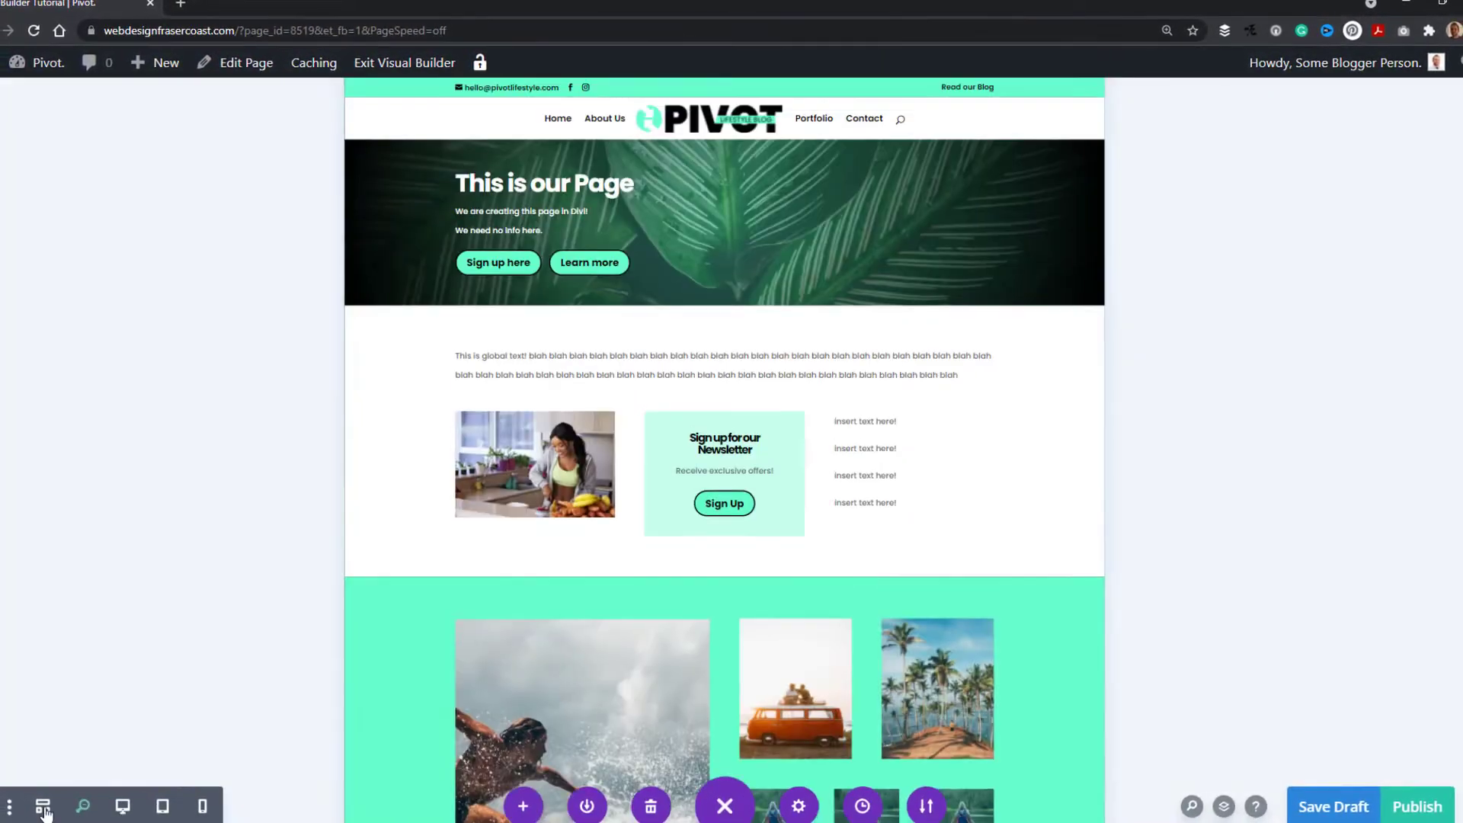
left_click(43, 806)
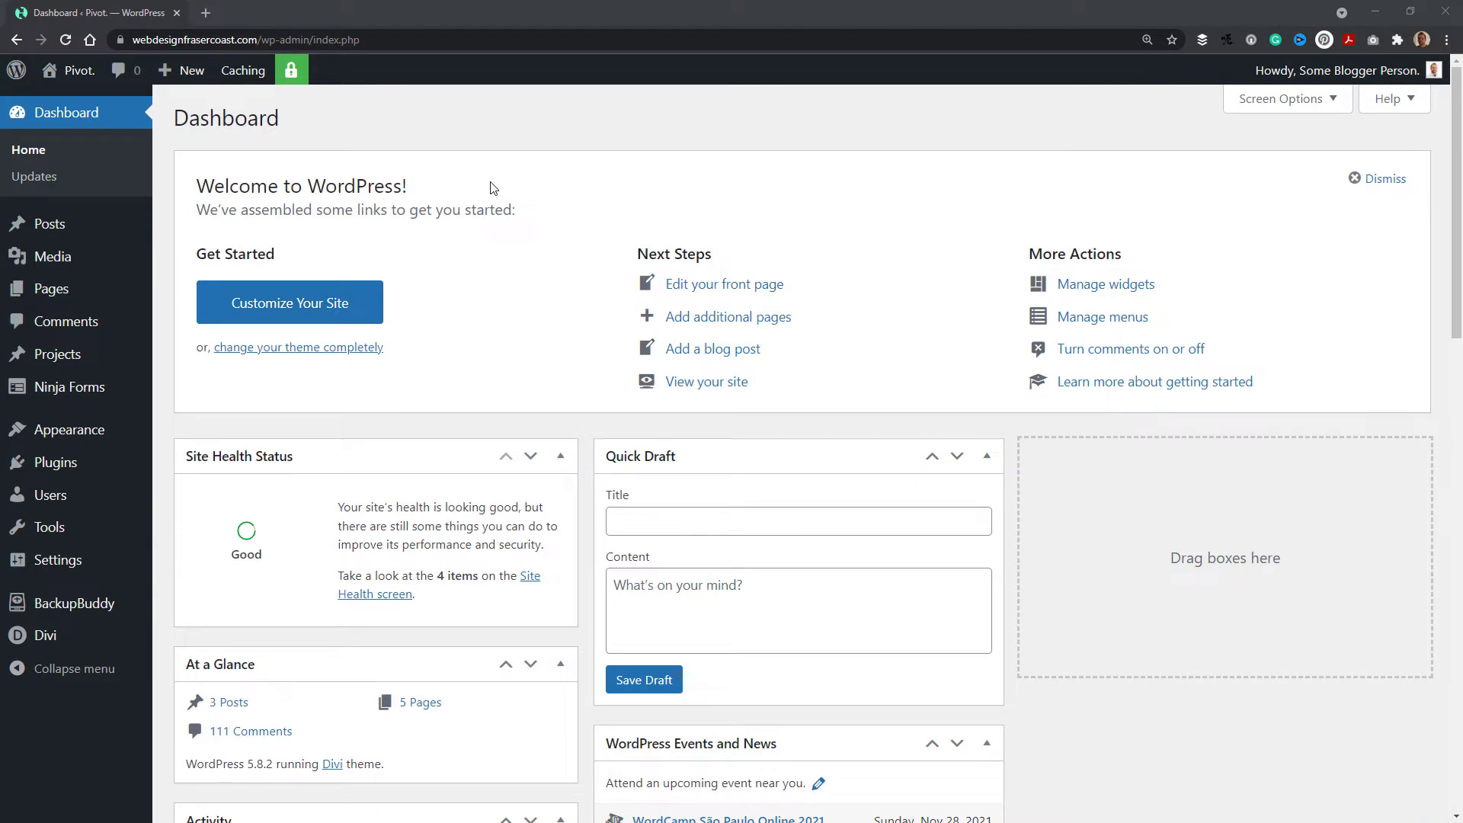
mouse_move(73, 640)
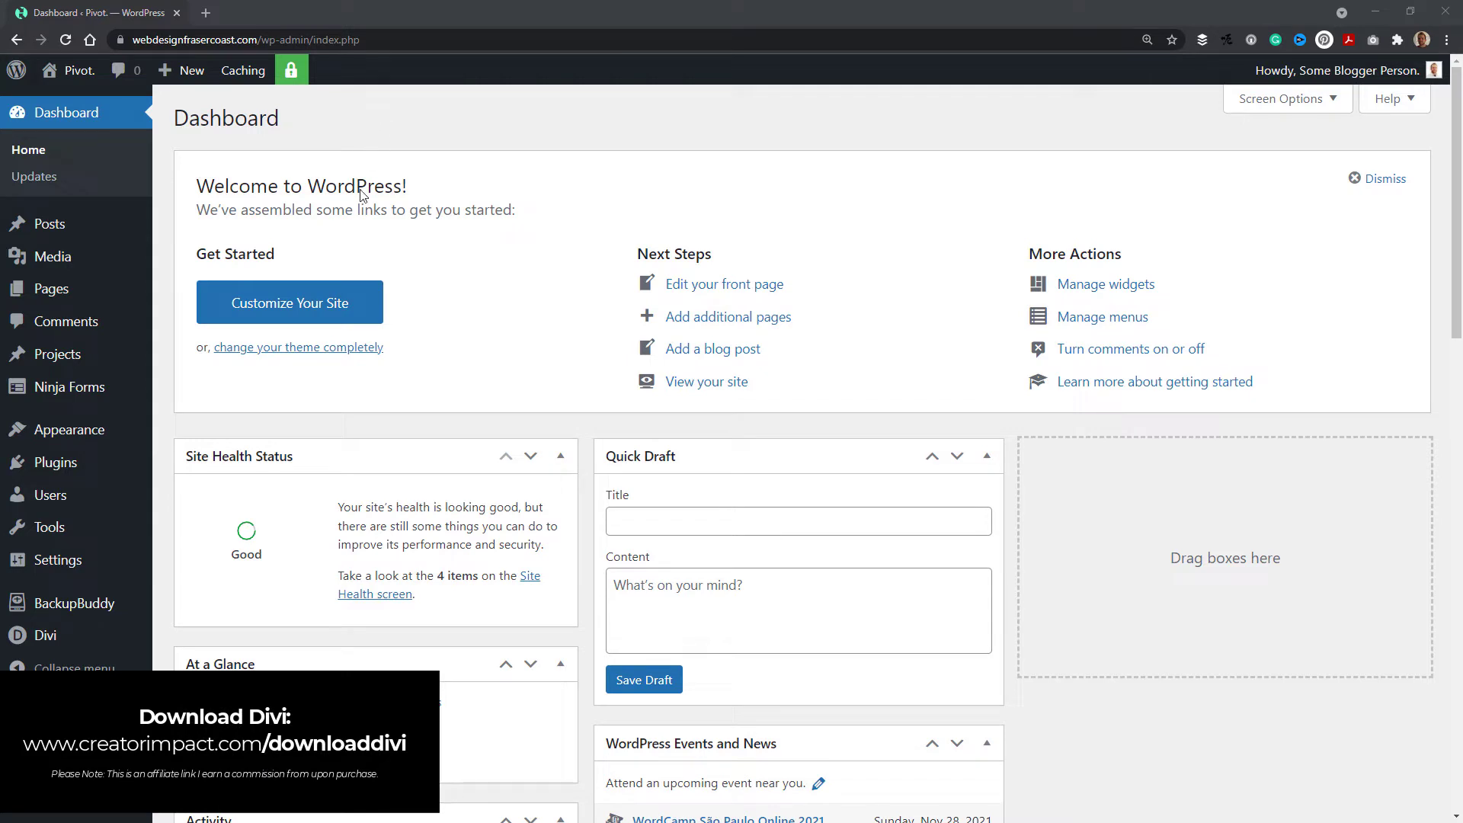
Create a new WordPress page and dismiss the block editor's welcome guide
mouse_move(177, 70)
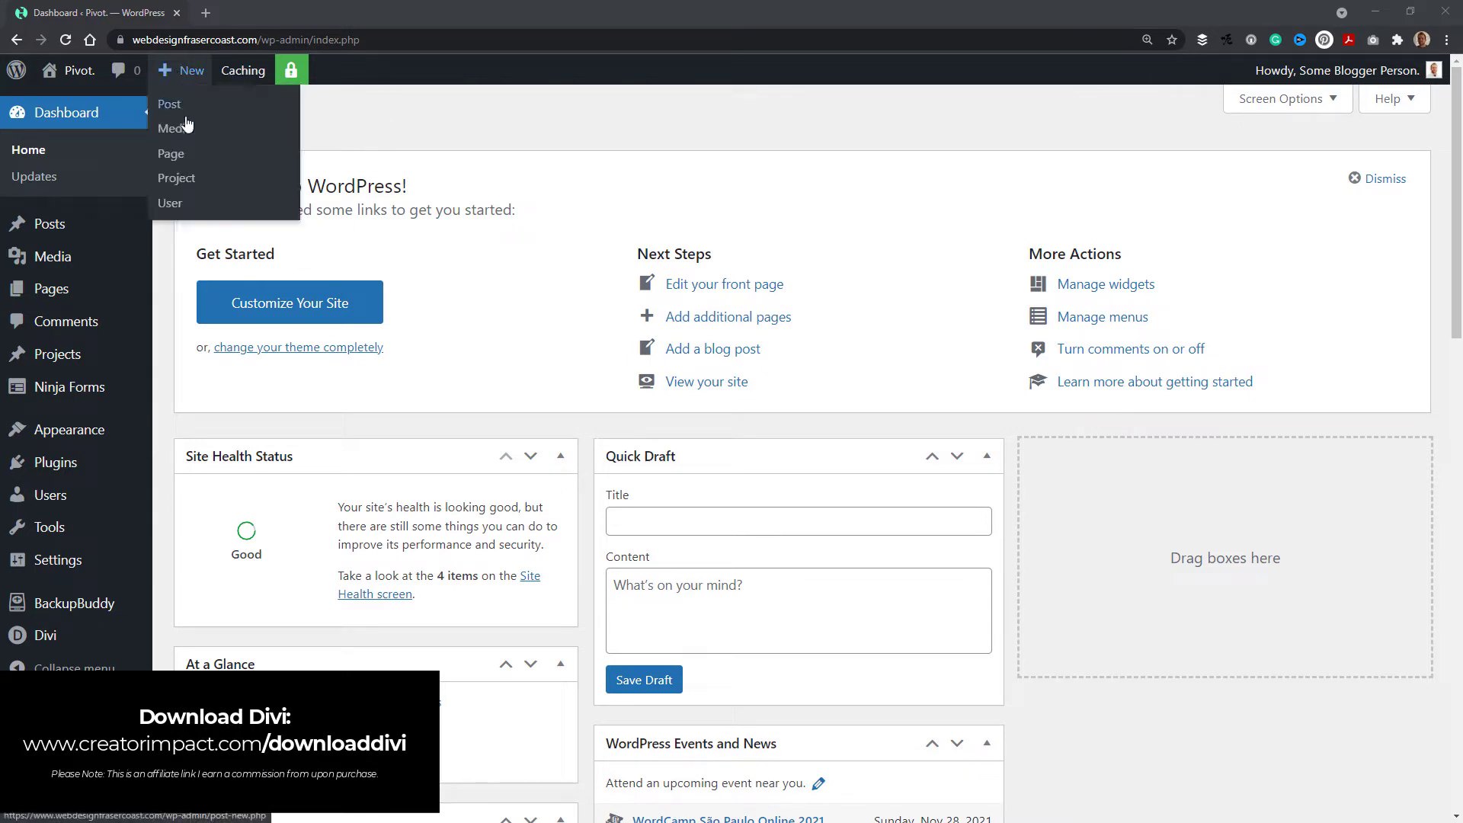
left_click(176, 156)
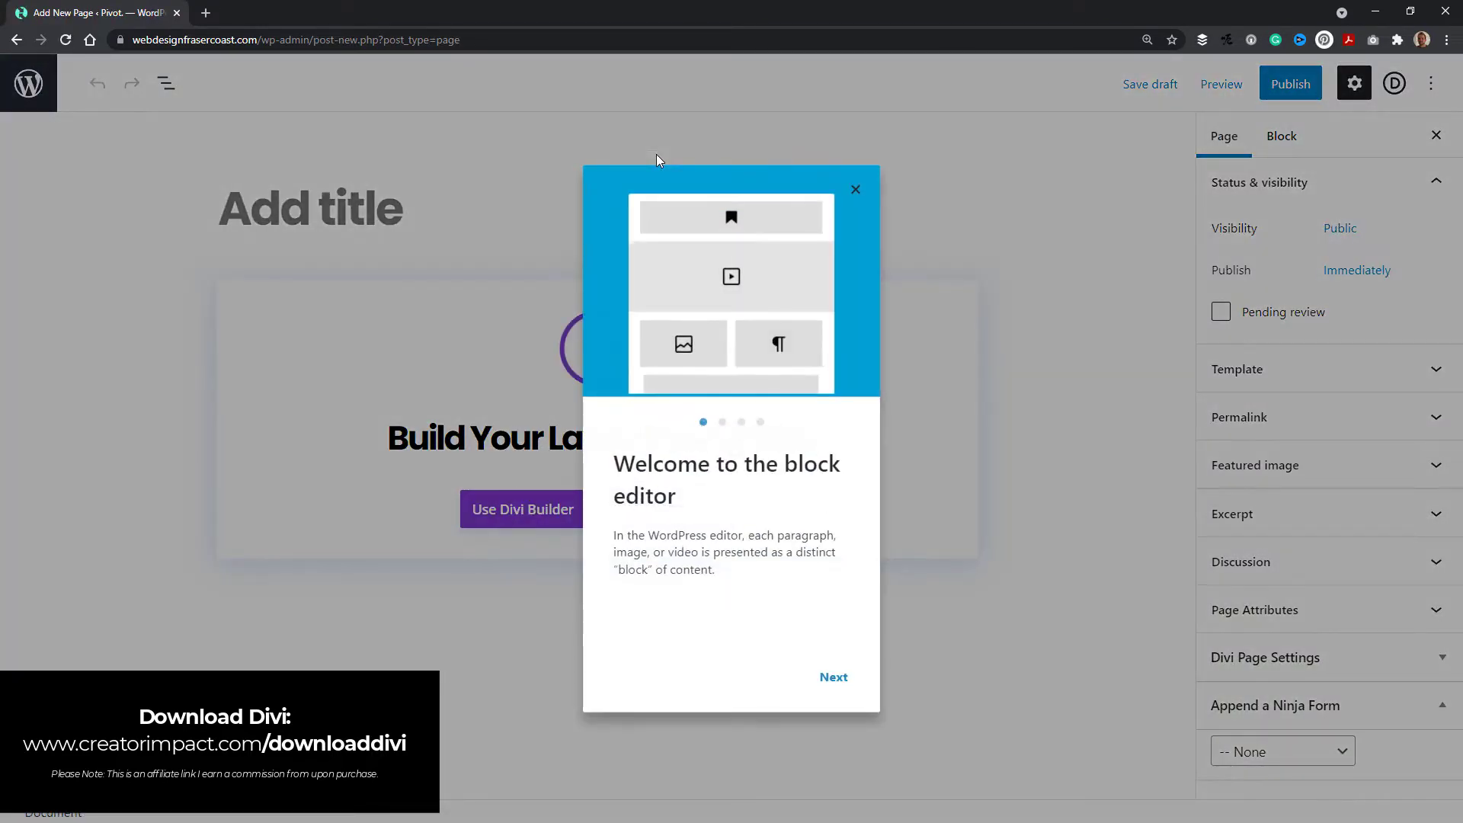
left_click(856, 190)
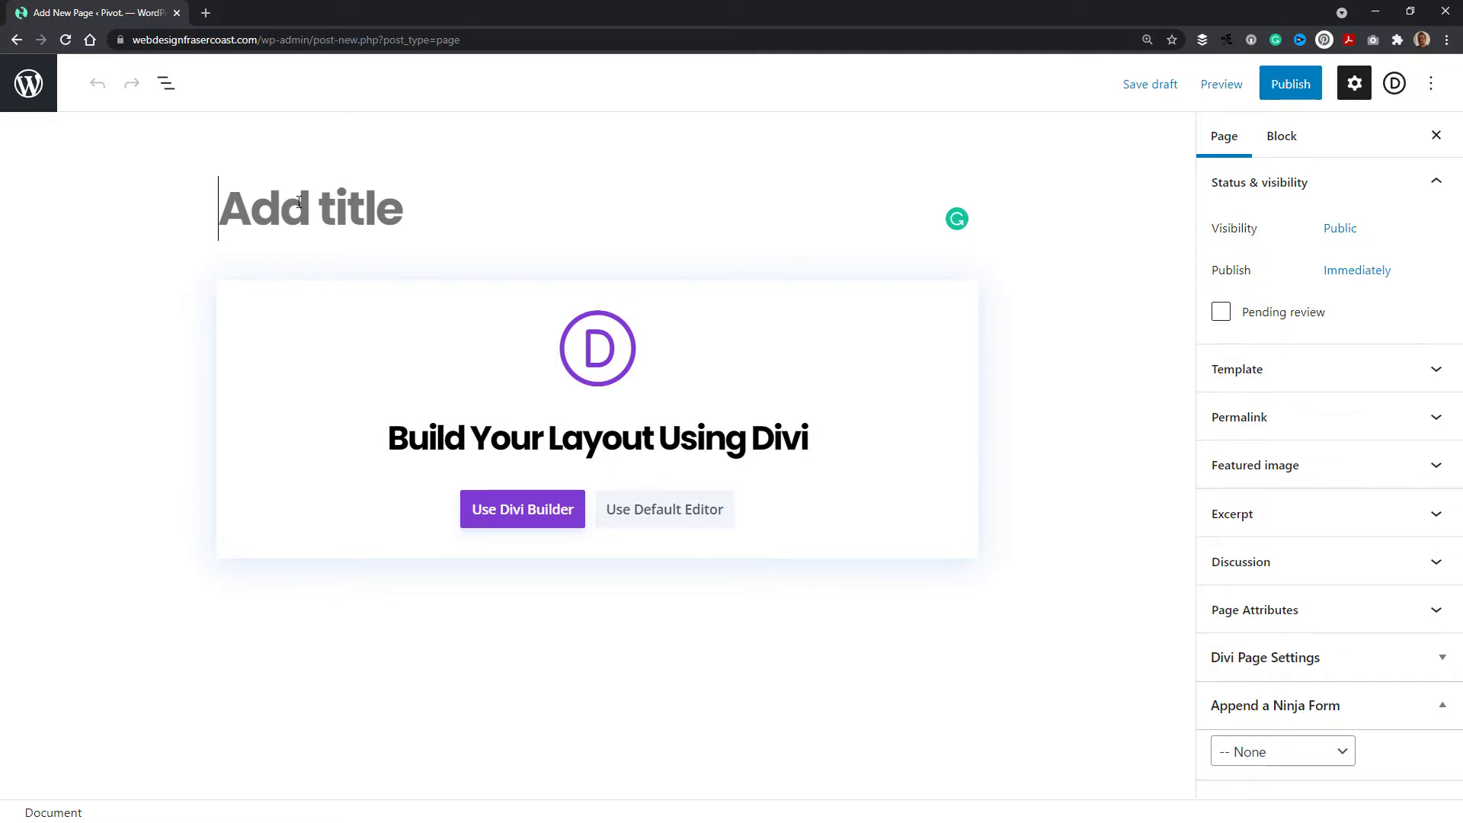
Save the page as a draft titled "Builder Tutorial" and open it in the Divi Builder
type("B")
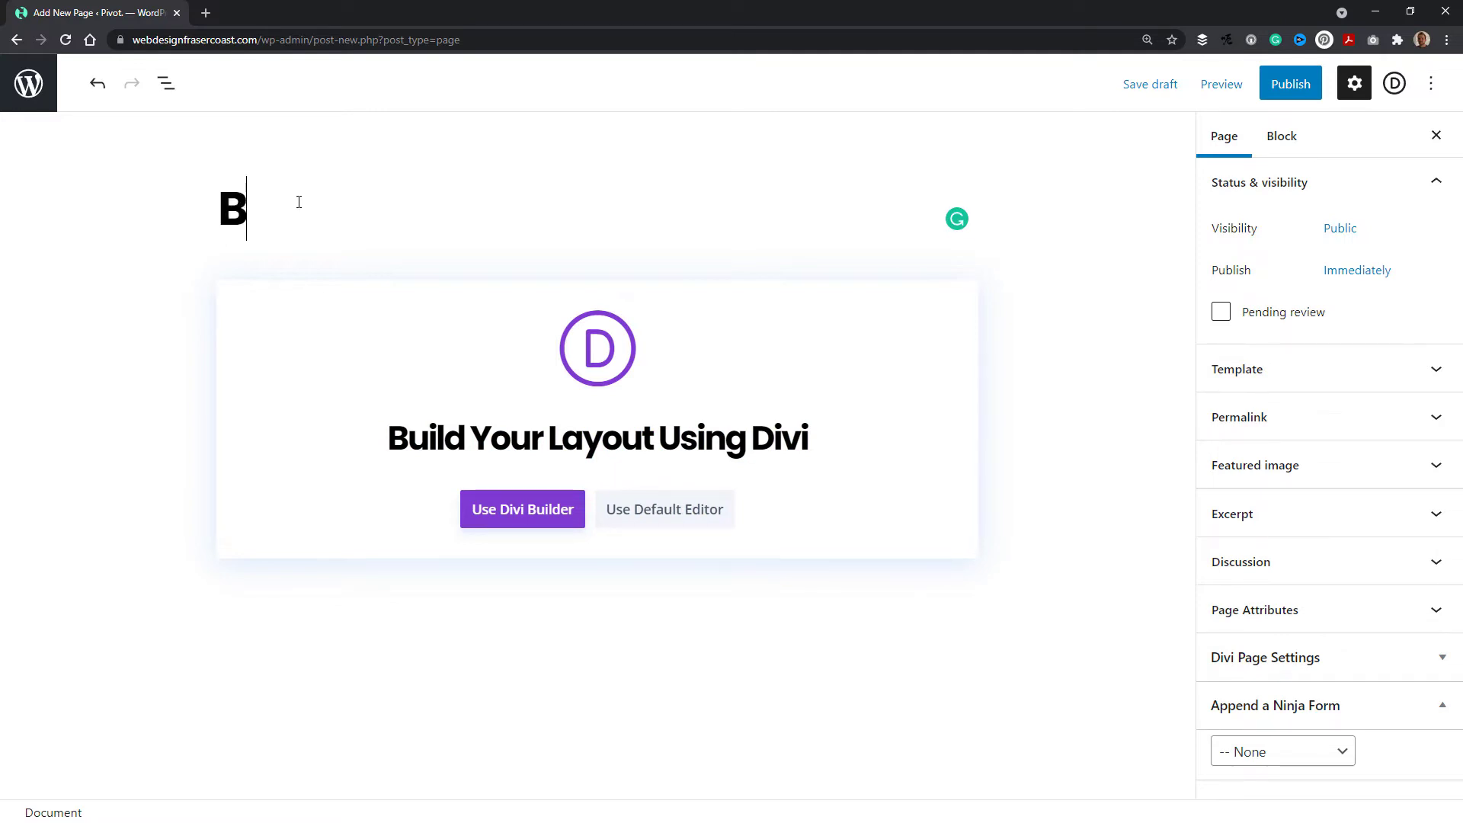
type("uilder Tutorial")
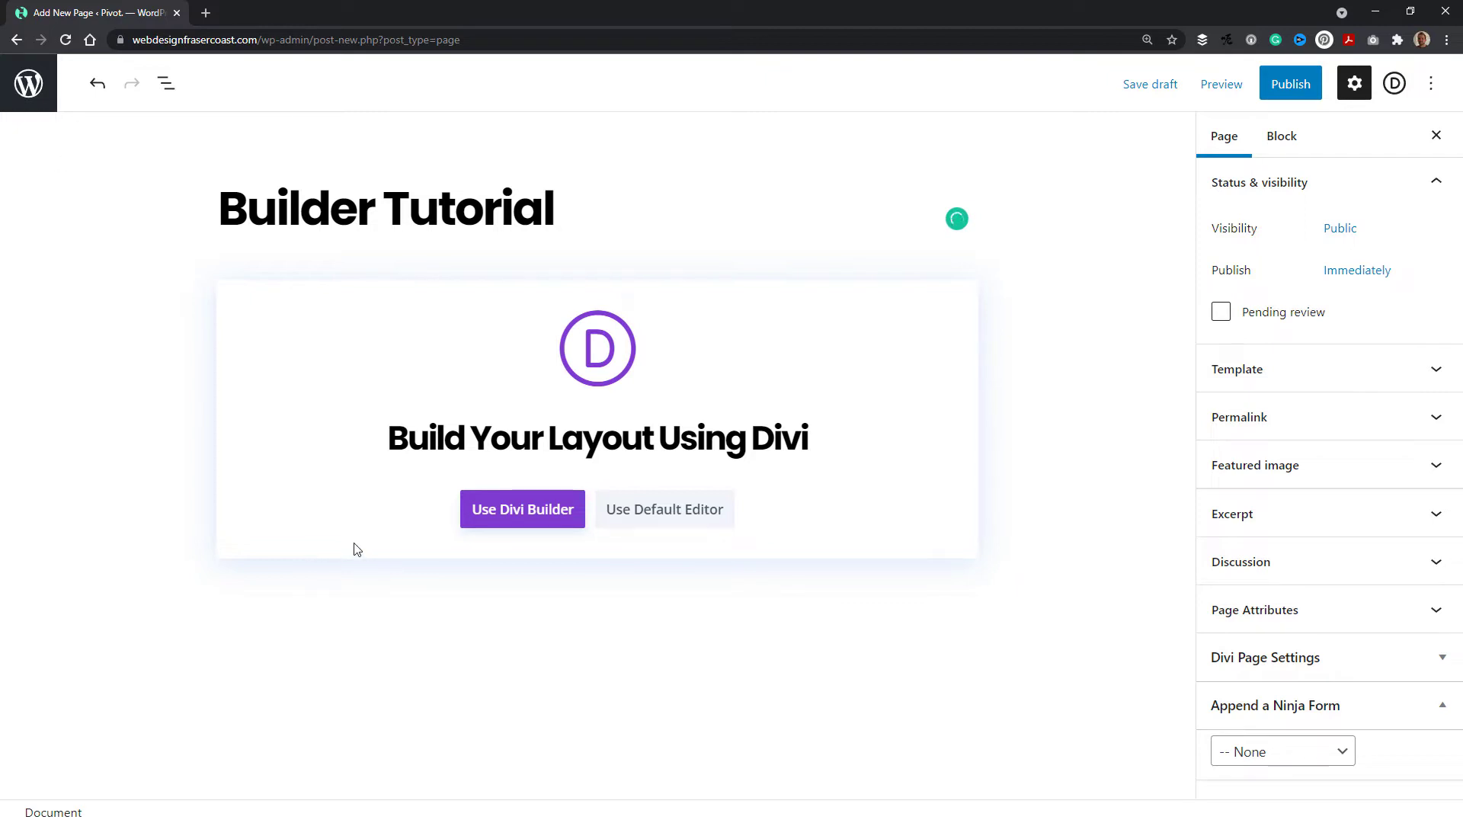
left_click(1160, 90)
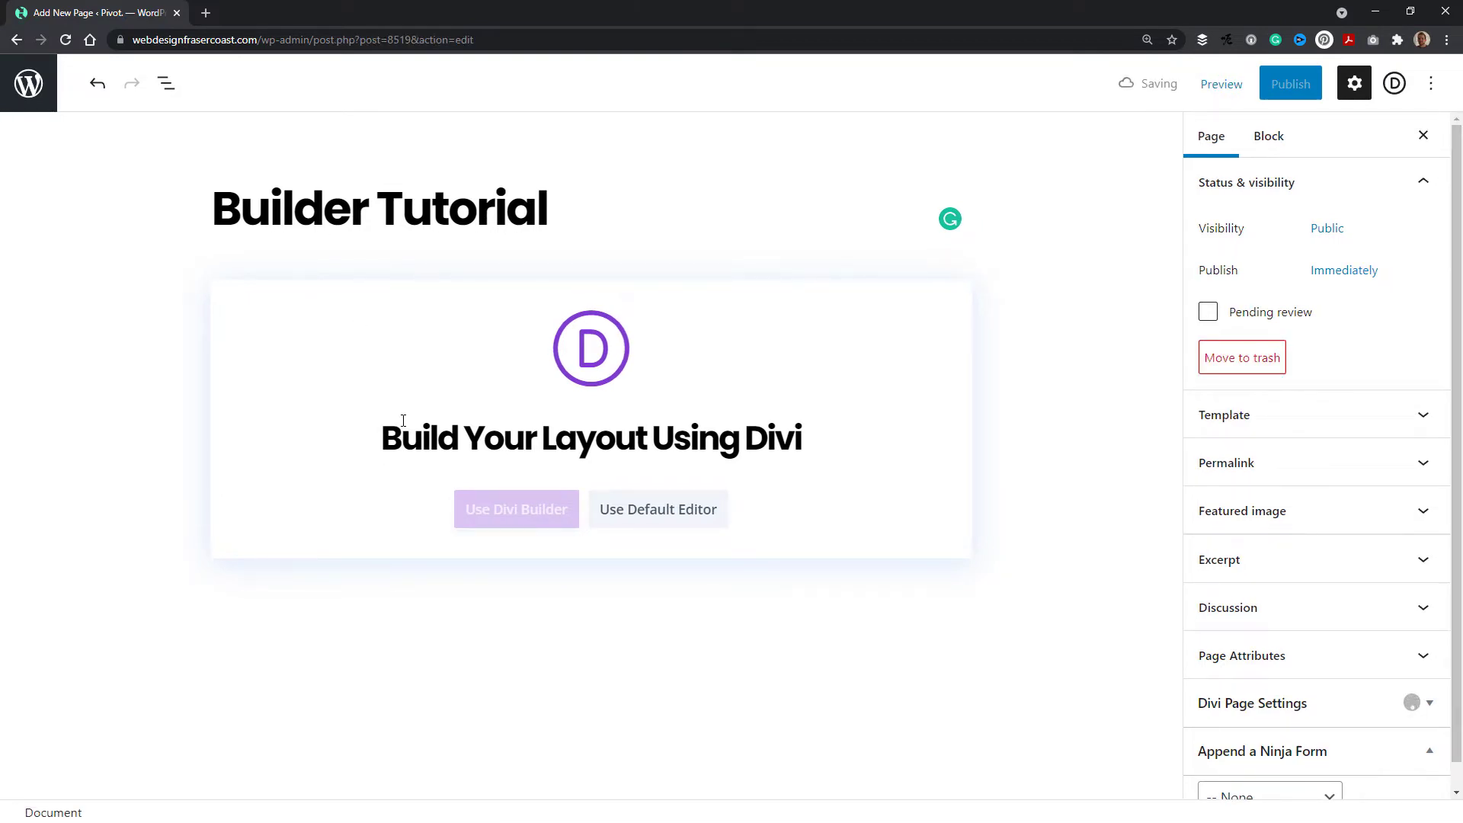
left_click(534, 512)
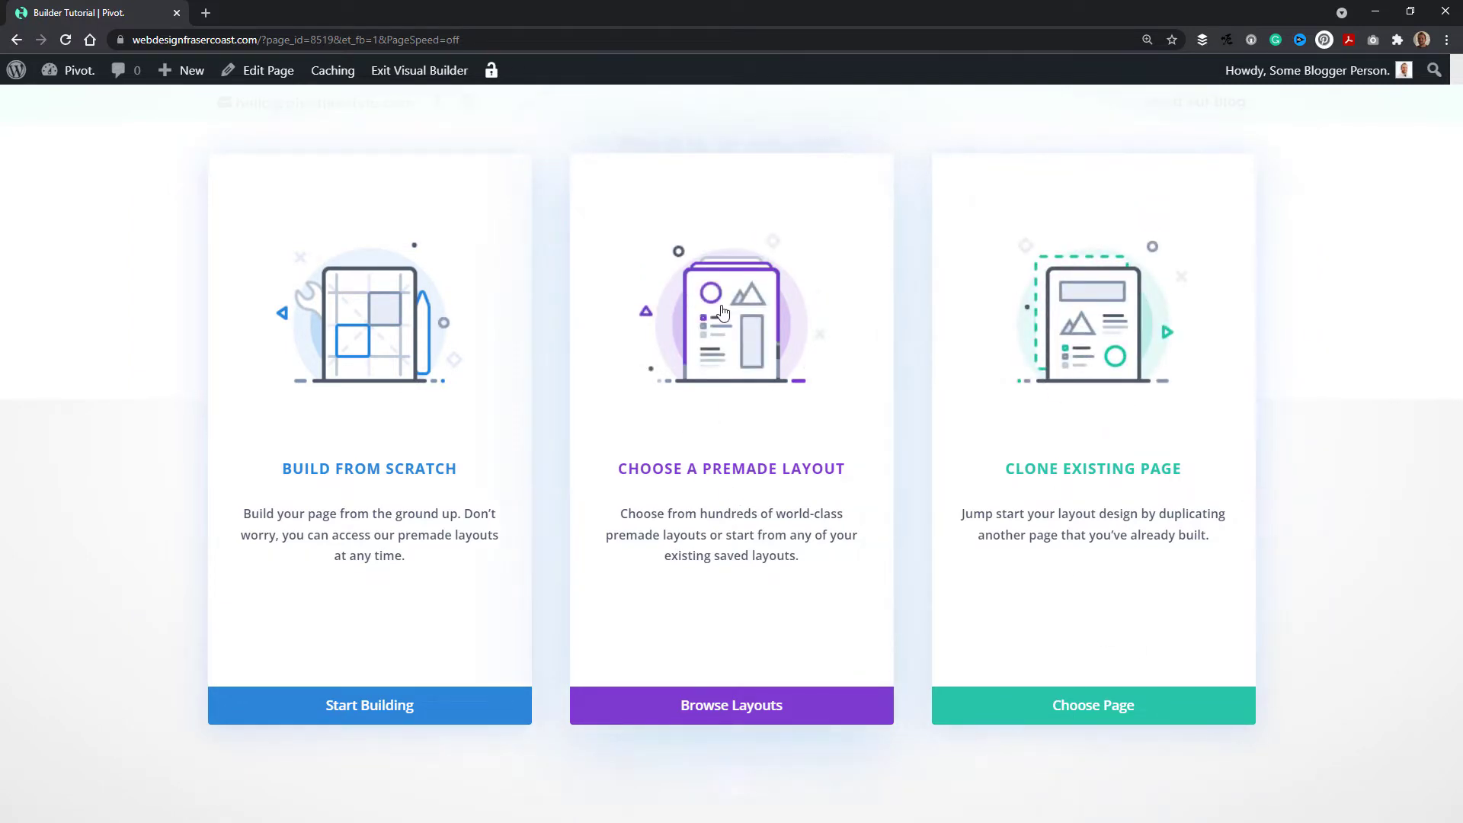
Browse the premade layout packs in the Divi library and close it without loading a layout
left_click(728, 351)
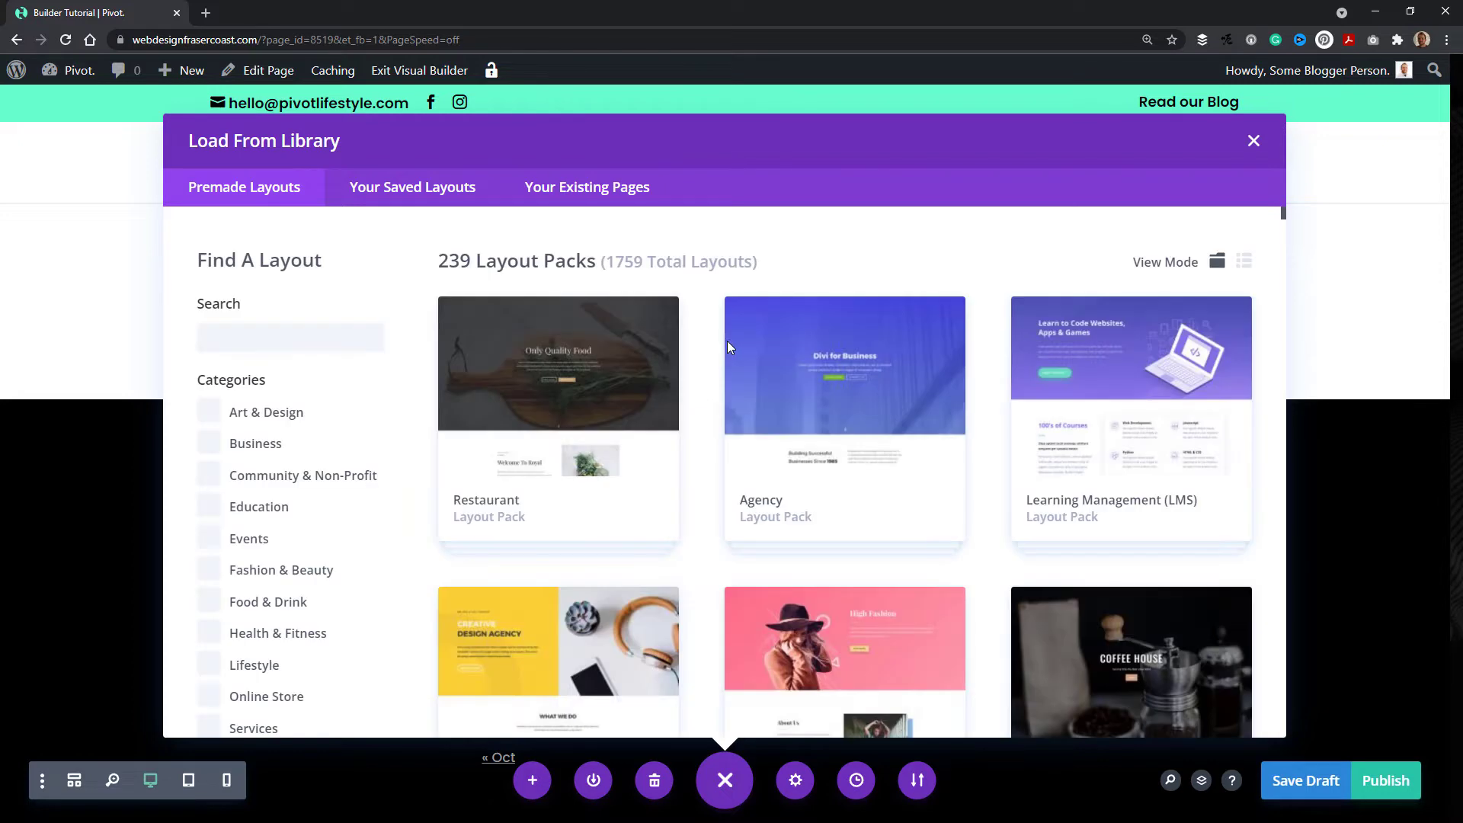
left_click_drag(1284, 216, 1284, 264)
scroll(853, 409, "down", 15)
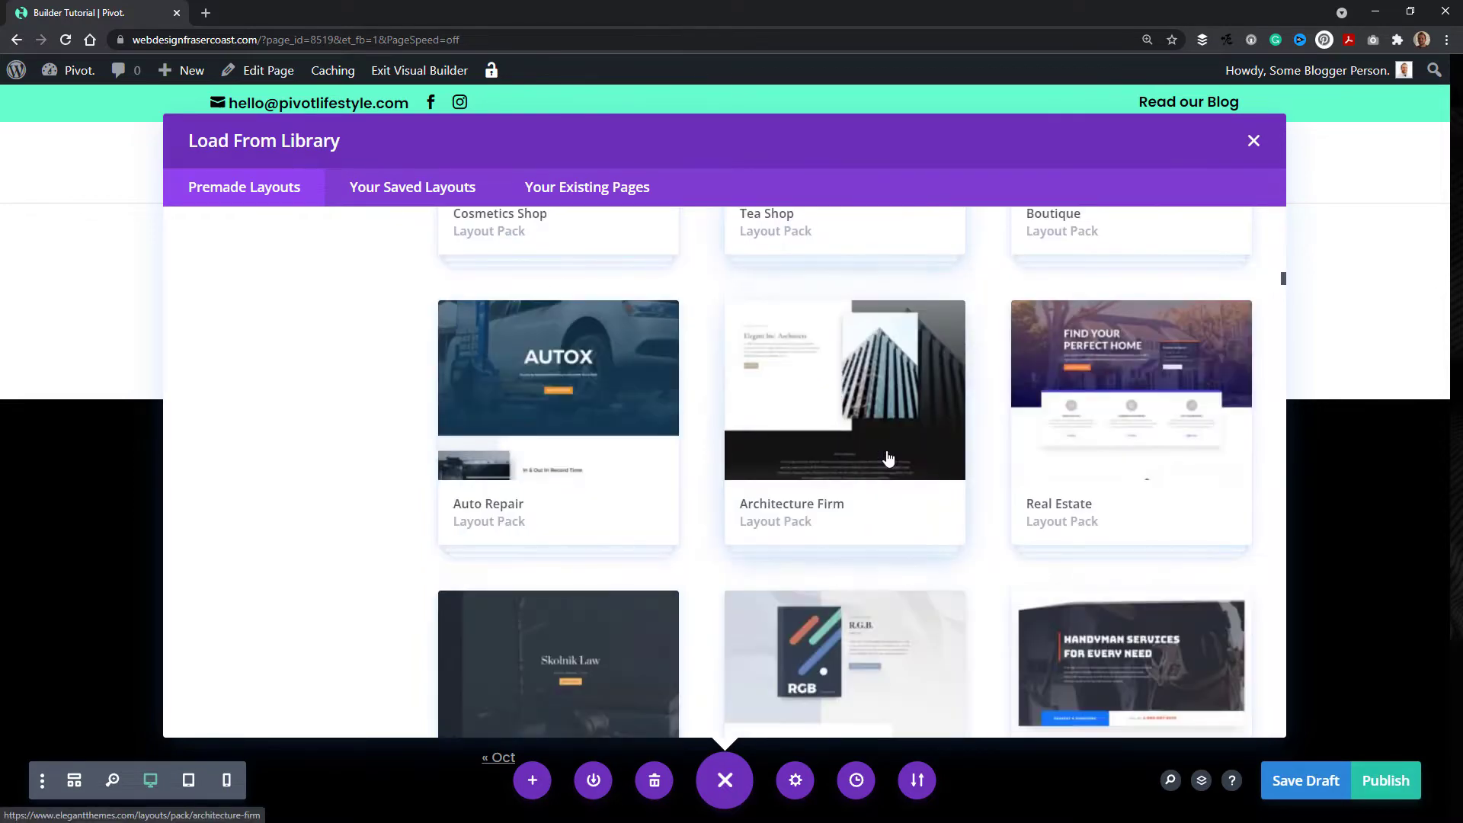
scroll(888, 457, "down", 10)
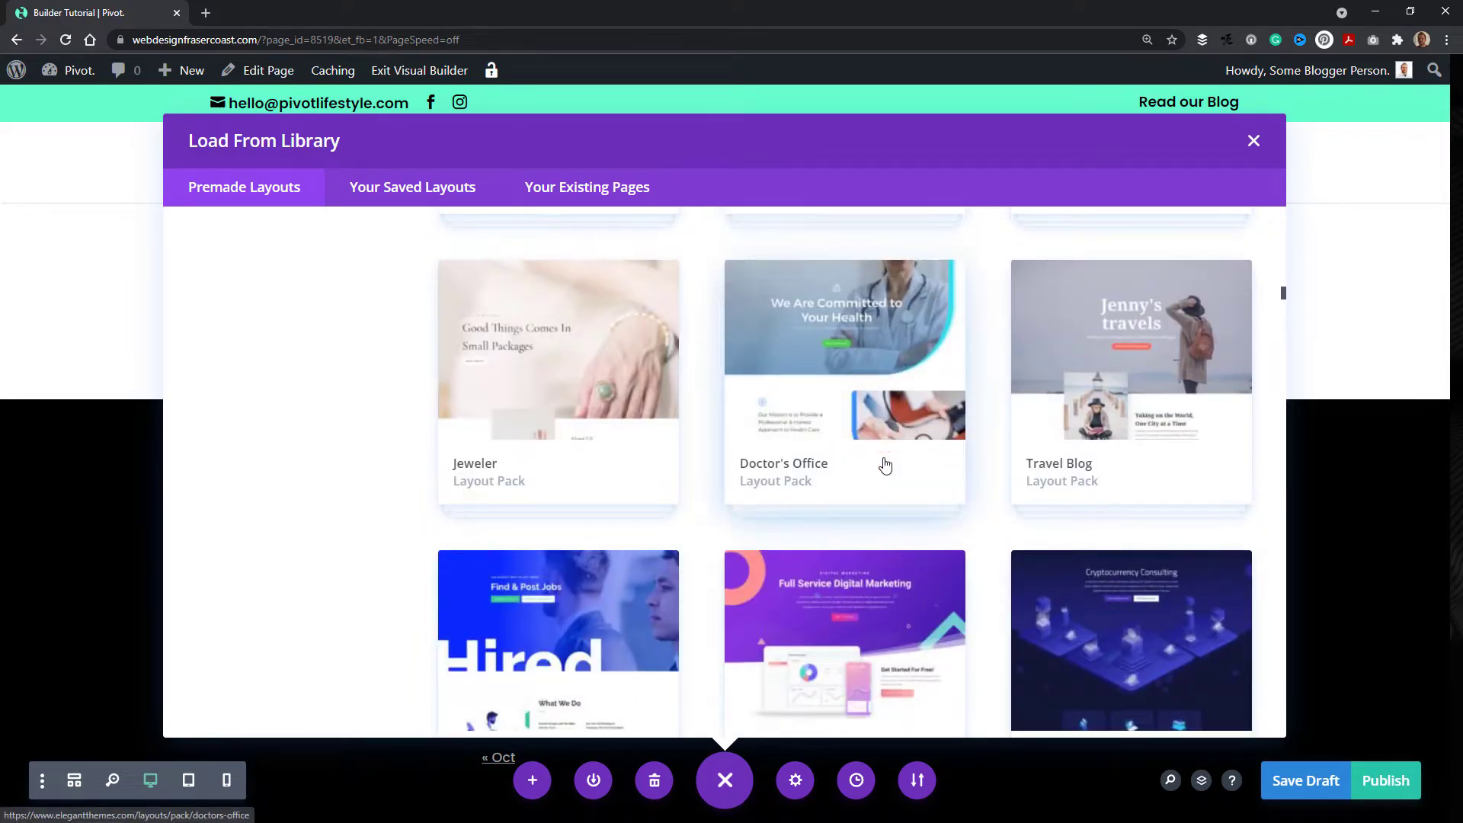
scroll(1012, 500, "down", 3)
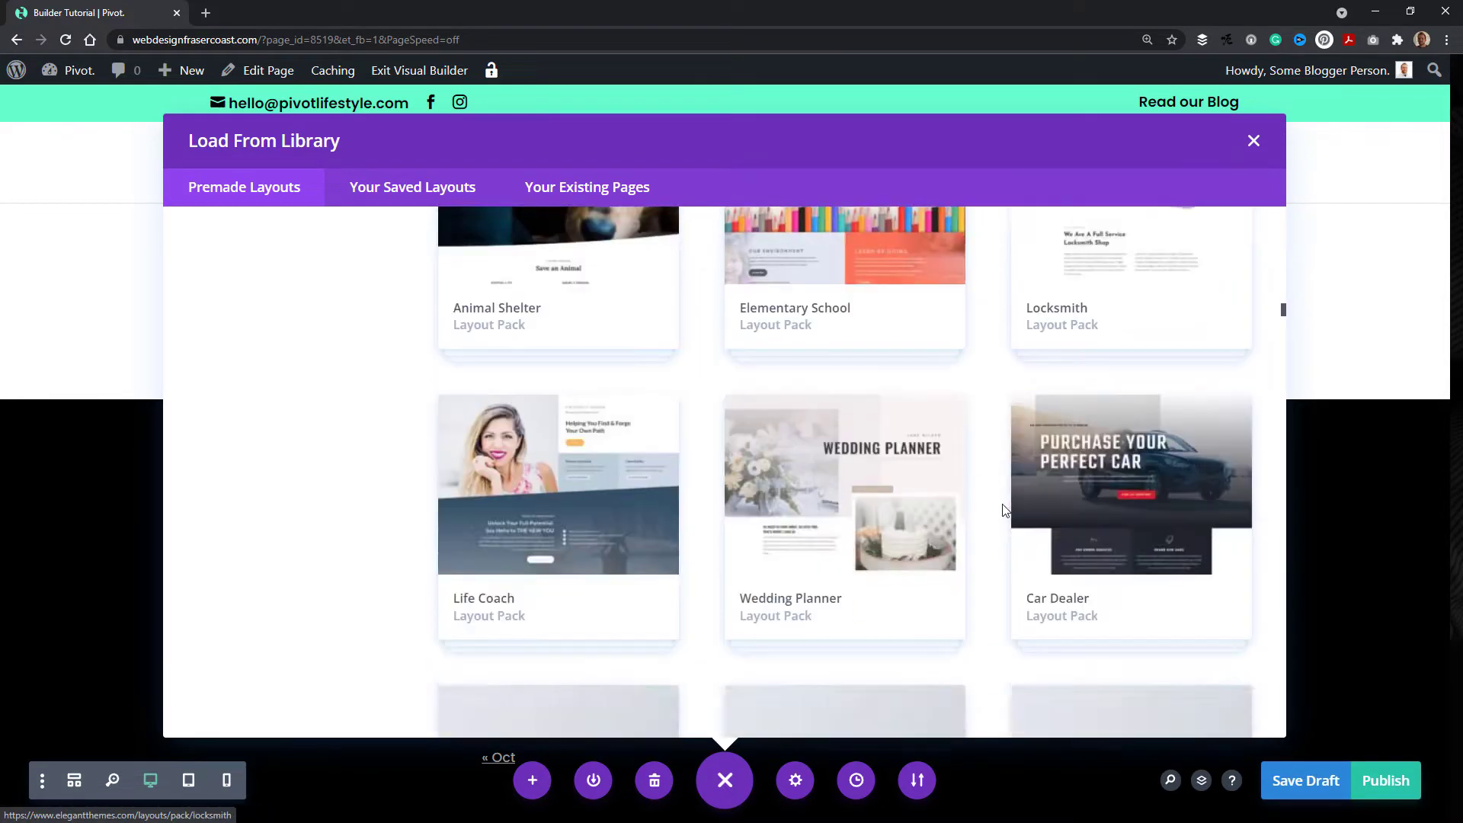
left_click_drag(1284, 313, 1287, 323)
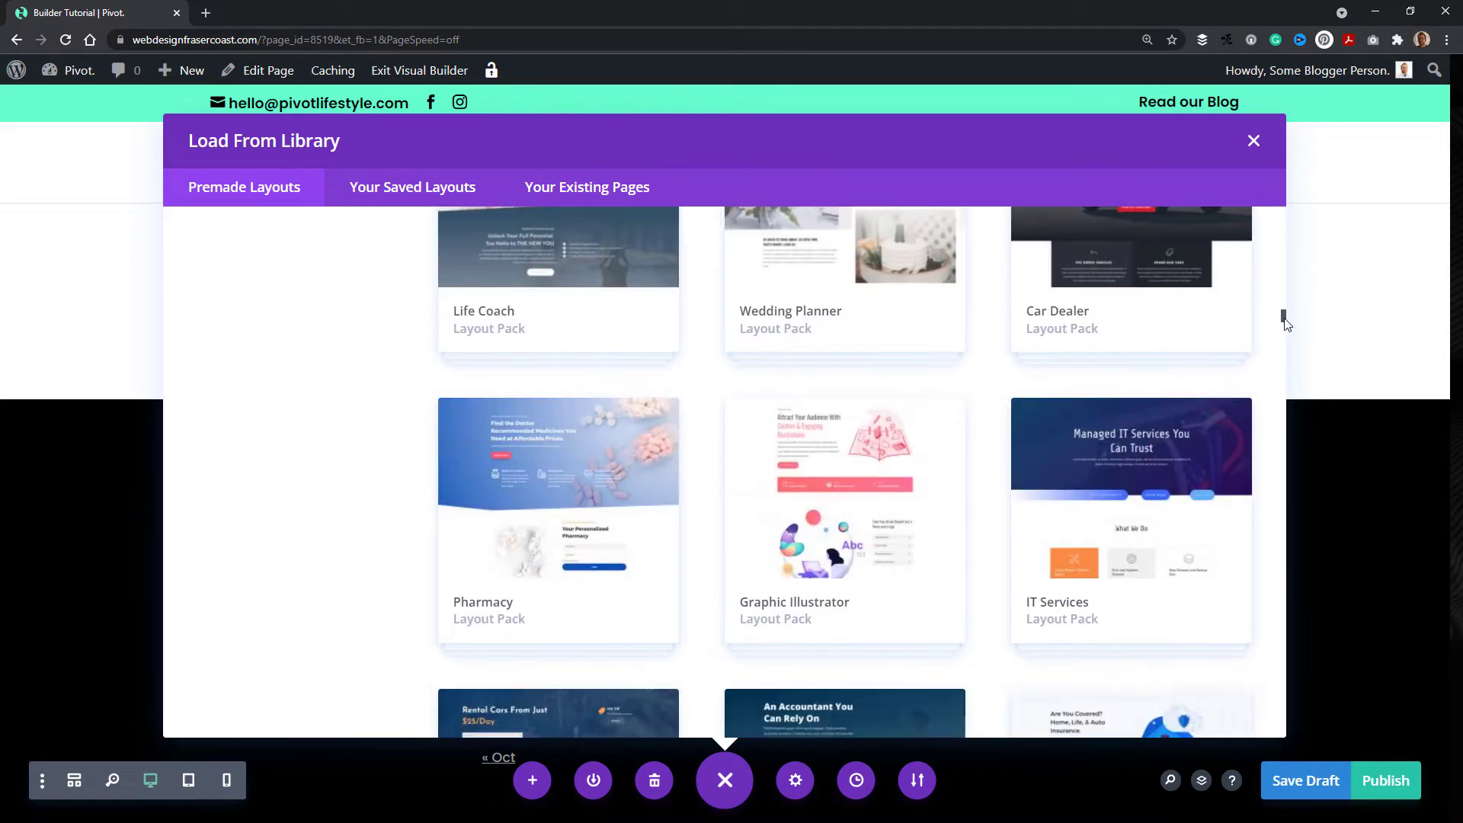
scroll(720, 488, "down", 15)
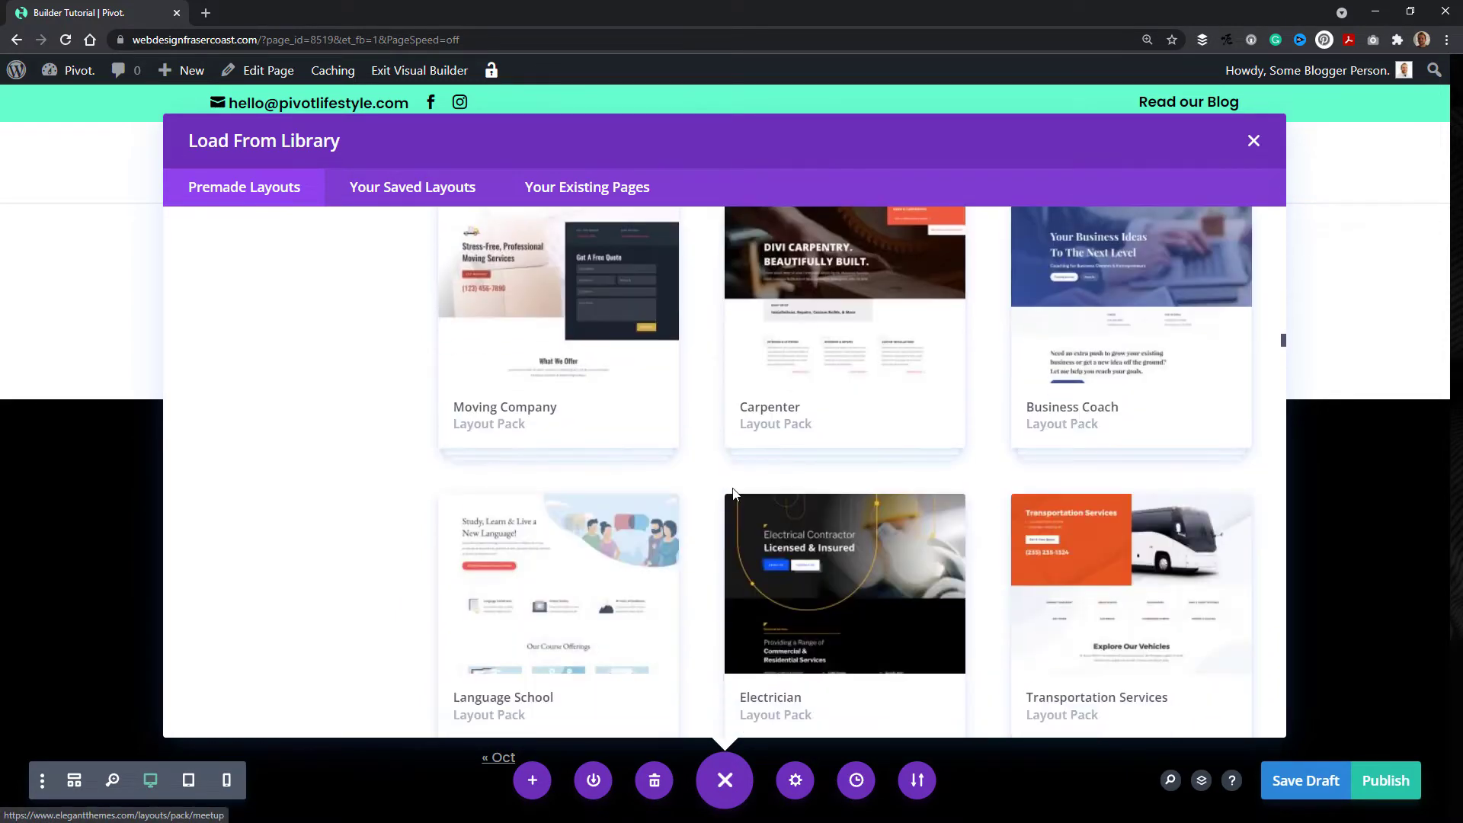
scroll(735, 496, "down", 12)
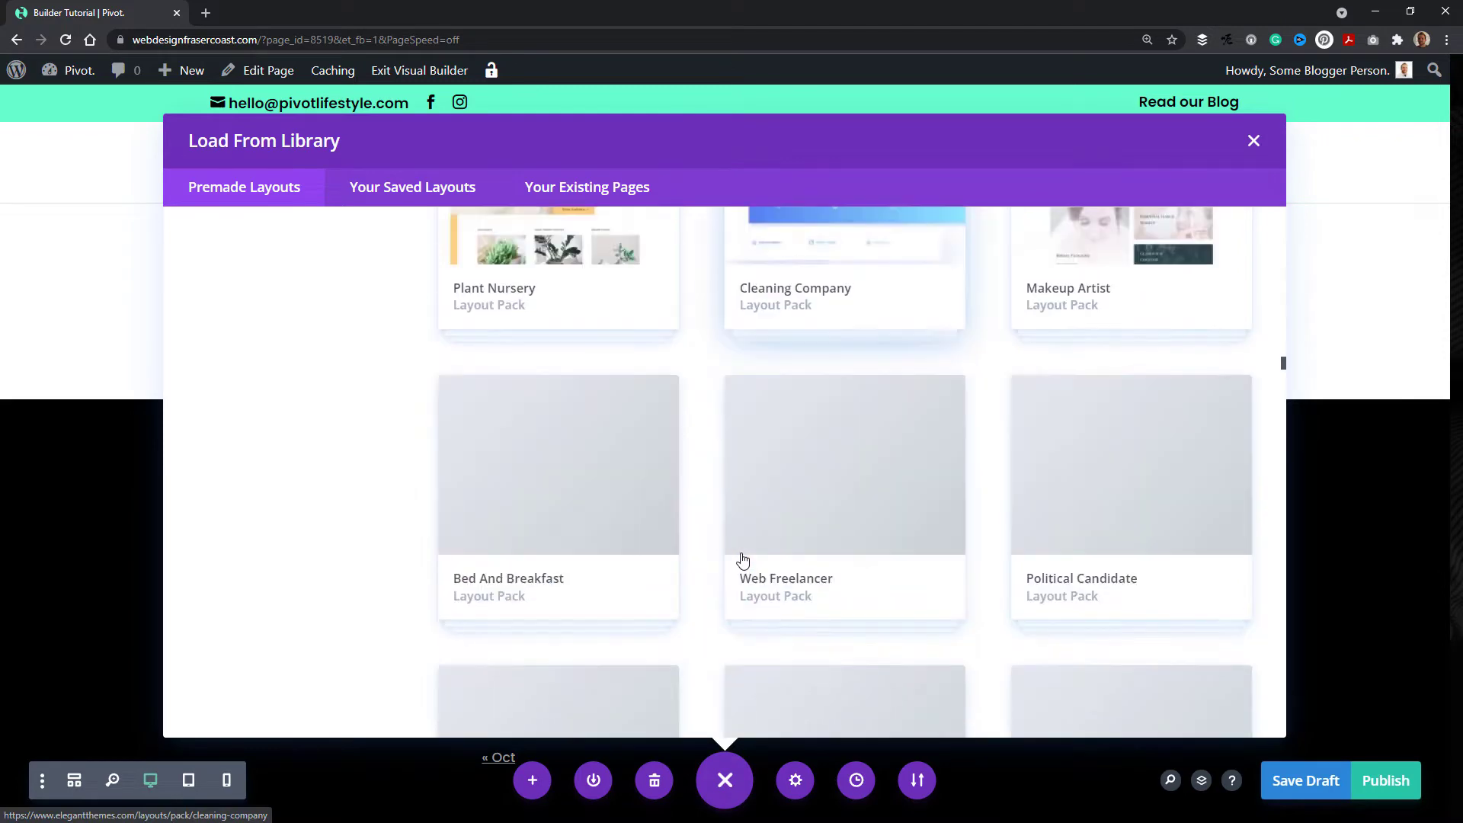
scroll(743, 562, "down", 3)
left_click_drag(1278, 385, 1283, 195)
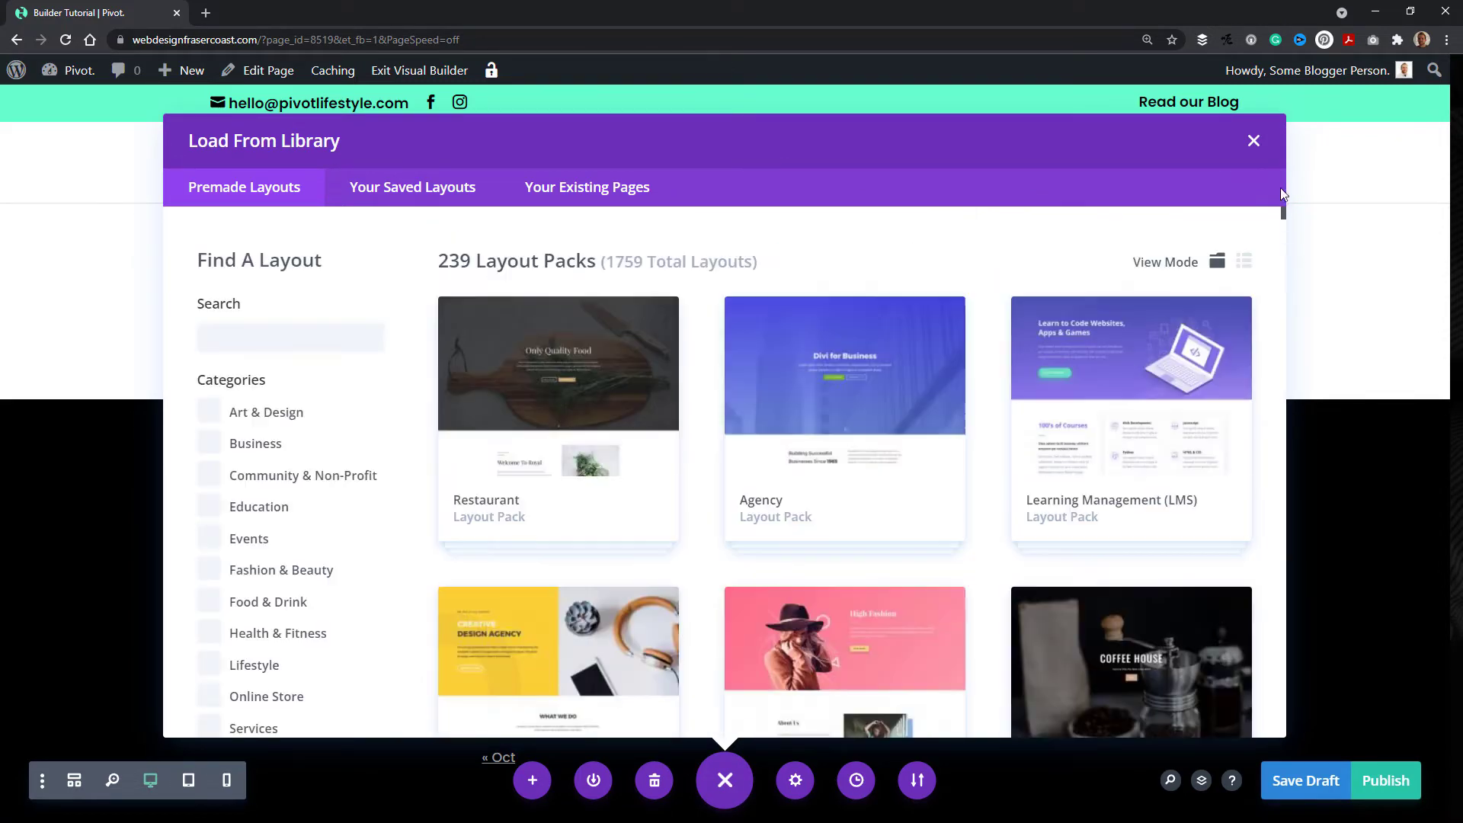
left_click(1254, 141)
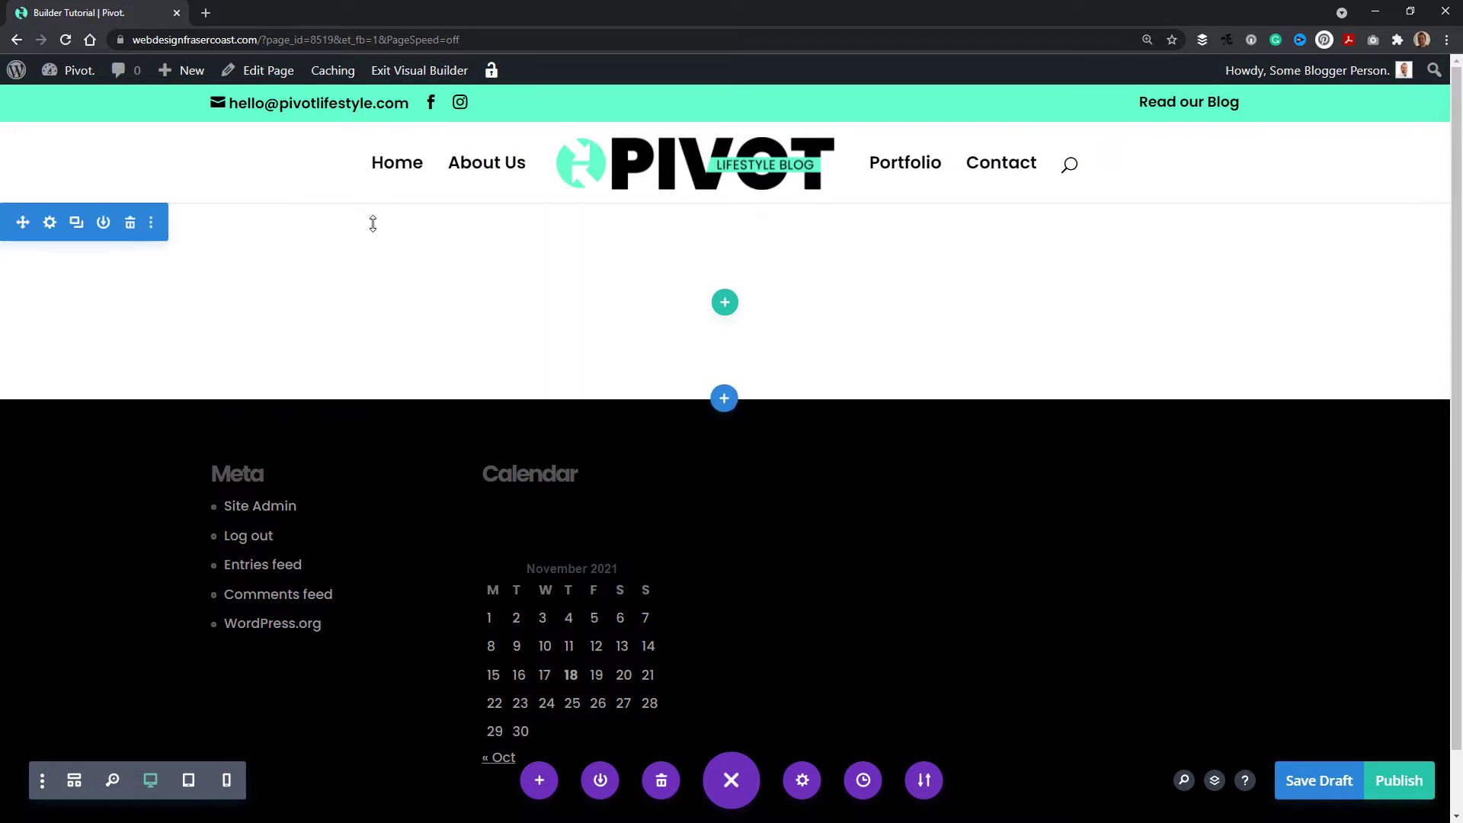
Review the new section types and the saved library sections without inserting any of them
left_click(724, 399)
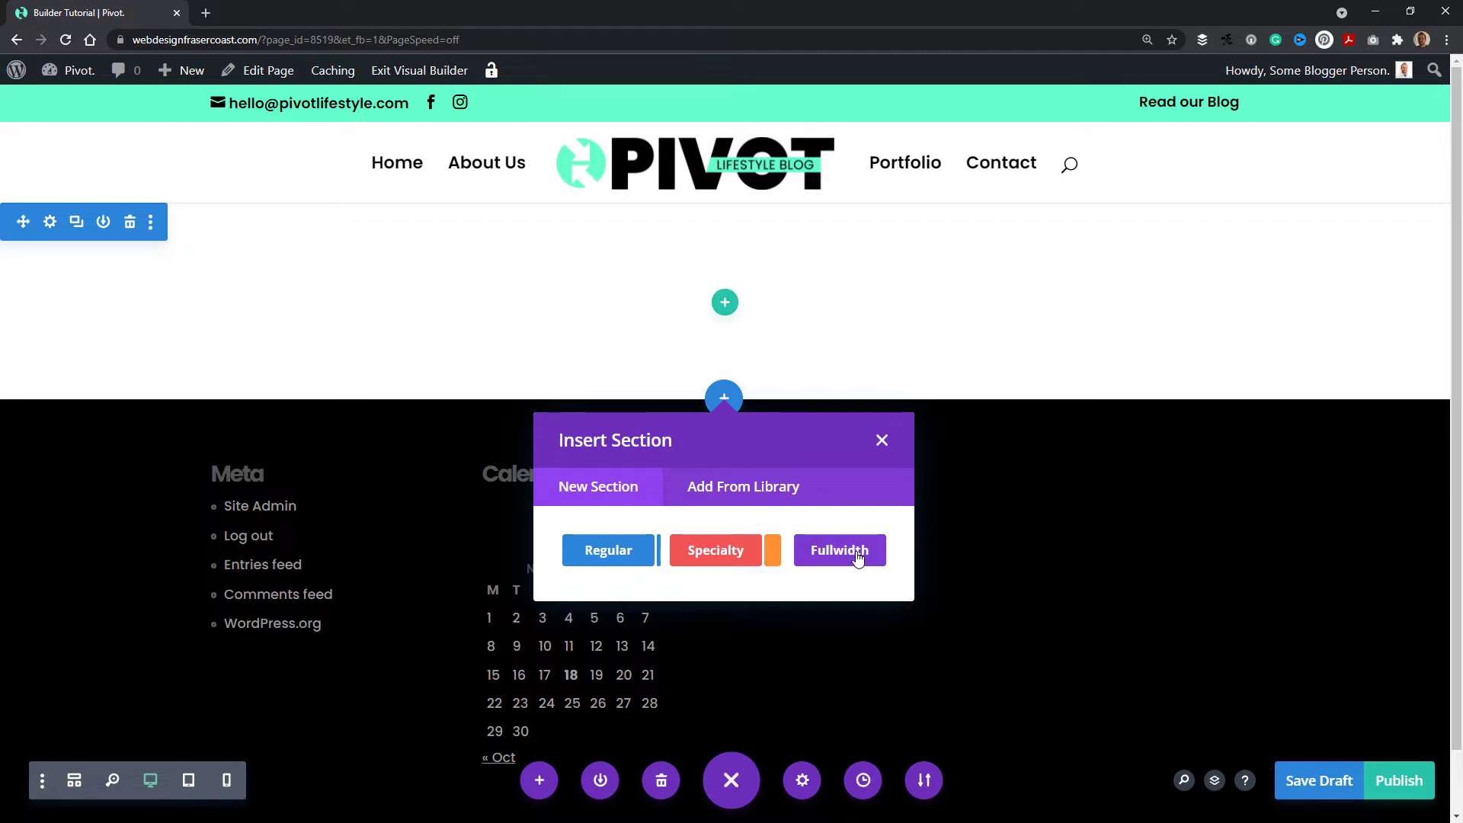
left_click(774, 499)
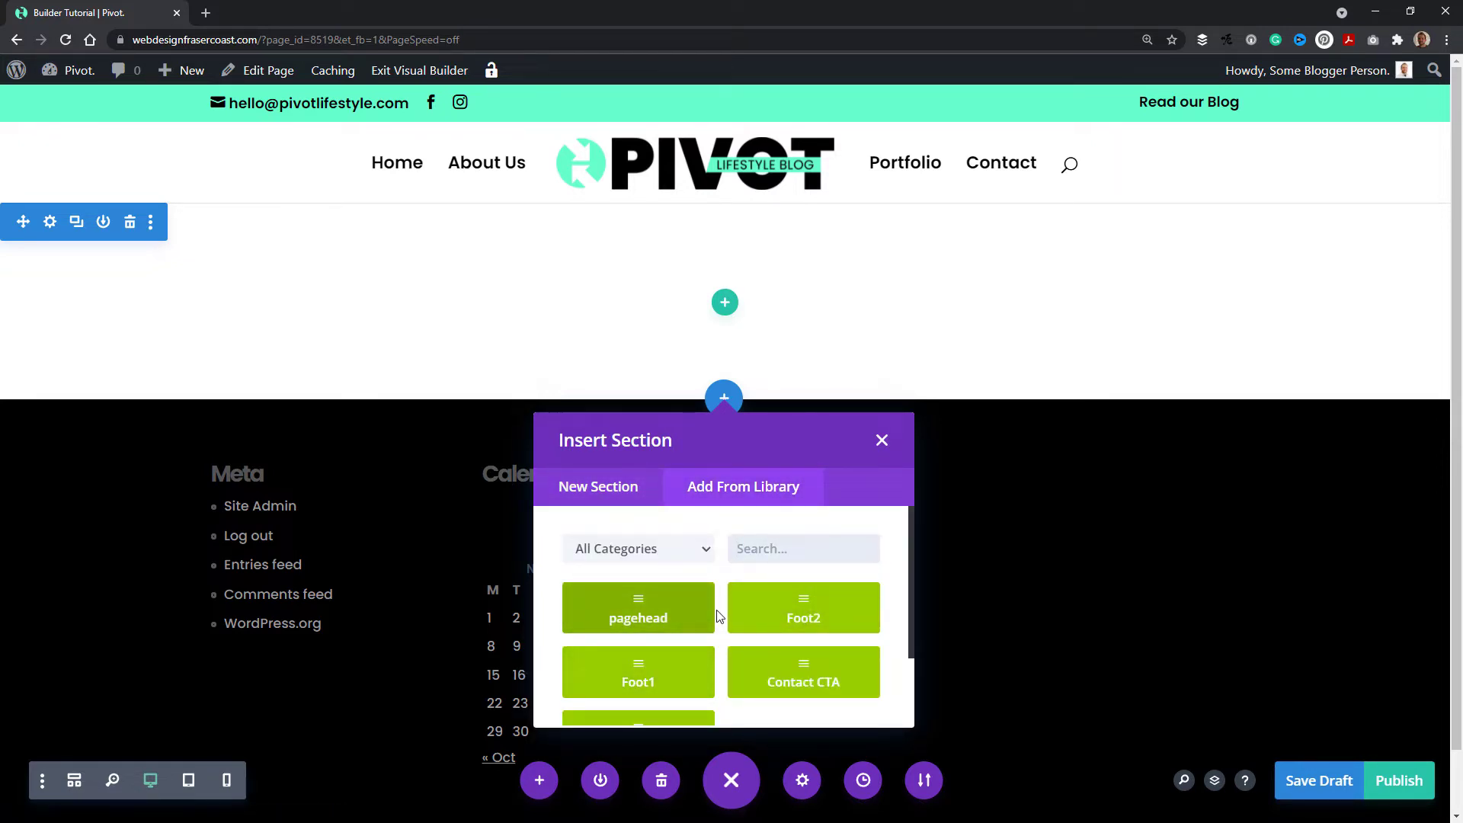
left_click(624, 490)
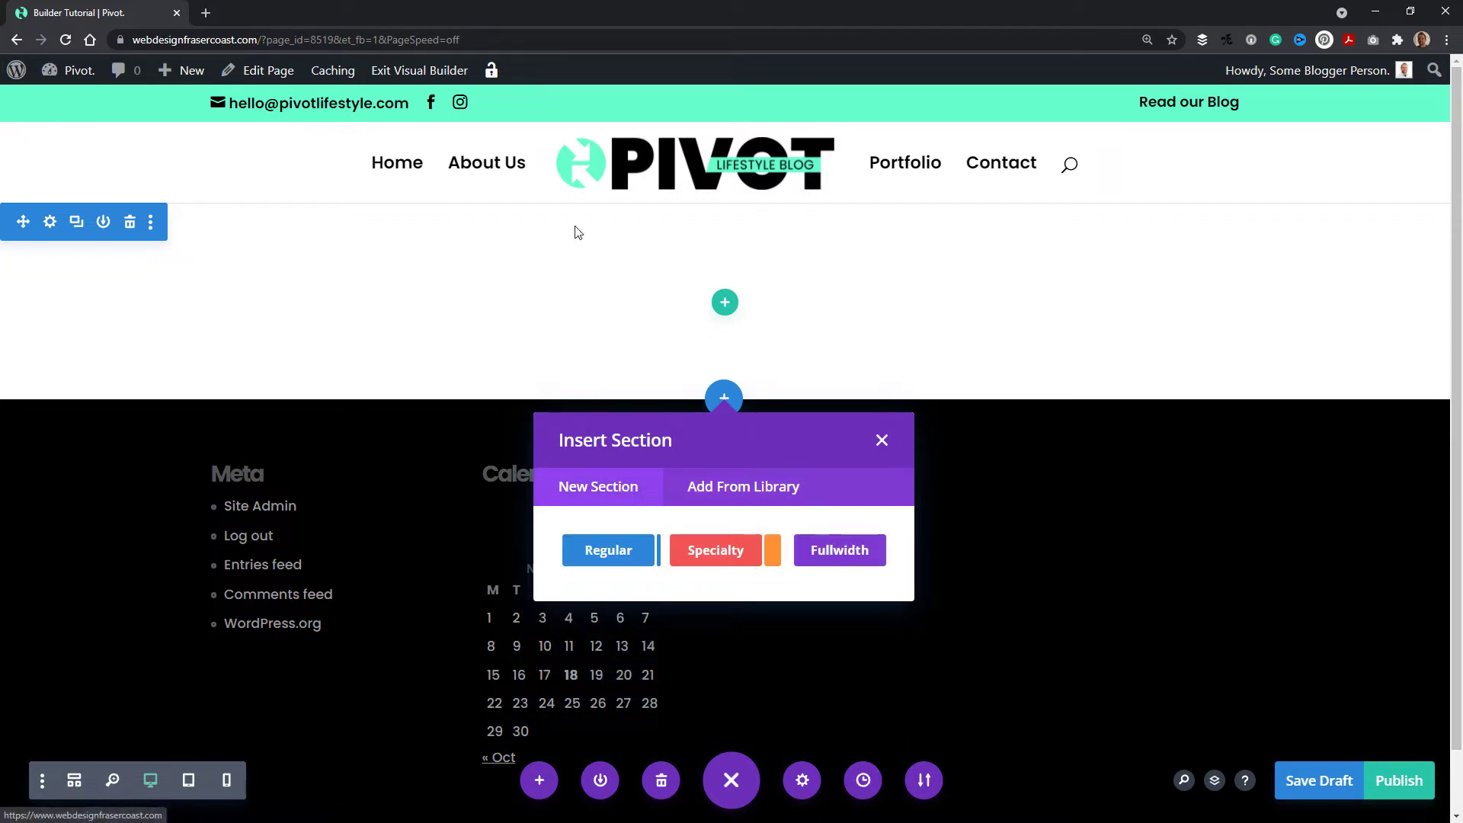
left_click(881, 442)
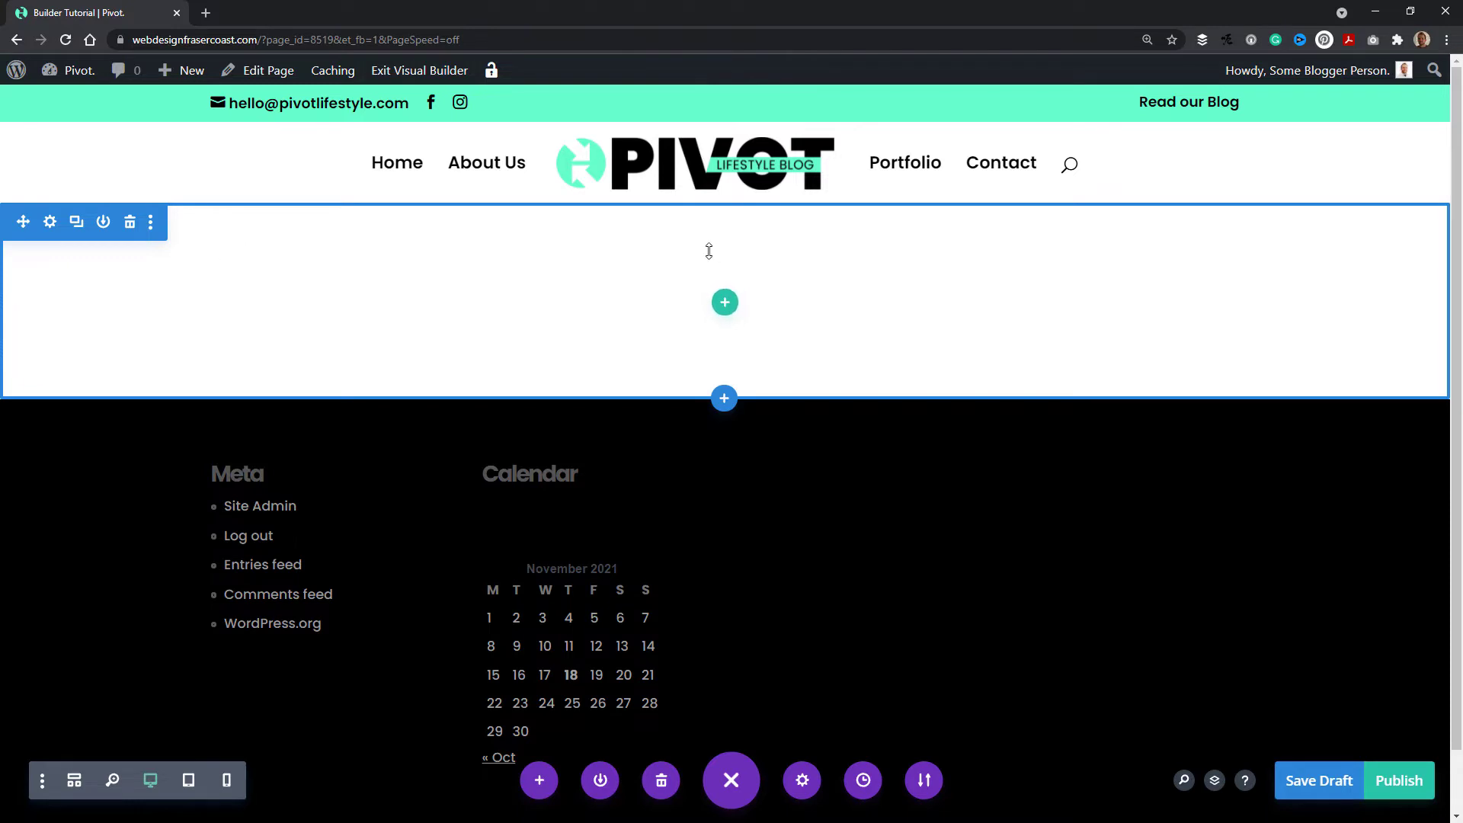
Insert a single-column row with a Text module in the empty section, keeping the default placeholder text
left_click(731, 310)
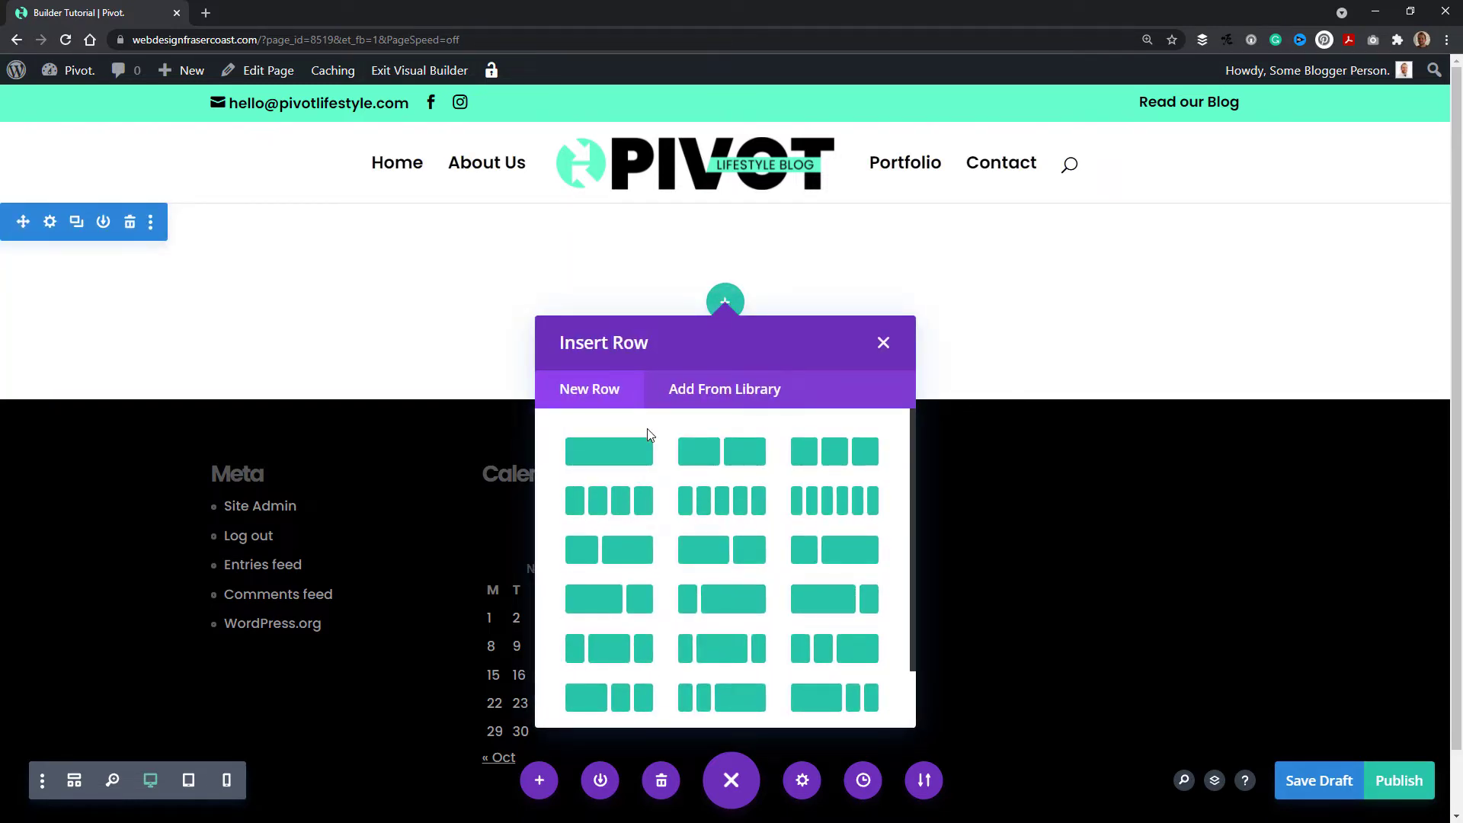
left_click(625, 457)
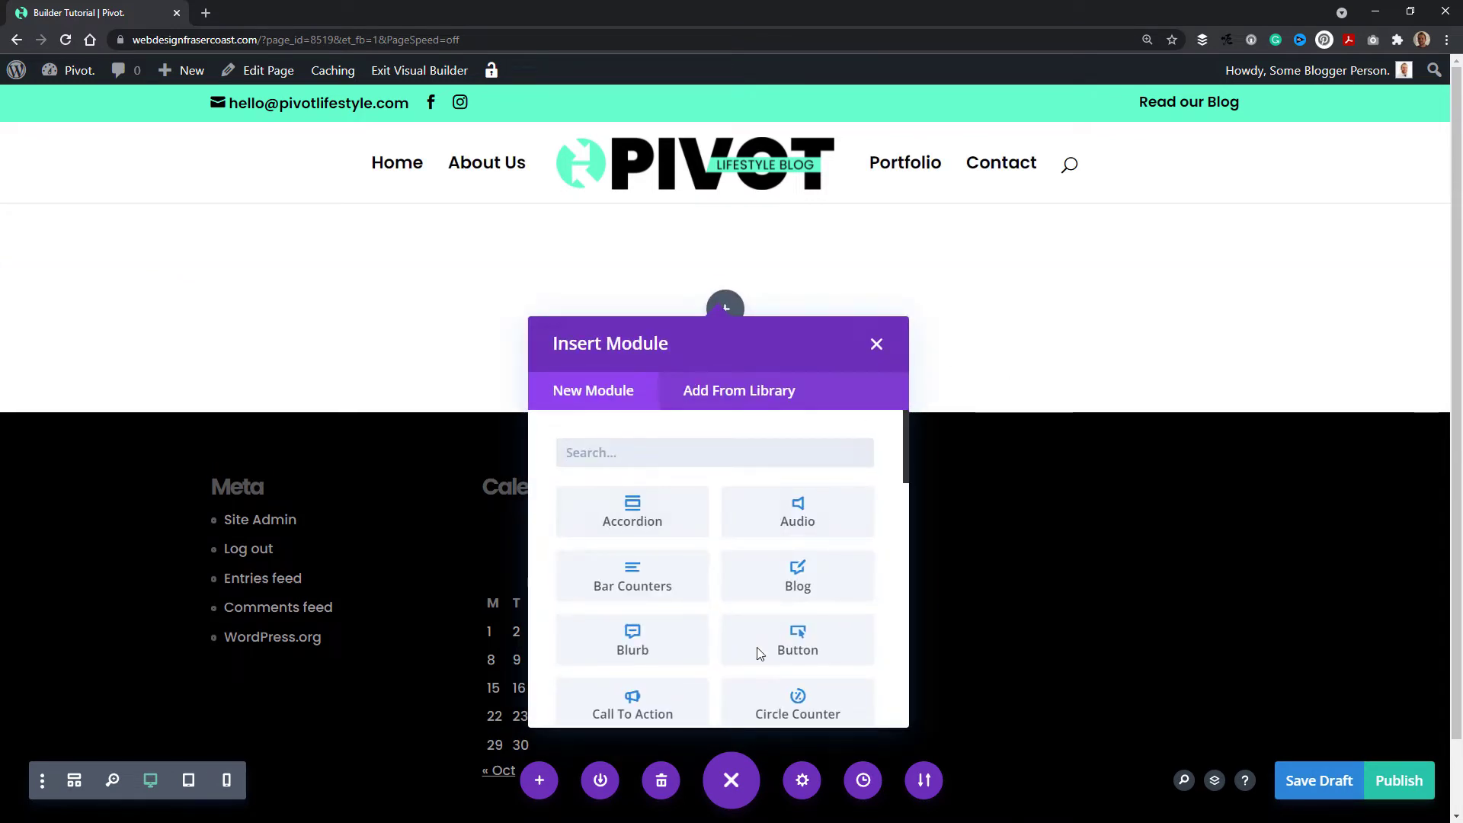
scroll(762, 610, "down", 8)
scroll(778, 556, "down", 5)
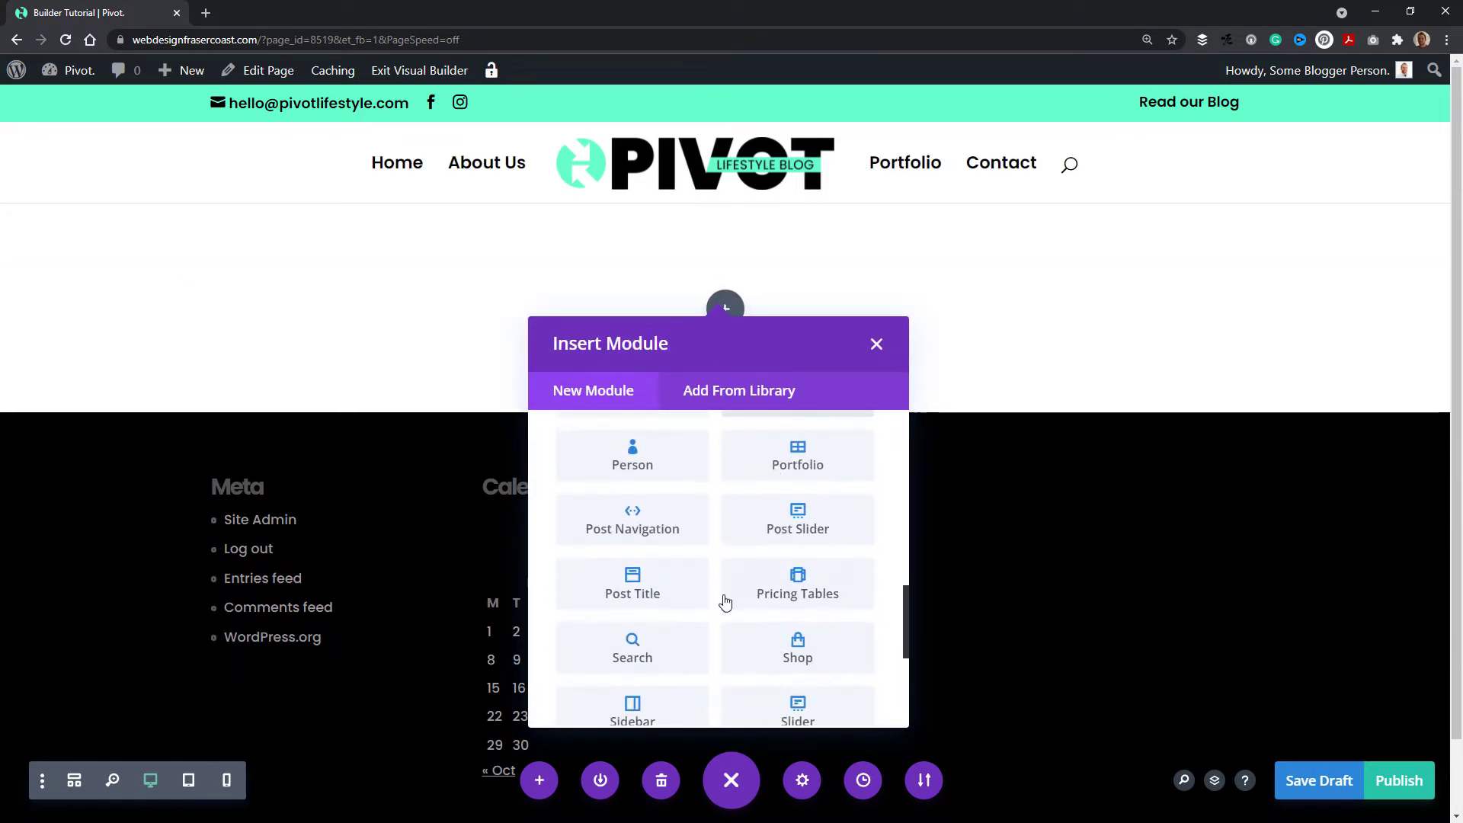
left_click(795, 690)
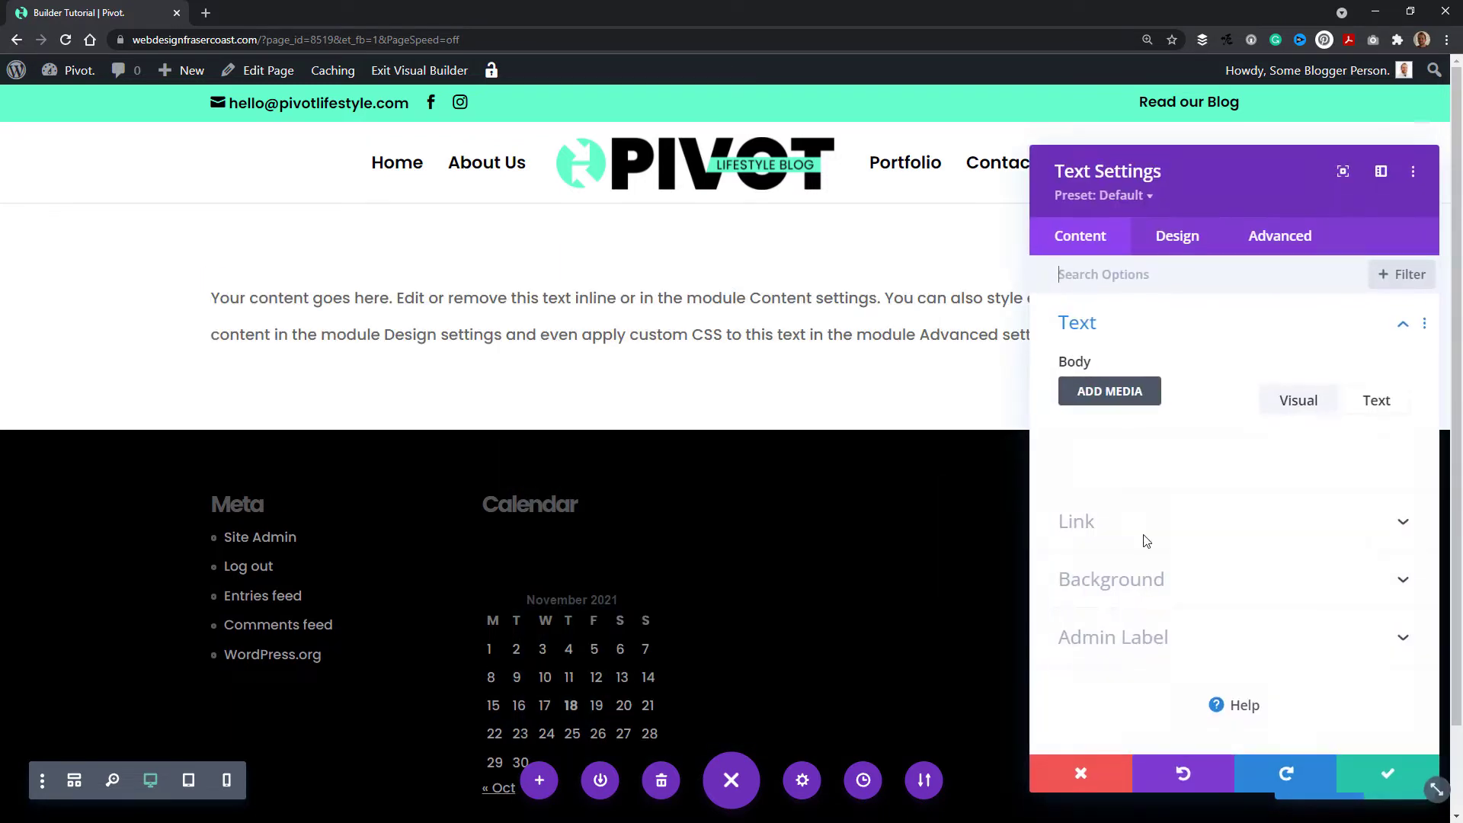
left_click(1388, 775)
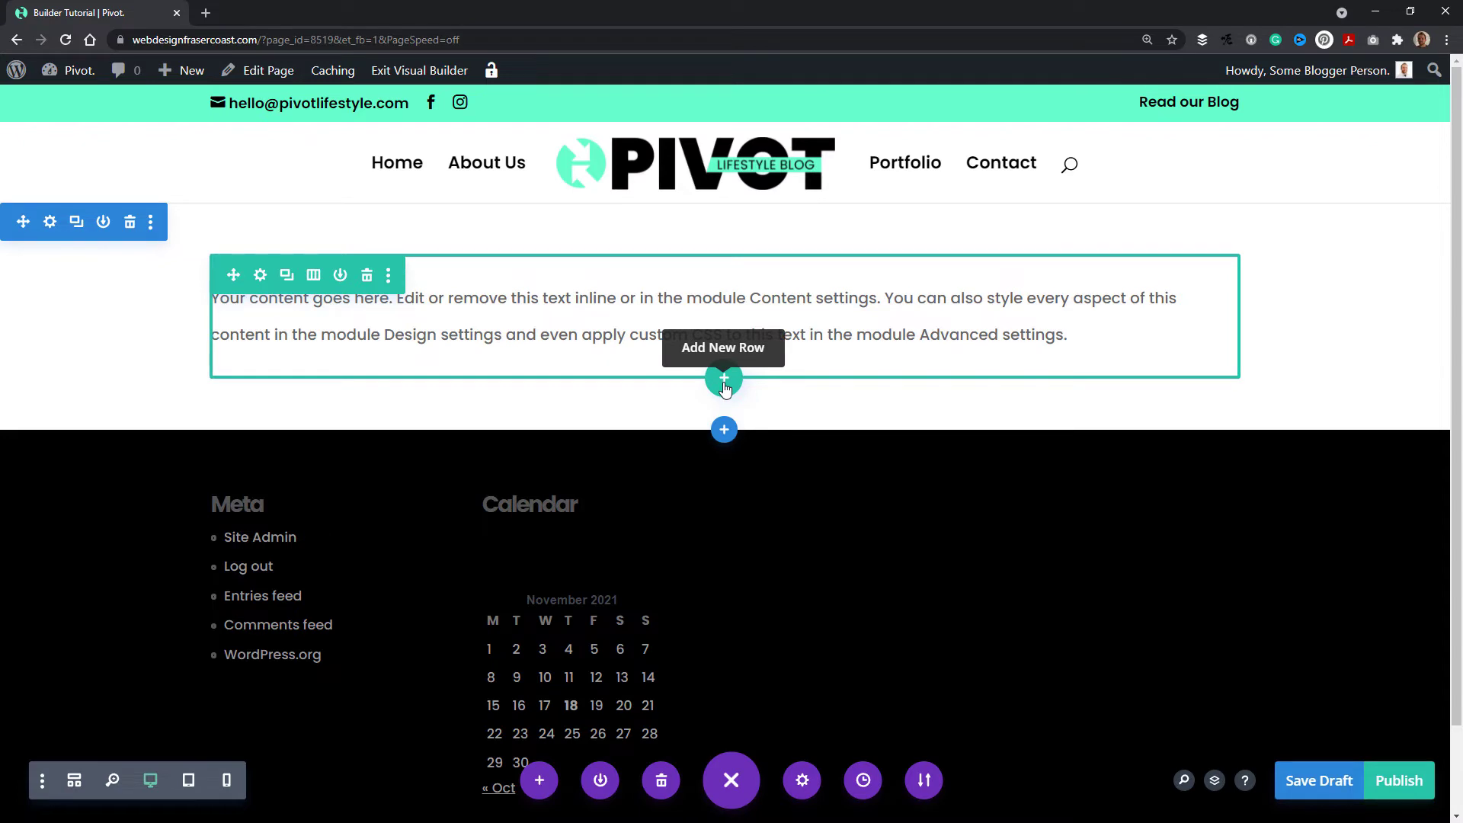
Add an empty row with three equal columns below the text row, without inserting a module
left_click(724, 379)
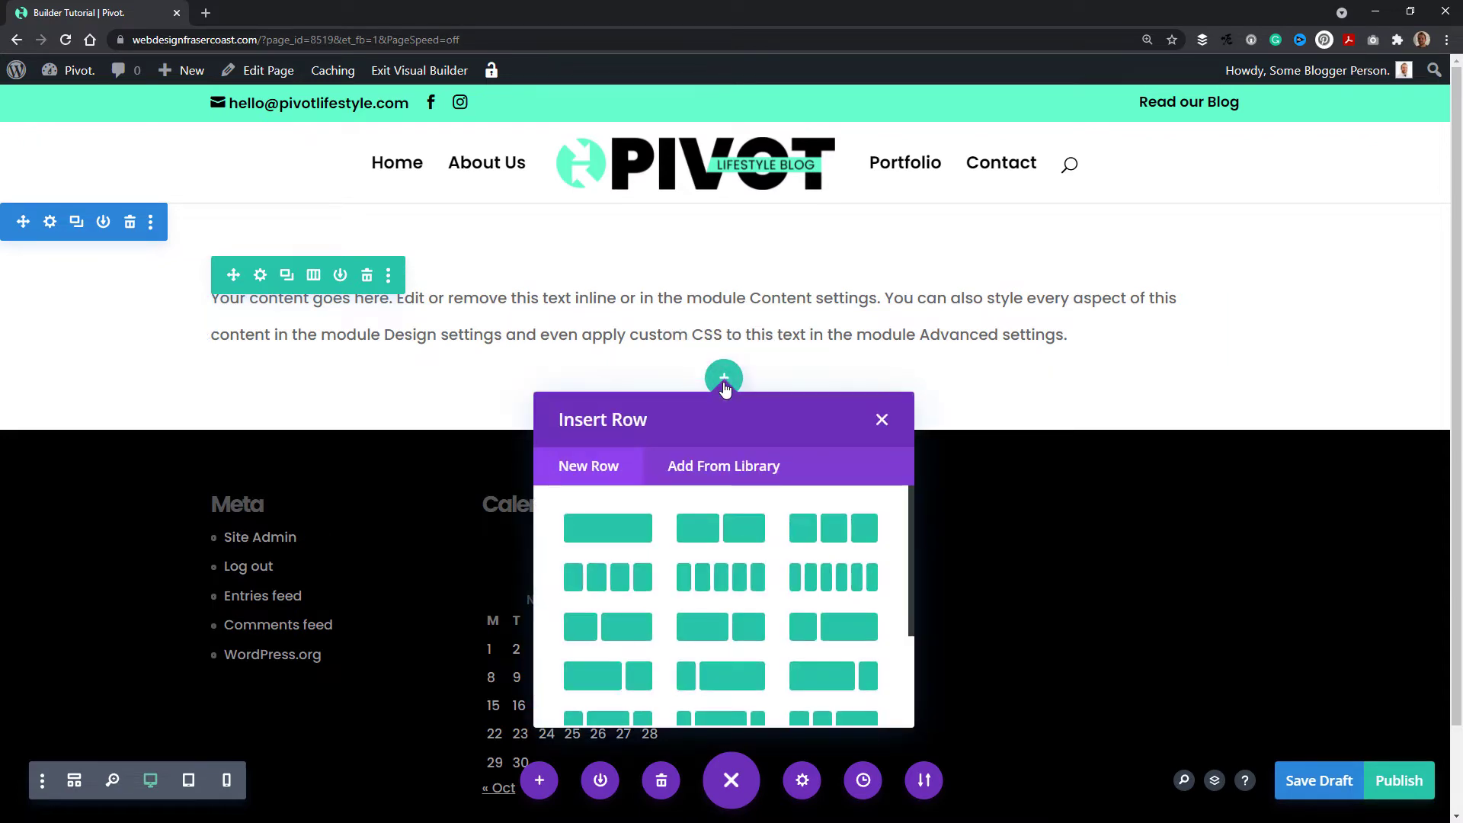
left_click(841, 542)
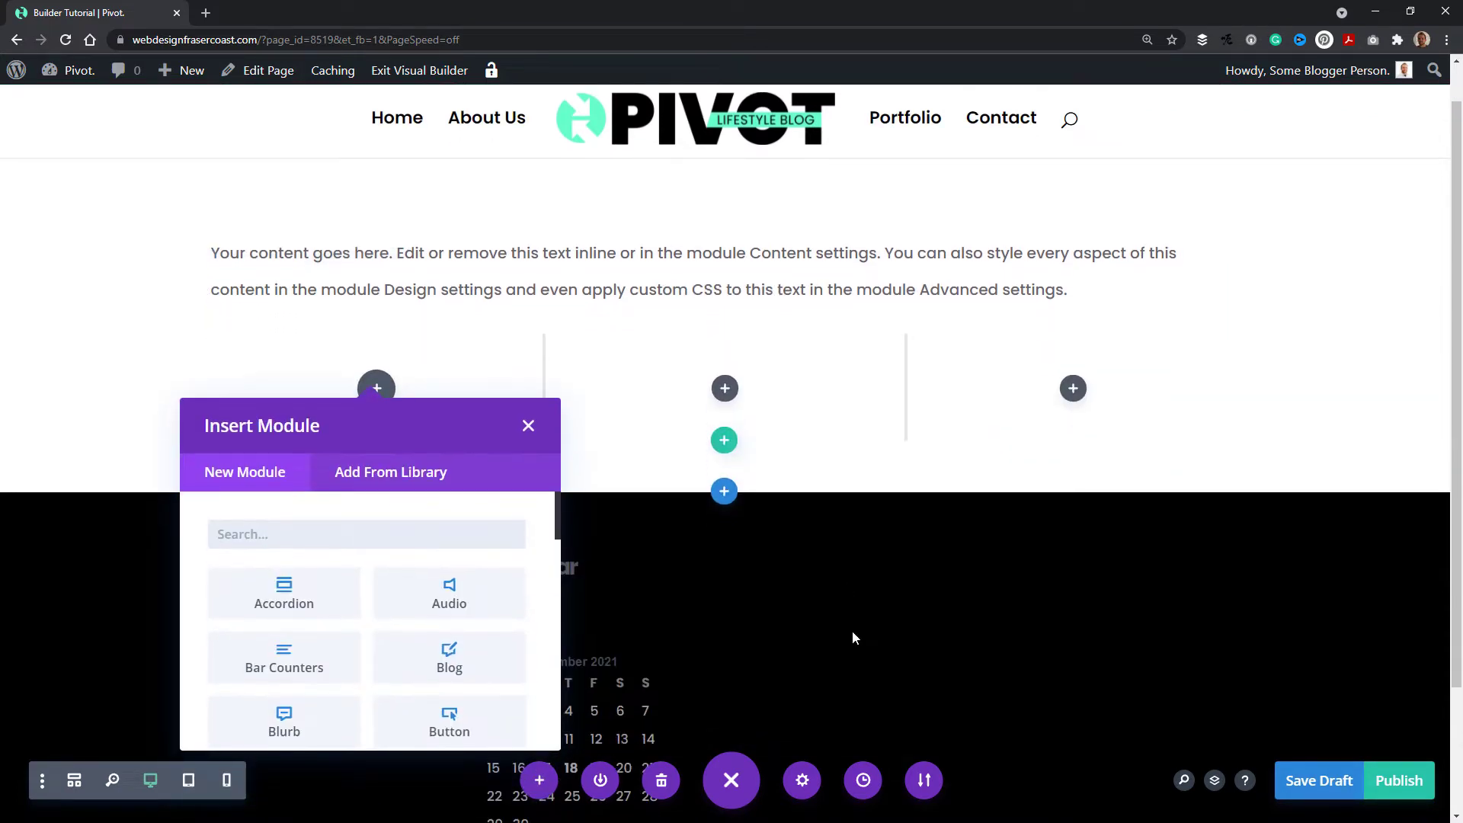
left_click(528, 402)
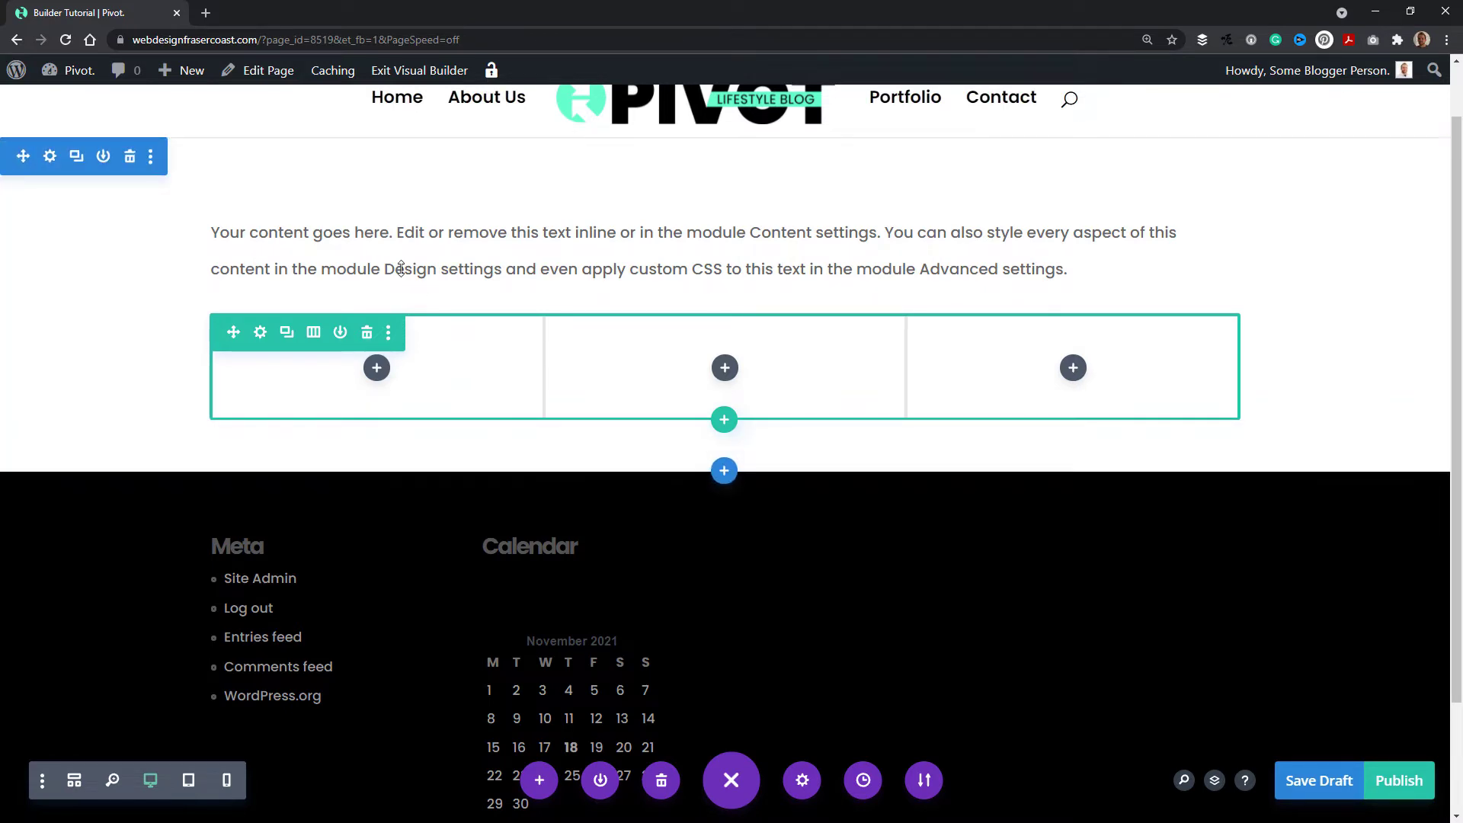
Add a regular section below the current one with a two-column row, narrower first column and wider second
left_click(728, 472)
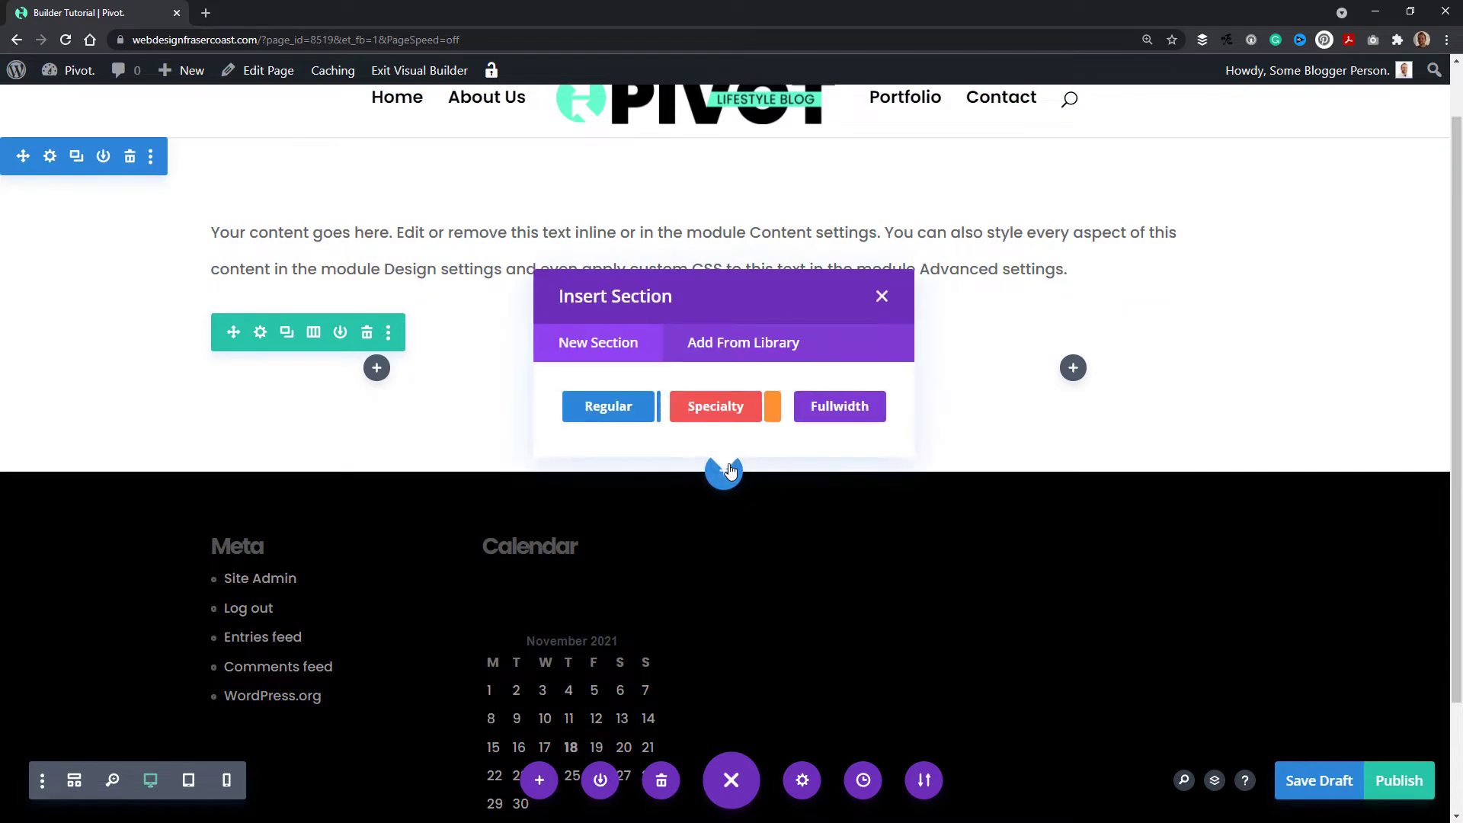
left_click(613, 420)
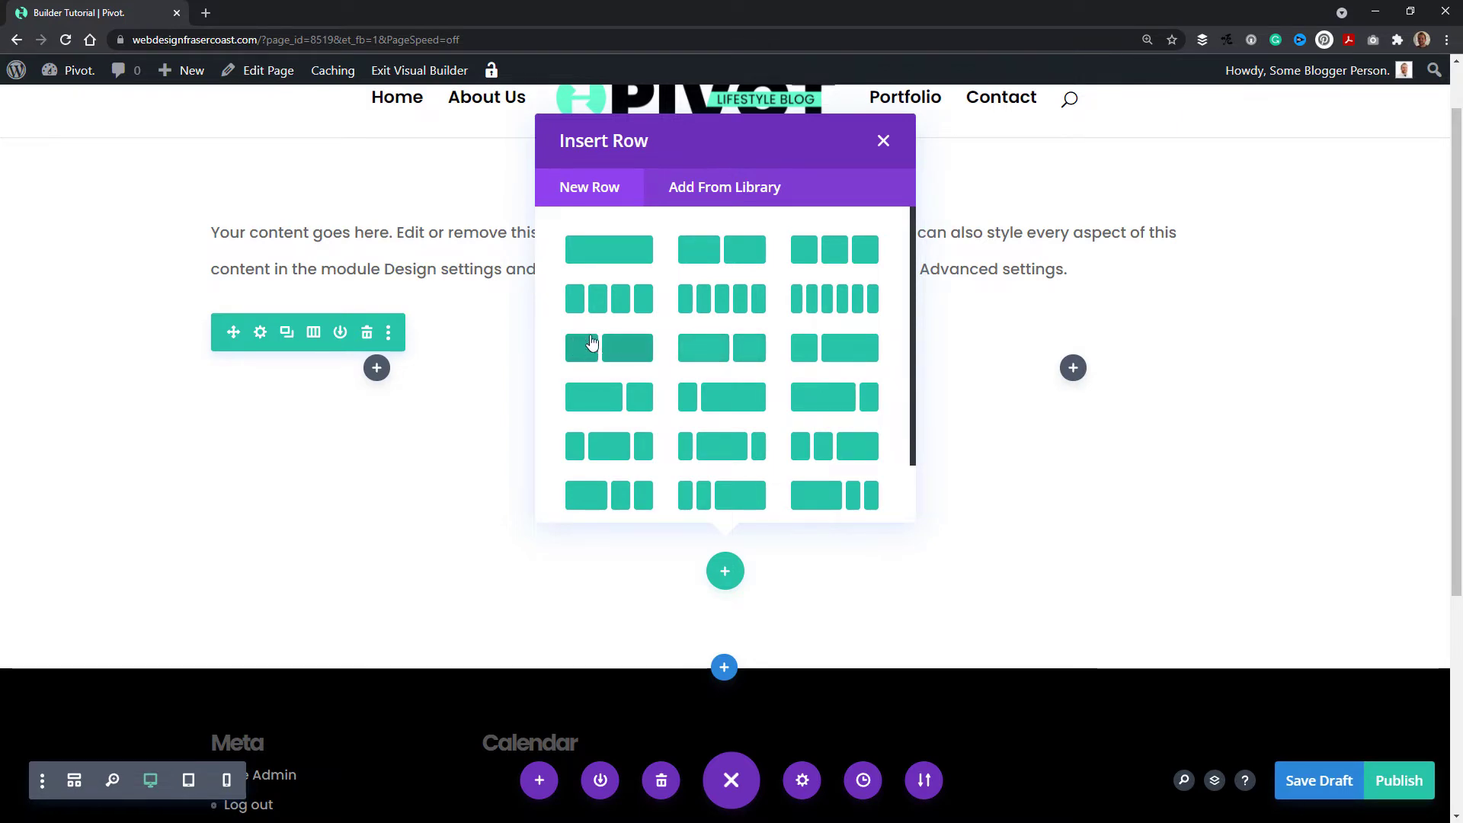
left_click(622, 347)
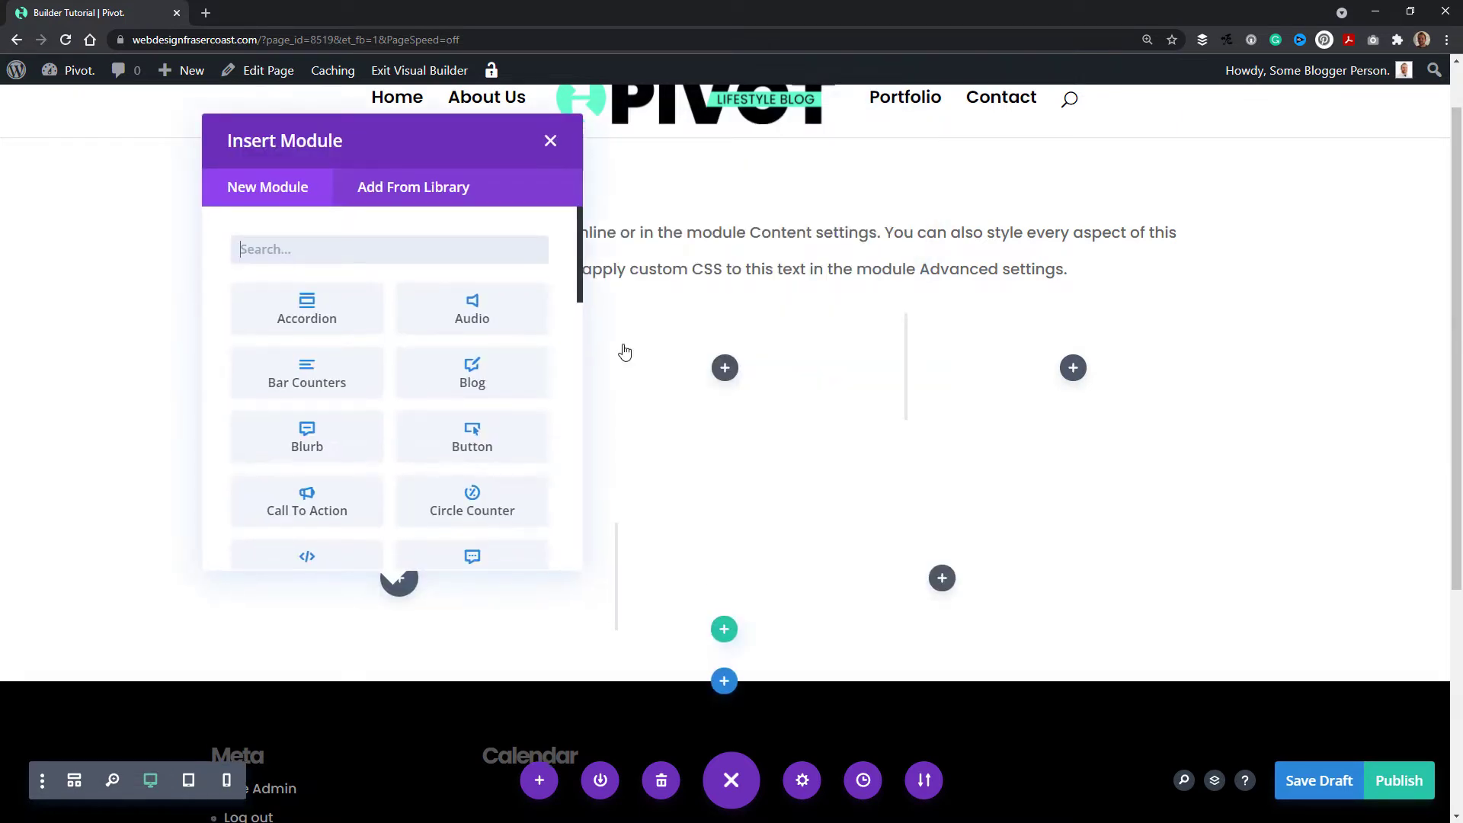
Insert a Text module in the narrower first column of the second section, keeping the default placeholder text
scroll(382, 451, "down", 10)
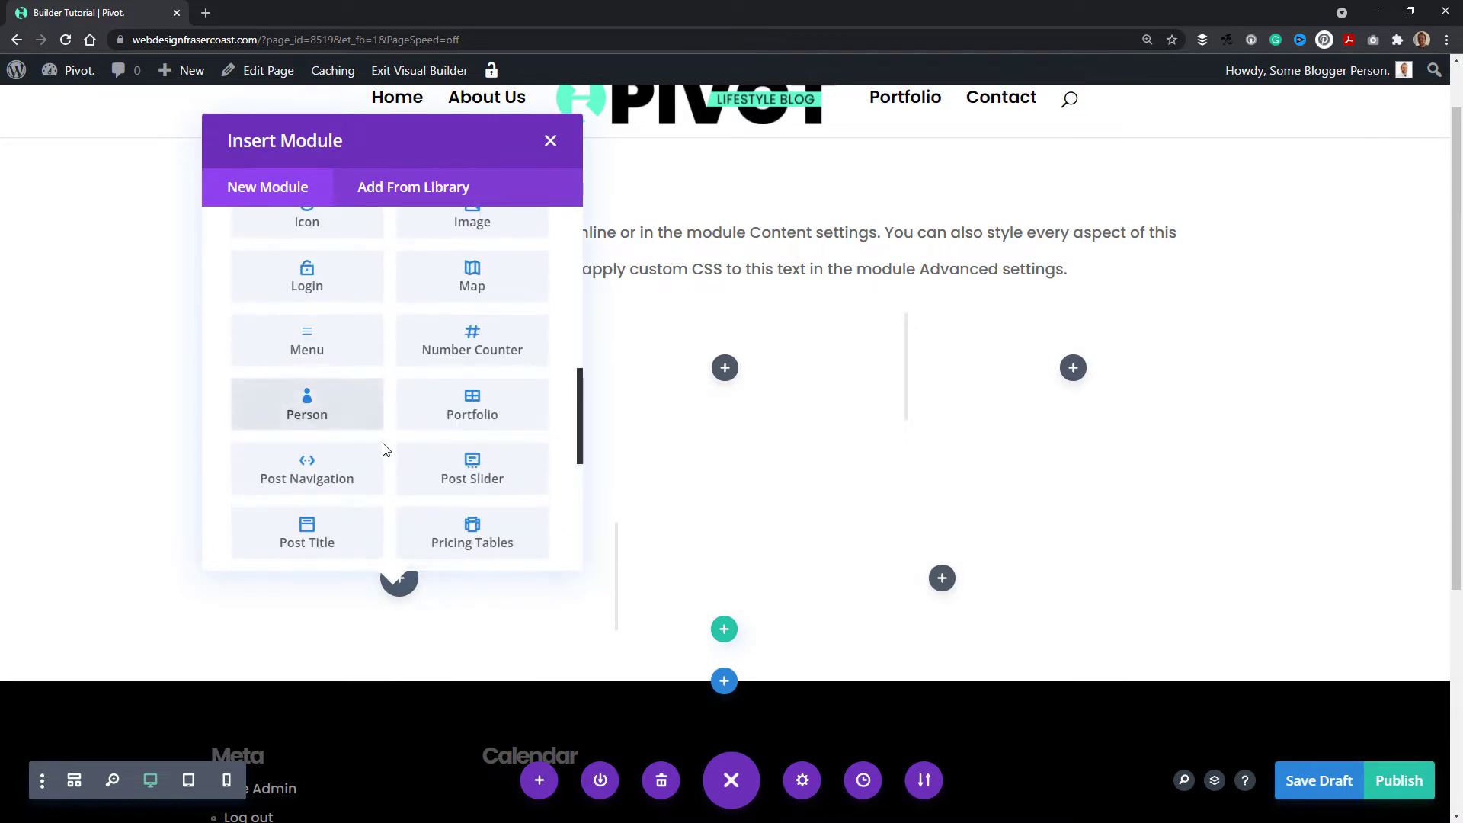
scroll(457, 507, "down", 5)
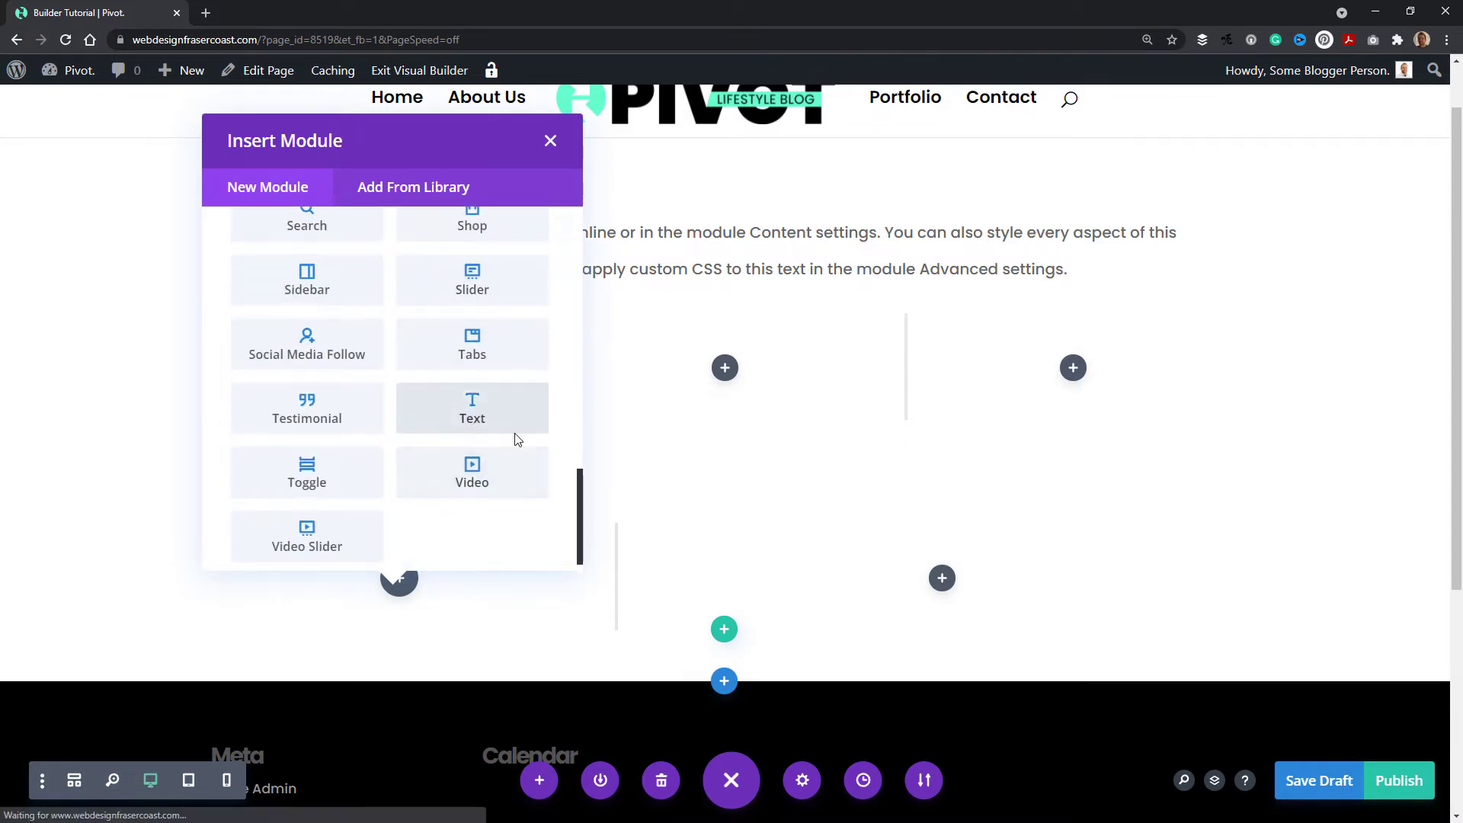
left_click(507, 431)
left_click(1387, 772)
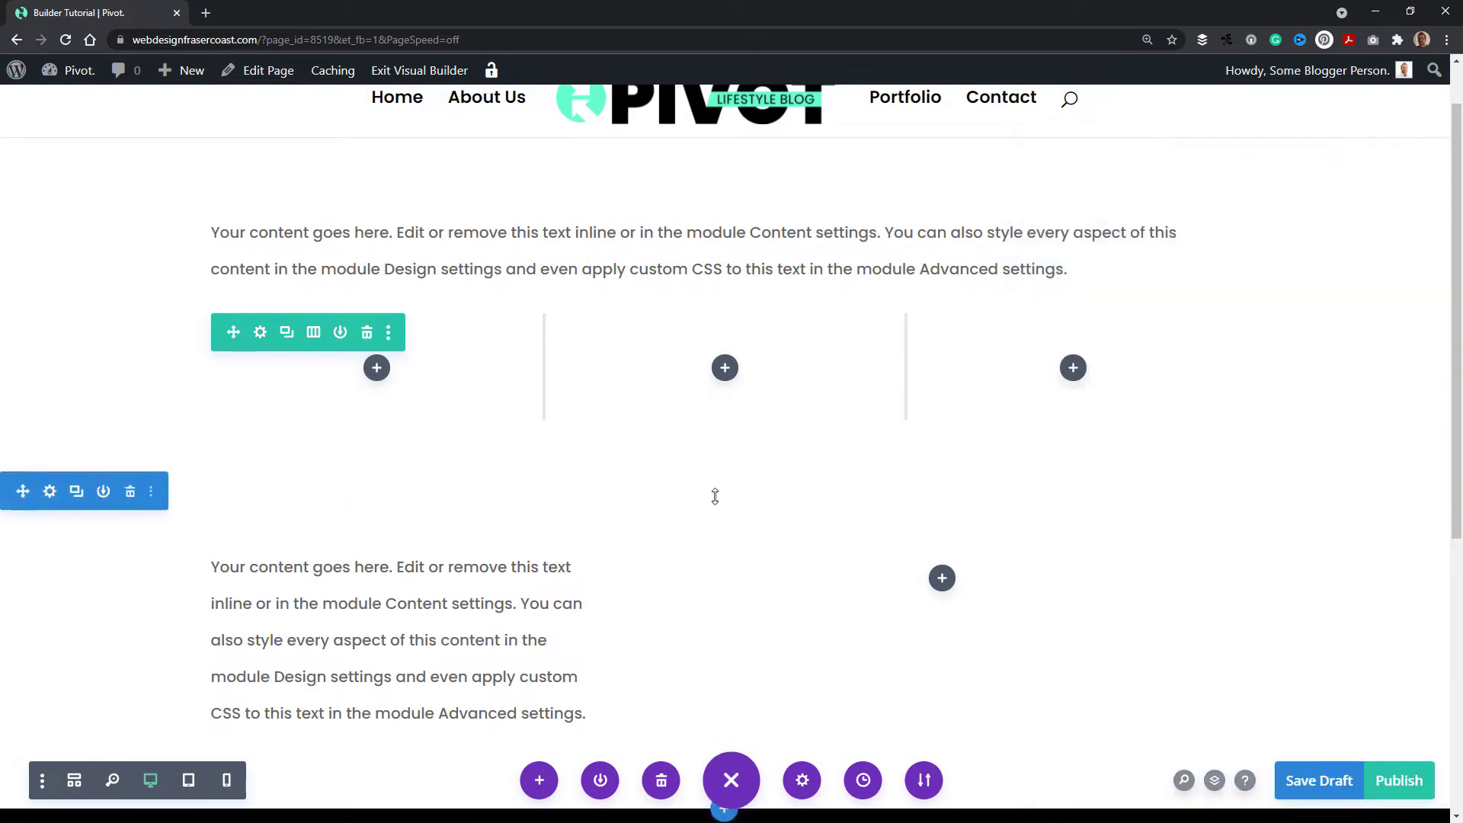
Set the second section's background colour to the saved blue swatch and save the section settings
left_click(51, 492)
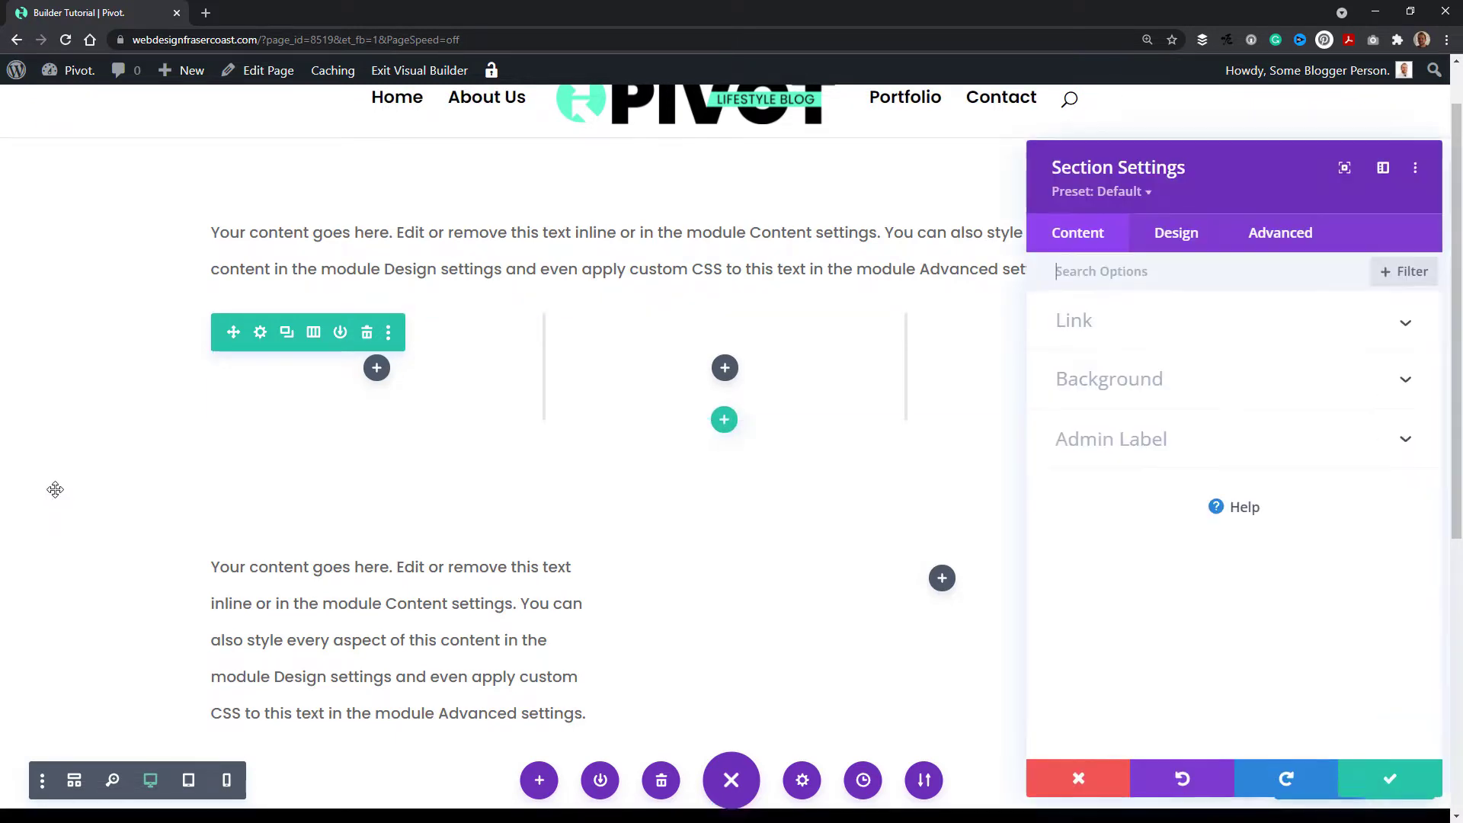
left_click(1218, 392)
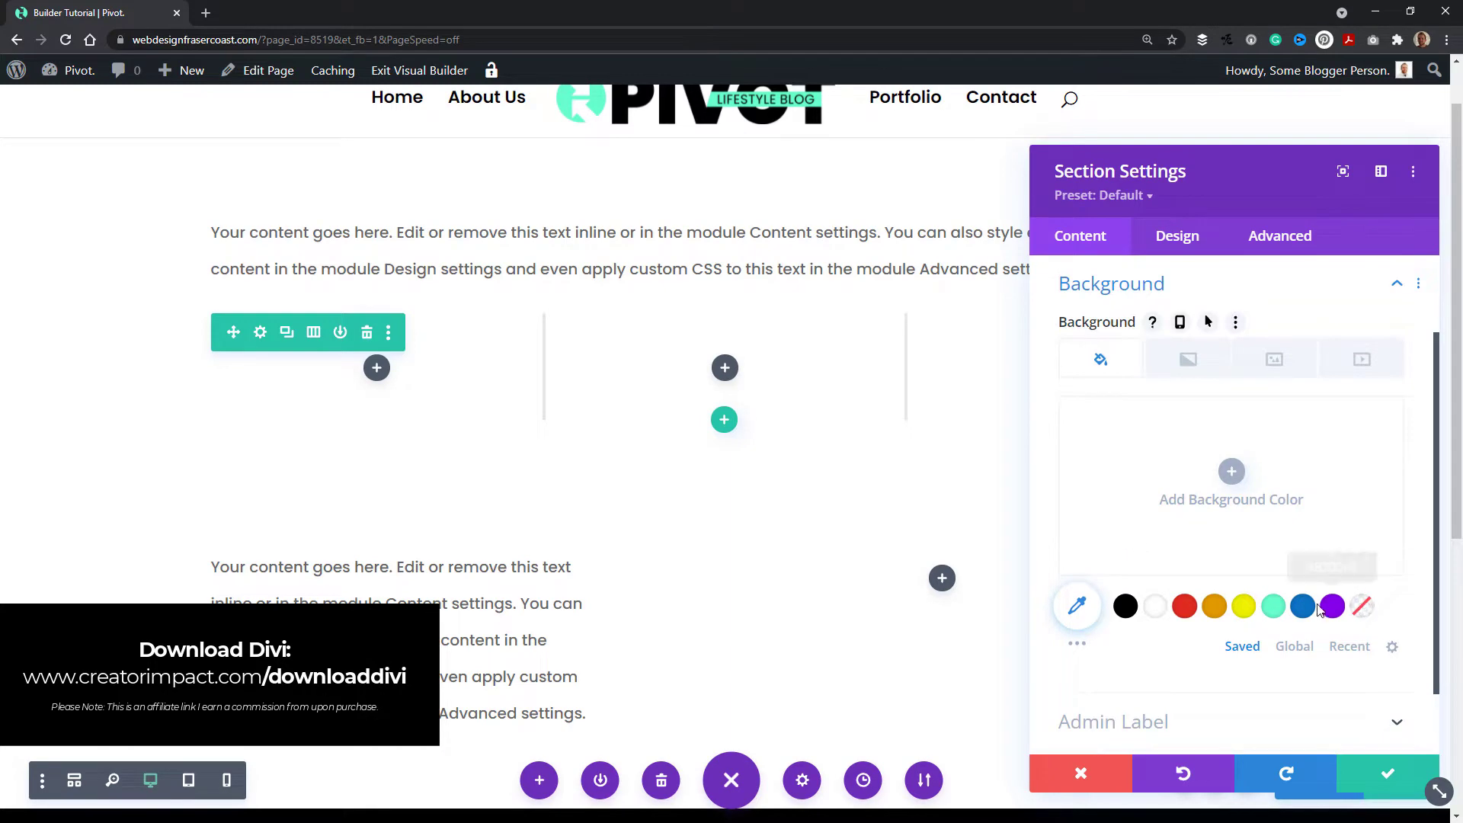
left_click(1305, 609)
left_click(1388, 774)
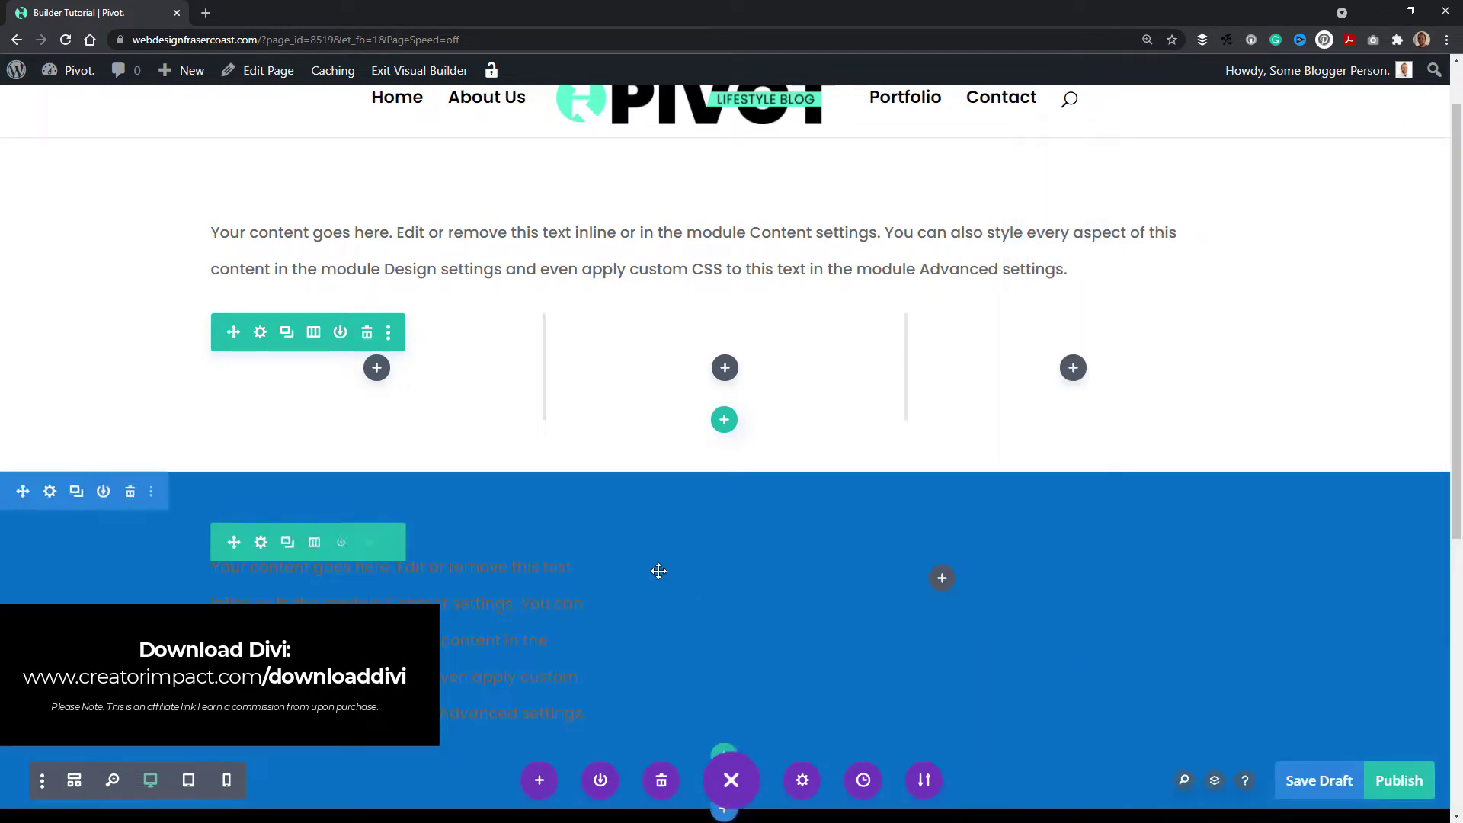
Delete the blue section with the two-column row, leaving the first section in place
scroll(544, 646, "down", 3)
scroll(452, 563, "up", 3)
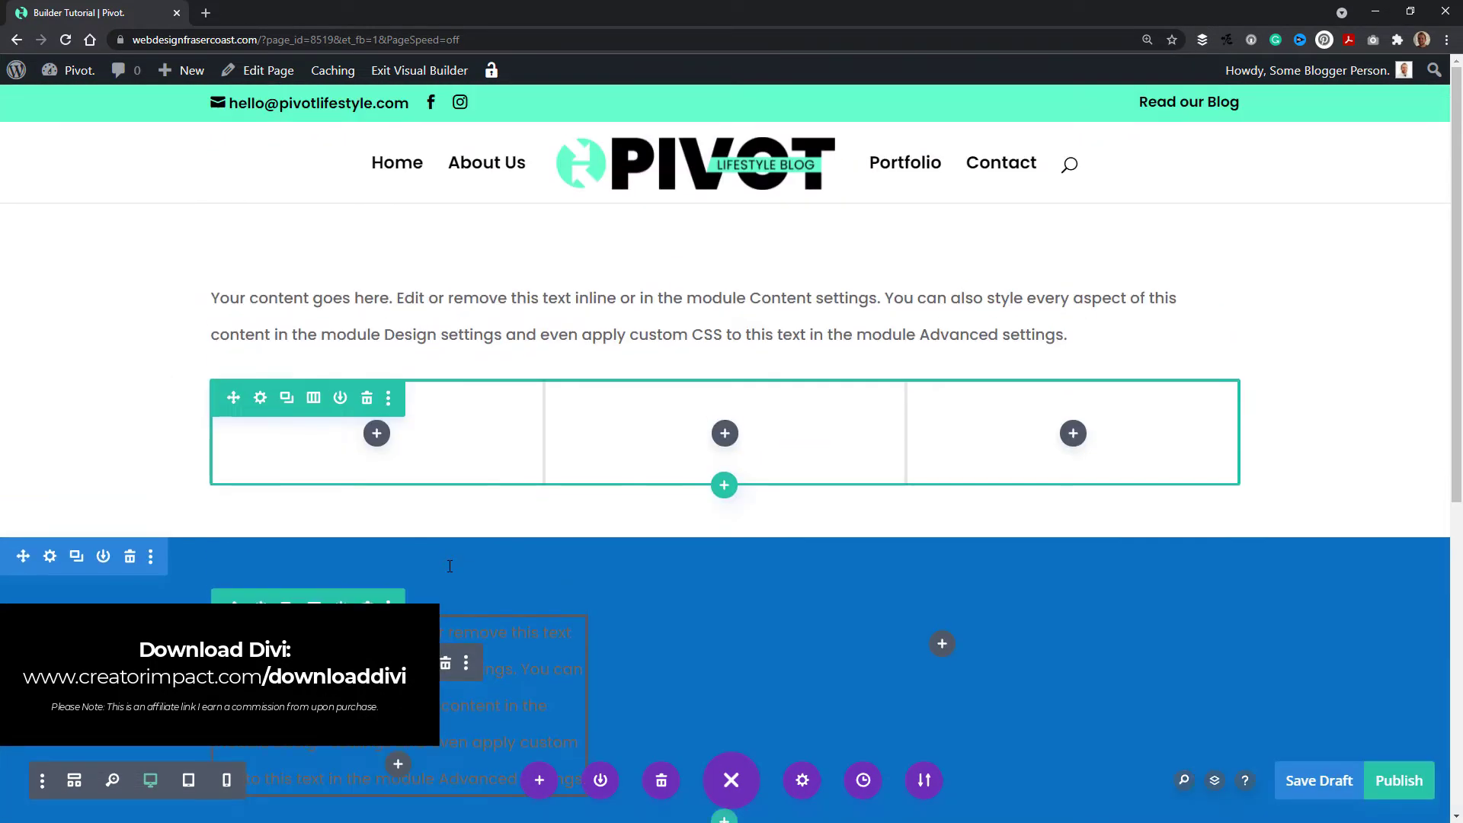
scroll(427, 555, "down", 3)
scroll(392, 438, "up", 3)
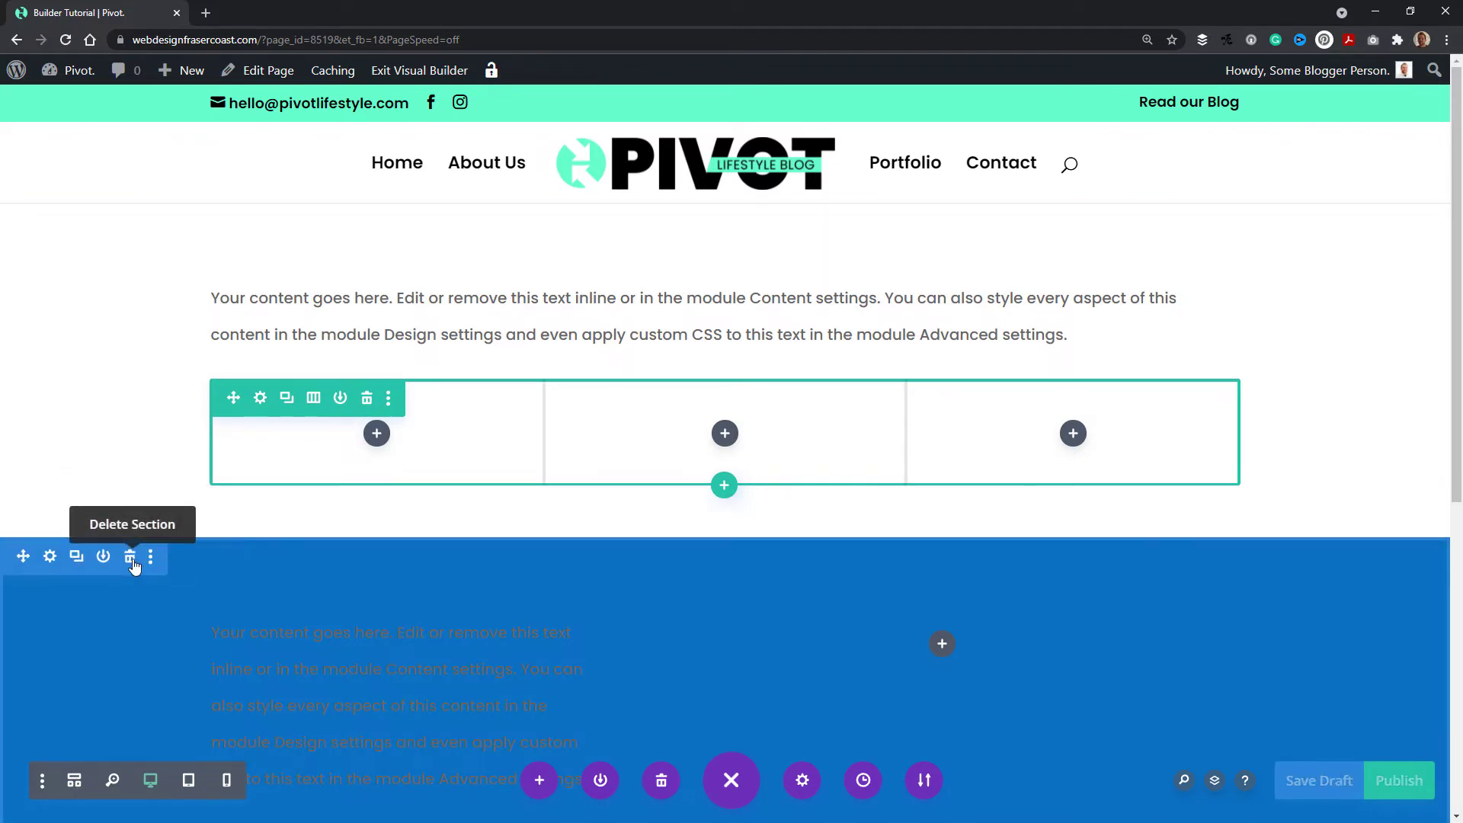
left_click(132, 563)
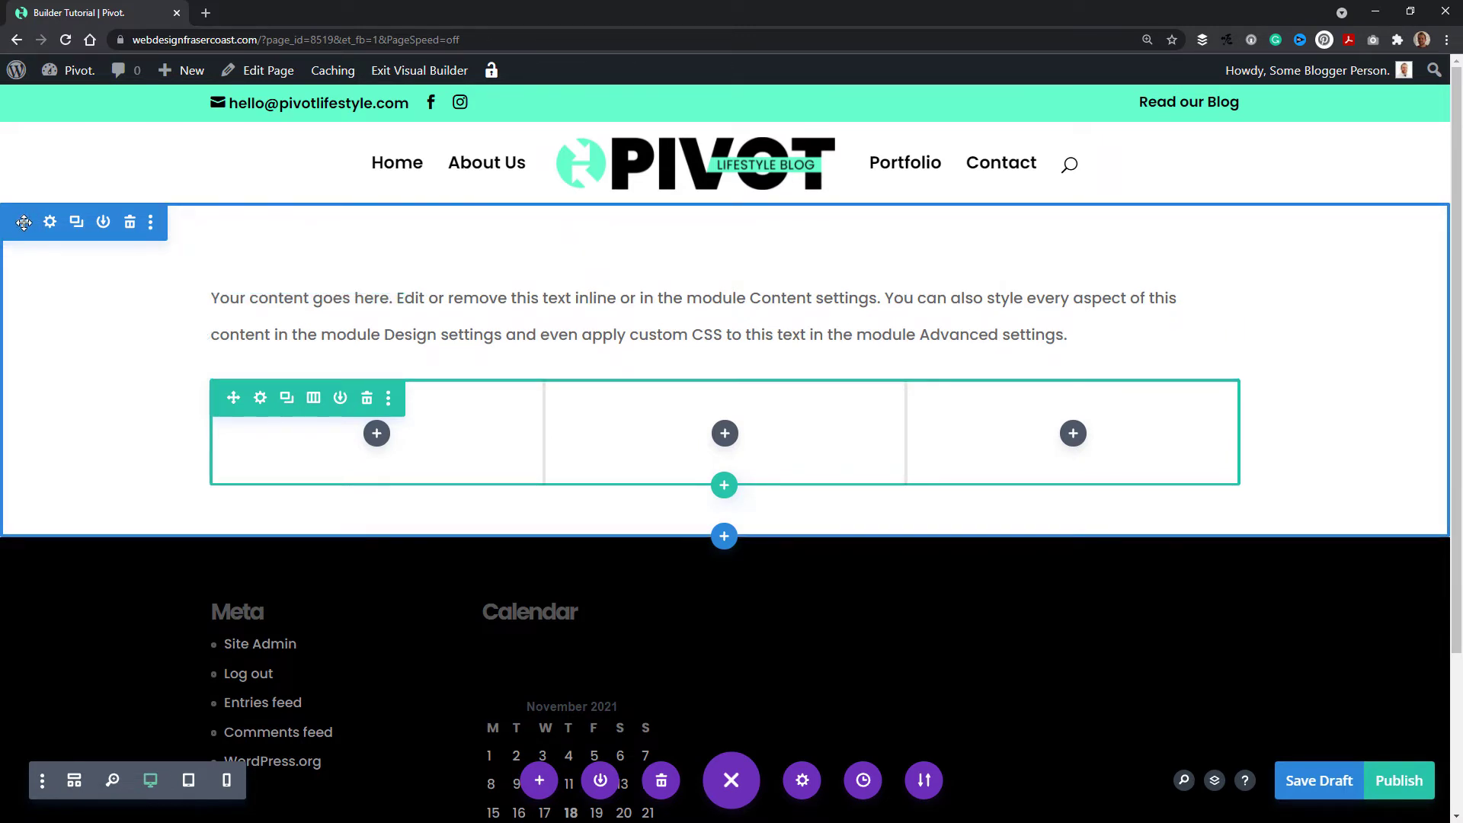
mouse_move(24, 222)
left_mouse_down()
mouse_move(26, 526)
mouse_move(19, 207)
mouse_move(25, 338)
mouse_move(32, 229)
left_mouse_up()
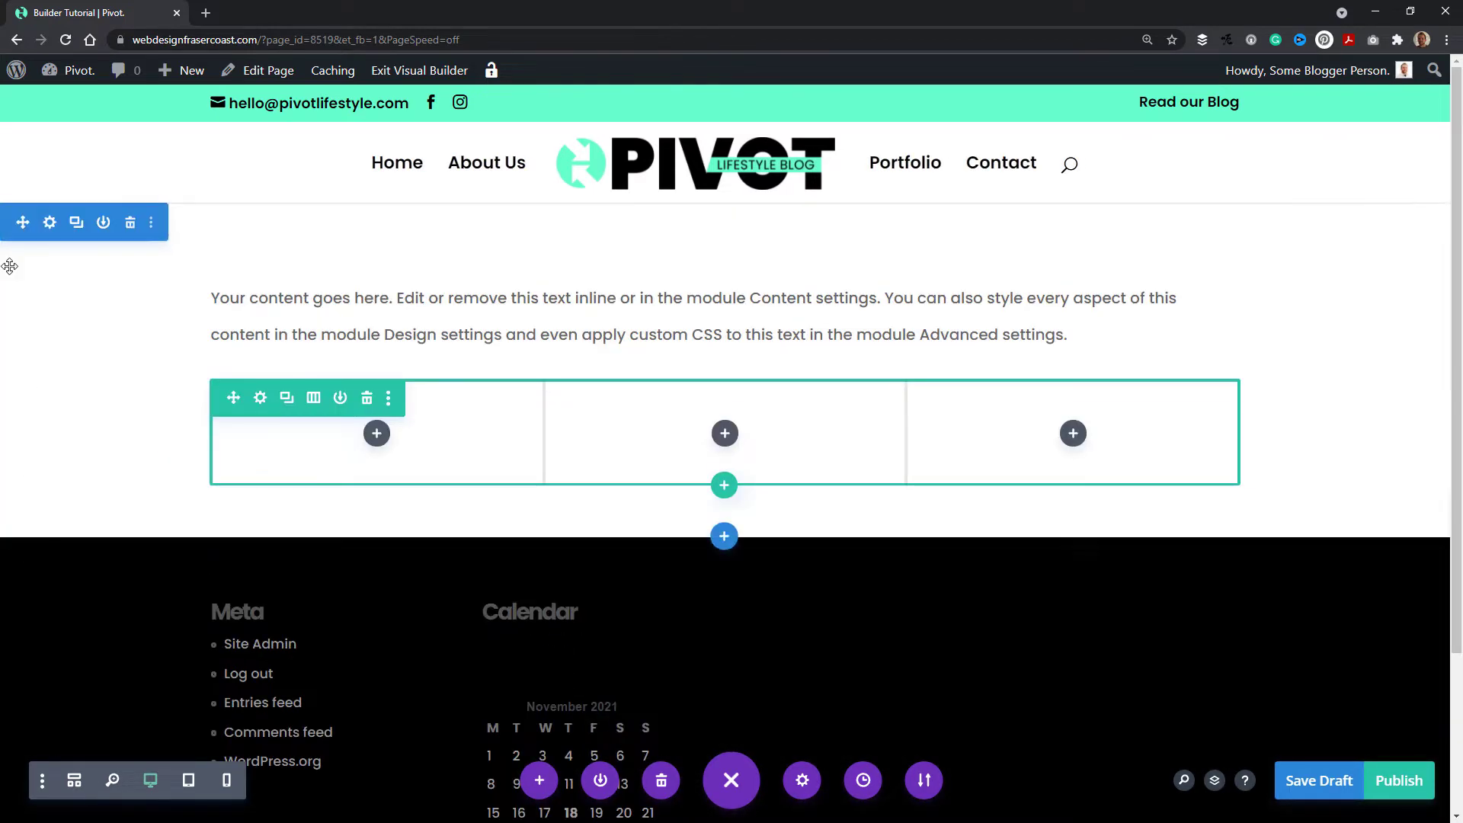
Review the remaining section's Content, Design and Advanced settings and discard them without changing anything
left_click(50, 223)
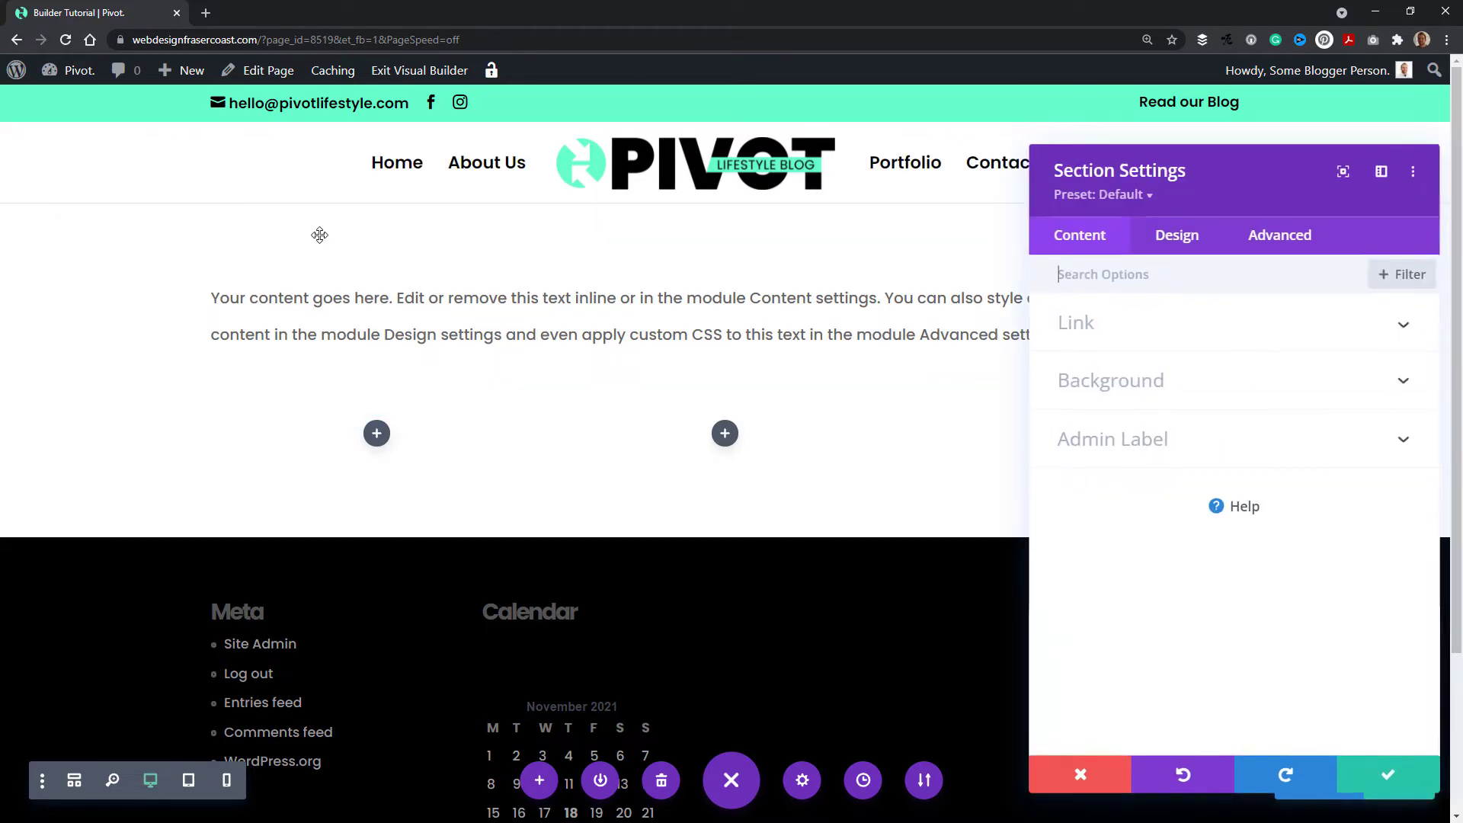
left_click(1167, 329)
left_click(1167, 331)
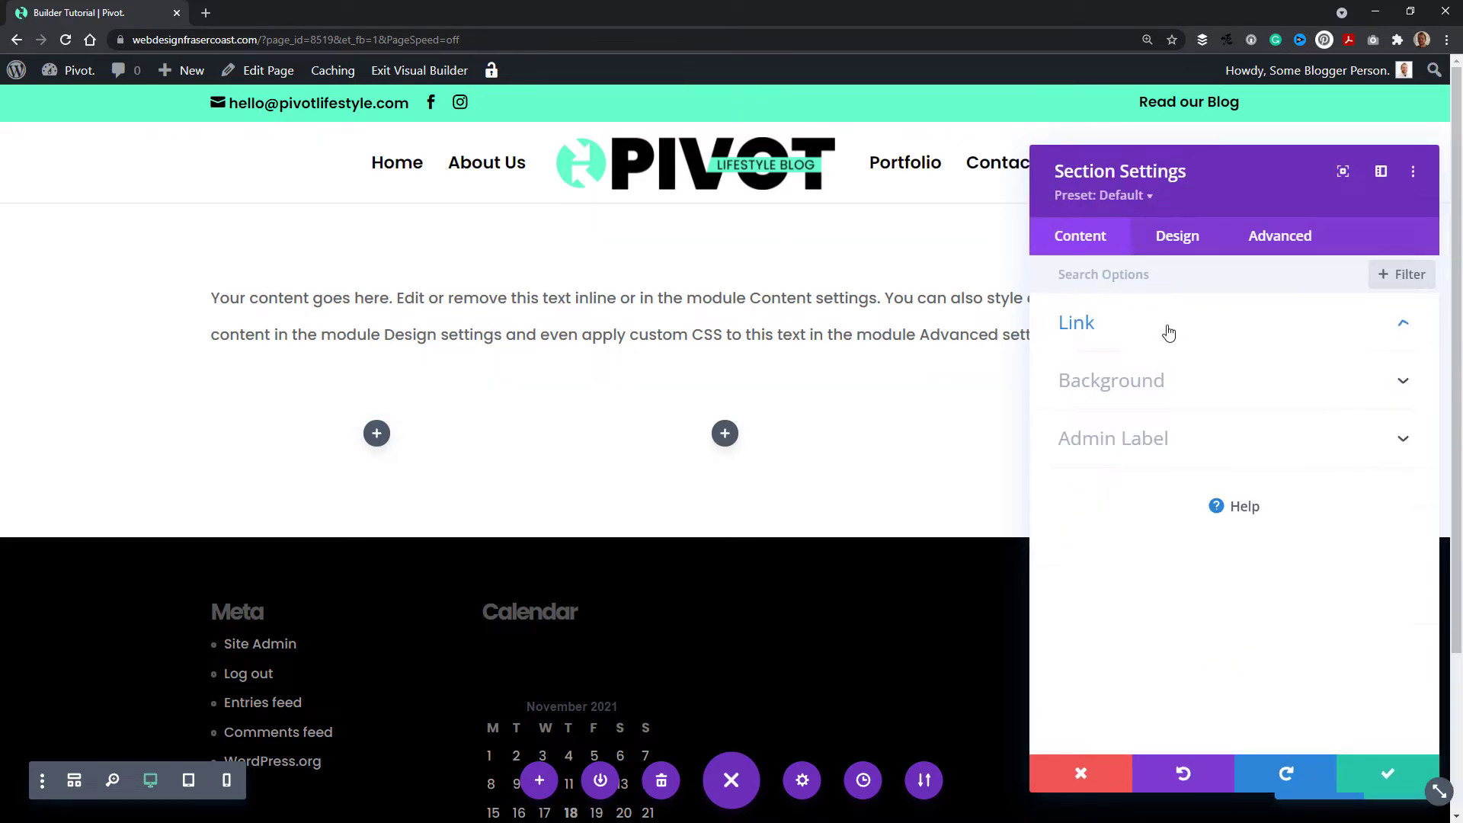
left_click(1176, 400)
left_click(1171, 294)
left_click(1179, 442)
left_click(1181, 443)
left_click(1193, 252)
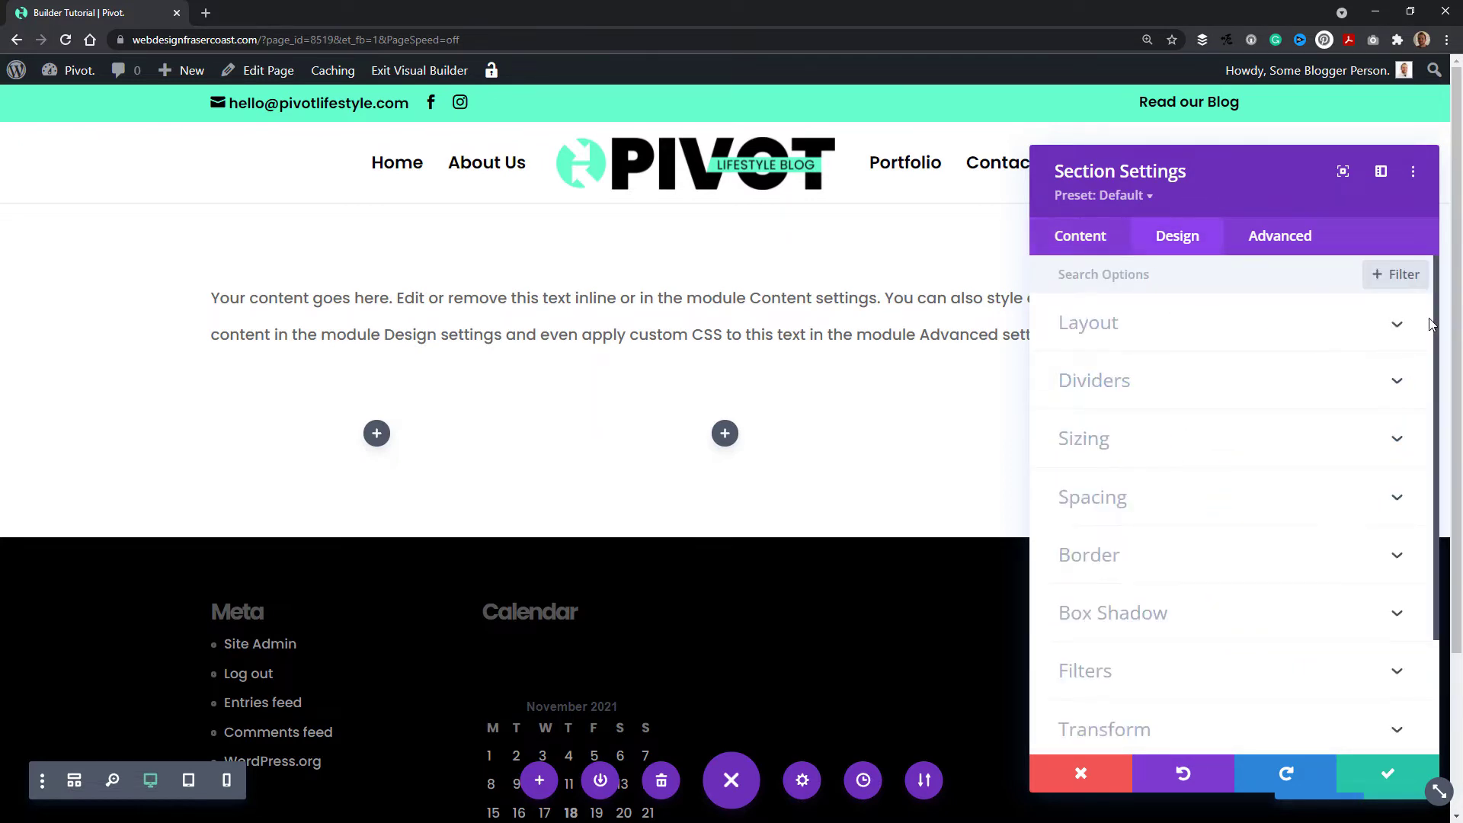
scroll(1442, 630, "down", 2)
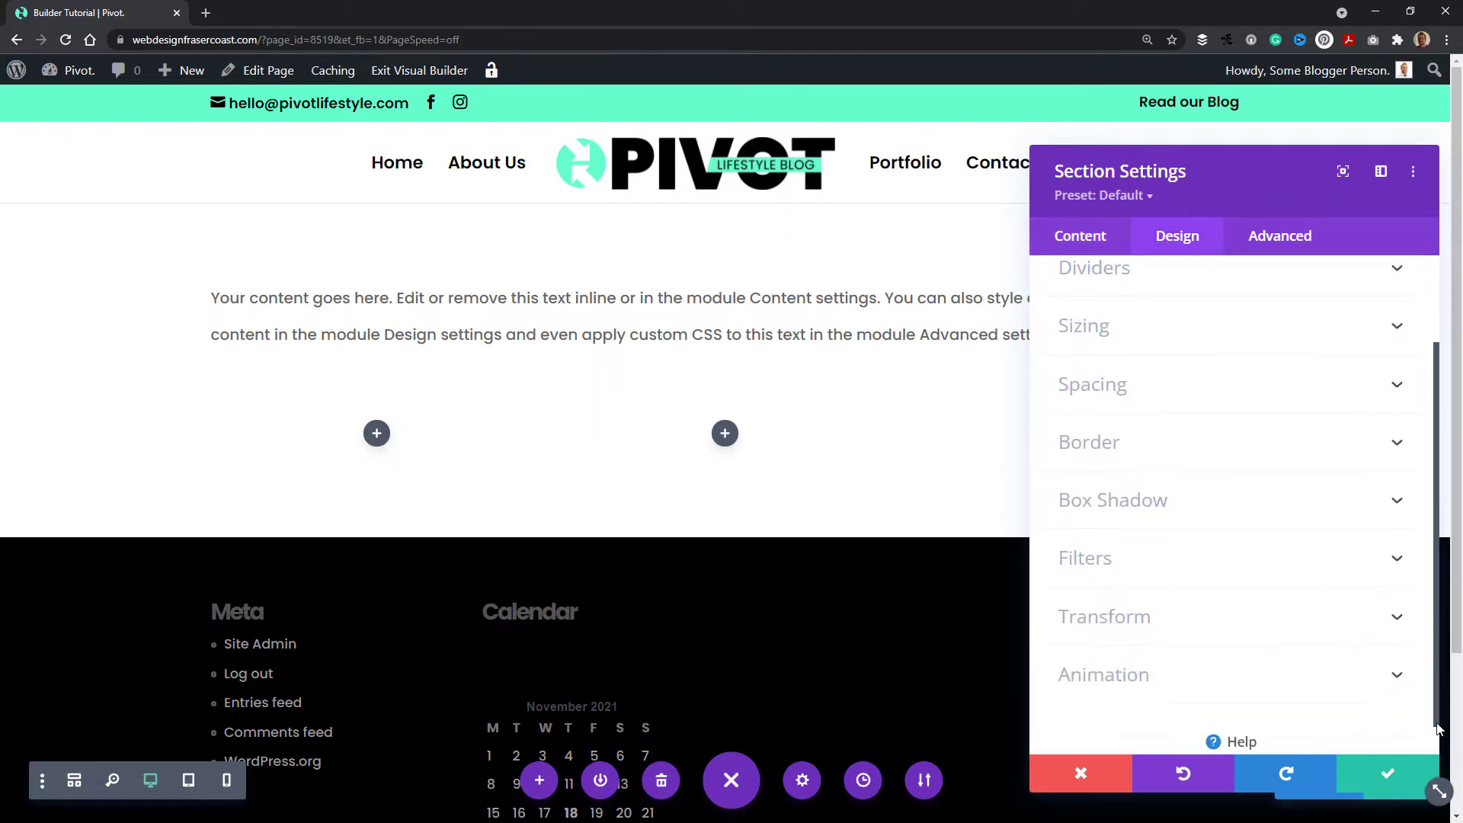
scroll(1411, 425, "up", 3)
left_click(1280, 236)
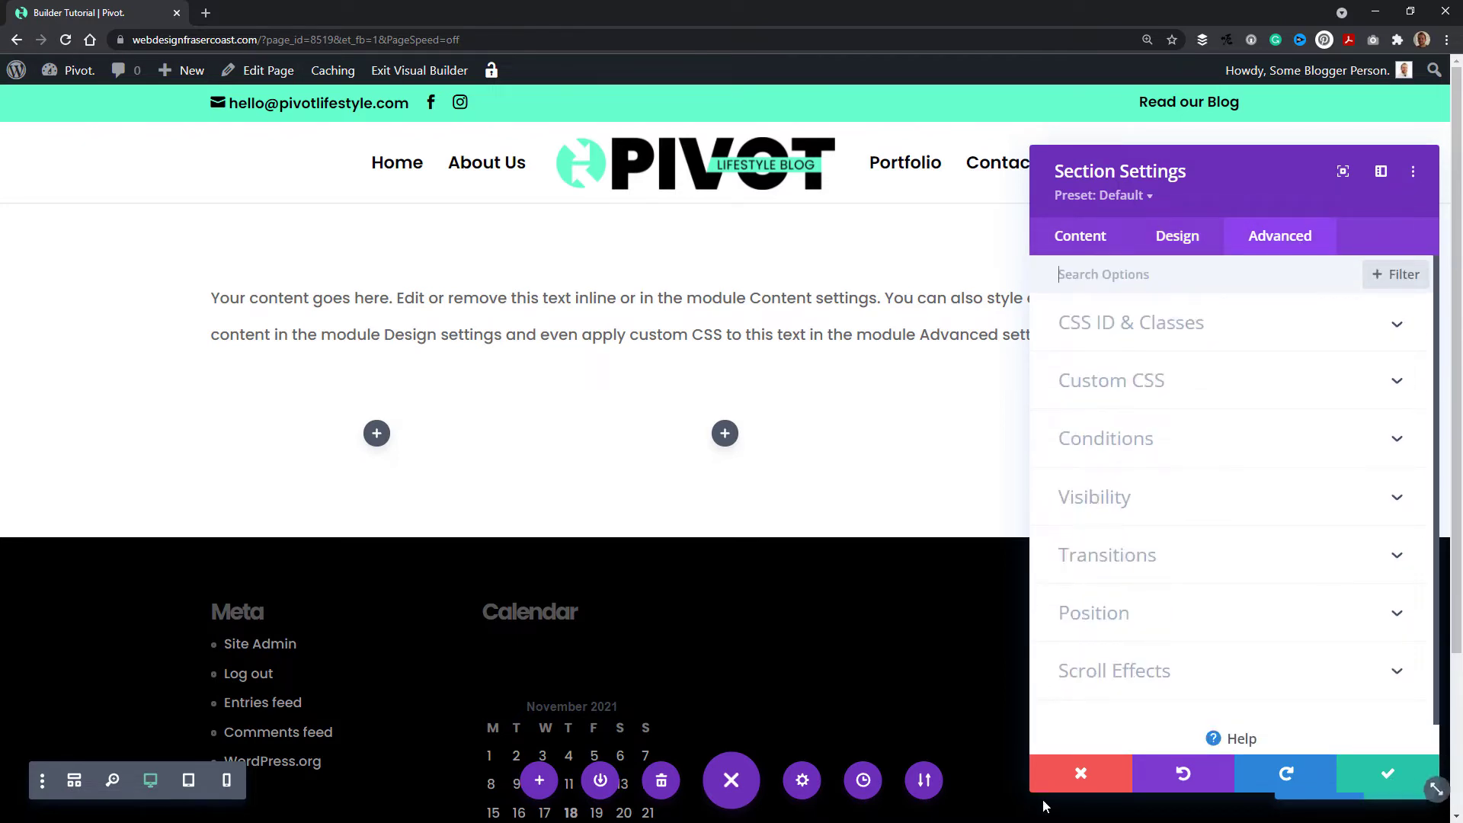
left_click(1081, 773)
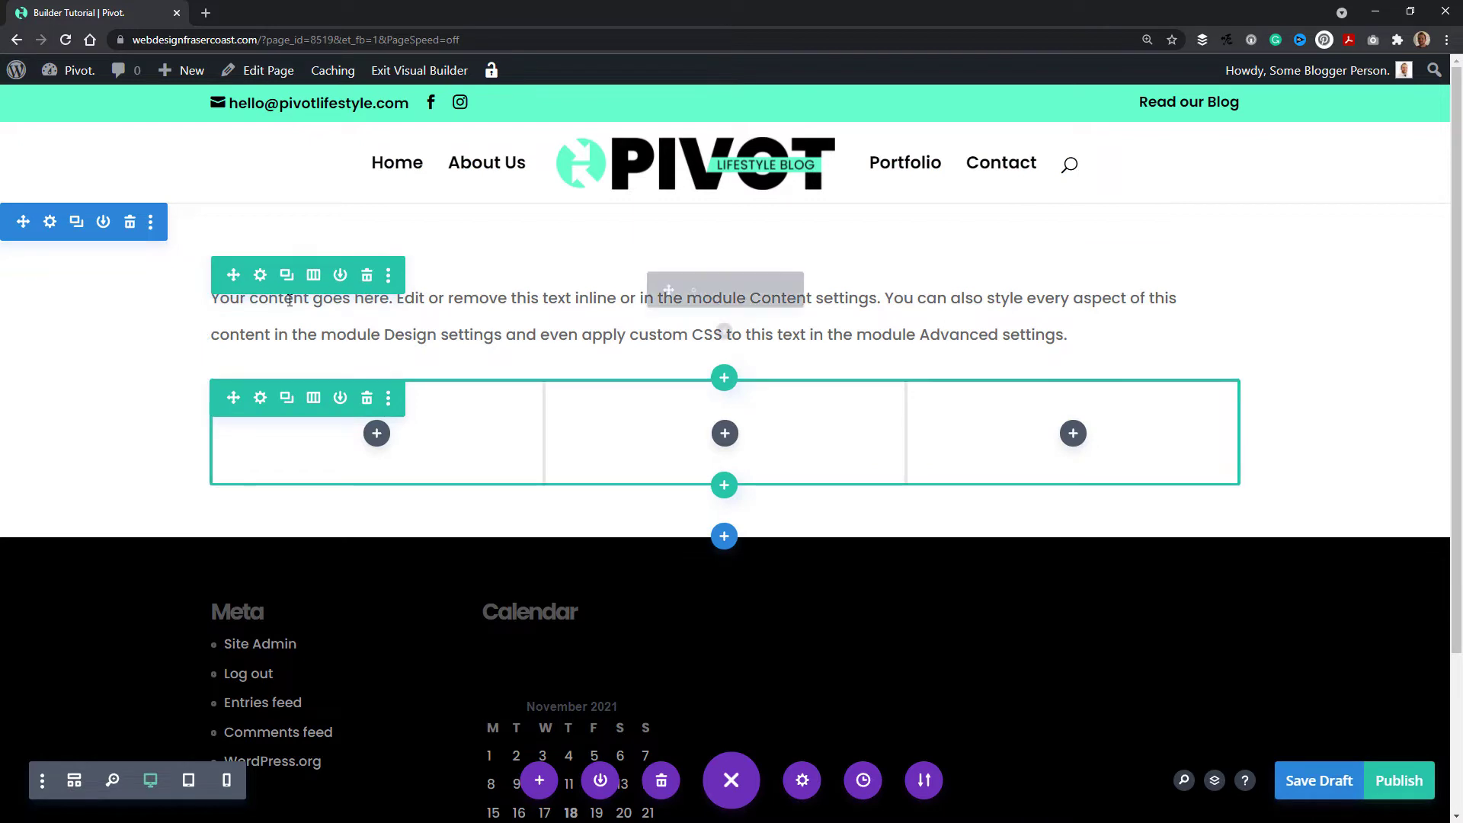
Duplicate the remaining section and delete the duplicate below it
left_click(81, 227)
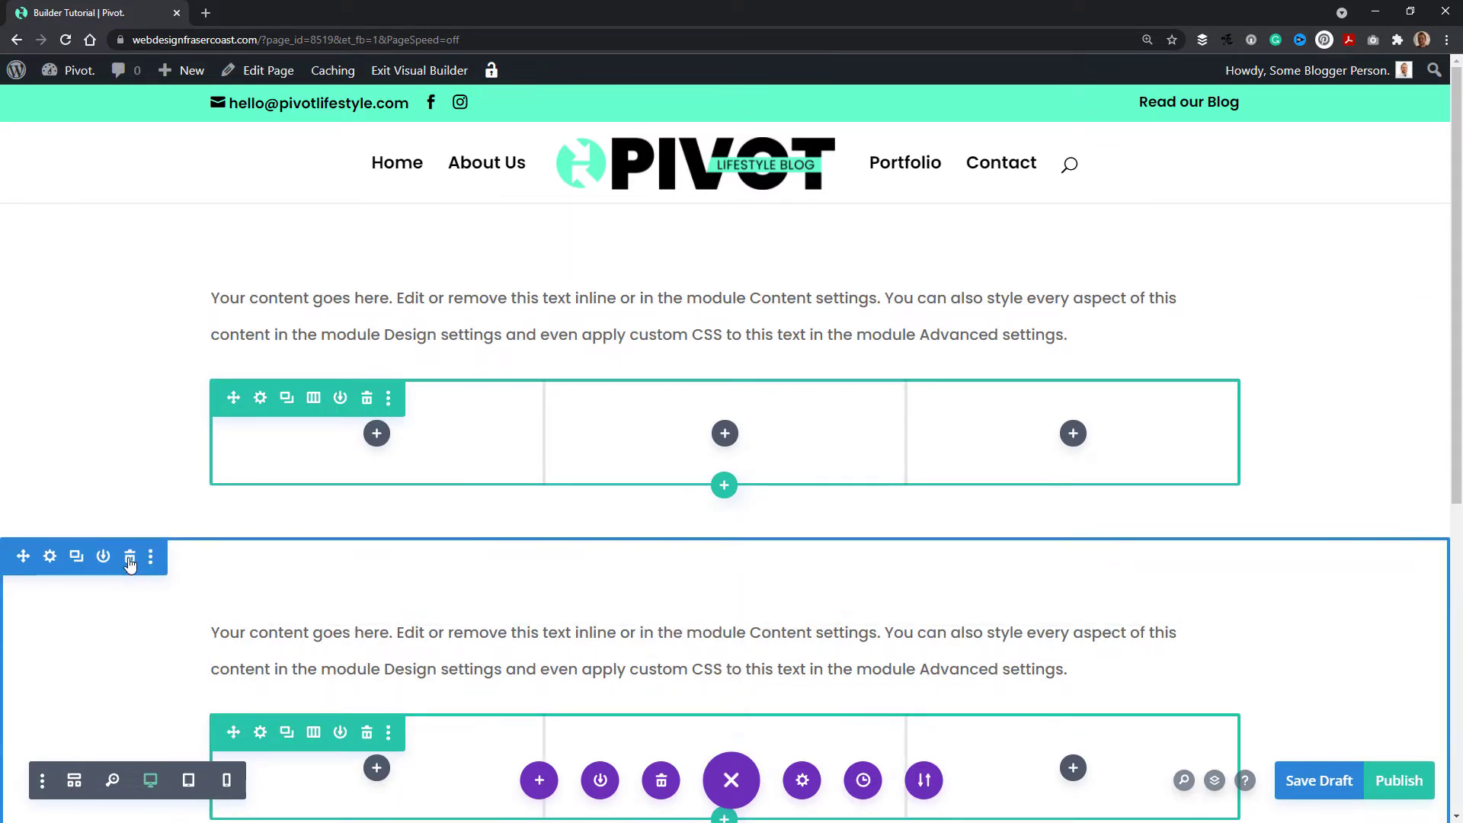
scroll(131, 534, "down", 1)
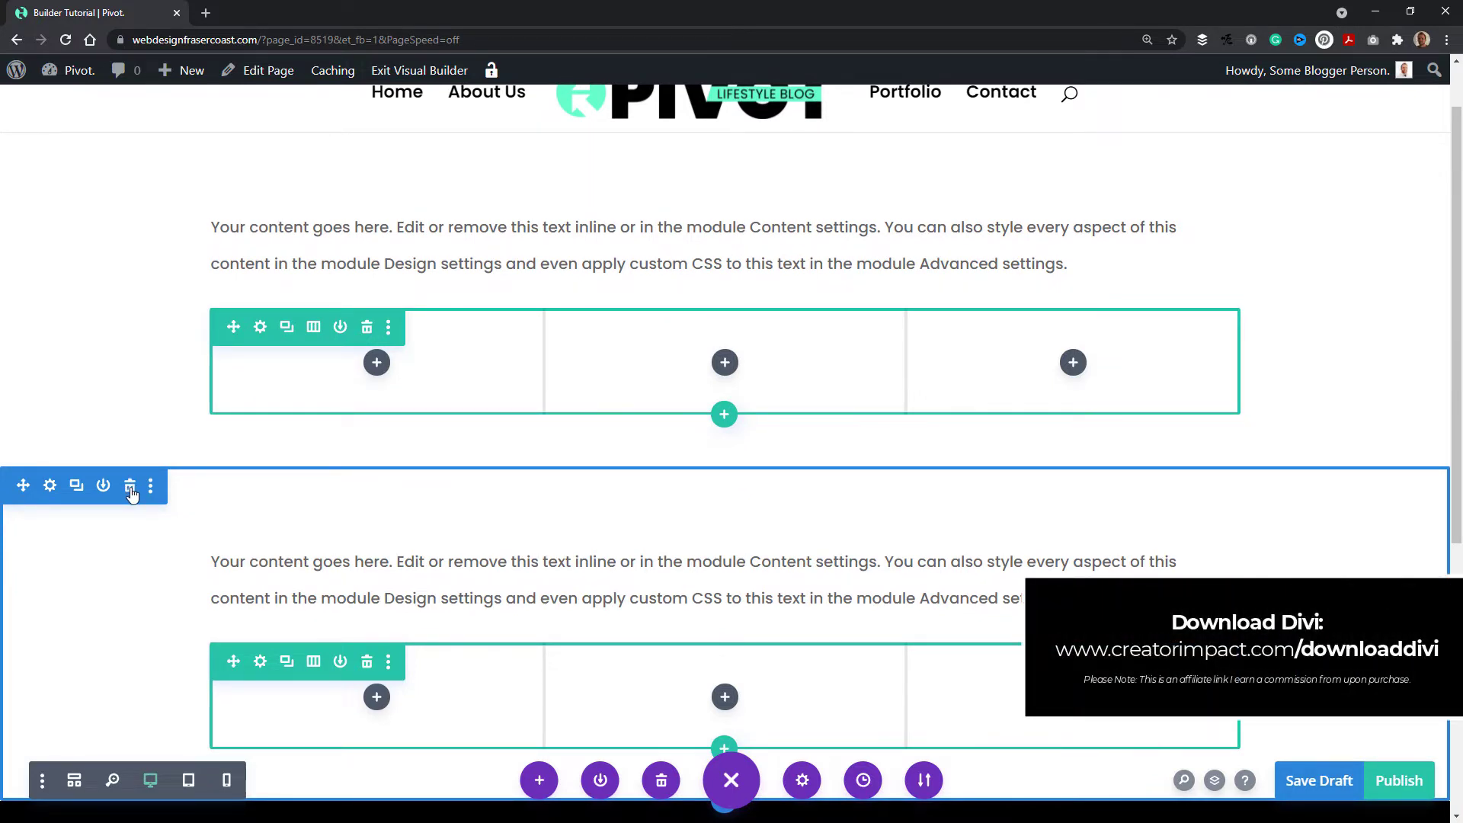
left_click(131, 493)
scroll(114, 425, "up", 1)
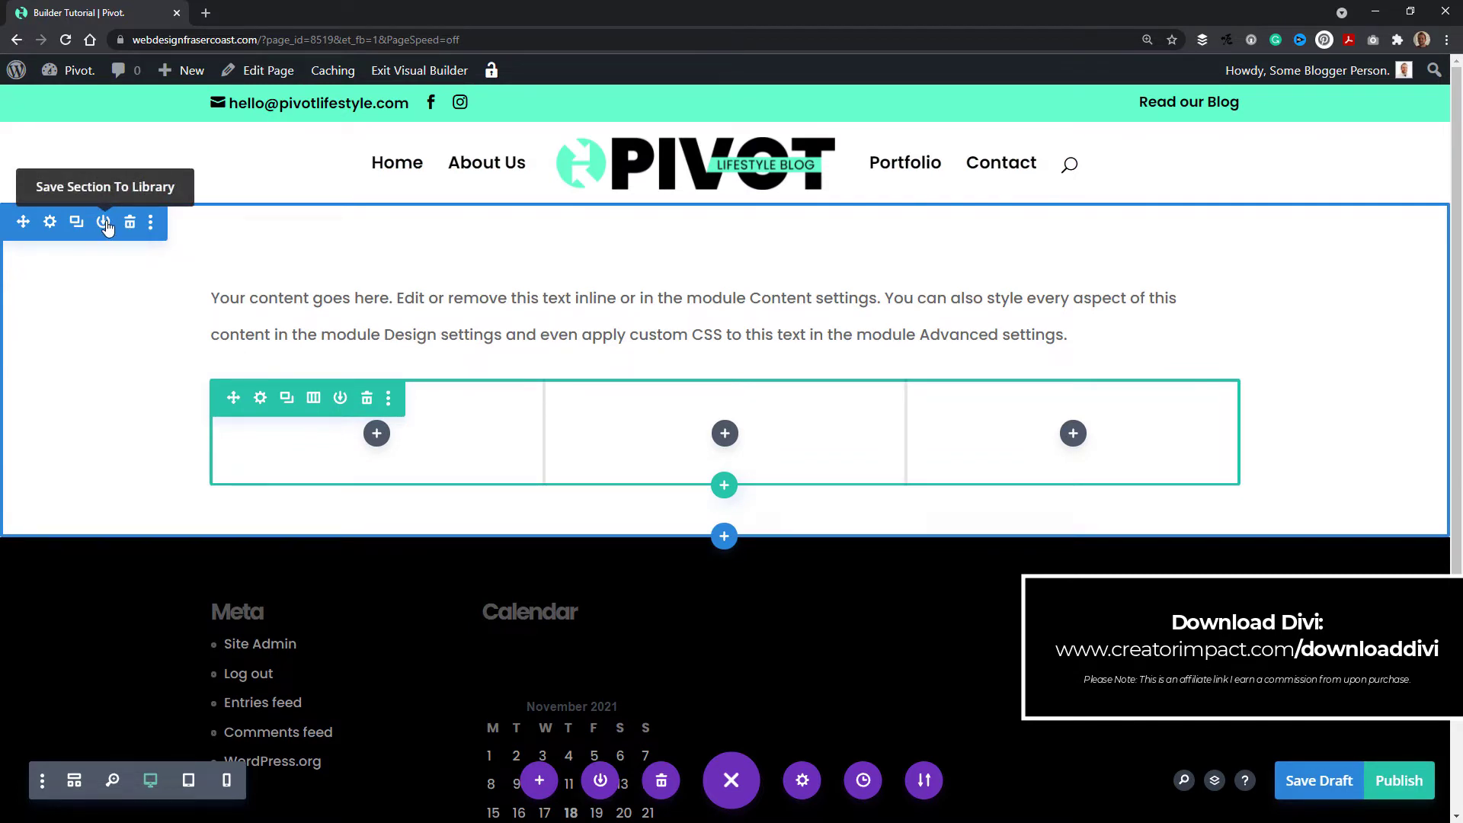
Name the section "Test Section" for the library, try the global option without saving, and view the section's further options
left_click(104, 224)
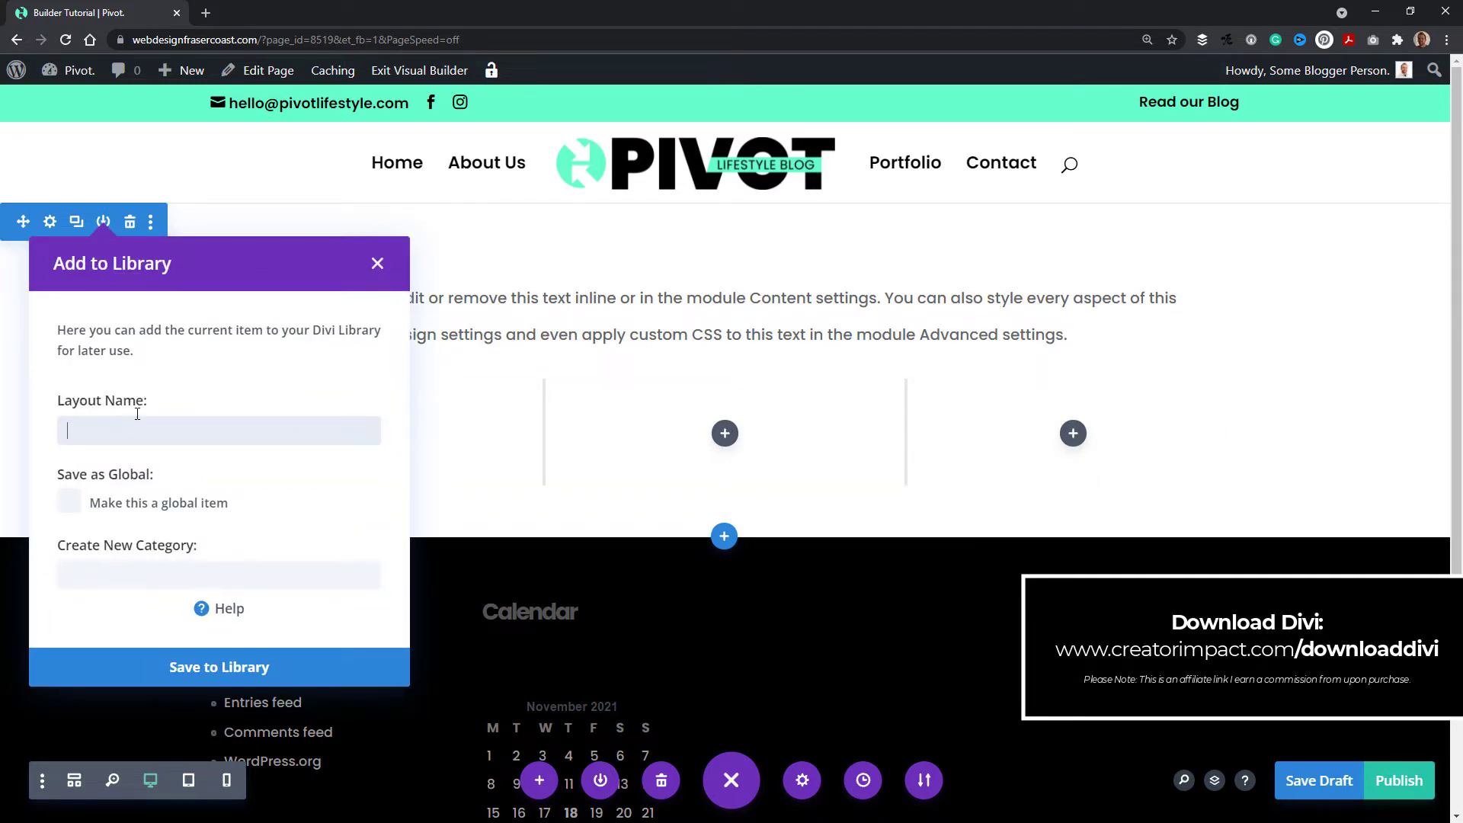
type("Test Section")
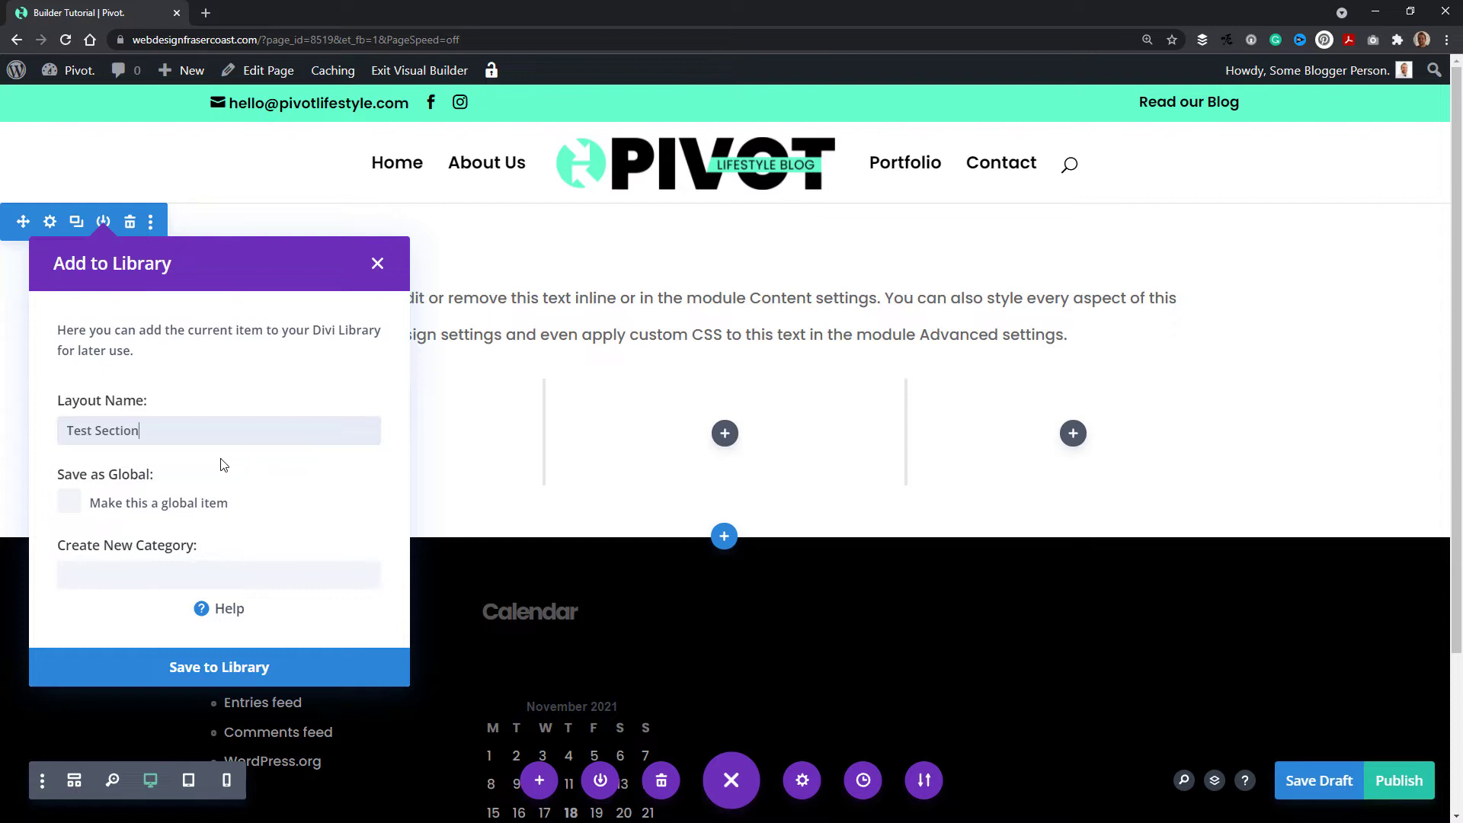
left_click(70, 505)
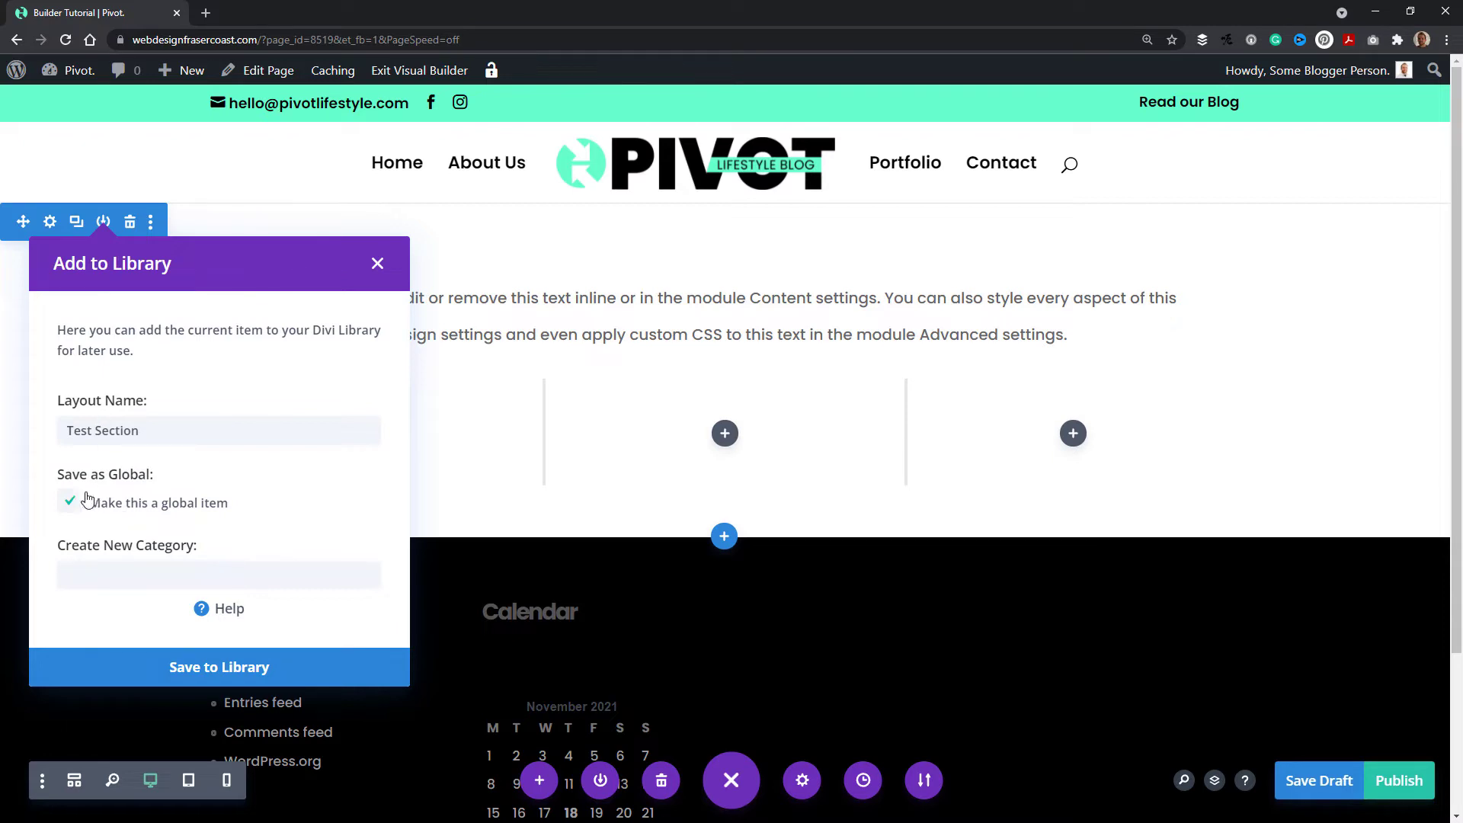
left_click(165, 503)
left_click(106, 508)
left_click(378, 264)
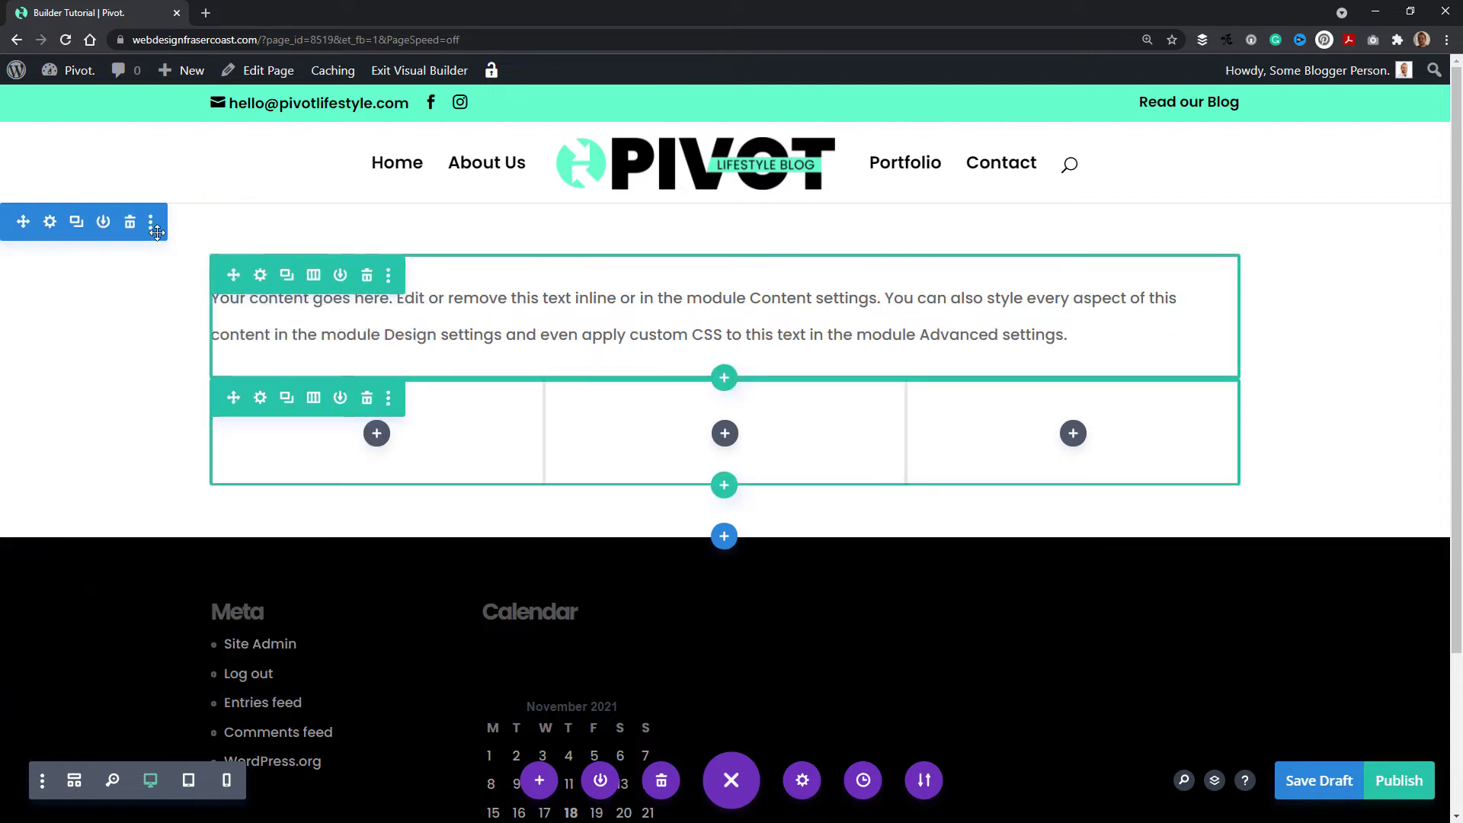
left_click(151, 223)
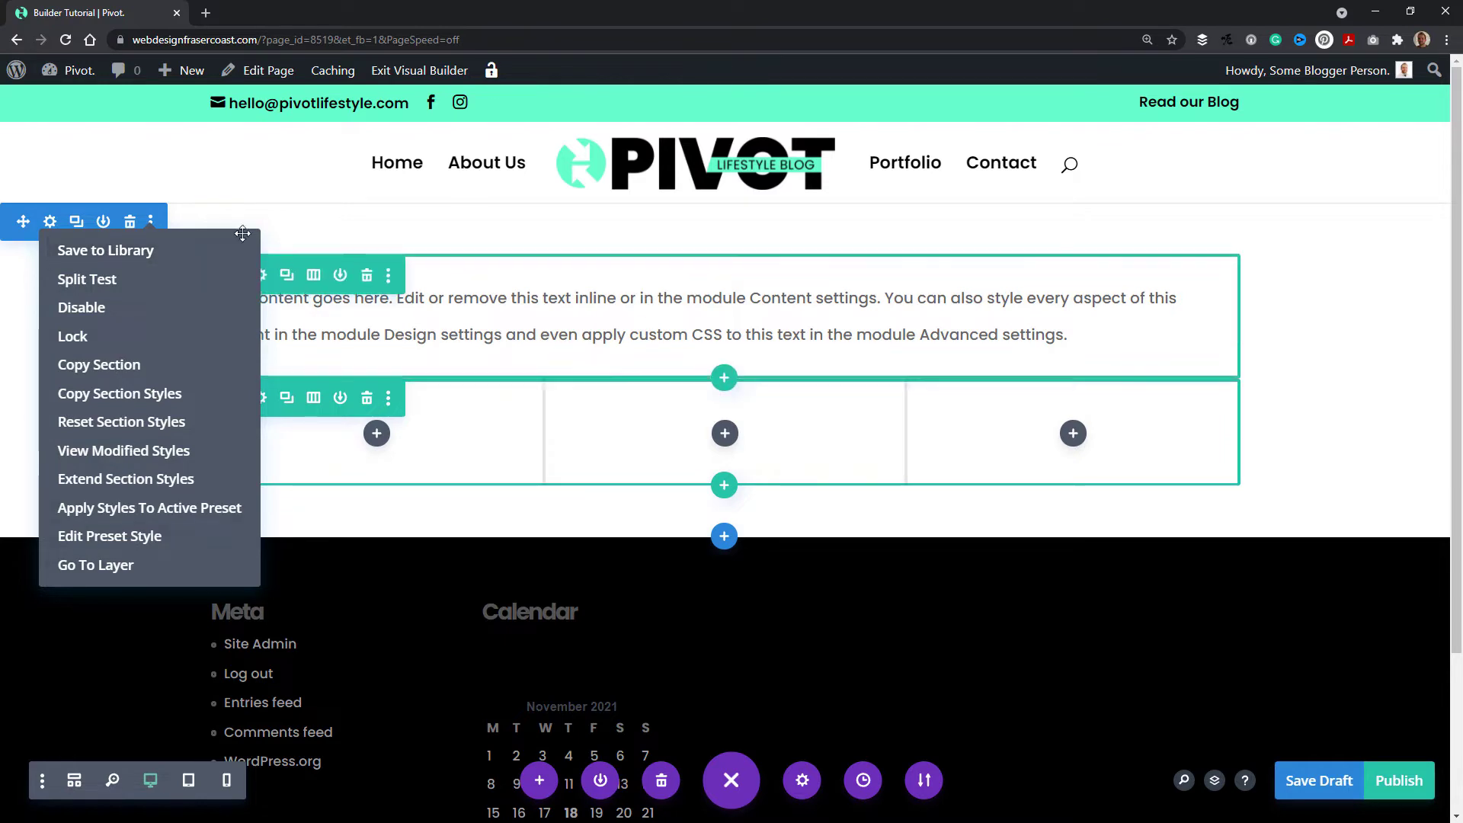
left_click(1306, 316)
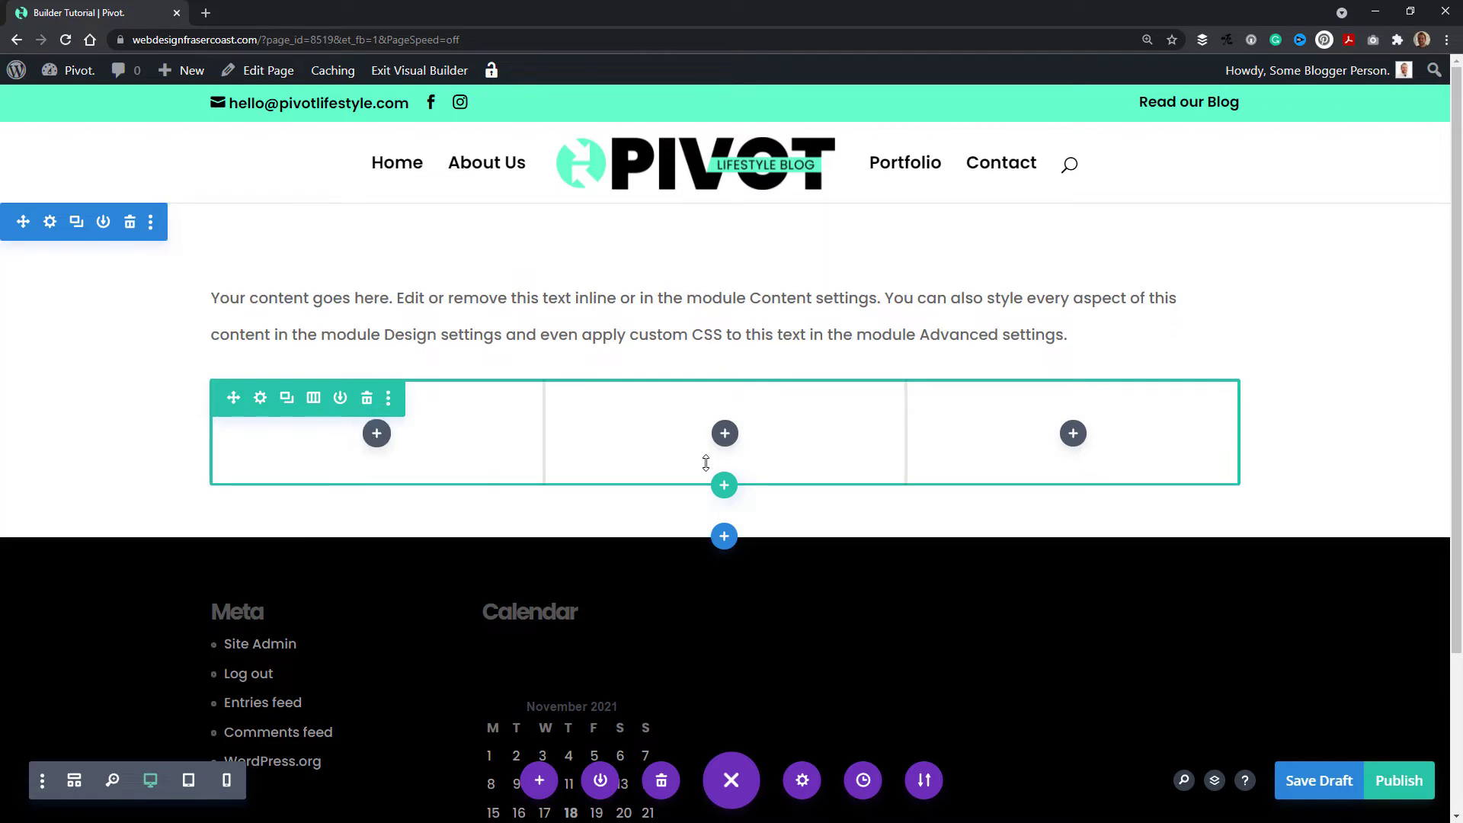
Insert an Image module in the first column of the three-column row
left_click(376, 434)
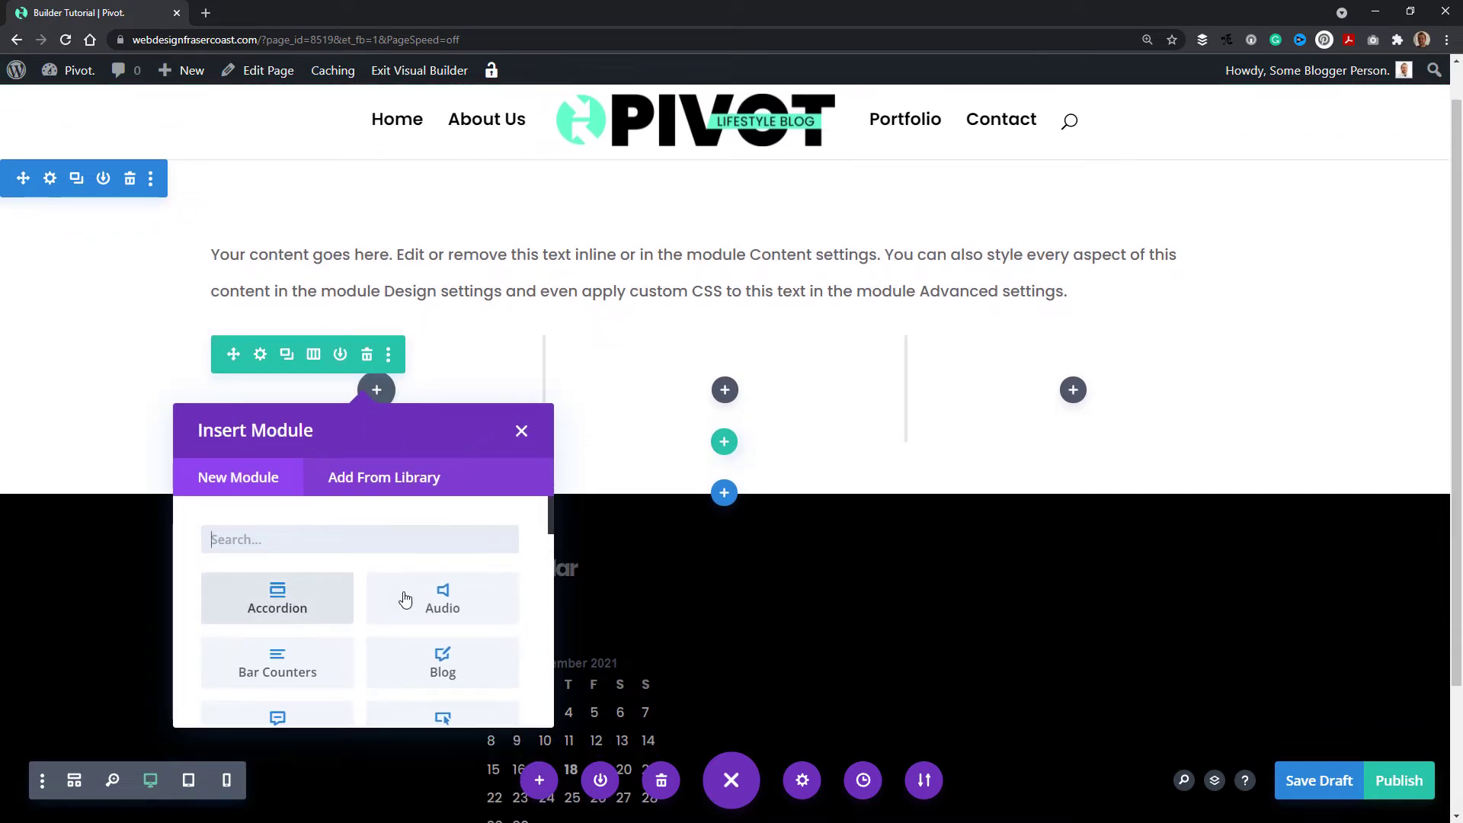
scroll(549, 518, "down", 2)
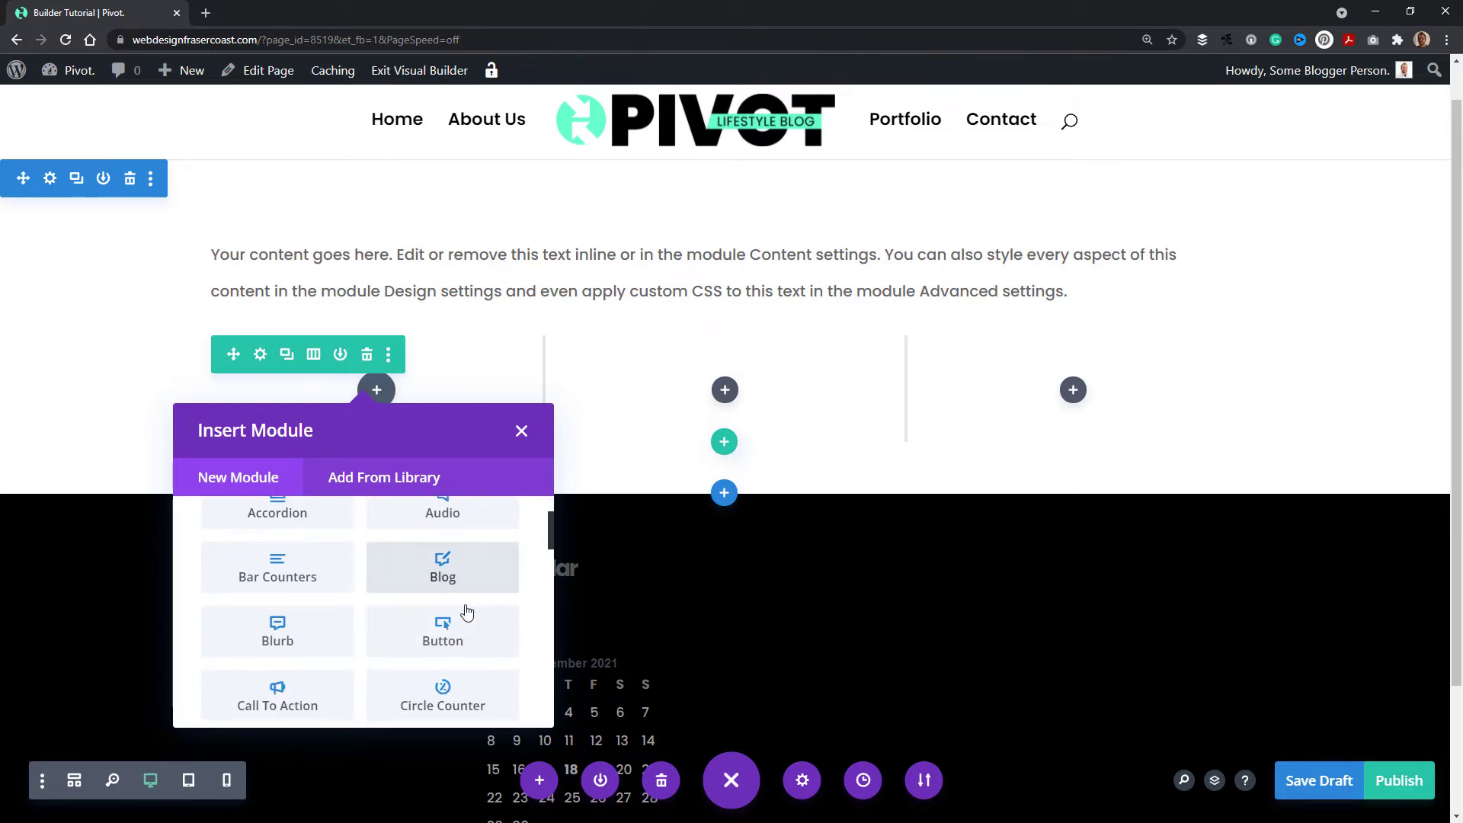
scroll(355, 602, "down", 1)
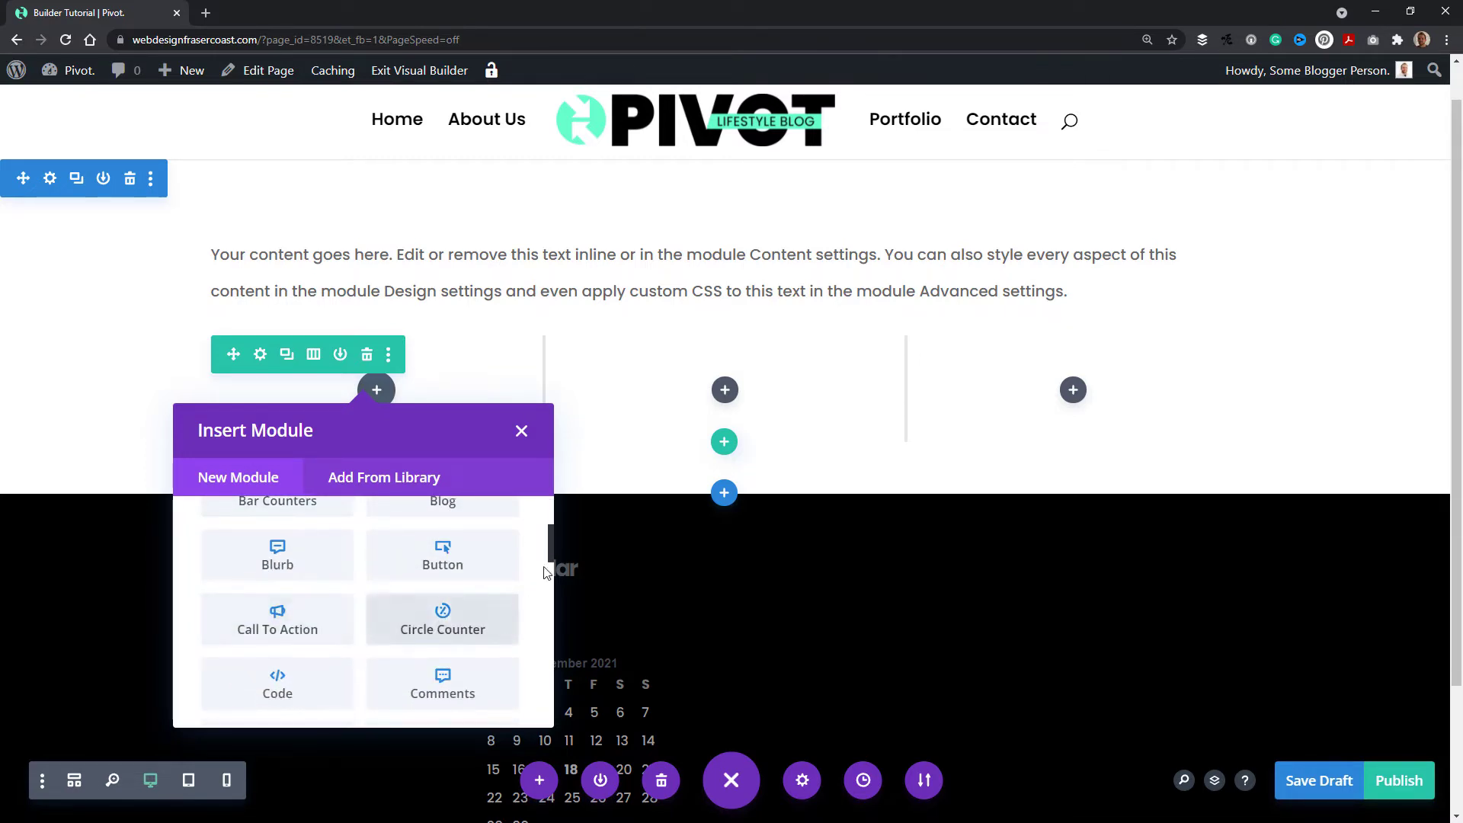
left_click_drag(552, 541, 547, 573)
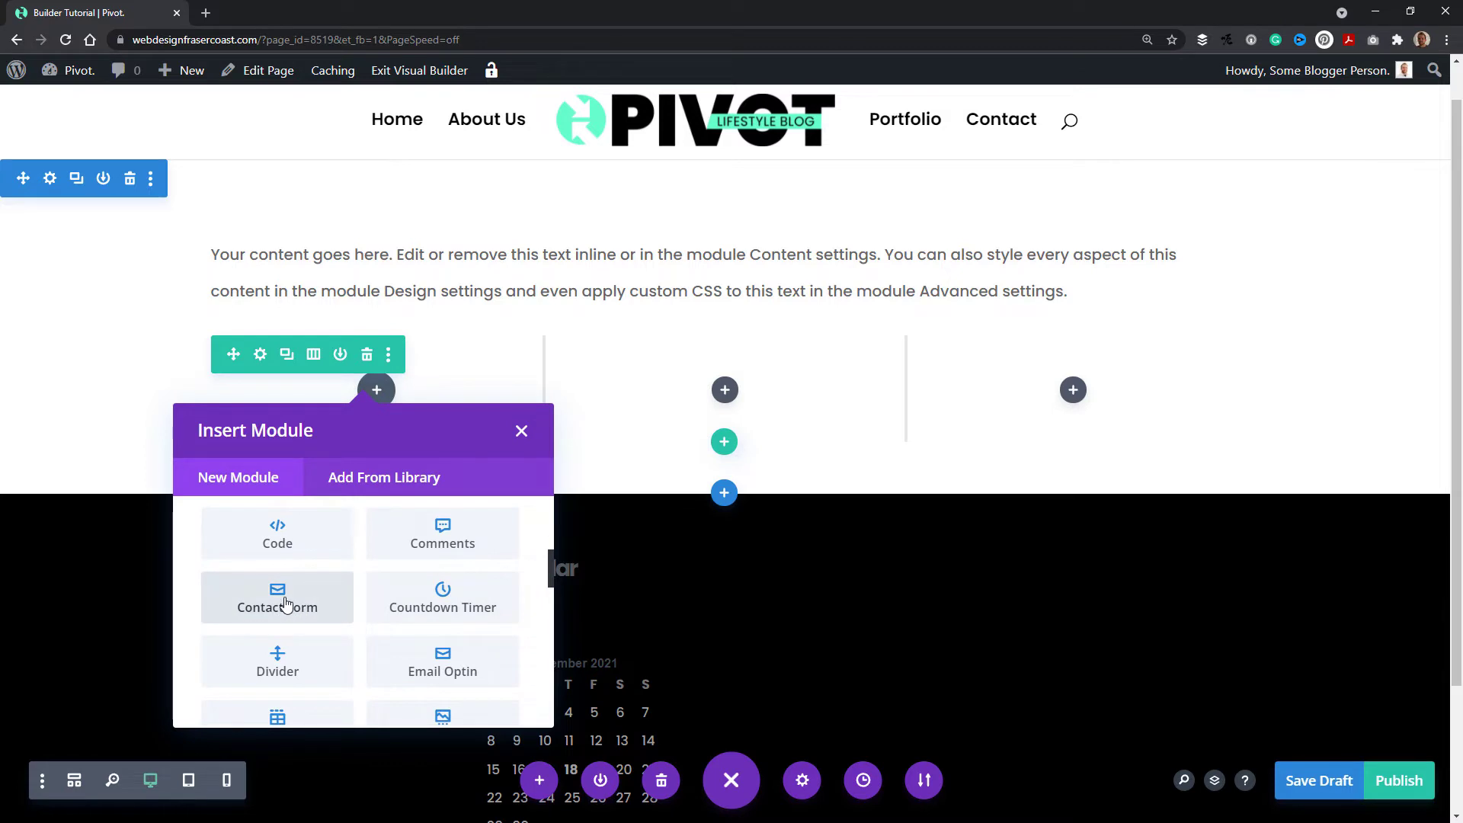
left_click_drag(551, 572, 550, 598)
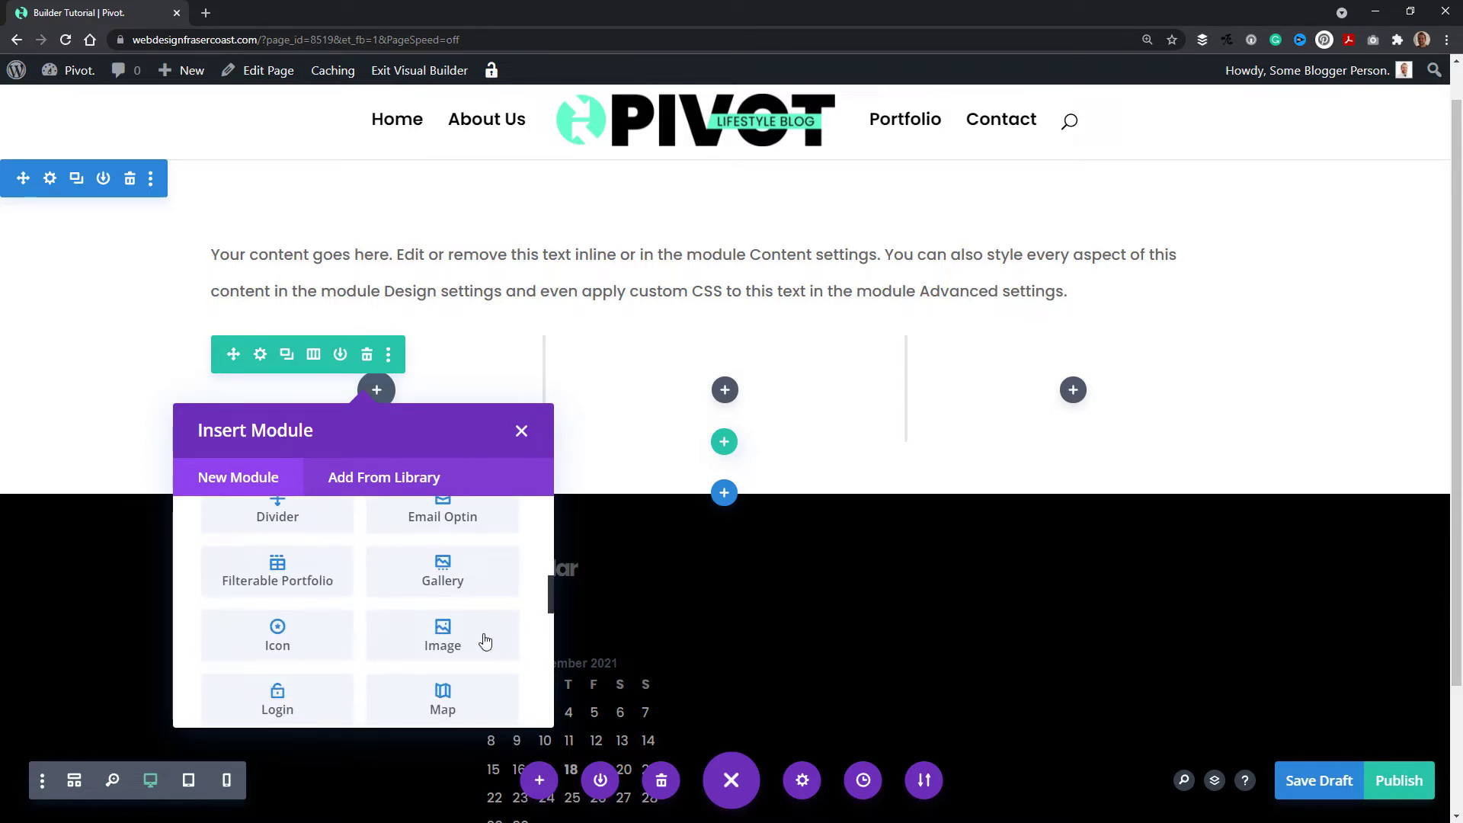
left_click(440, 637)
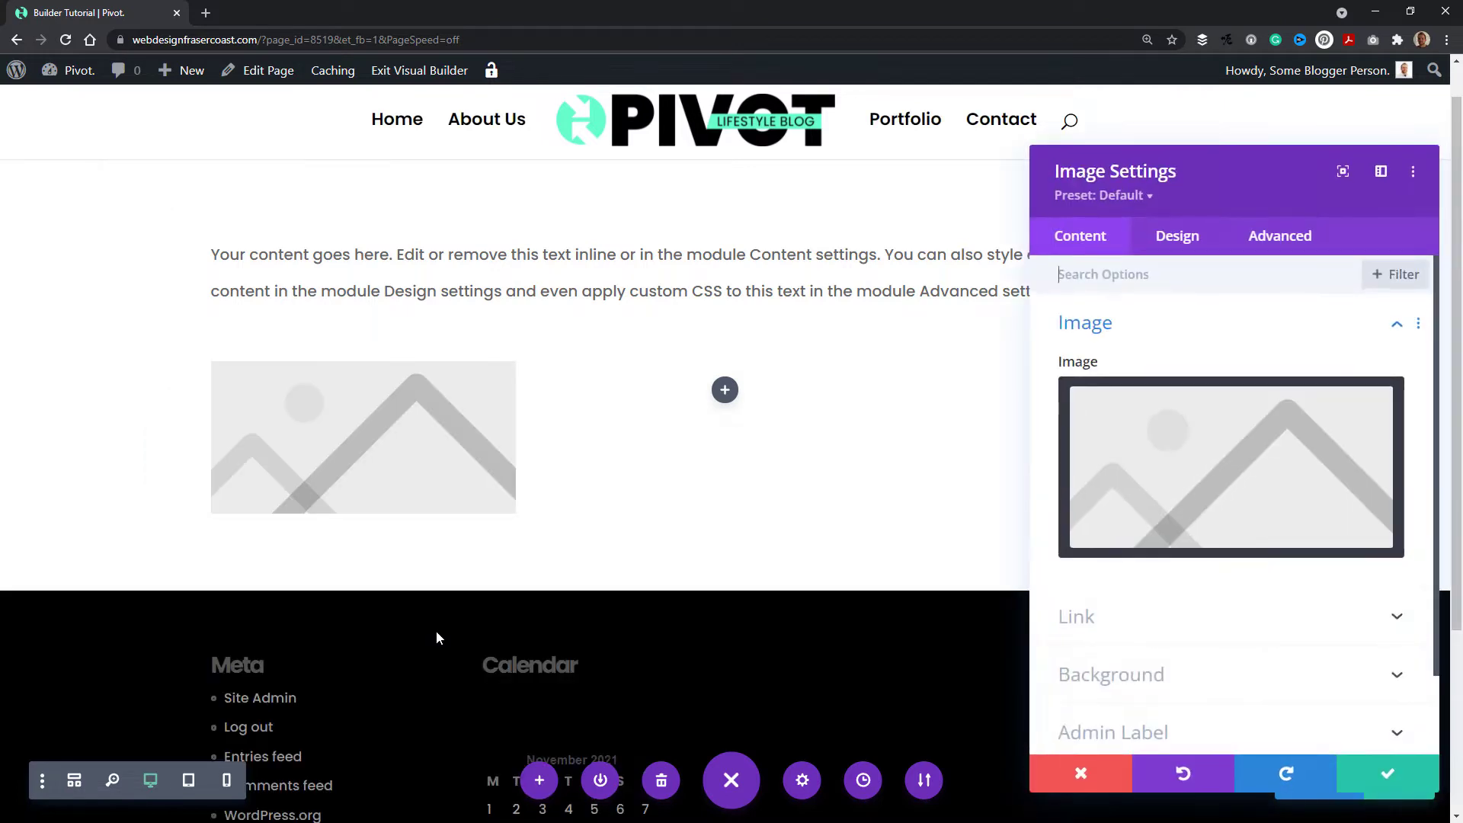
Set the module's image to the media library photo of the woman preparing fruit in a kitchen
left_click(1174, 505)
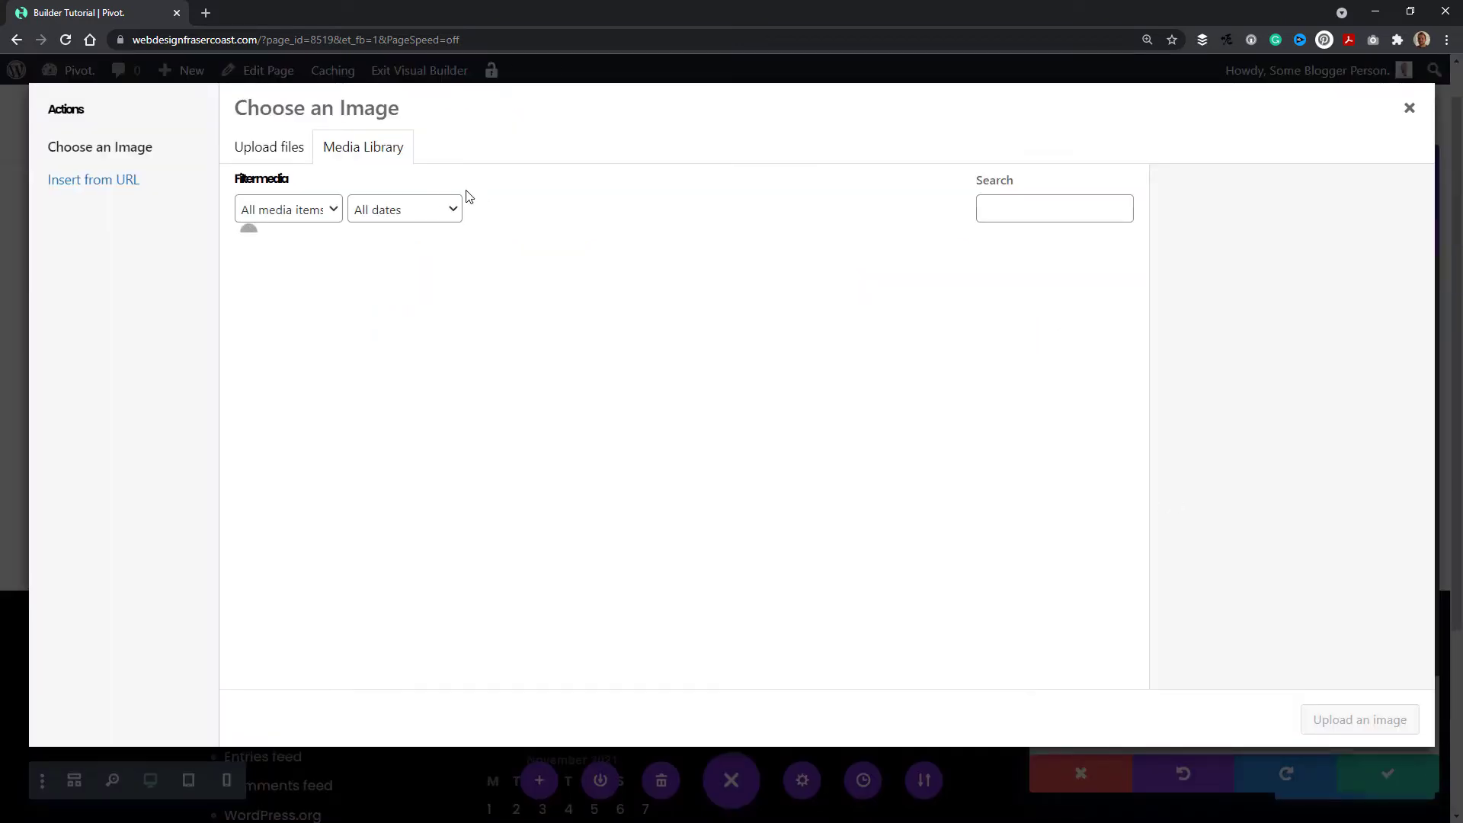
left_click(266, 147)
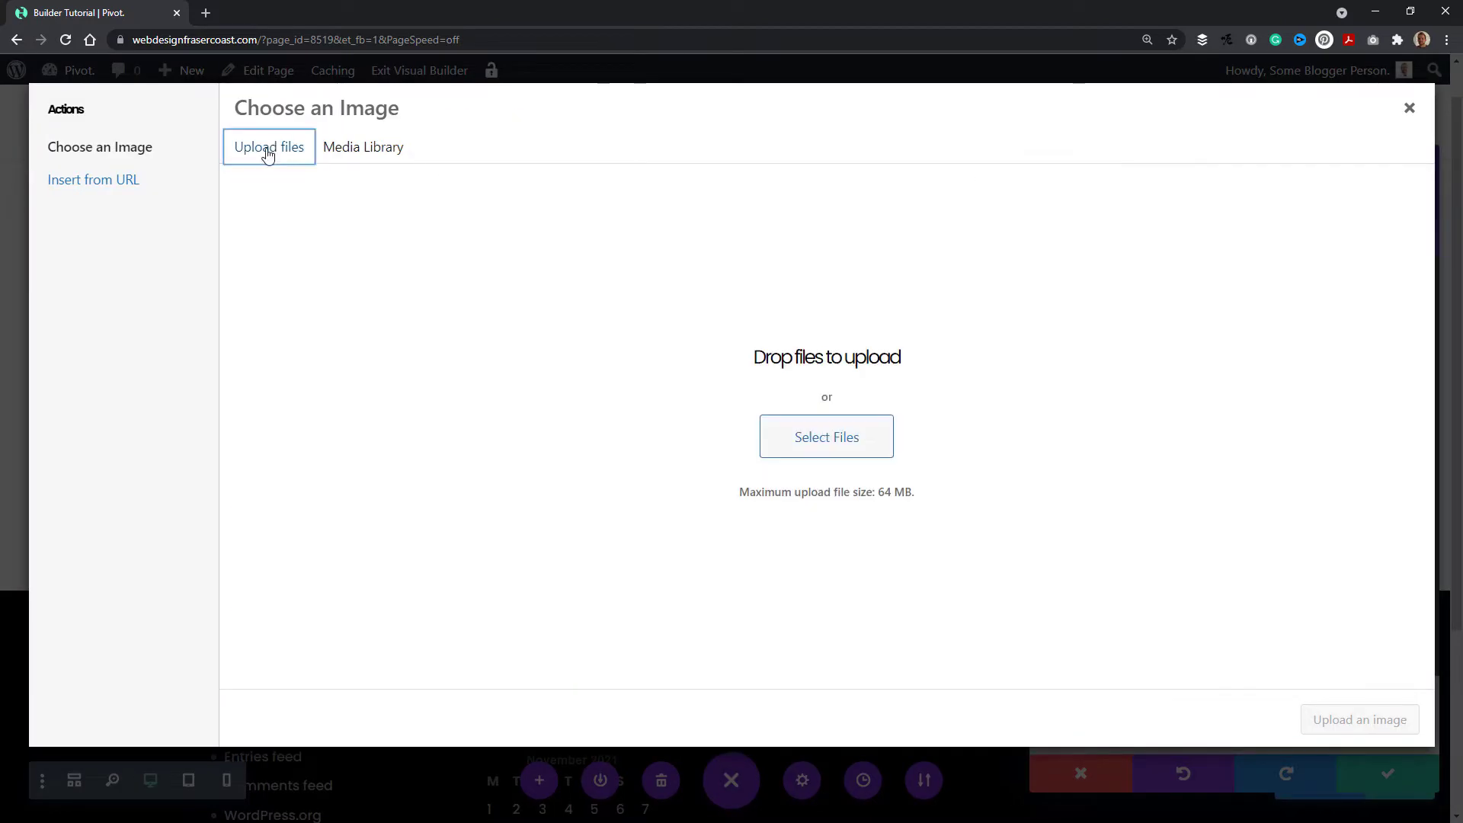
left_click(370, 154)
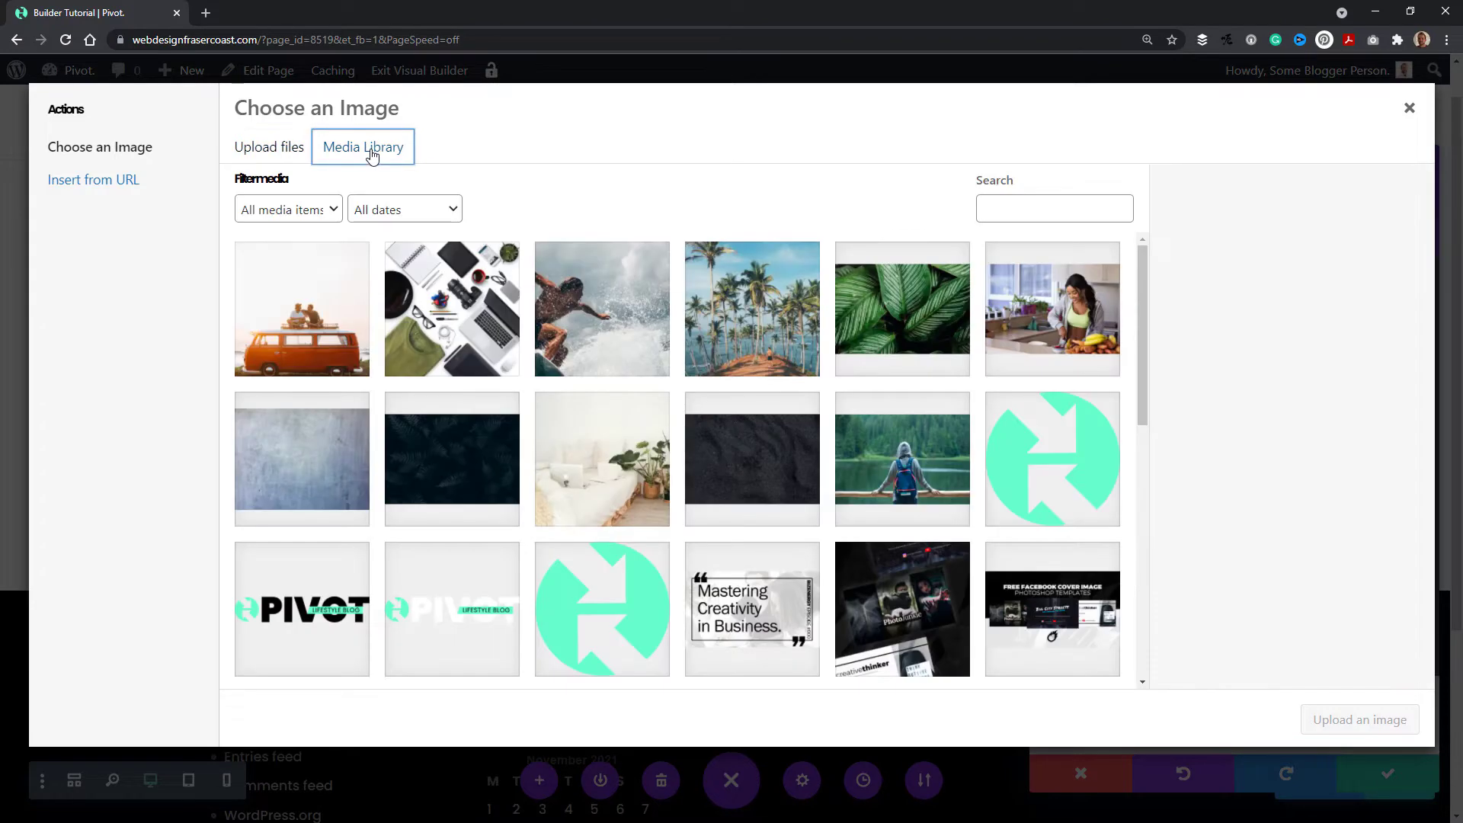
left_click(1040, 332)
left_click(1346, 724)
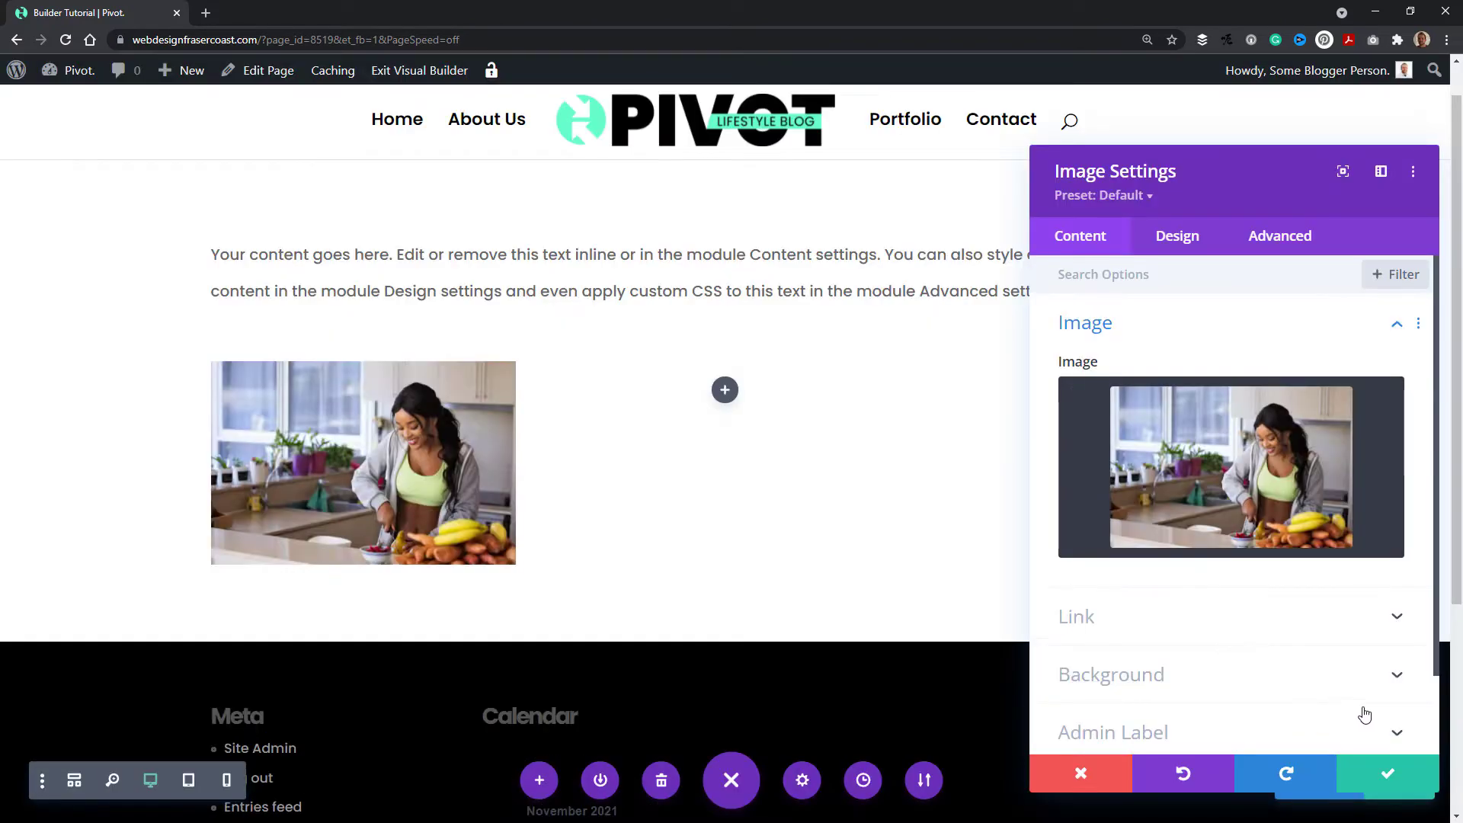
Save the image settings and insert a Text module in the middle column of the three-column row
left_click(1402, 776)
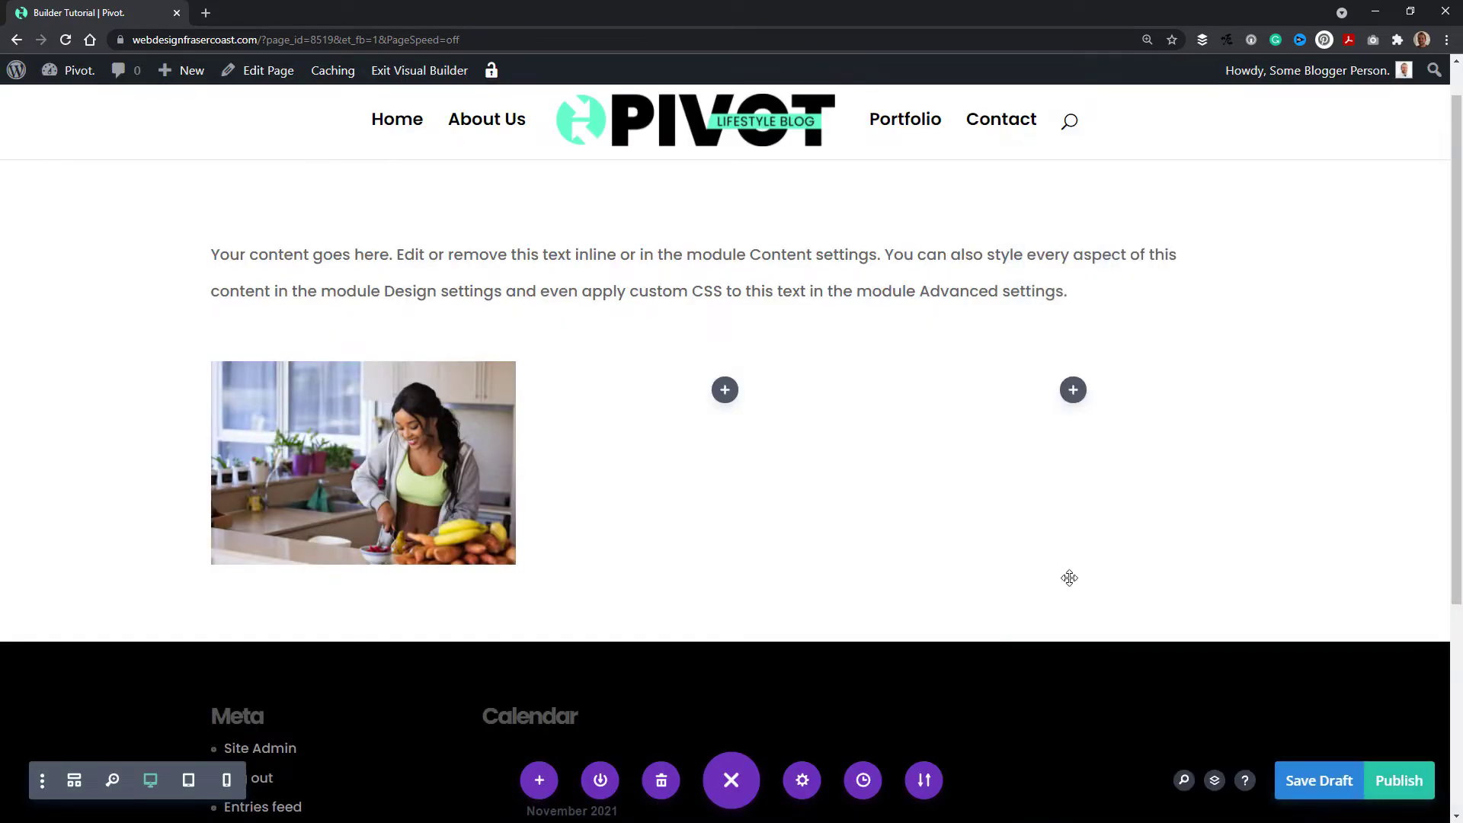
left_click(724, 390)
left_click_drag(912, 520, 916, 666)
scroll(850, 592, "down", 1)
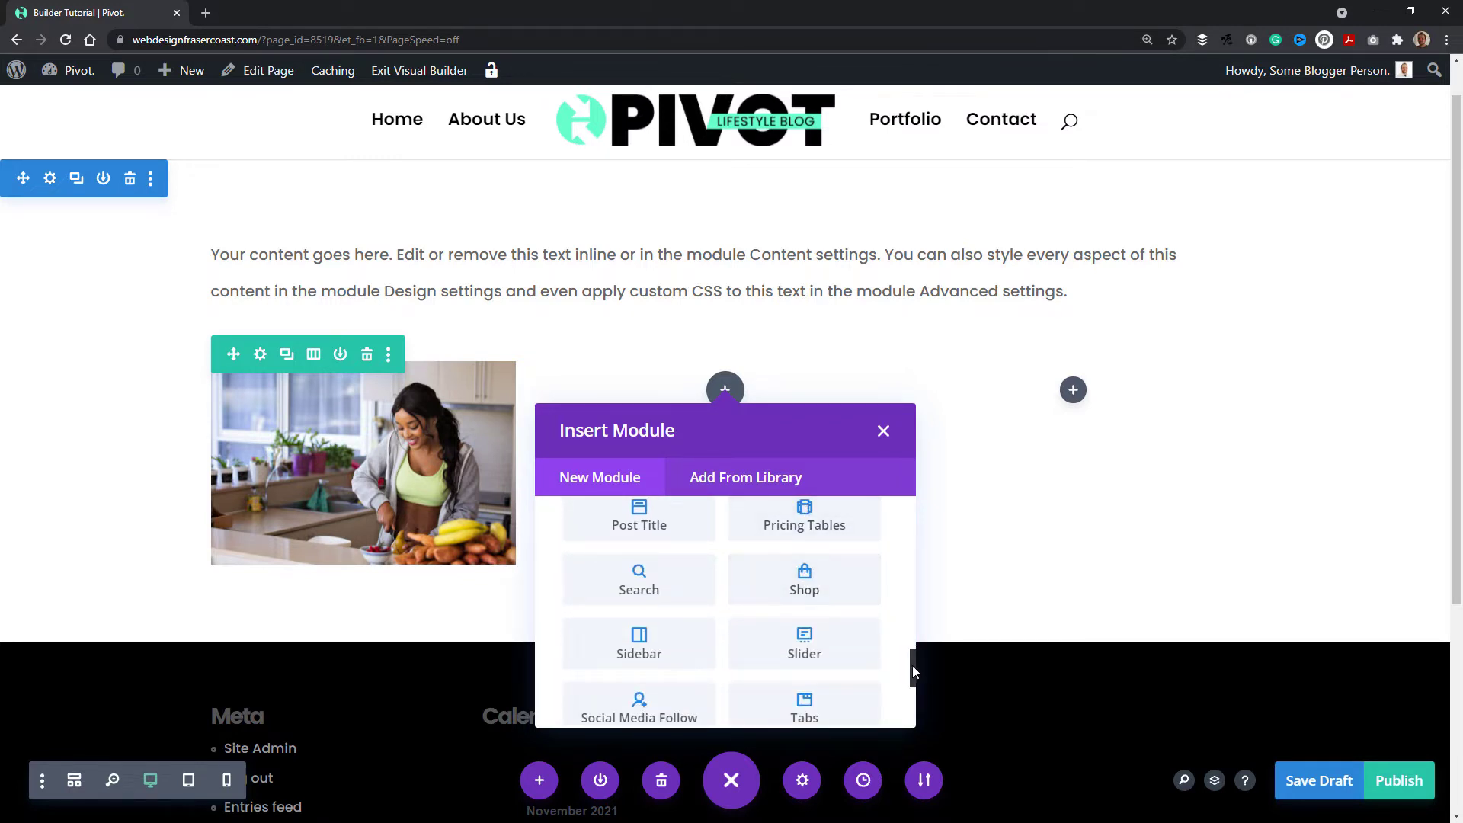
left_click_drag(914, 669, 917, 694)
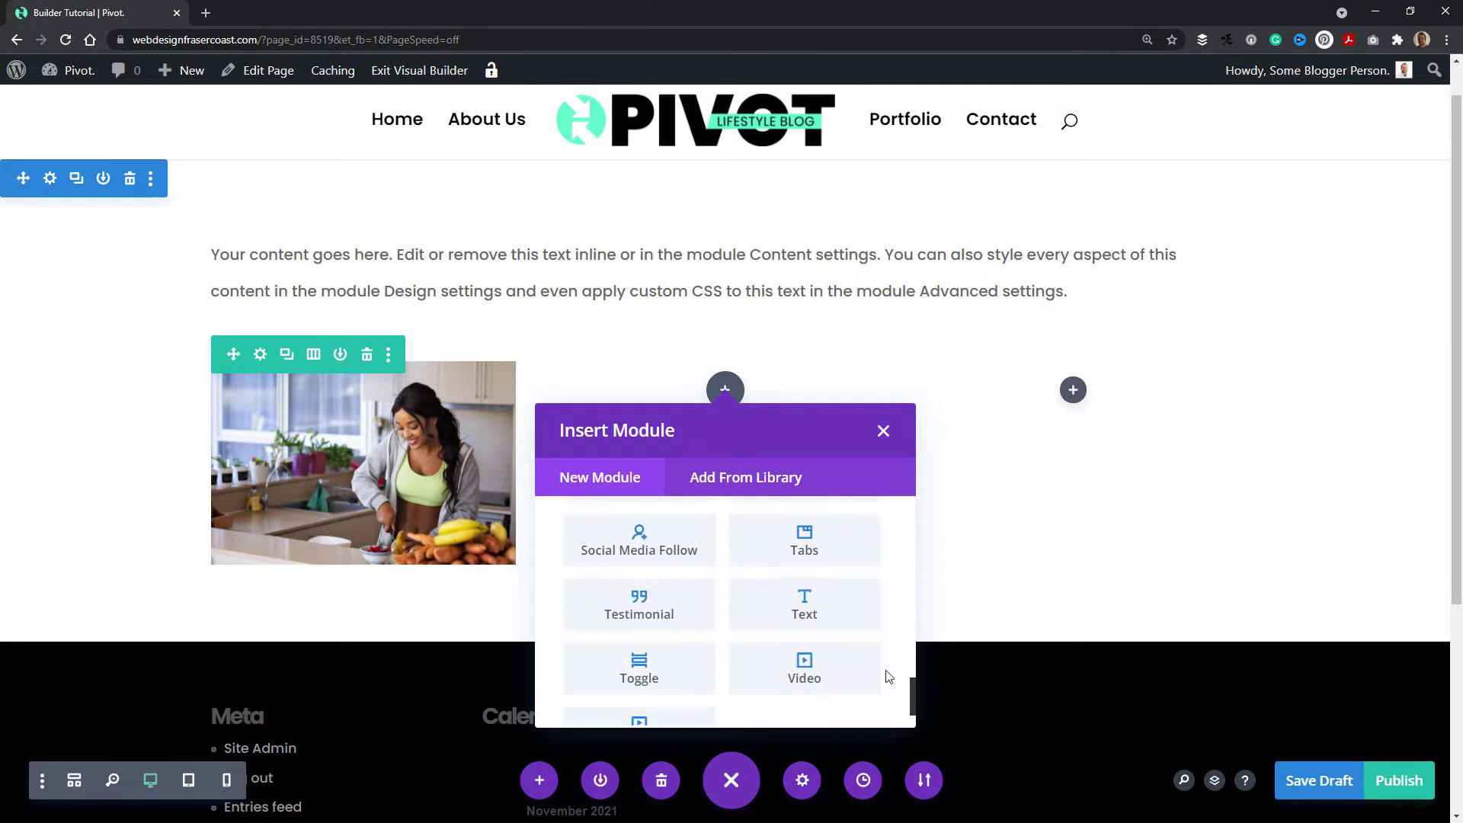
left_click(813, 615)
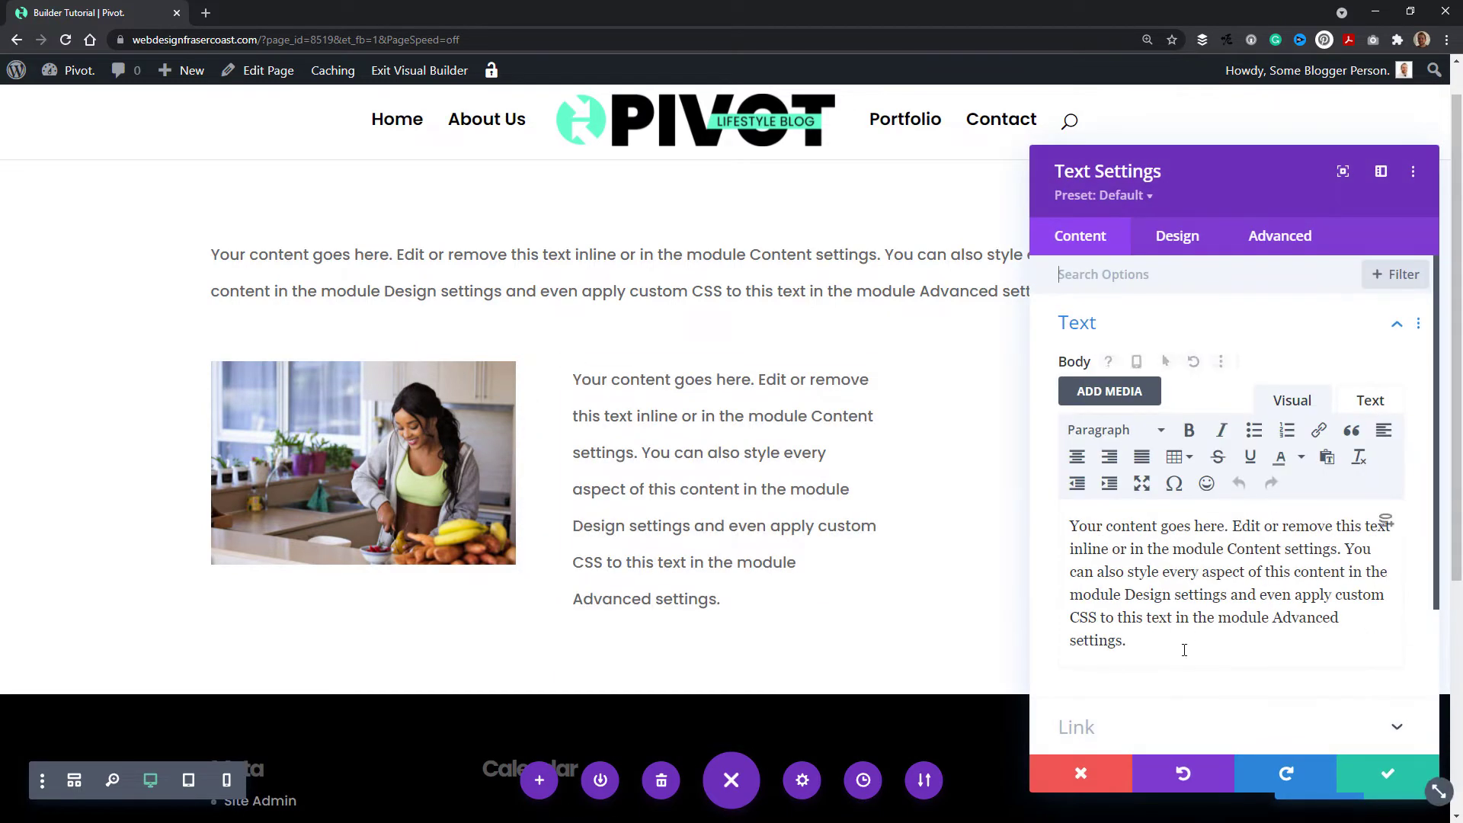
Replace the new Text module's placeholder body with "insert text here!"
left_click_drag(1182, 650, 1015, 498)
type("in sert te")
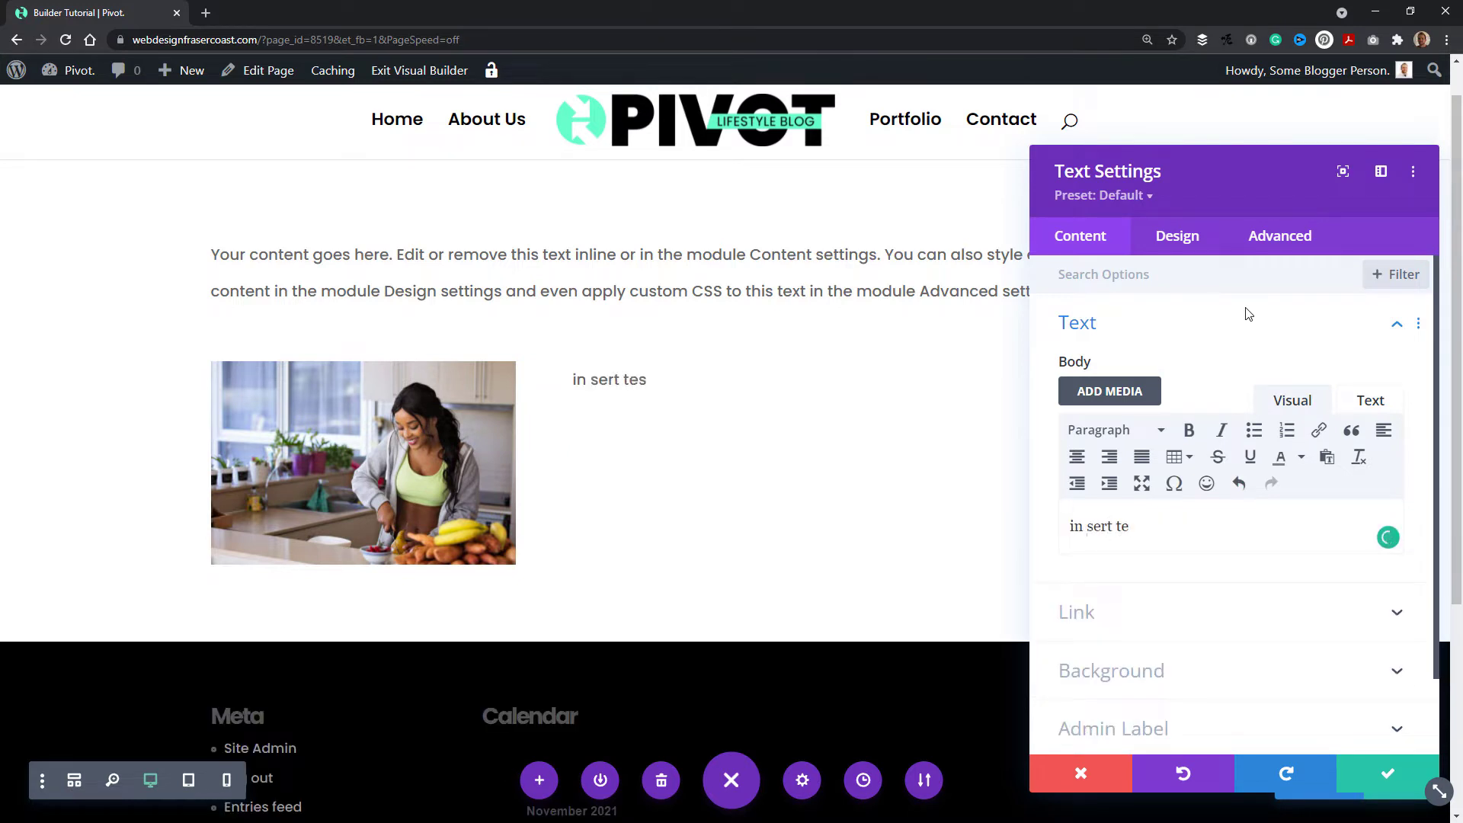
key("BackSpace")
key("BackSpace")
key("BackSpace")
key("BackSpace")
key("BackSpace")
key("BackSpace")
key("BackSpace")
key("BackSpace")
Repeat the line "insert text here!" until the body has four lines, and save the Text module
key("ctrl+a")
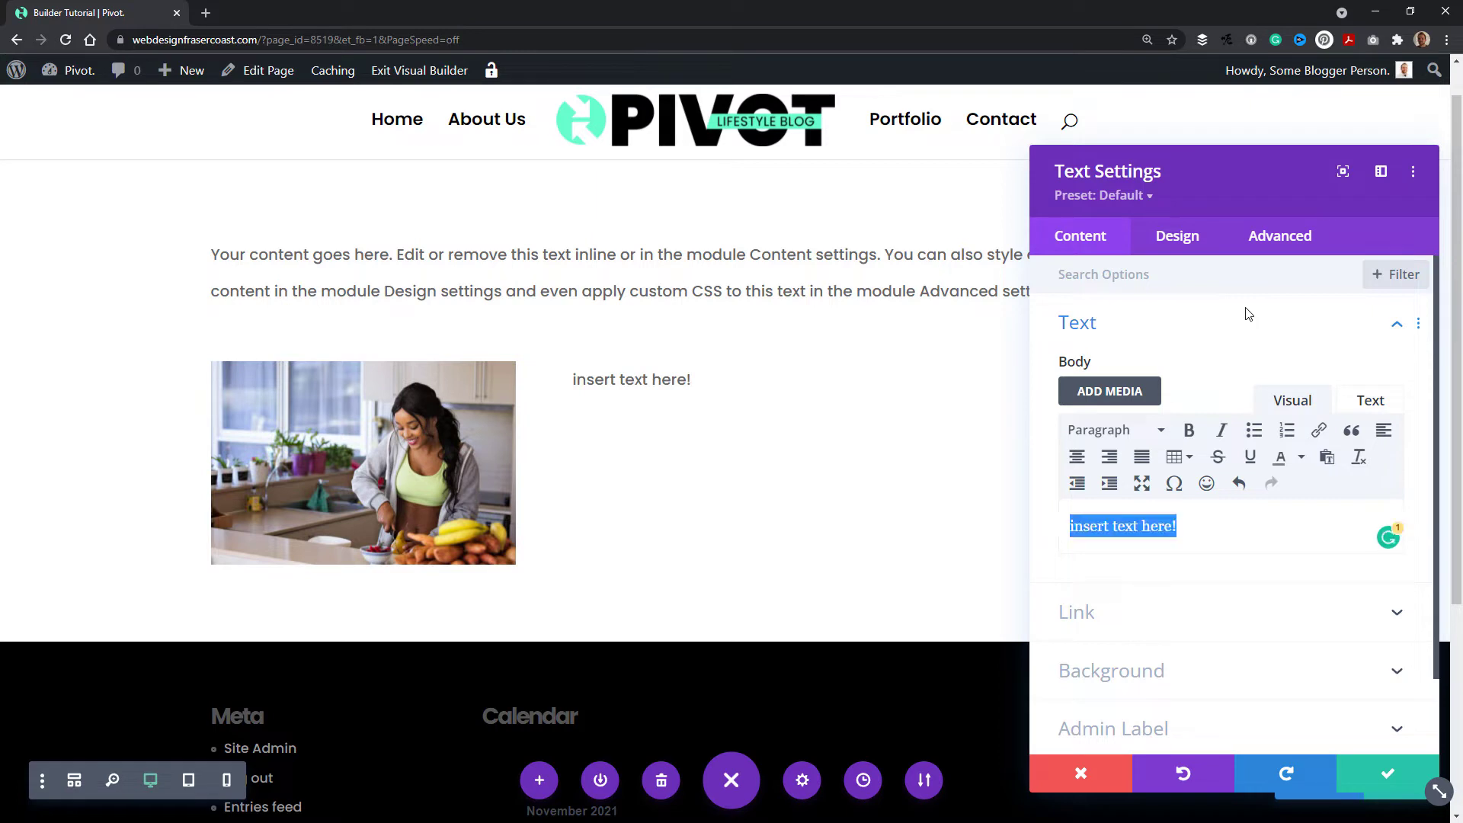
key("ctrl+c")
key("Right")
key("Return")
key("ctrl+v")
key("Return")
key("ctrl+v")
key("Return")
key("ctrl+v")
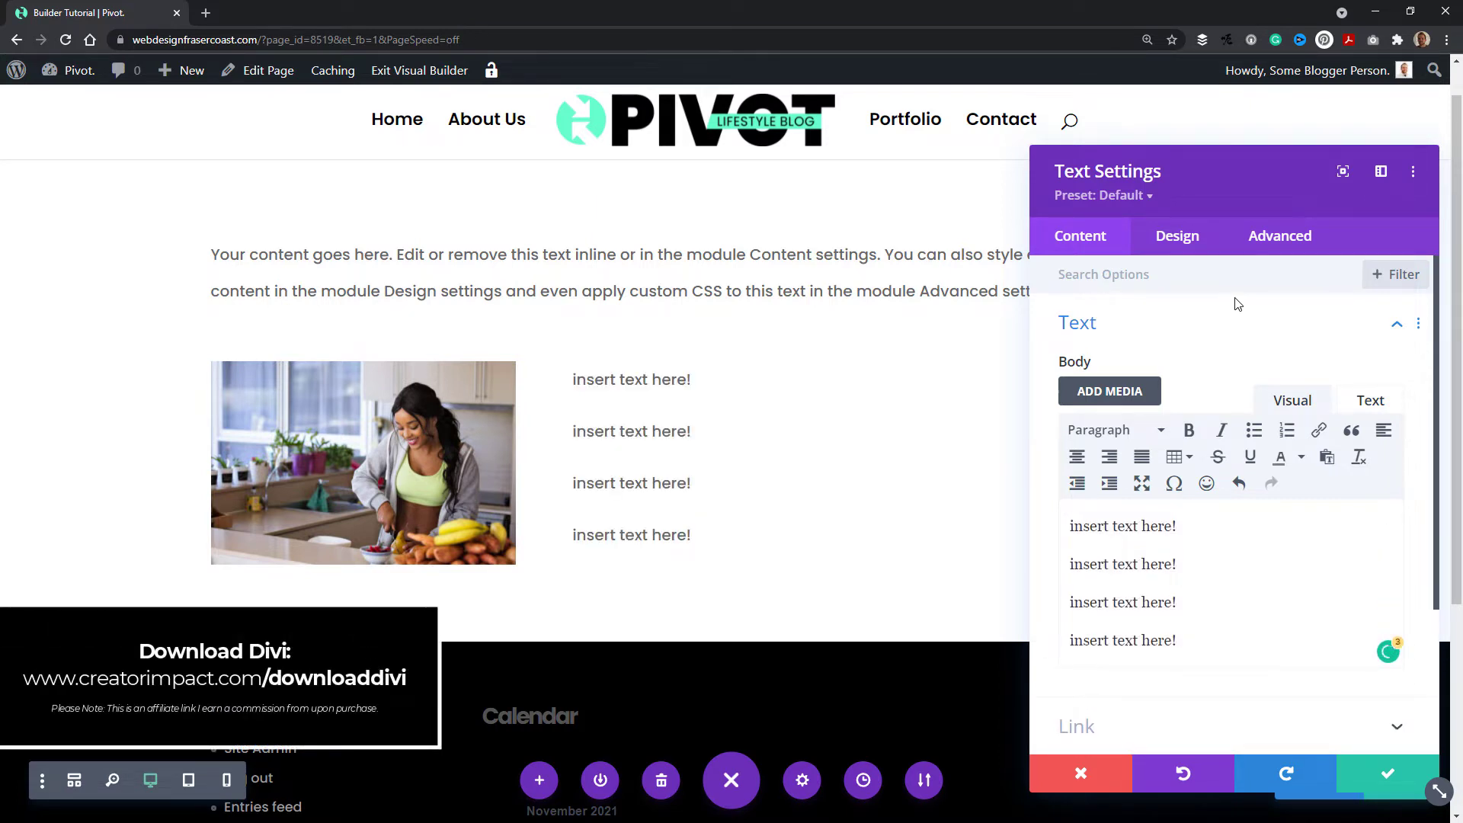
left_click(1378, 774)
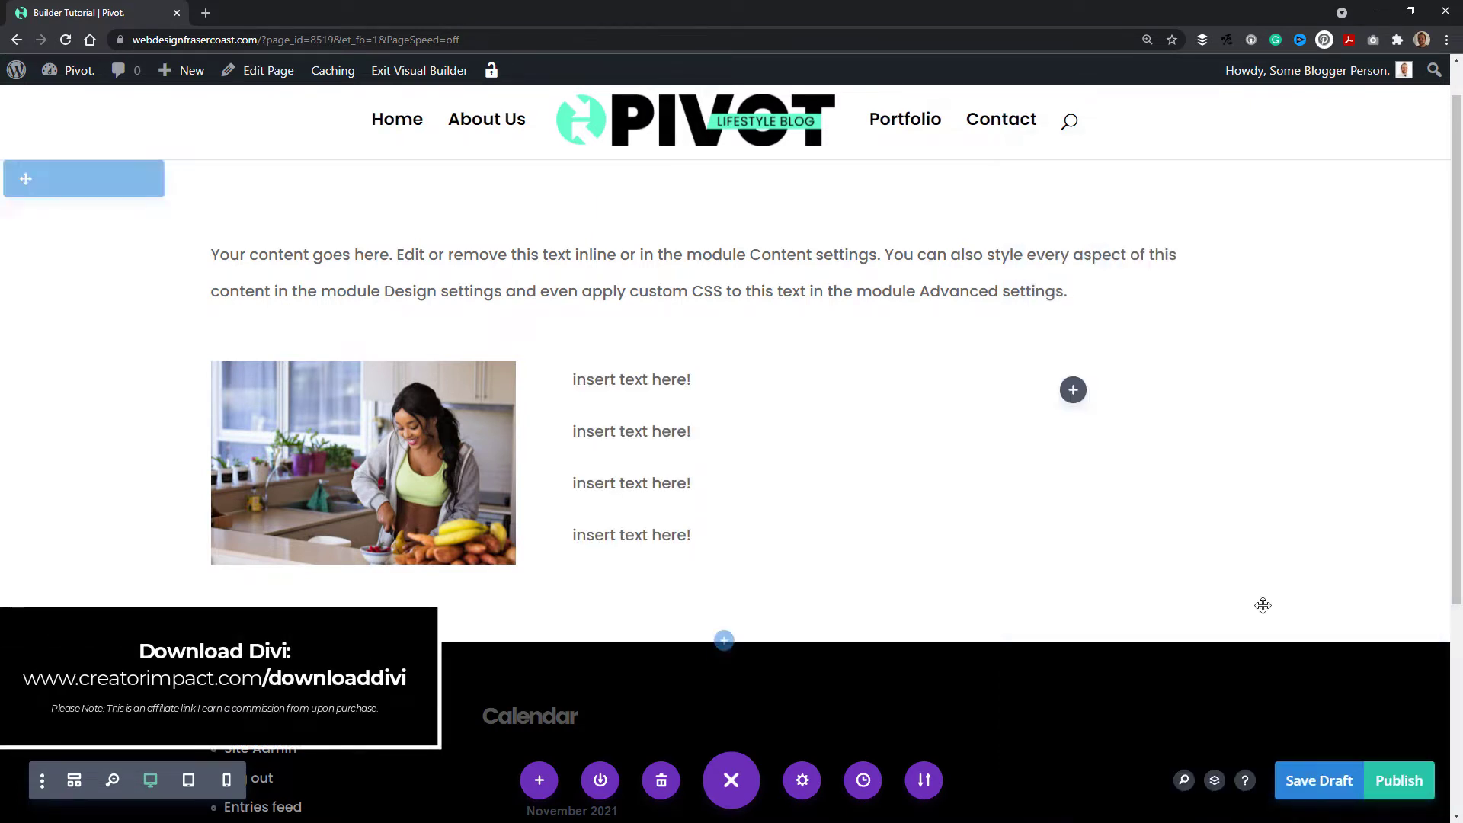
Insert a Call To Action module in the empty third column of the row
left_click(1072, 391)
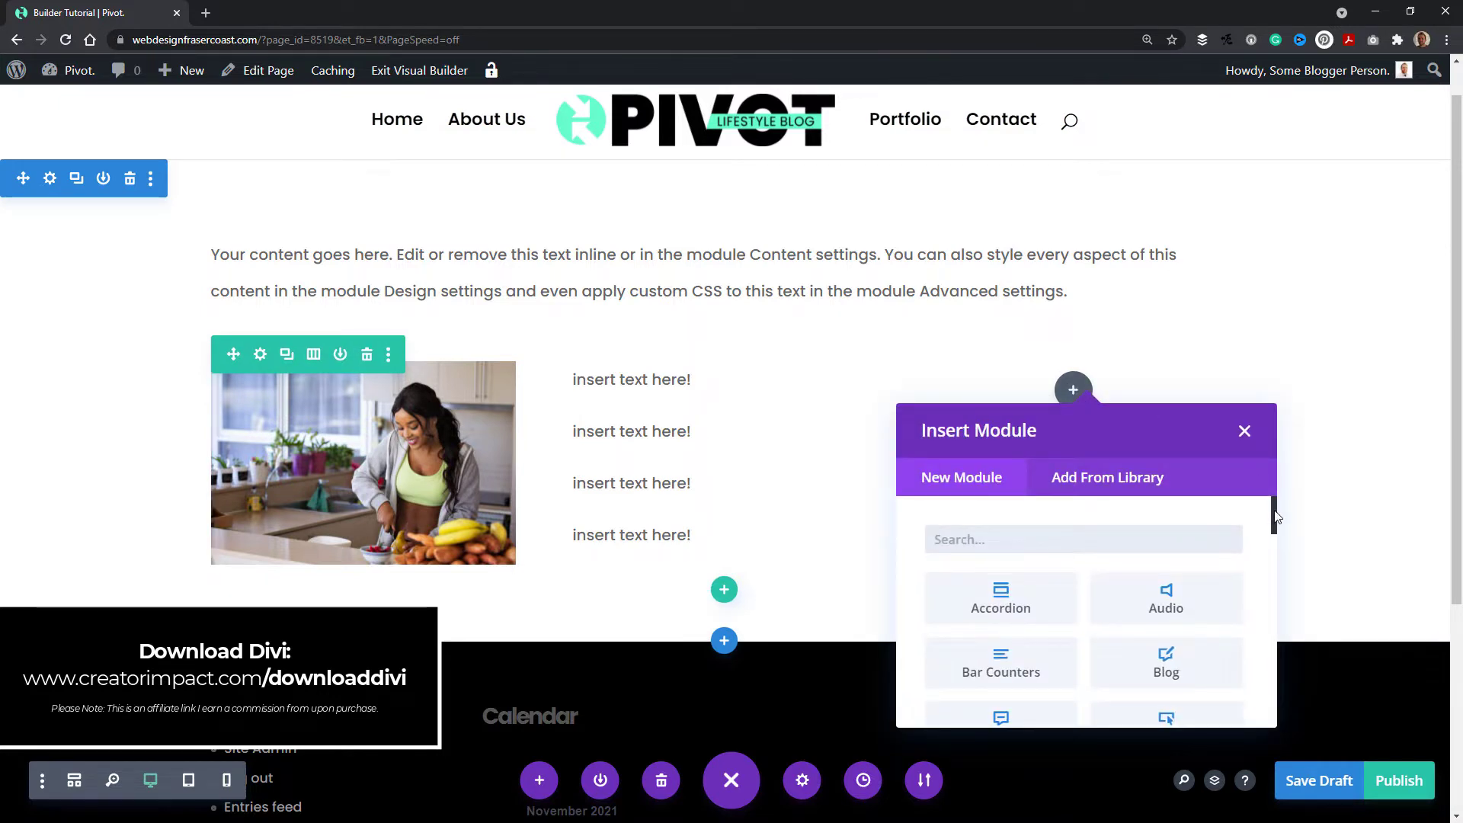
left_click_drag(1276, 518, 1276, 526)
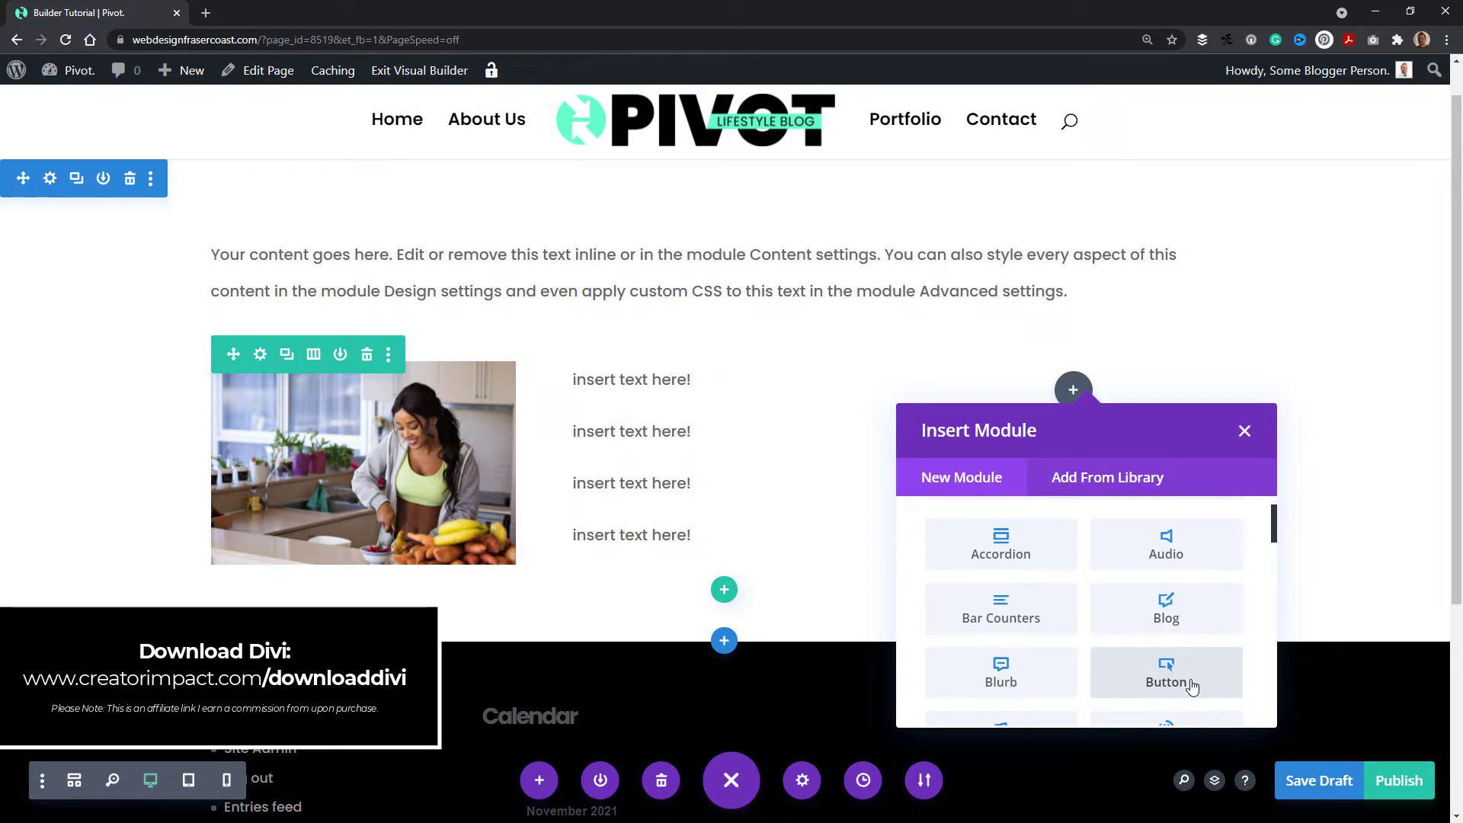
scroll(1174, 633, "down", 2)
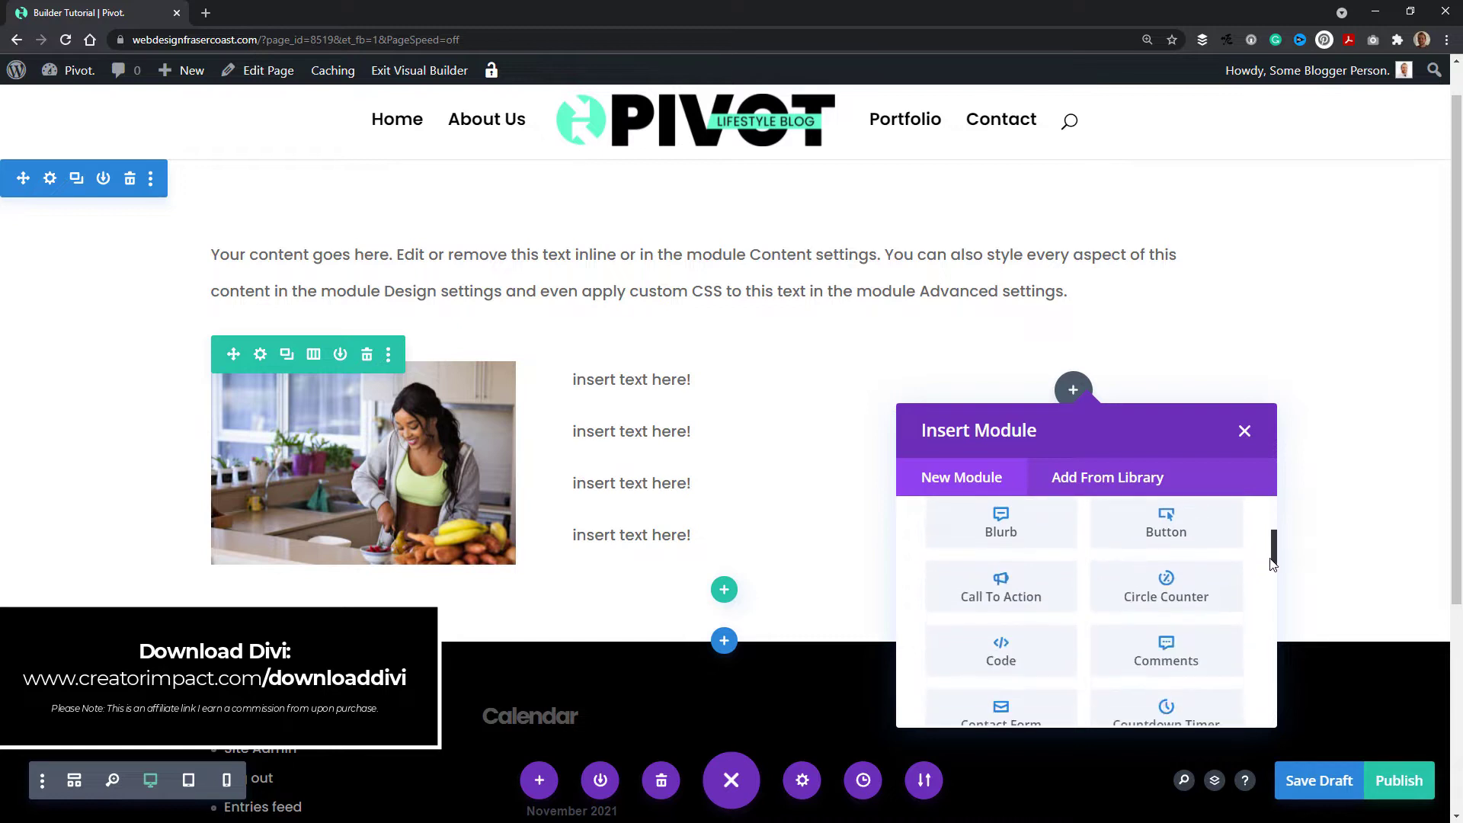
left_click(996, 591)
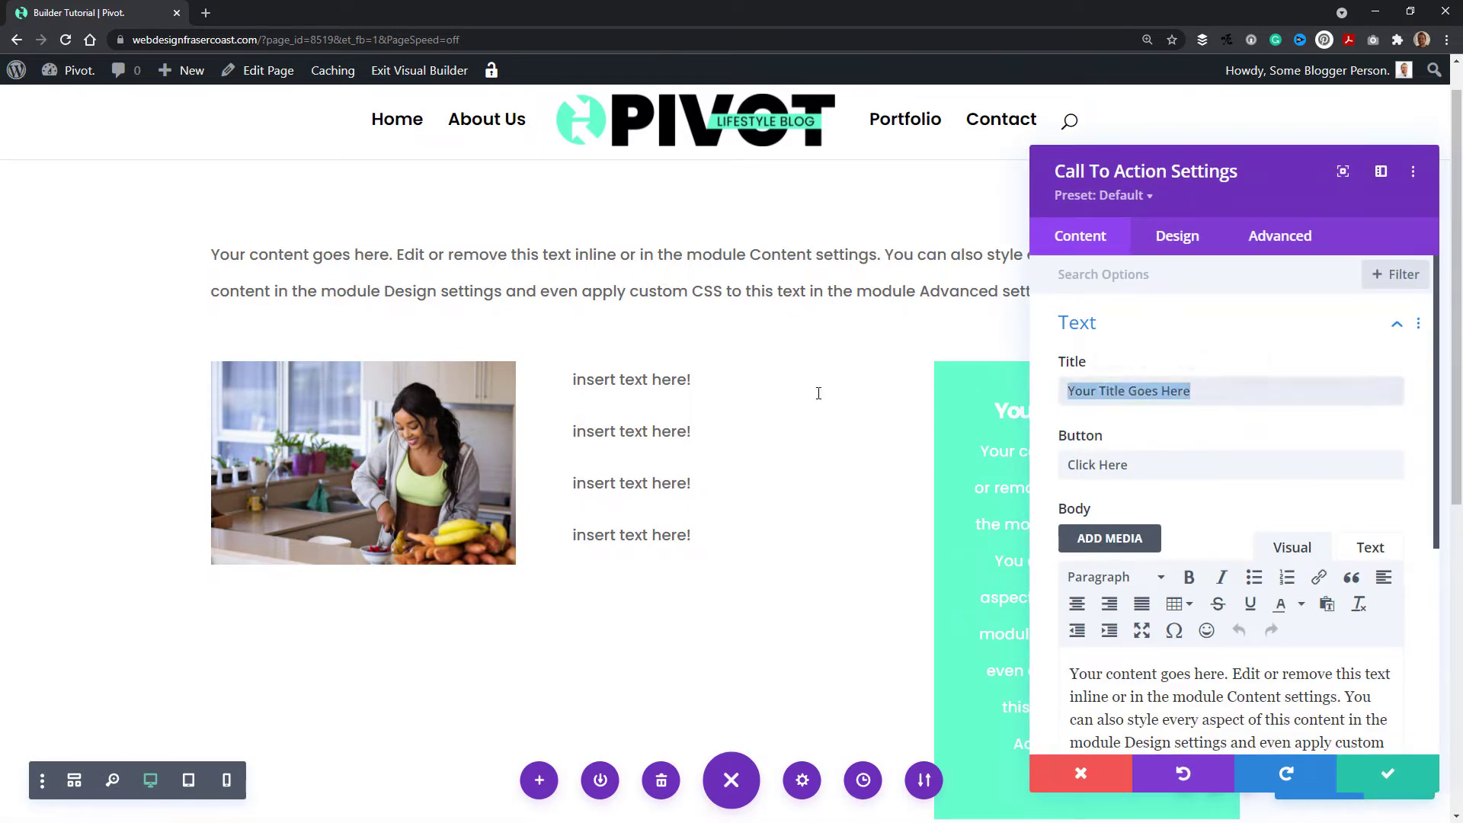
Set the call to action's title to "Sign up for our Newsletter" and its button text to "Sign Up"
type("Sign up for our")
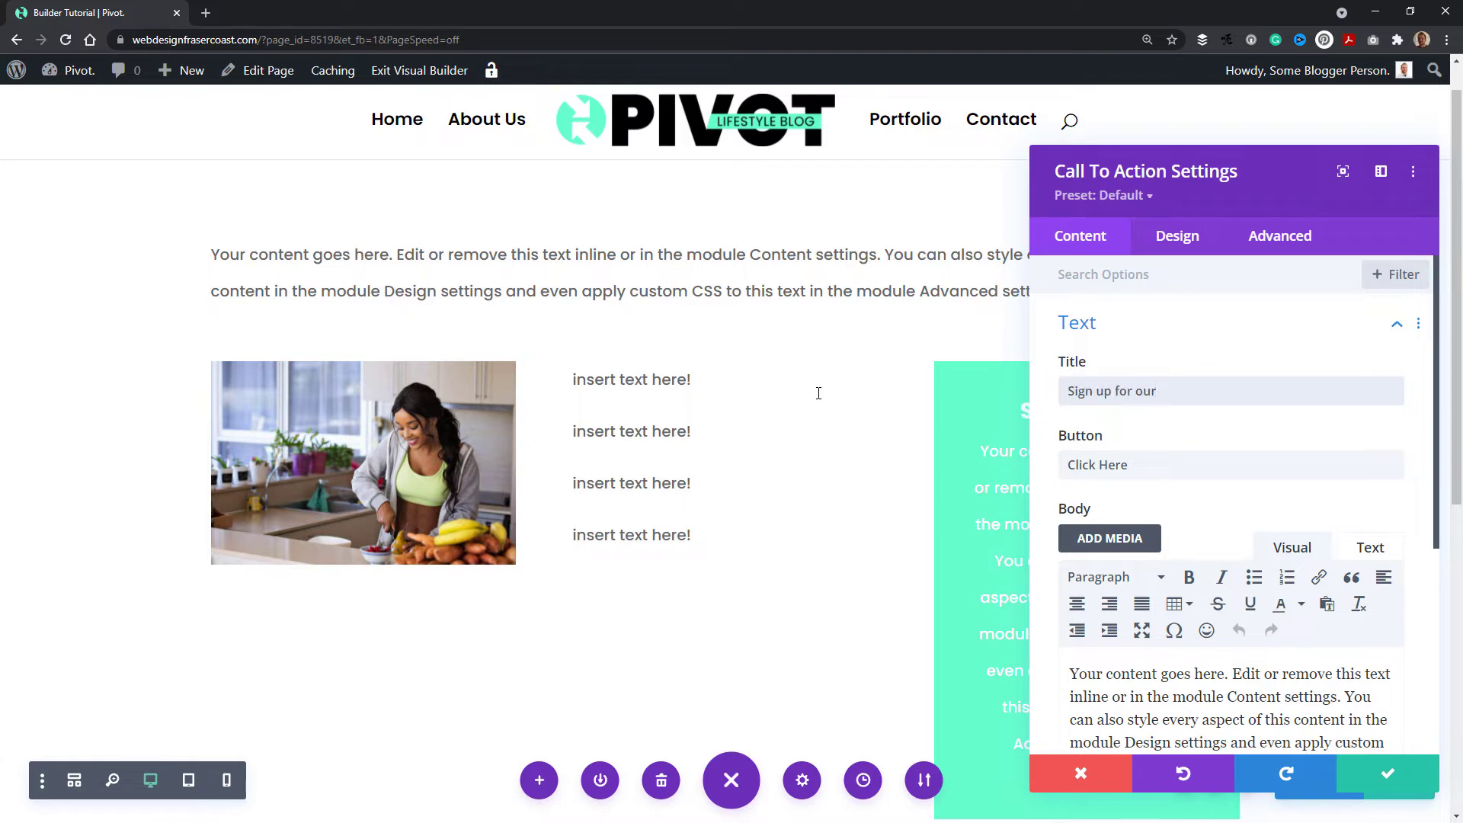
type(" Newsletter")
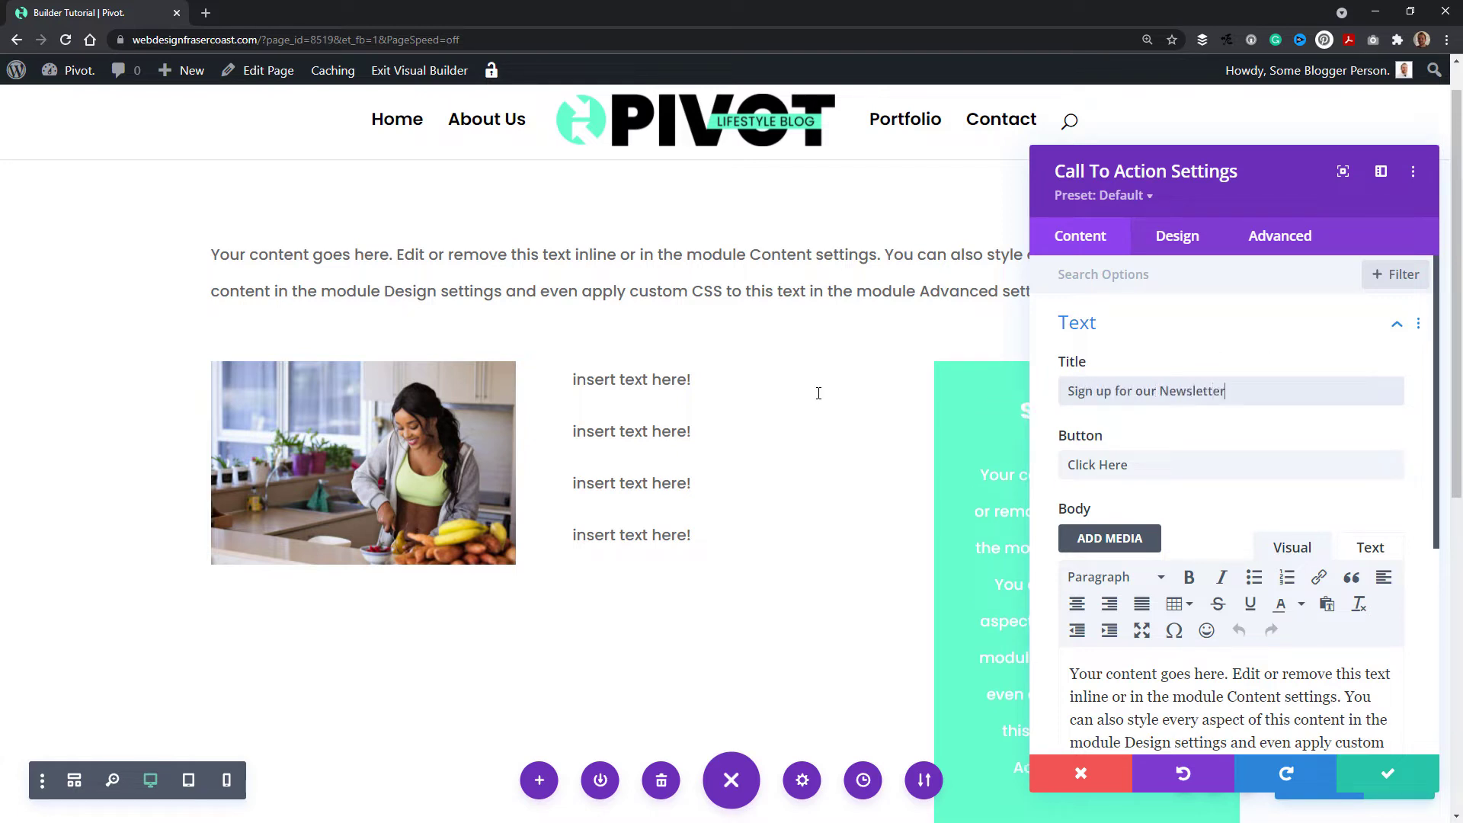
key("Tab")
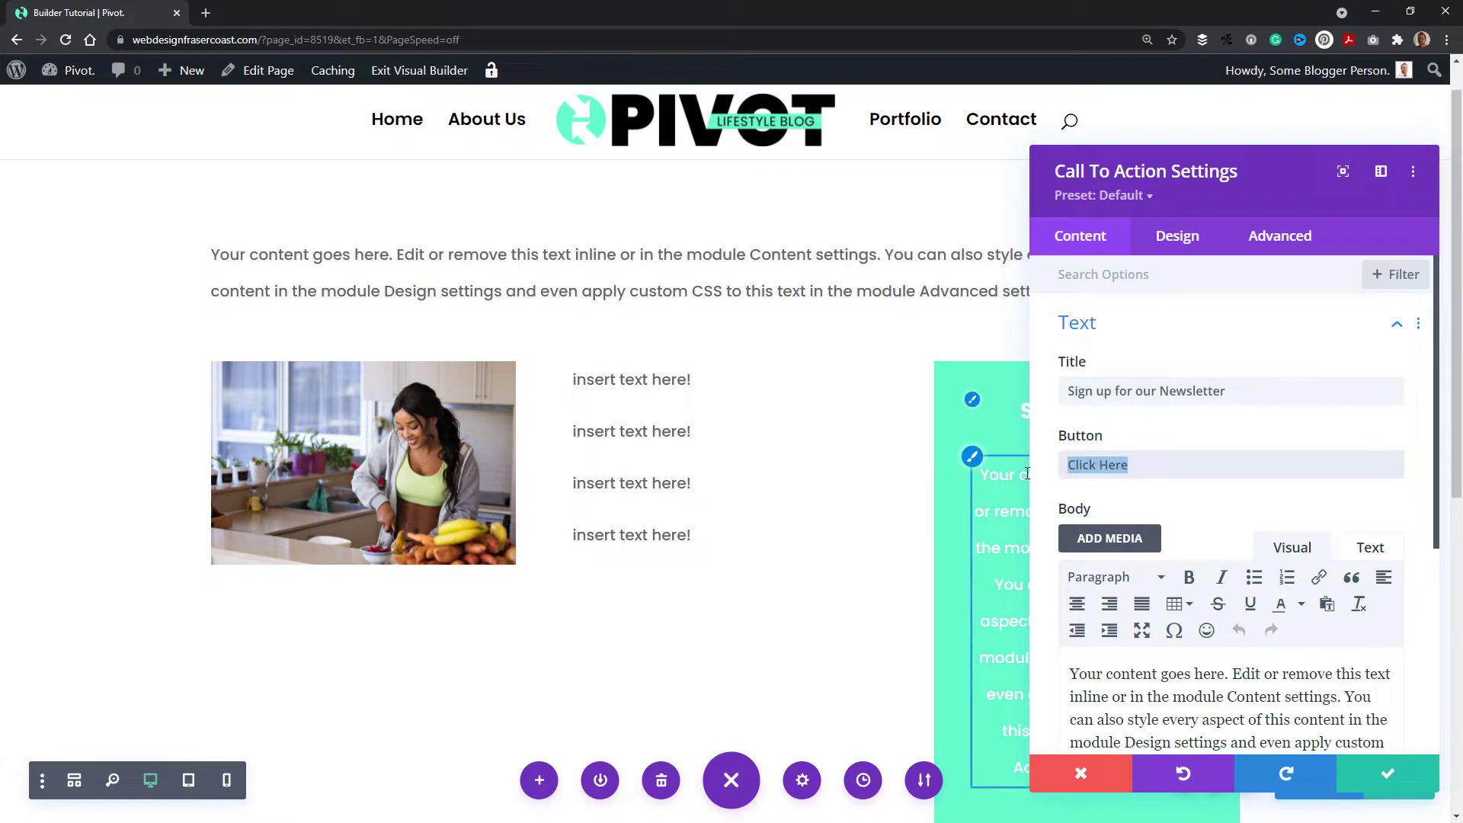
type("Sign U")
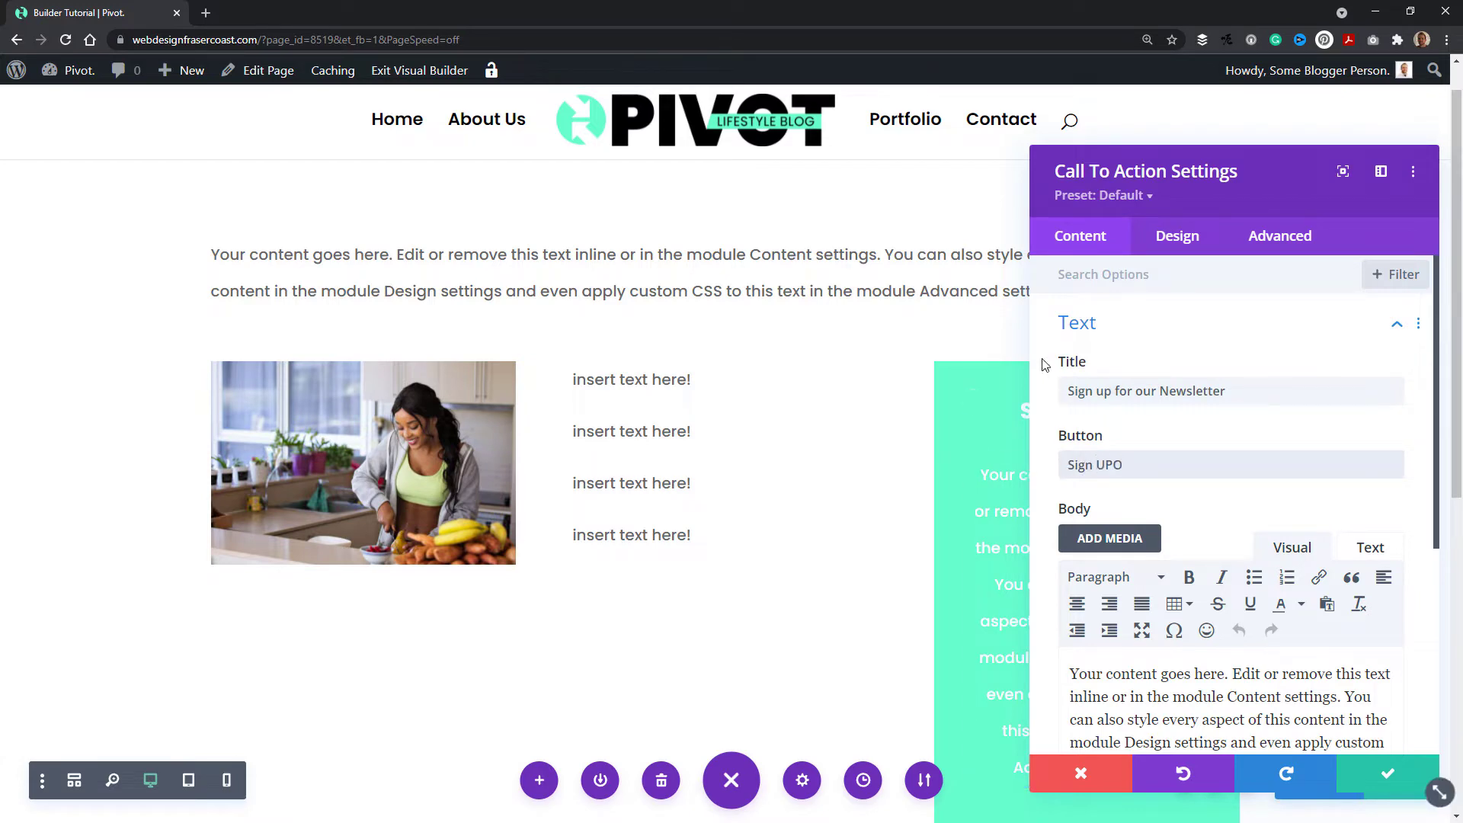
type("p")
Move the settings window clear of the Call To Action module and turn off the module's background color
left_click_drag(1143, 171, 495, 156)
scroll(1050, 434, "down", 3)
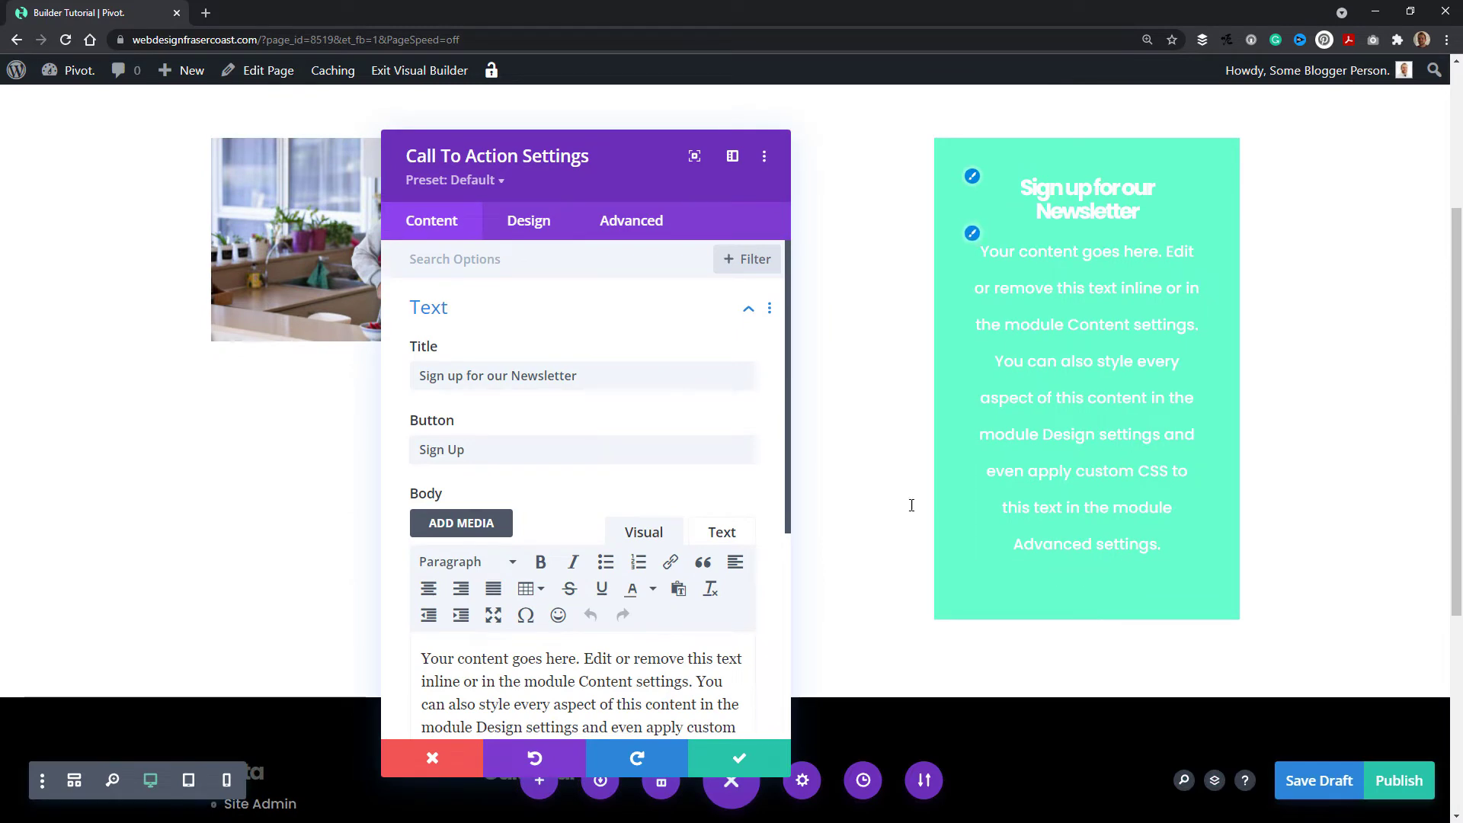
scroll(496, 451, "down", 2)
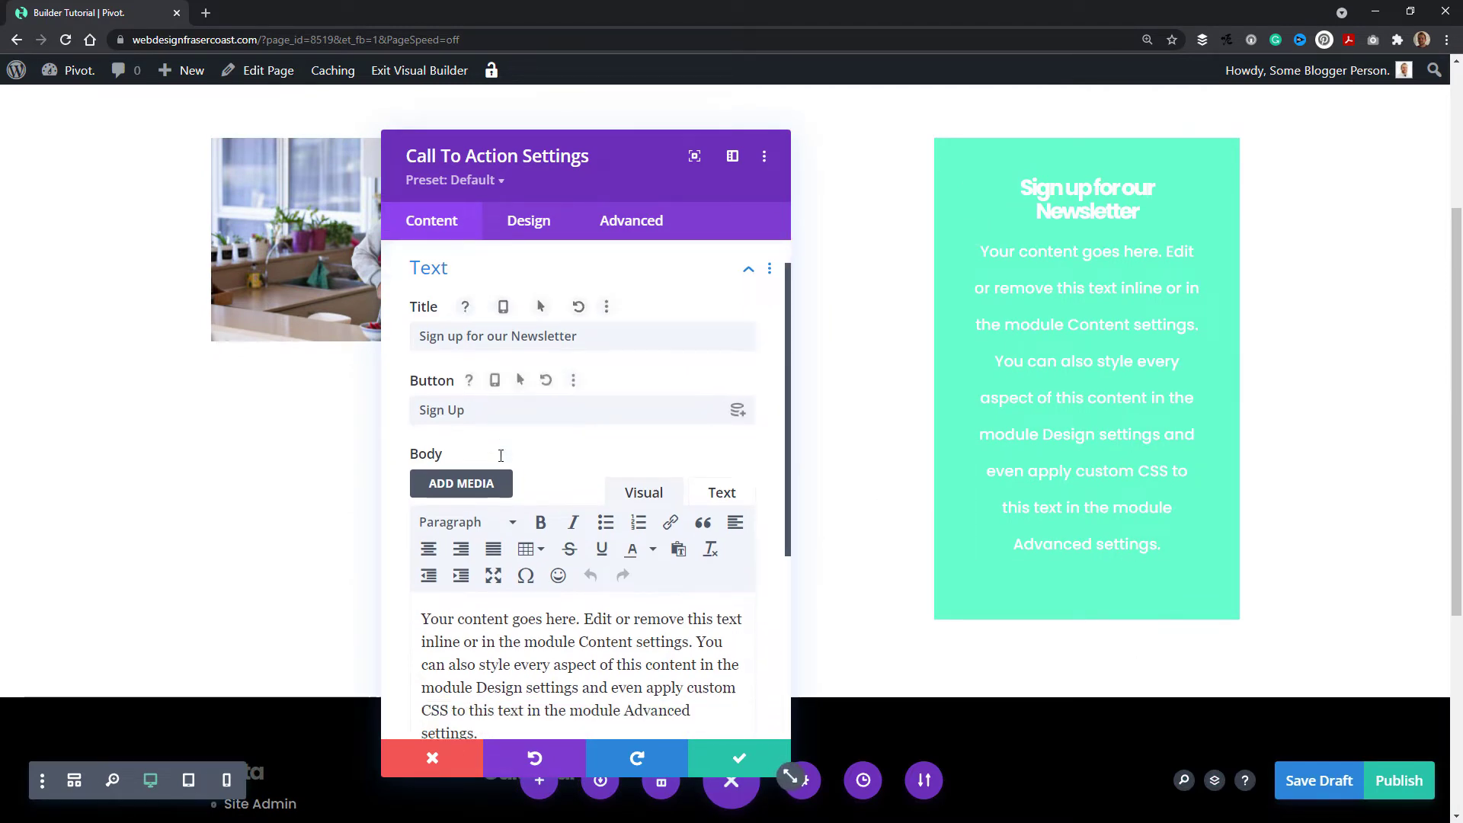
scroll(503, 457, "down", 3)
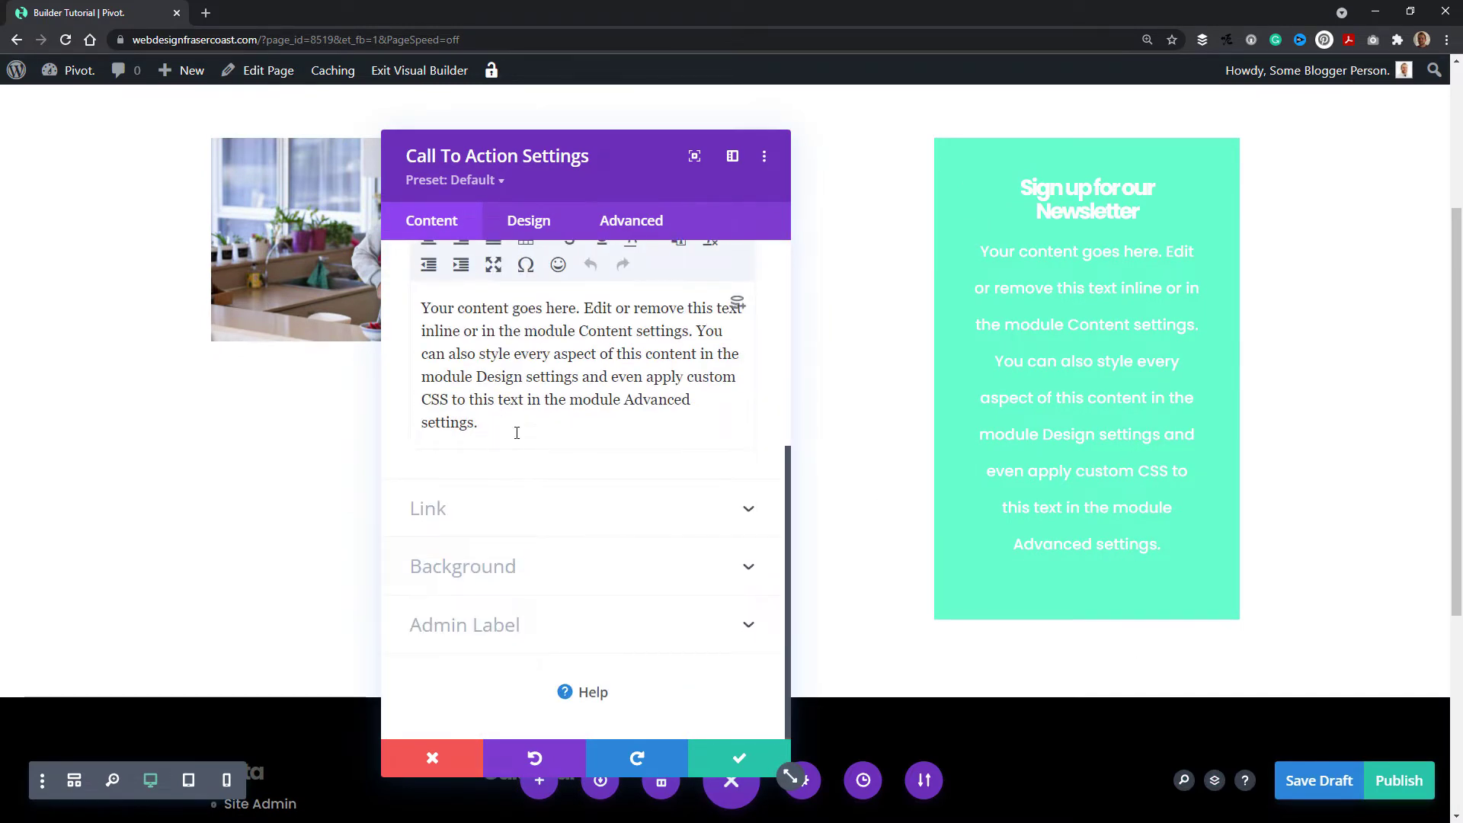
left_click(453, 568)
left_click(444, 698)
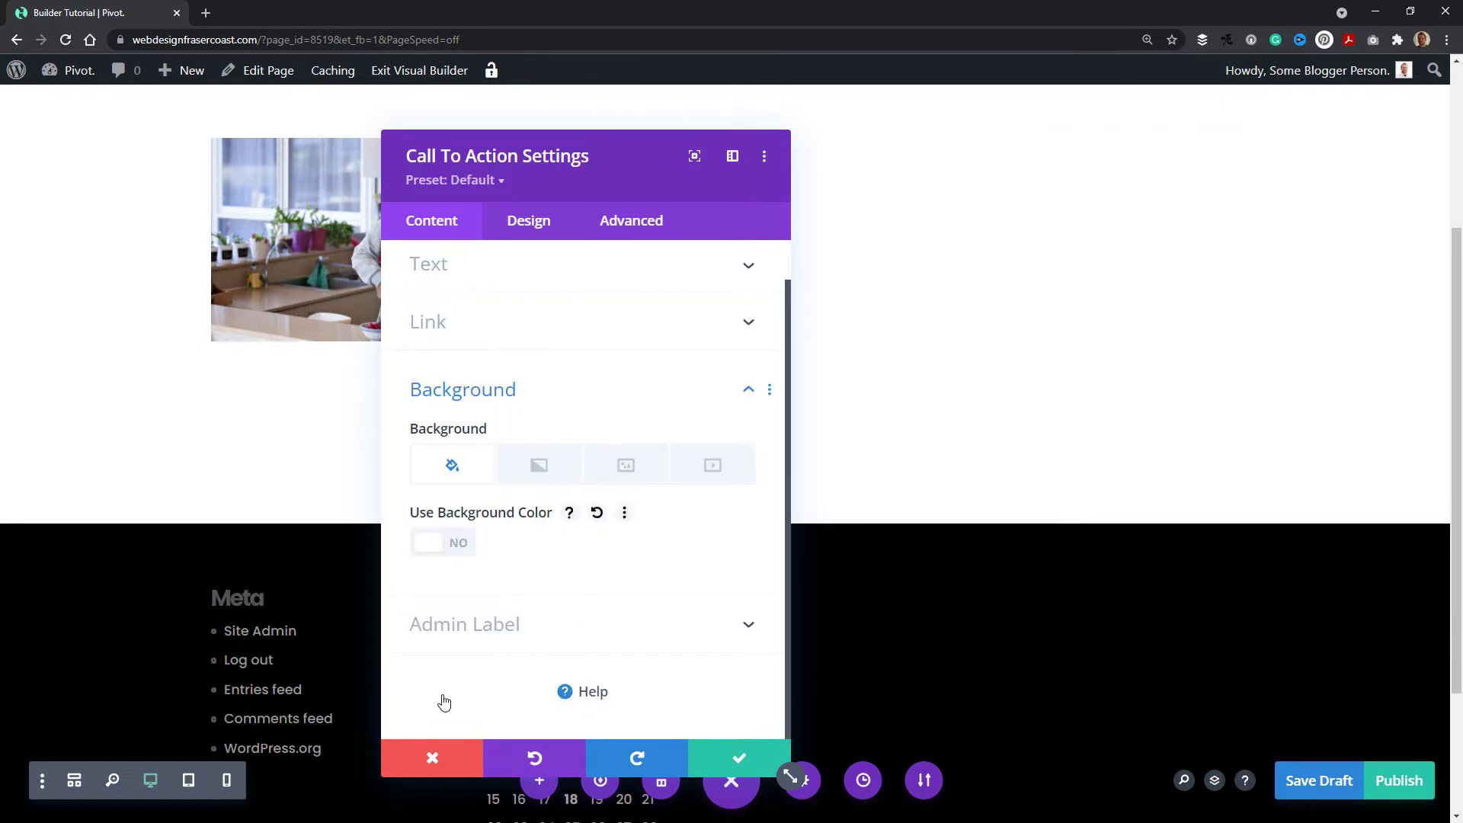
scroll(536, 468, "up", 1)
scroll(1141, 412, "up", 2)
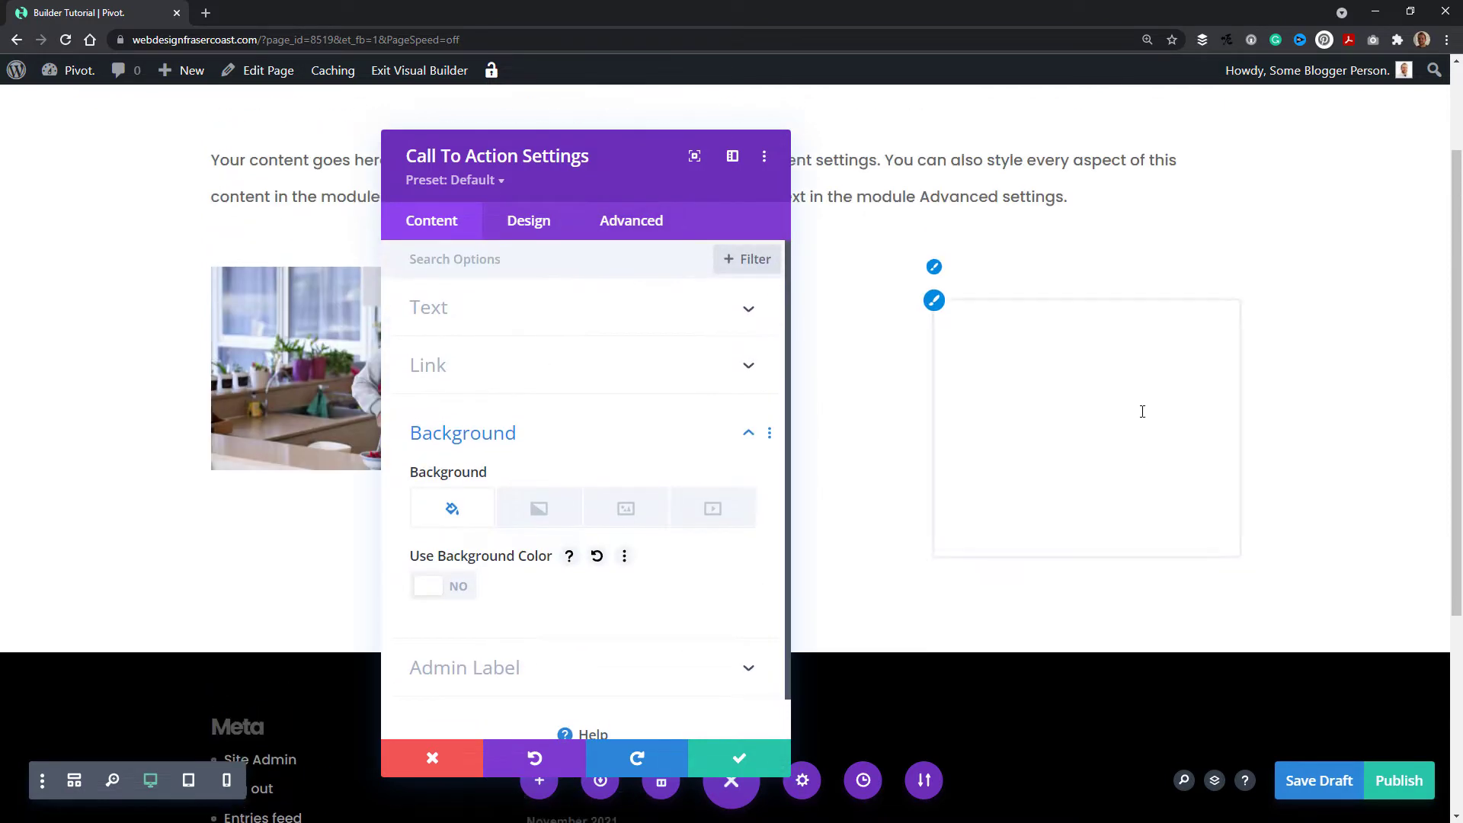
Set the Call To Action module's text color to Dark
left_click(538, 221)
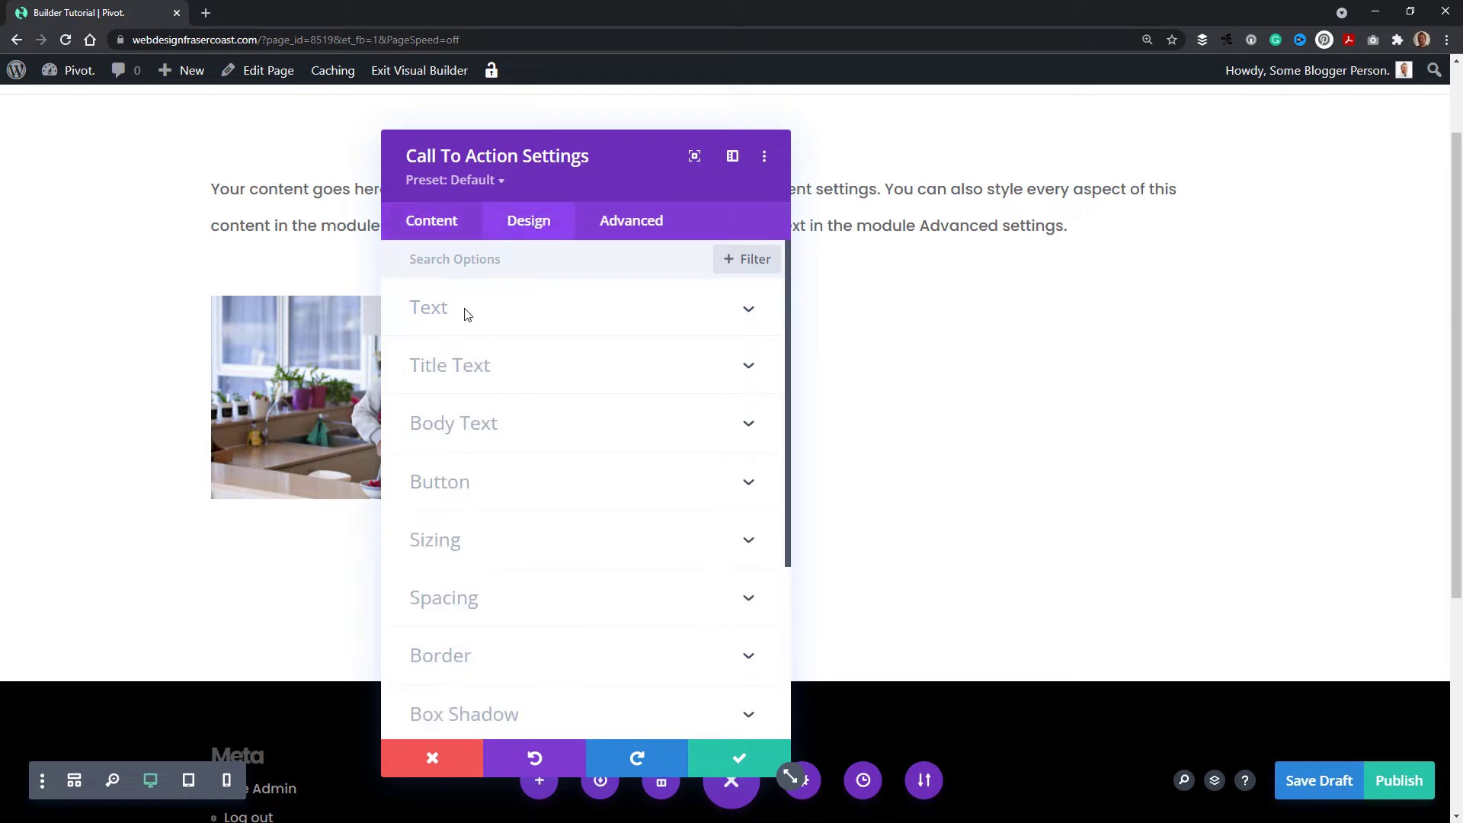
left_click(482, 324)
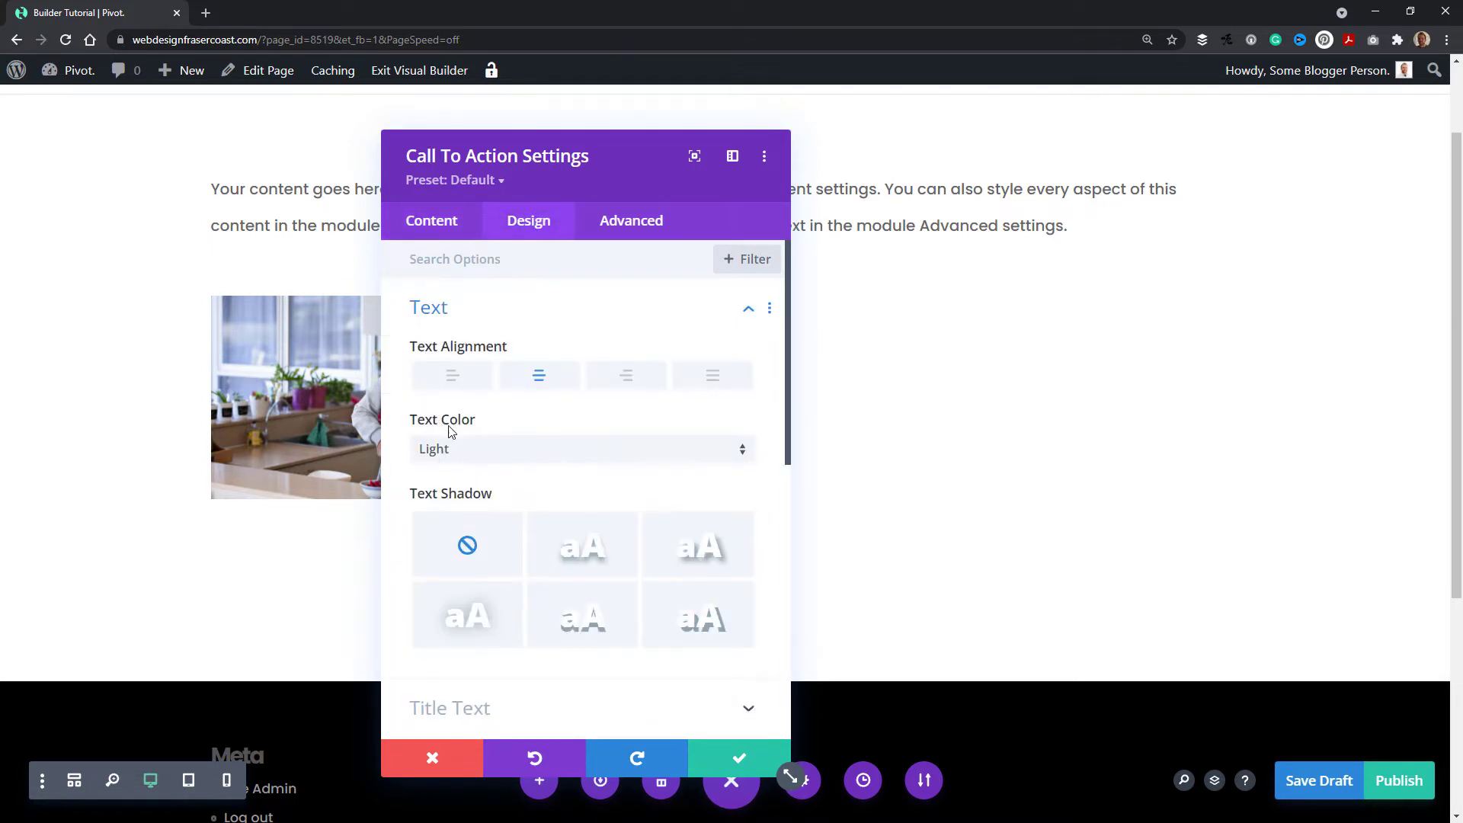
left_click(476, 451)
left_click(459, 505)
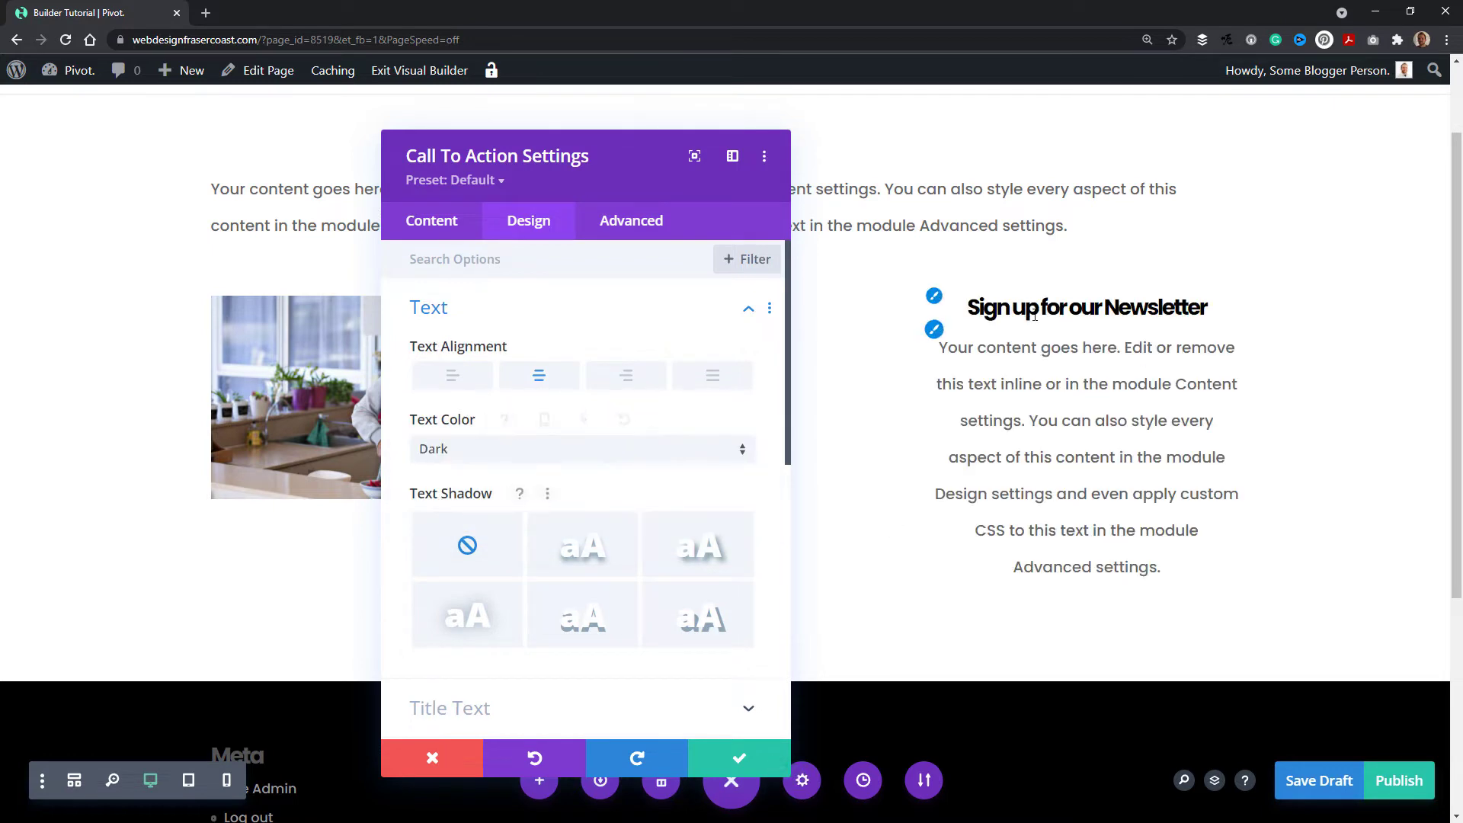
left_click(436, 224)
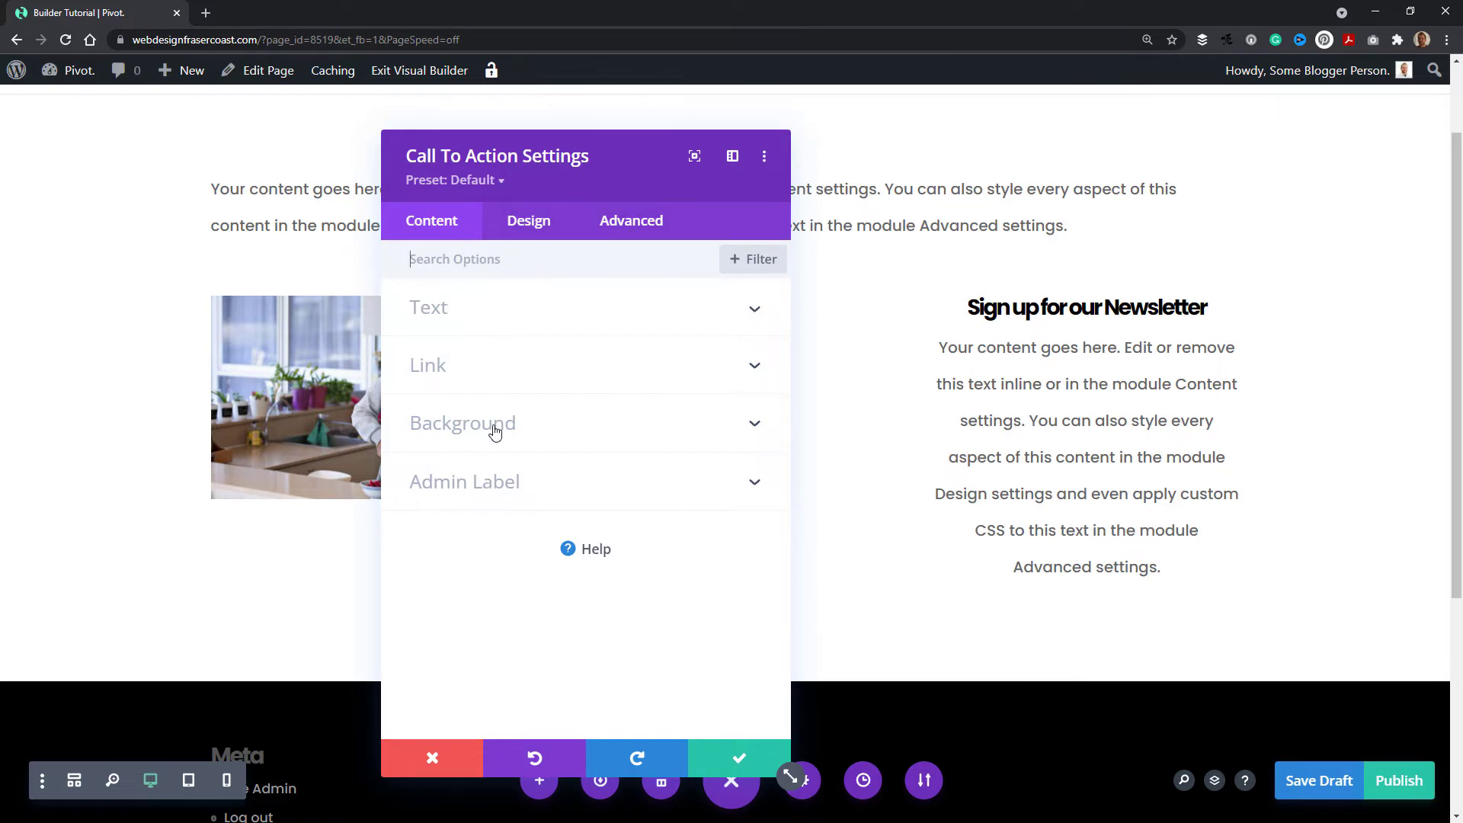
key("ctrl+s")
left_click(464, 369)
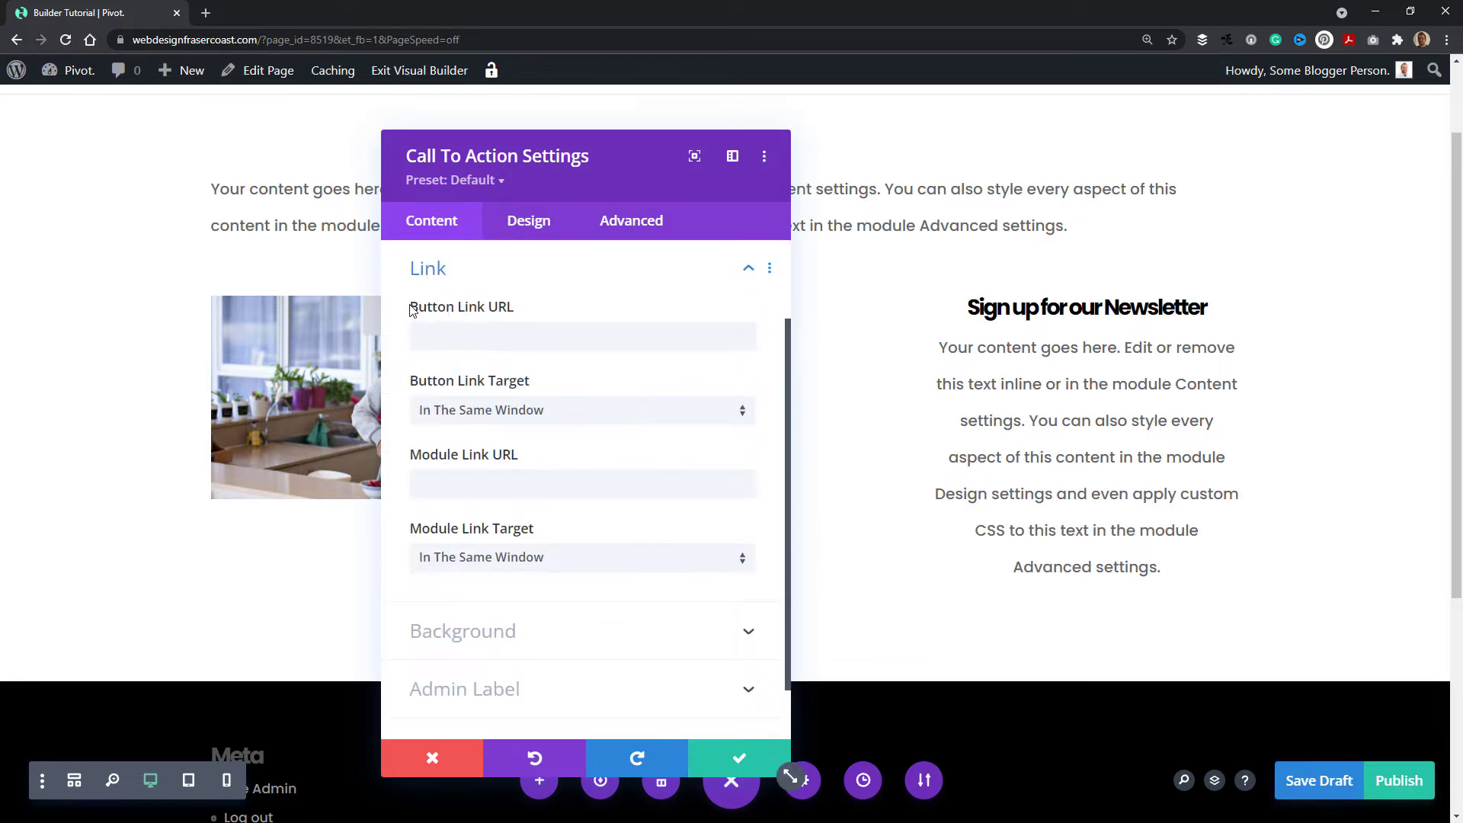
left_click(527, 339)
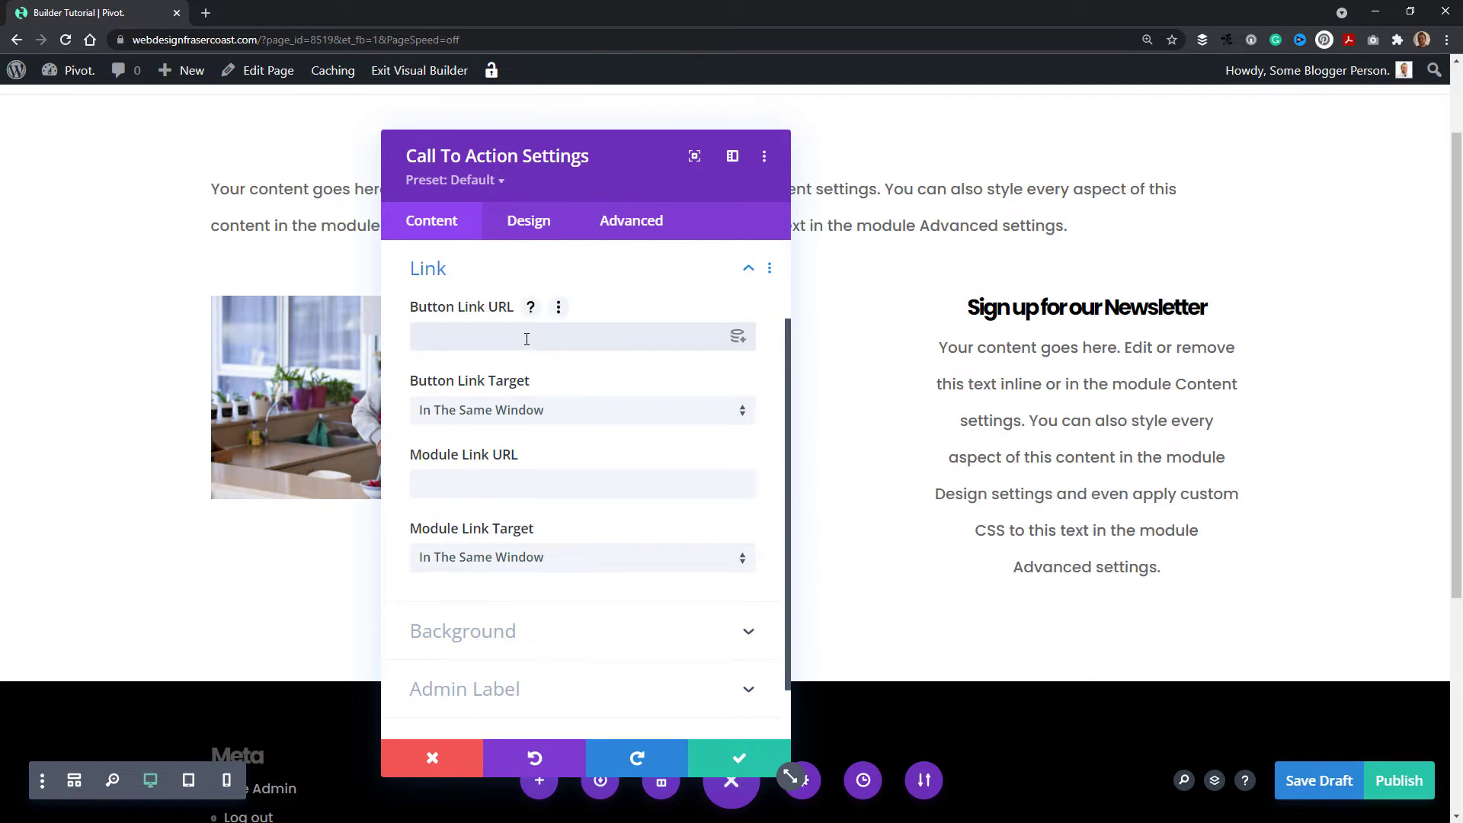
type("https://www.google.com")
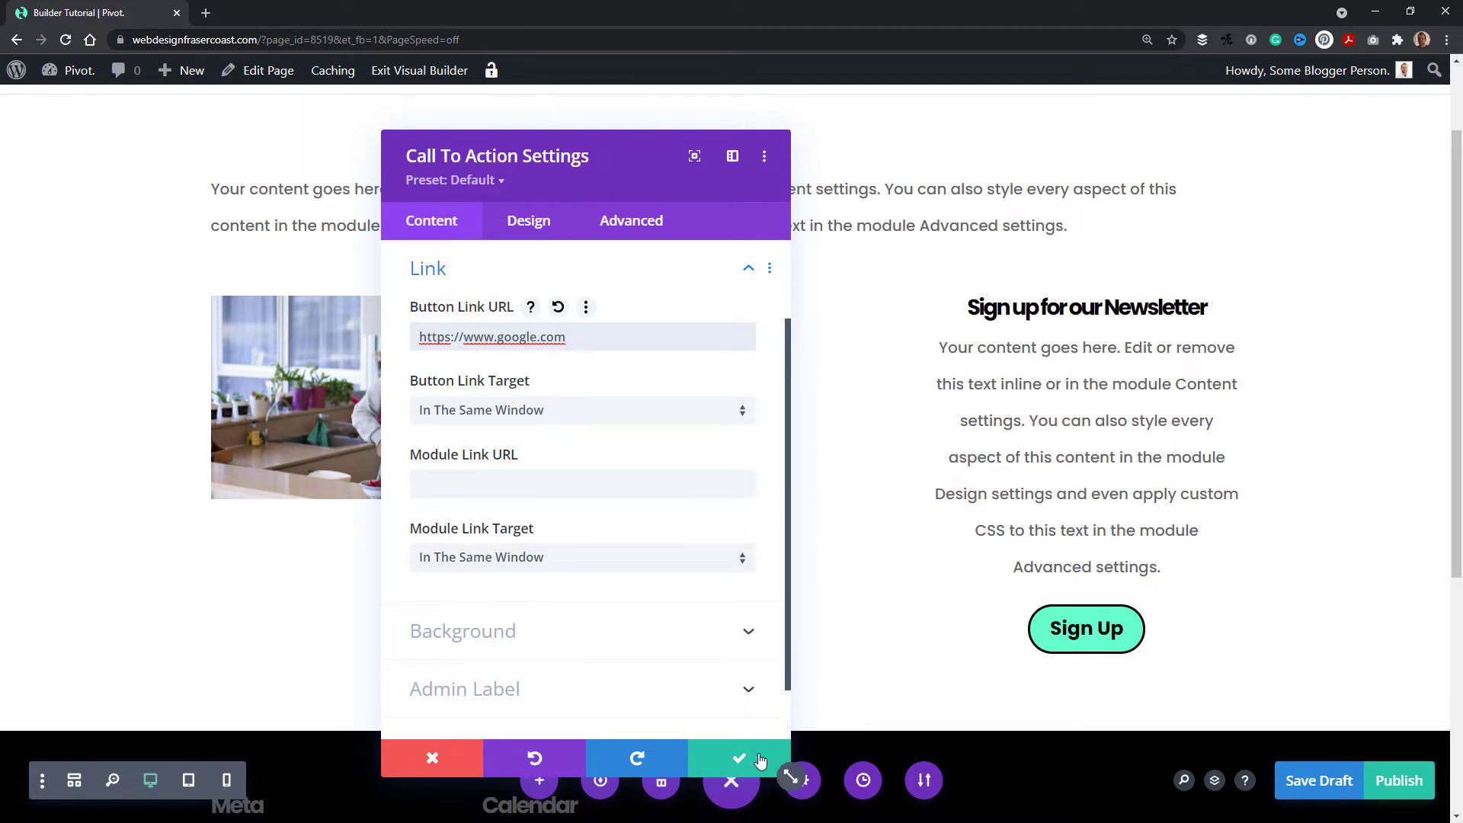
Replace the call to action's body text with "Receive exclusive offers!" and save the module
scroll(461, 275, "up", 3)
left_click(460, 304)
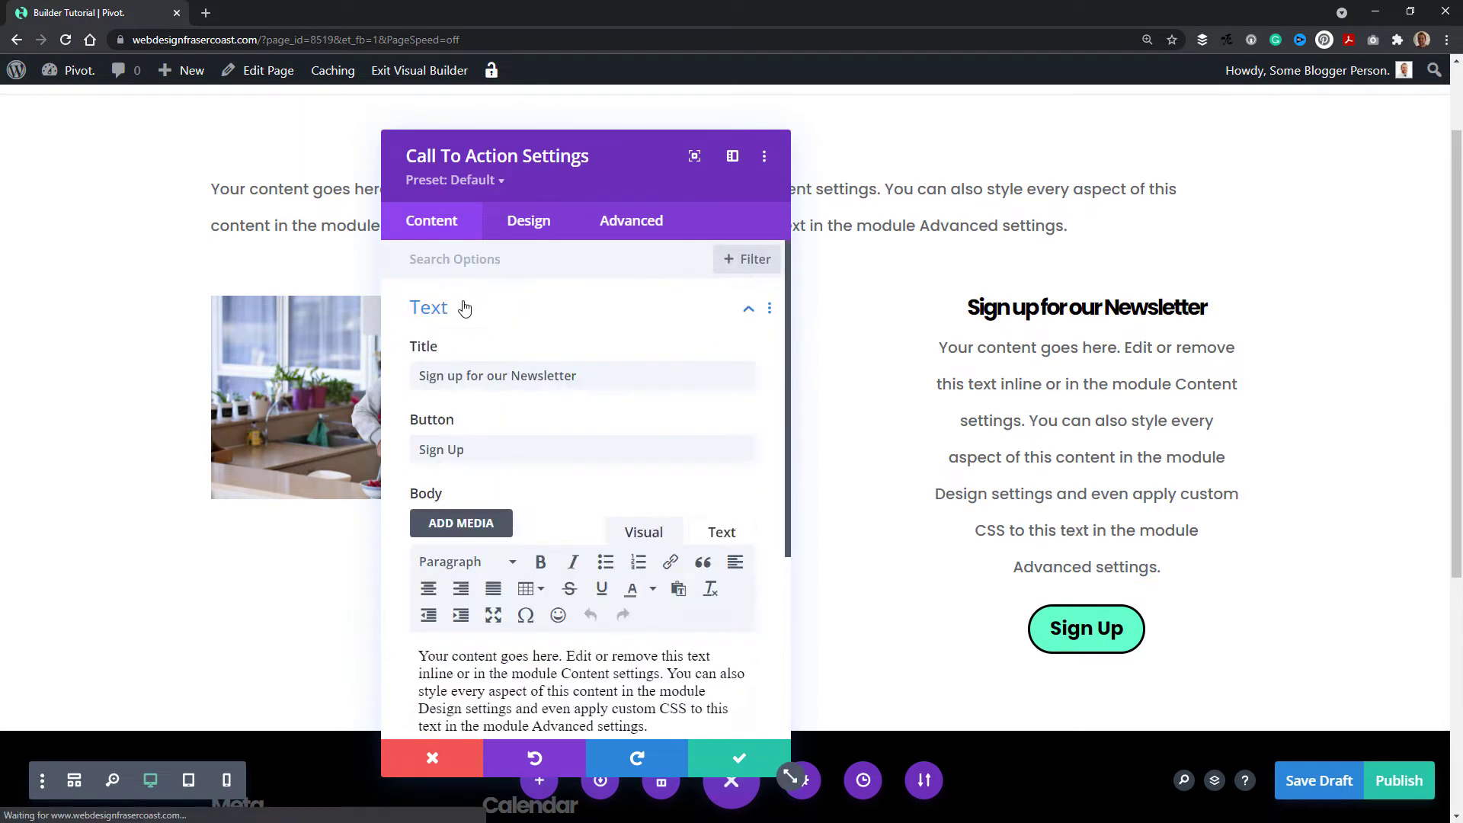
scroll(533, 557, "down", 3)
left_click_drag(569, 549, 369, 408)
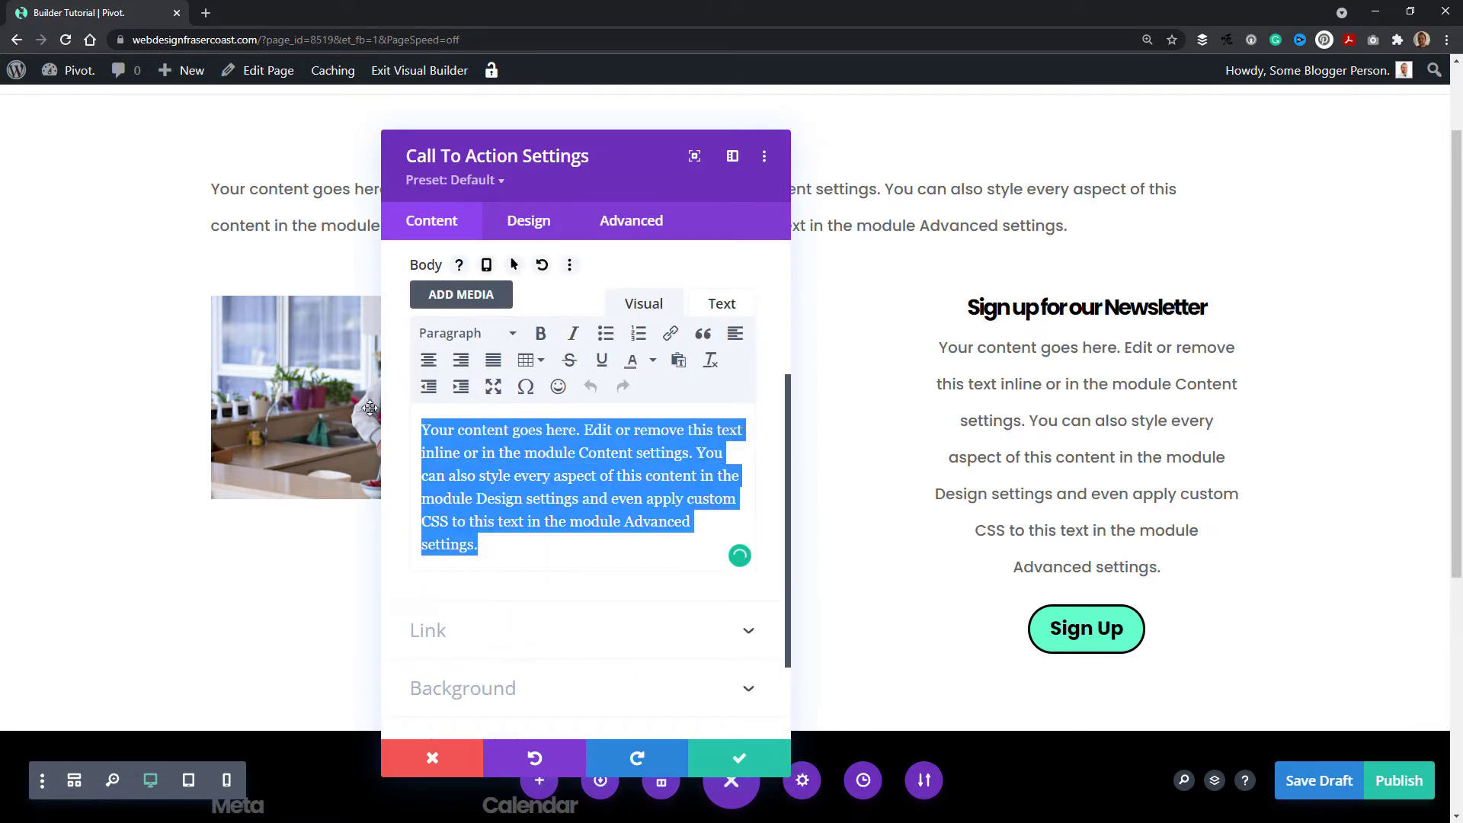
type("Receive exclus")
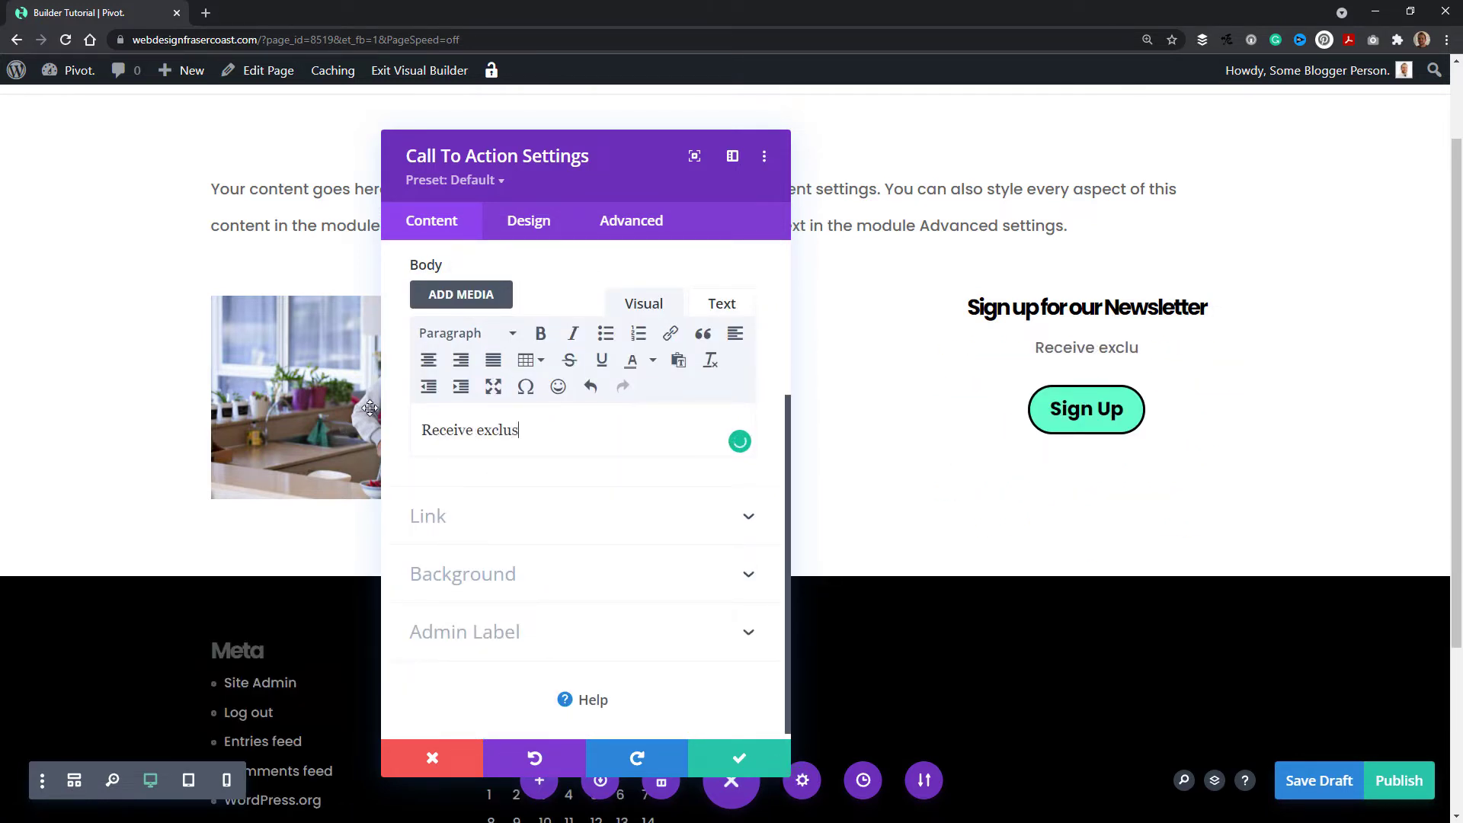
type("ive offers!")
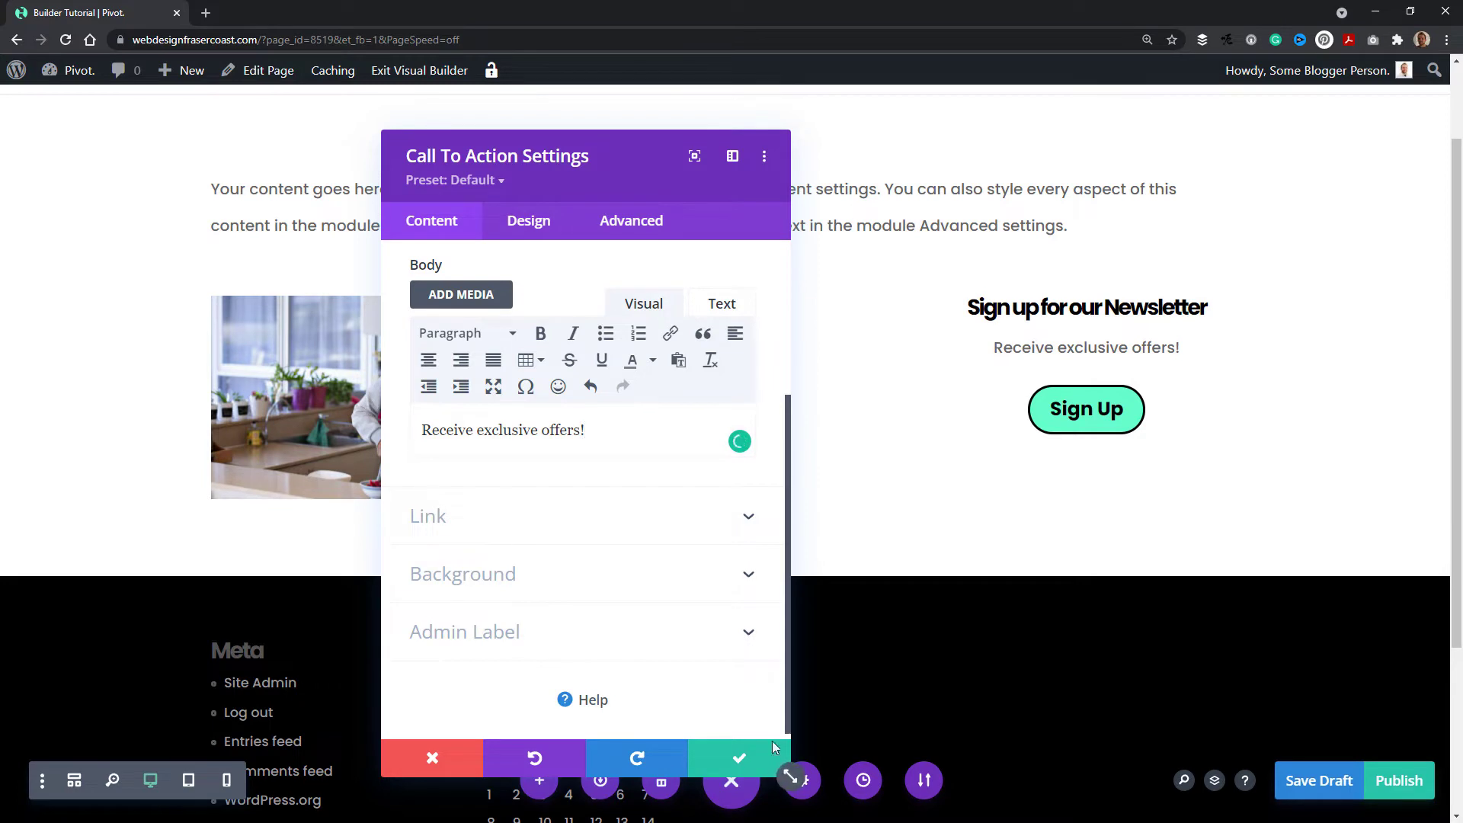
left_click(746, 760)
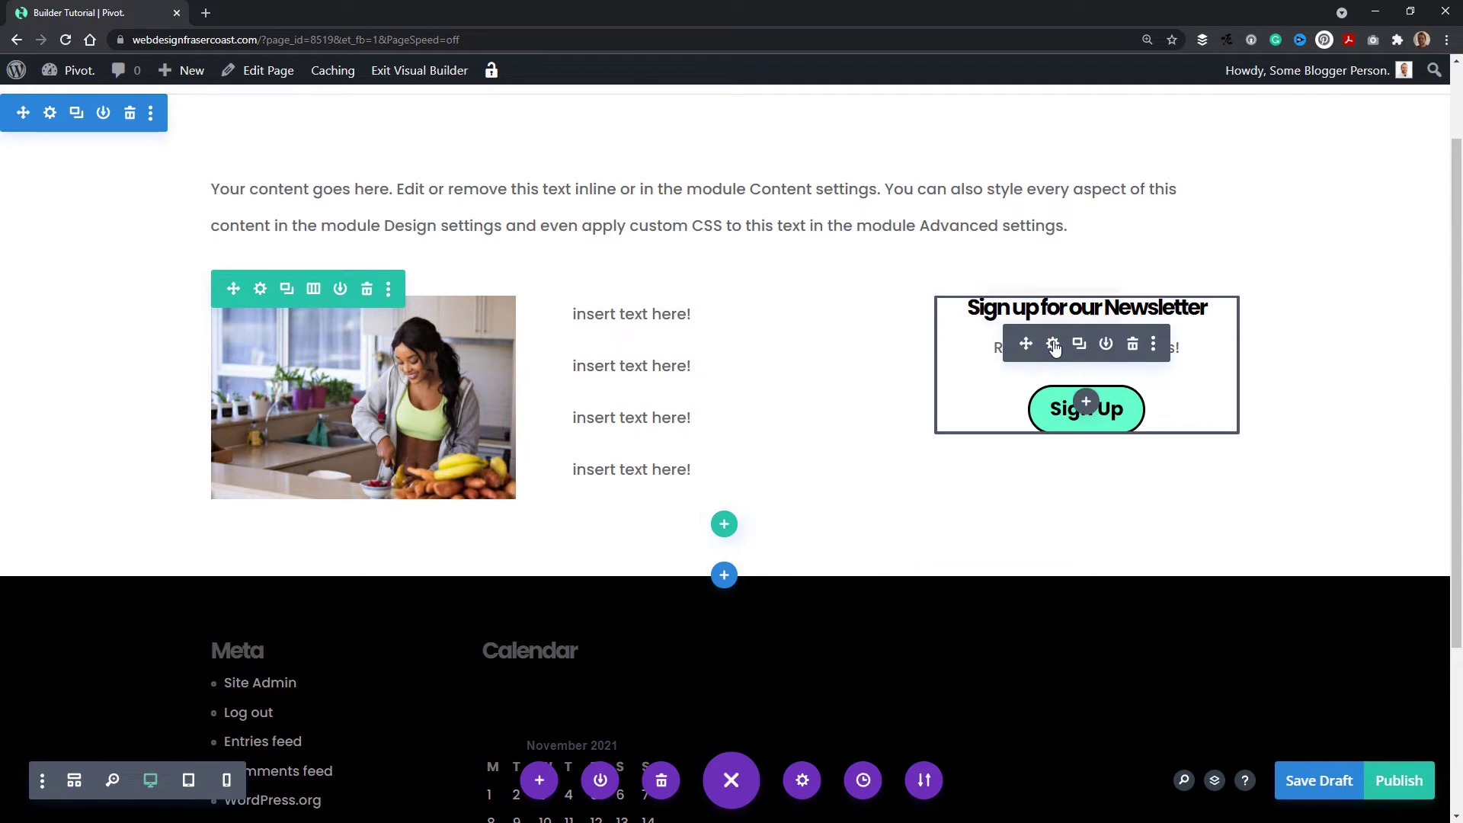
Enable the Call To Action module's background color, set it to rgba(102,255,204,0.39), and save the module
left_click(1054, 345)
scroll(579, 427, "down", 3)
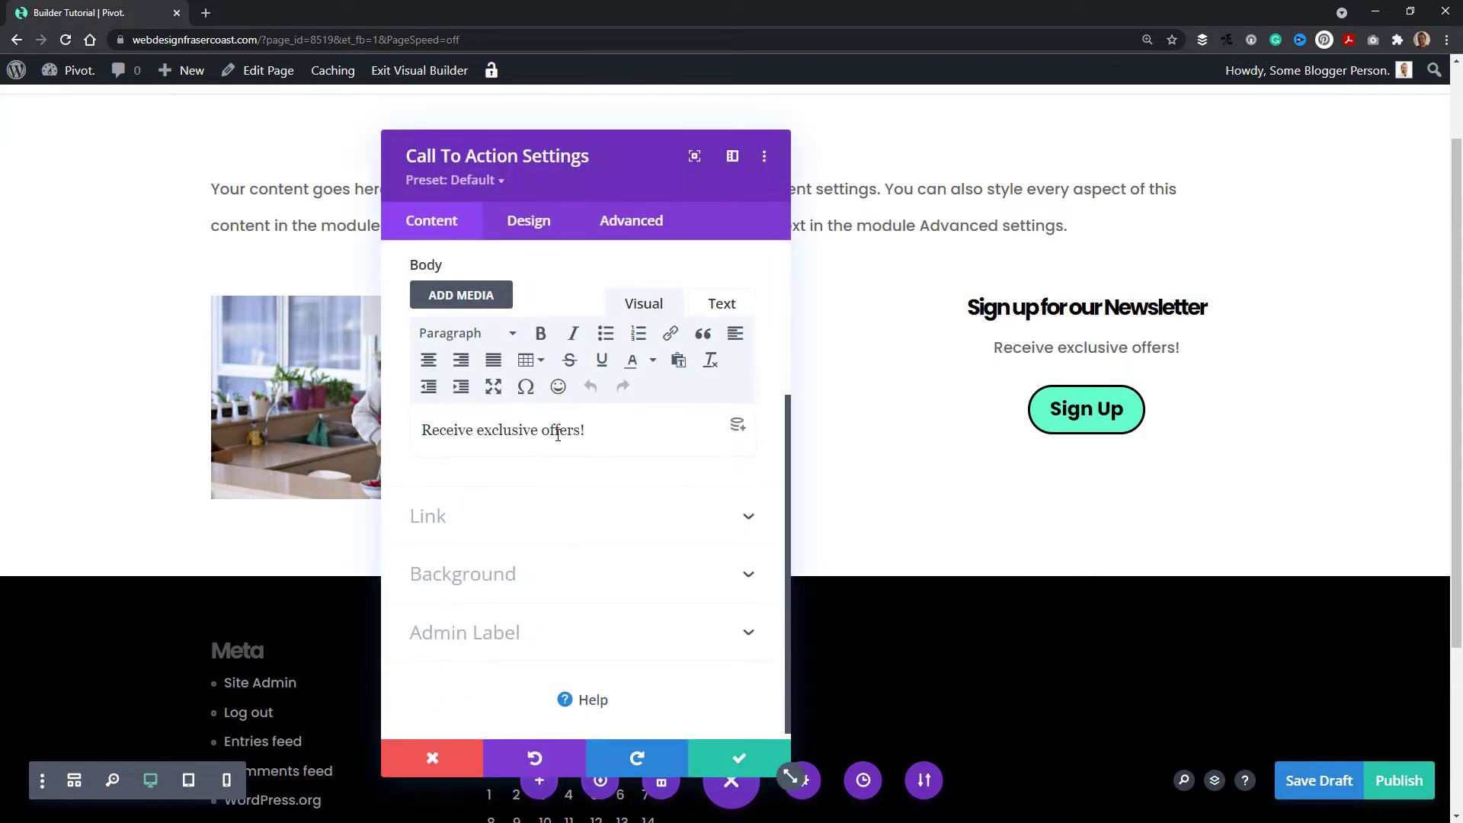
left_click(492, 557)
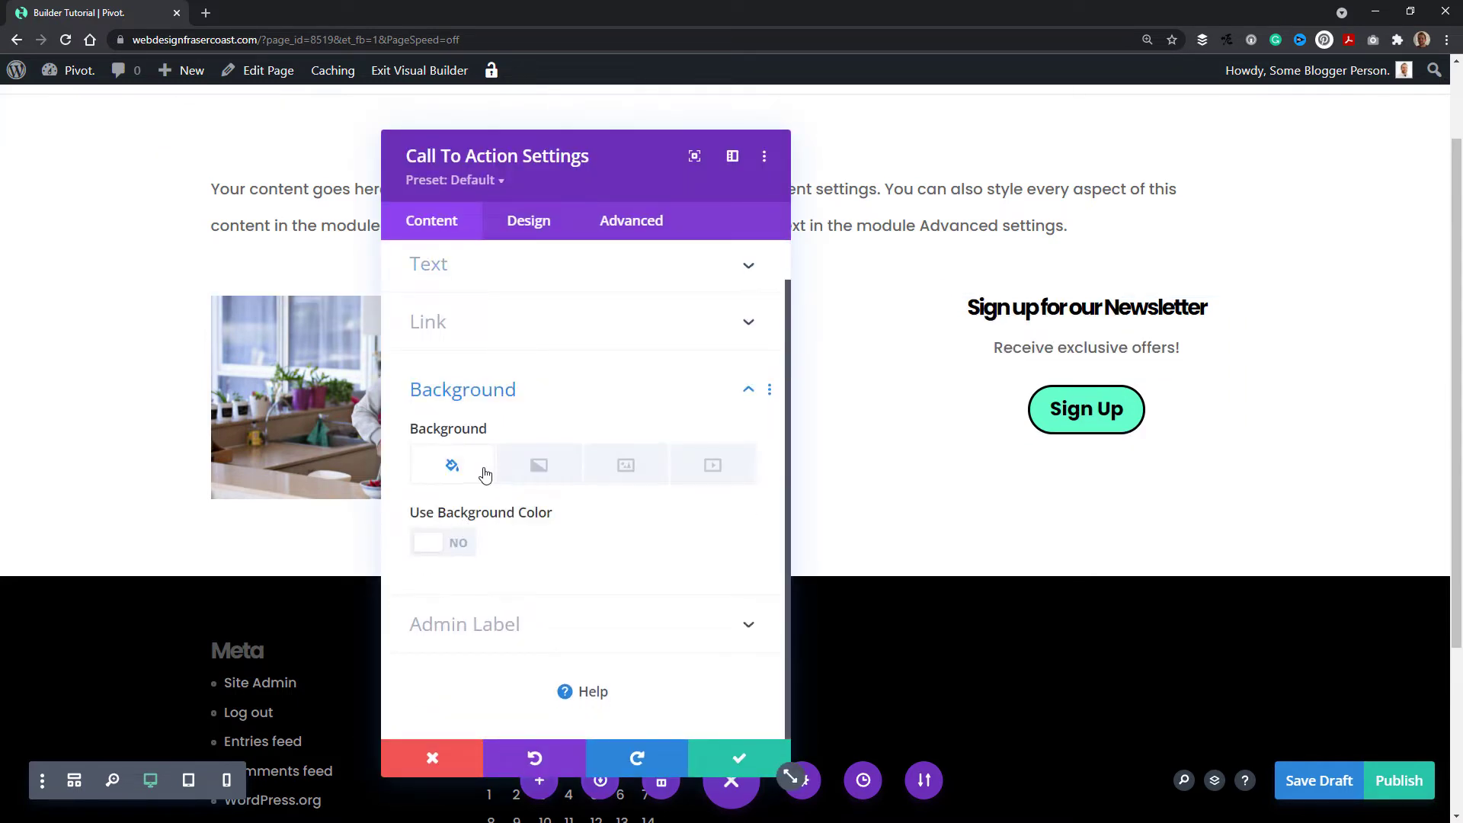
left_click(429, 545)
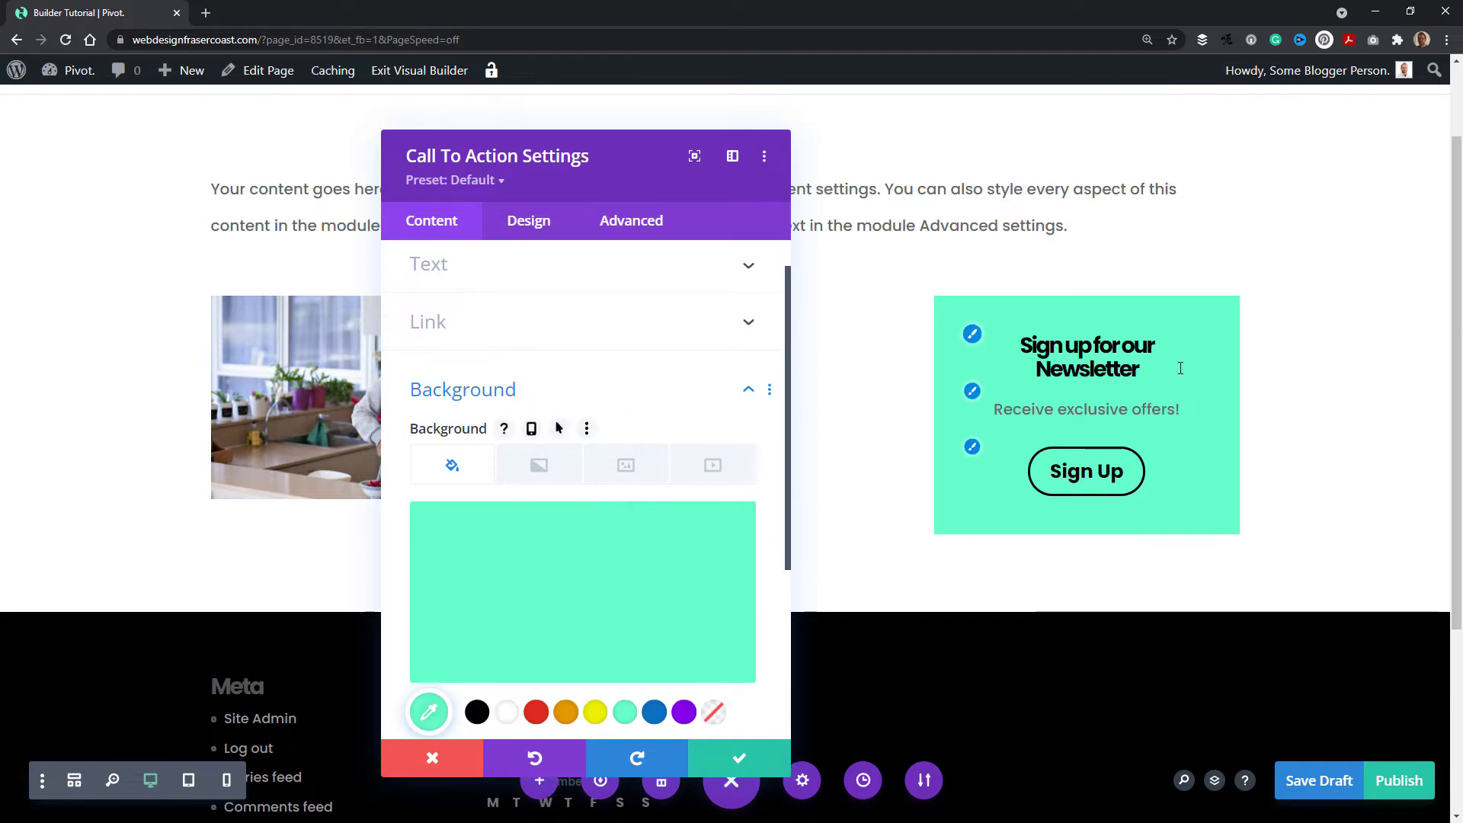
scroll(696, 543, "down", 2)
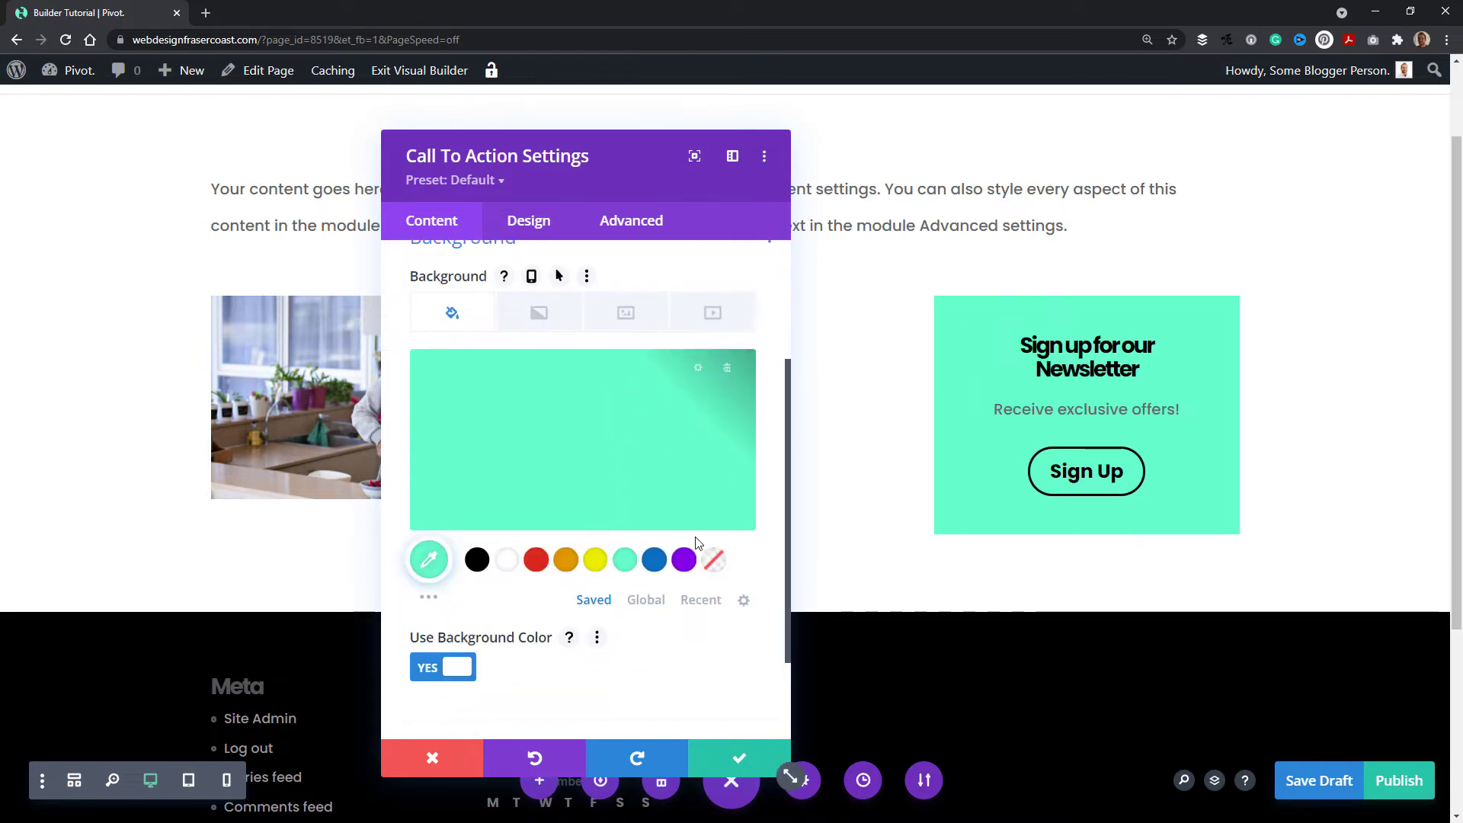
left_click(427, 559)
left_click_drag(734, 380, 742, 466)
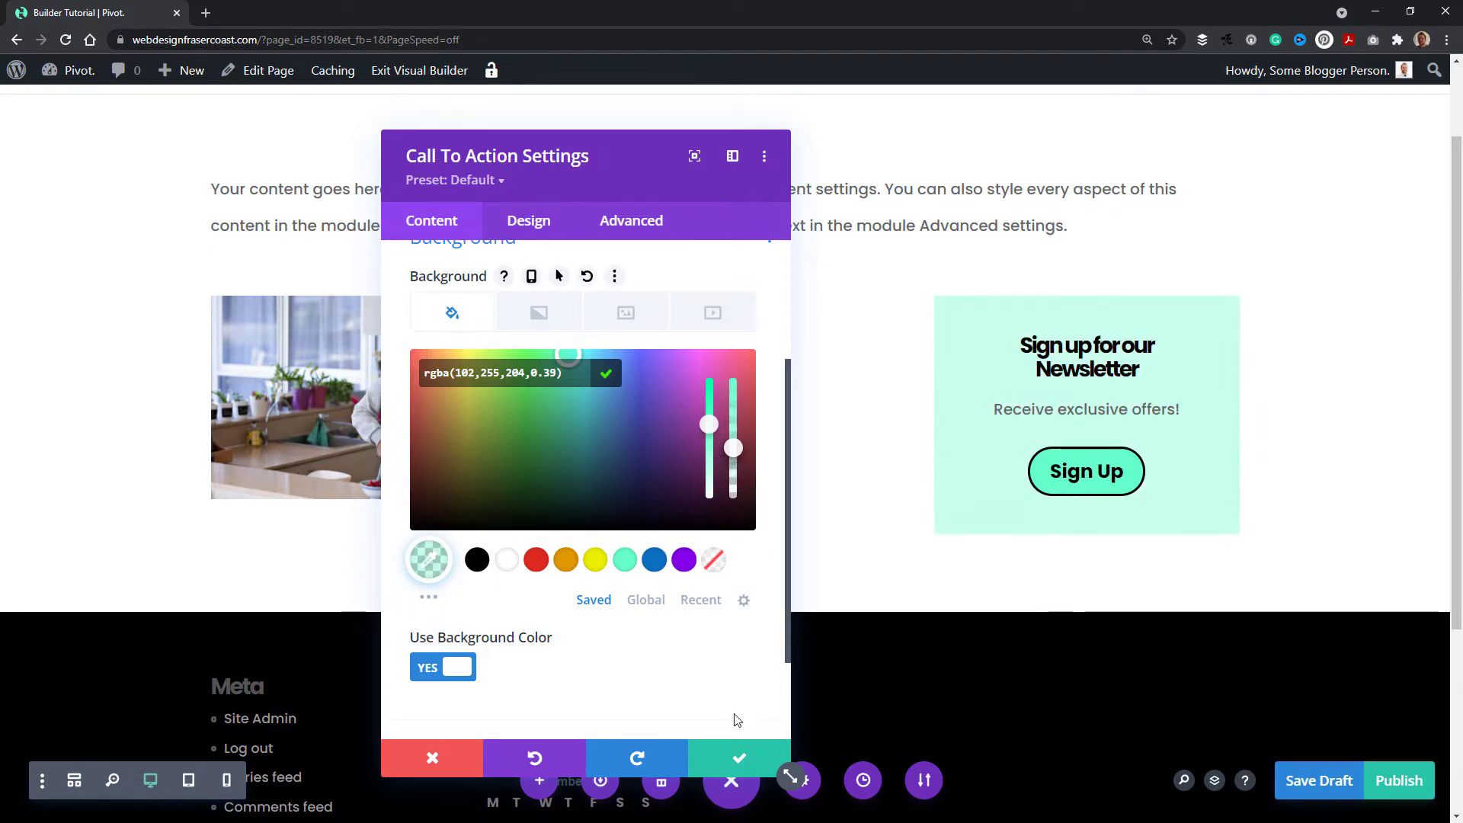
left_click(739, 758)
Move the text row below the three-column row and back above it, and look over its column layout choices
scroll(725, 450, "up", 2)
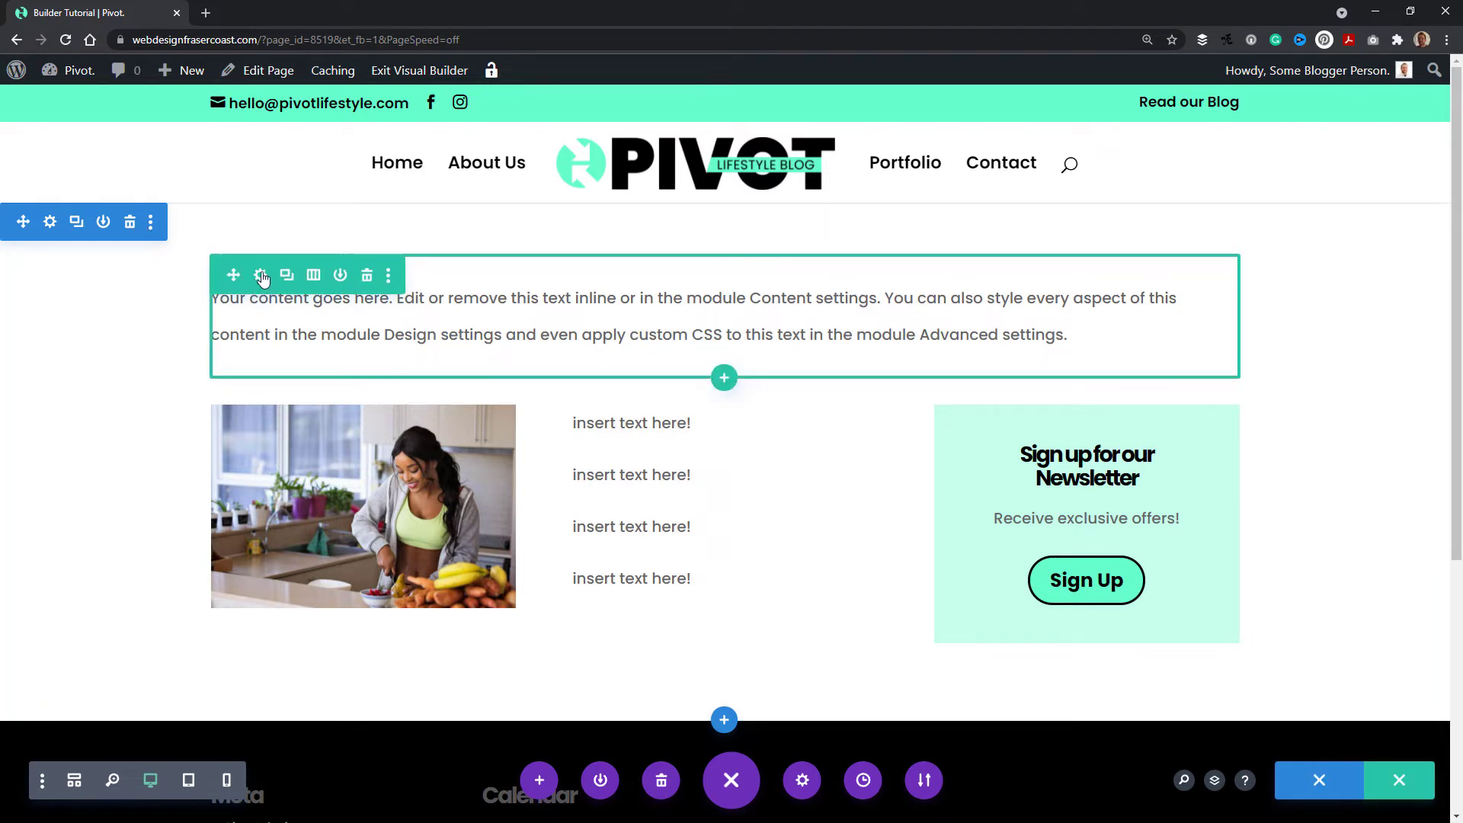
left_click_drag(236, 274, 738, 514)
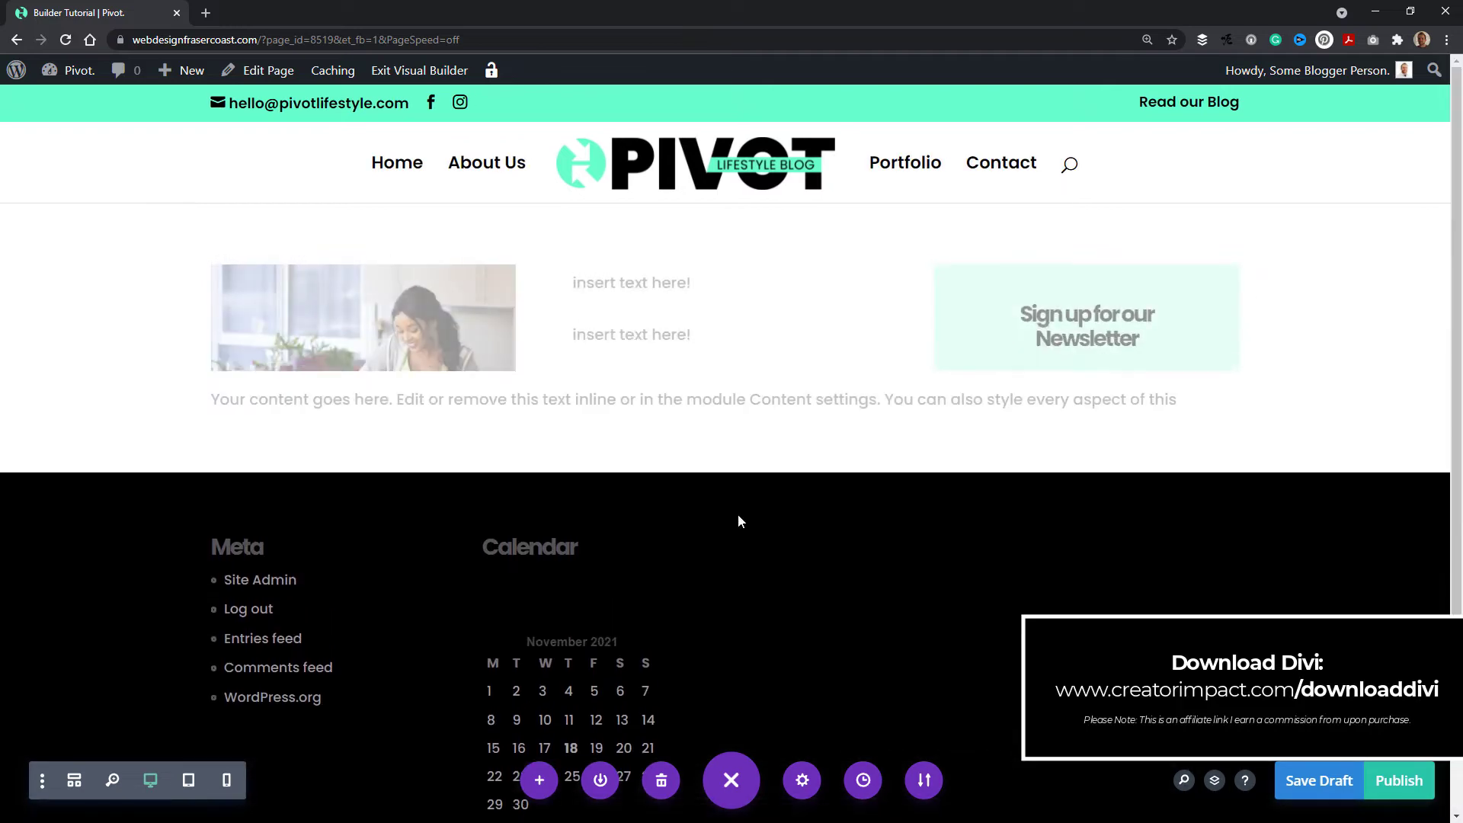
left_click_drag(235, 530, 244, 282)
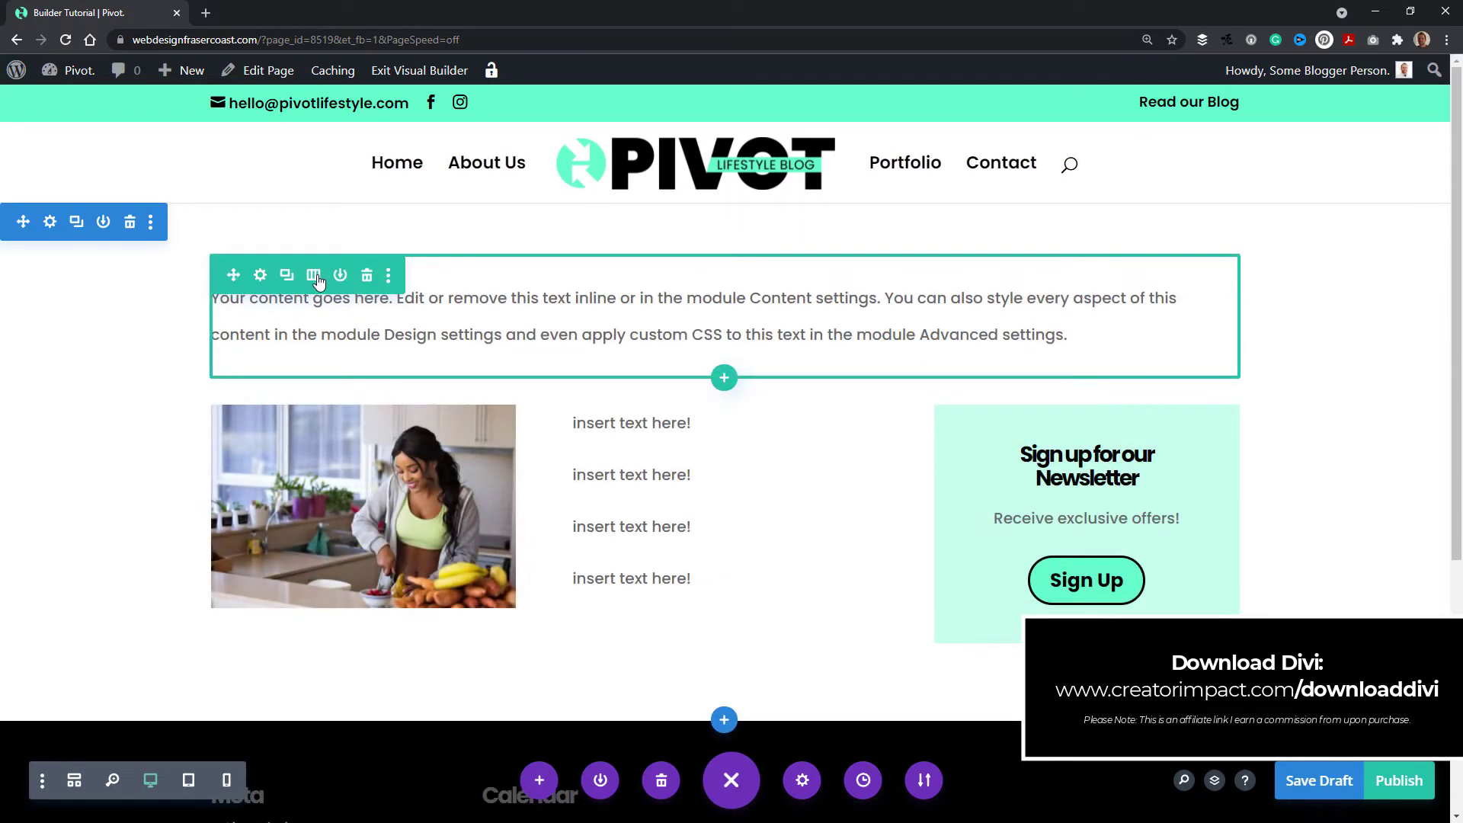
left_click(313, 276)
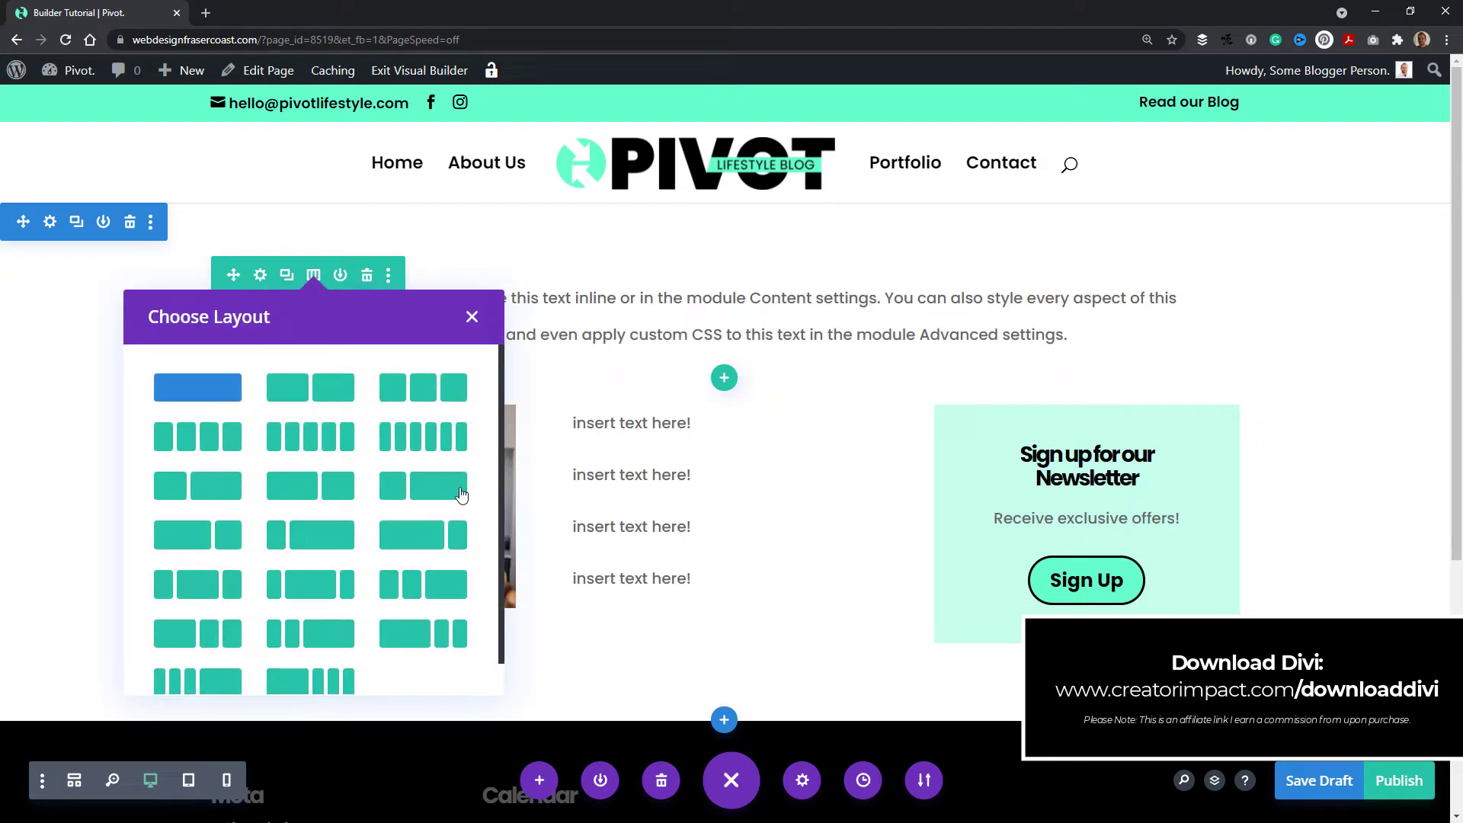
left_click(91, 452)
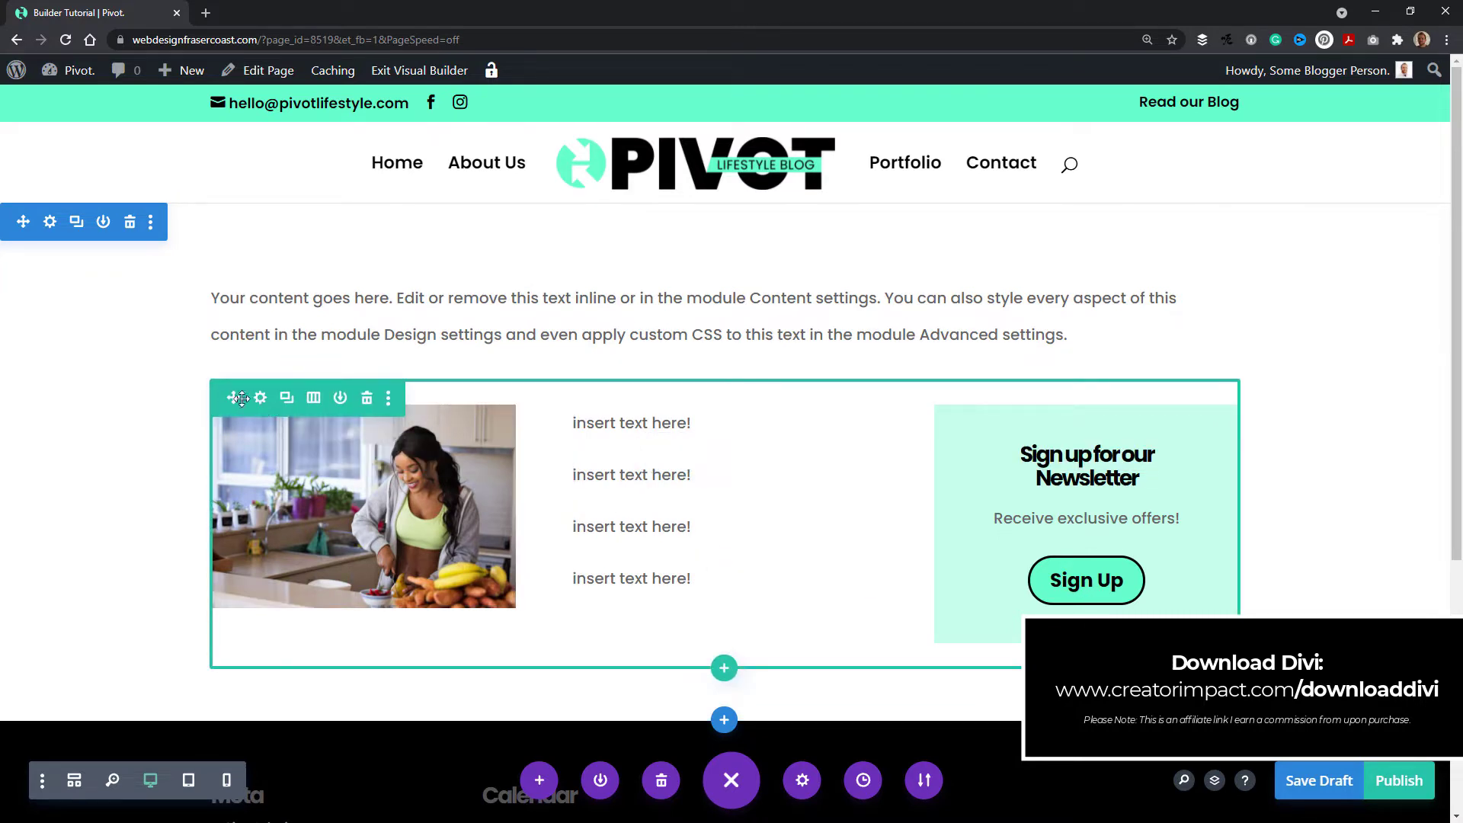
Reorder the three-column row so the newsletter sign-up column sits second, and move the settings window clear of the columns
left_click(260, 398)
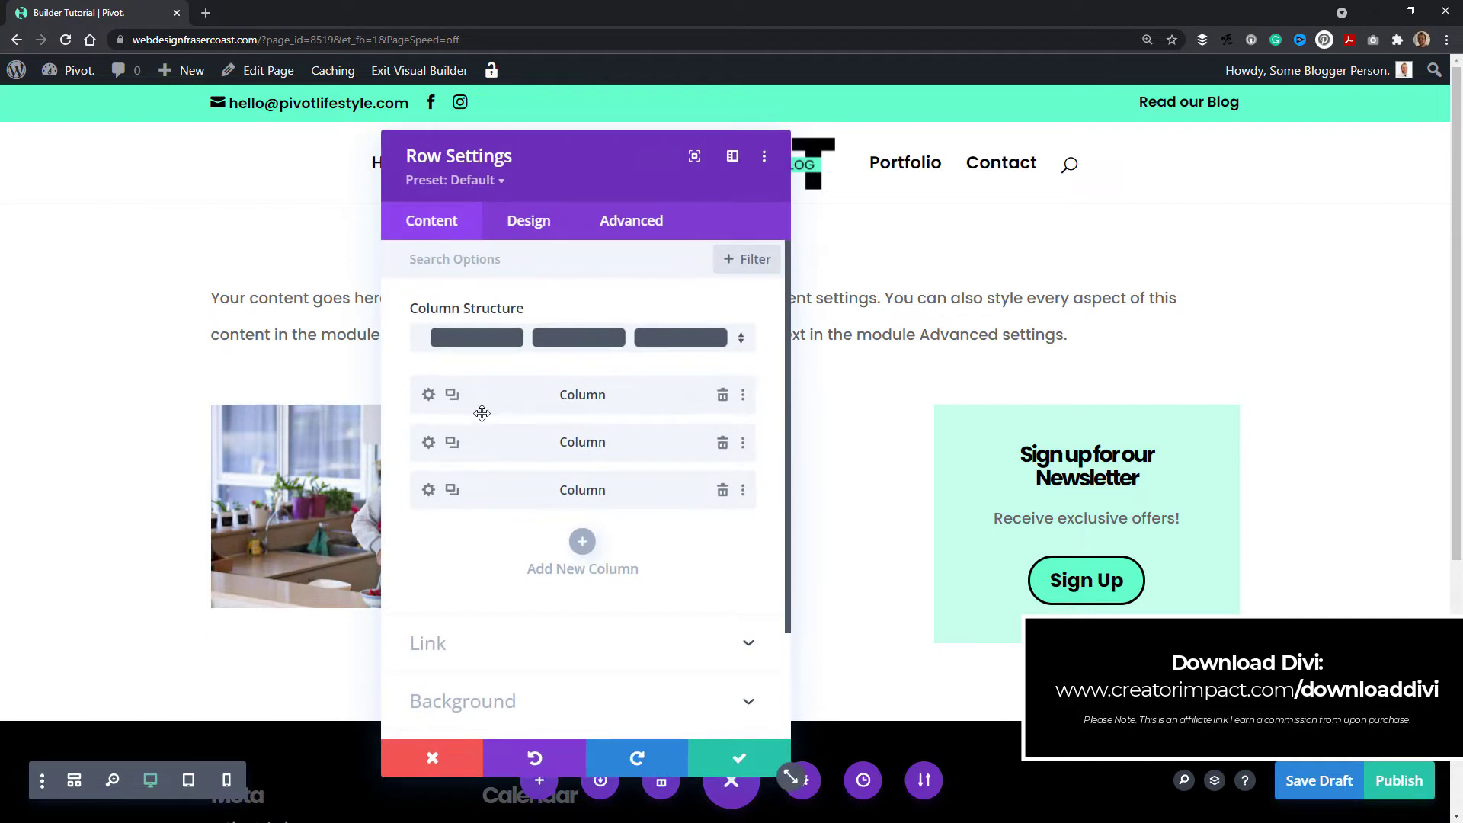
left_click_drag(595, 488, 595, 444)
left_click_drag(615, 169, 1228, 127)
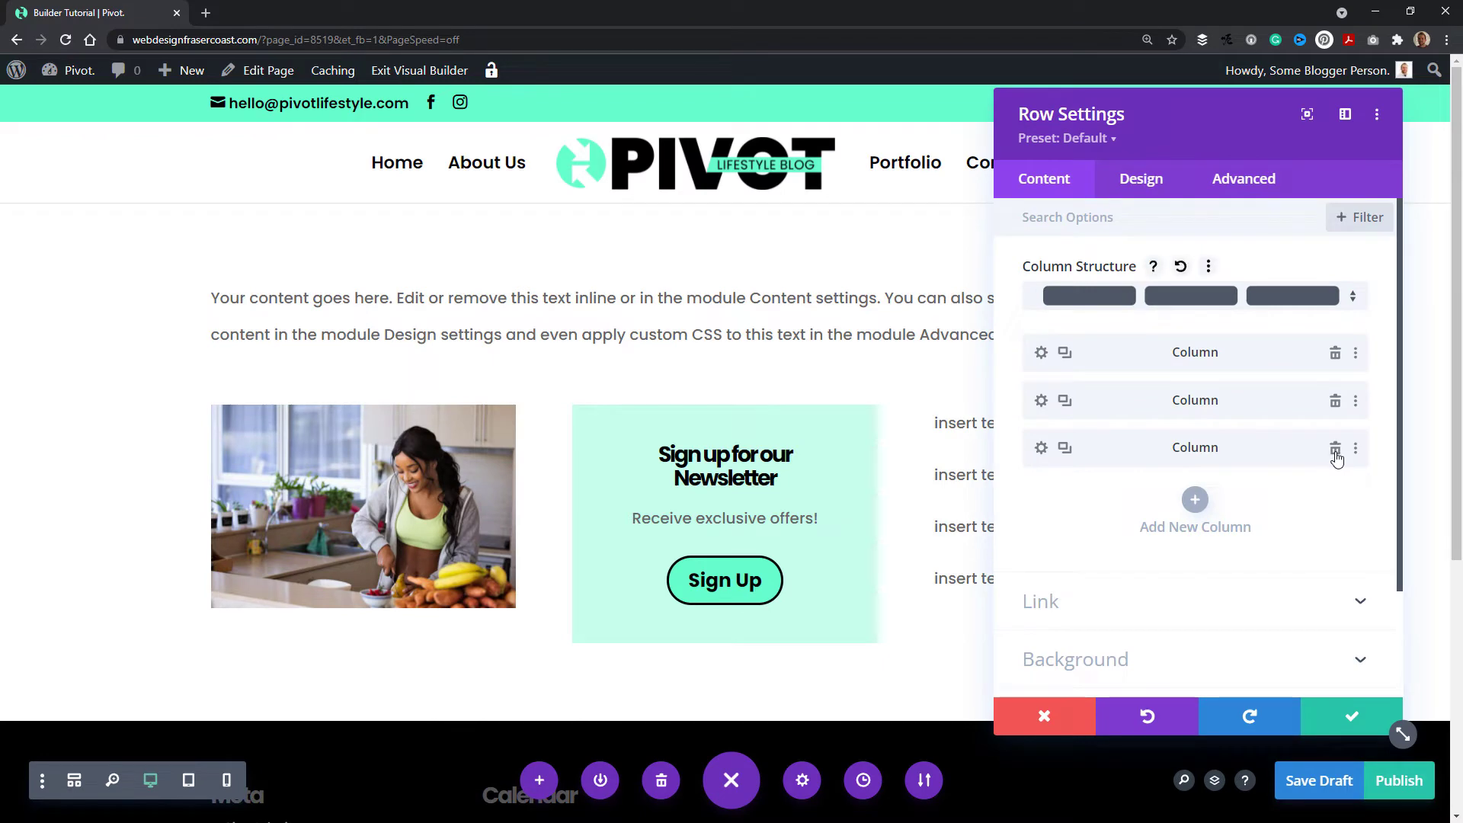
Add a fourth column to the row, delete it again, and save the row settings
left_click(1191, 501)
left_click_drag(1105, 144, 928, 167)
left_click(865, 185)
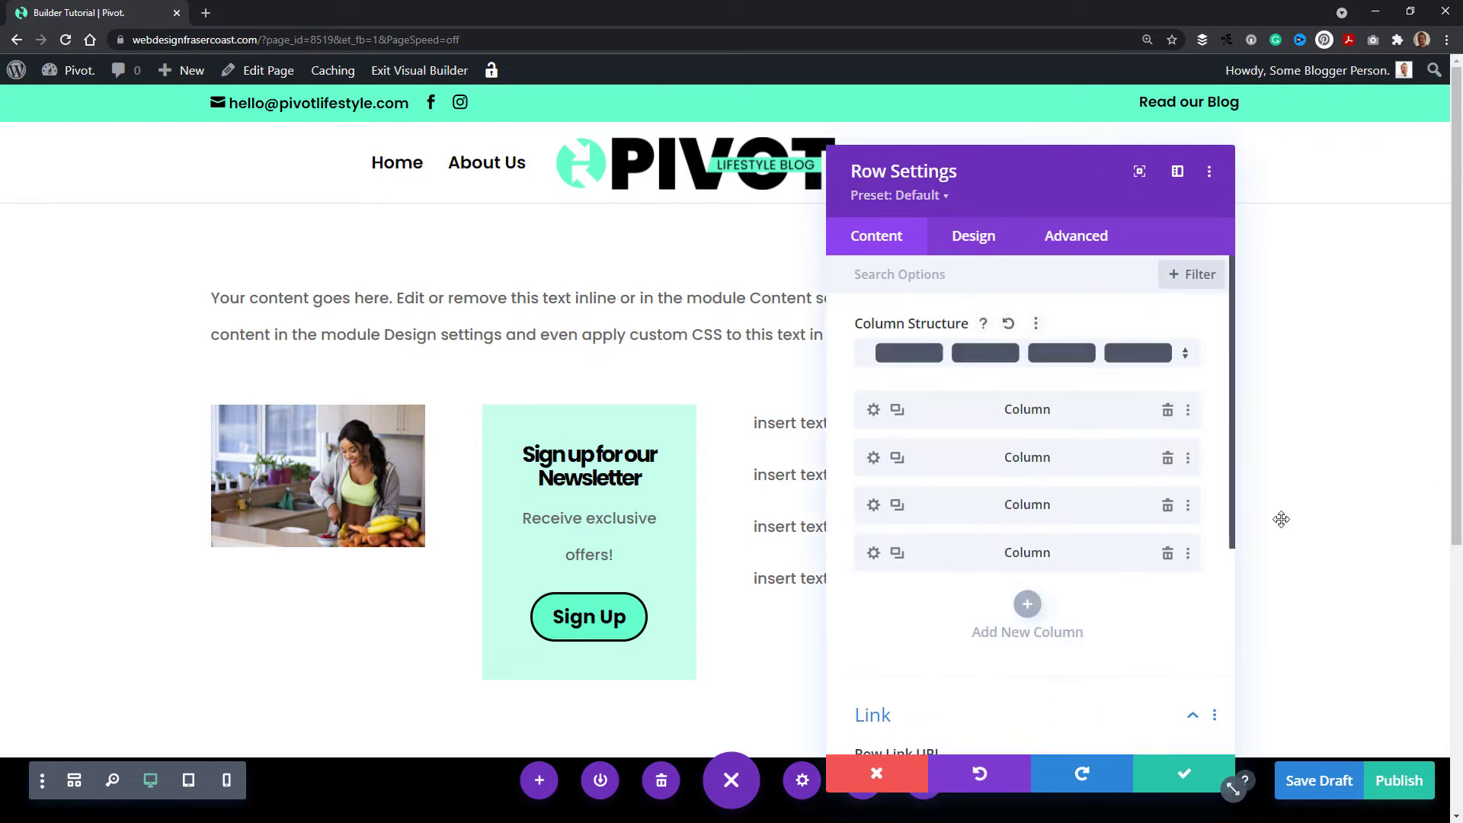
left_click(1168, 554)
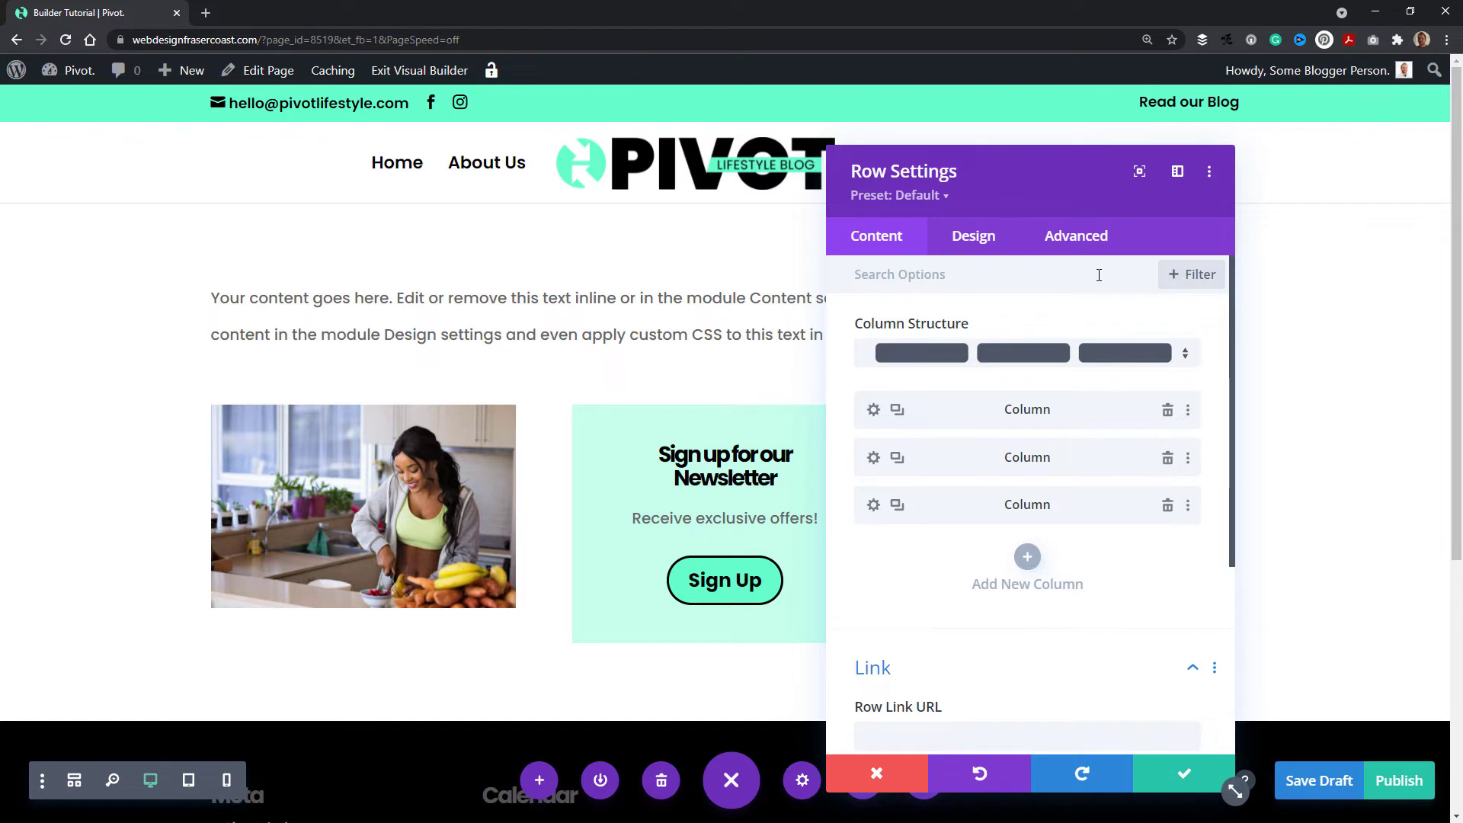
left_click(1187, 774)
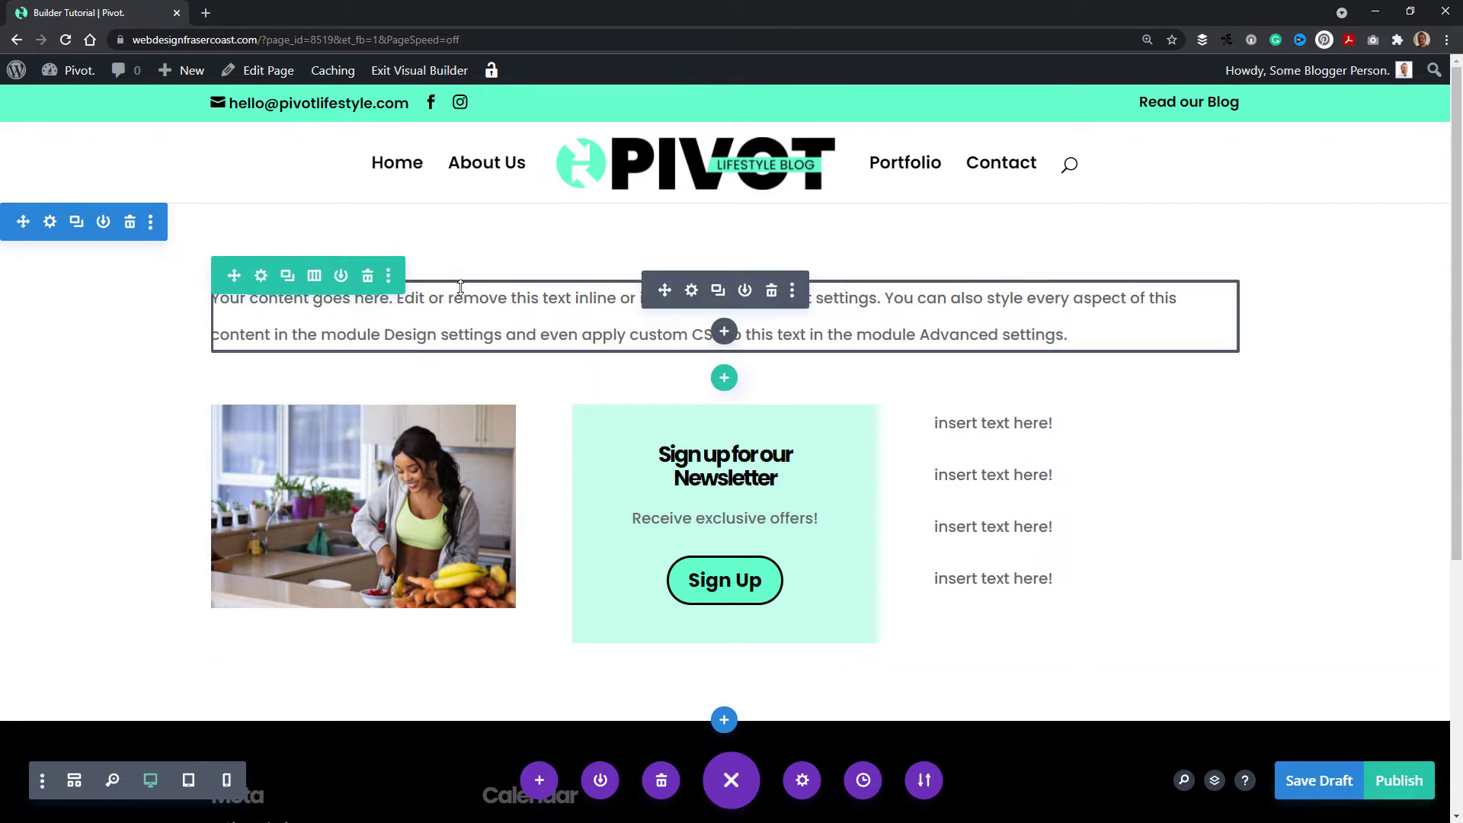
Review the content settings of the text module in the upper row and close them
left_click(696, 294)
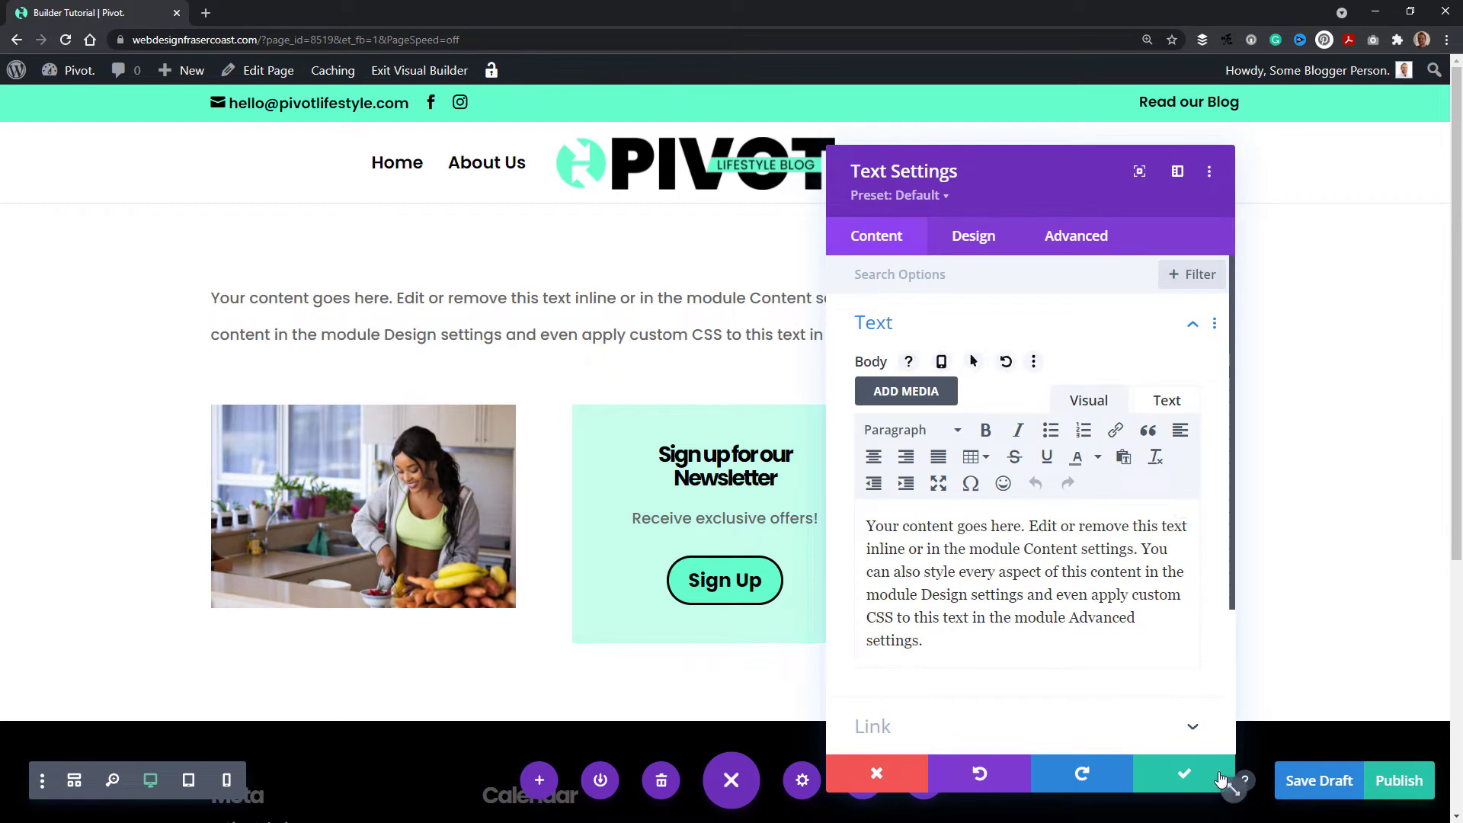
left_click(1219, 776)
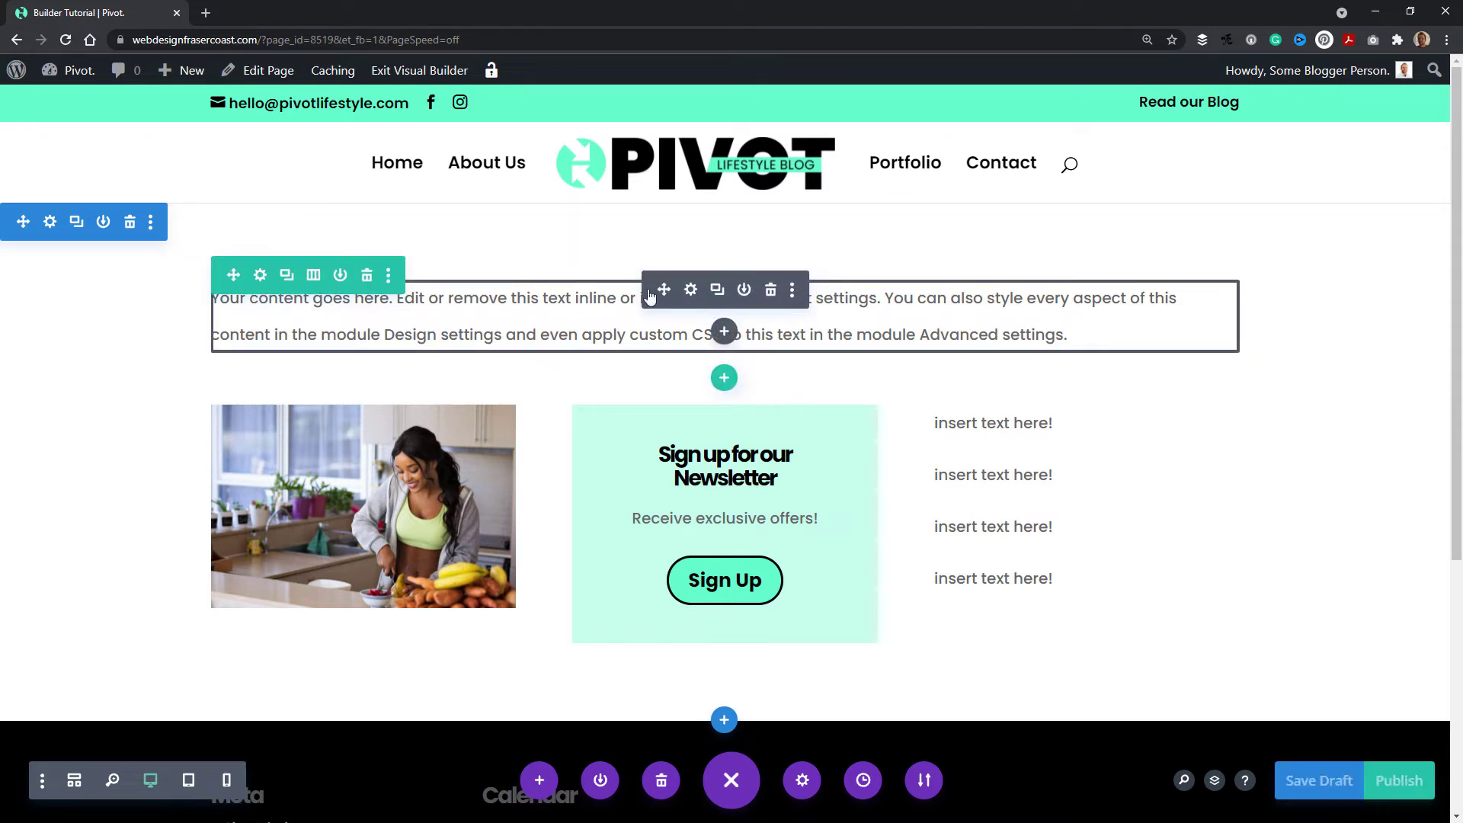
left_click(692, 290)
scroll(959, 524, "down", 2)
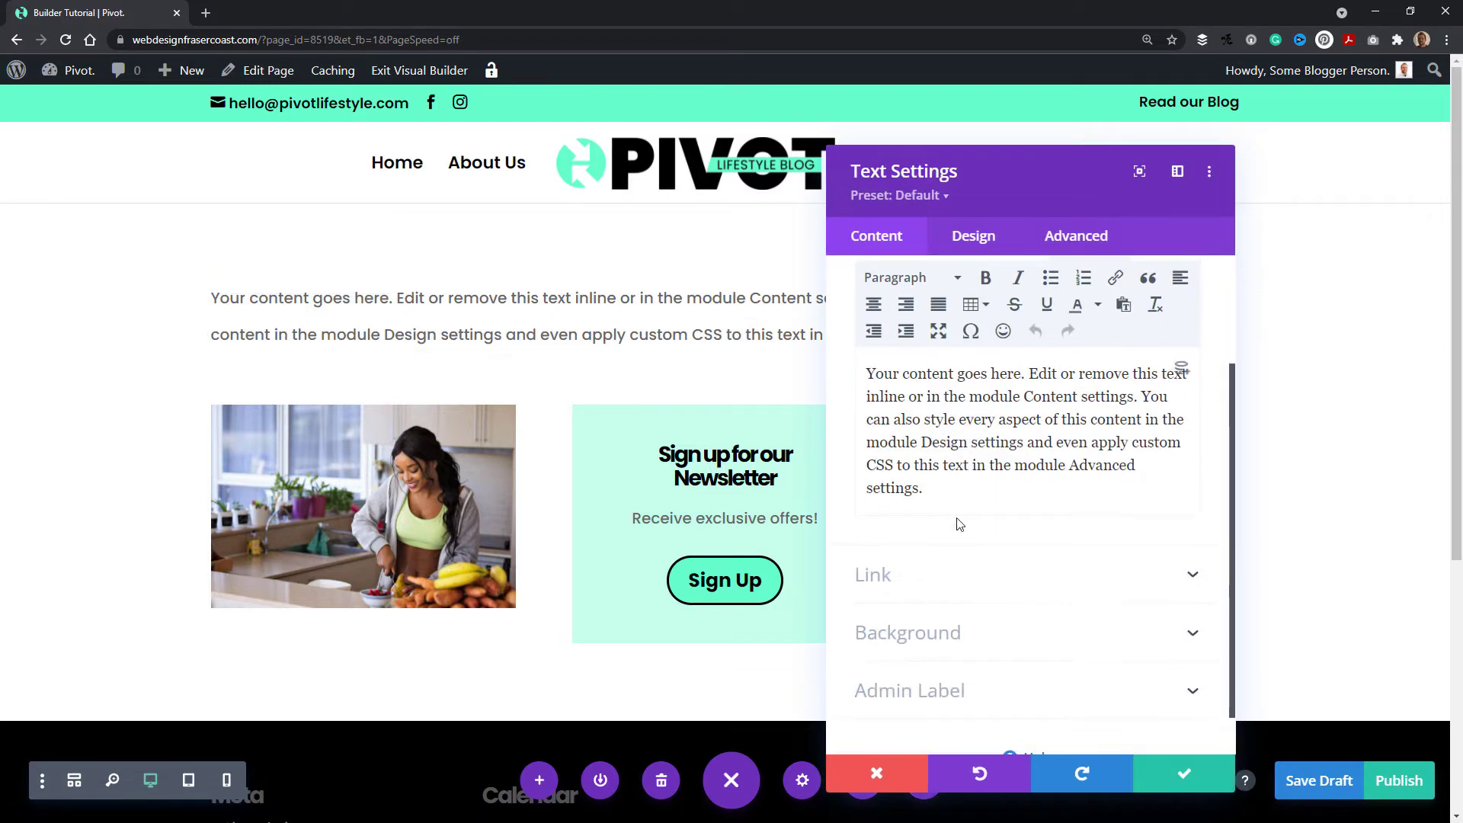
scroll(959, 525, "up", 3)
key("Escape")
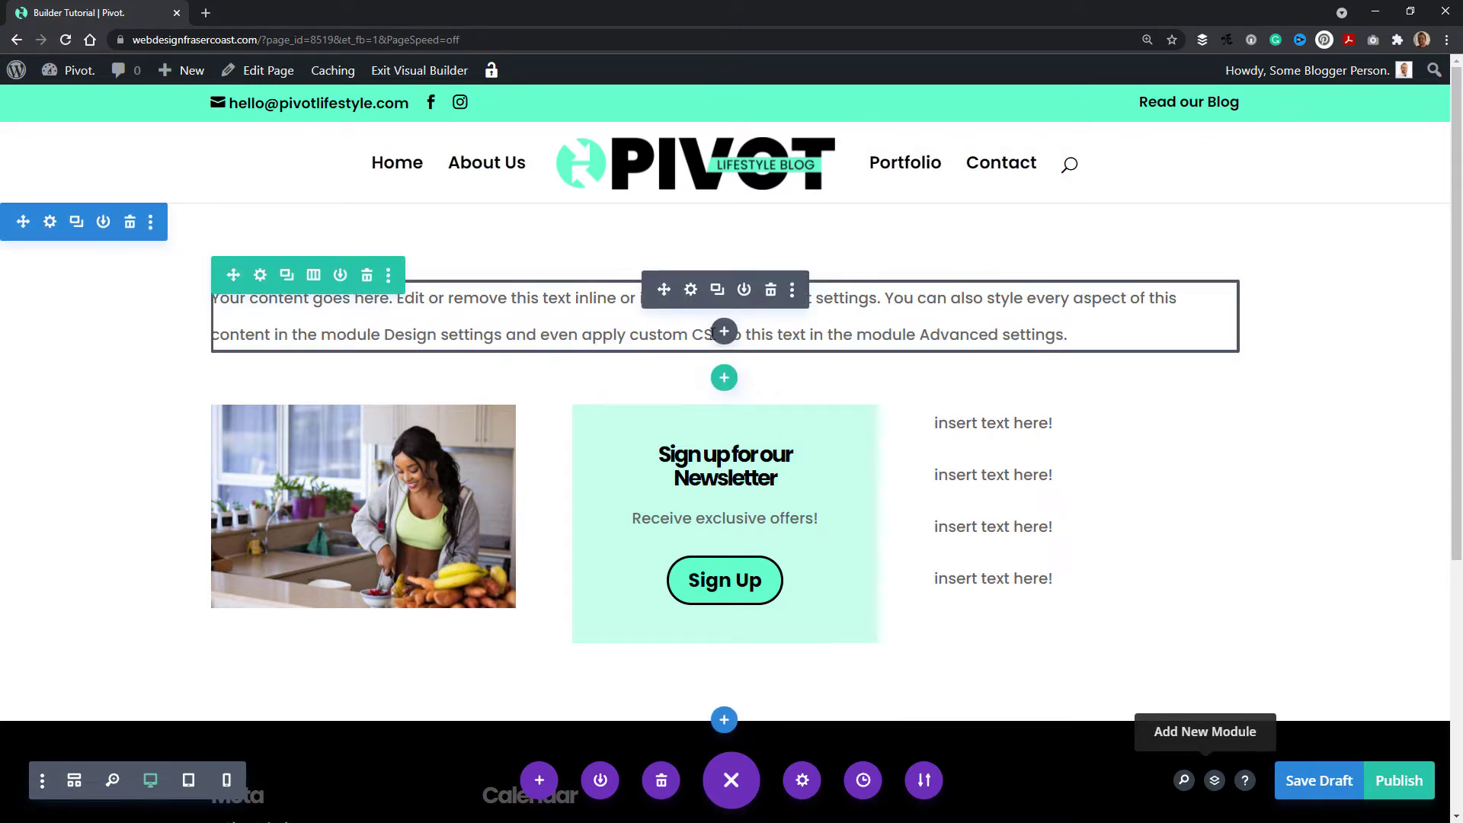
Replace the upper text module's body with "This is global text!" followed by a long run of "blah", and save the module
left_click(692, 290)
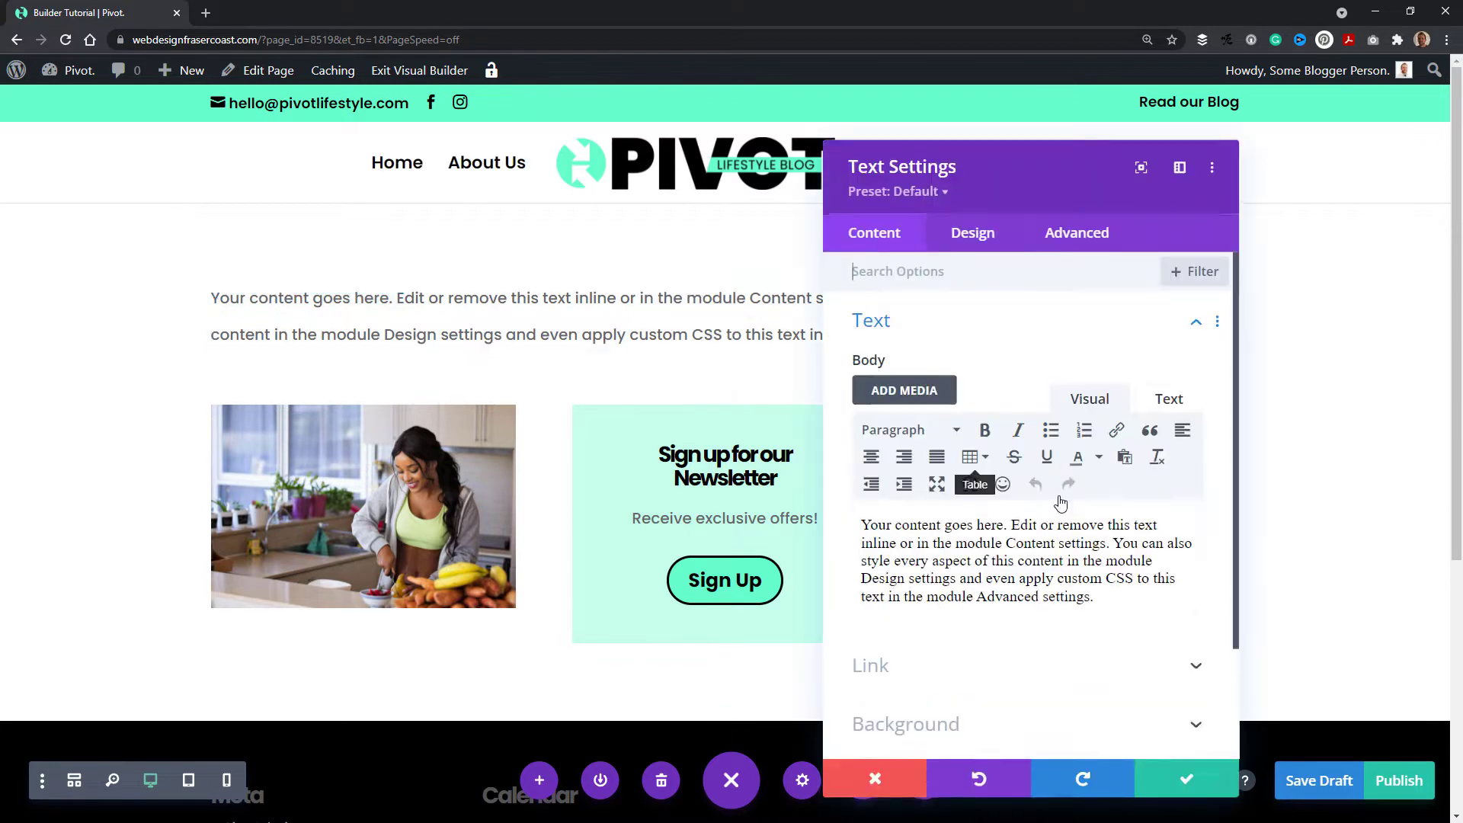
triple_click(1038, 502)
type("This ")
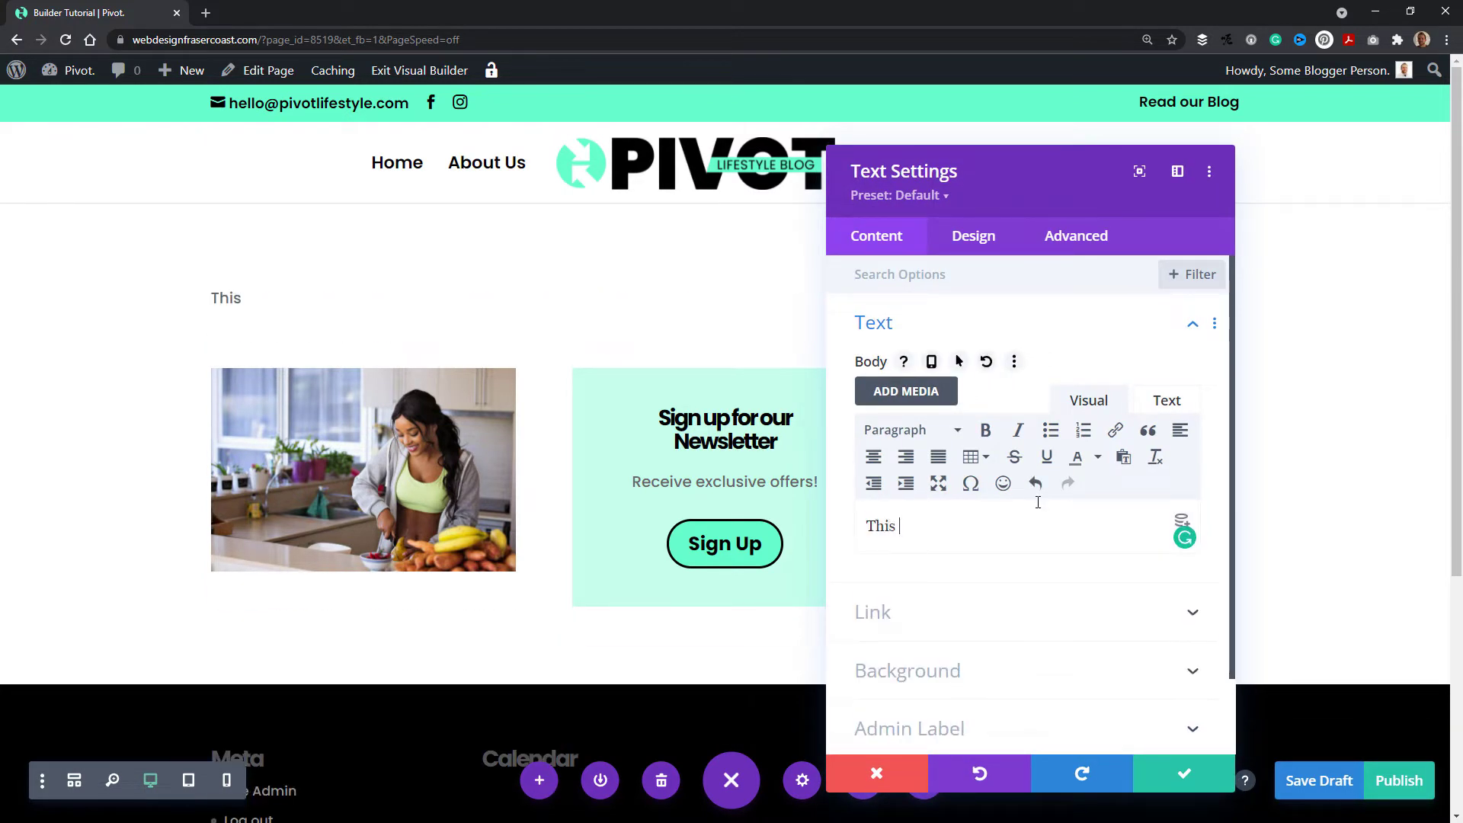
type("is global tex")
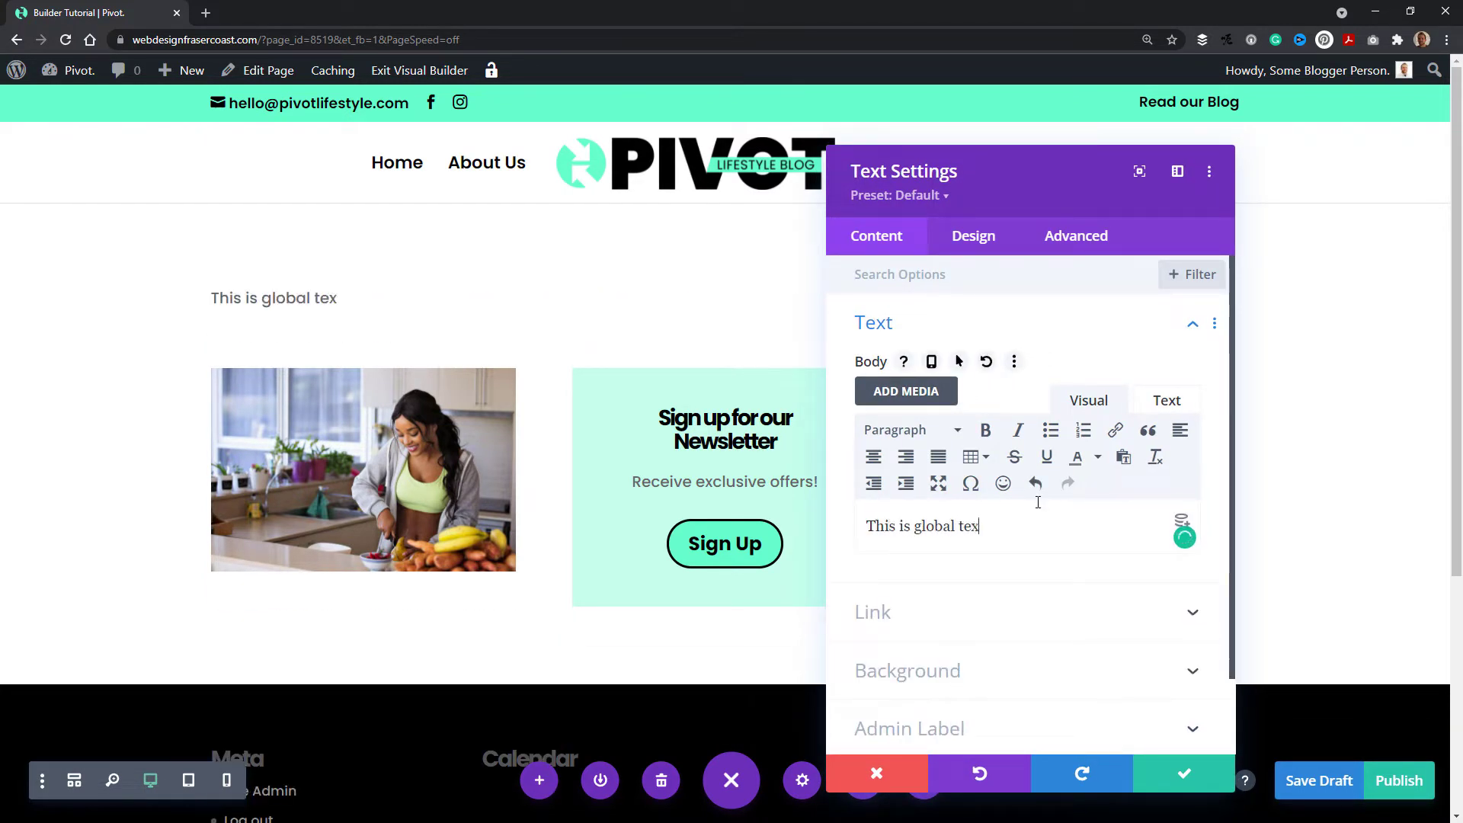
type("t! blah ")
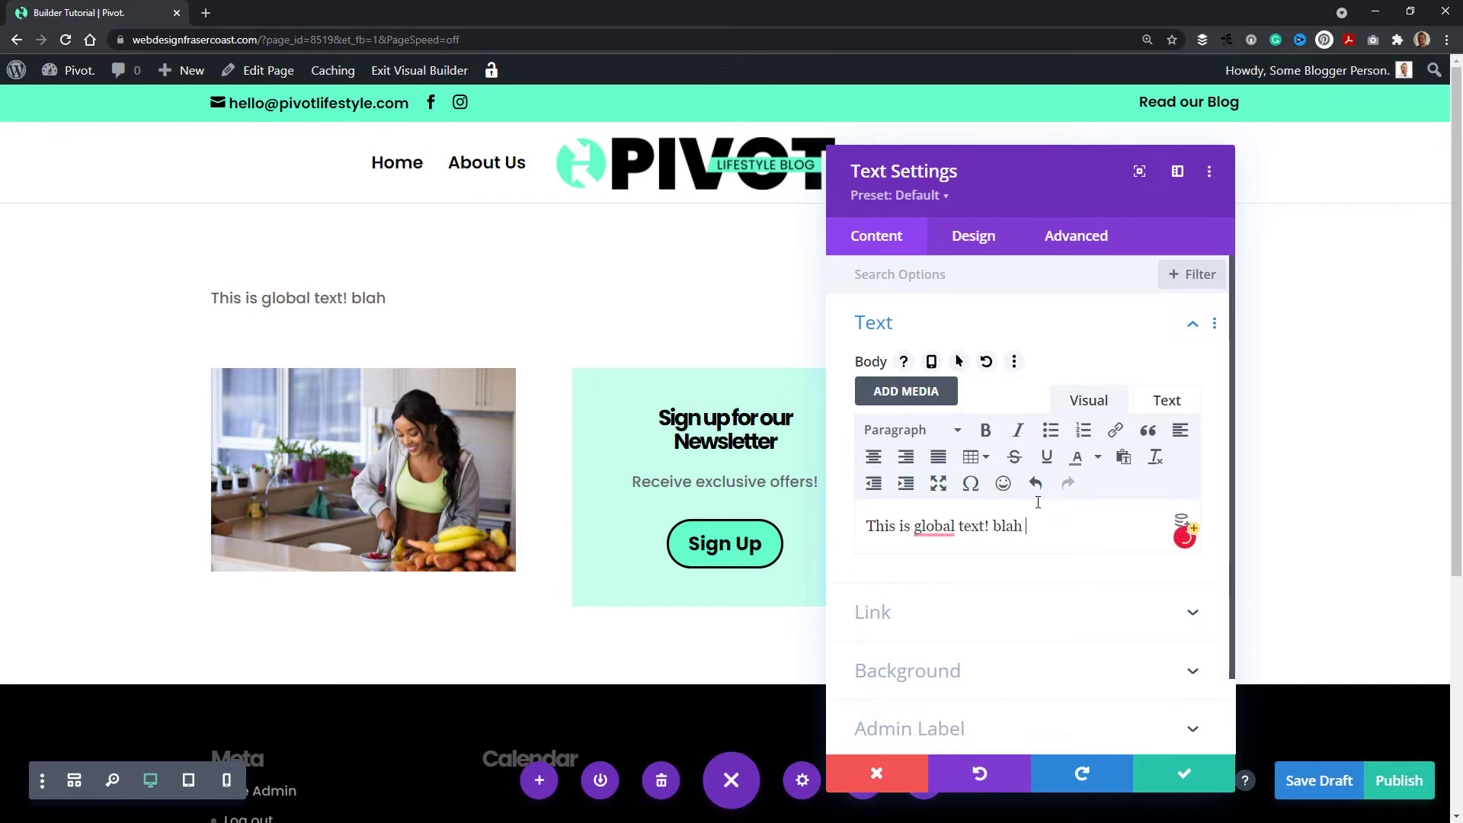
type("blah blah blah blah blah blah blah blah blah blah blah blah blah blah blah blah blah blah blah blah blah blah blah blah blah blah blah blah blah blah blah blah blah blah blah blah blah blah blah blah blah blah blah blah blah blah blah")
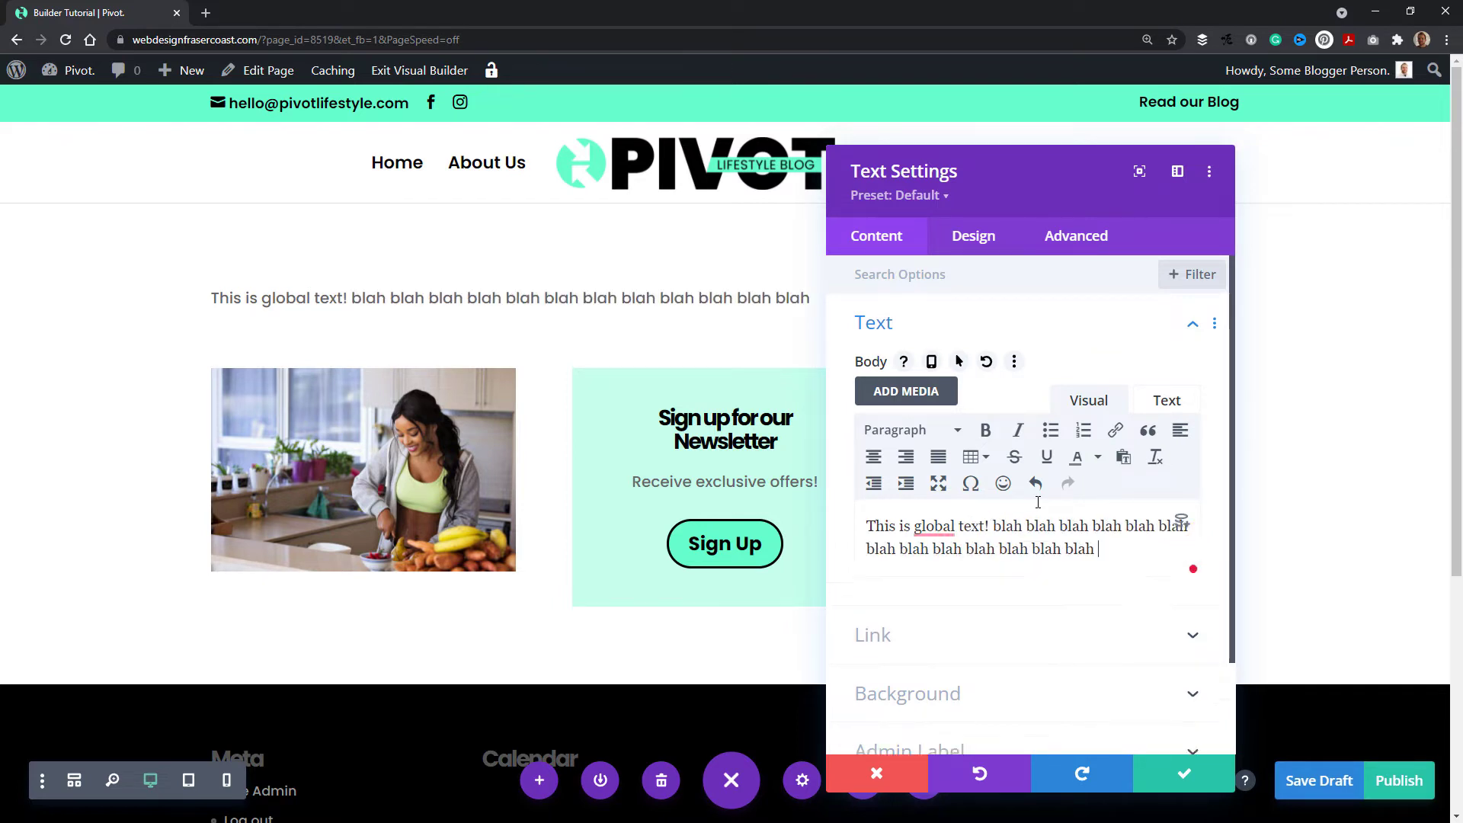
left_click(1193, 779)
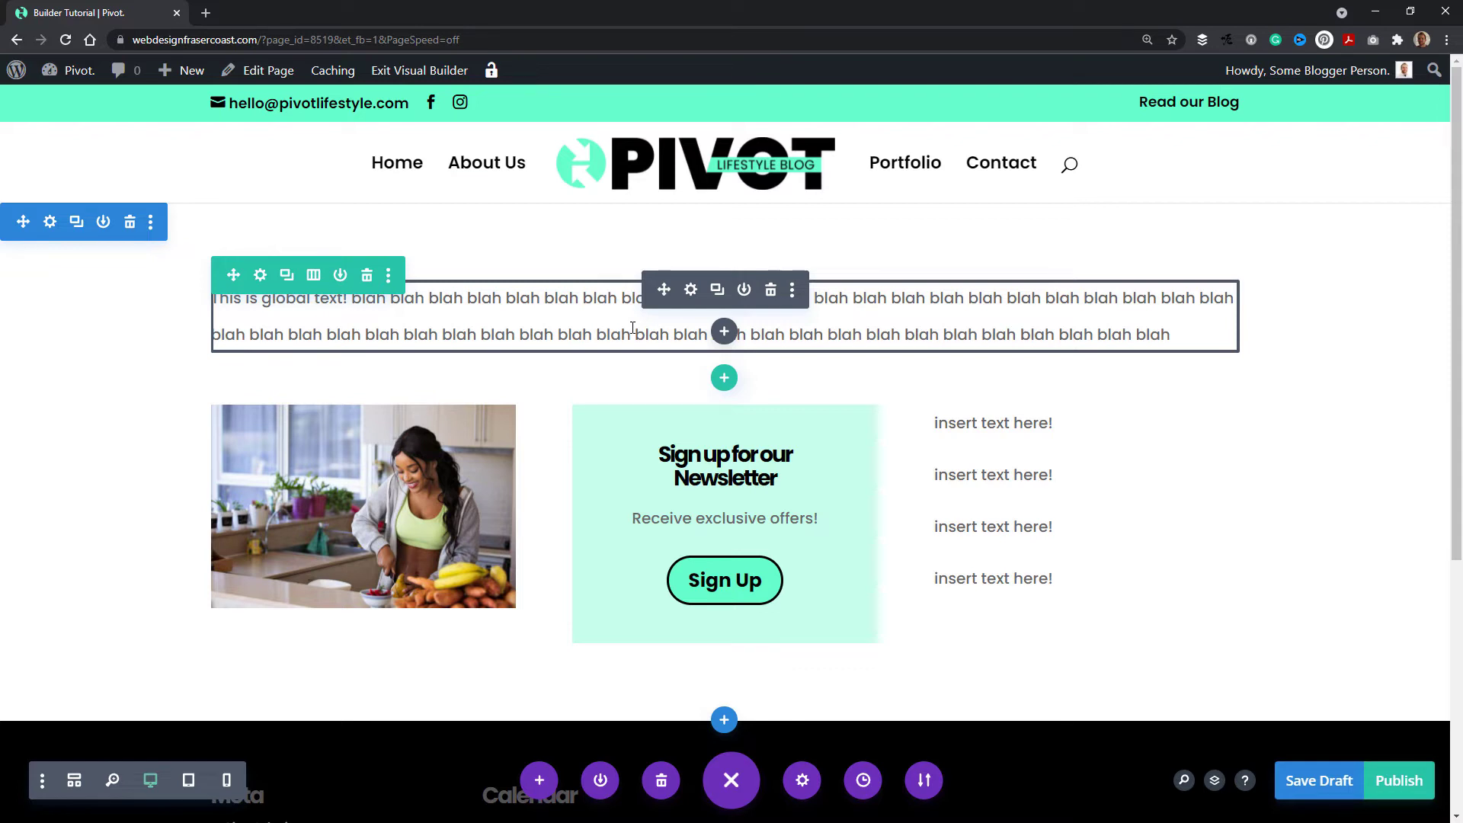
Save the upper text module to the Divi Library as a global item with a layout name starting "Global Text Module"
left_click(748, 294)
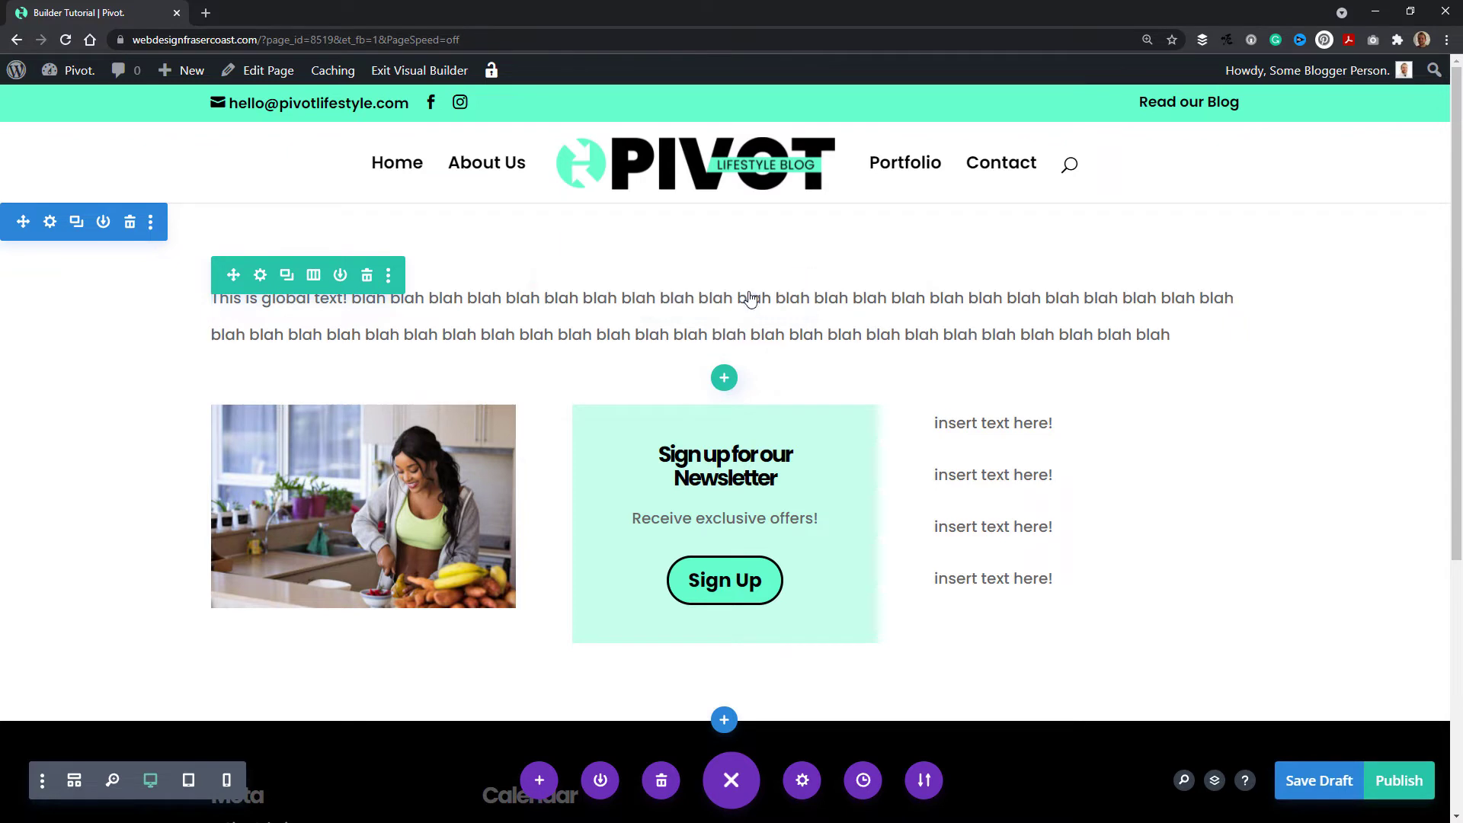
left_click(581, 551)
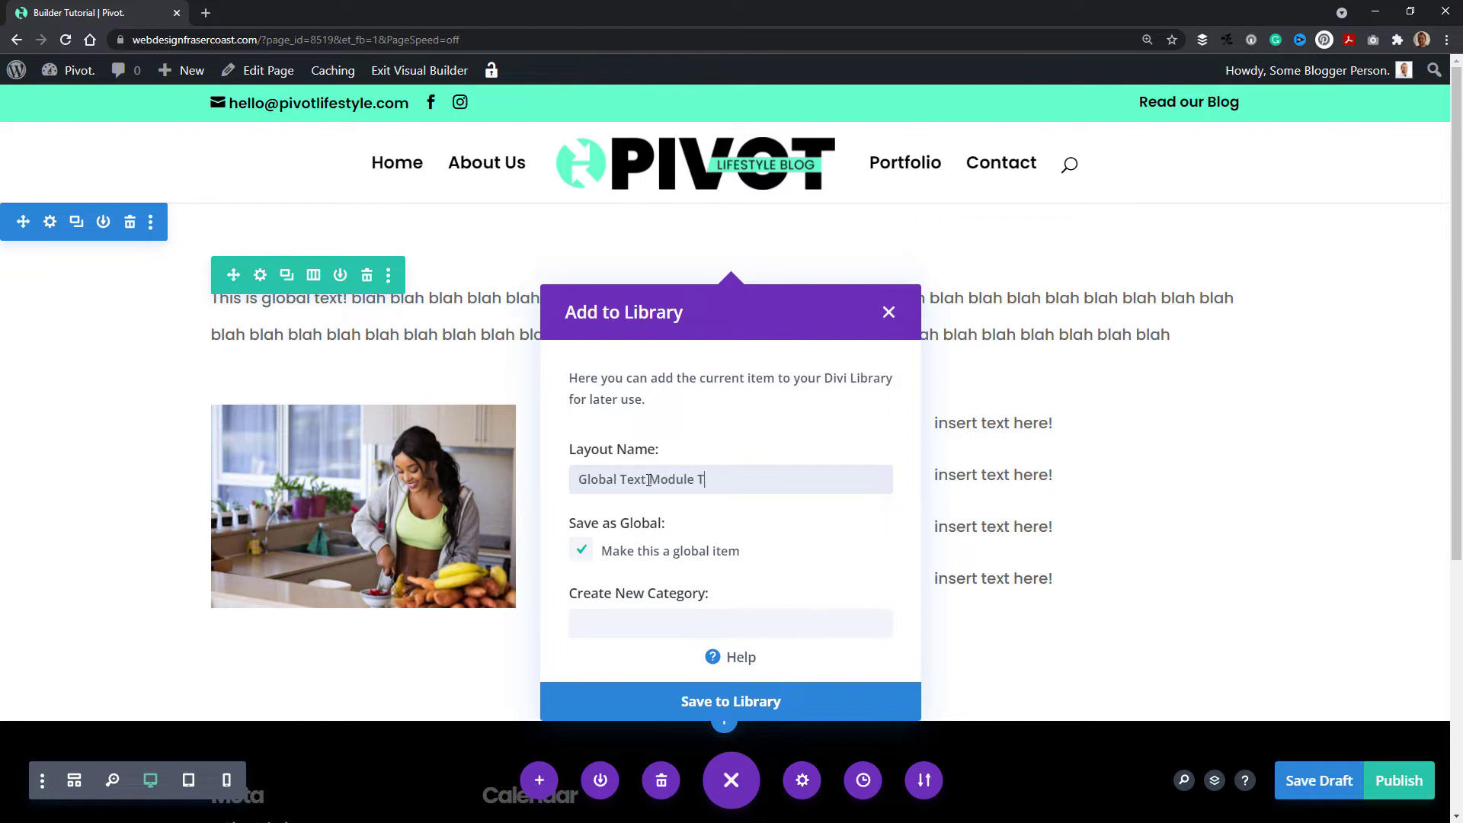
left_click(775, 700)
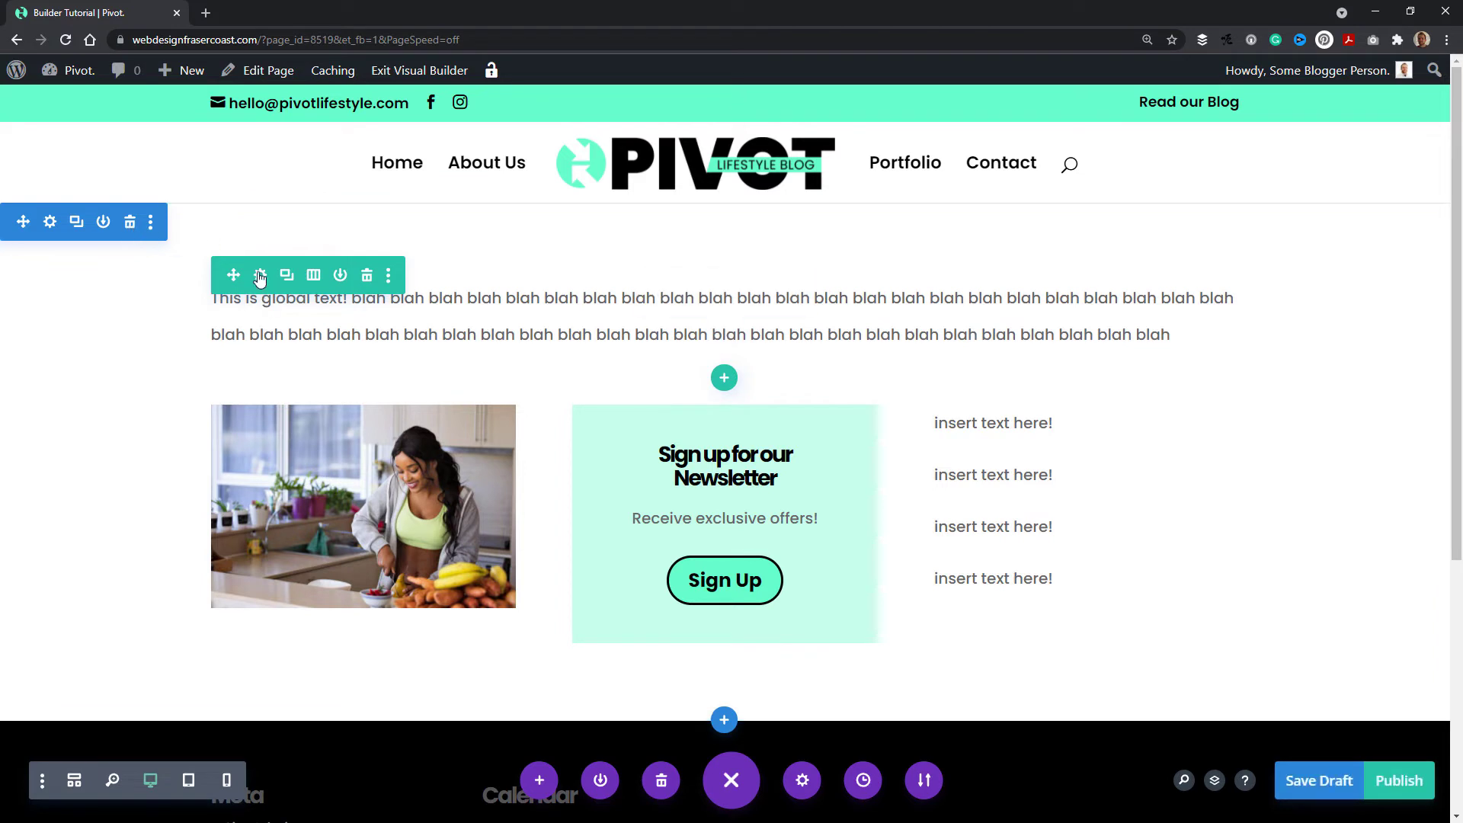
Insert a fullwidth section below the existing section and add a Fullwidth Header module to it
mouse_move(689, 298)
left_click(724, 719)
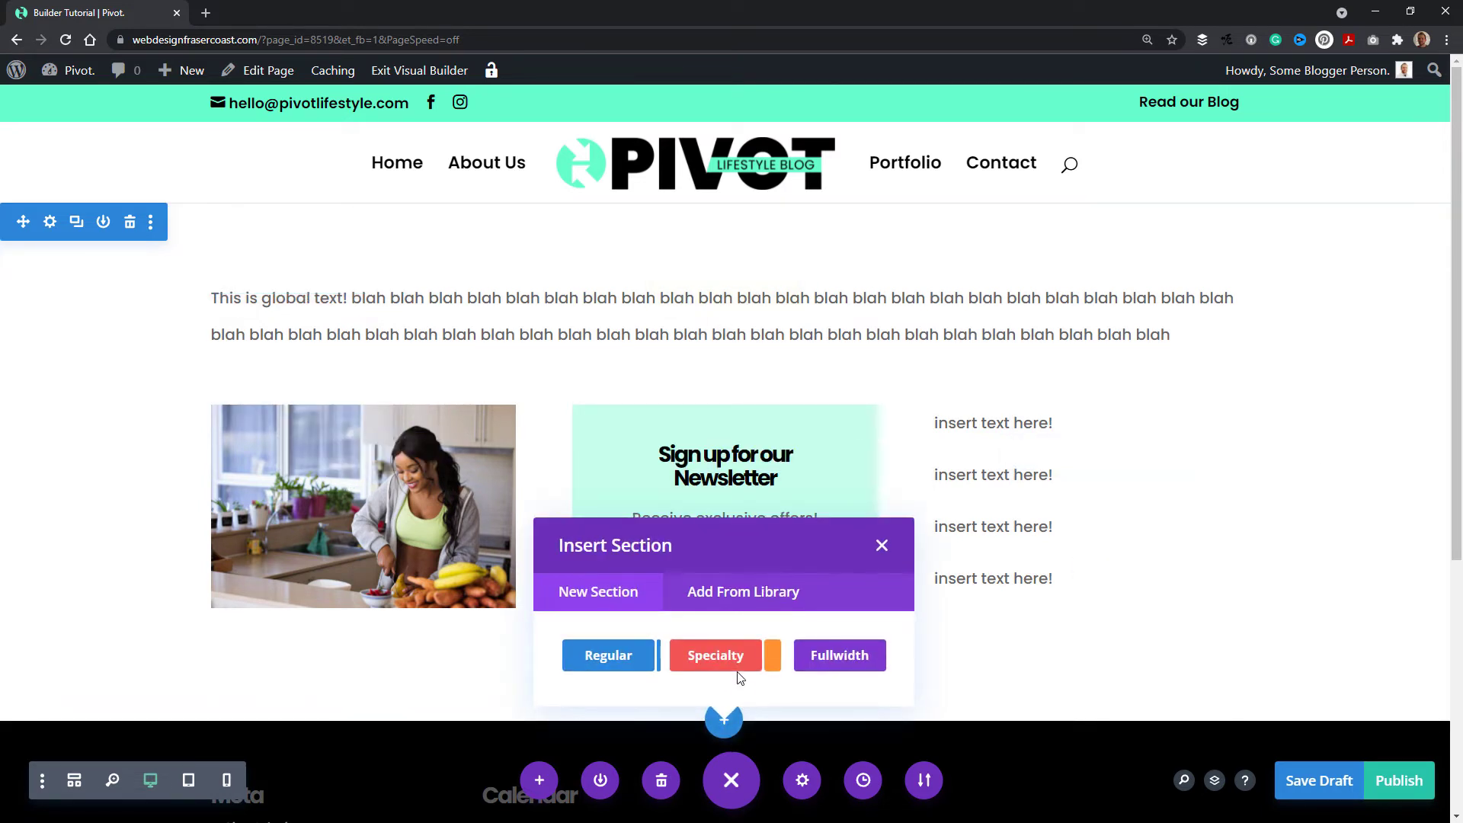
left_click(860, 660)
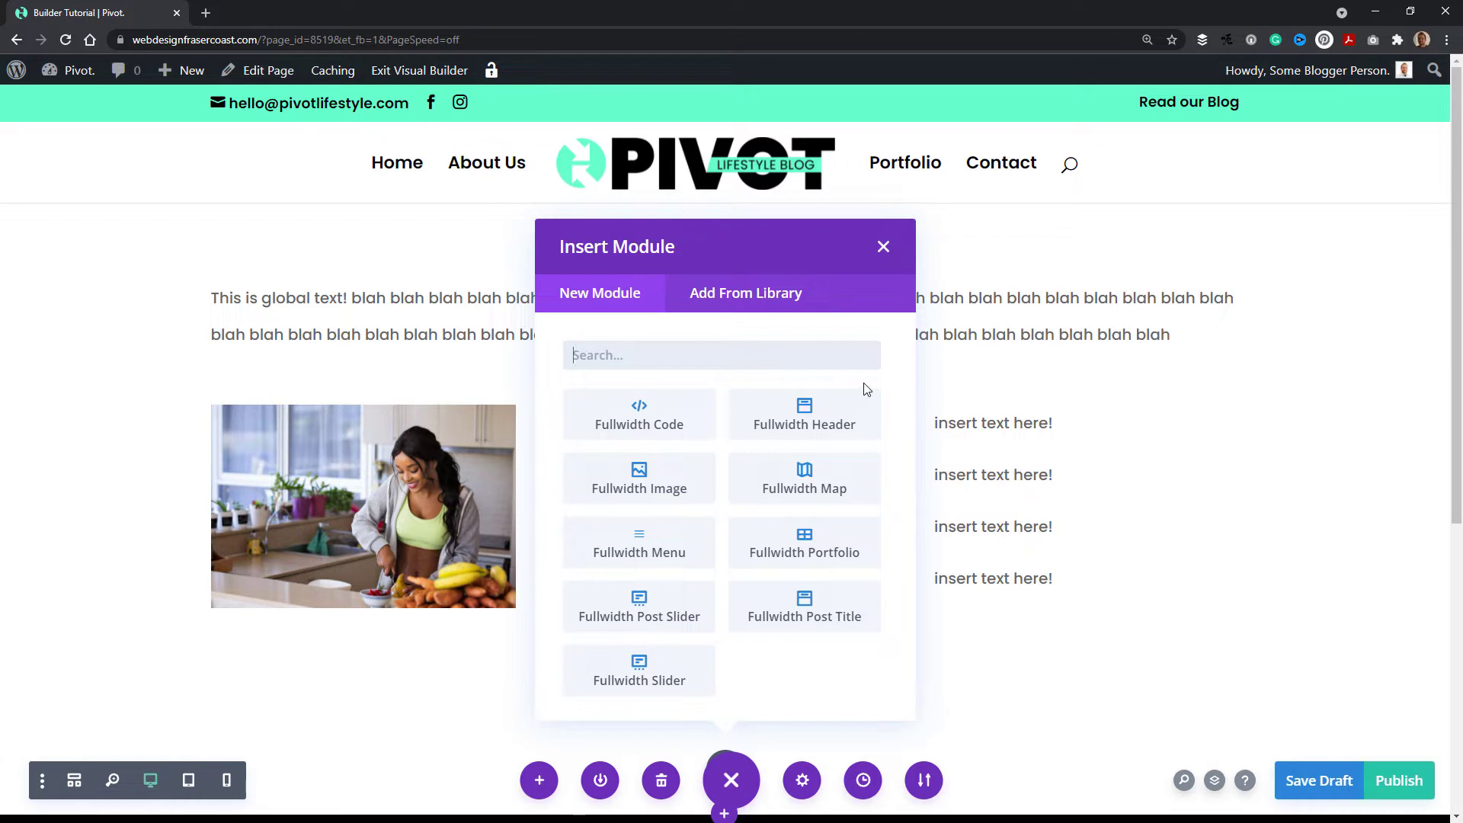
left_click(827, 432)
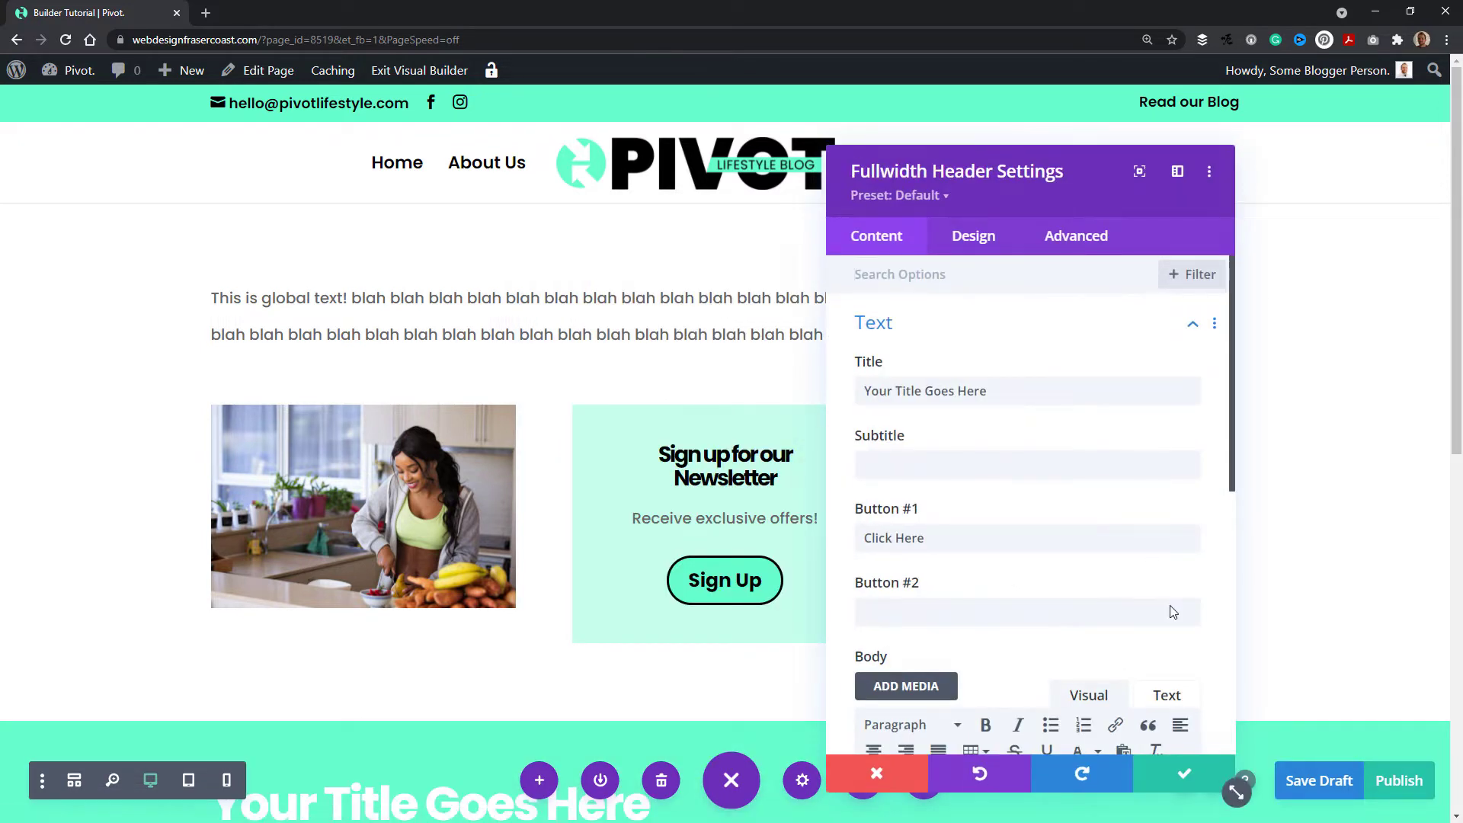
Set the Fullwidth Header's title to "This is our Page" and bring the header into view
triple_click(959, 385)
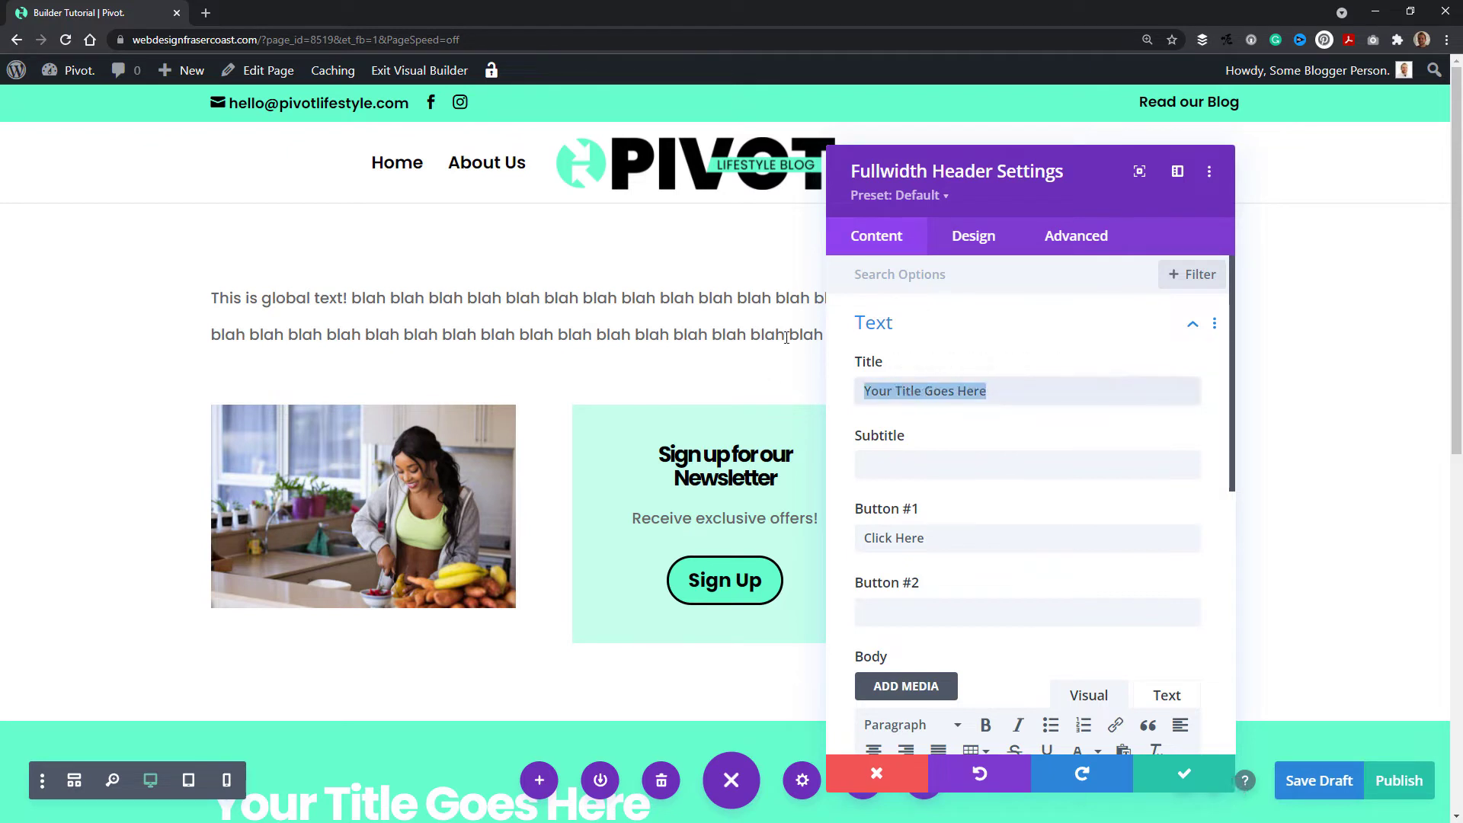
type("This is our Page")
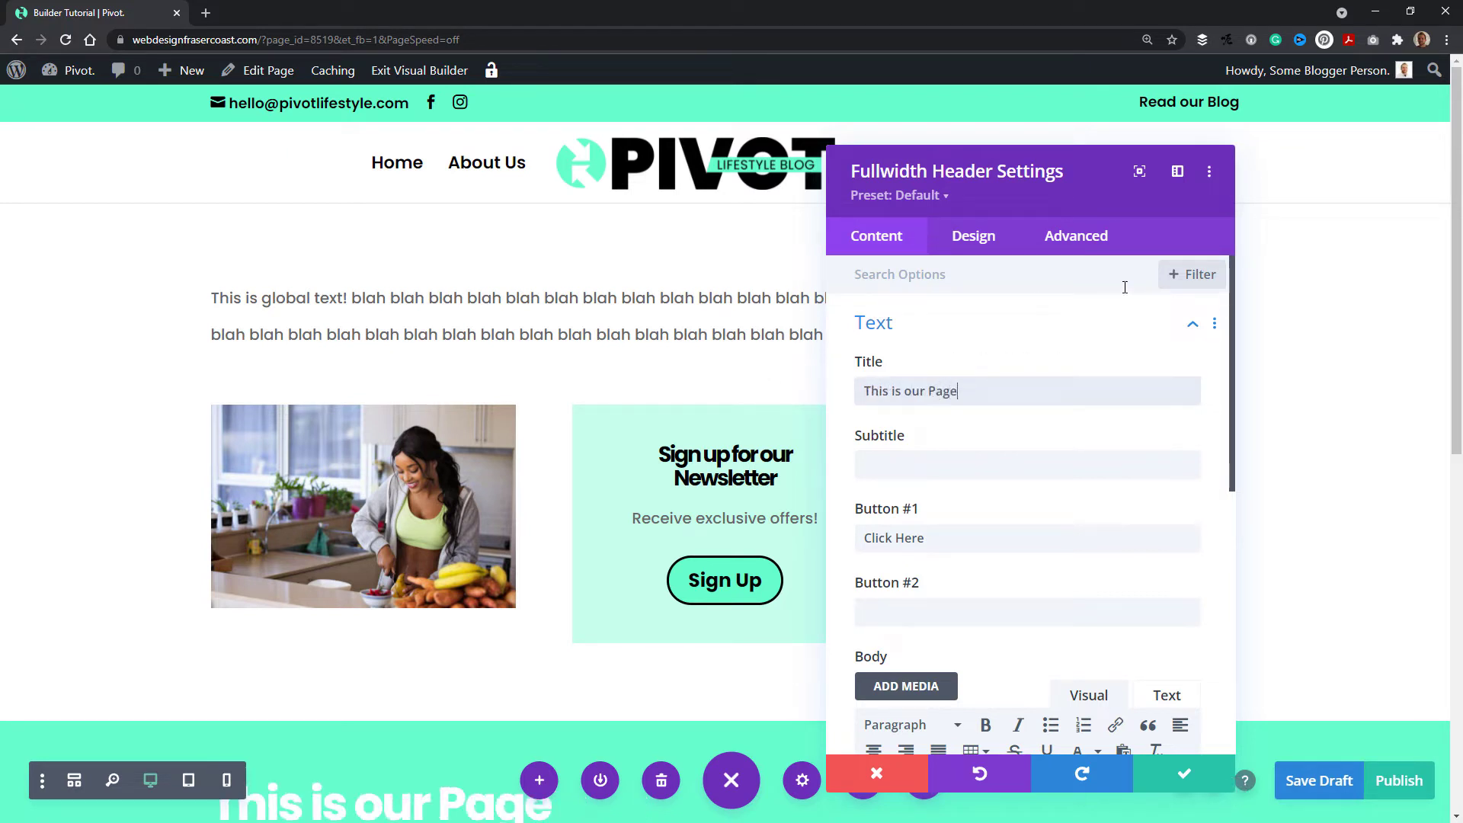
scroll(1428, 190, "down", 5)
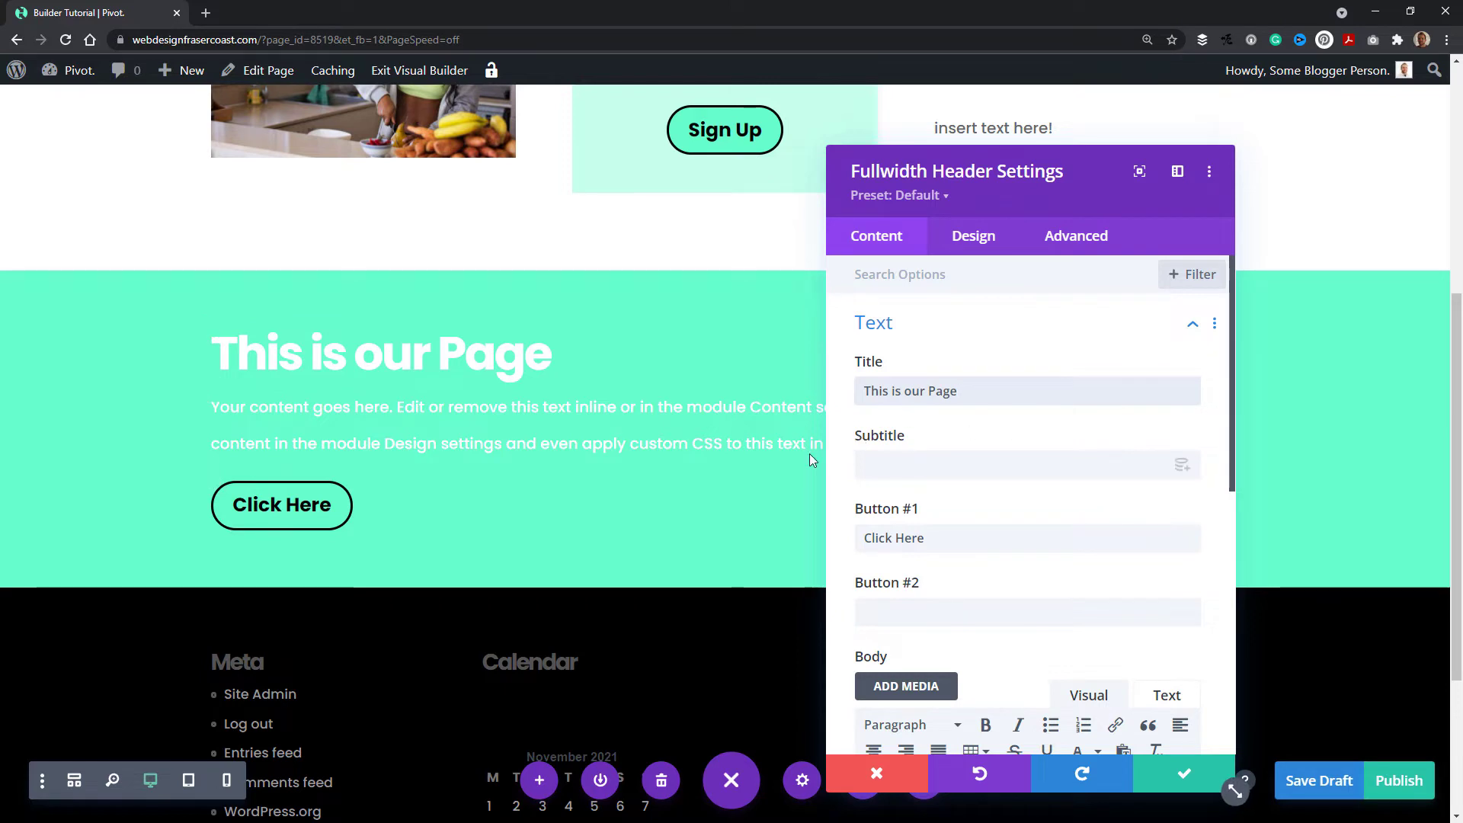
Label the Fullwidth Header's first button "Sign up here" and its second button "Learn more"
scroll(972, 457, "down", 3)
scroll(972, 457, "up", 2)
left_click_drag(938, 462, 774, 457)
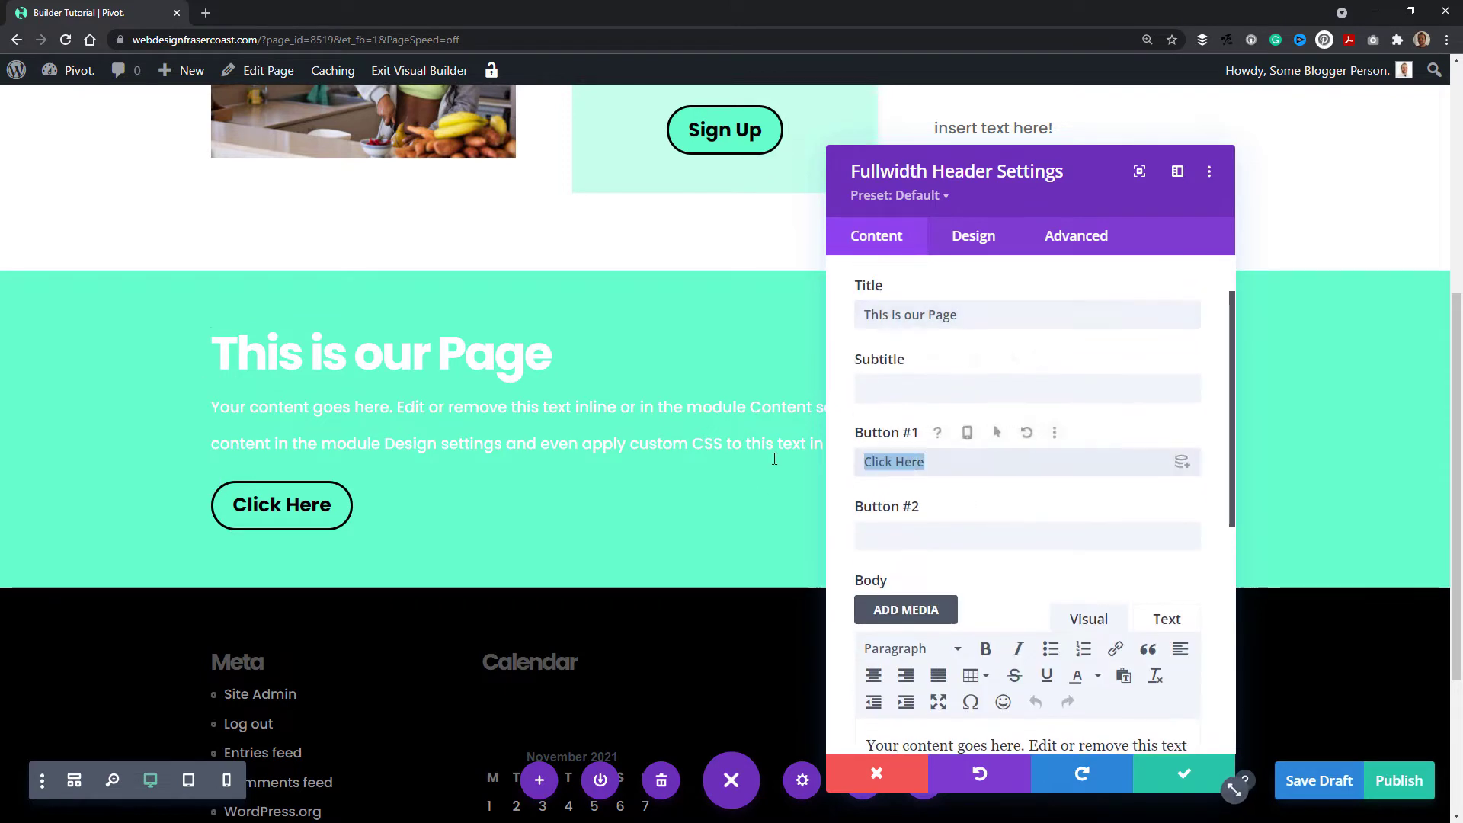
type("Sign uphere")
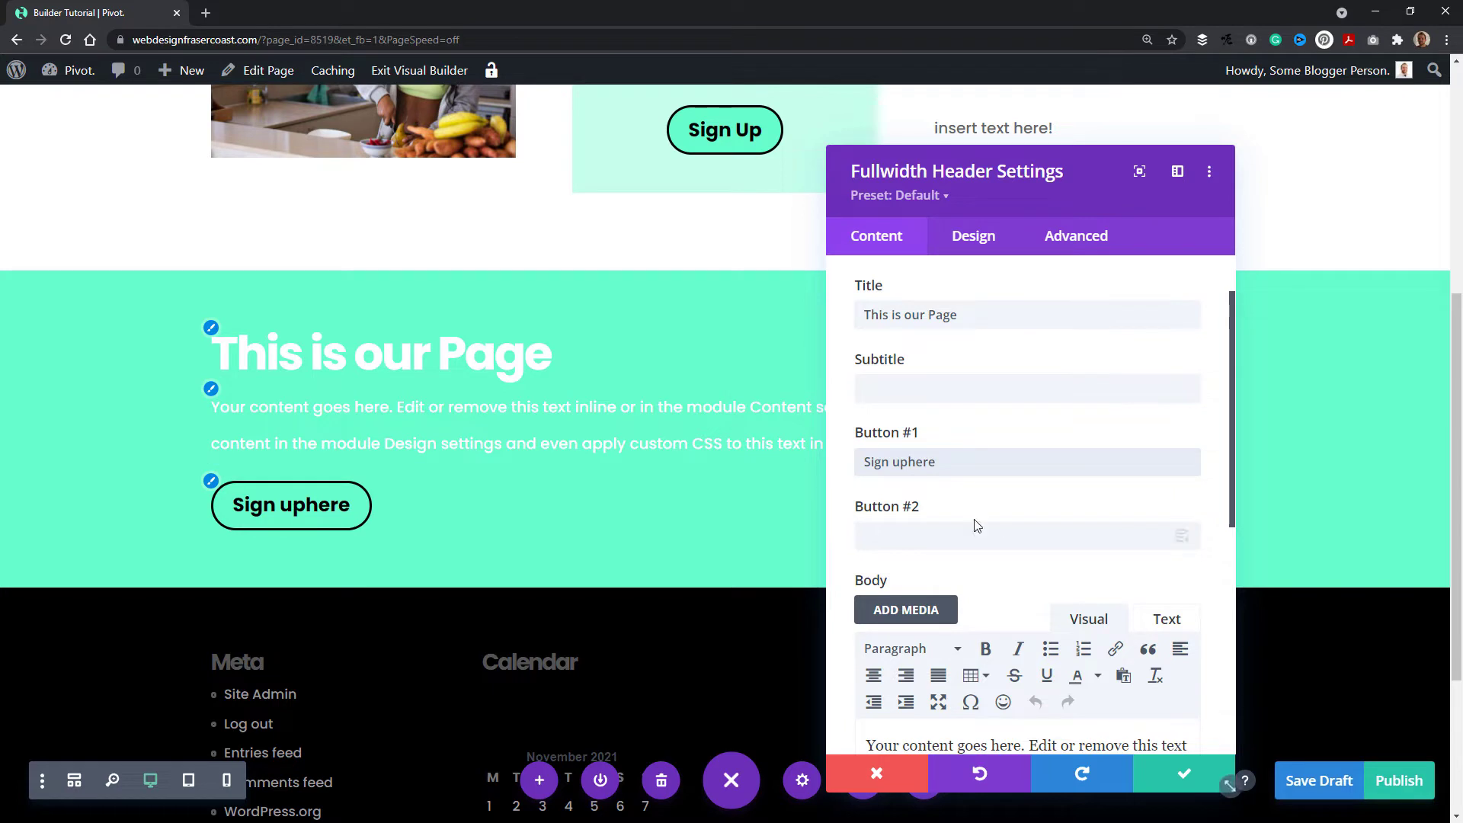
left_click(913, 463)
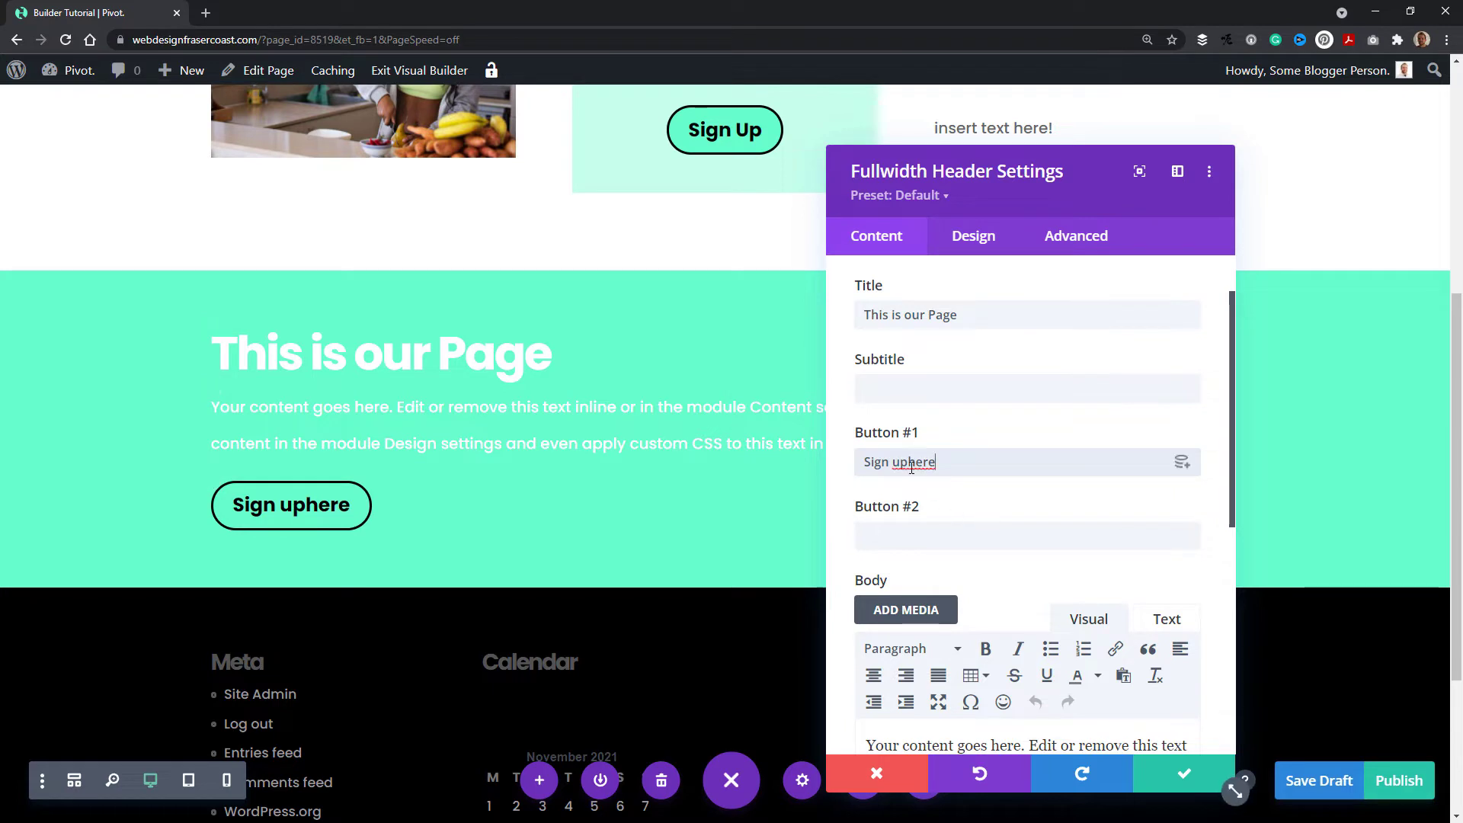
left_click(901, 539)
type("Leanr more")
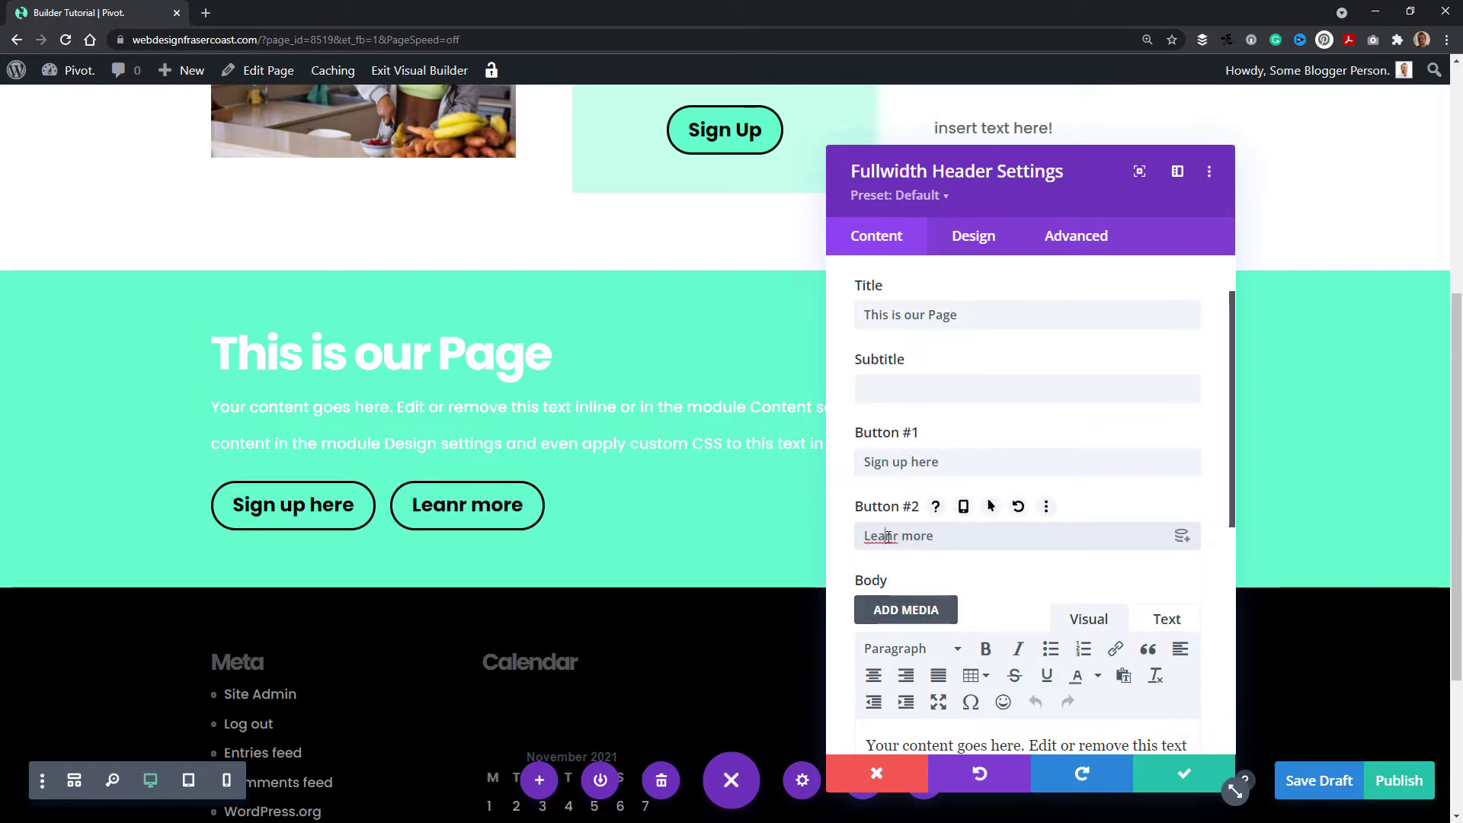
double_click(888, 536)
type("Learn")
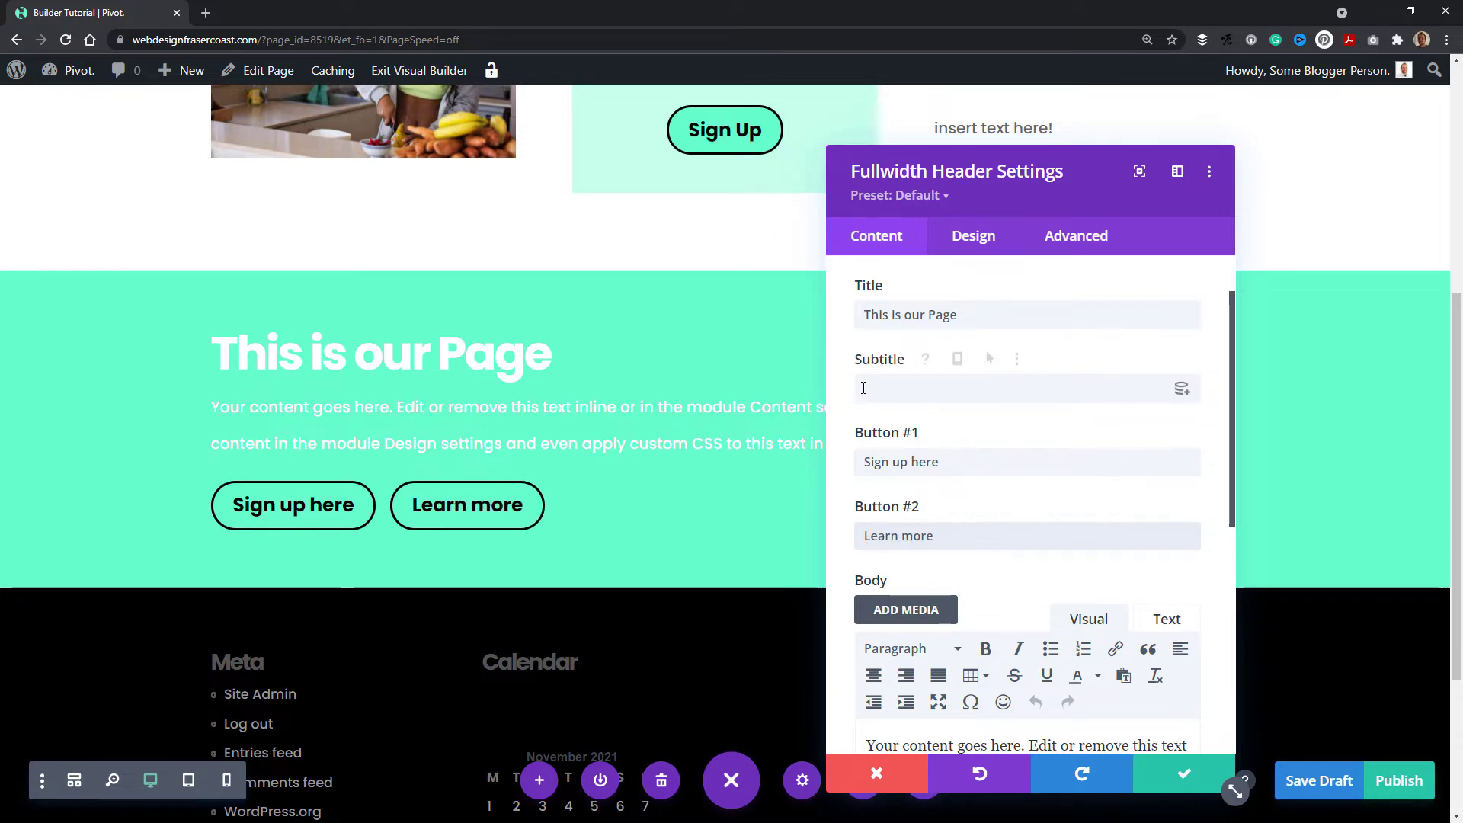
Set the Fullwidth Header's subtitle to "We are creating this page in Divi!"
left_click(890, 378)
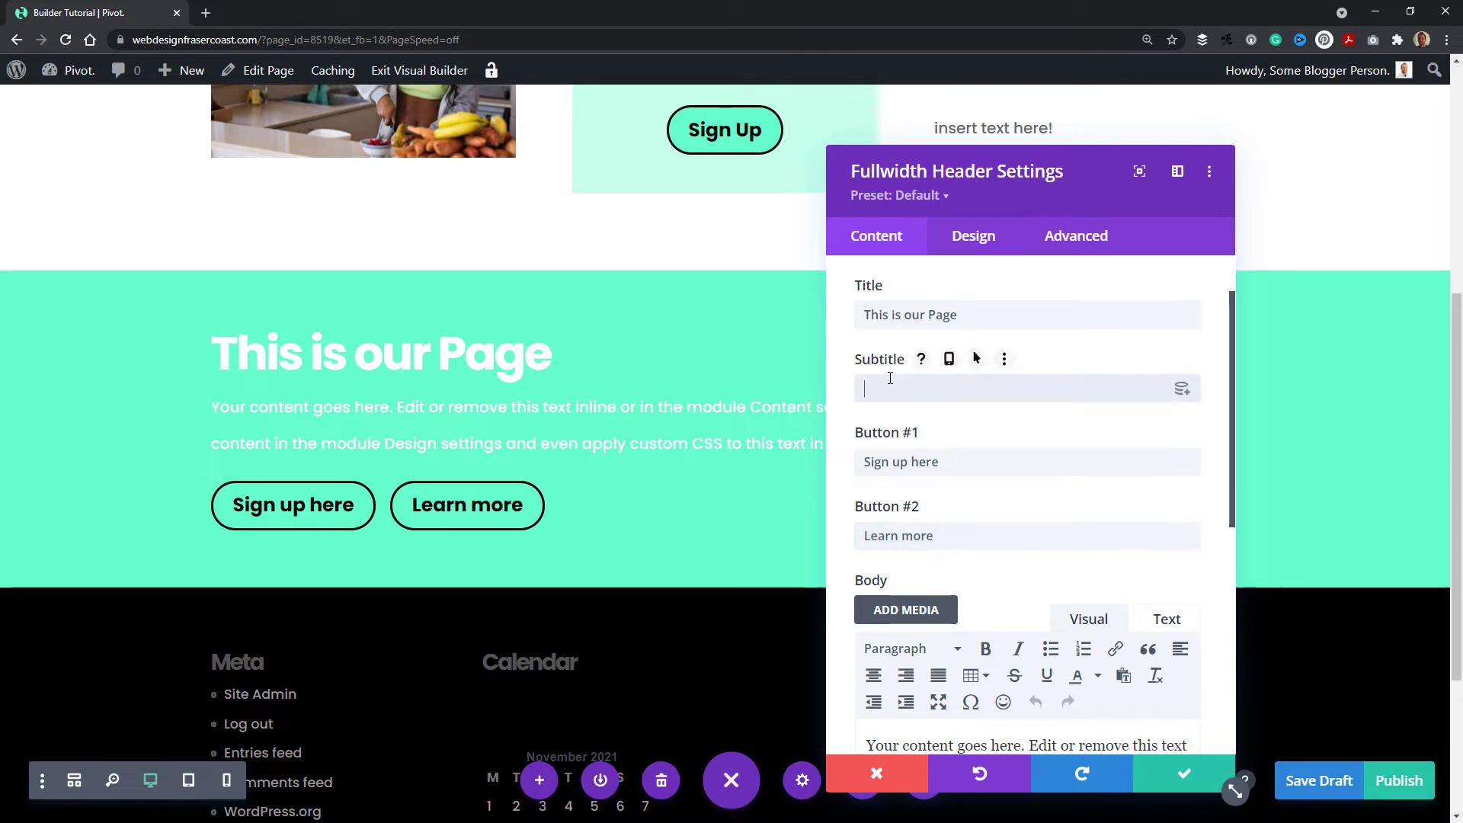
type("We are crea")
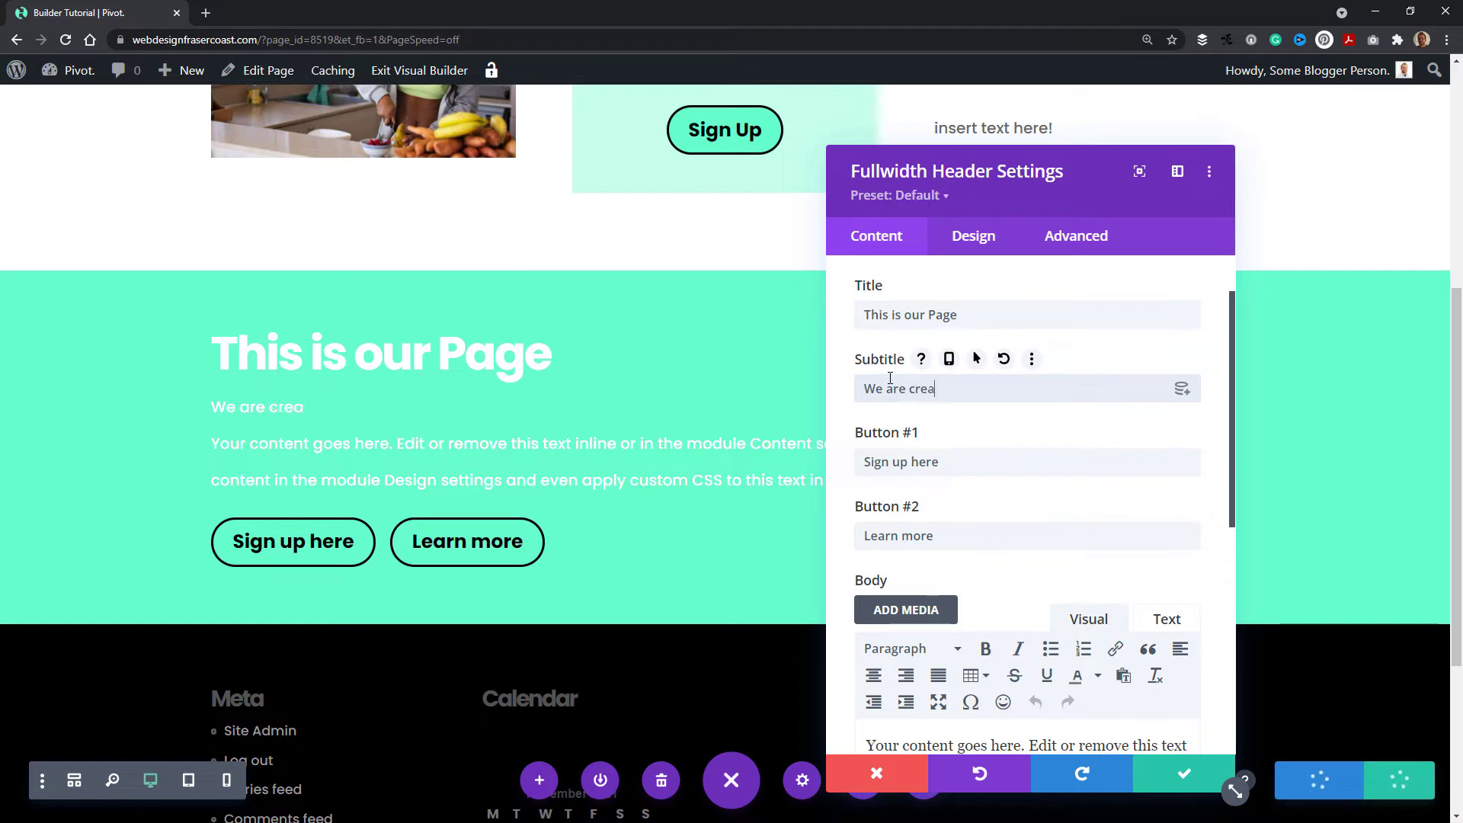
type("ting this page in Di")
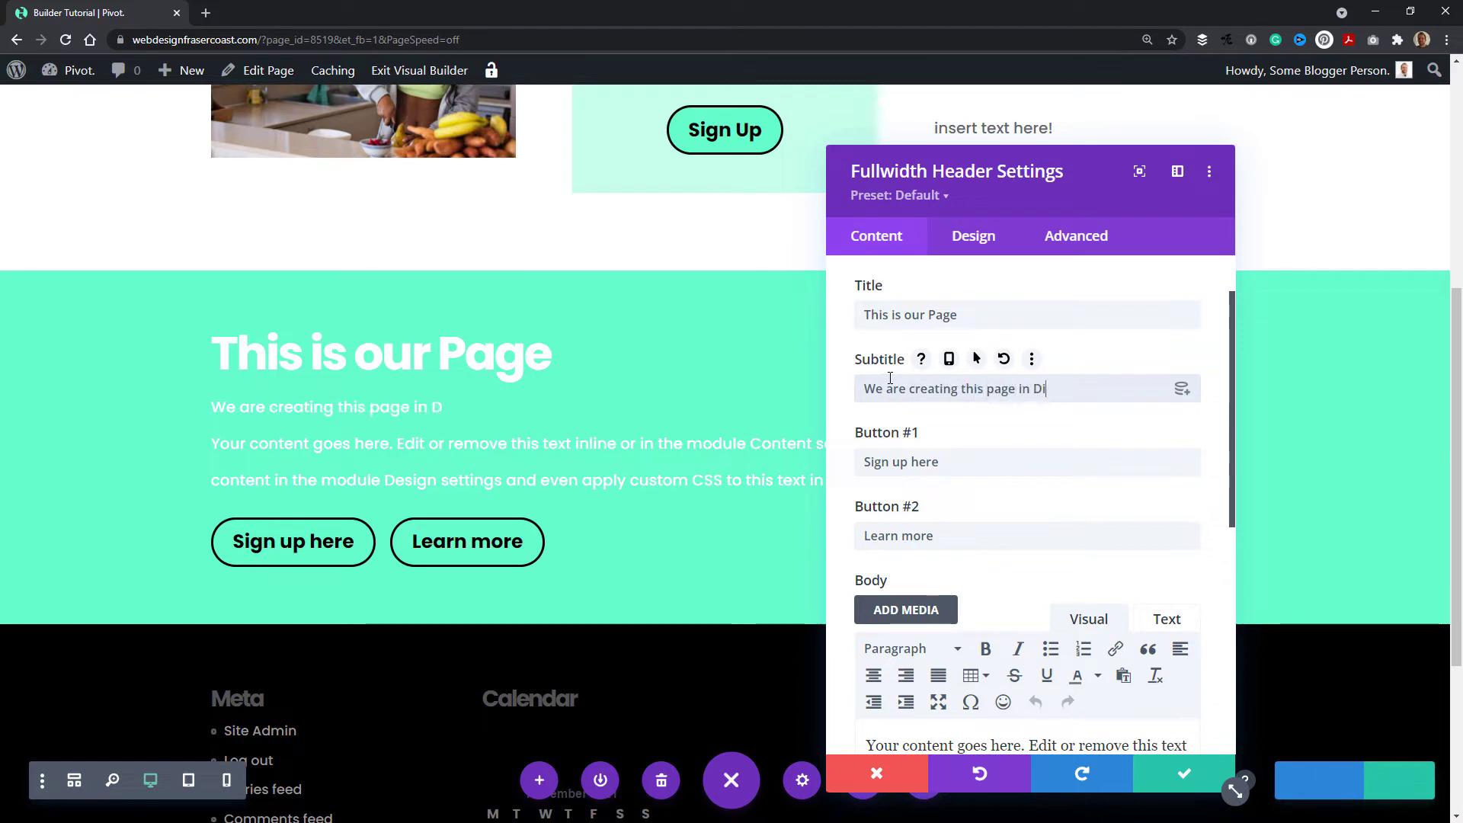
type("vi!")
Replace the Fullwidth Header's placeholder body text with "We need no info here."
scroll(988, 497, "down", 3)
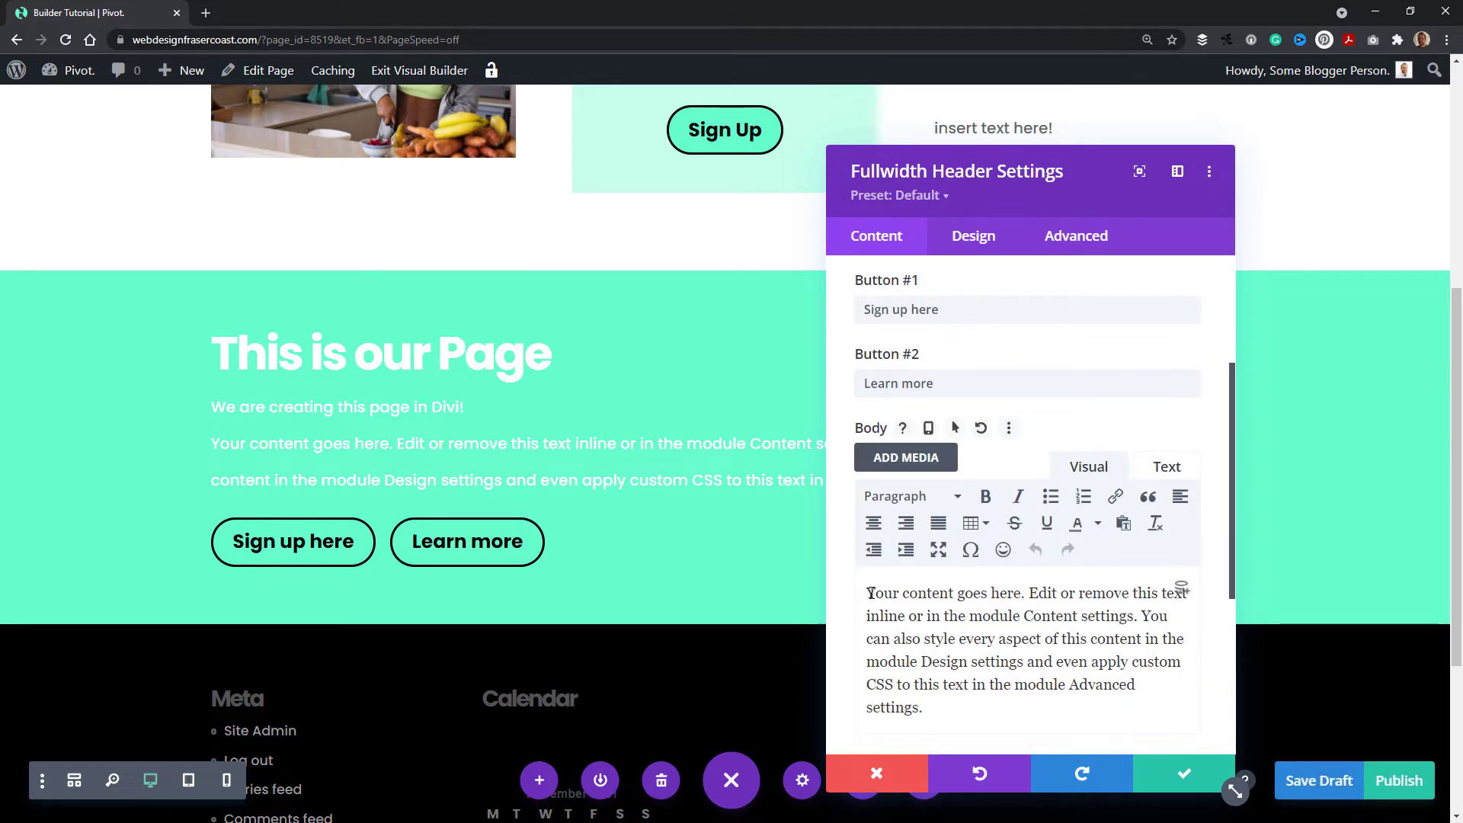
left_click_drag(875, 593, 893, 593)
key("ctrl+a")
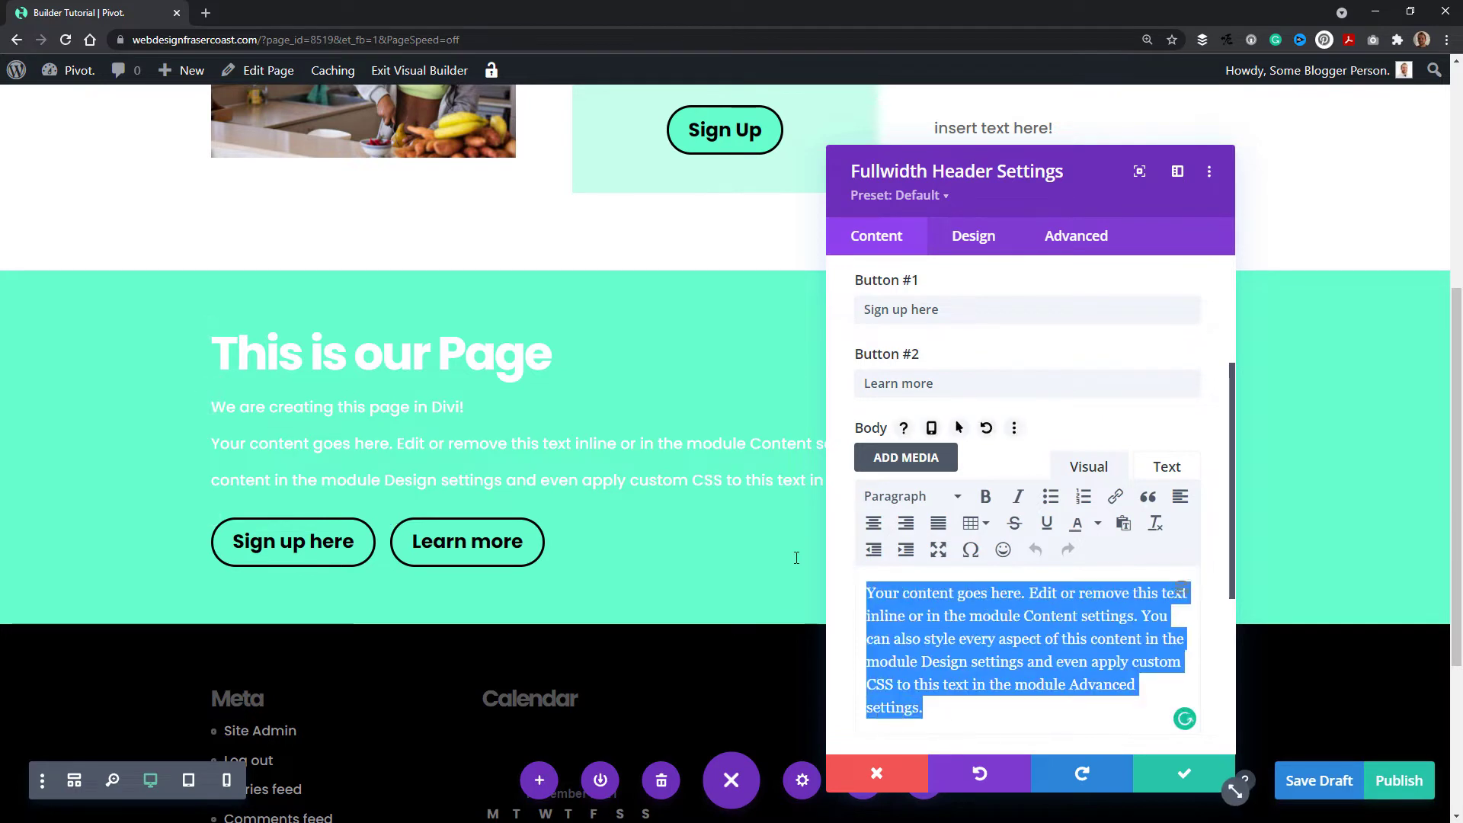
type("We need n")
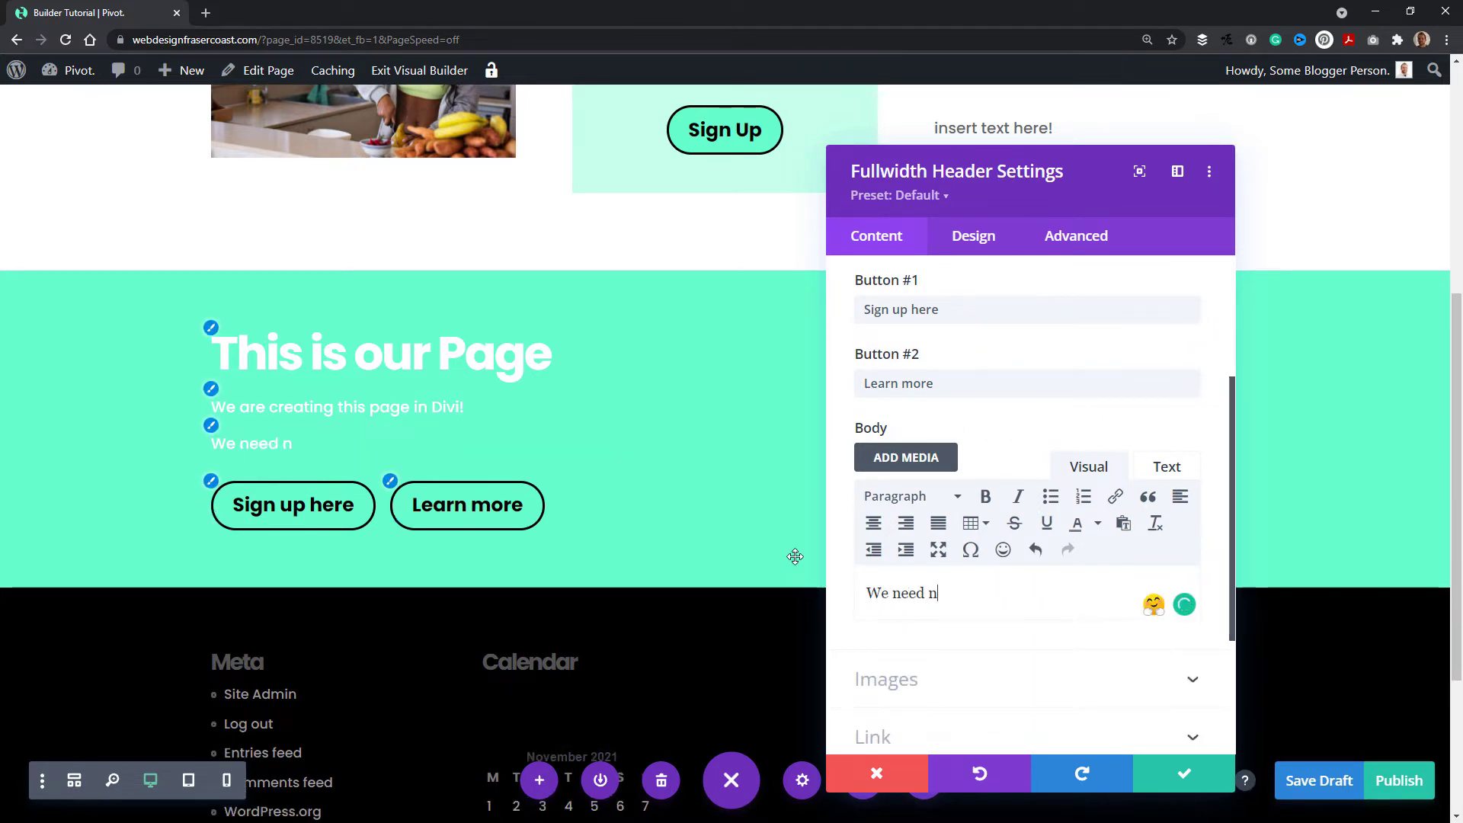
type("o info here.")
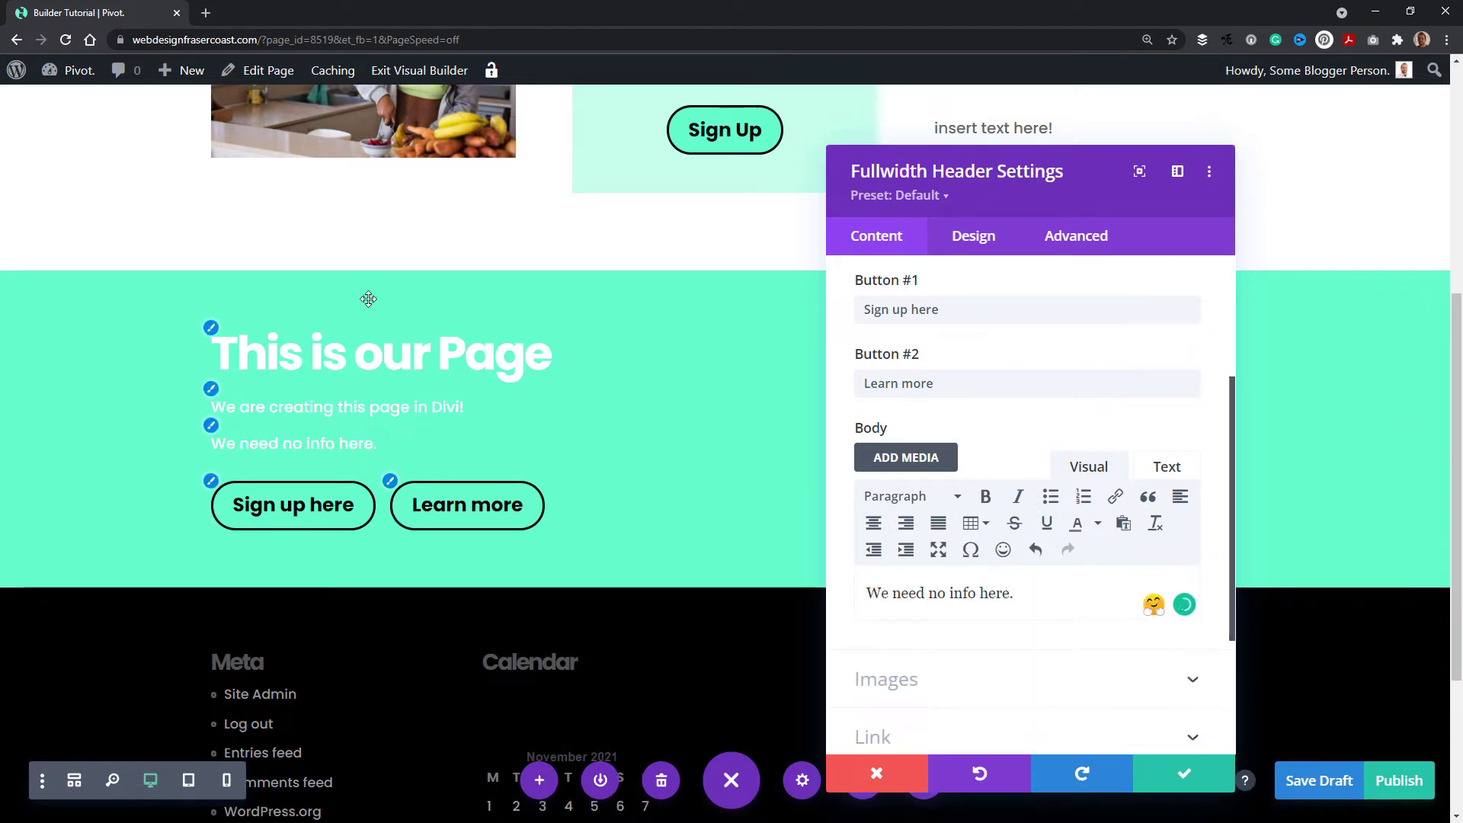
Add the white-lettered Pivot logo, Logo-Black-Text.png, from the media library as the Fullwidth Header's logo image
scroll(785, 506, "down", 2)
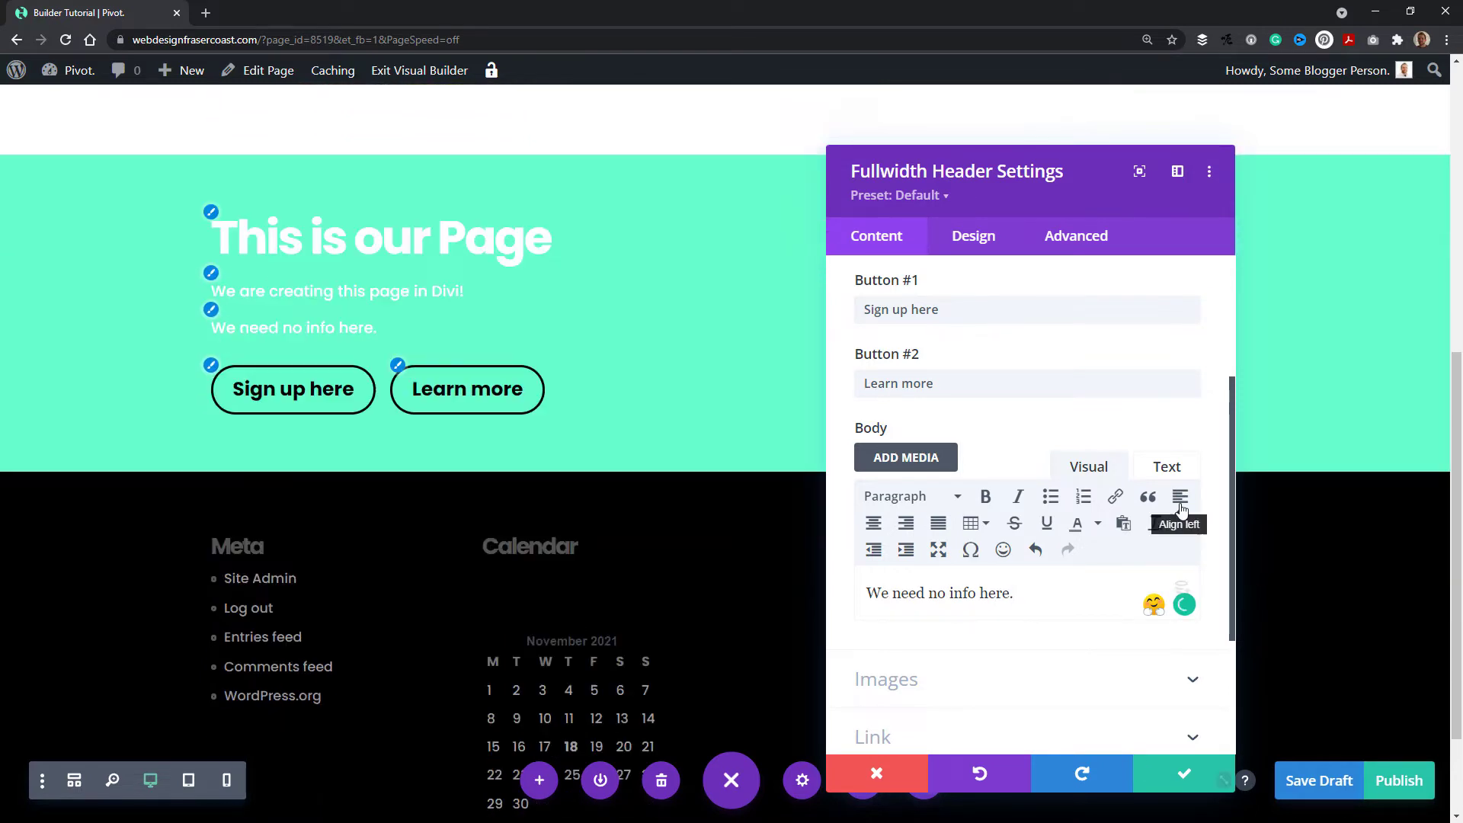
scroll(1078, 529, "down", 3)
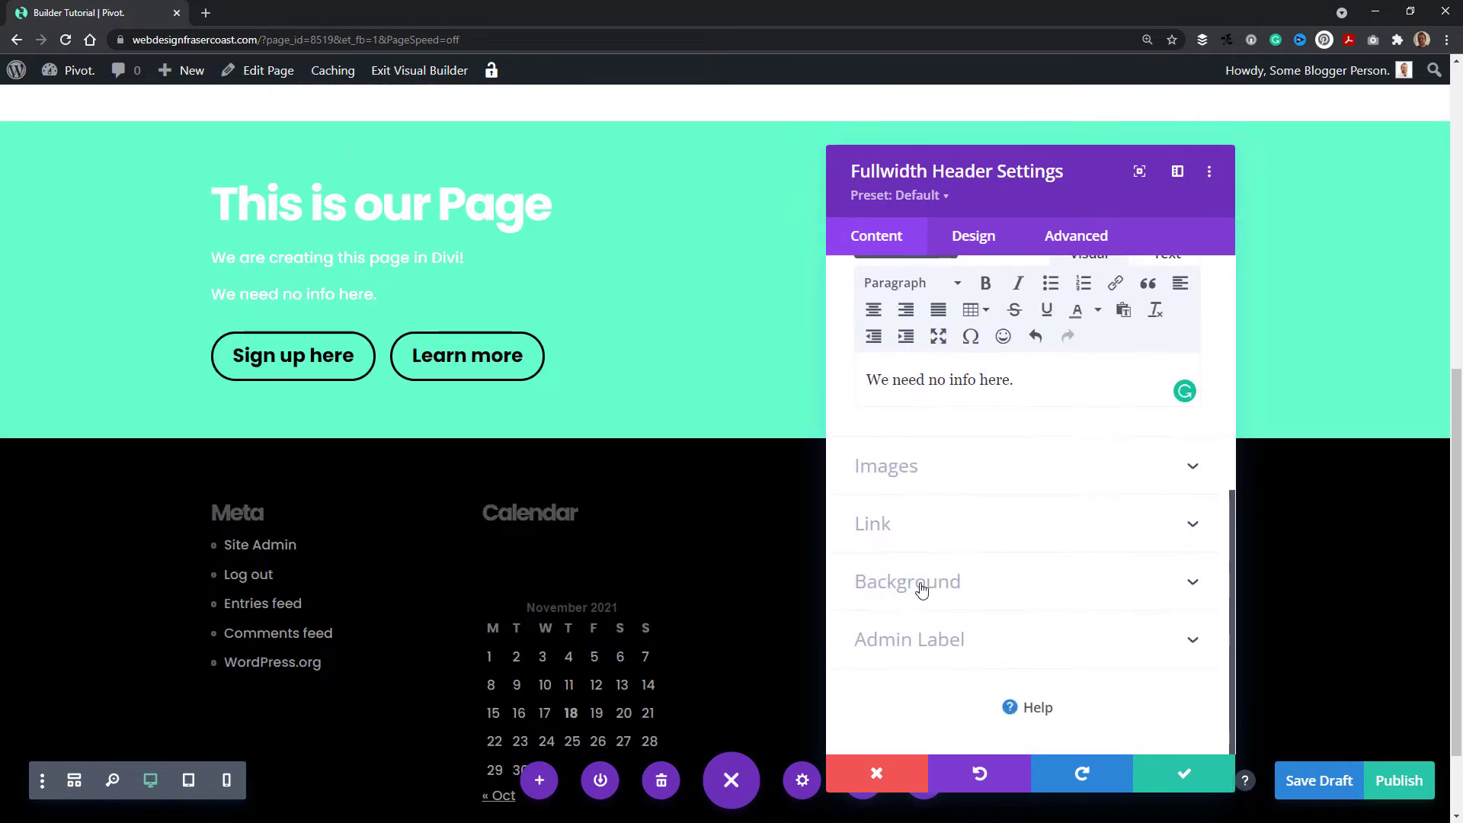
scroll(957, 581, "up", 6)
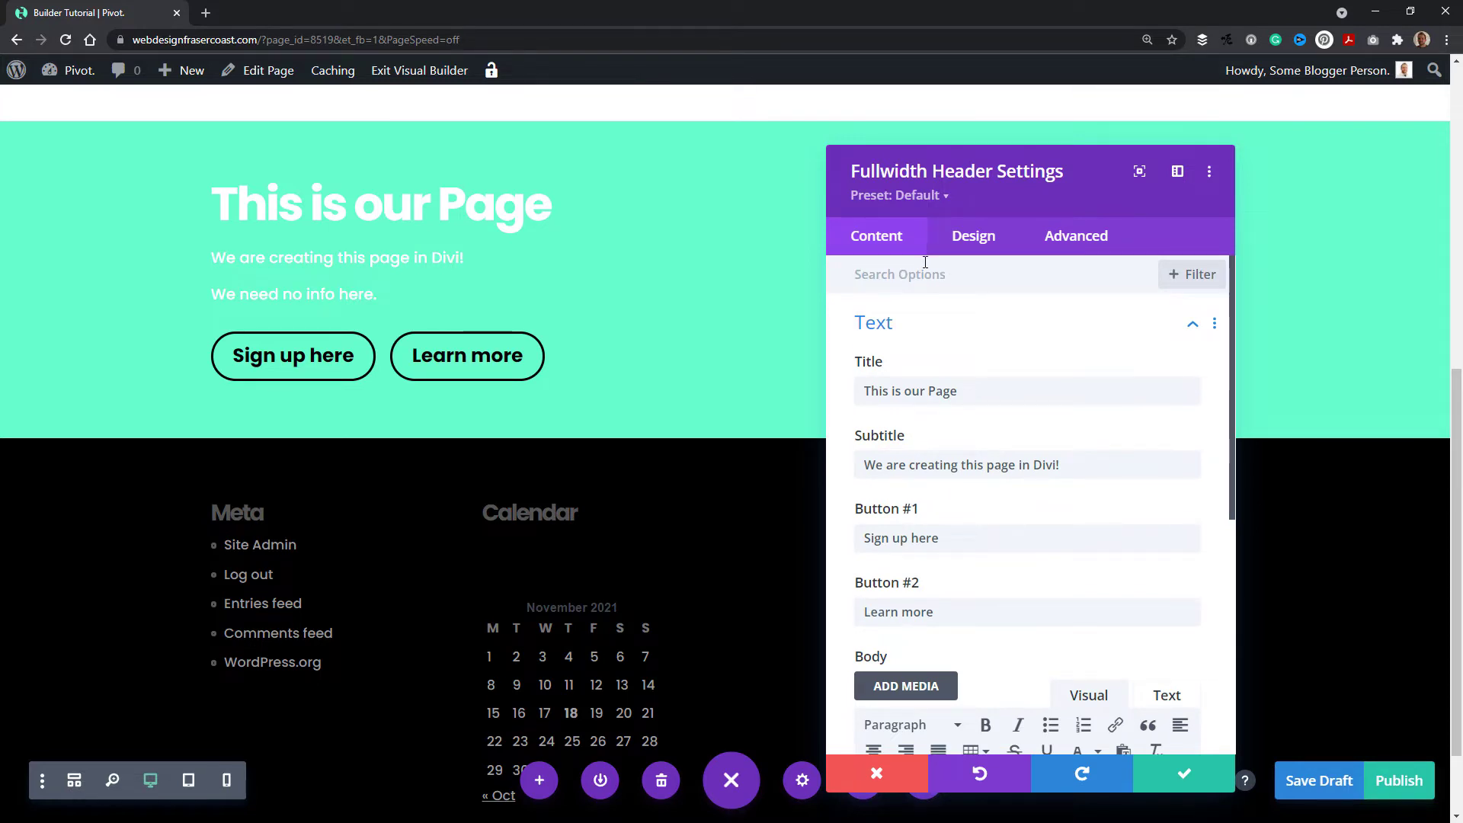
scroll(922, 358, "down", 4)
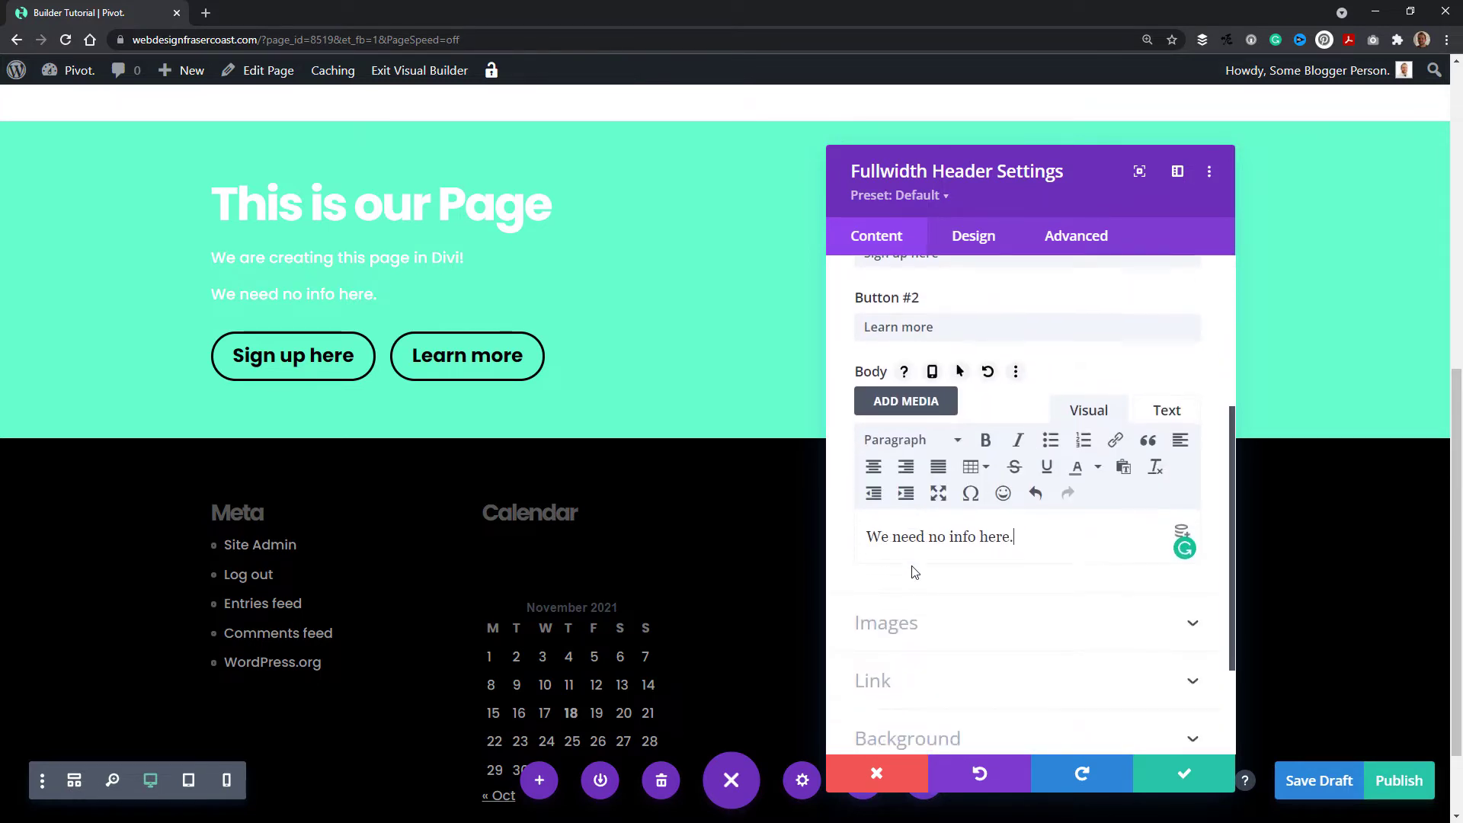
scroll(641, 497, "up", 4)
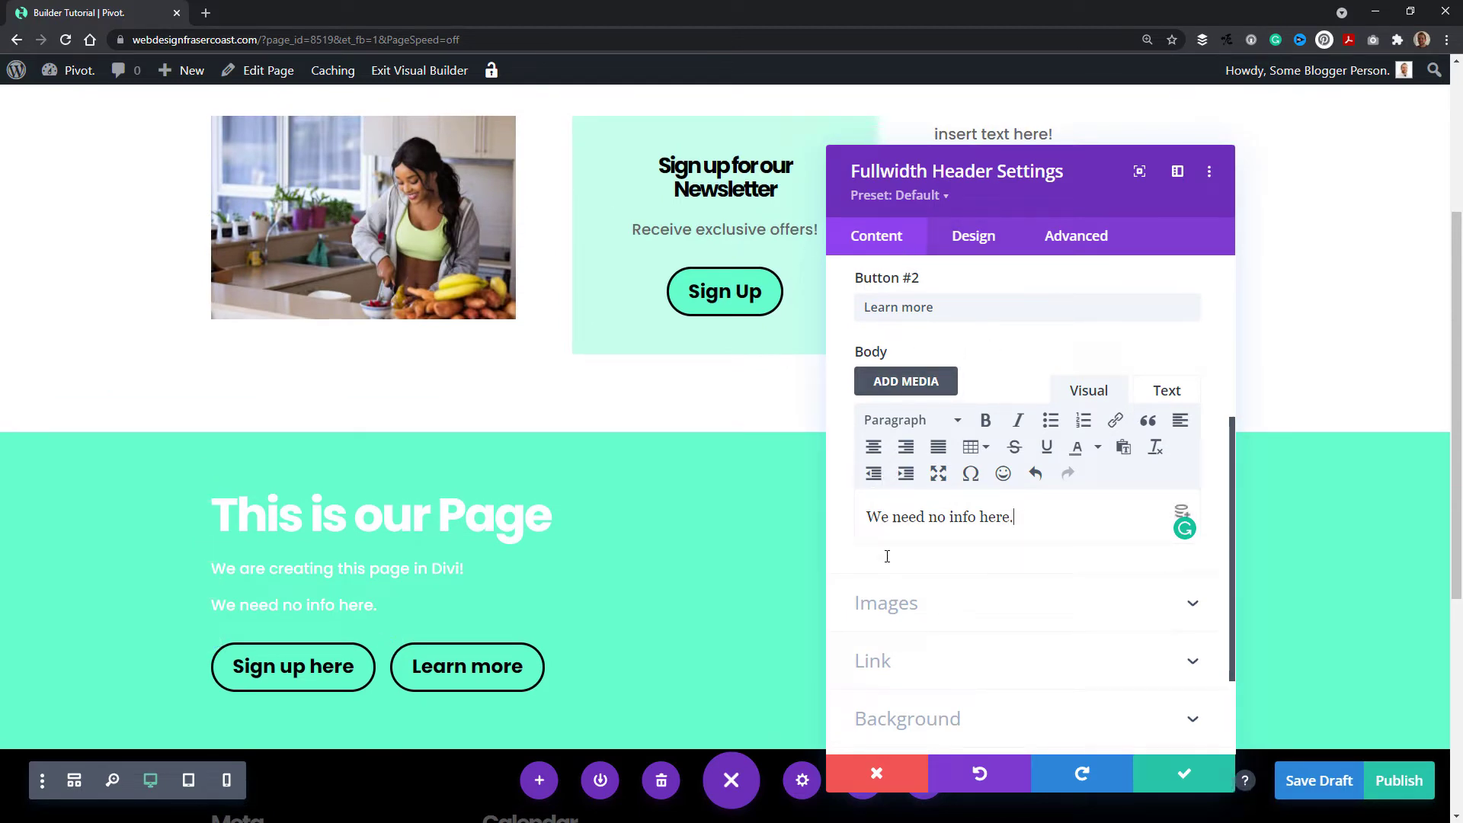
scroll(864, 521, "down", 2)
left_click(900, 469)
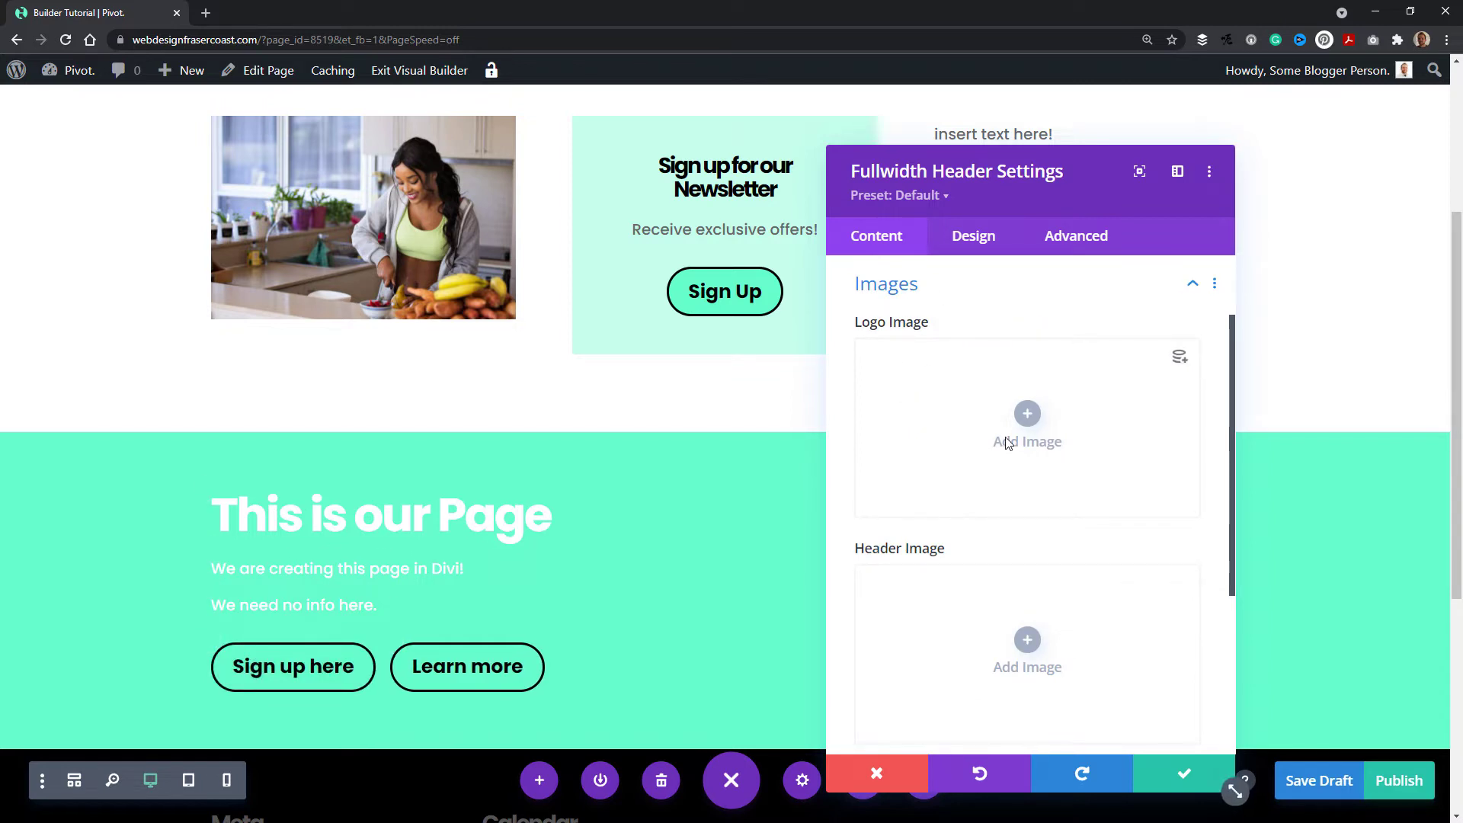
left_click(1027, 414)
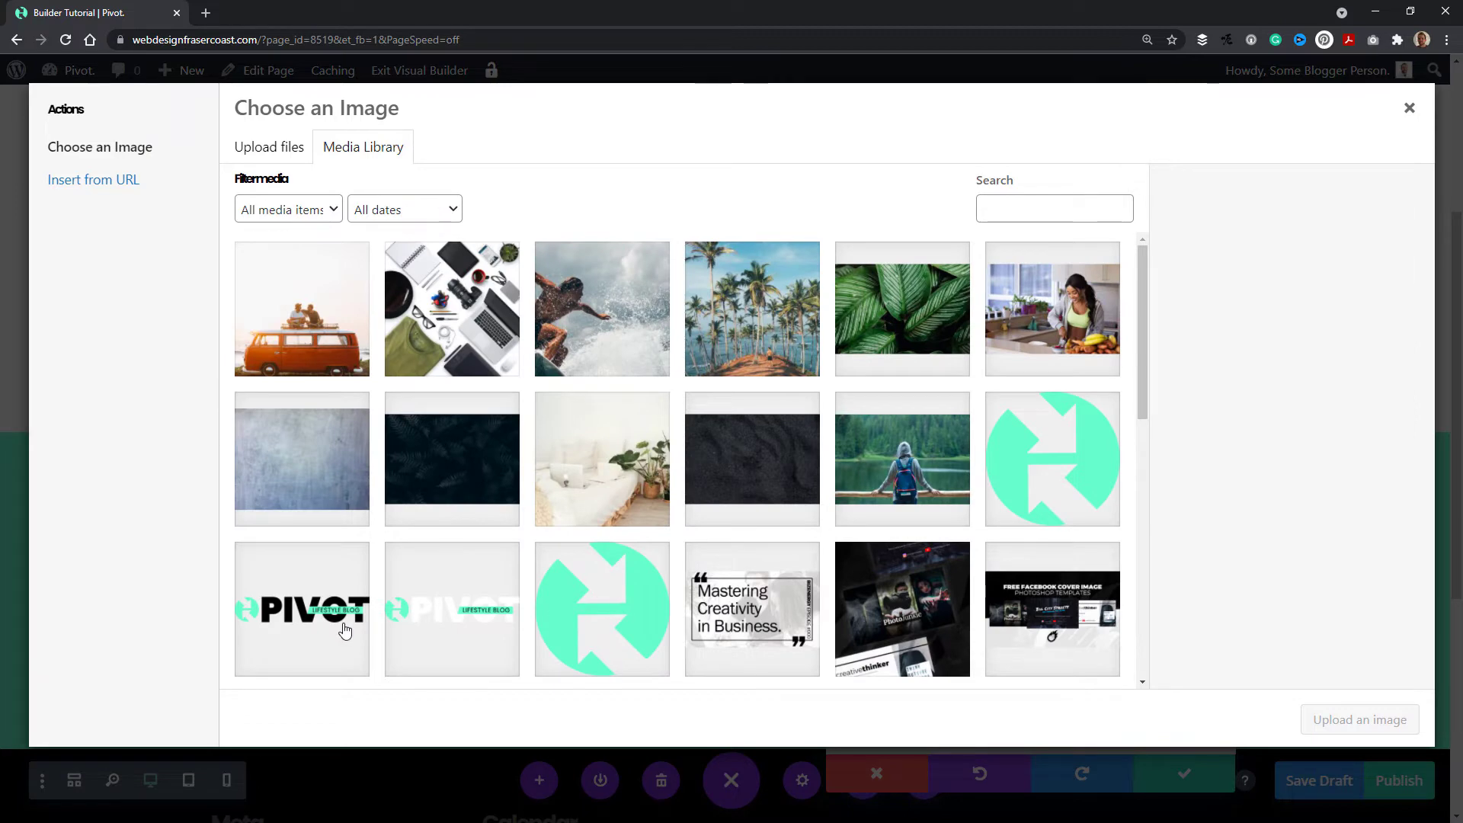
left_click(445, 606)
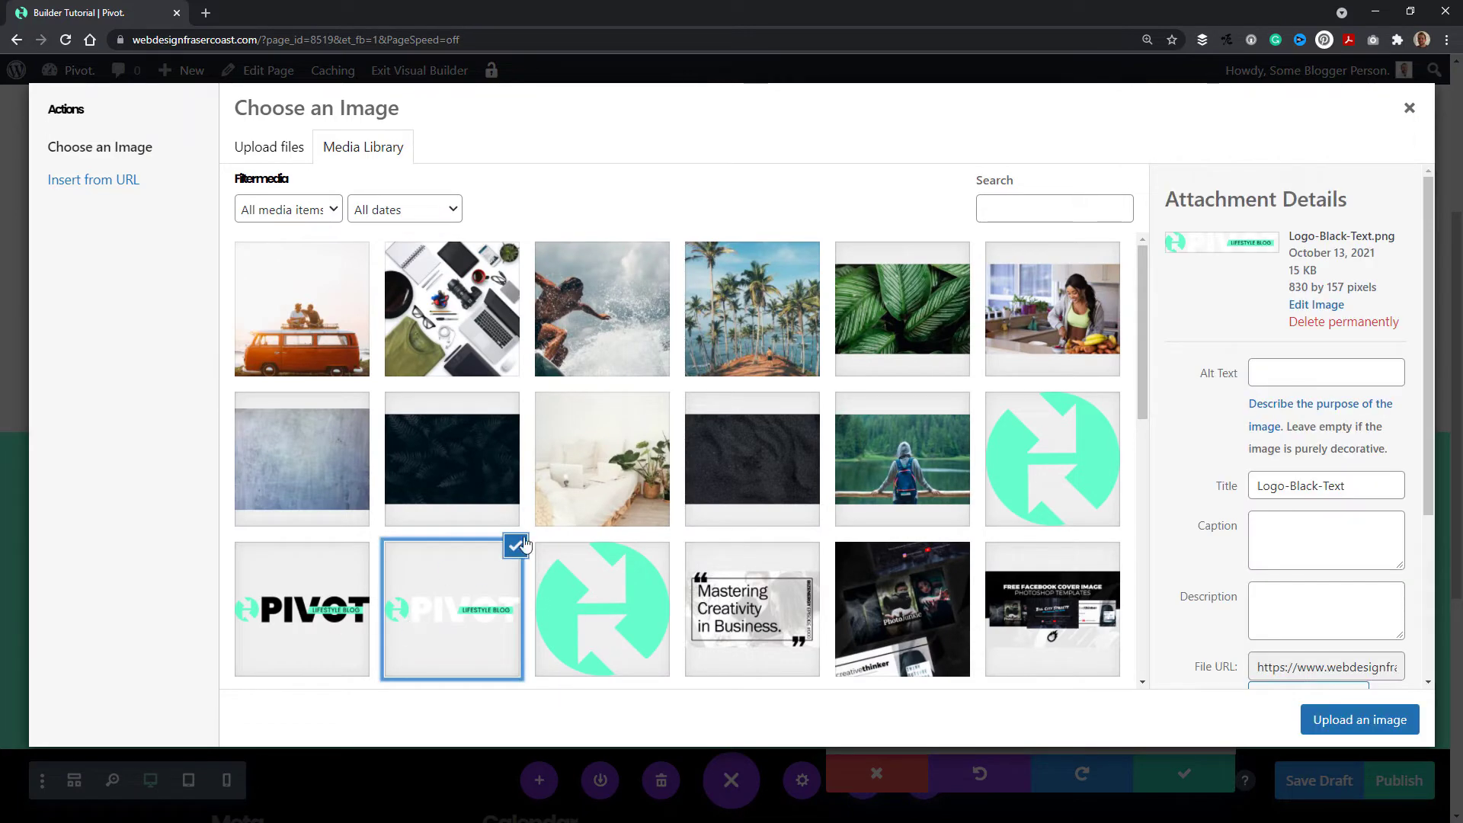
left_click(1402, 719)
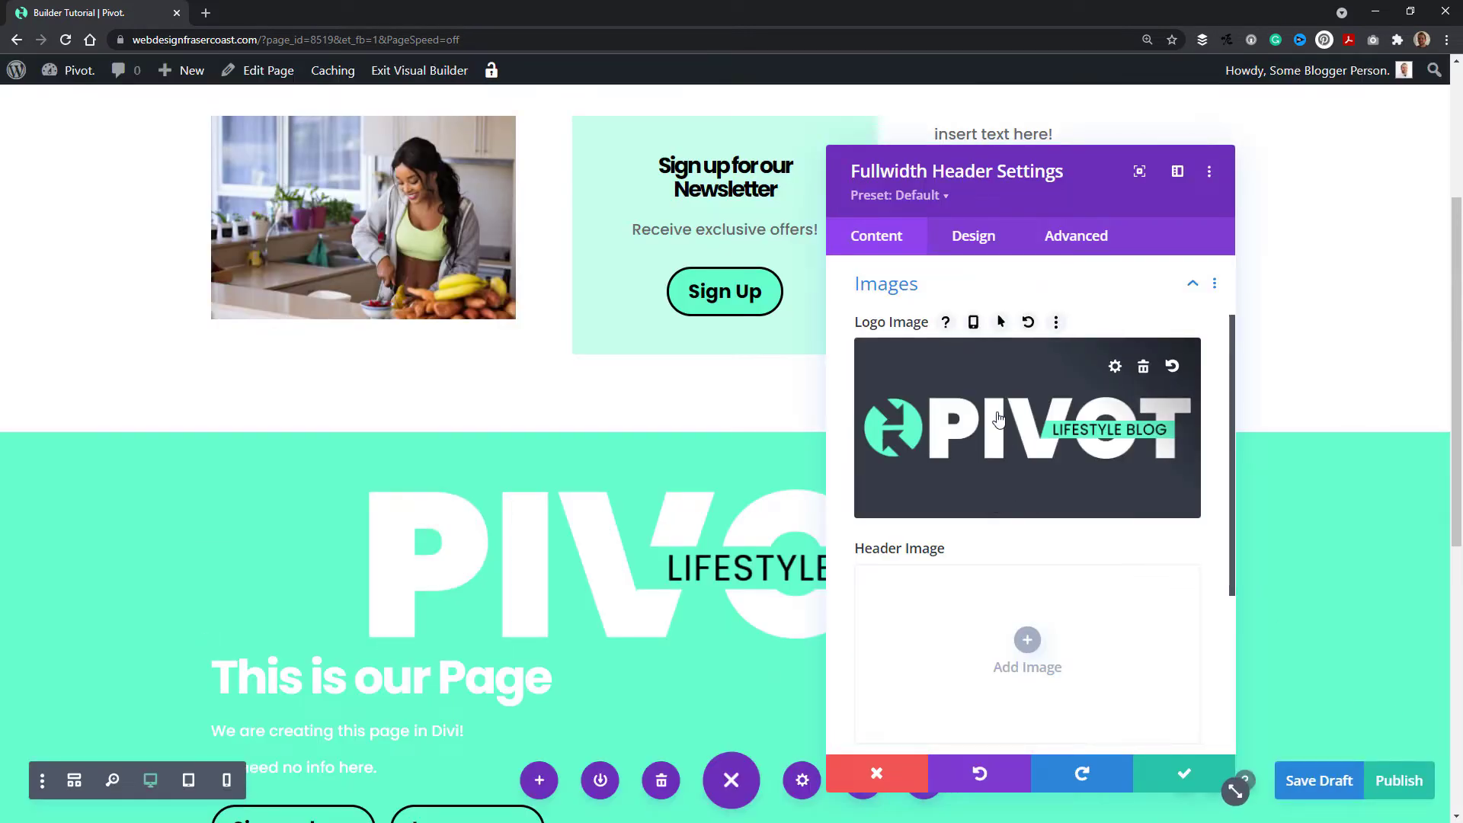
Reposition the settings window and set the Fullwidth Header's background color to black
scroll(1003, 467, "down", 2)
left_click(1179, 163)
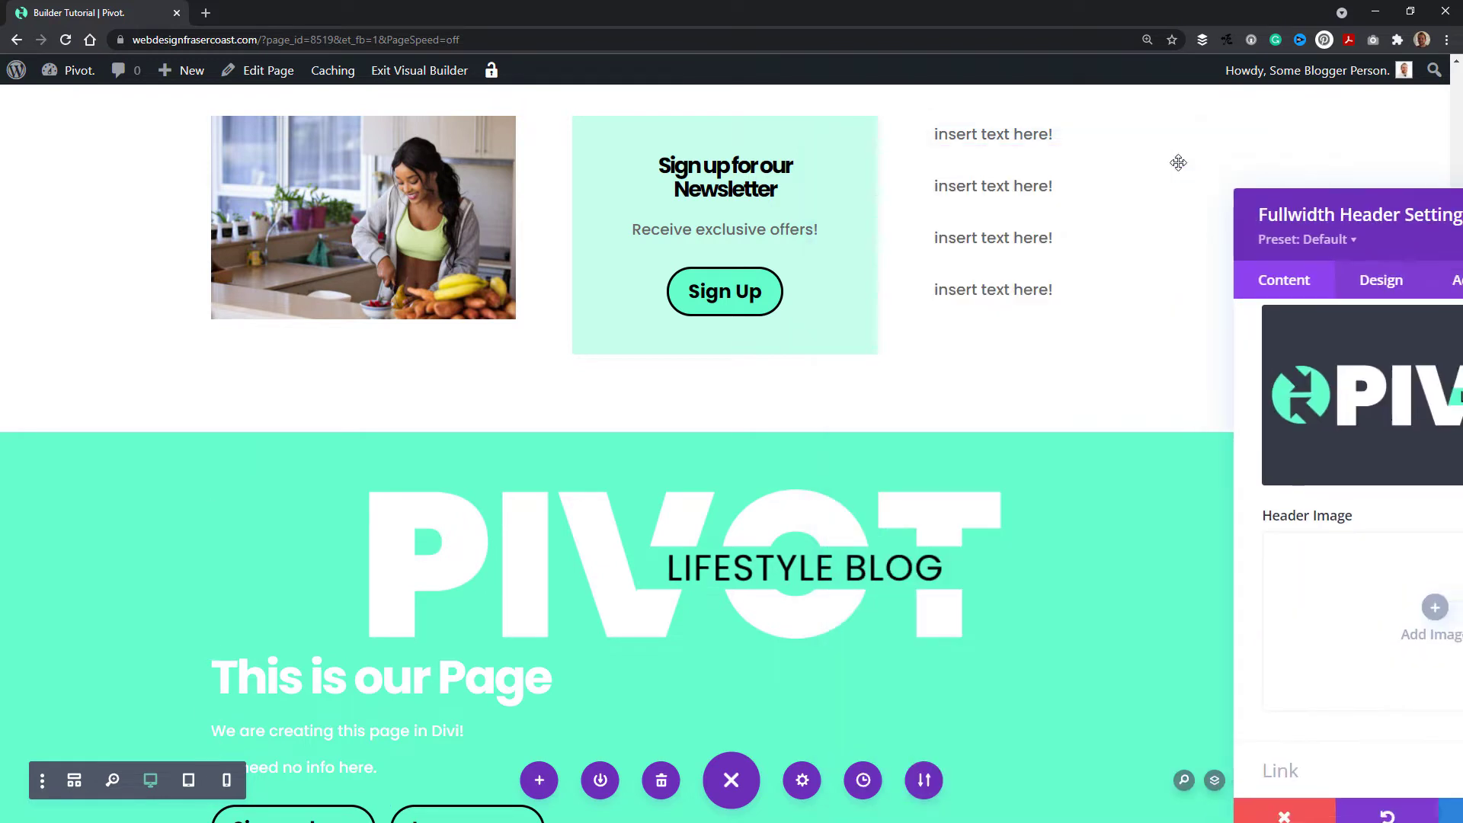
left_click_drag(1178, 162, 1029, 128)
scroll(959, 464, "down", 2)
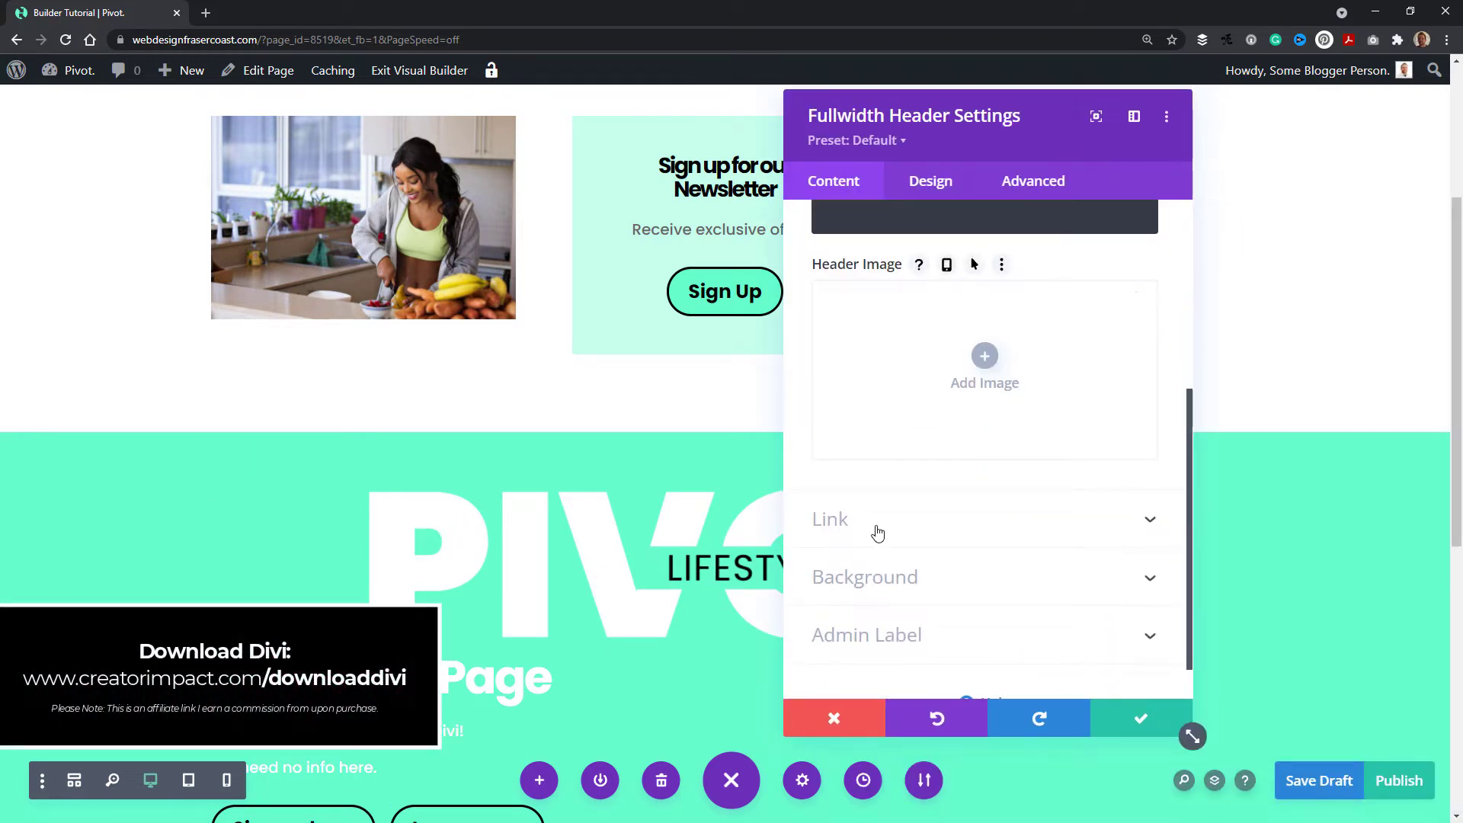
left_click(875, 580)
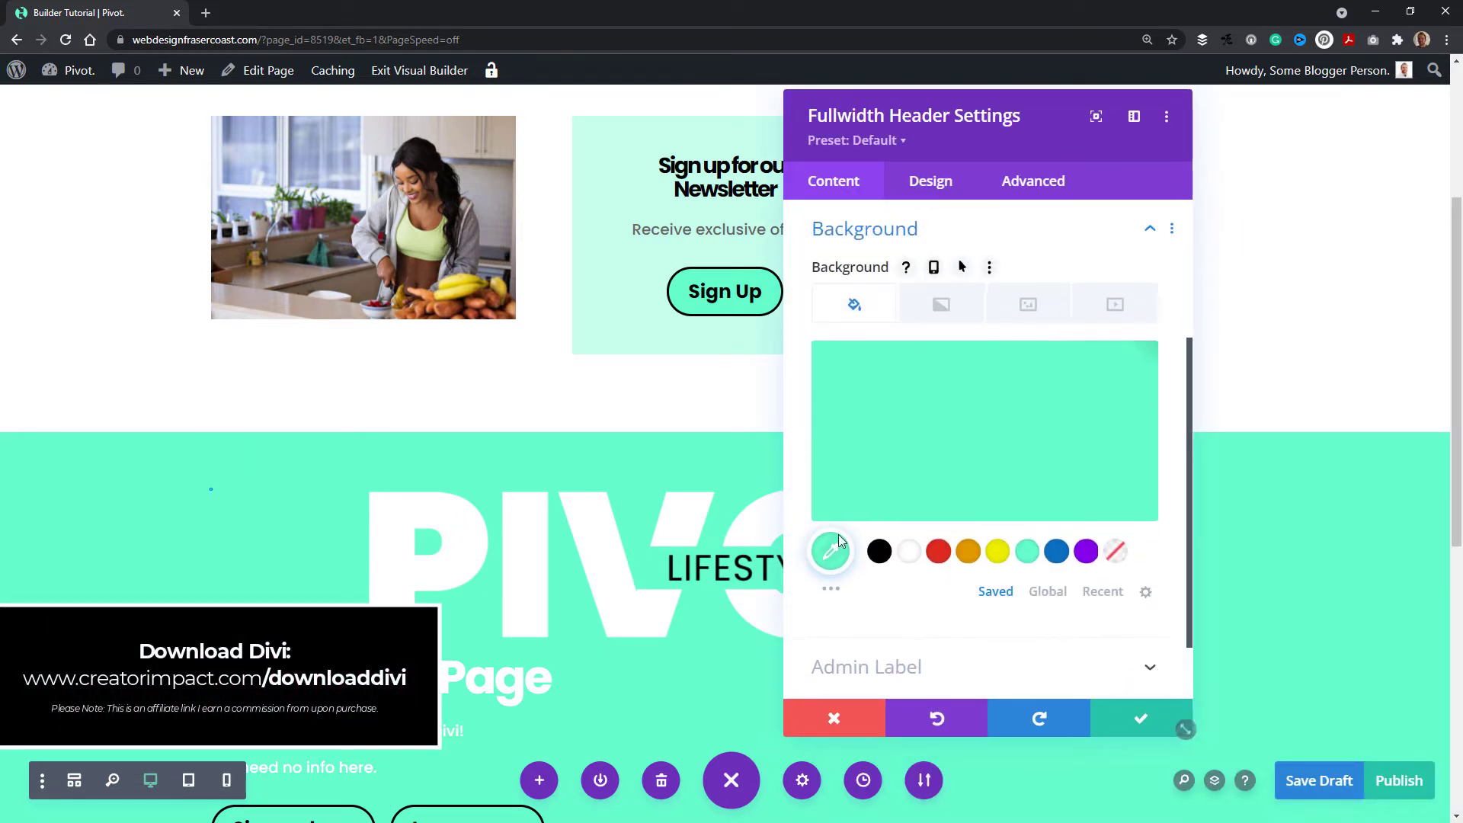
left_click(880, 555)
scroll(609, 526, "down", 3)
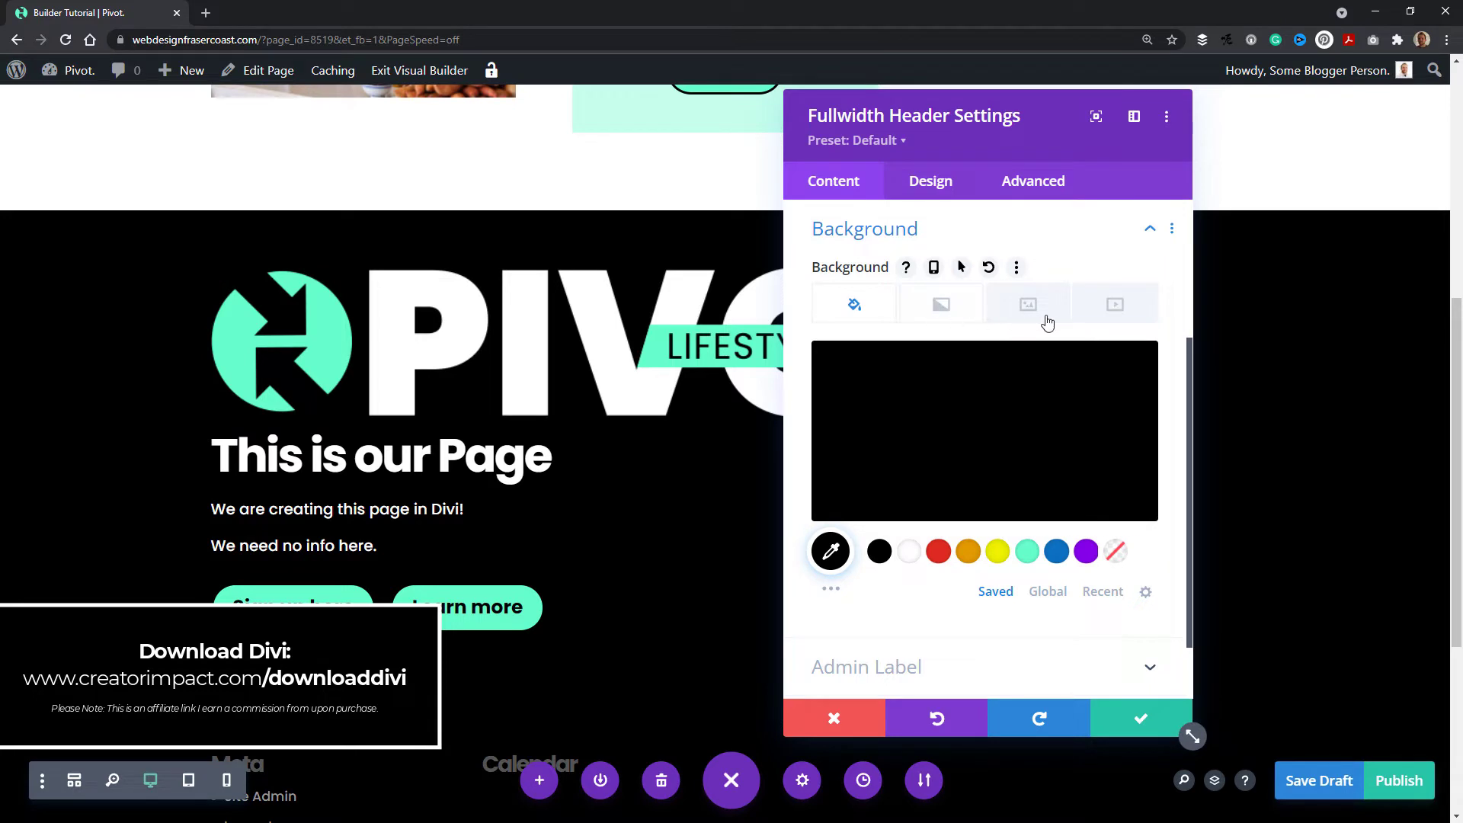
Add a background gradient to the Fullwidth Header and set its second color to black
left_click(947, 309)
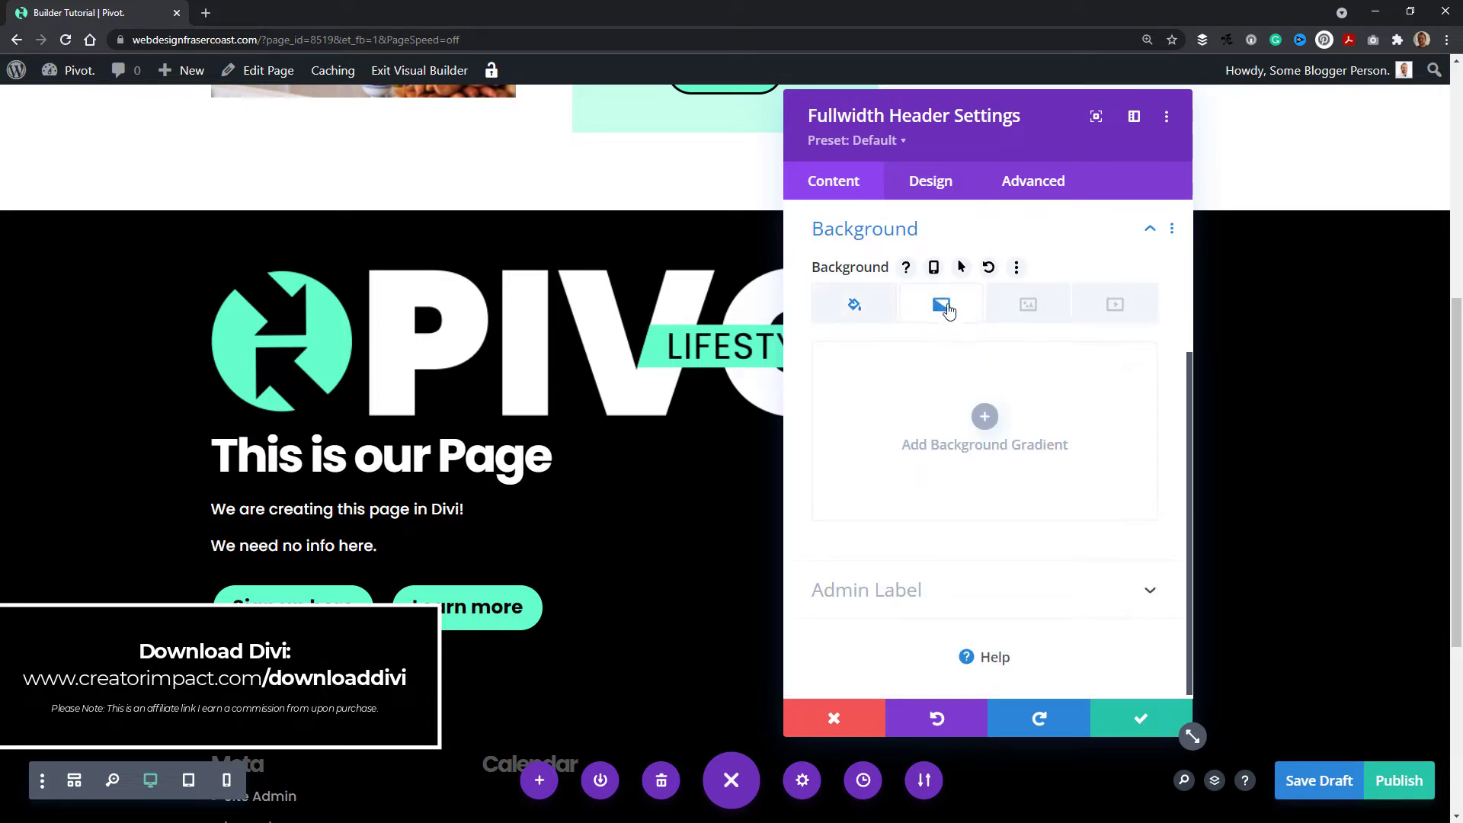
left_click(984, 419)
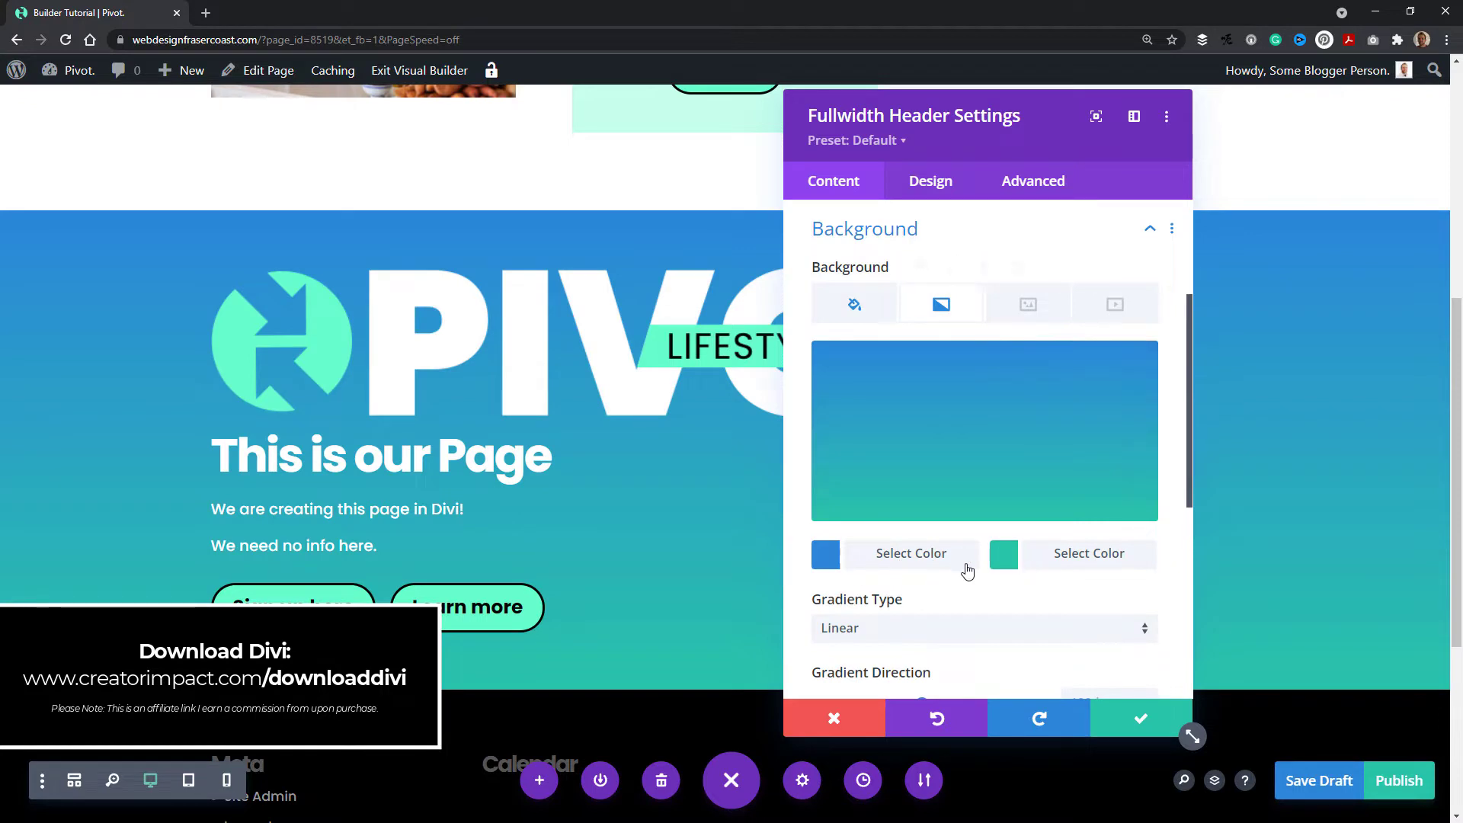
left_click(1018, 562)
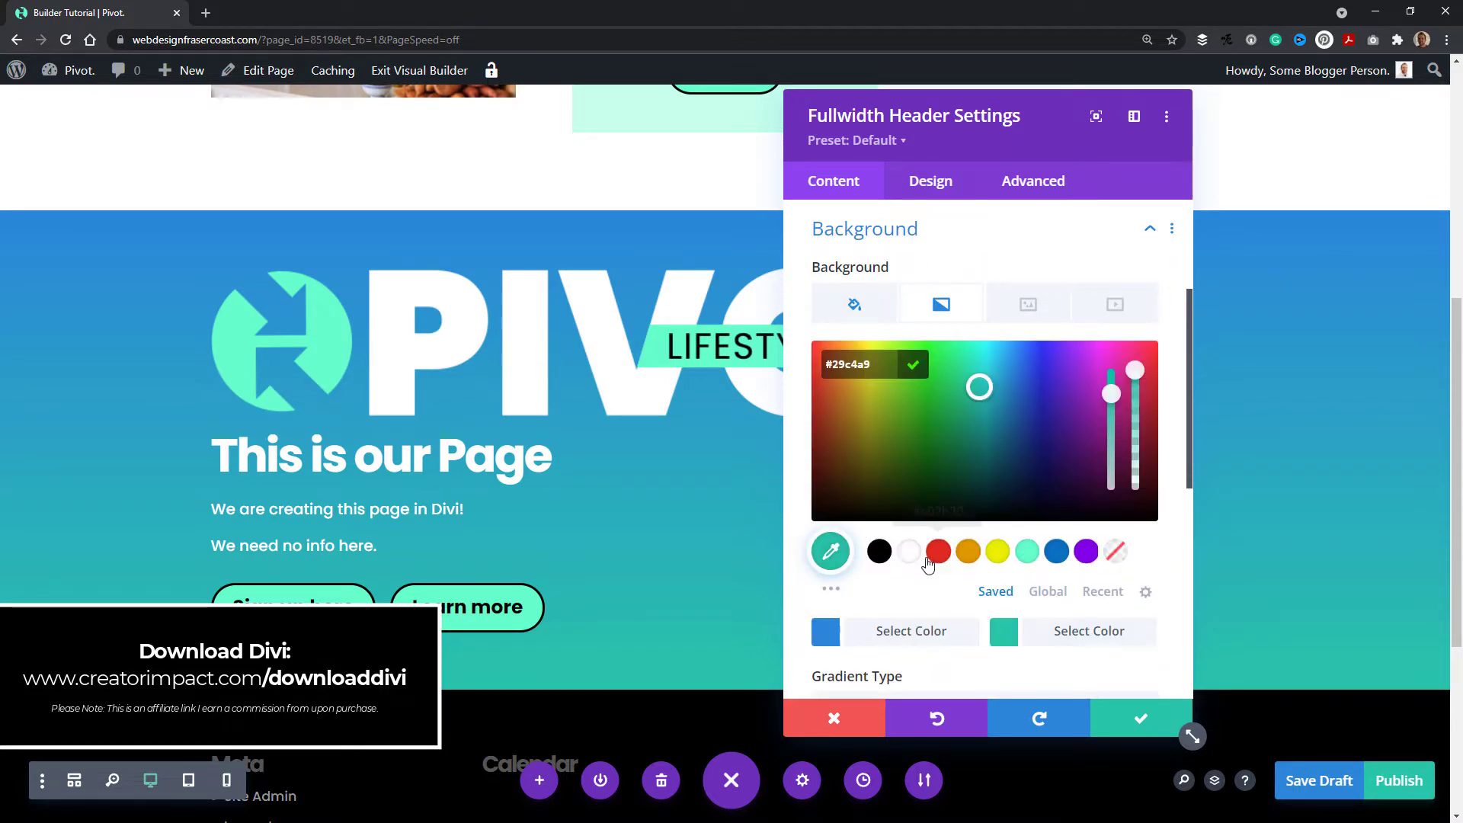
left_click(880, 551)
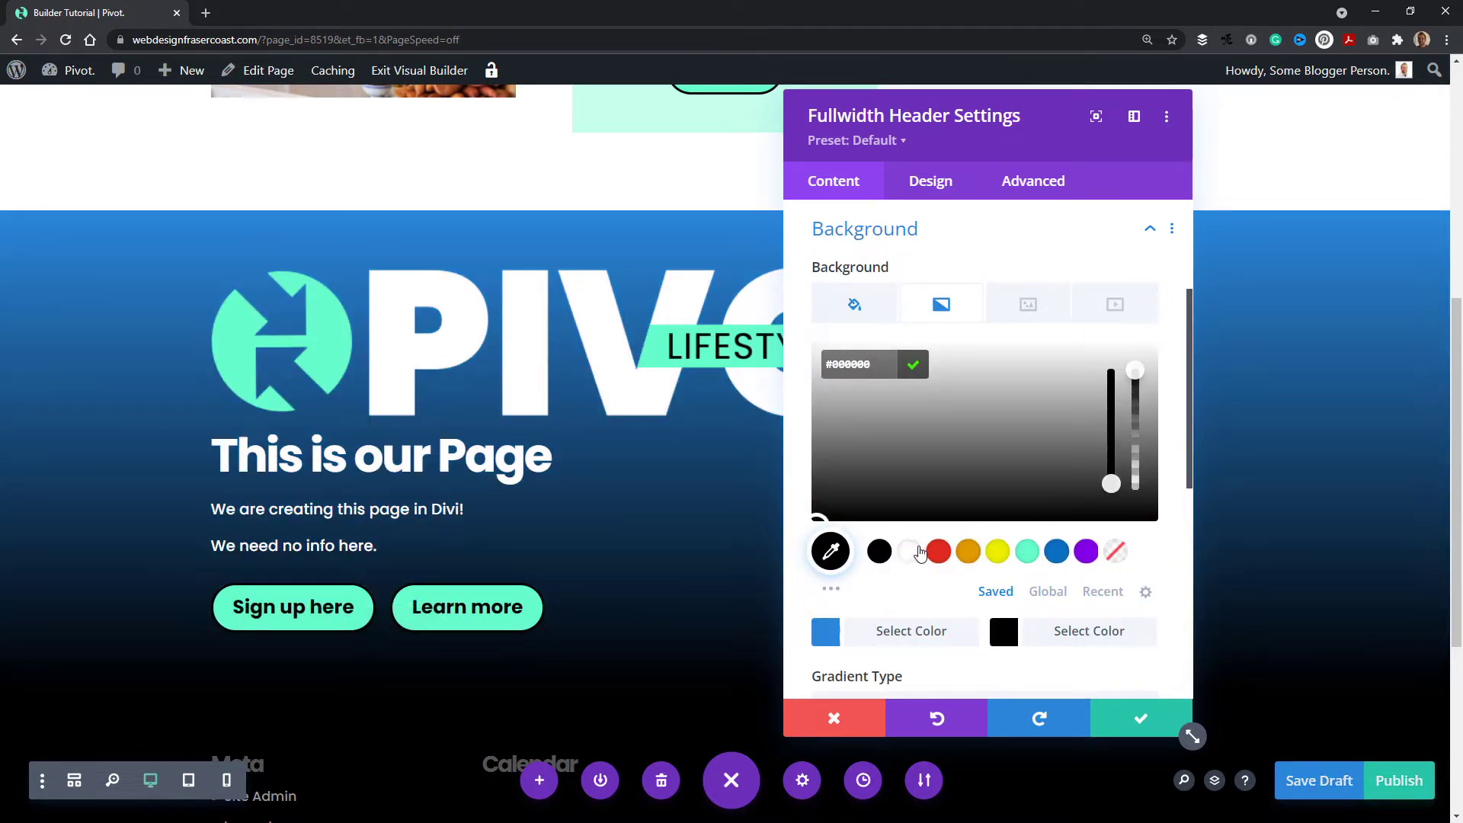
Set the gradient's first color to the saved mint green, darkened to #4cbfa2 with an opacity of 0.48
left_click(825, 631)
left_click(1029, 551)
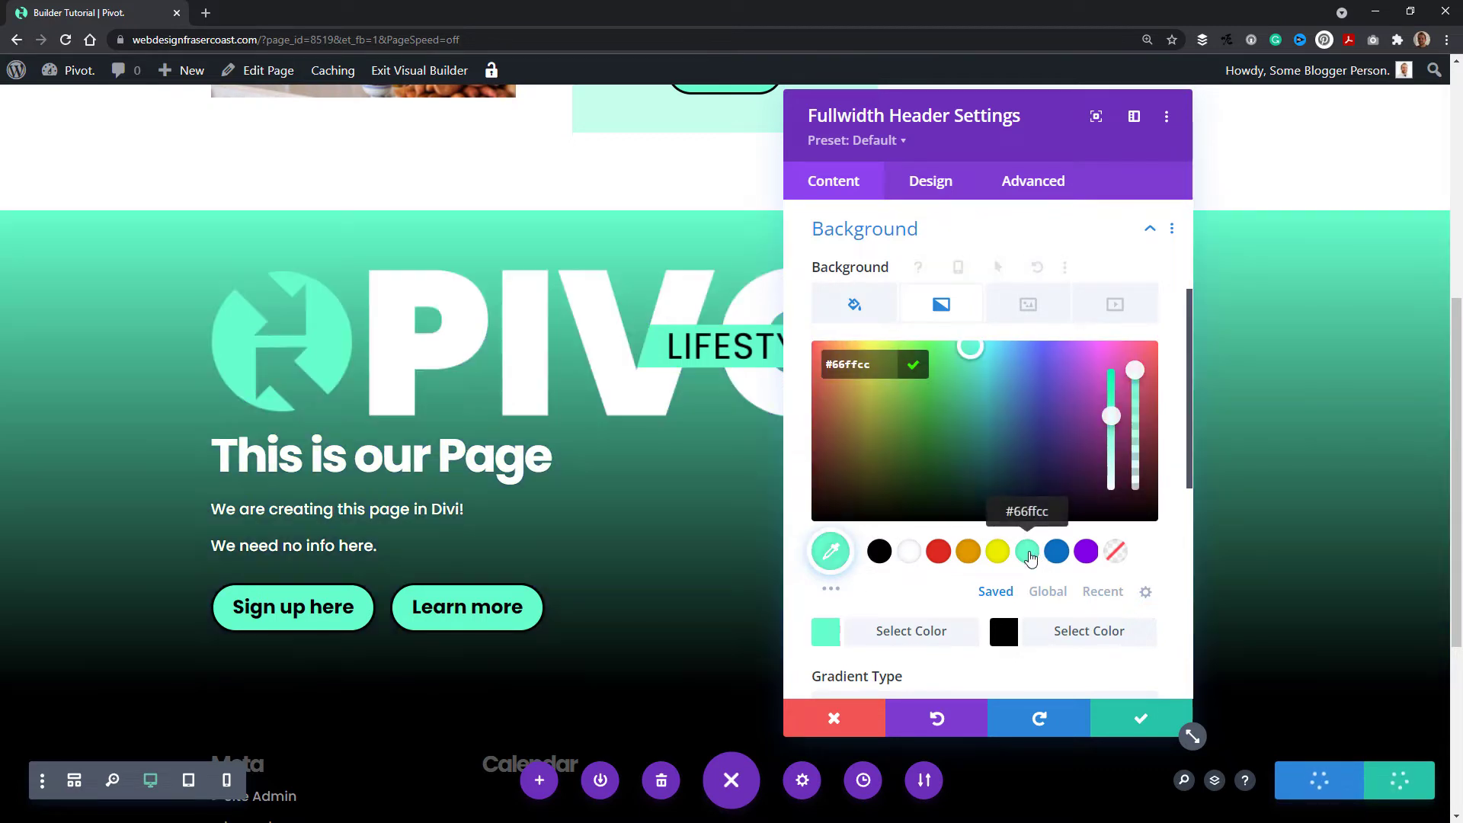
left_click_drag(975, 352, 975, 392)
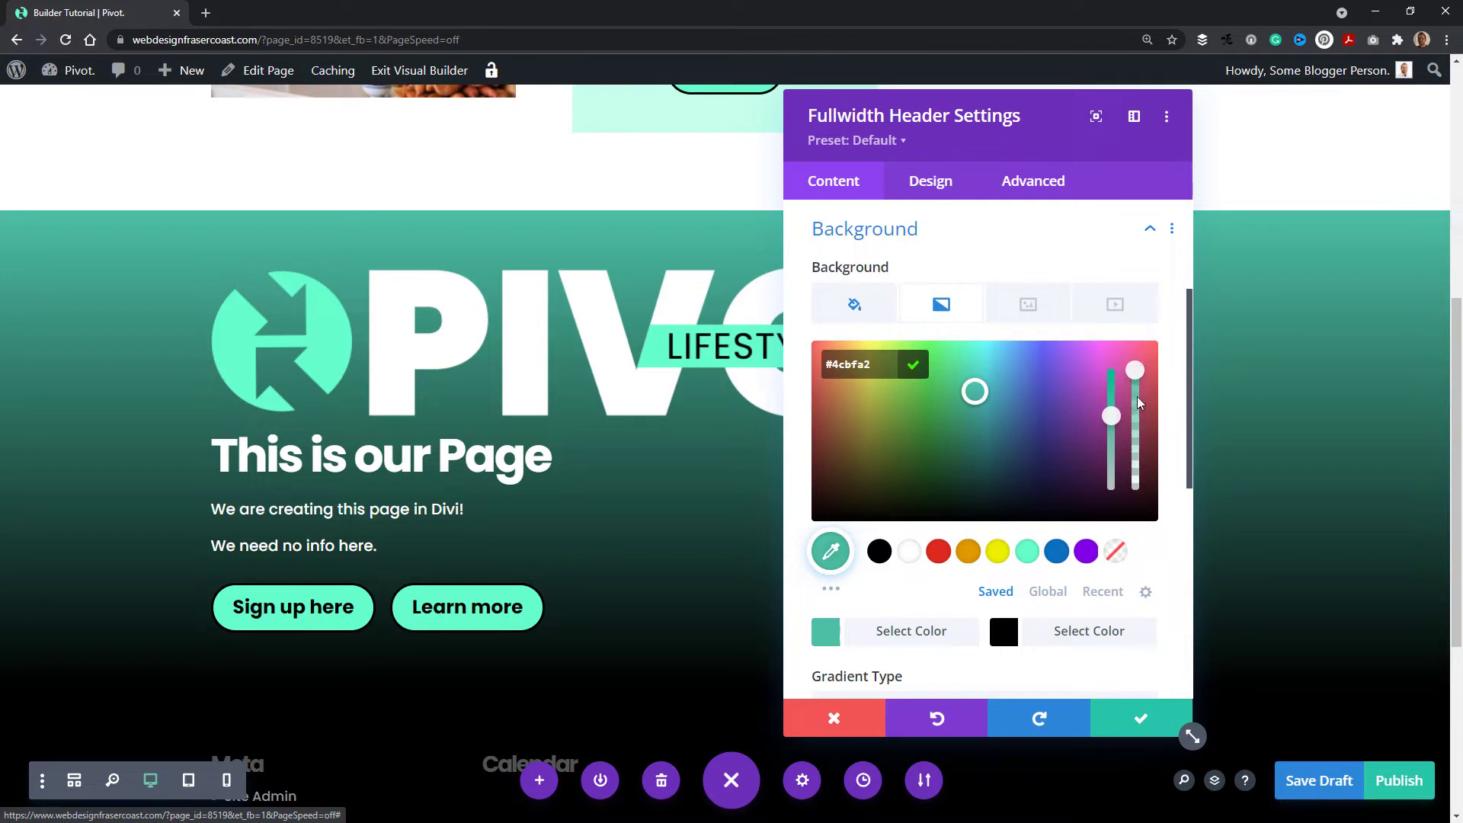
left_click_drag(1133, 371, 1139, 446)
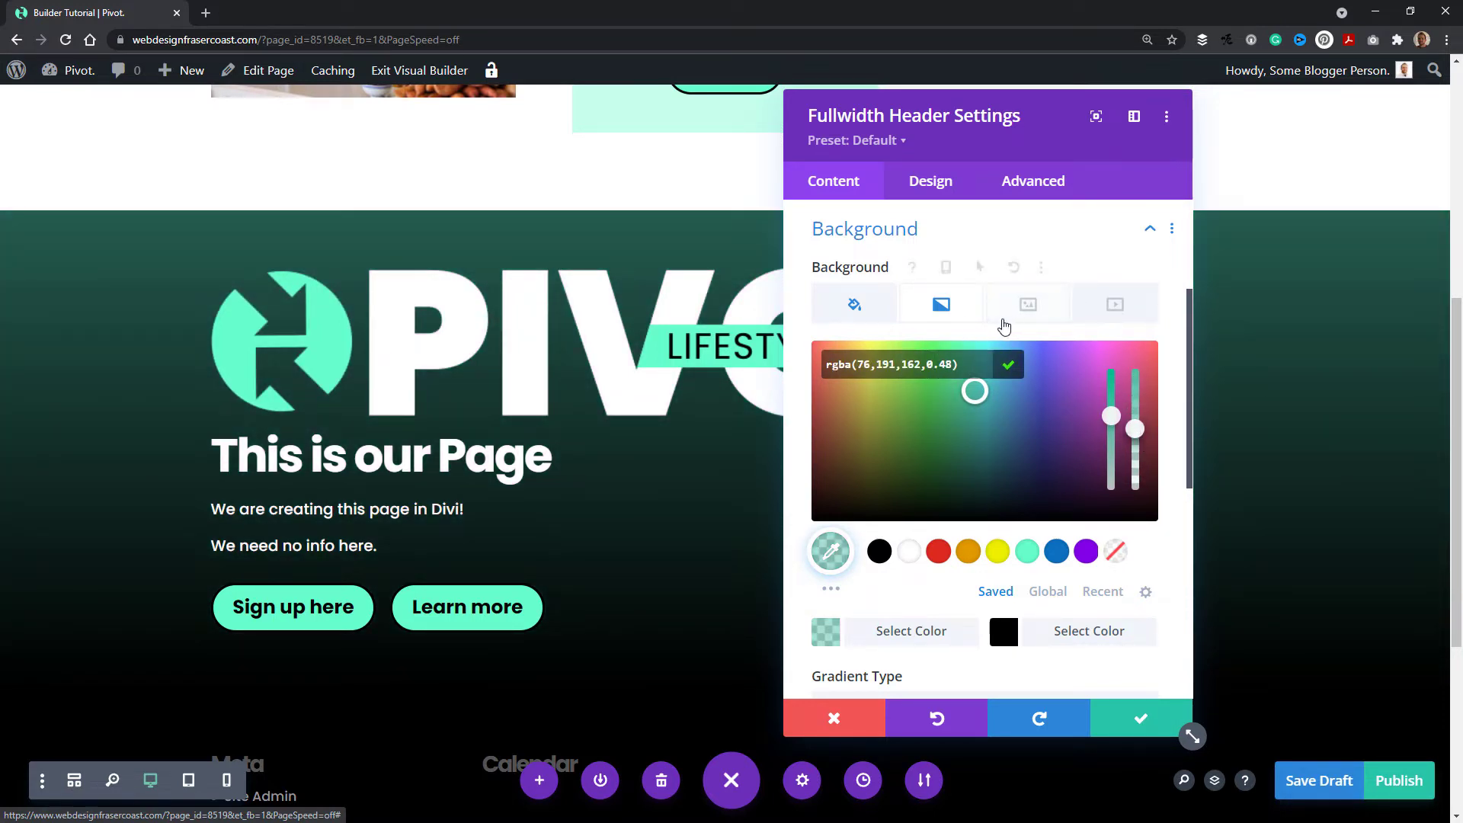
Change the Fullwidth Header's background gradient type to Radial
scroll(961, 316, "down", 2)
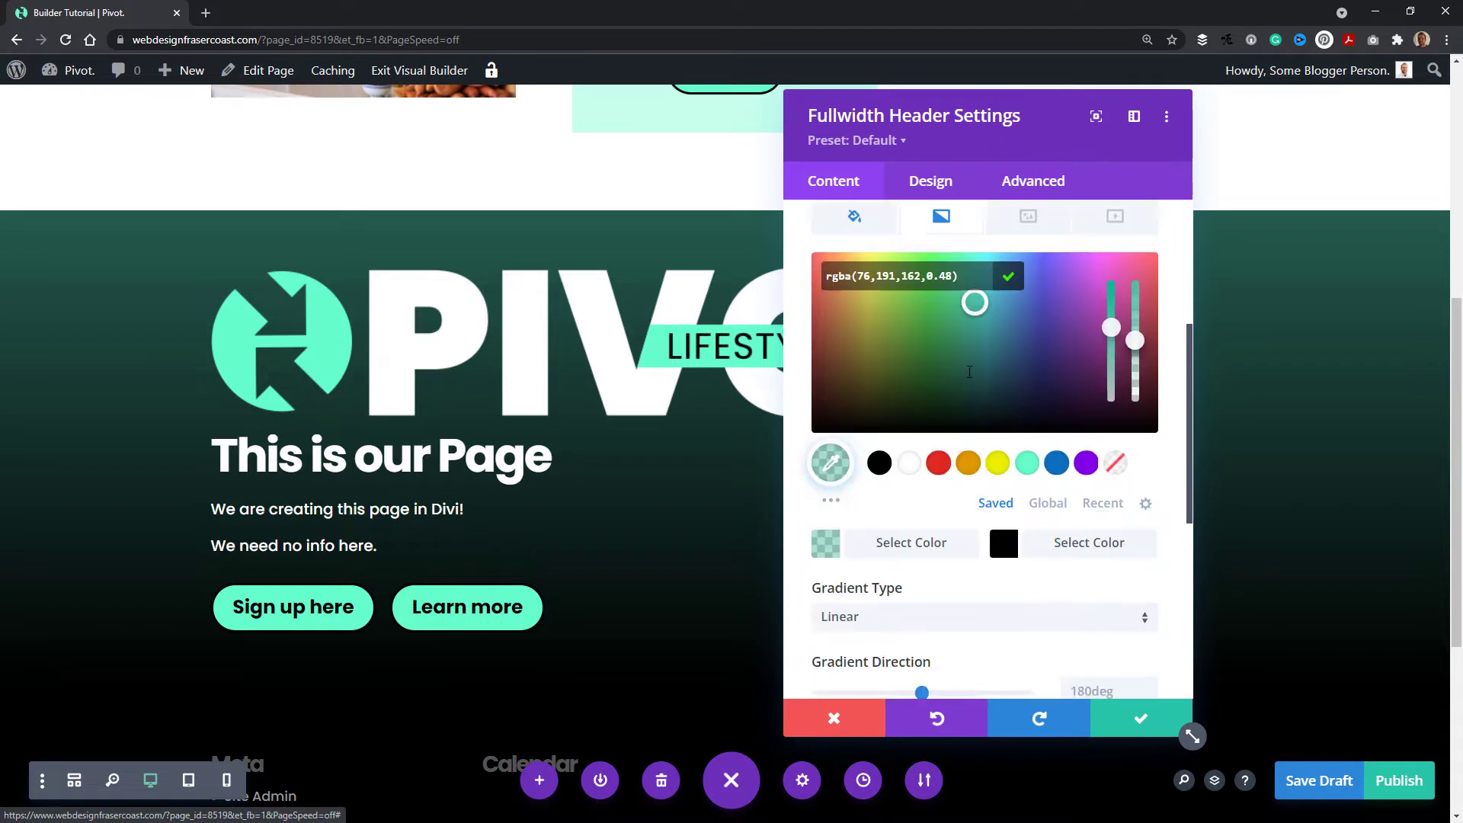
scroll(871, 426, "down", 1)
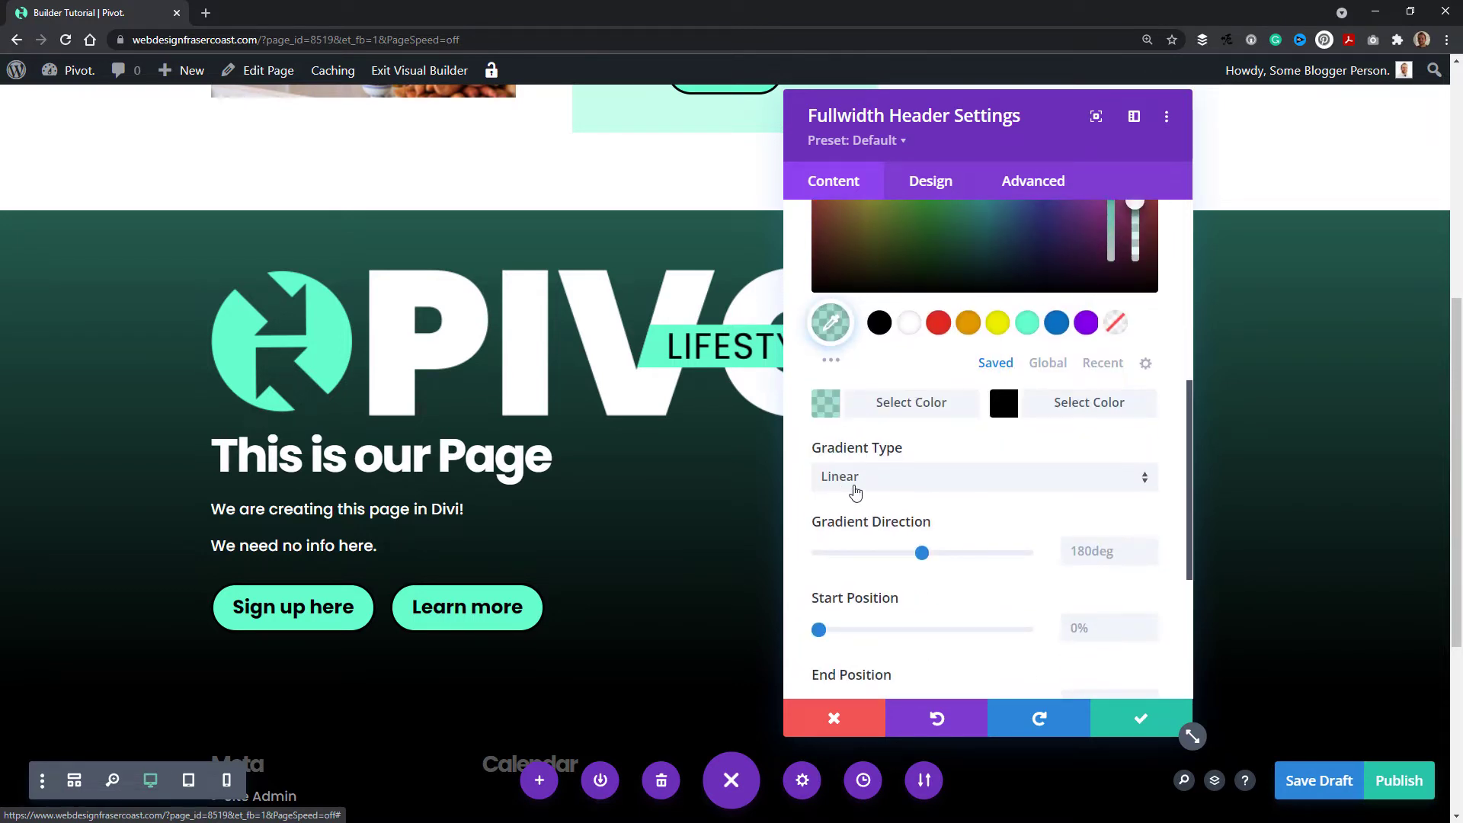
left_click(855, 492)
left_click(831, 402)
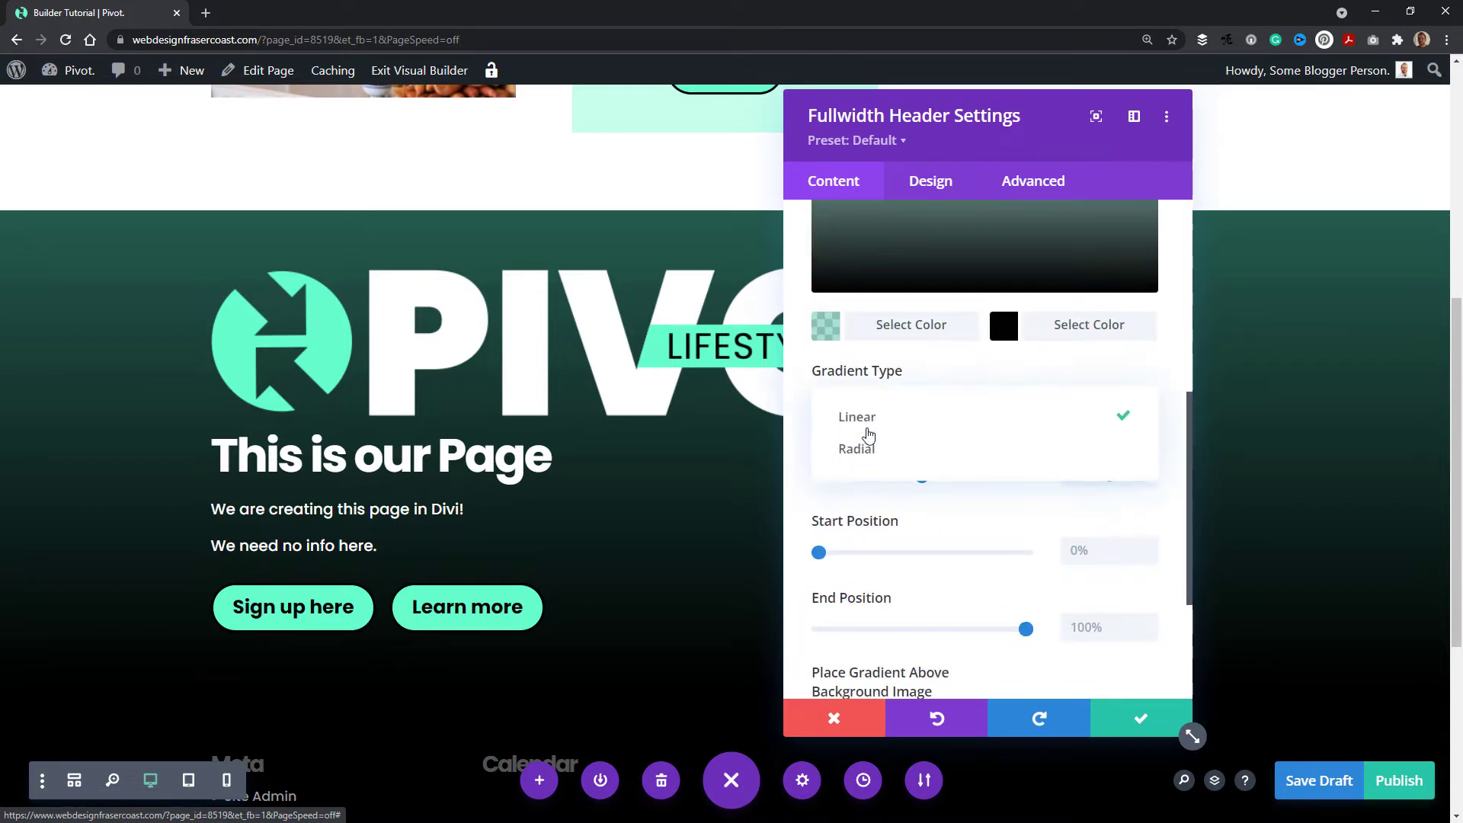
left_click(845, 448)
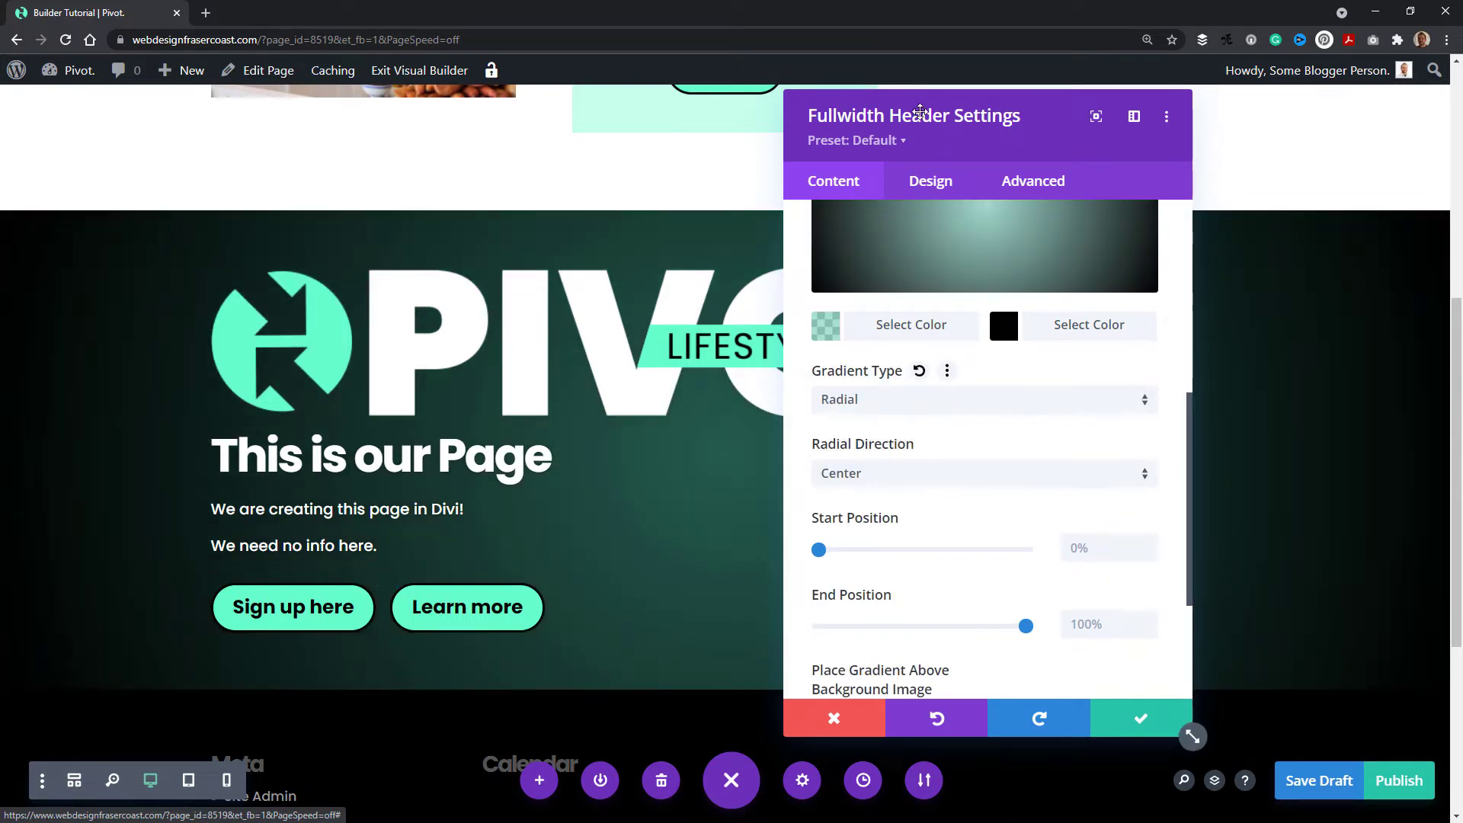
Try a radial gradient start position of 47% and end position of 51%, and return them to 0% and 100%
mouse_move(915, 110)
left_mouse_down()
mouse_move(1409, 322)
mouse_move(906, 114)
left_mouse_up()
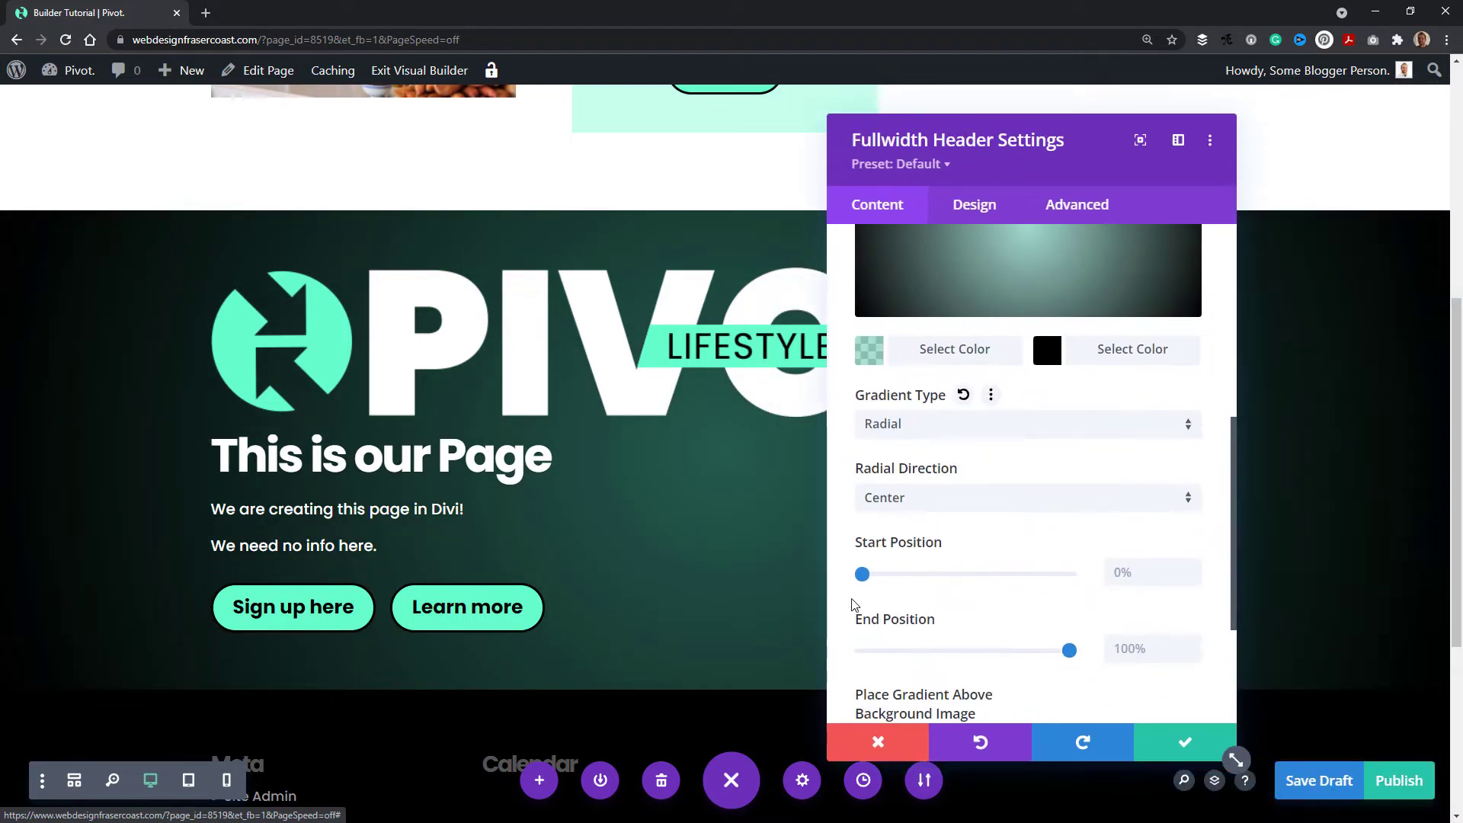
left_click_drag(864, 577, 963, 589)
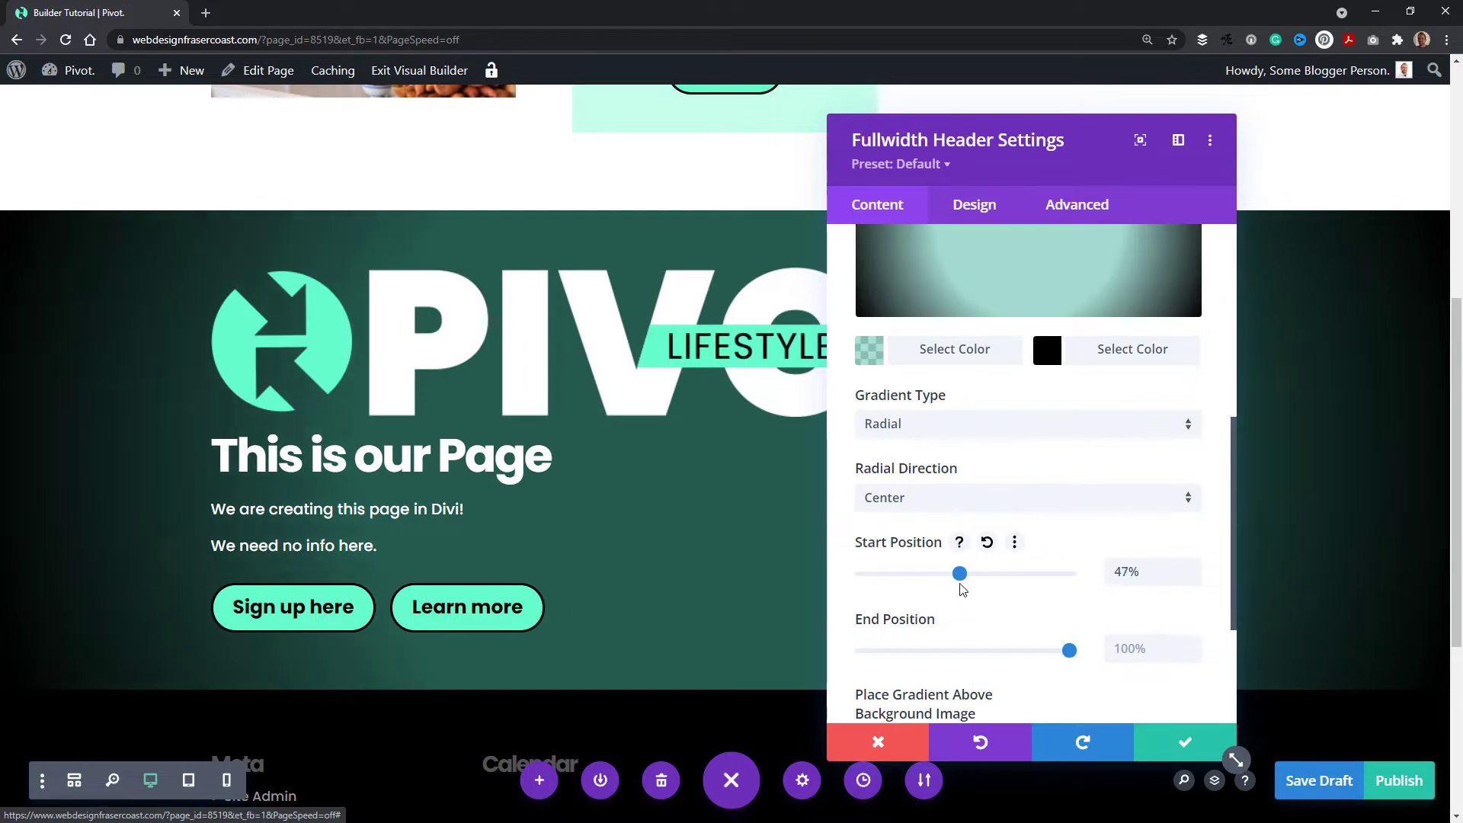
left_click_drag(1052, 657, 970, 657)
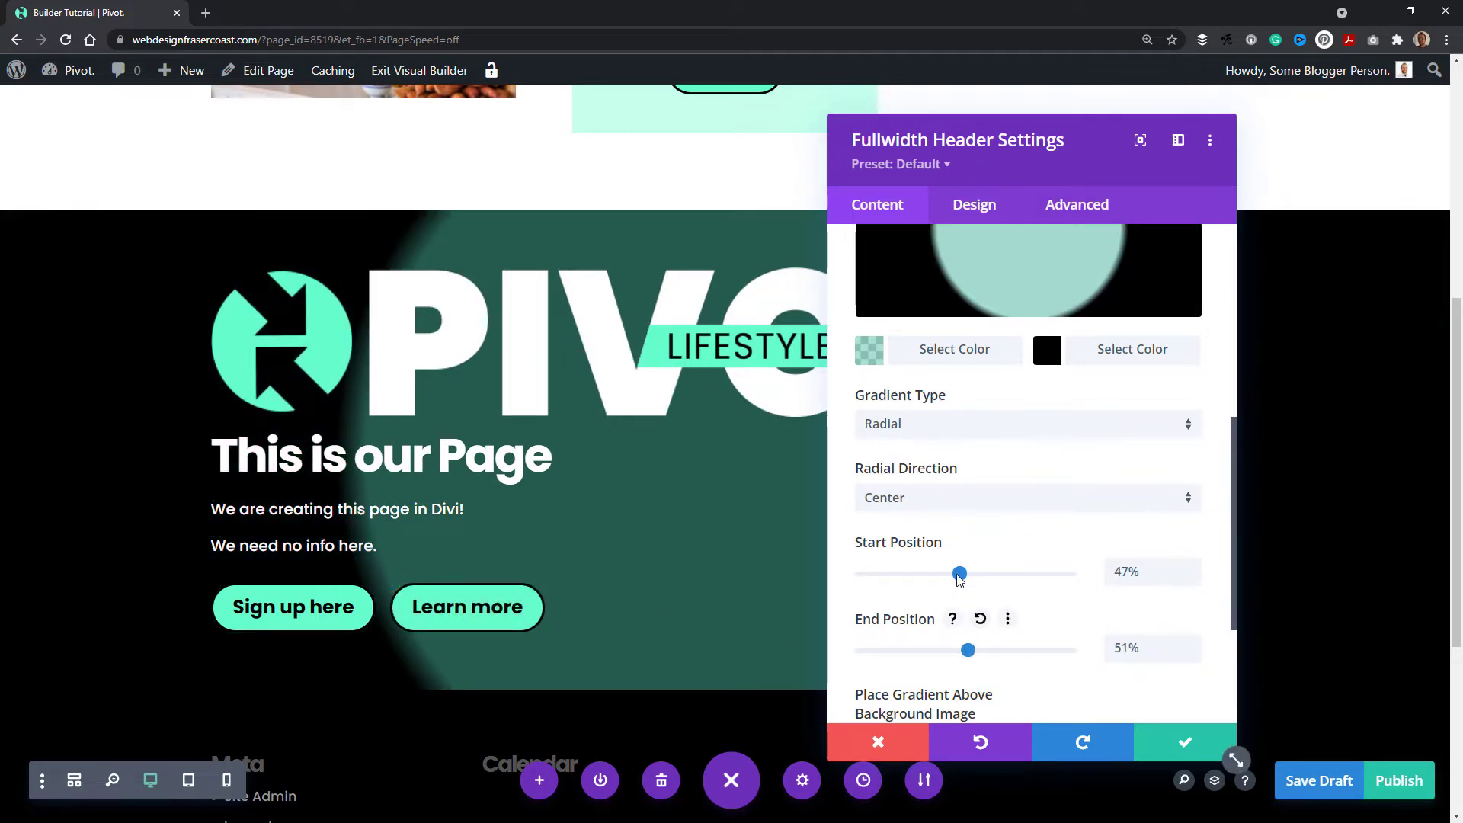
left_click_drag(960, 577, 861, 577)
left_click_drag(1024, 656, 1097, 653)
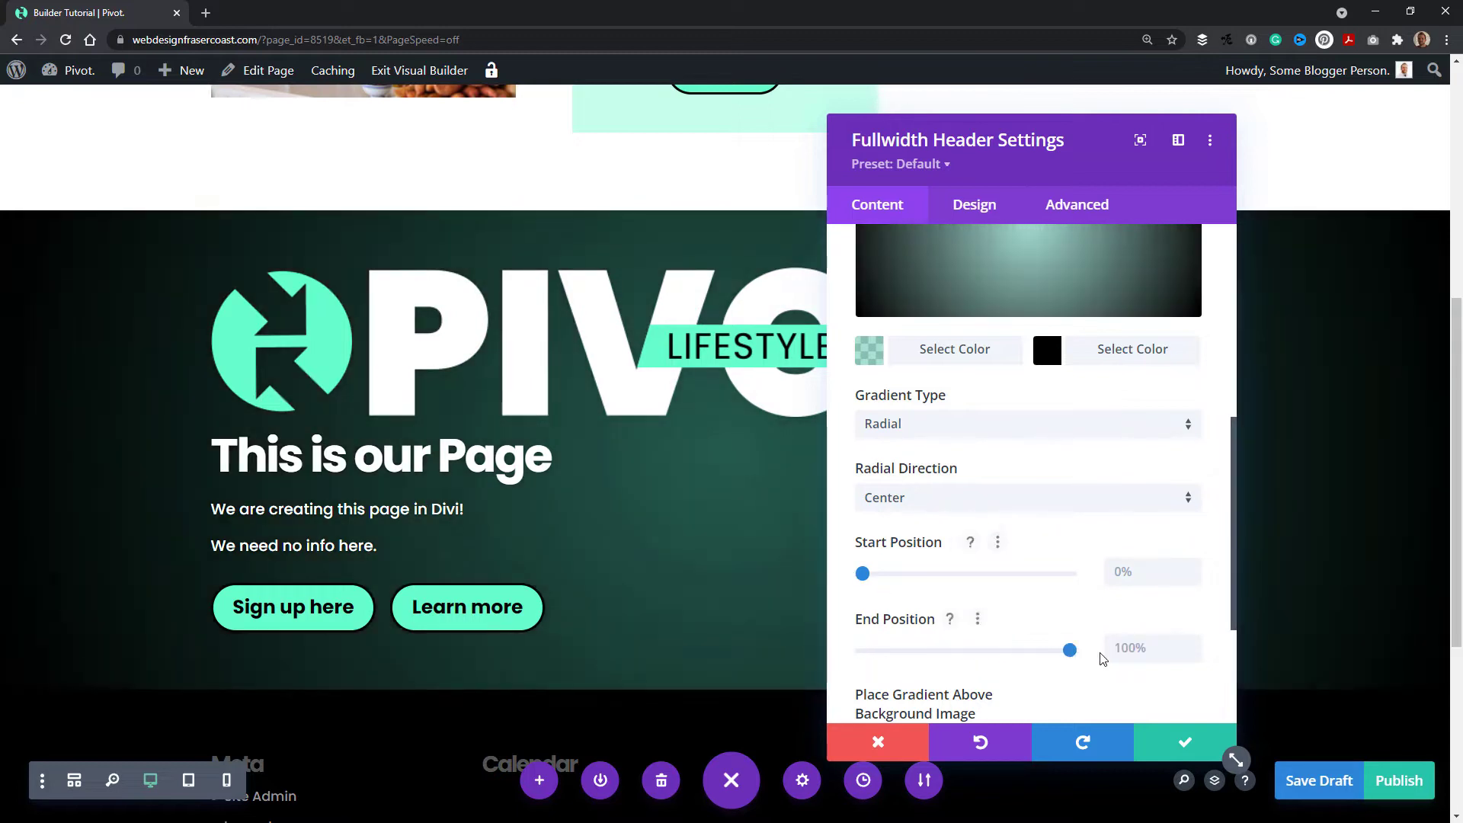
Add the green leaf photo, pexels-nothing-ahead-3571563.jpg, from the media library as the Fullwidth Header's background image
scroll(1022, 592, "down", 3)
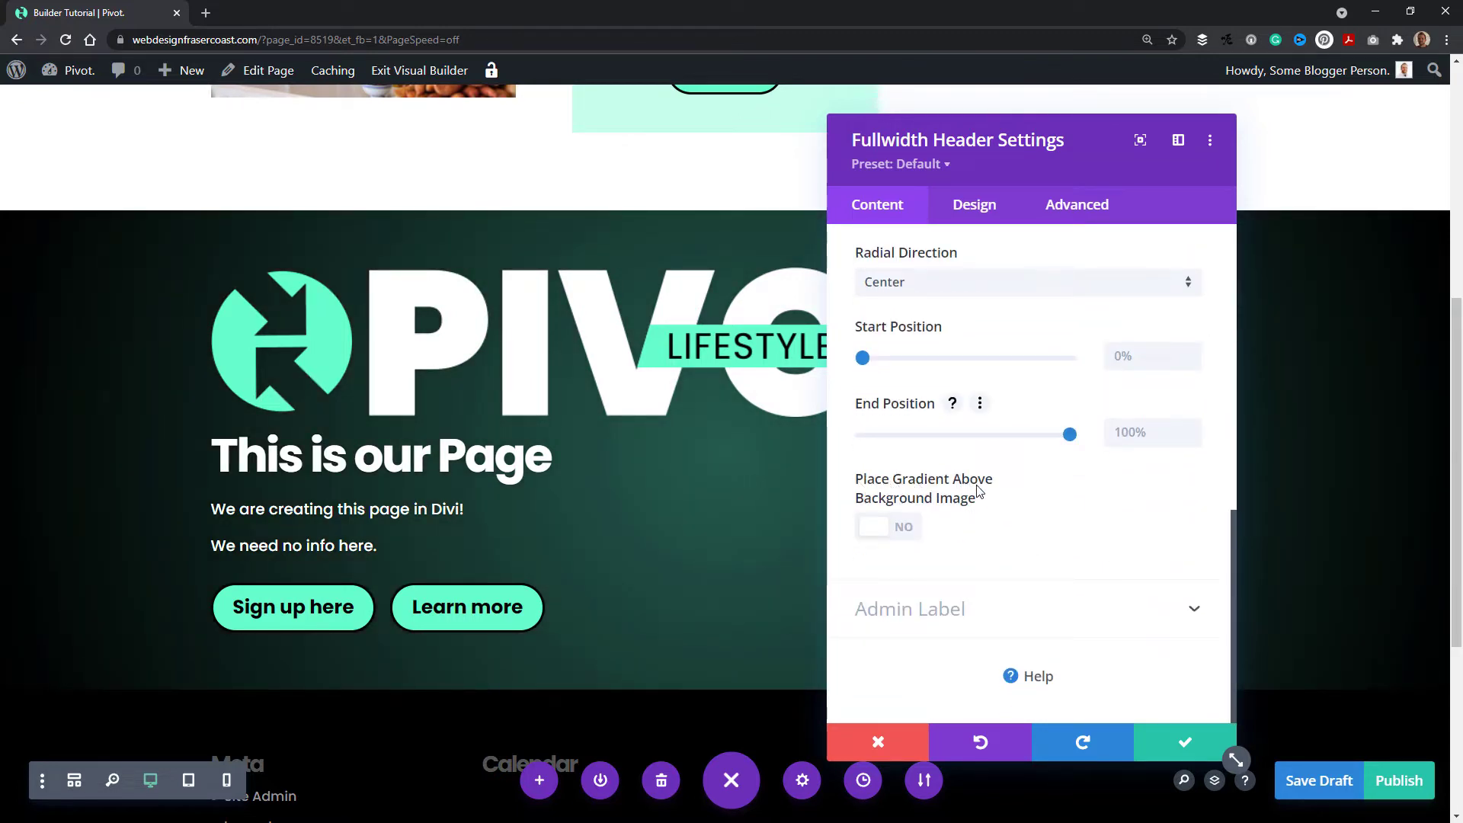
left_click_drag(1234, 538, 1152, 362)
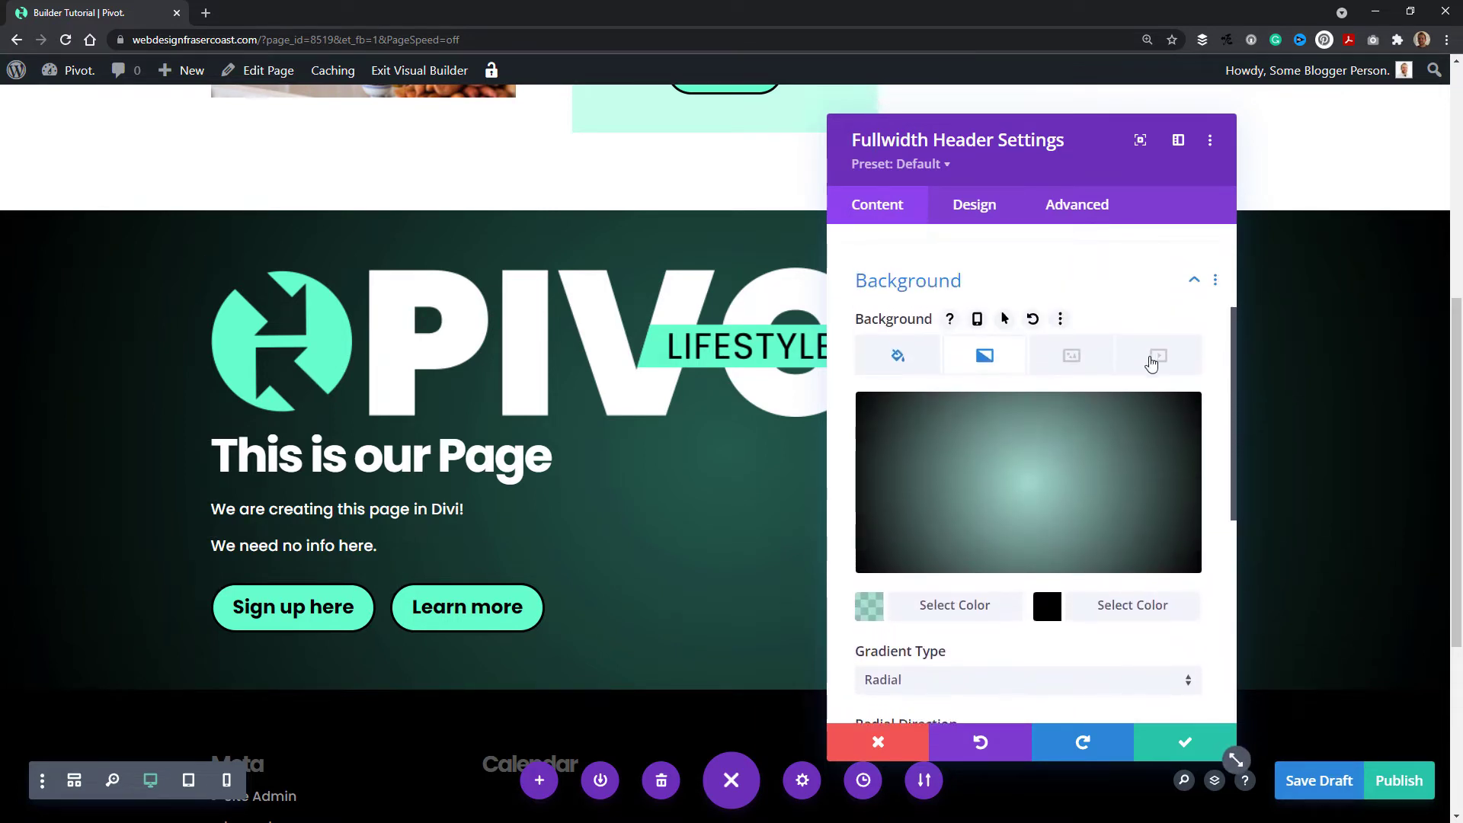
left_click(1070, 357)
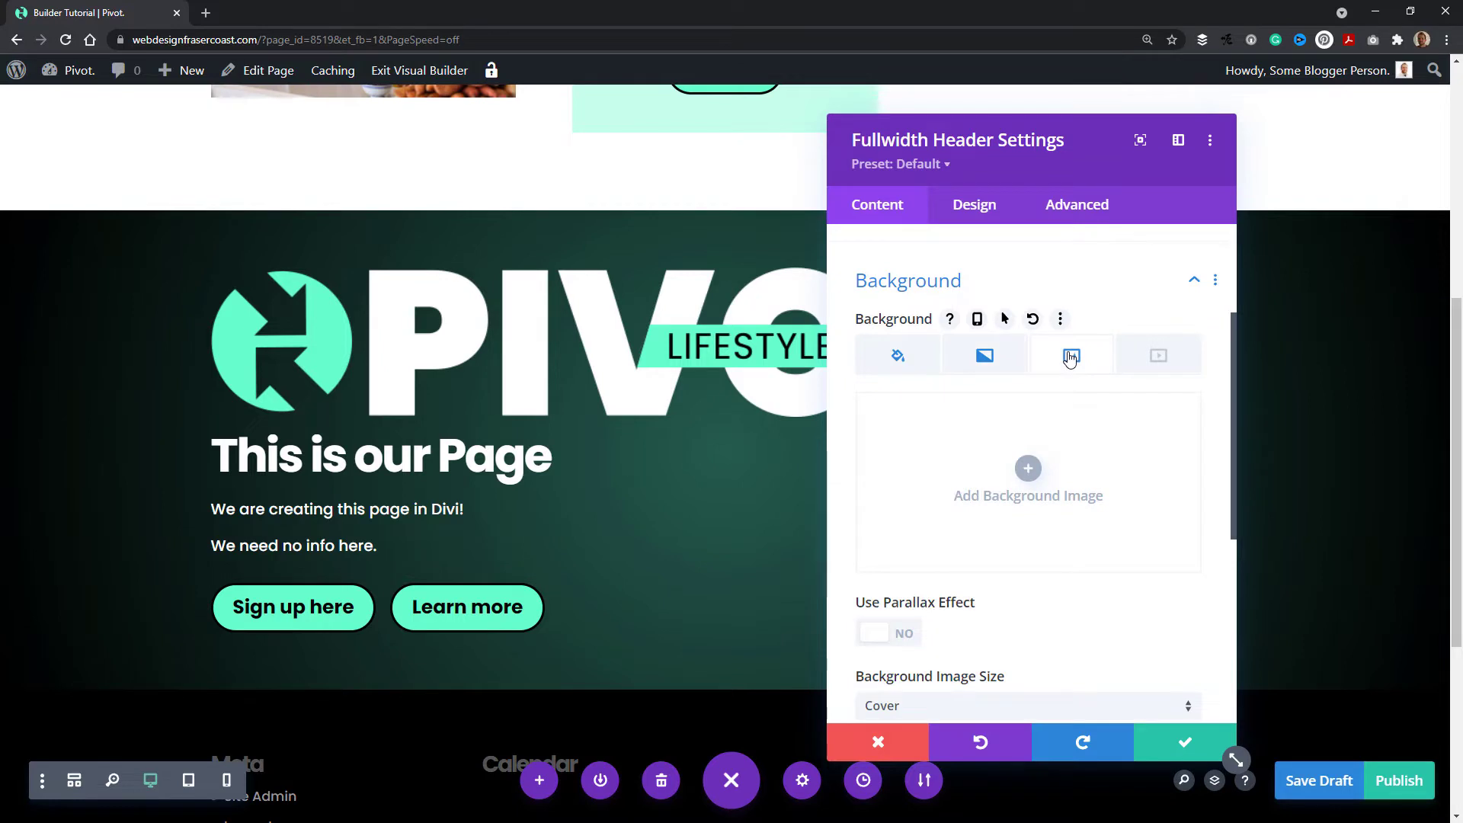
left_click(1028, 471)
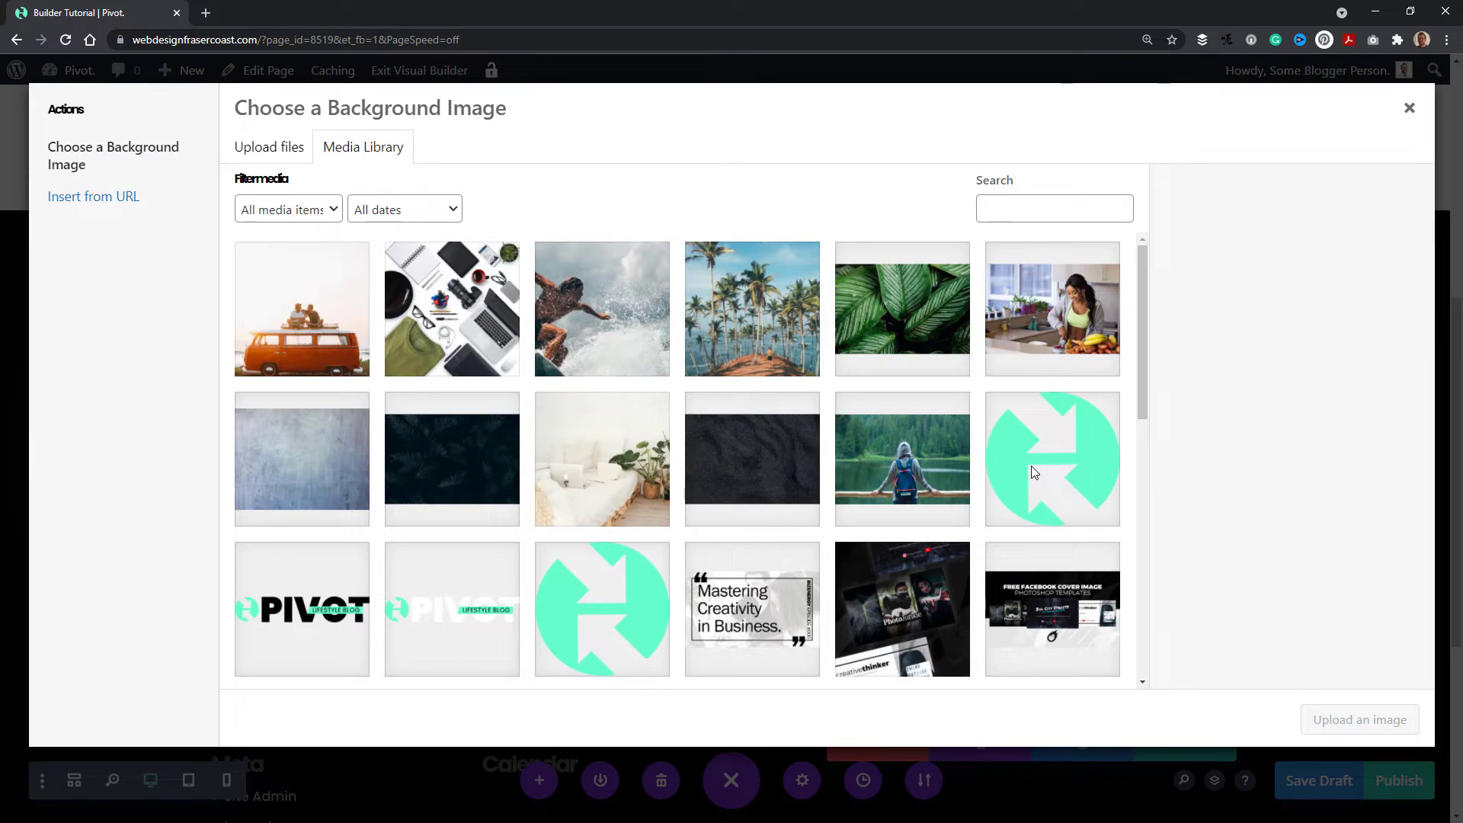
left_click(905, 288)
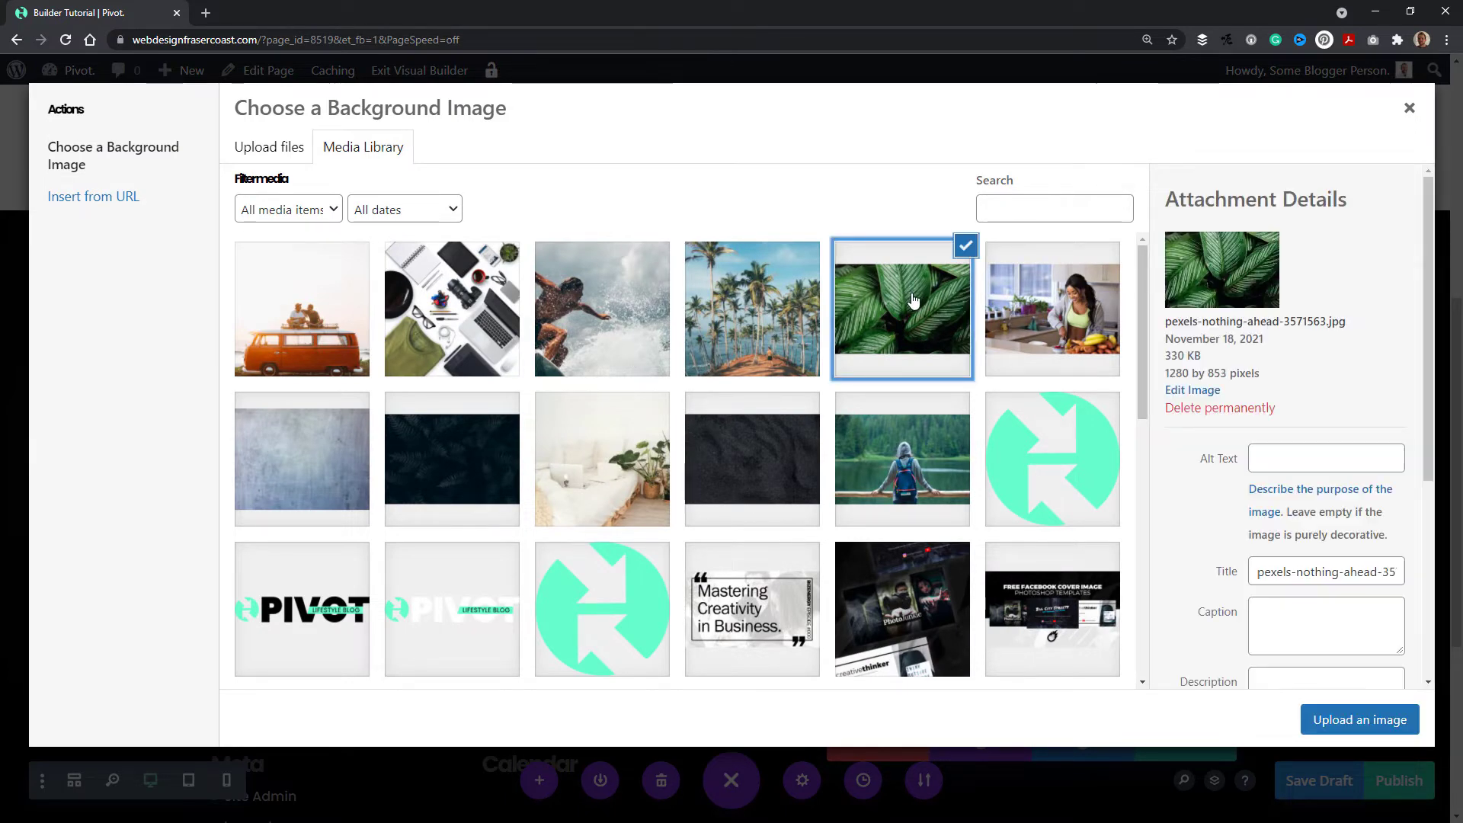
left_click(1341, 726)
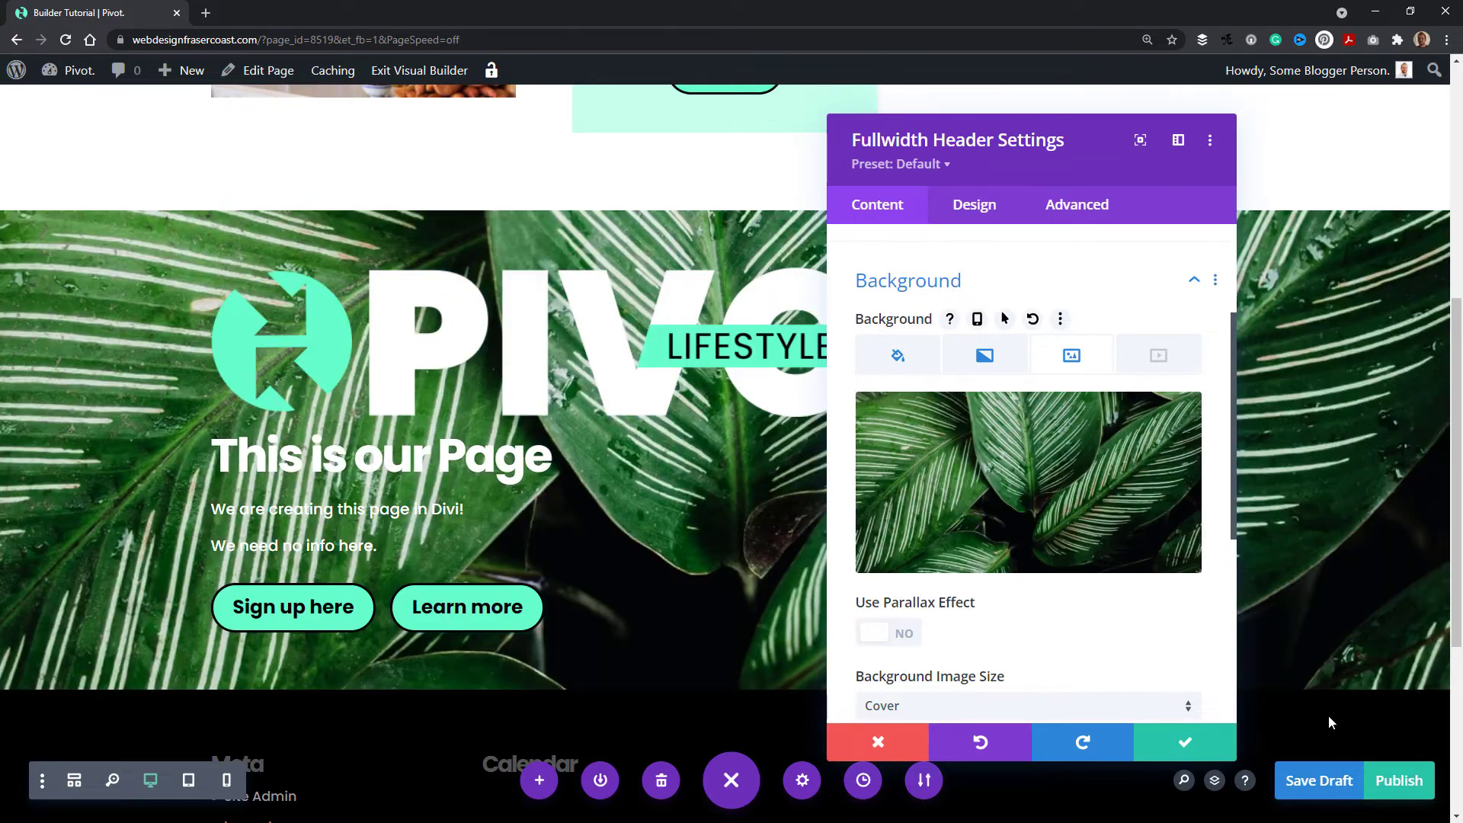
Move the settings window off the logo and place the gradient above the Fullwidth Header's background image
left_click_drag(959, 152, 1400, 193)
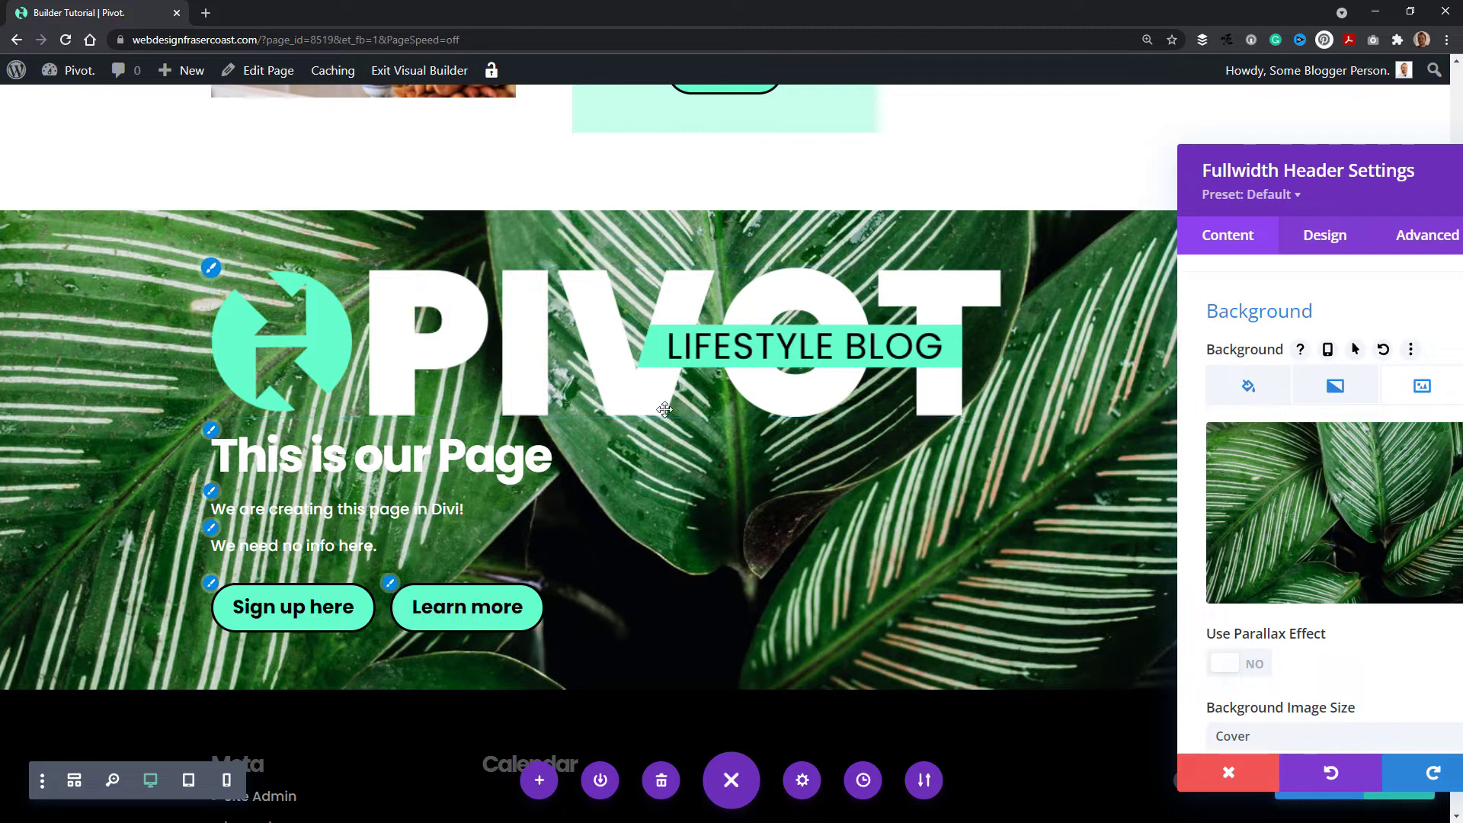
left_click_drag(1249, 194, 1046, 169)
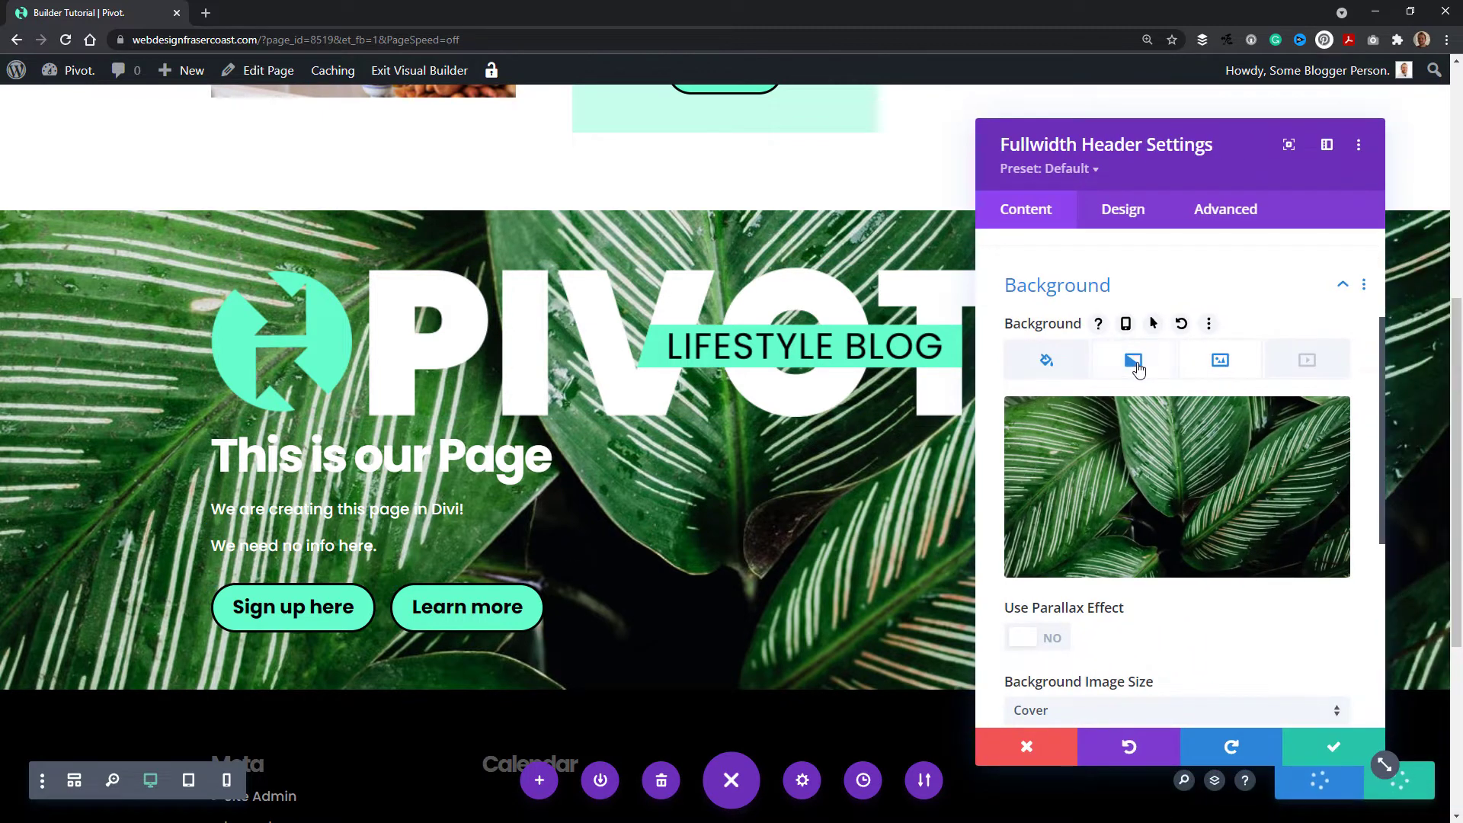
left_click(1136, 366)
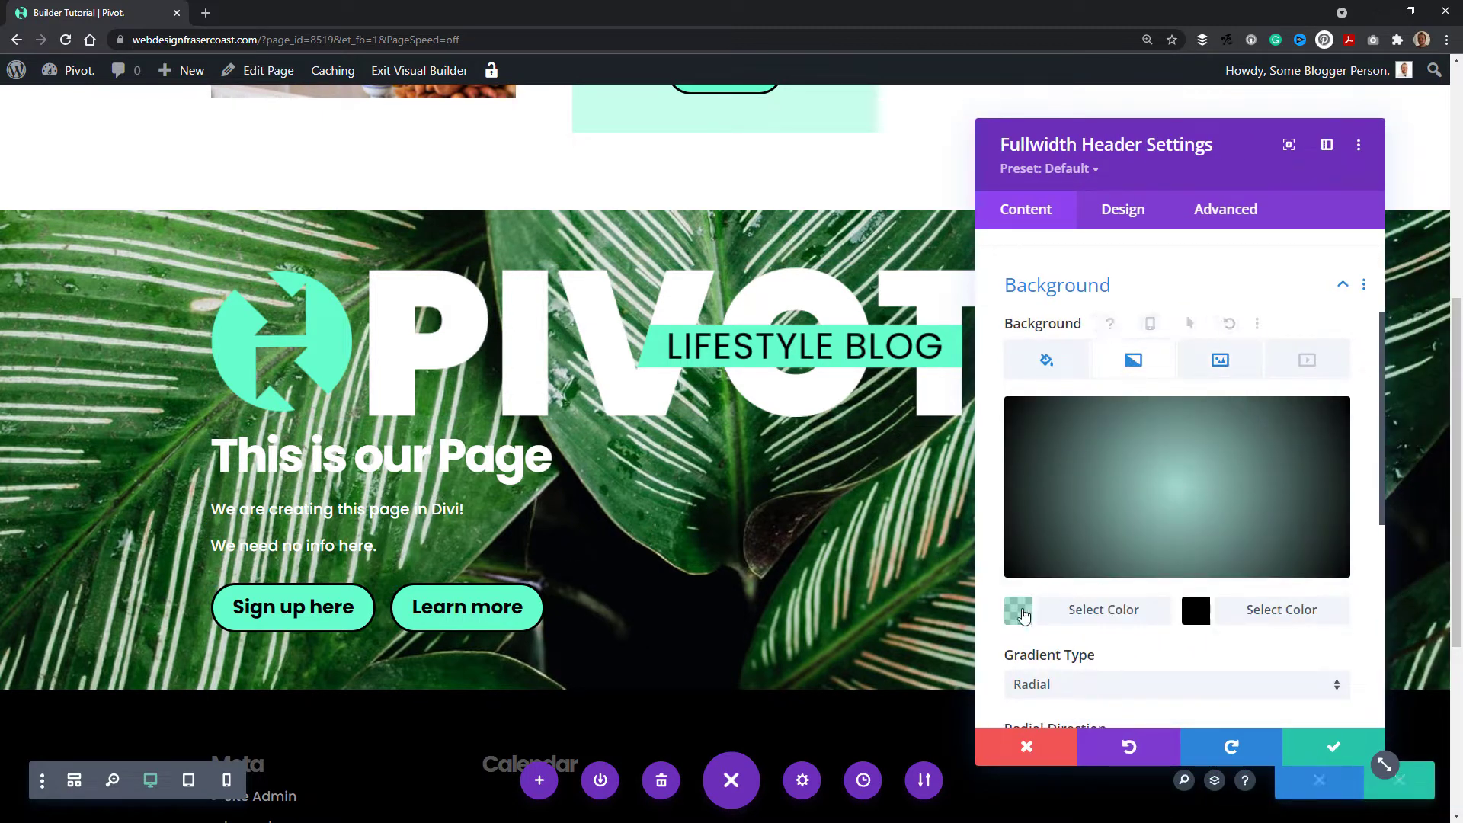
scroll(1040, 622, "down", 5)
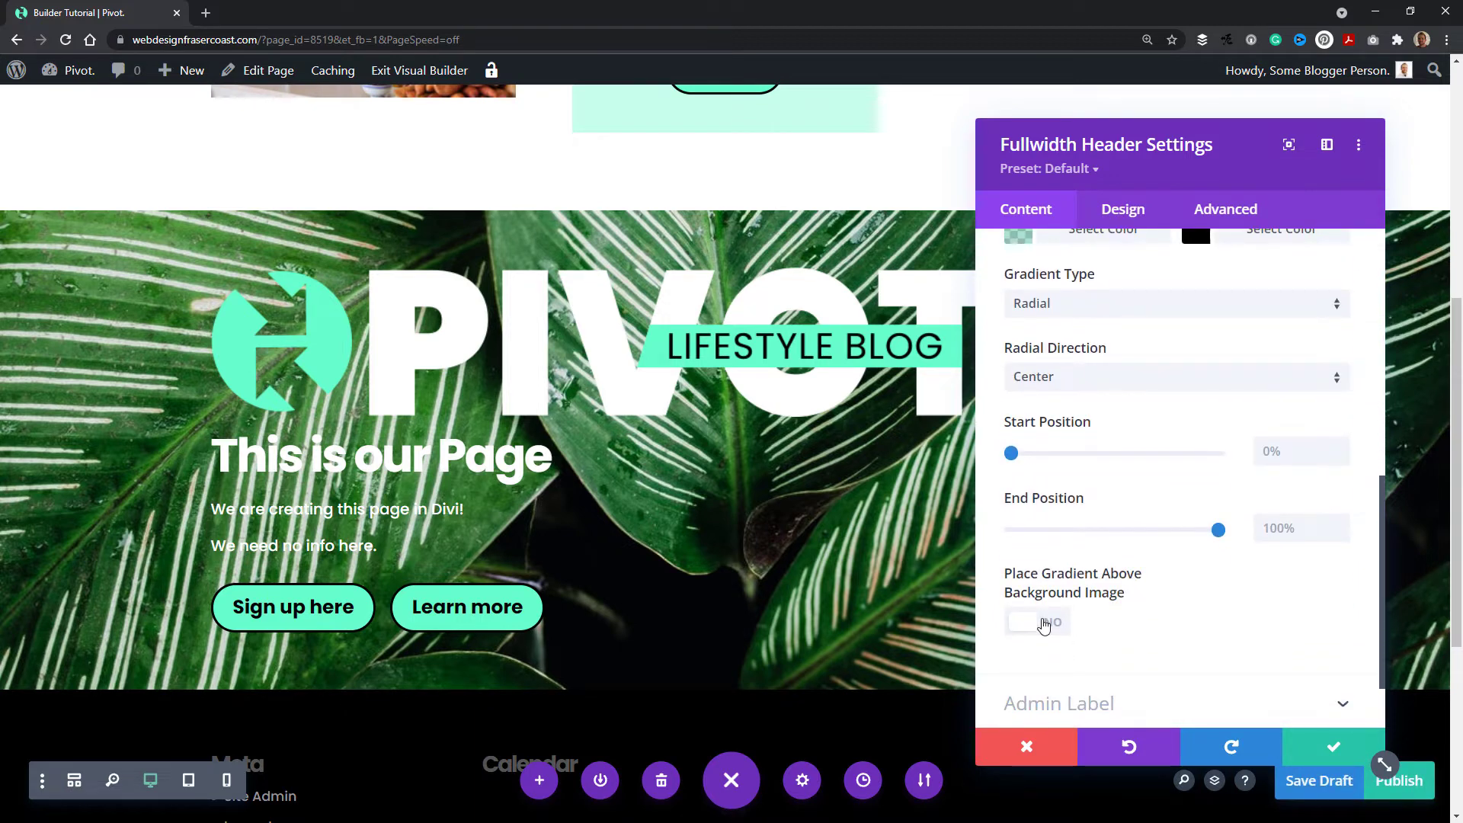
left_click(1044, 624)
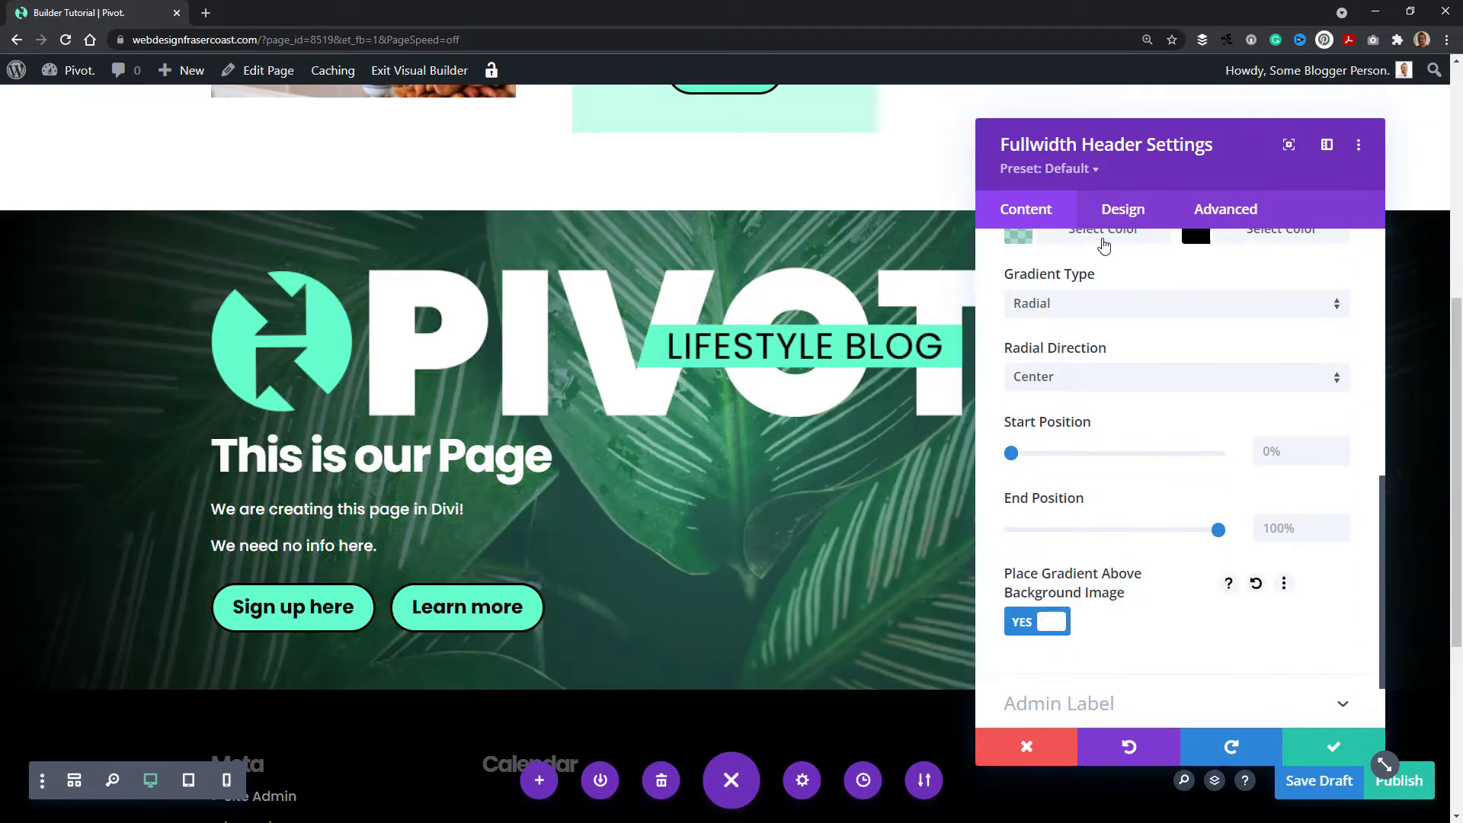
Remove the logo image from the Fullwidth Header and save the module's settings
left_click_drag(1070, 145, 1457, 153)
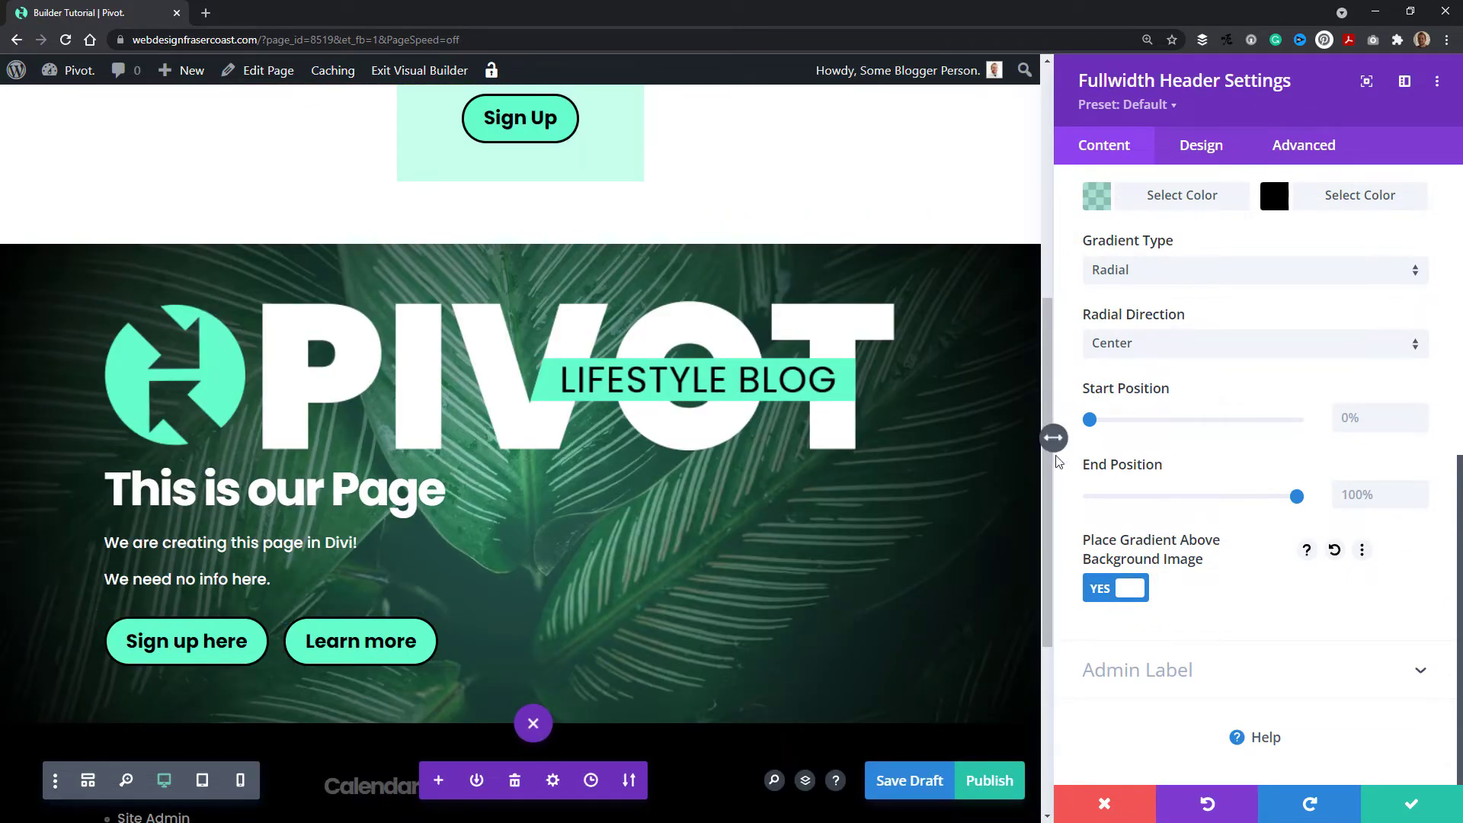
left_click(1406, 84)
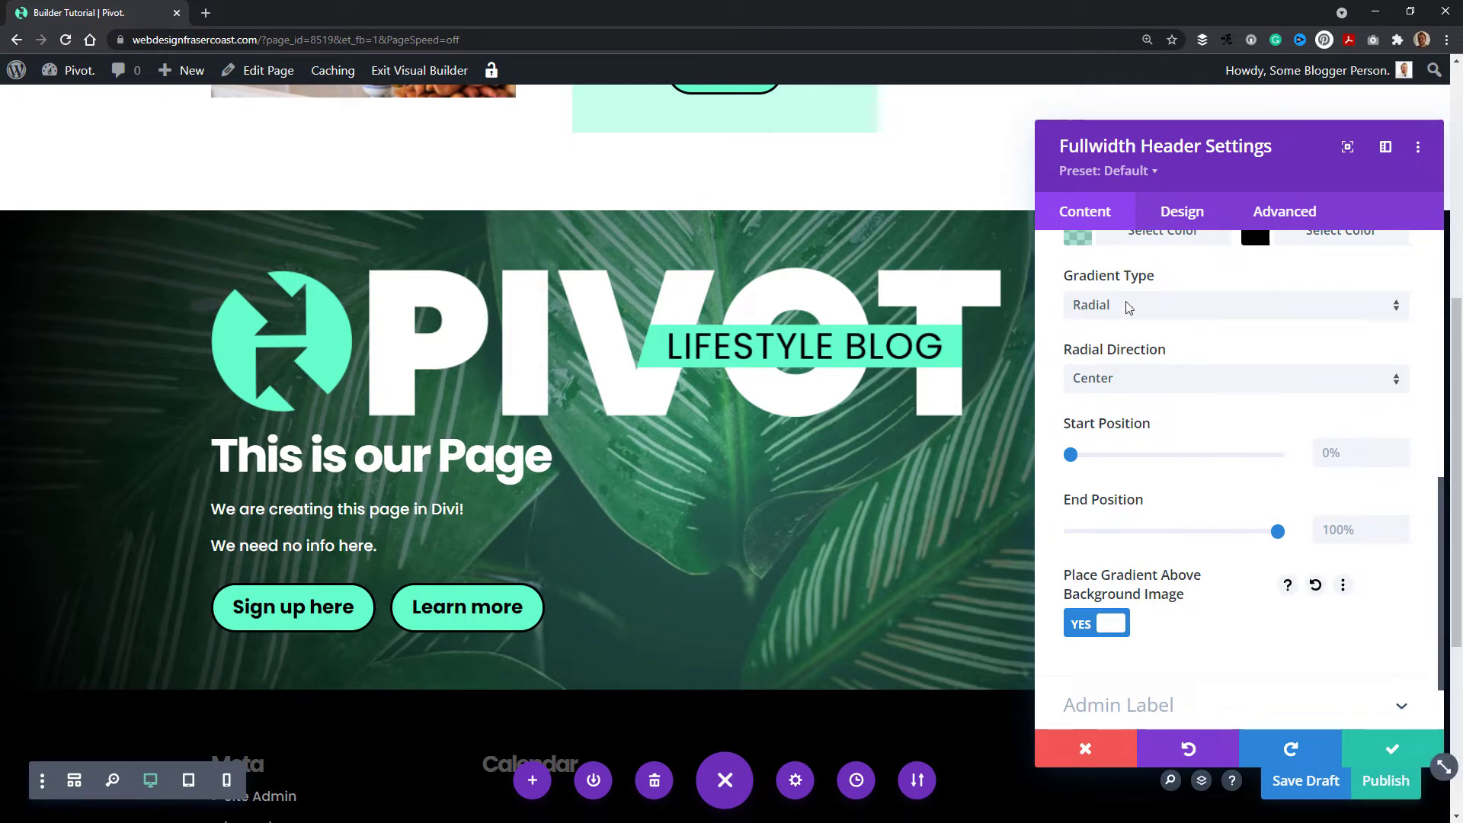
scroll(1135, 335, "up", 10)
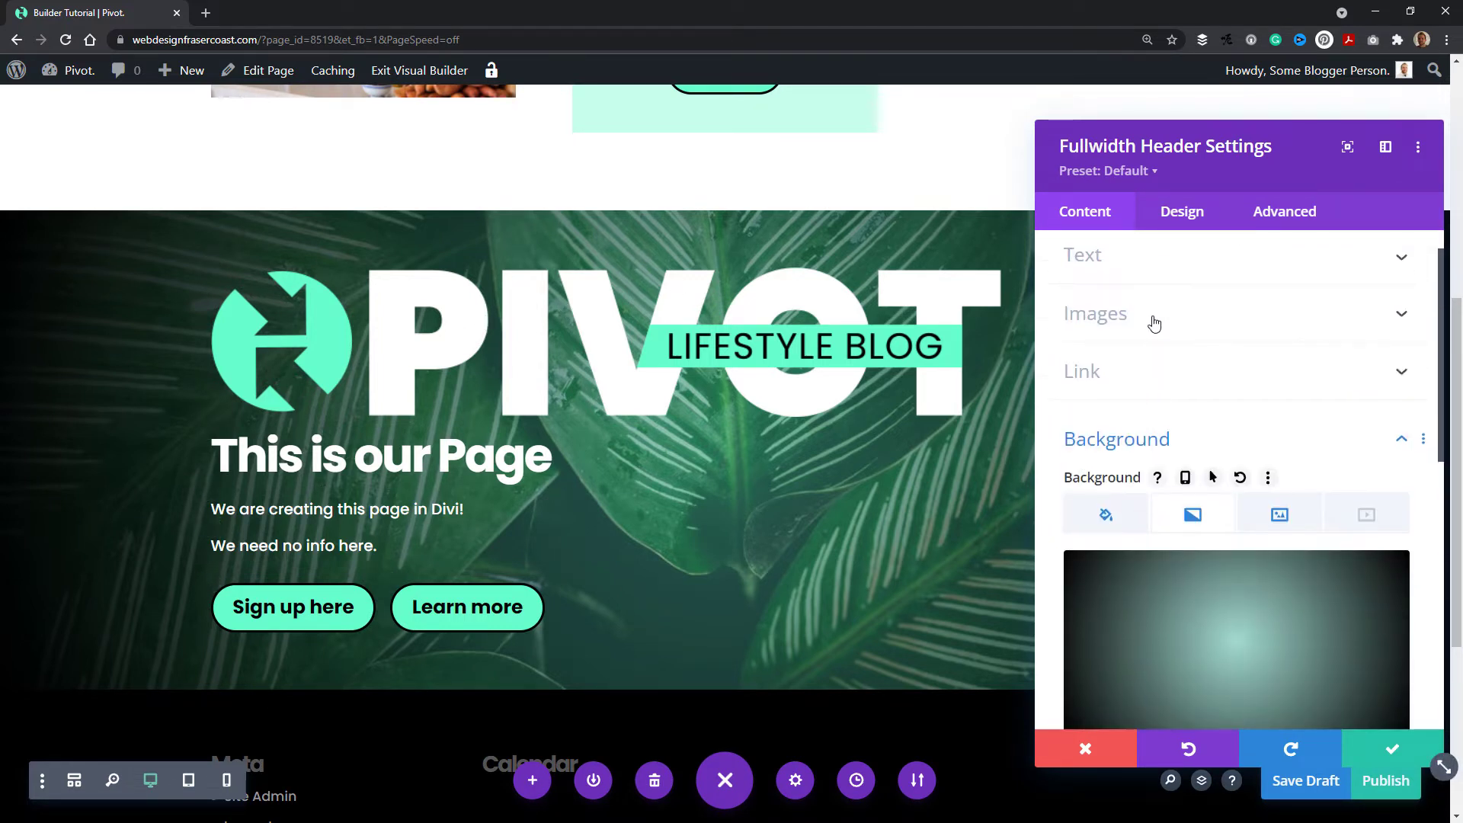
left_click(1155, 323)
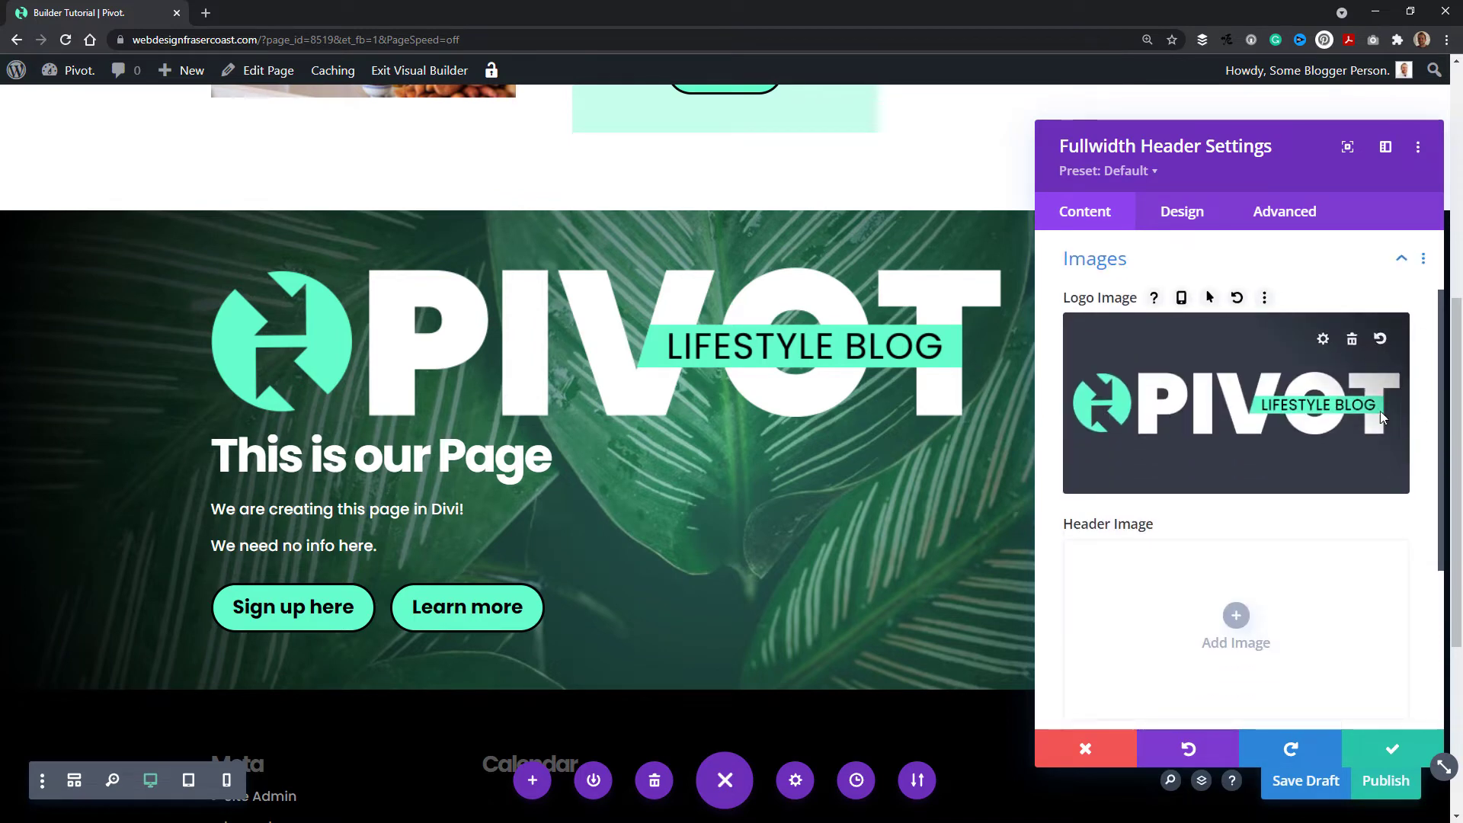
left_click(1353, 338)
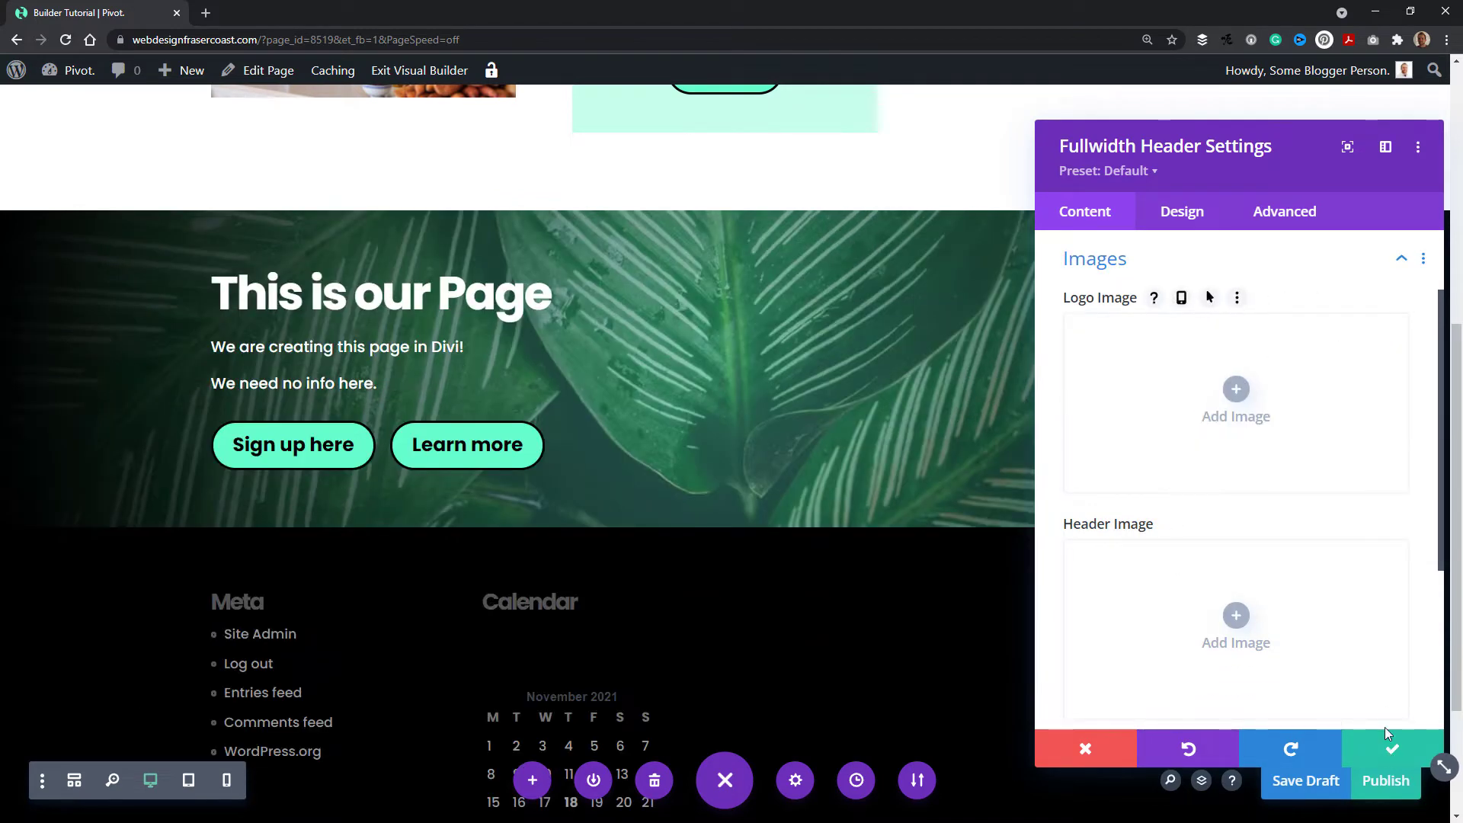
left_click(1416, 754)
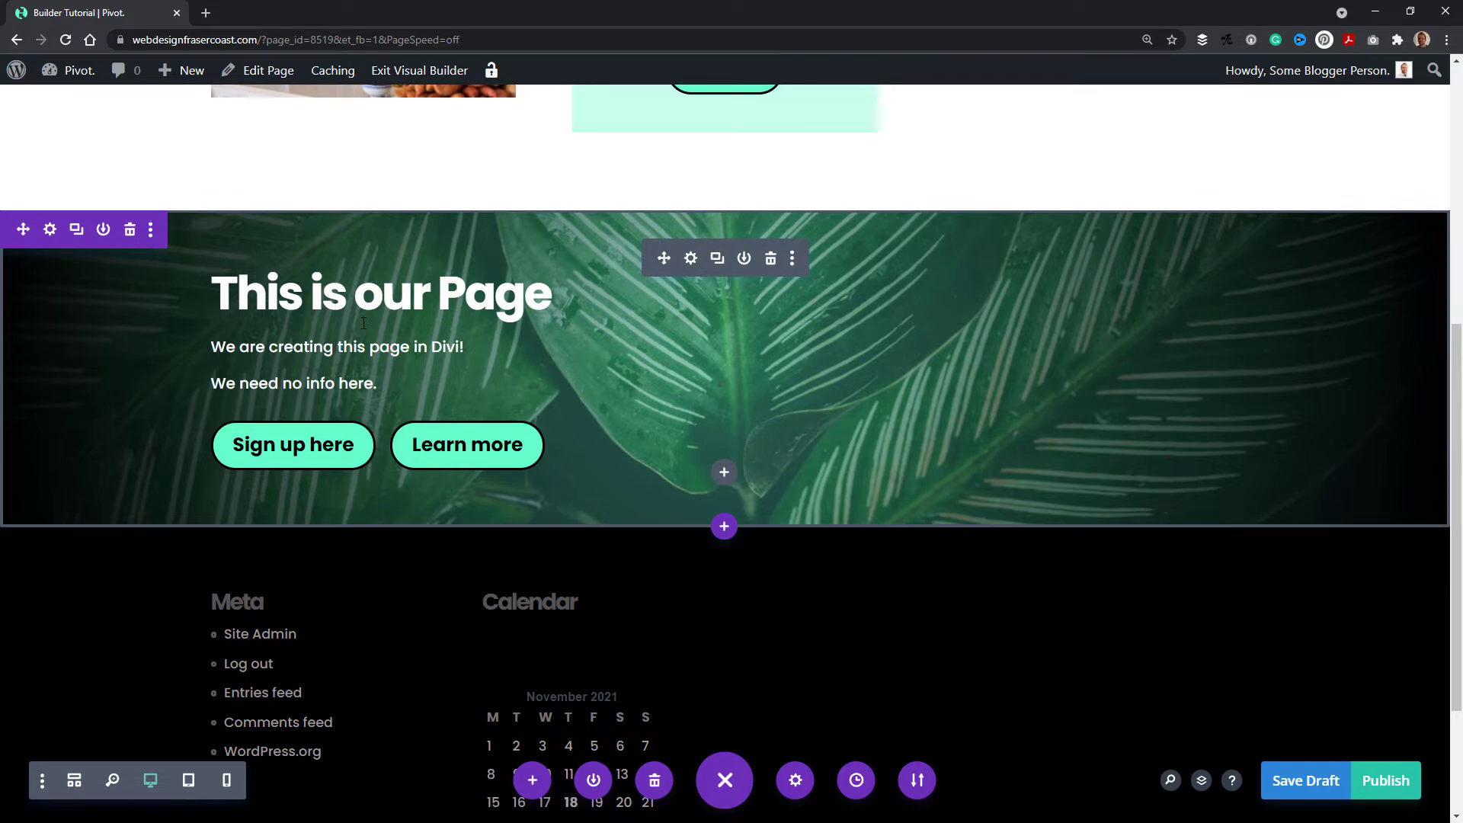
Move the fullwidth section to the top of the page, above the section with the global text
scroll(544, 231, "up", 7)
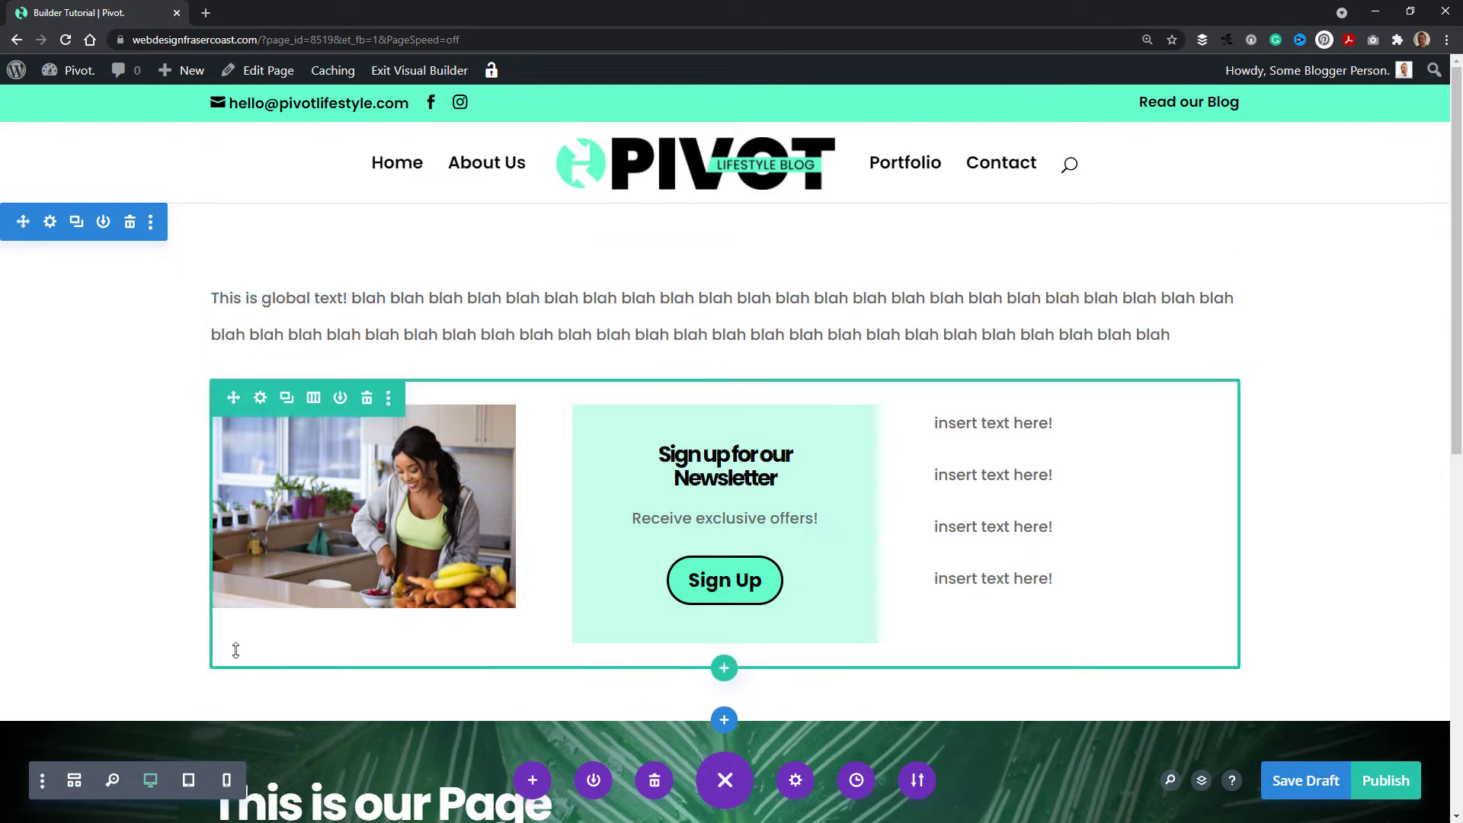
scroll(236, 650, "down", 7)
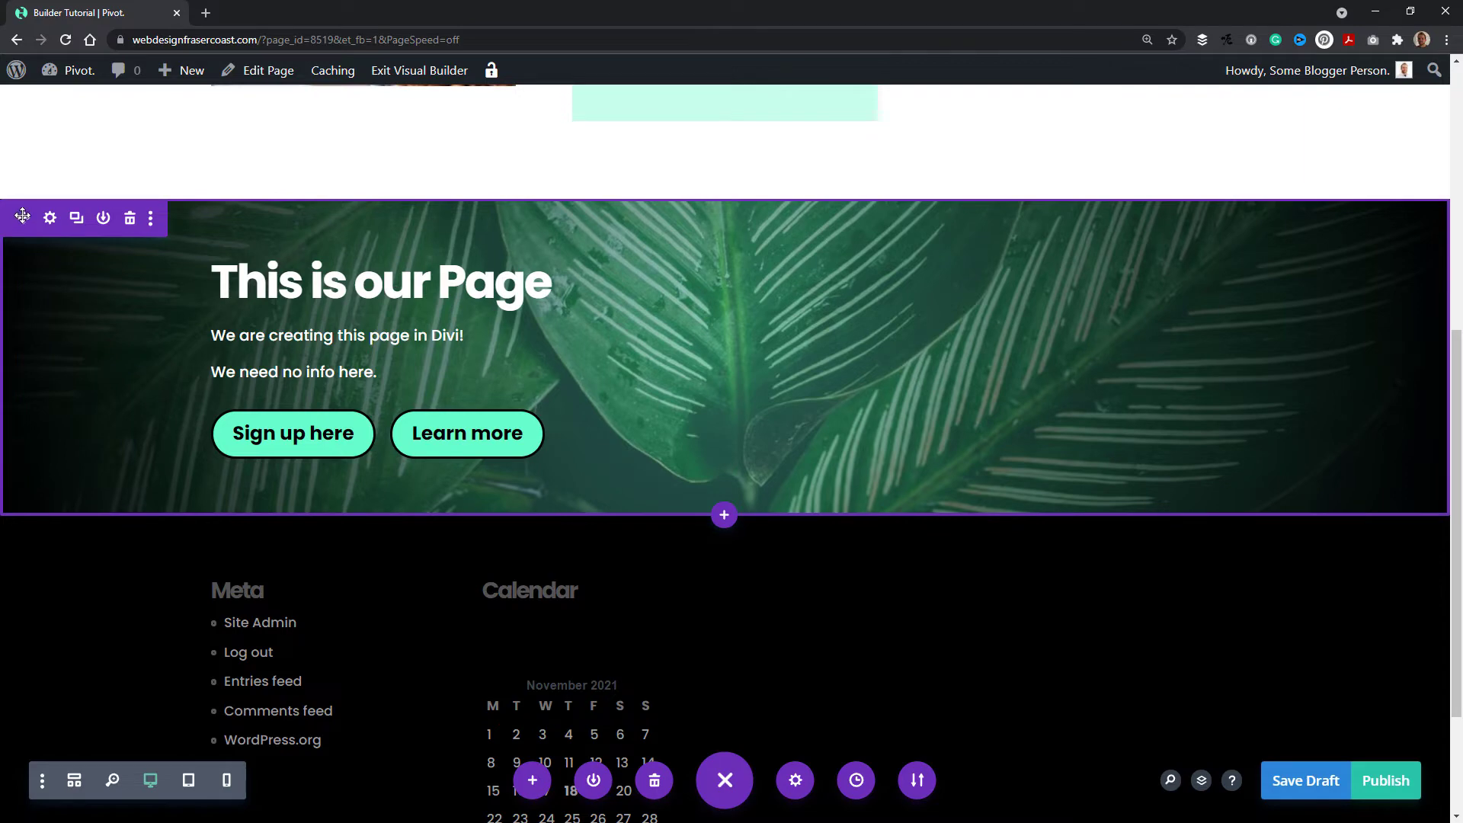
left_click_drag(22, 217, 55, 114)
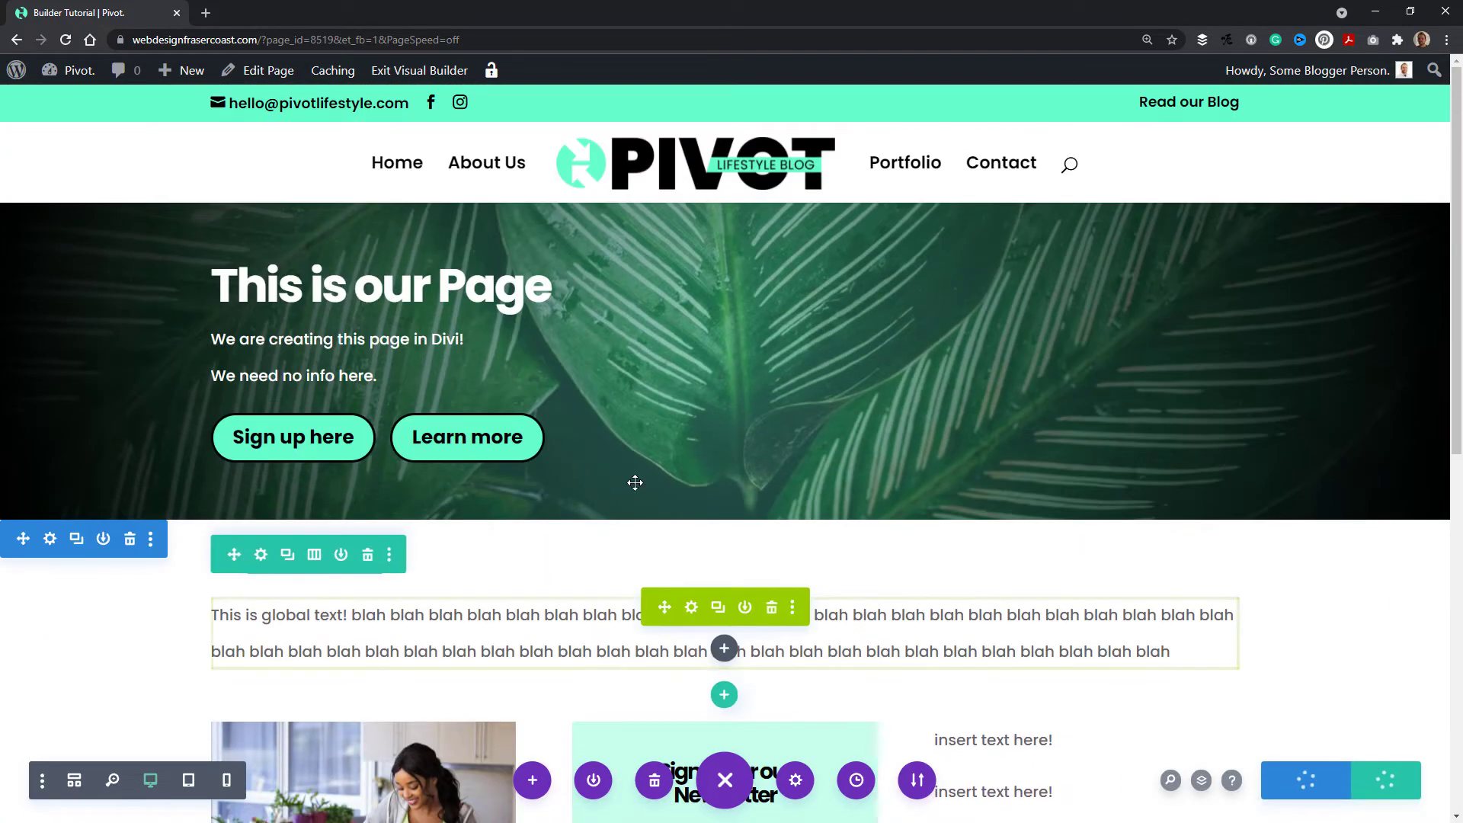
Insert a specialty section at the end of the page, with one tall column beside a nested row area of equal width
scroll(455, 420, "down", 3)
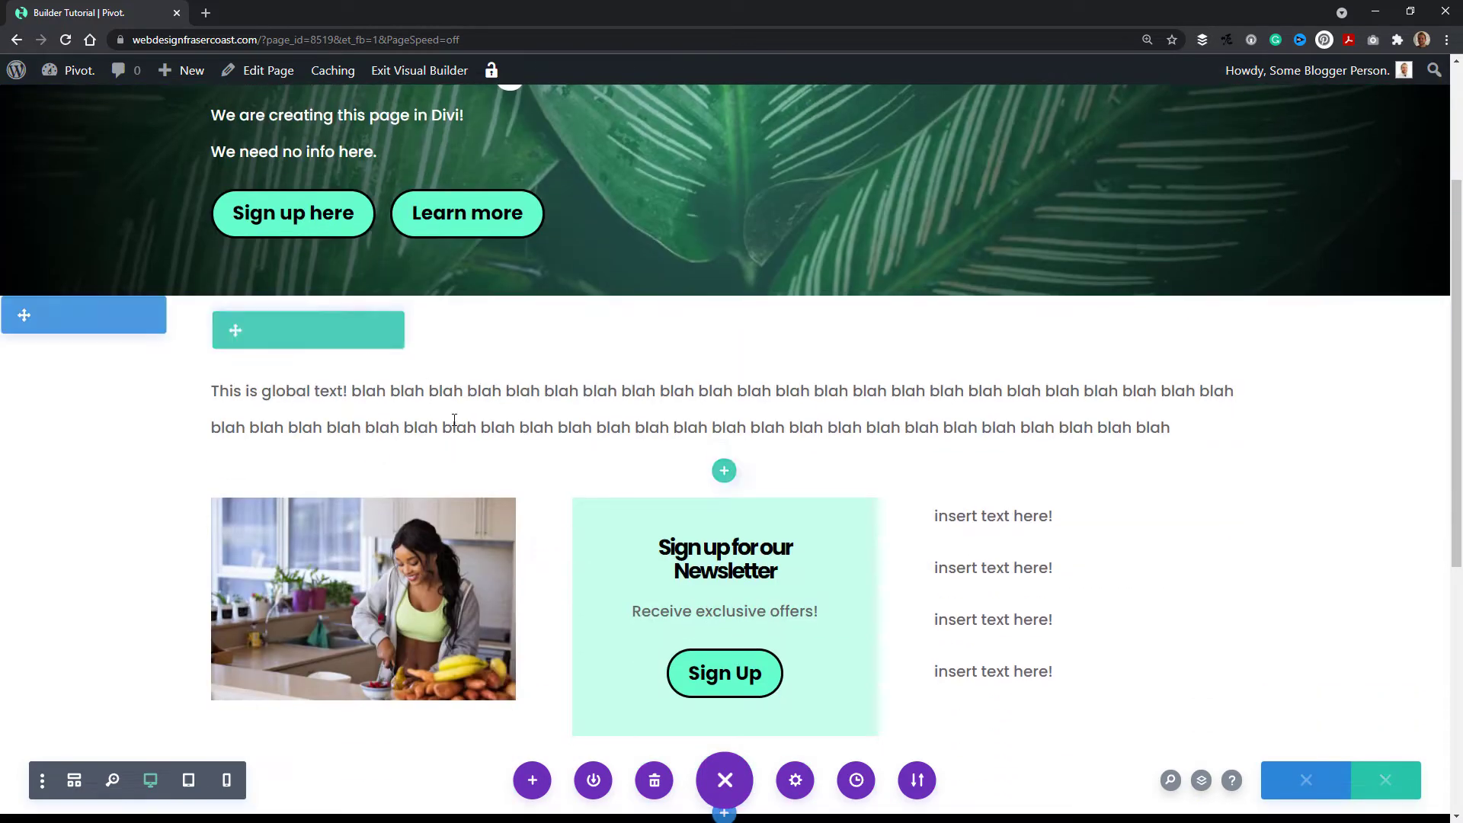
scroll(405, 398, "down", 2)
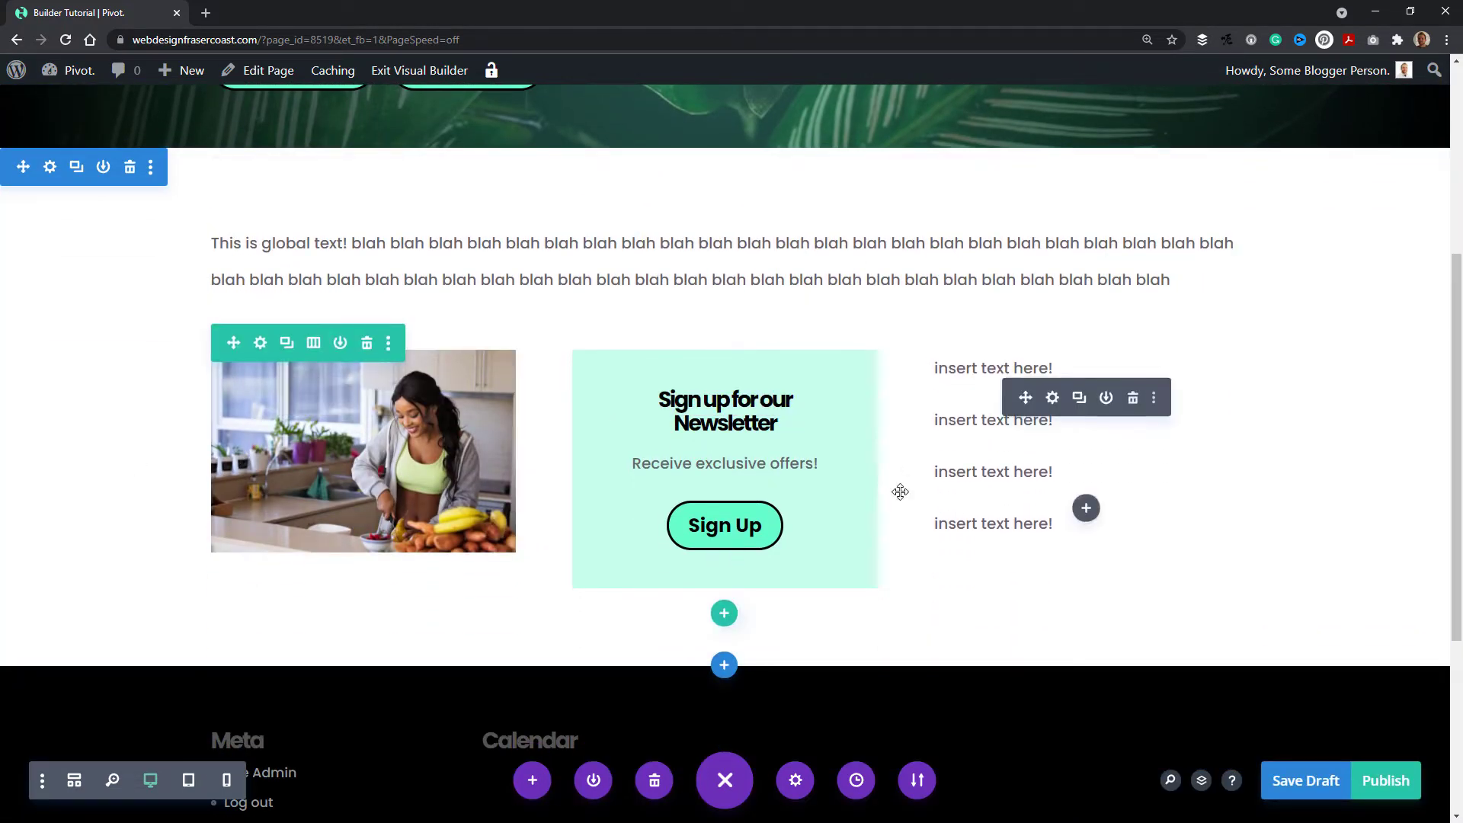
left_click(724, 665)
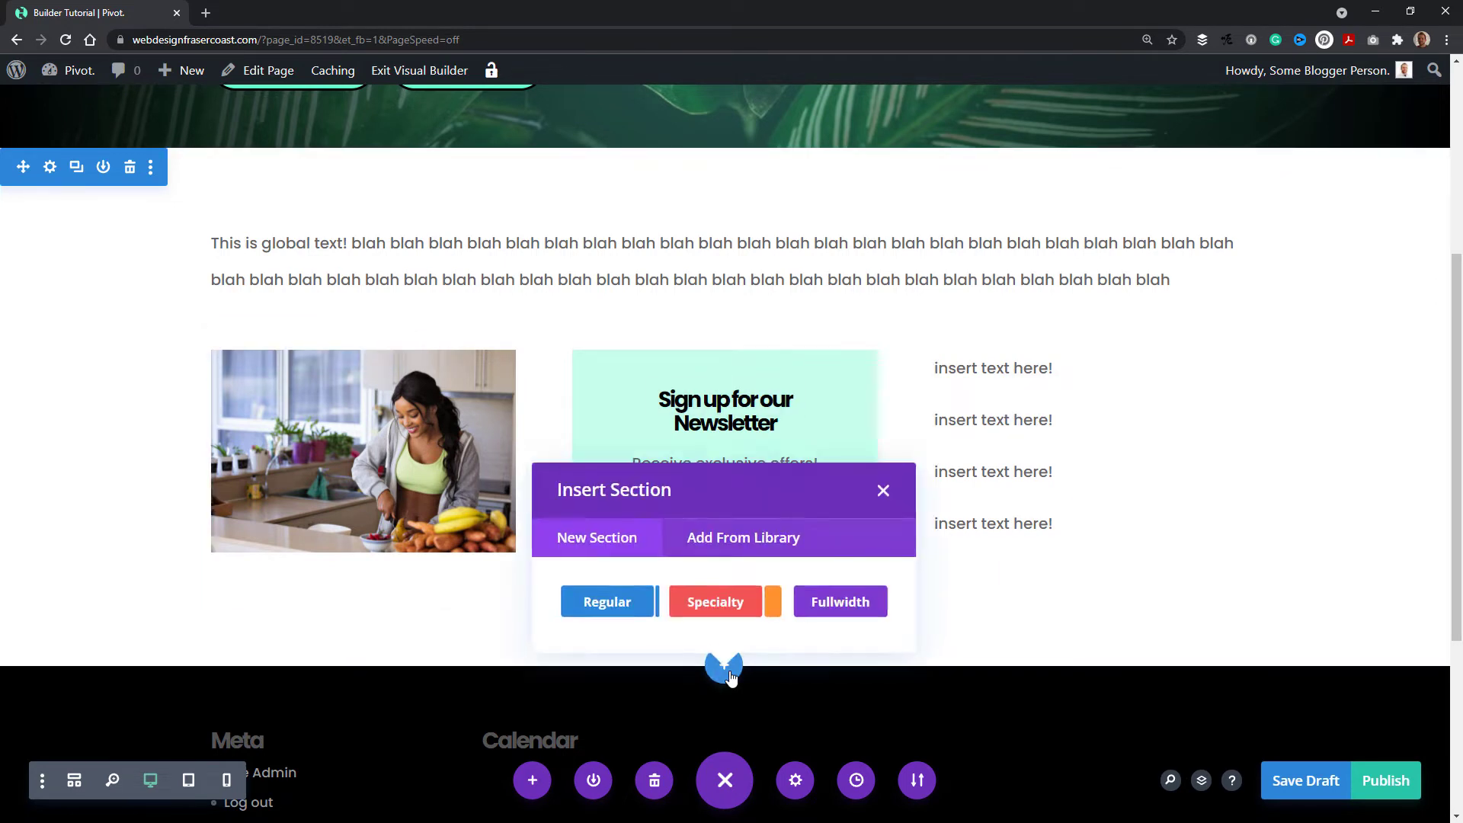
left_click(728, 606)
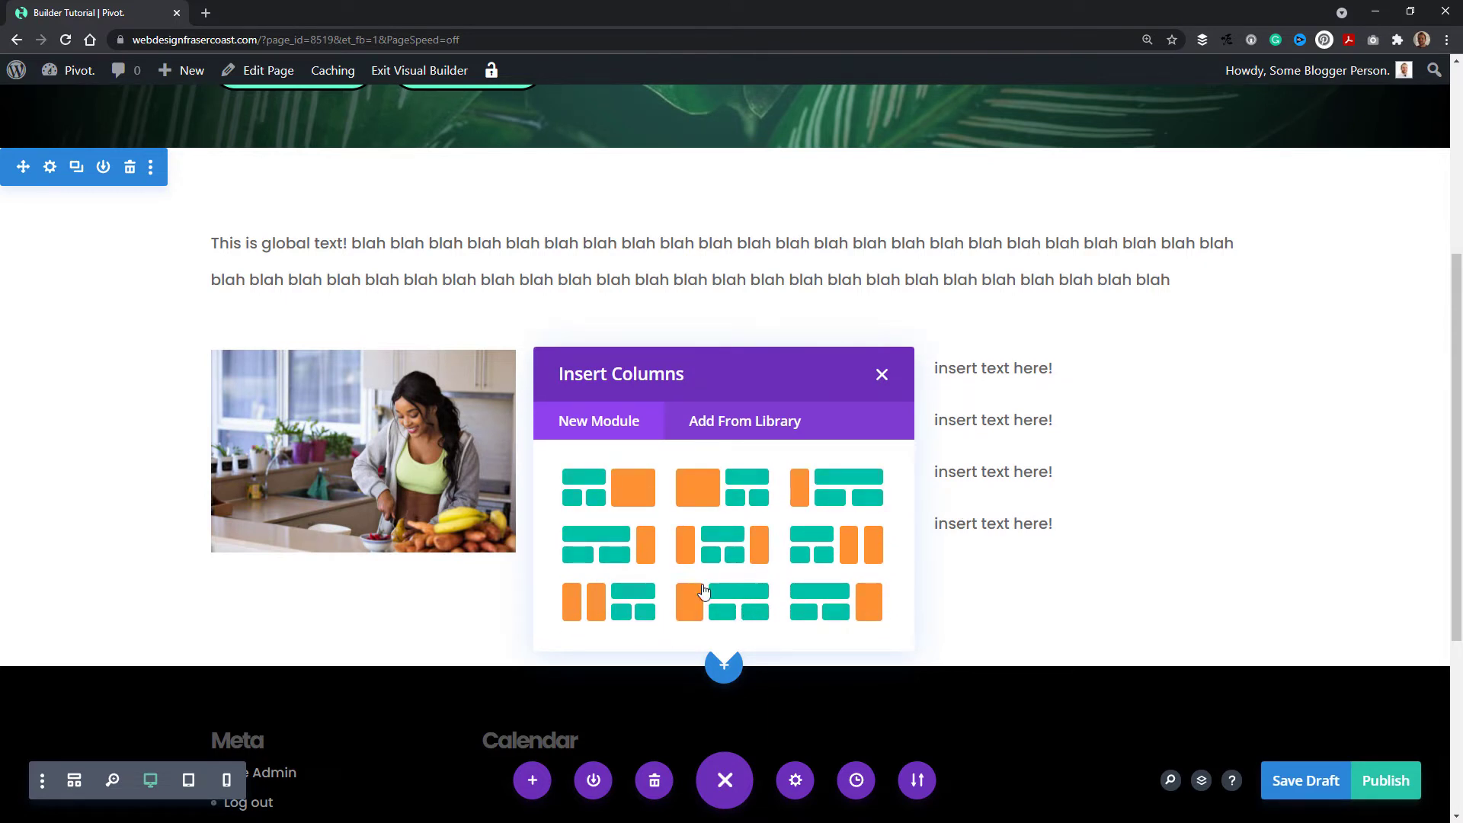
left_click(718, 494)
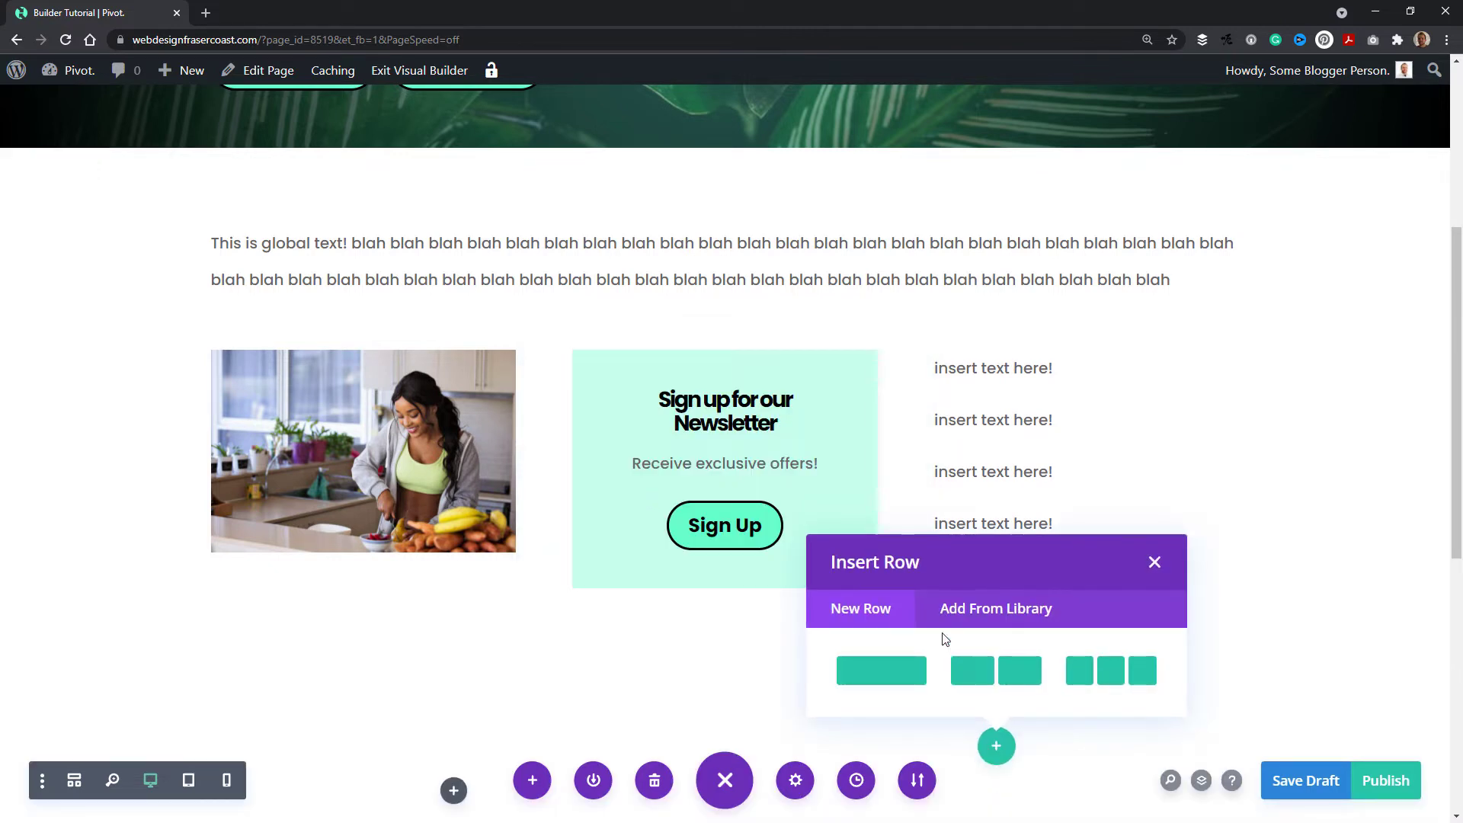
Insert a two-column row in the specialty section's nested area and add an Image module with the orange van photo to its first column
left_click(1011, 682)
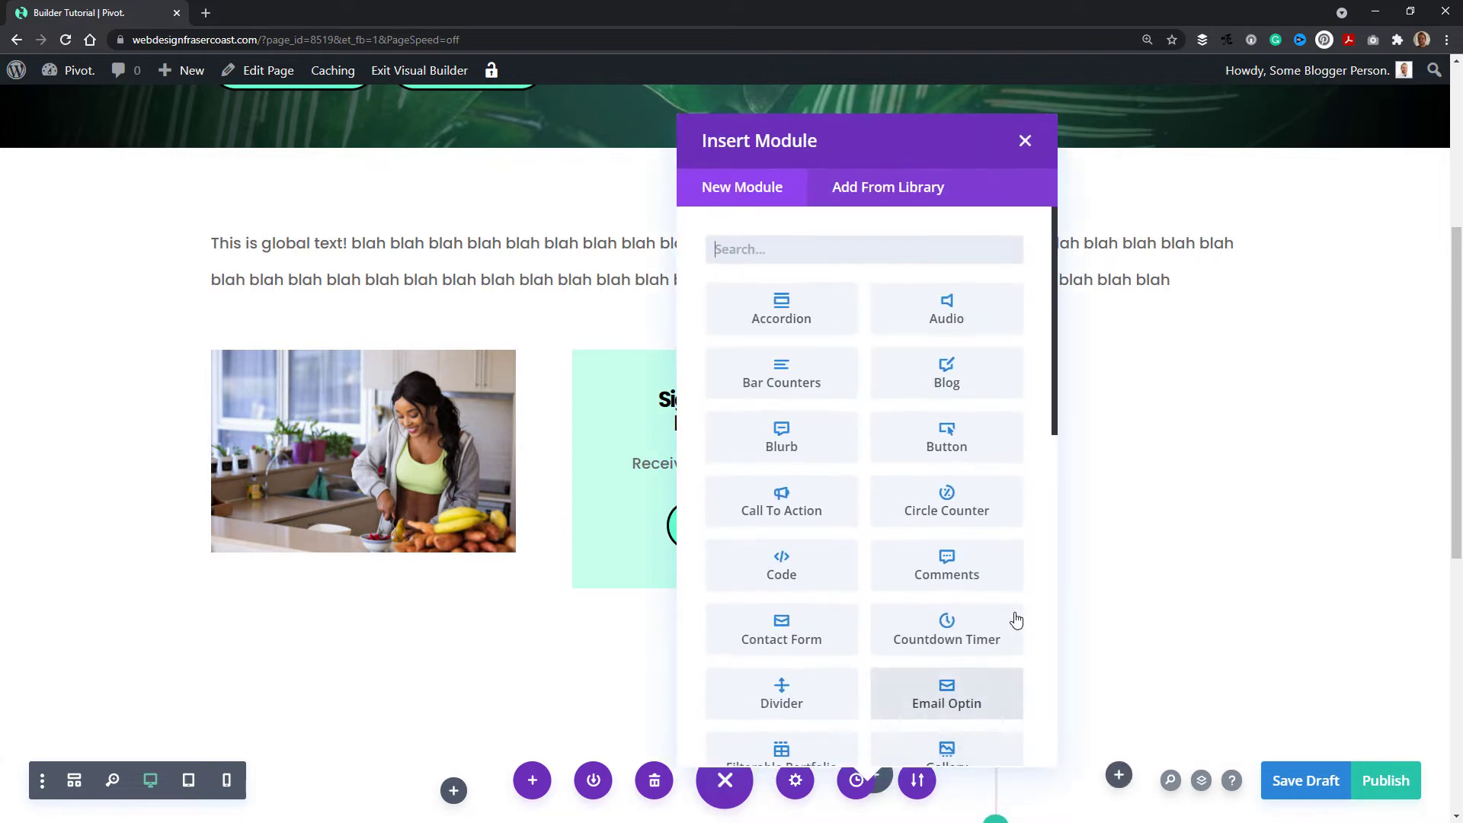
scroll(1009, 500, "down", 3)
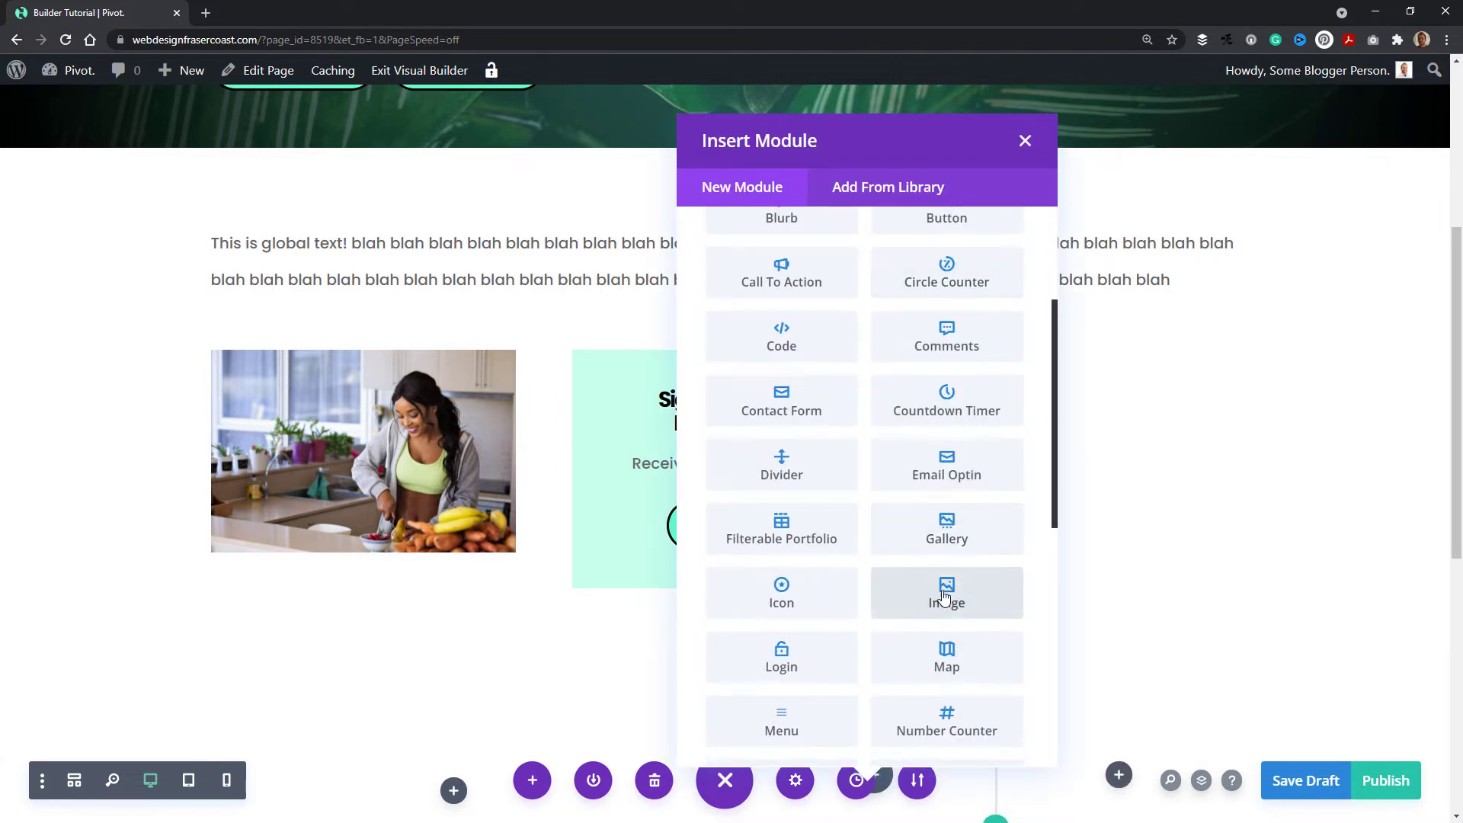
left_click(946, 593)
left_click(1177, 516)
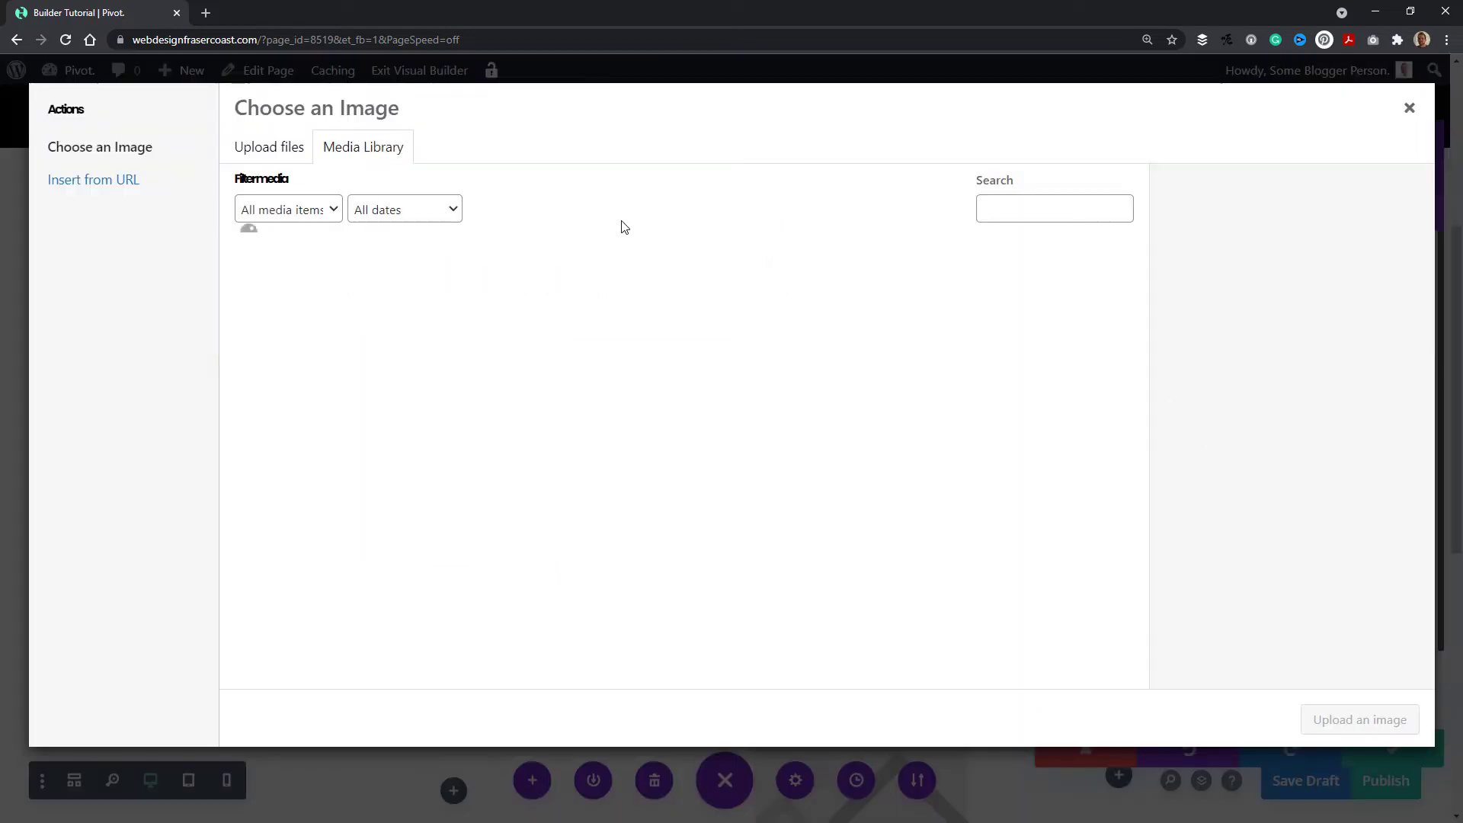
left_click(353, 301)
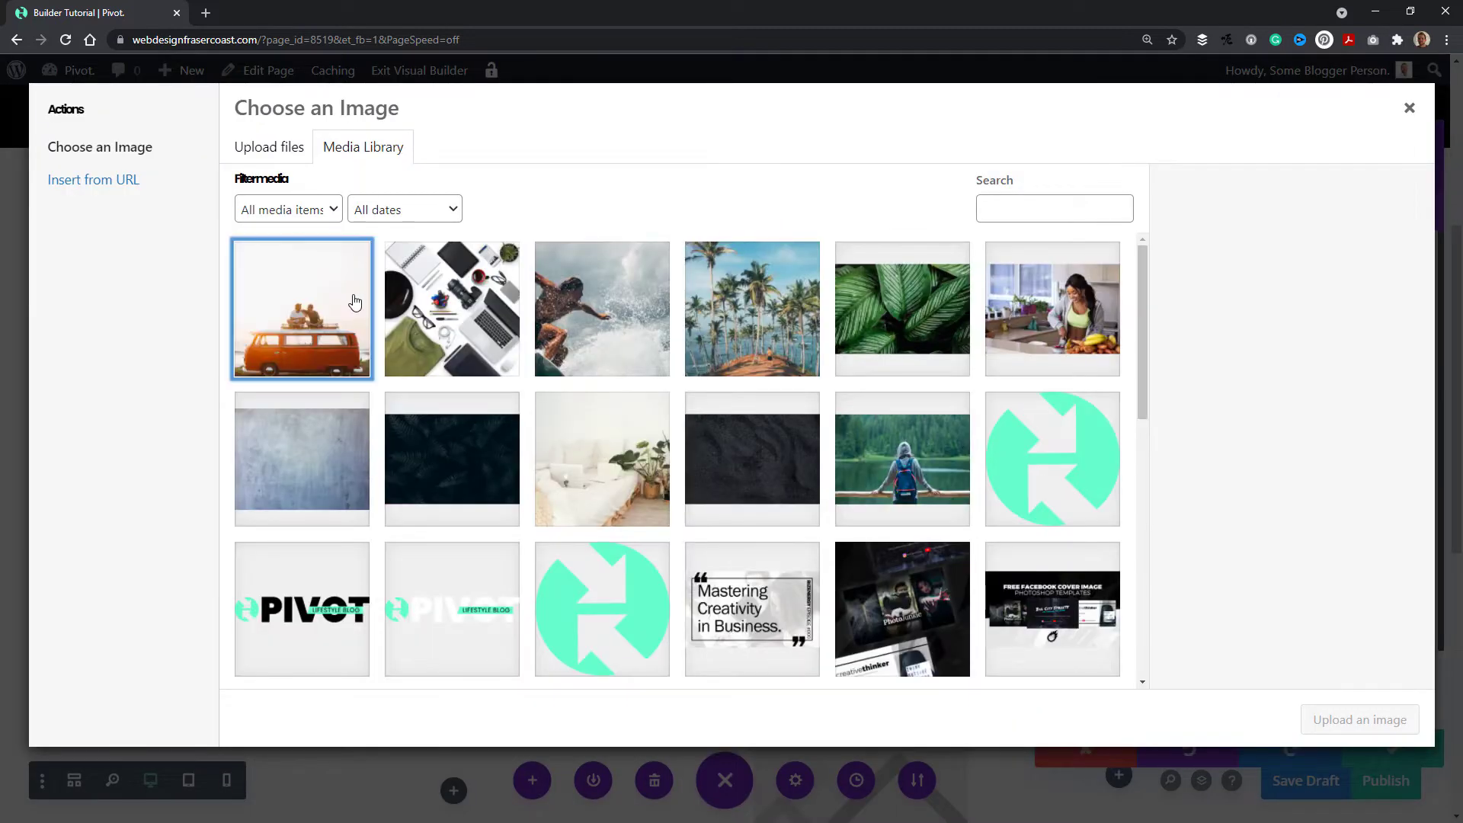
left_click(1339, 720)
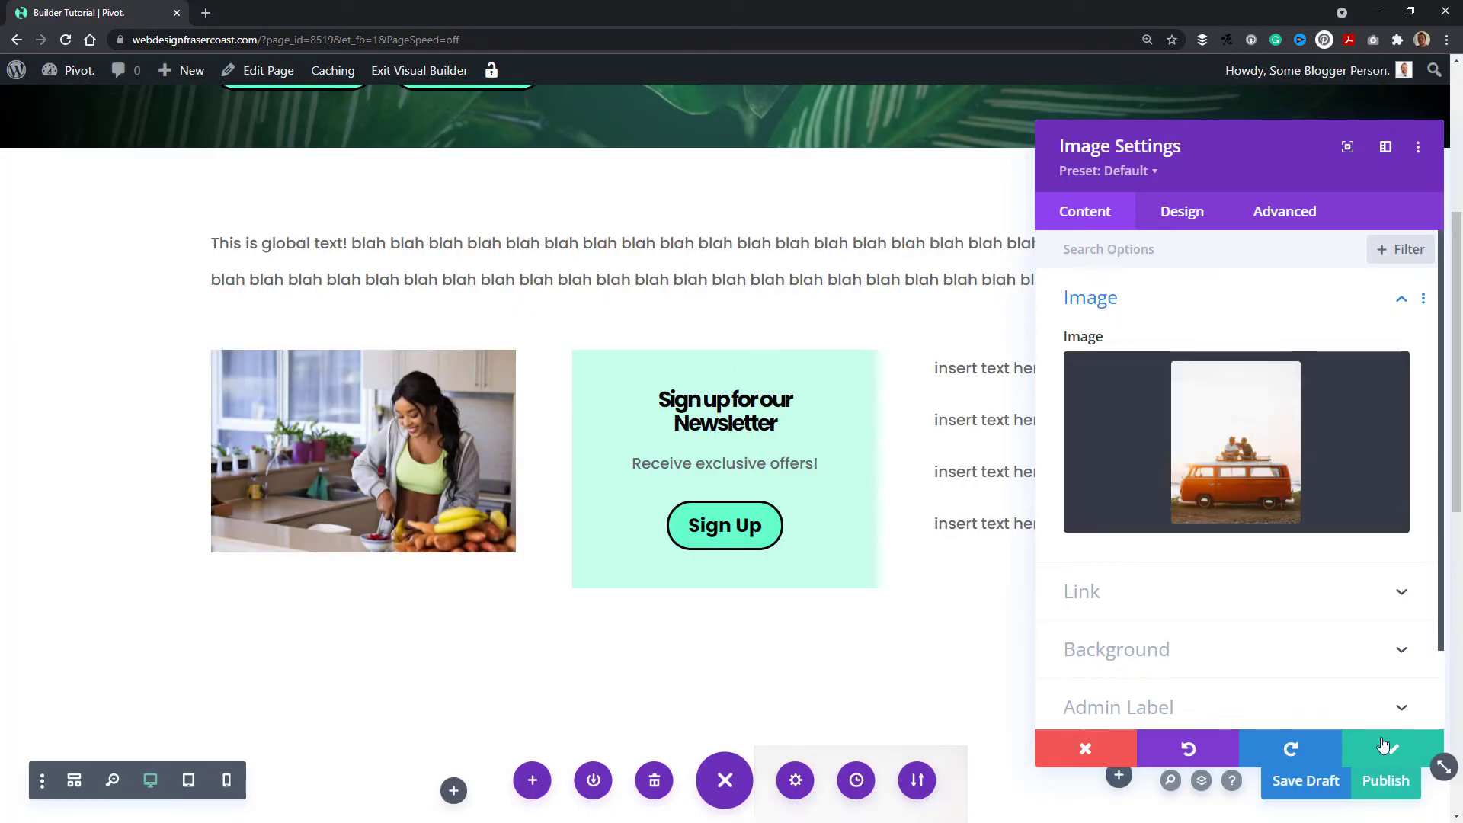
left_click(1388, 748)
Add an Image module with the surfer photo to the specialty section's tall column and save it
scroll(675, 487, "down", 6)
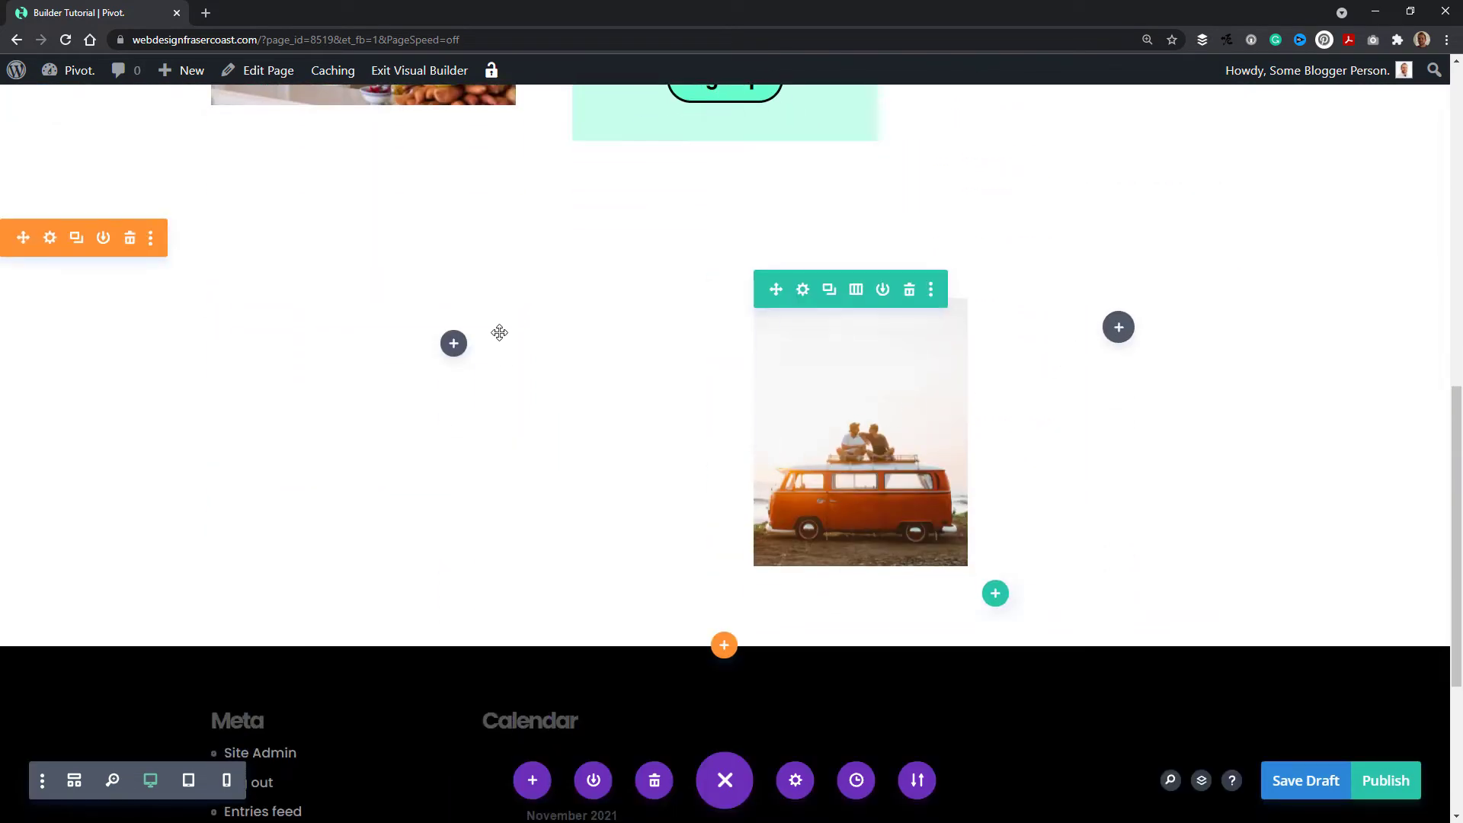
left_click(453, 344)
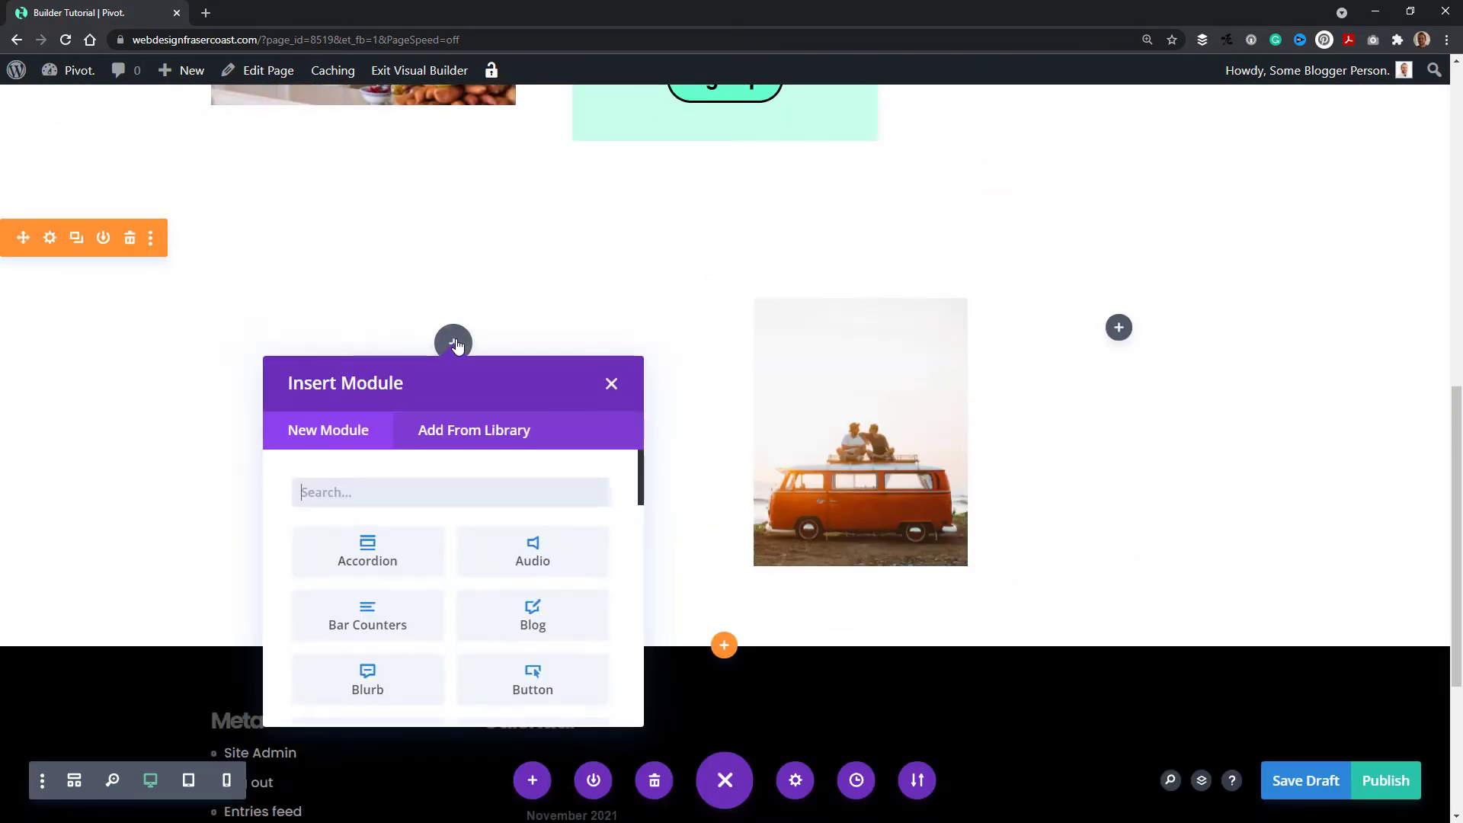
scroll(456, 601, "down", 3)
scroll(473, 625, "down", 3)
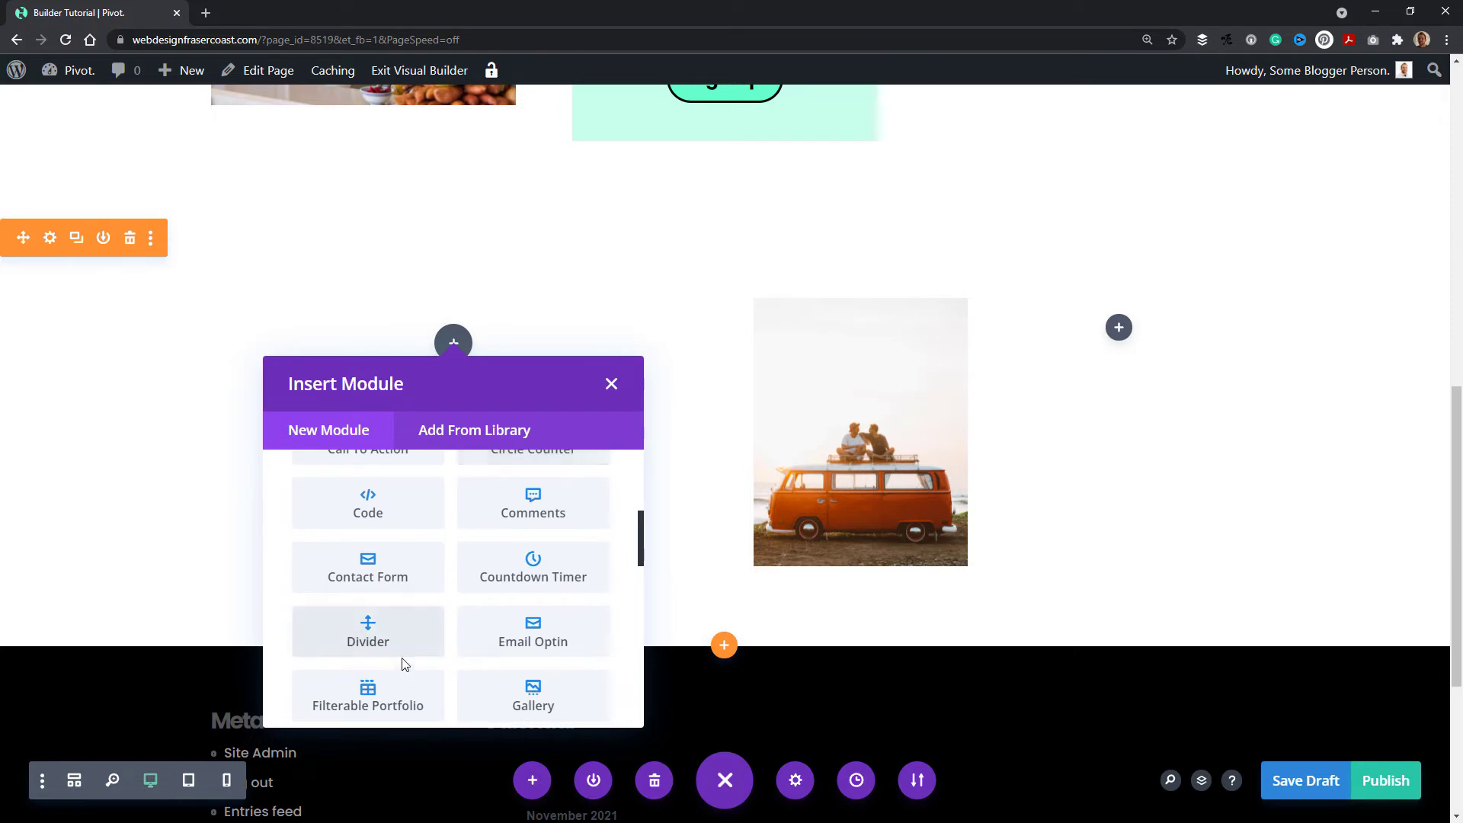
left_click(506, 680)
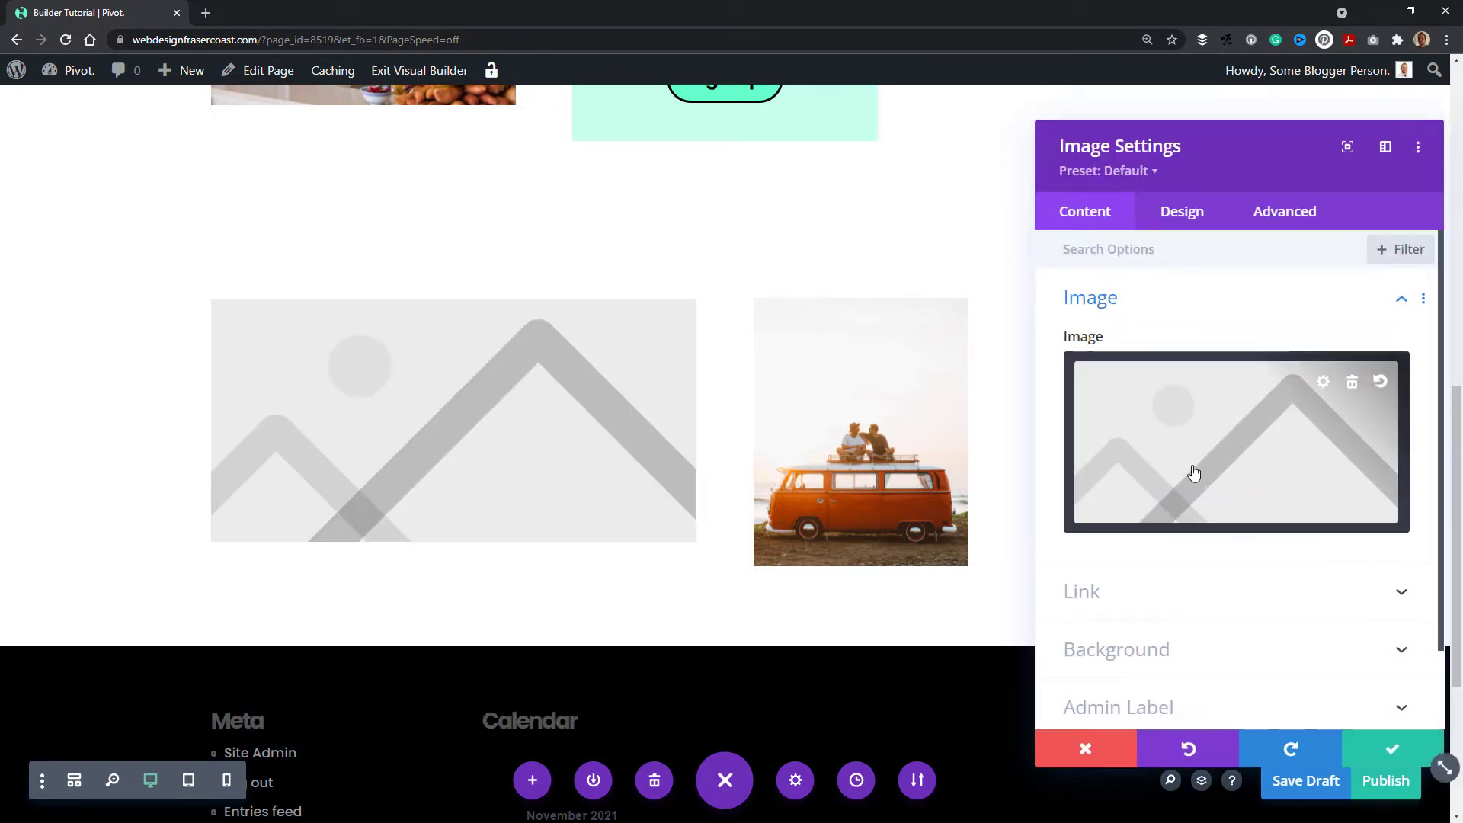
left_click(1194, 472)
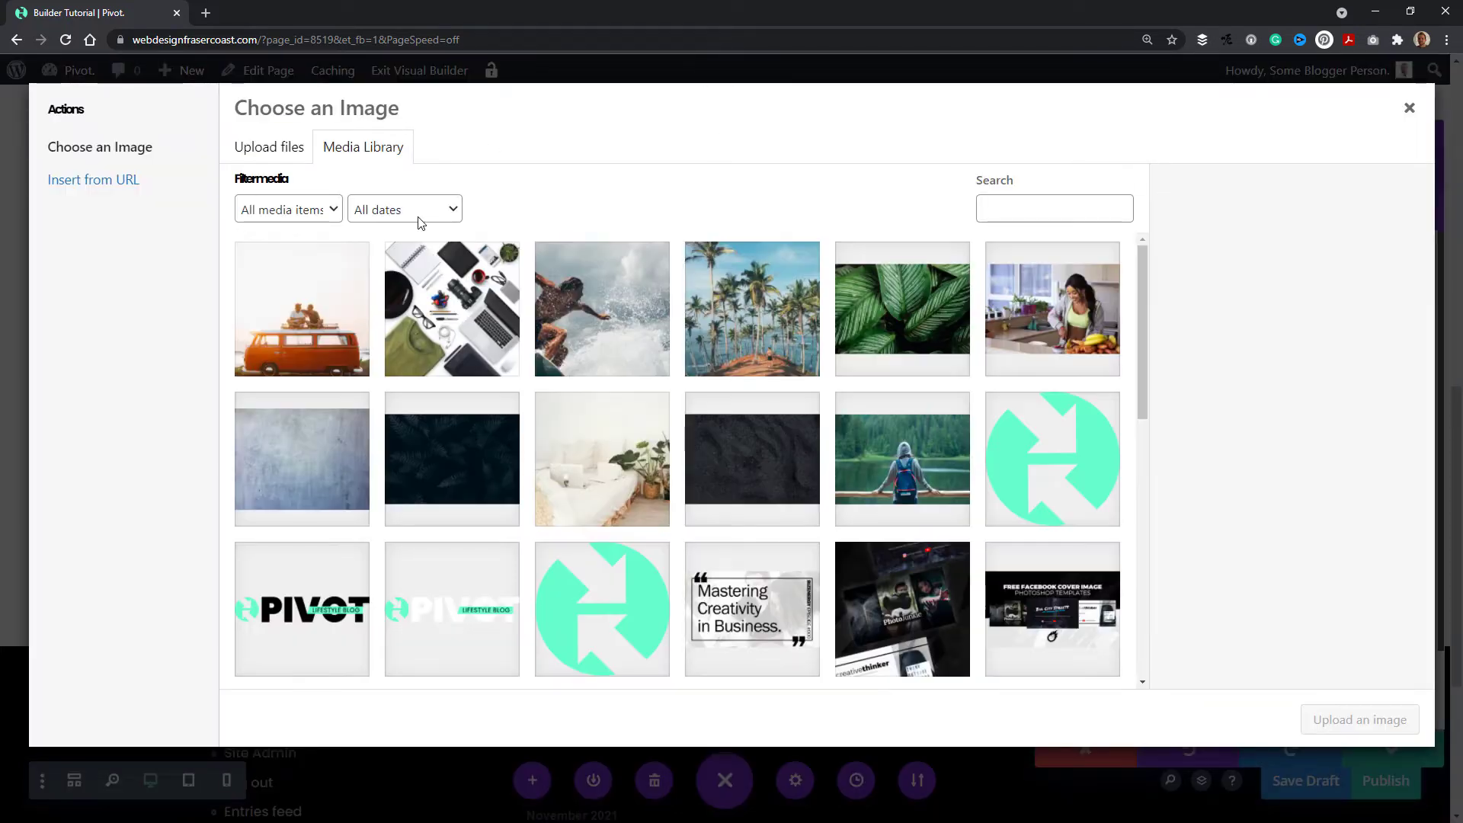
left_click(611, 357)
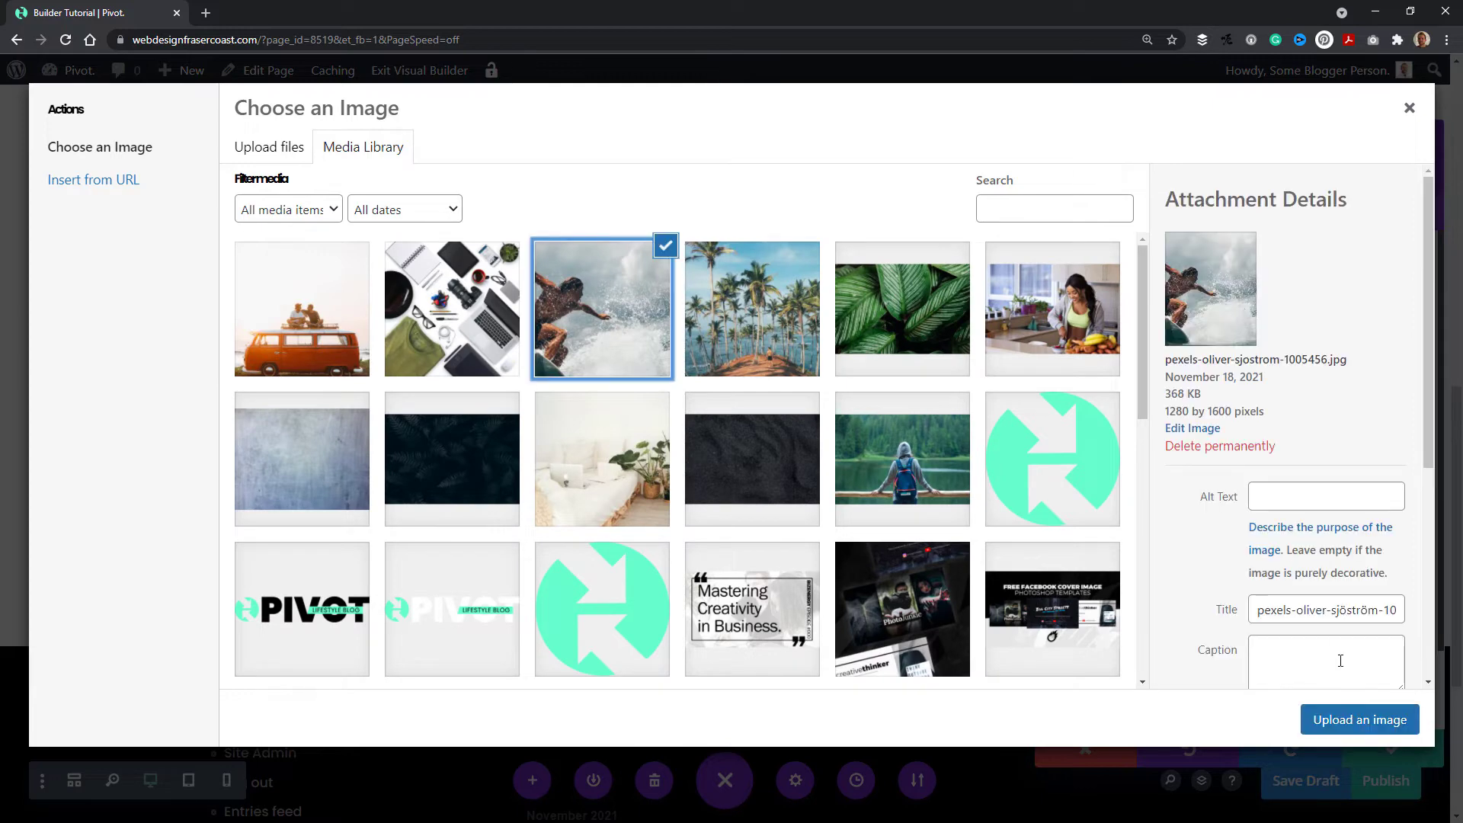
left_click(1360, 721)
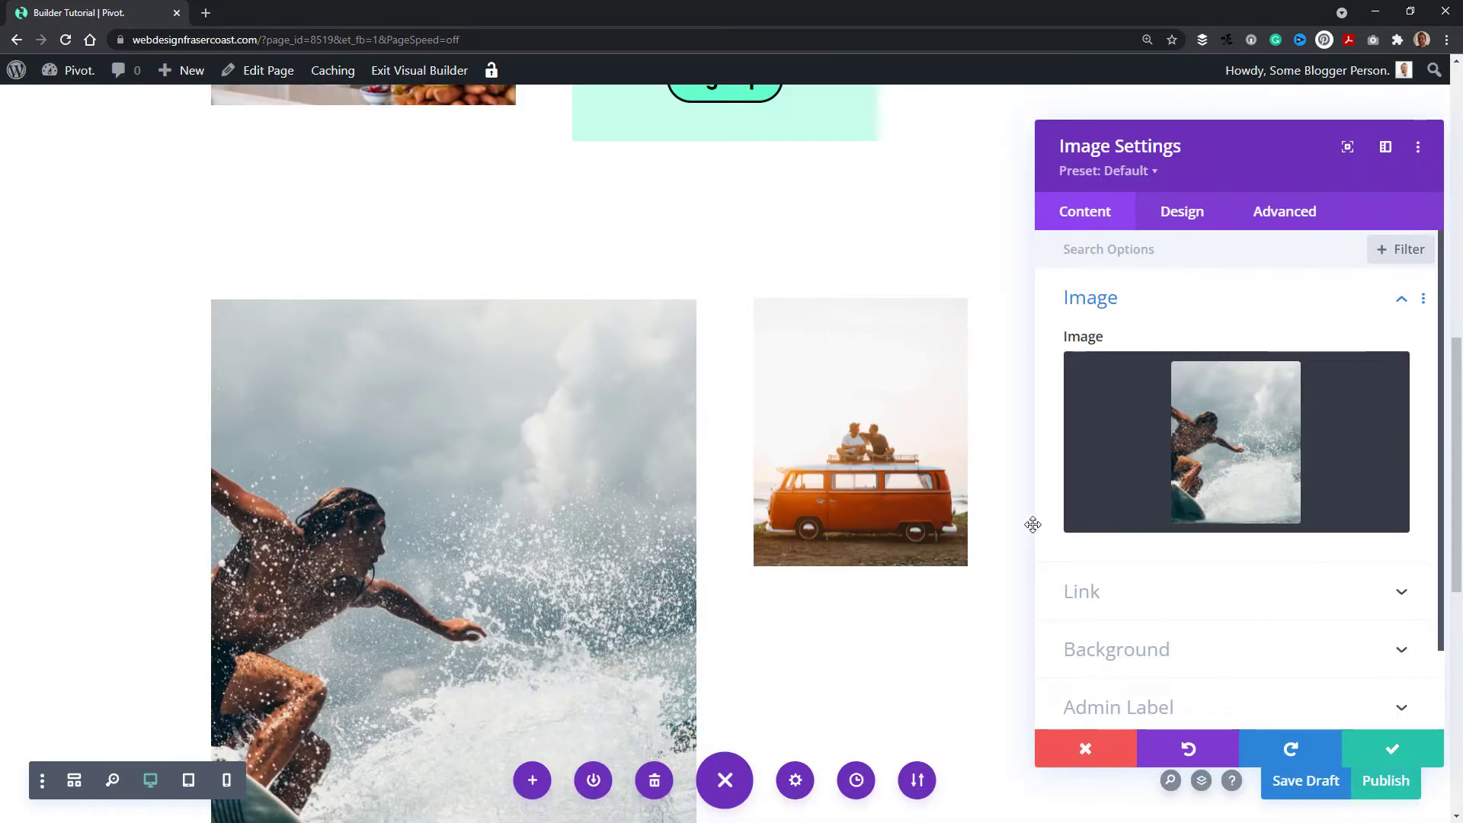
left_click(1389, 755)
Set the specialty section's background color to the saved mint green and save the section settings
left_click(46, 239)
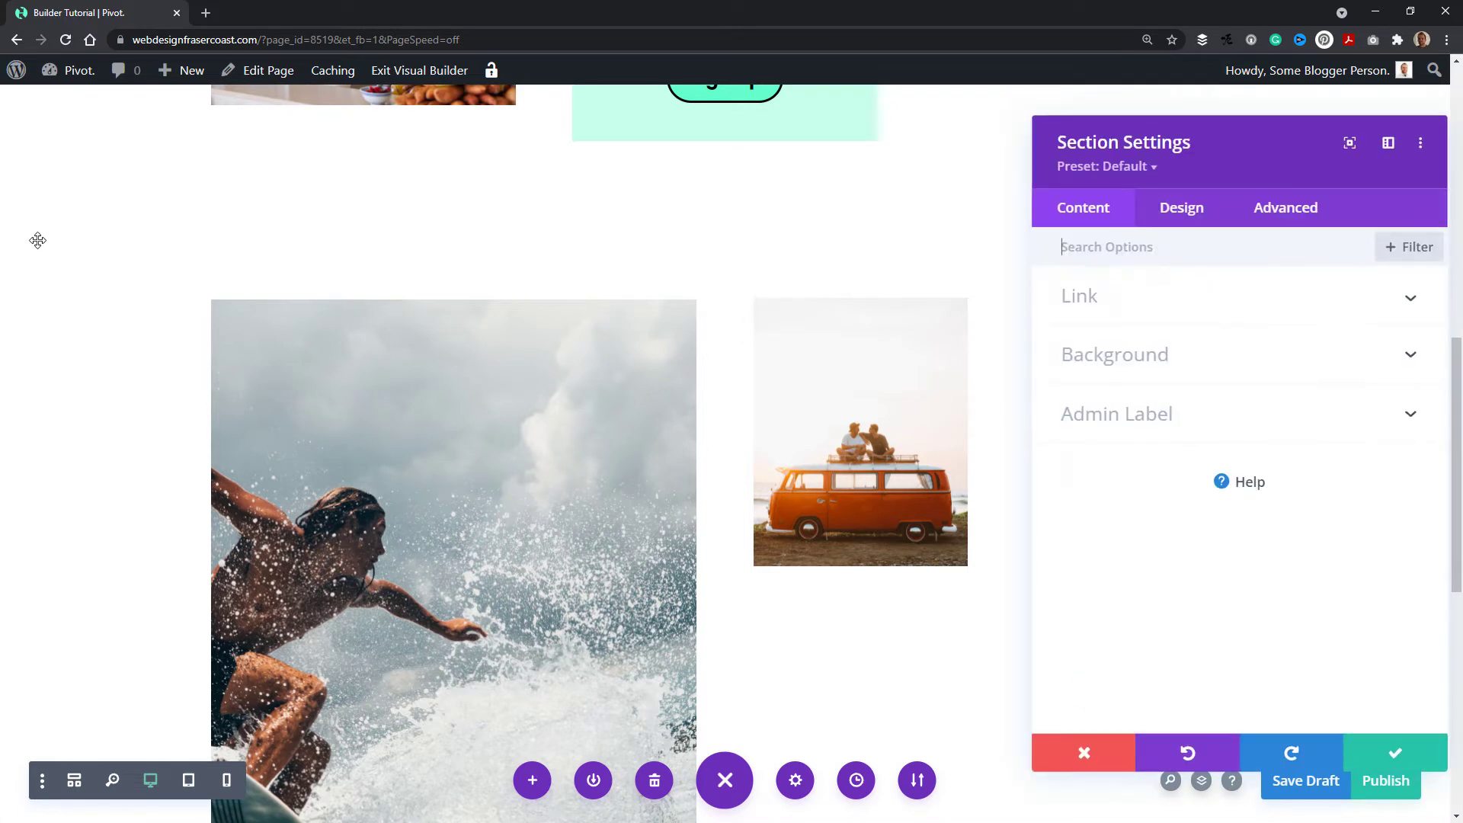
left_click(1156, 363)
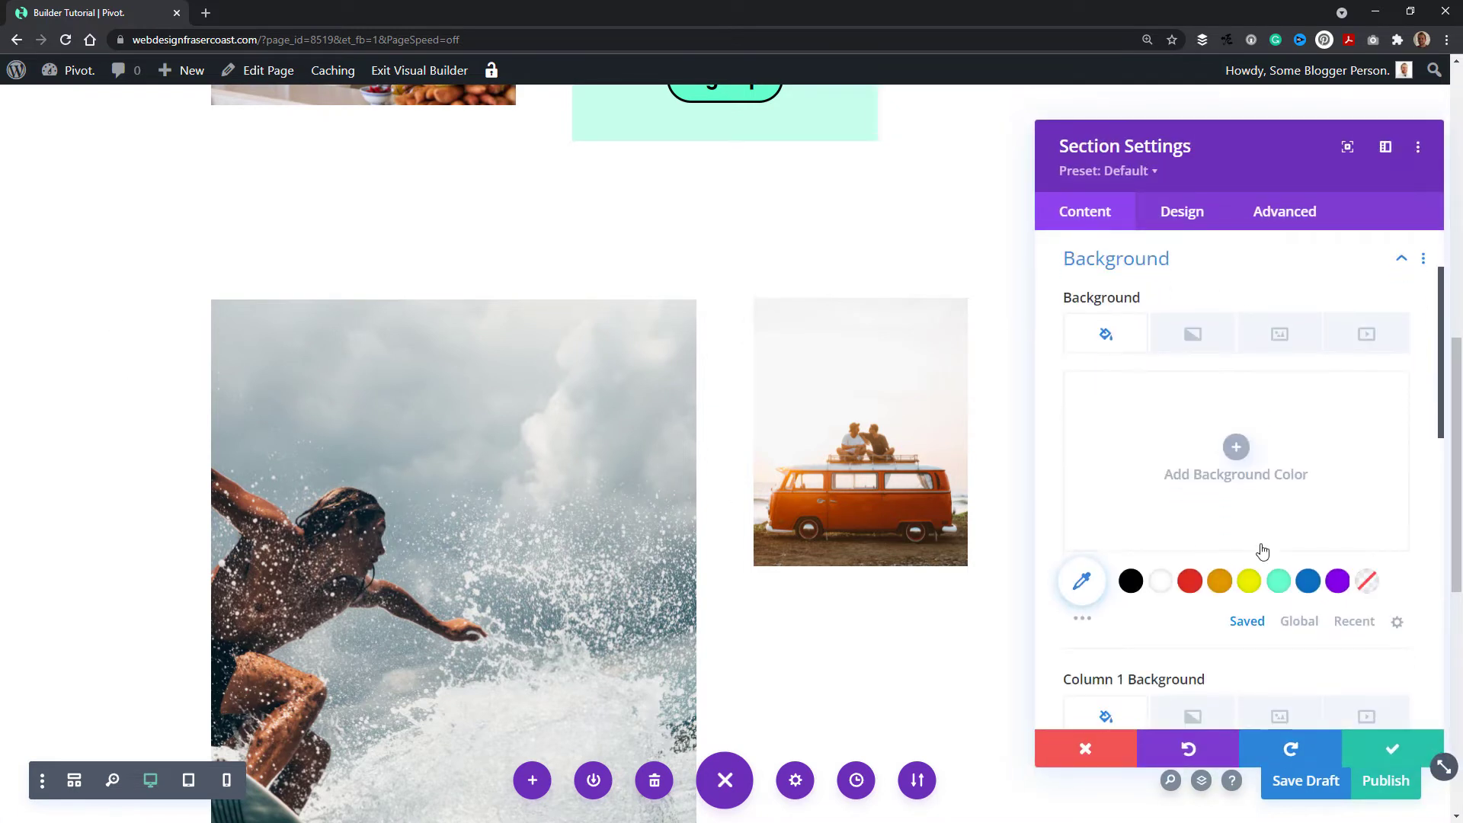
left_click(1285, 582)
left_click(1393, 749)
Add an Image module with the palm trees photo to the empty column beside the van photo and save it
scroll(678, 364, "down", 2)
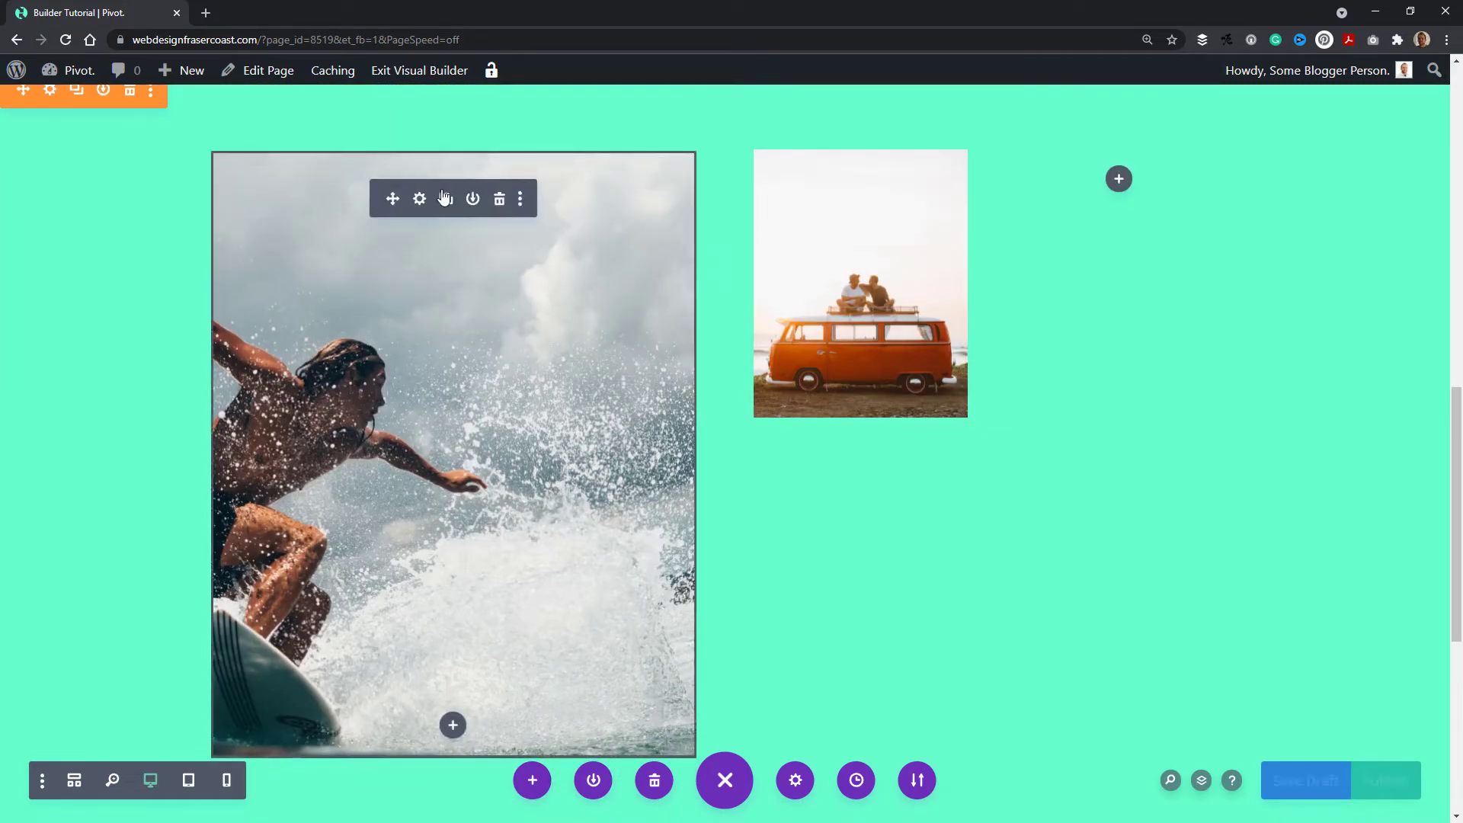
left_click(1119, 180)
scroll(1225, 396, "down", 4)
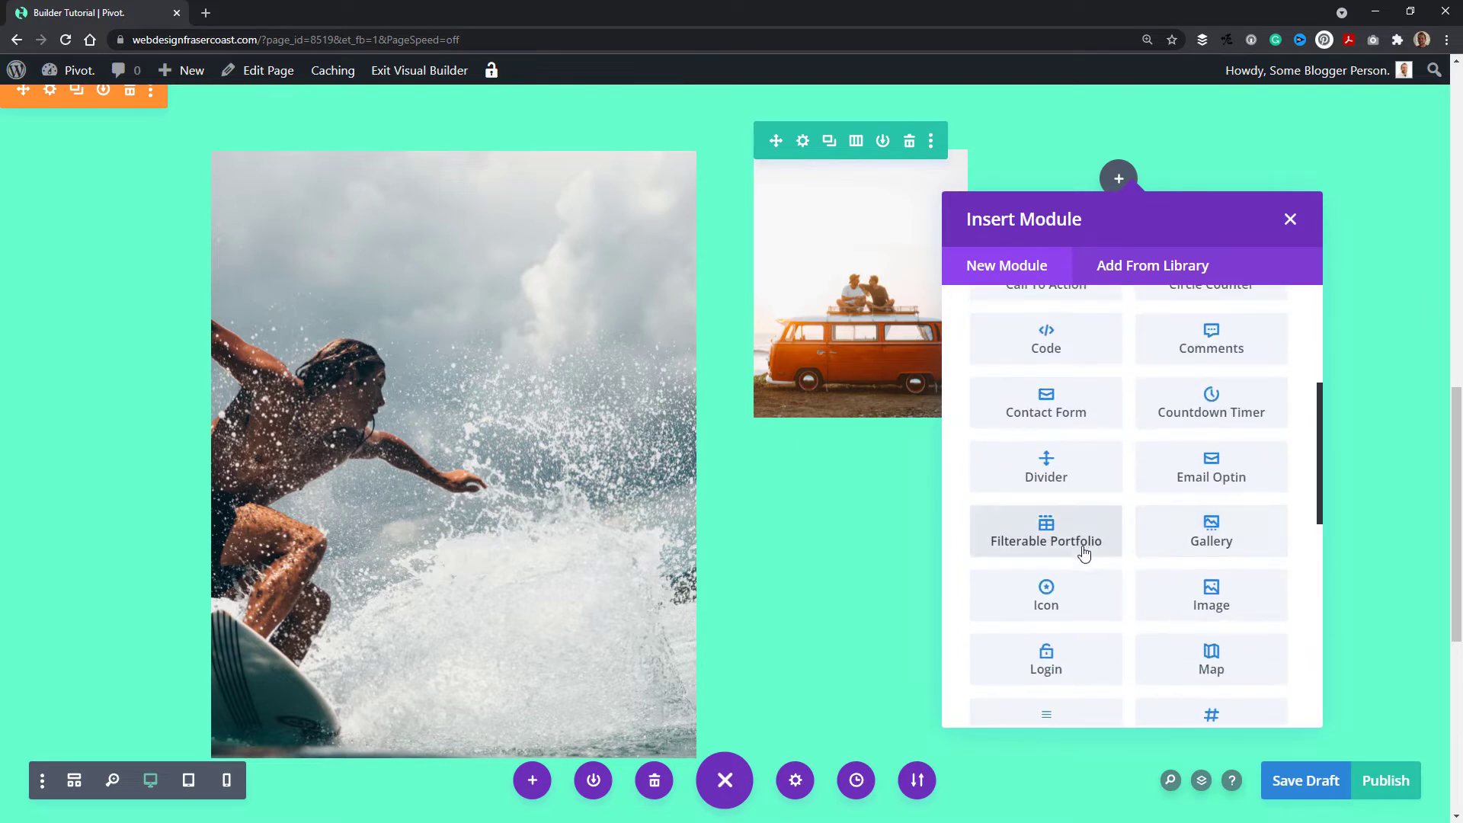
left_click(1190, 603)
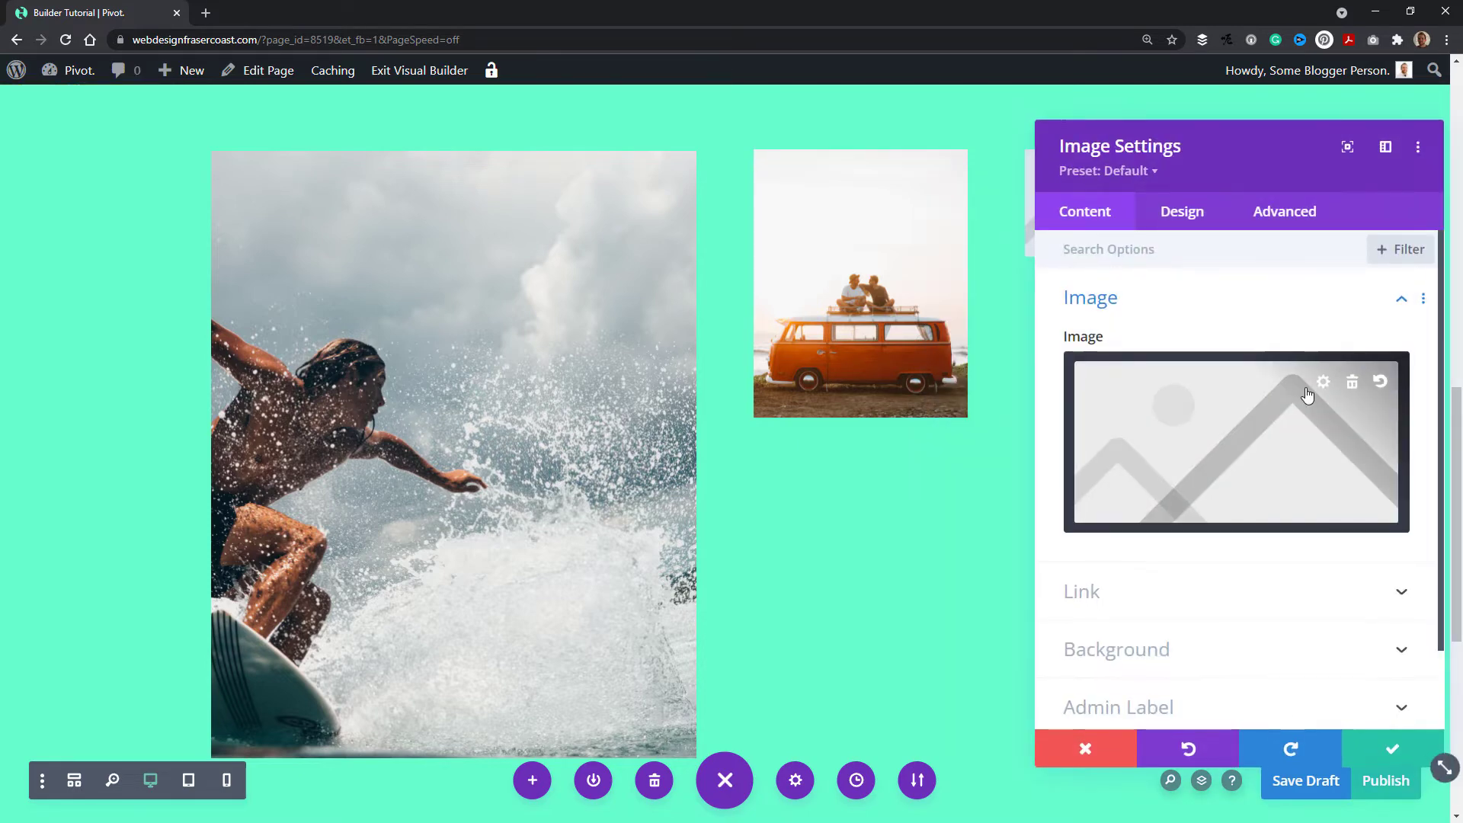
left_click(1228, 439)
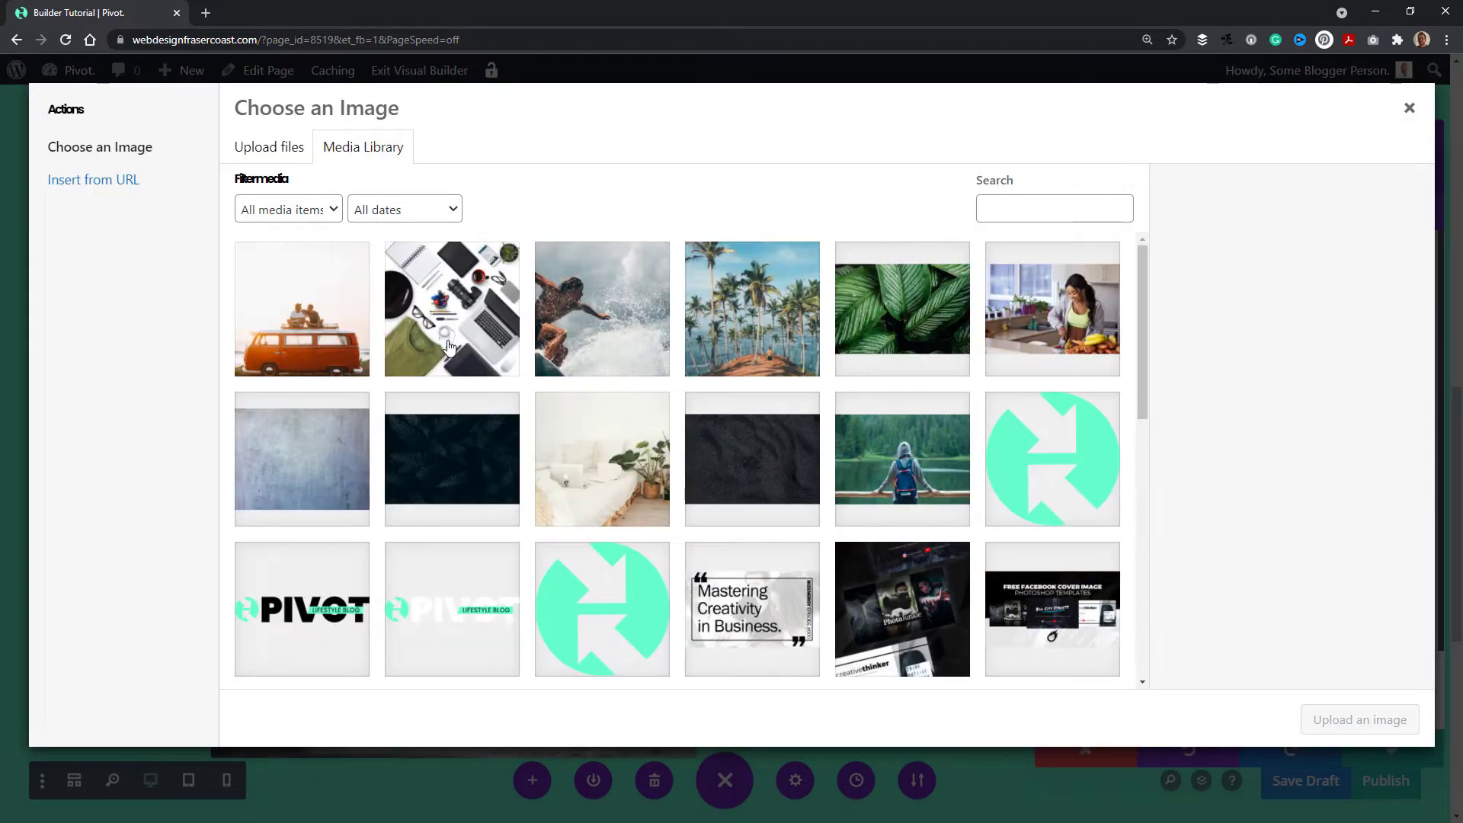
left_click(726, 305)
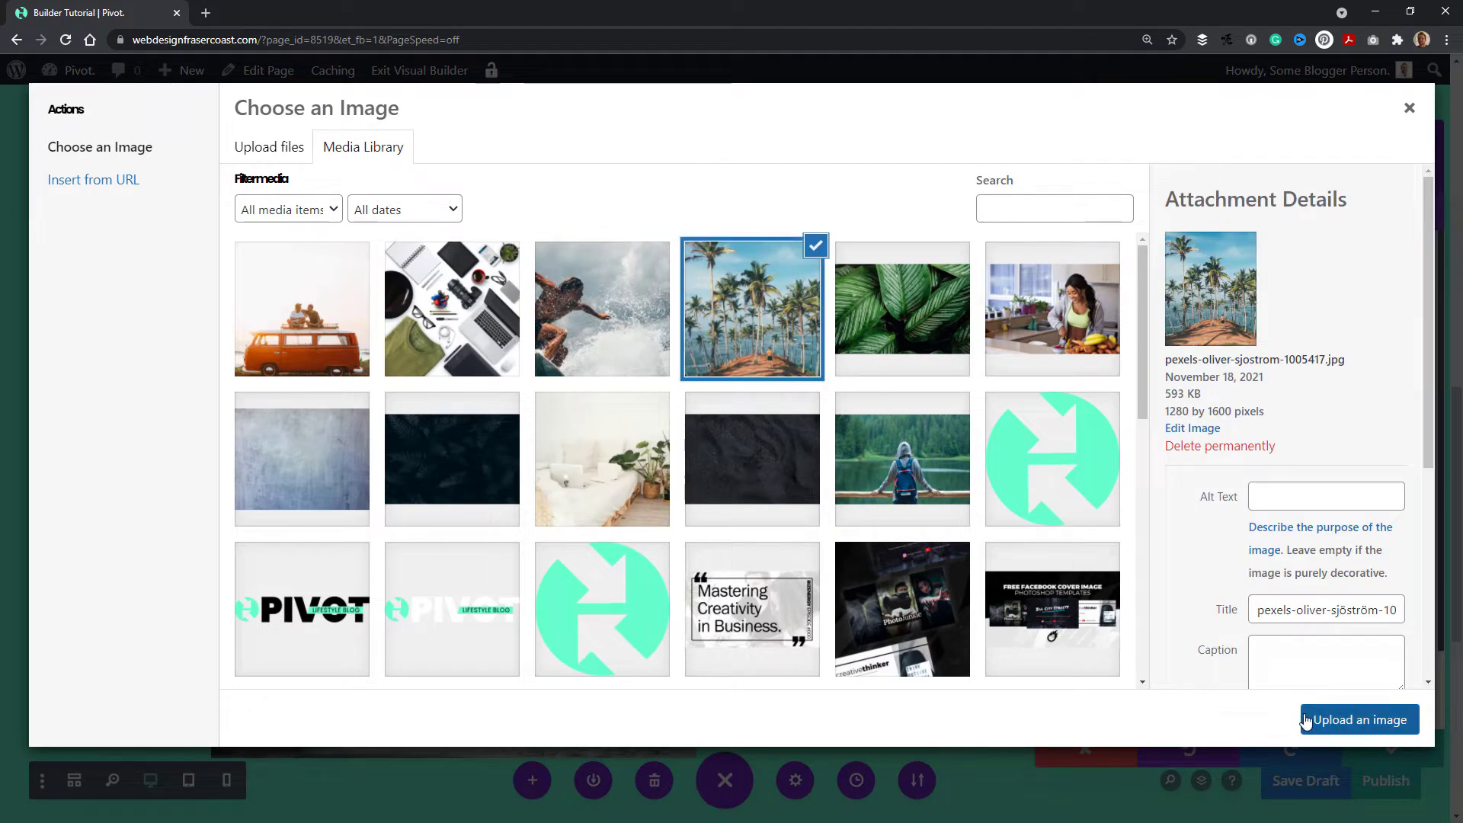
left_click(1307, 720)
left_click(1398, 750)
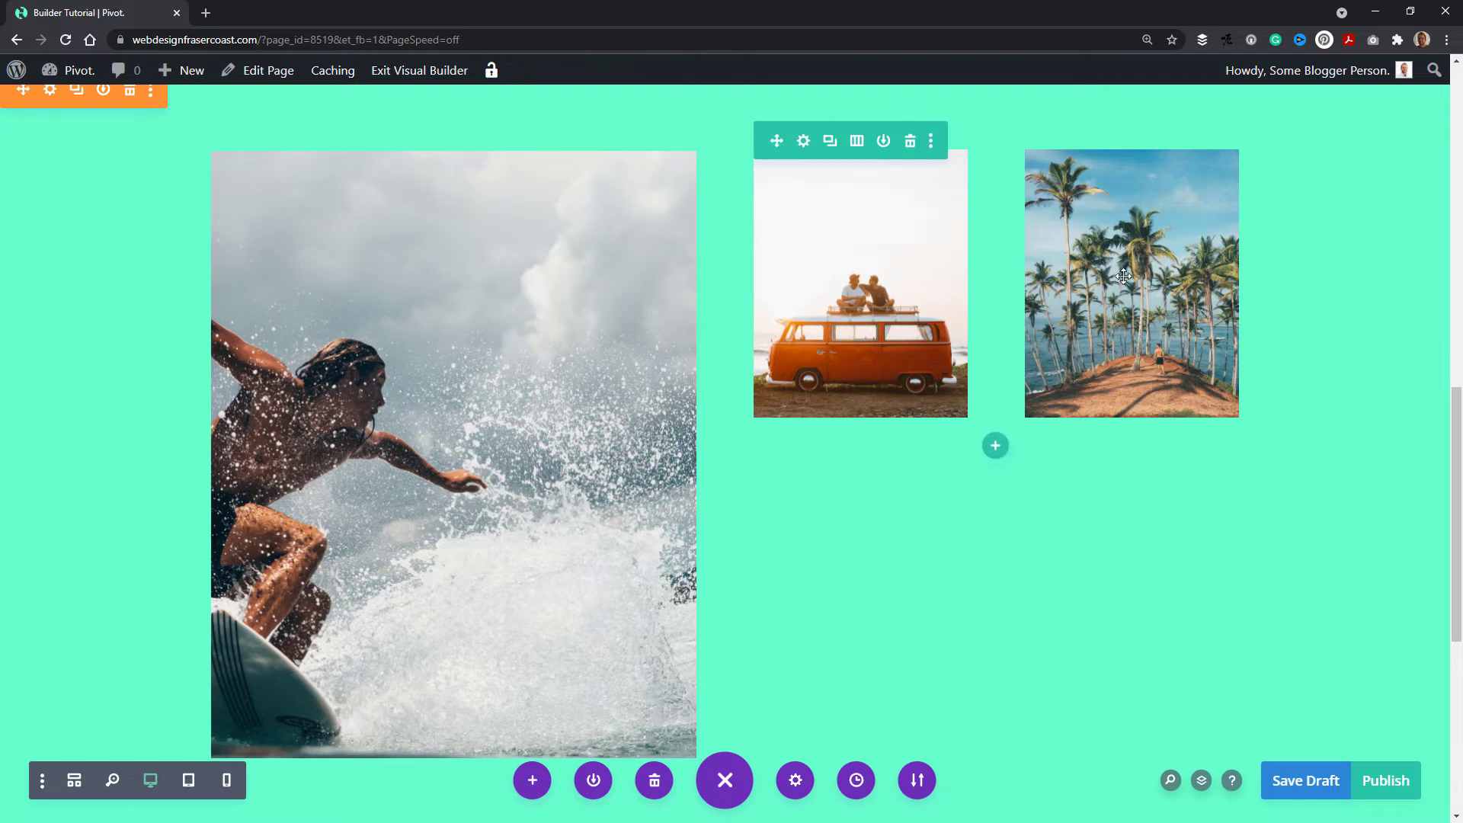
Add a three-column row below the van and palm trees photos and insert an Image module in its first column
left_click(995, 445)
left_click(1133, 608)
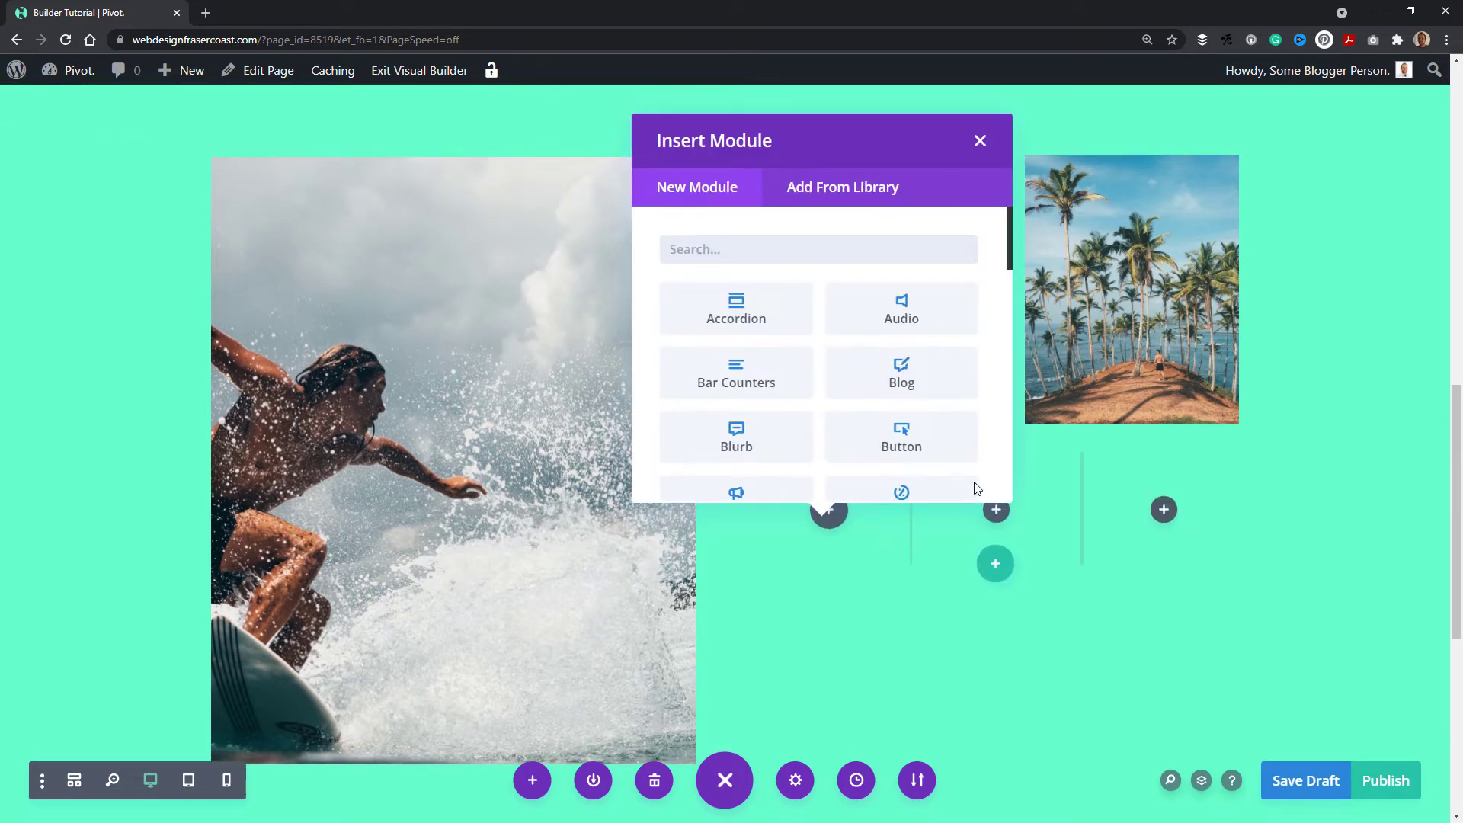
scroll(915, 457, "down", 3)
scroll(774, 393, "down", 2)
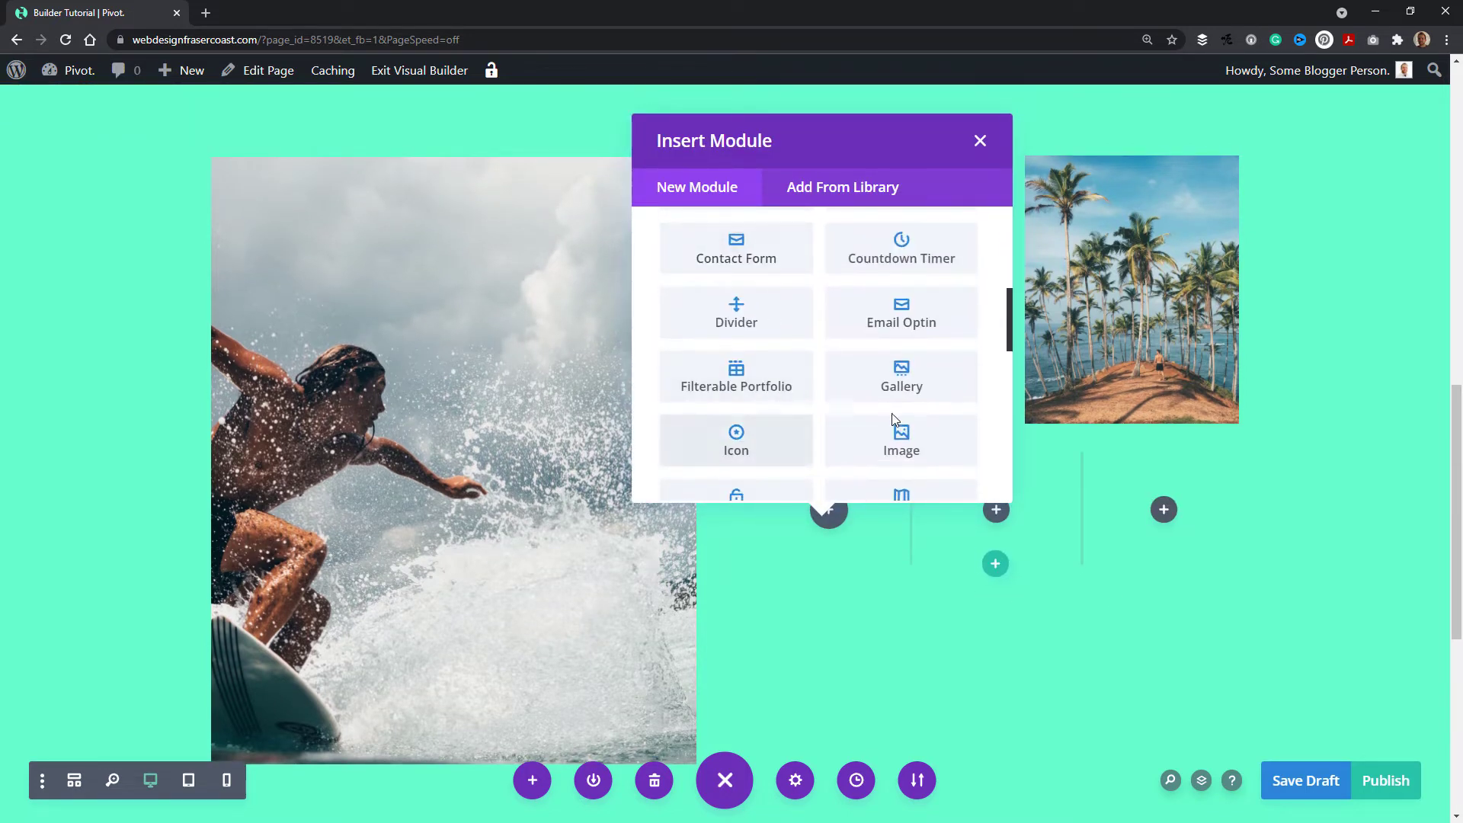
left_click(907, 446)
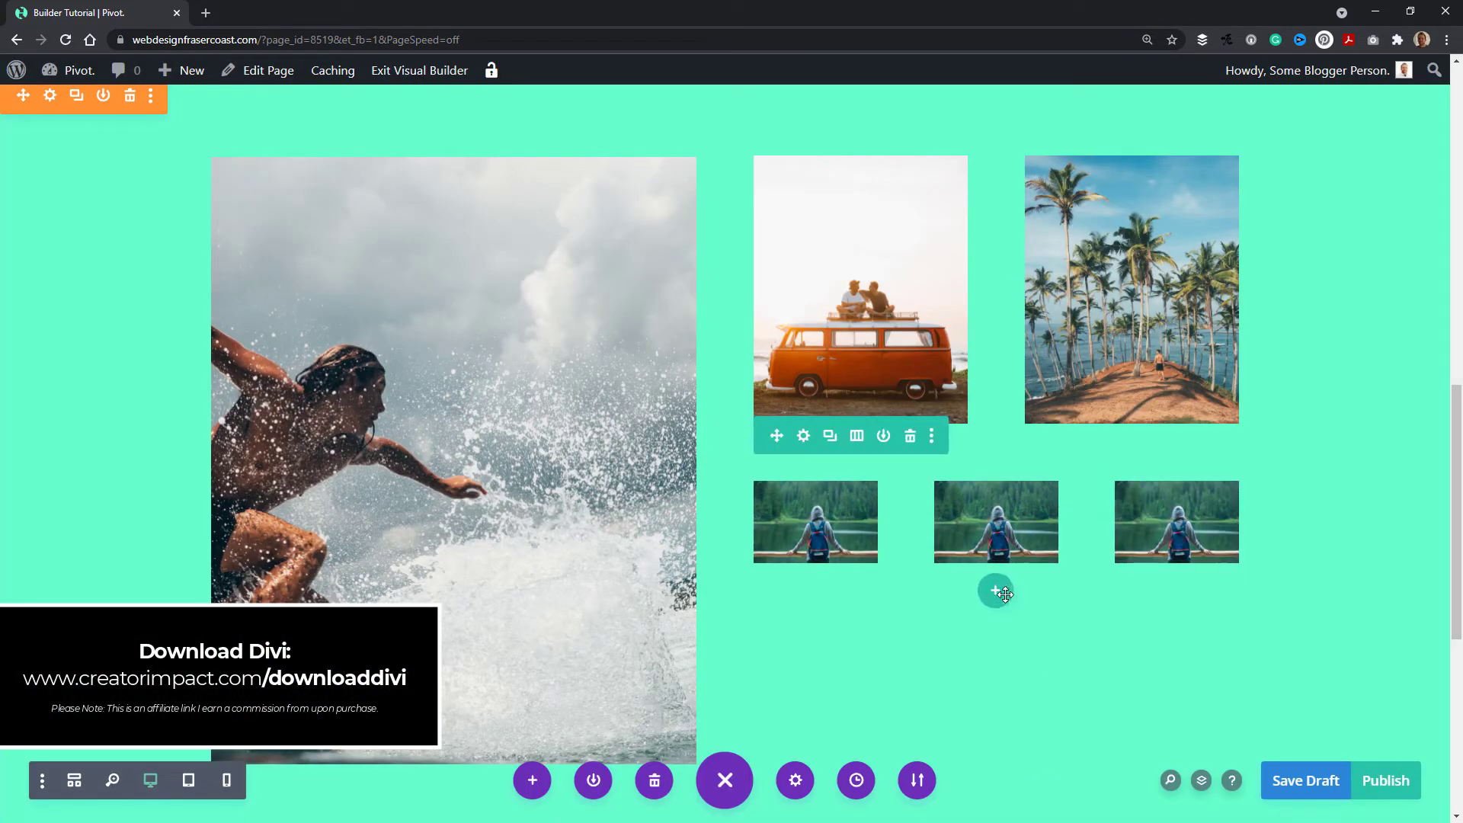
Add a single-column row below the three hiker images and fill it with an Image module showing the dark sand texture
left_click(1003, 596)
left_click(890, 534)
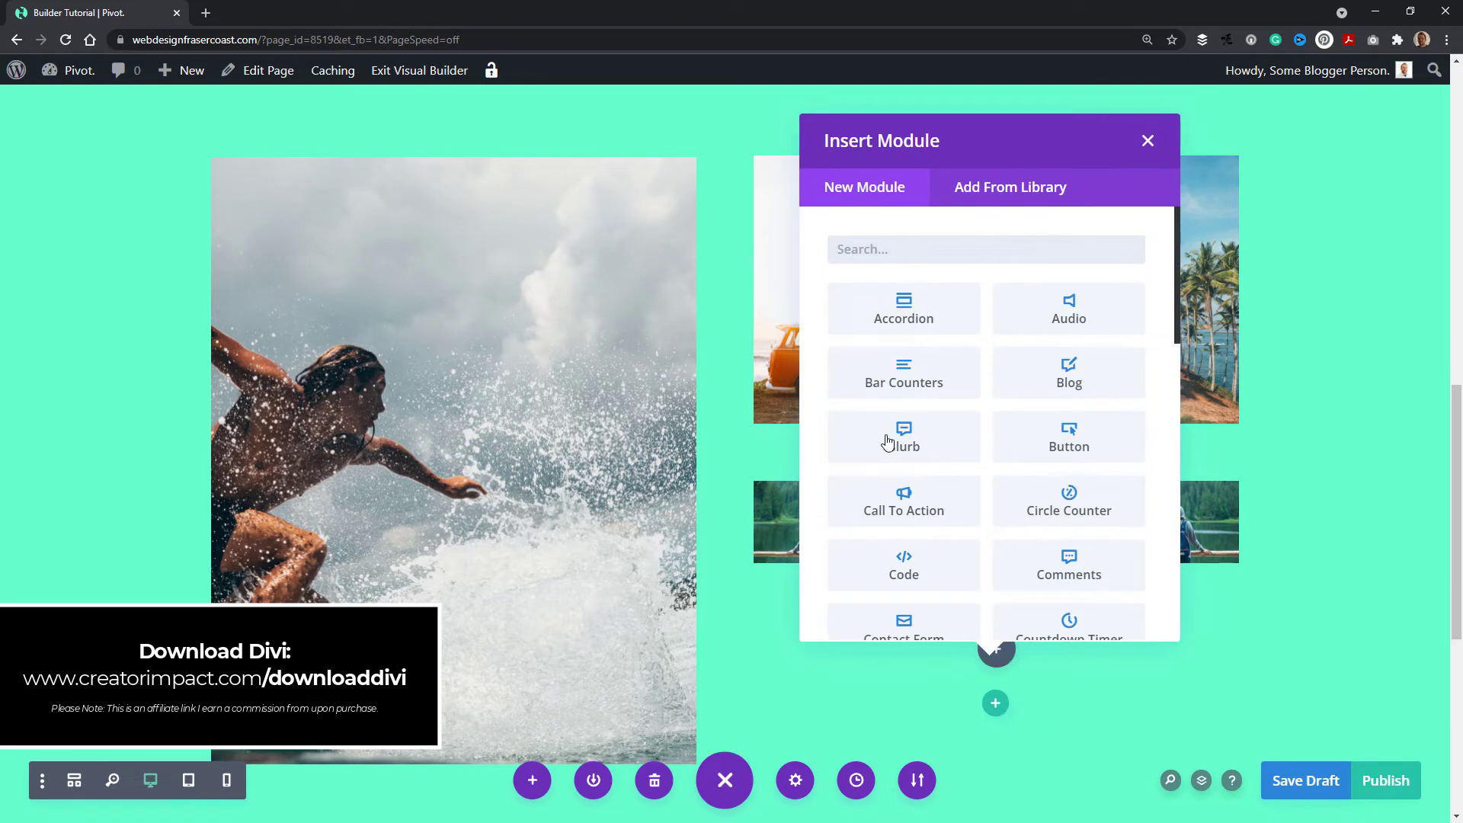
scroll(931, 506, "down", 5)
left_click(1068, 527)
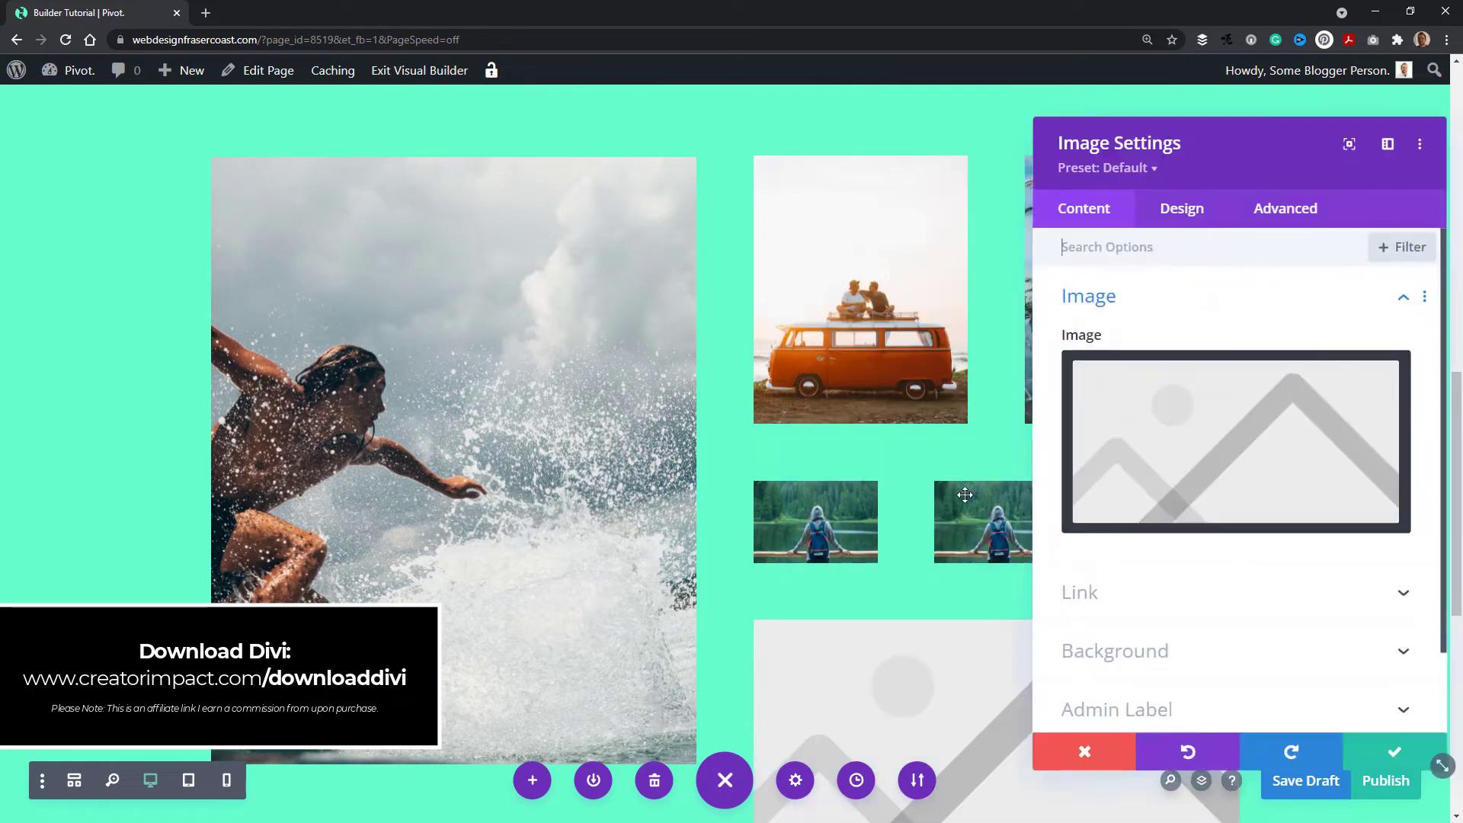
scroll(1185, 457, "down", 2)
left_click(1196, 382)
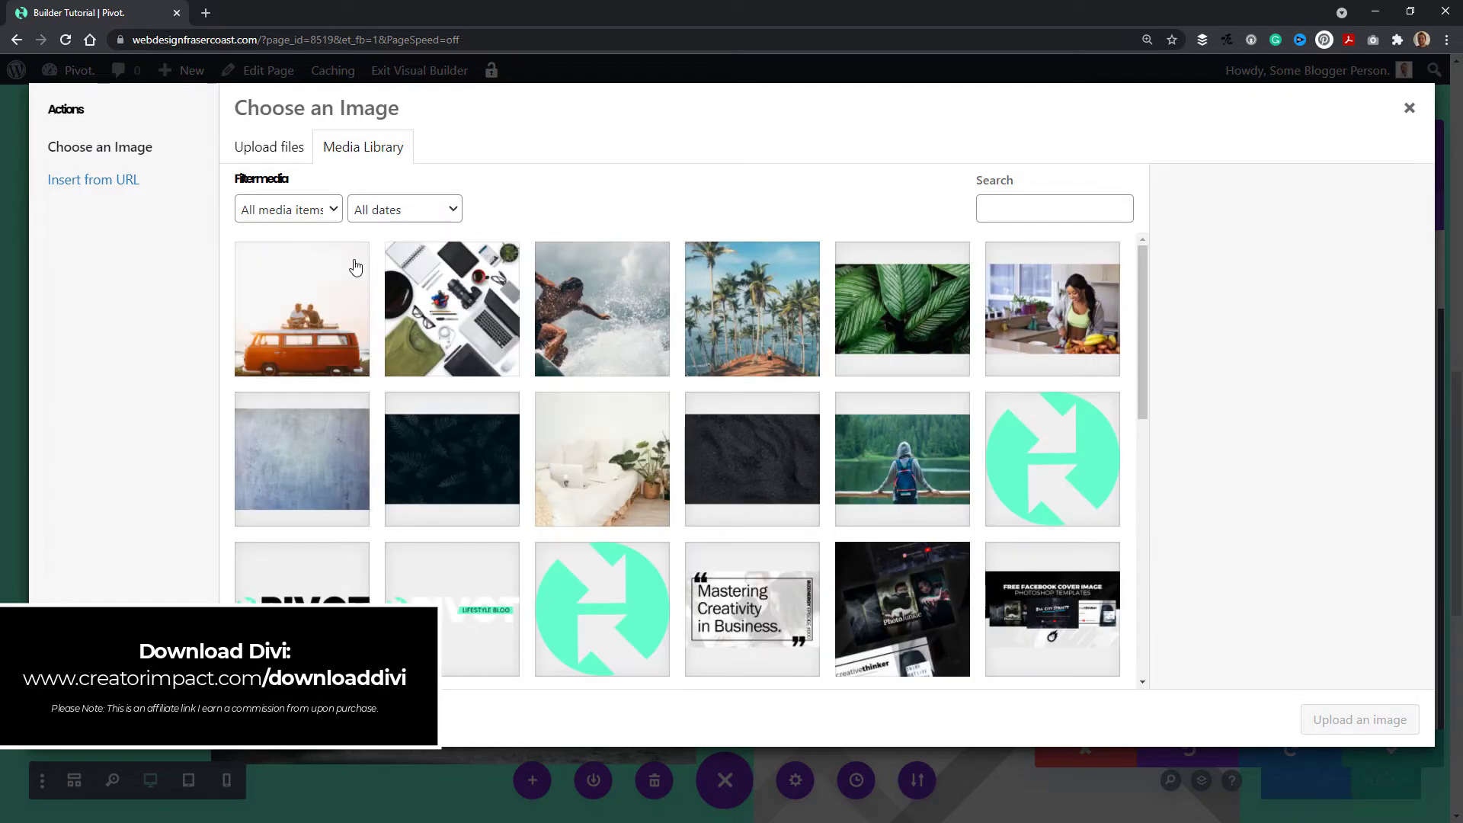
left_click(759, 459)
left_click(1360, 720)
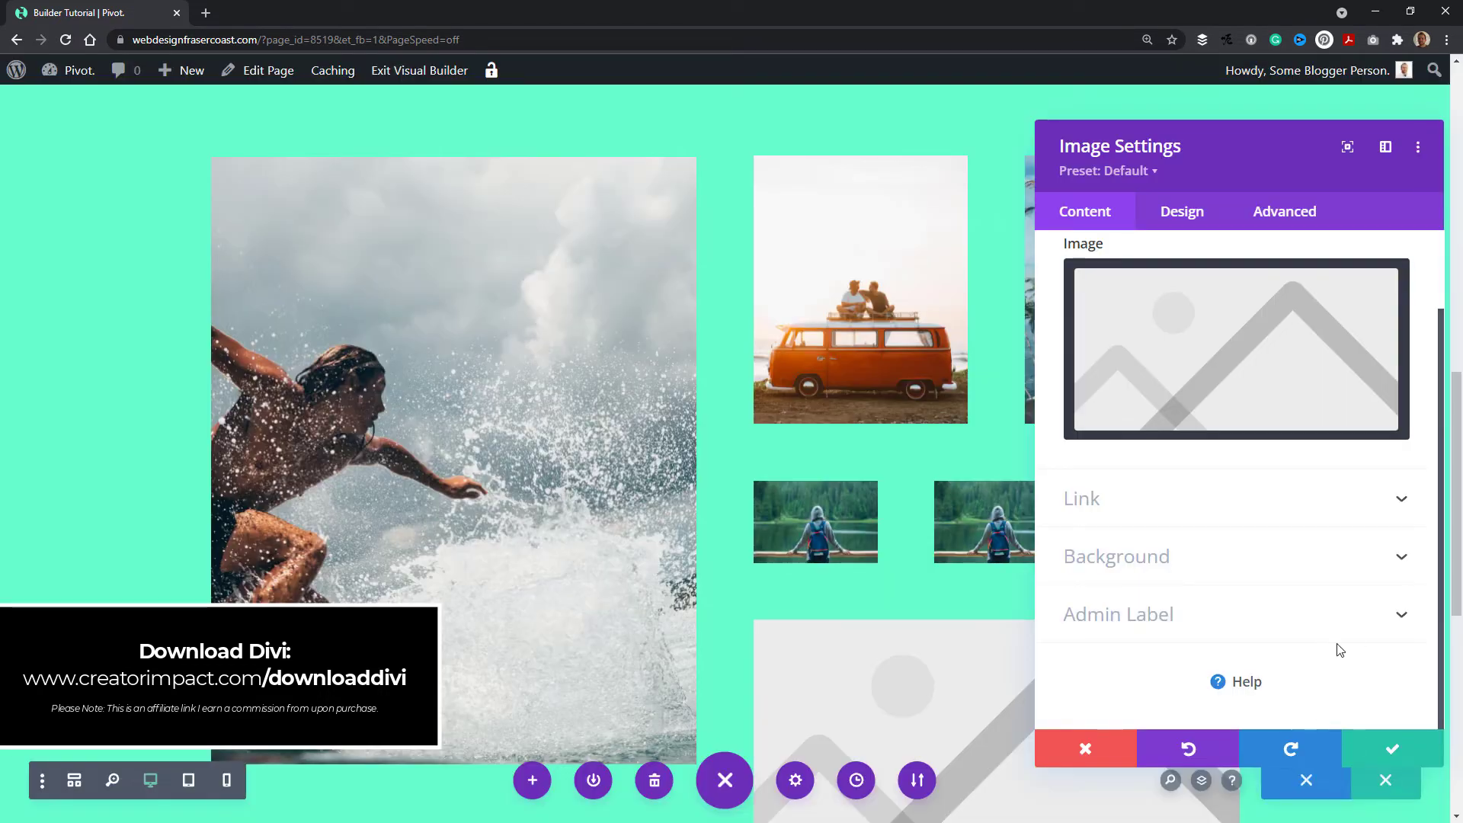
left_click(1389, 741)
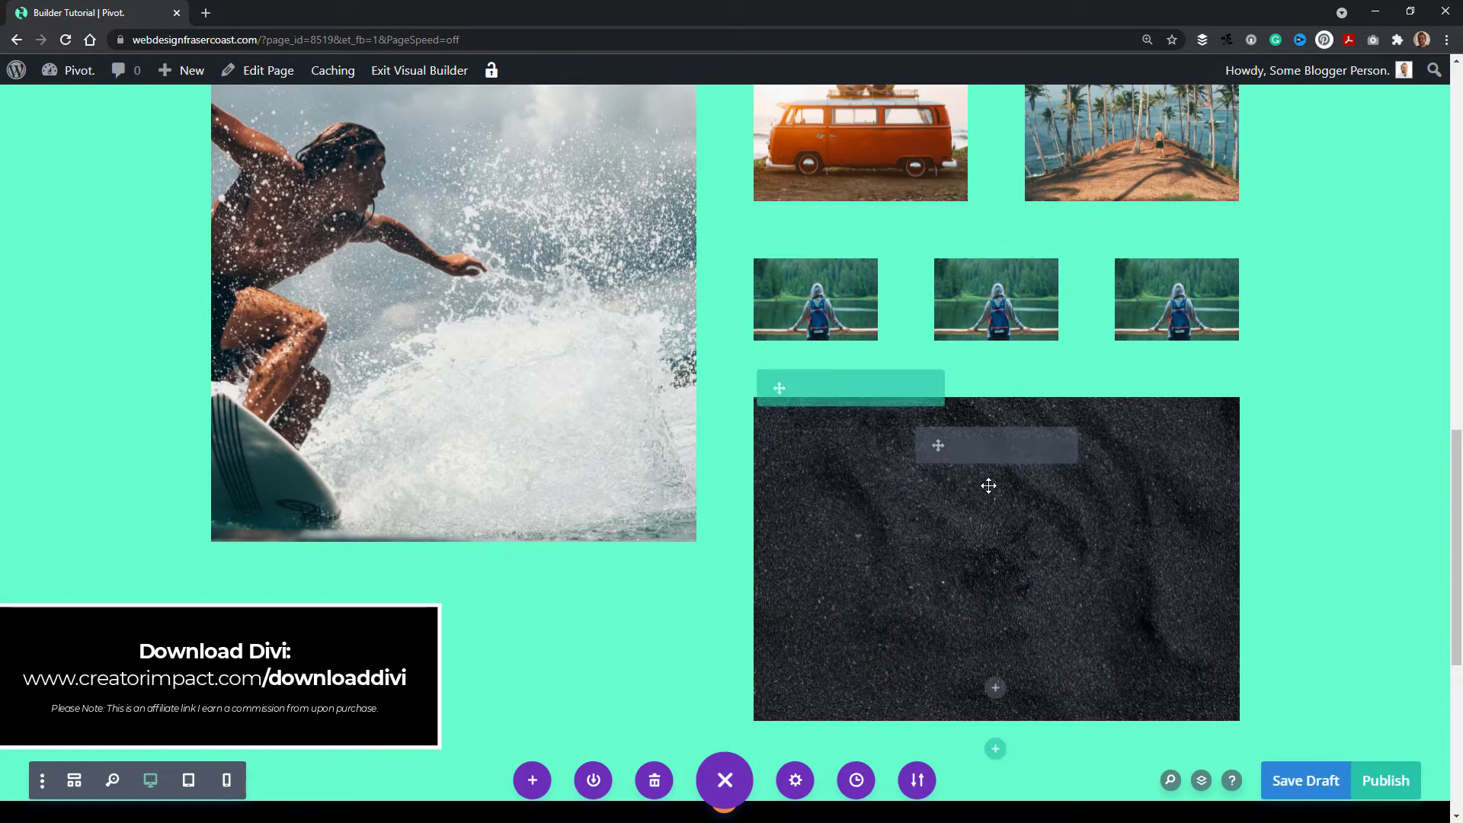
Examine how the specialty section's tall column sits beside the nested two-, three- and one-column rows
scroll(817, 535, "down", 3)
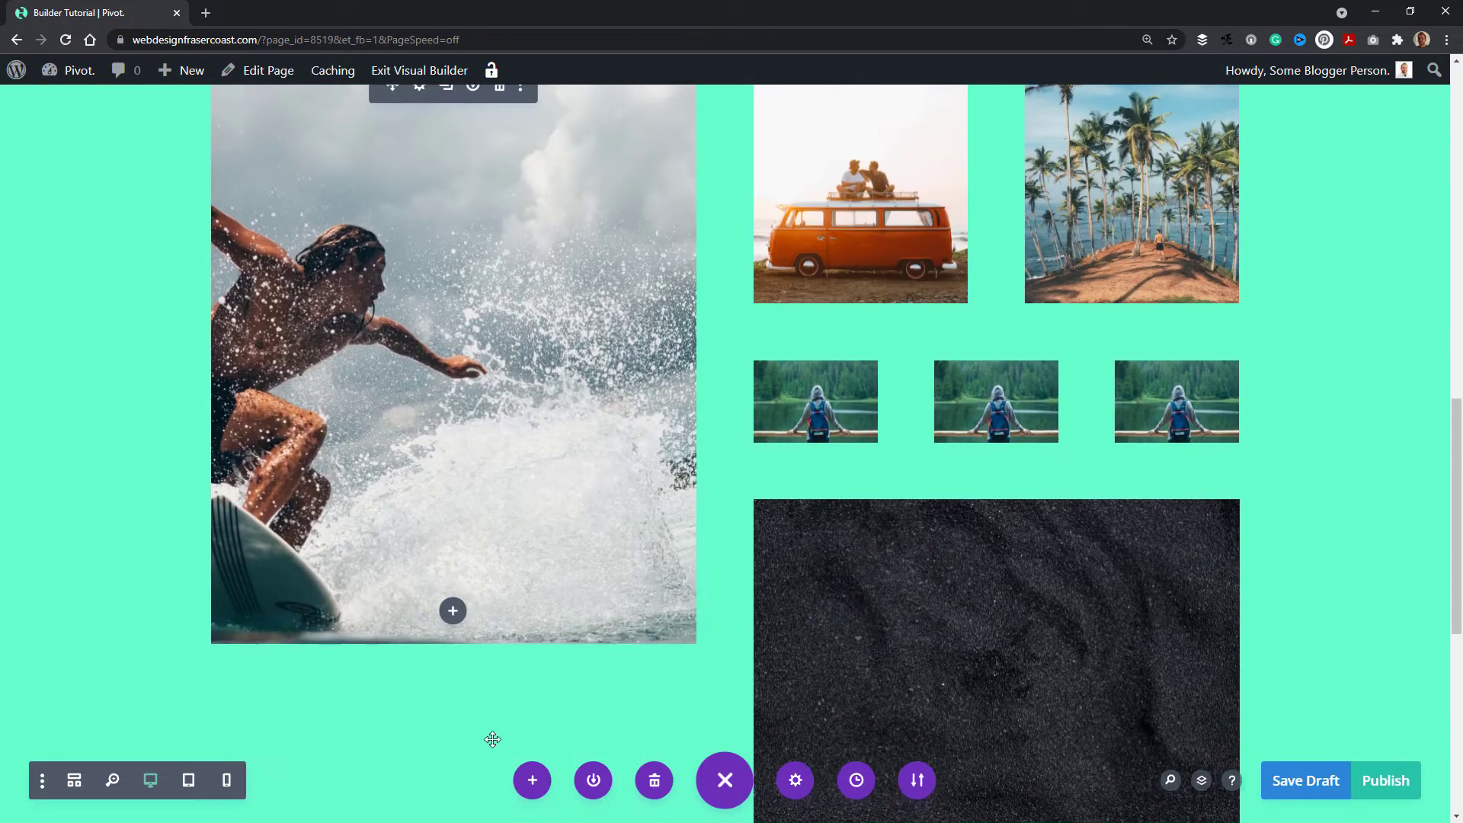
scroll(447, 448, "up", 3)
scroll(452, 464, "down", 4)
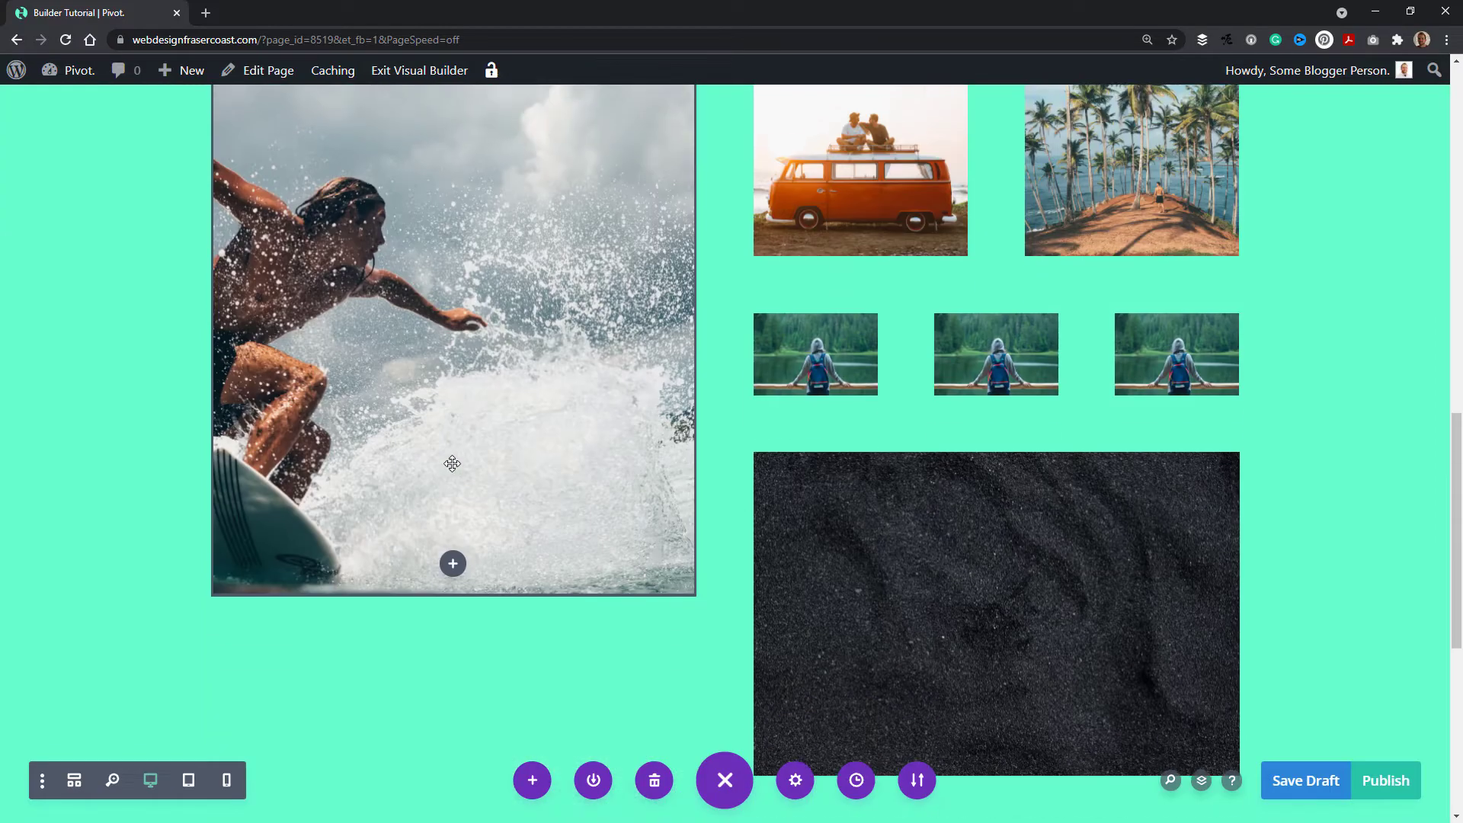
scroll(450, 468, "up", 4)
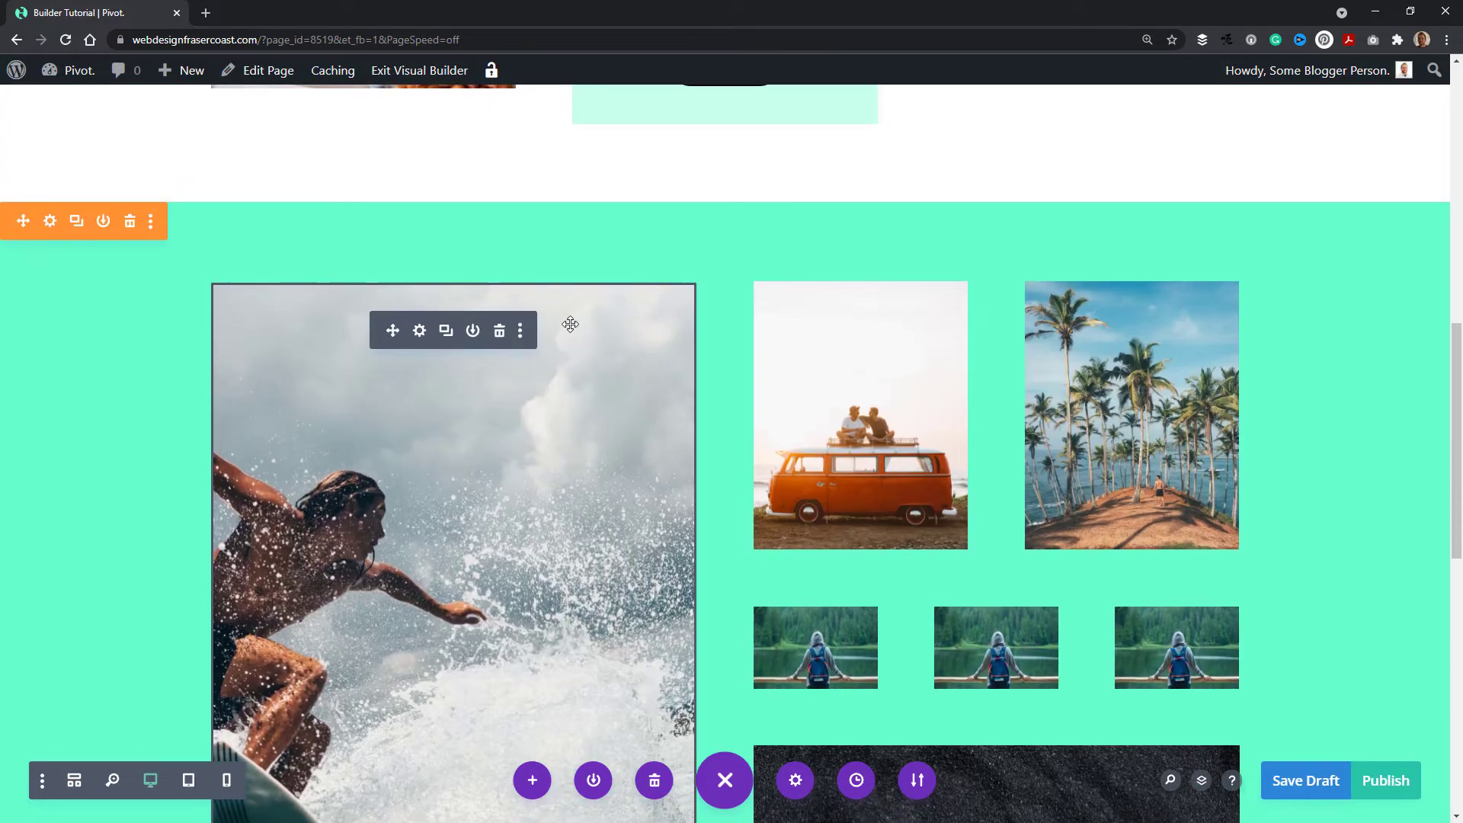
scroll(545, 329, "down", 2)
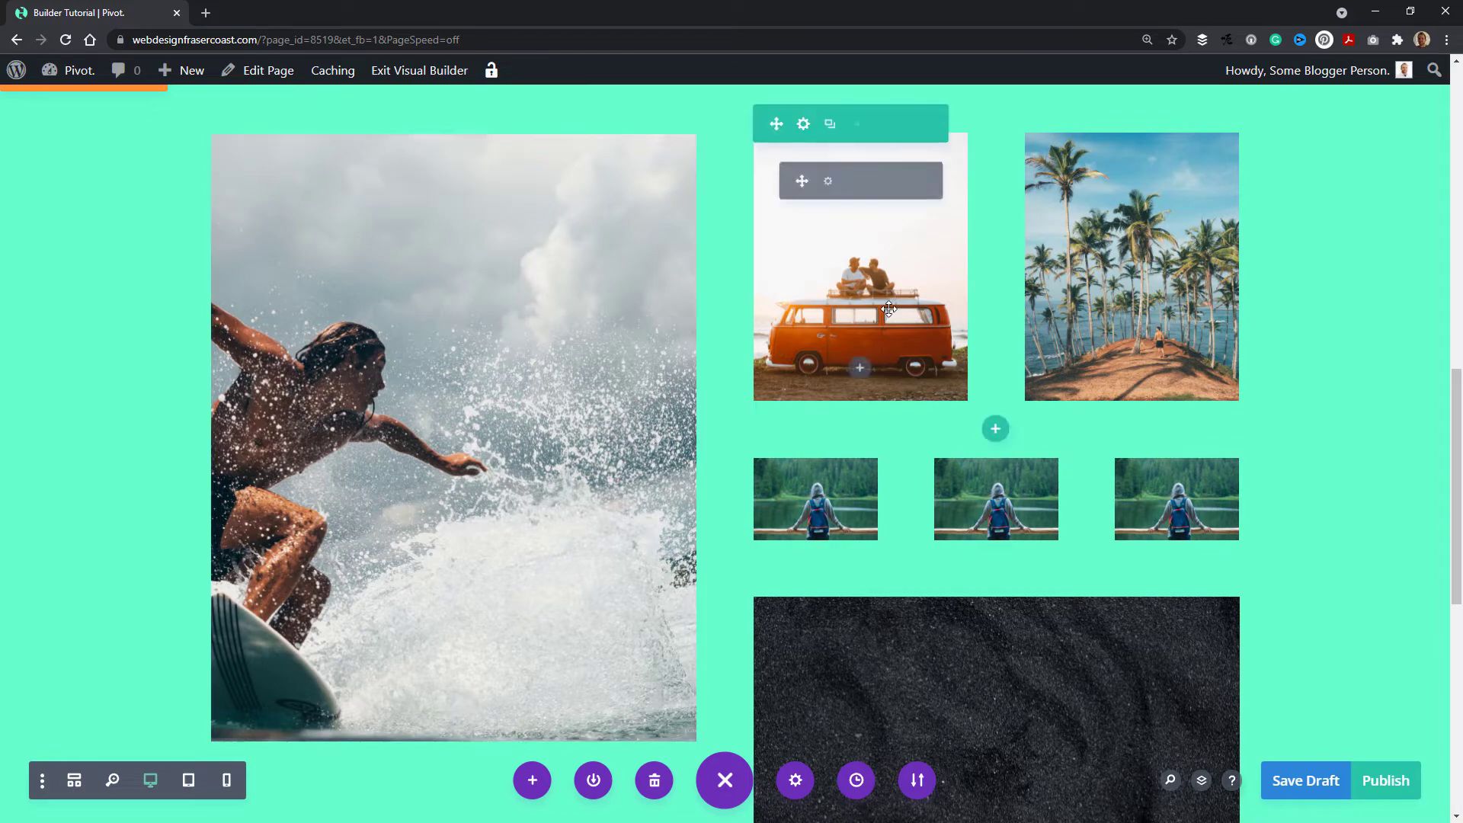
scroll(953, 427, "up", 2)
scroll(1020, 406, "down", 2)
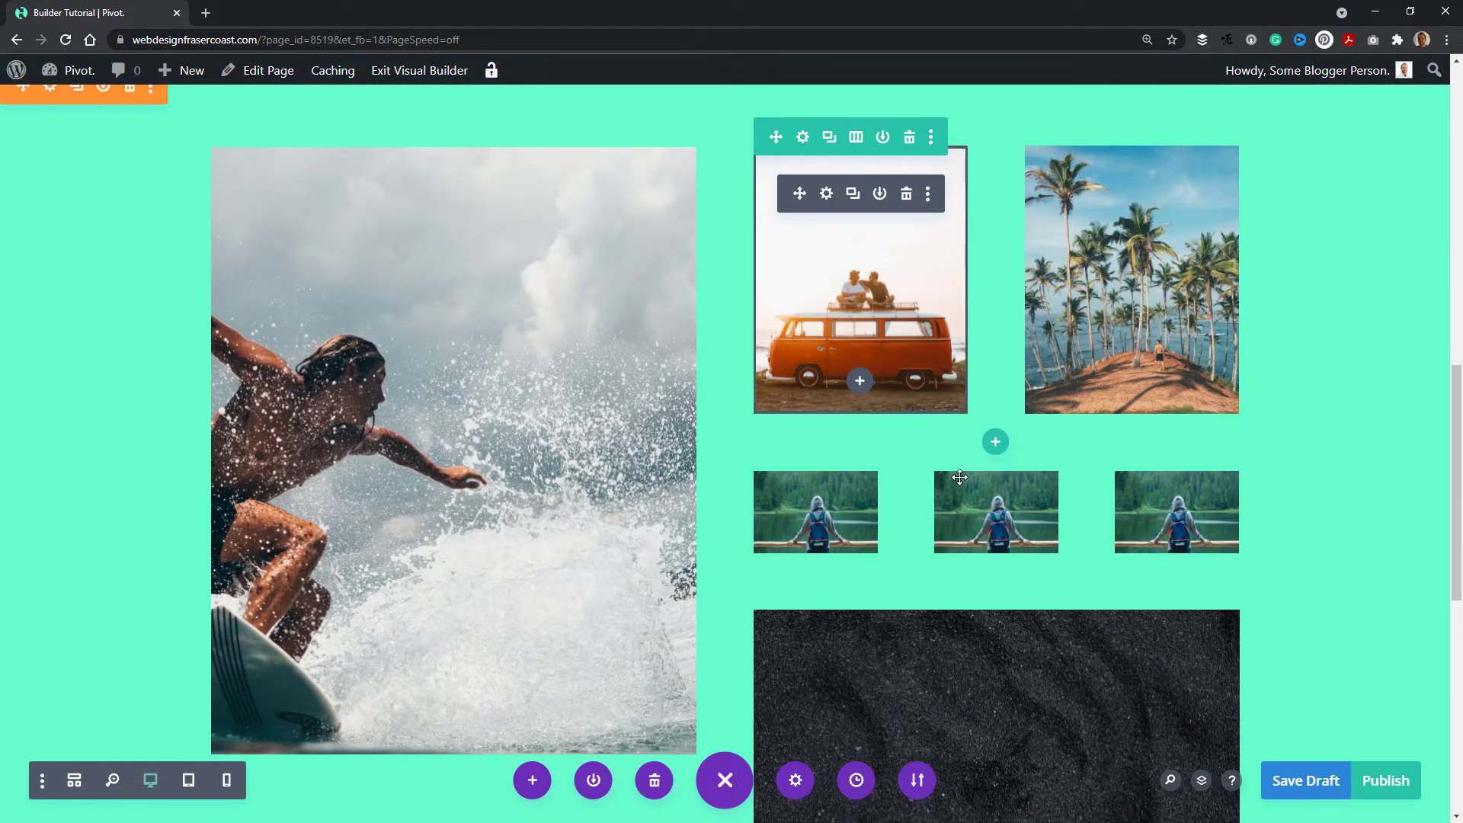
scroll(1062, 323, "up", 3)
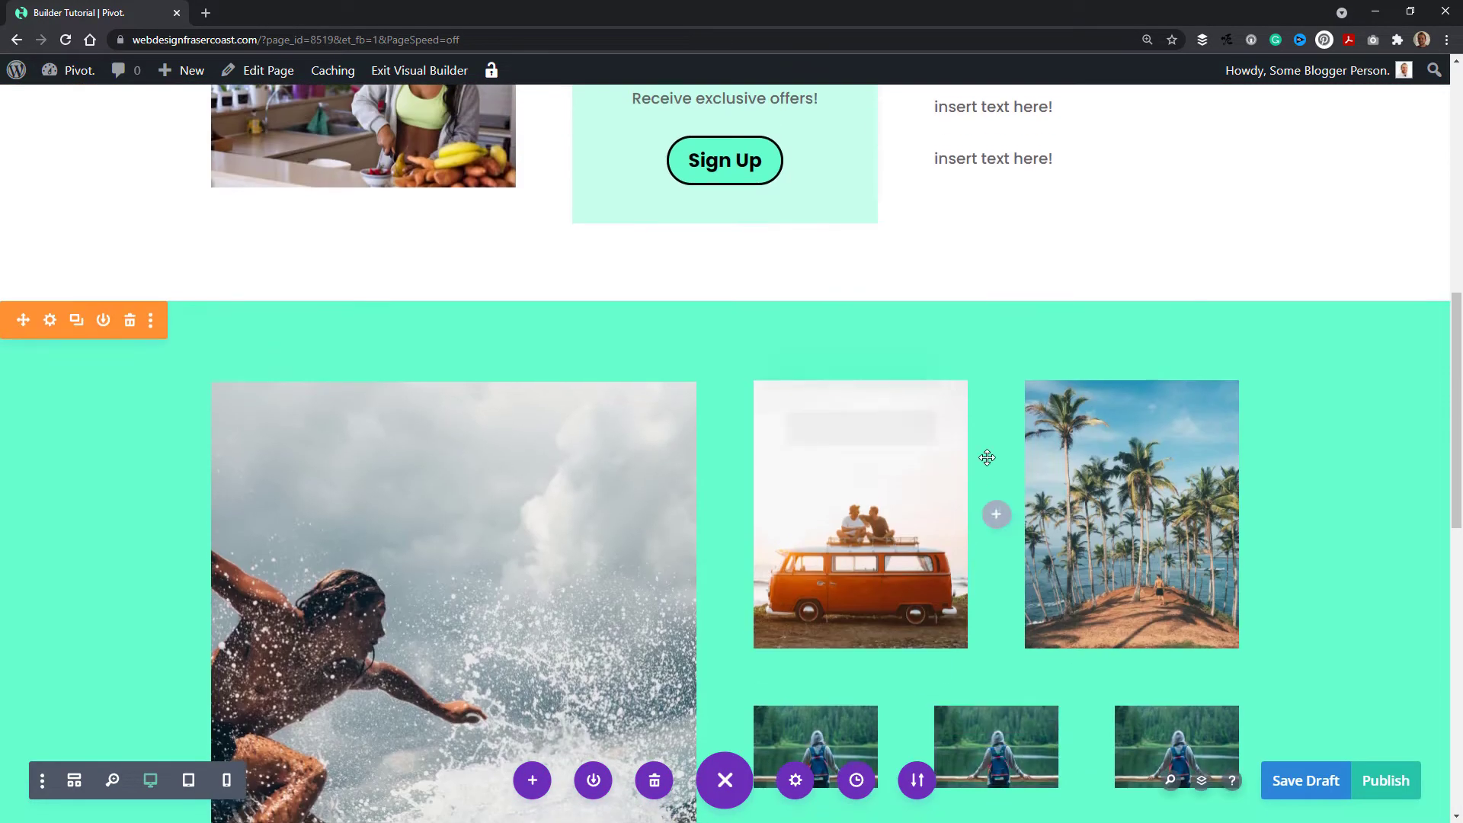
scroll(1062, 324, "down", 3)
scroll(1067, 297, "down", 4)
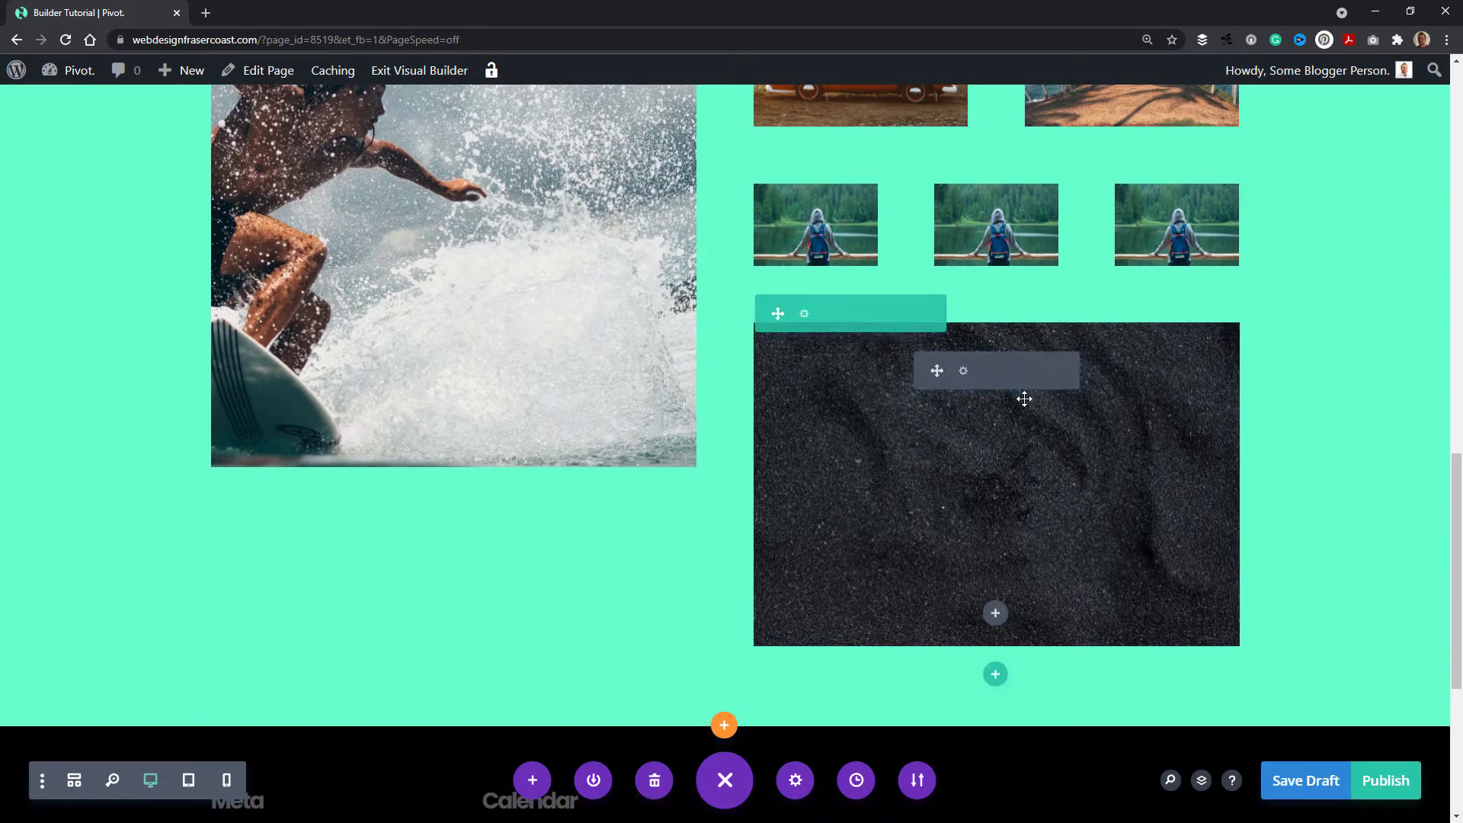
Check the column layouts available for a new specialty section below the image gallery without inserting one
scroll(1022, 399, "up", 2)
scroll(784, 520, "down", 2)
scroll(784, 519, "down", 2)
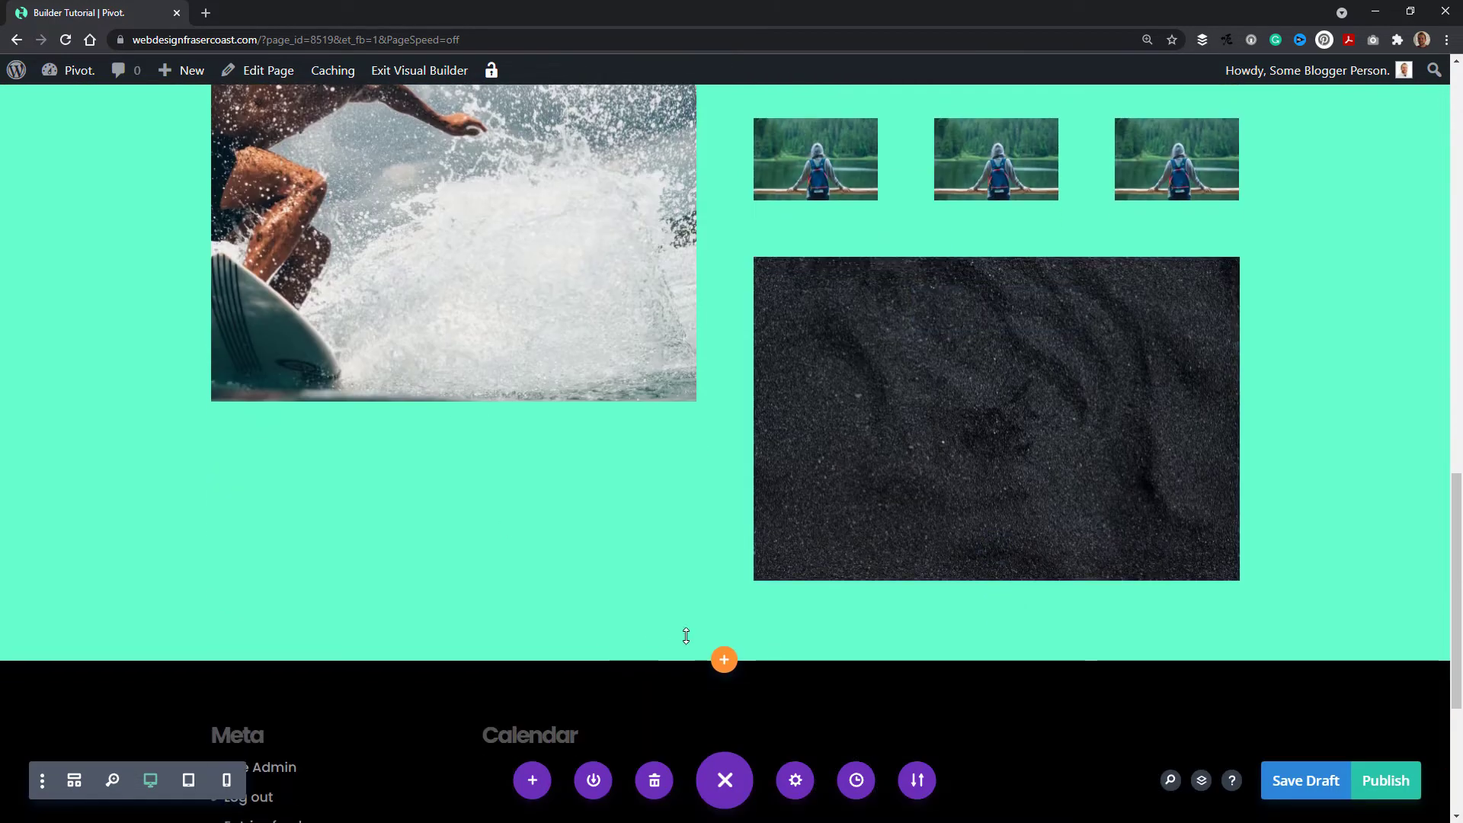
left_click(724, 657)
left_click(732, 612)
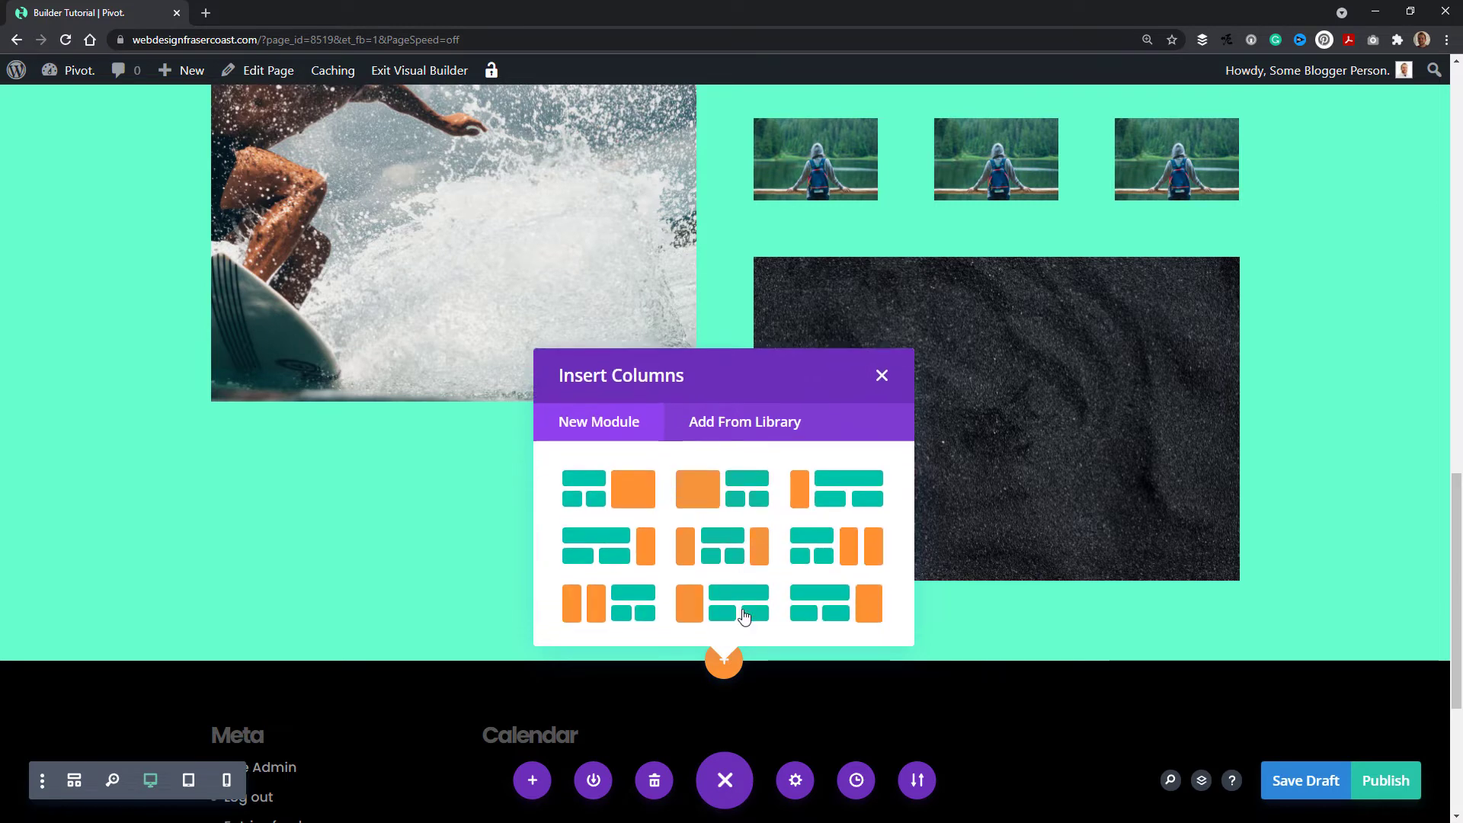
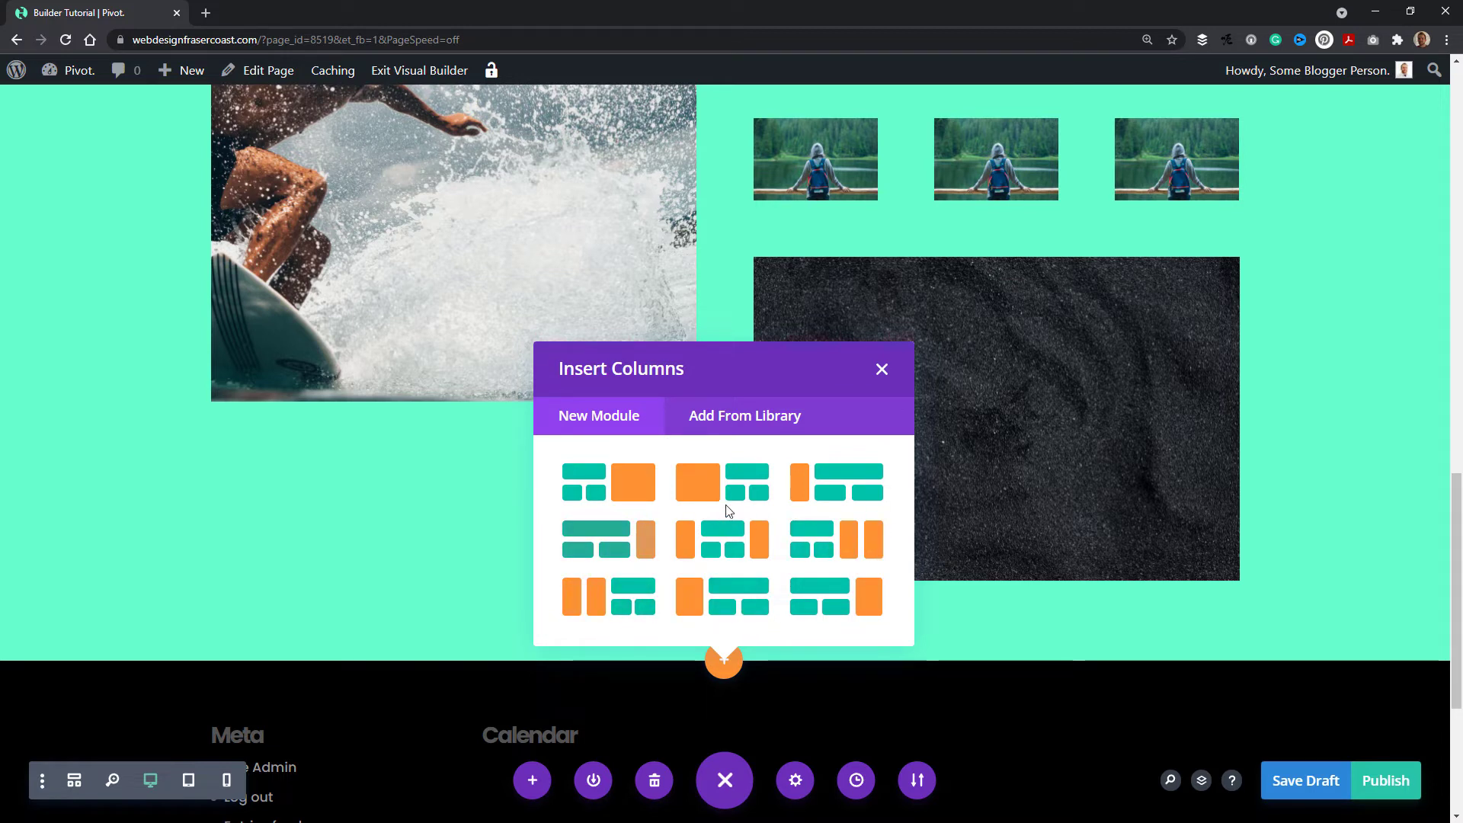
left_click(881, 371)
Review the whole page, comparing the fullwidth header section, the regular section and the specialty section with its nested image rows
scroll(565, 536, "up", 10)
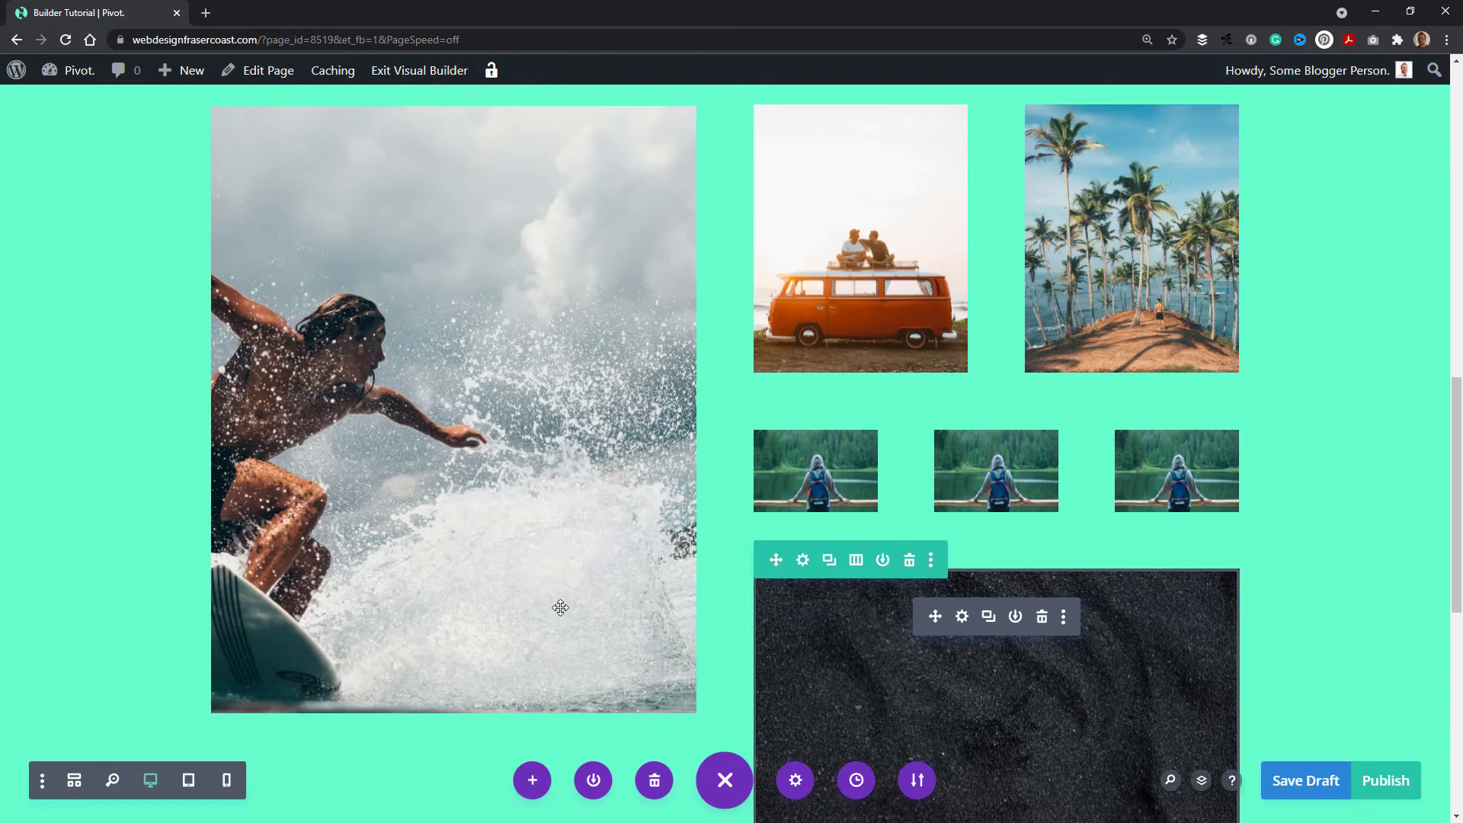
scroll(565, 536, "down", 7)
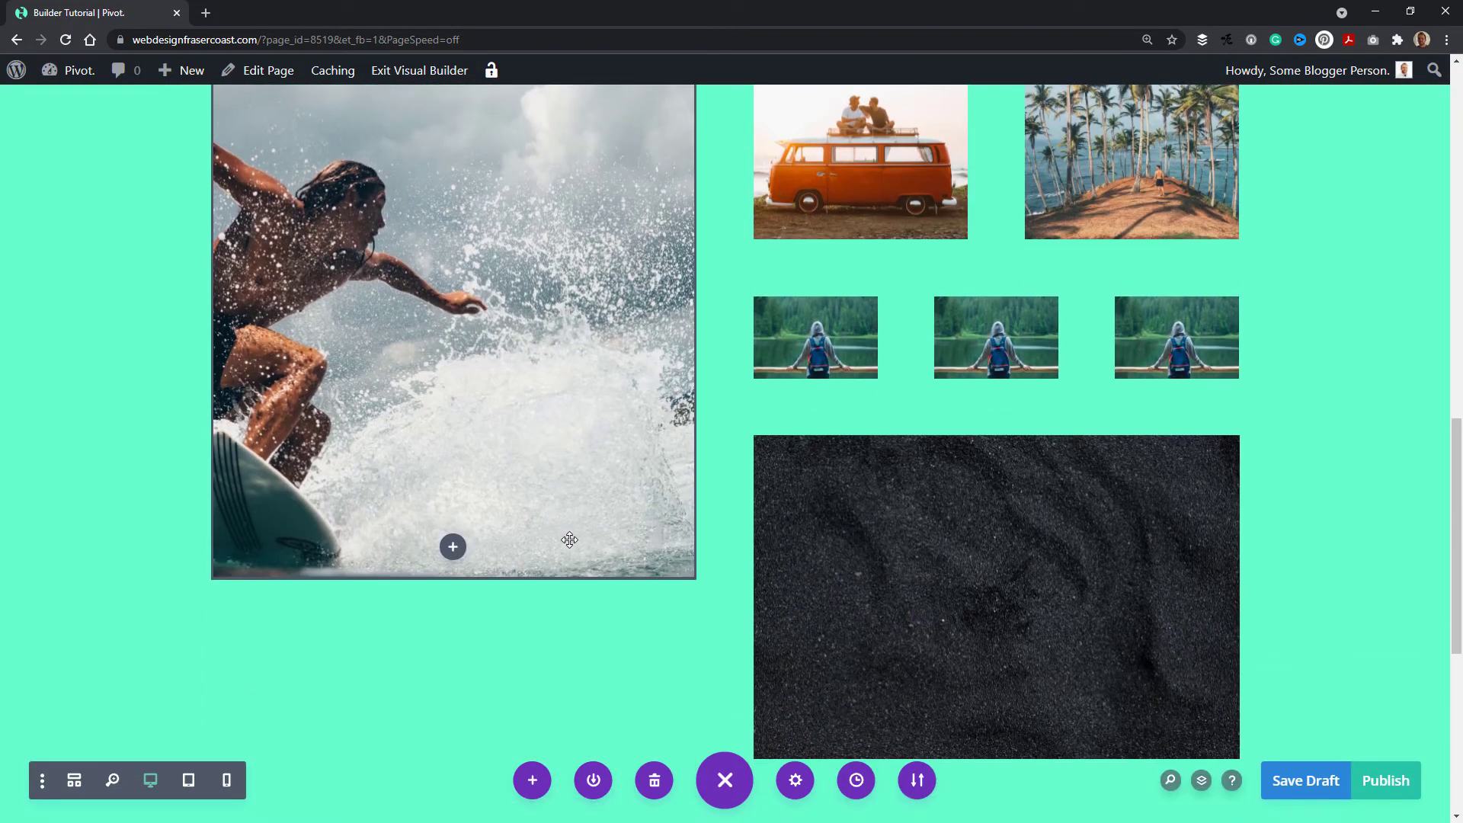
scroll(365, 625, "down", 3)
scroll(389, 582, "up", 5)
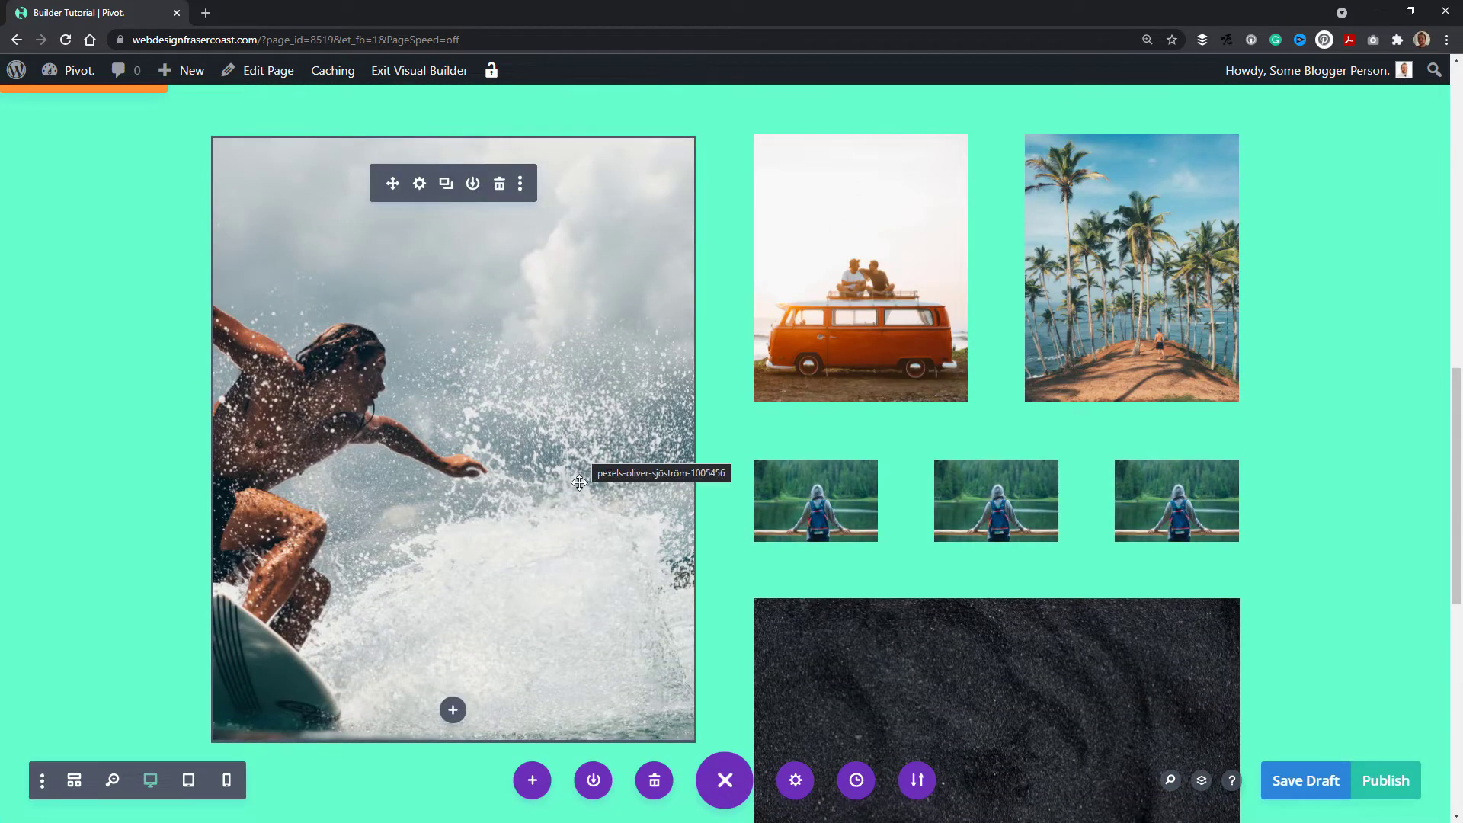
scroll(581, 457, "up", 4)
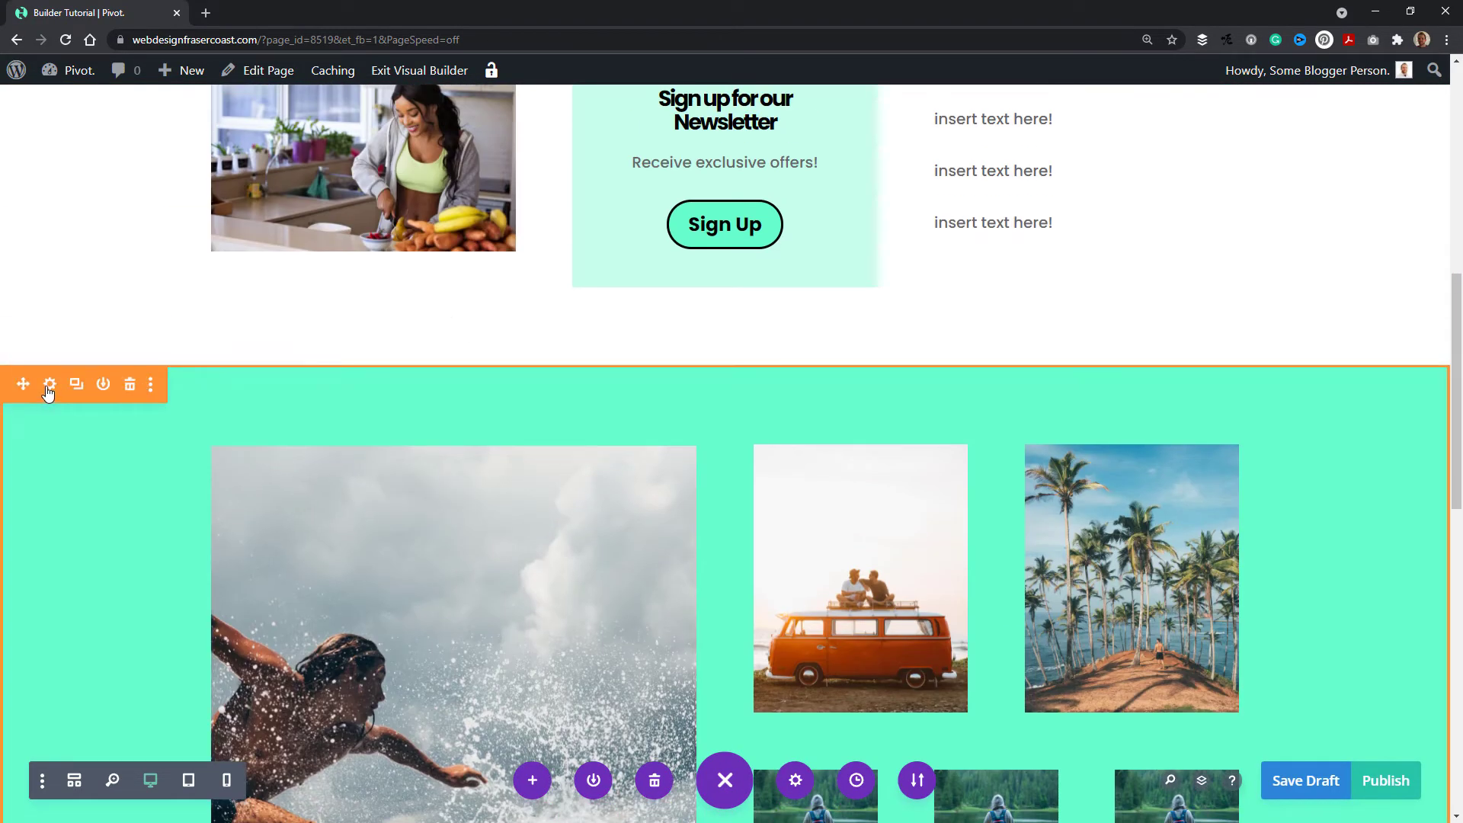
scroll(786, 288, "up", 9)
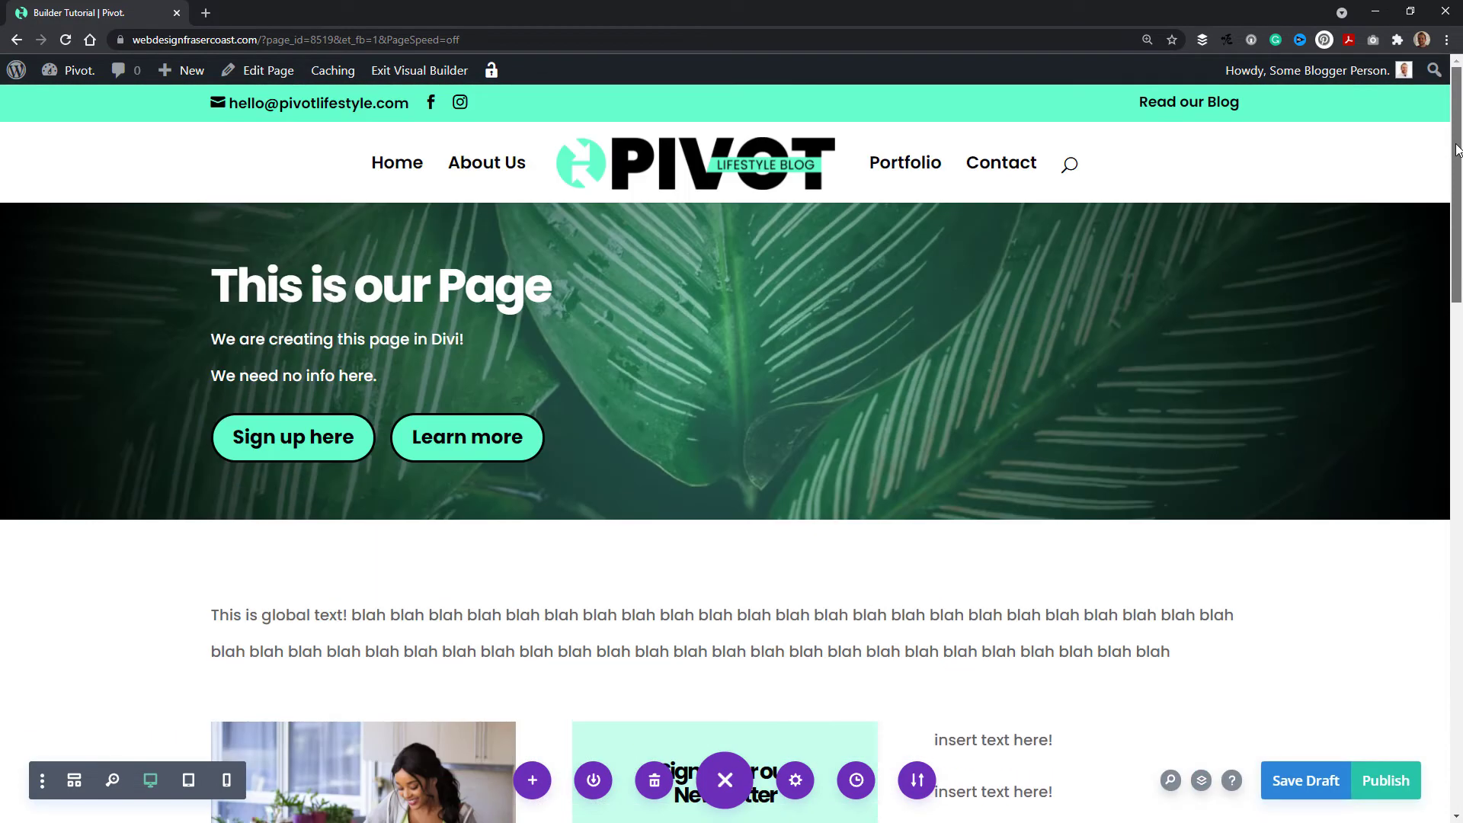
scroll(404, 381, "down", 5)
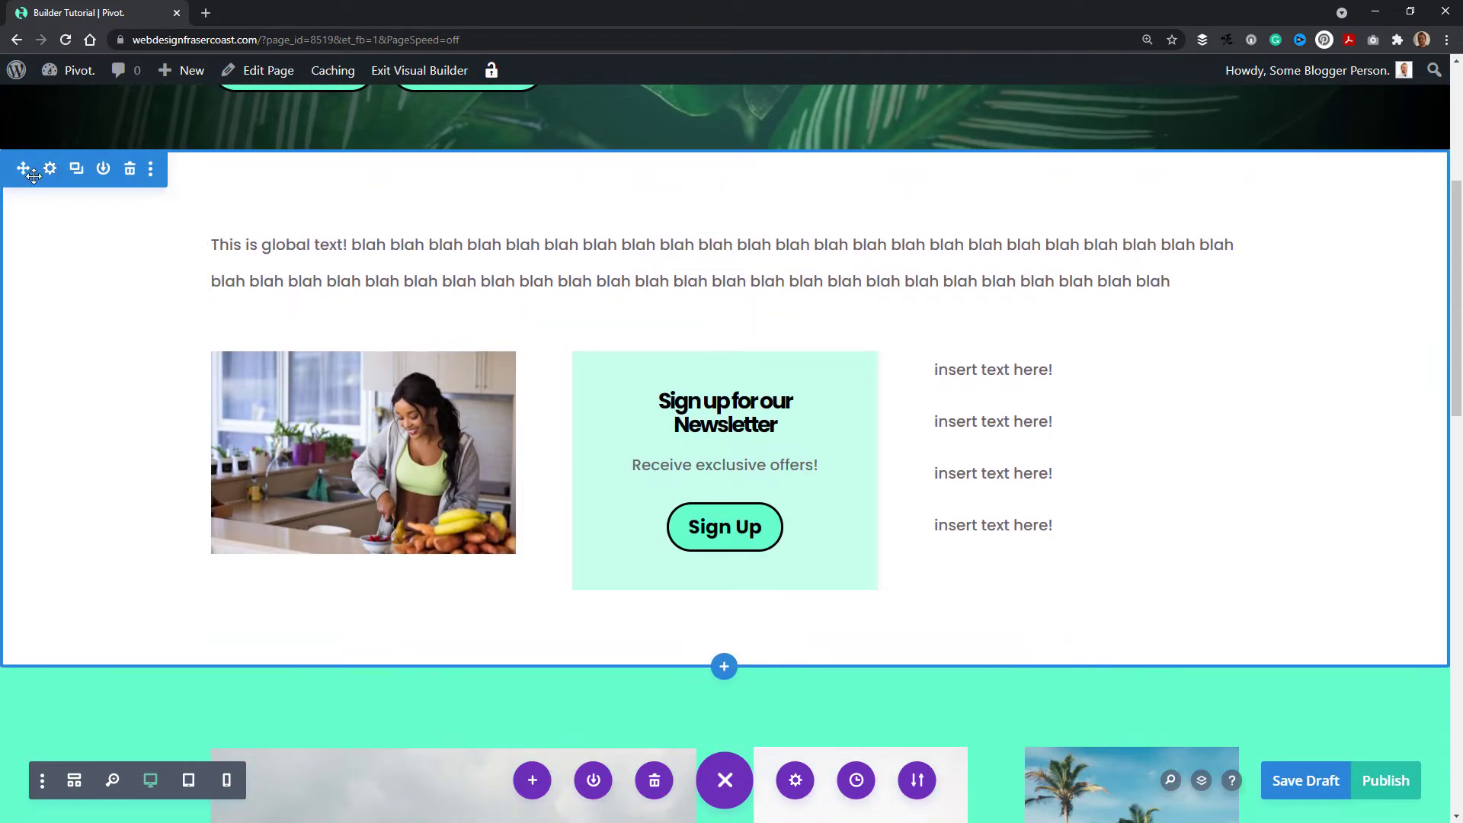
scroll(94, 186, "up", 4)
scroll(88, 381, "down", 3)
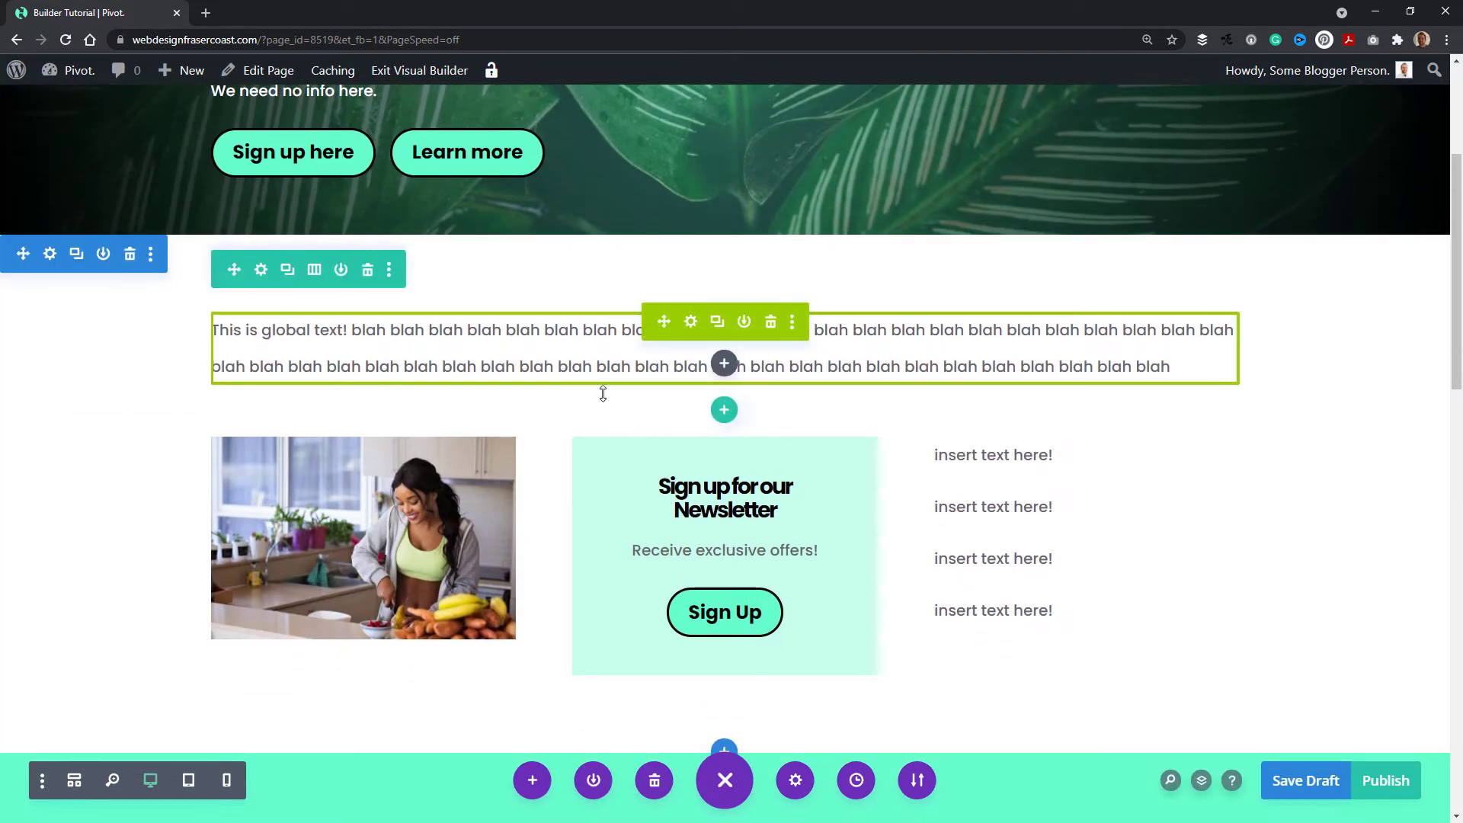
scroll(615, 534, "down", 8)
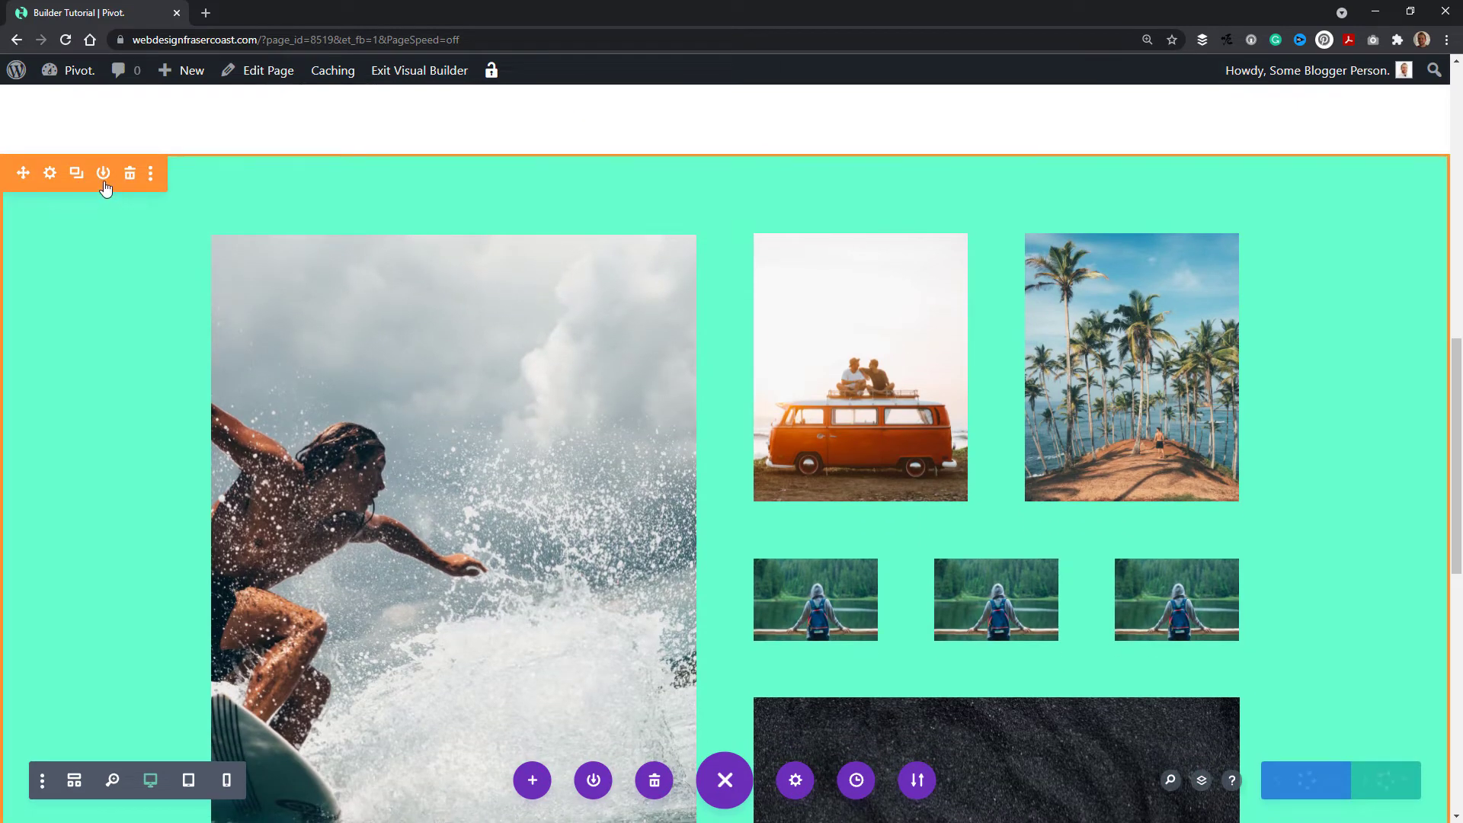
scroll(102, 381, "up", 2)
scroll(102, 382, "up", 9)
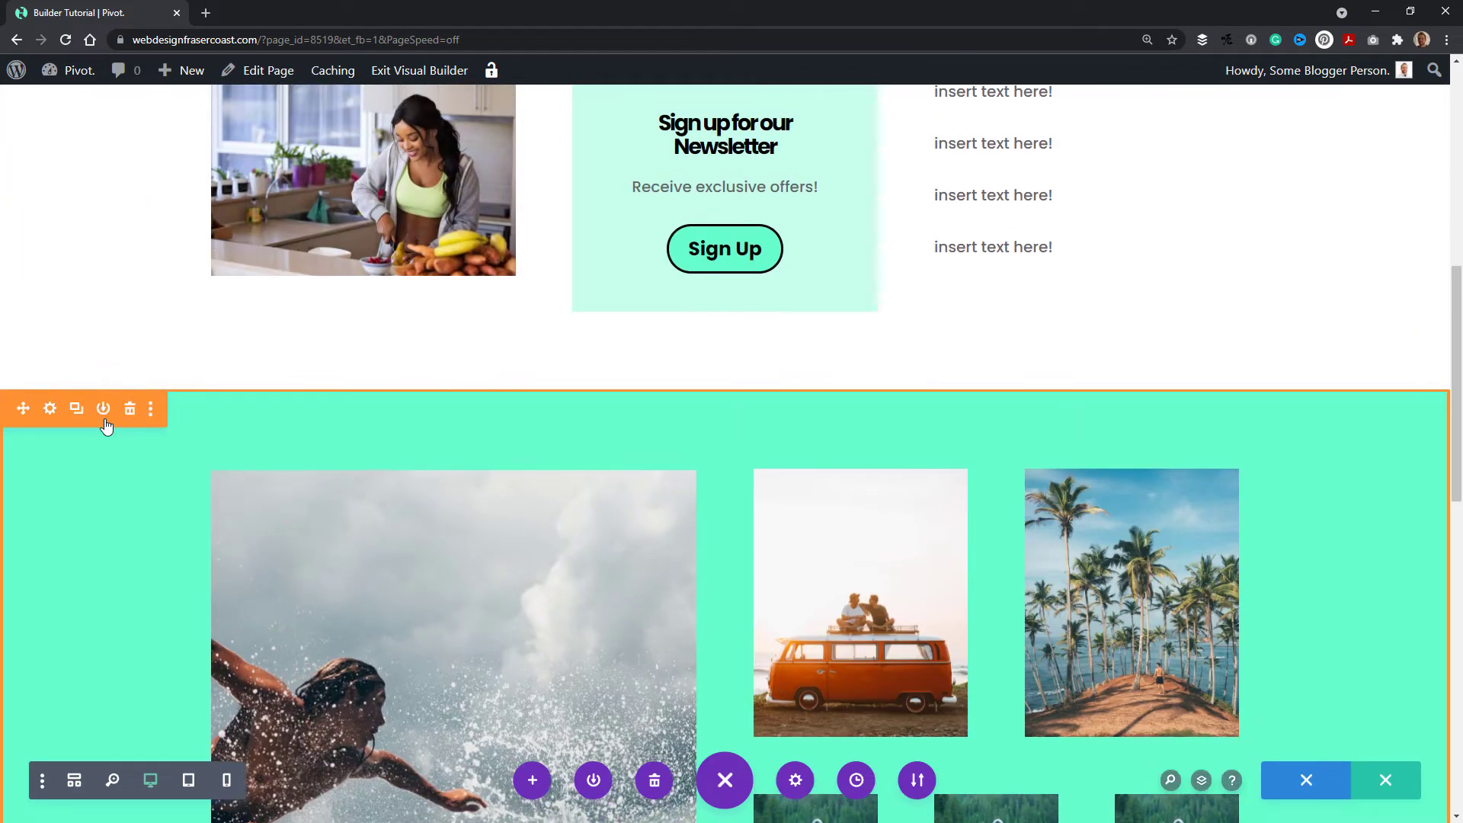
scroll(85, 412, "up", 2)
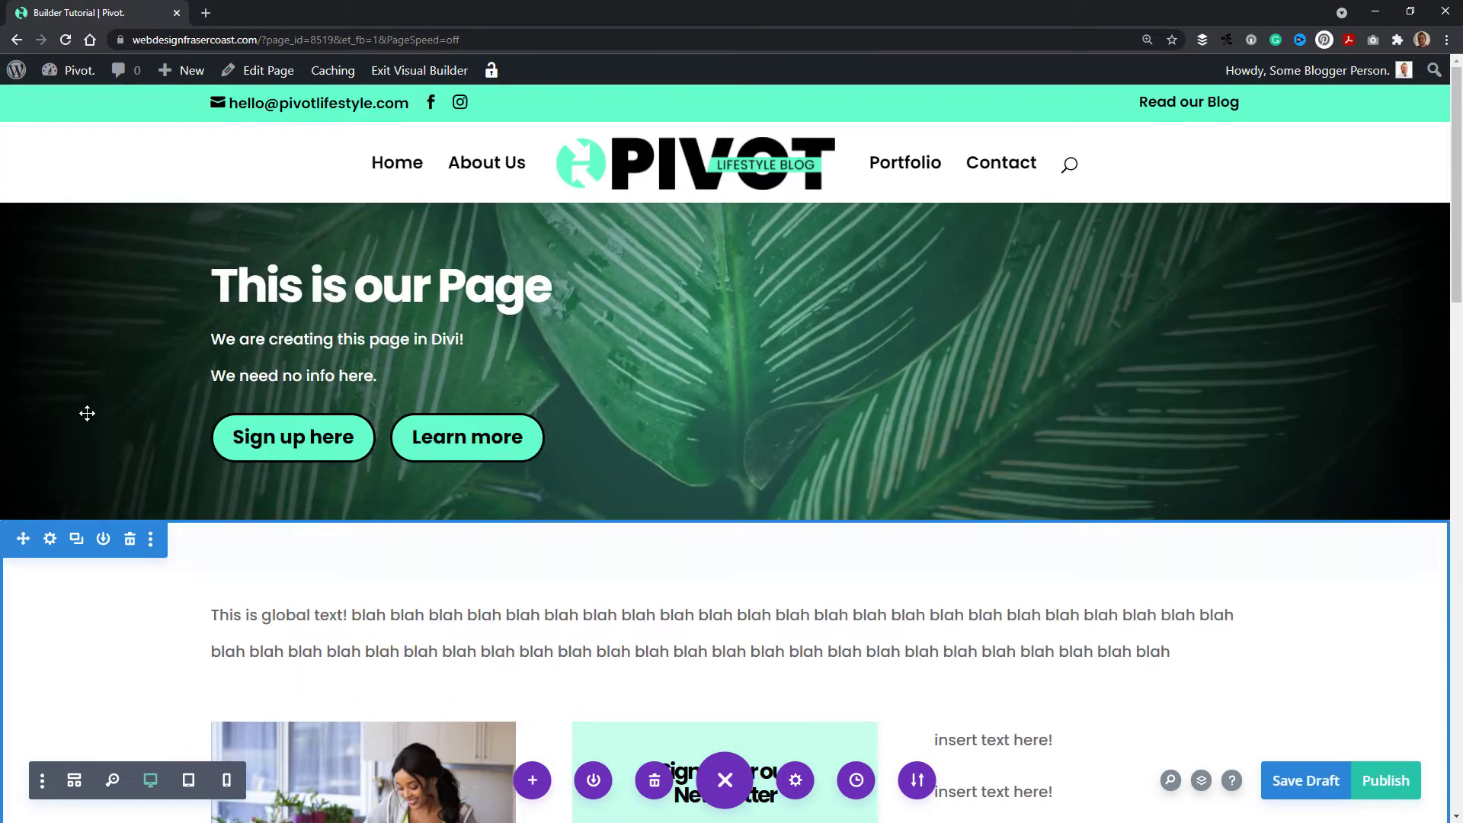
scroll(116, 408, "down", 4)
scroll(116, 407, "down", 11)
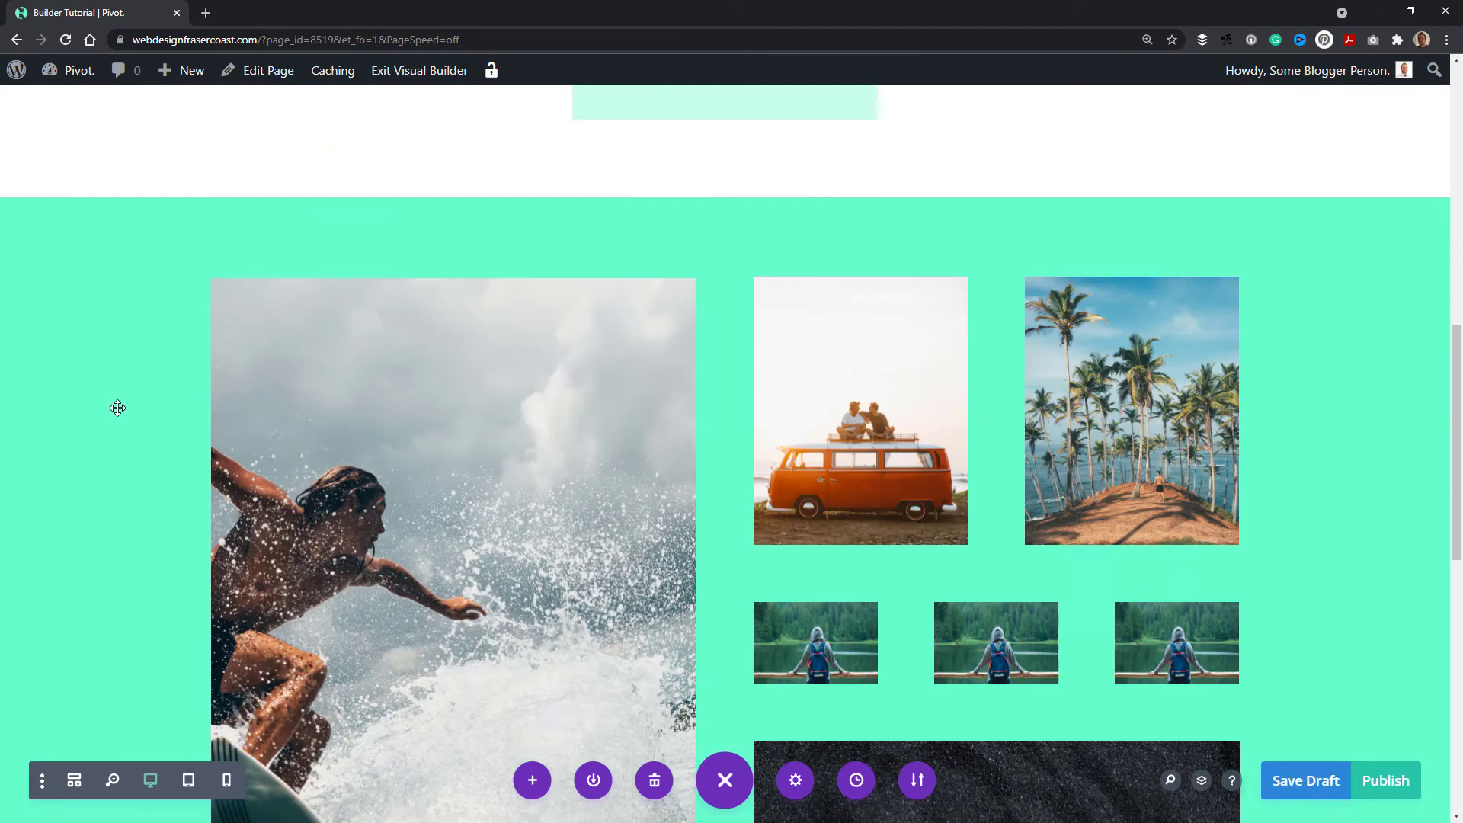
scroll(850, 391, "down", 2)
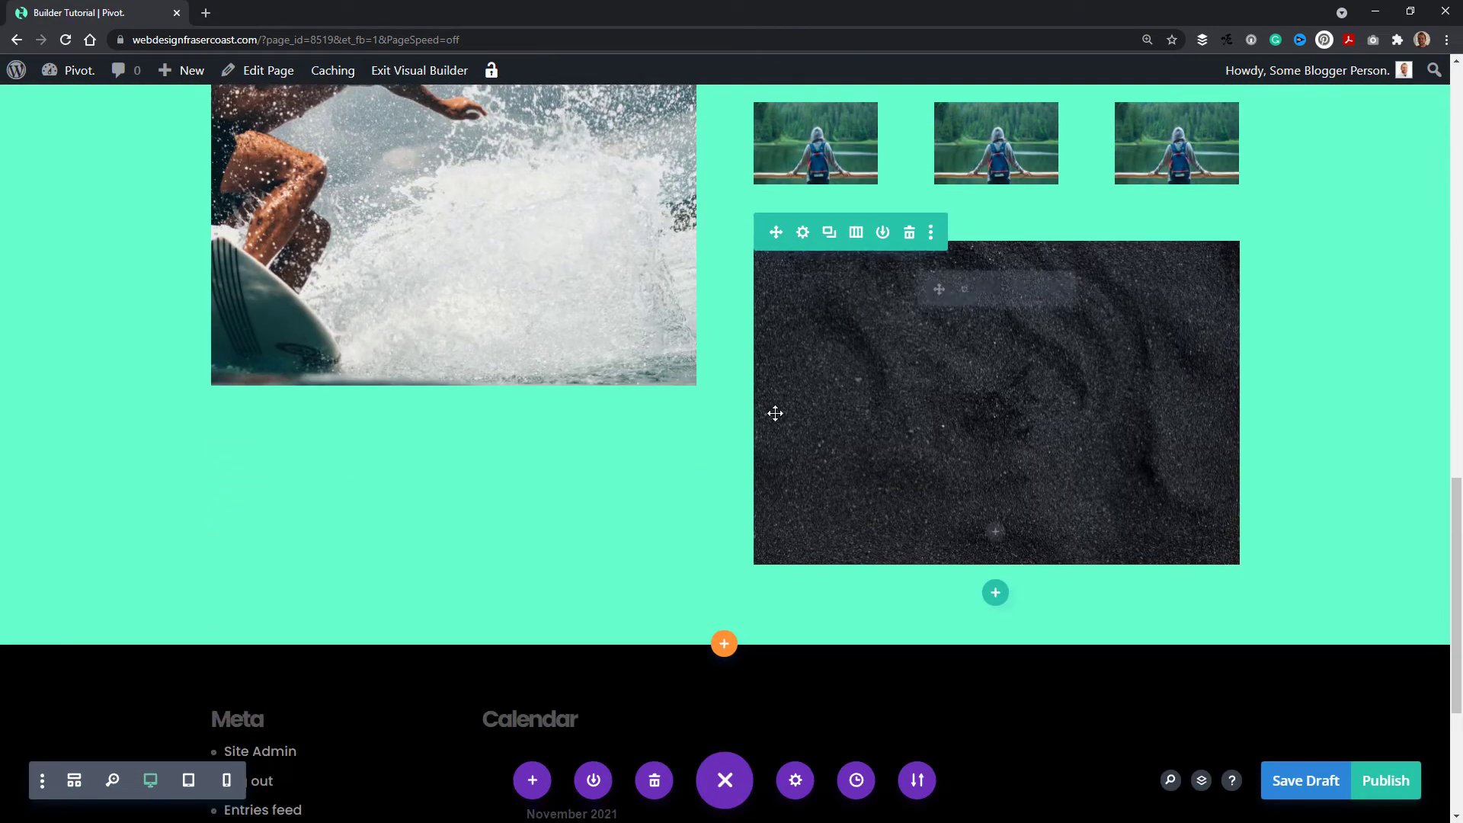
scroll(772, 404, "up", 6)
scroll(769, 387, "up", 11)
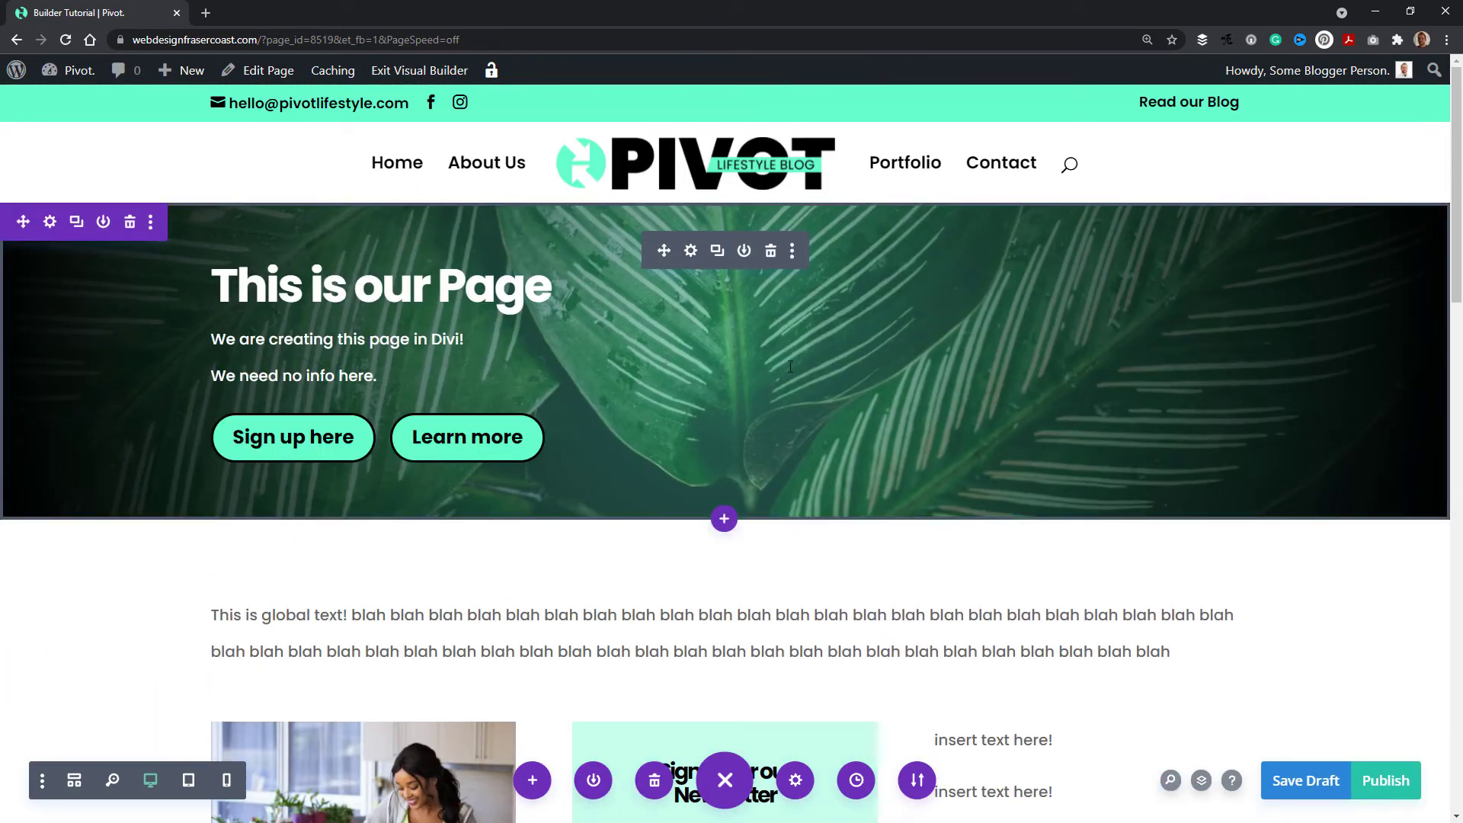
Show the page's layers clear of the header logo and inspect the rows and columns nested in the regular section
left_click(1206, 785)
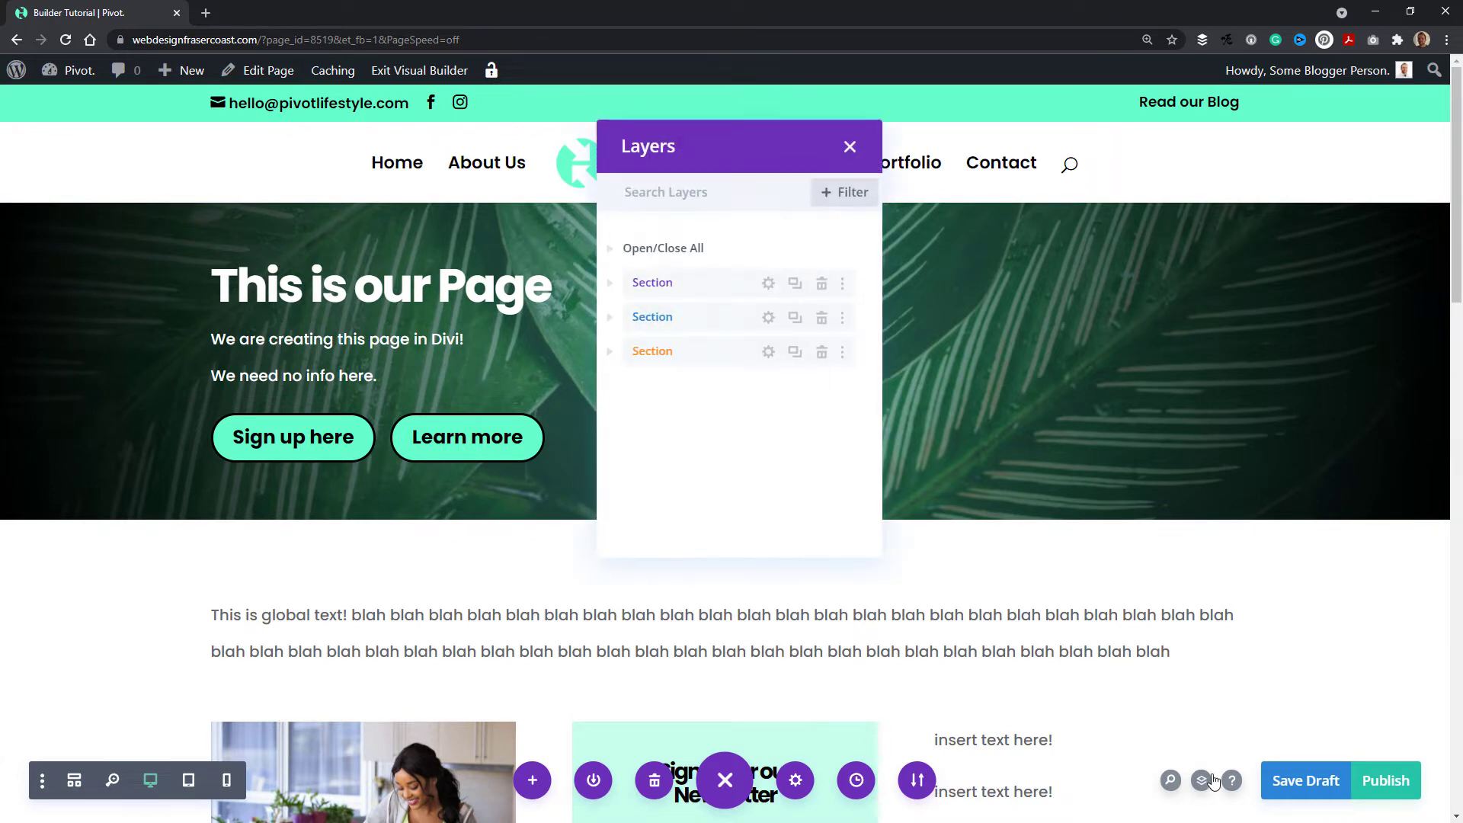
left_click_drag(767, 160, 1218, 180)
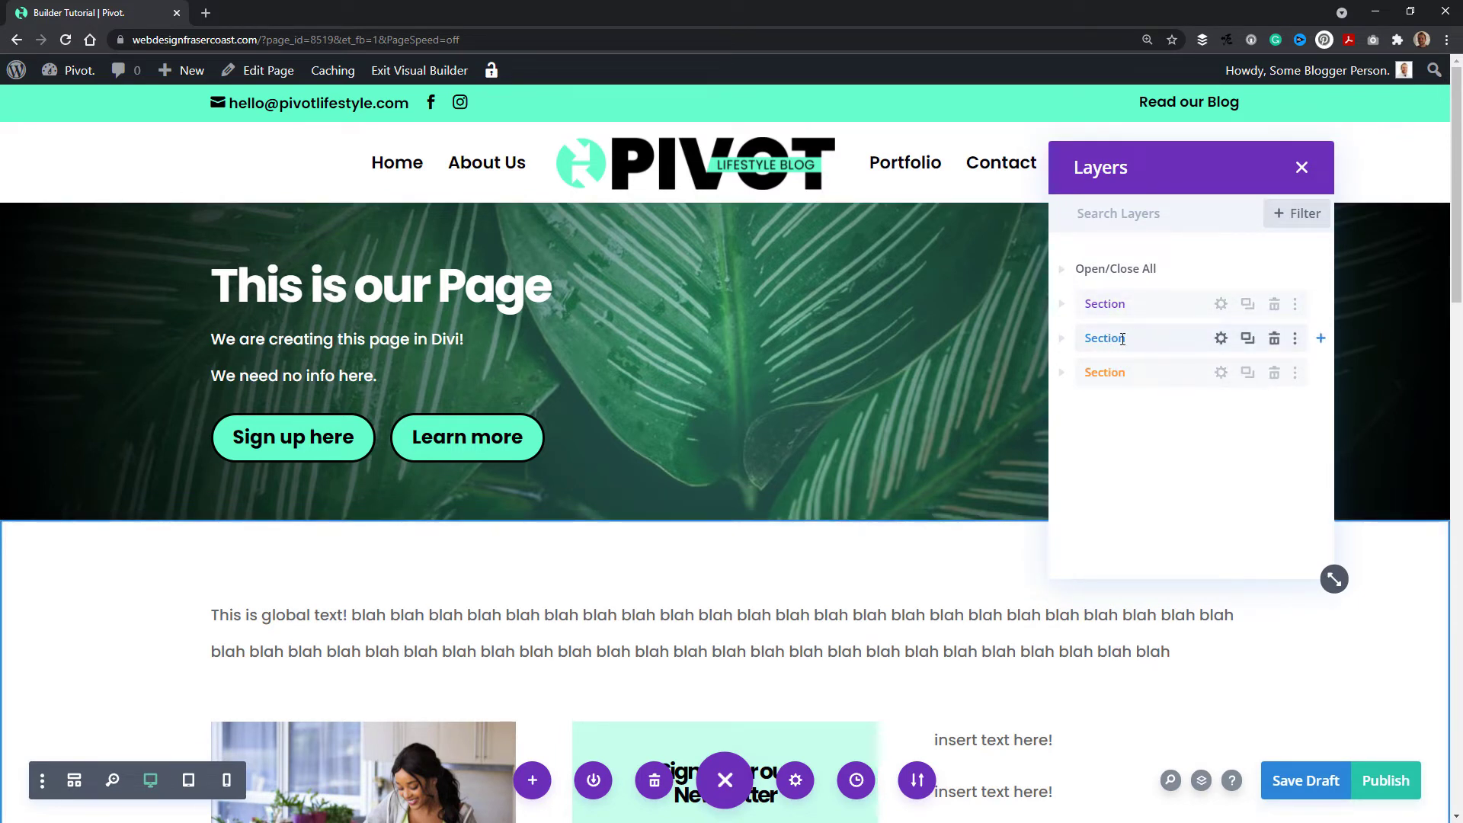
left_click(1062, 340)
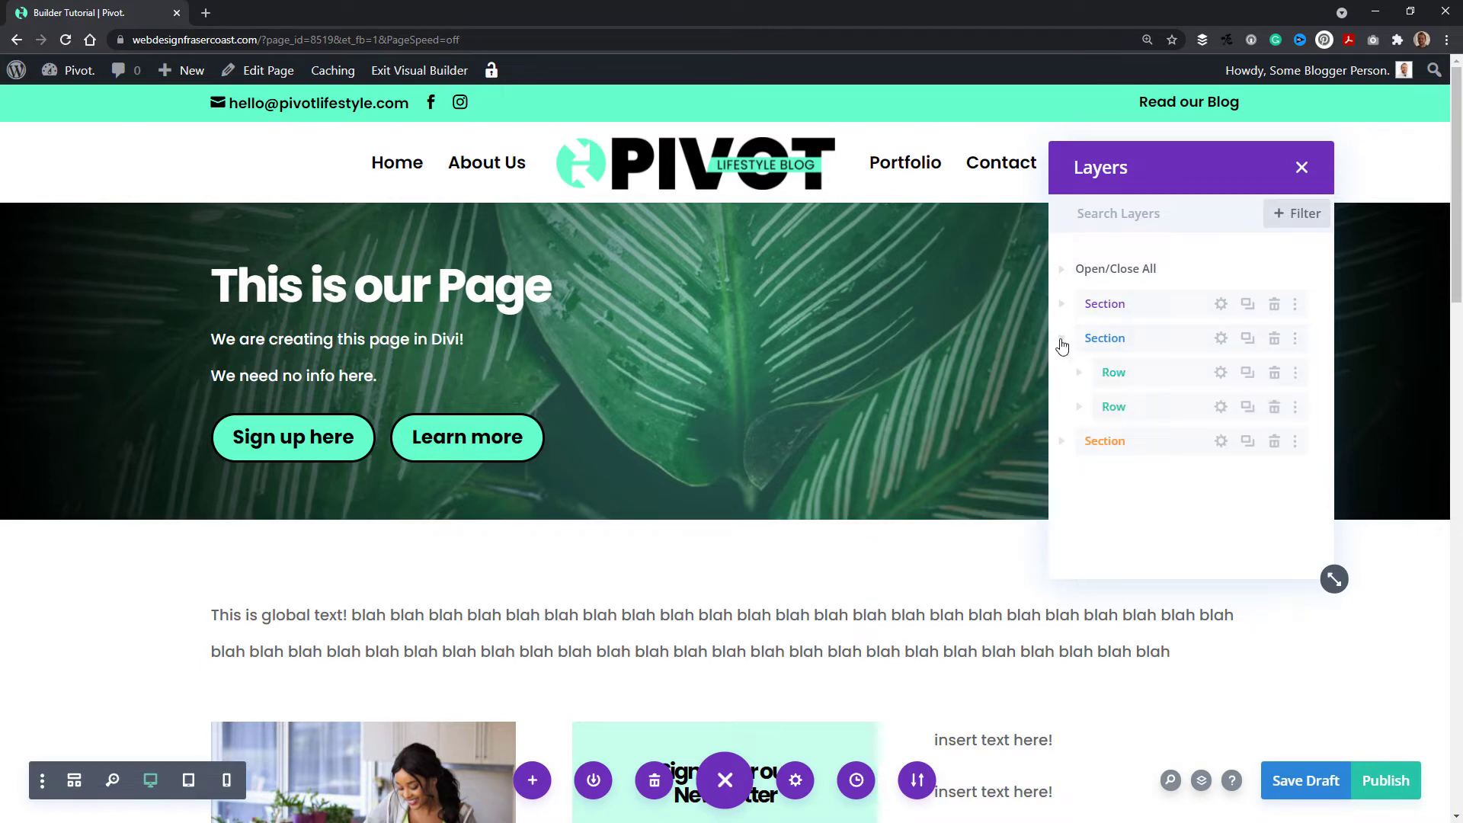
left_click(1081, 376)
left_click(1082, 375)
left_click(1081, 410)
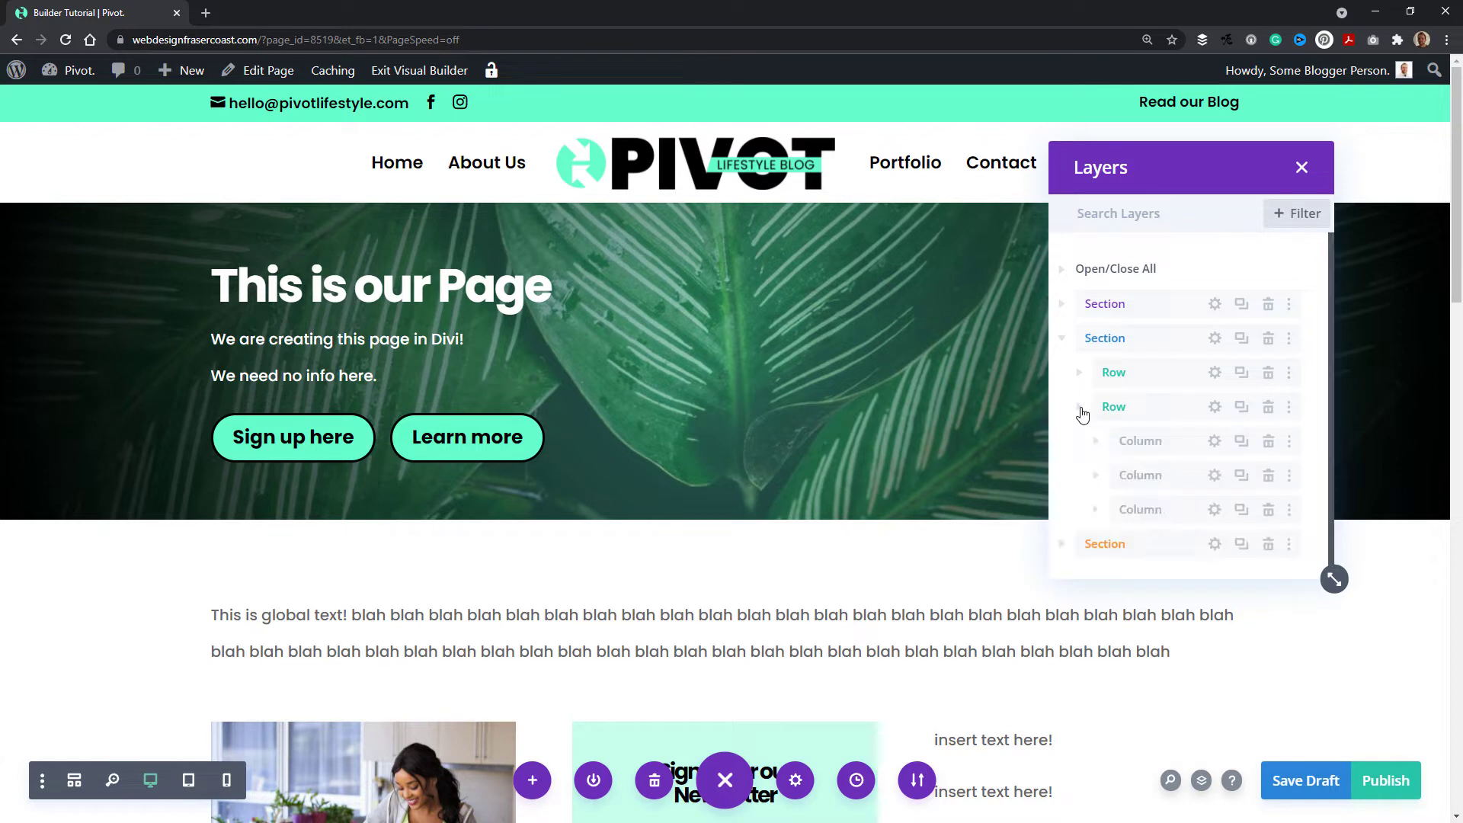
left_click(1081, 410)
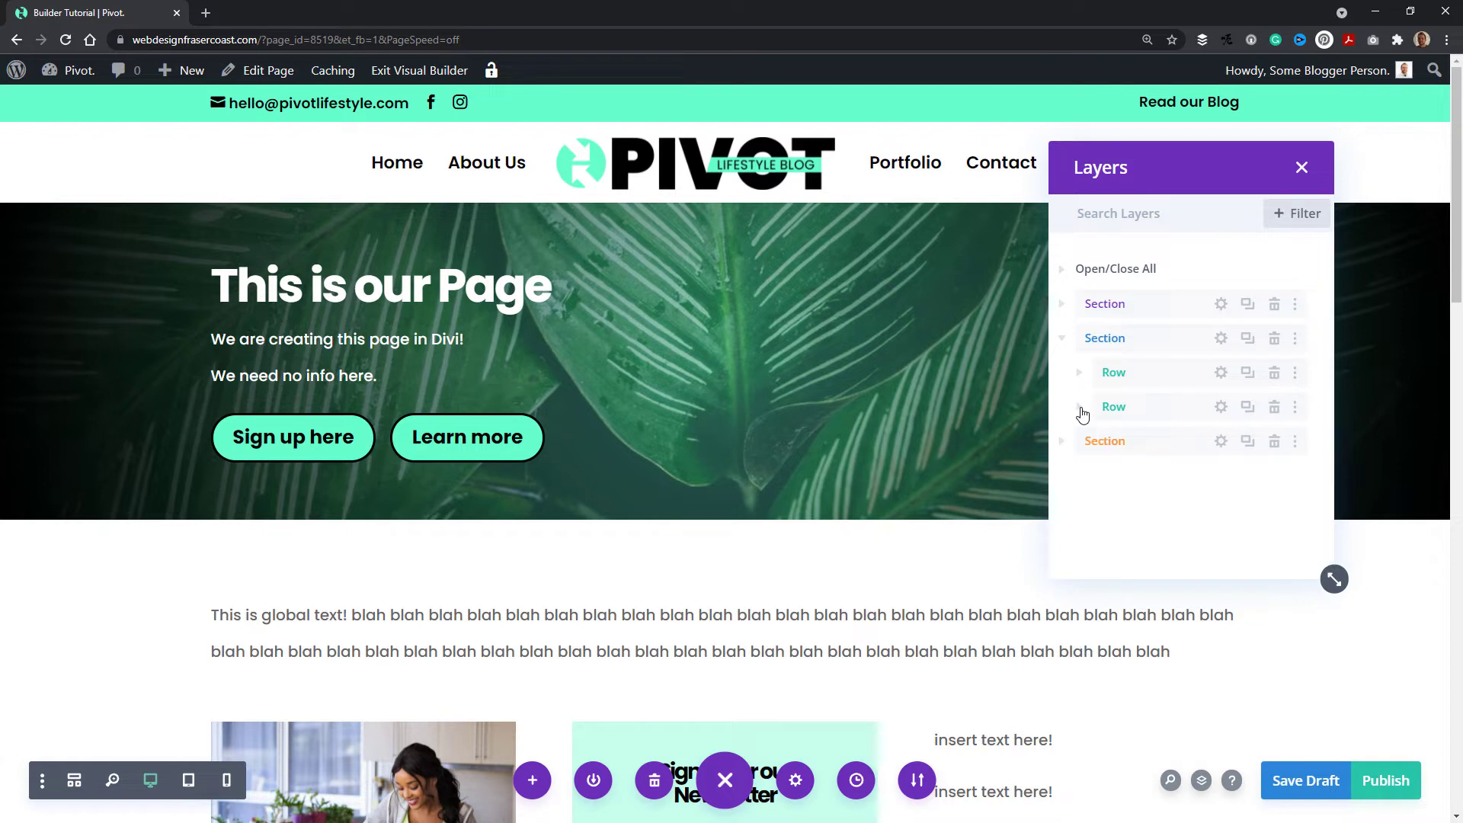
Expand the specialty section and its last row in the layers, and jump to that row's column on the page
left_click(1062, 444)
scroll(1090, 457, "down", 1)
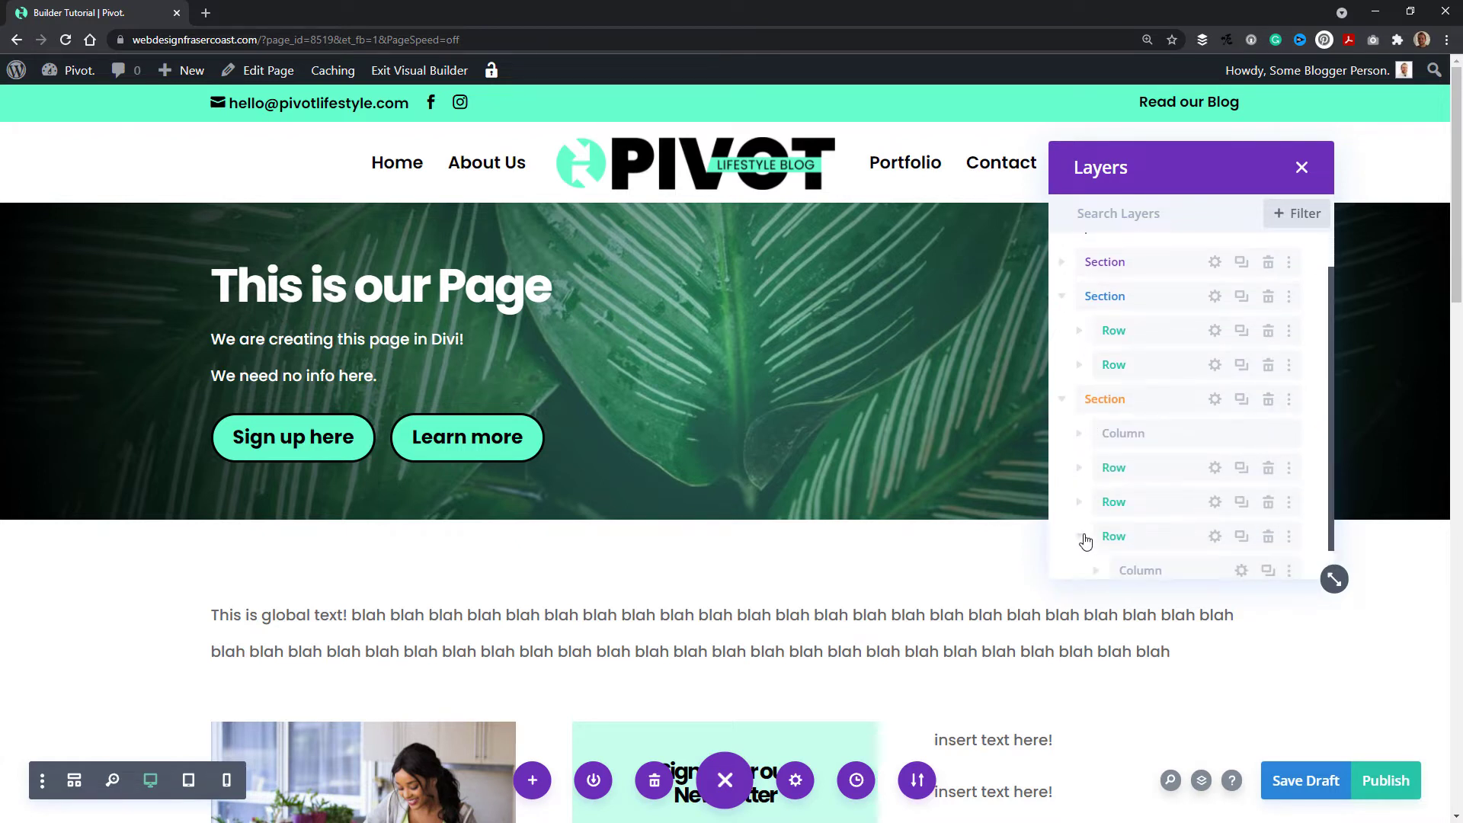
scroll(1085, 541, "down", 1)
left_click(1142, 538)
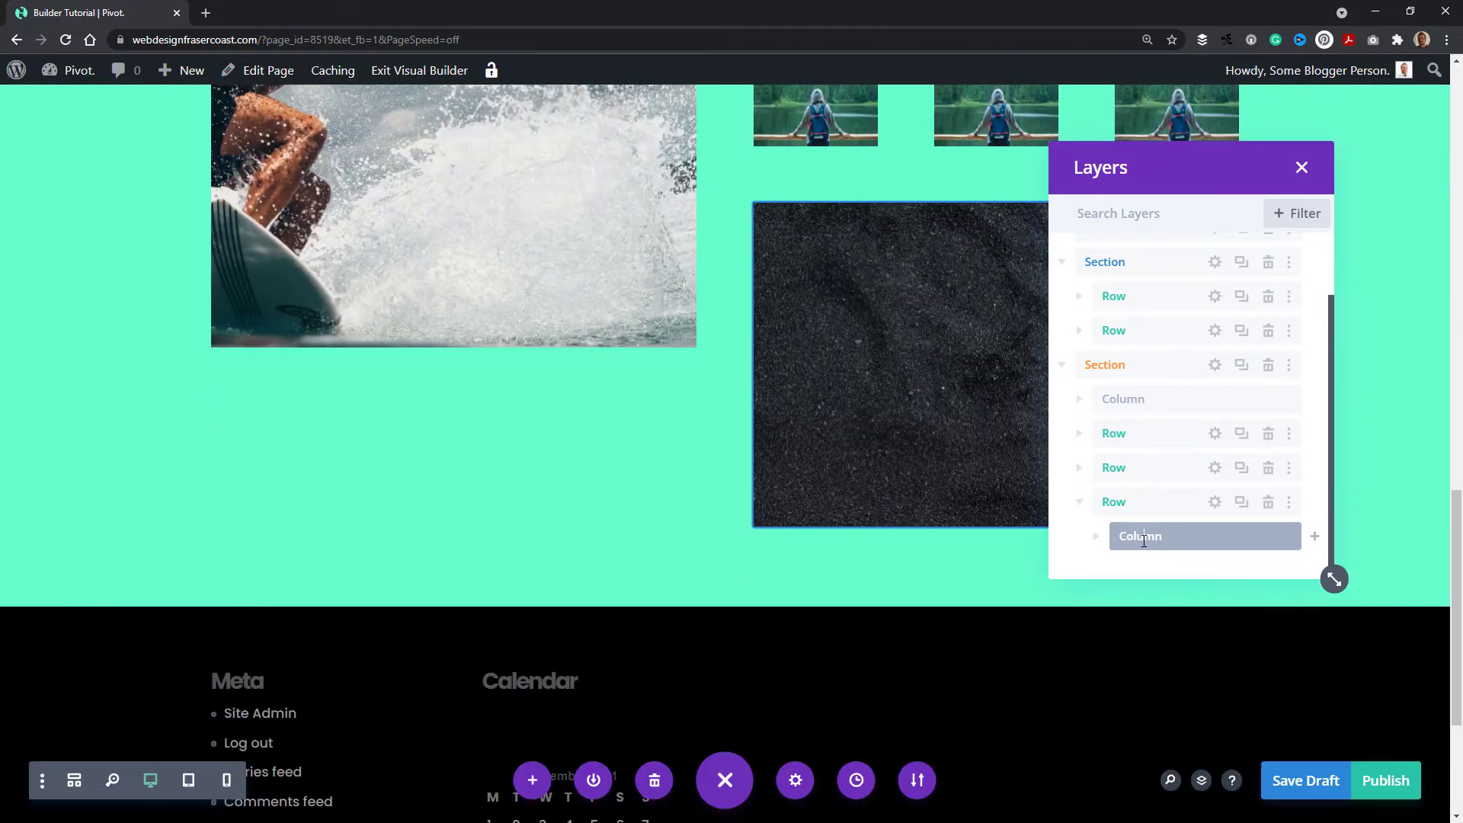
Collapse the regular and specialty sections in the layers list and close the list
scroll(1148, 500, "up", 1)
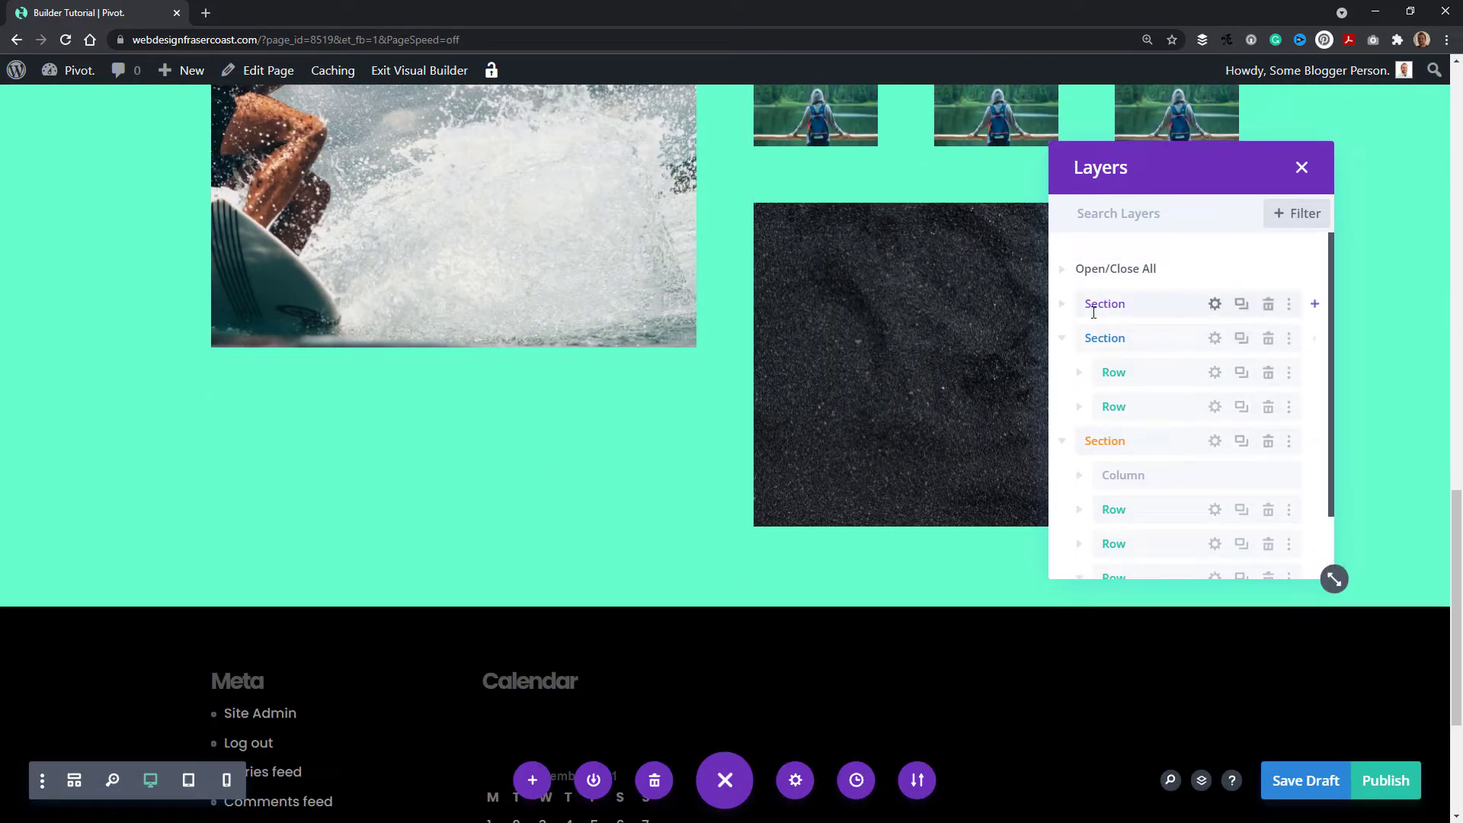
left_click(1062, 340)
left_click(1064, 374)
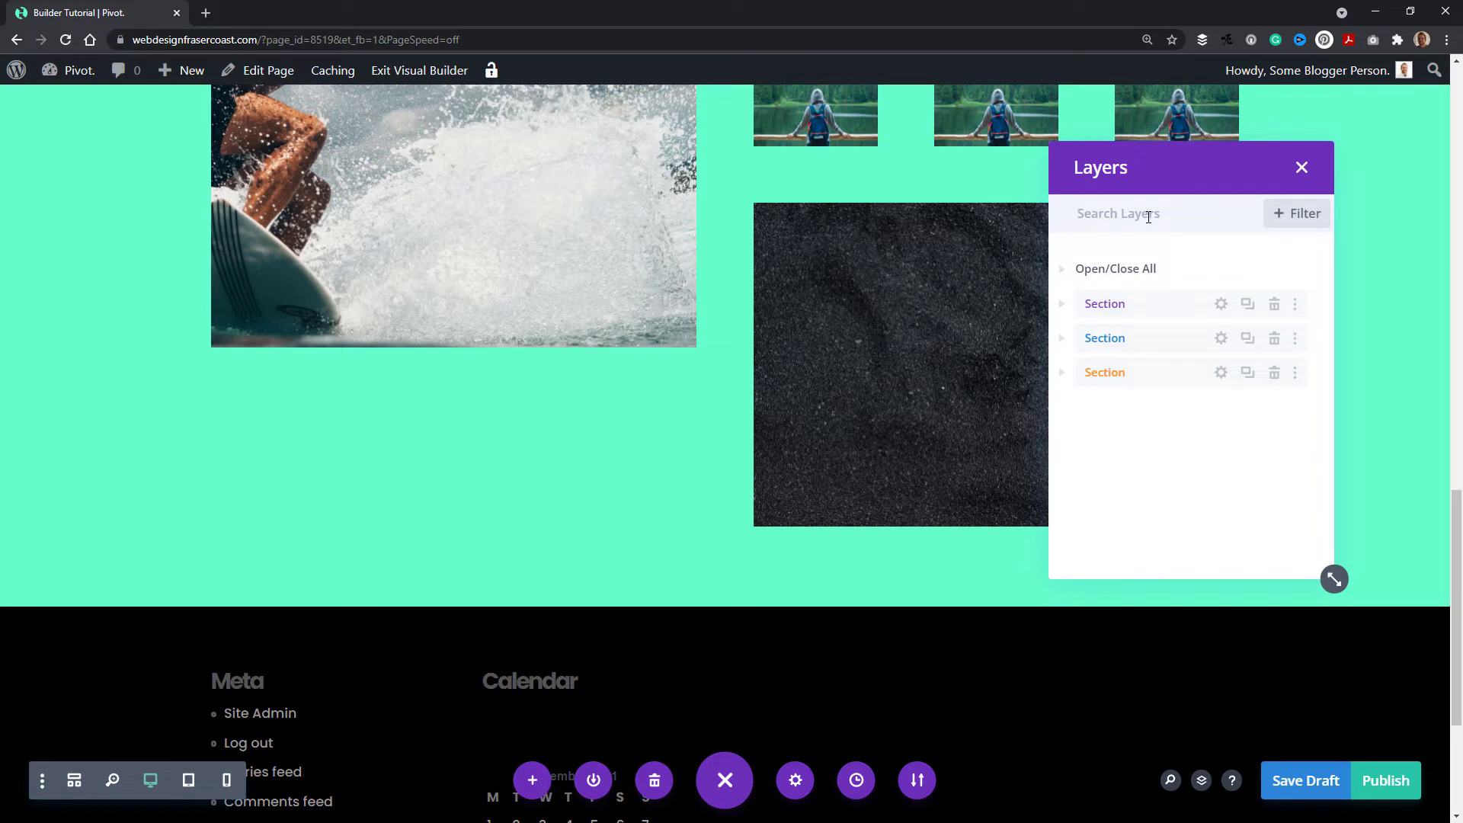
left_click(1300, 166)
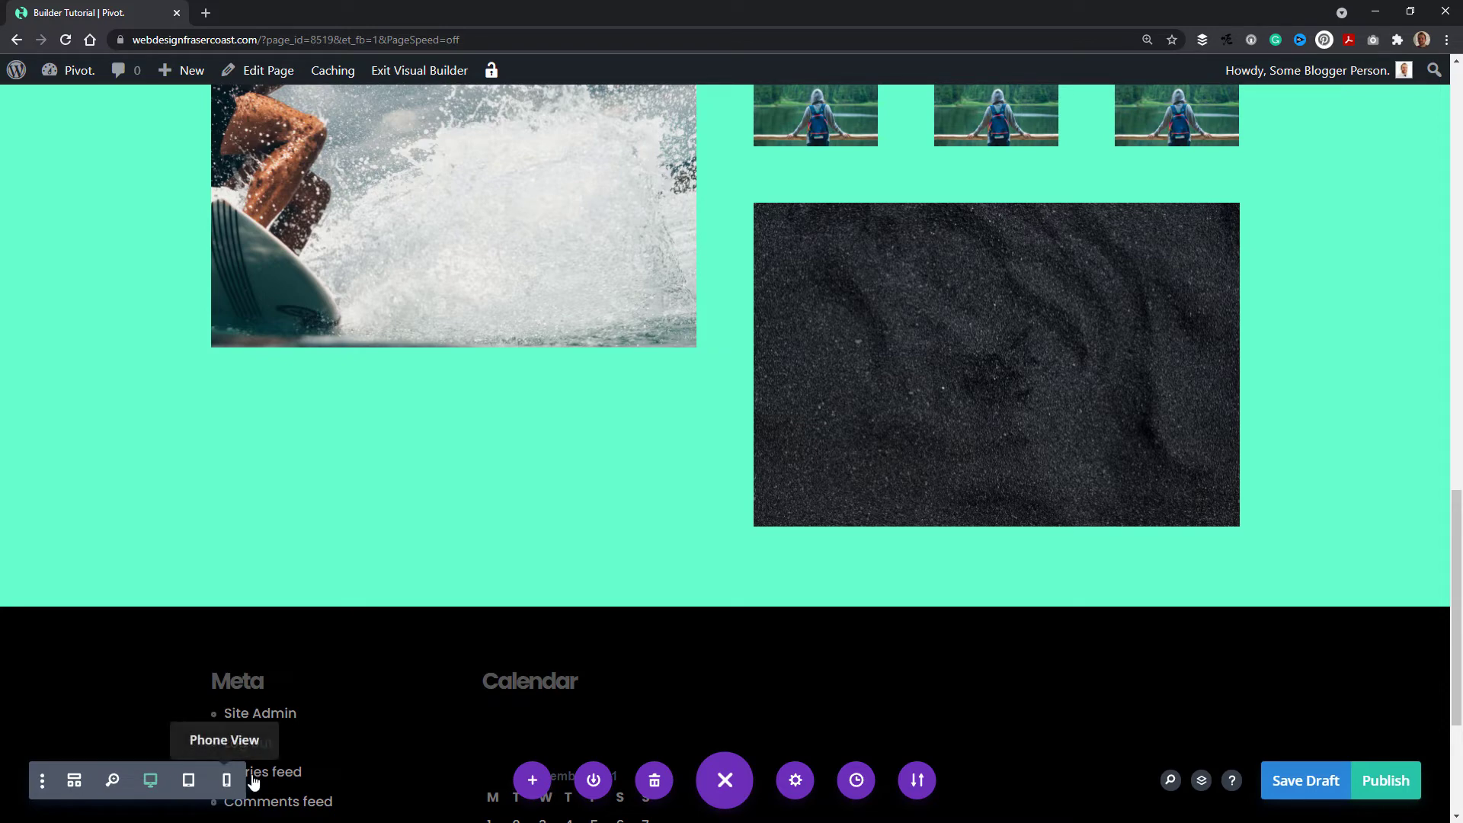
Preview the page in tablet view and in phone view, checking it from the header
left_click(191, 783)
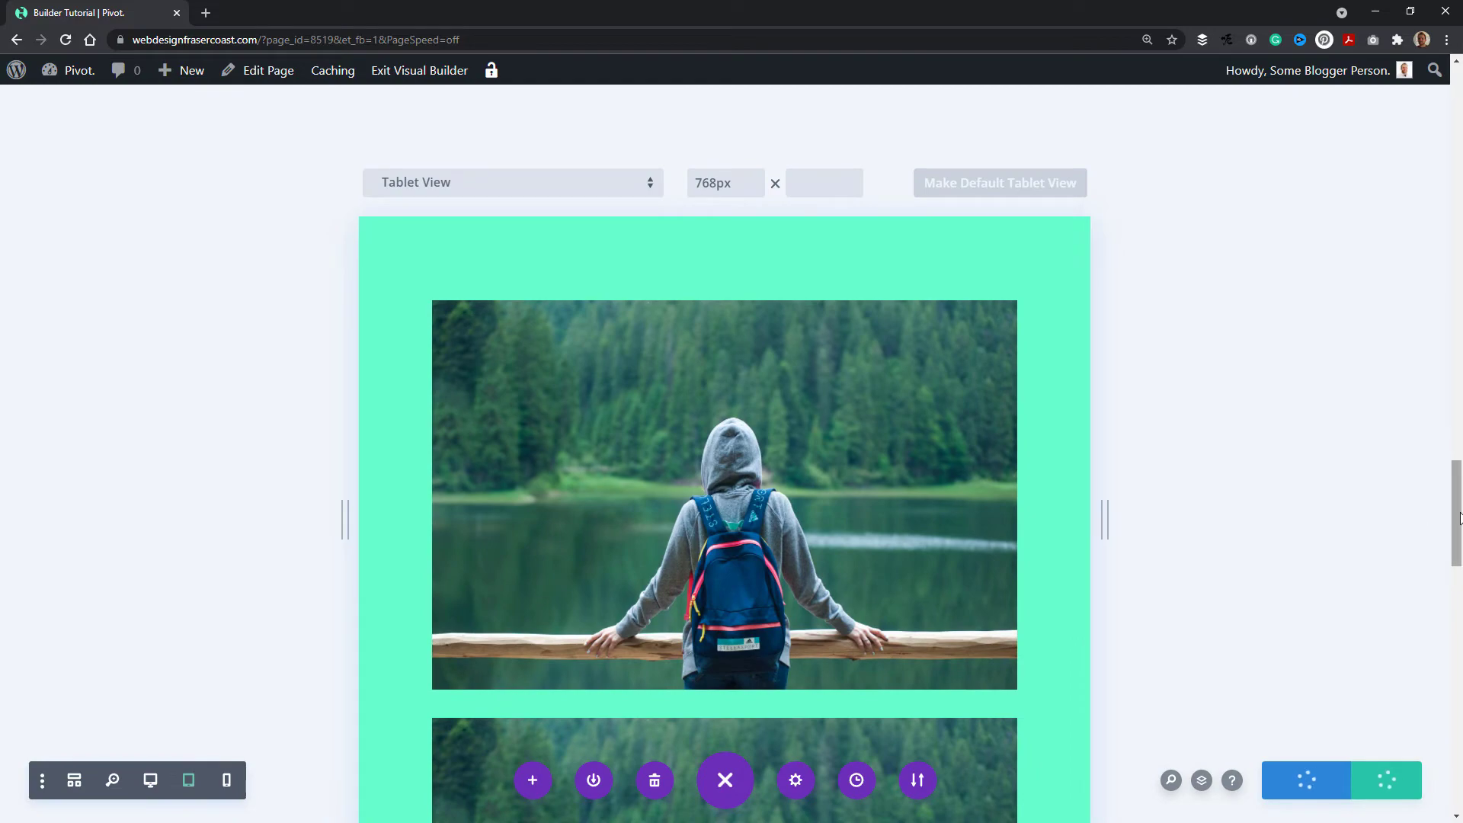
left_click_drag(1457, 505, 1459, 110)
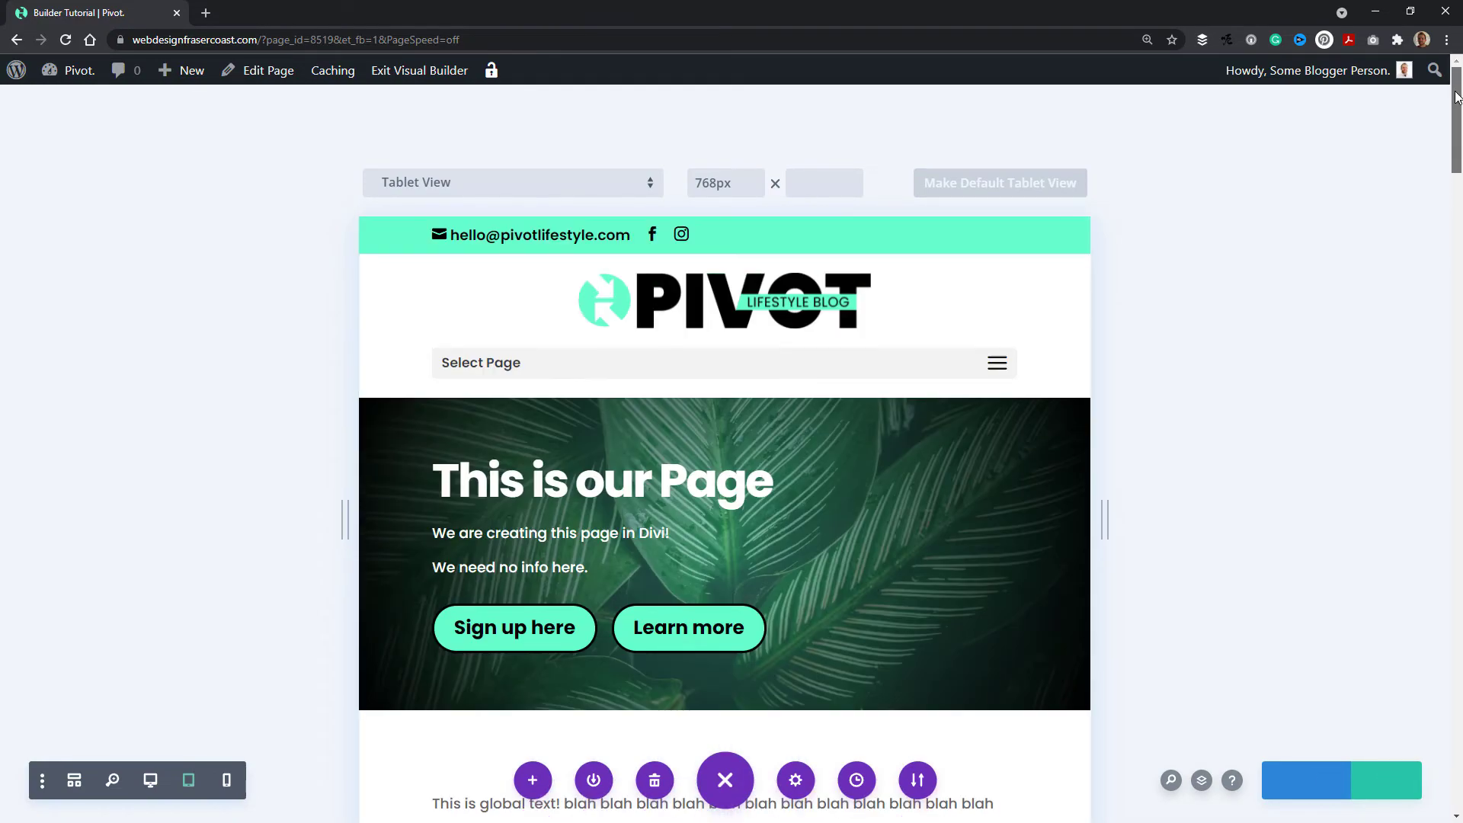
left_click(227, 780)
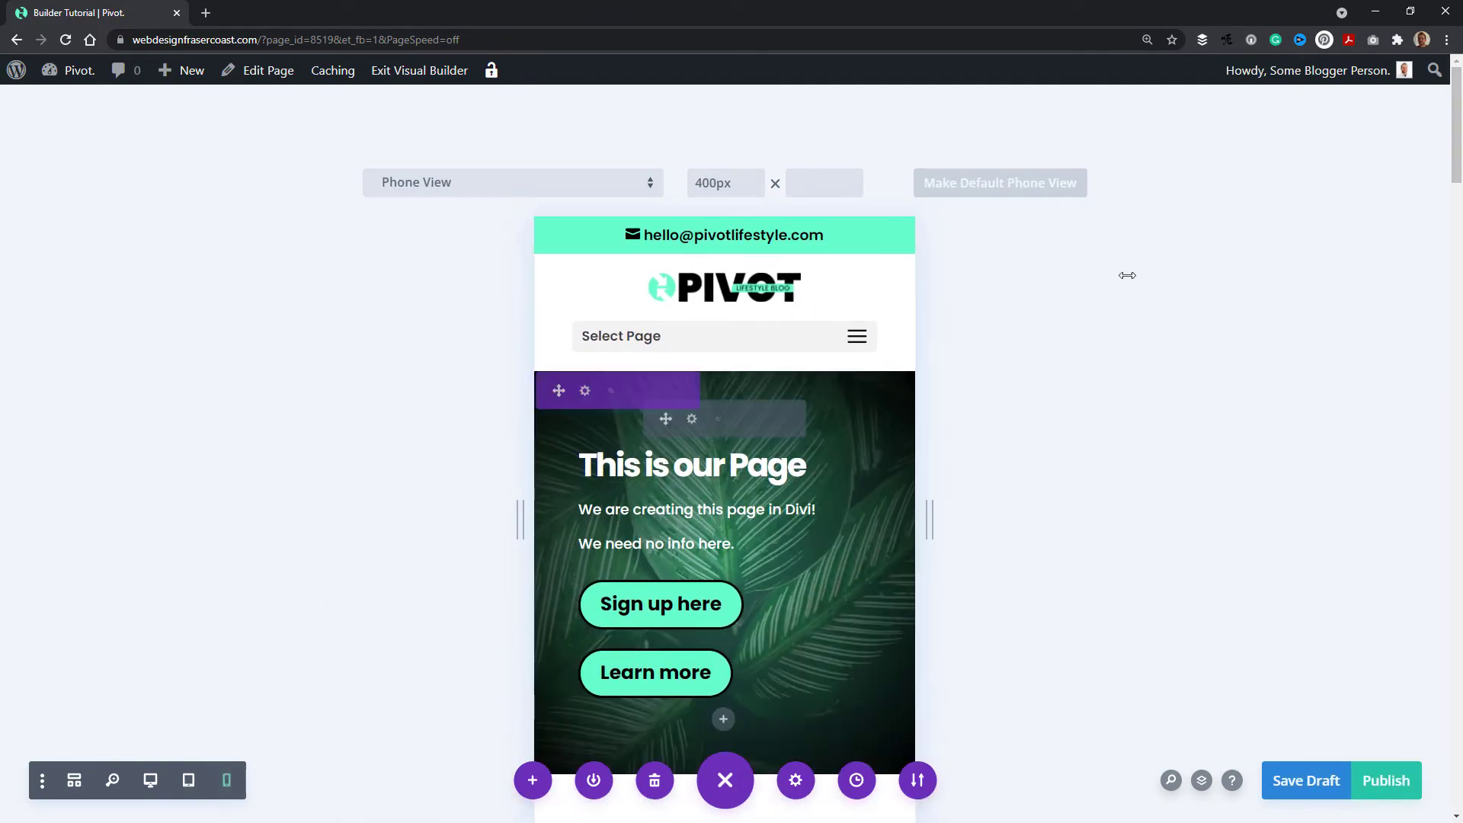
left_click_drag(1458, 141, 1461, 111)
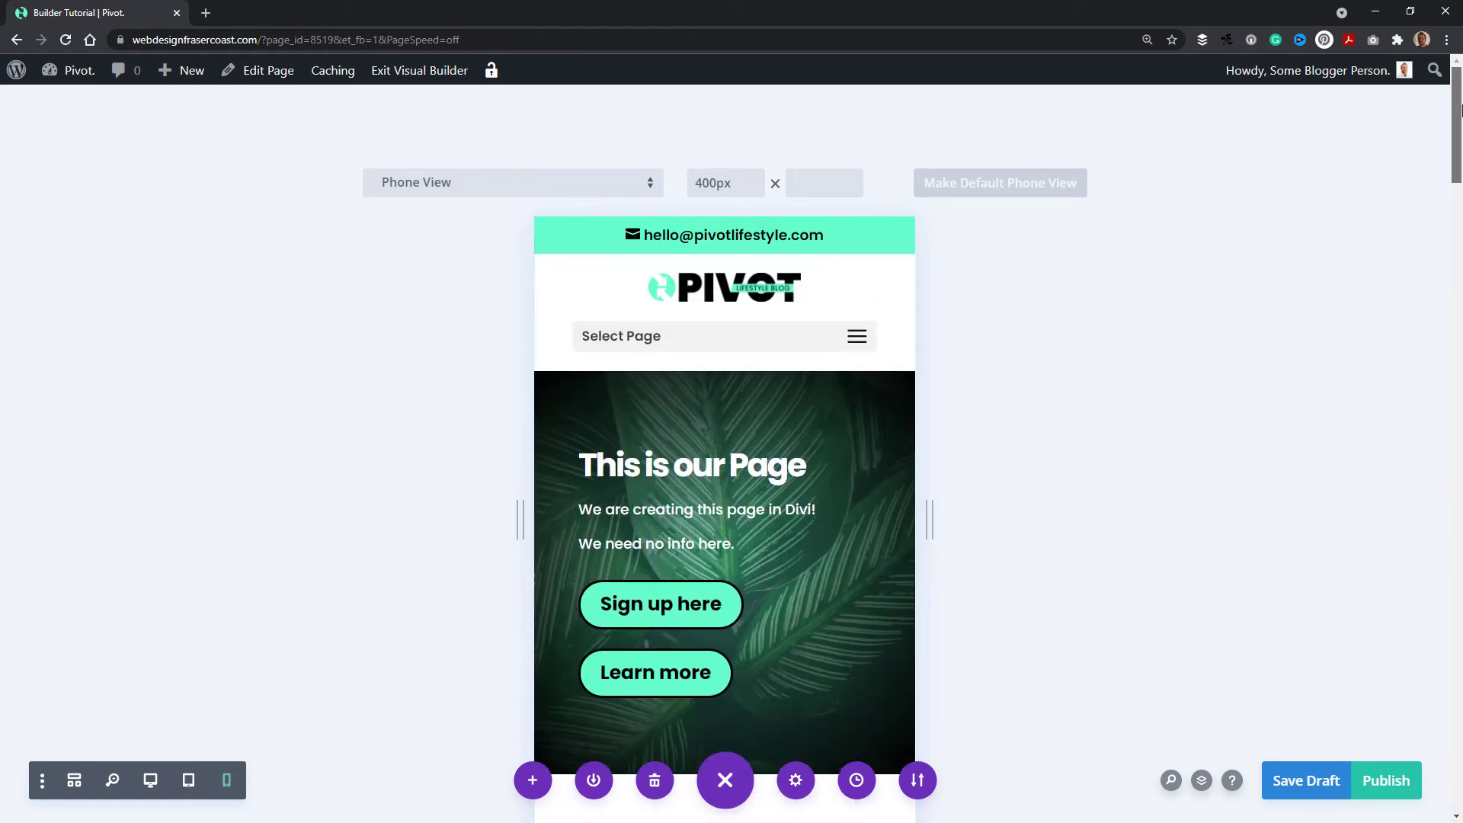
Compare the zoomed-out and desktop views of the page, and switch to the wireframe view of its structure
left_click(115, 792)
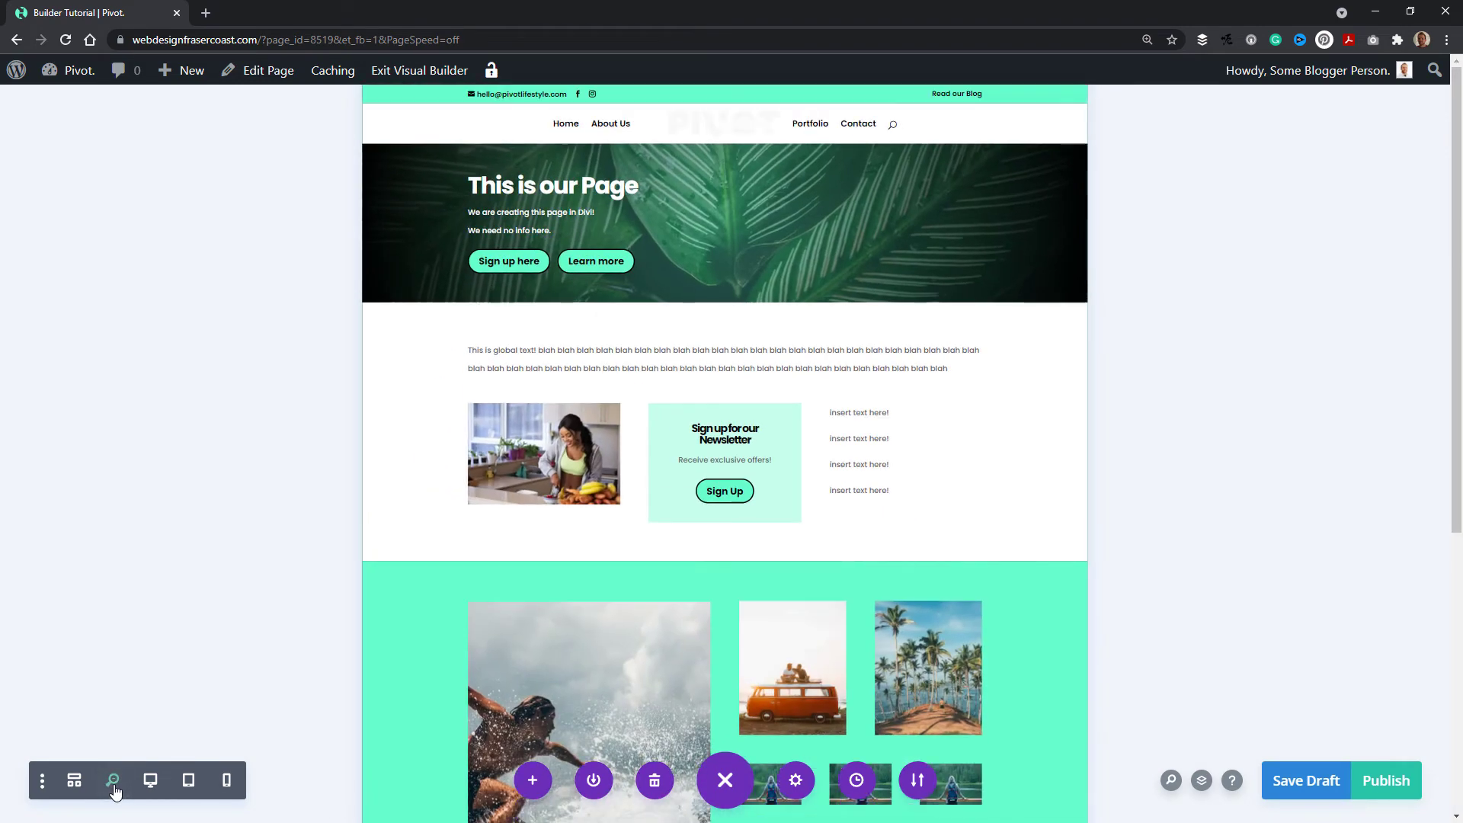
left_click(115, 793)
left_click(113, 781)
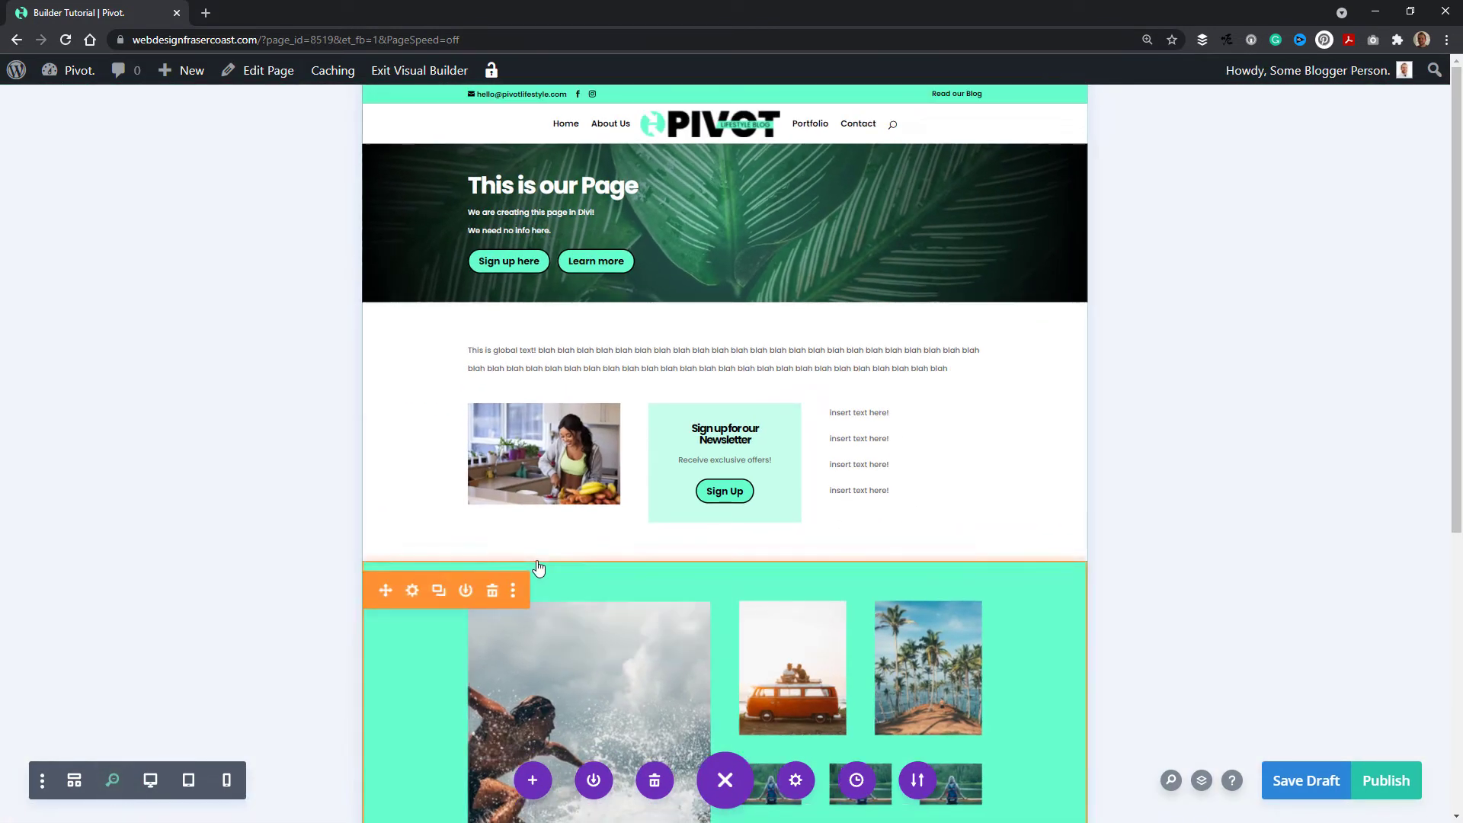
left_click(150, 780)
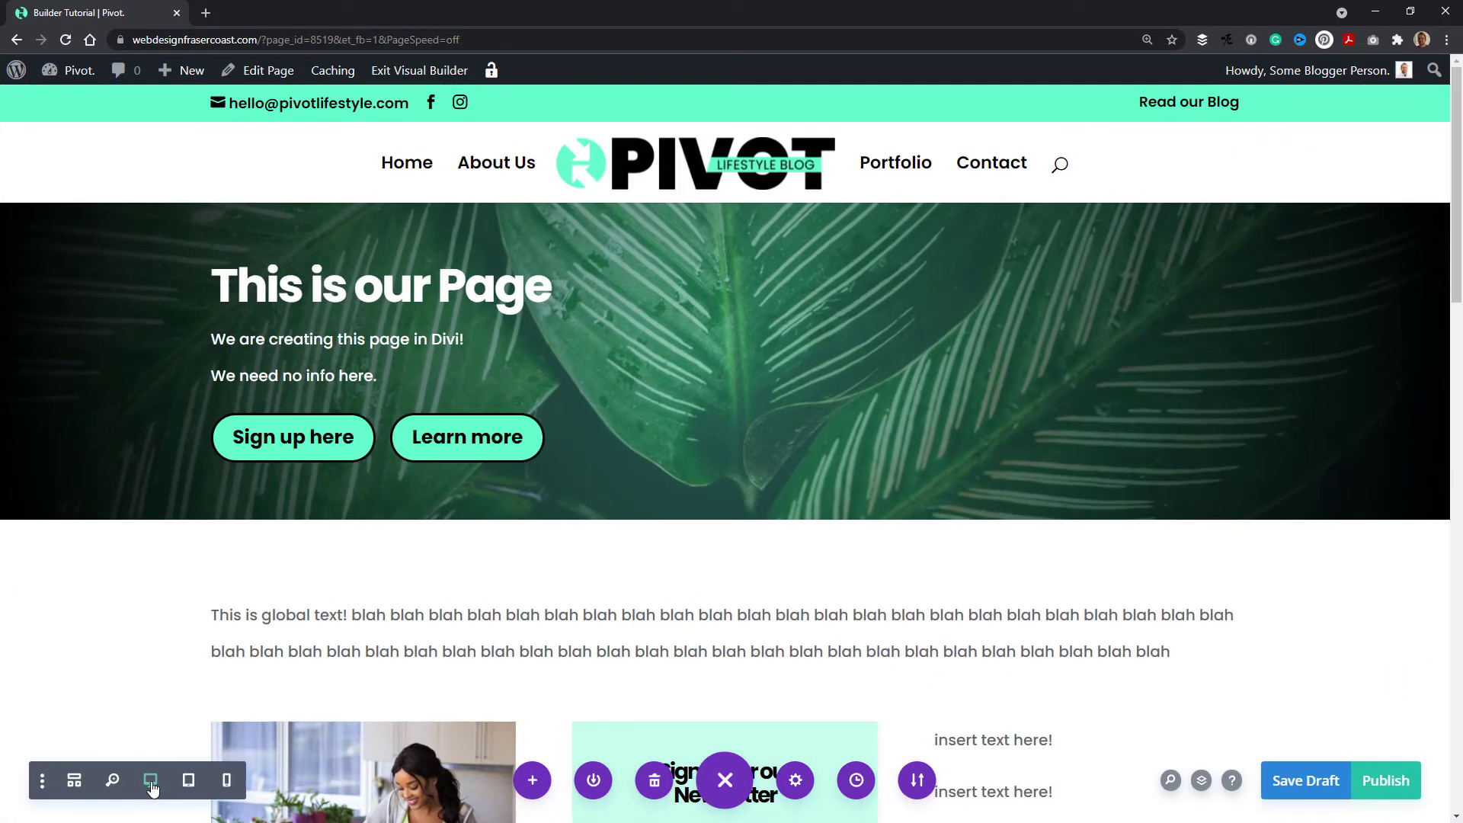
left_click(113, 782)
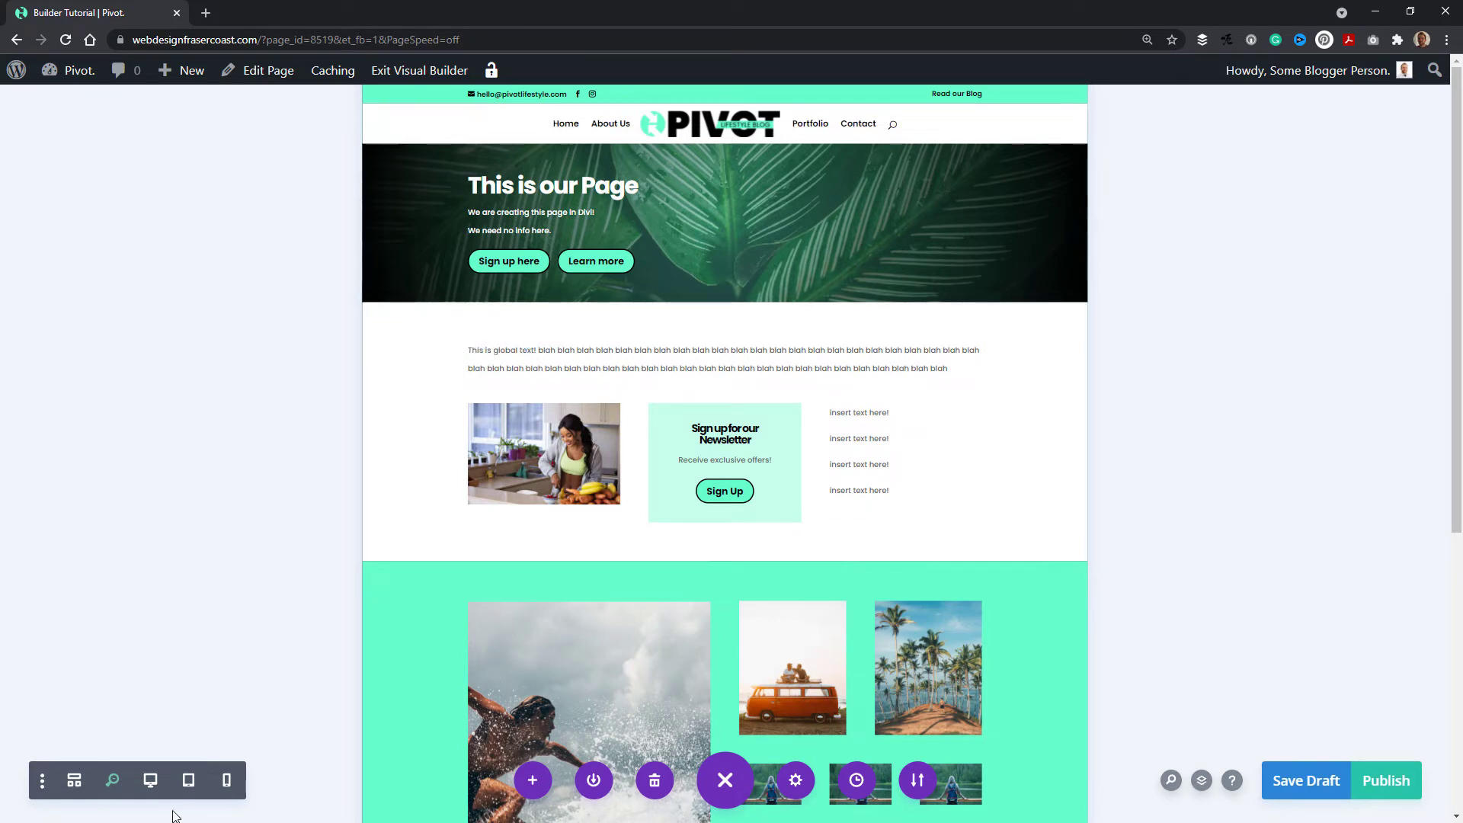
left_click(74, 781)
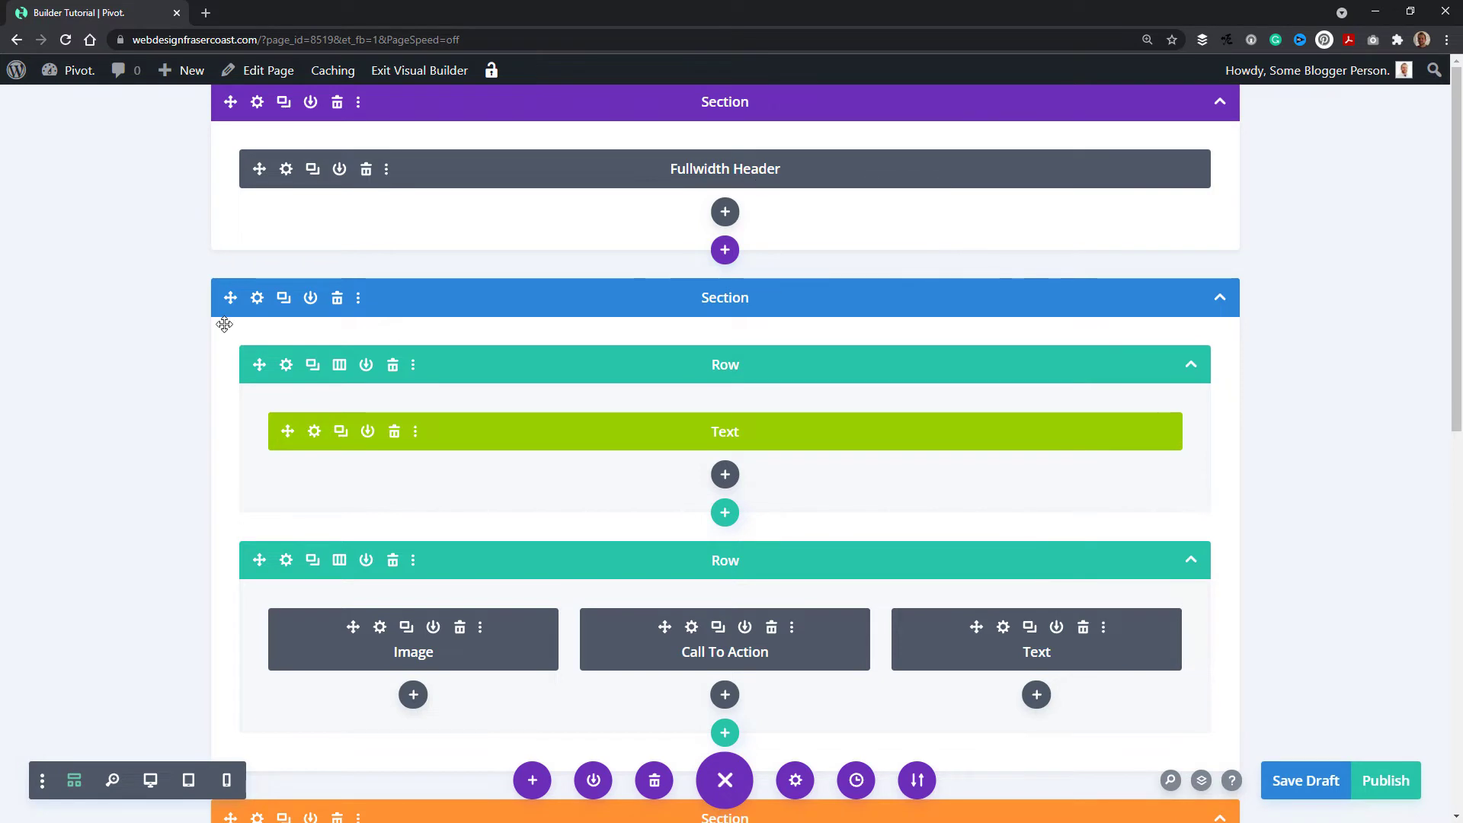
Review the page's wireframe structure down to the specialty section's rows, and check the fullwidth header's settings from it
scroll(400, 314, "down", 1)
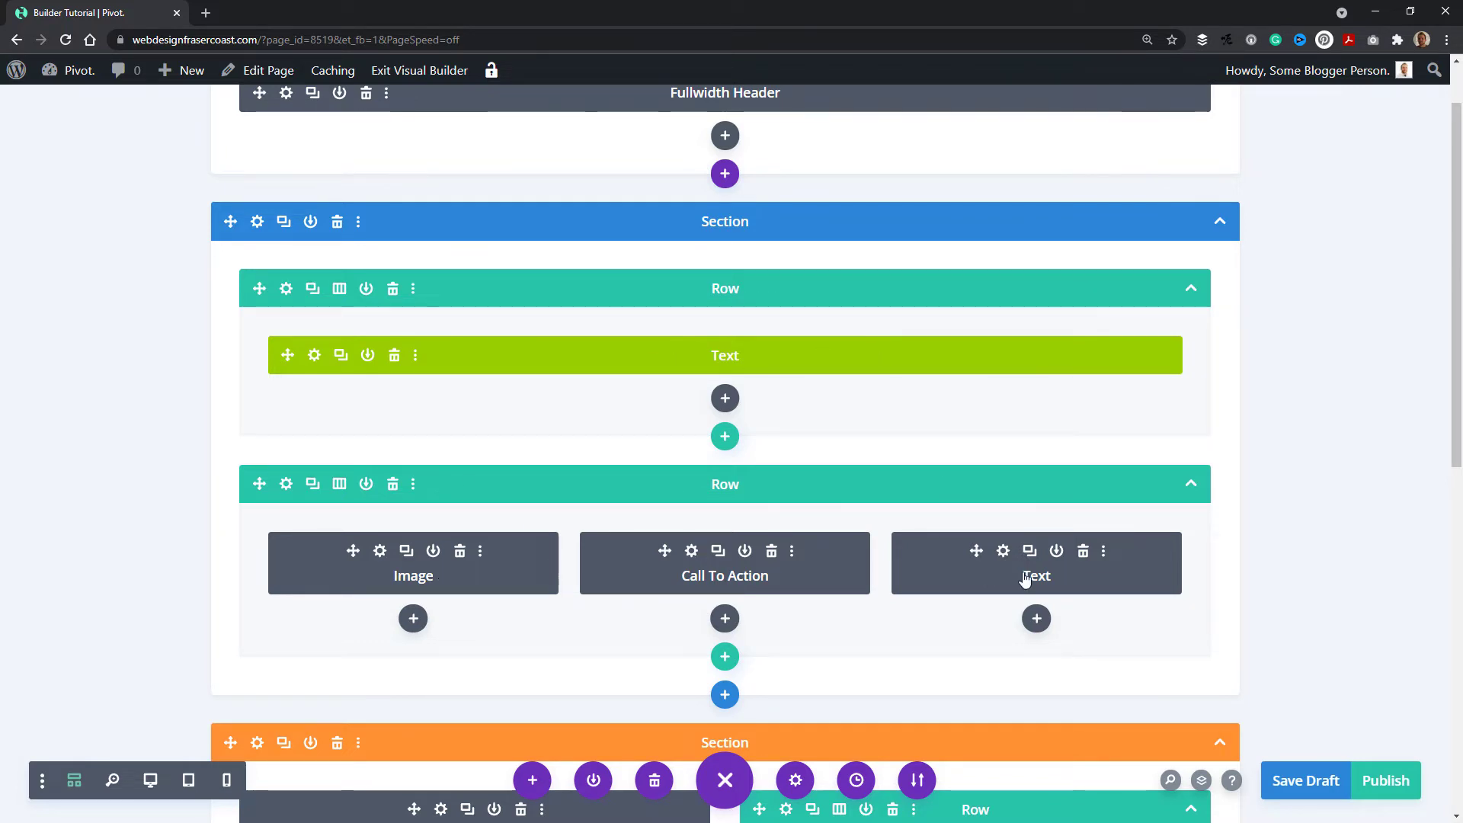
scroll(933, 524, "down", 7)
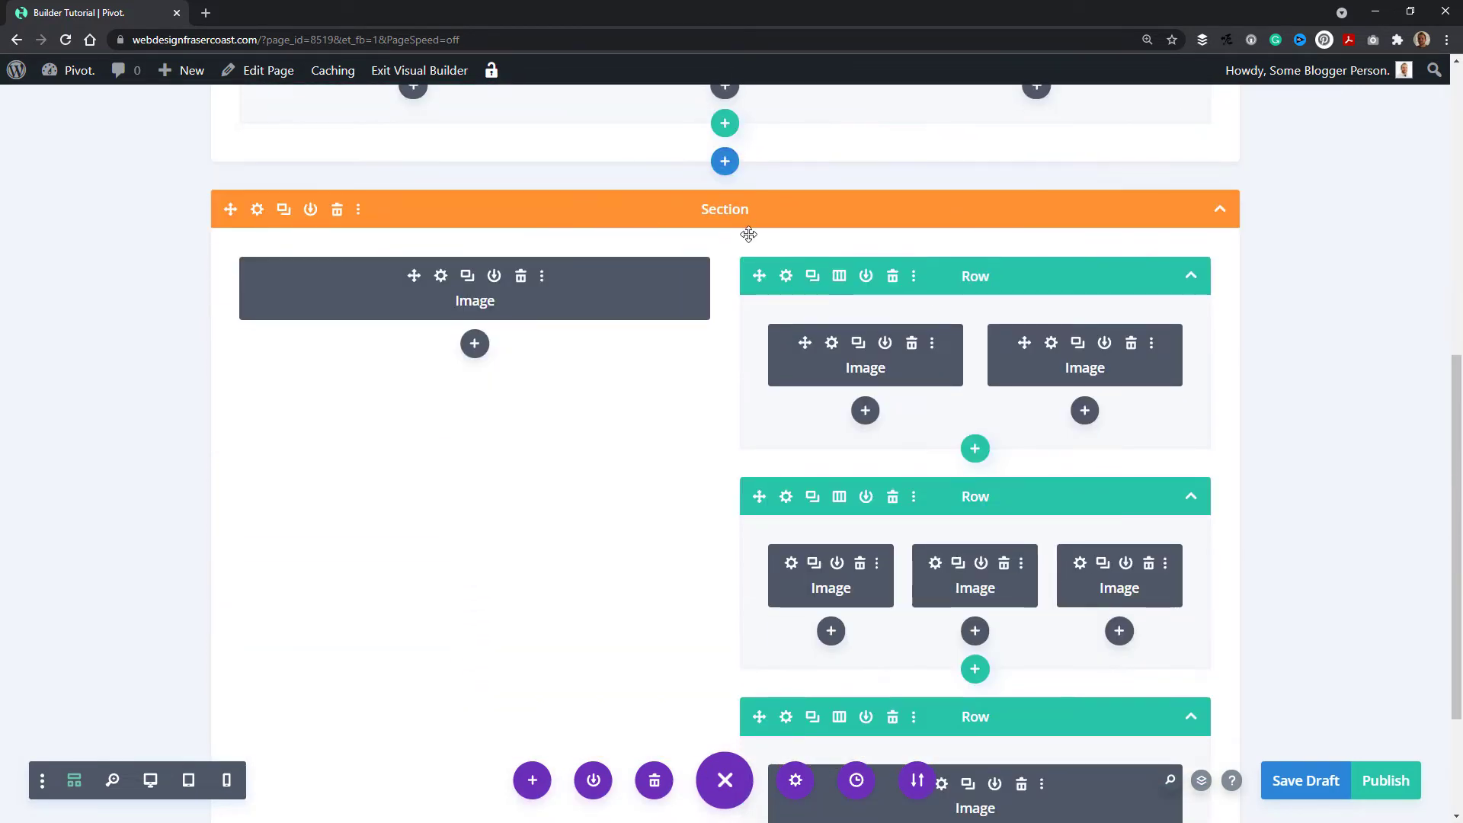
scroll(750, 234, "down", 2)
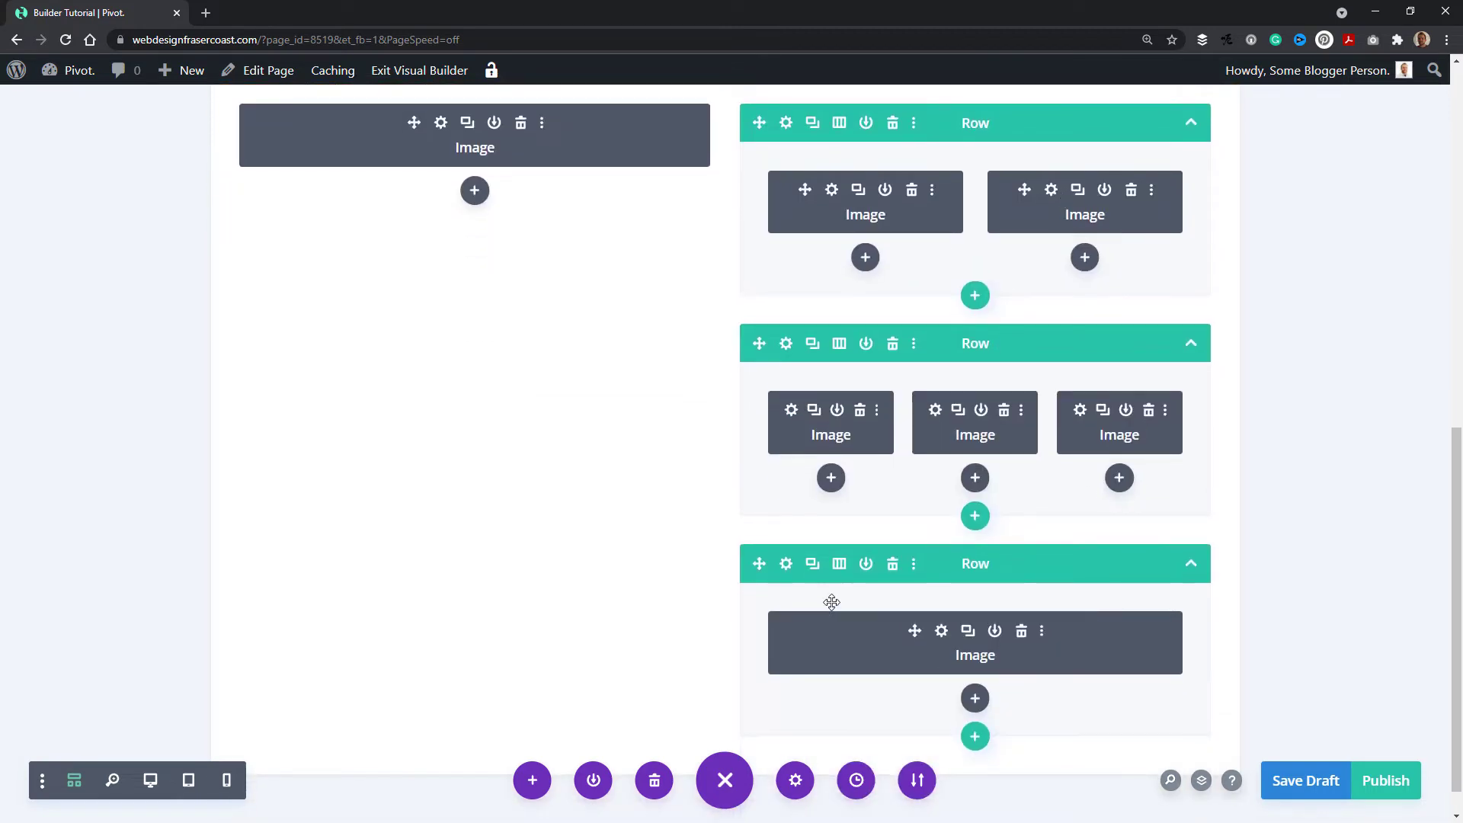
scroll(833, 602, "down", 1)
scroll(902, 597, "up", 10)
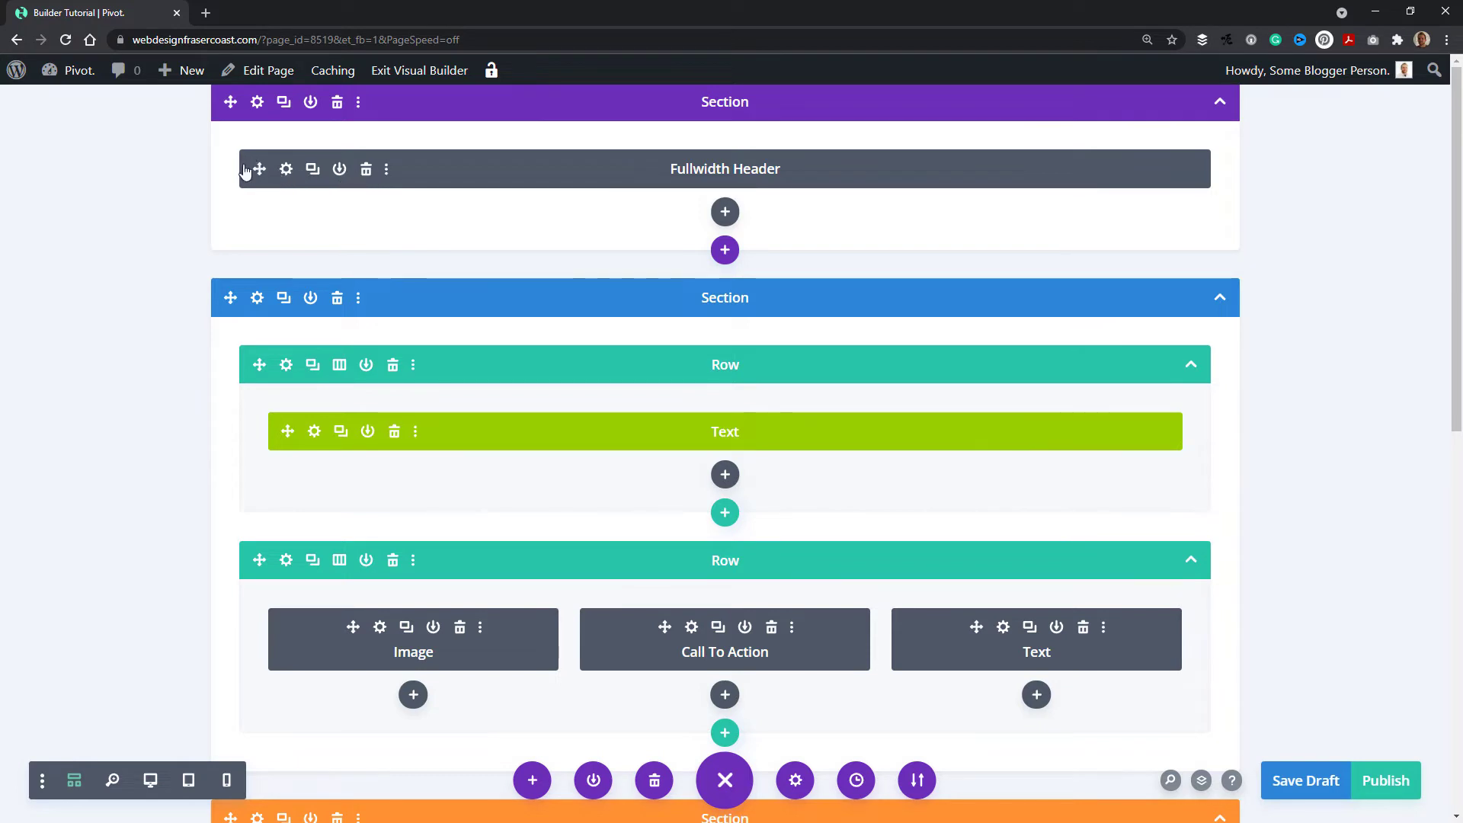
left_click(287, 169)
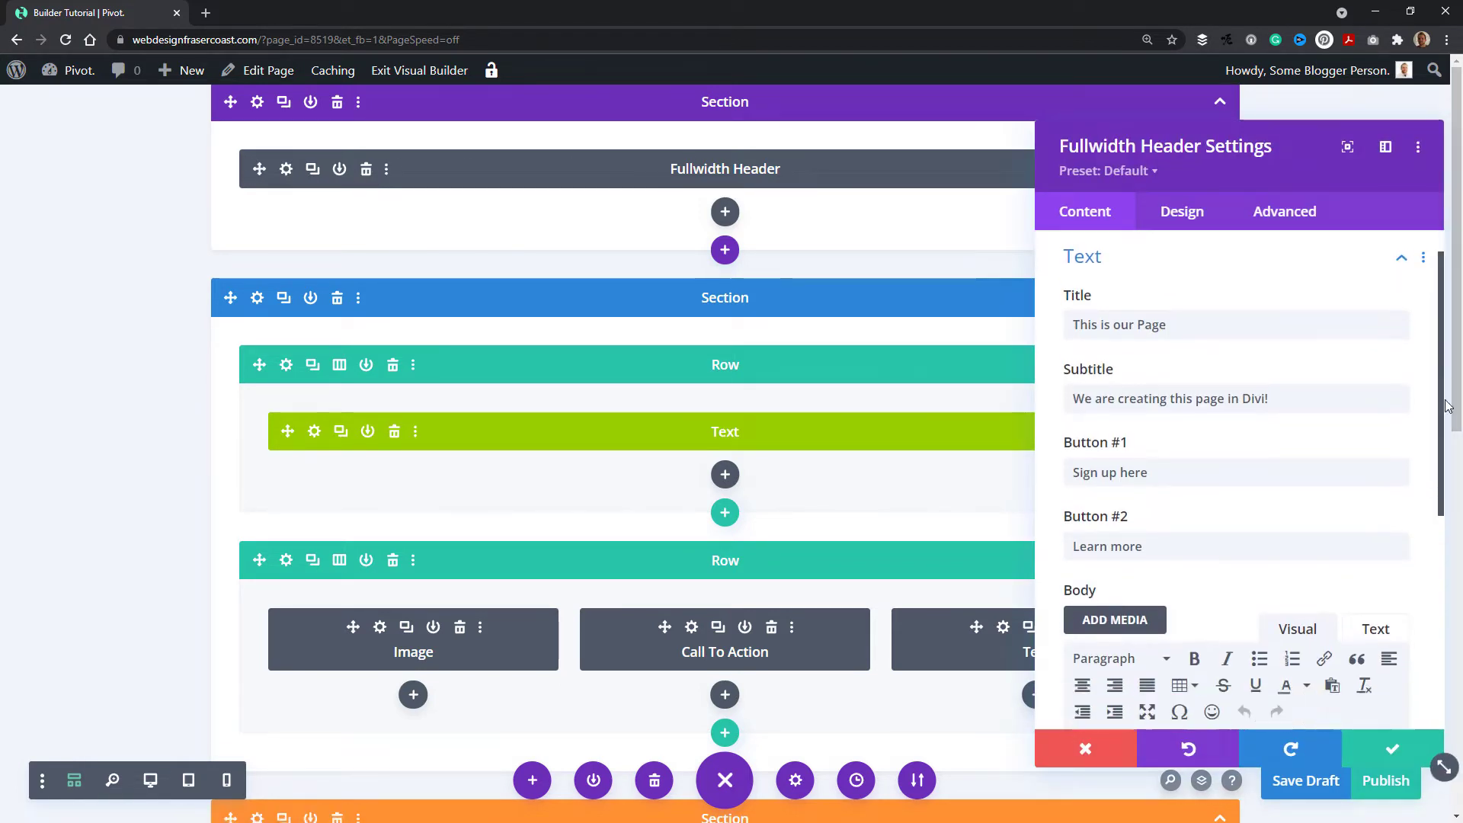
left_click(1392, 749)
Return to the desktop view and look over the page from the header to the specialty section's images
left_click(151, 781)
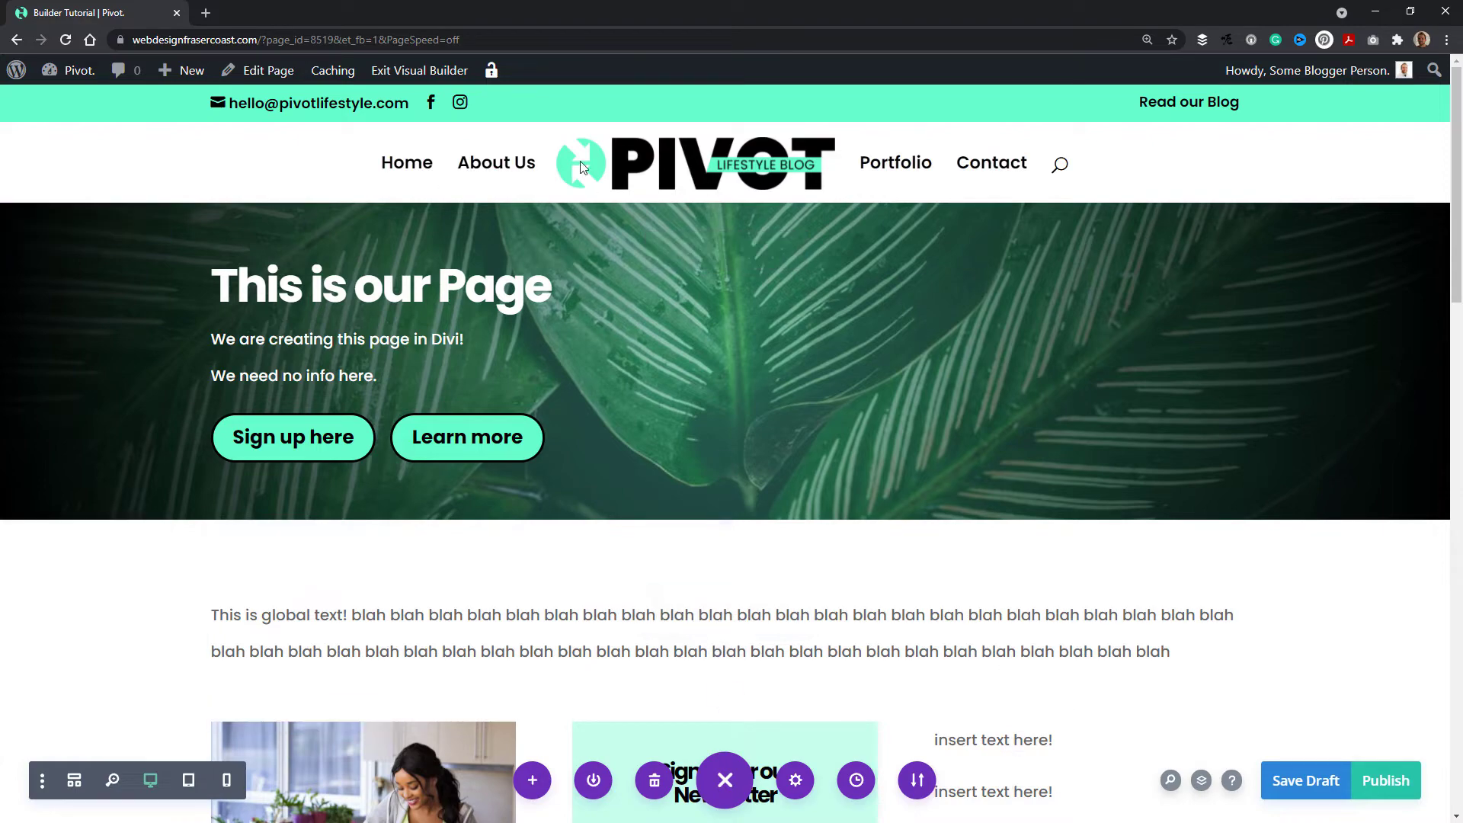
scroll(500, 434, "down", 13)
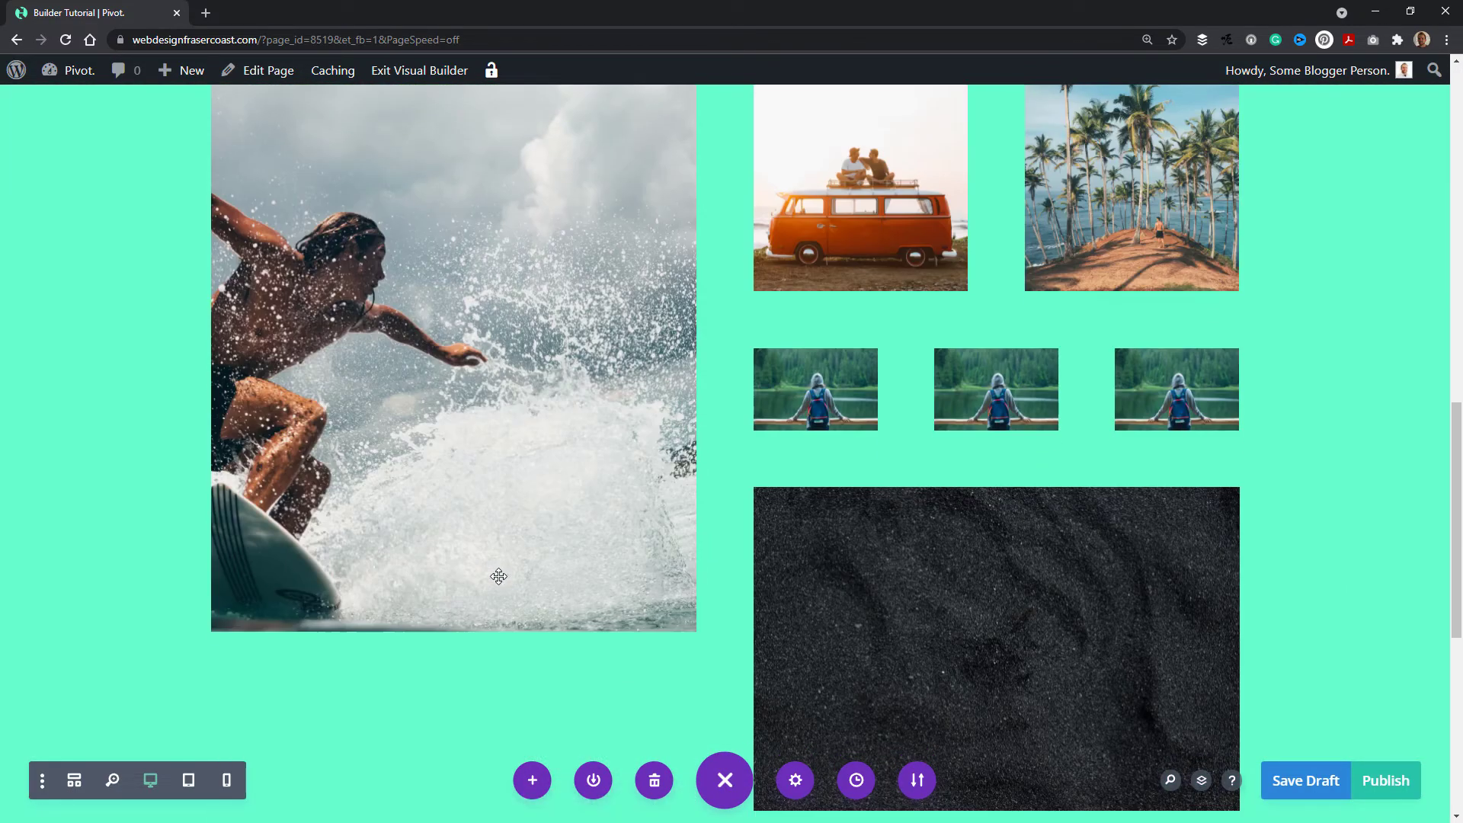
scroll(500, 563, "up", 8)
scroll(495, 575, "up", 5)
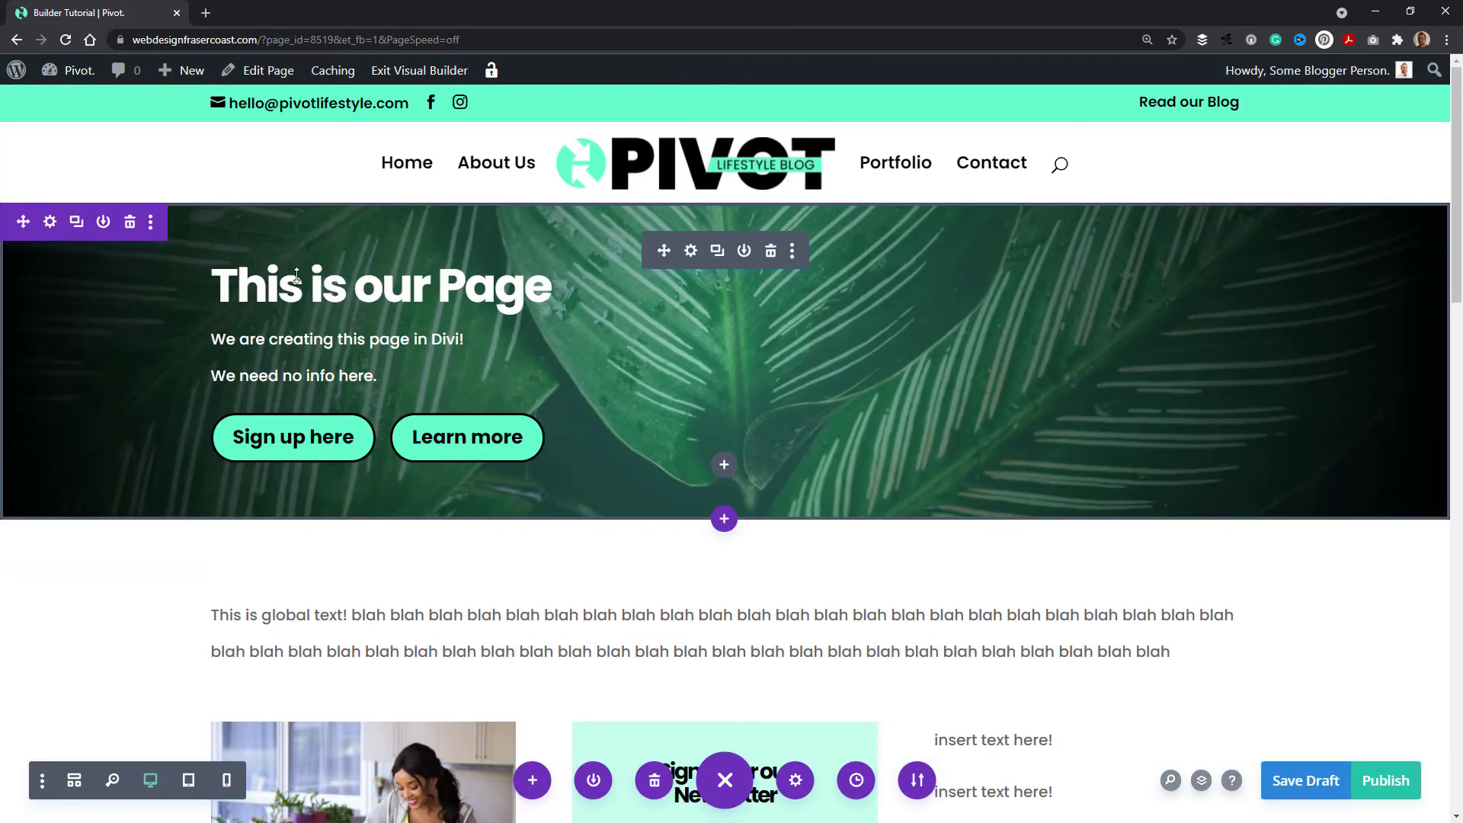
Review the builder settings, including the default view mode, interaction mode and history interval, and close them
left_click(42, 781)
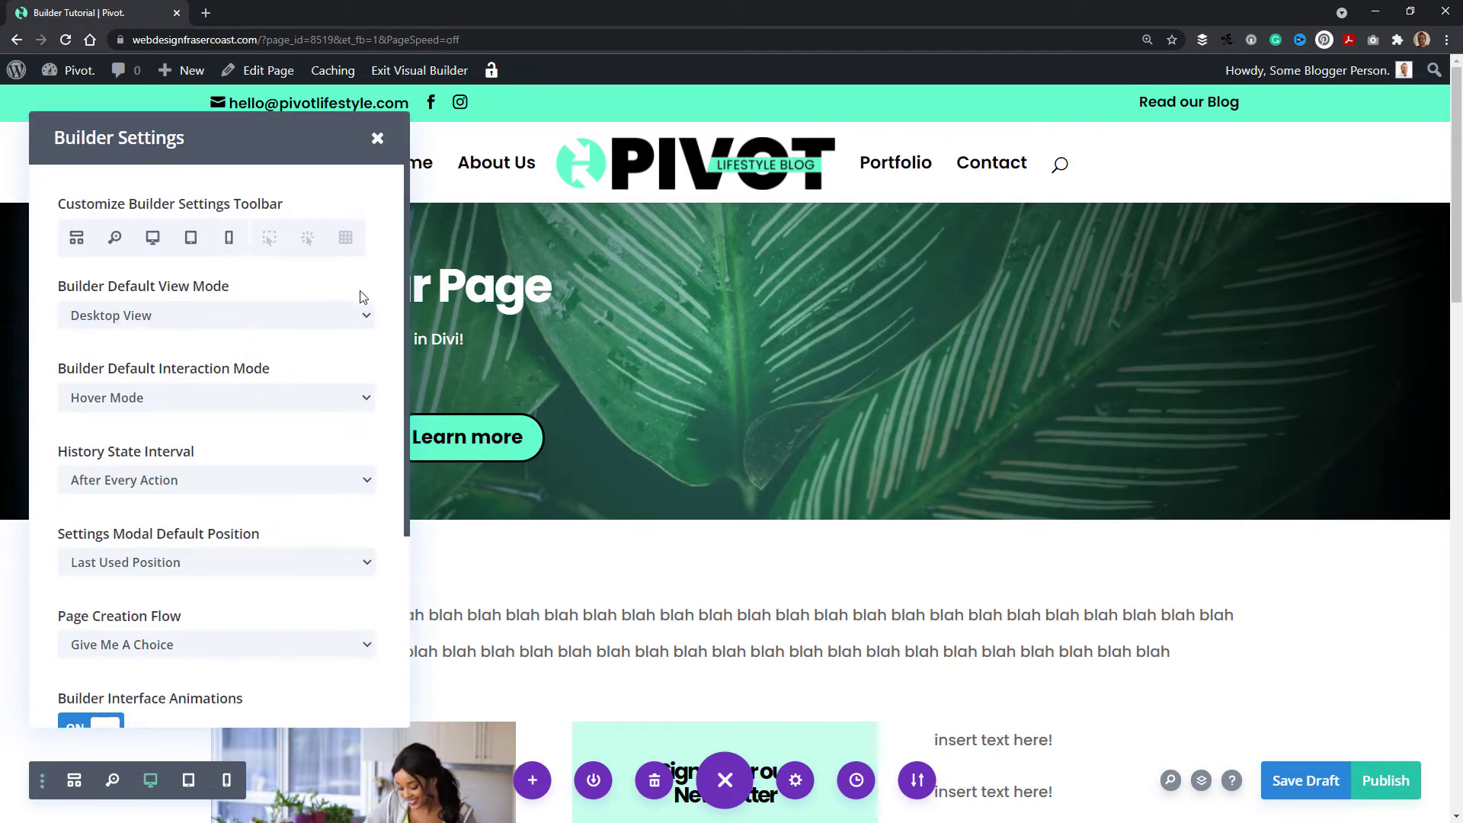
scroll(393, 343, "down", 2)
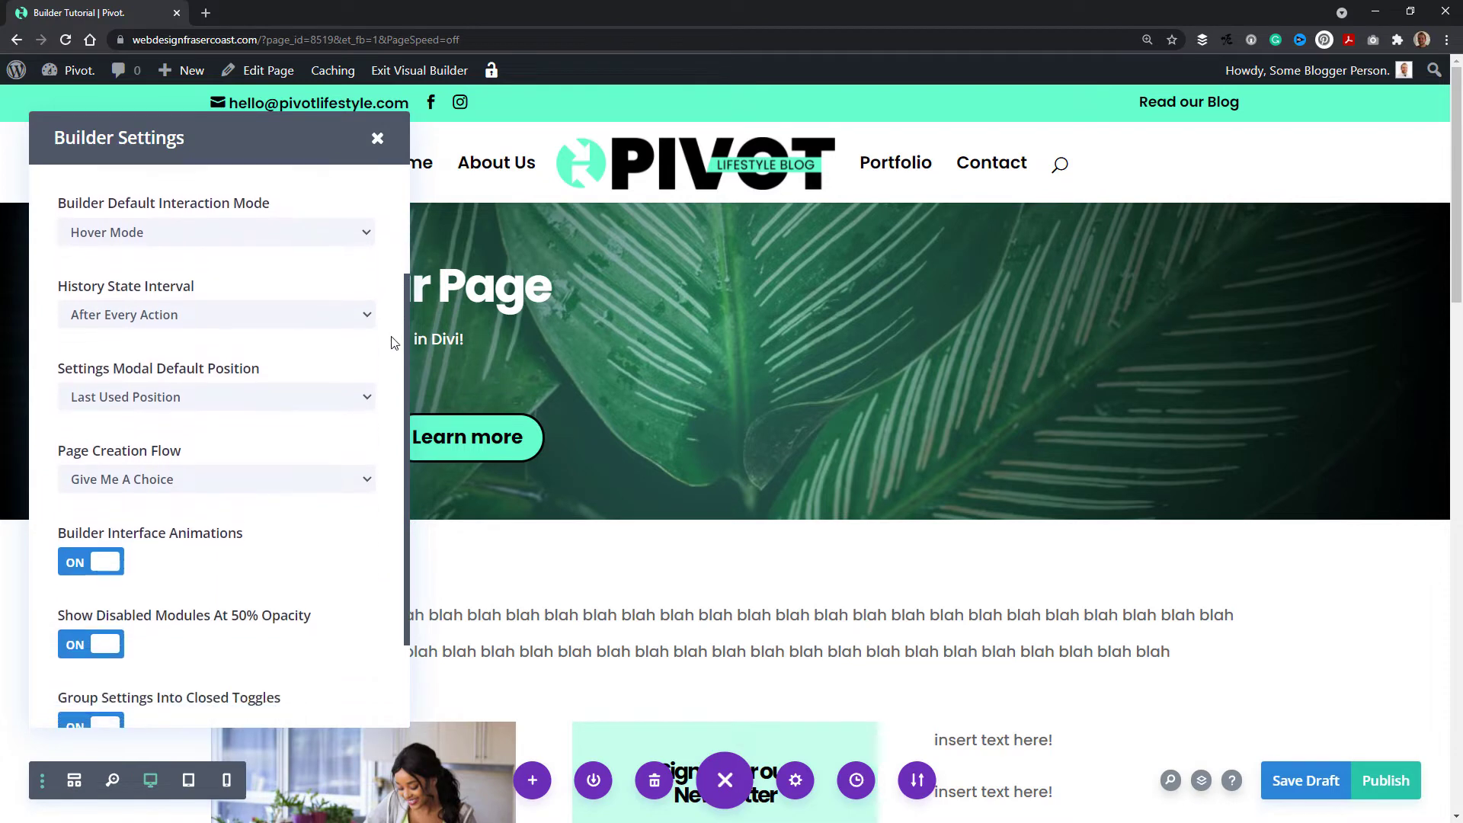
scroll(379, 424, "down", 2)
scroll(385, 428, "up", 4)
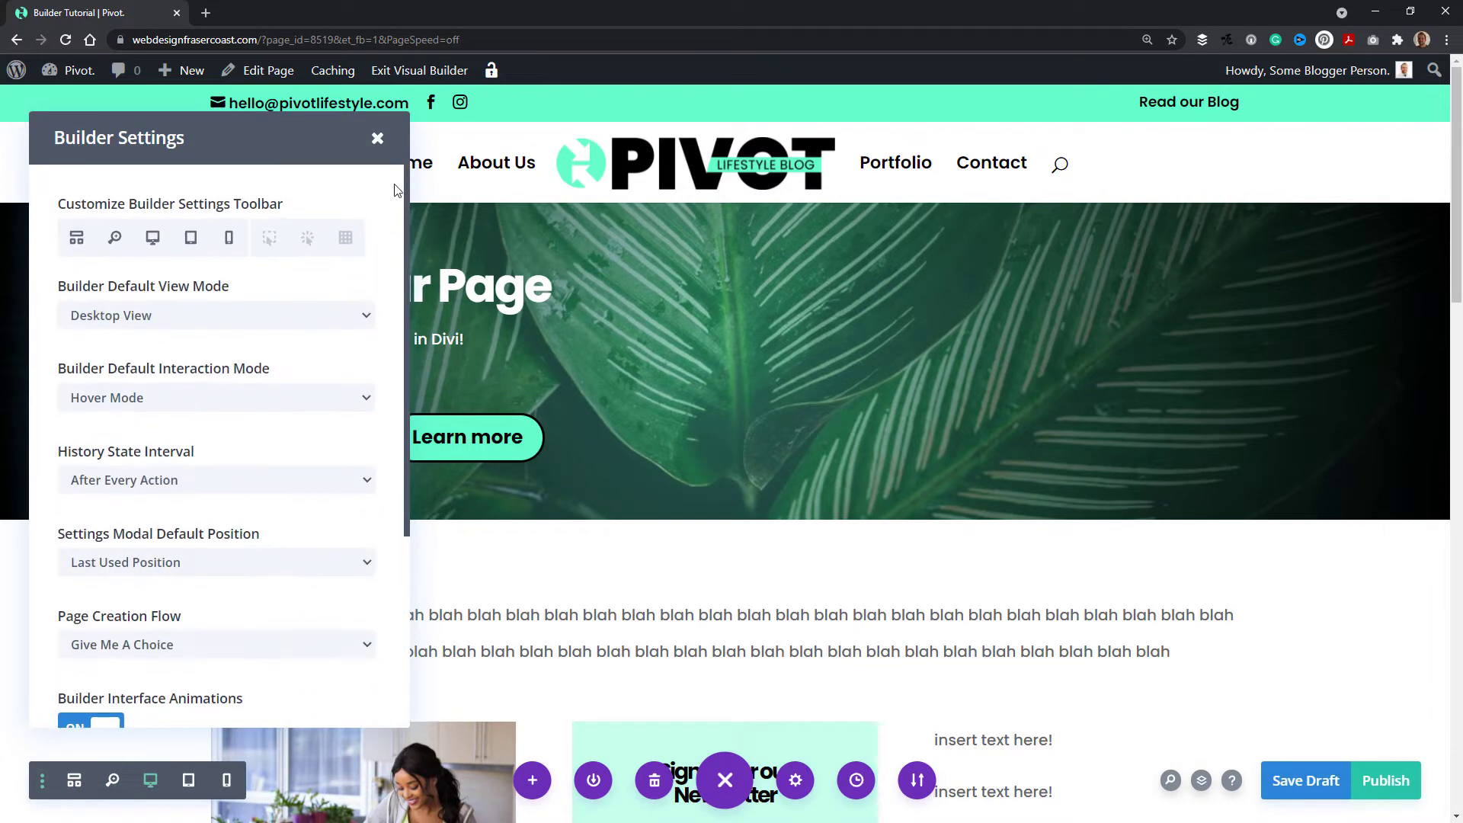
left_click(377, 140)
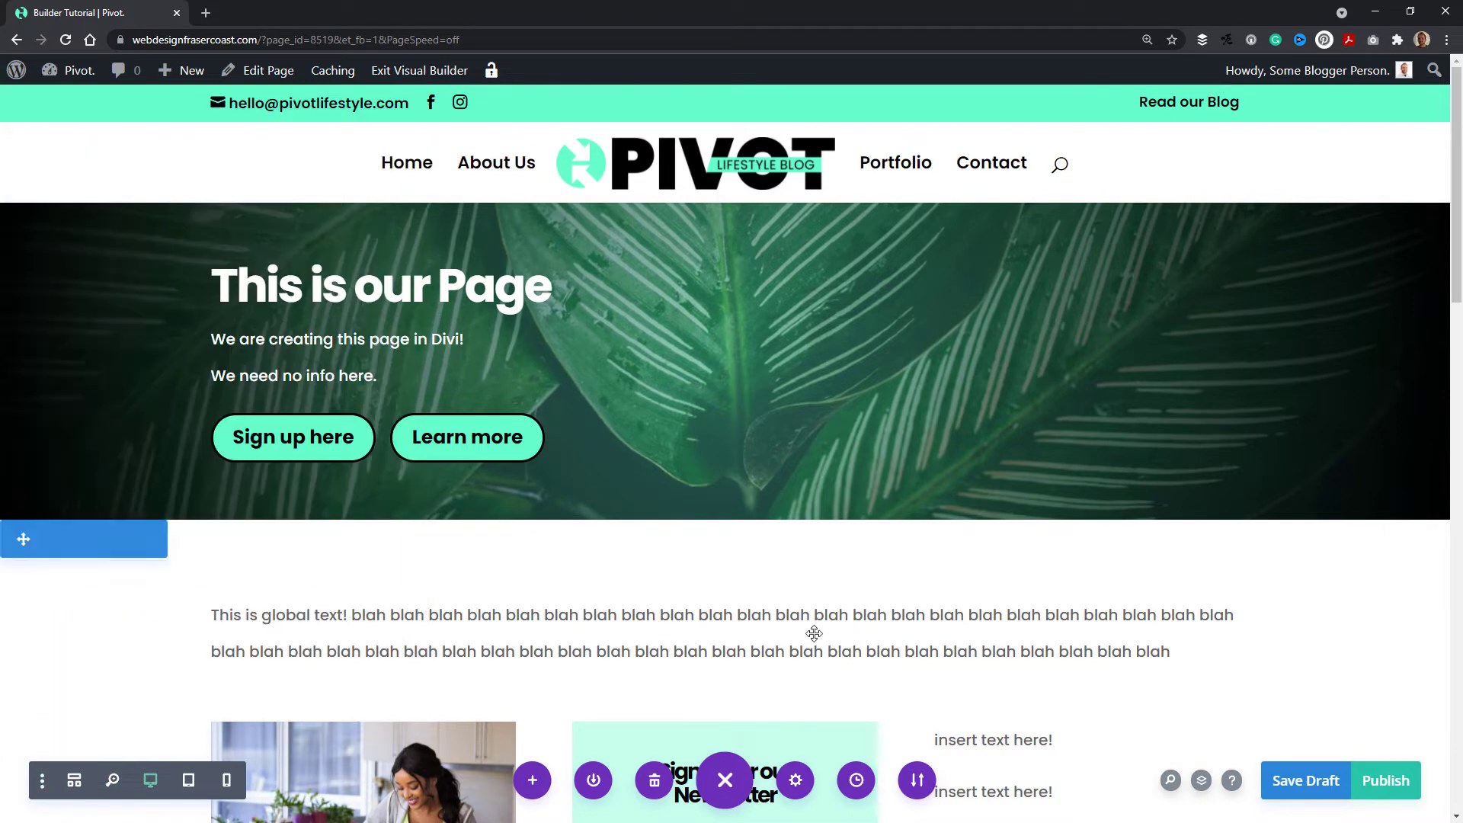
Open and close the layers list, and look over the page down to the specialty section
left_click(1202, 782)
left_click(1310, 173)
scroll(651, 526, "down", 7)
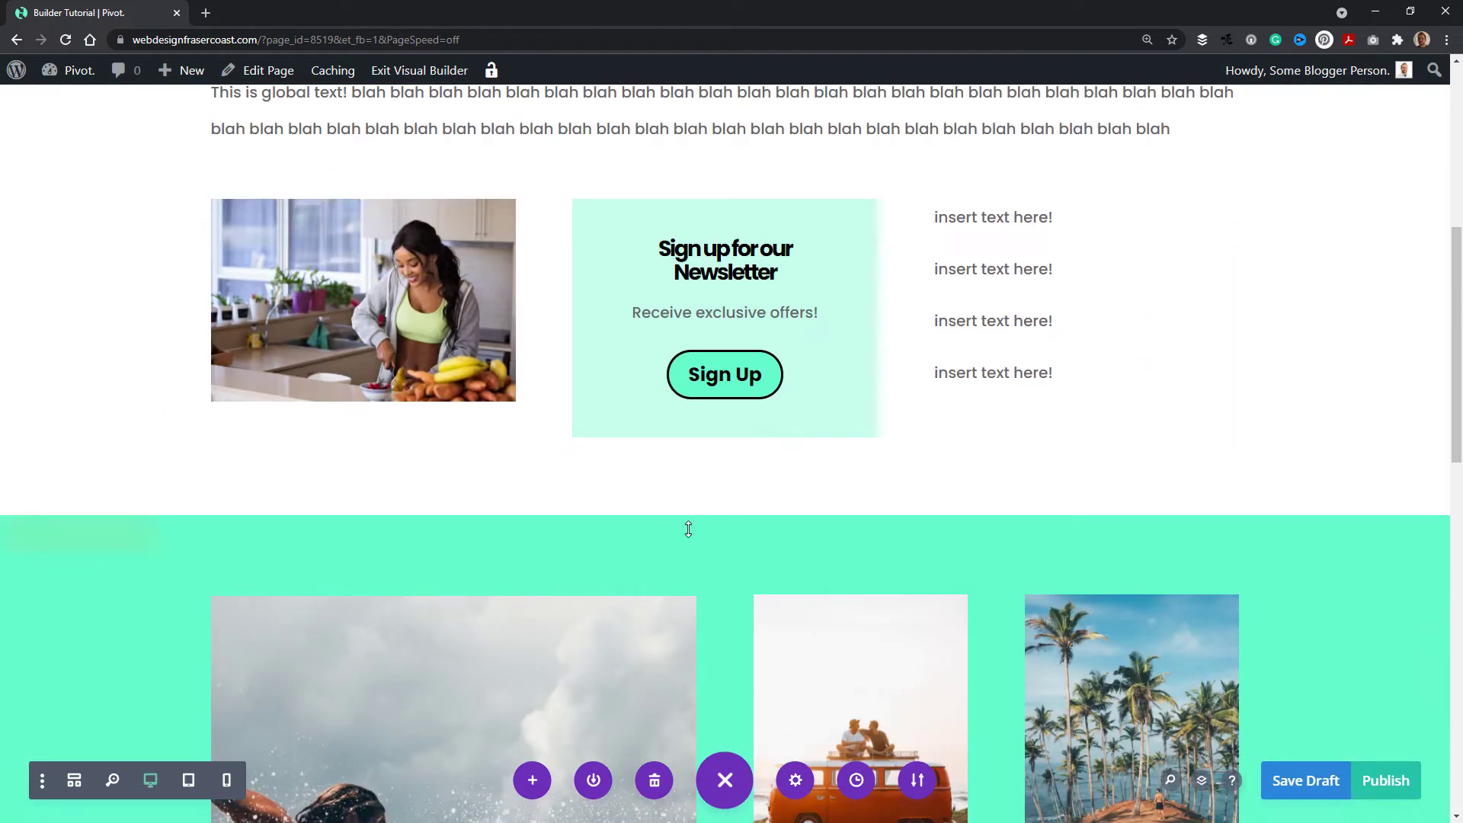
scroll(1045, 523, "down", 2)
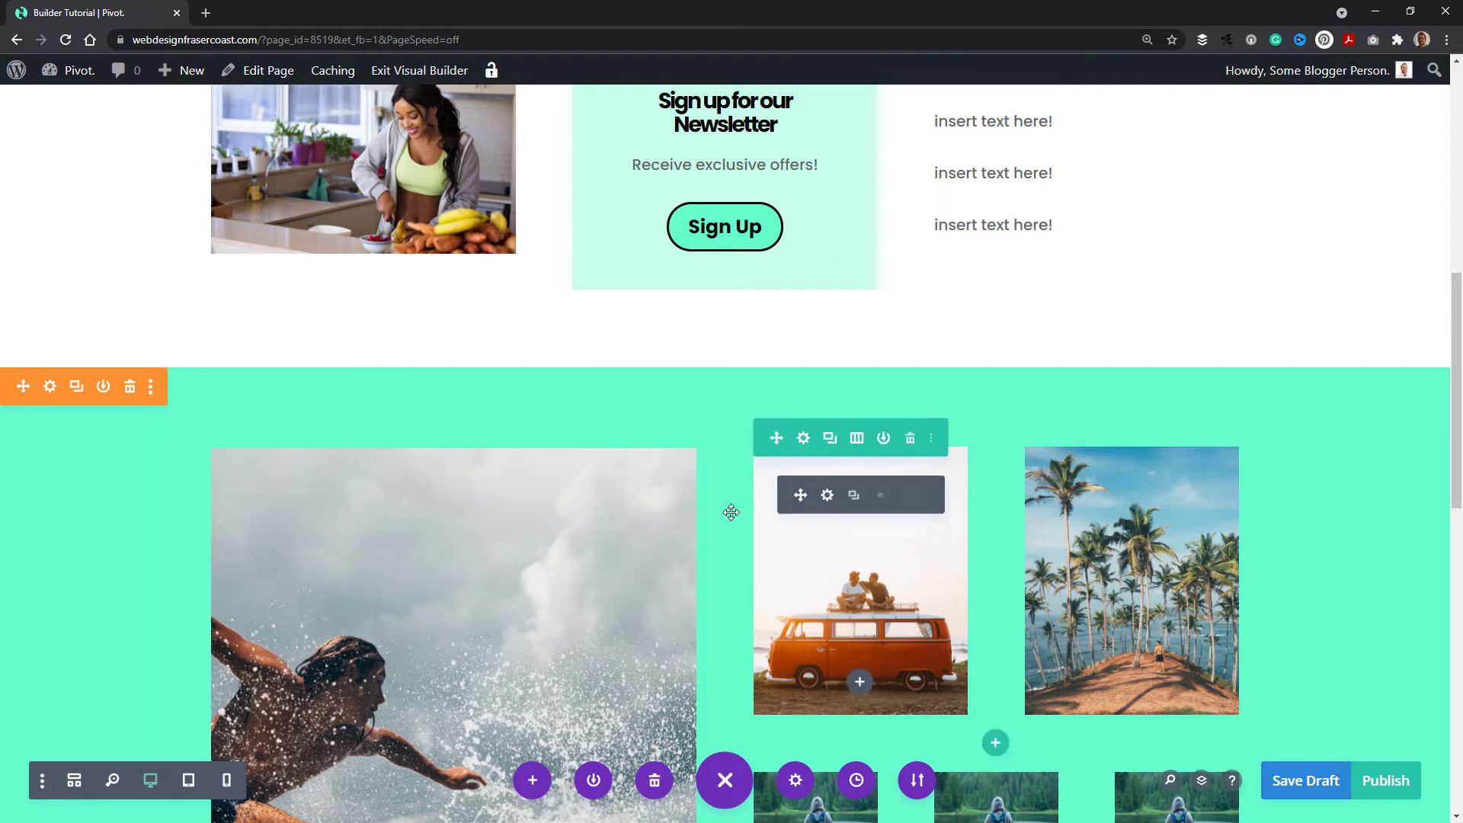
Hide the builder's page controls to view the specialty section without them, and show them again
left_click(724, 782)
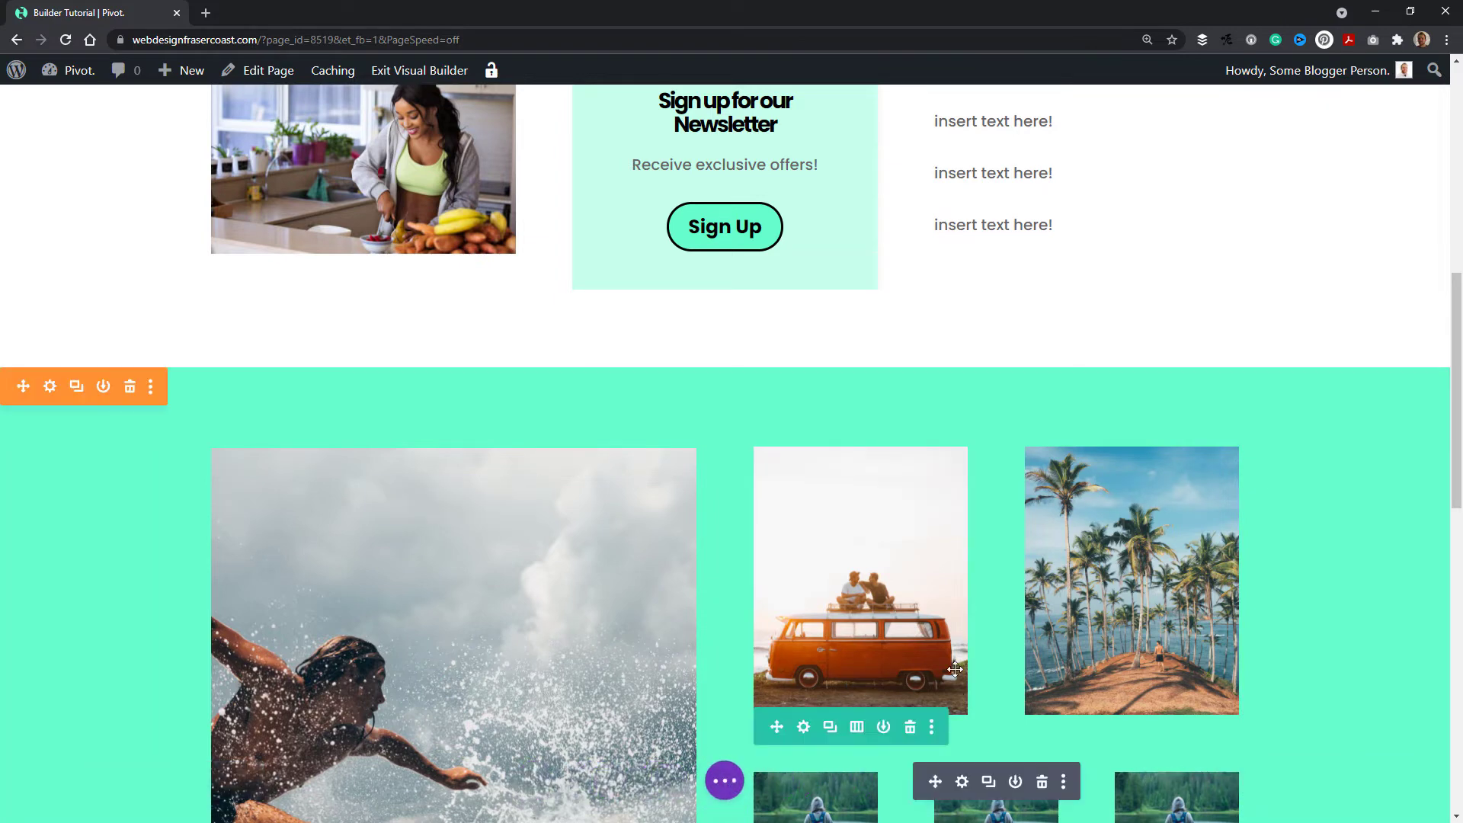
scroll(961, 668, "down", 4)
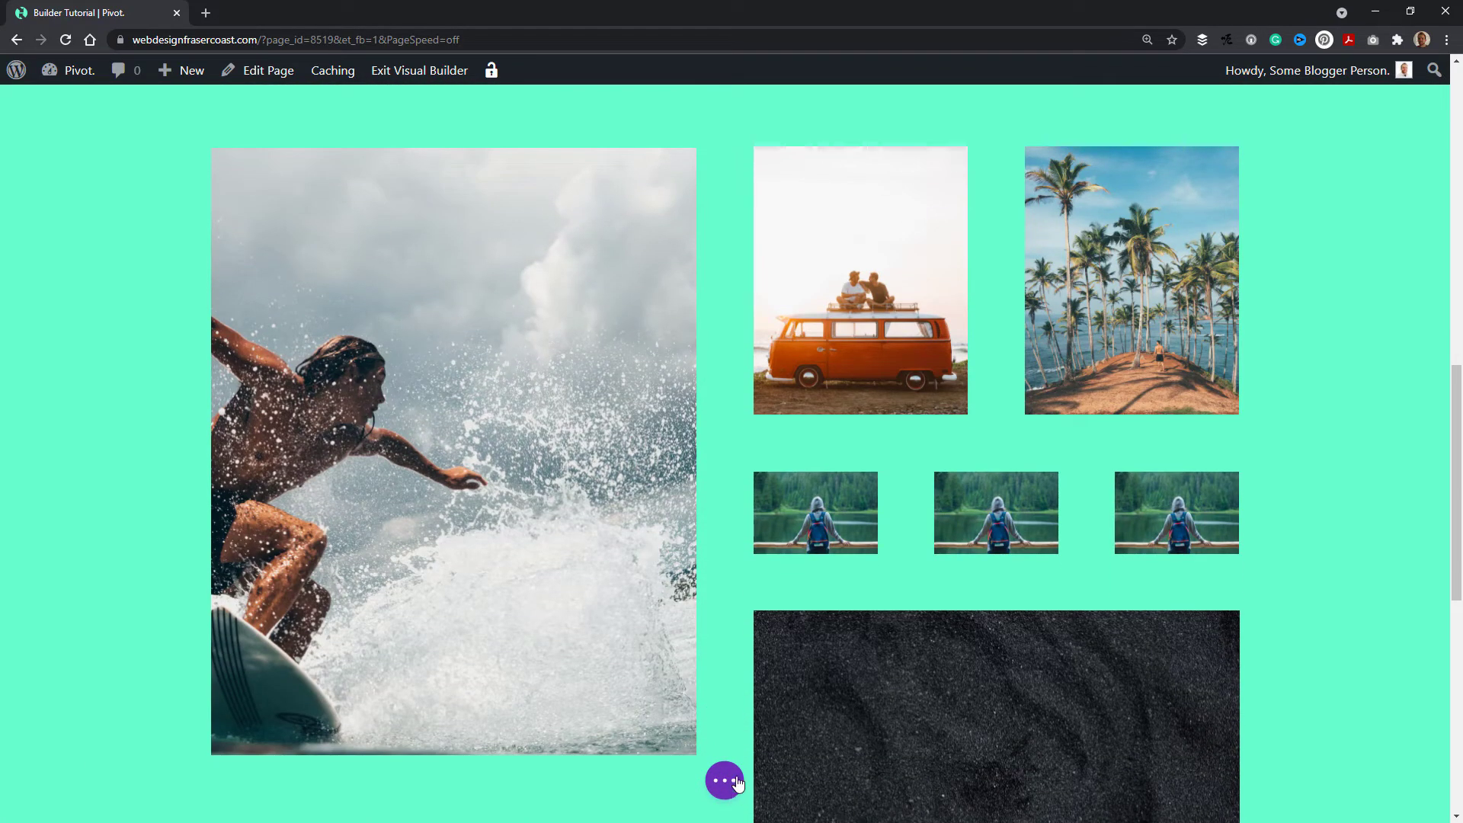
left_click(725, 780)
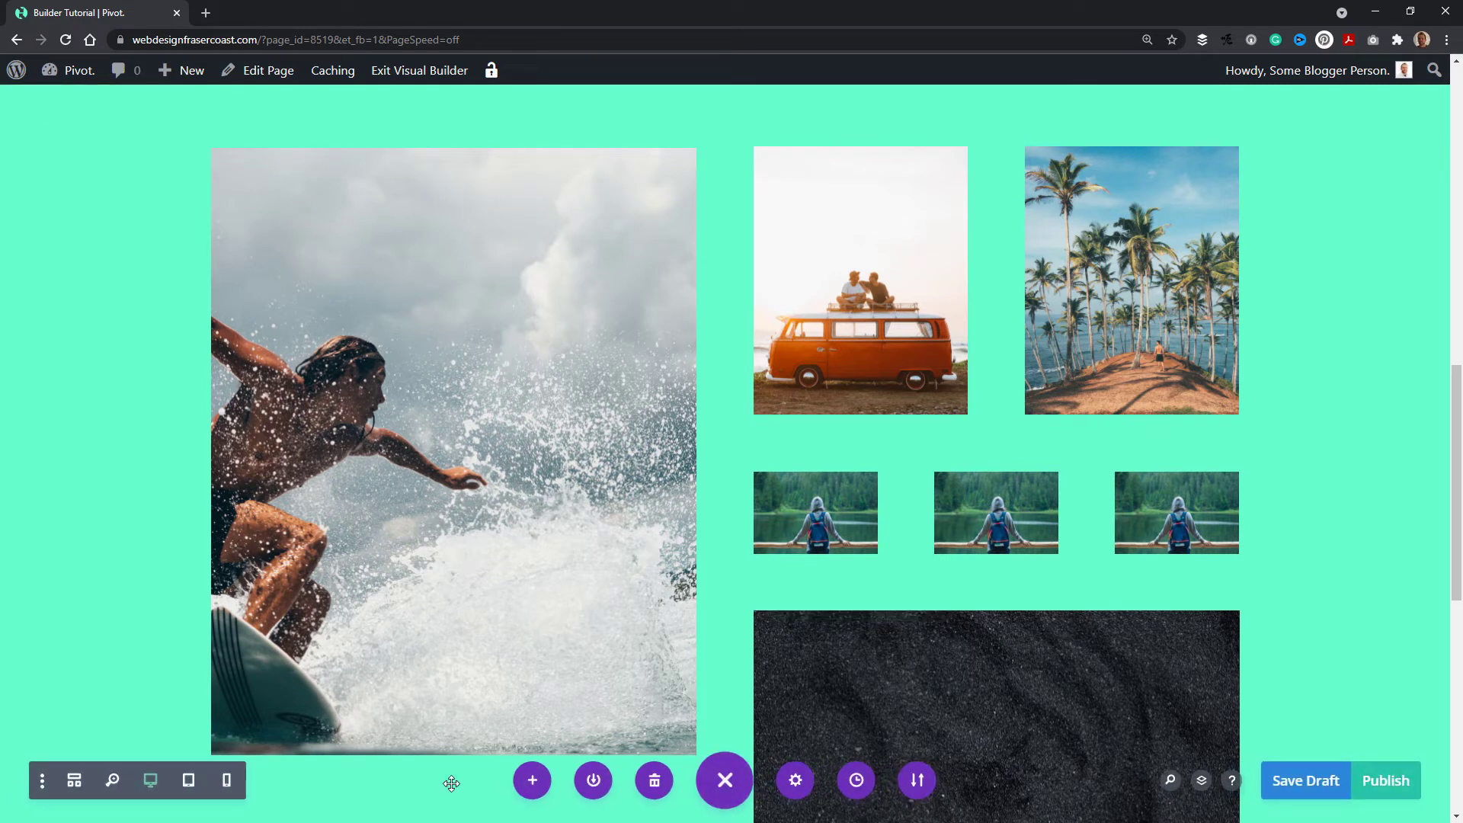
left_click(736, 784)
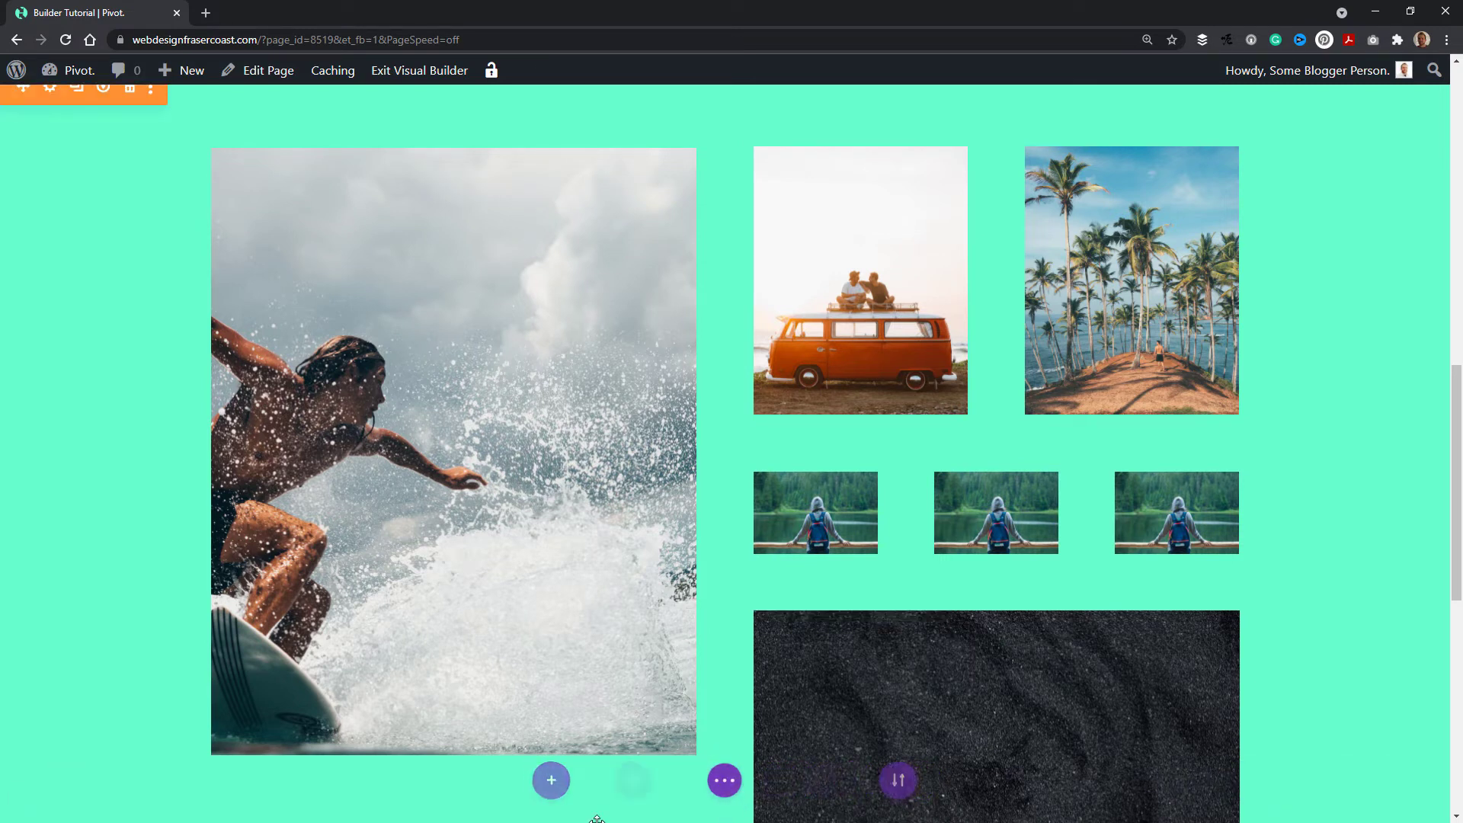
left_click(728, 785)
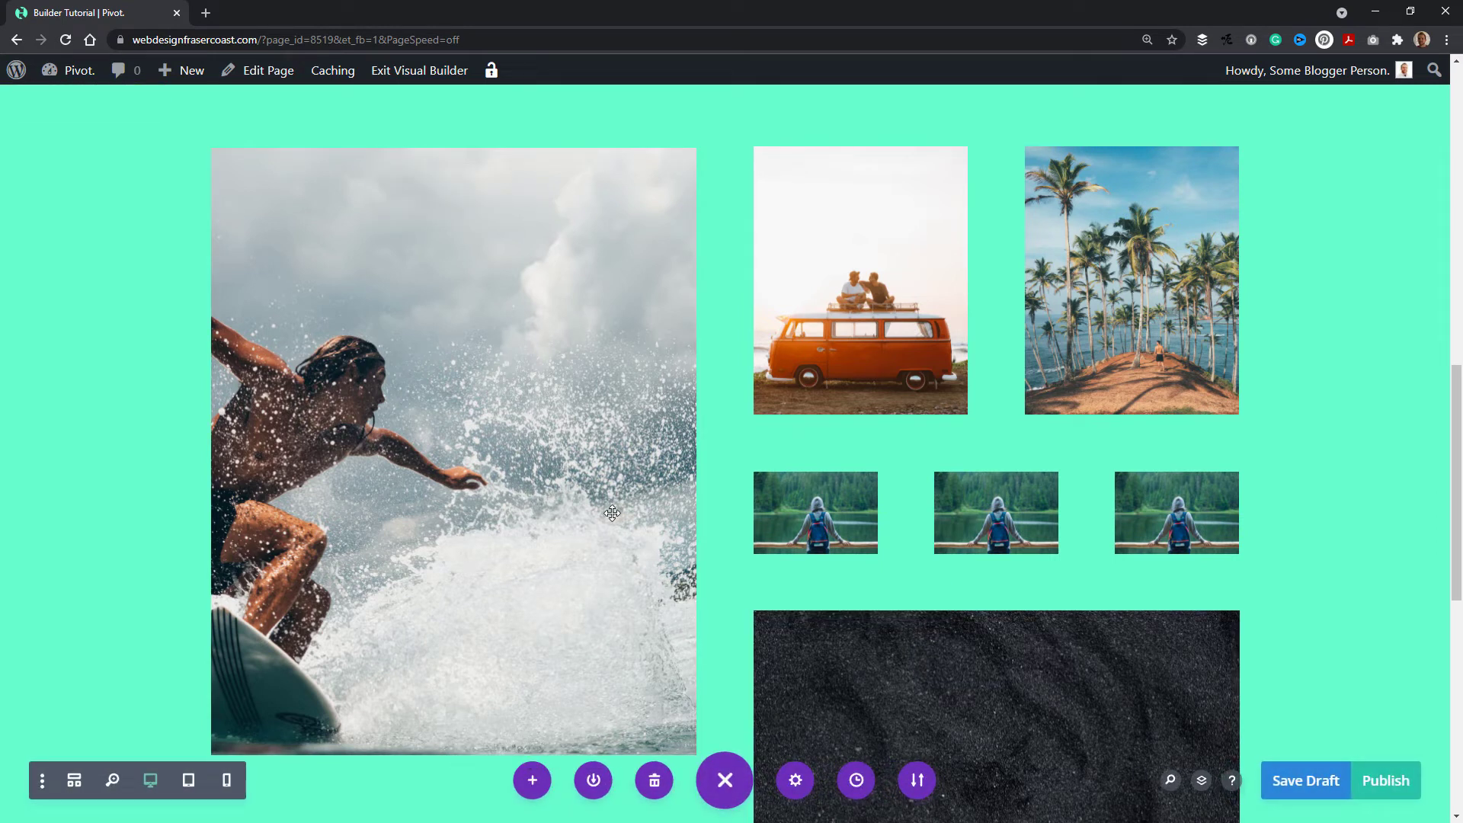
Browse the premade layouts, existing pages and saved layouts that can be loaded from the library, and close it
left_click(532, 785)
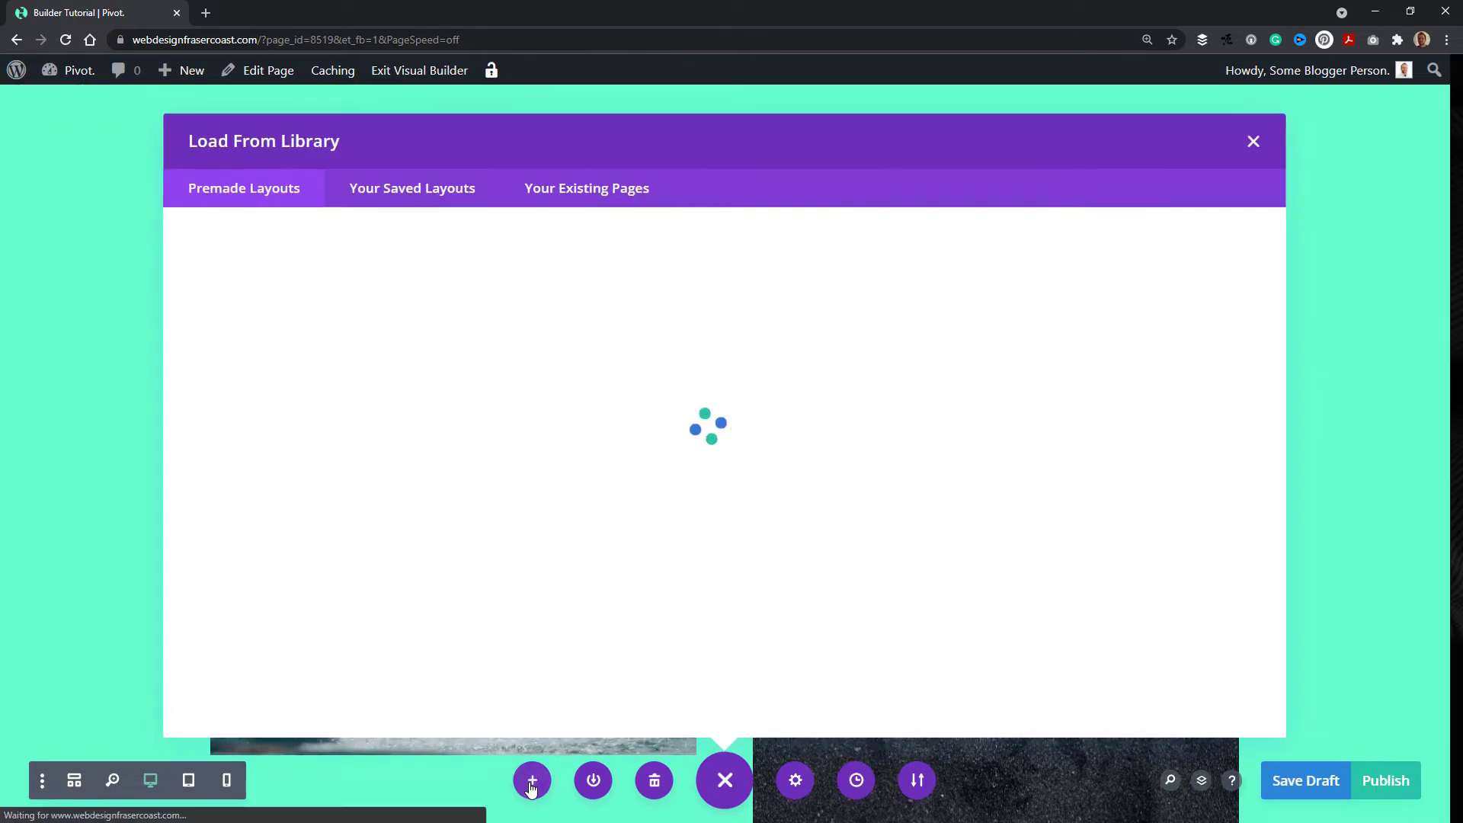
scroll(389, 313, "down", 3)
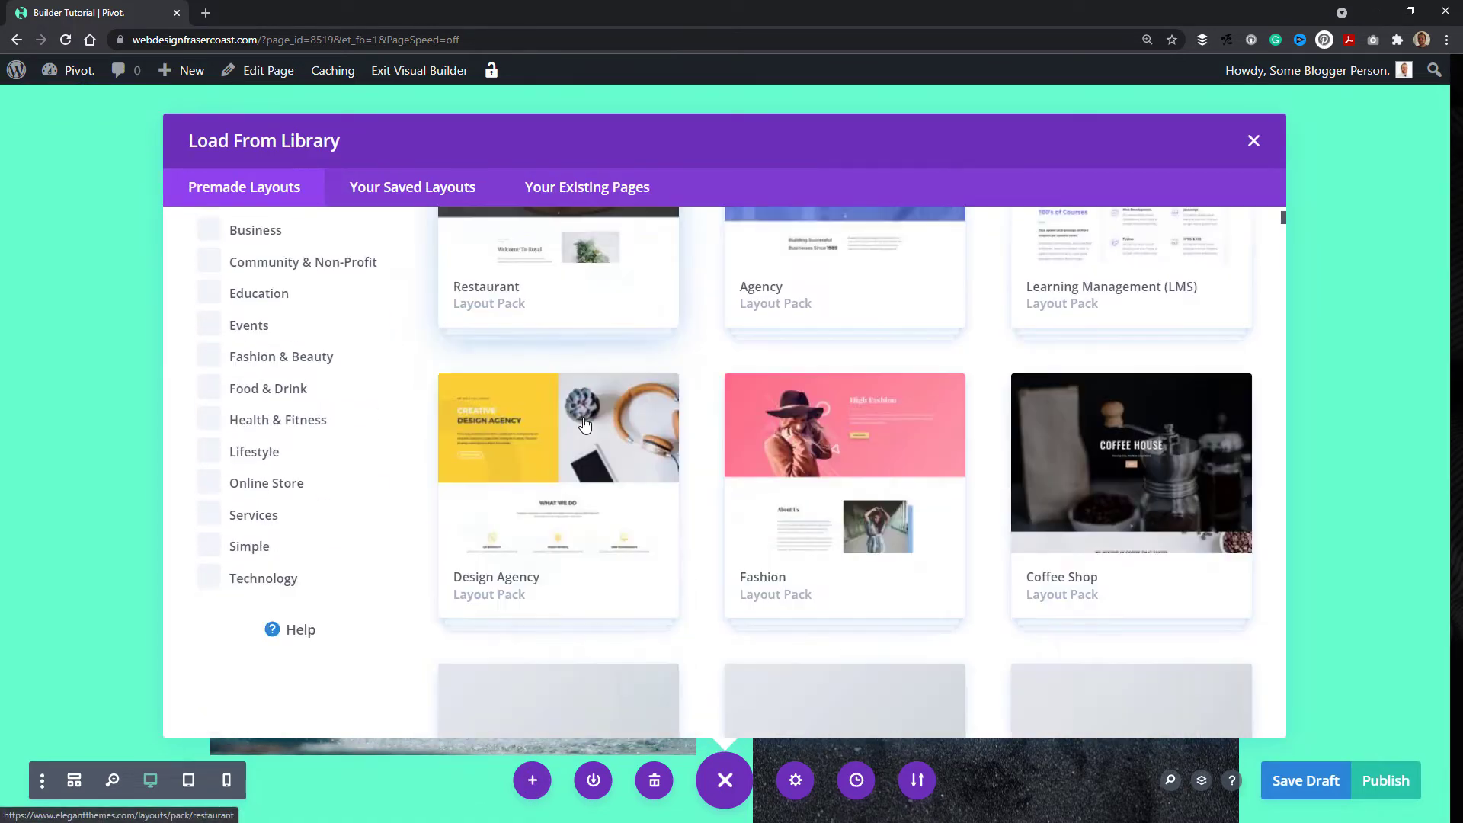
scroll(588, 424, "up", 3)
left_click(610, 196)
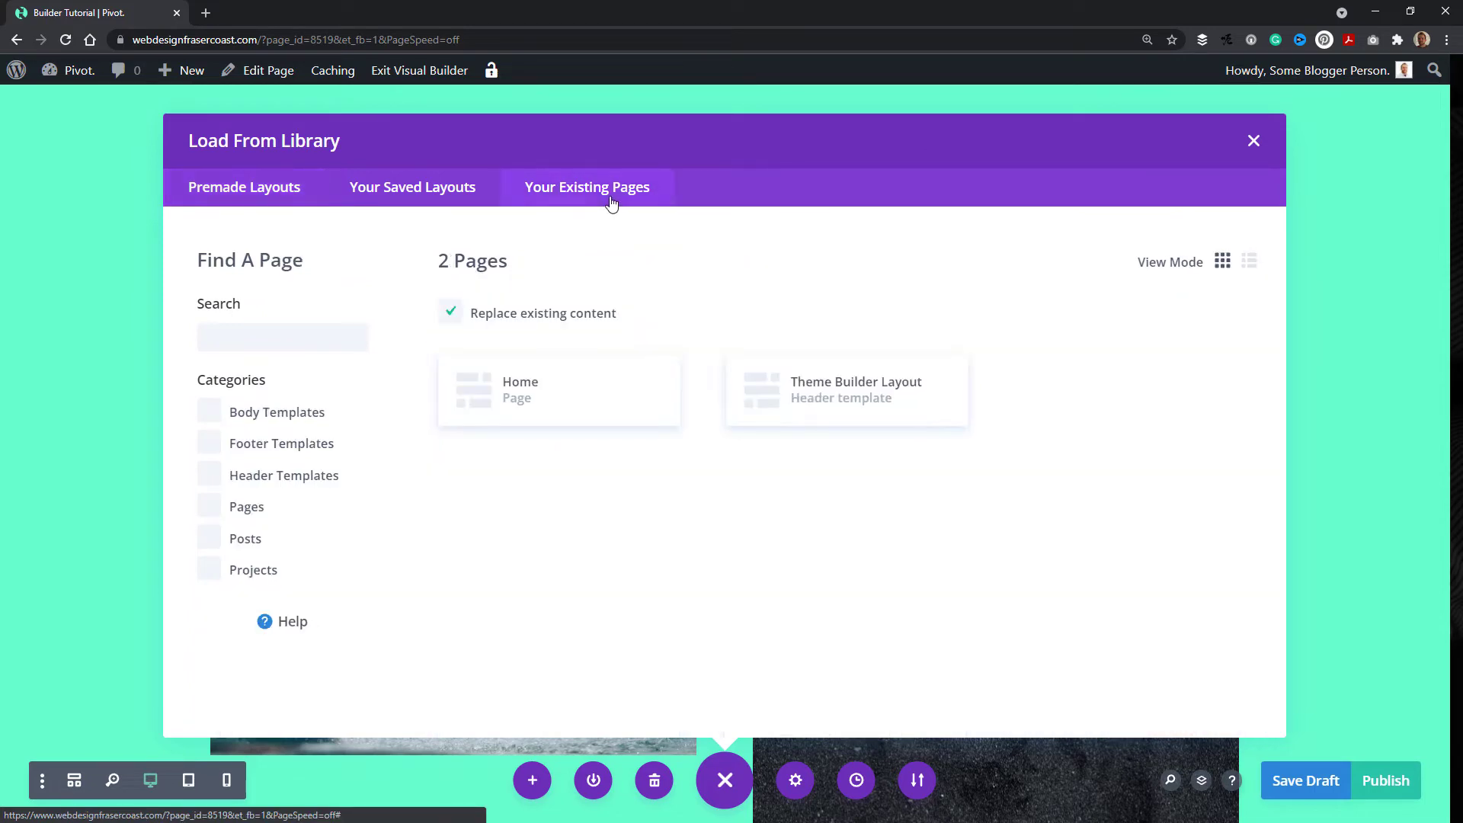
left_click(426, 192)
scroll(562, 404, "down", 4)
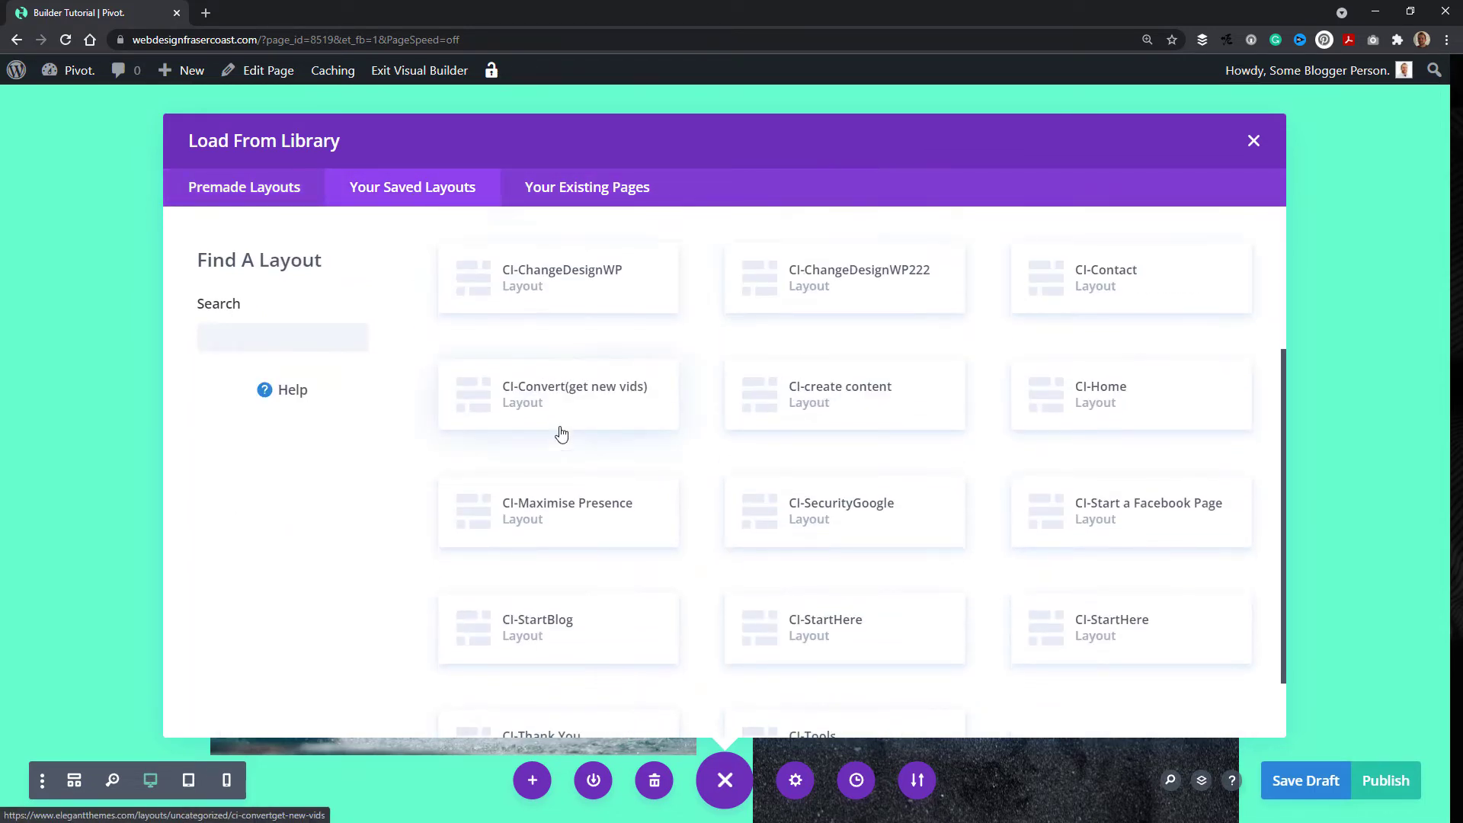
scroll(572, 481, "up", 4)
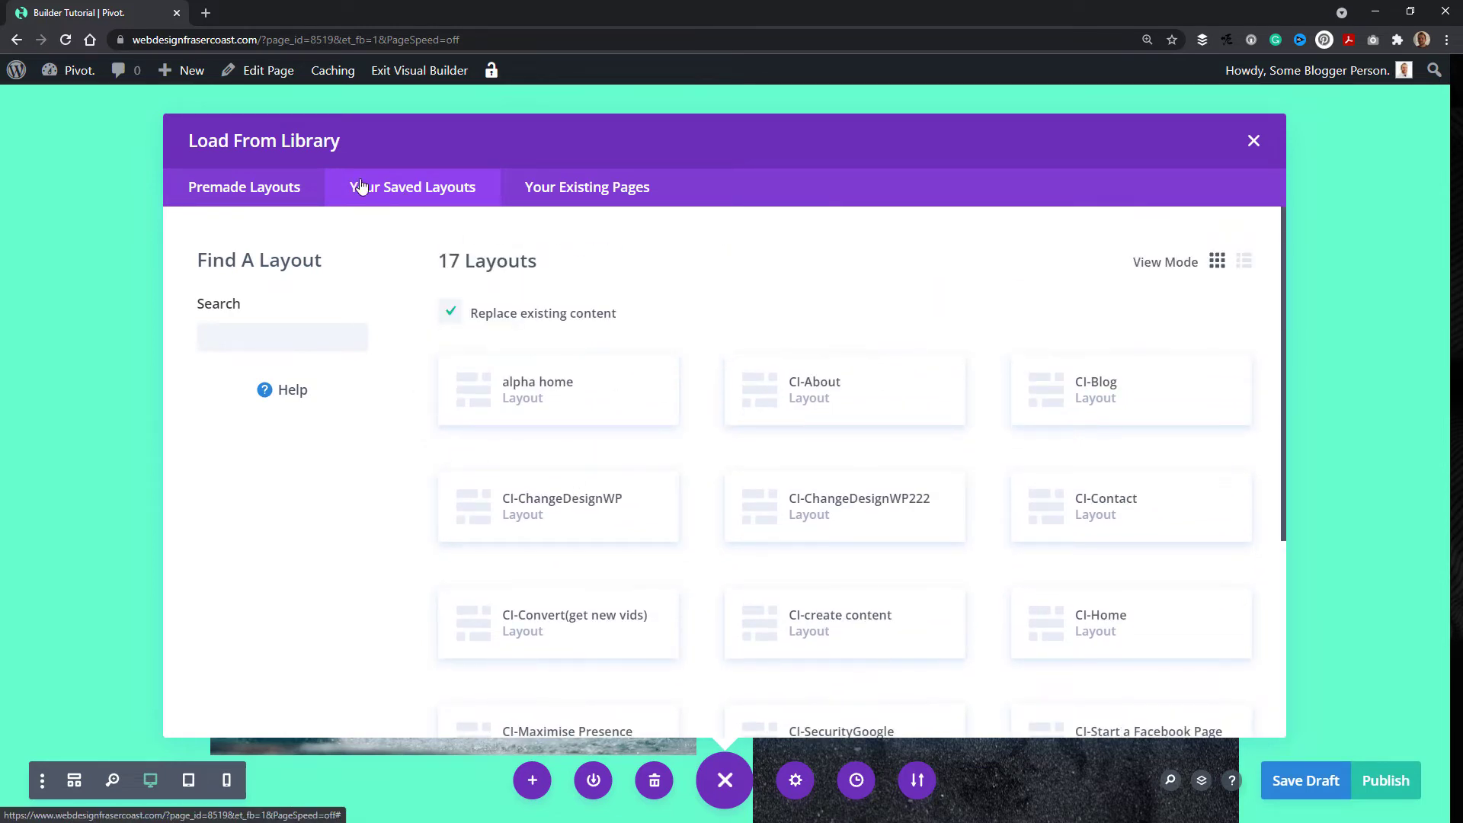
left_click(1254, 143)
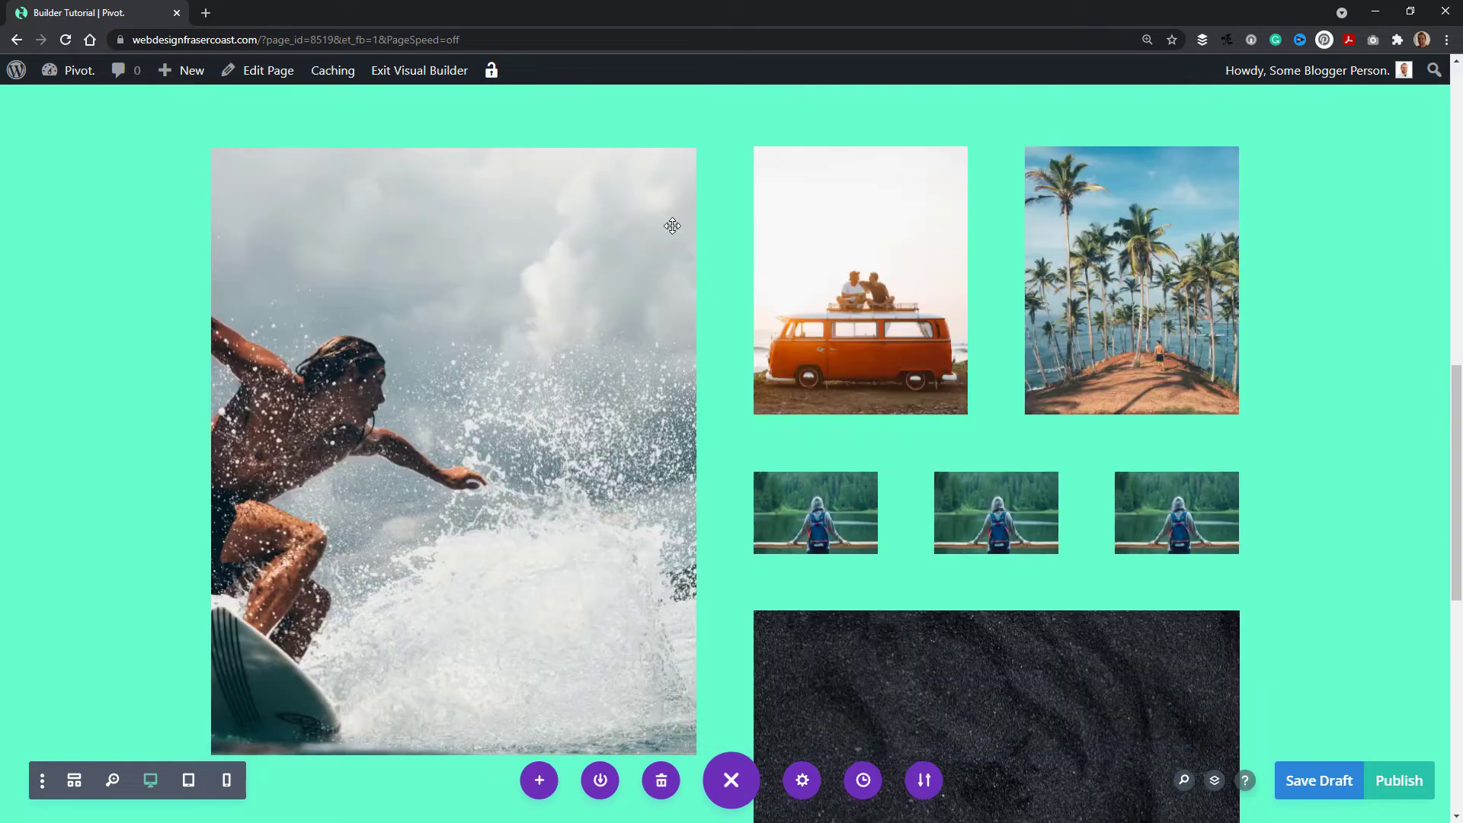
Try out saving the current page to the Divi Library with the layout name "Page 1", and cancel it
left_click(600, 781)
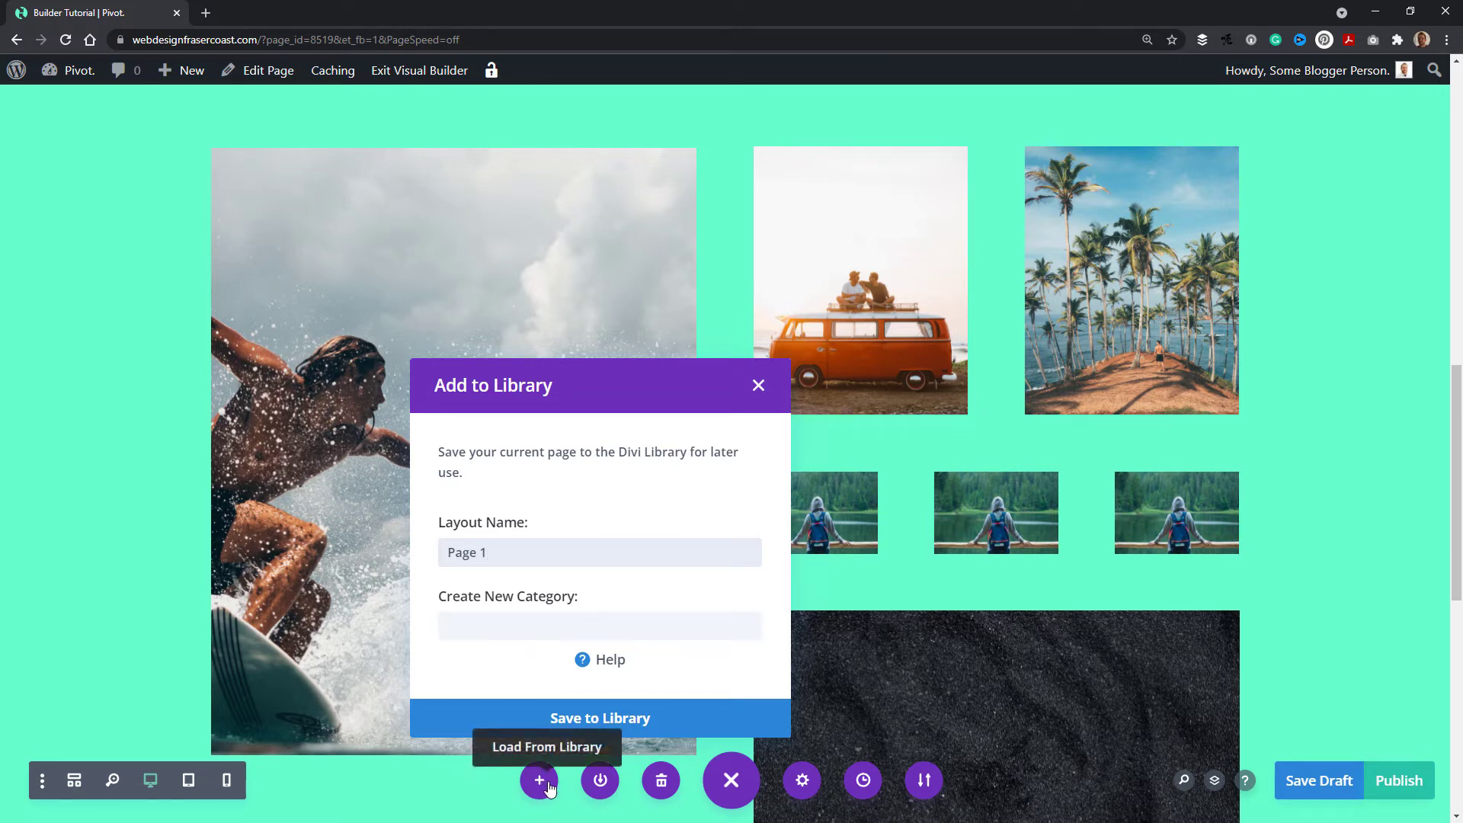
left_click(759, 386)
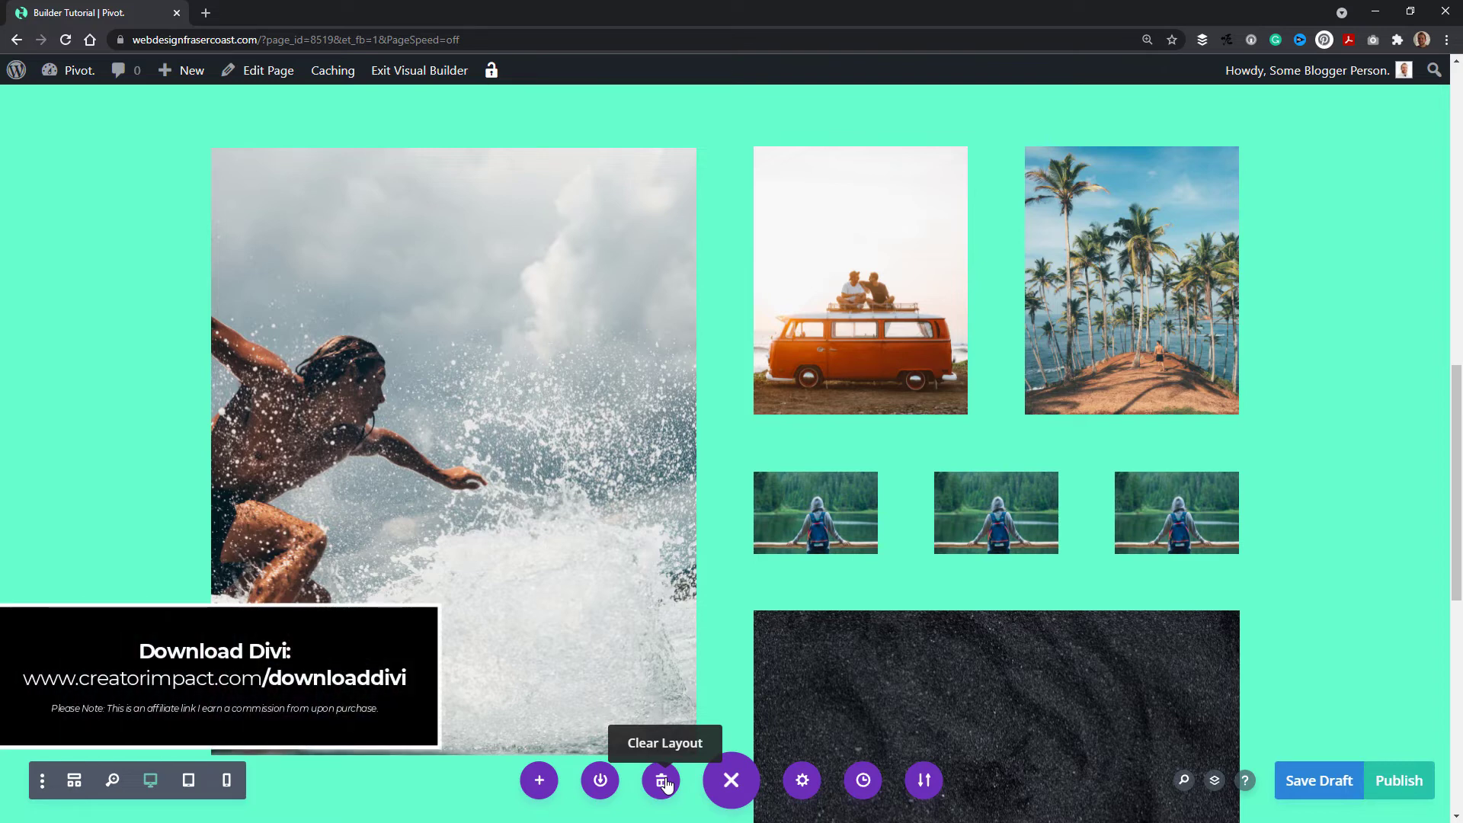
Review the page settings' content options: title, excerpt, featured image, background colors and split testing
left_click(808, 785)
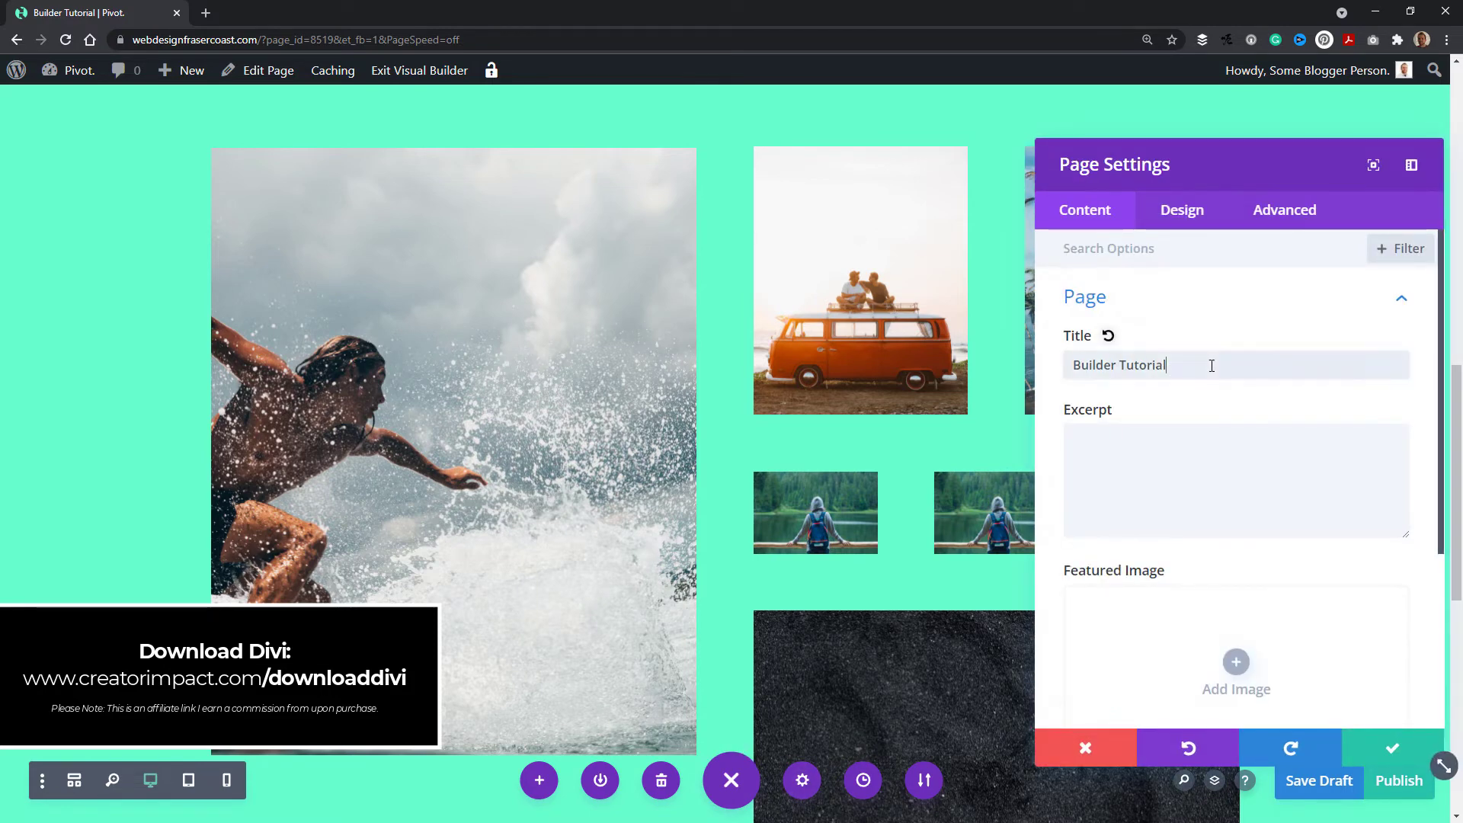
left_click(1169, 454)
scroll(1169, 454, "down", 2)
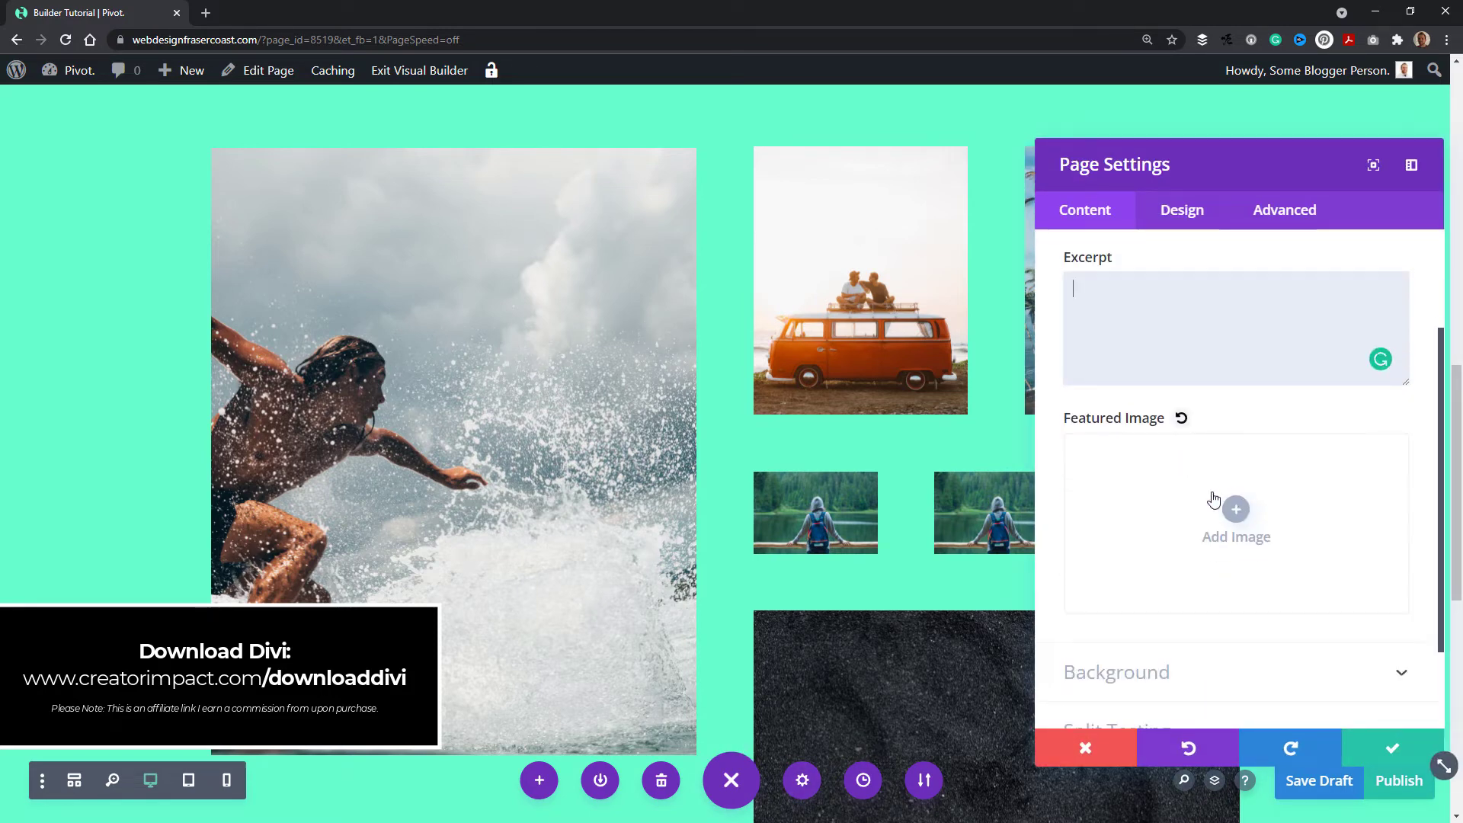
scroll(1228, 510, "down", 2)
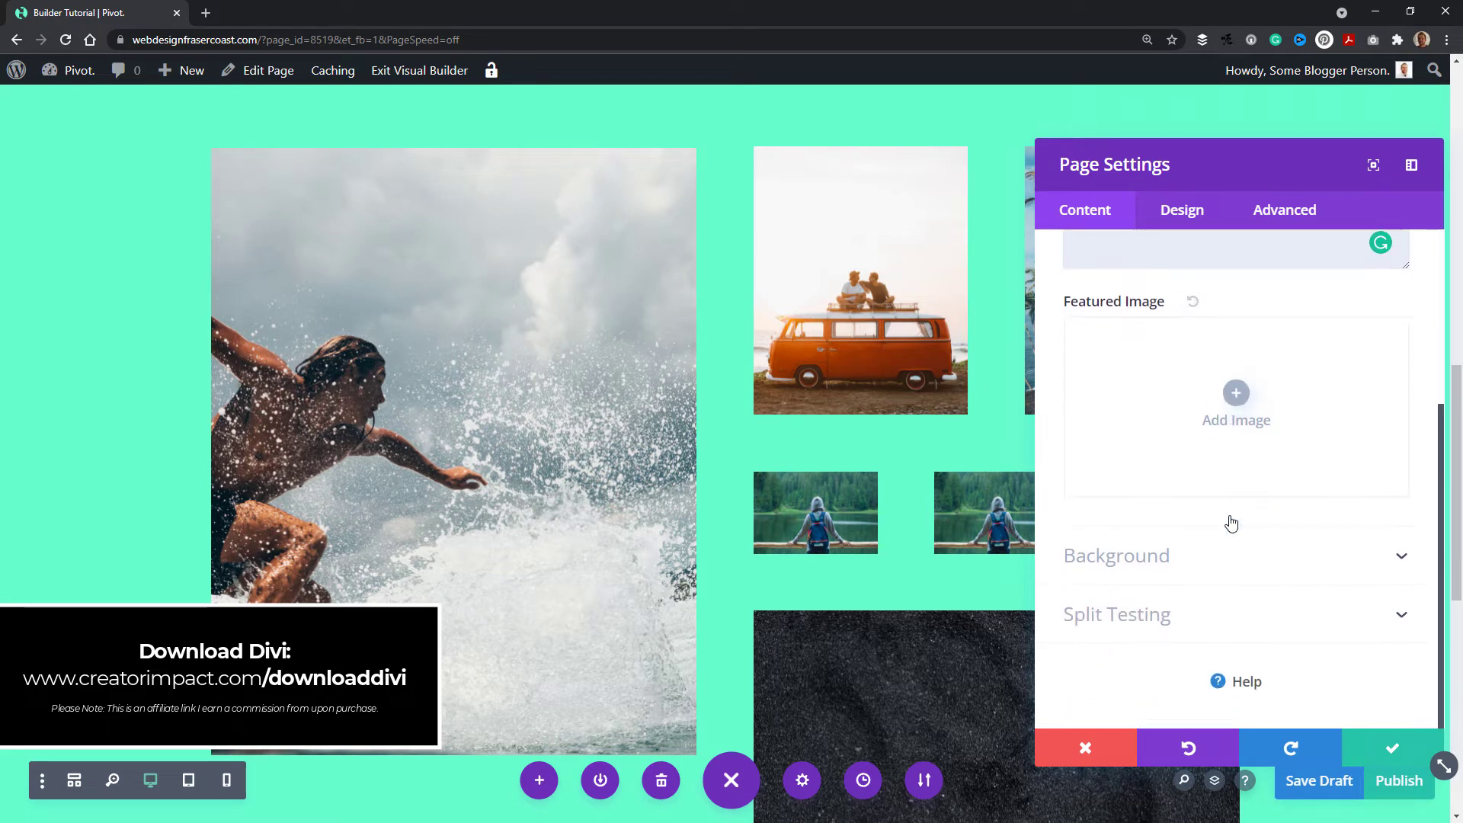
left_click(1225, 562)
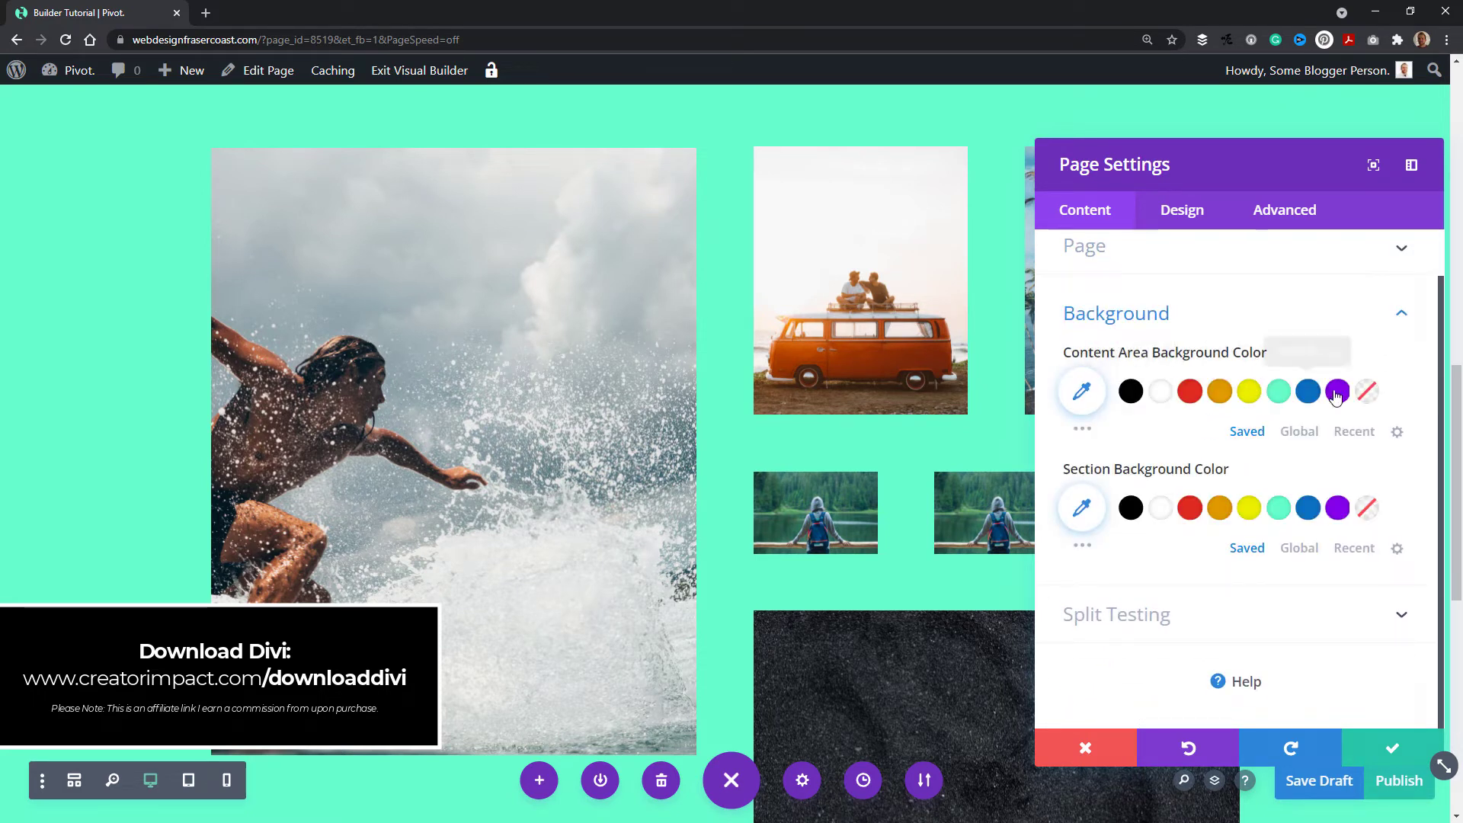
left_click(1133, 625)
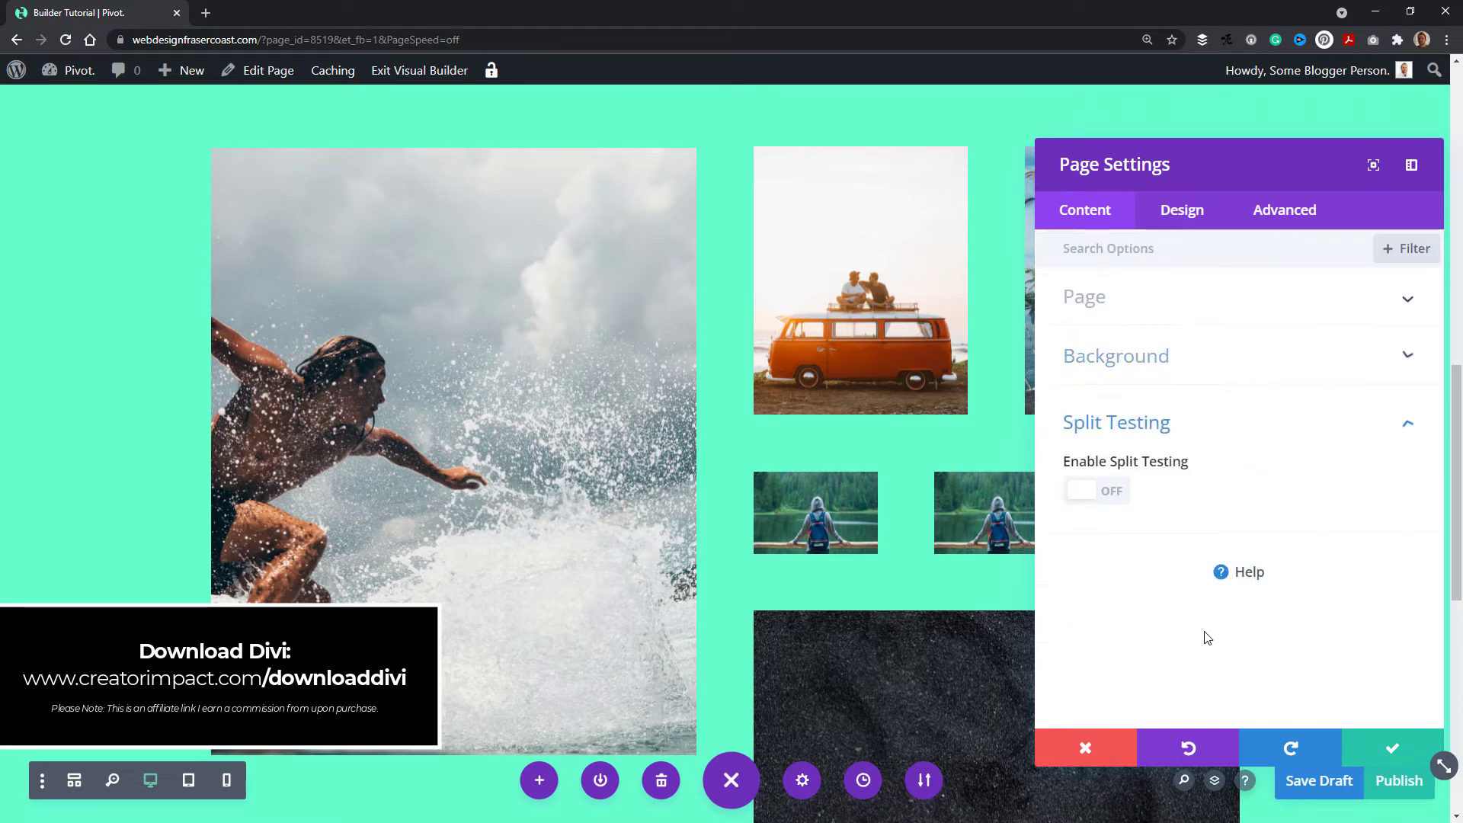
left_click(1163, 422)
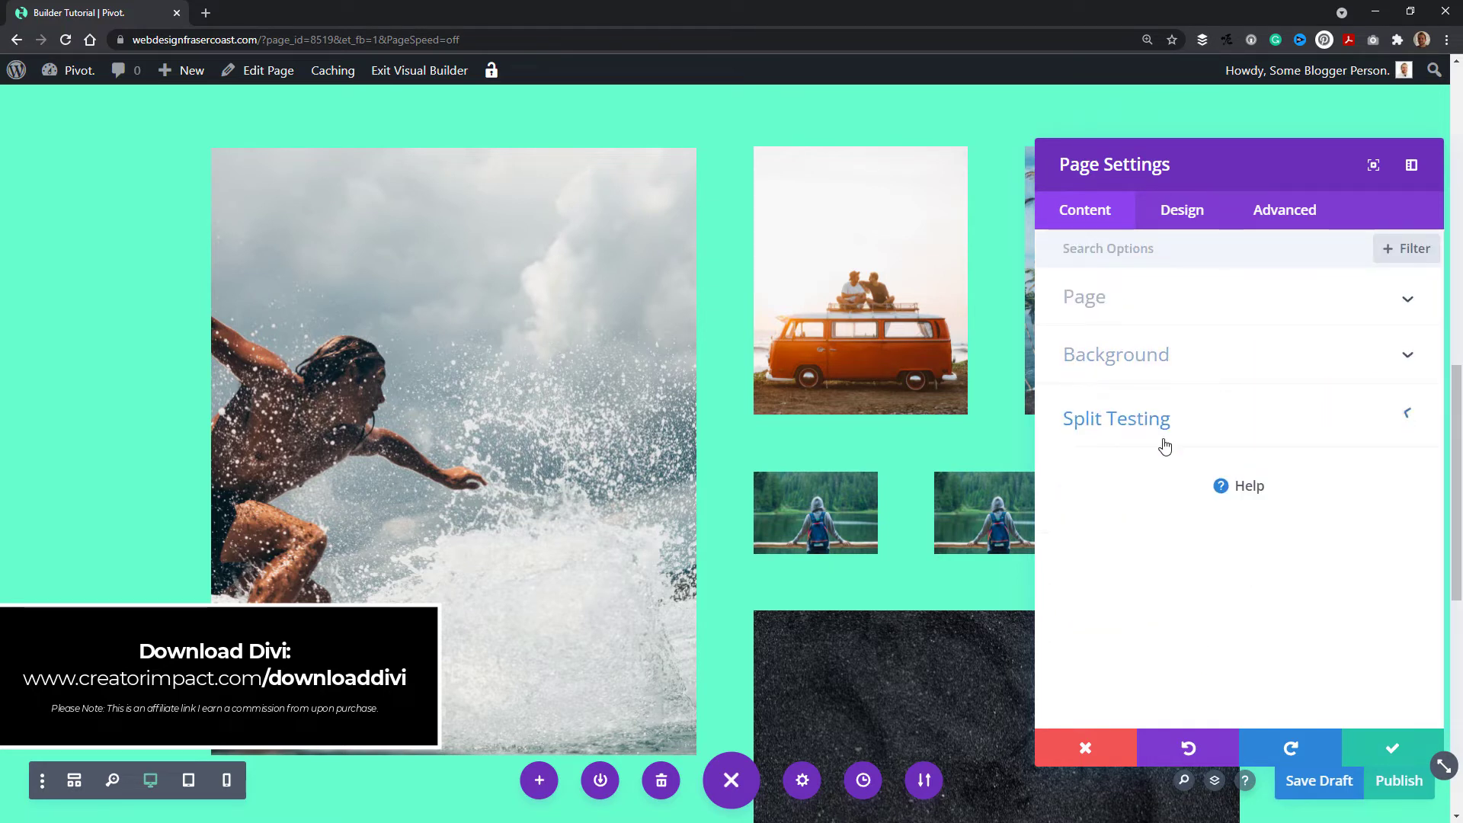
Review the page settings' design and advanced options, including spacing, text and performance, and close the settings
left_click(1203, 218)
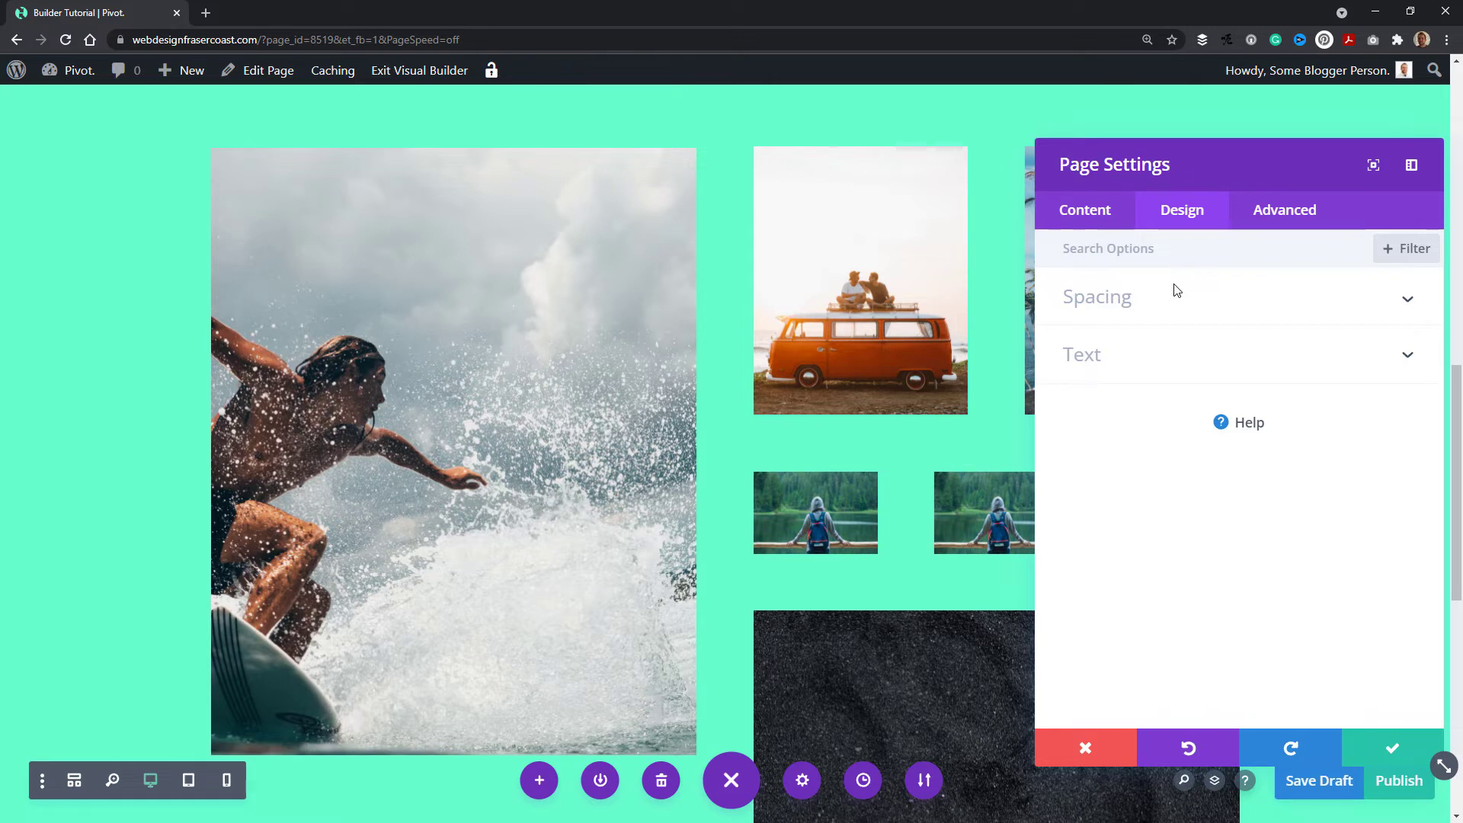
left_click(1143, 305)
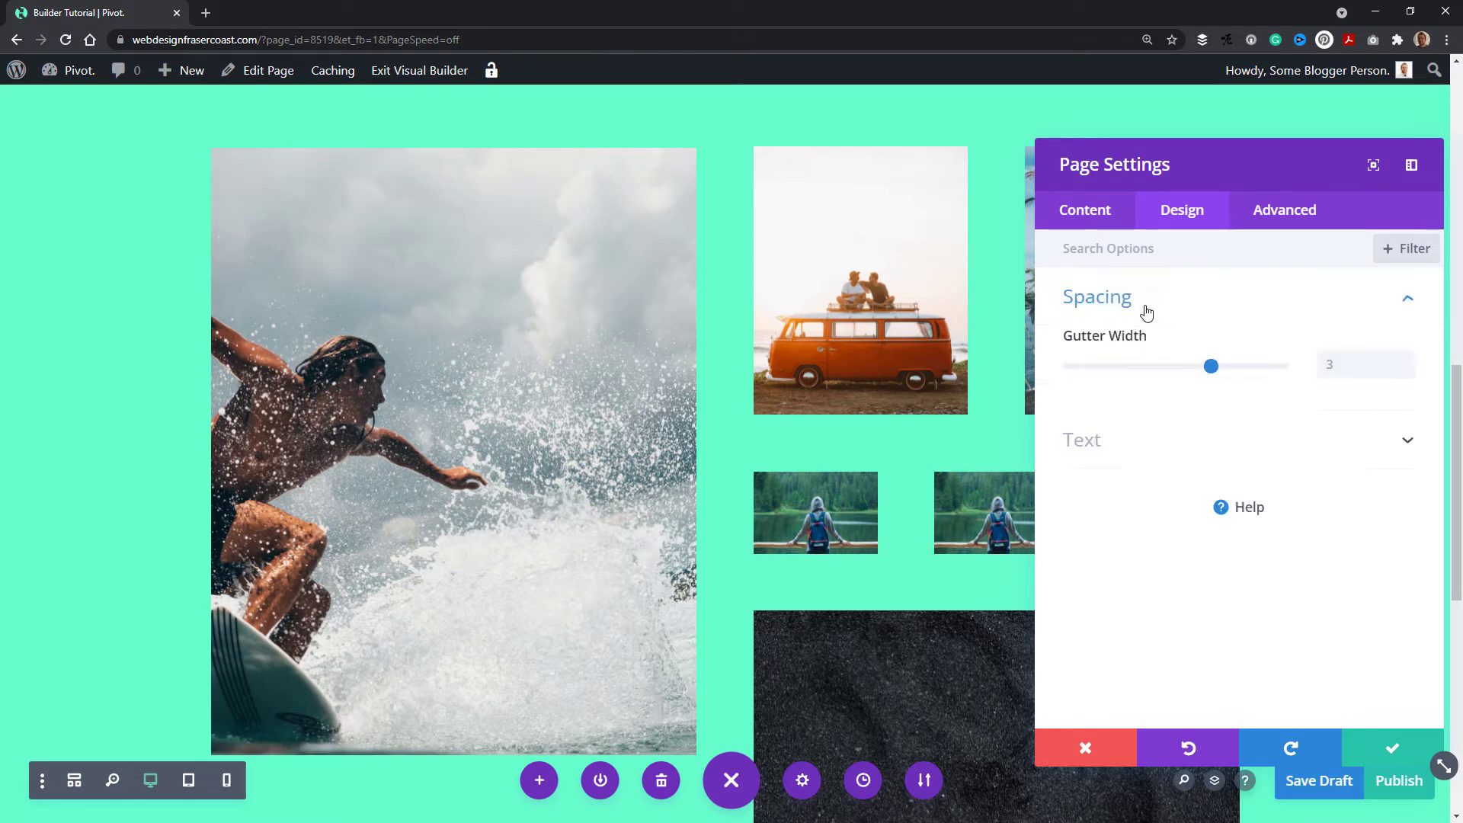
left_click(1108, 450)
left_click(1277, 214)
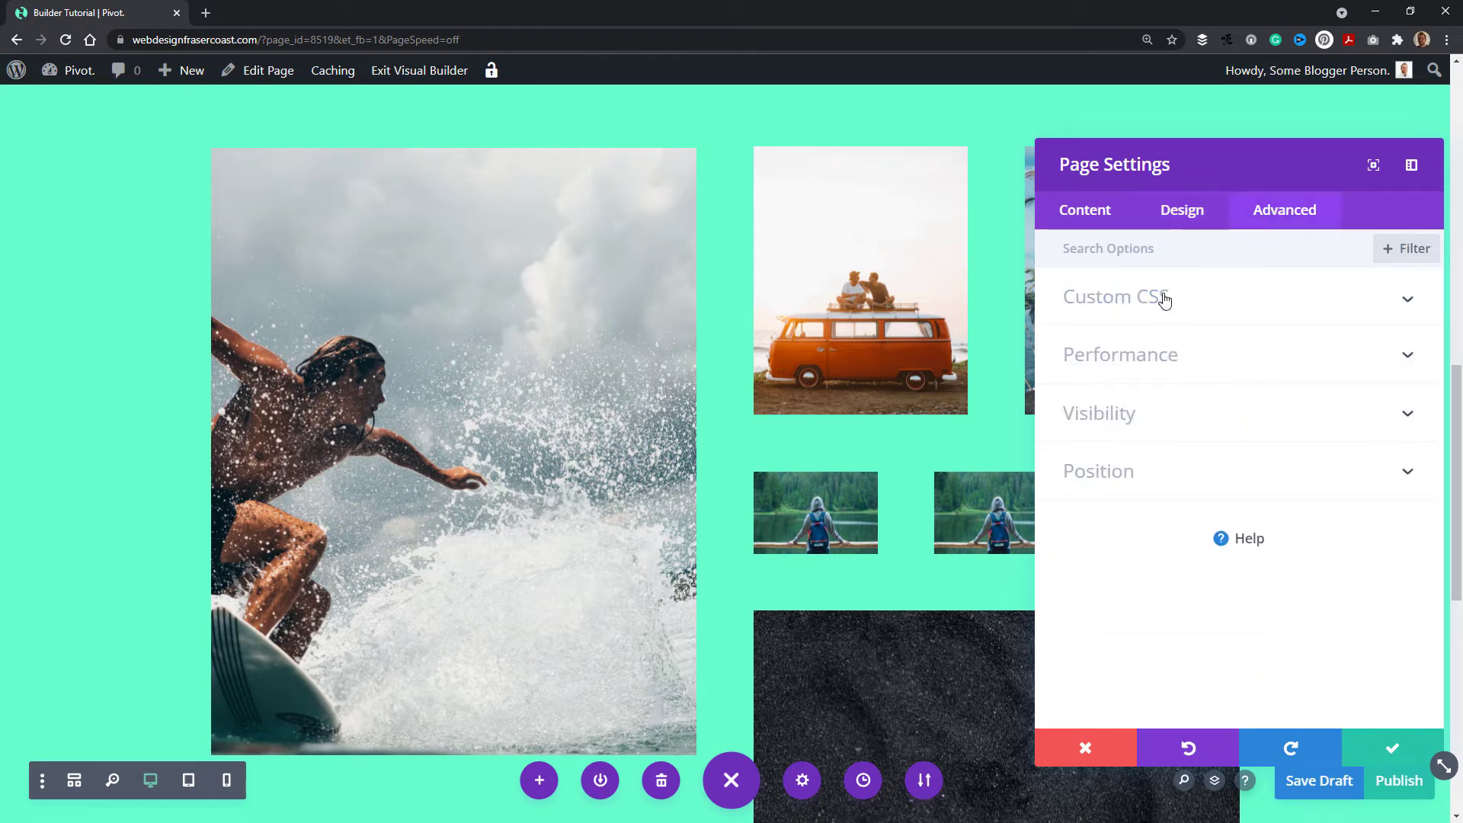
left_click(1128, 361)
left_click(1057, 218)
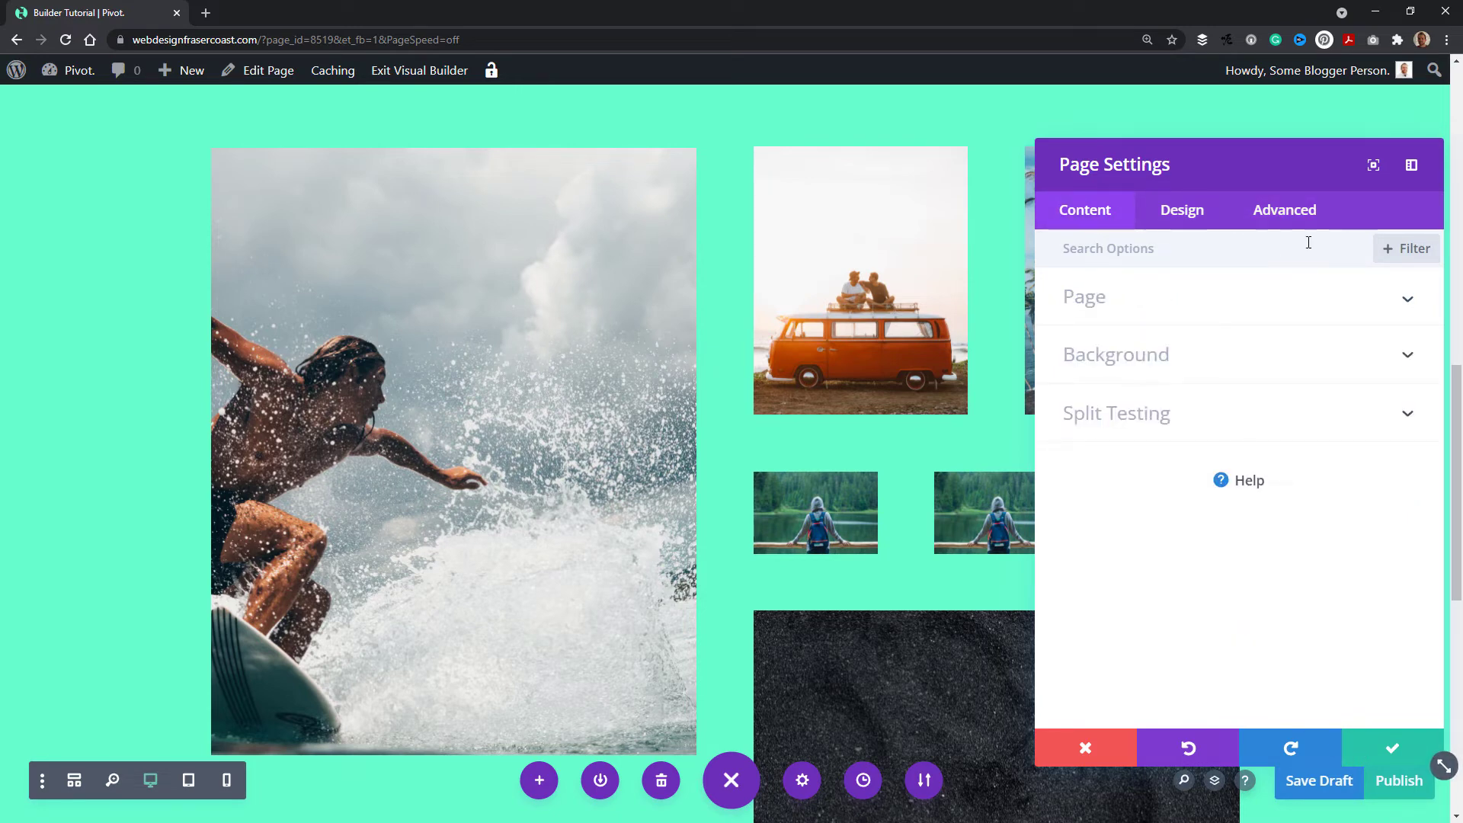
left_click(1389, 754)
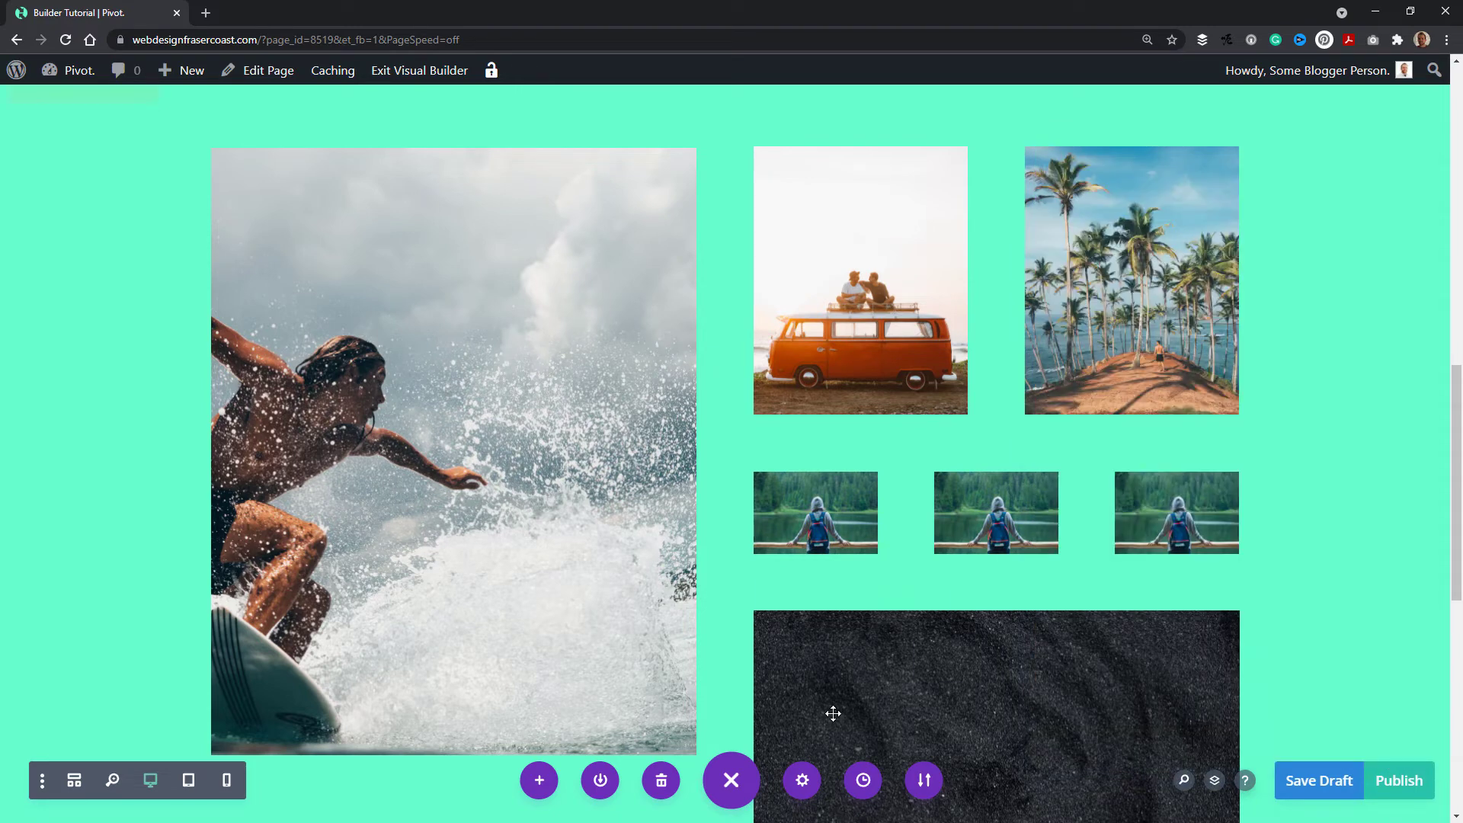
Look through the page's editing history and revert the page to the "Moved Image" state of 14:51:52
left_click(864, 780)
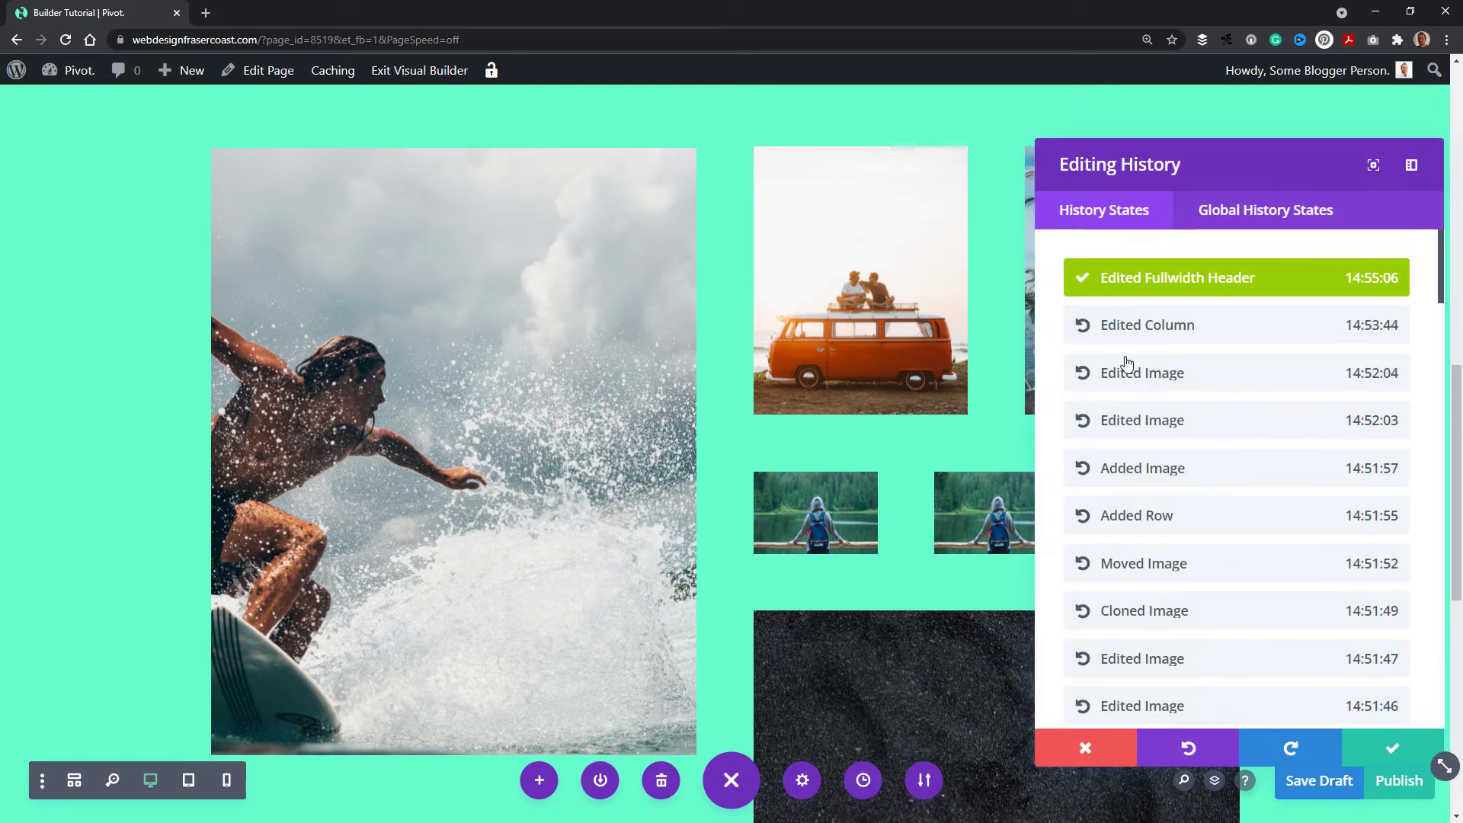
scroll(1385, 333, "down", 2)
left_click_drag(1438, 292, 1399, 174)
left_click(1174, 565)
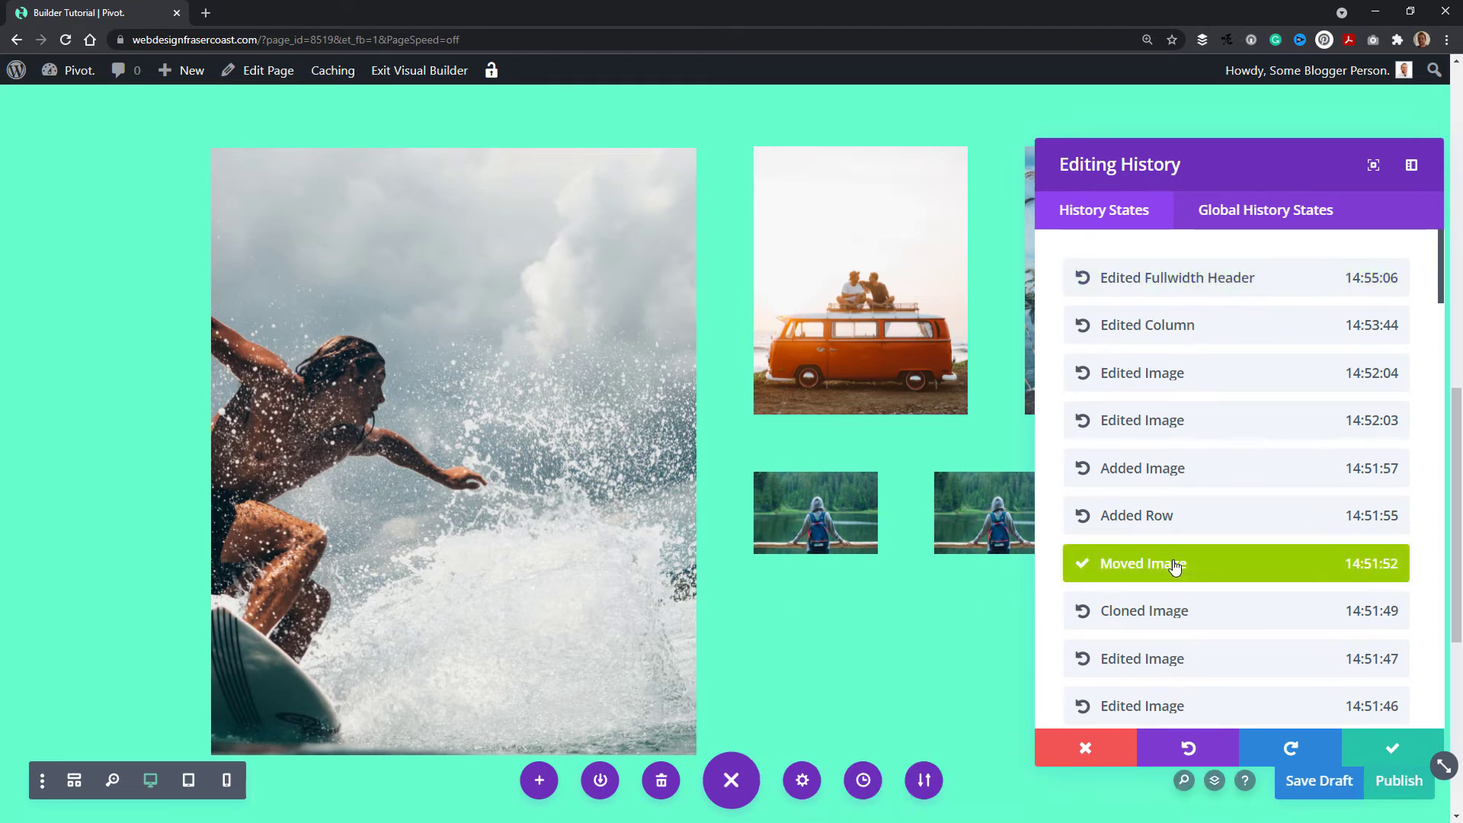
Try the 14:51:47 "Edited Image" history state and restore the page to the "Edited Fullwidth Header" state from 14:55:06
left_click(1143, 281)
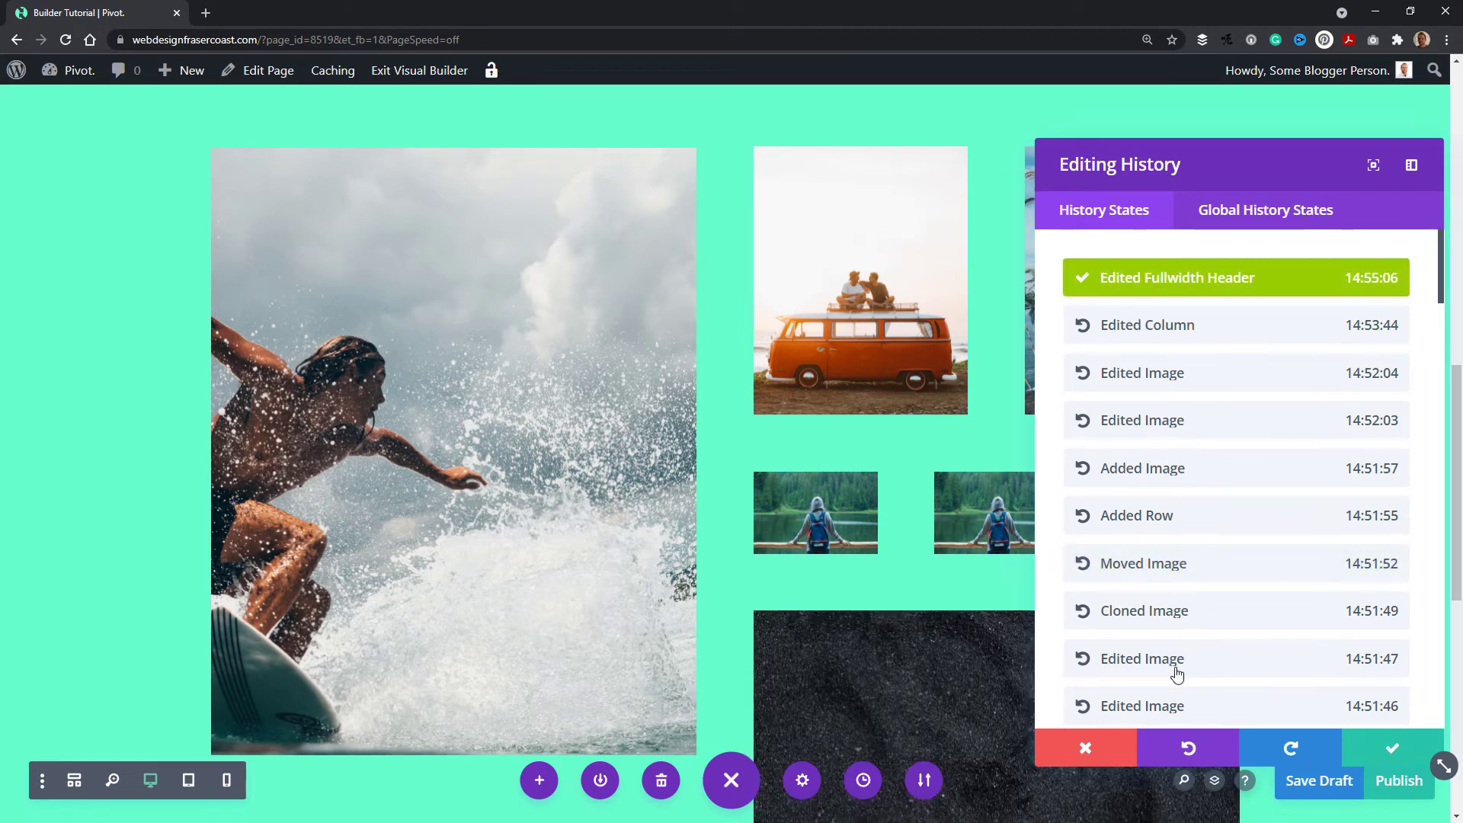
left_click(1176, 671)
left_click(1112, 282)
Check the global history states and the page's own history list, and close the editing history
left_click(1278, 223)
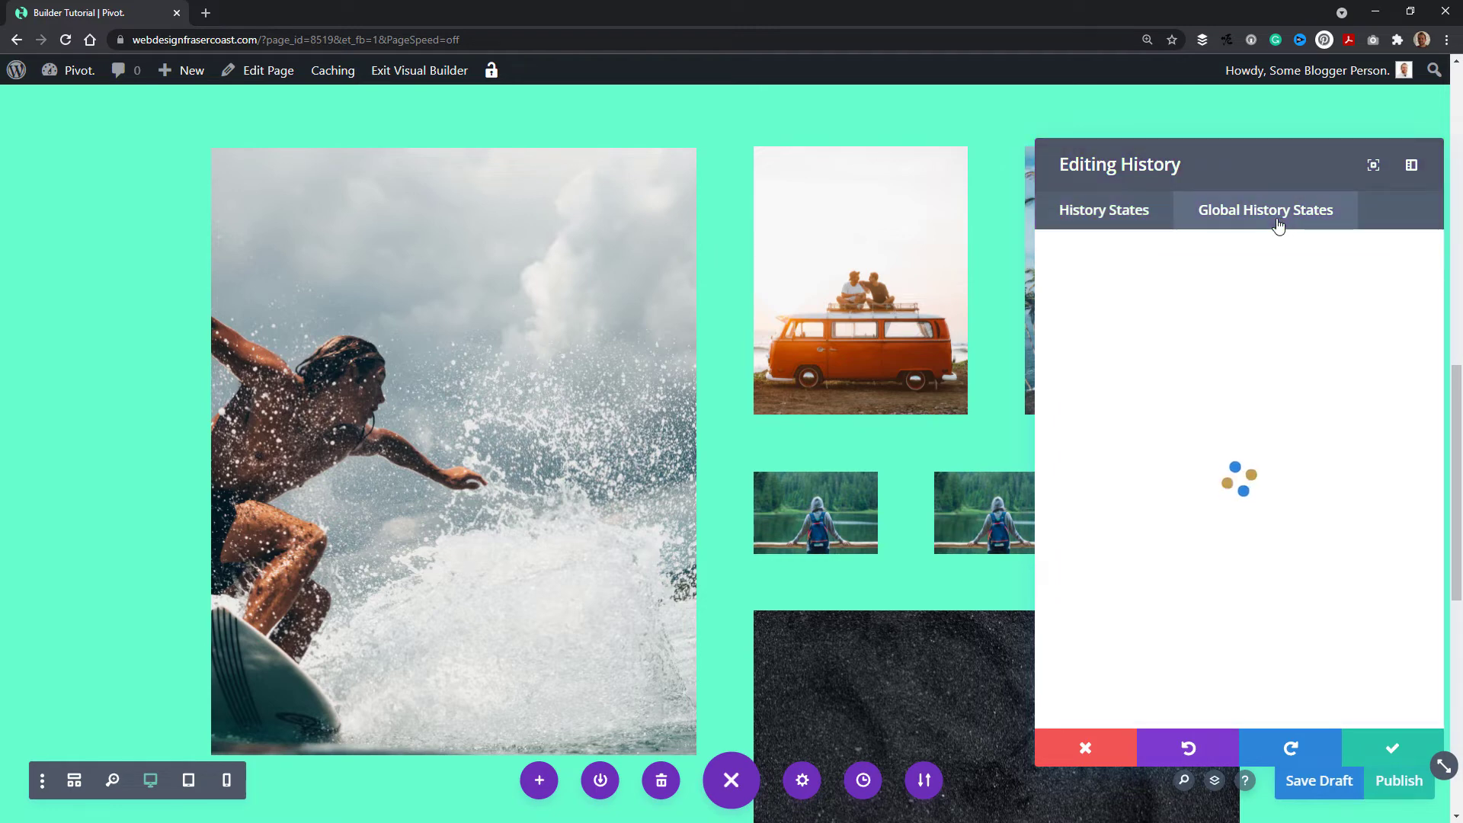
left_click(1128, 223)
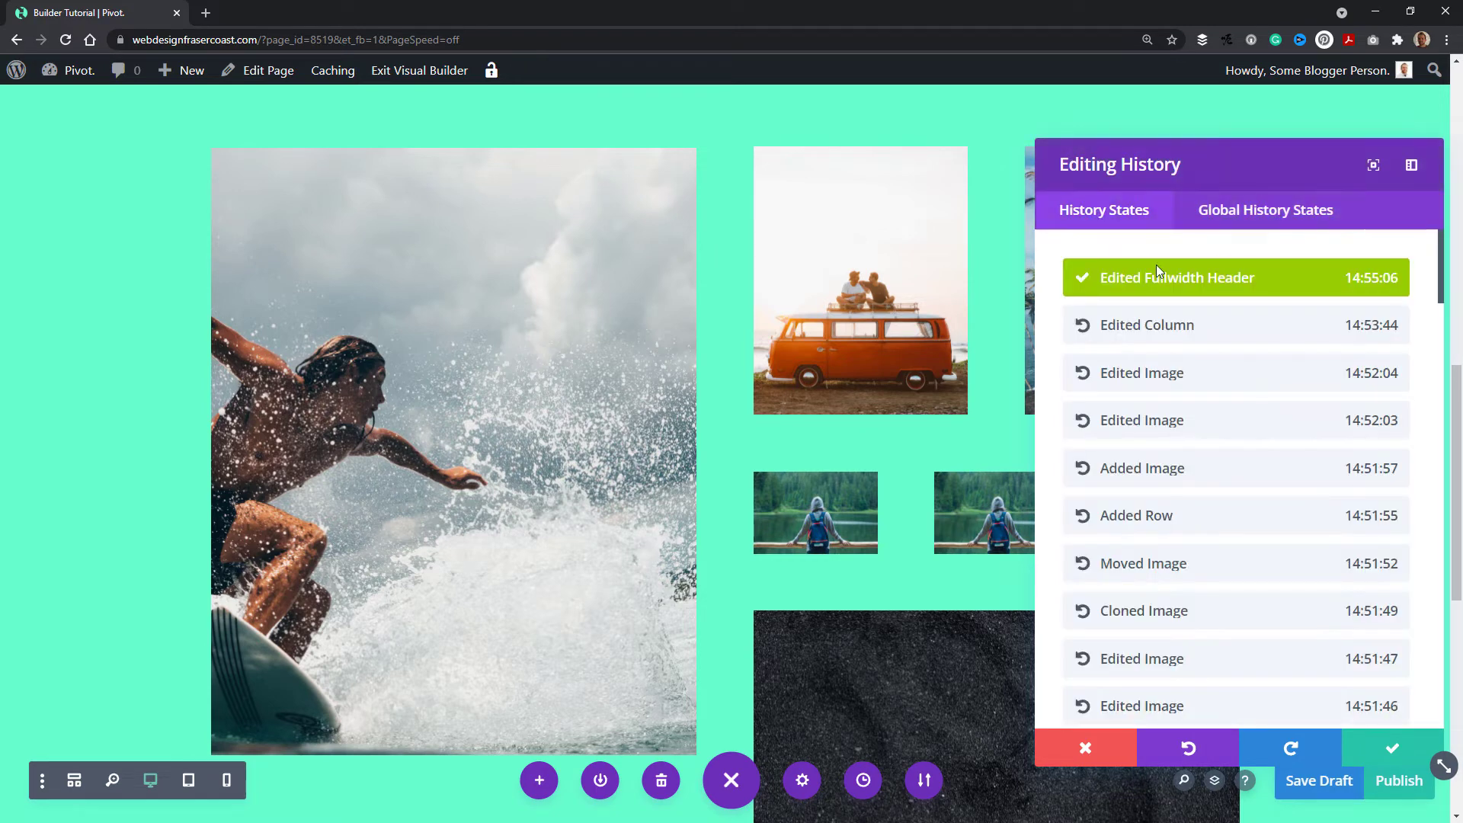
scroll(1221, 515, "down", 3)
scroll(1202, 592, "up", 3)
left_click(1063, 758)
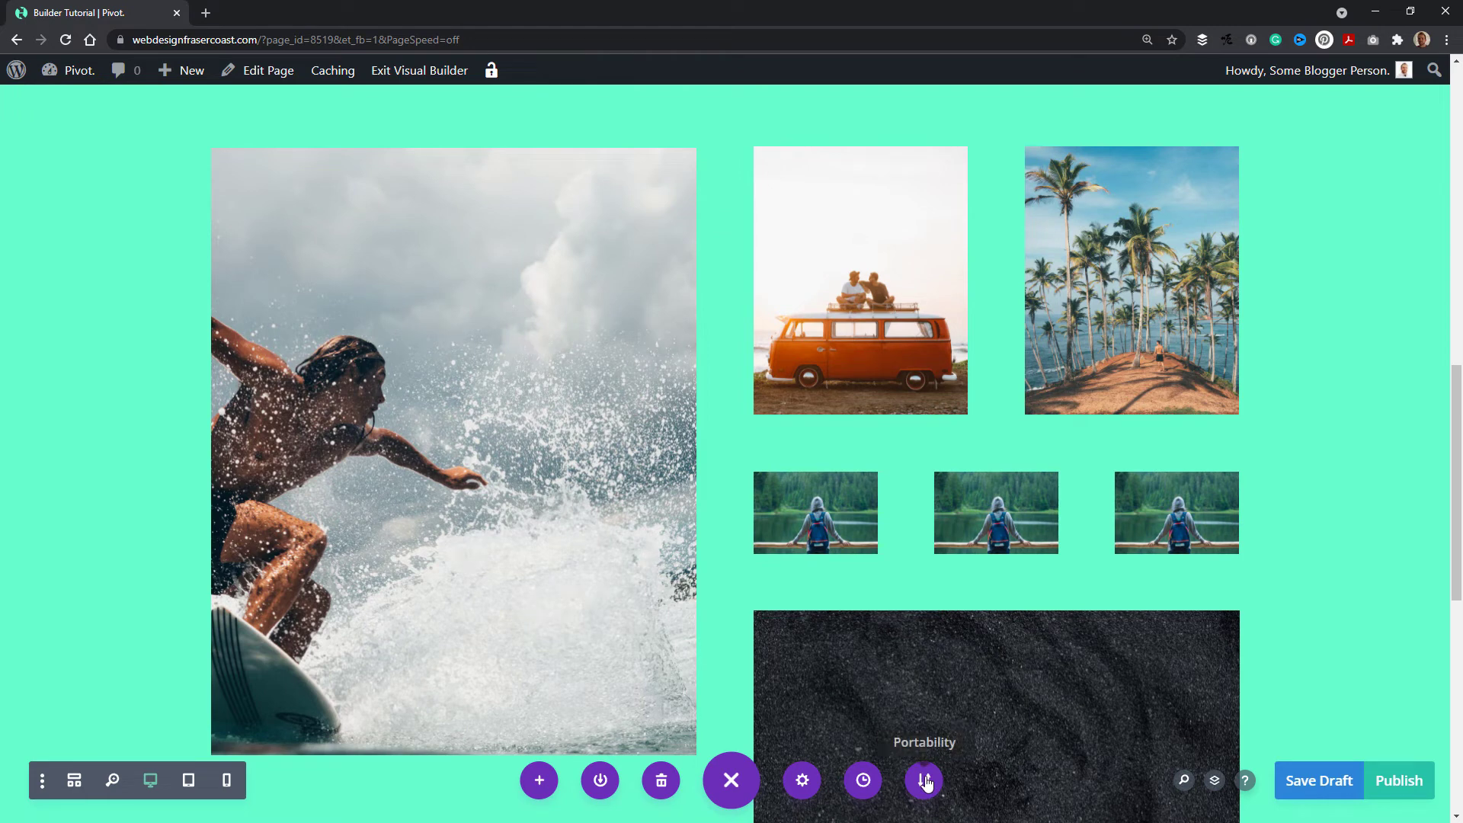
Examine the layout export and import options of the Portability dialog and close it
left_click(924, 780)
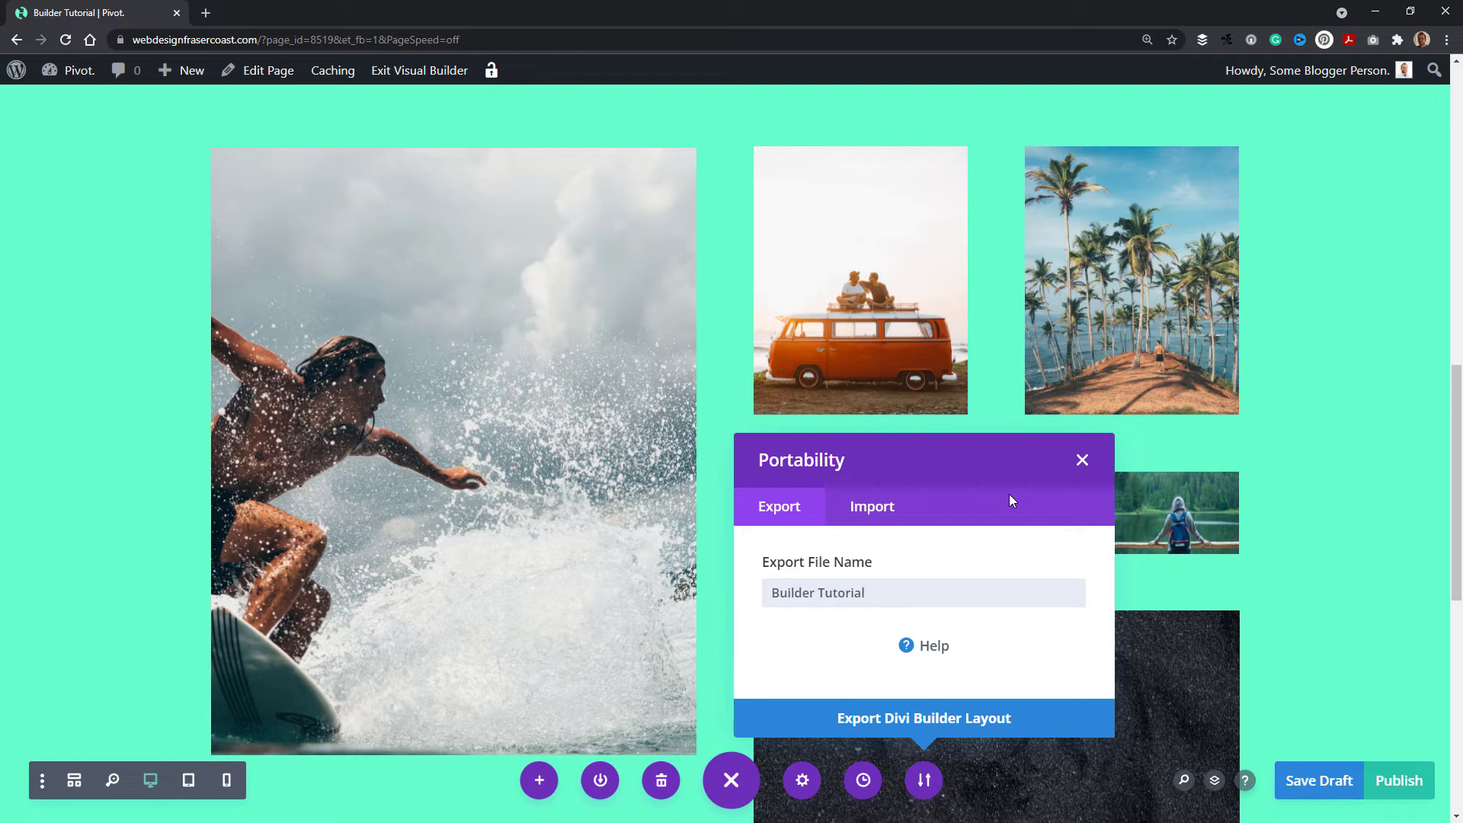
left_click(881, 516)
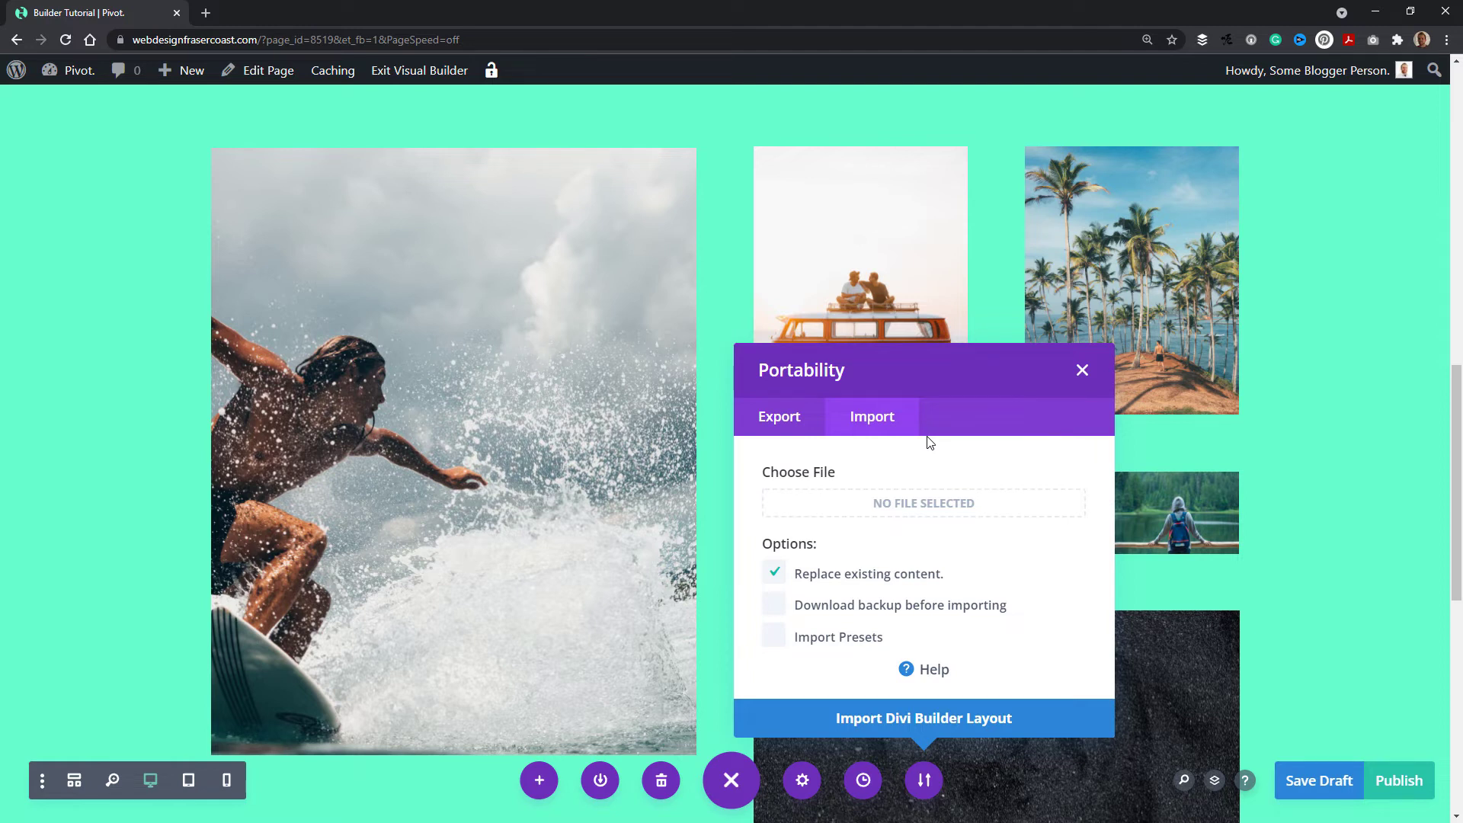
left_click(1082, 373)
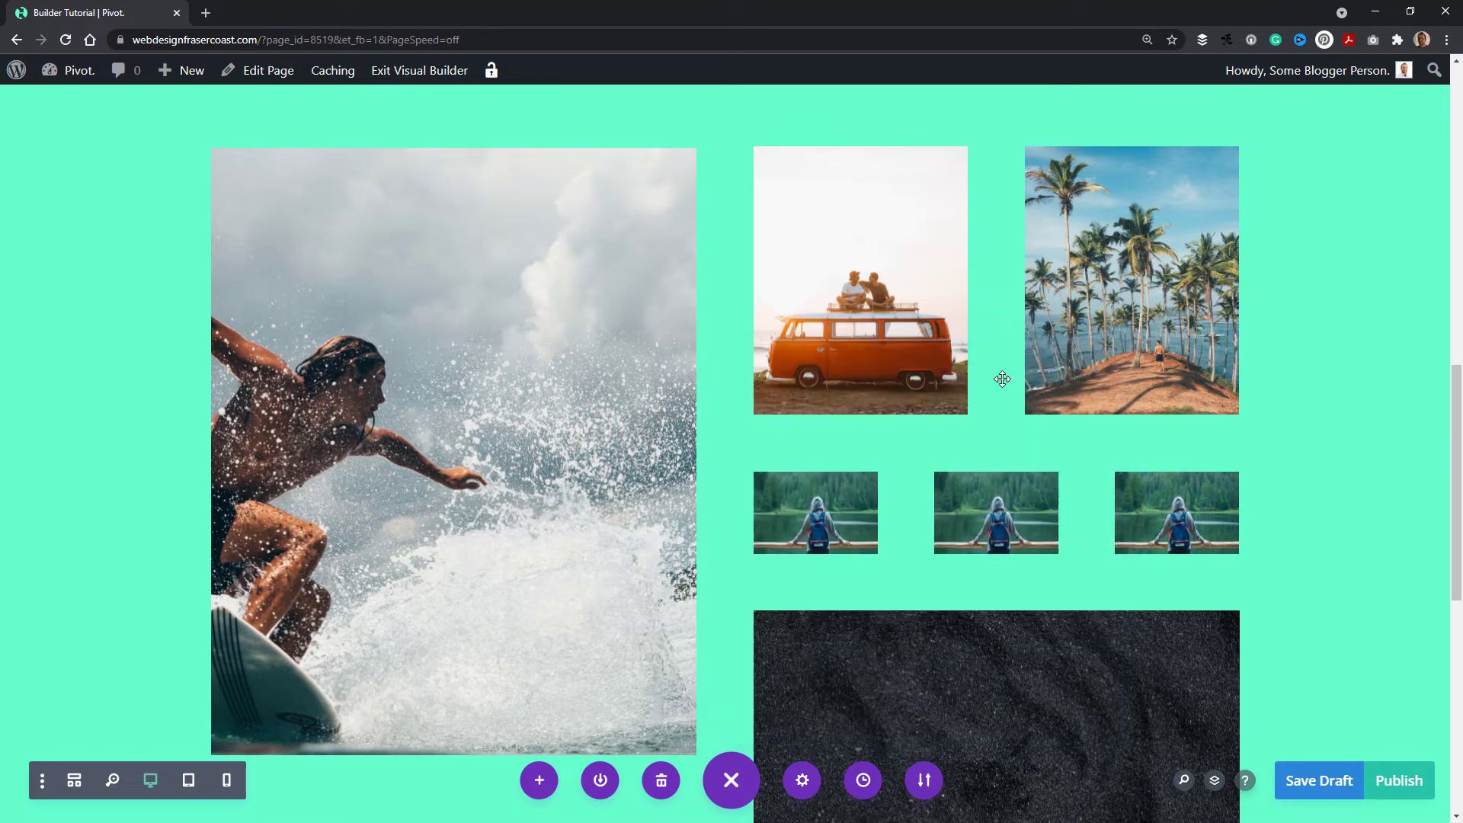
Save and publish the page, and exit the Visual Builder to view the live page
left_click(1314, 789)
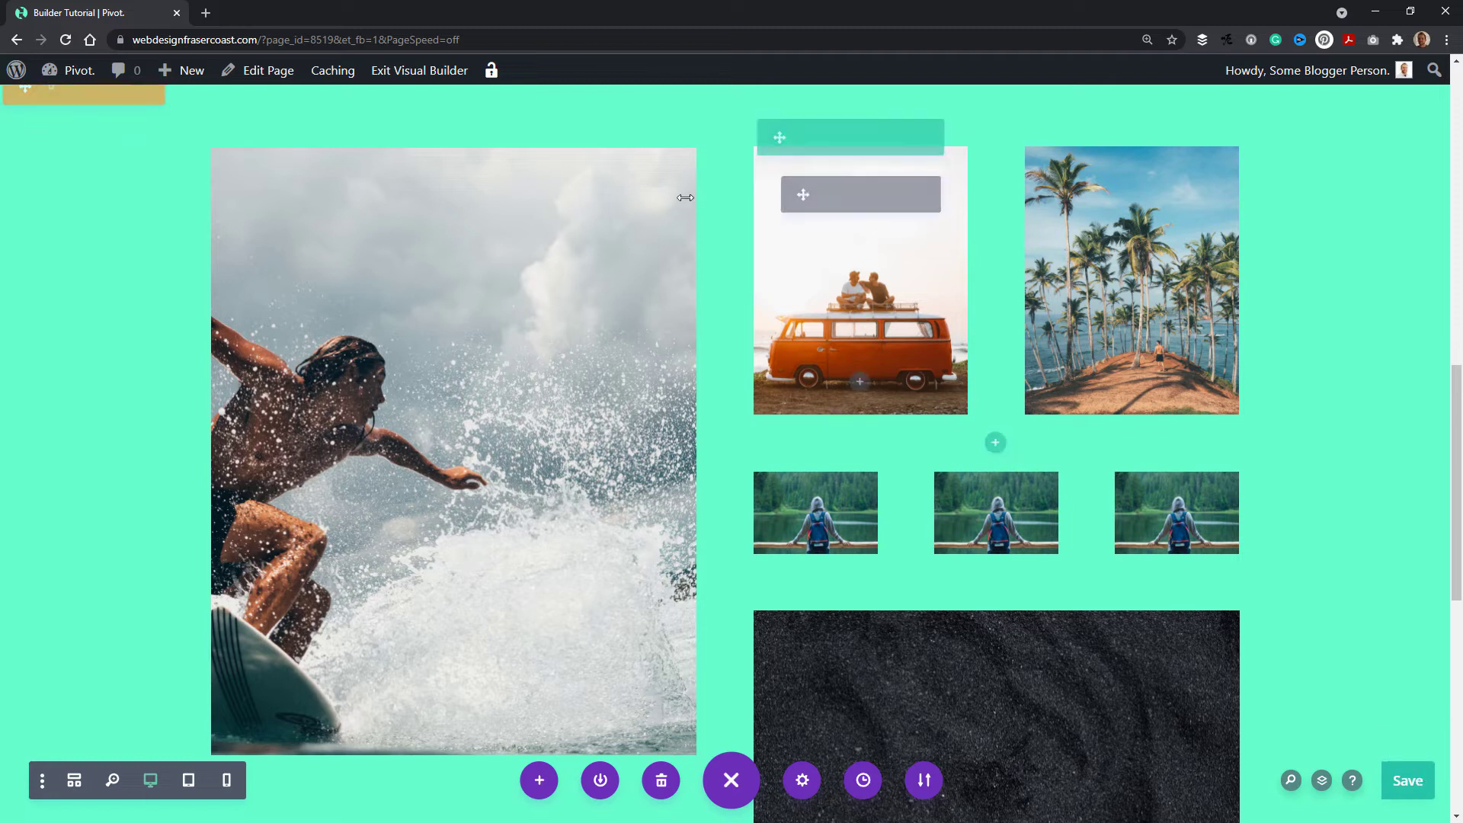
left_click(414, 77)
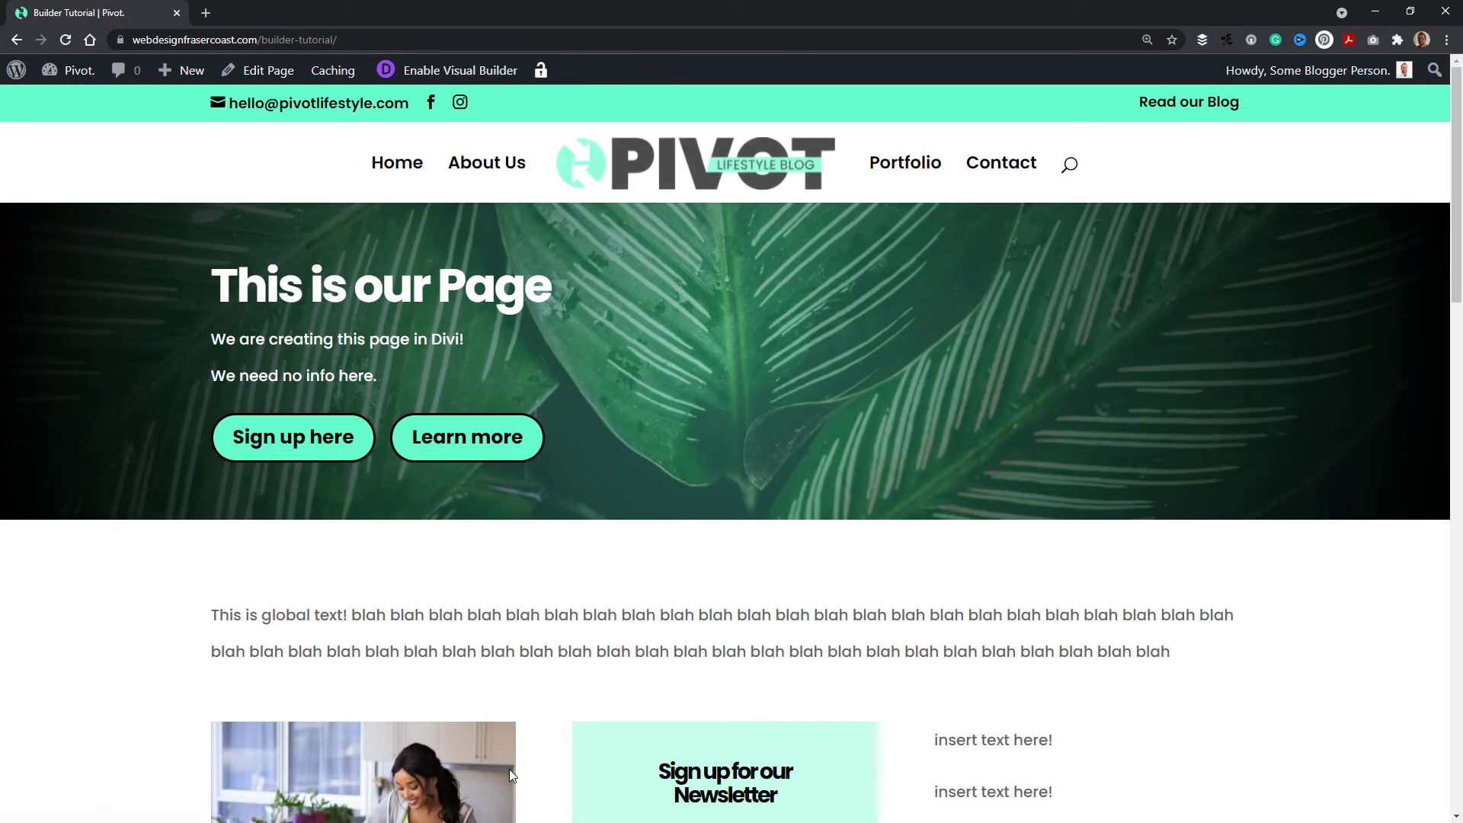
mouse_move(1455, 169)
left_mouse_down()
mouse_move(1424, 715)
mouse_move(1441, 168)
left_mouse_up()
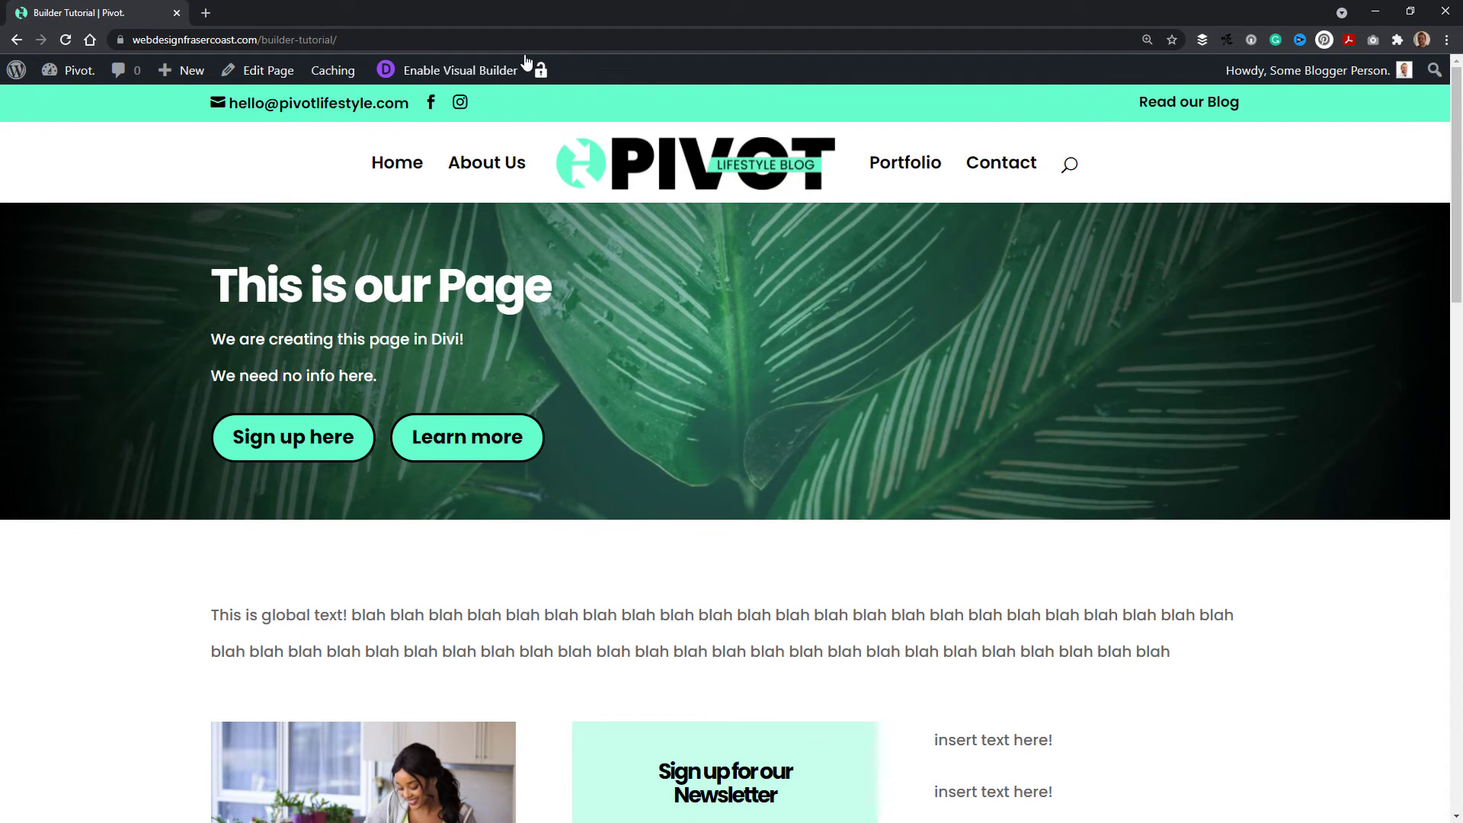
Re-enable the Visual Builder and open the settings of the section holding the global text and newsletter sign-up
left_click(457, 69)
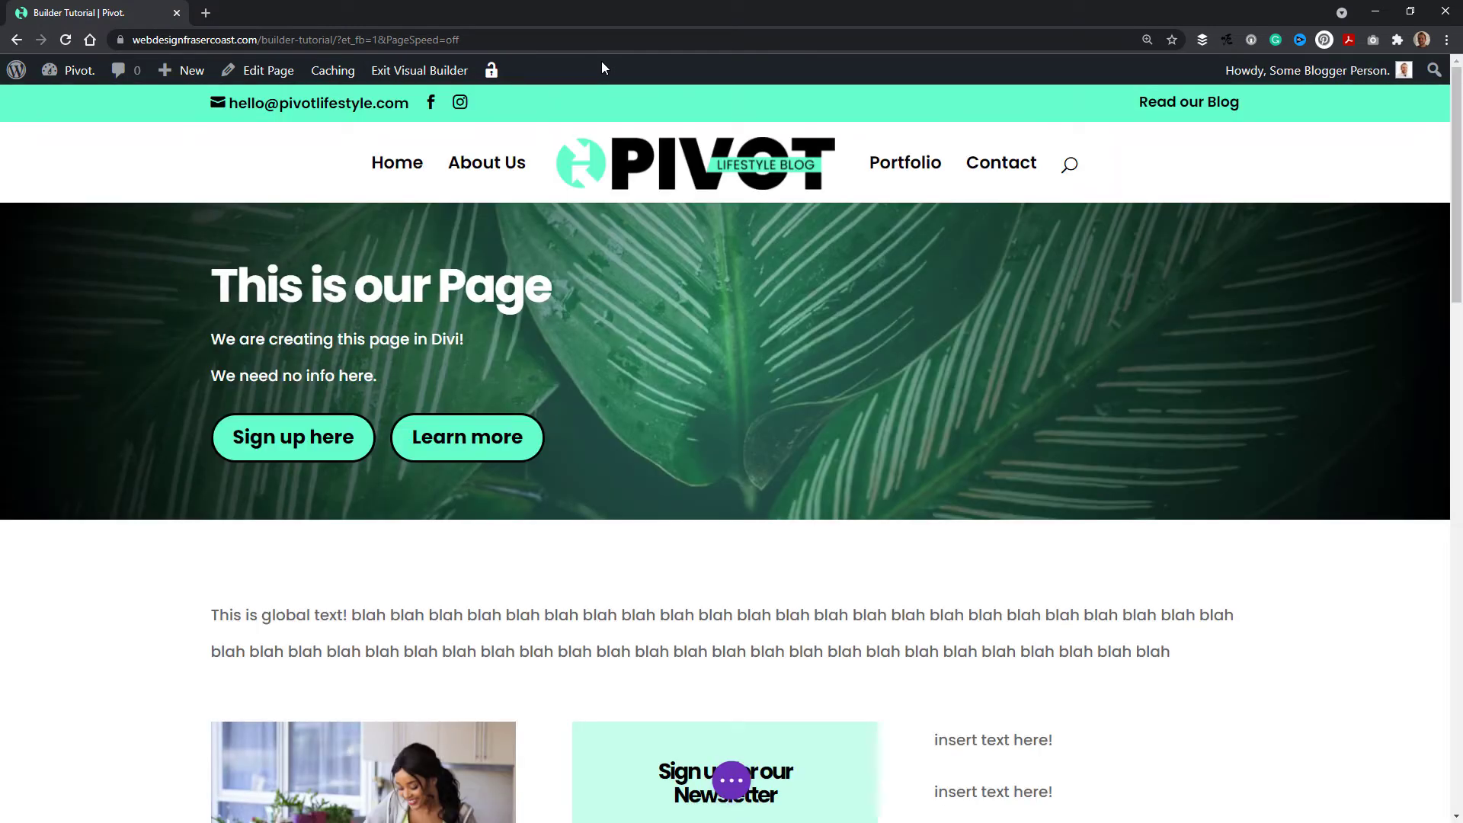
scroll(787, 340, "down", 3)
scroll(770, 358, "down", 8)
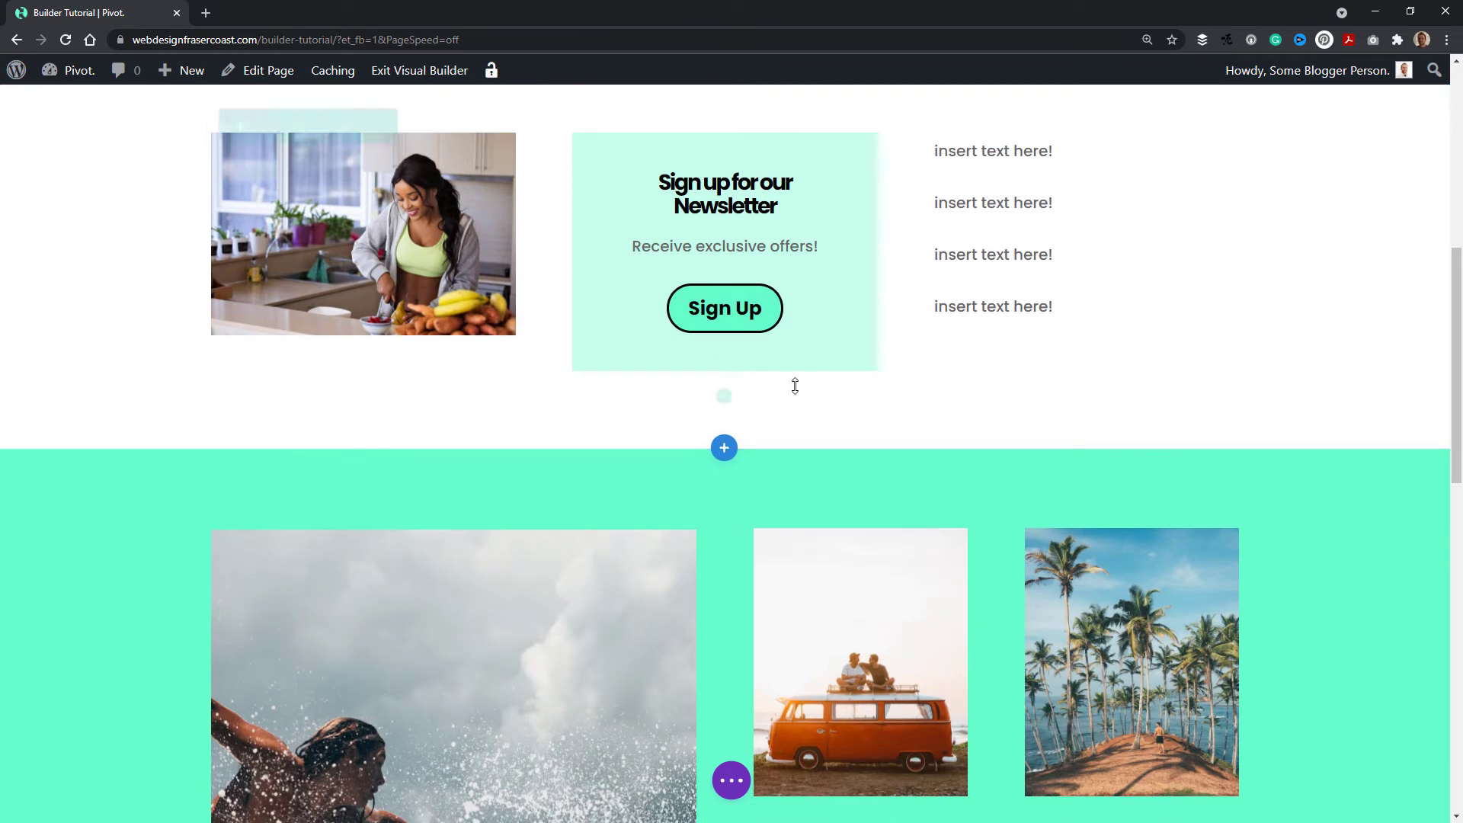
scroll(724, 374, "down", 2)
scroll(733, 529, "up", 9)
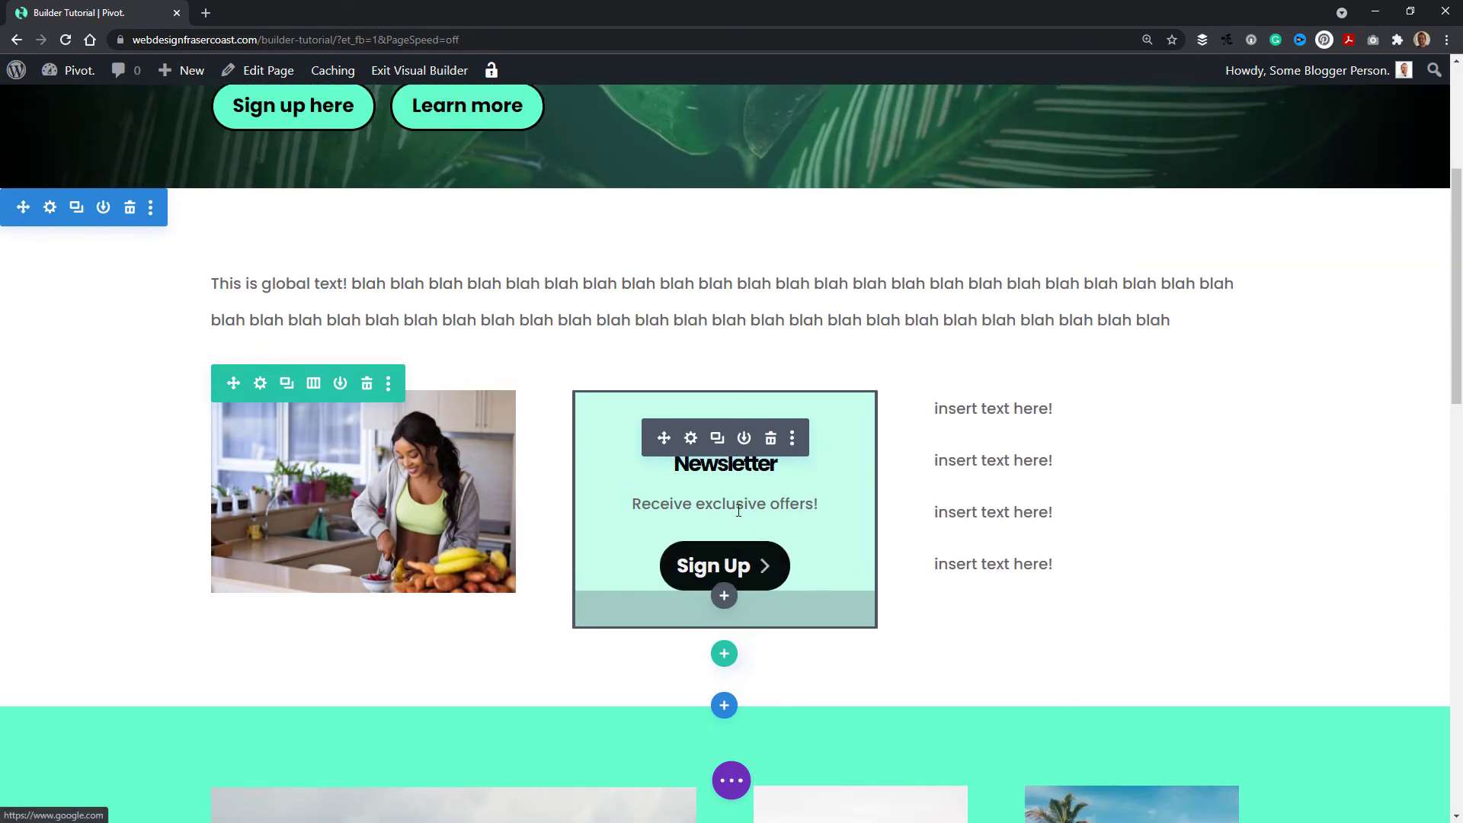
scroll(747, 573, "up", 2)
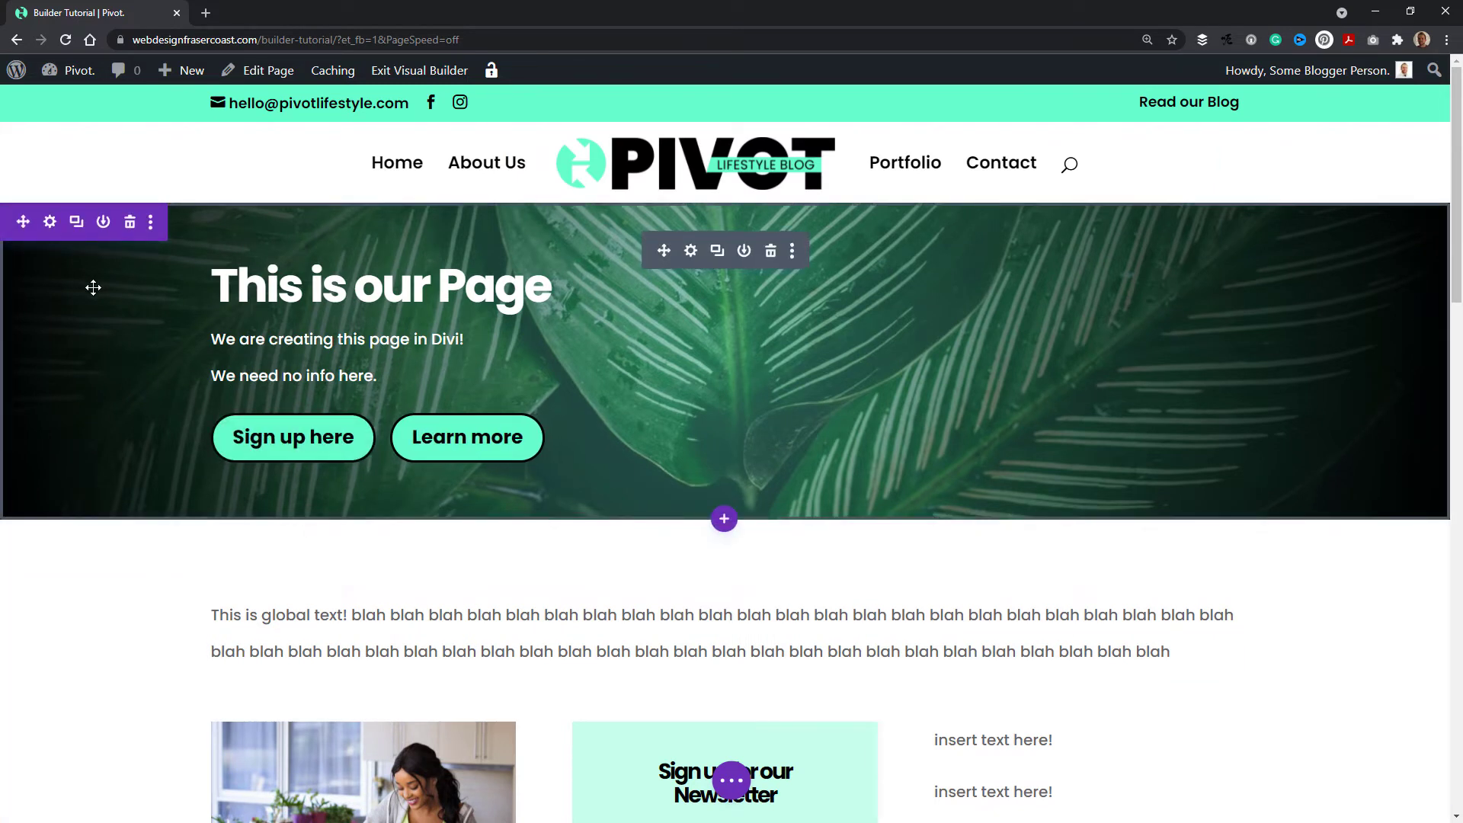
scroll(69, 564, "down", 6)
scroll(65, 274, "up", 1)
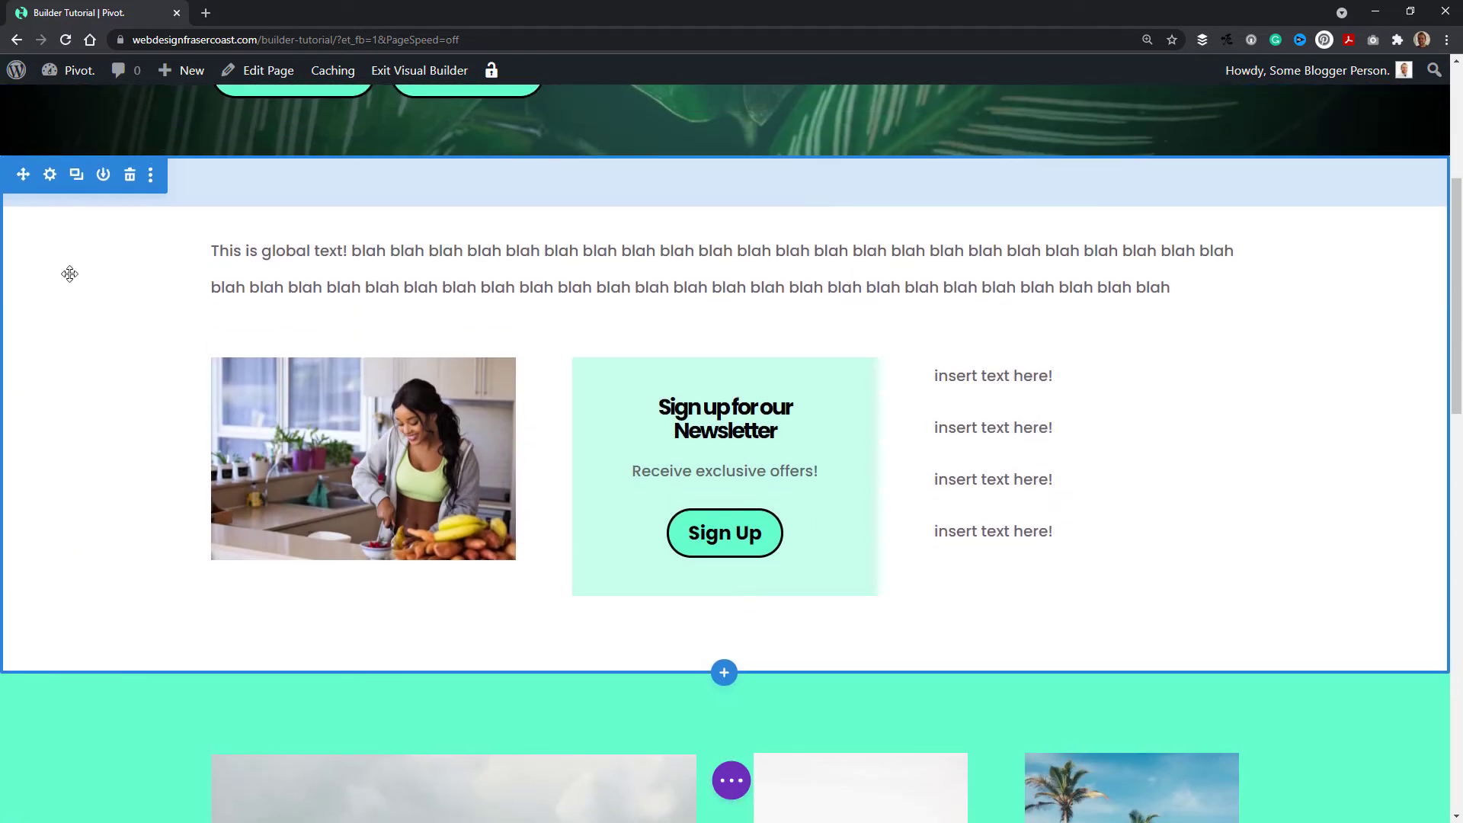
left_click(49, 170)
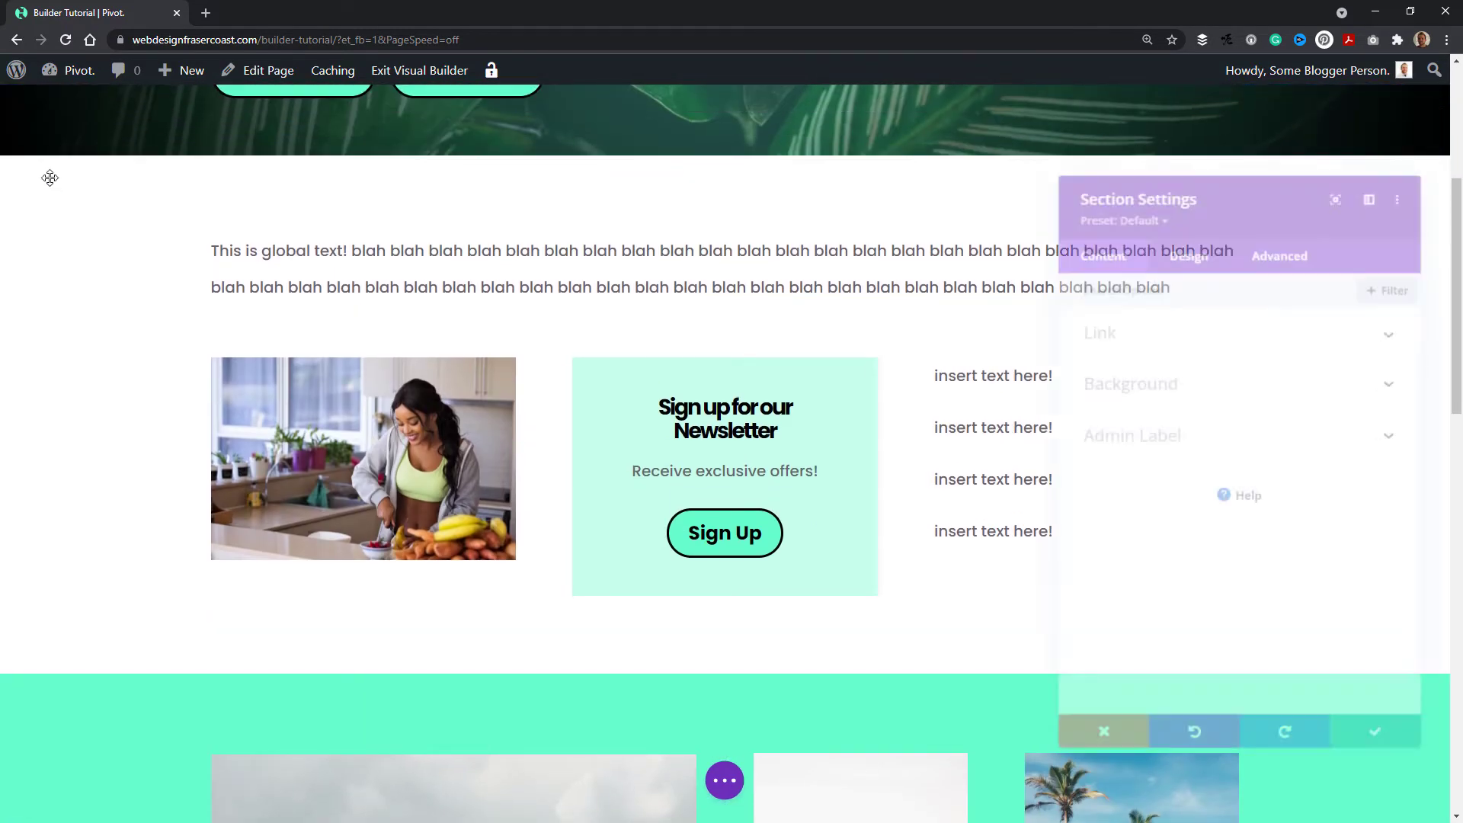
Examine the section's link options and its color, gradient, image and video background types
left_click(1119, 319)
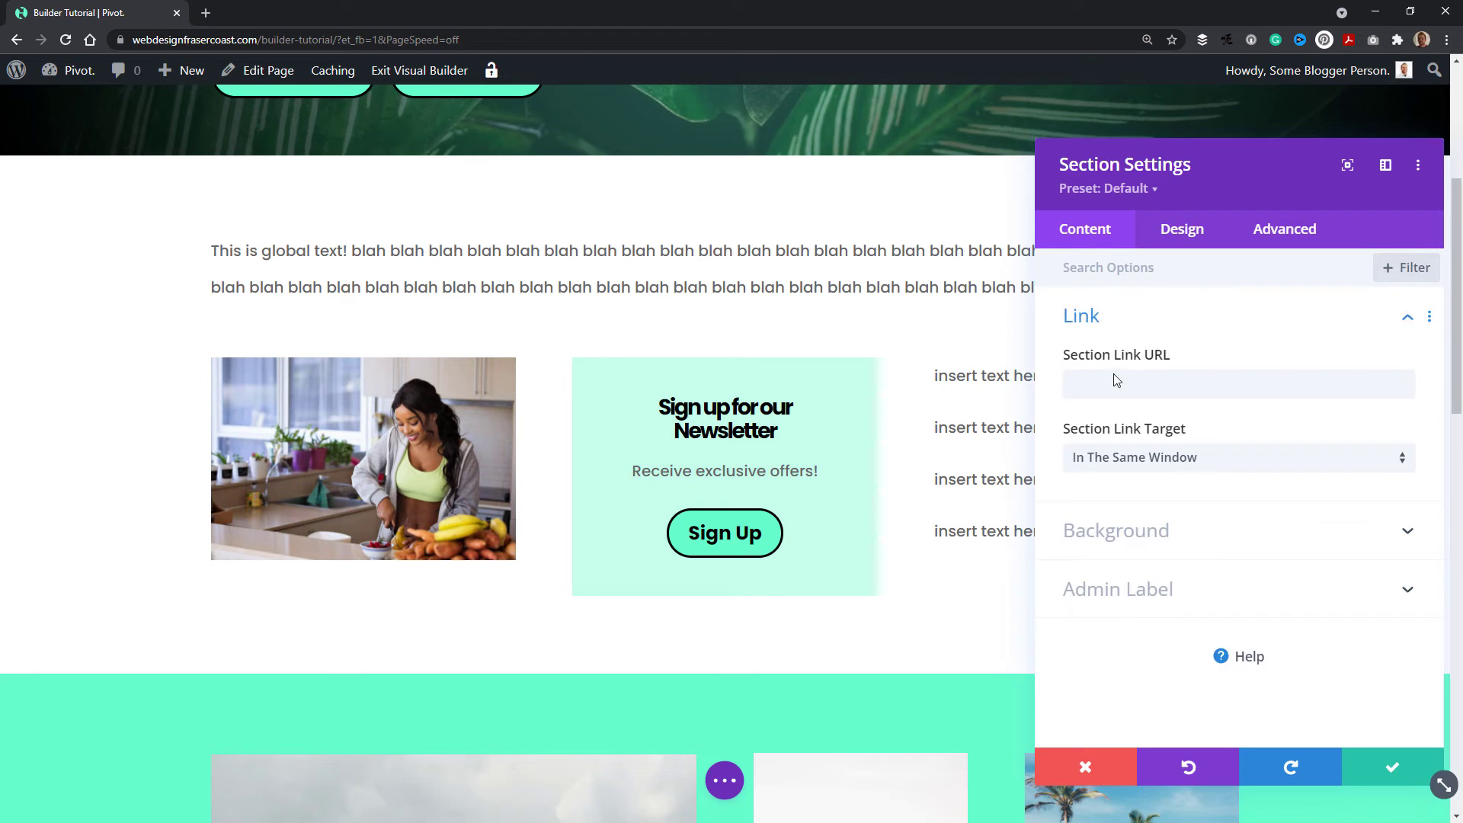
left_click(1127, 385)
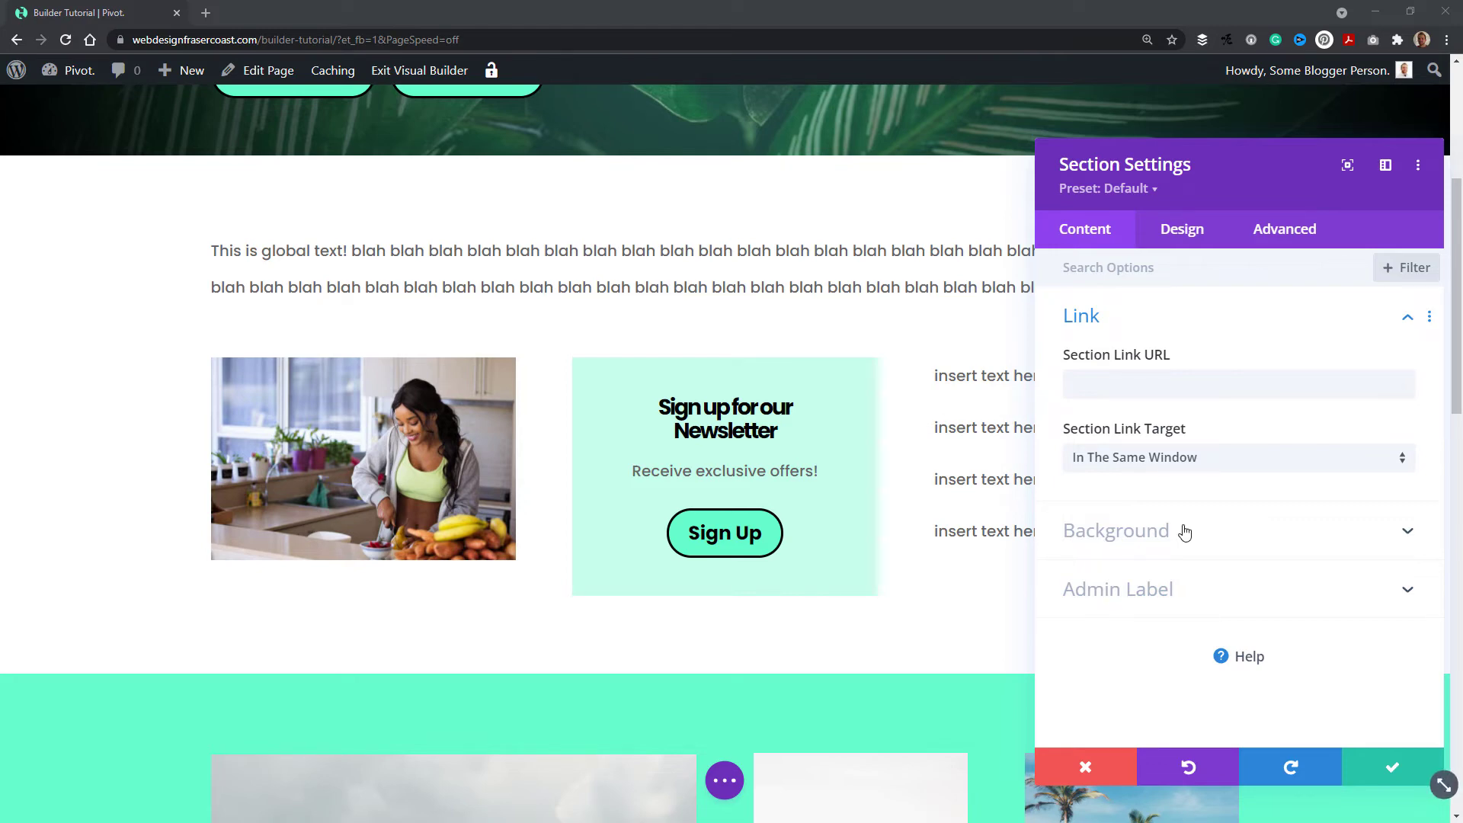
left_click(1184, 530)
scroll(1156, 359, "down", 1)
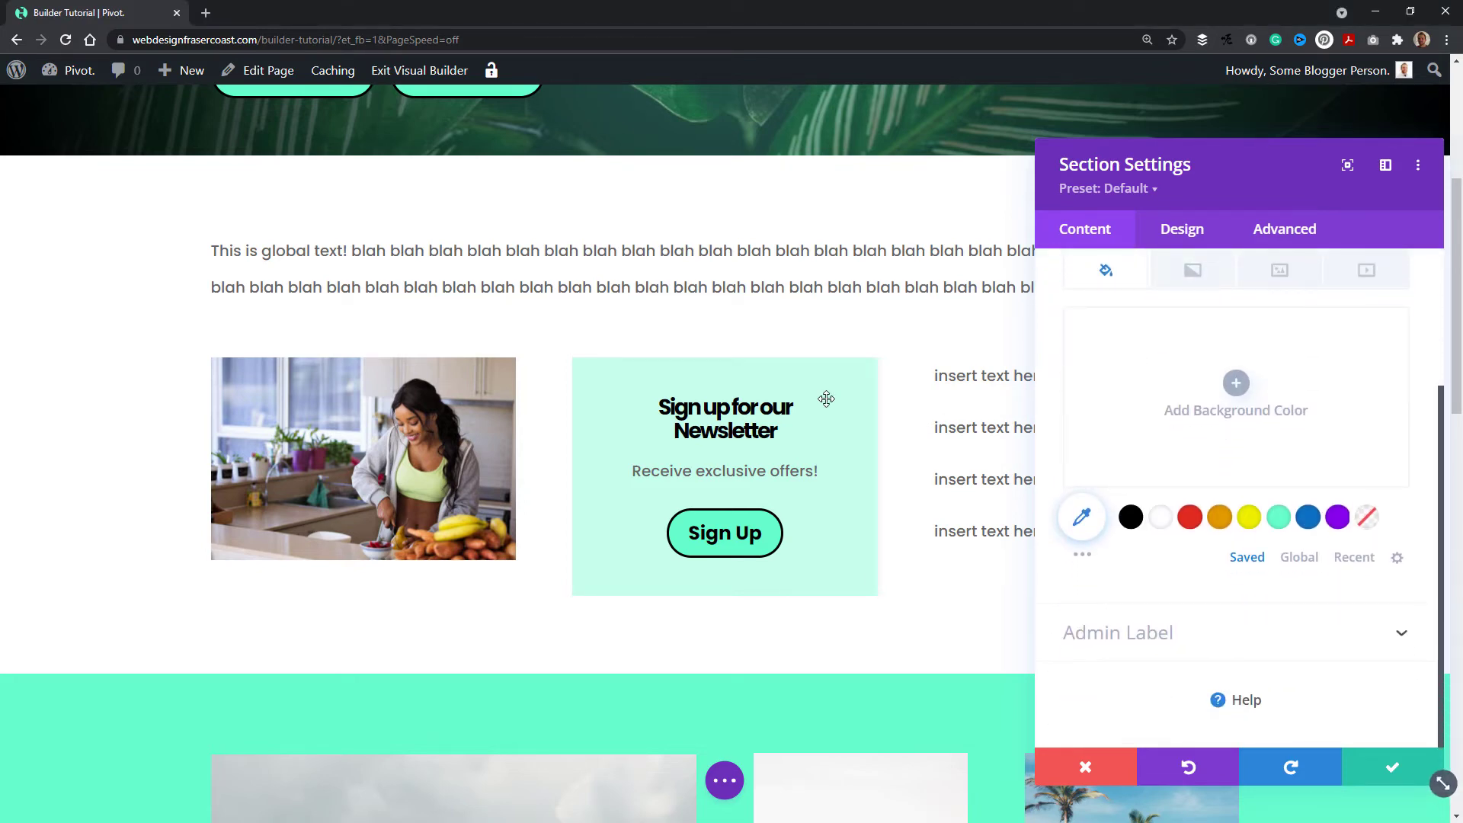
scroll(826, 398, "down", 1)
scroll(395, 512, "up", 4)
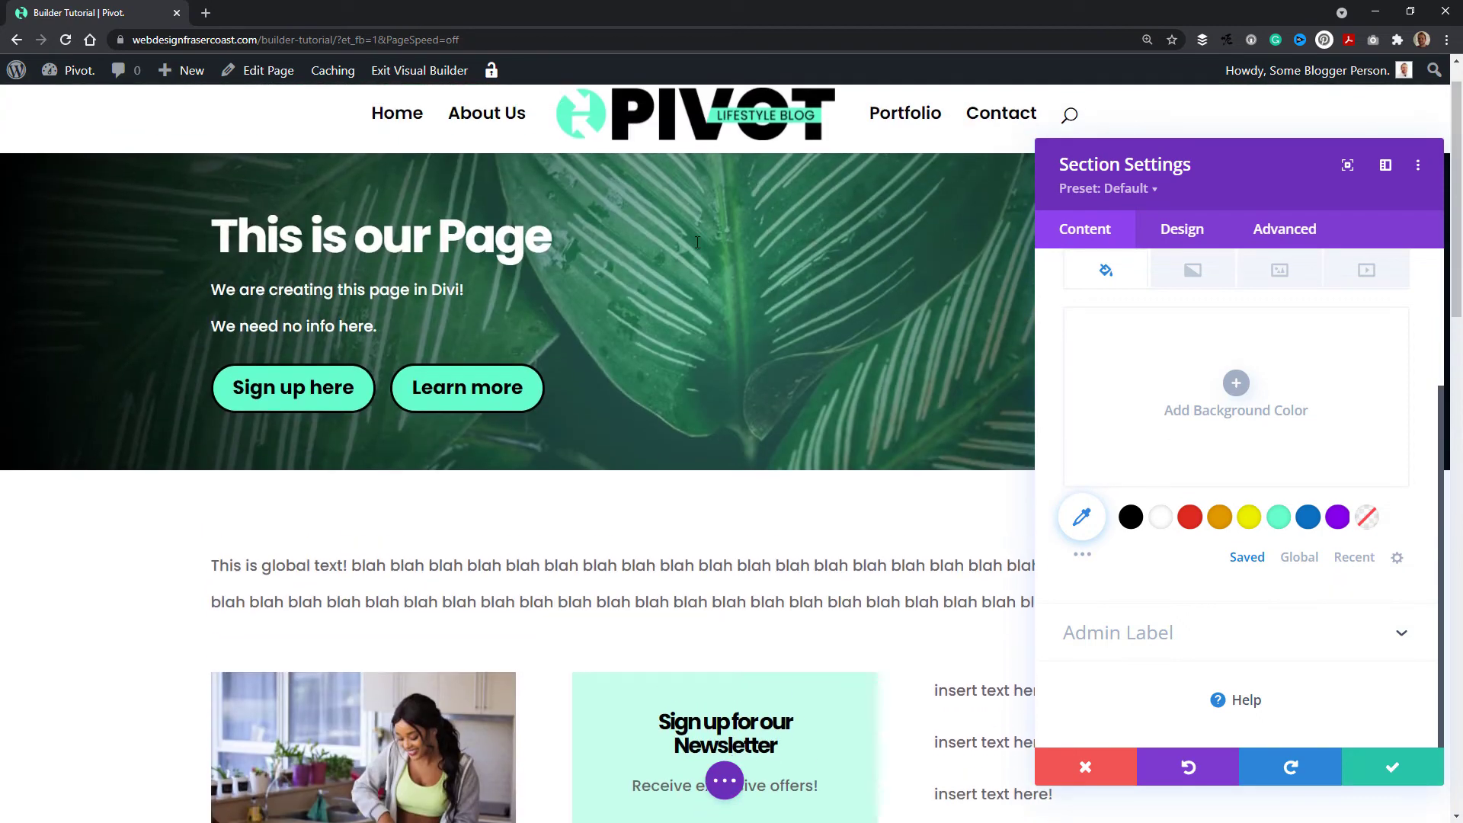
scroll(1137, 376, "up", 1)
scroll(1137, 376, "up", 1)
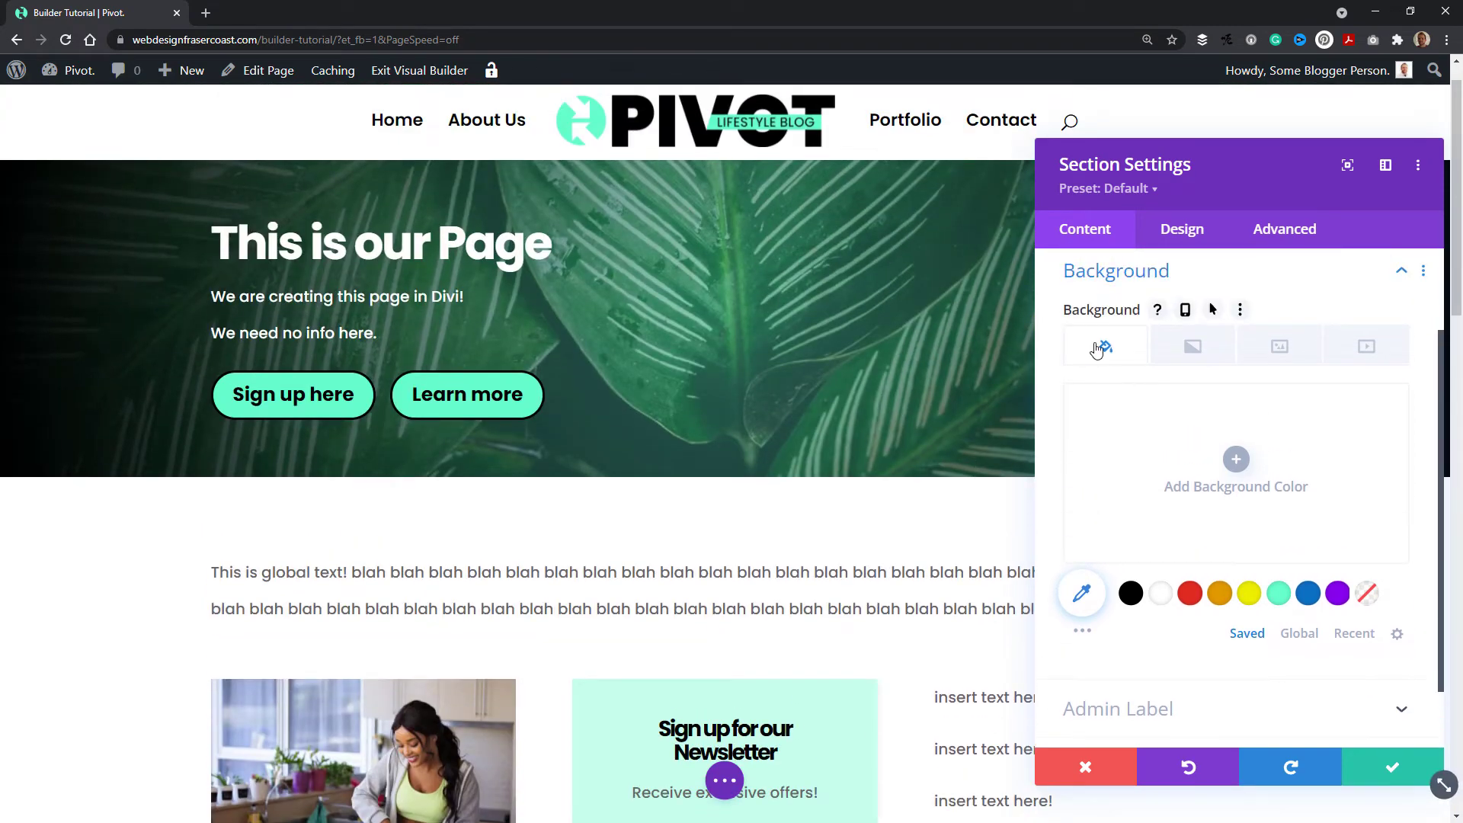
left_click(1192, 346)
left_click(1279, 347)
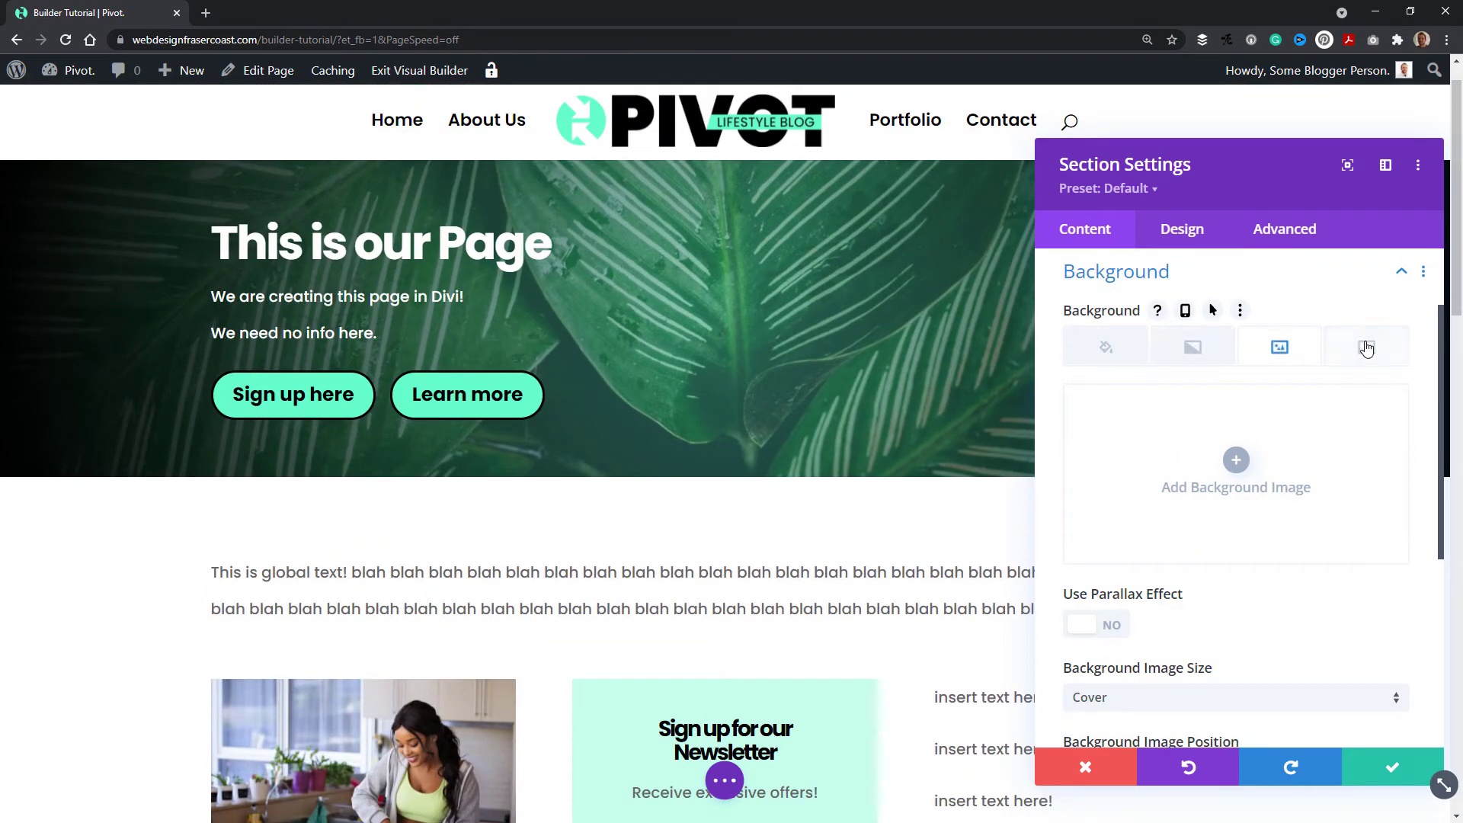
left_click(1367, 347)
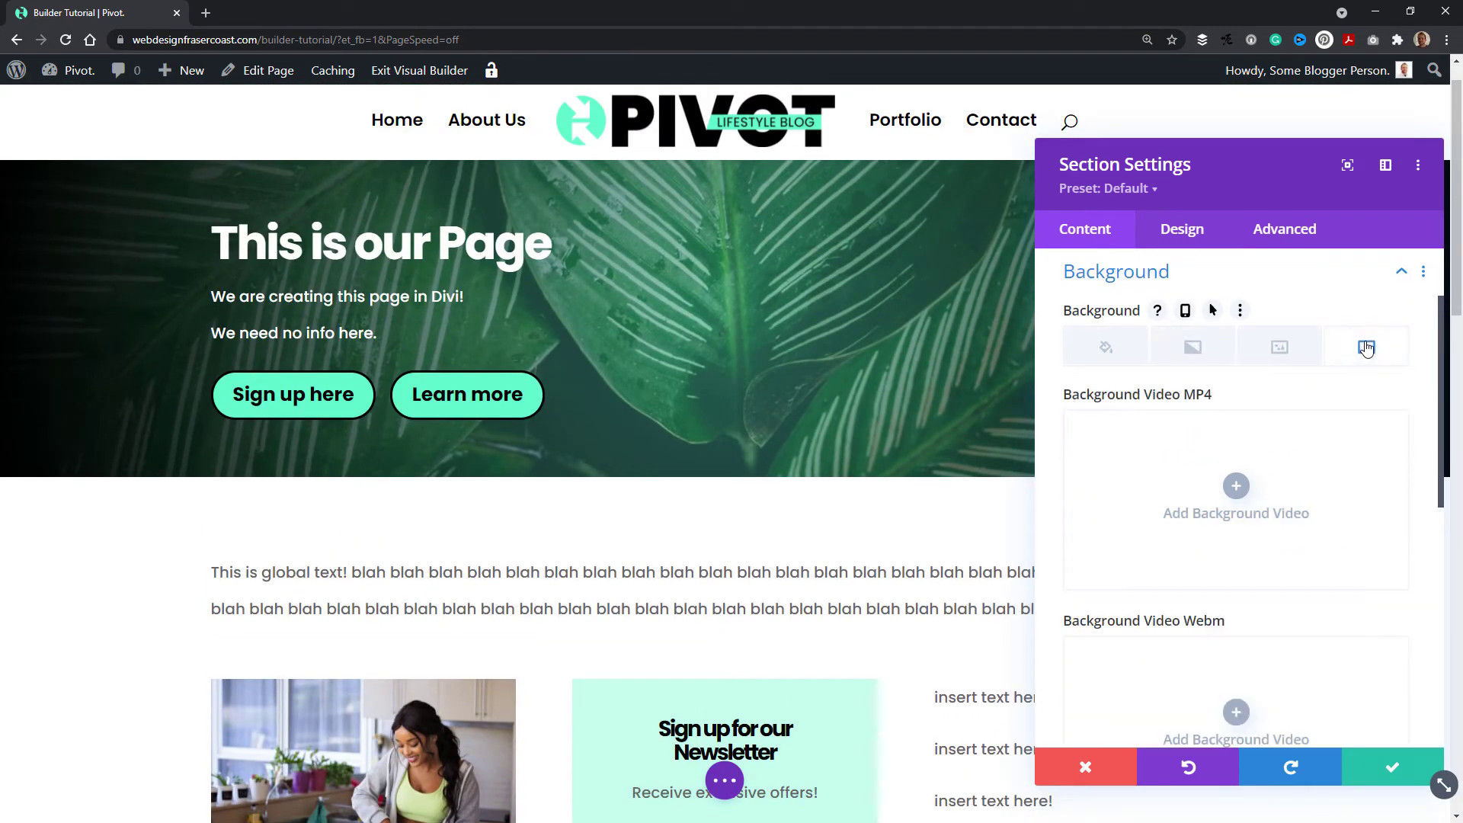
left_click(1292, 356)
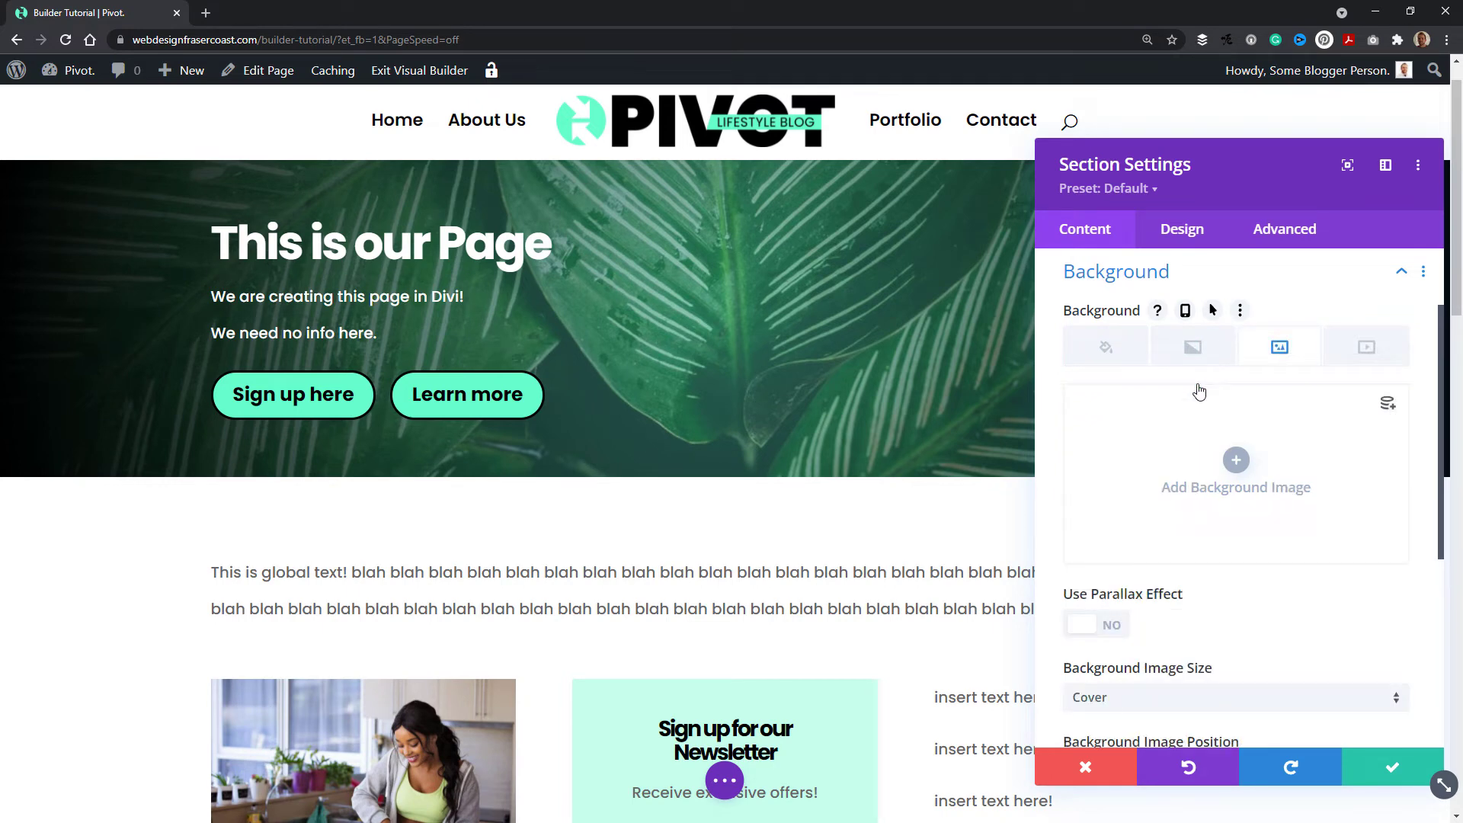
Set the section's background image to pexels-milo-textures-2768398.jpg from the media library
scroll(693, 423, "down", 4)
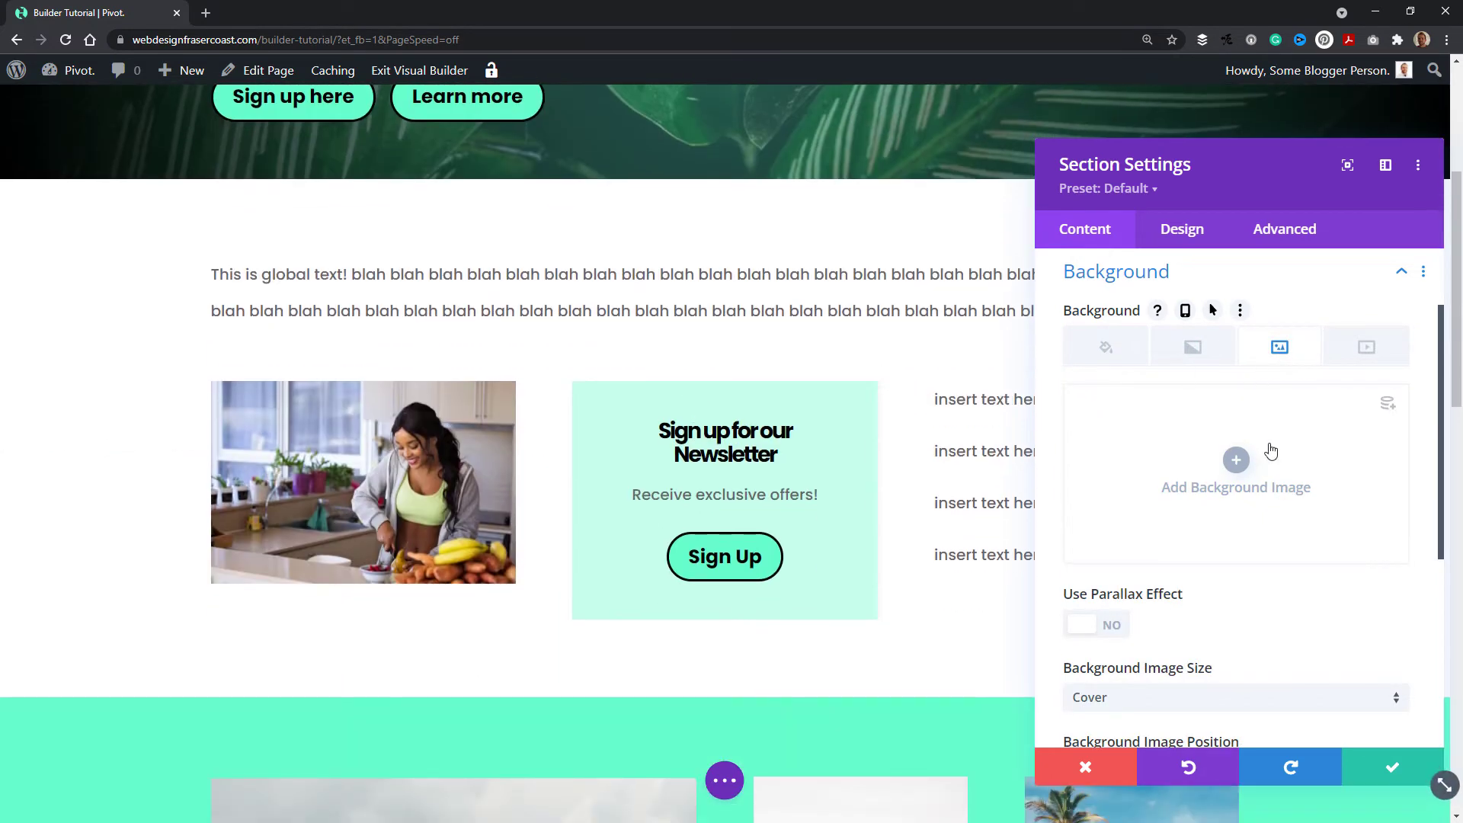
left_click(1241, 466)
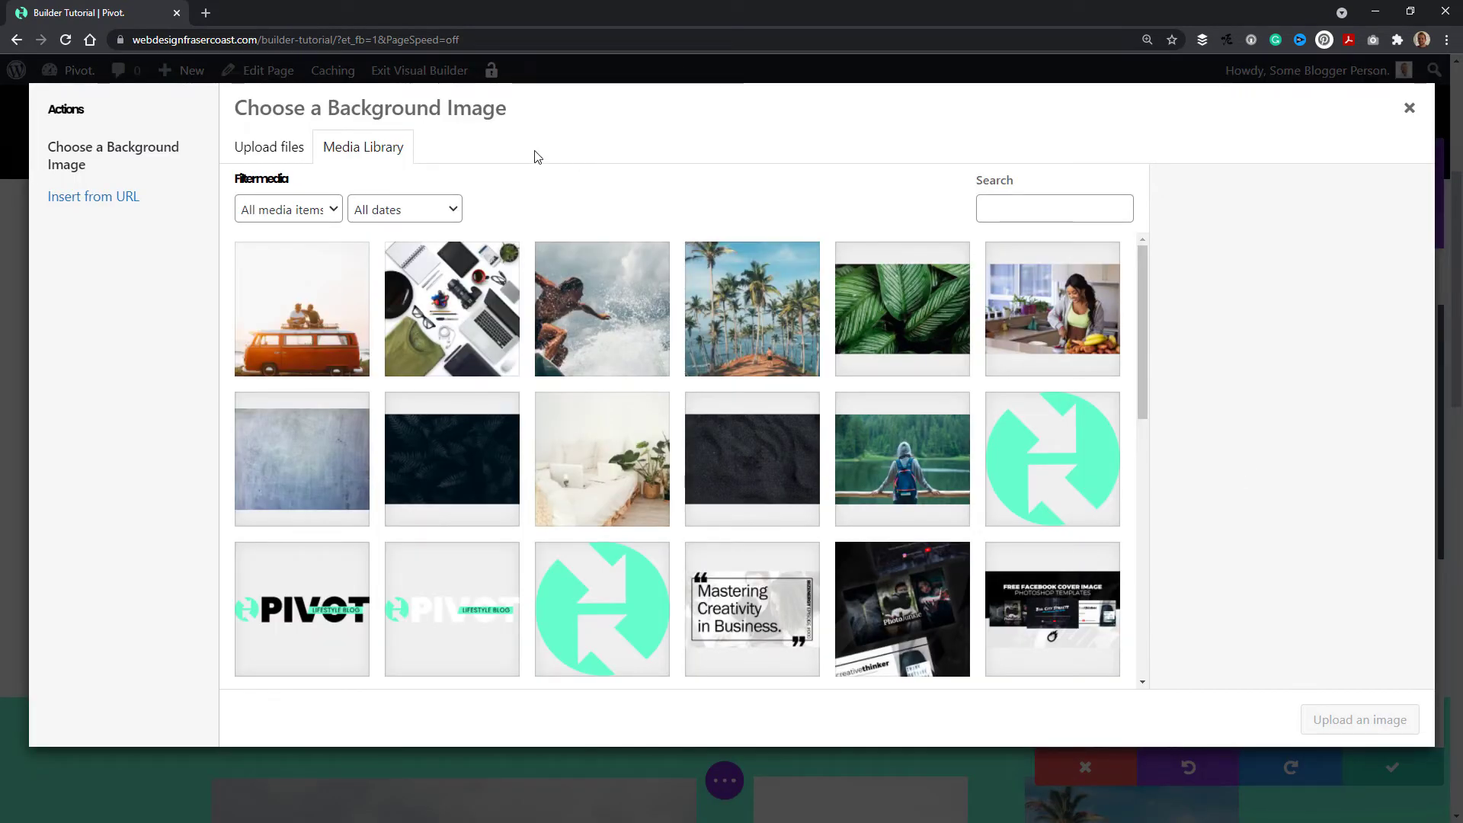
left_click(623, 305)
left_click(350, 468)
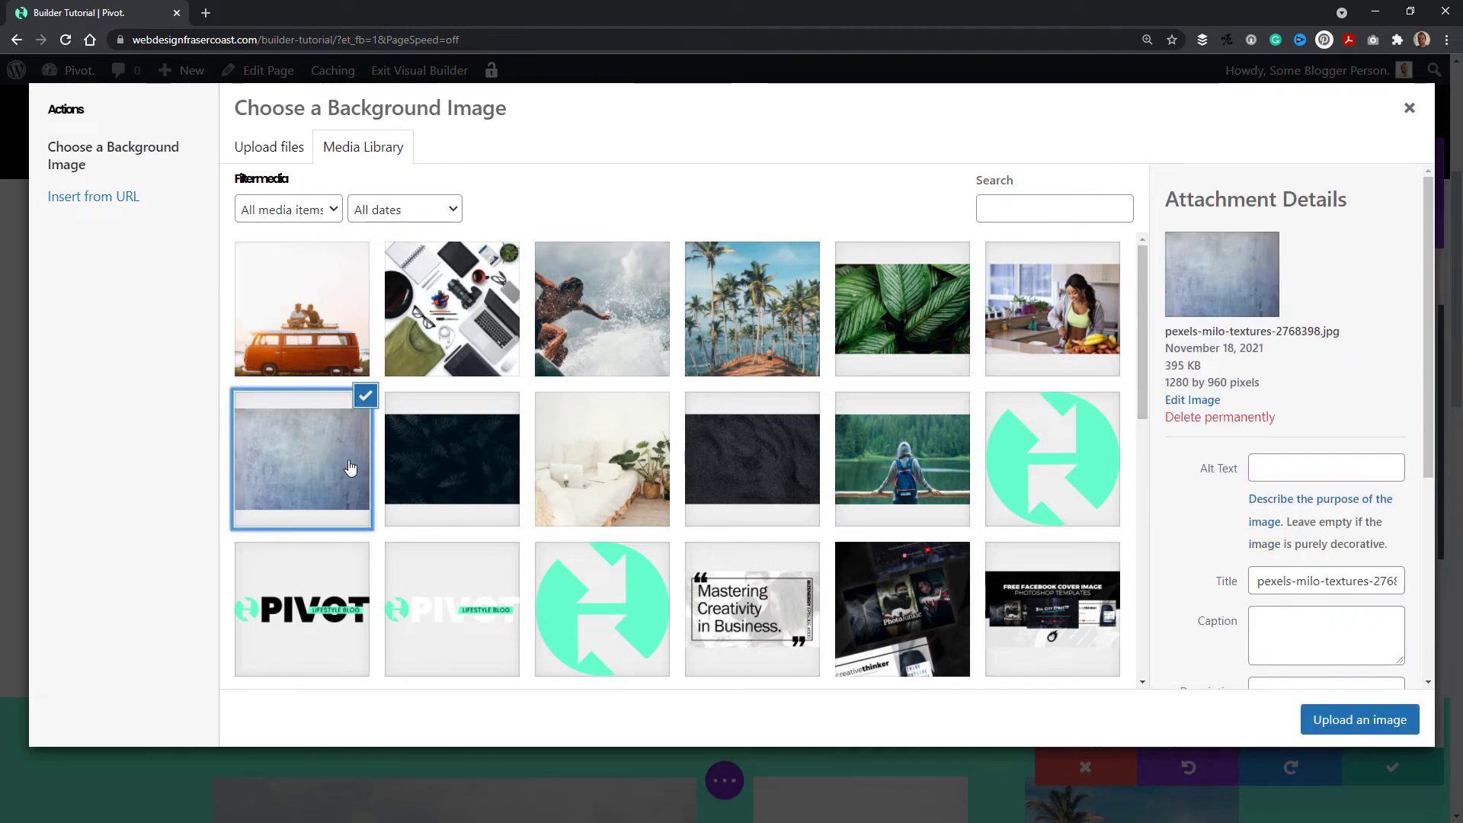
left_click(1385, 720)
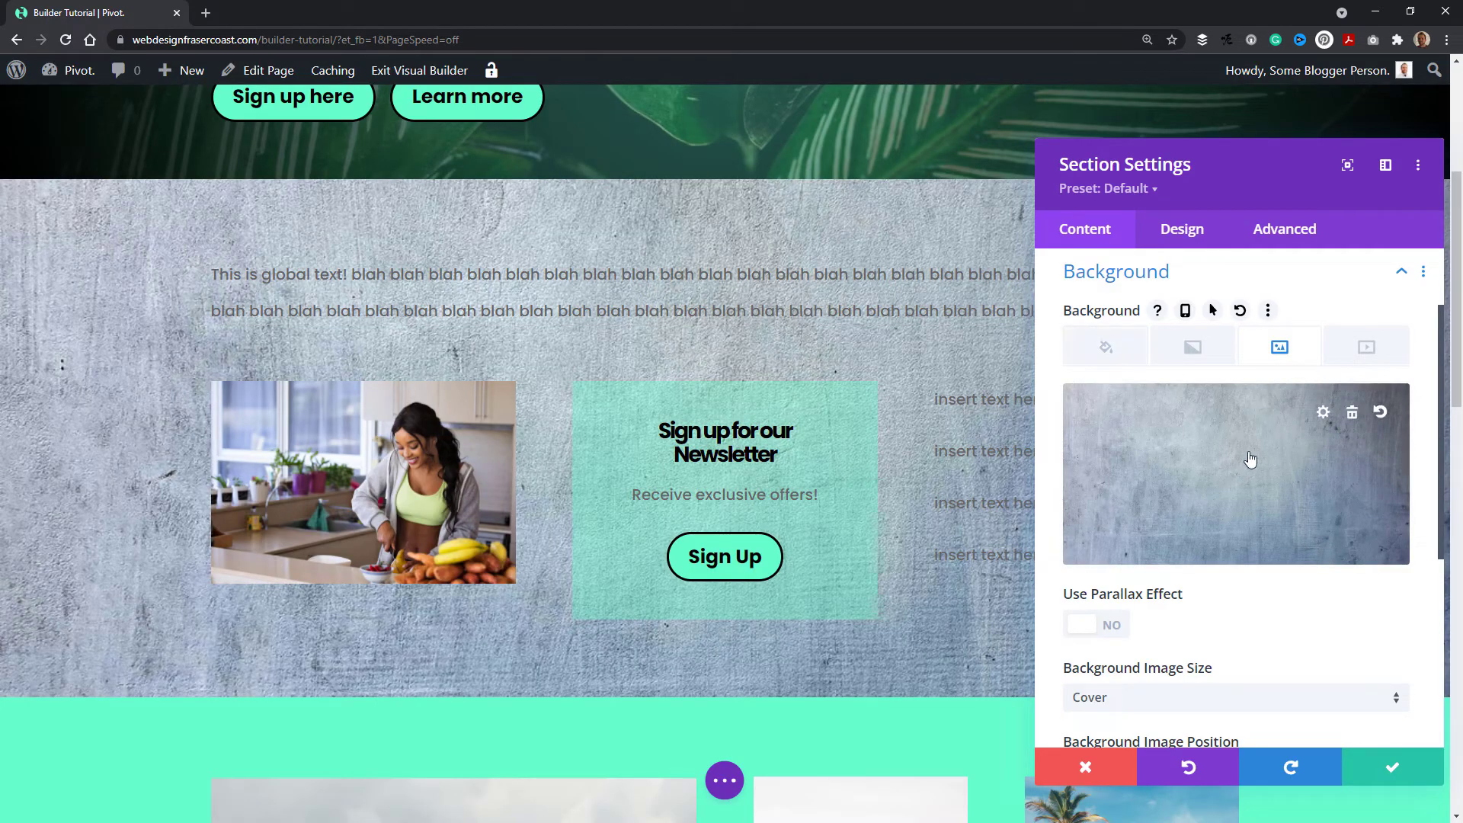
Review the background image options and turn on the parallax effect for the section's background image
scroll(1232, 473, "down", 2)
scroll(1429, 437, "up", 1)
scroll(1381, 488, "down", 2)
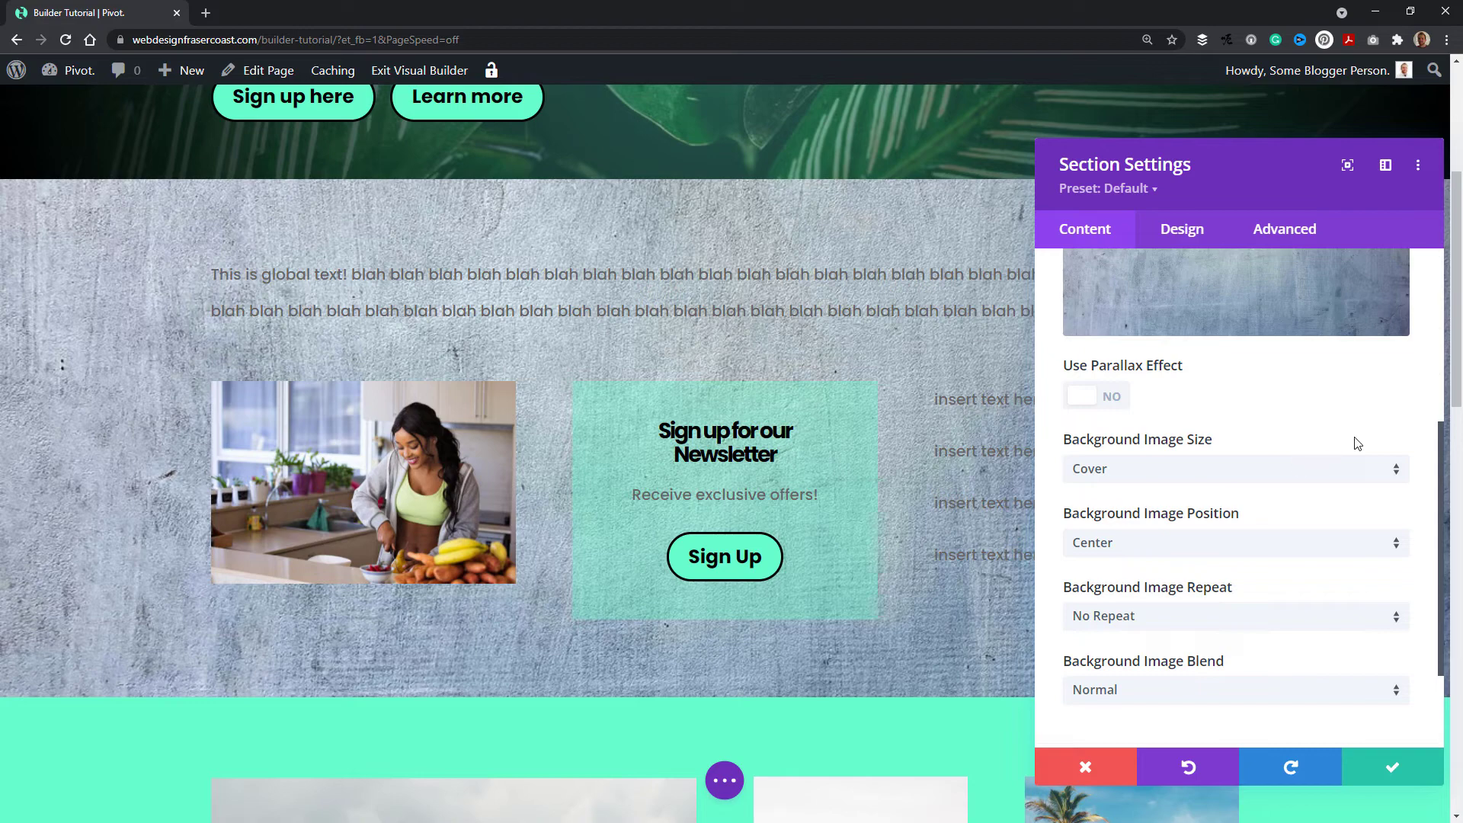
scroll(413, 510, "down", 1)
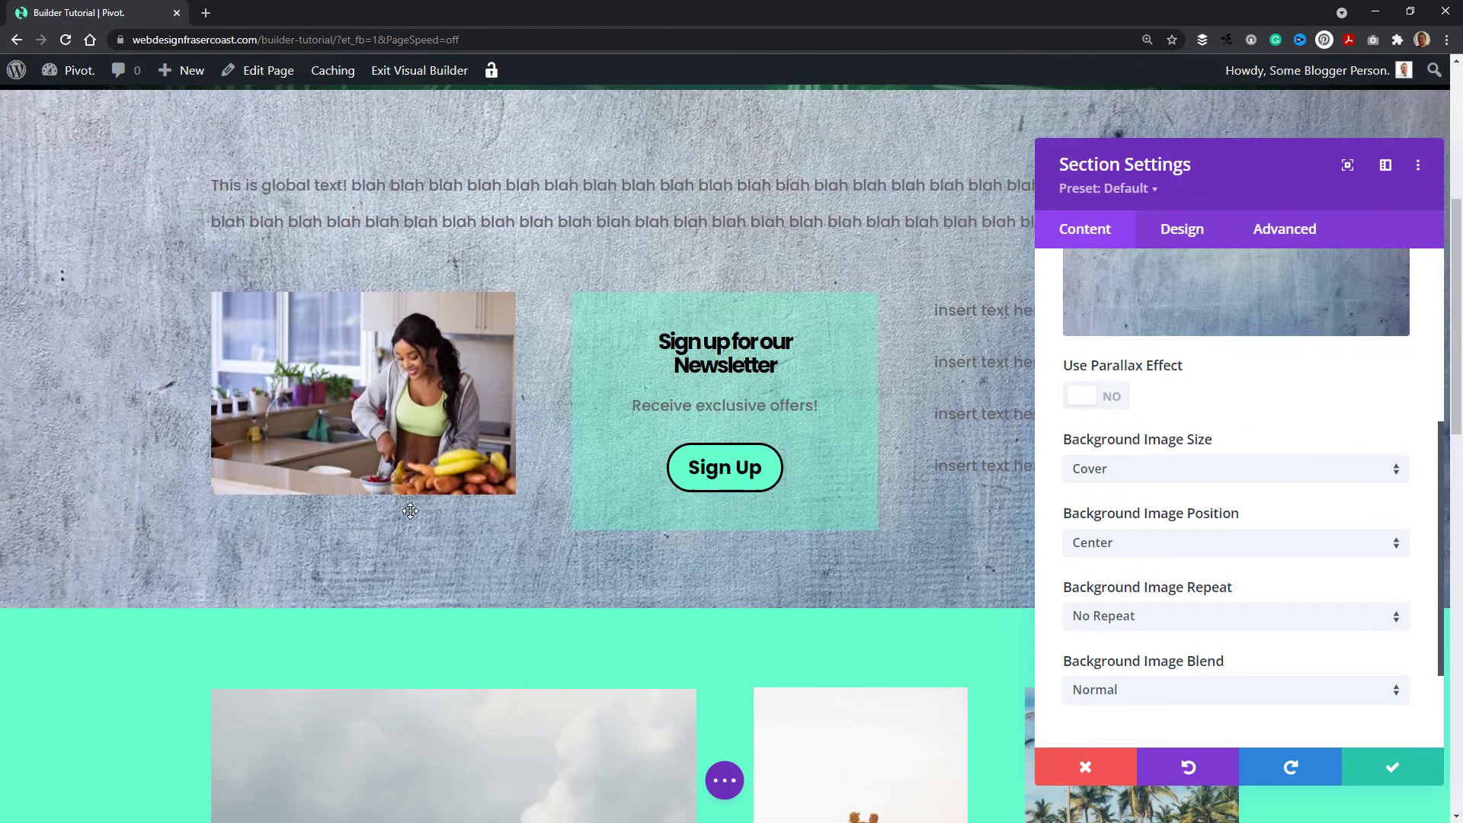
scroll(413, 510, "up", 3)
scroll(412, 510, "down", 2)
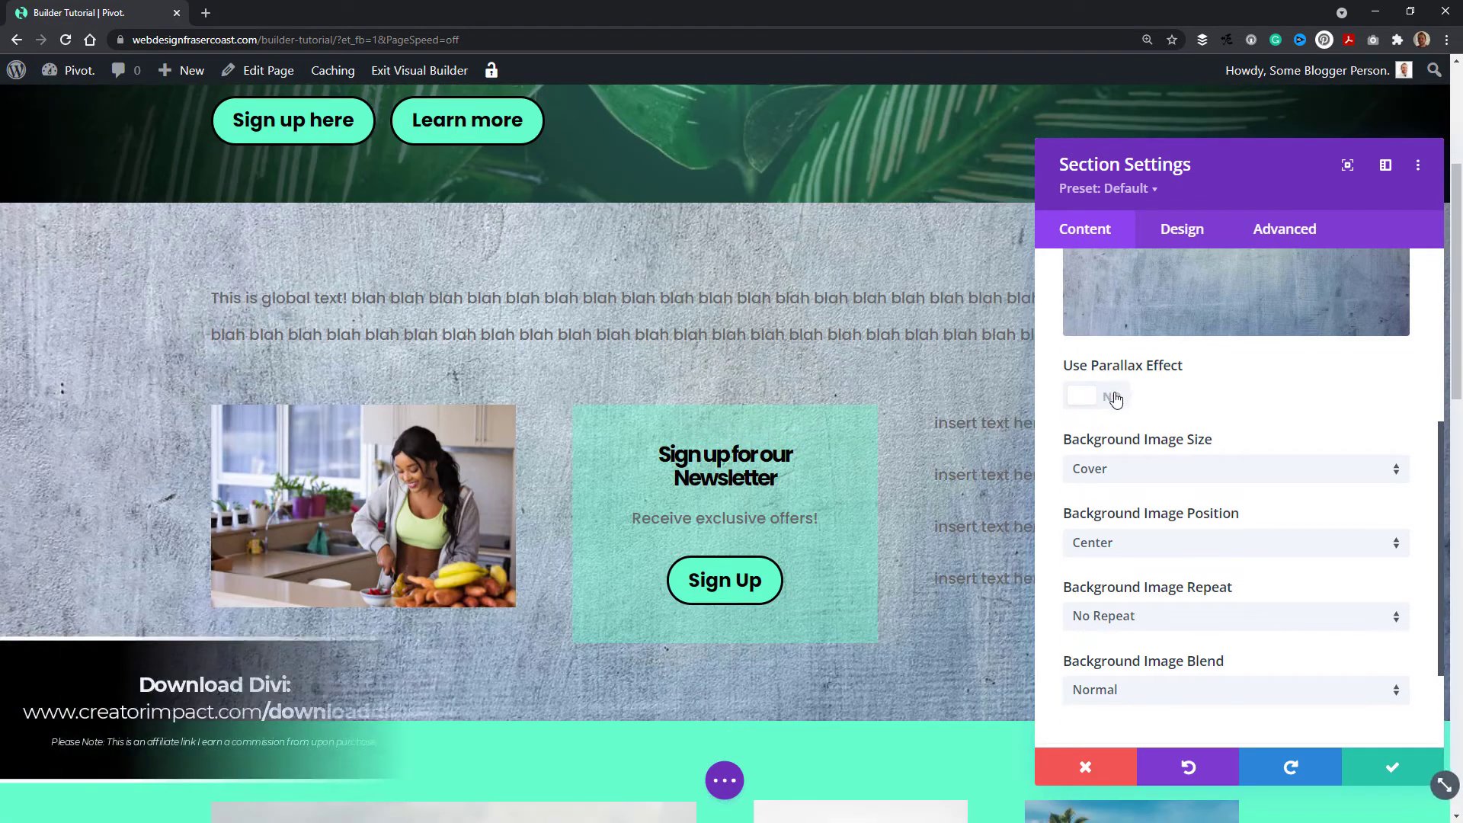
left_click(1109, 402)
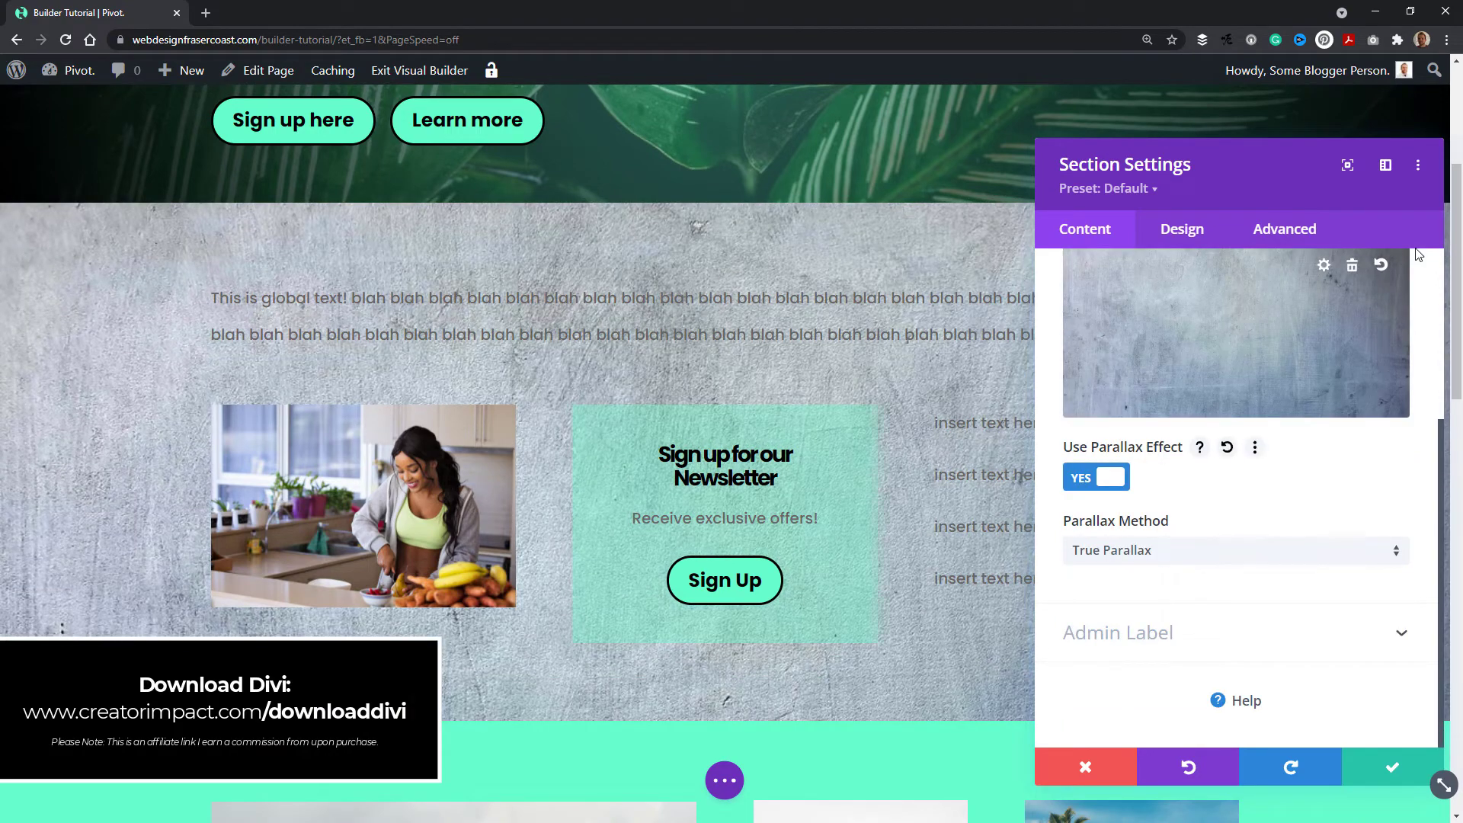
Reposition the settings window, set the section background's parallax method to CSS, and preview the scrolling effect
left_click_drag(1286, 171, 1256, 156)
left_click_drag(1458, 242, 1451, 287)
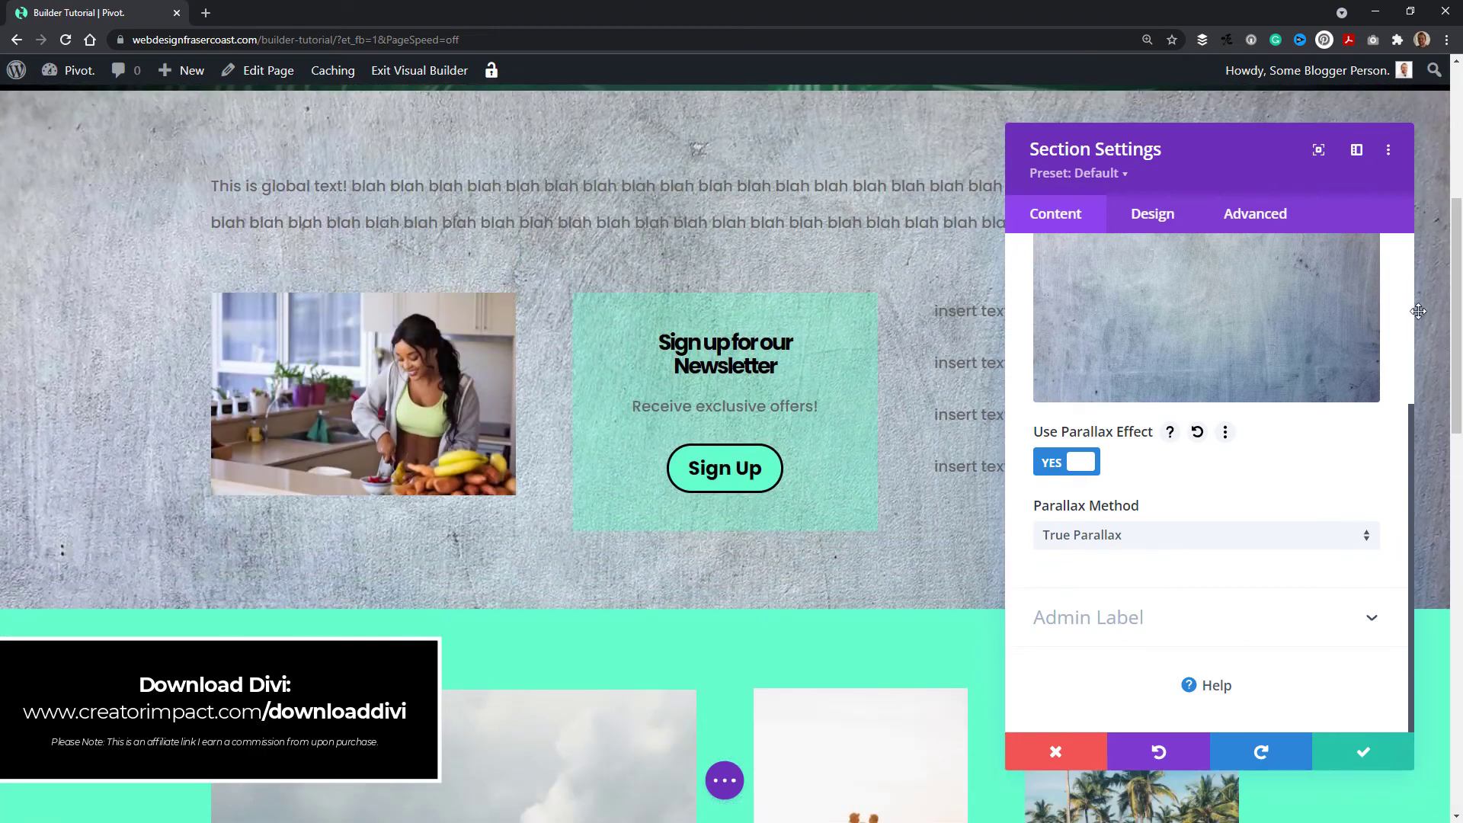
left_click(1126, 548)
left_click(1110, 579)
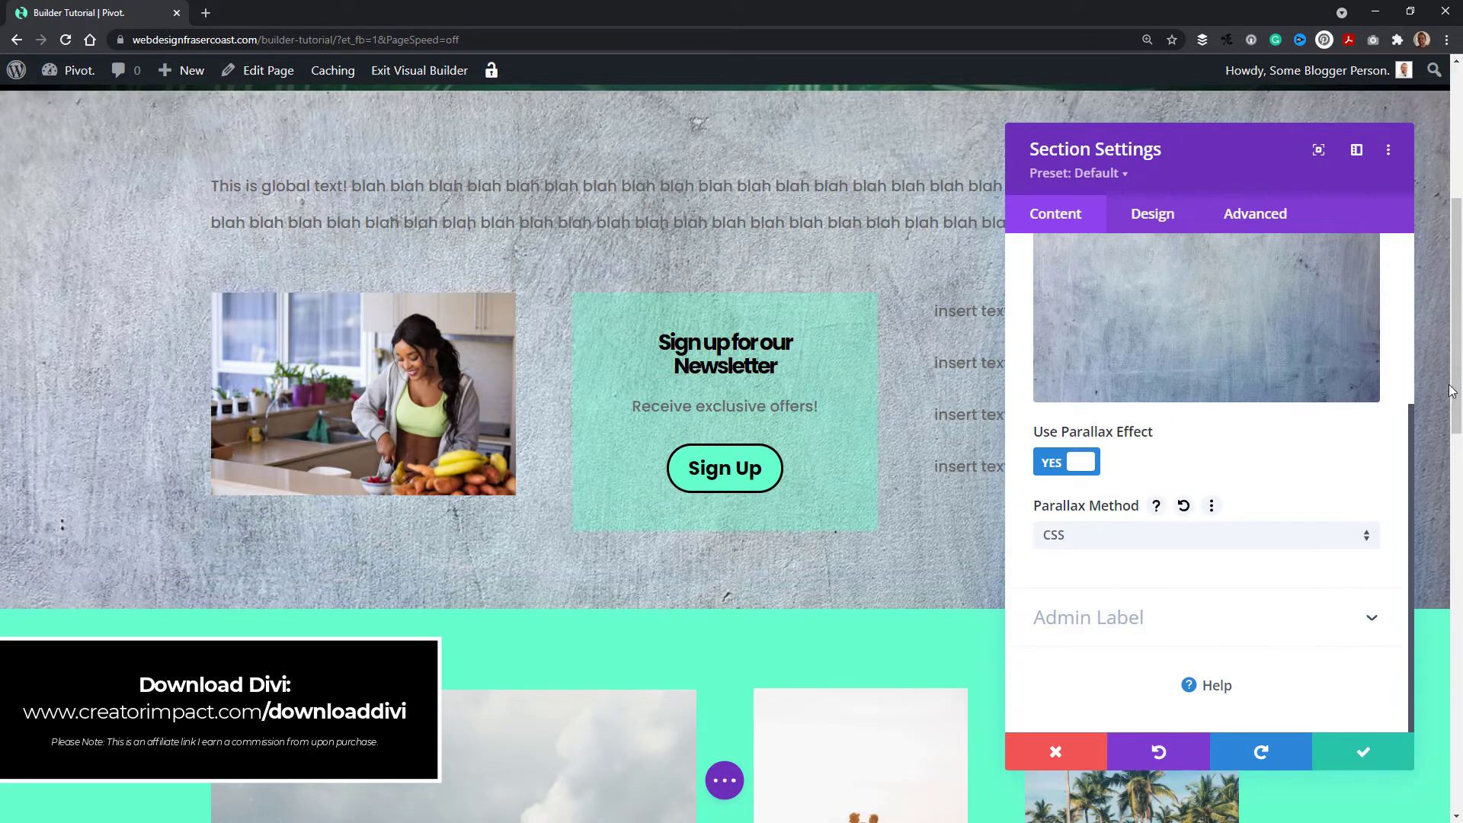
left_click_drag(1452, 391, 1440, 296)
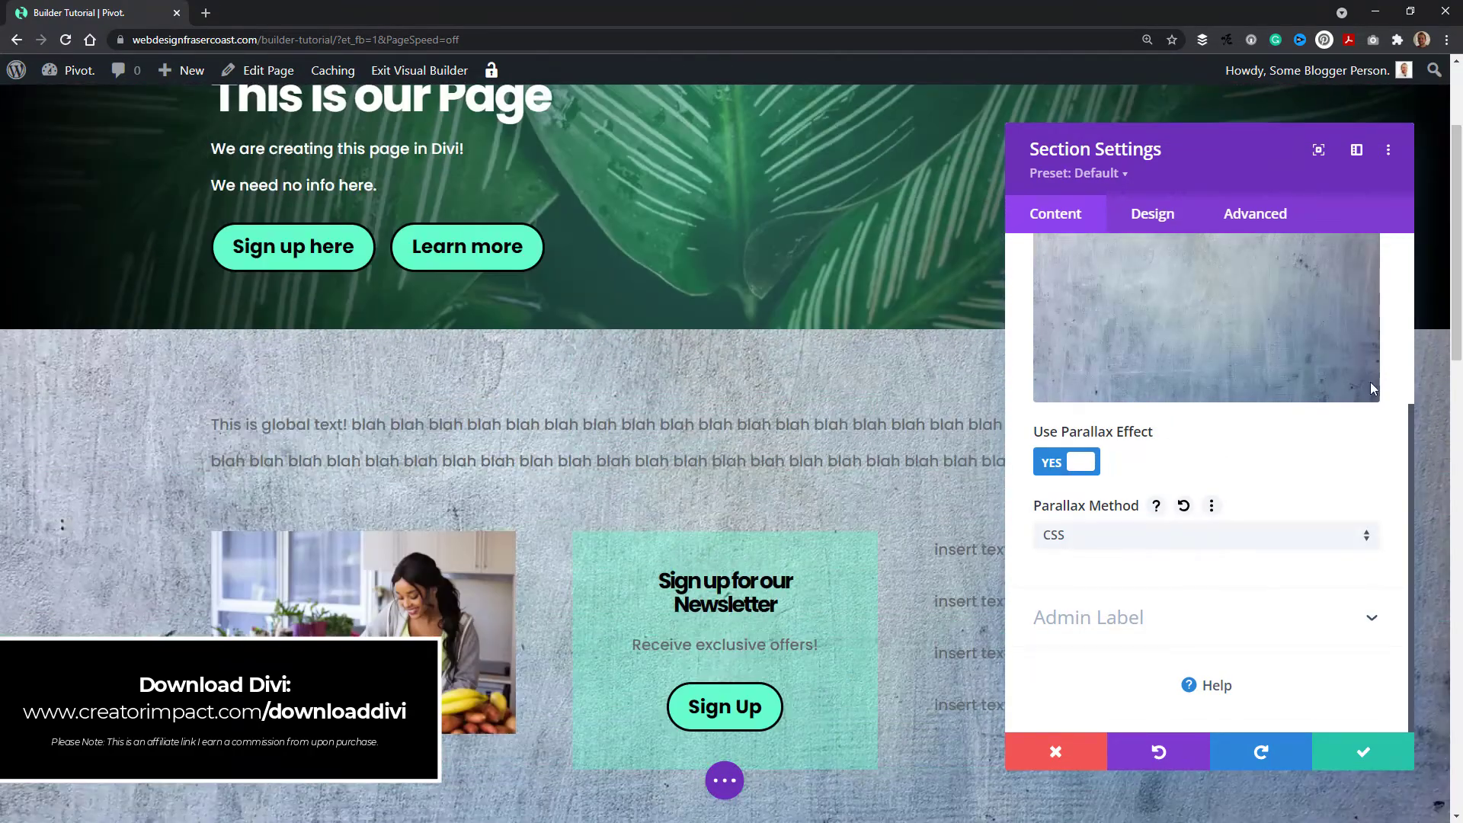
Turn off the parallax effect for the section's background image
left_click(1082, 463)
scroll(1219, 469, "down", 1)
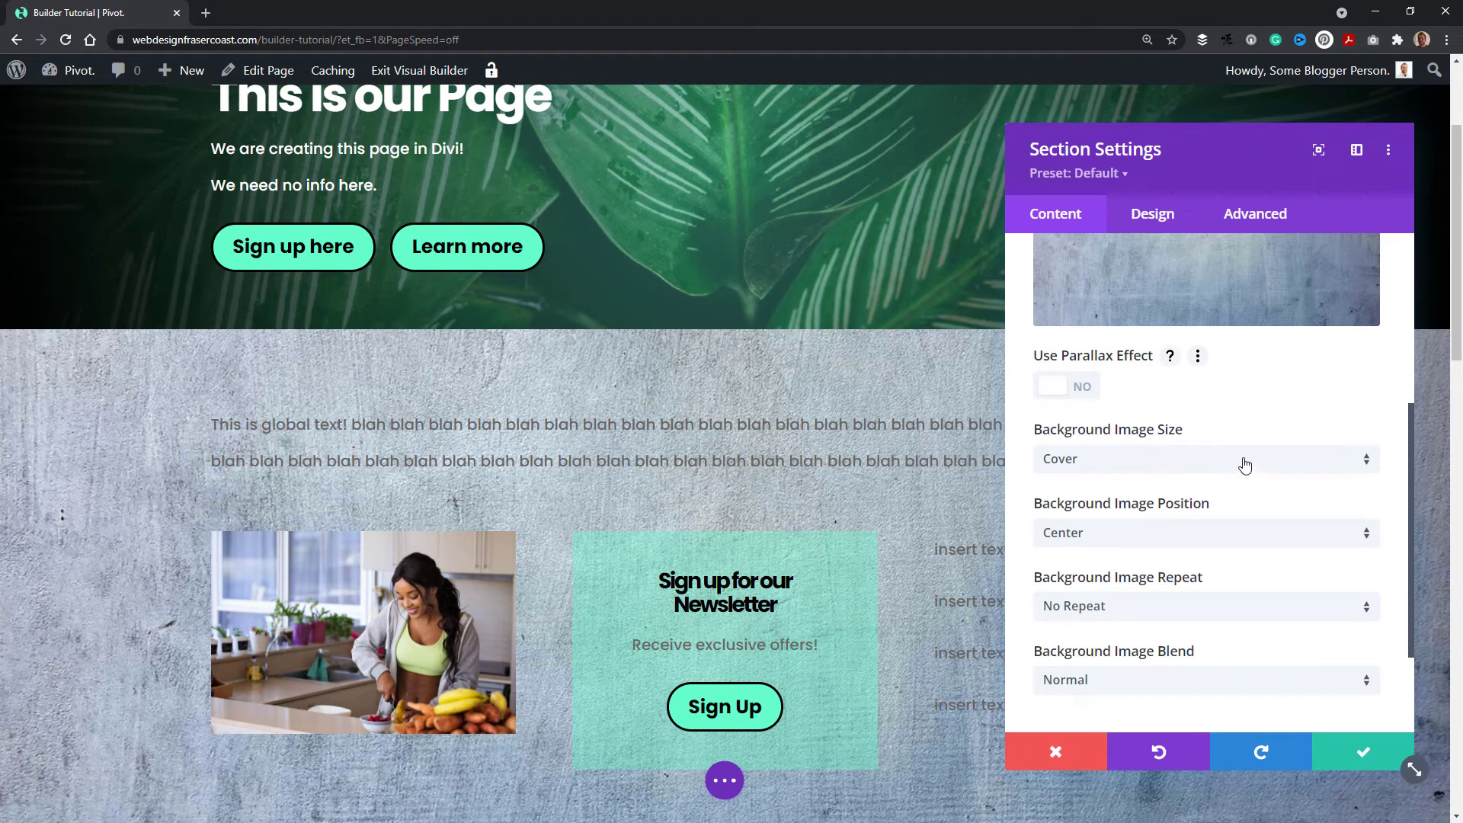
scroll(1455, 360, "down", 3)
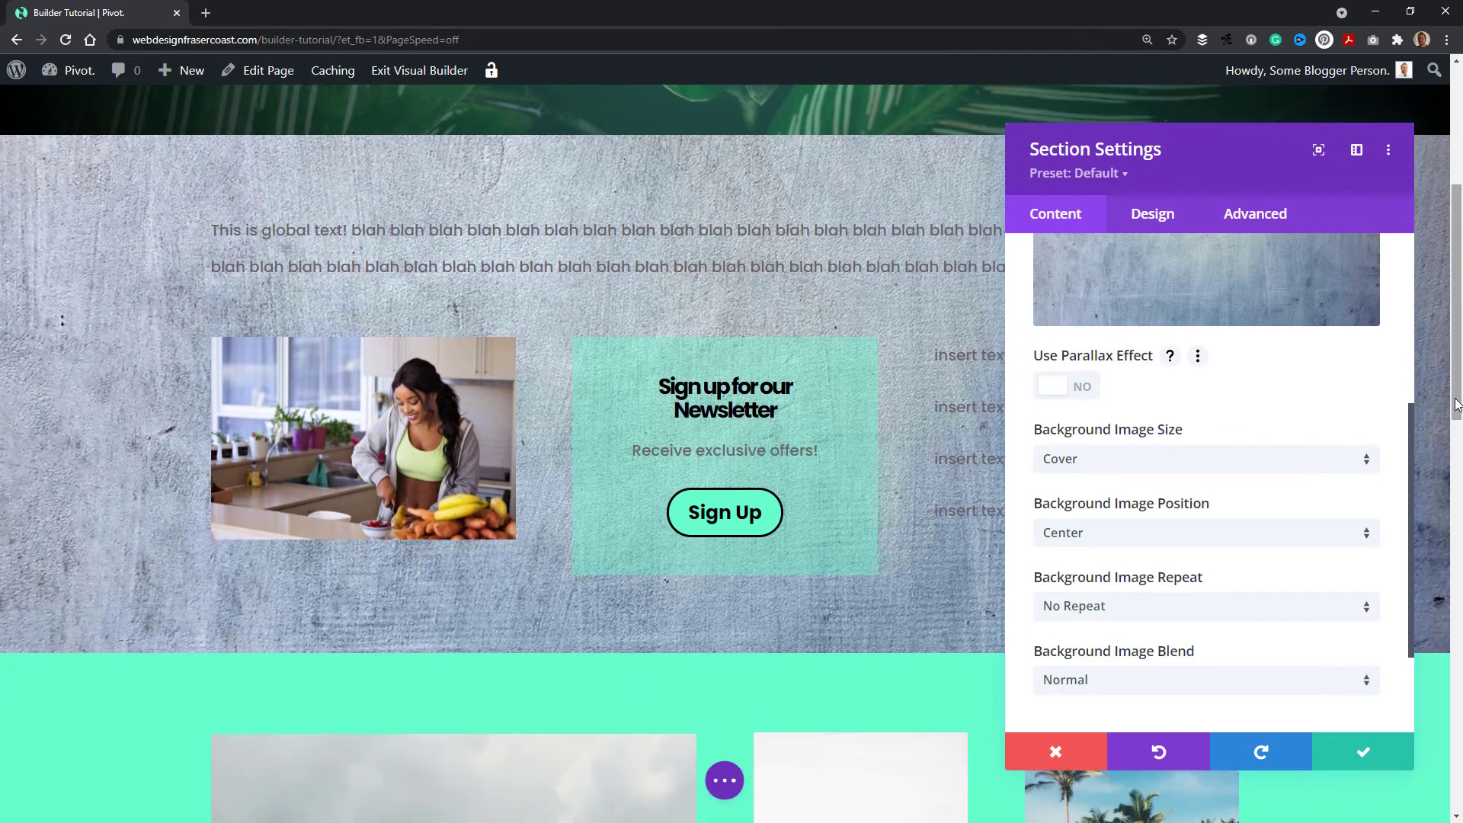
Set the section's background image size to Fit and move the settings window aside to view the image's right edge
left_click(1199, 472)
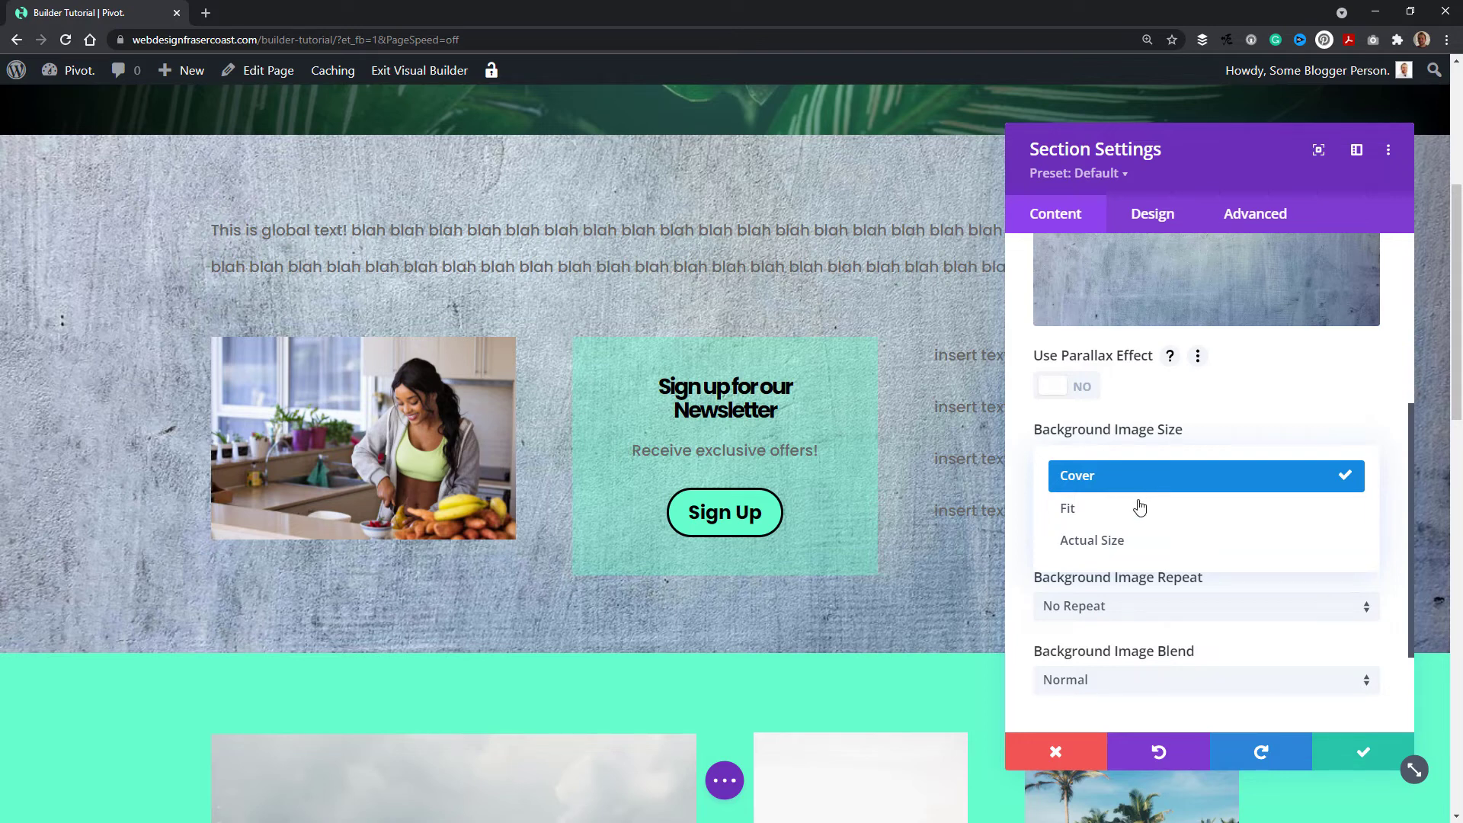
left_click(1135, 509)
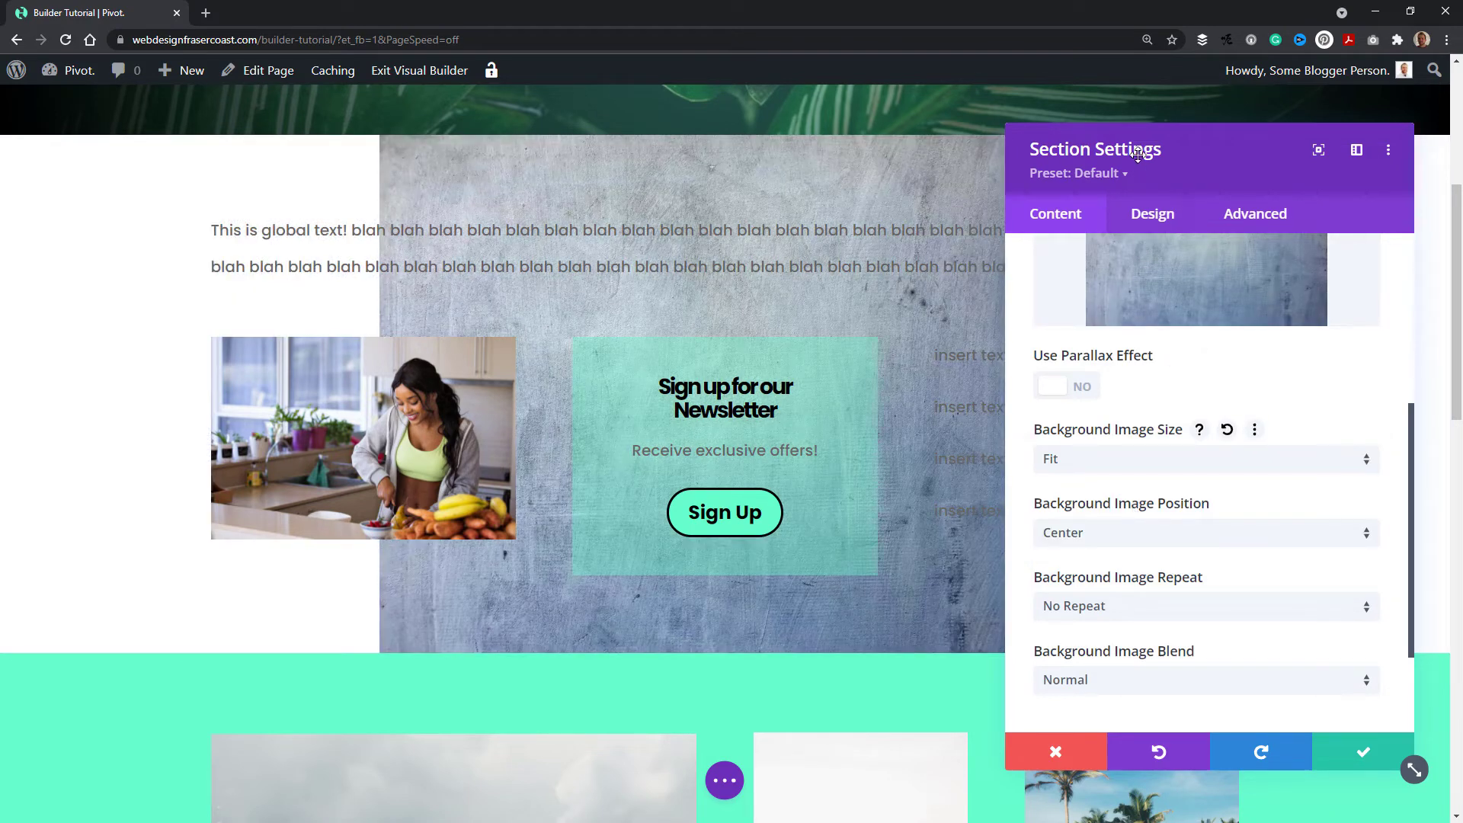
left_click_drag(1141, 137, 1266, 218)
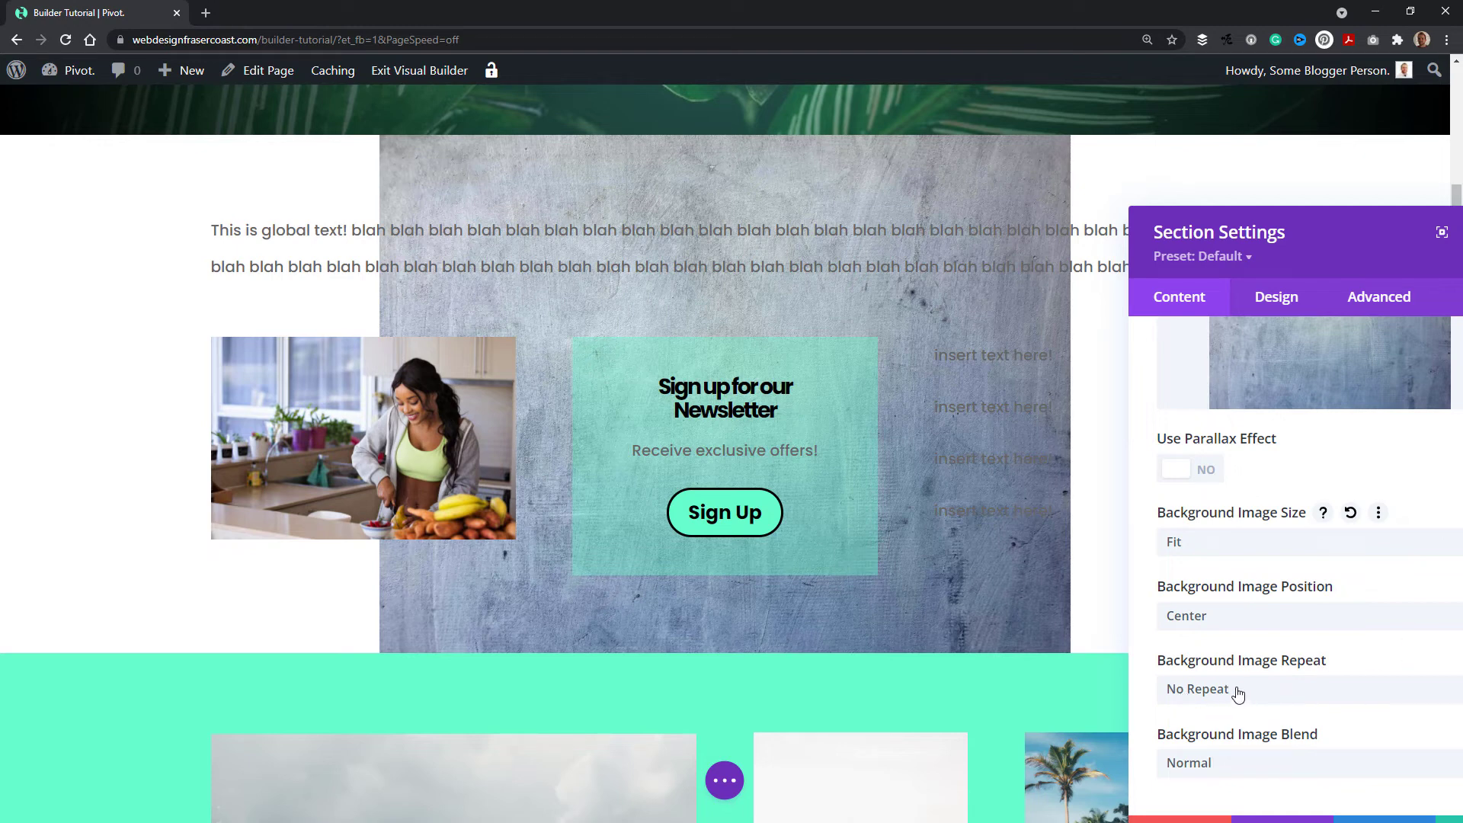
left_click_drag(1302, 262, 1172, 170)
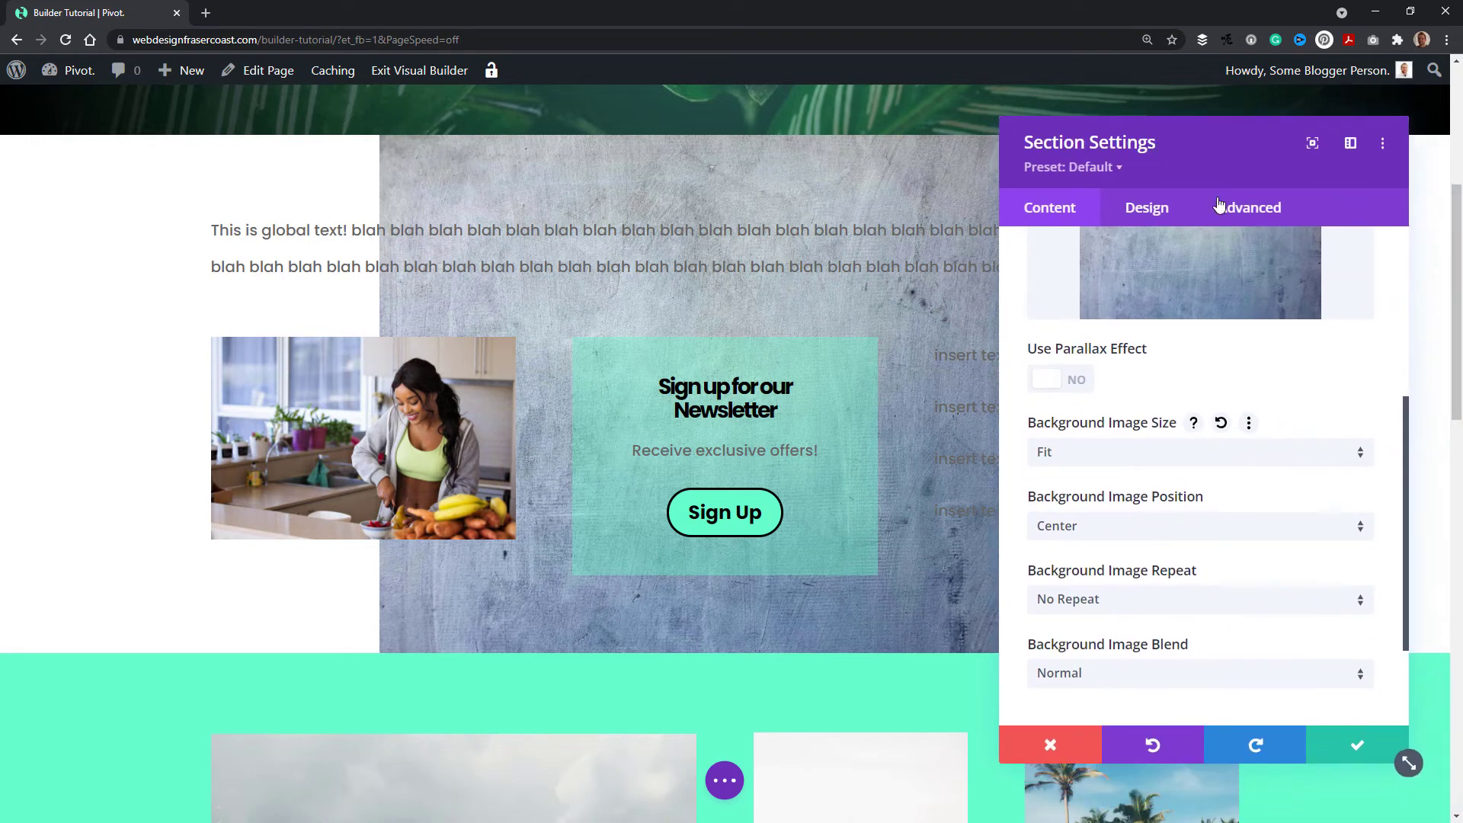
Set the section's background image size to Actual Size and check its coverage behind the settings window
left_click(1128, 458)
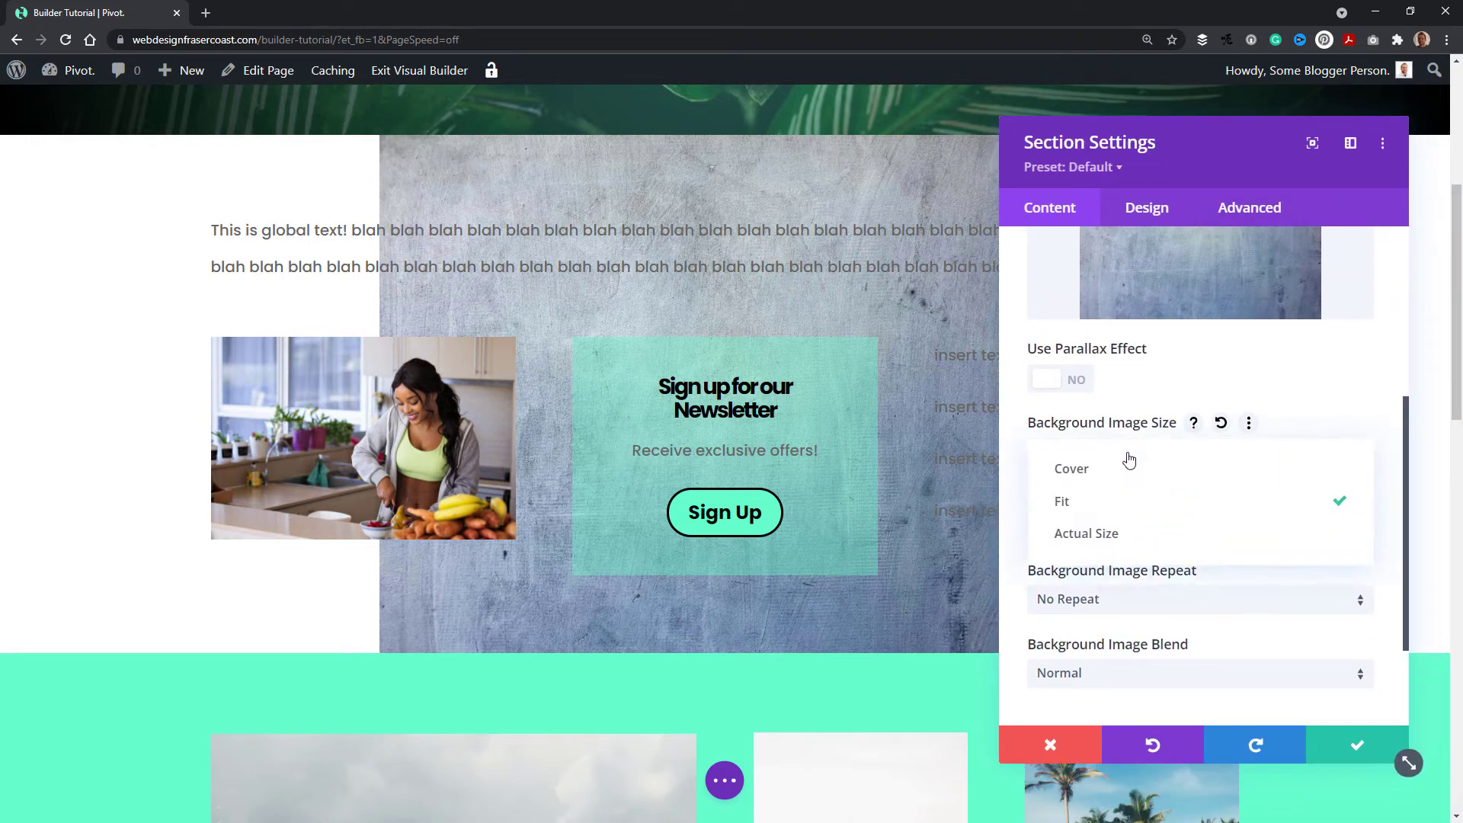
left_click(1115, 534)
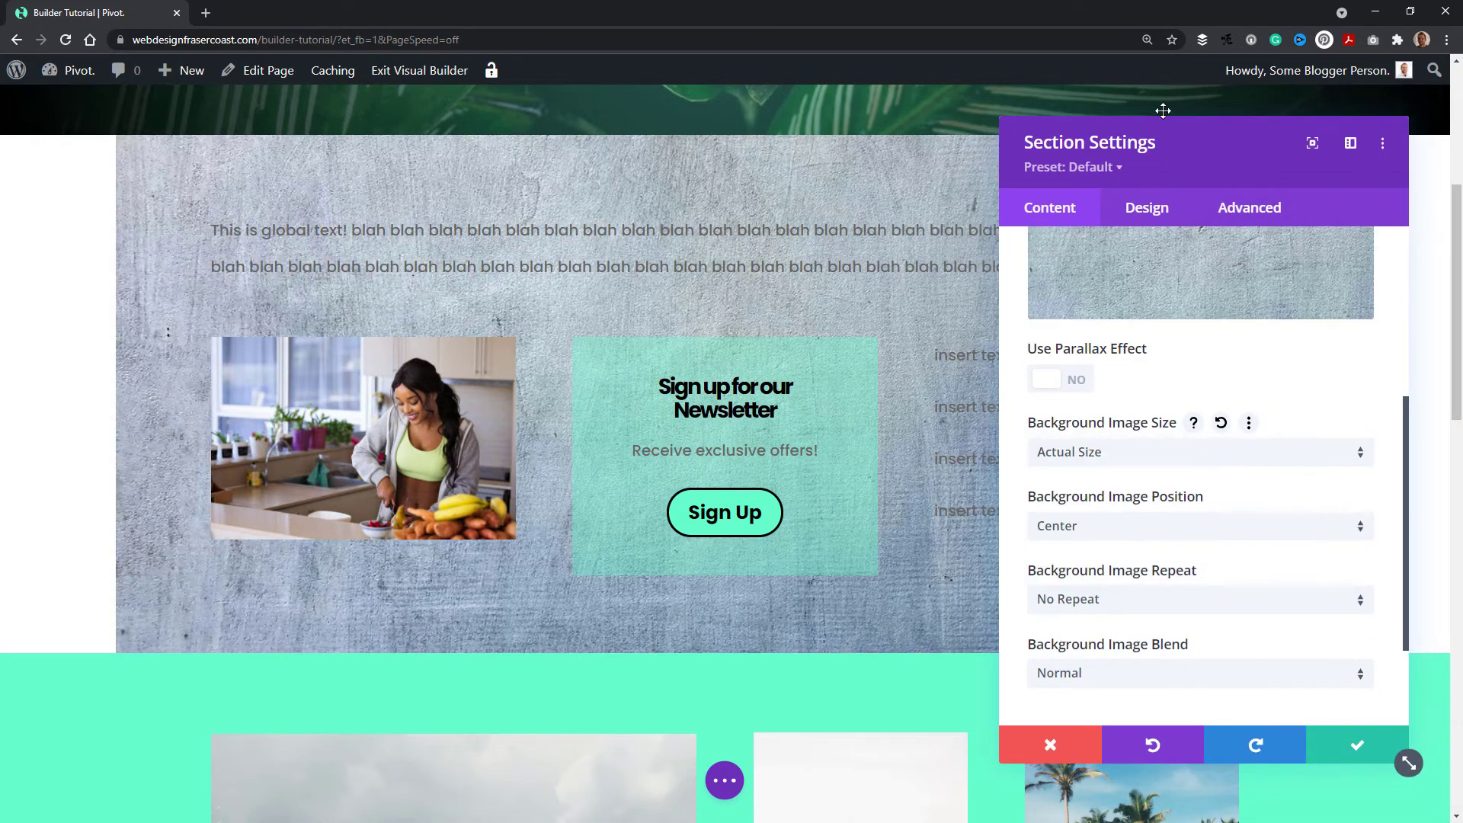
left_click_drag(1146, 142, 1266, 591)
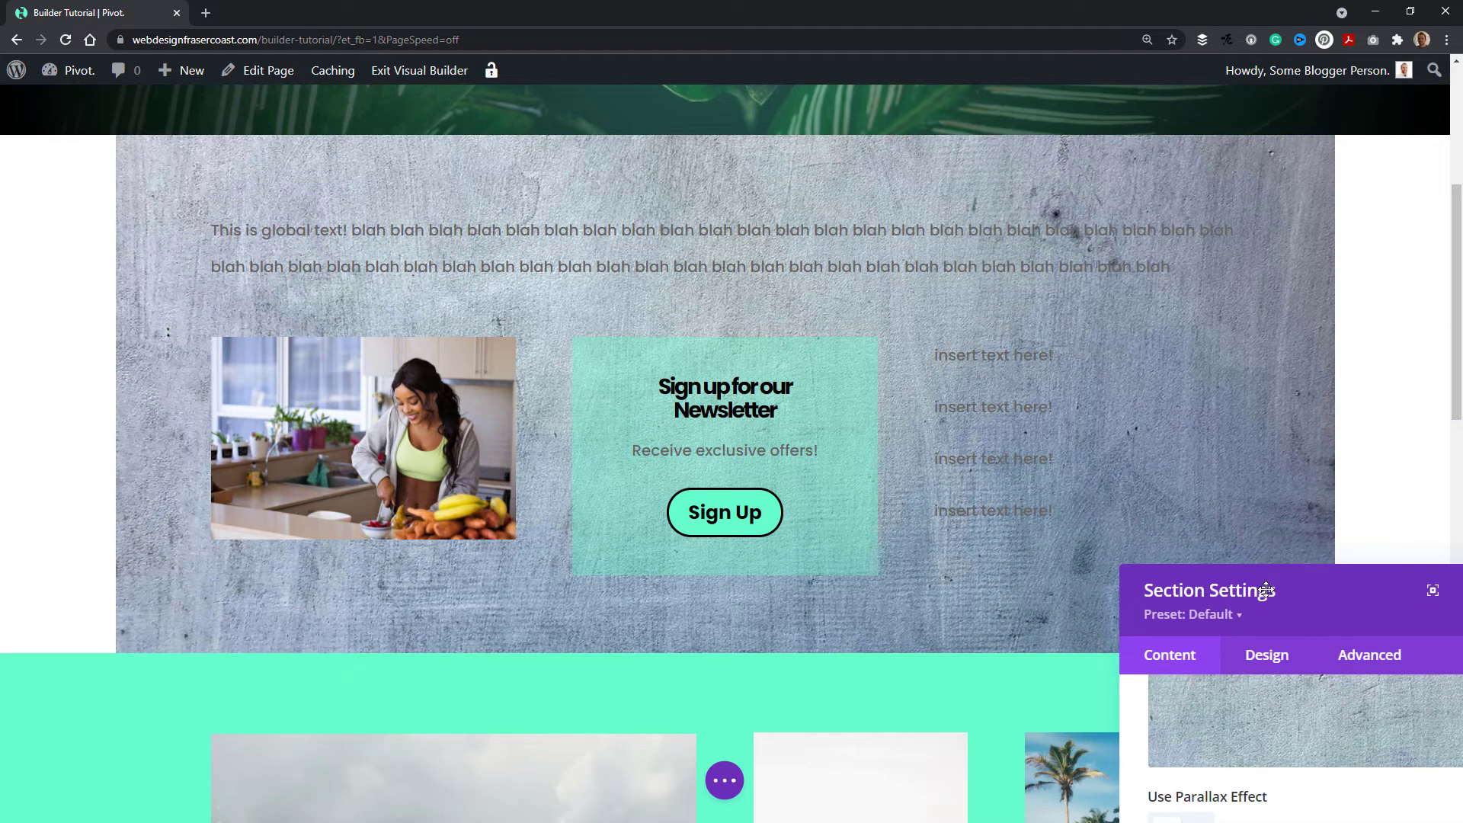
left_click_drag(1266, 591, 1125, 161)
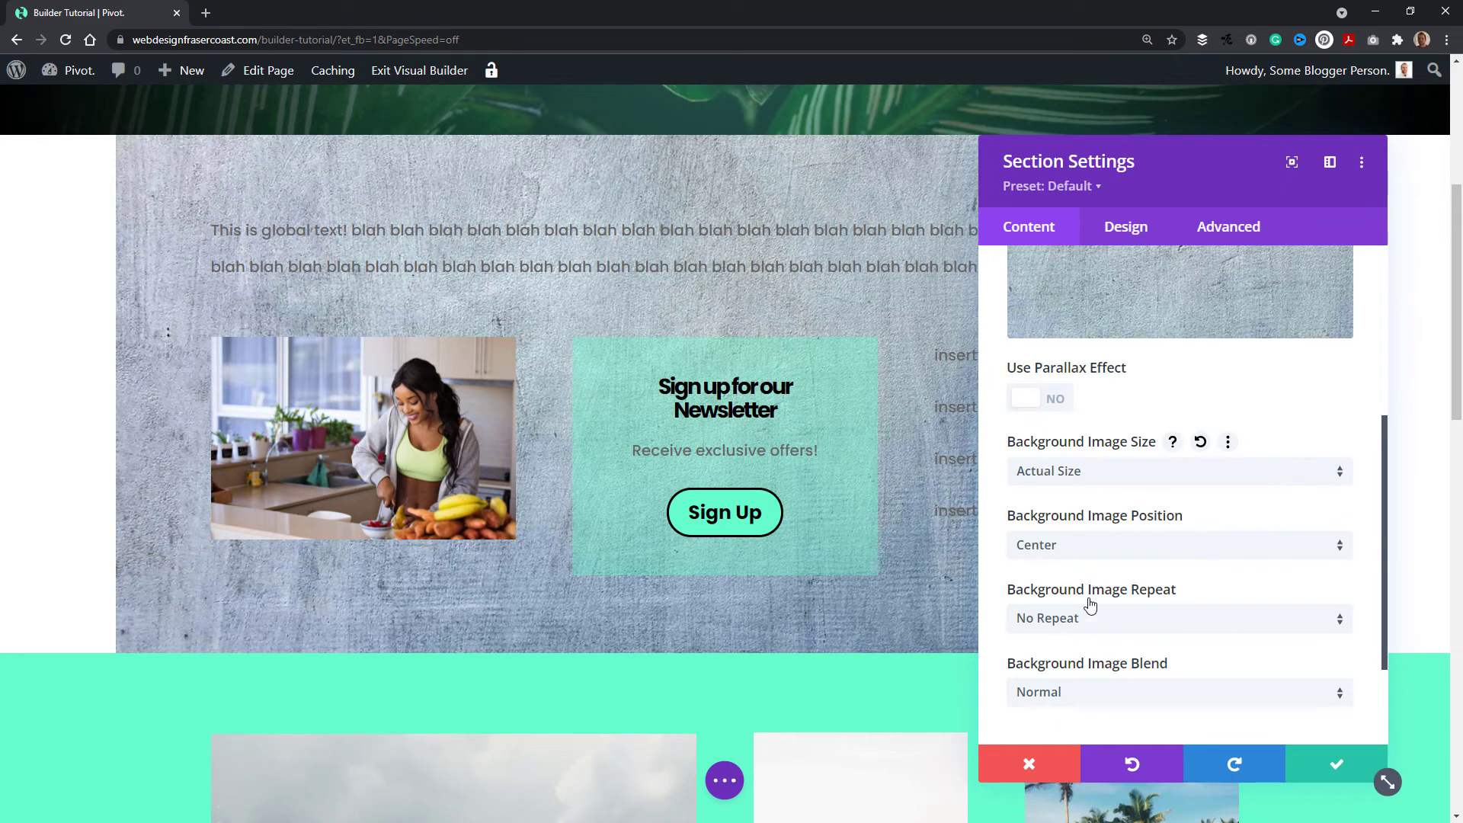
Try the Space and Repeat options for the section's background image repeat
left_click(1061, 630)
left_click(1070, 666)
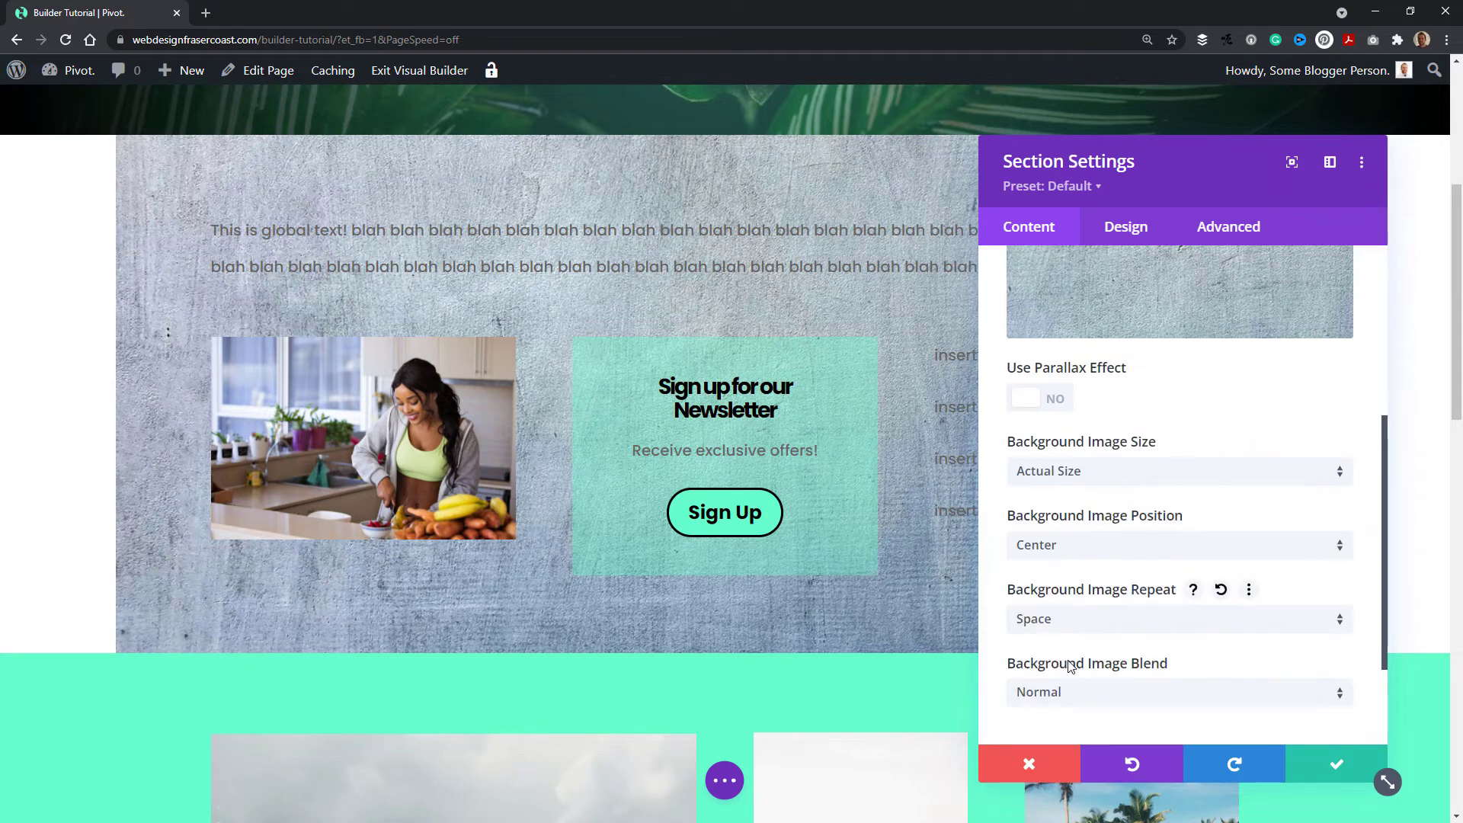
left_click(1068, 618)
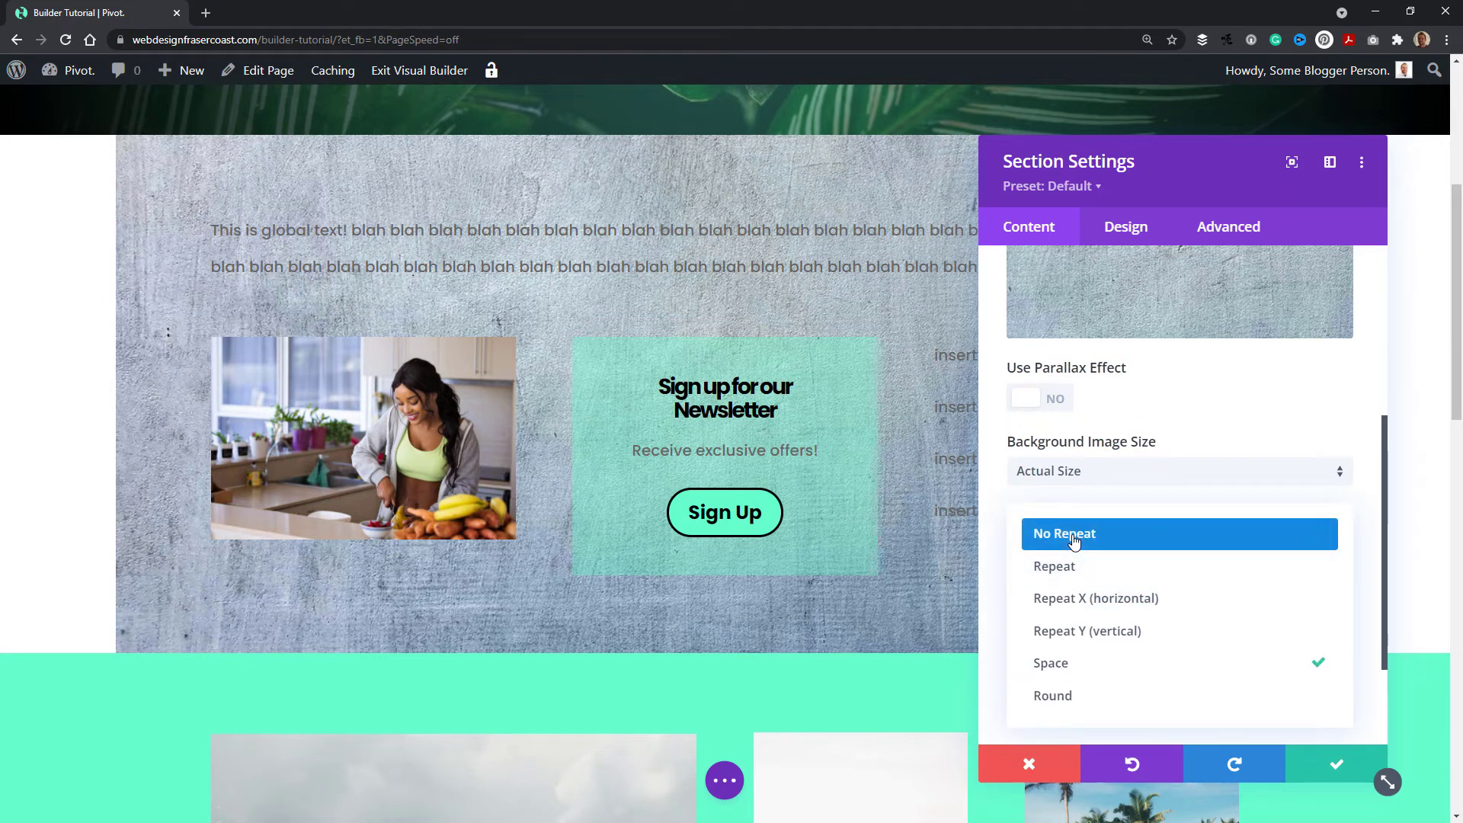
left_click(1077, 566)
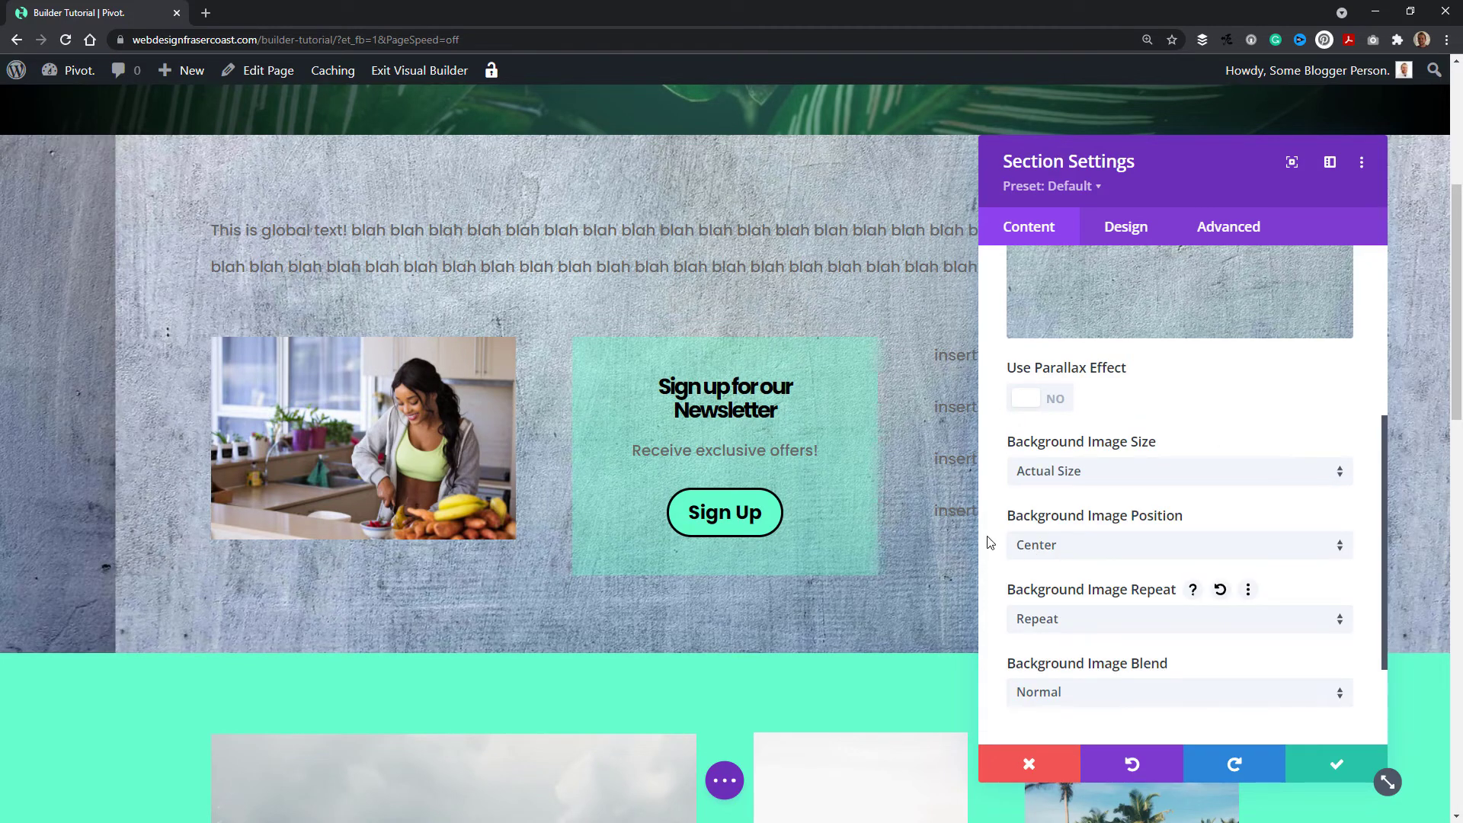
left_click_drag(1107, 163, 1156, 132)
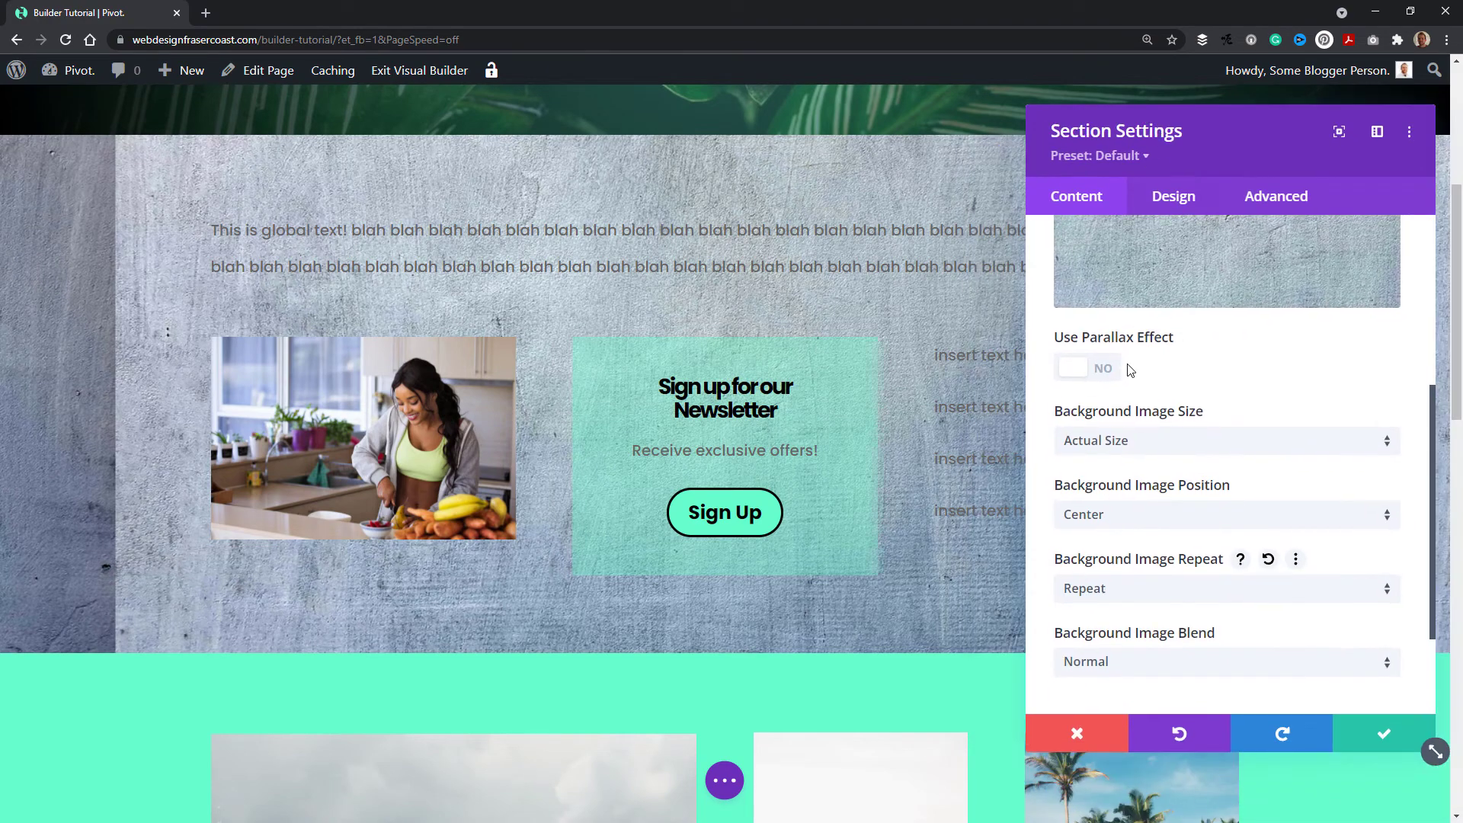
Check the background image position options and set the image repeat to Repeat X (horizontal)
left_click(1100, 525)
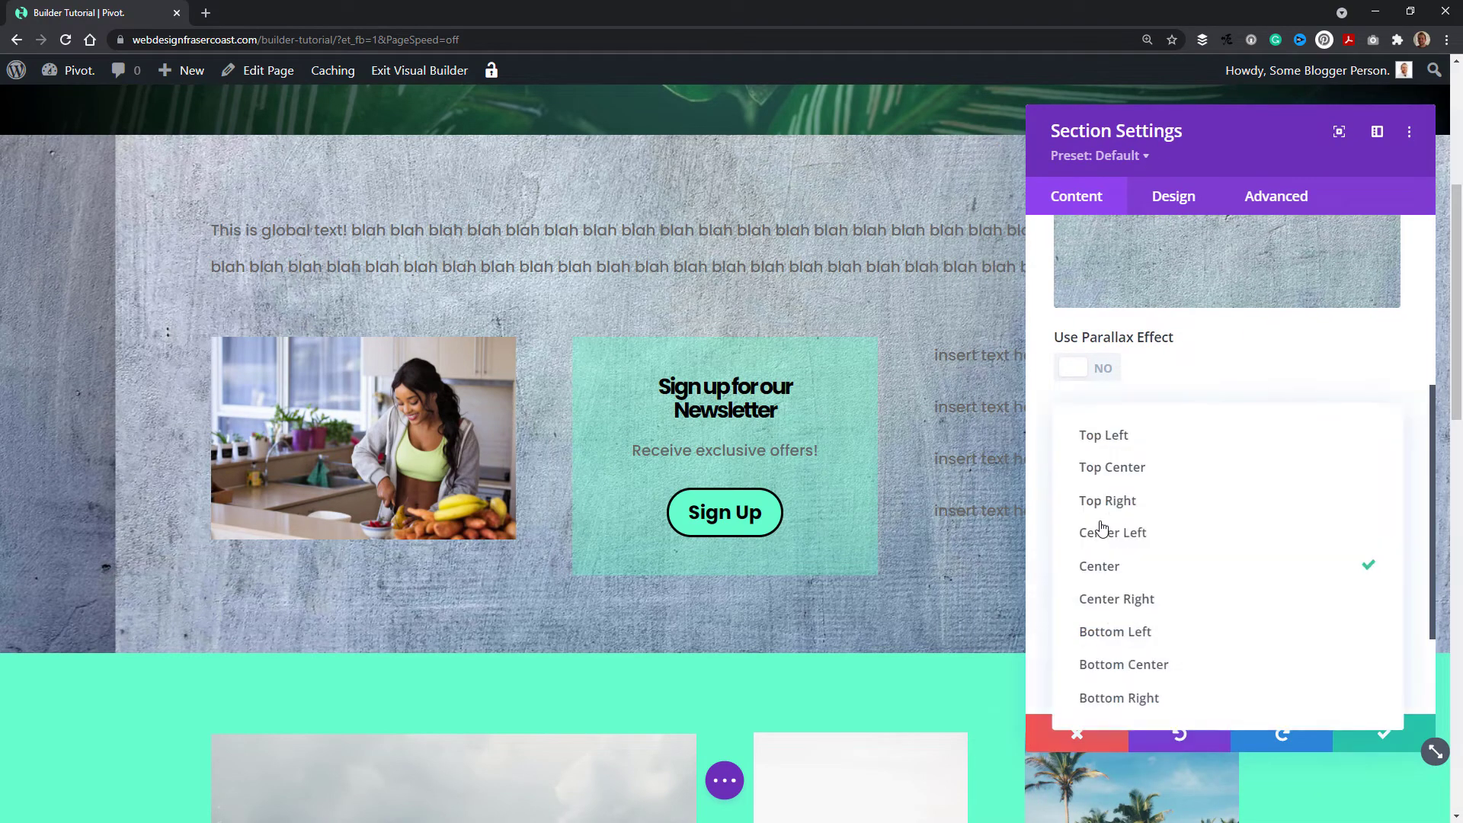
left_click(1042, 536)
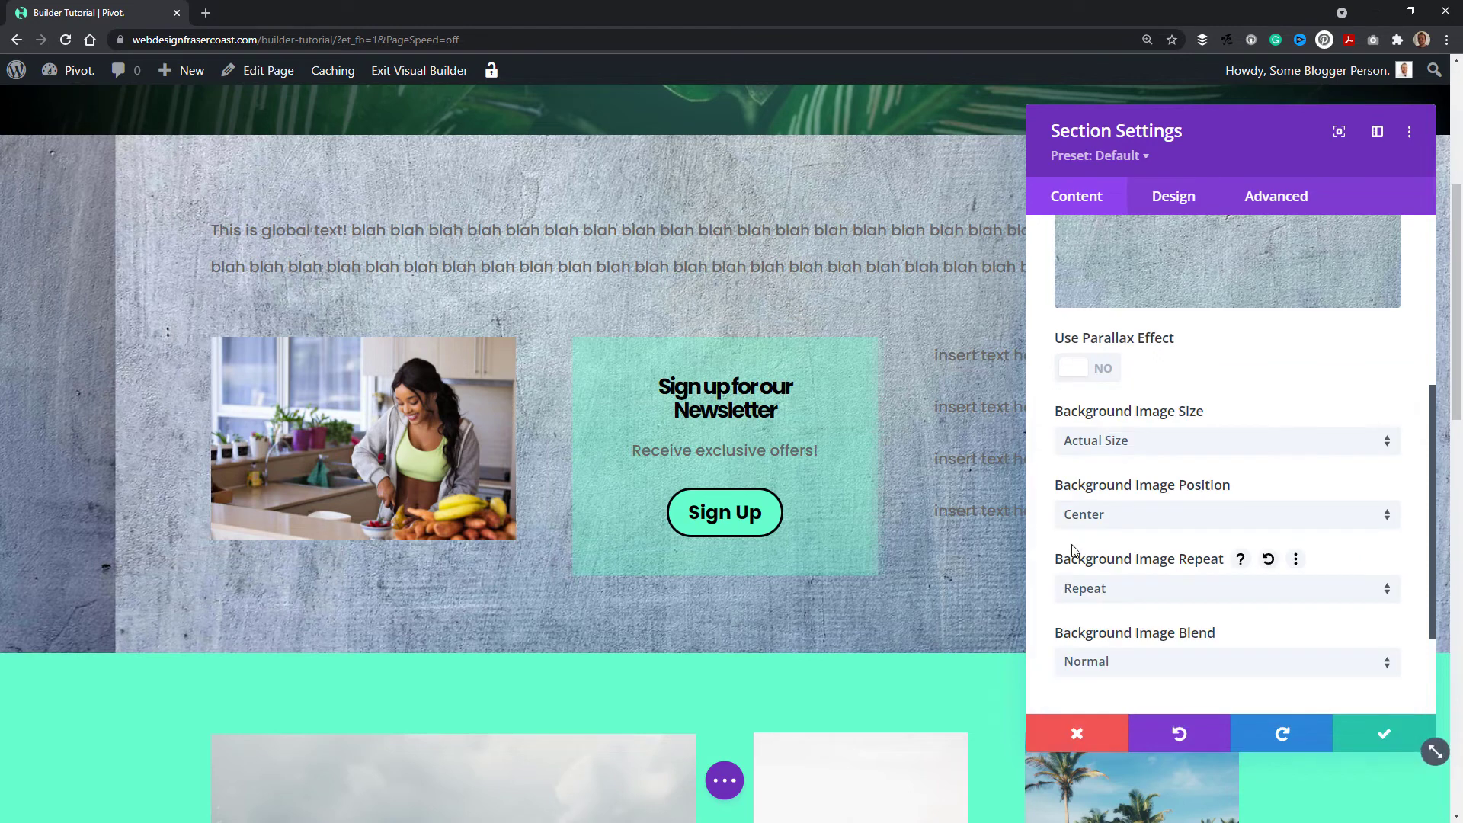
left_click(1097, 594)
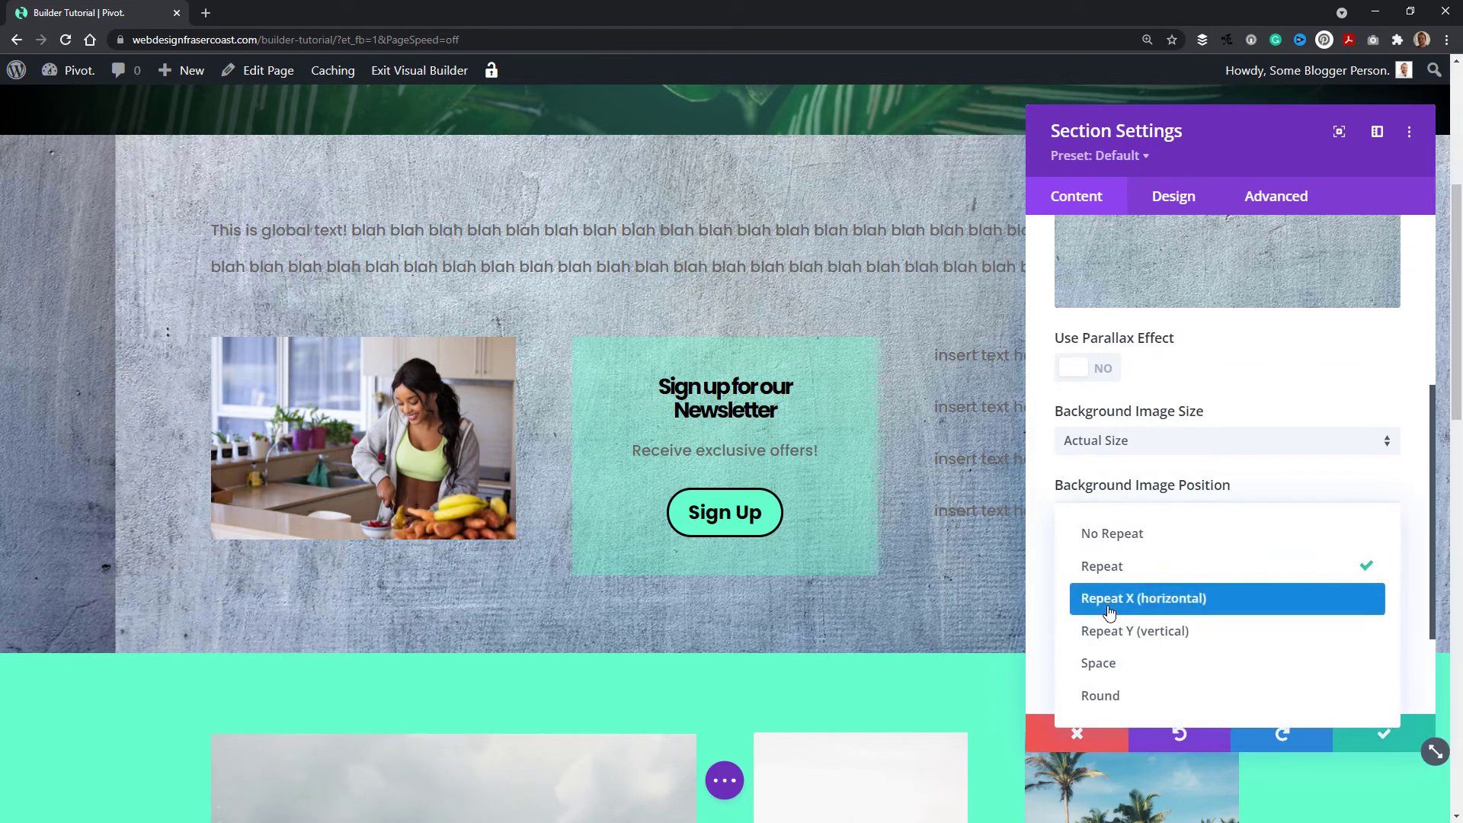
left_click(1109, 610)
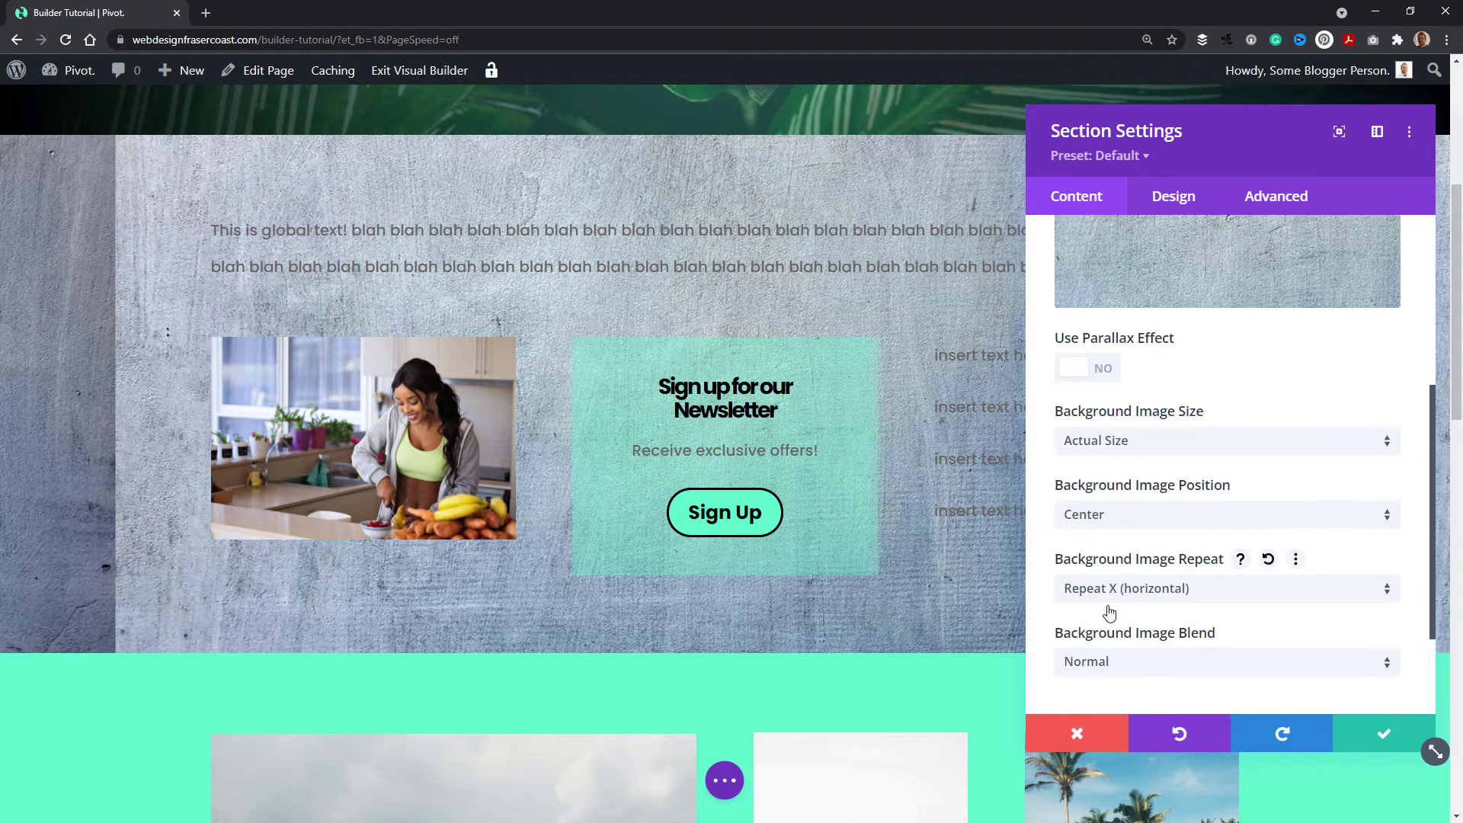
Recheck the position choices, set the background image repeat to Repeat Y (vertical), and reposition the settings window
left_click(1156, 516)
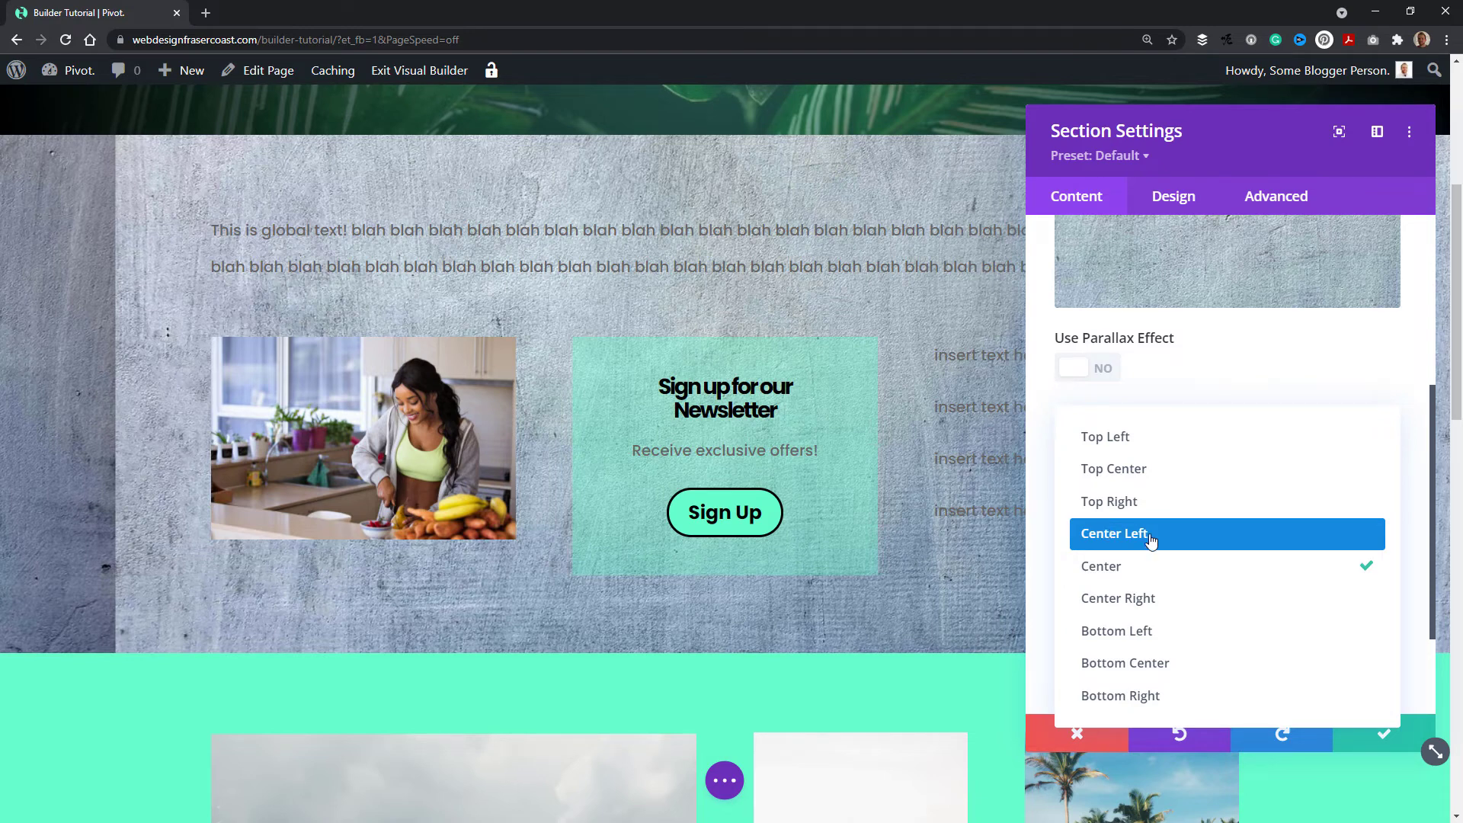
left_click(1046, 631)
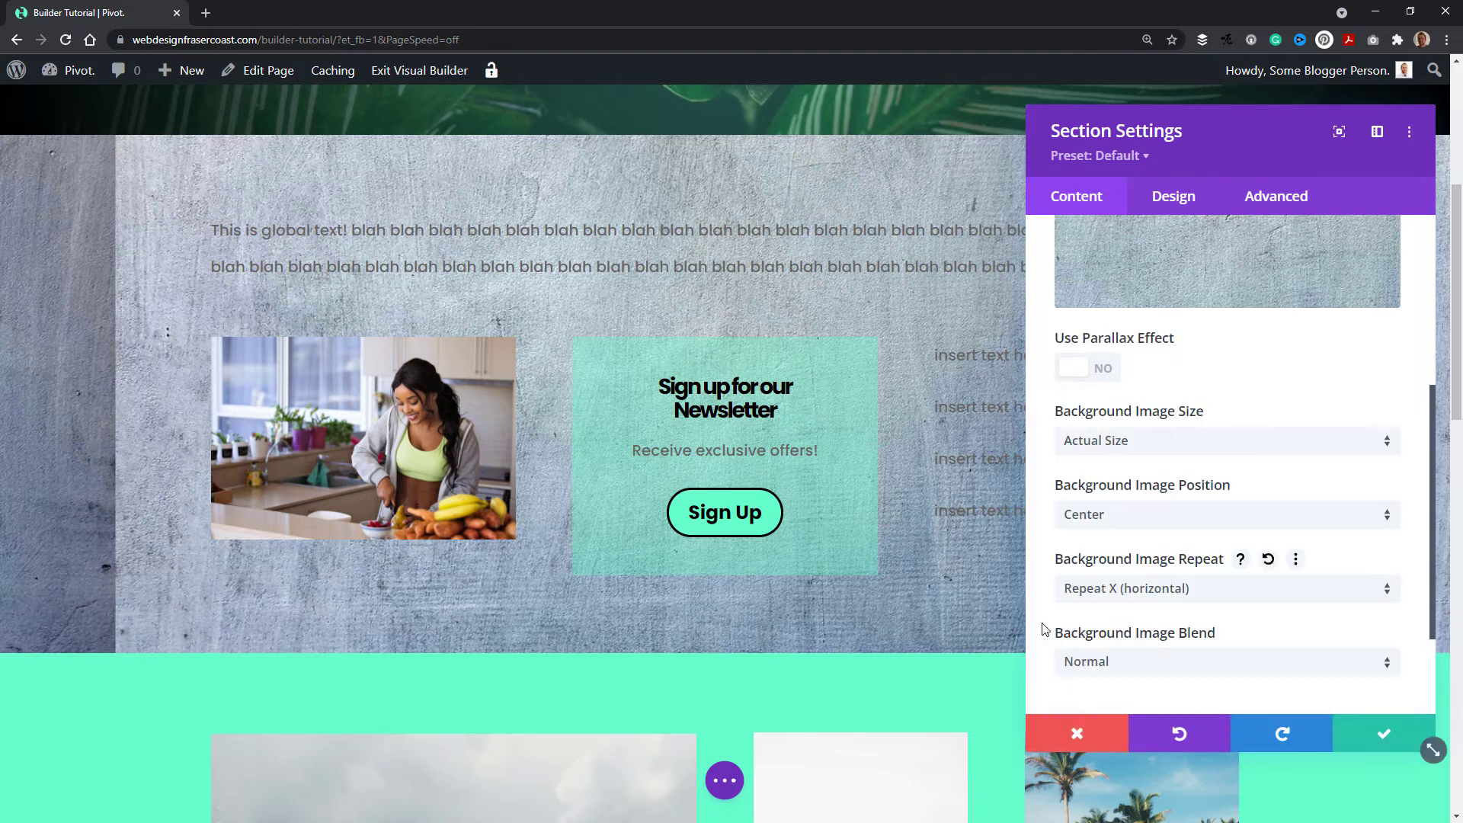
left_click(1191, 599)
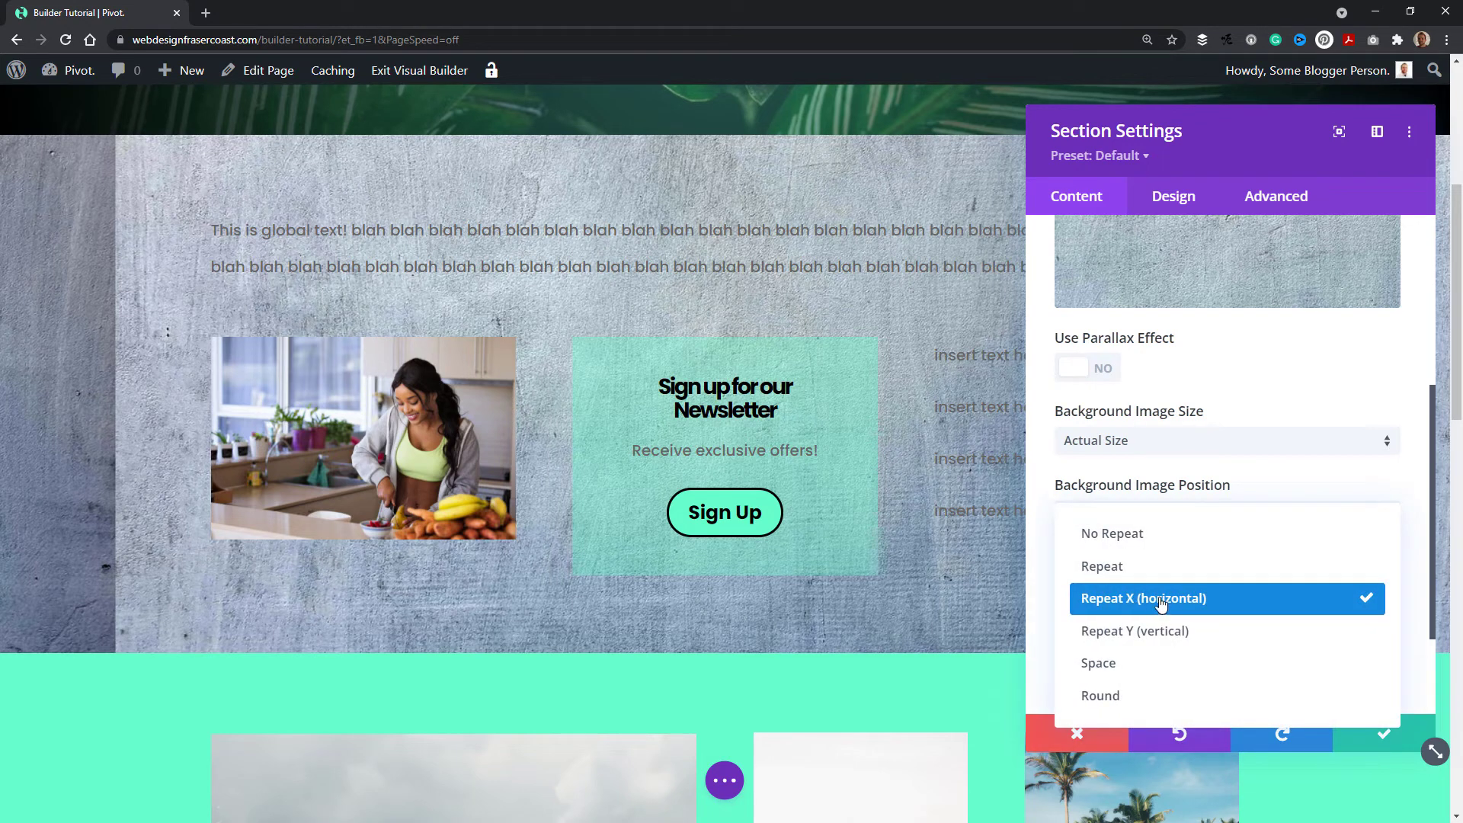
left_click(1137, 643)
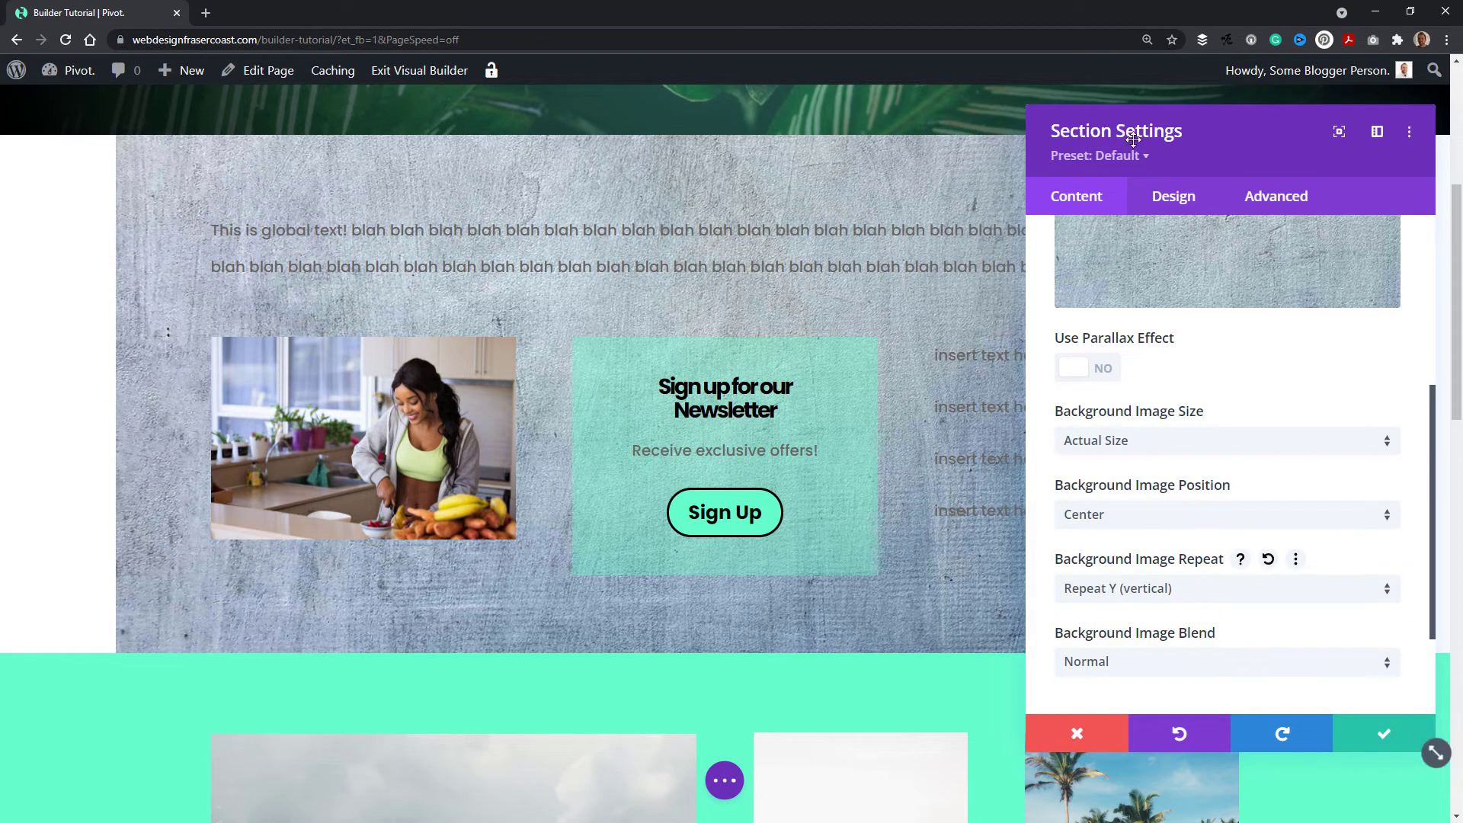
left_click_drag(1135, 138, 996, 185)
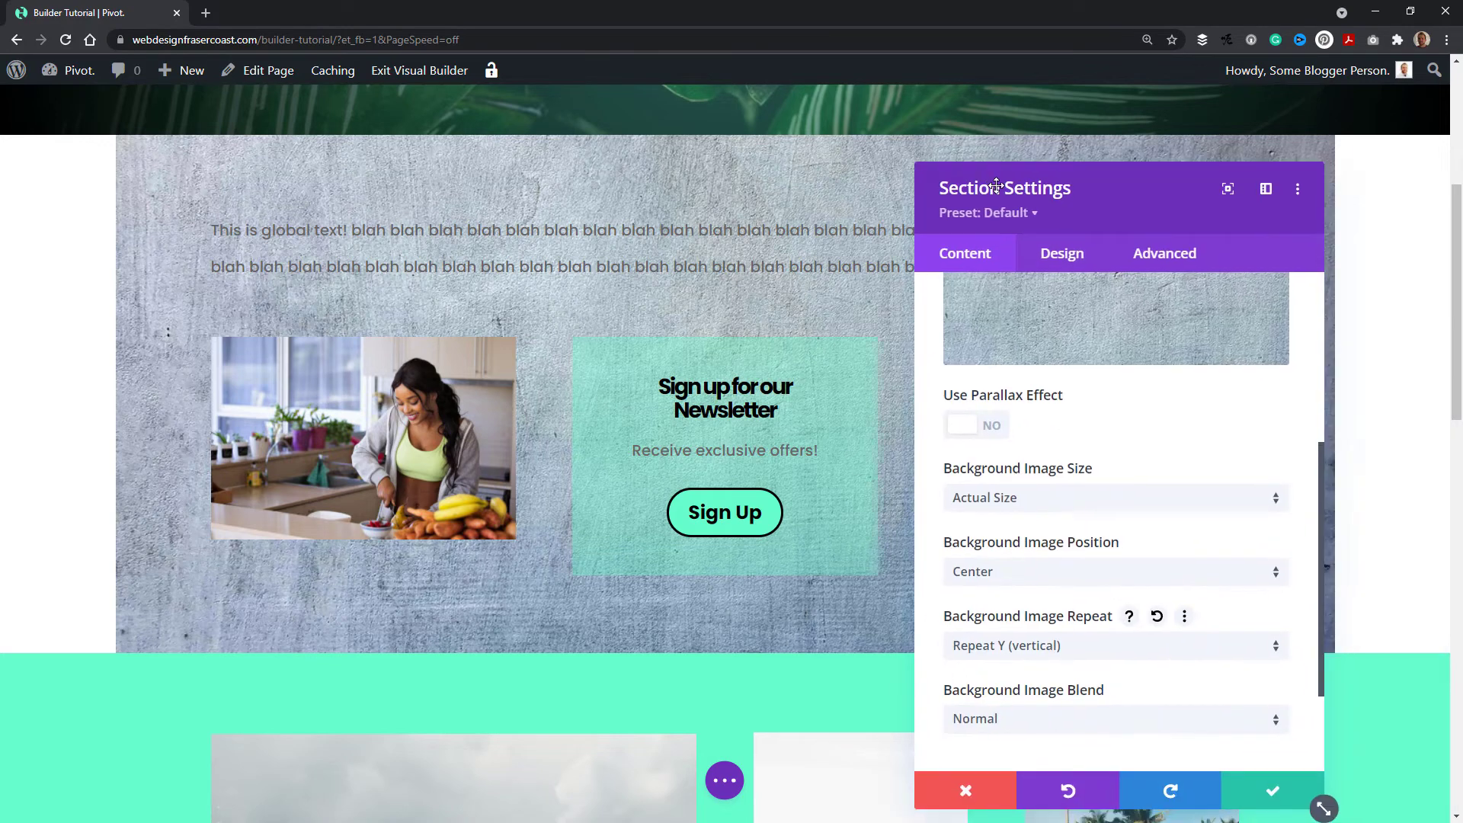
Set the background image repeat to Round and view how the image tiles across the section
left_click(1095, 653)
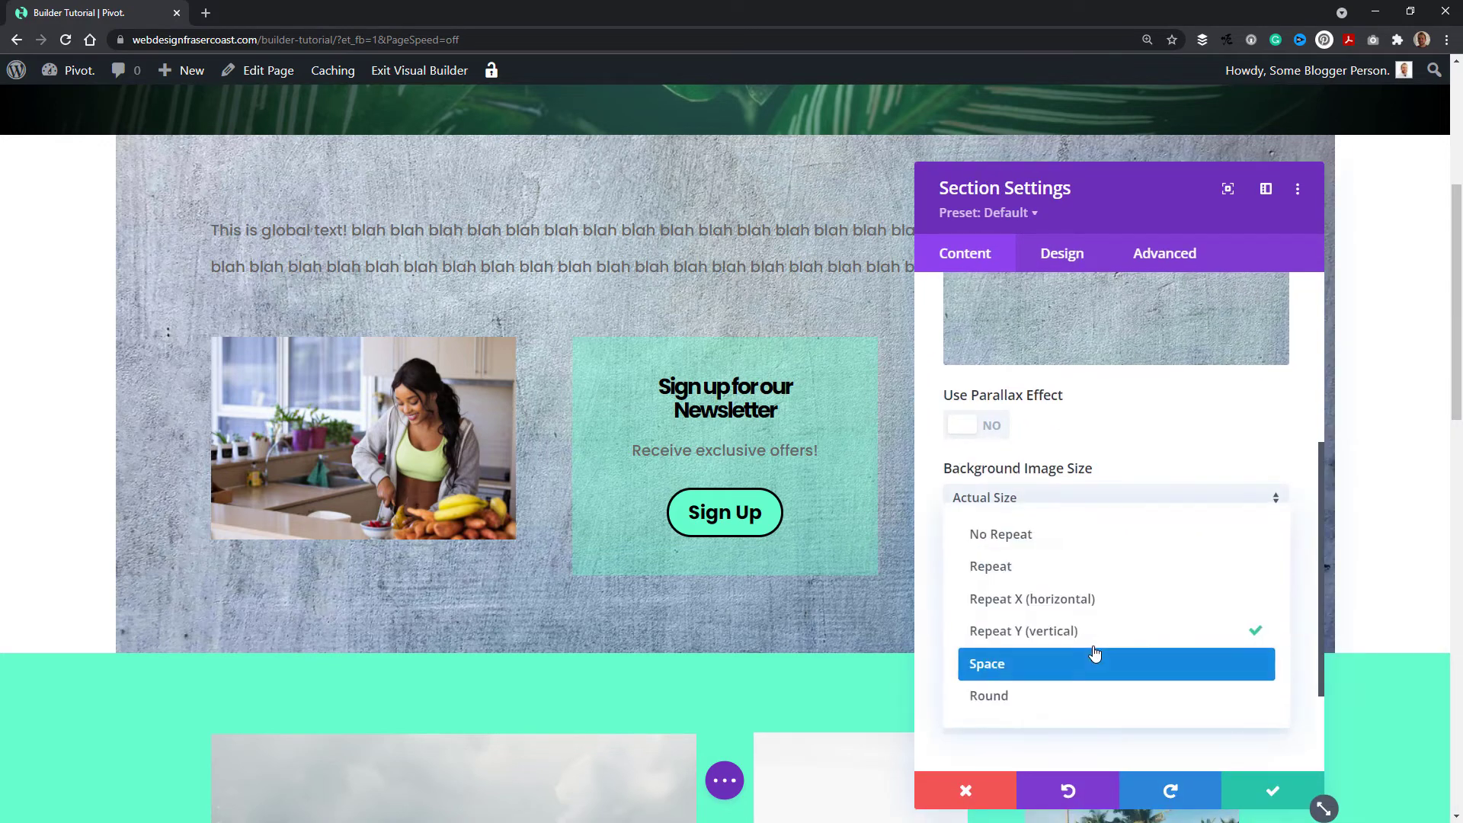
left_click(1045, 693)
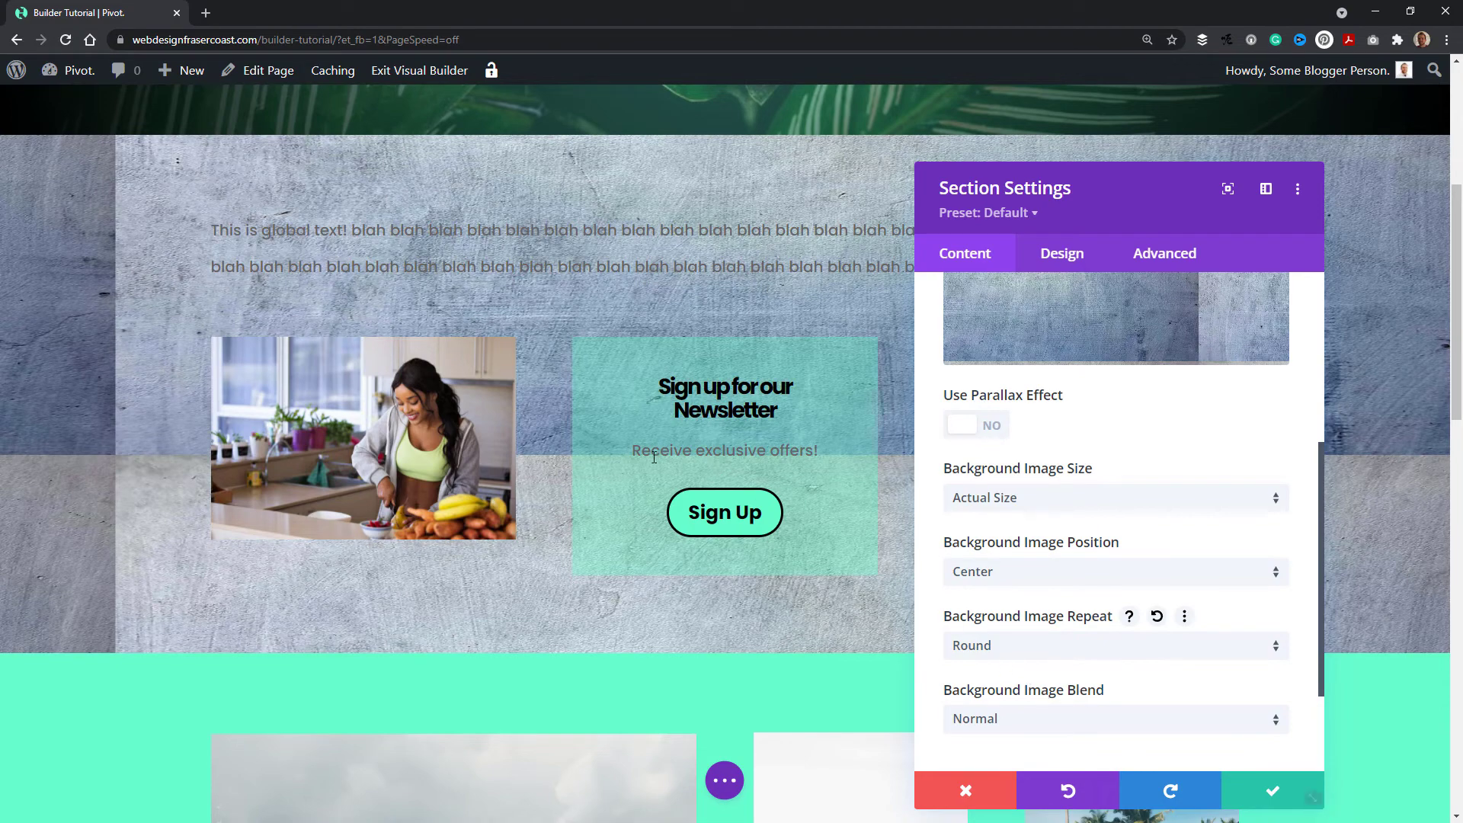
mouse_move(1457, 343)
left_mouse_down()
mouse_move(1457, 282)
mouse_move(1457, 339)
left_mouse_up()
left_click_drag(1098, 190, 1105, 379)
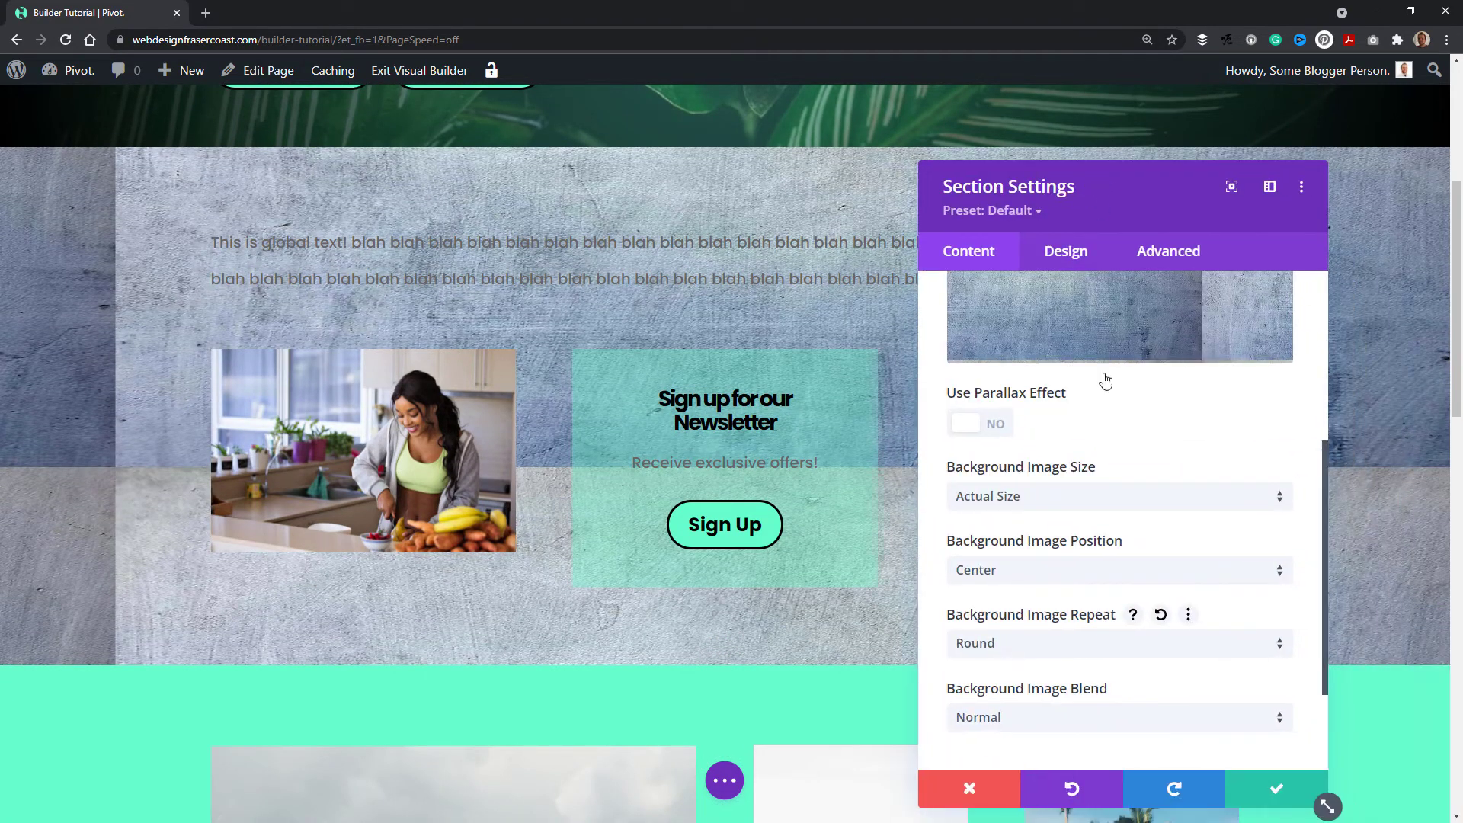
Set the section's background image repeat to No Repeat and move the settings window aside
left_click(1039, 646)
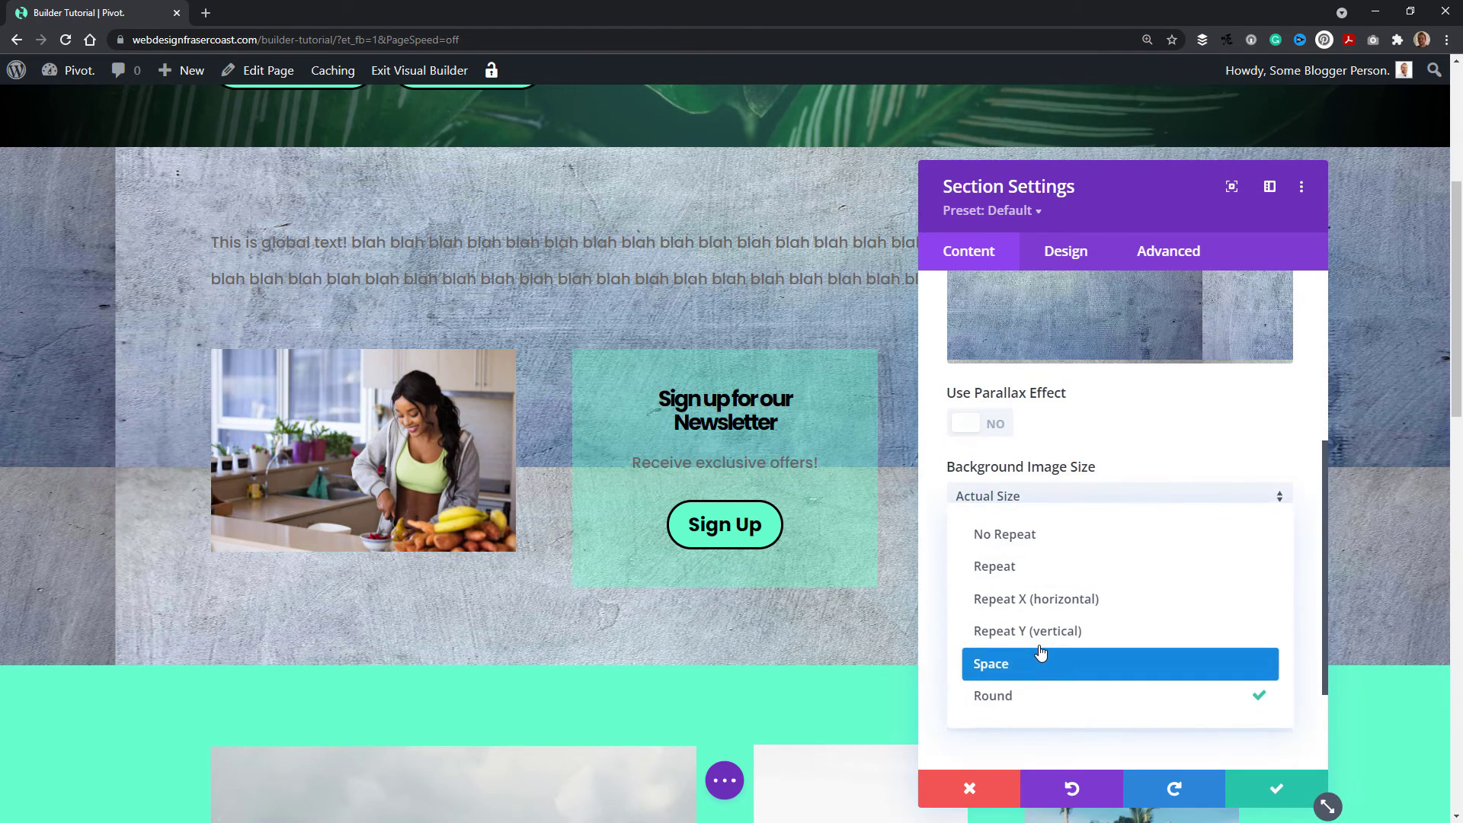
left_click(1050, 551)
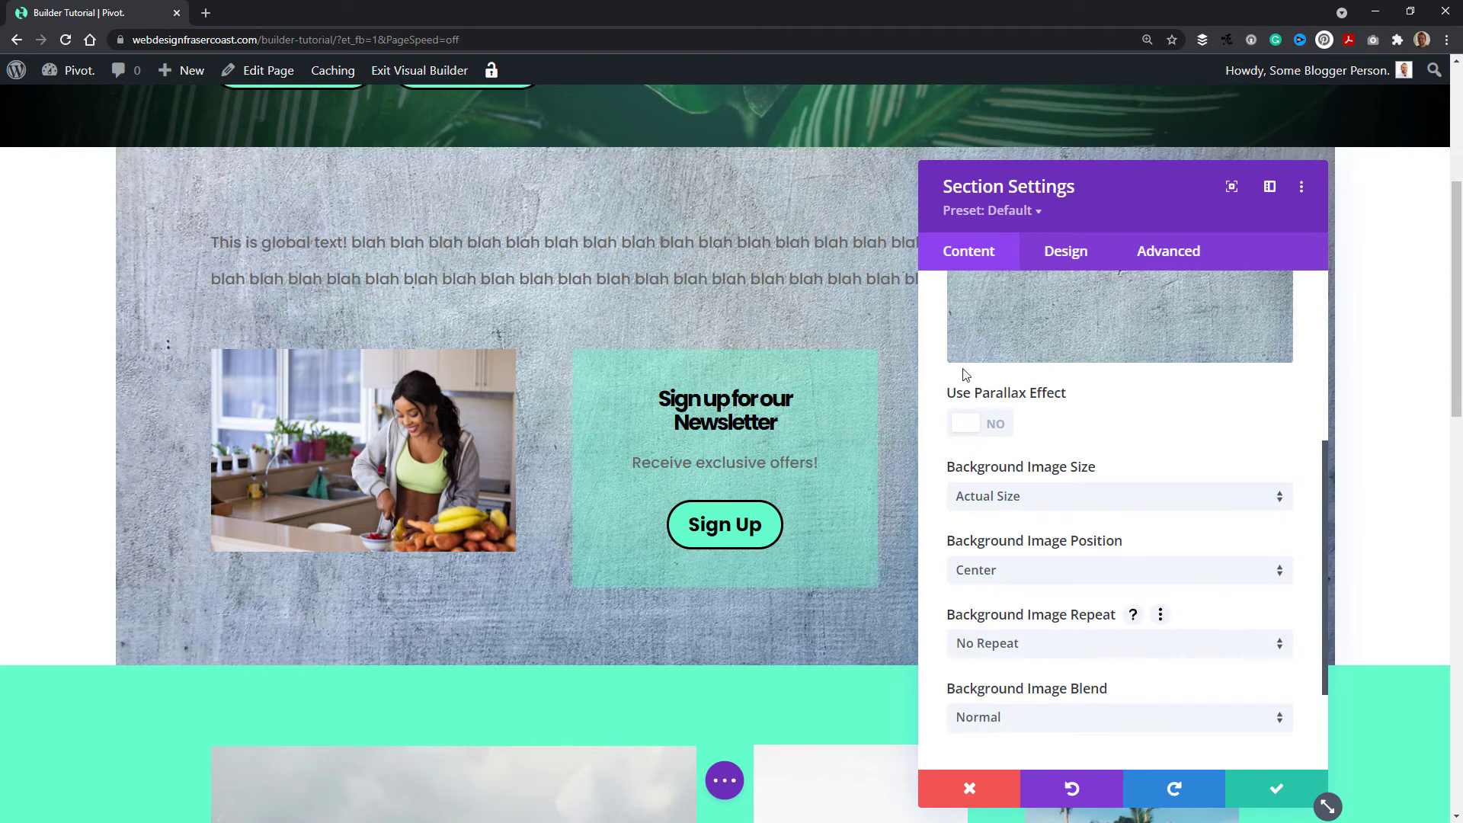
left_click_drag(1047, 216, 1141, 186)
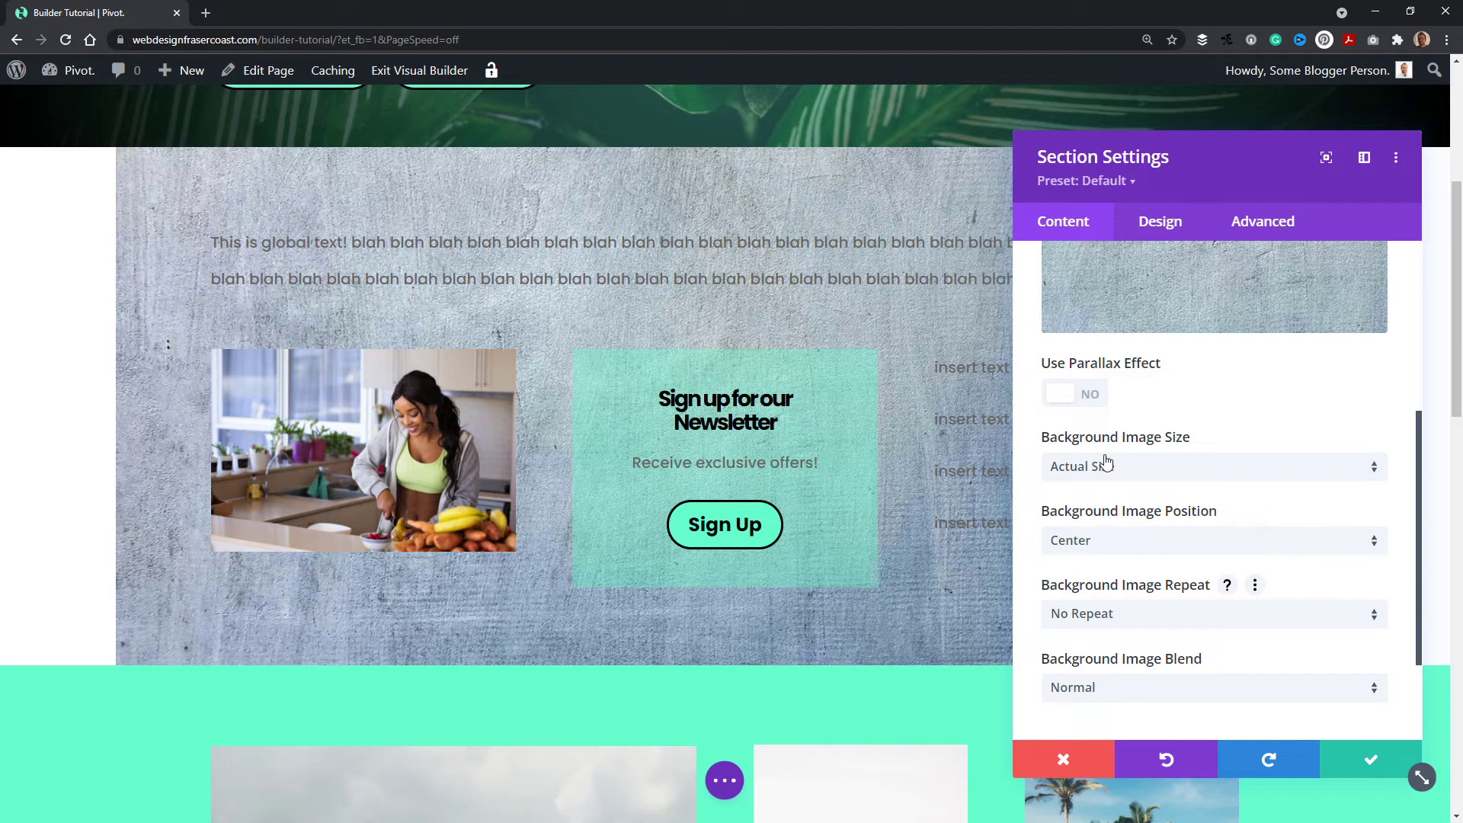
Try the Top Left position for the section's background image, and set the position to Bottom Left
left_click(1102, 544)
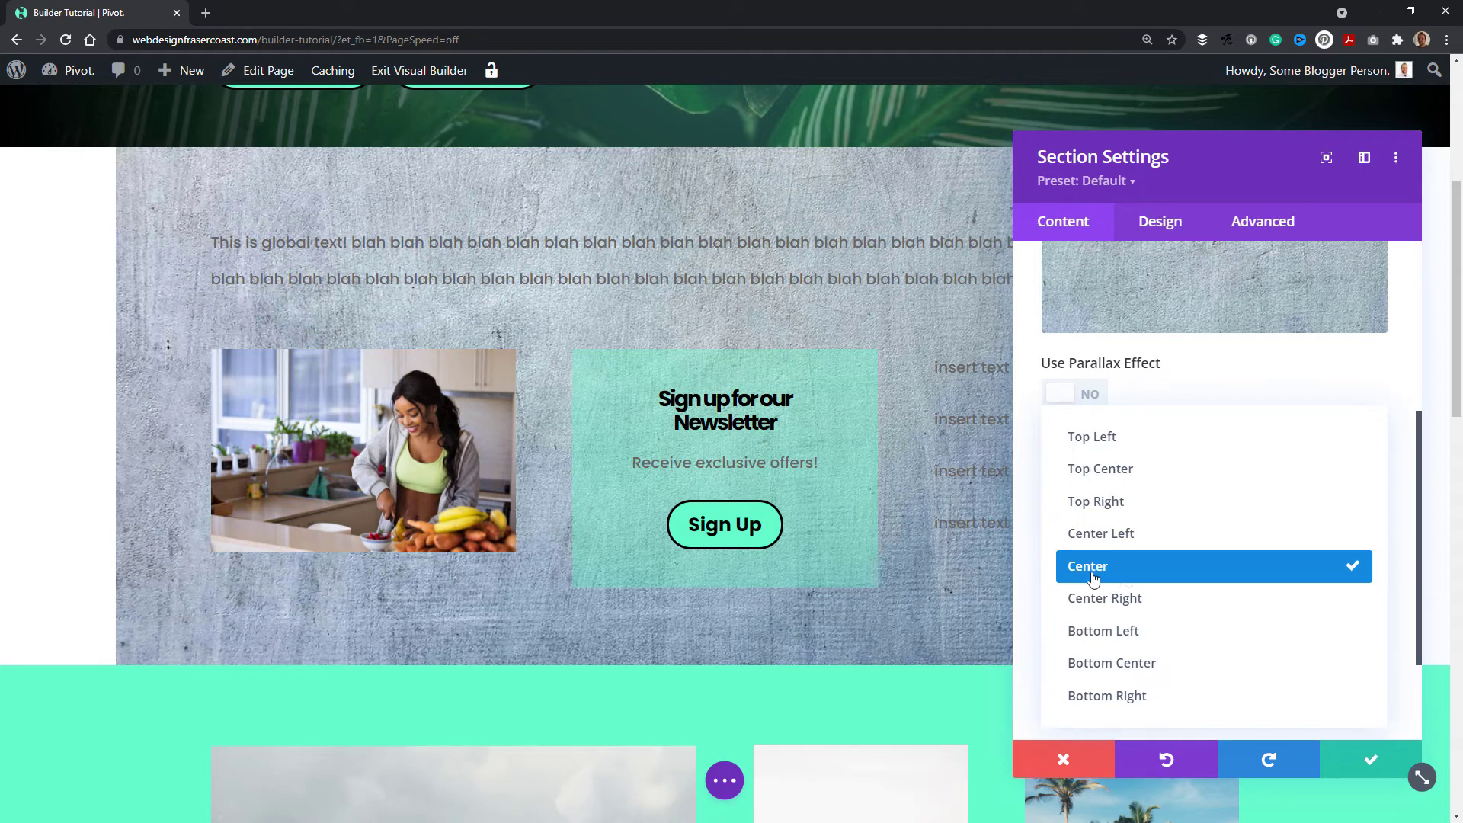
left_click(1098, 443)
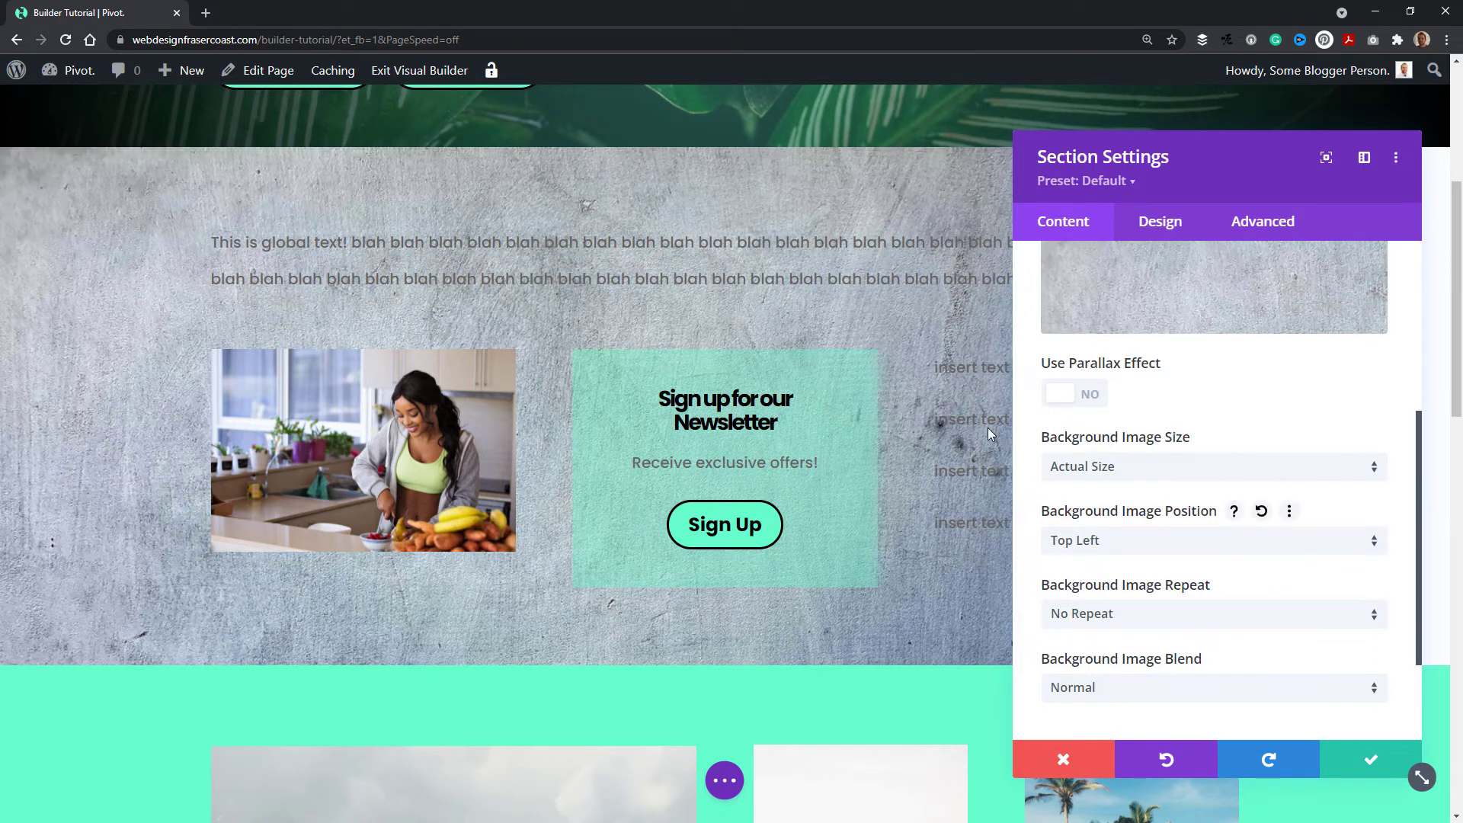
left_click_drag(1128, 145, 1164, 216)
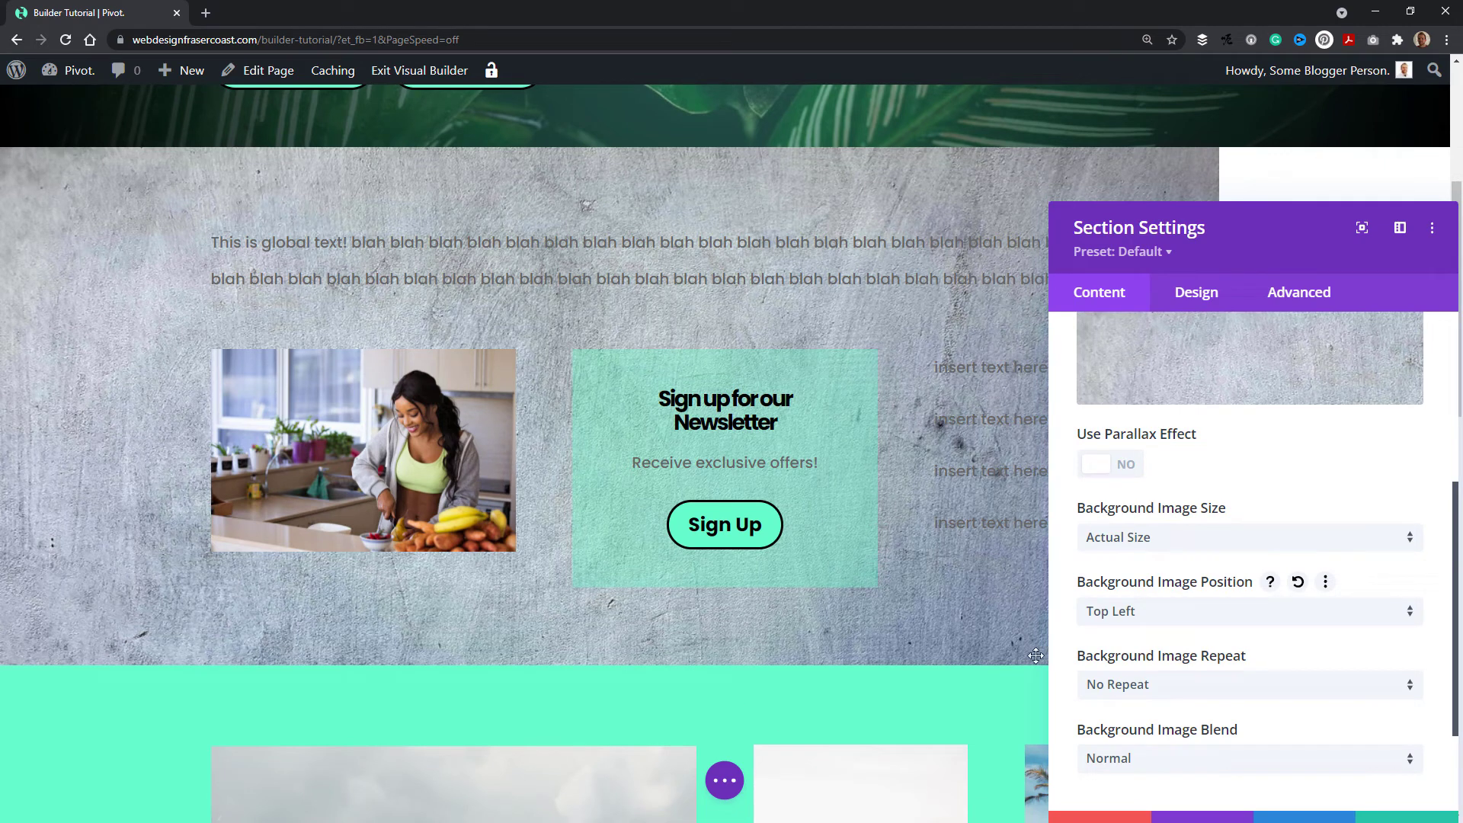
left_click(1160, 614)
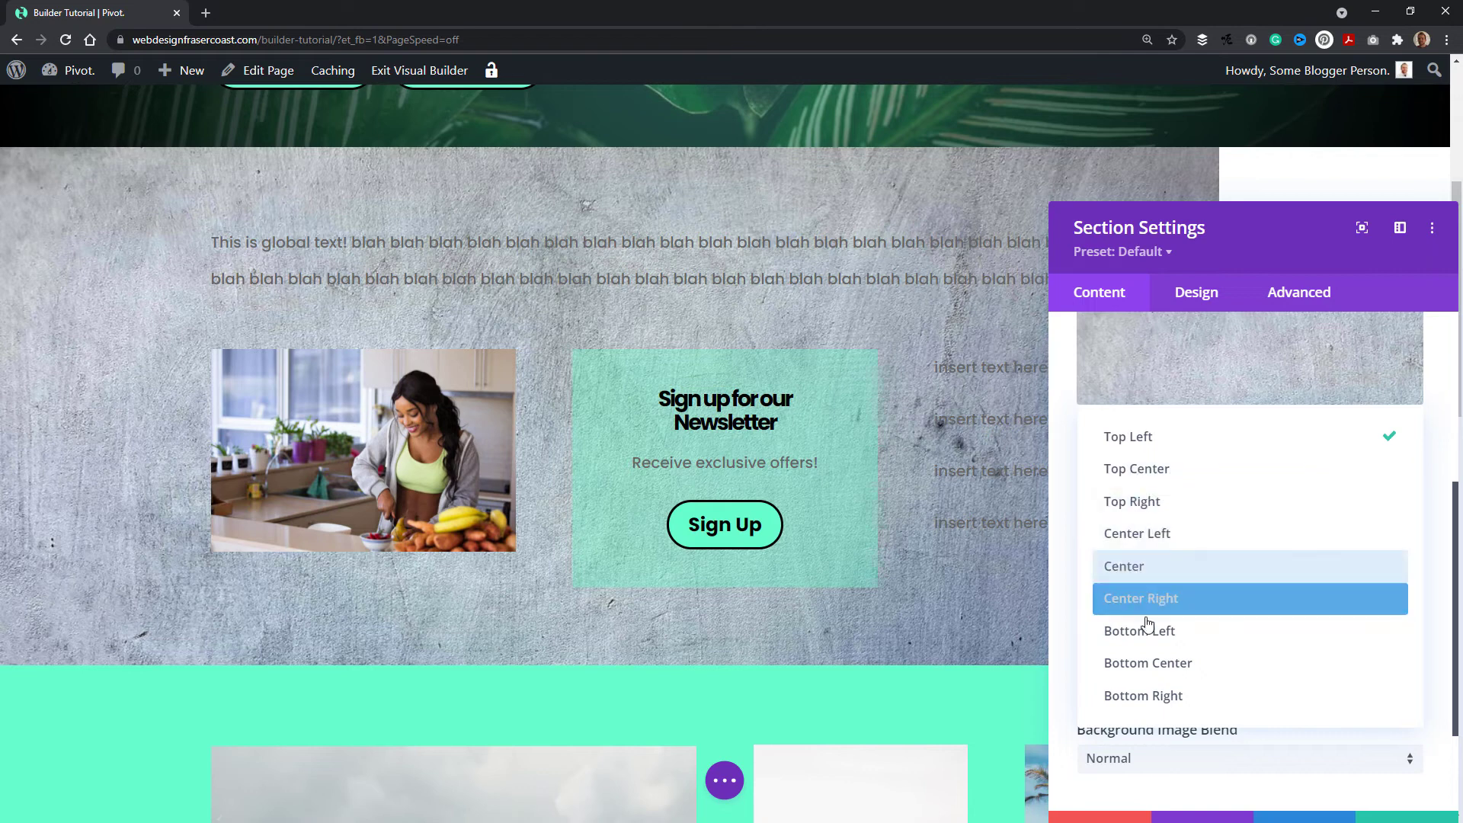
left_click(1156, 642)
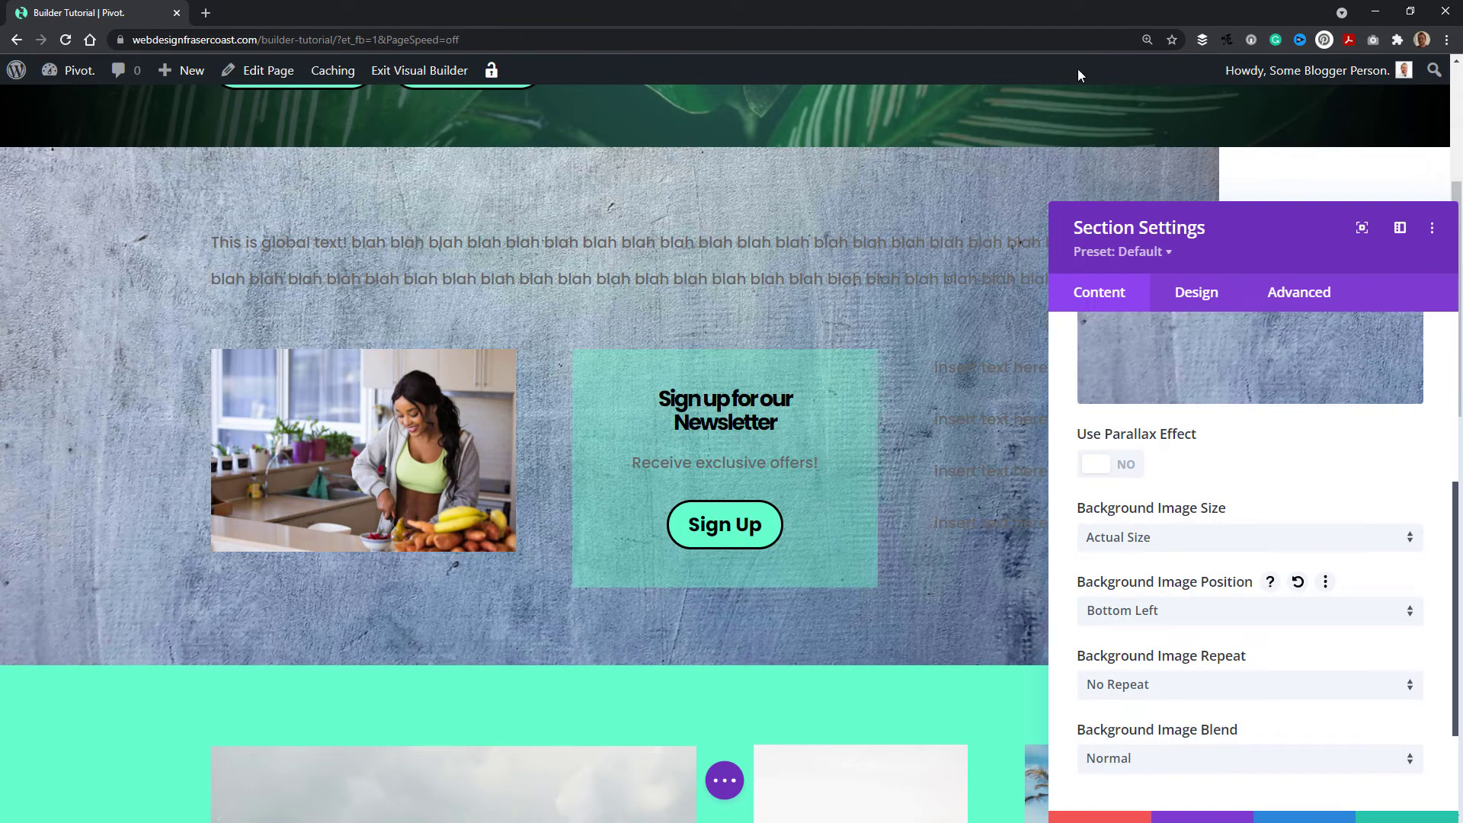
Set the section's background image size to Cover and try the Top Left position
left_click(1121, 542)
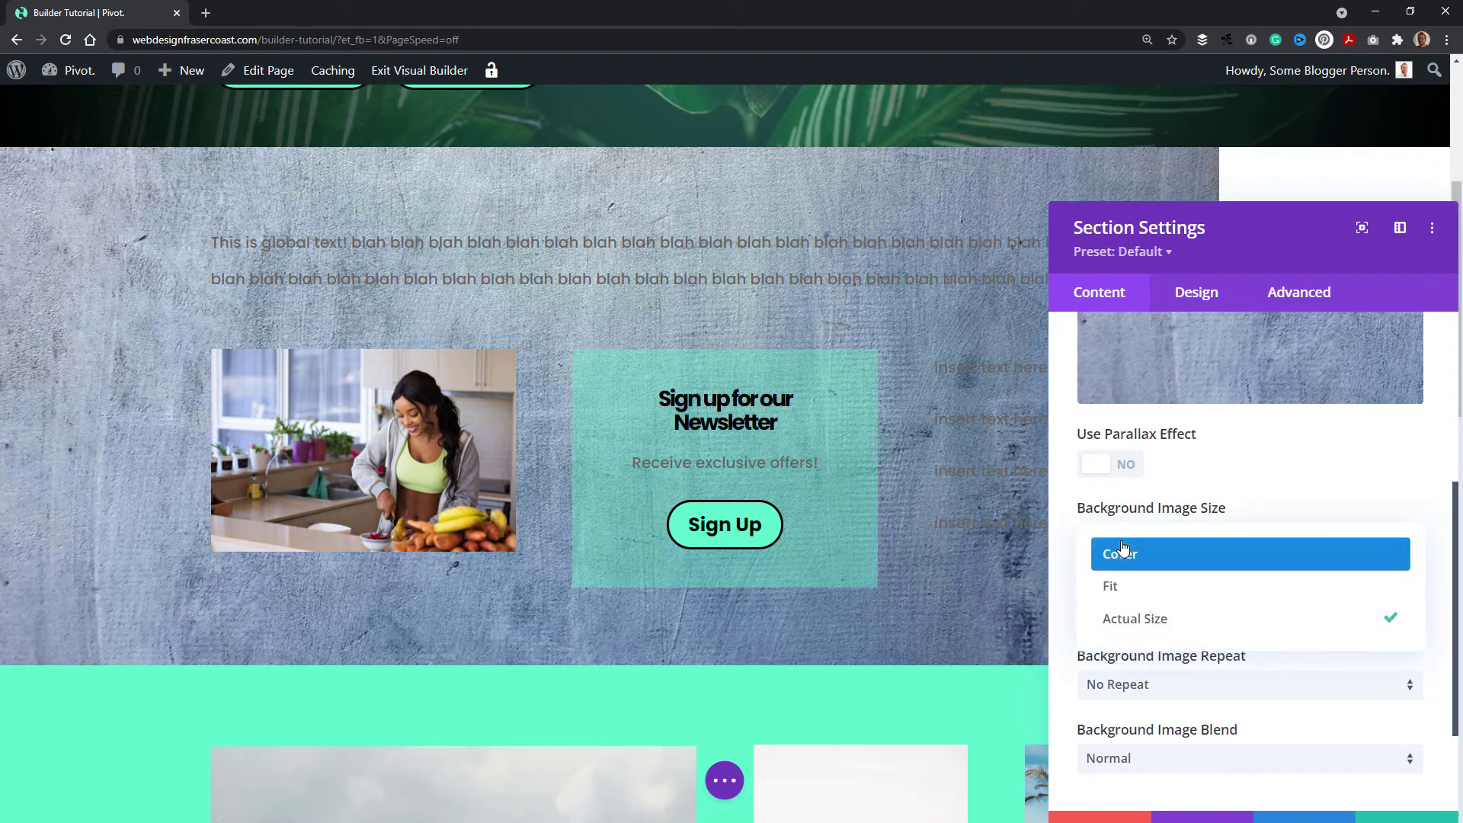
left_click(1141, 571)
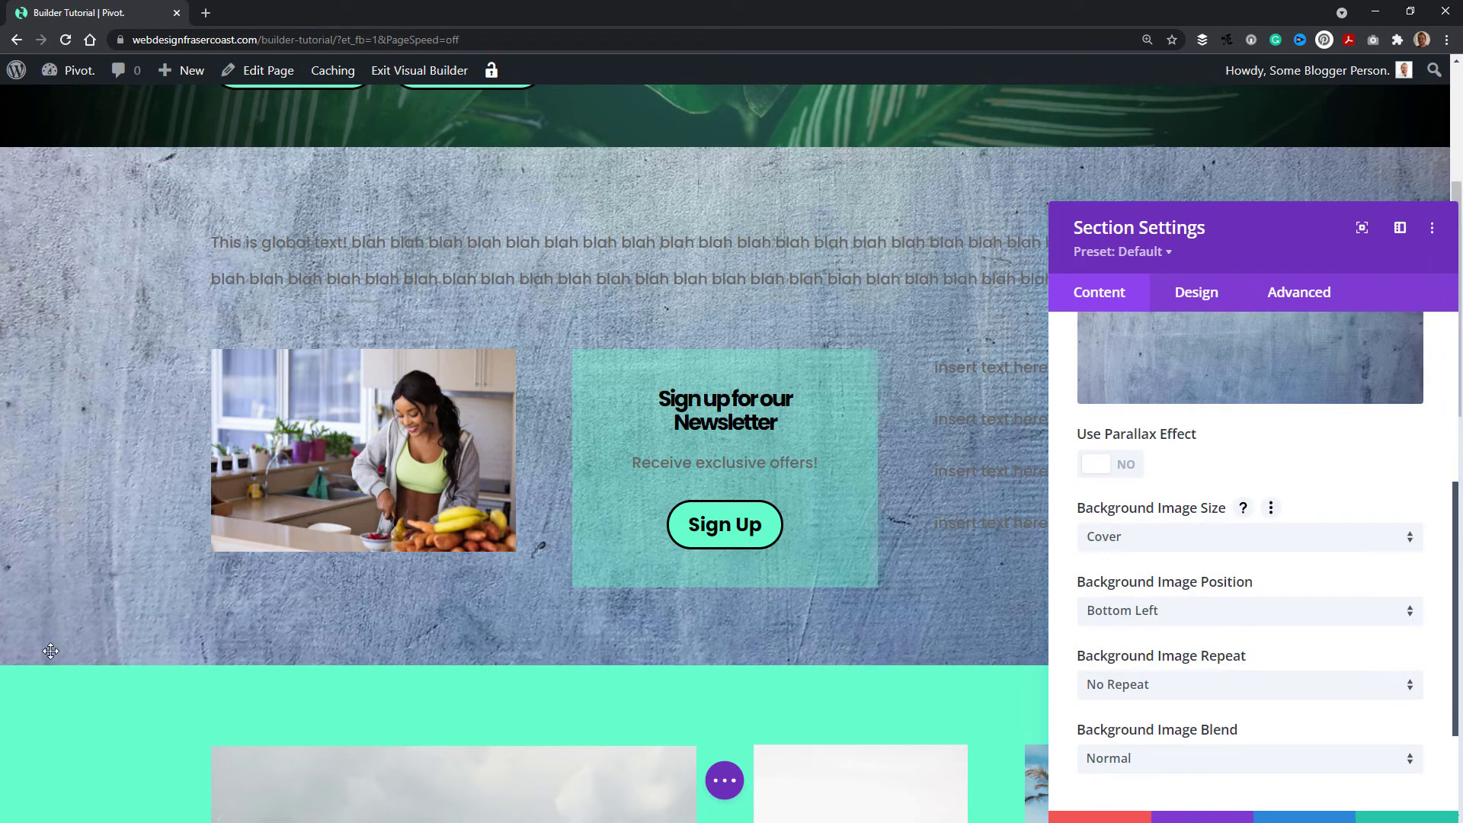
left_click(1218, 621)
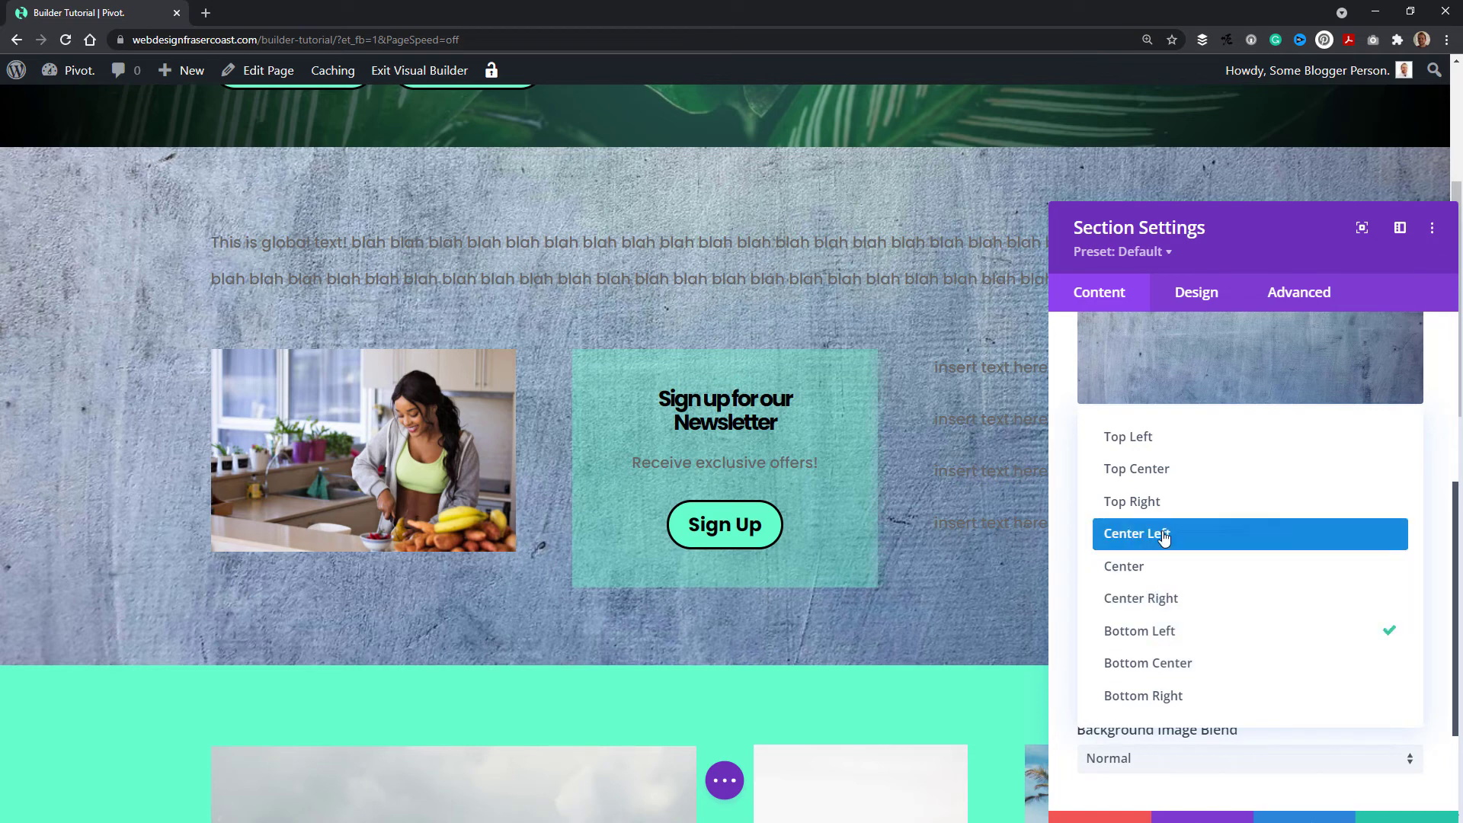
left_click(1122, 436)
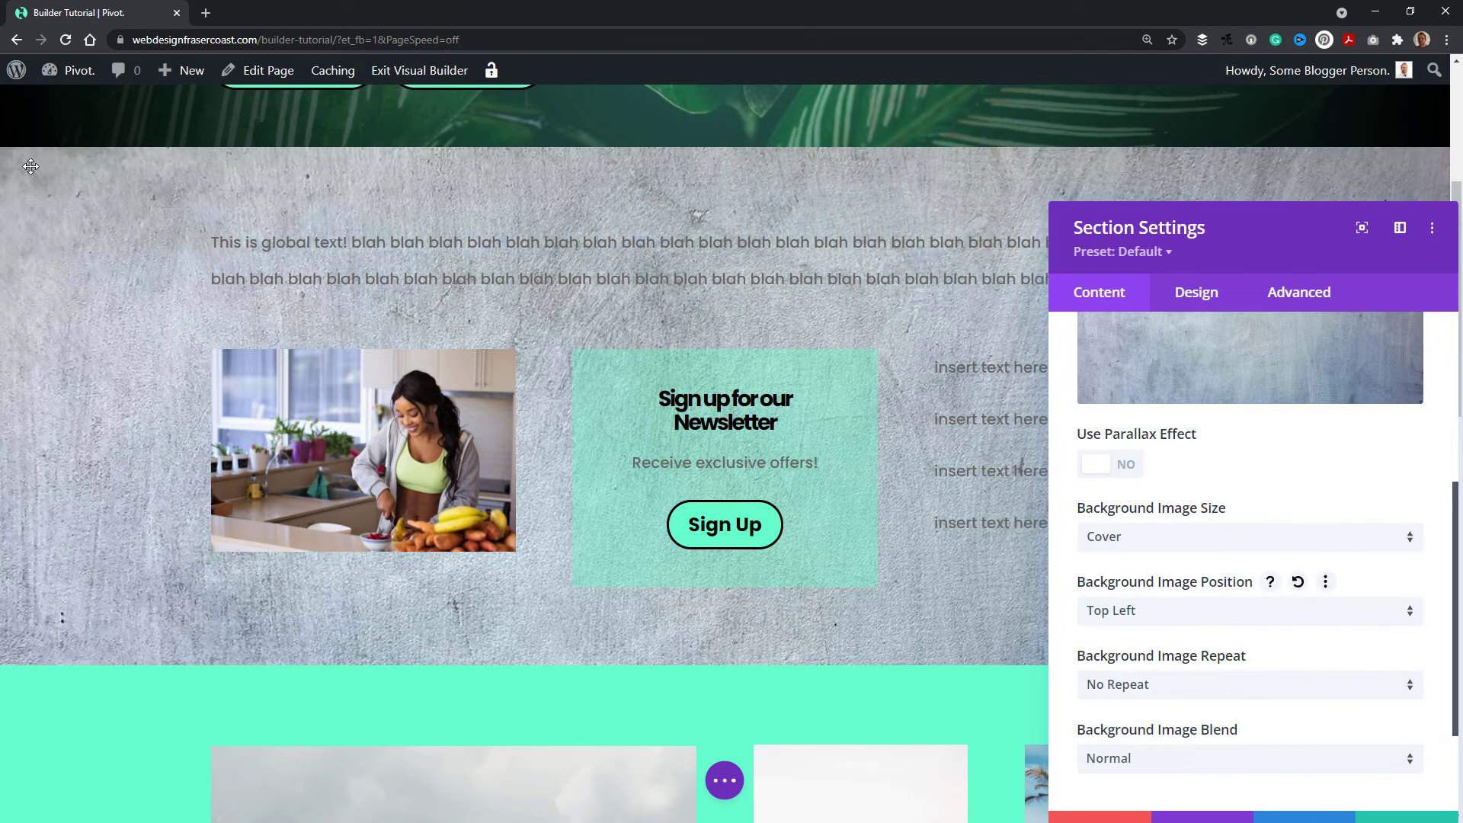
Try the Bottom Center and Center positions for the background image, and set its position to Top Center
left_click(1150, 610)
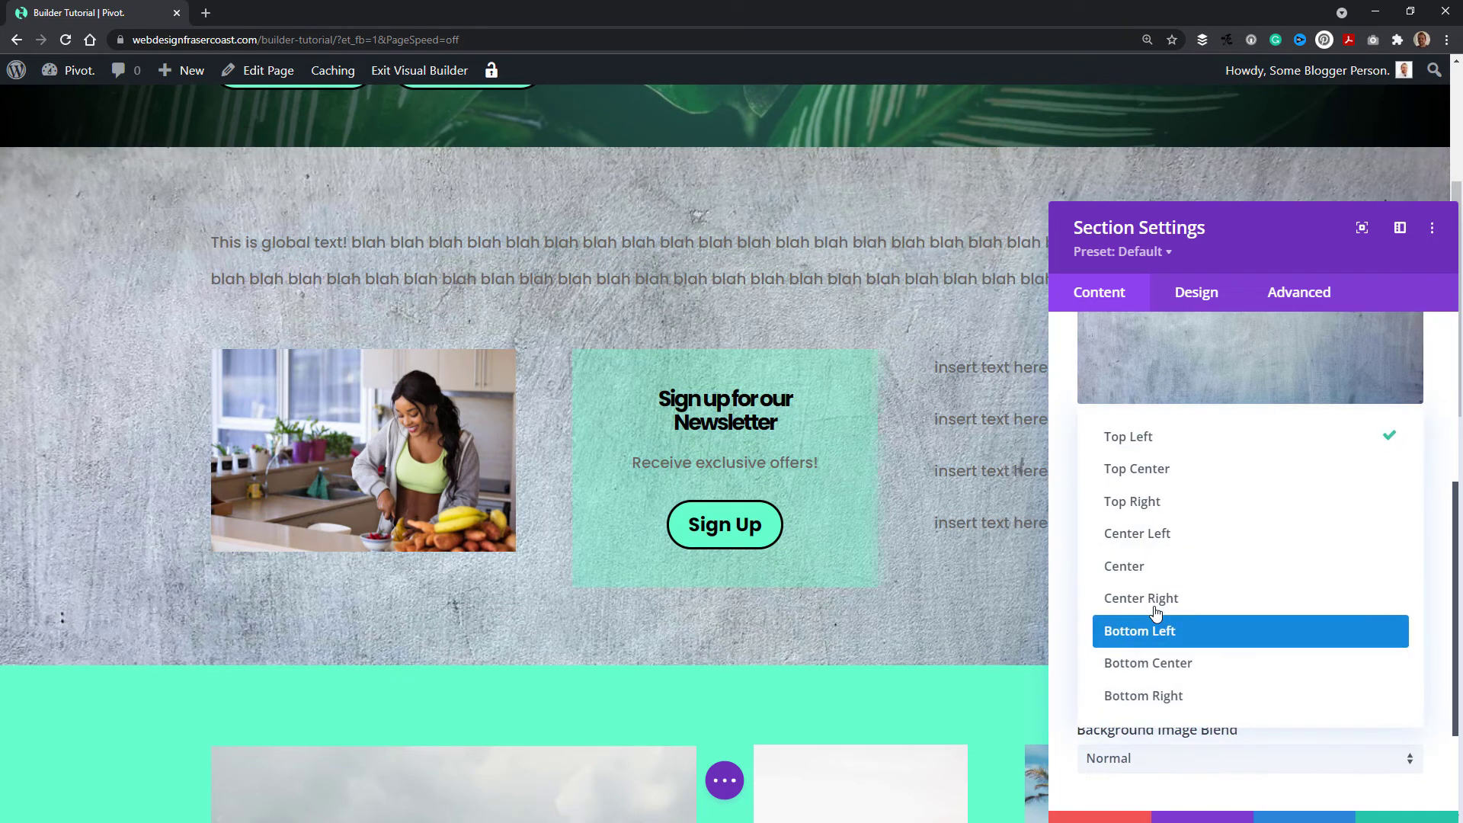
left_click(1176, 664)
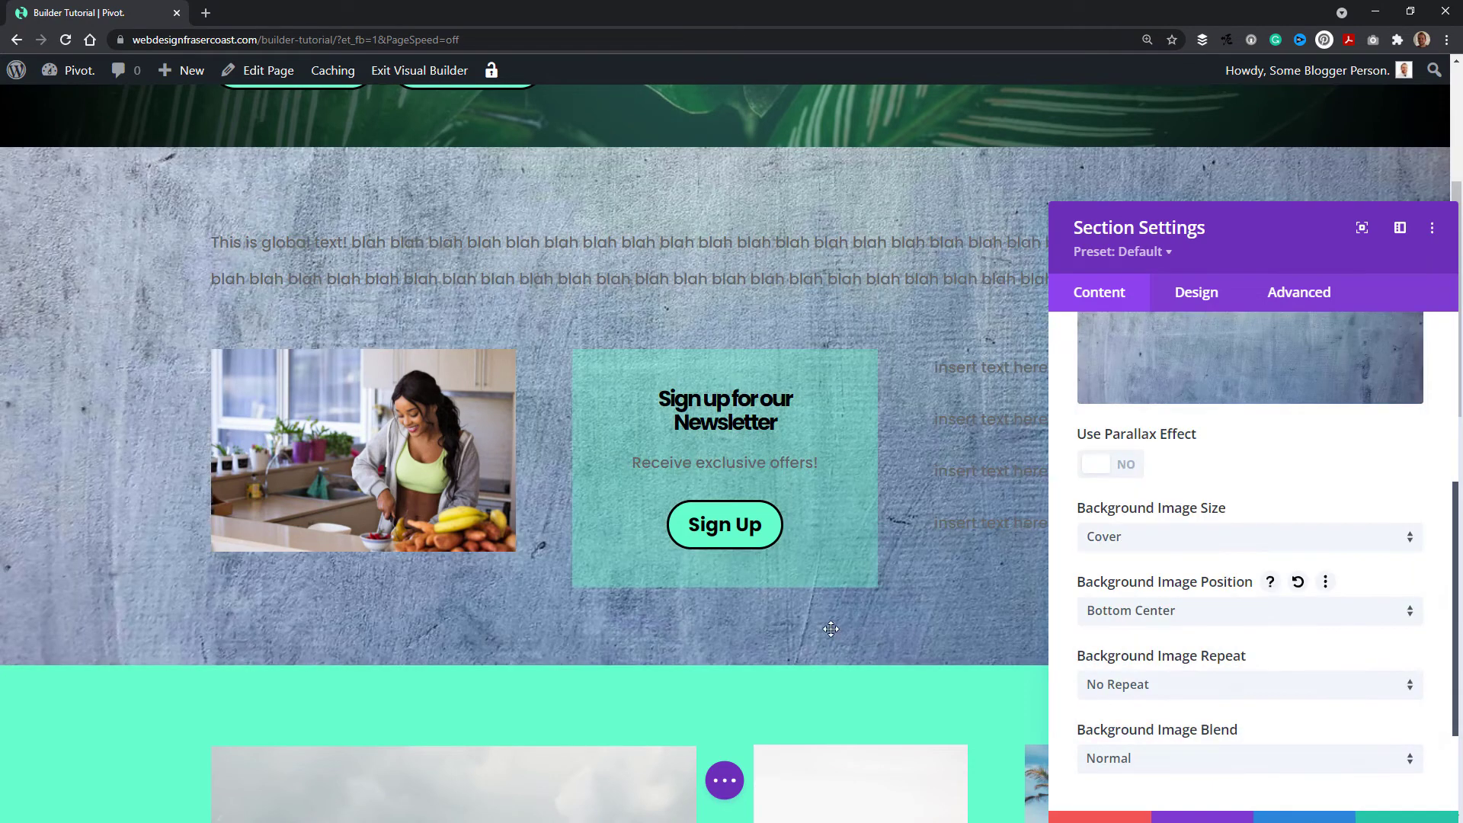
left_click(1198, 617)
left_click(1195, 566)
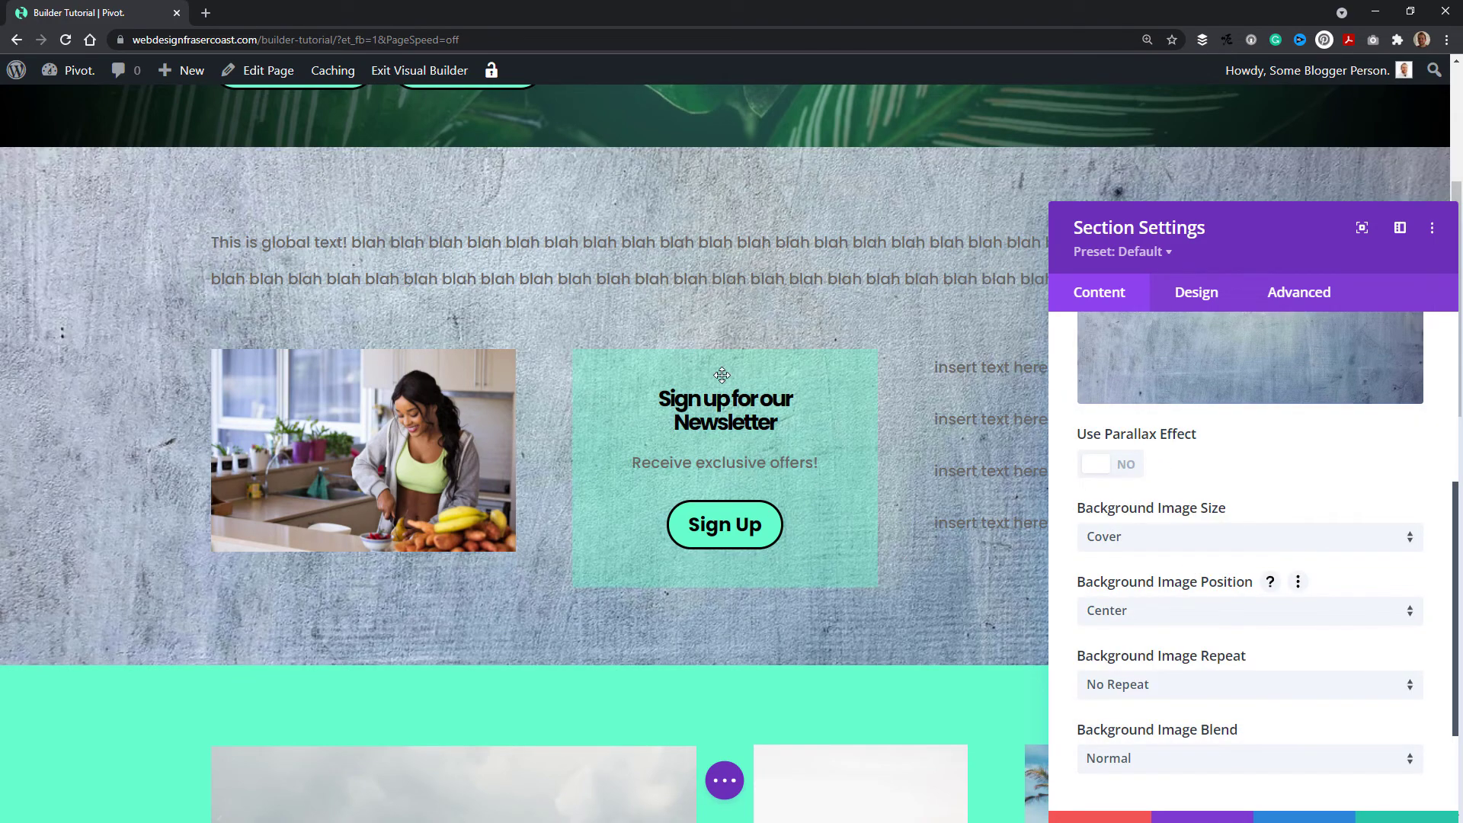
left_click(1145, 612)
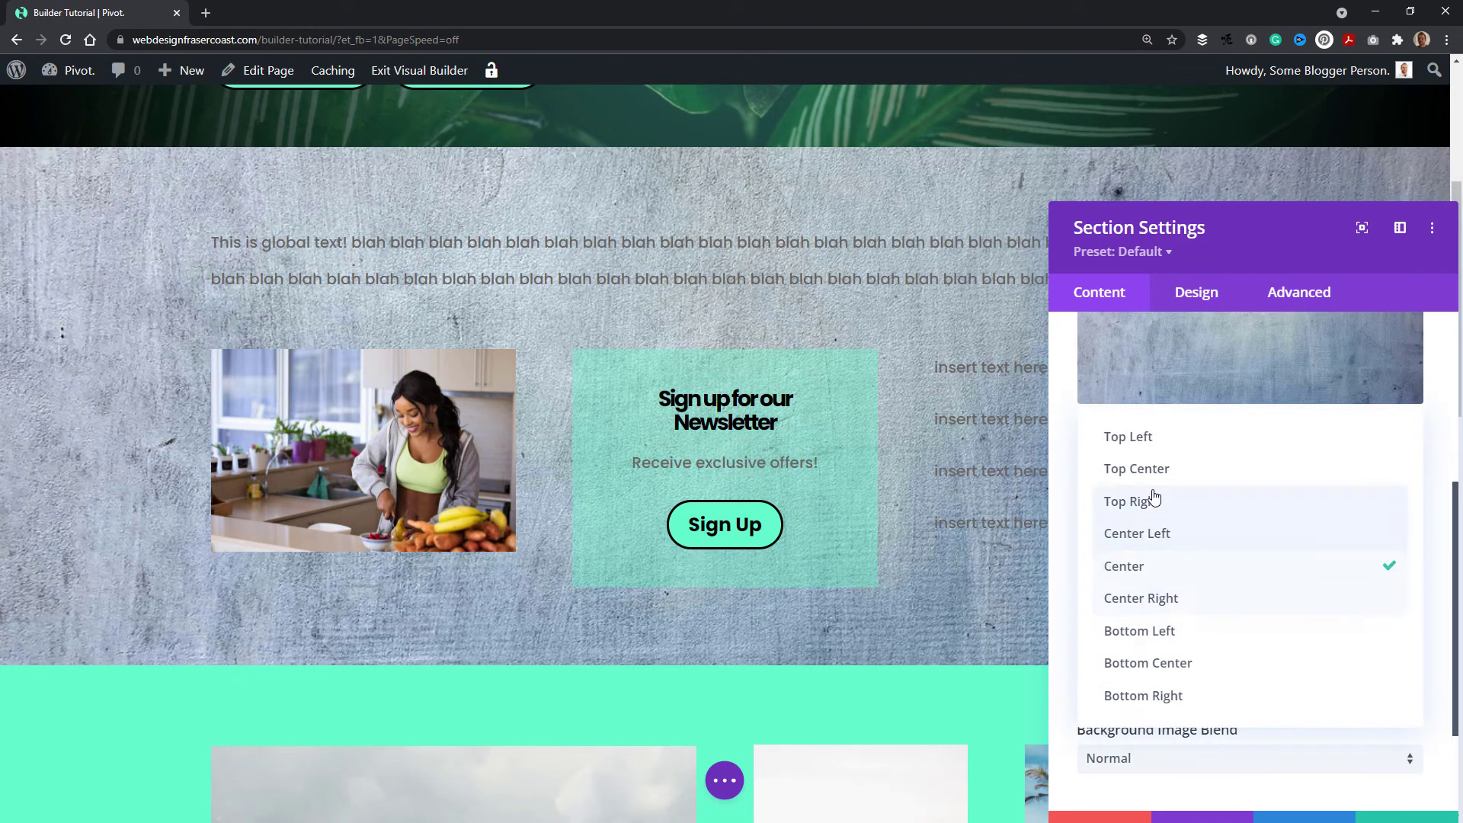
left_click(1144, 469)
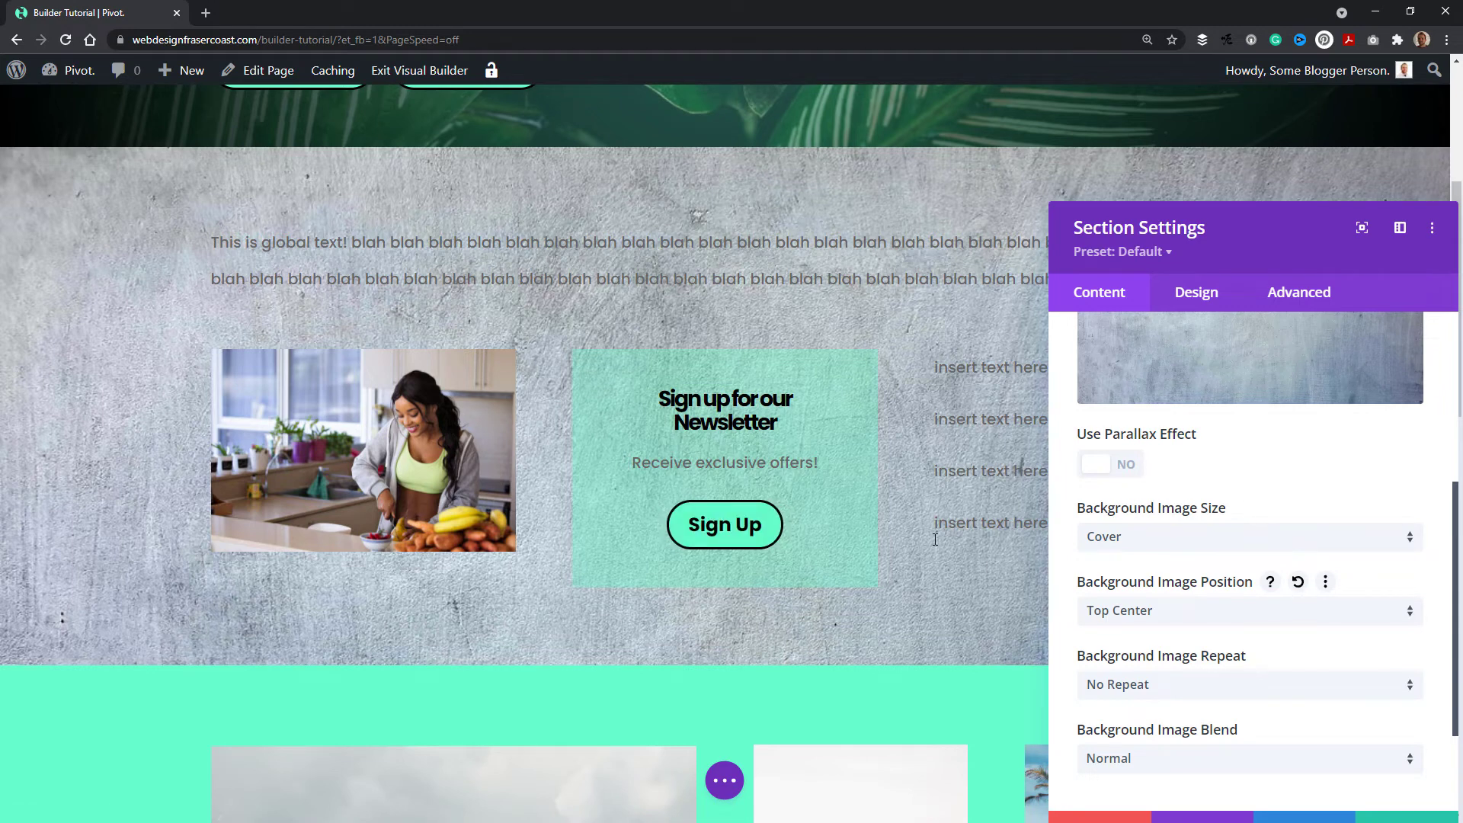
Try the Multiply and Darken blend modes on the section's background image
scroll(934, 532, "down", 1)
left_click(1198, 760)
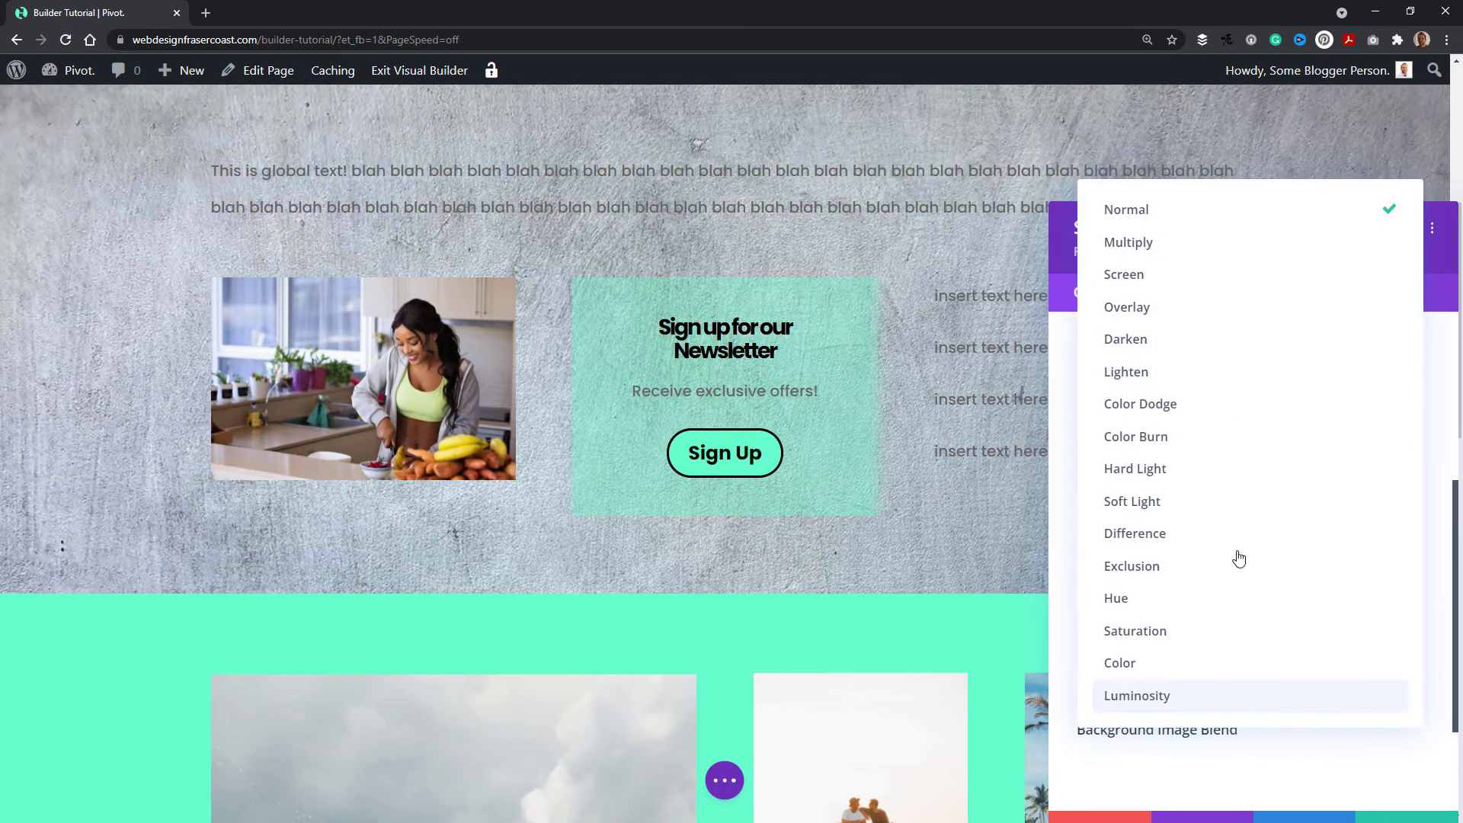
left_click(1179, 243)
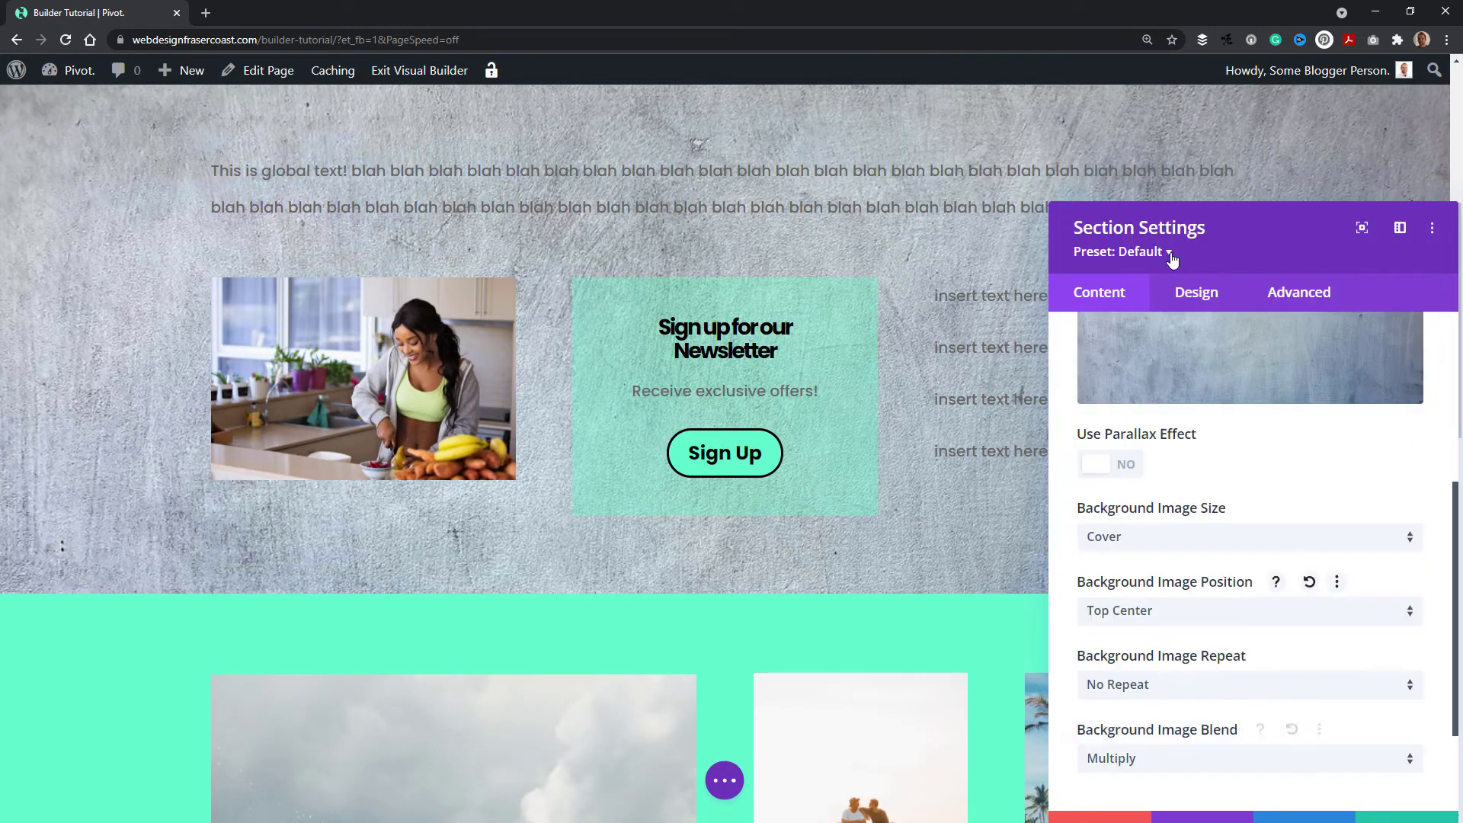
left_click(1138, 762)
left_click(1154, 347)
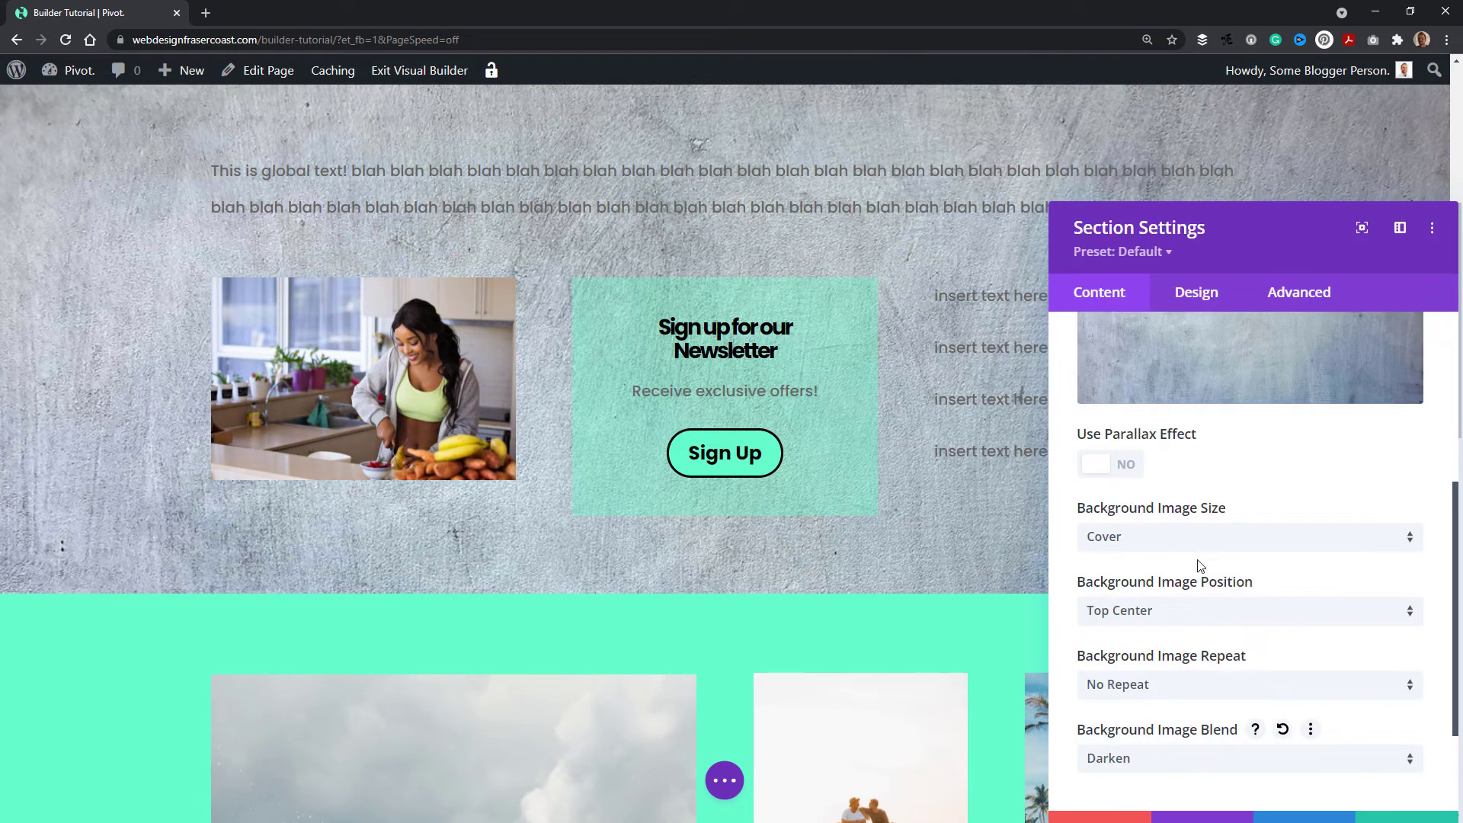
Set the section's background color to the saved blue swatch (#0c71c3) behind the image
scroll(1199, 565, "up", 4)
left_click(1122, 488)
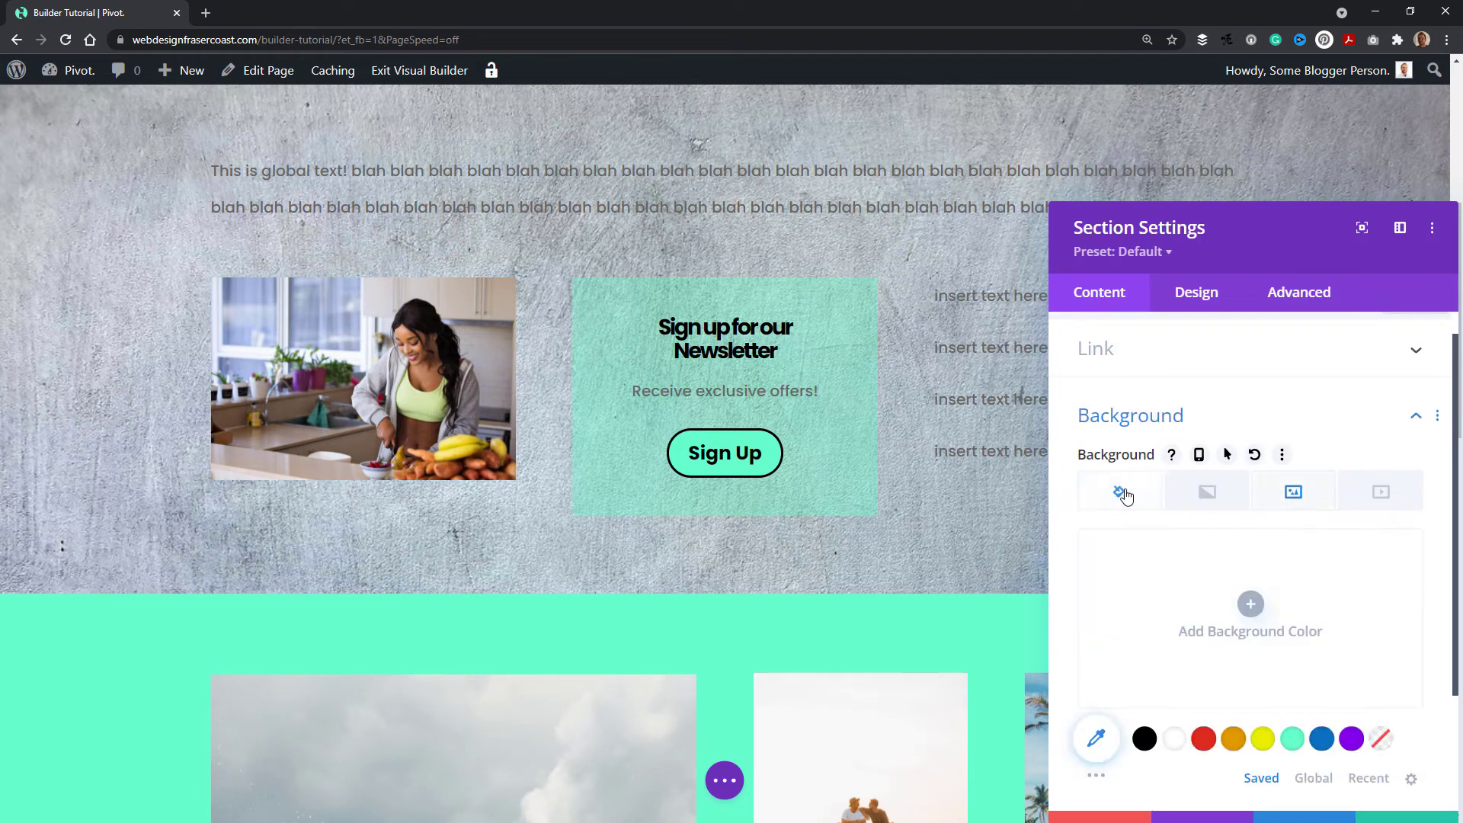
scroll(1321, 686, "down", 1)
left_click(1321, 663)
scroll(1301, 660, "up", 2)
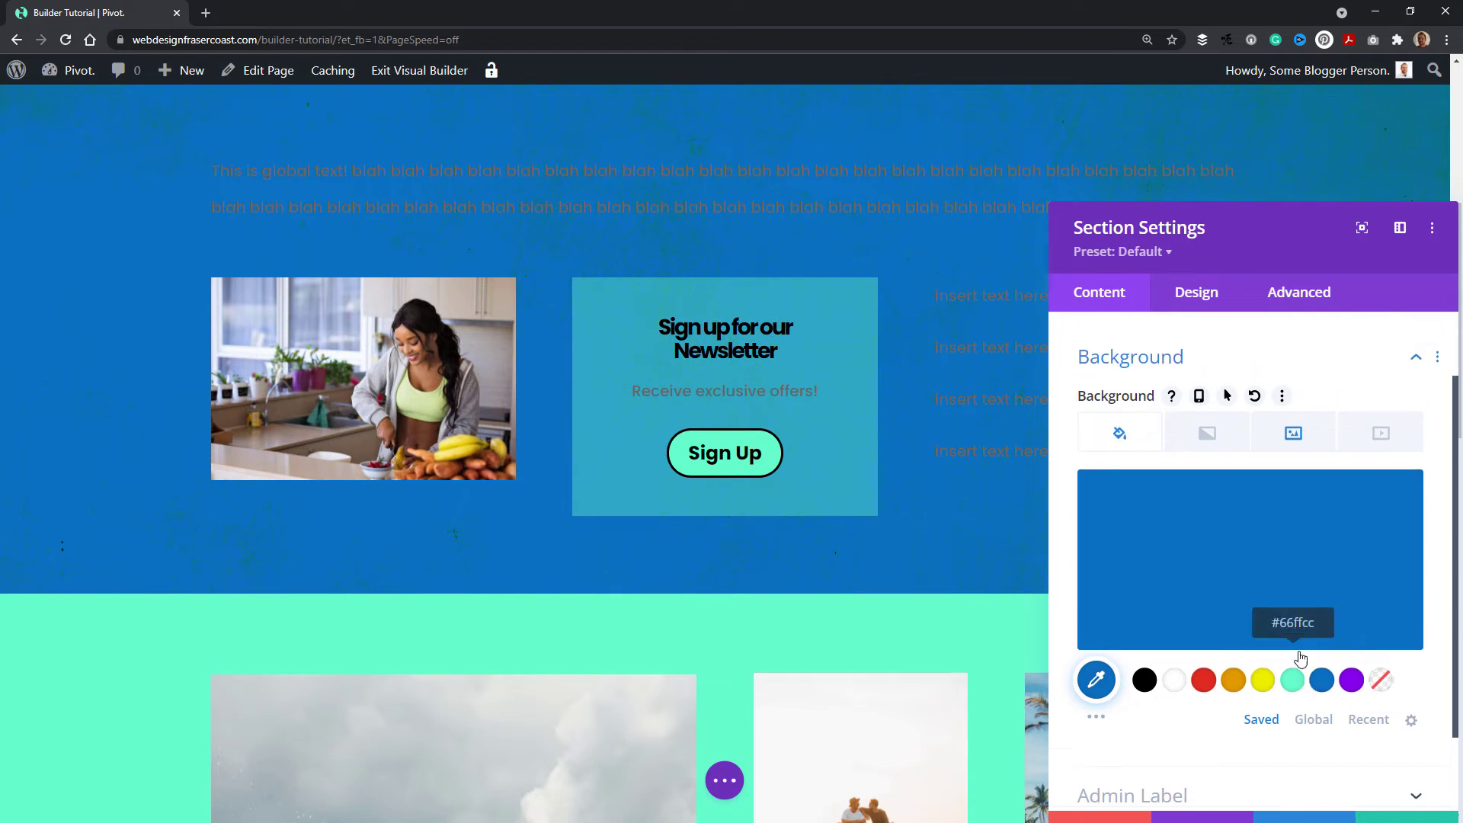
scroll(1256, 545, "down", 1)
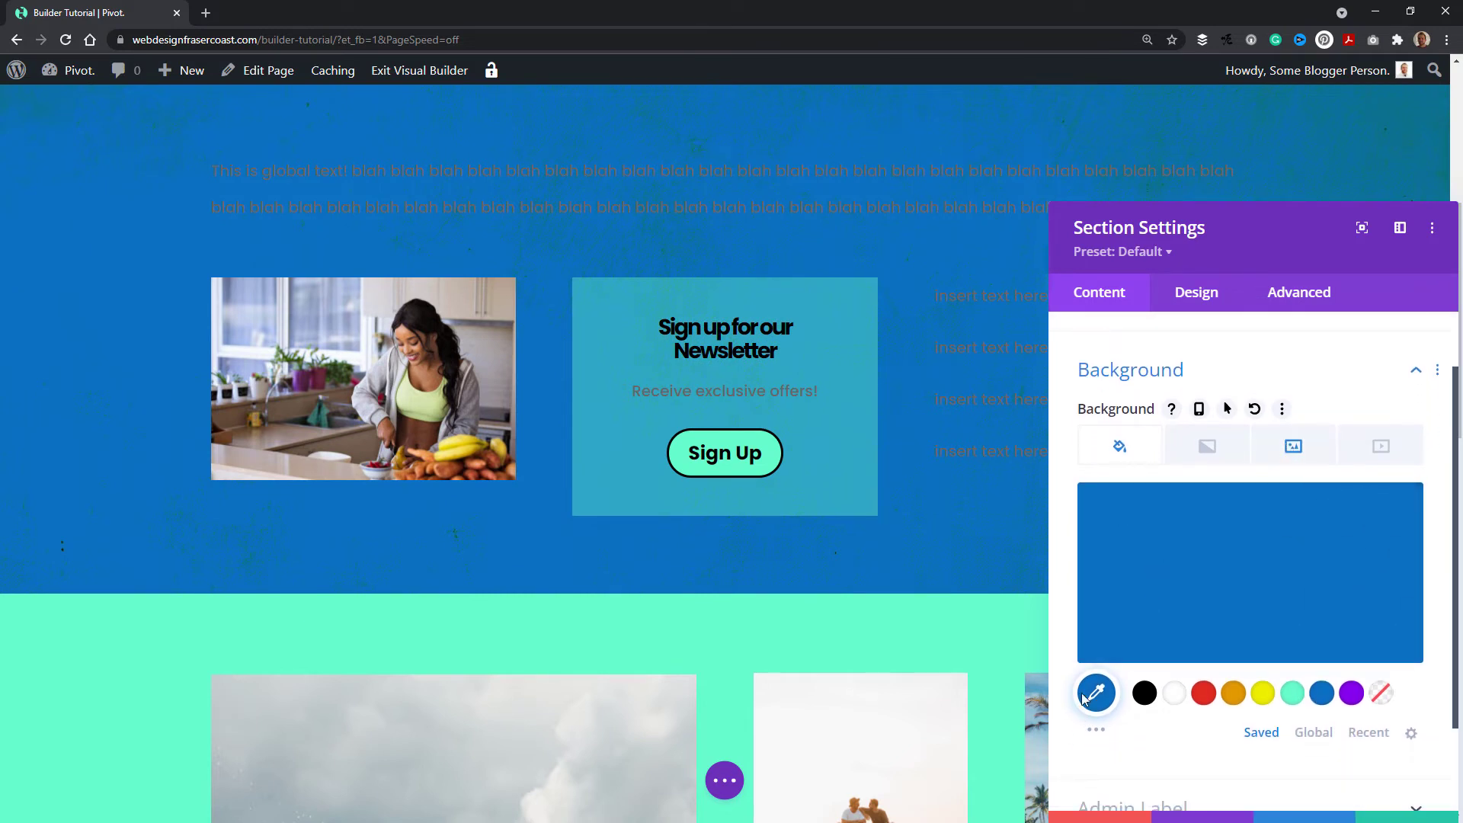
Return to the background image options, try the Saturation blend, and set the blend to Multiply
left_click(1299, 451)
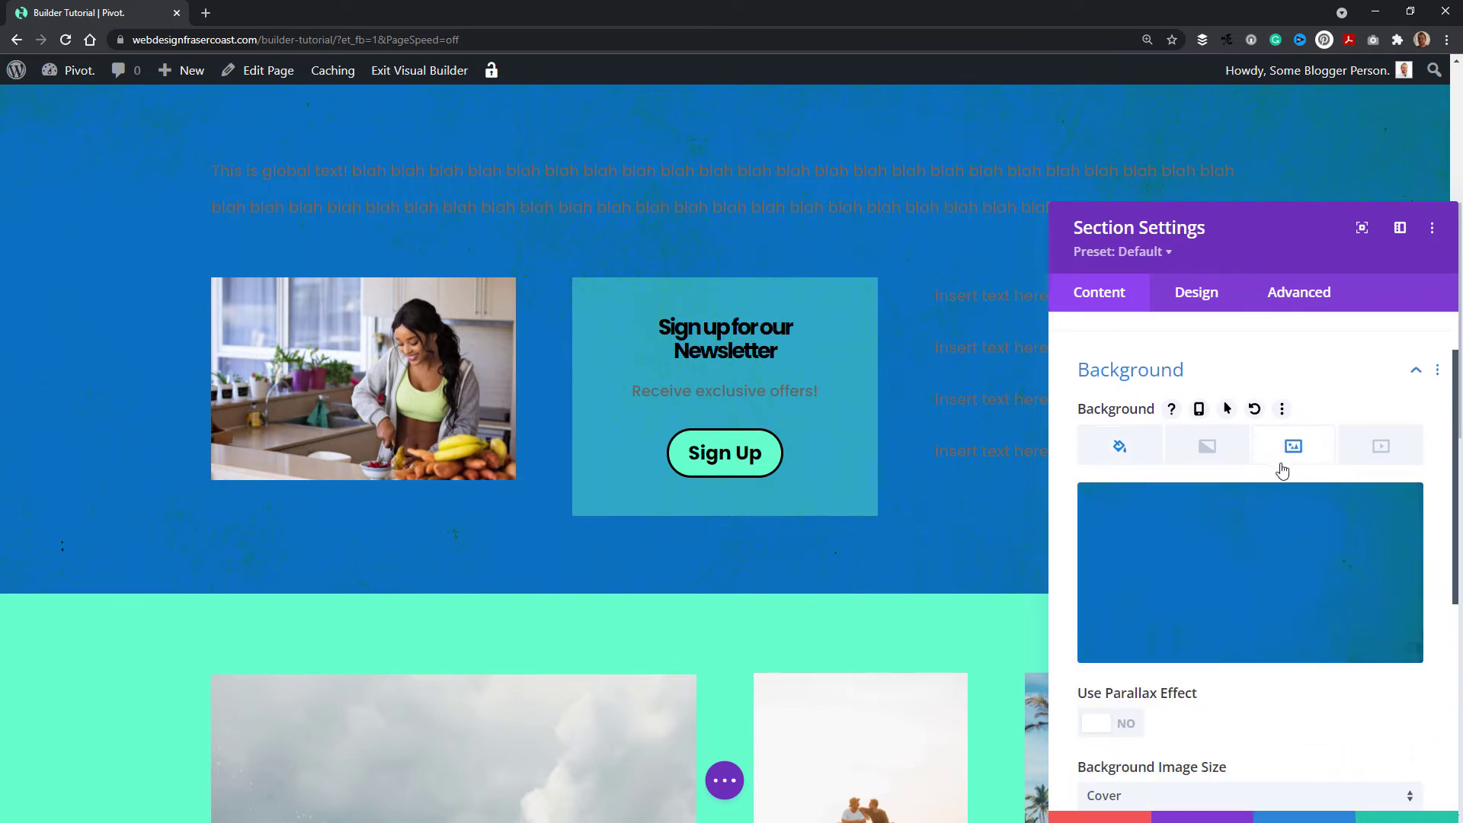
scroll(1283, 471, "down", 5)
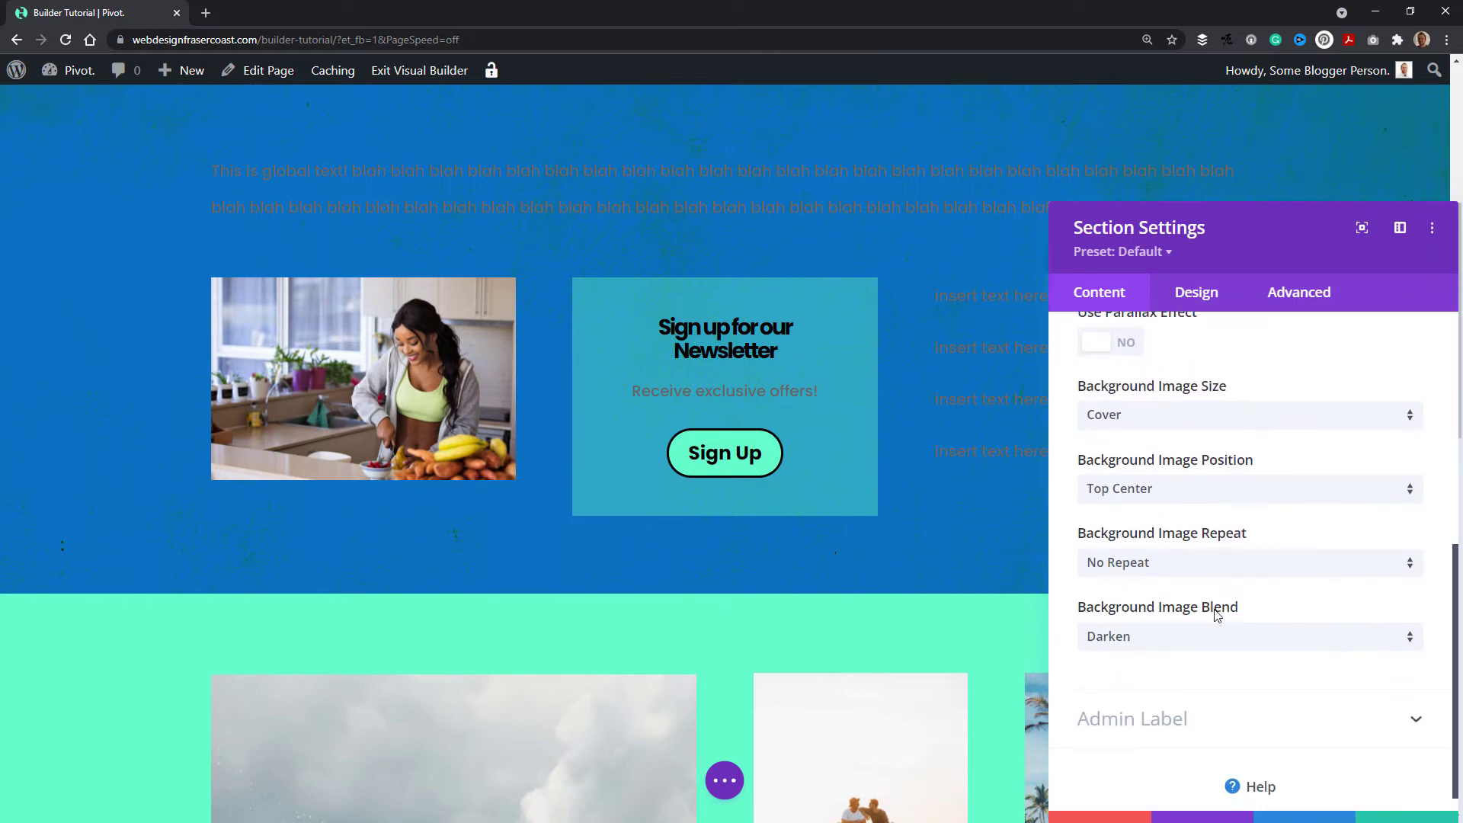
left_click(1186, 637)
left_click(1183, 631)
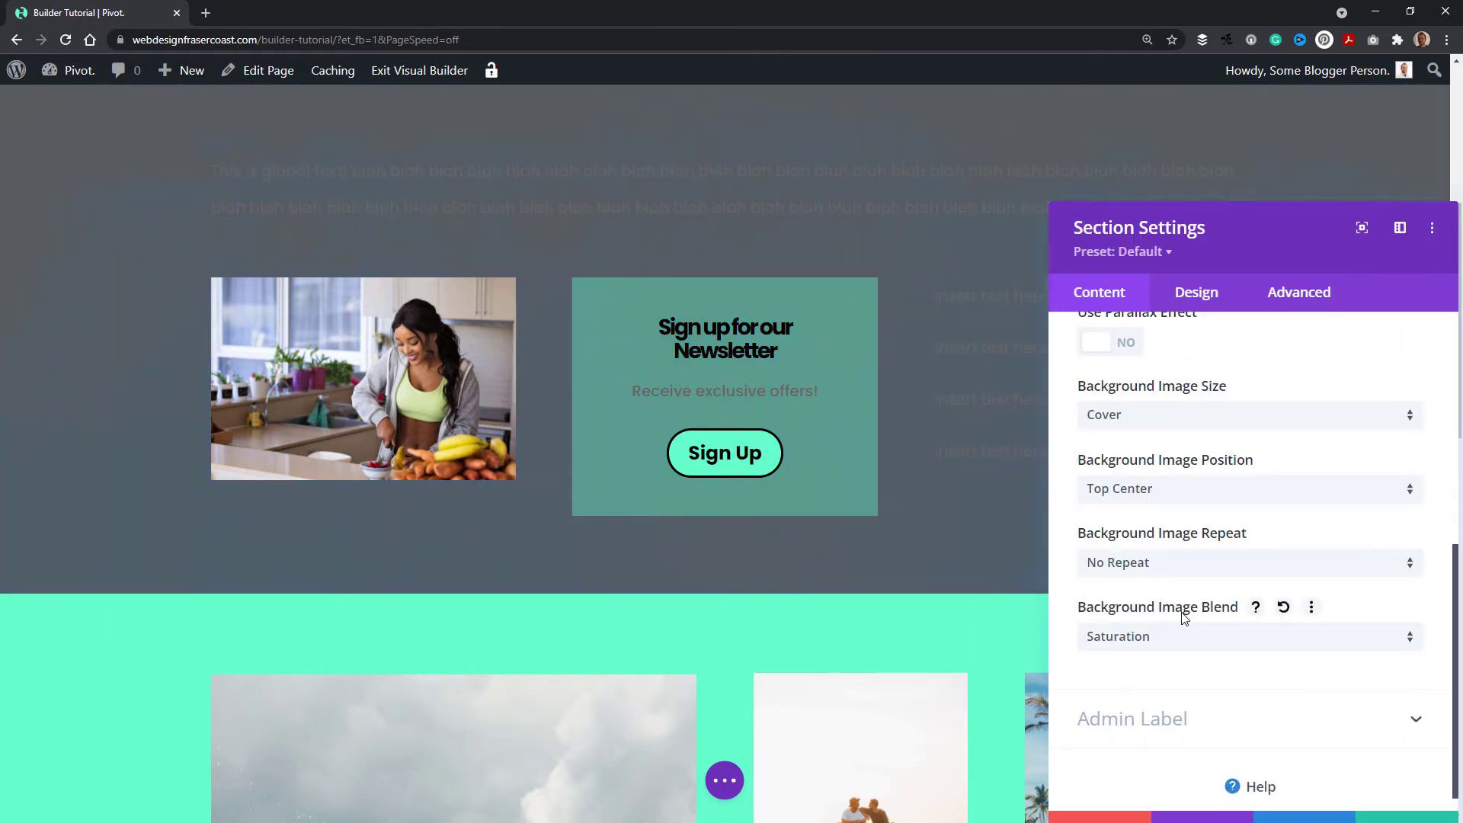
left_click(1182, 637)
left_click(1160, 242)
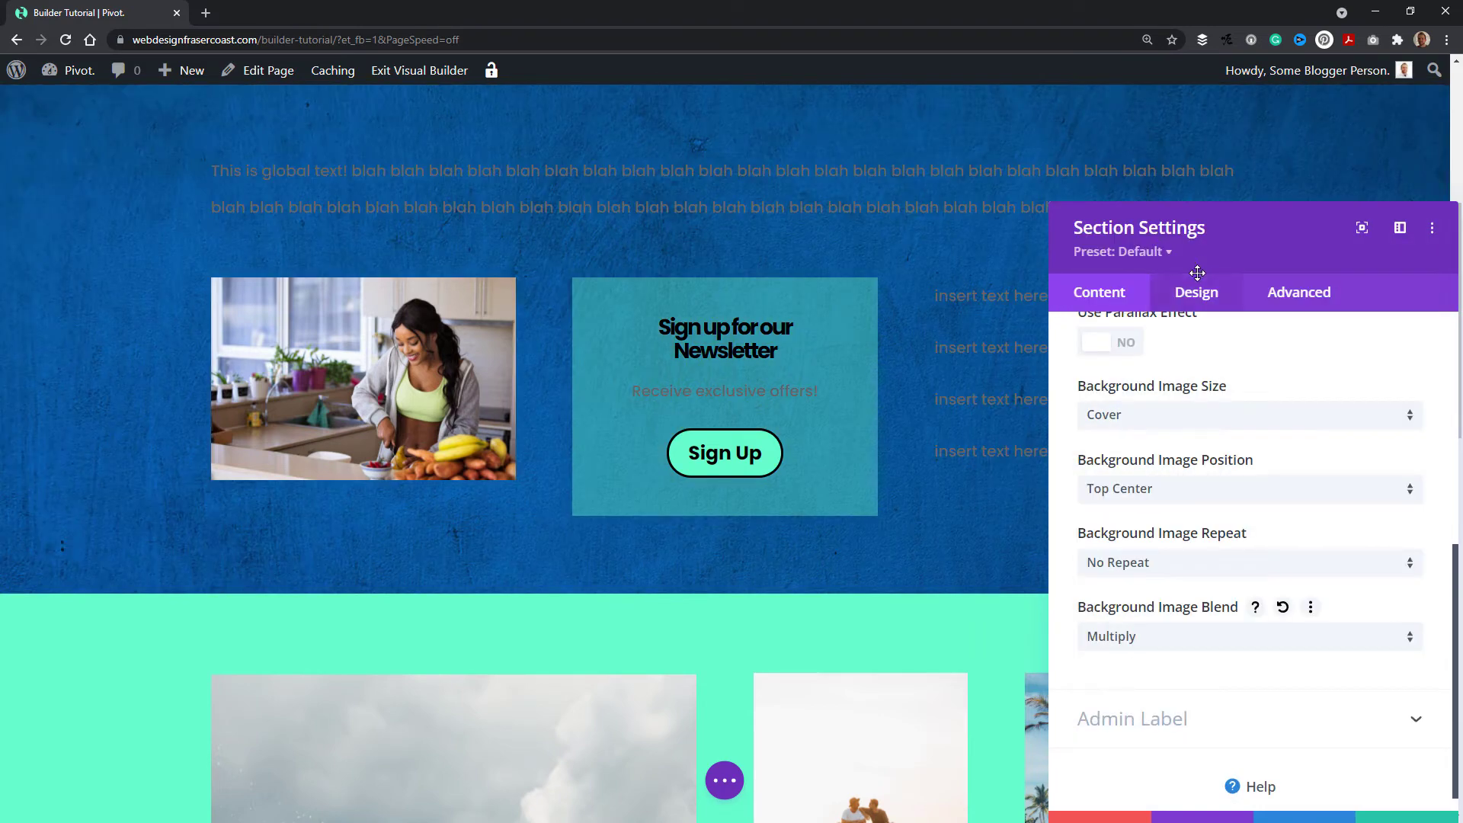
scroll(885, 450, "up", 3)
scroll(834, 458, "down", 2)
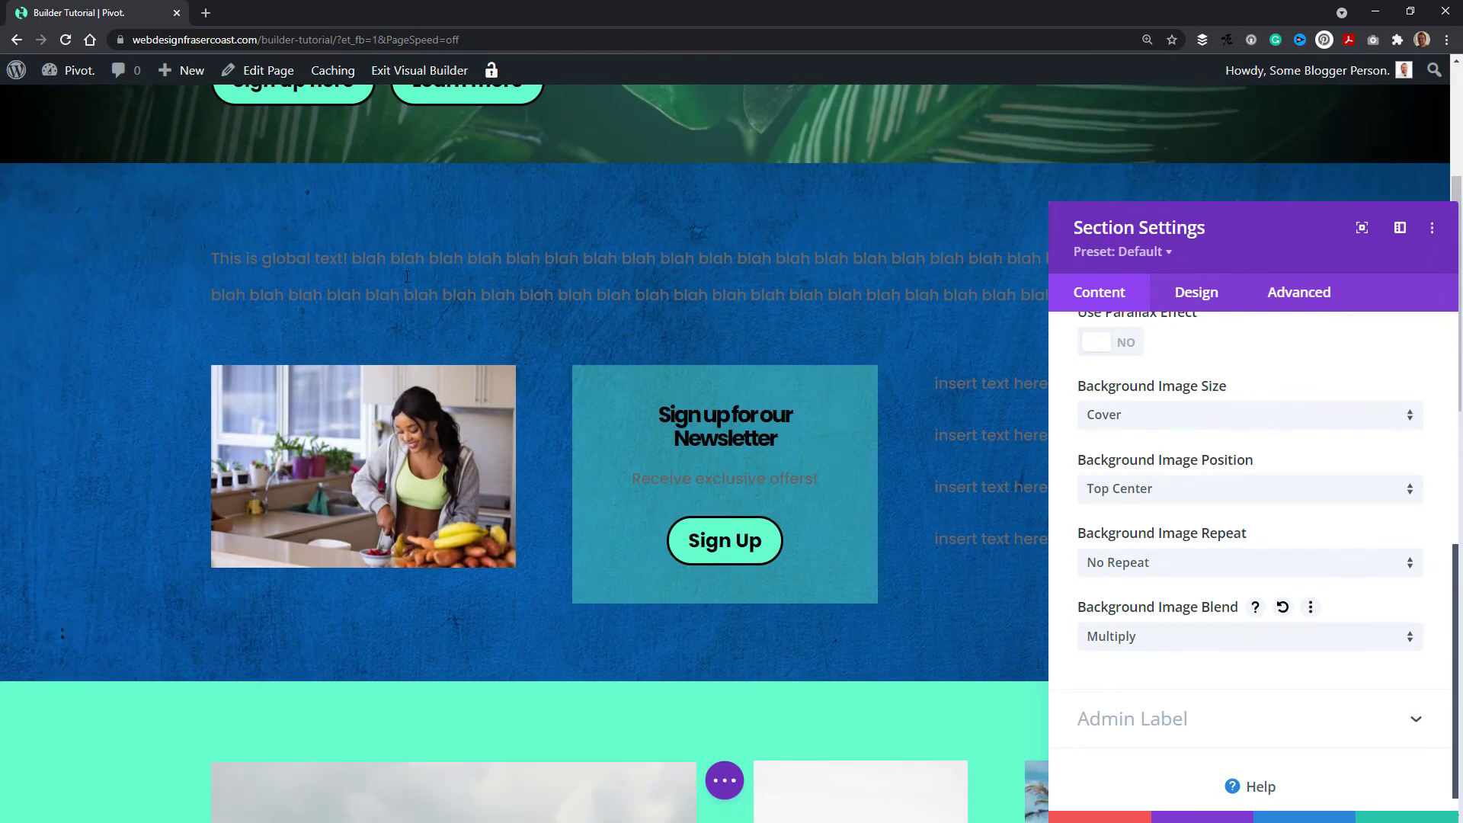
Try the Overlay, Color Dodge and Hard Light blends on the section's background image over the blue color
left_click(1153, 654)
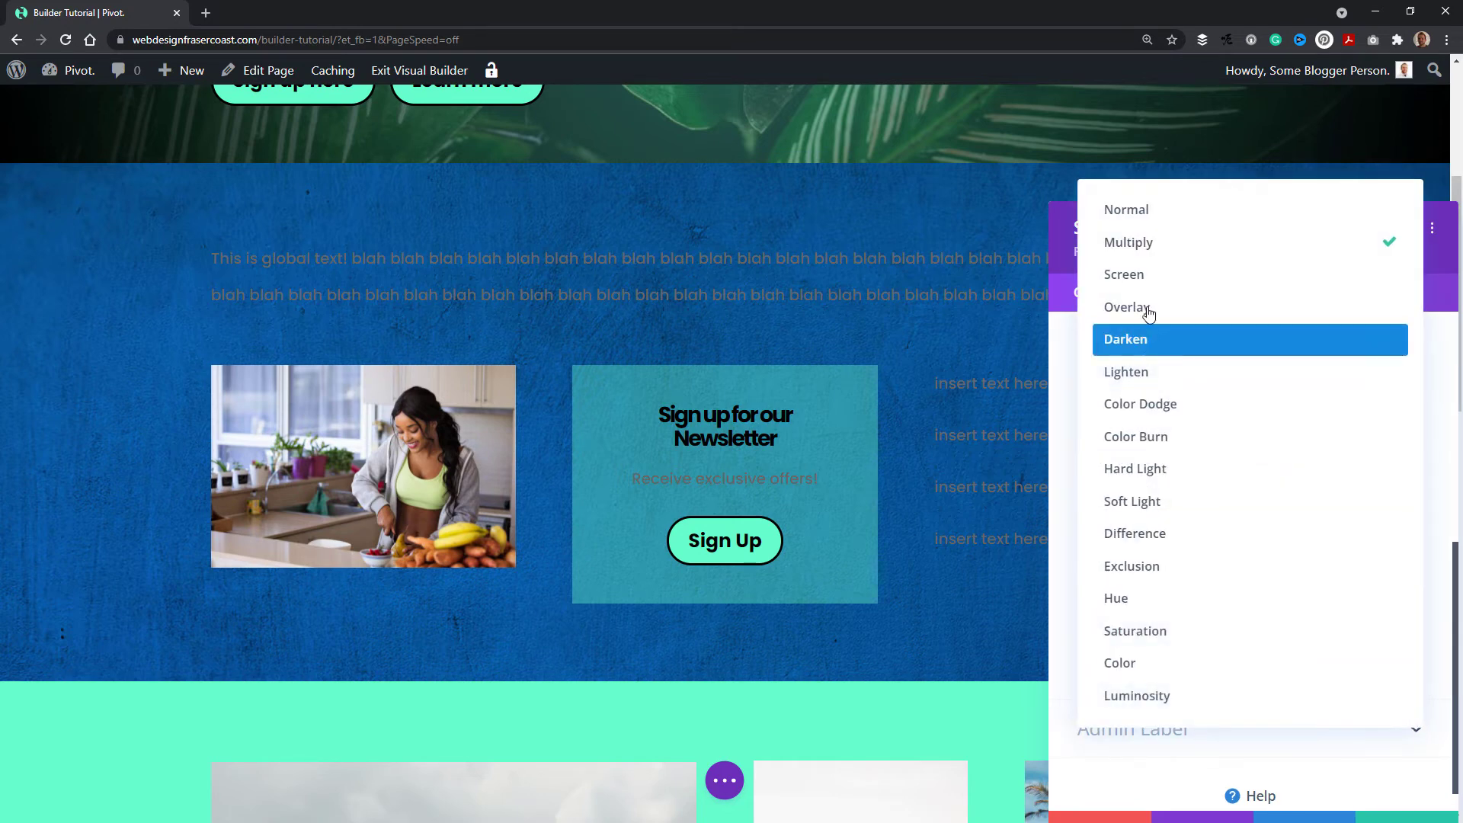
left_click(1150, 309)
left_click(1123, 644)
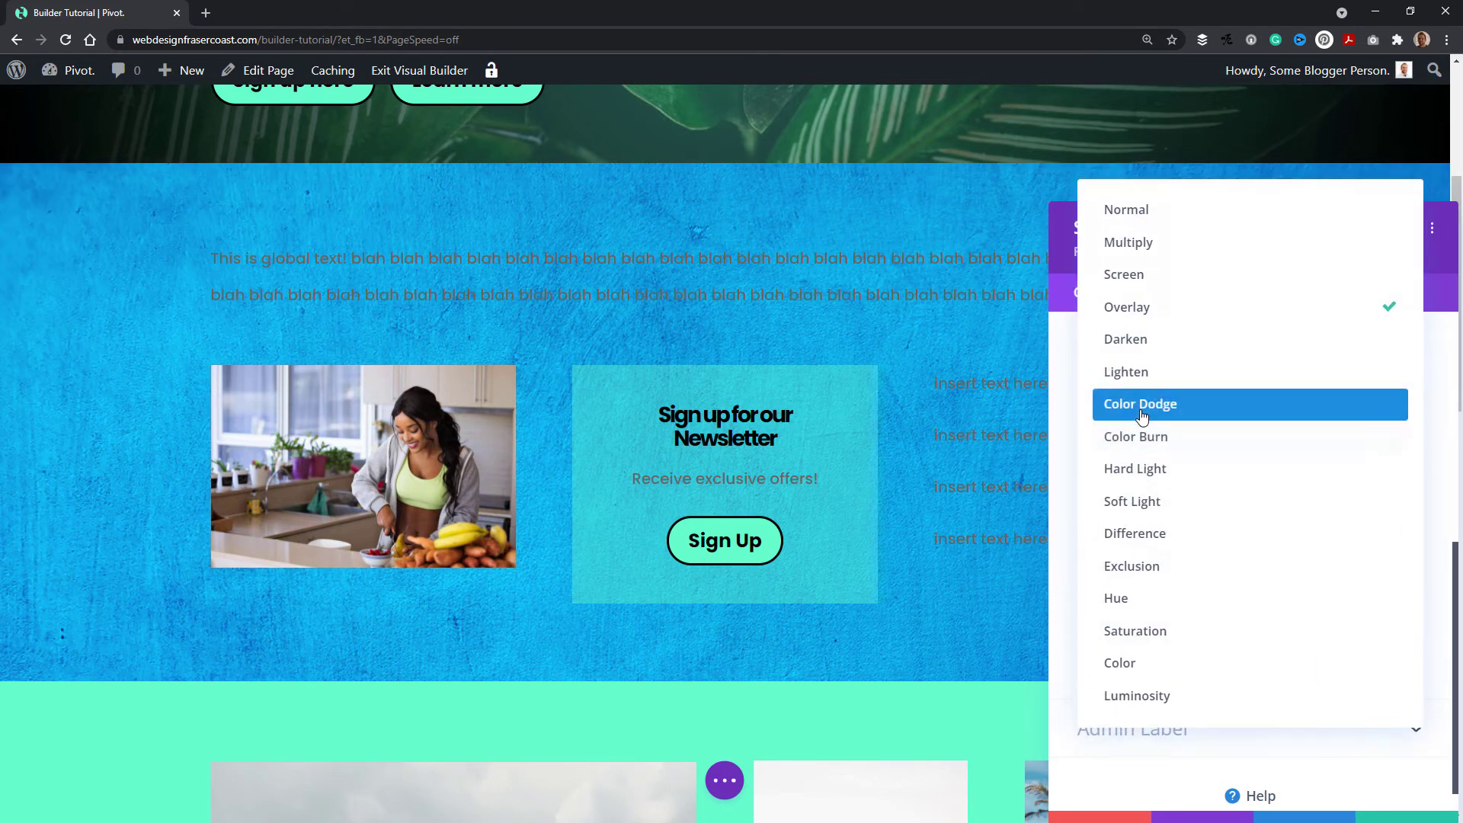
left_click(1141, 416)
left_click(1133, 644)
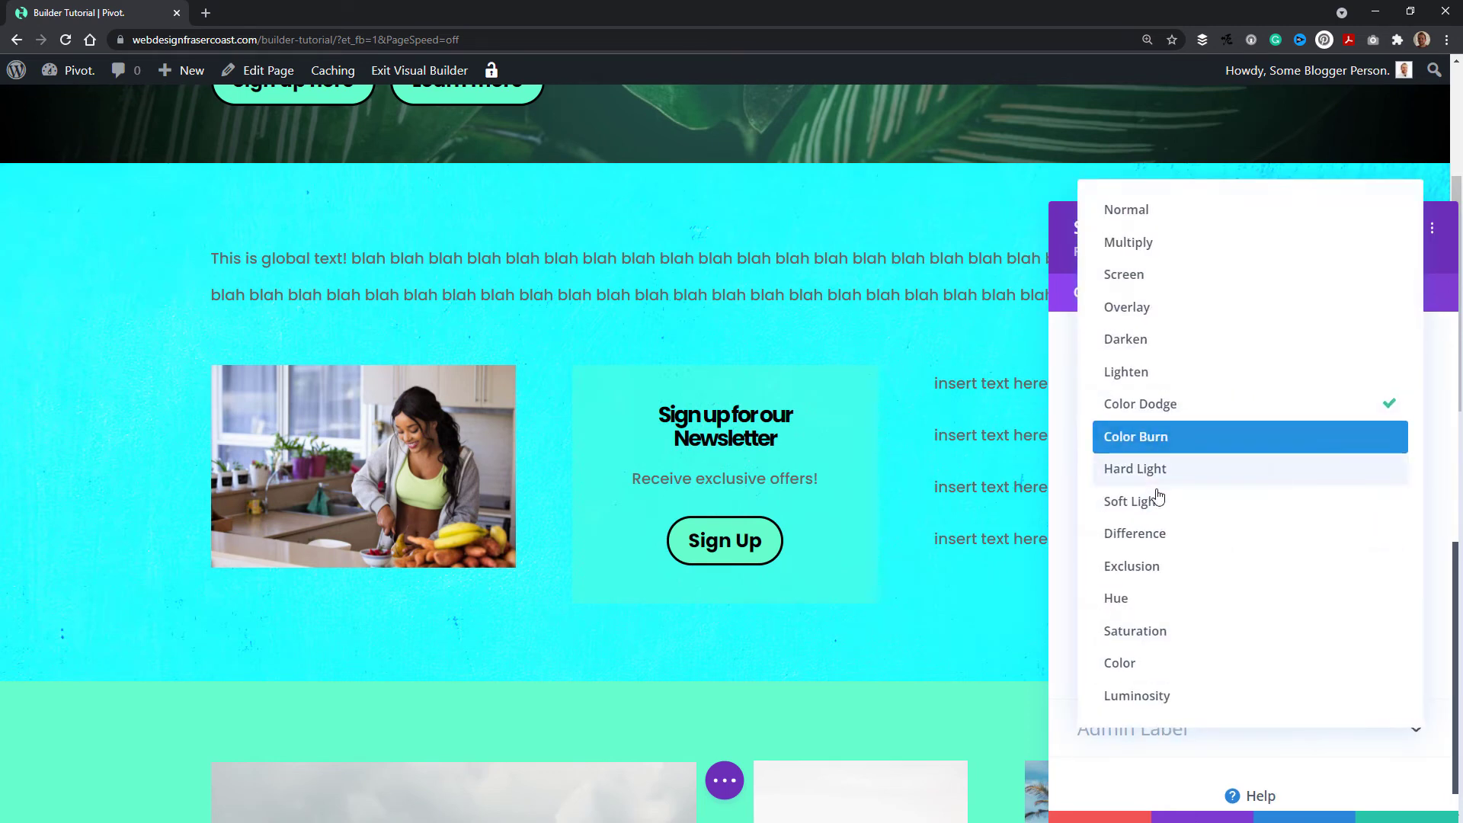
left_click(1156, 477)
Set the section's background image blend to Soft Light and save the section settings
left_click(1128, 640)
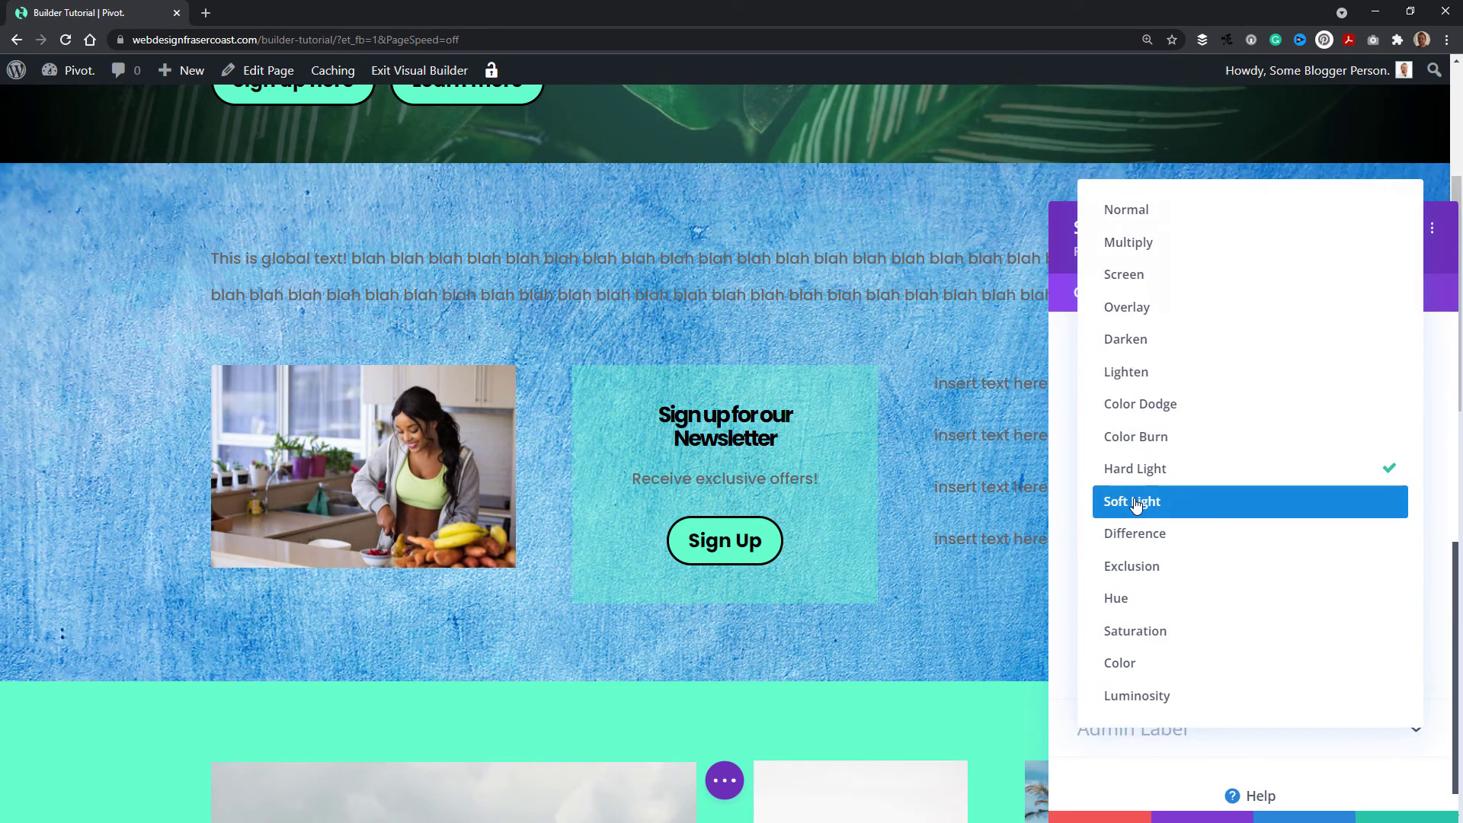
left_click(1144, 501)
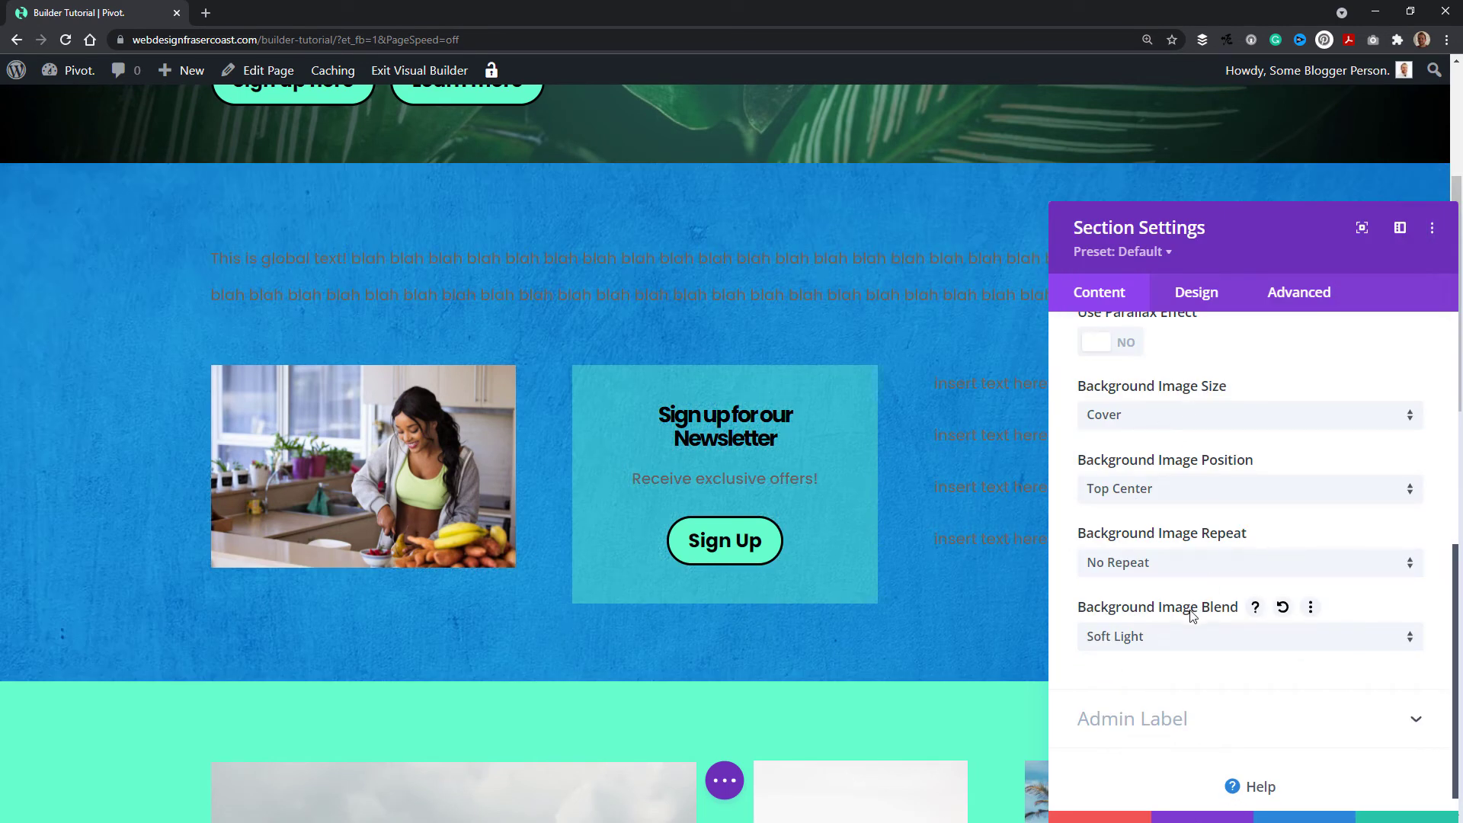
scroll(1195, 648, "up", 6)
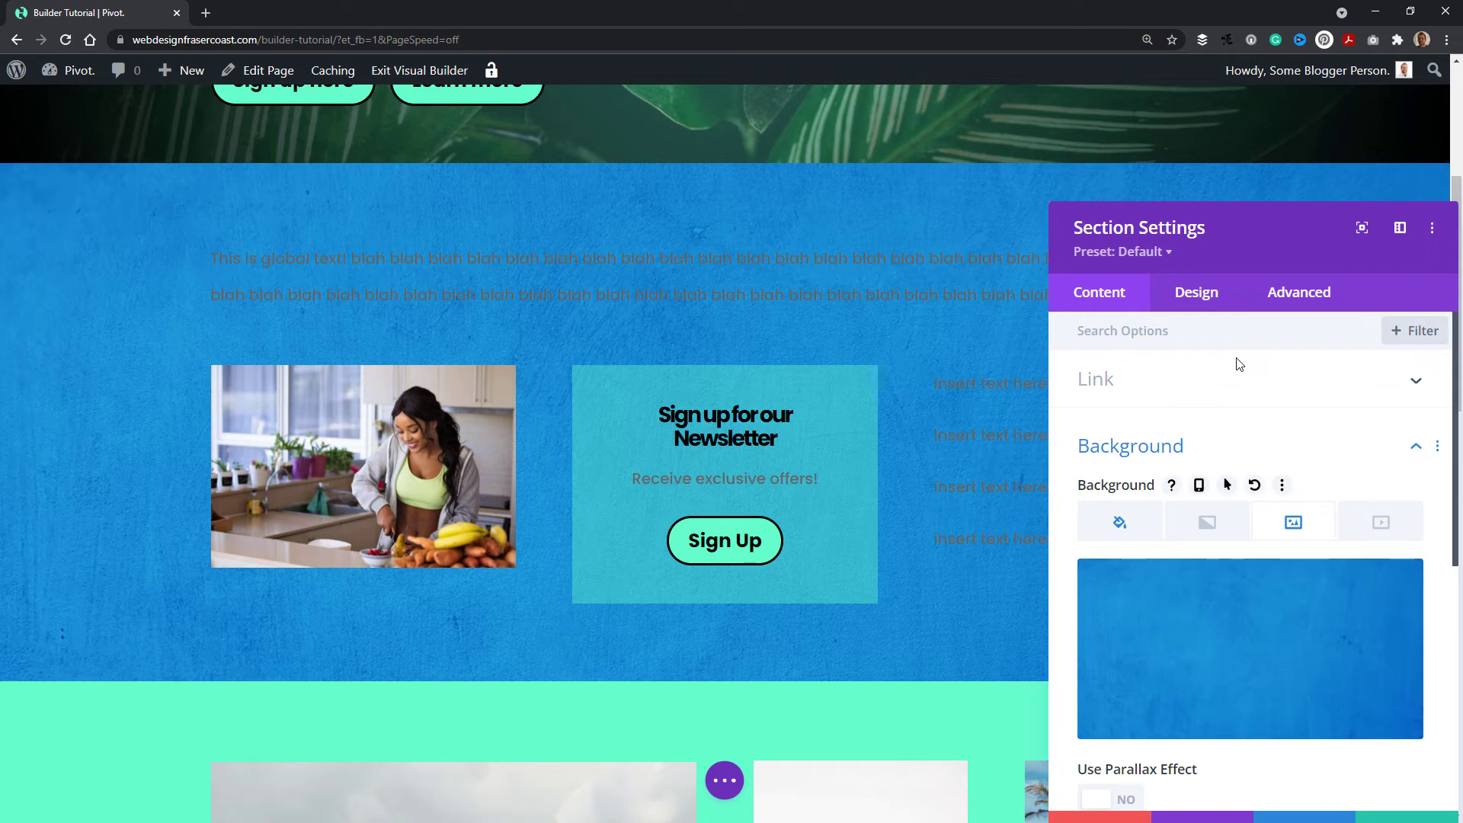
left_click_drag(1246, 217, 1174, 100)
left_click(1334, 715)
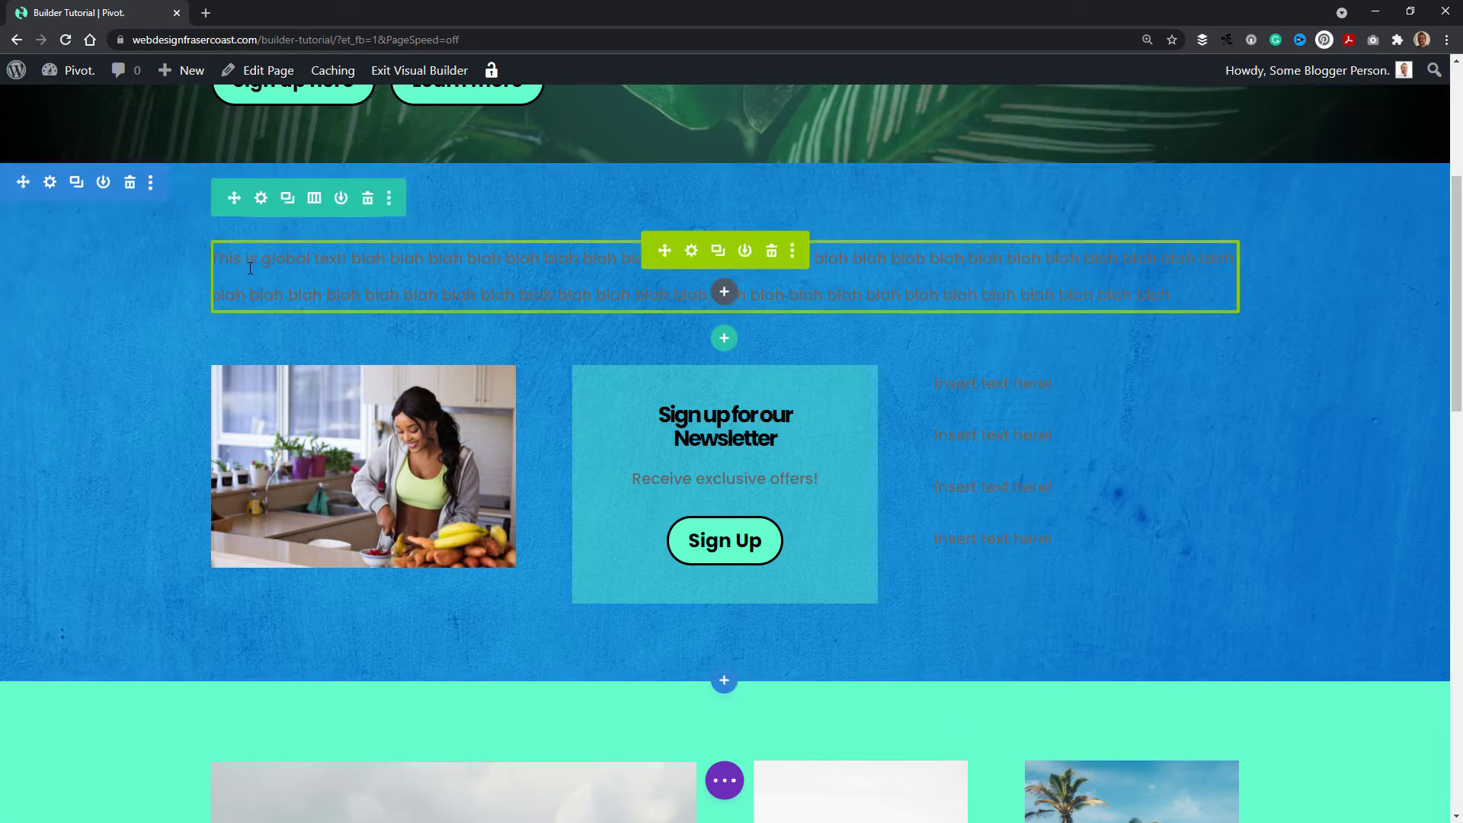
Give the row containing the global text the saved mint green background color (#66ffcc) and save the row
left_click(261, 198)
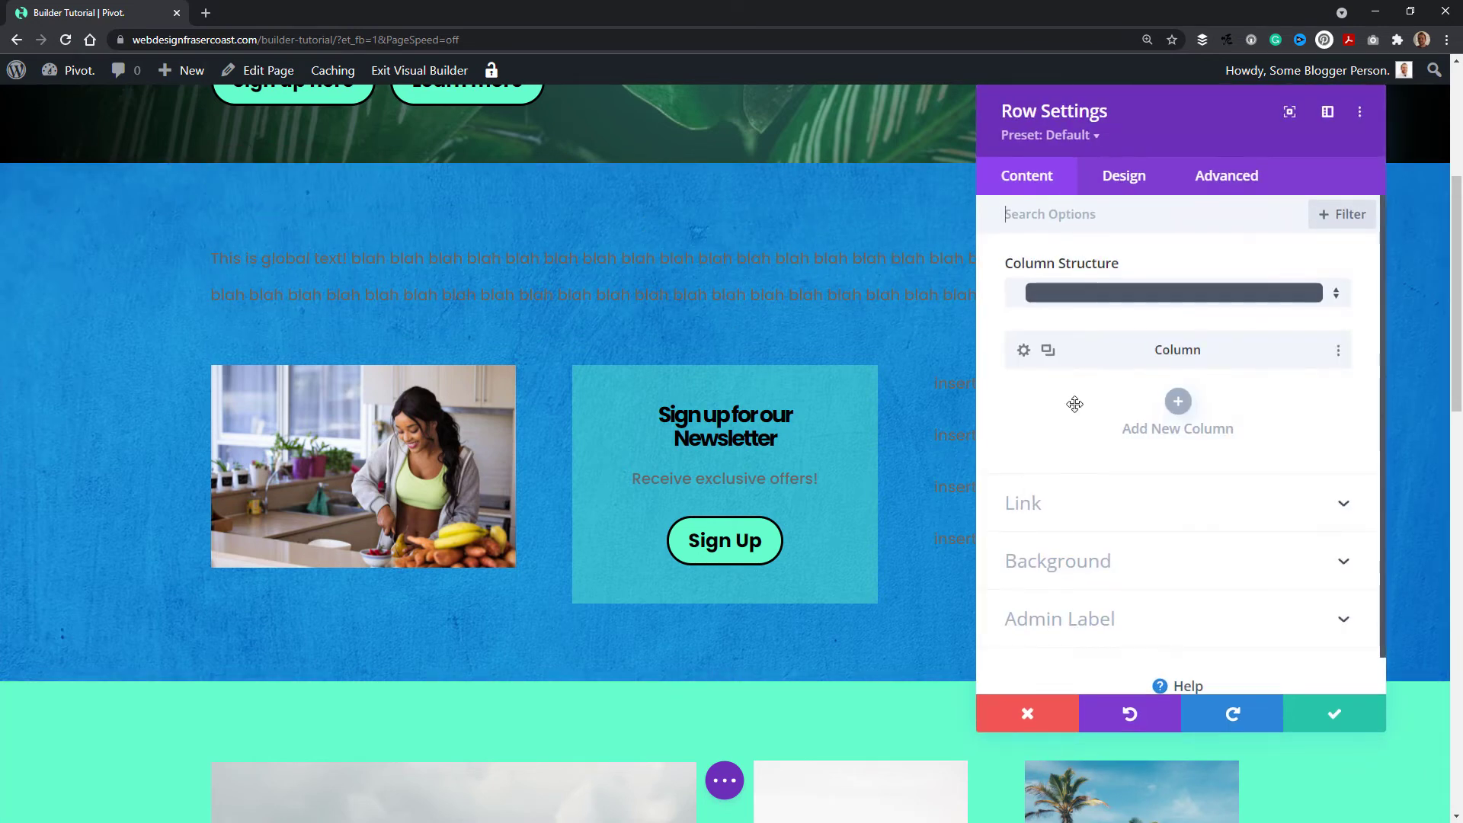
left_click(1162, 562)
scroll(1164, 565, "down", 3)
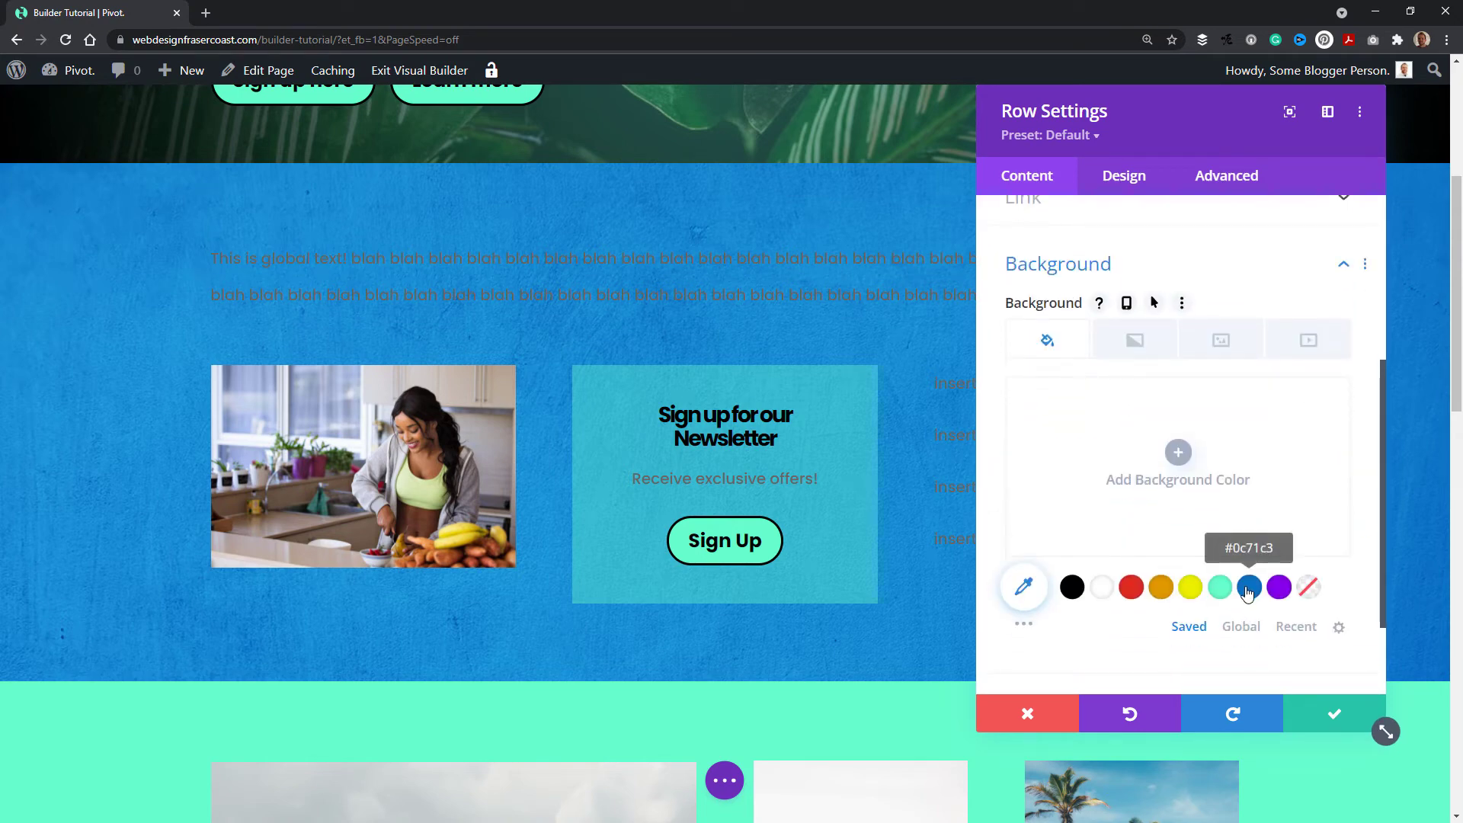
left_click(1213, 593)
left_click(1345, 711)
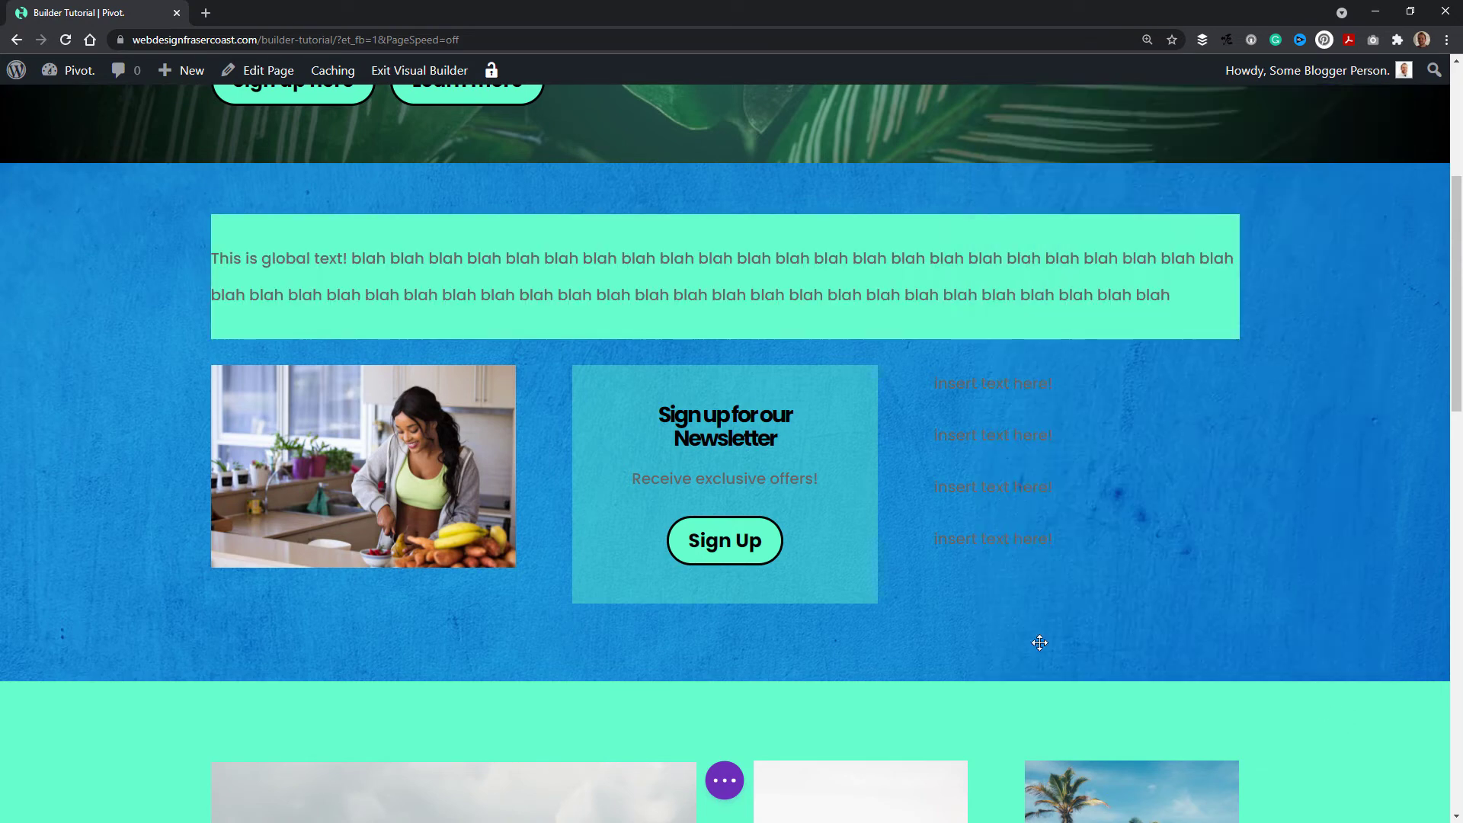
Set the background color of the three-column row's middle column to purple #8300e9 and save the column and row settings
left_click(260, 359)
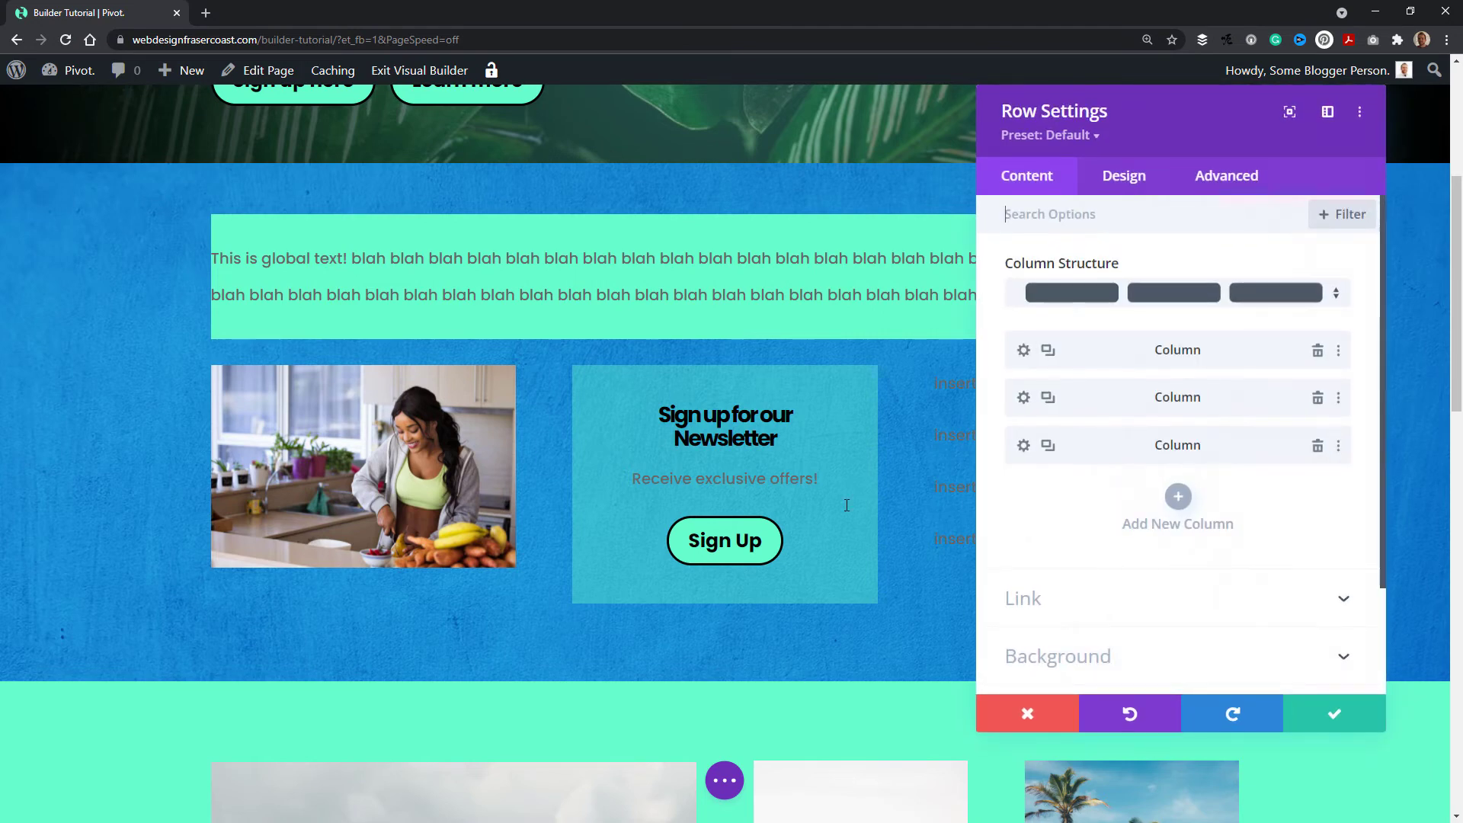
left_click(1025, 399)
left_click(1345, 479)
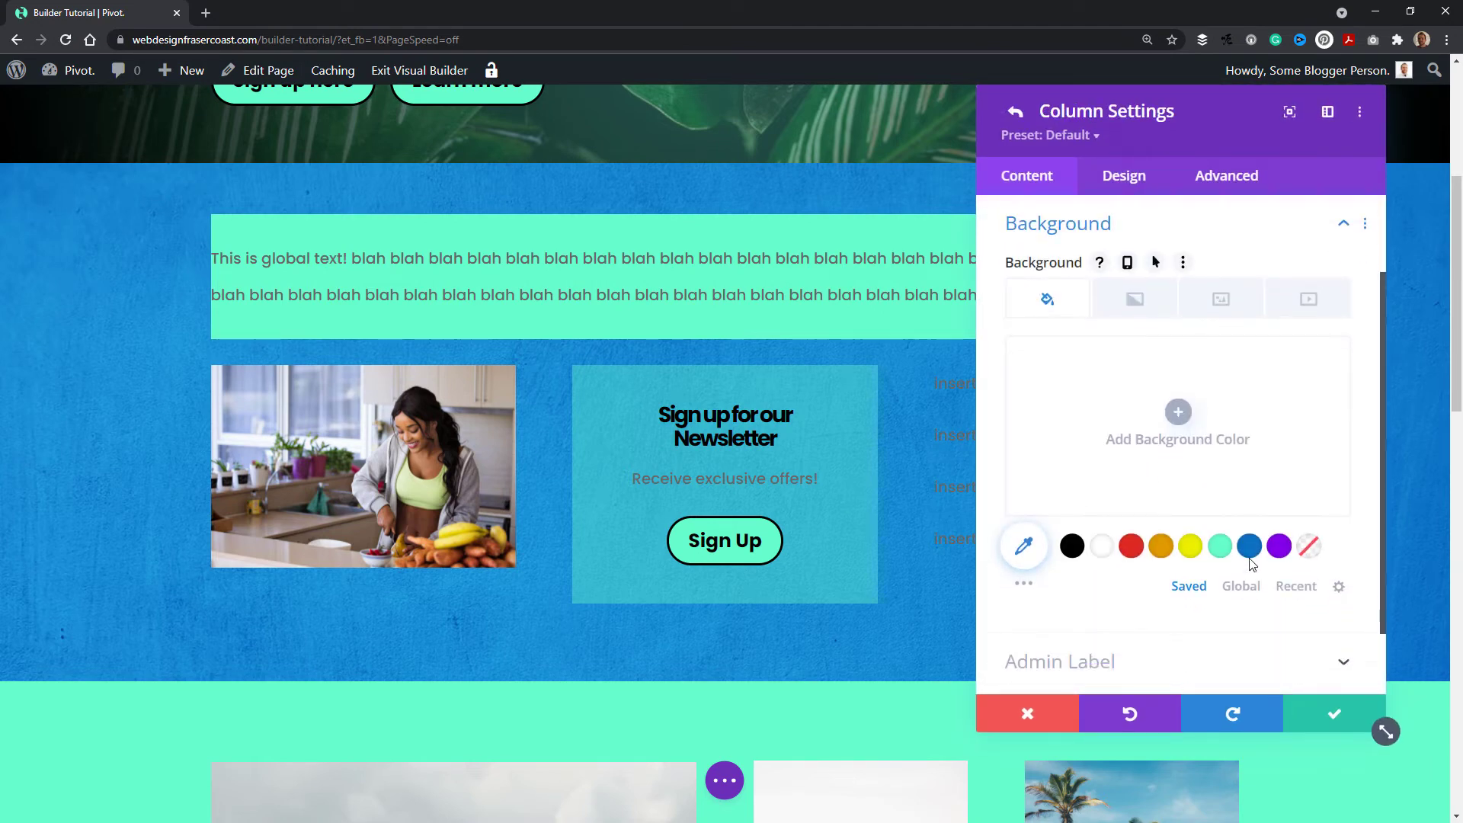
left_click(1280, 549)
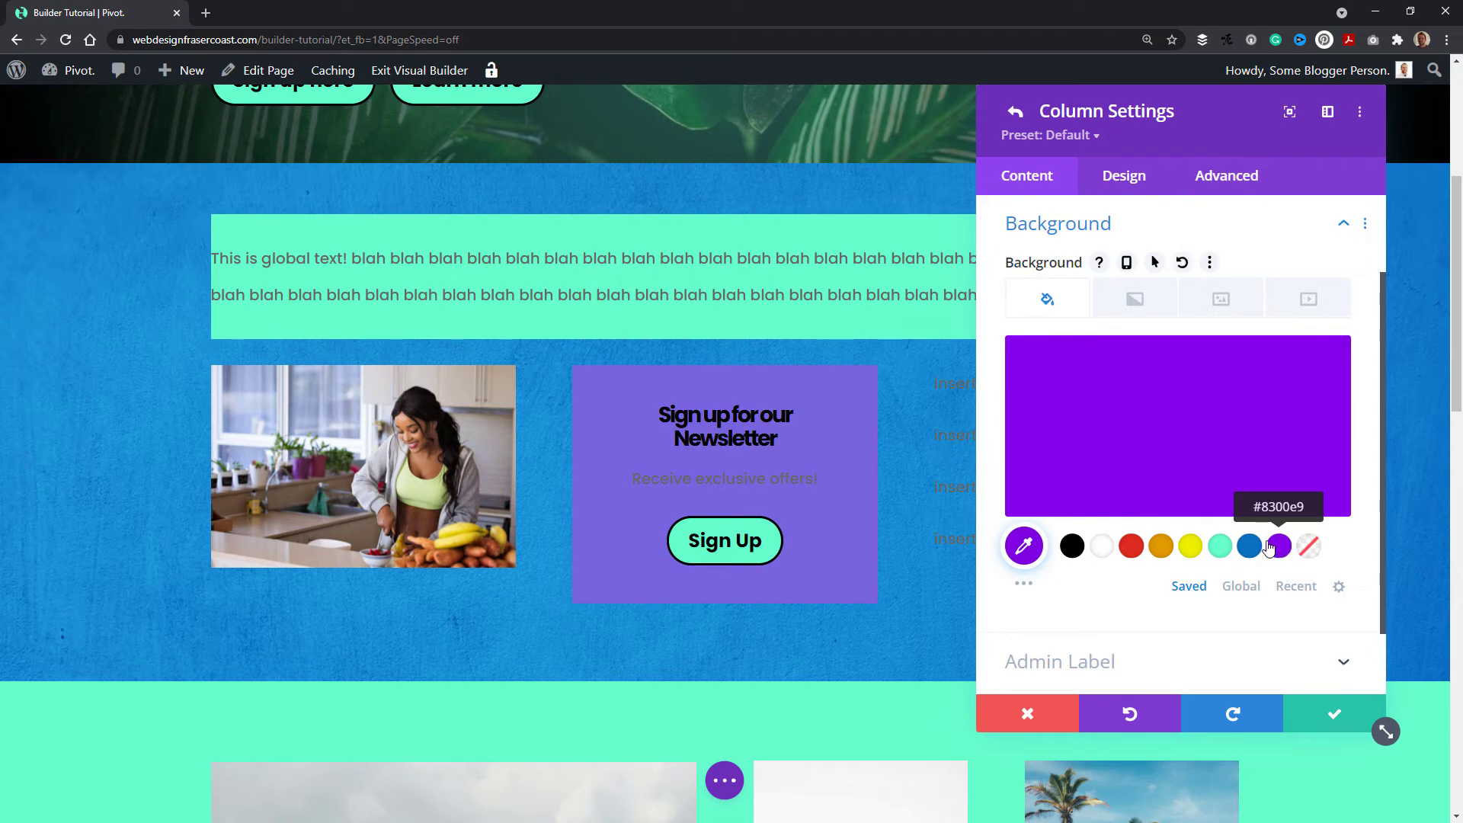
left_click(1332, 714)
left_click(1330, 717)
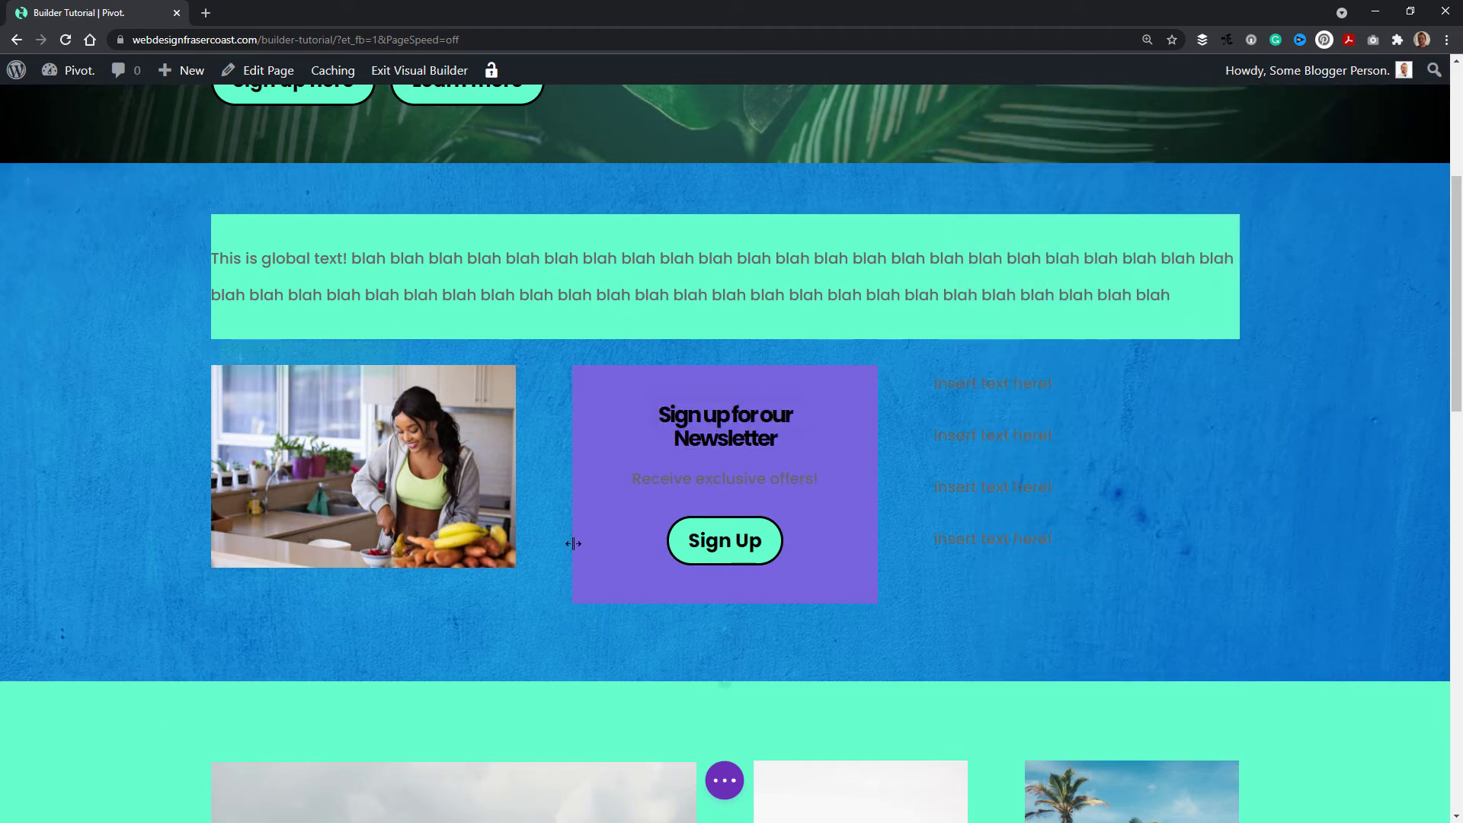
scroll(439, 257, "down", 2)
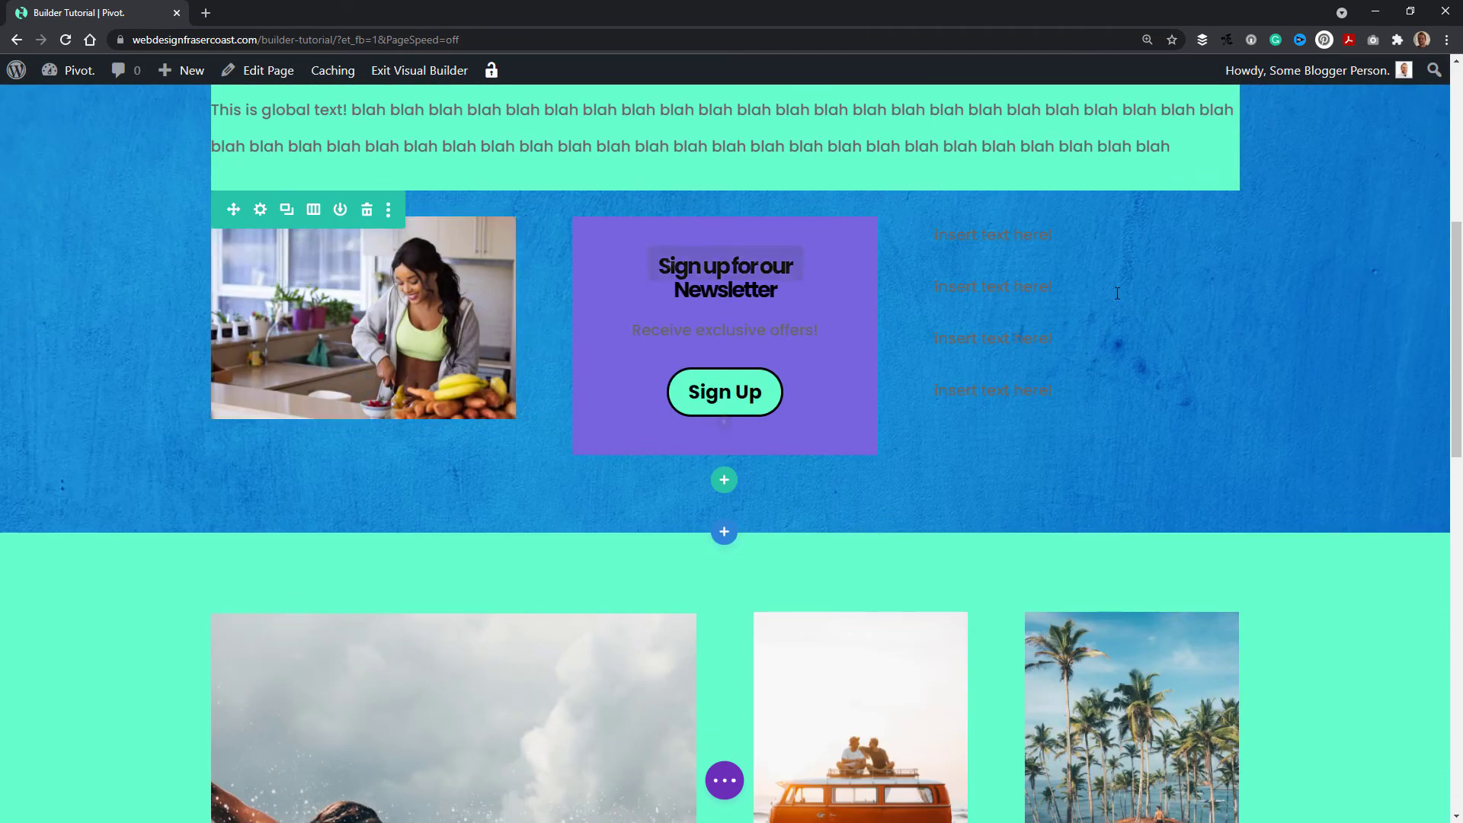
Give the third column's text module the flat-lay photo of camera and laptop as its background image and save the module
left_click(1054, 265)
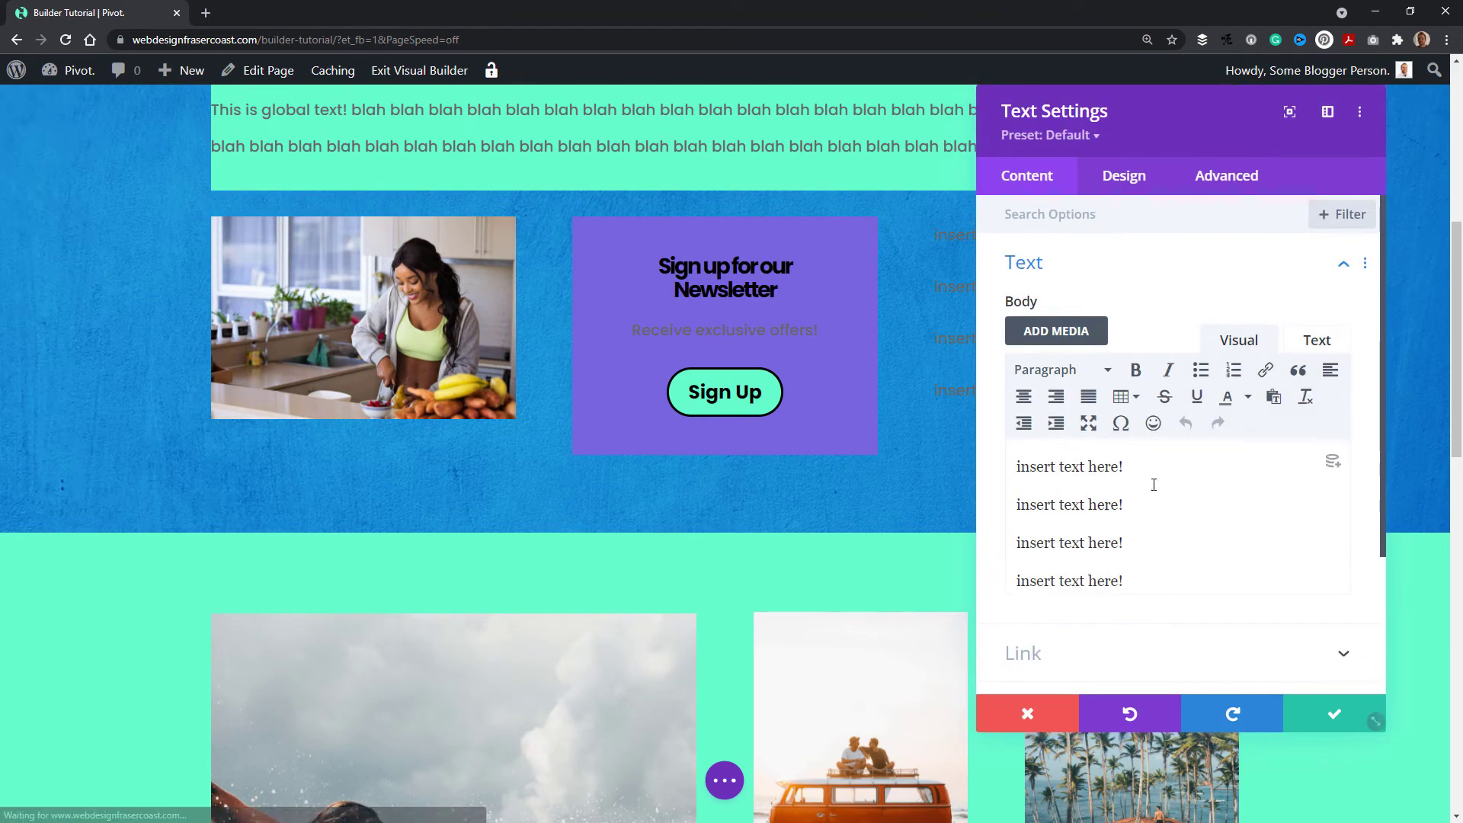
scroll(1154, 488, "down", 3)
left_click(1150, 525)
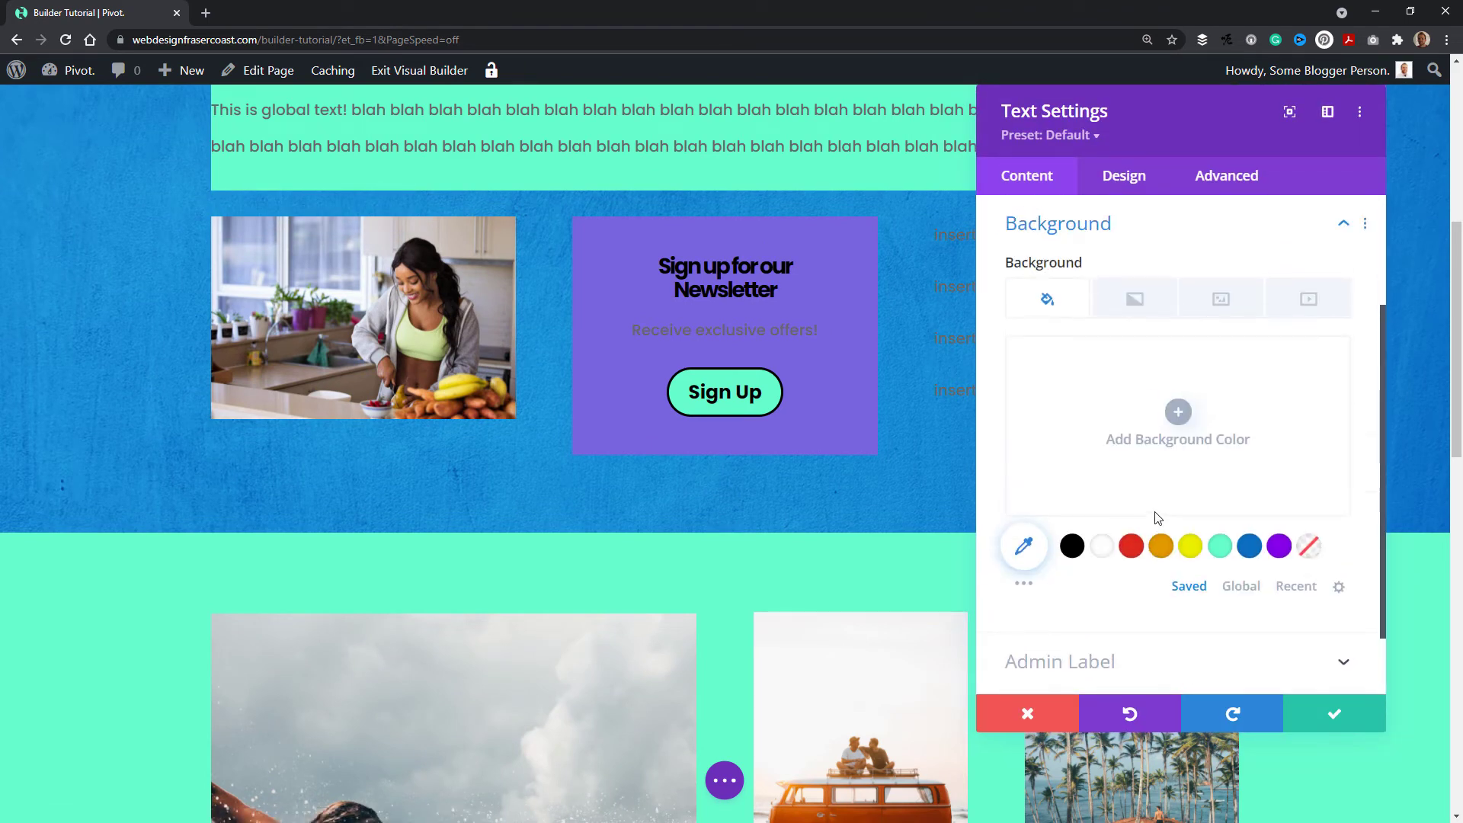
left_click(1221, 299)
left_click(1157, 435)
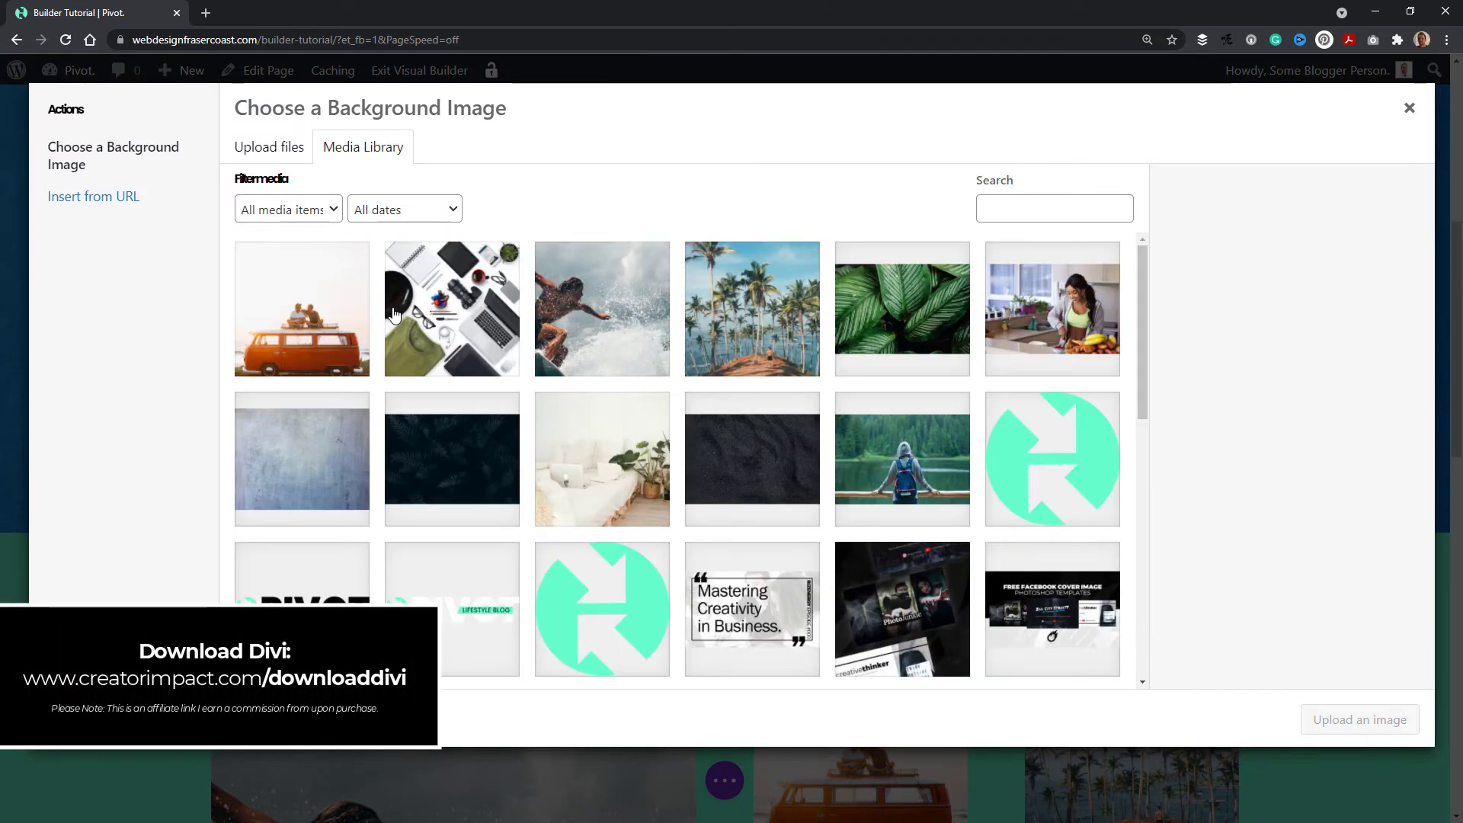
left_click(394, 314)
left_click(1348, 717)
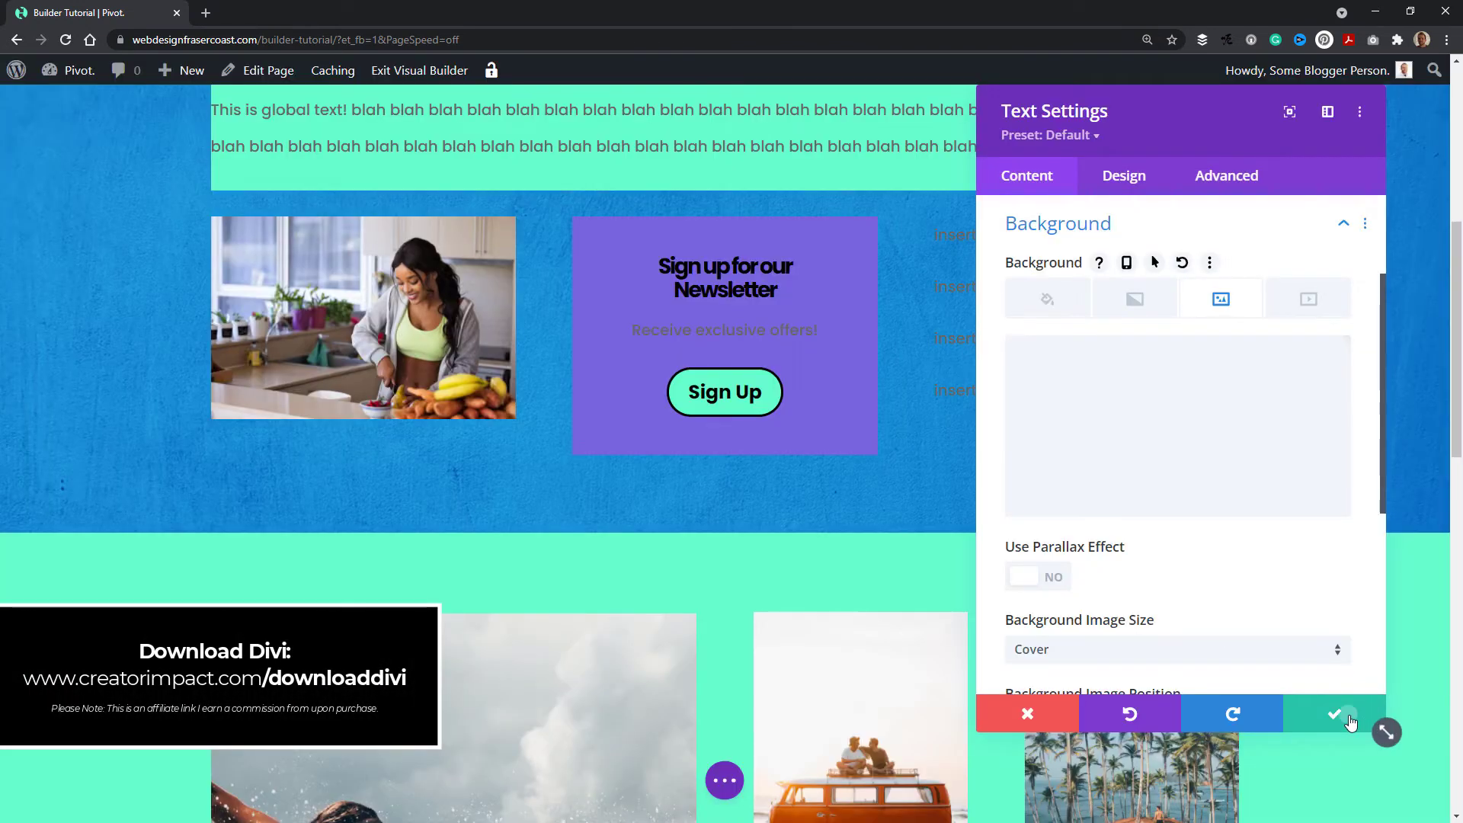
left_click(1349, 720)
Restore the page to its Loaded Page state from the editing history and save that state
scroll(866, 526, "up", 3)
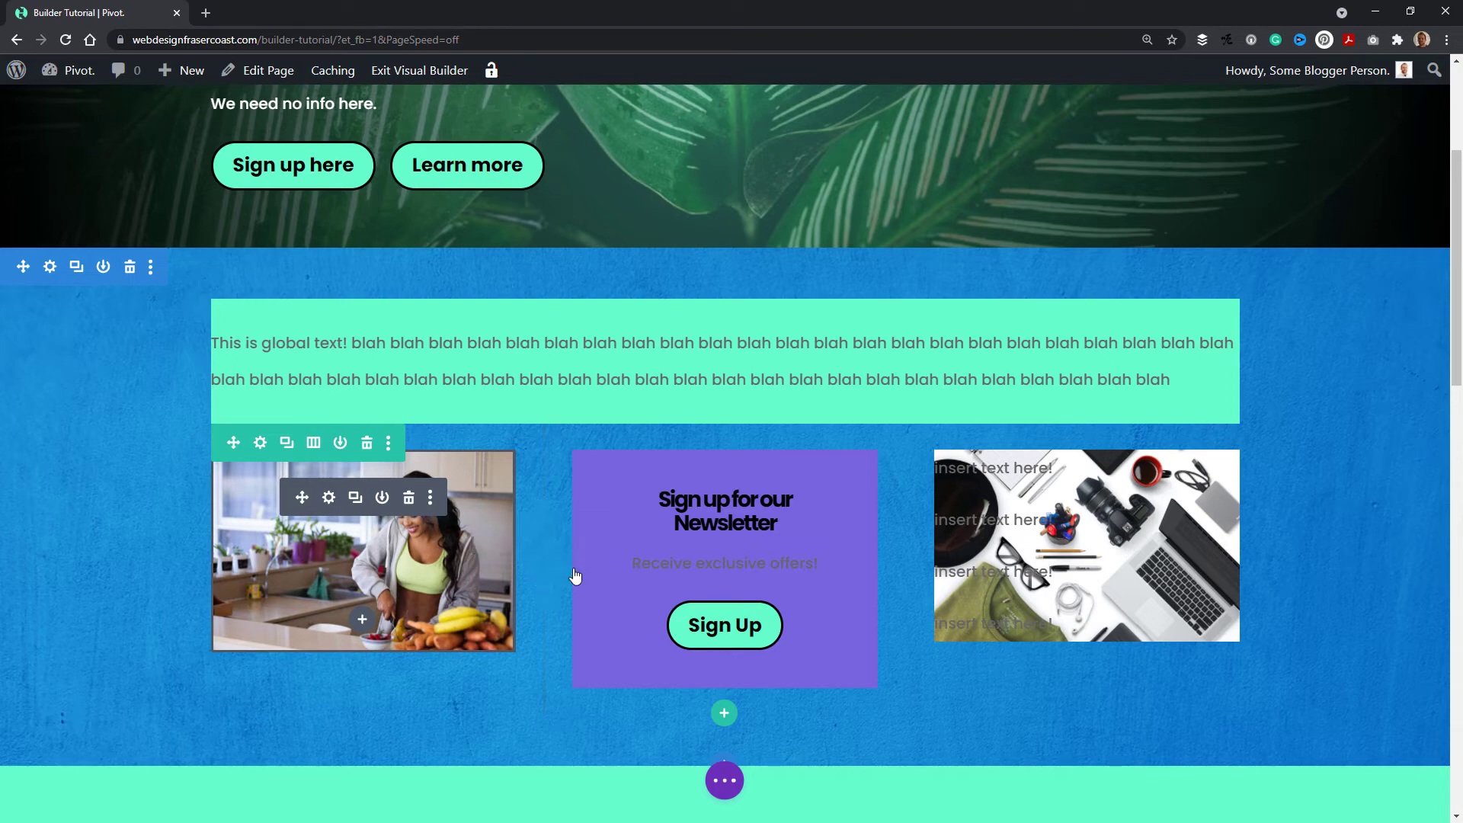
scroll(575, 577, "down", 3)
scroll(491, 475, "up", 2)
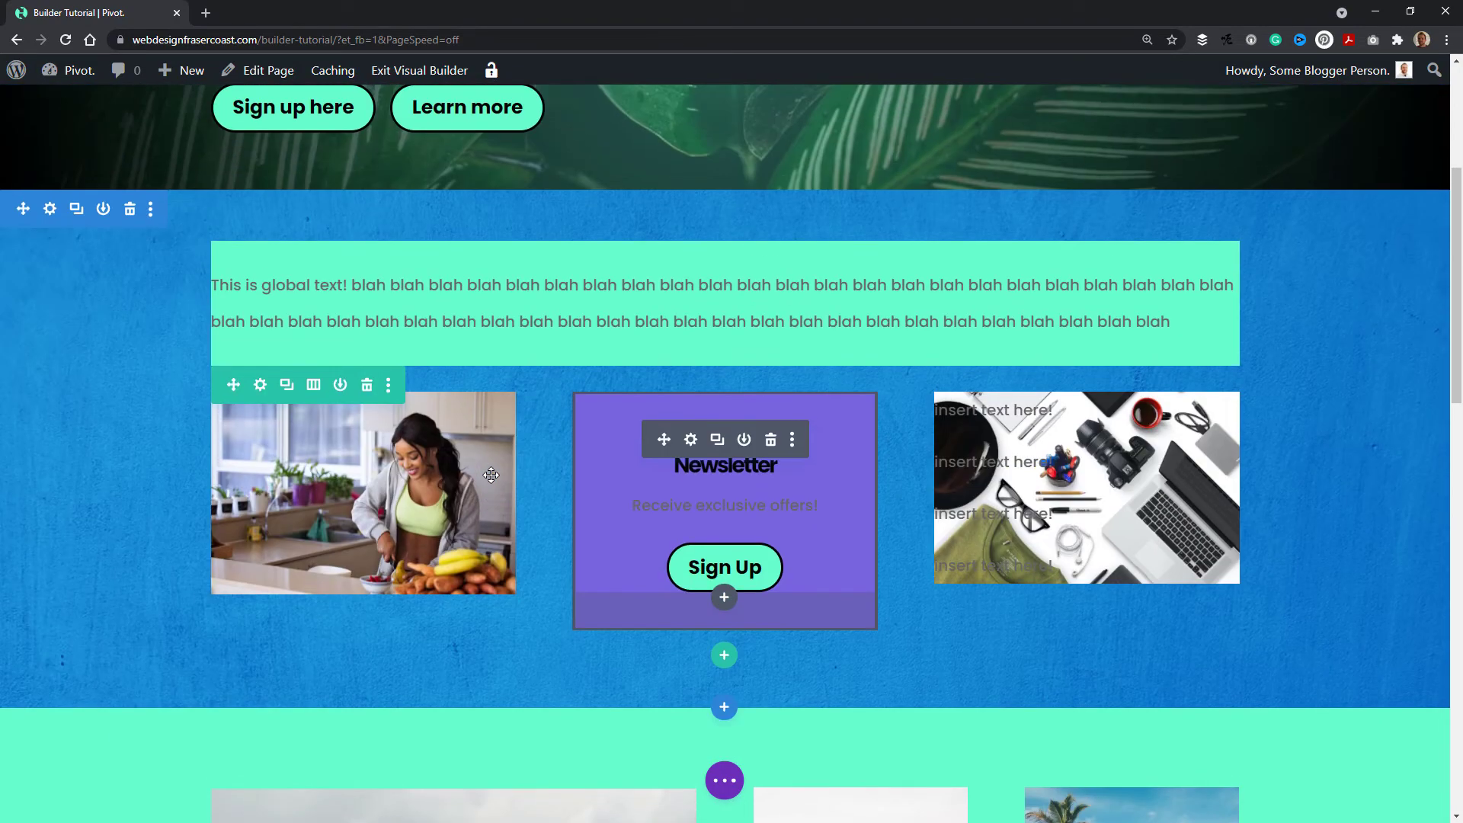
left_click(724, 781)
left_click(857, 781)
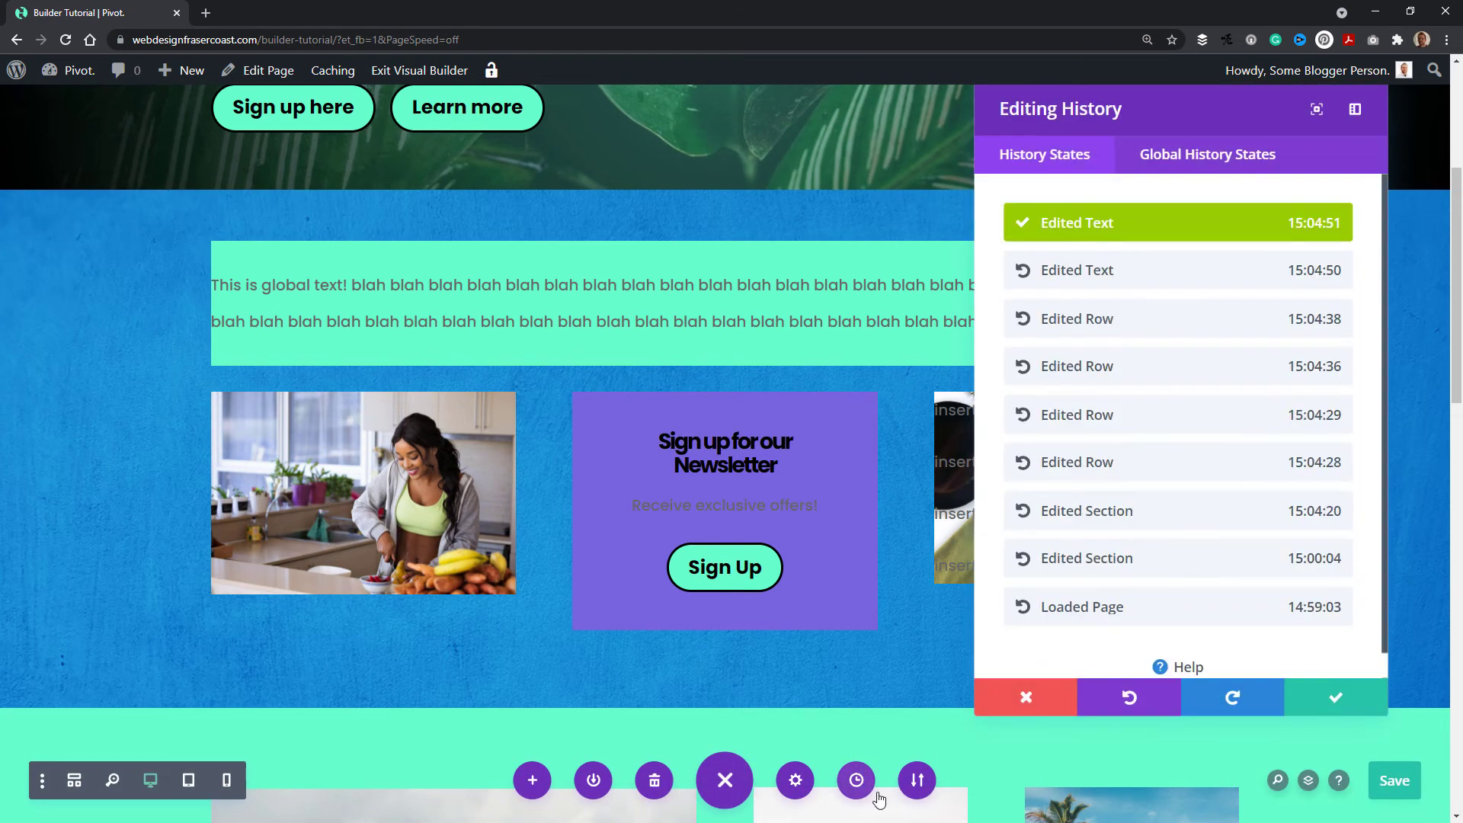
scroll(1097, 533, "down", 1)
left_click(1125, 580)
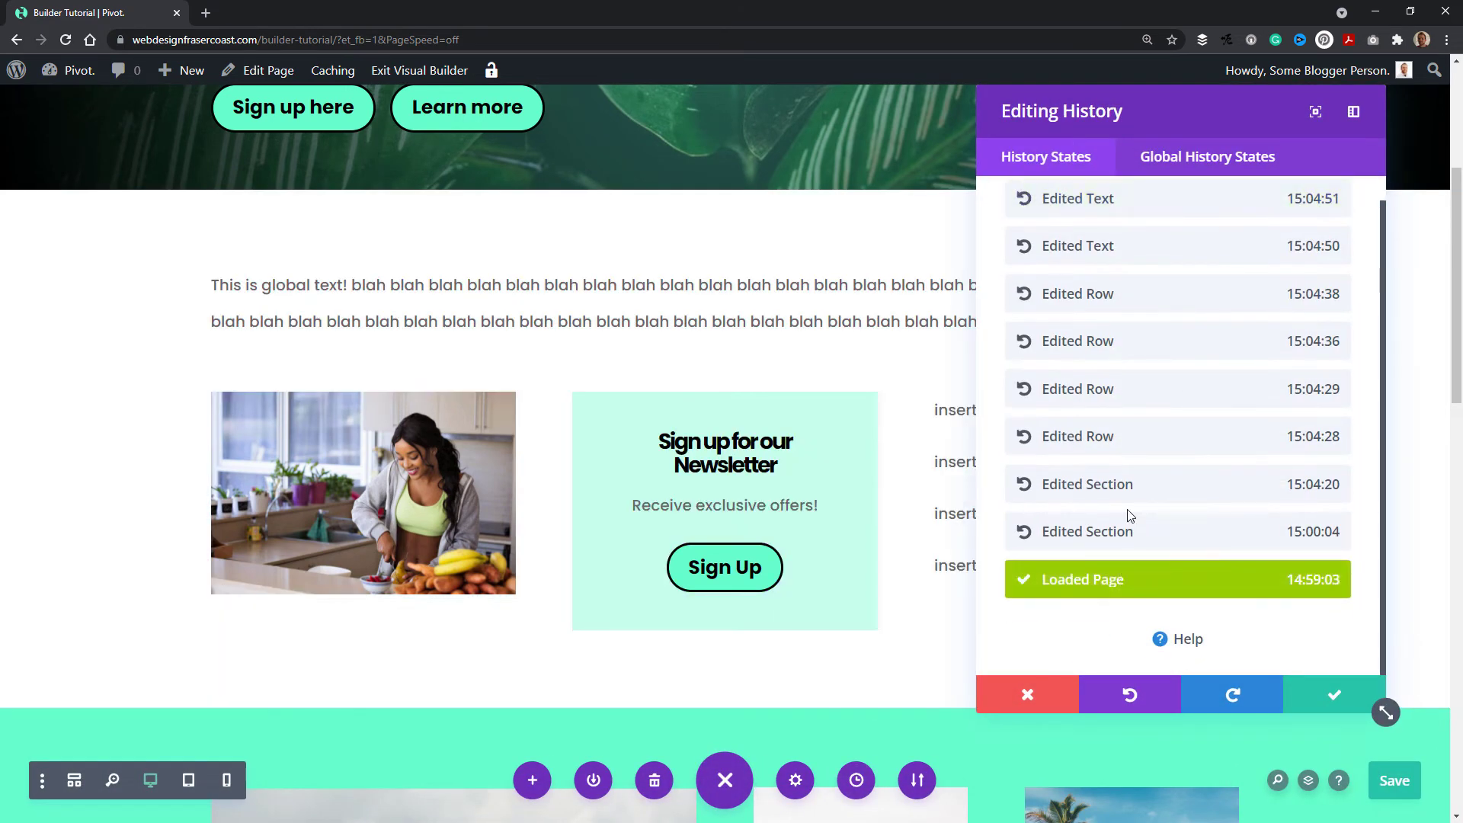
left_click(1321, 702)
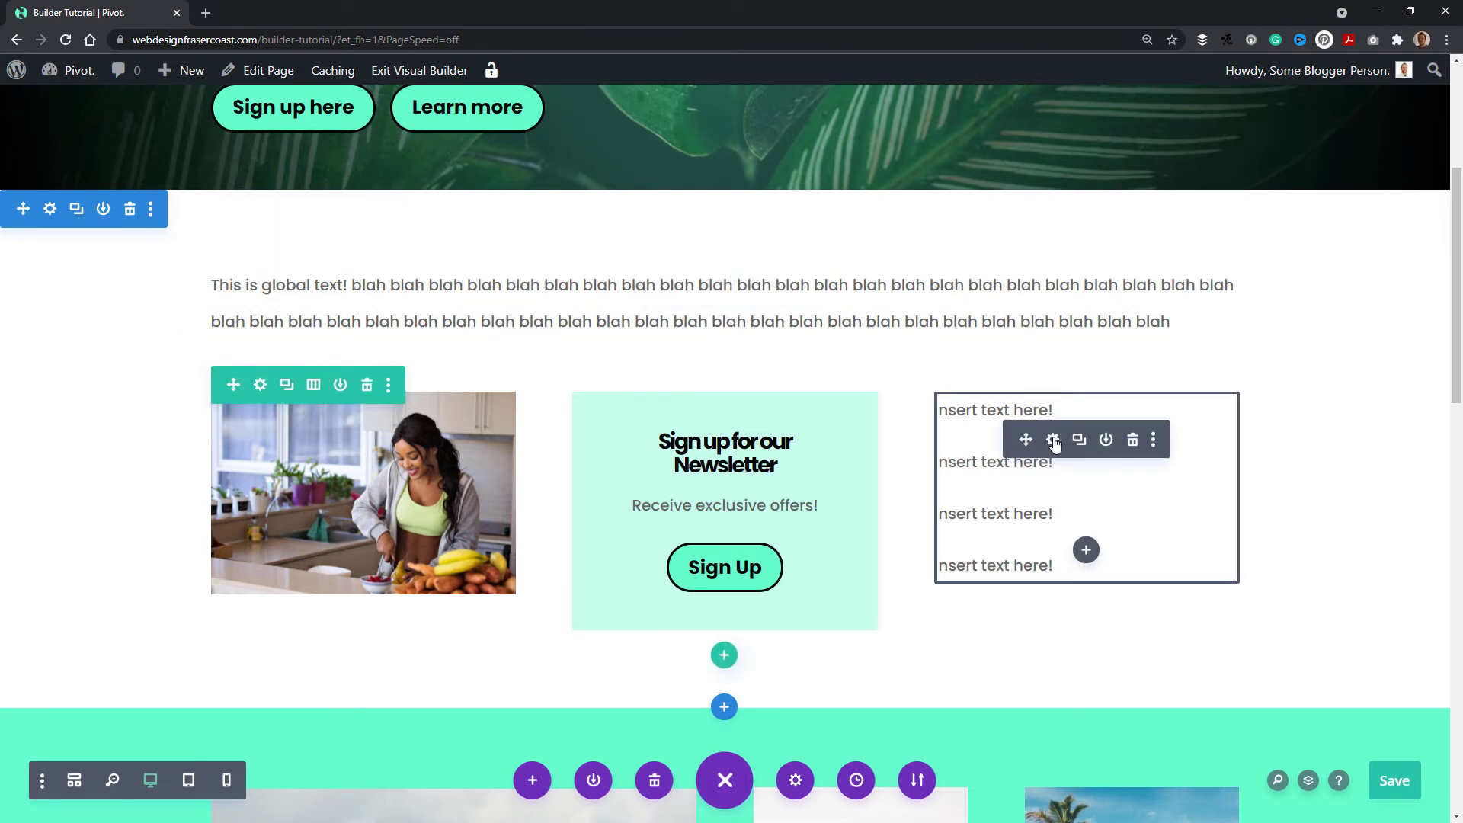
Add the line "Title" above the existing text in the third column's text module
left_click(1054, 441)
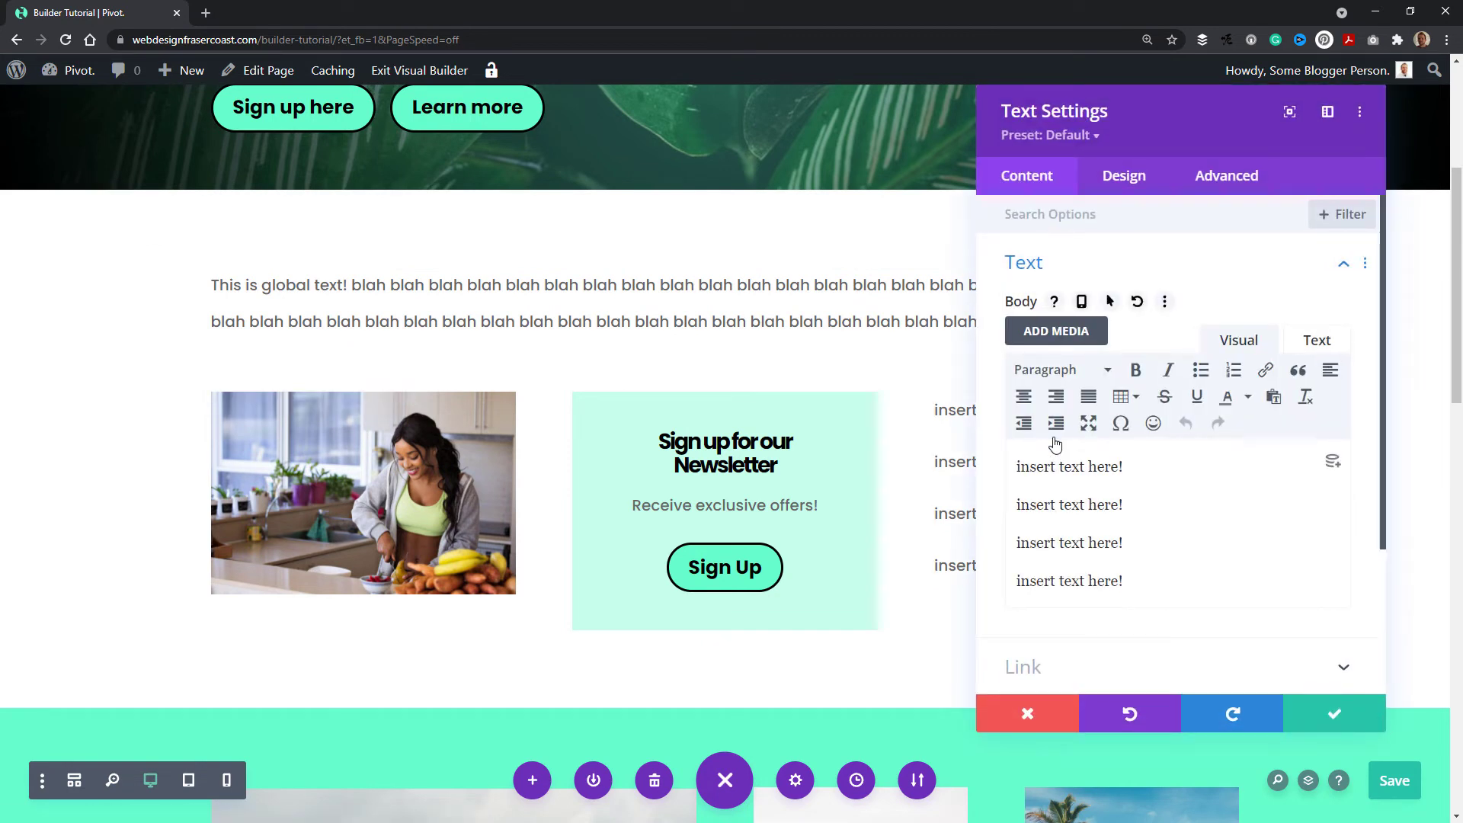
left_click(1019, 469)
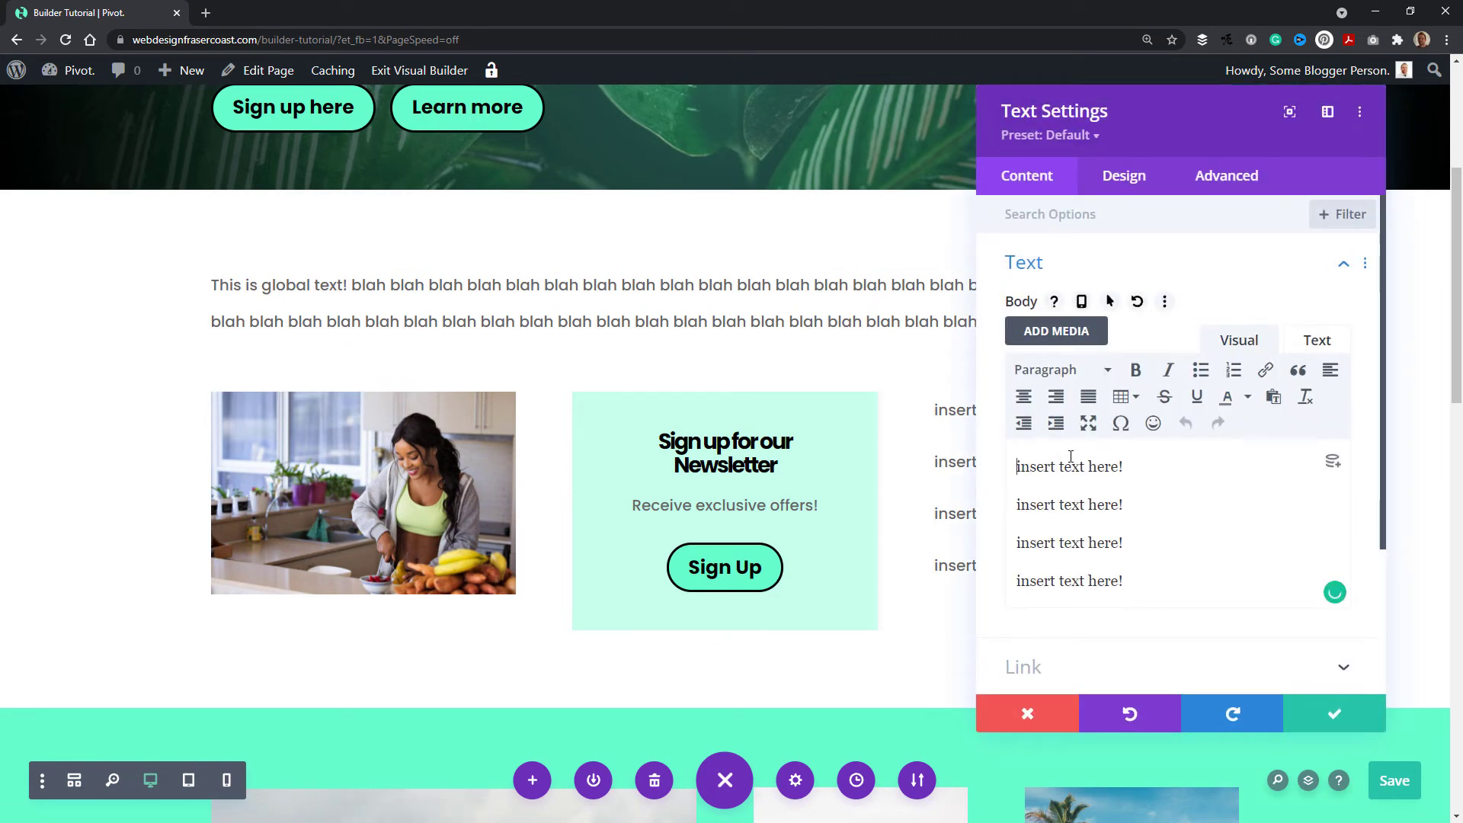
type("Tiutle")
key("BackSpace")
key("BackSpace")
key("BackSpace")
key("BackSpace")
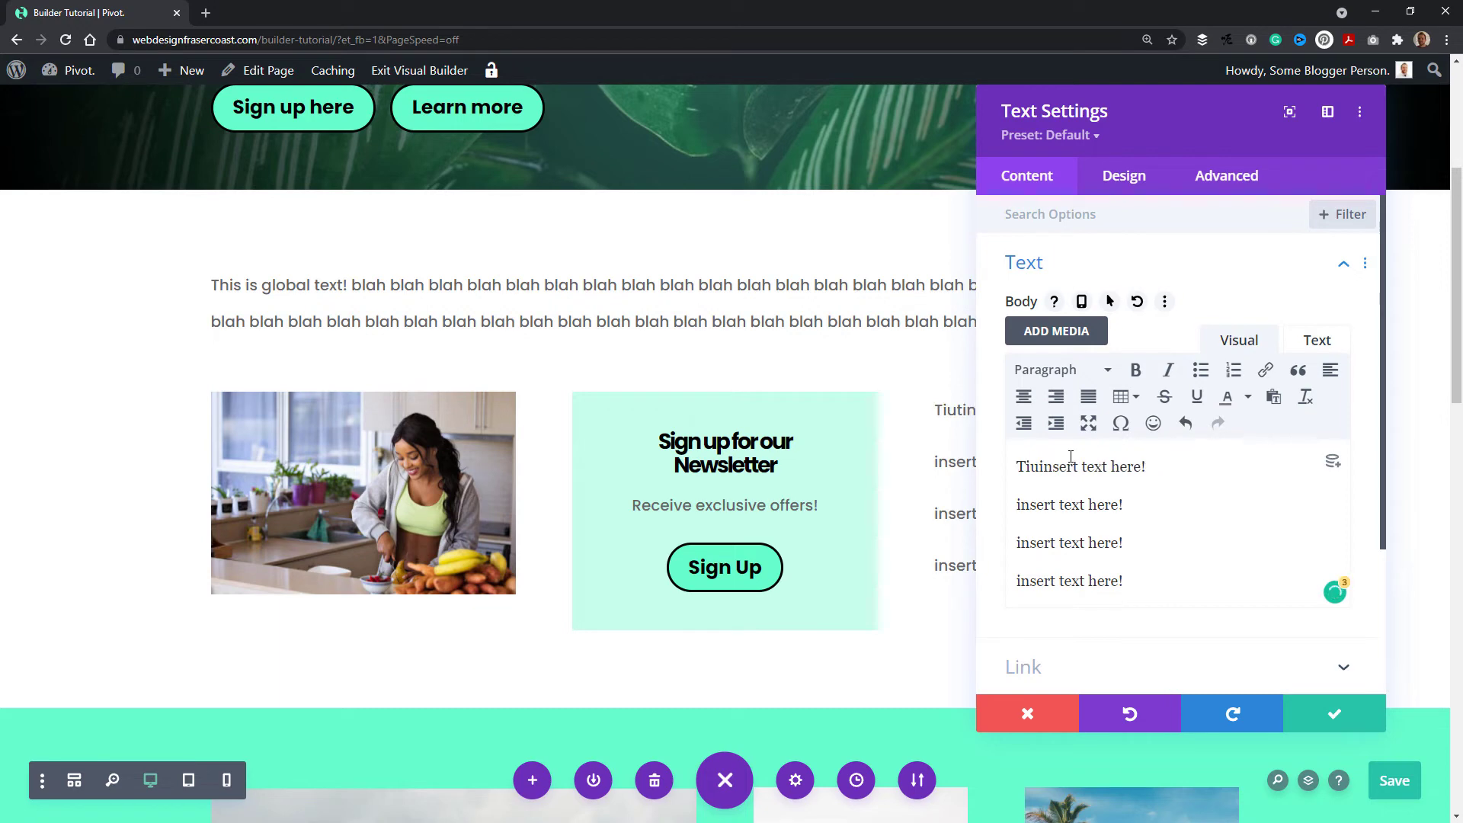
type("tle")
key("Return")
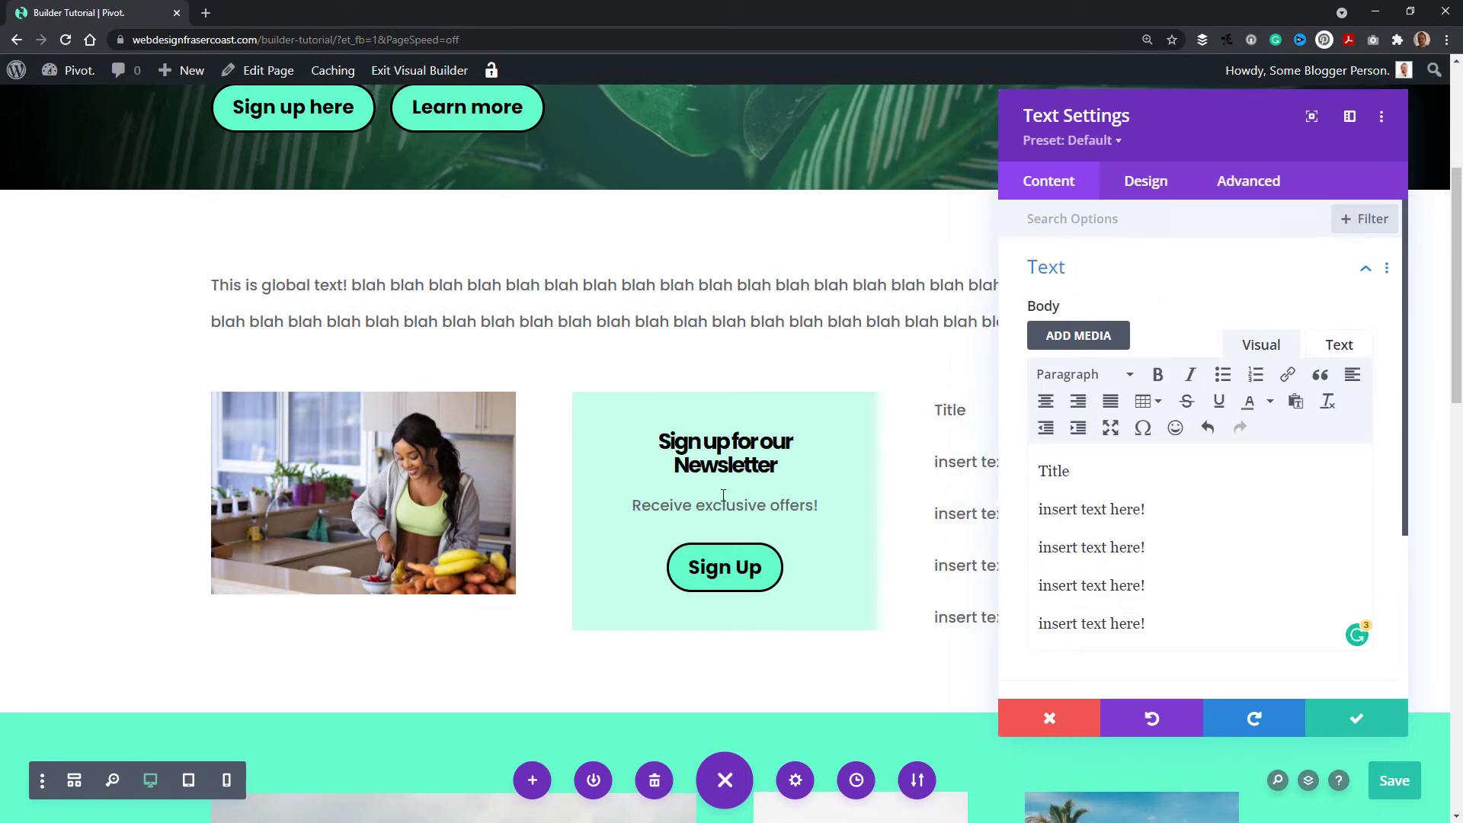
Move the text settings window off the third column and format the "Title" line as Heading 2
scroll(723, 496, "up", 3)
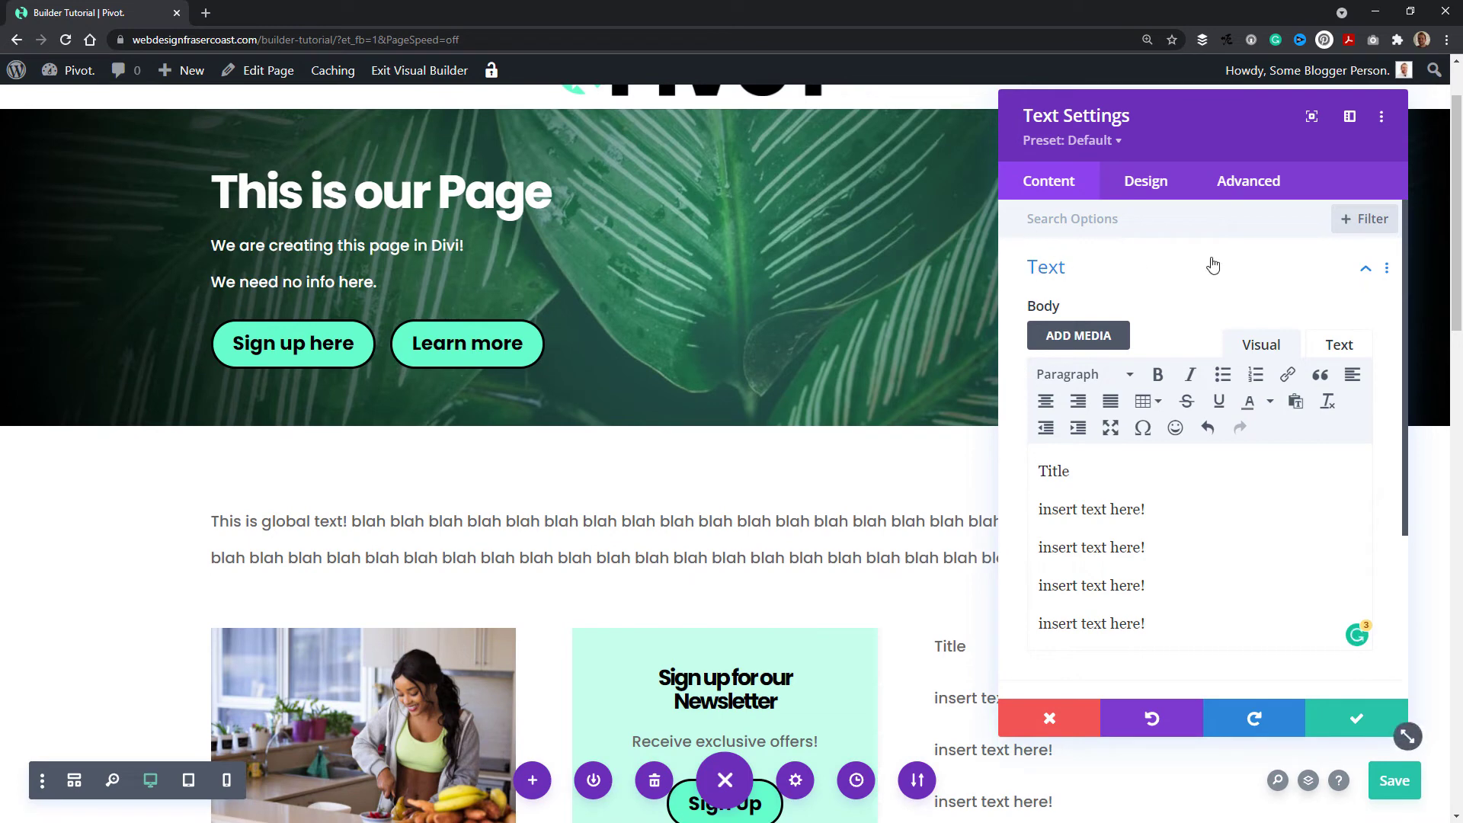
left_click_drag(1139, 156, 507, 192)
scroll(1029, 660, "down", 2)
double_click(386, 509)
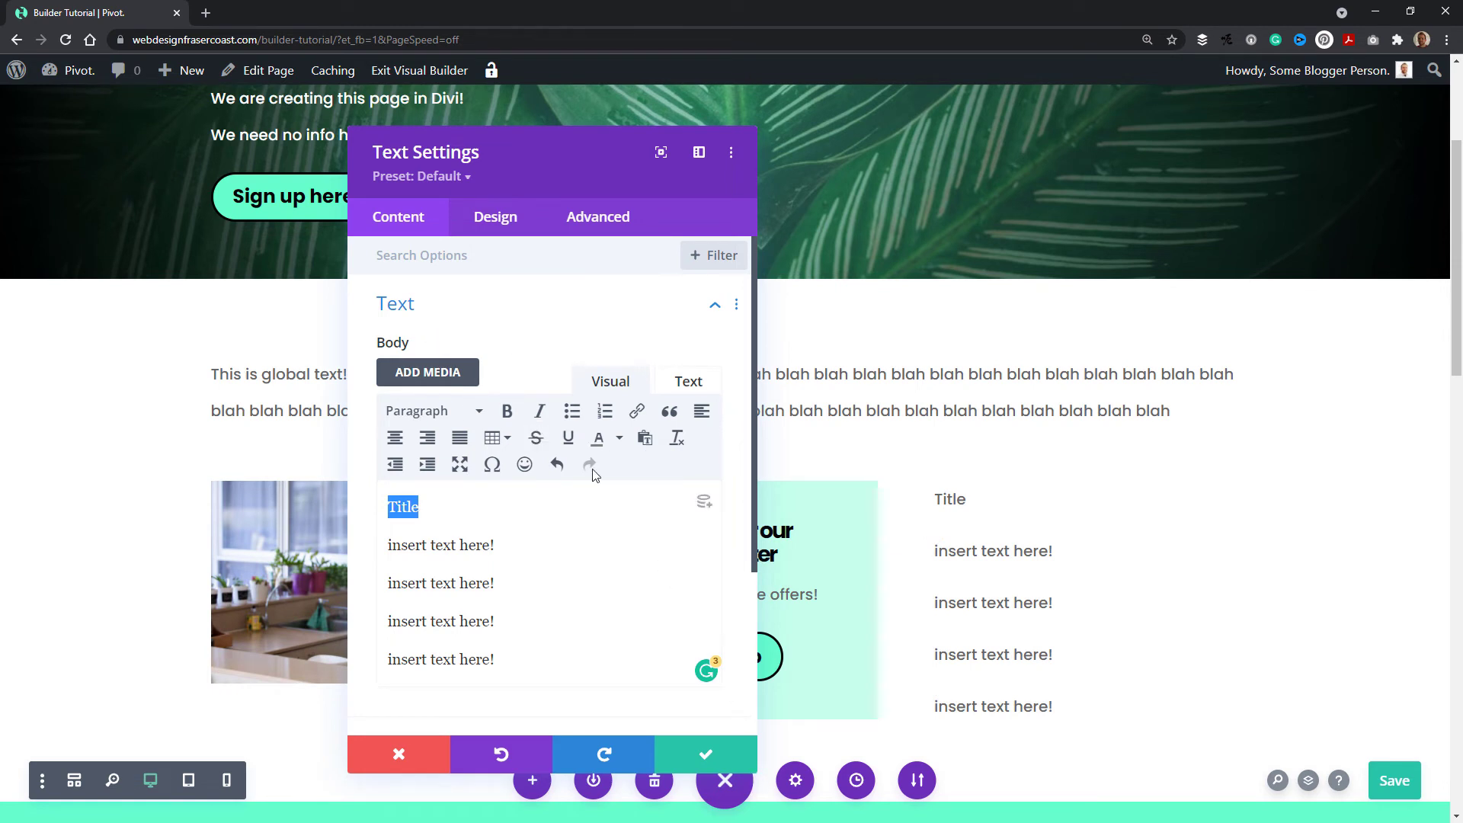
left_click(442, 412)
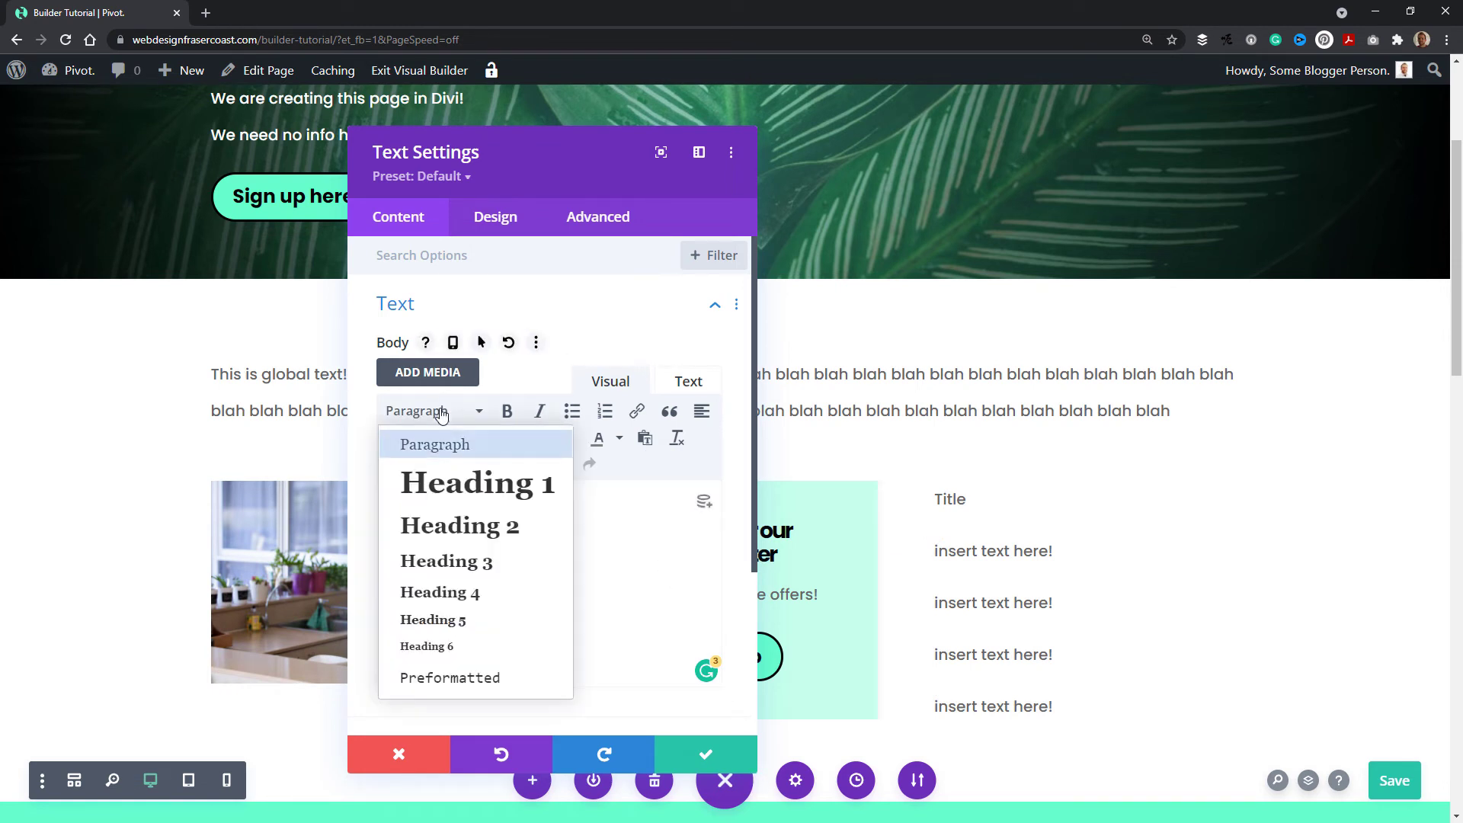
left_click(449, 526)
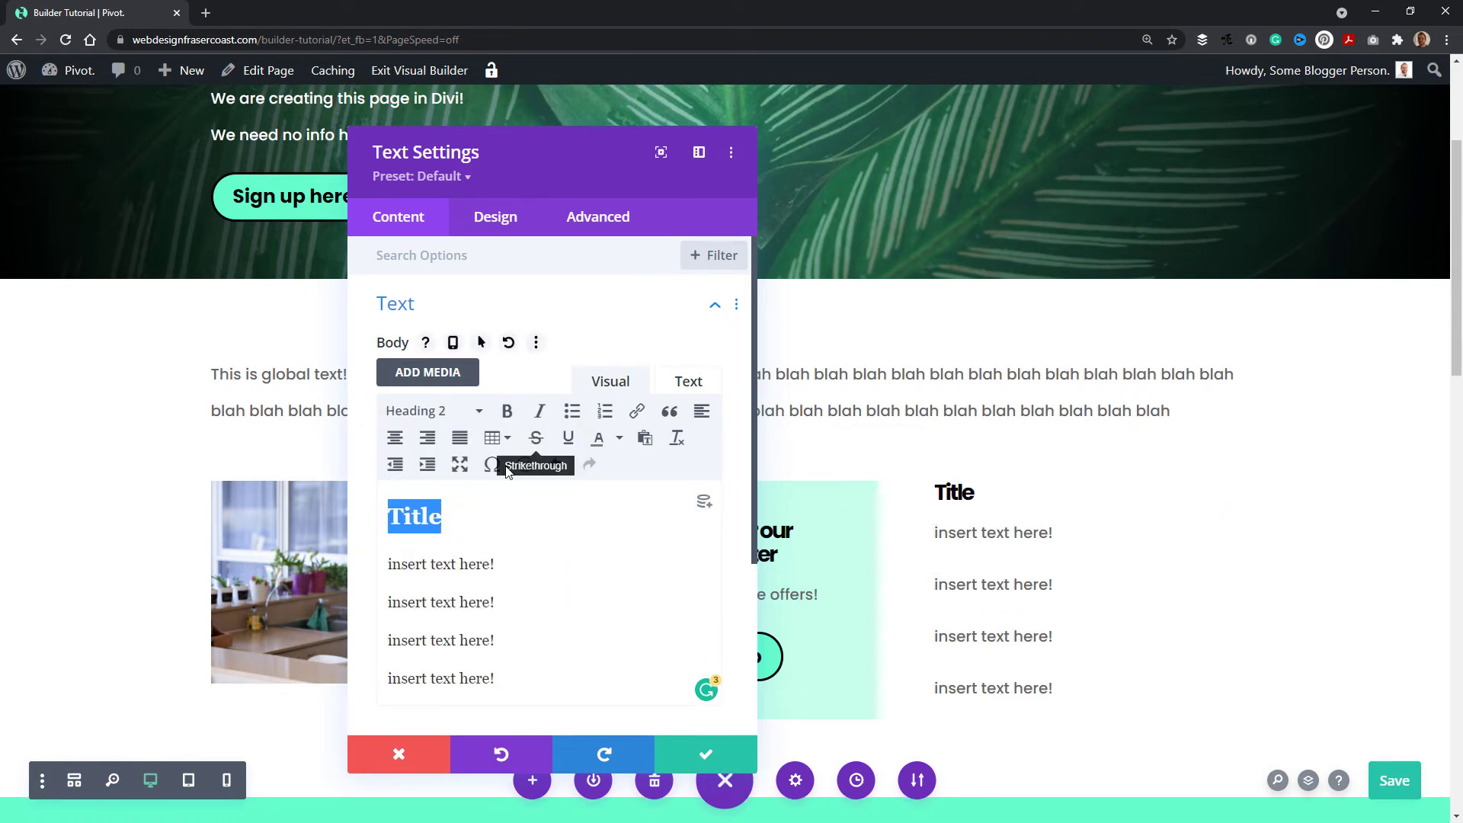
Turn the four "insert text here!" lines under the title into a bulleted list, briefly trying a numbered list
left_click_drag(427, 564, 451, 678)
left_click(575, 417)
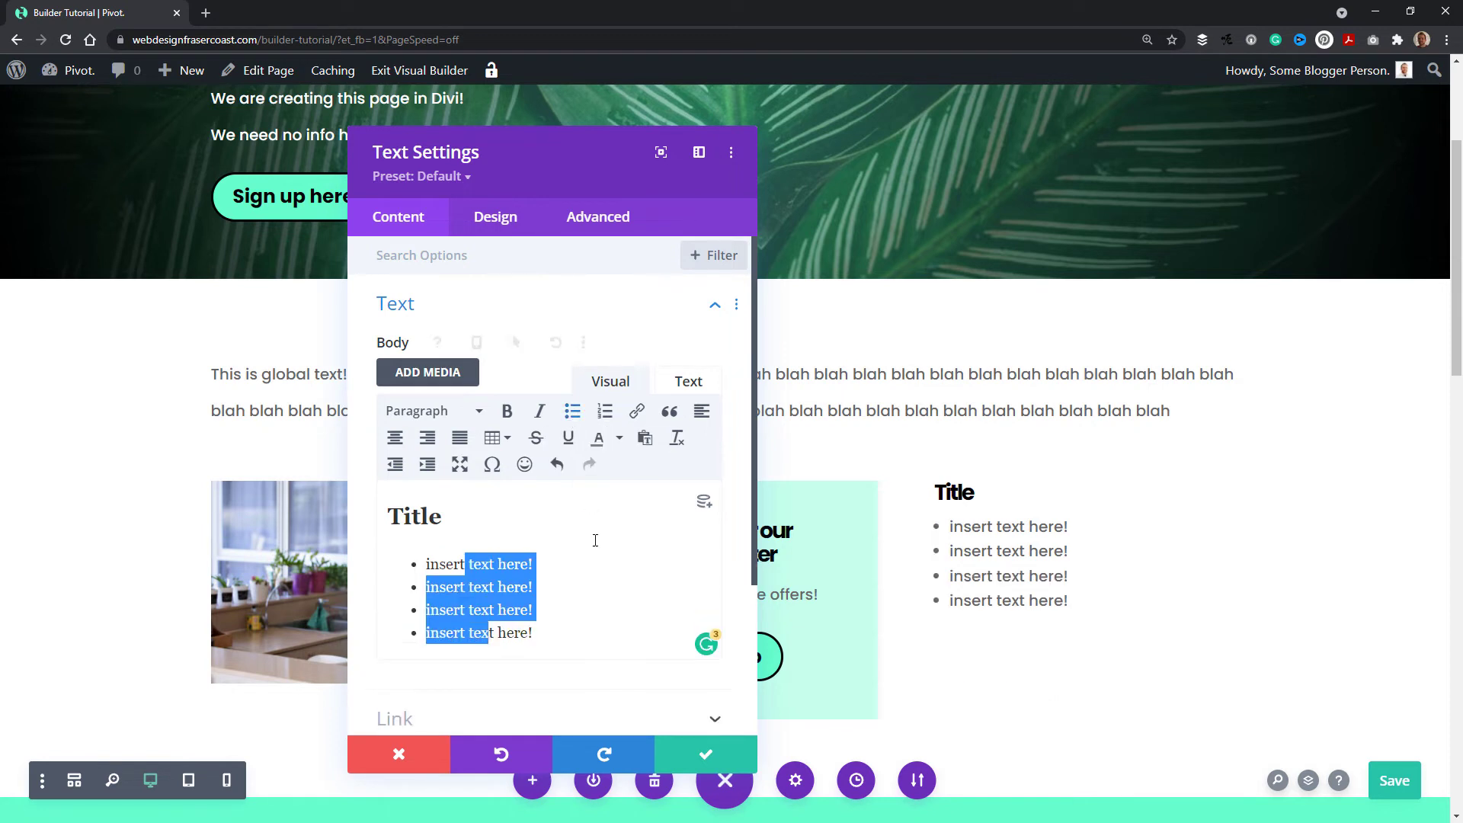
left_click(605, 412)
left_click(573, 413)
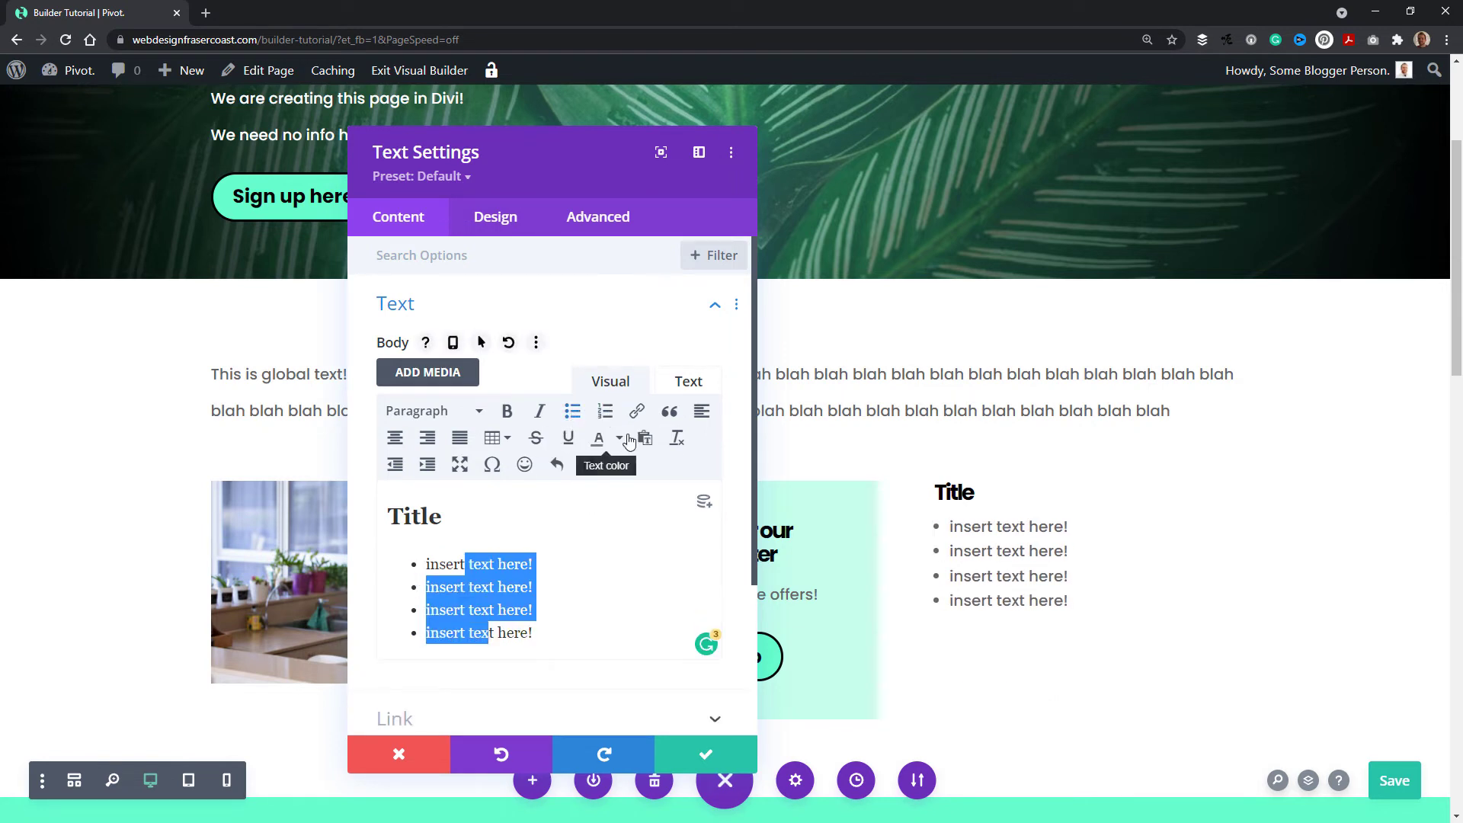
Open the link settings for the first bullet's text and cancel without adding a link
left_click(516, 567)
triple_click(515, 566)
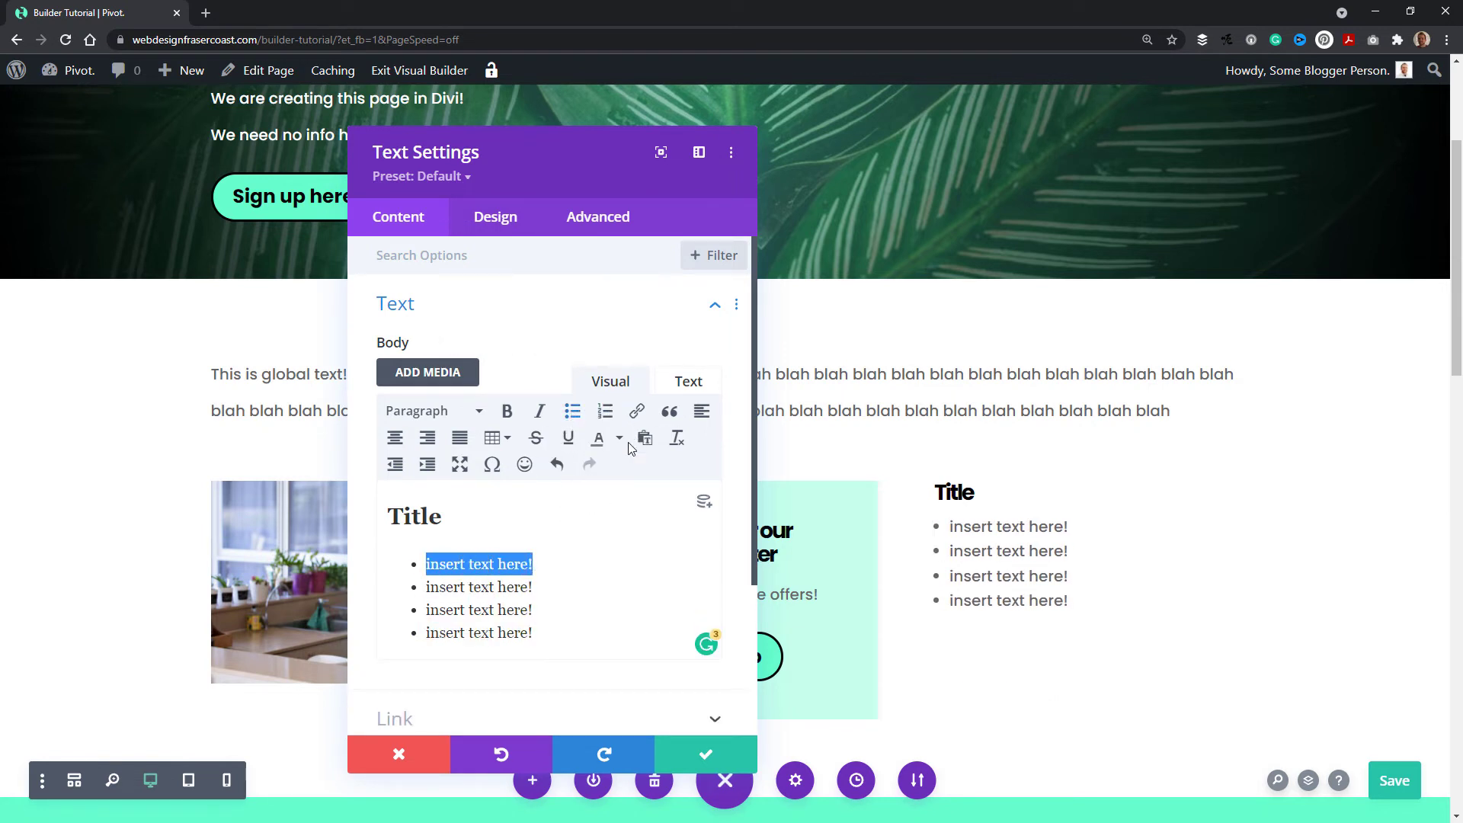
left_click(637, 412)
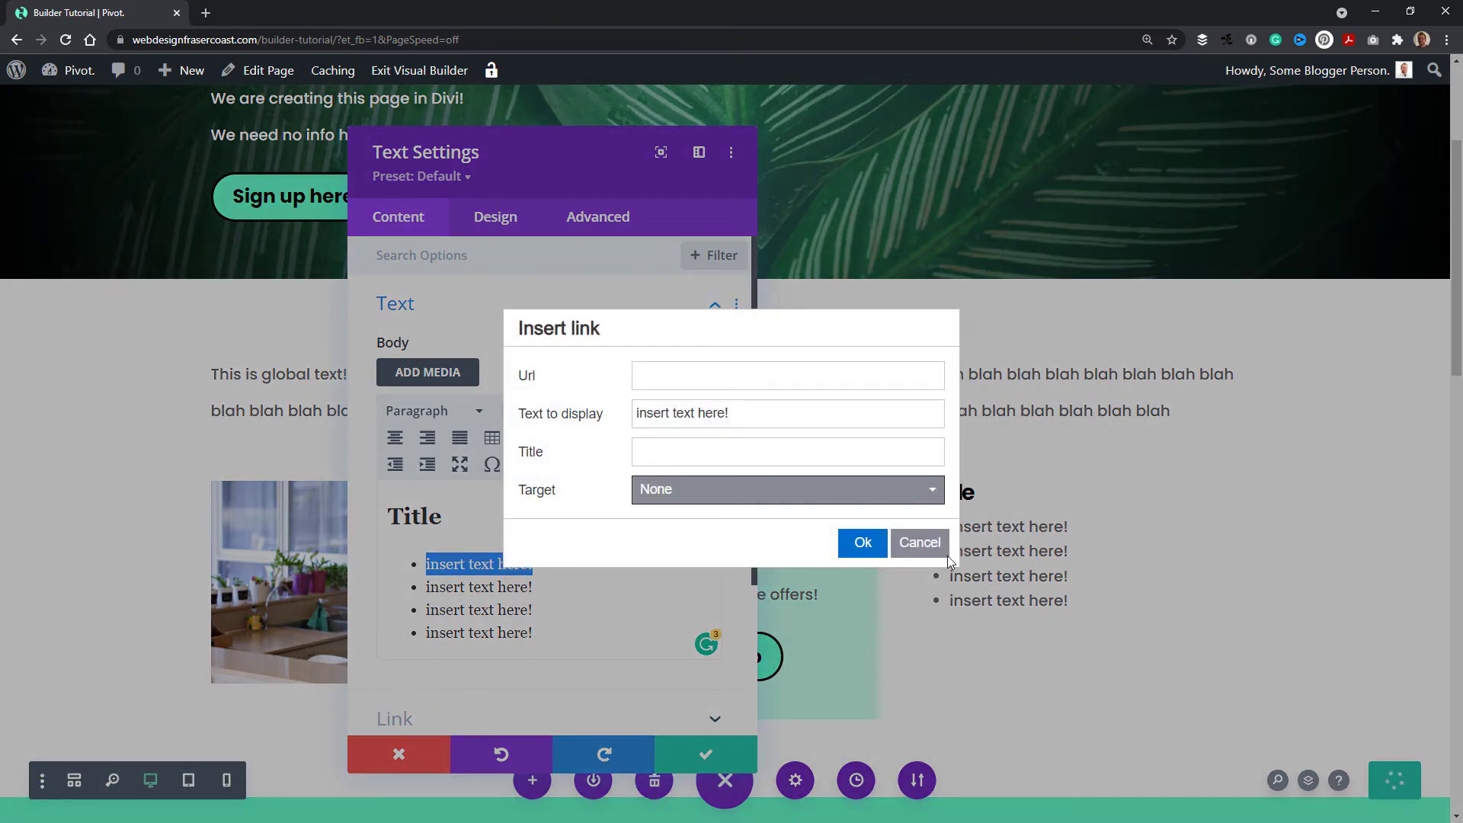
left_click(924, 543)
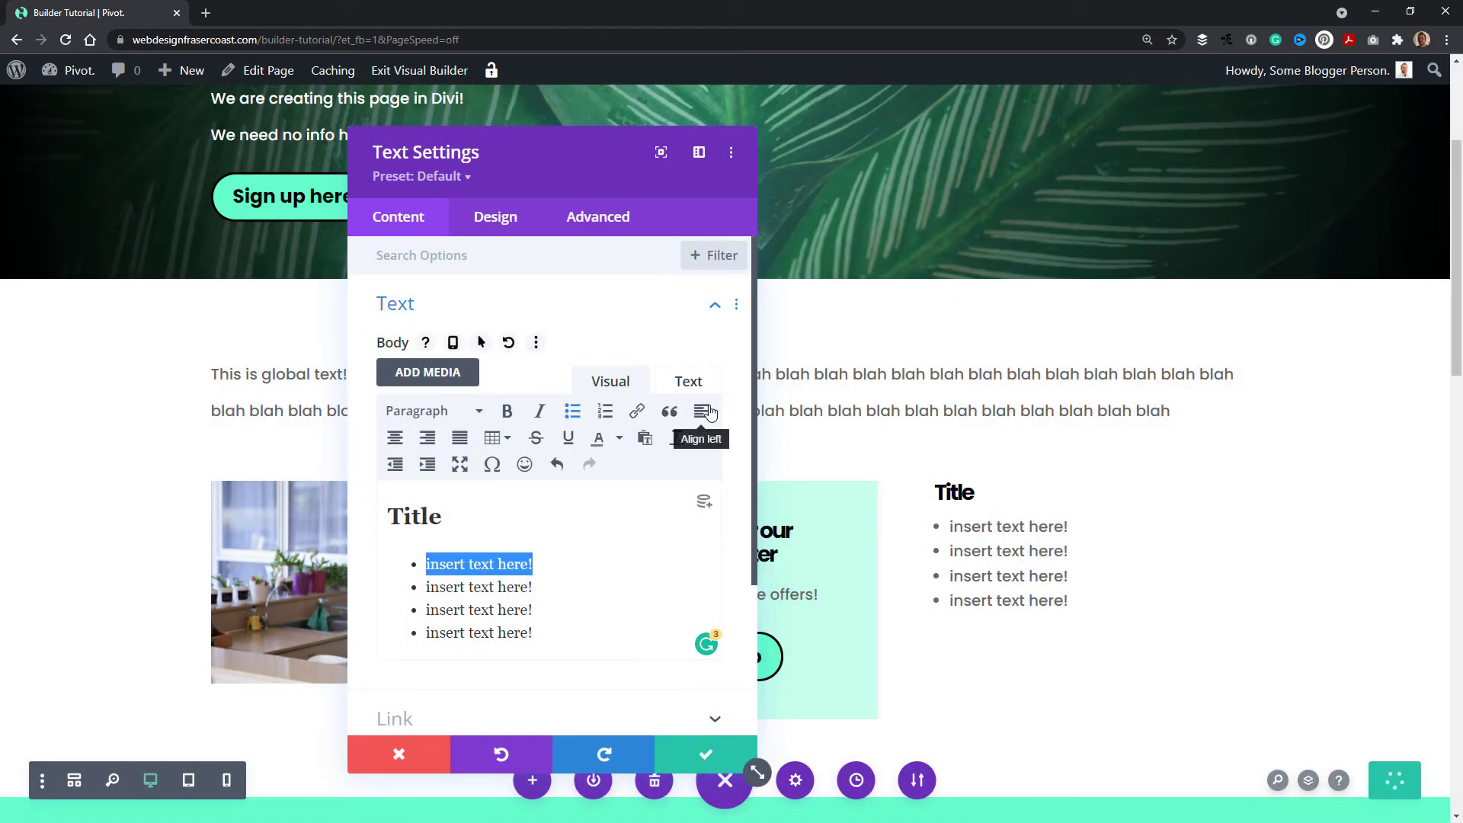
Try right alignment and an increased indent on the first bullet, reverting each one
left_click(428, 438)
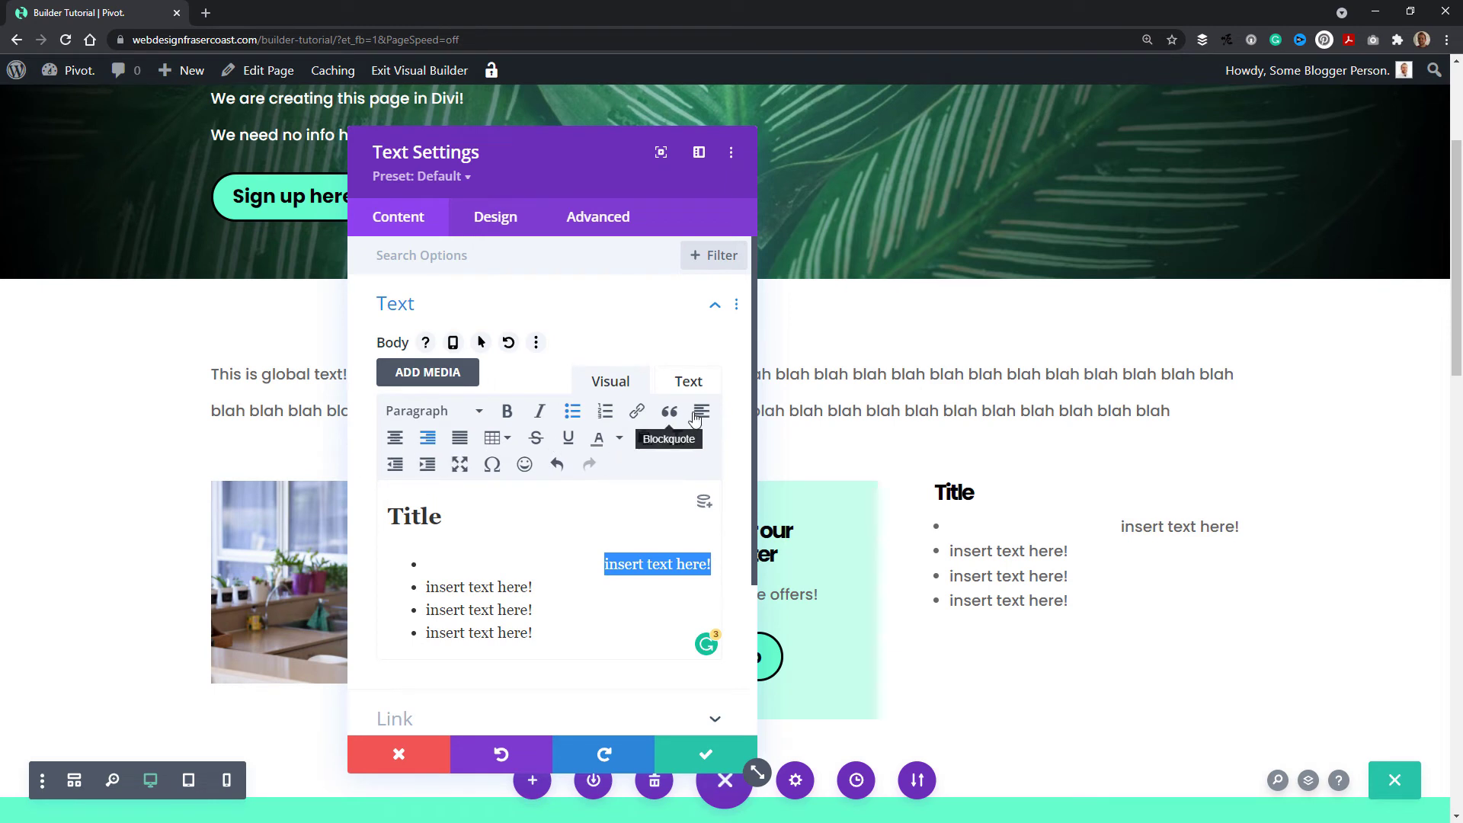
left_click(699, 412)
left_click(428, 465)
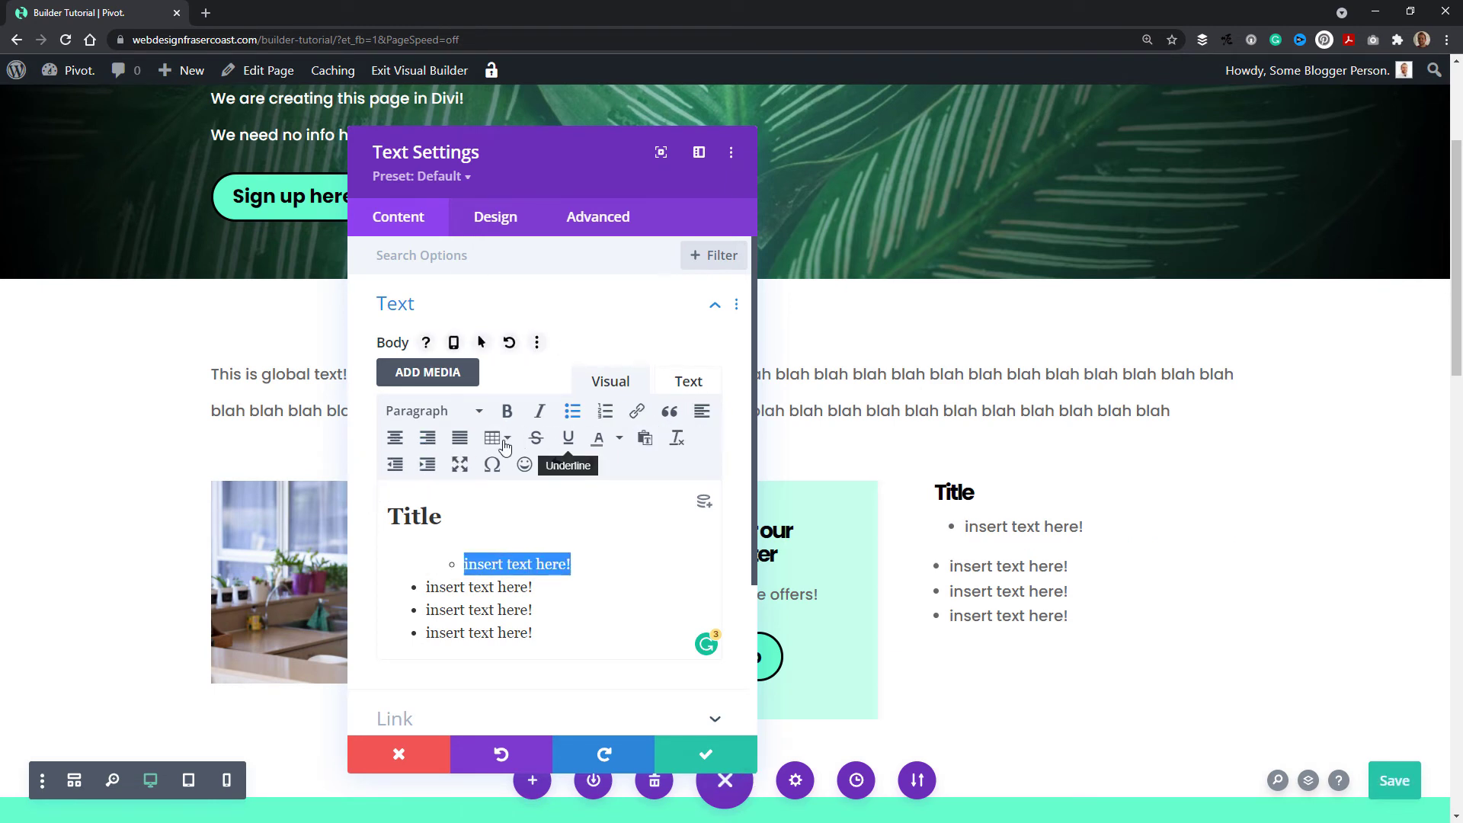
left_click(394, 464)
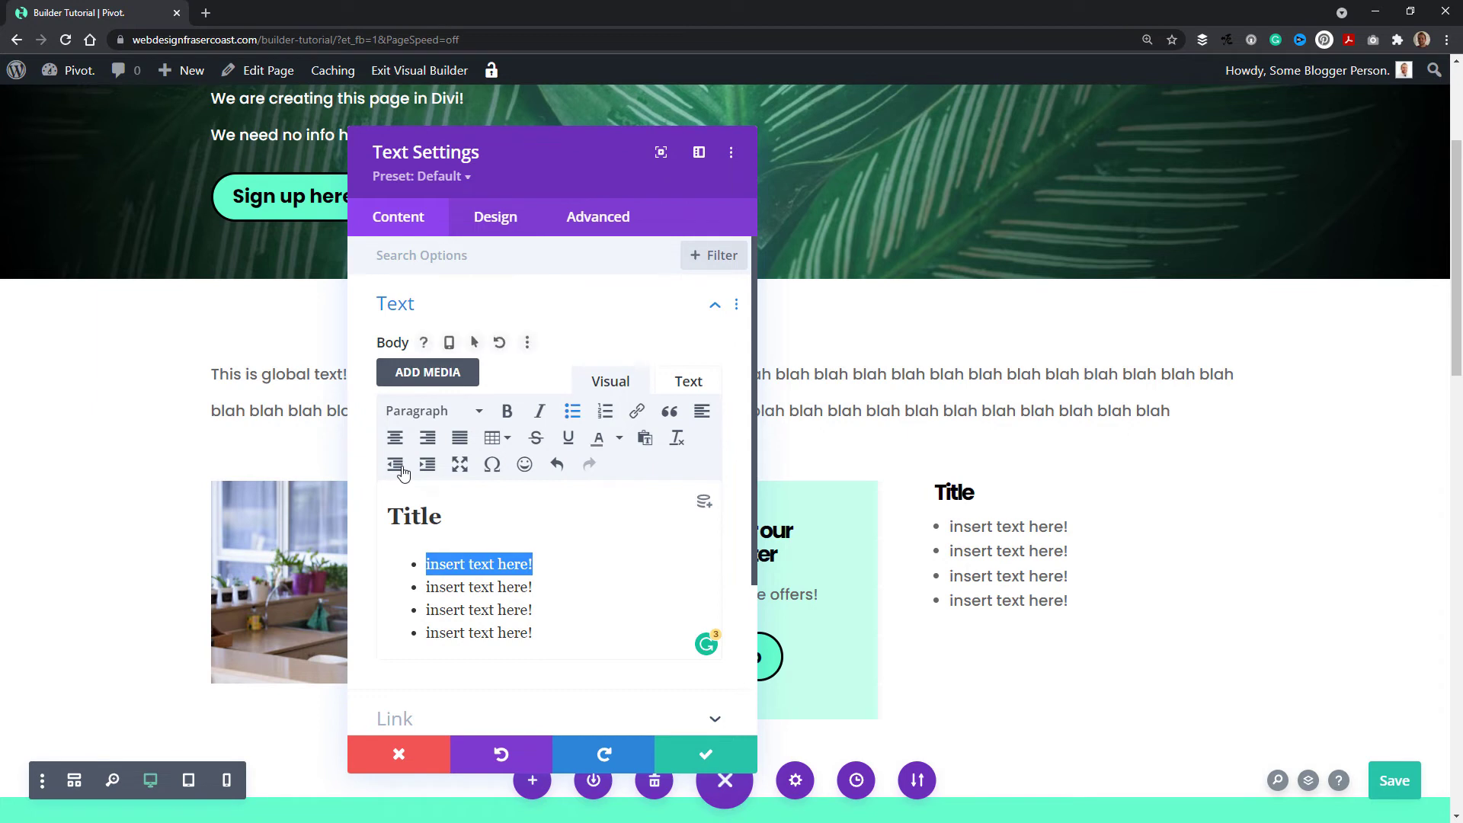
Try replacing the first bullet's text with a smiley emoticon and undo the insertion
left_click(527, 467)
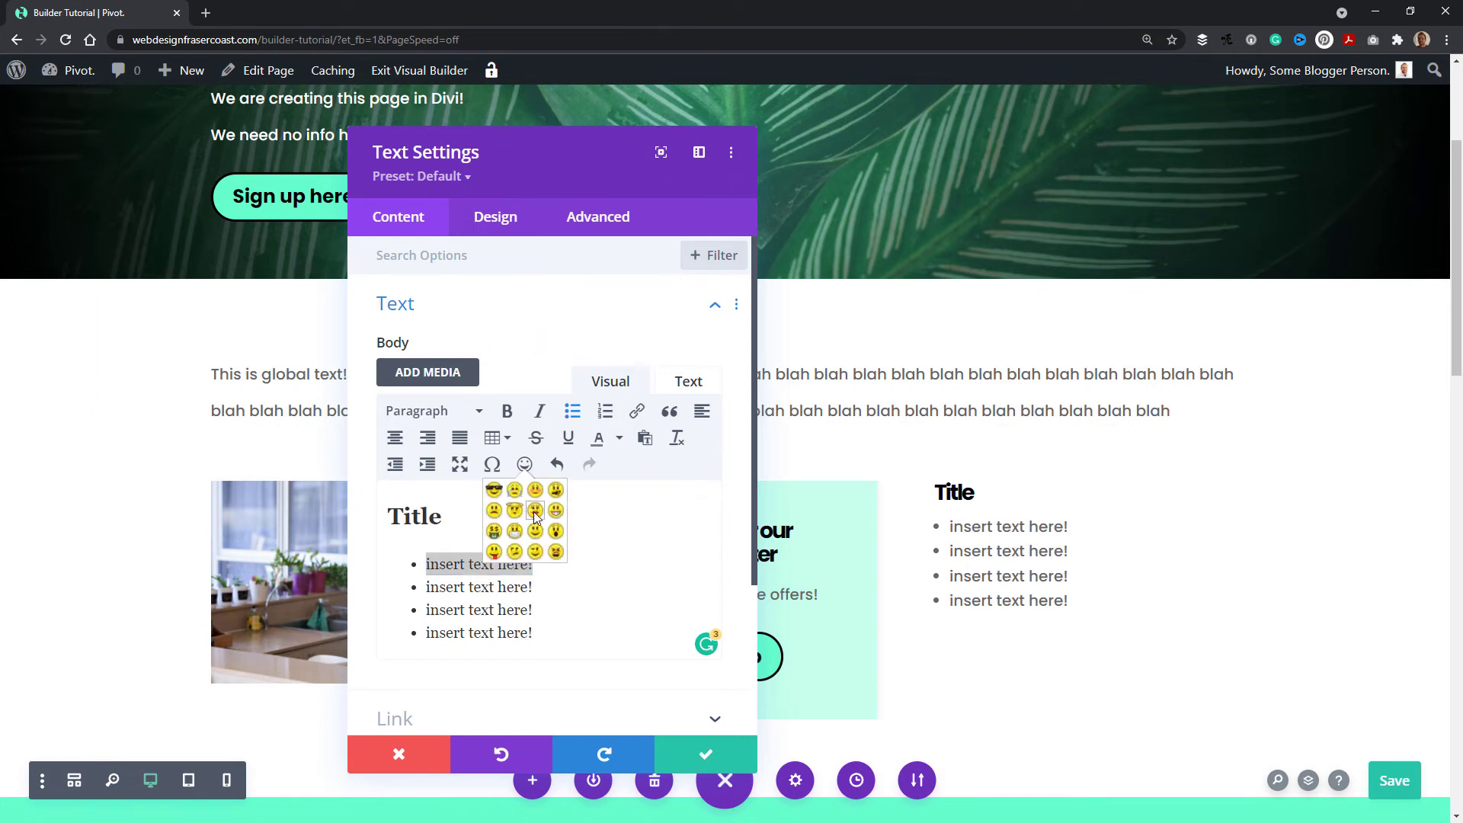
left_click(533, 510)
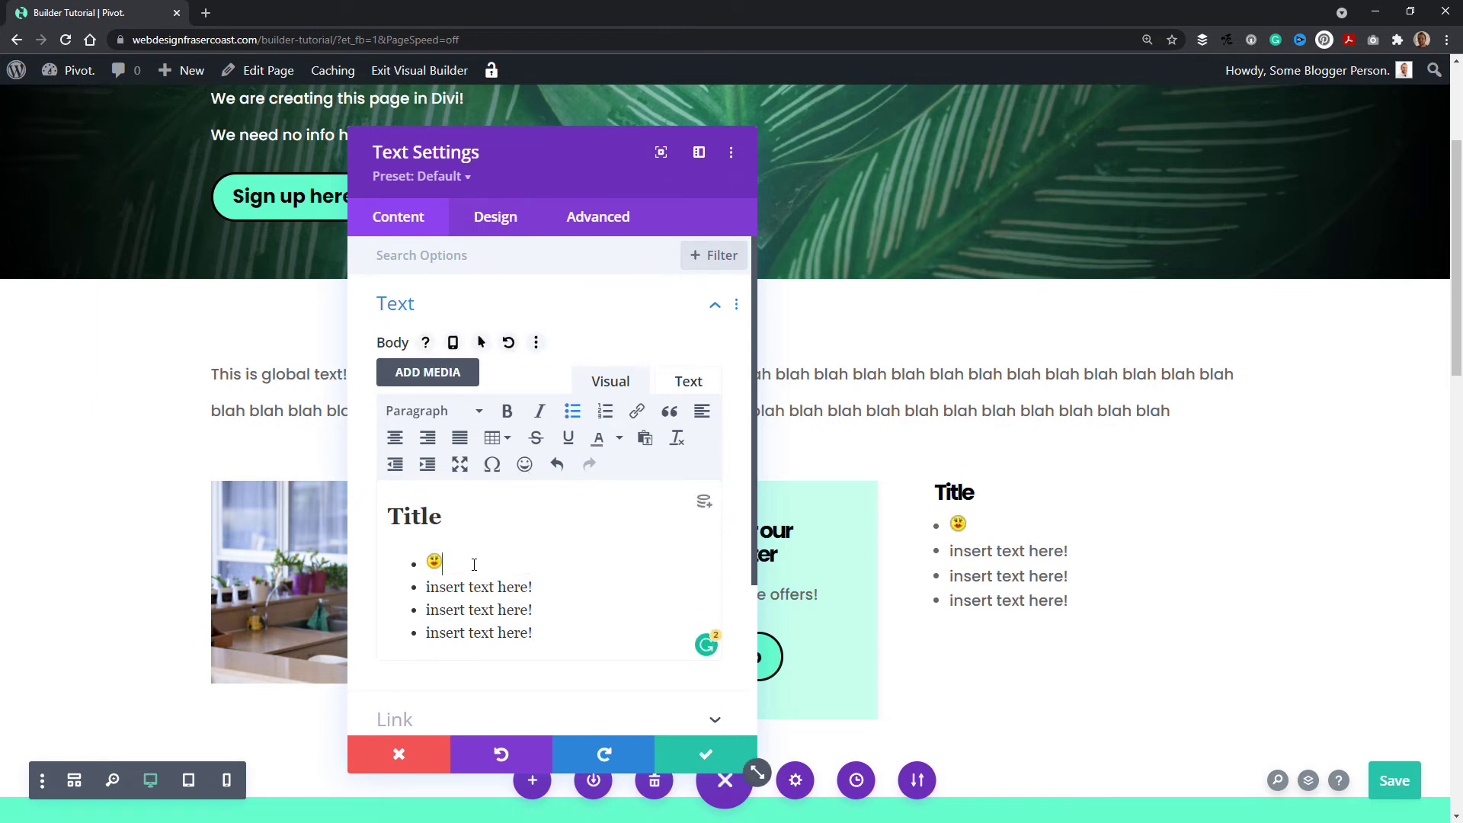
left_click(559, 467)
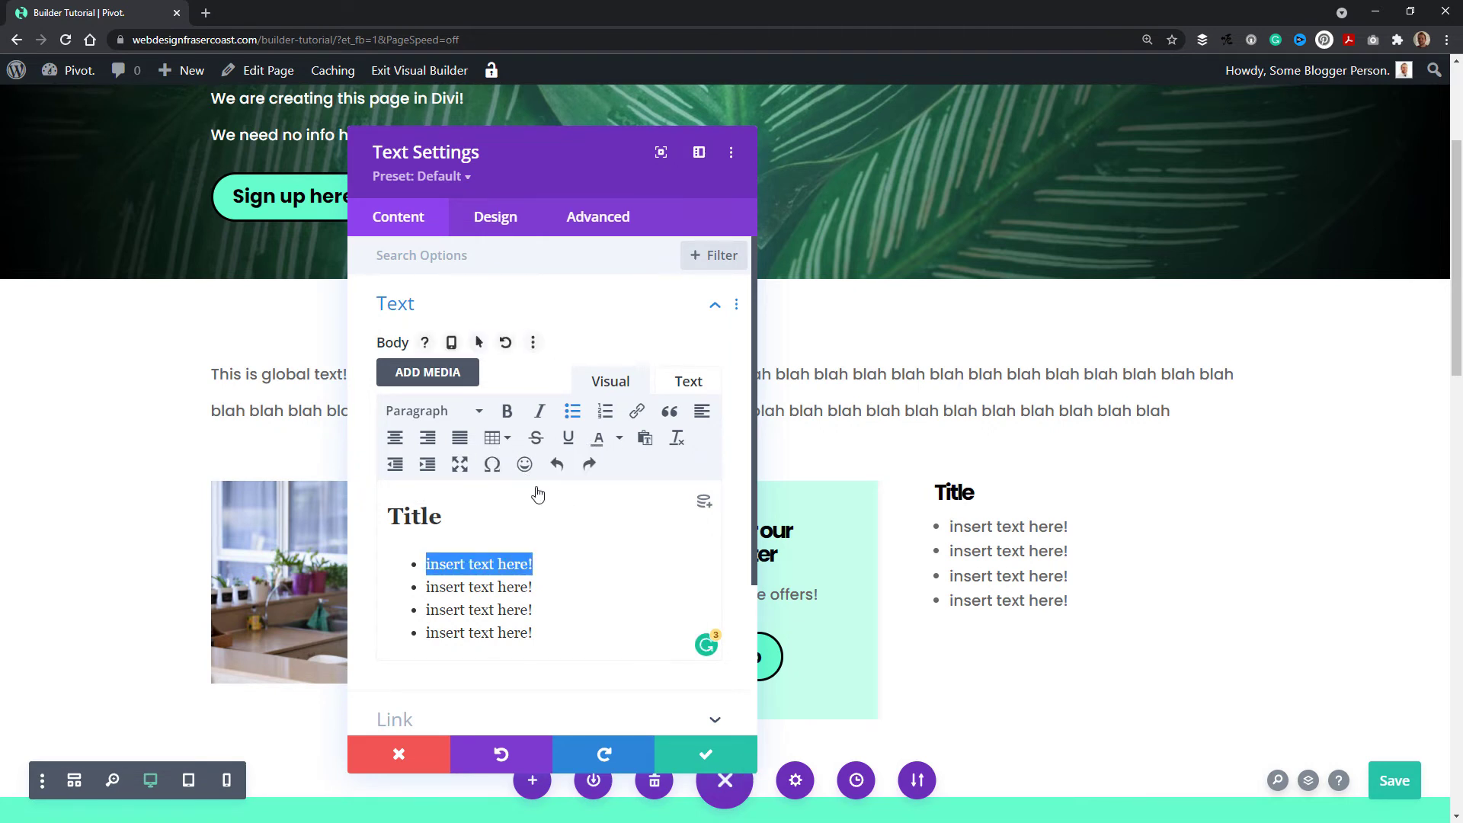
Color the first bullet's text purple and deselect it
left_click(619, 439)
left_click(646, 503)
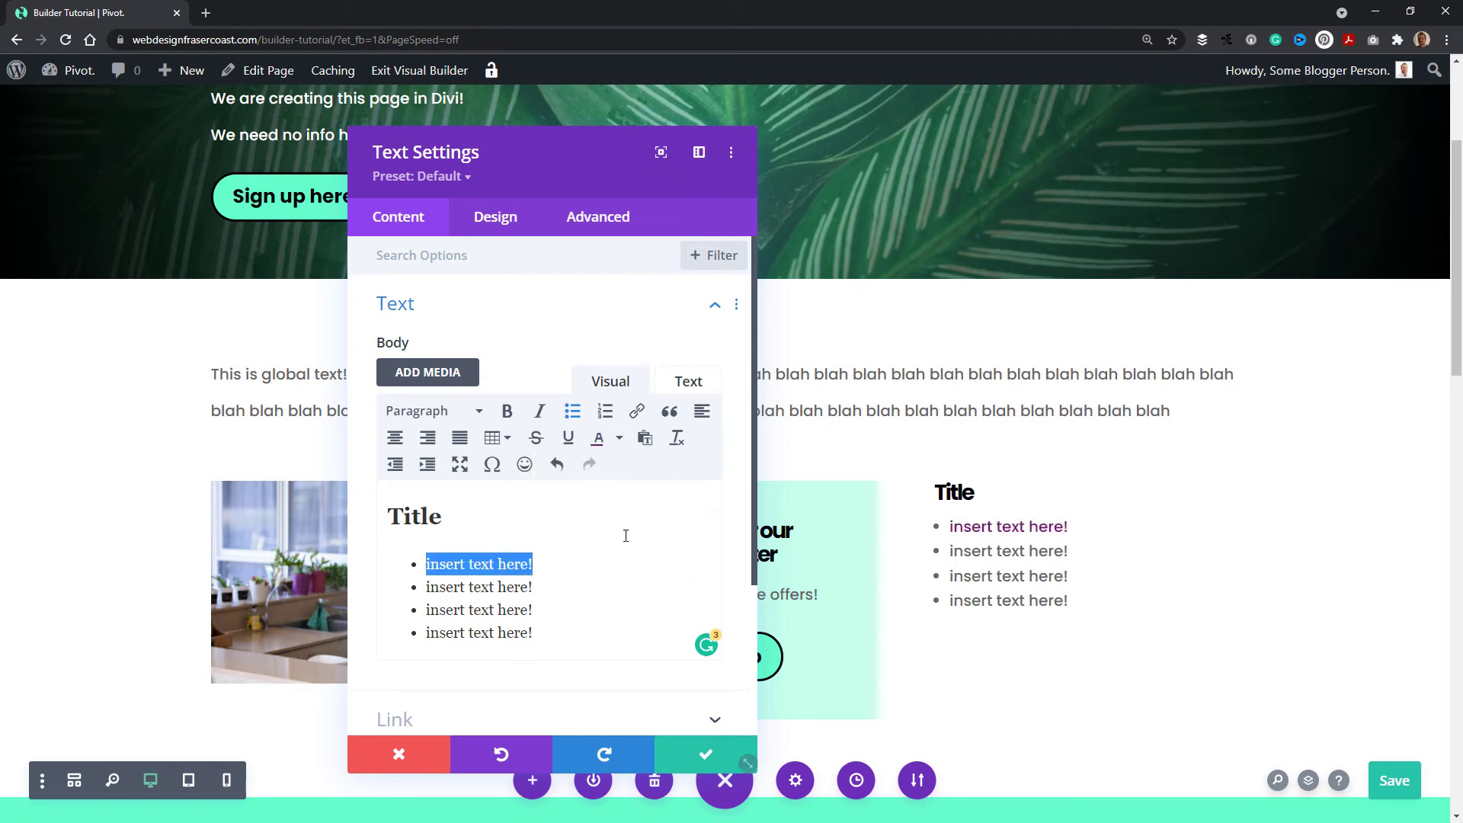
left_click(603, 610)
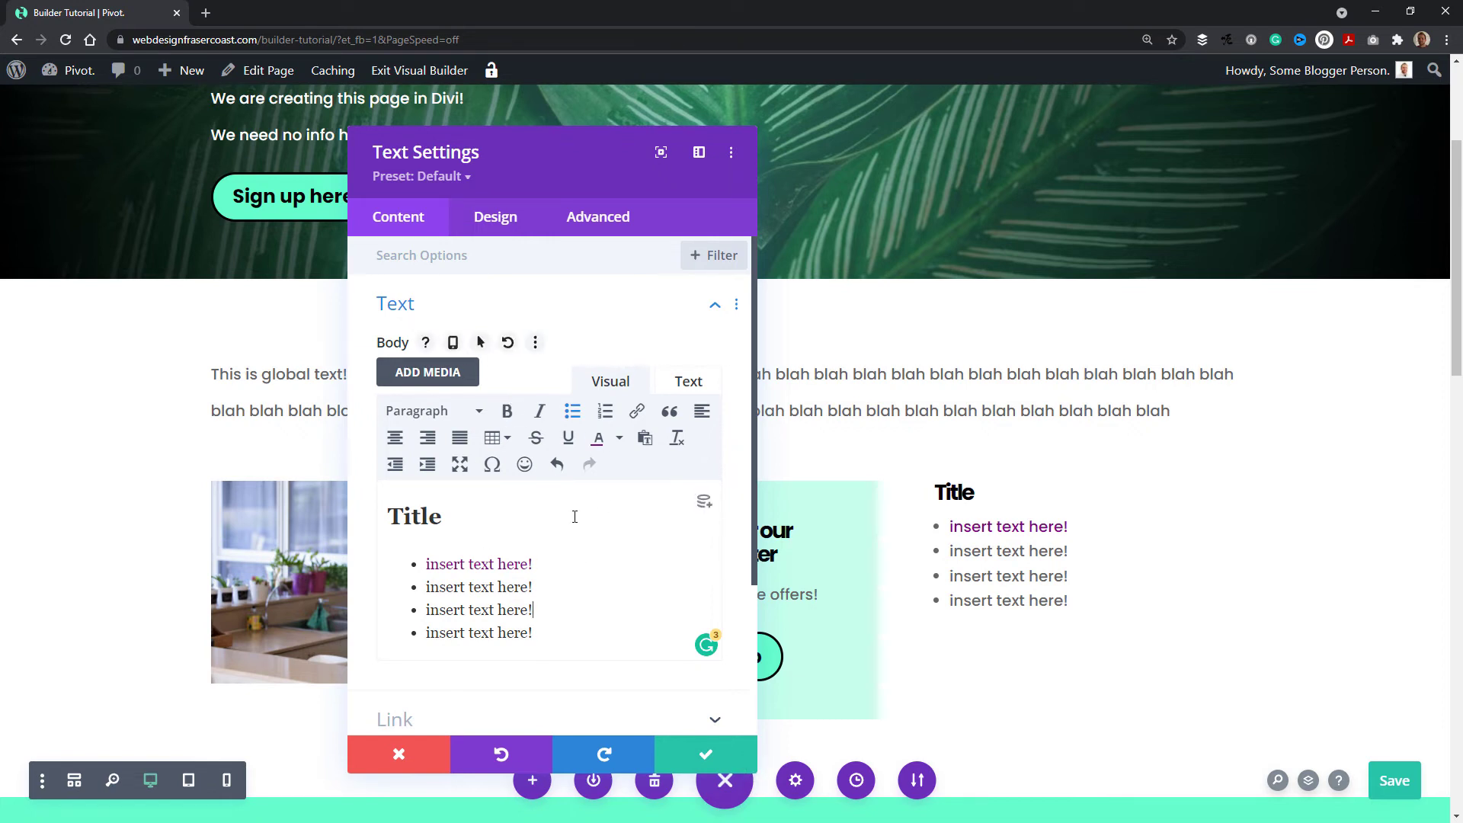
Look through the text module's remaining content sections and its design option groups
scroll(459, 534, "down", 3)
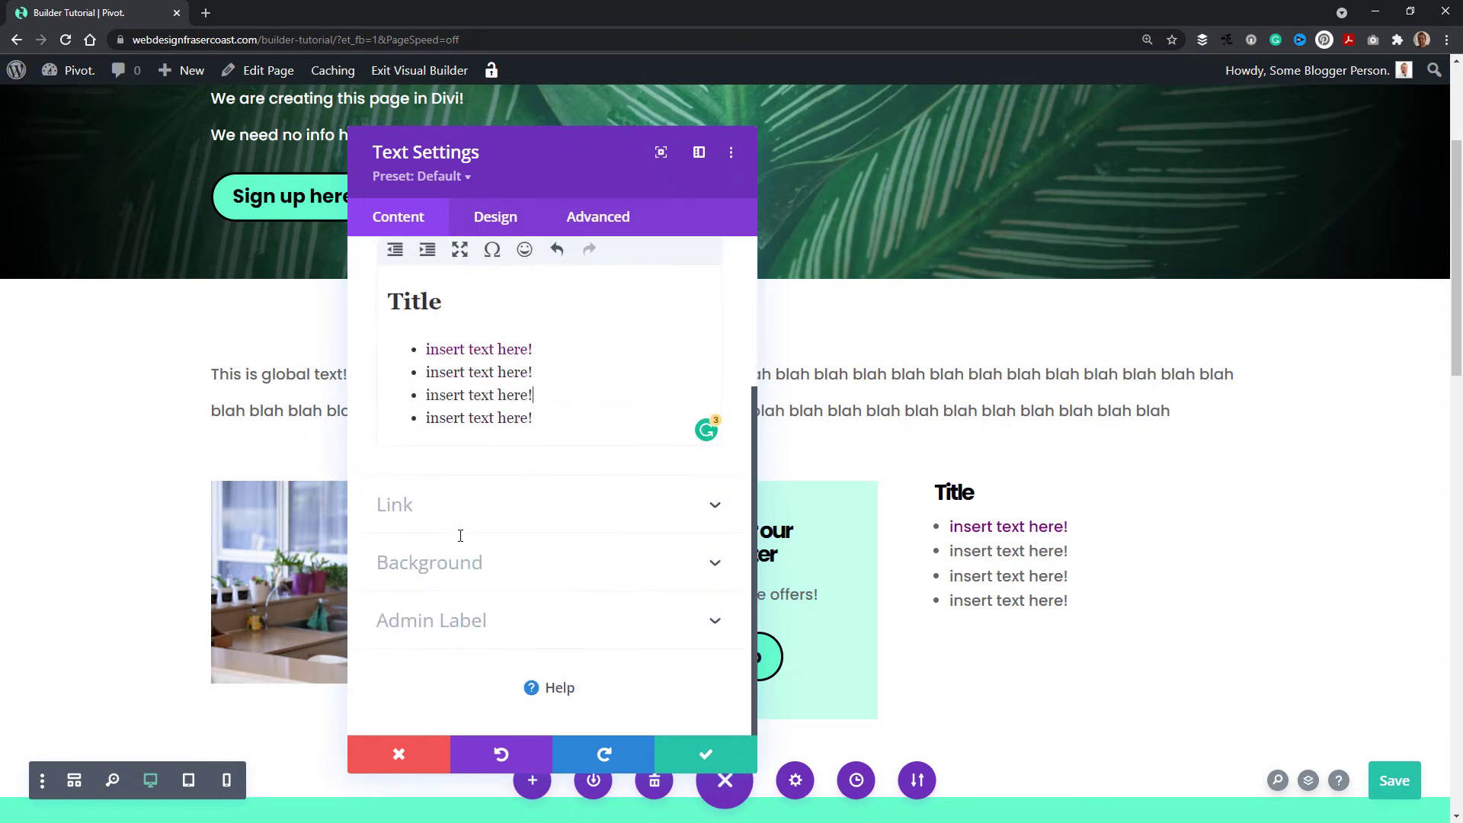
scroll(460, 535, "up", 3)
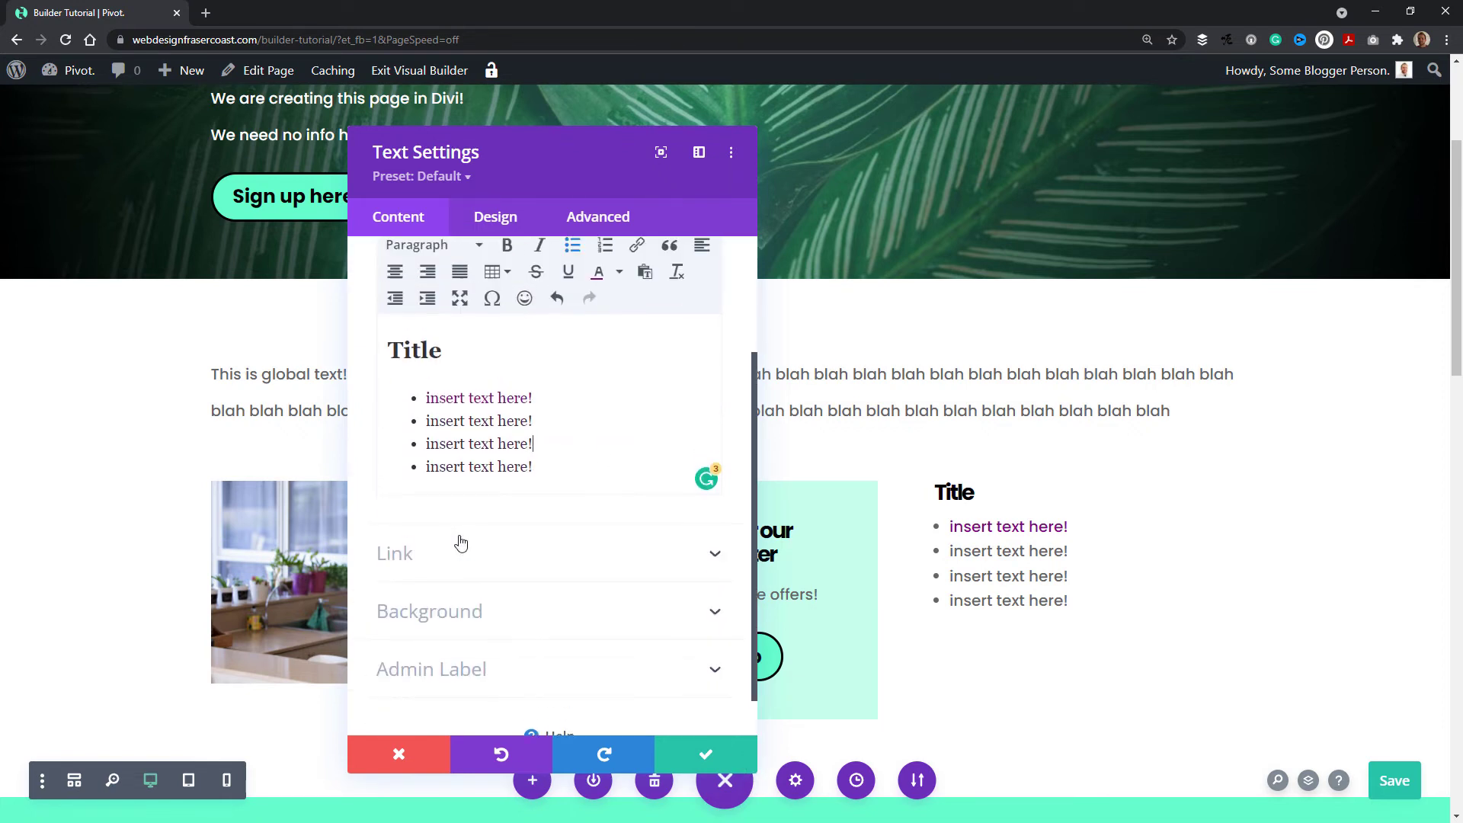
left_click(490, 220)
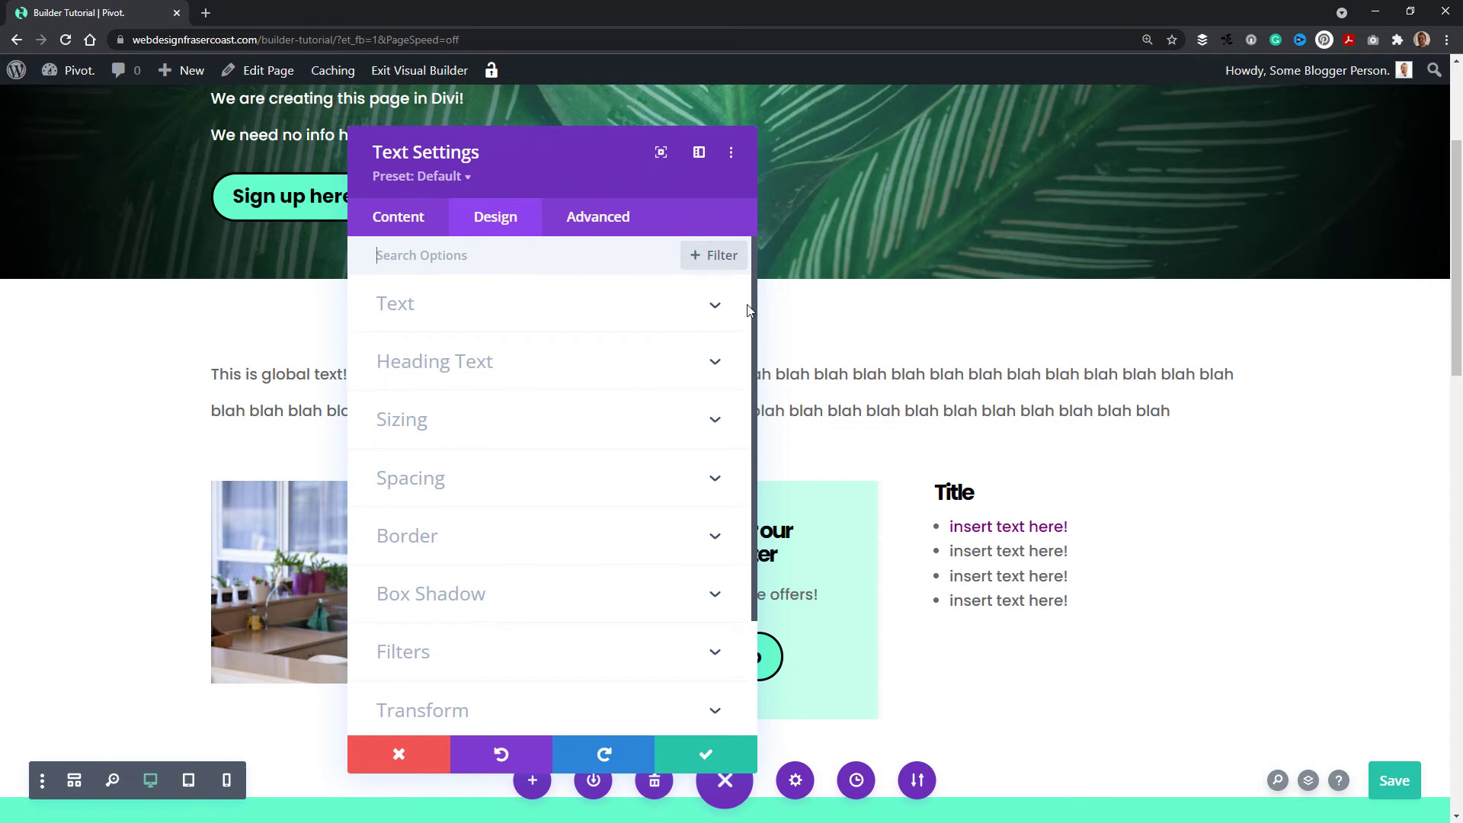
scroll(686, 366, "down", 3)
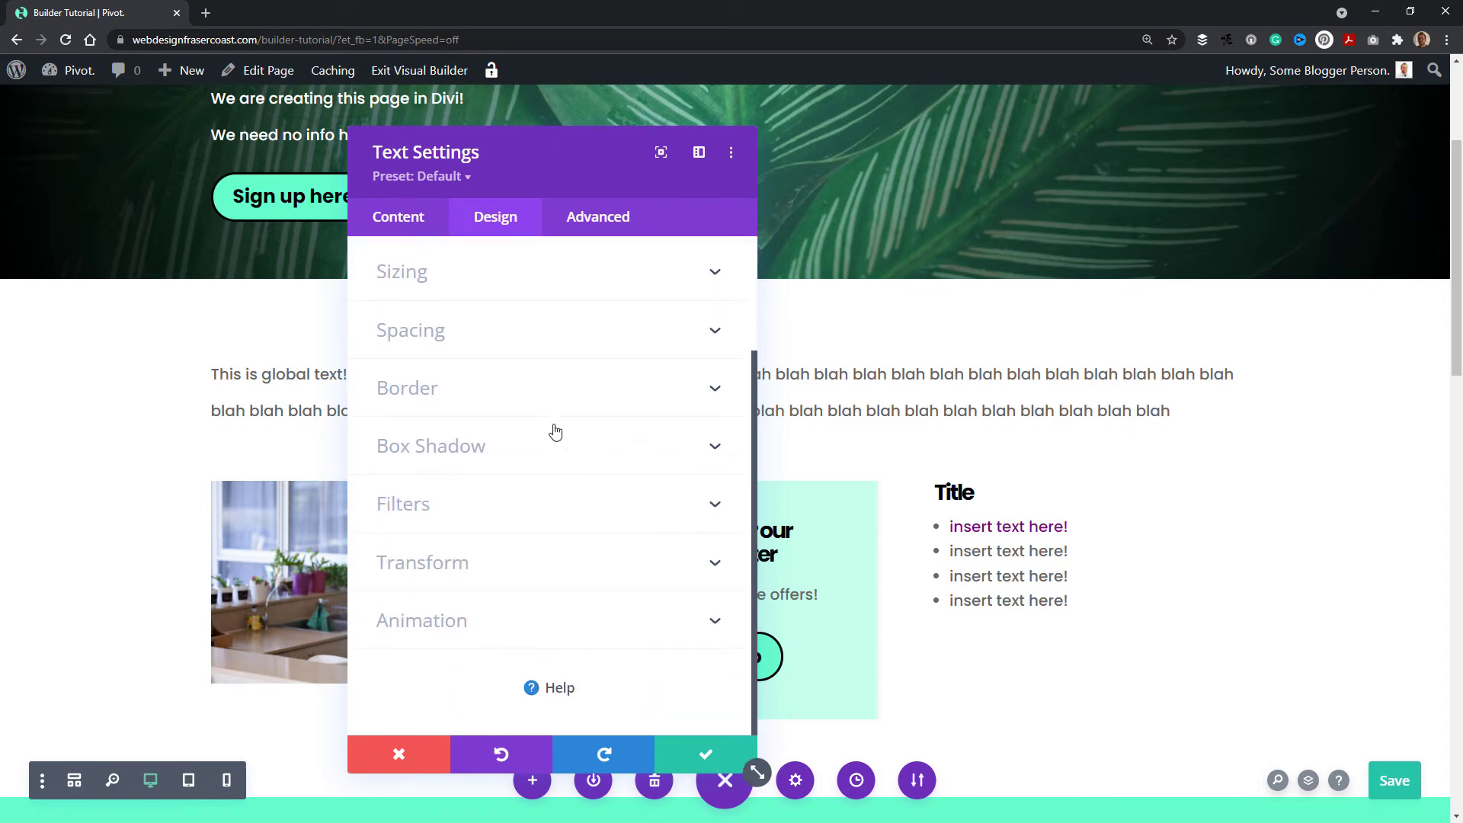
scroll(543, 457, "up", 3)
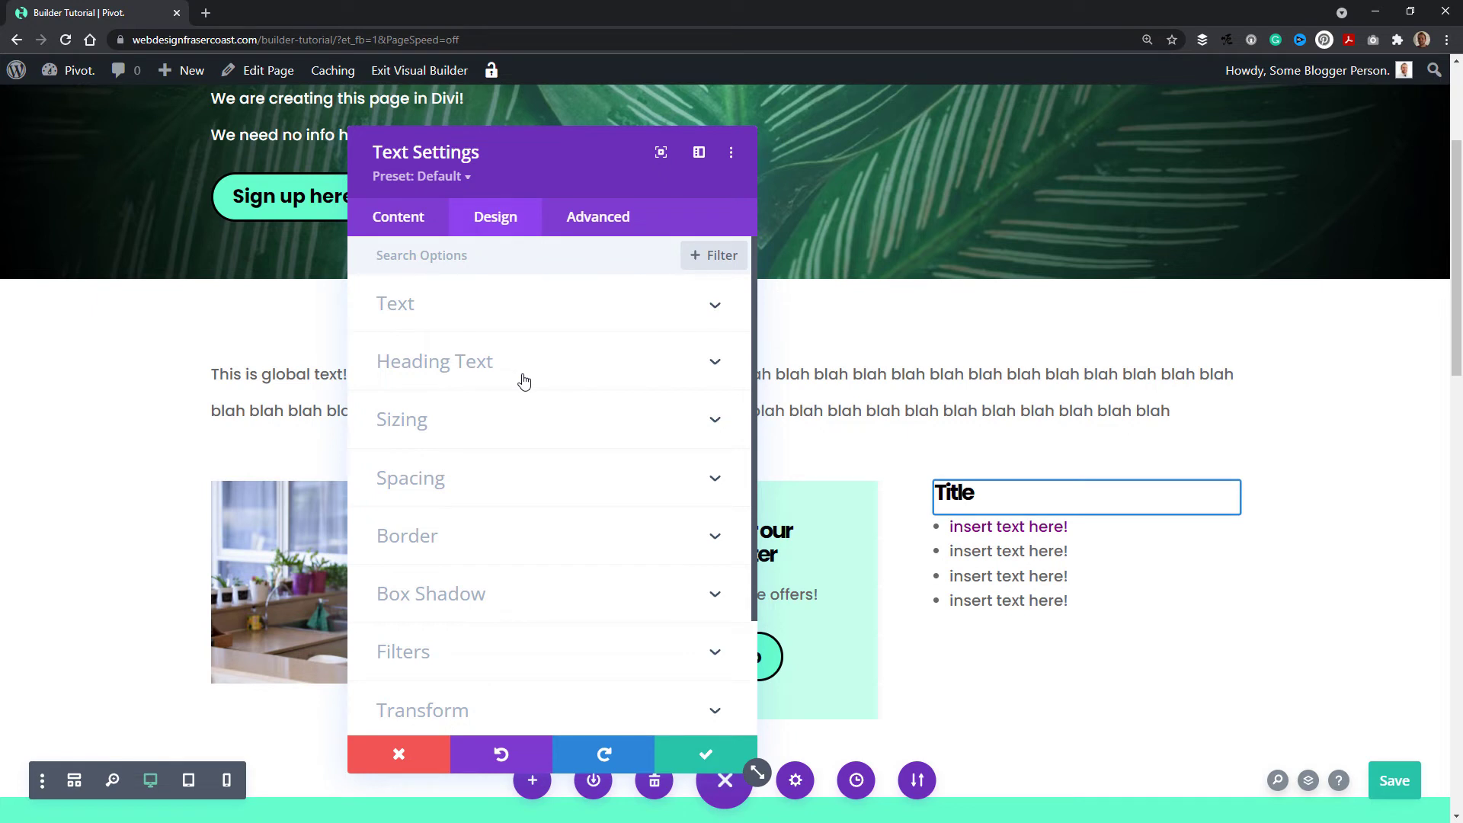
Set the text module's regular text size to 24px and try adjusting its line height
left_click(415, 314)
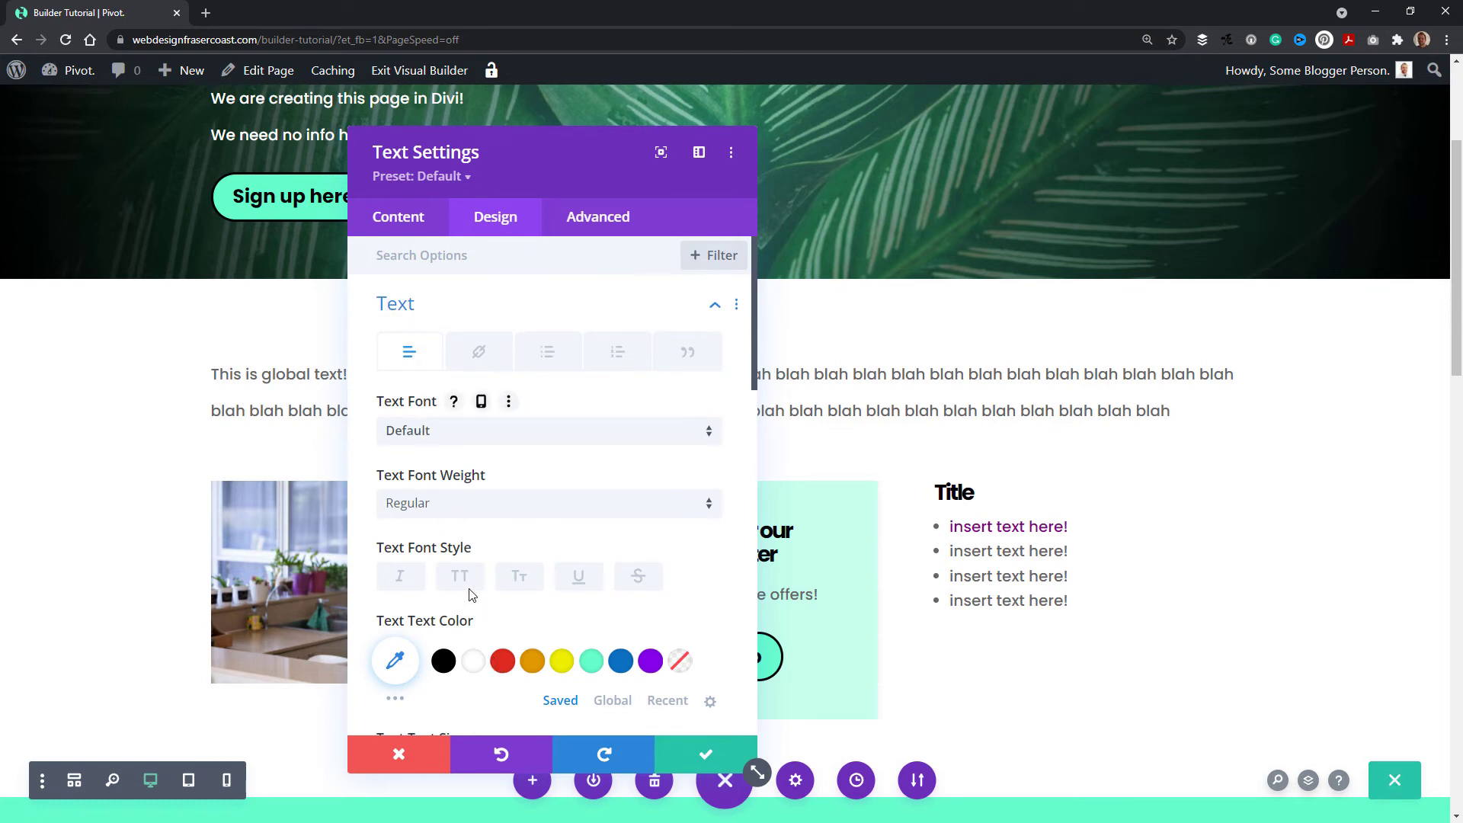
scroll(457, 564, "down", 4)
left_click_drag(414, 467, 431, 466)
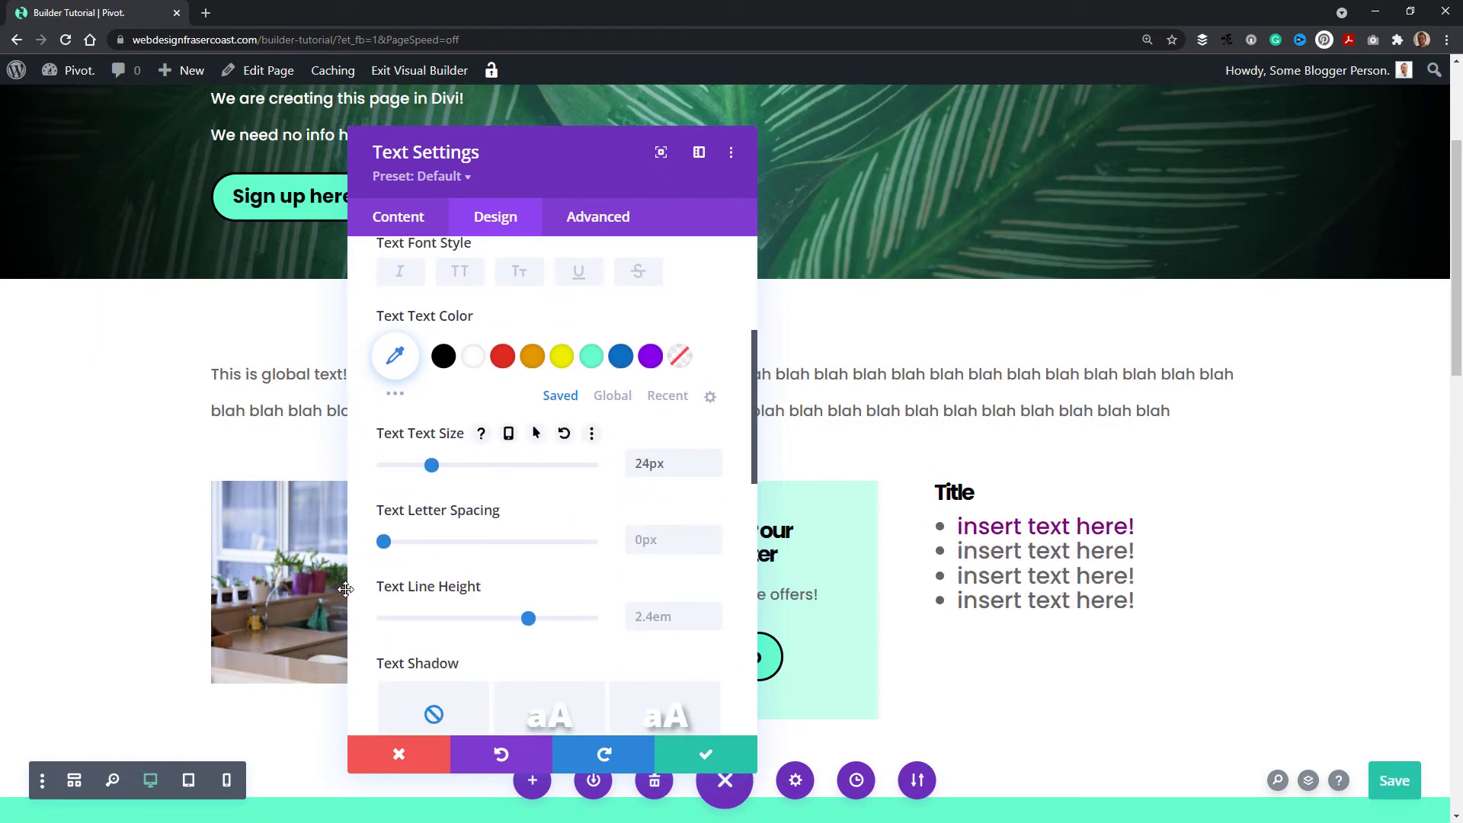
left_click_drag(529, 618, 513, 519)
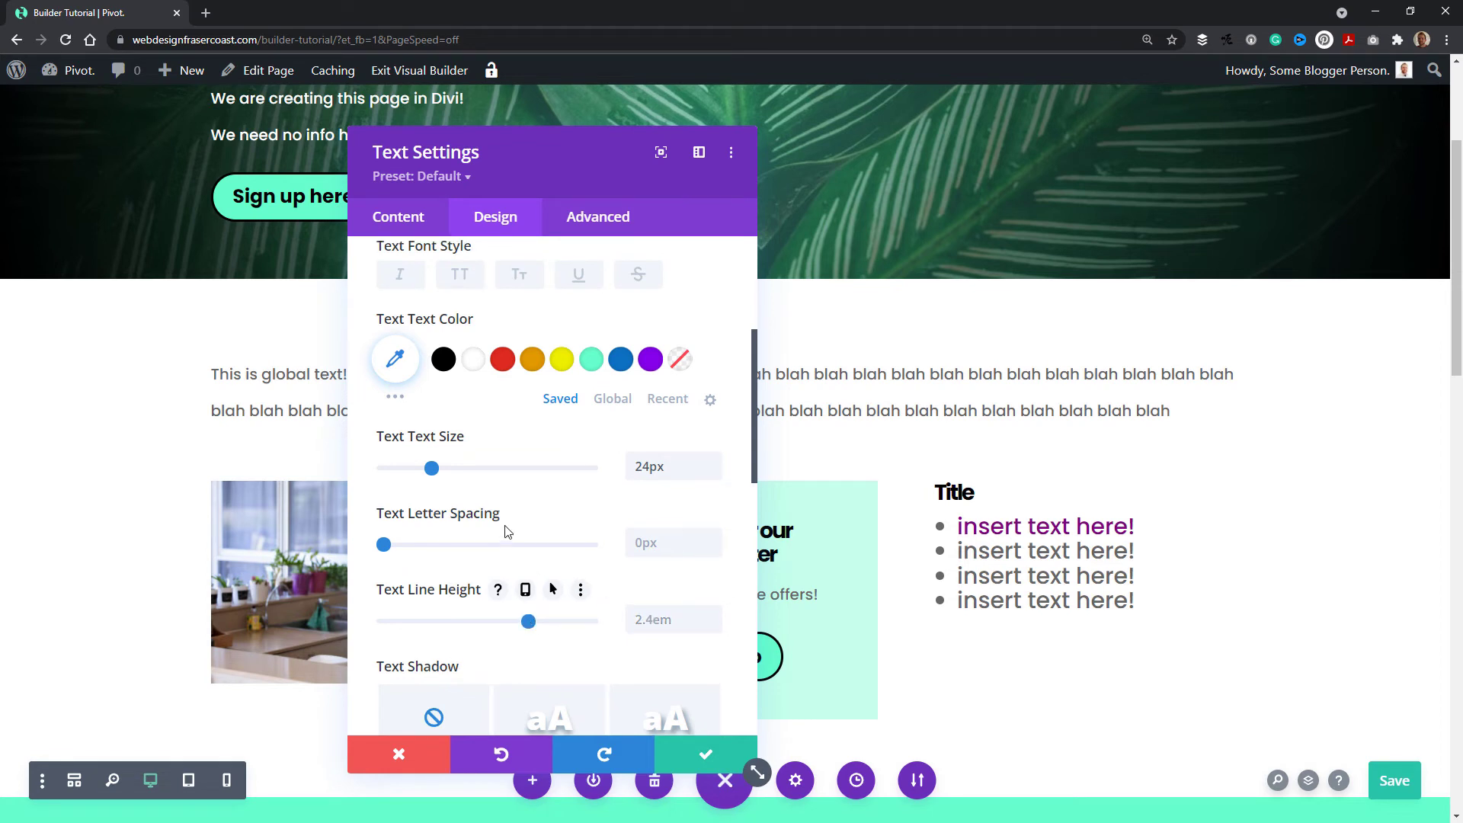
Set the unordered list line height to 1.7em in the text module's design options
scroll(513, 526, "up", 4)
scroll(513, 573, "down", 1)
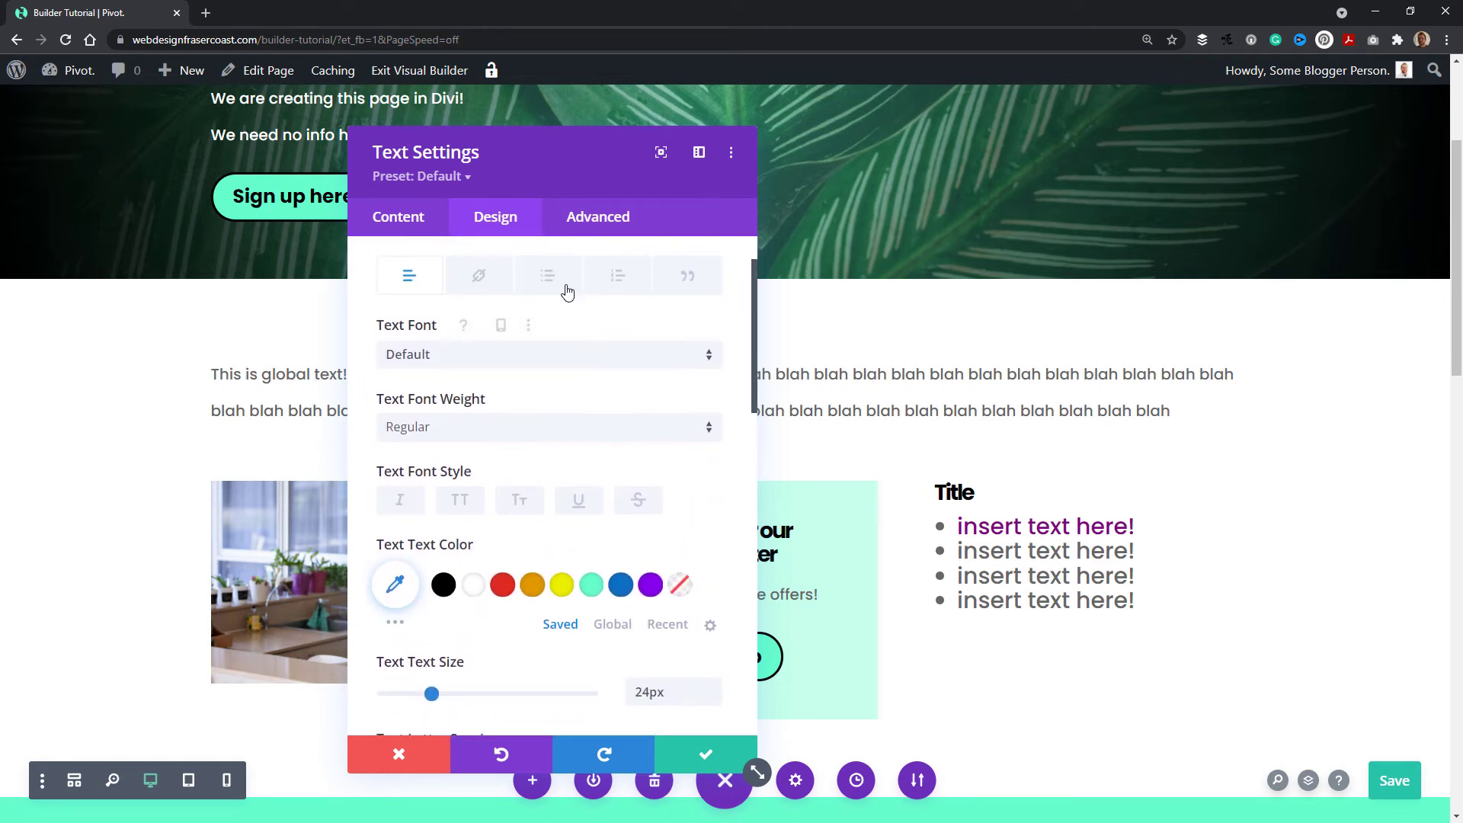
left_click(547, 282)
scroll(549, 610, "down", 5)
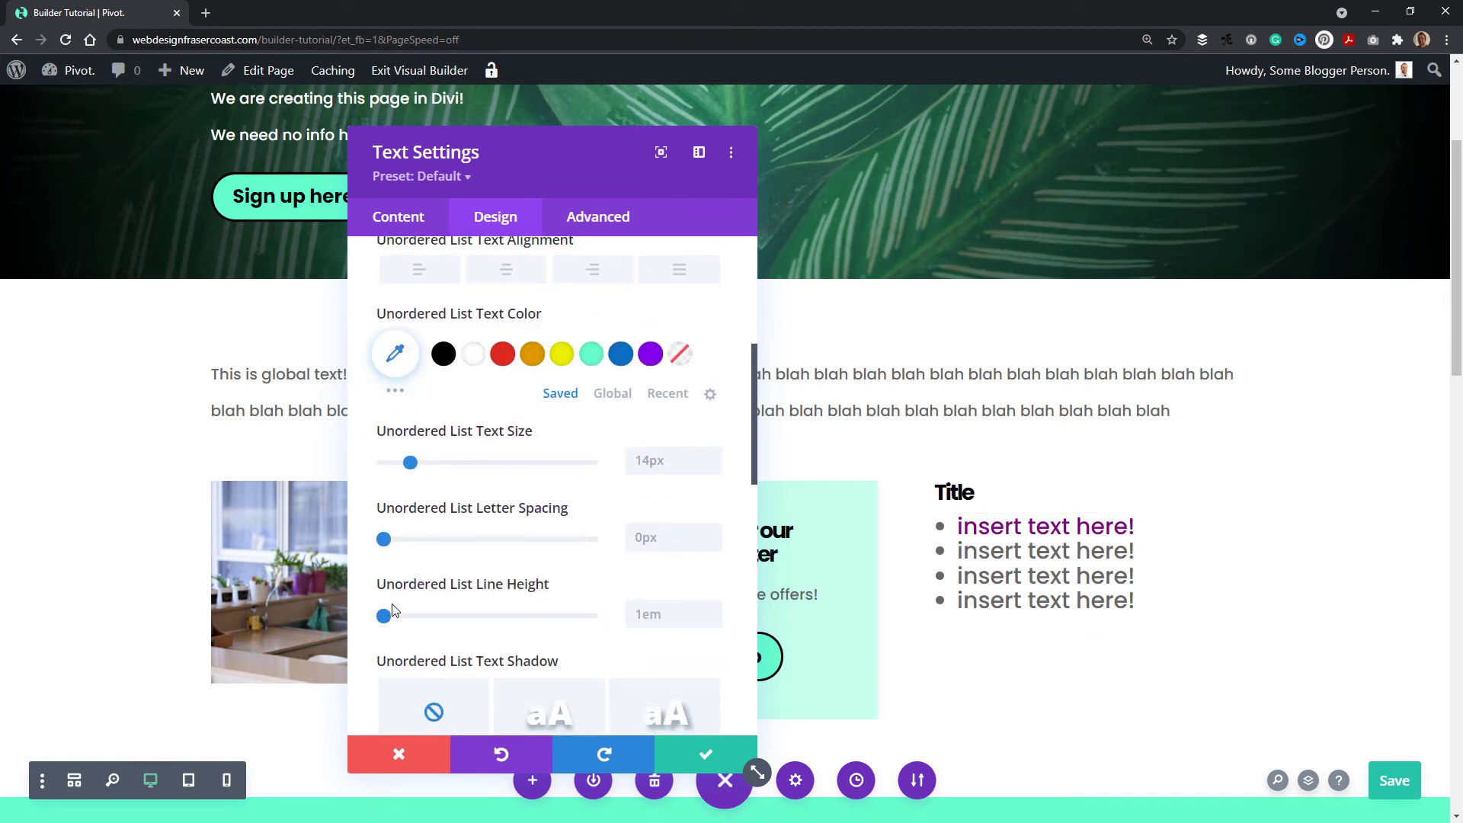
left_click_drag(383, 617, 456, 618)
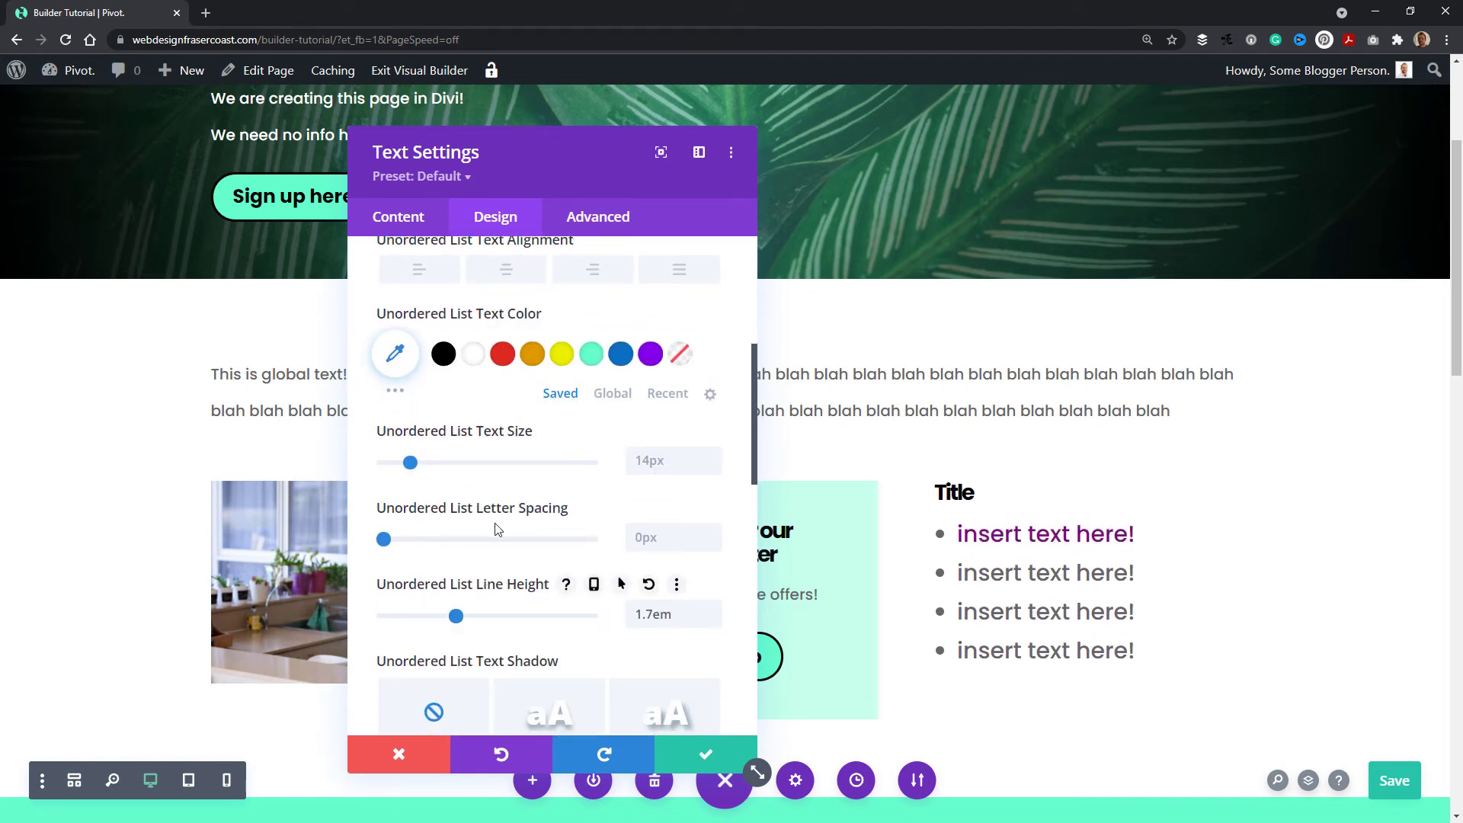
Try the uppercase font style on the unordered list and turn it off again
scroll(496, 529, "down", 1)
scroll(496, 526, "up", 6)
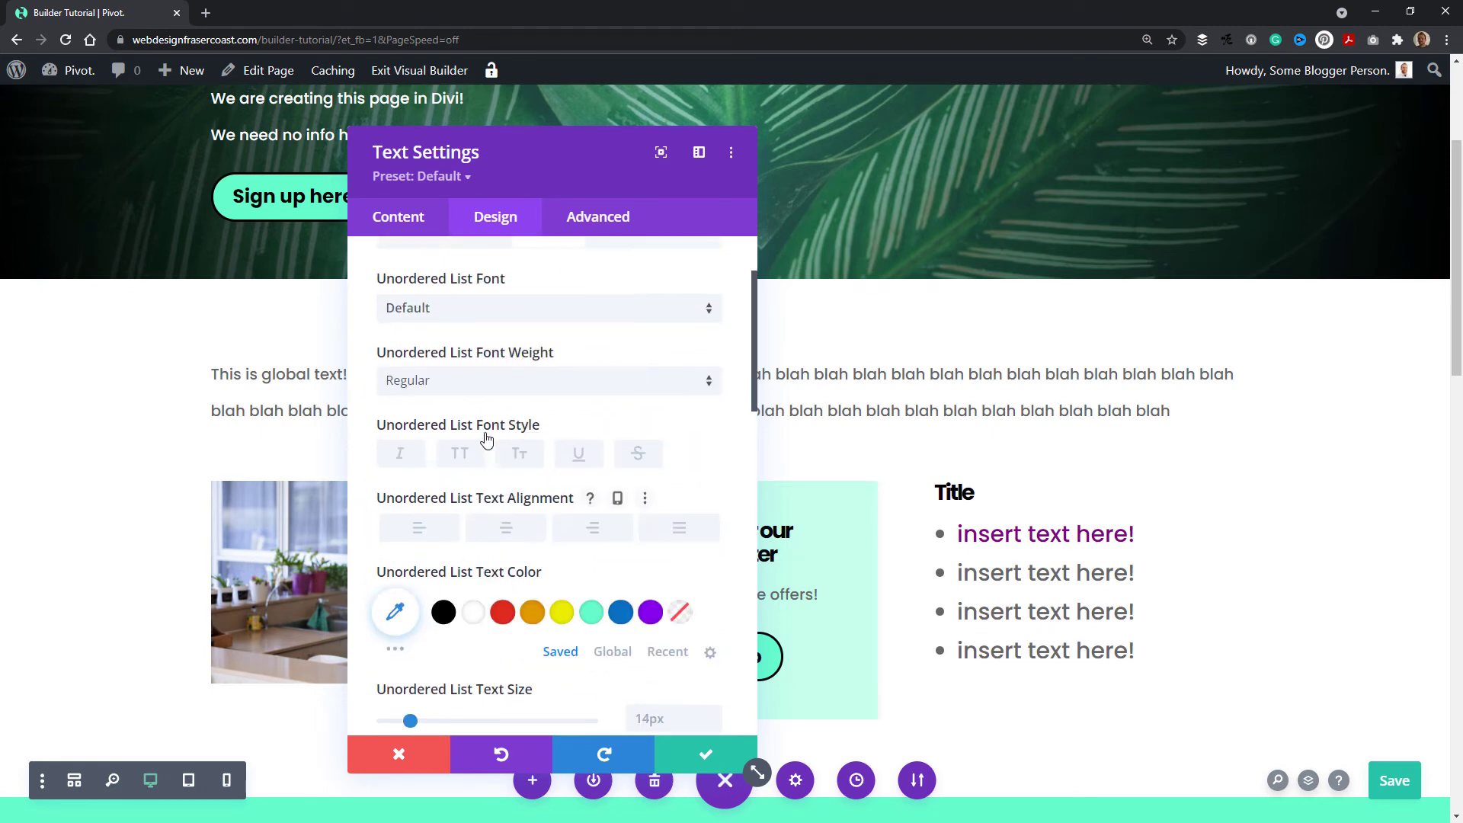
left_click(462, 505)
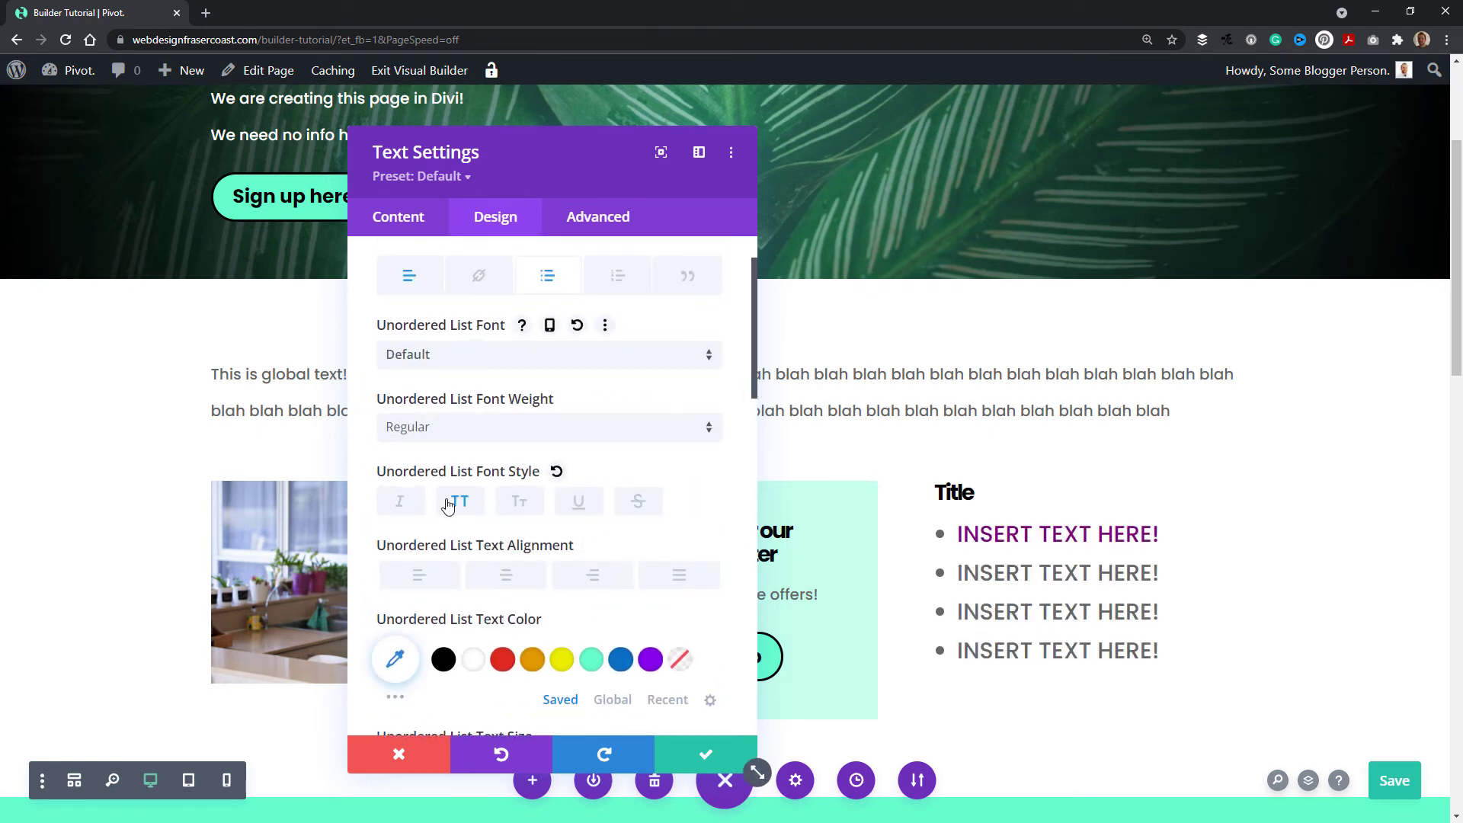
left_click(448, 505)
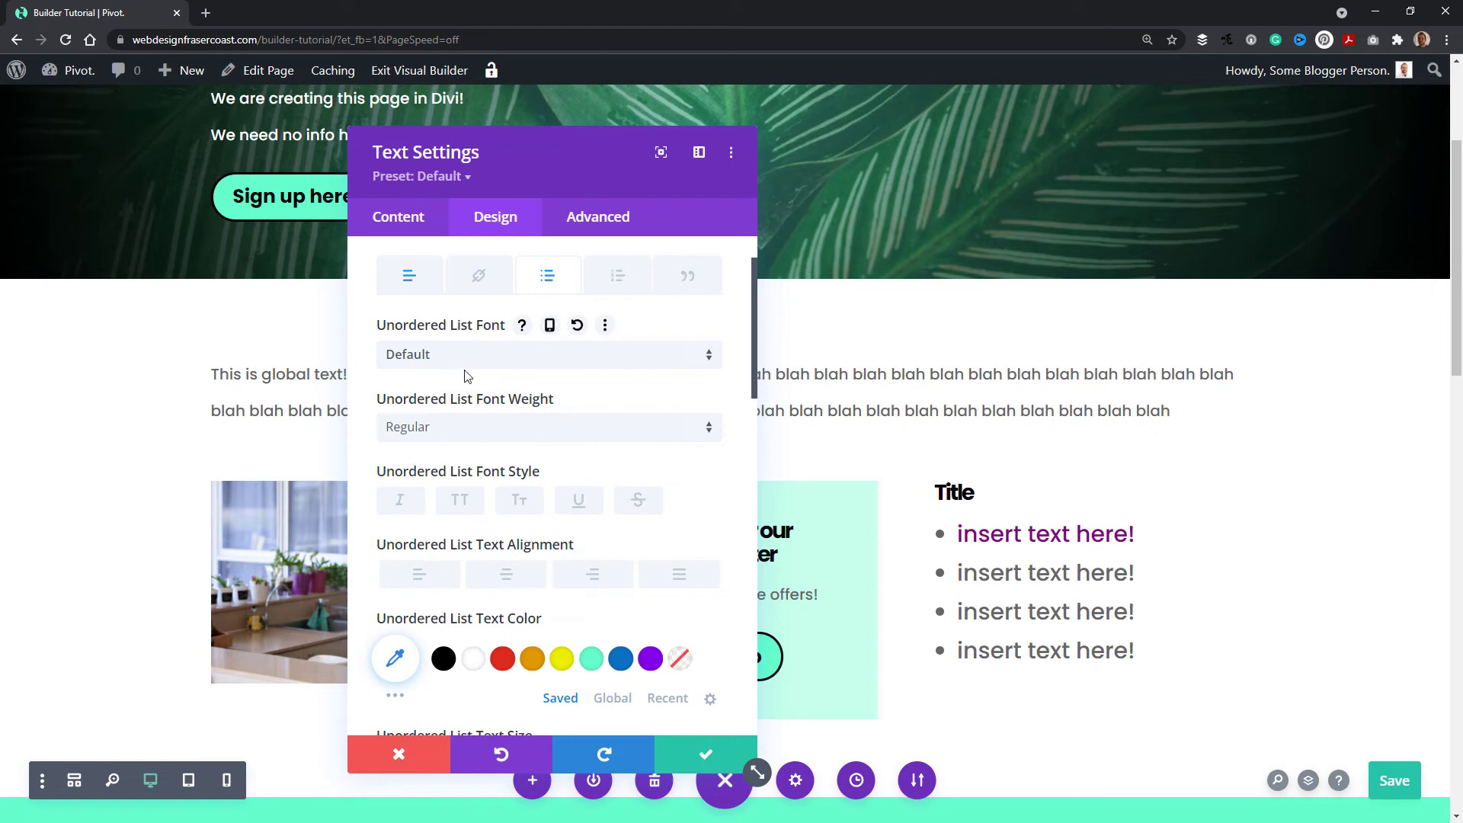
scroll(488, 442, "up", 1)
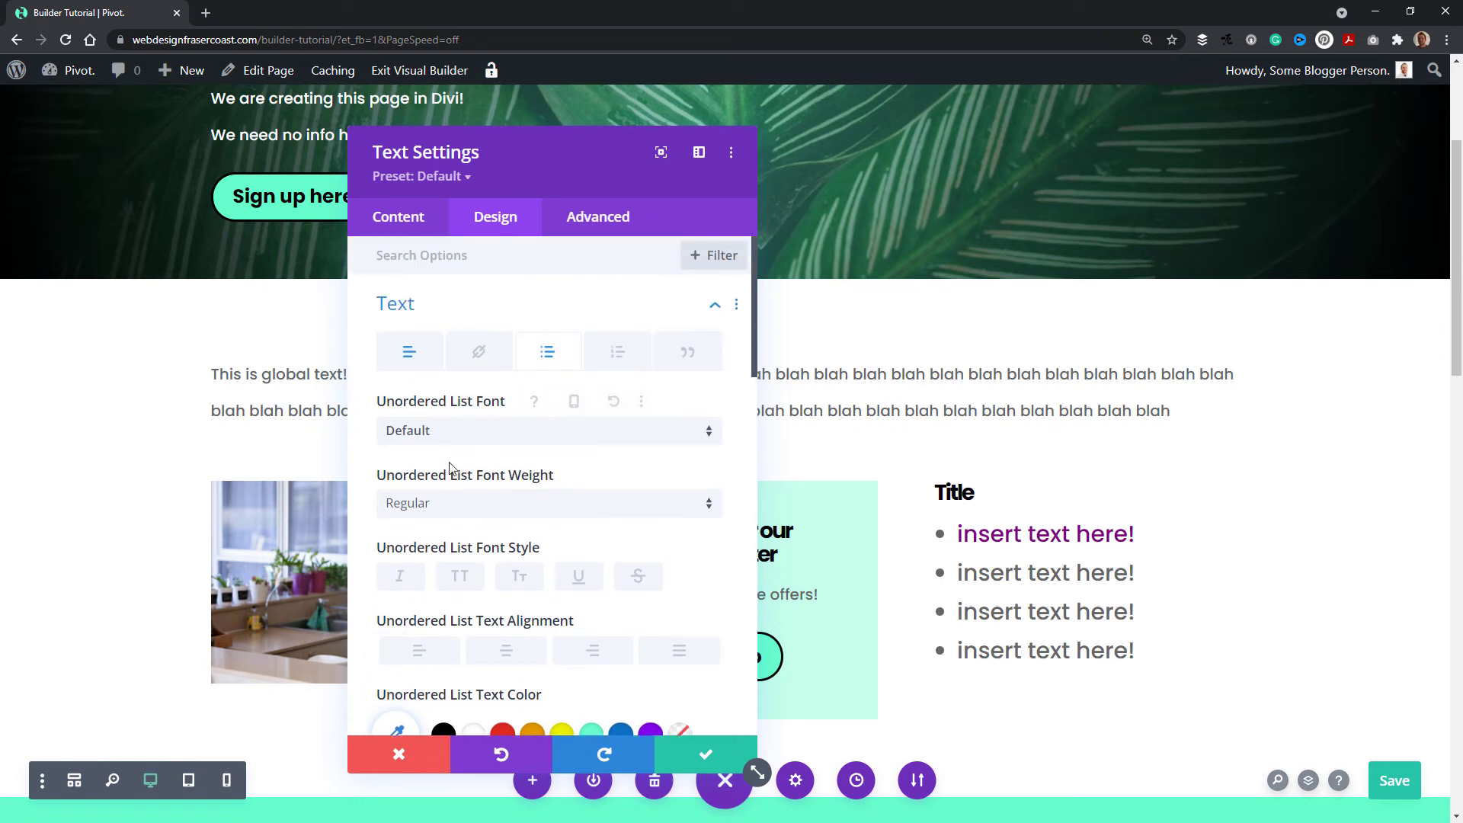
Look through the text styling options for links, unordered lists, ordered lists and blockquotes, returning to the regular text options
left_click(478, 355)
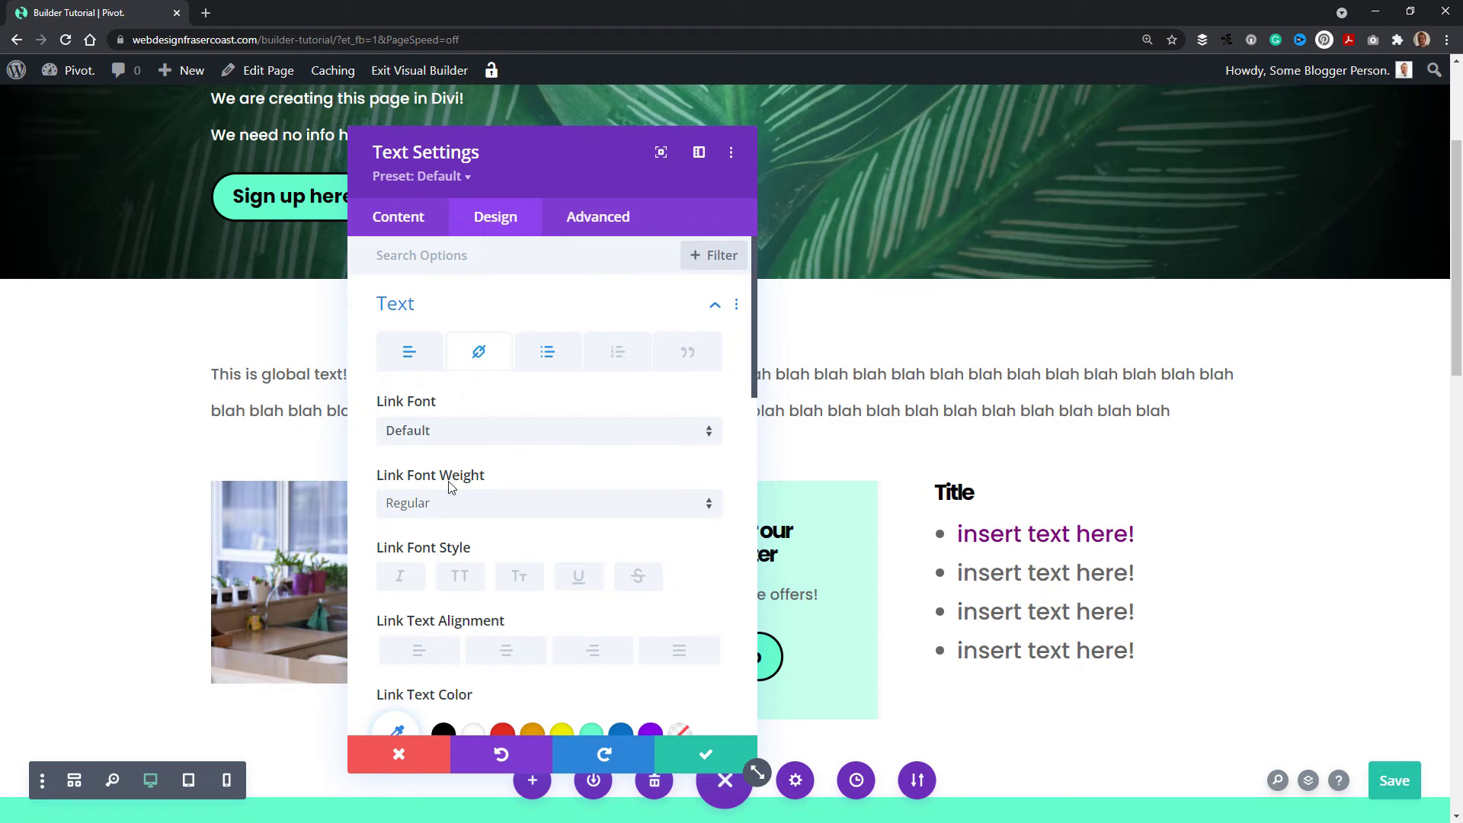
left_click(411, 358)
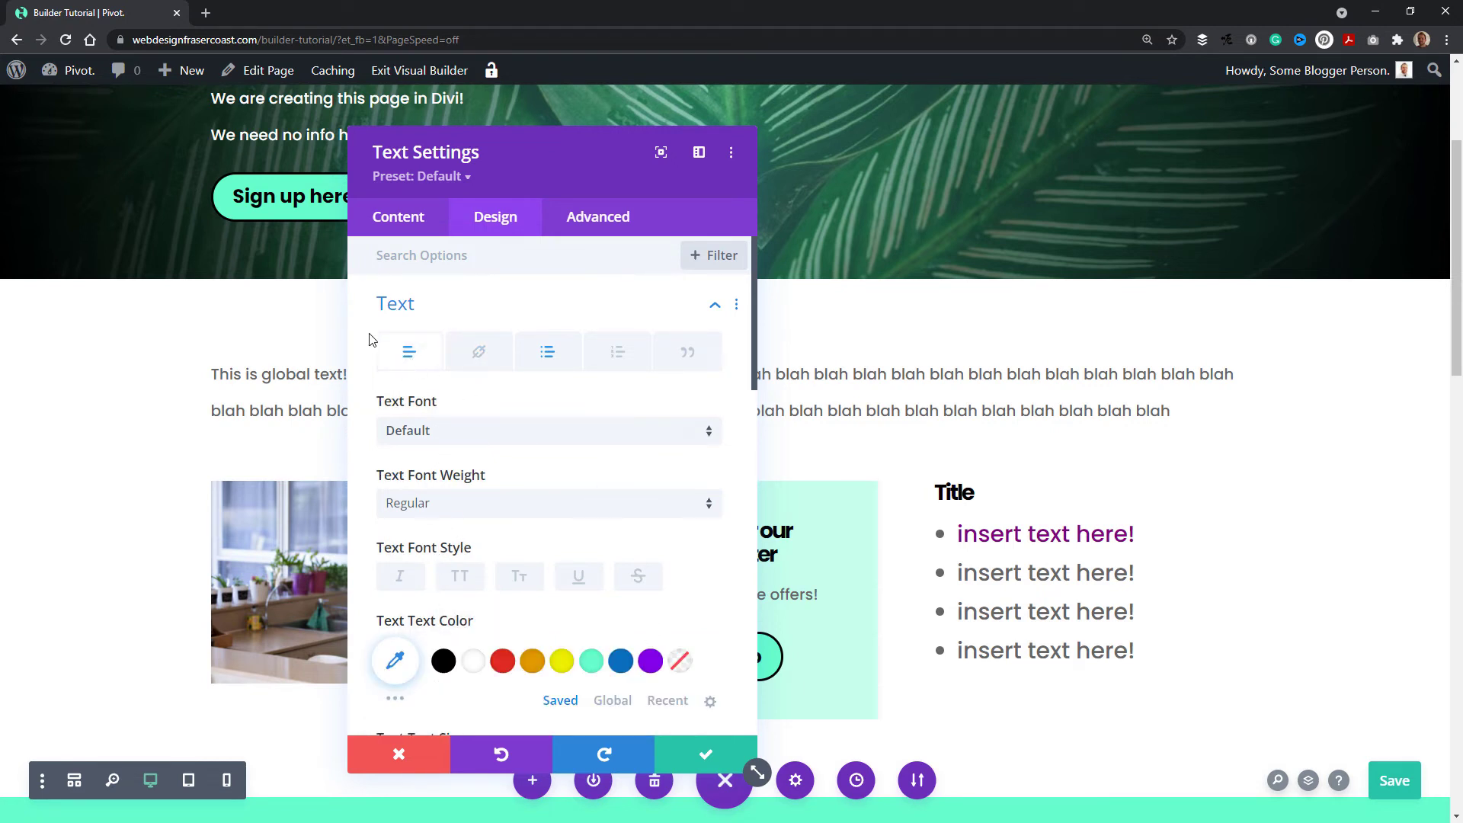
left_click(484, 352)
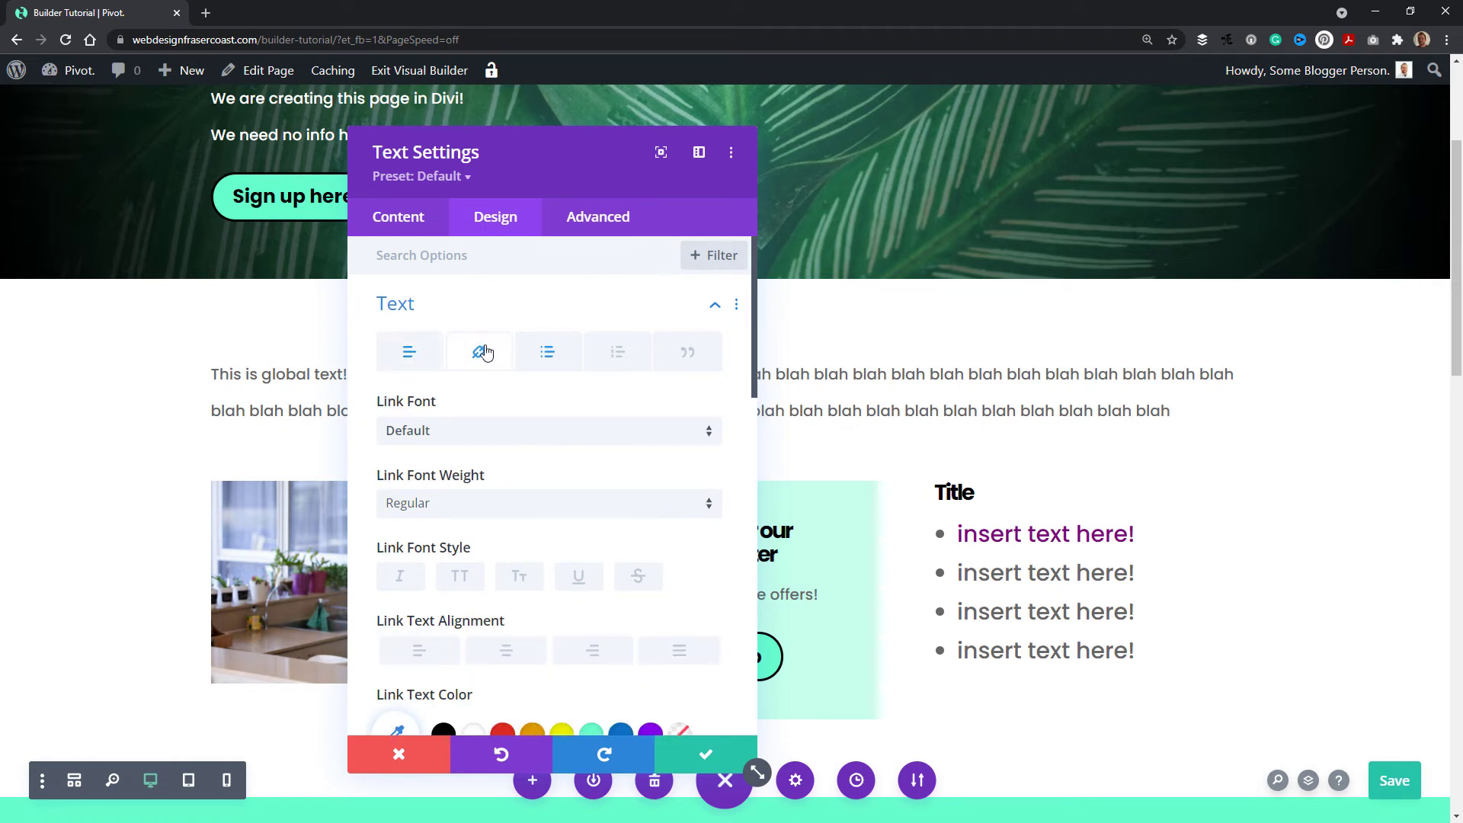
left_click(558, 357)
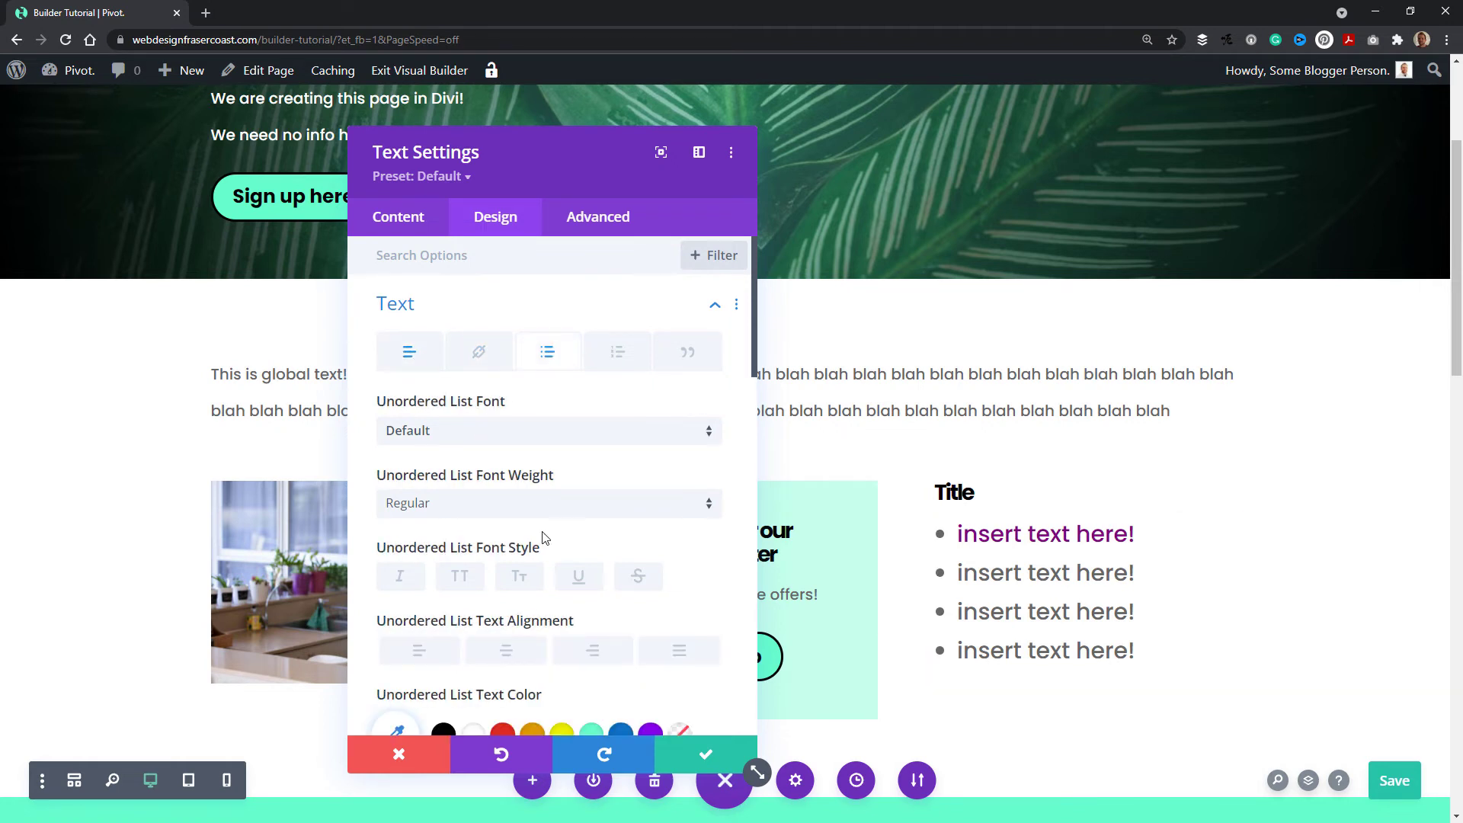
left_click(614, 357)
left_click(704, 367)
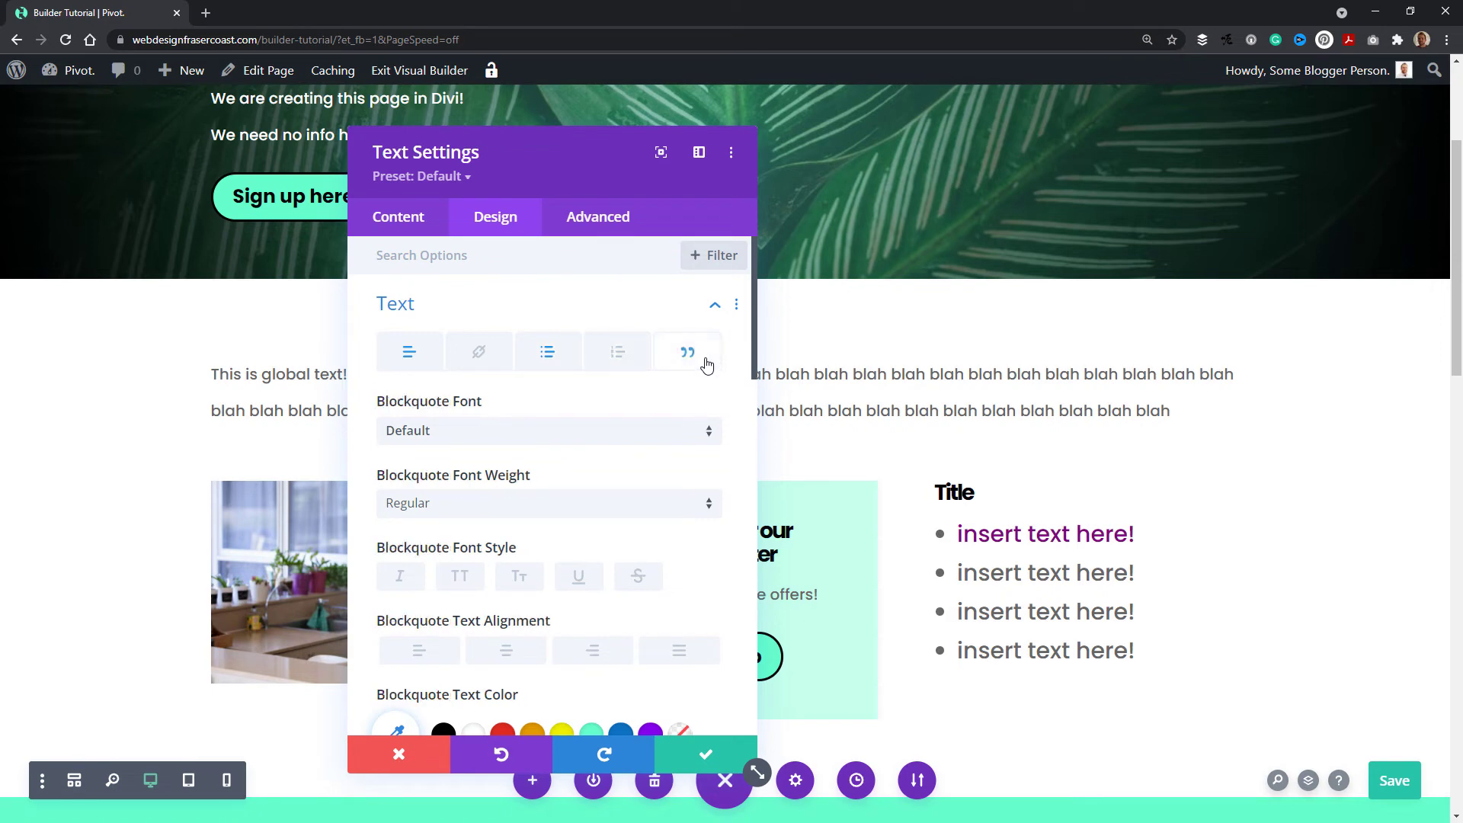
left_click(413, 363)
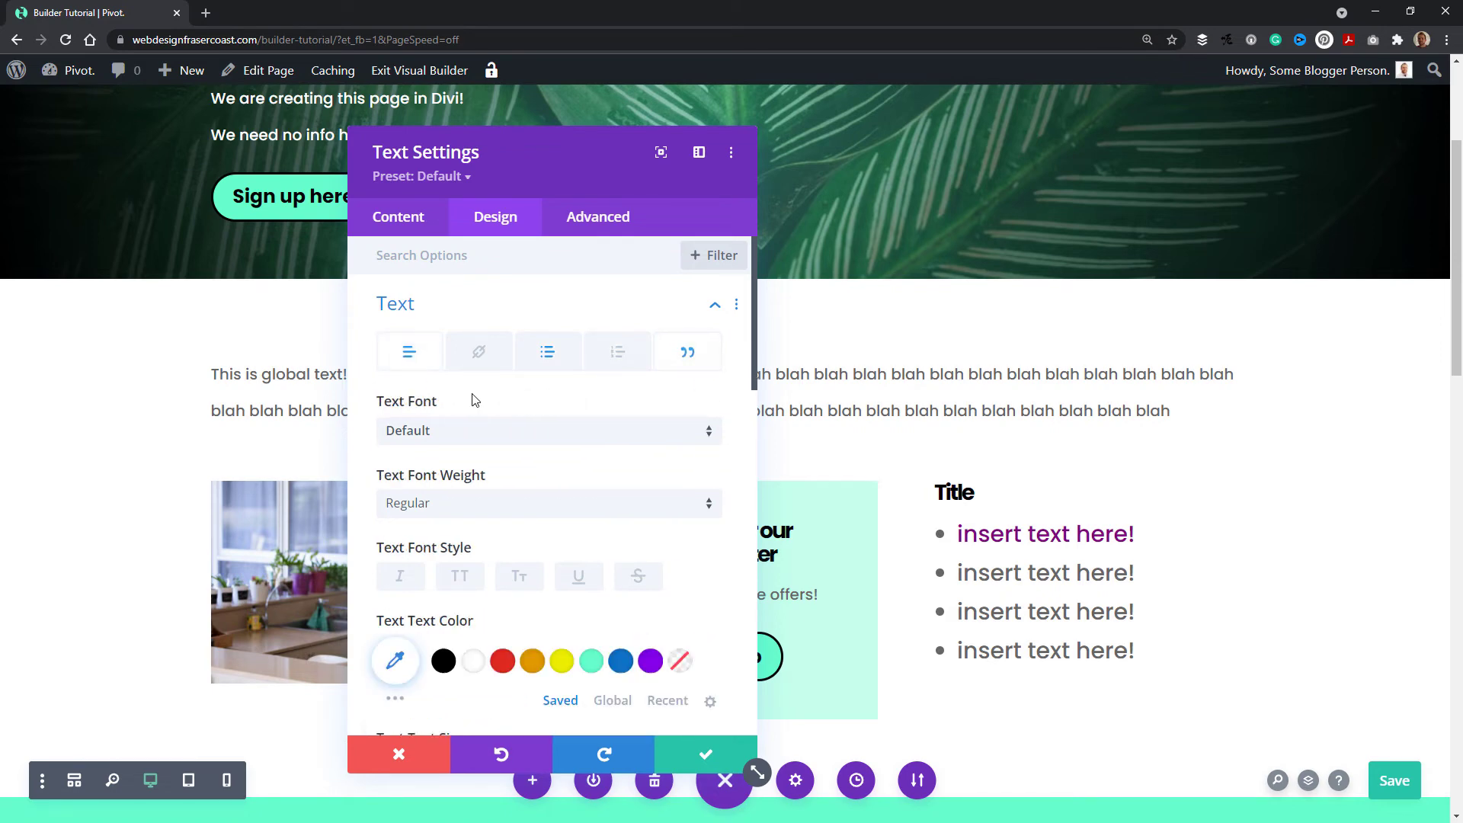
Apply the blurred drop-shadow preset with 0.08em horizontal and vertical lengths to the module's regular text
scroll(542, 413, "down", 3)
scroll(542, 416, "down", 2)
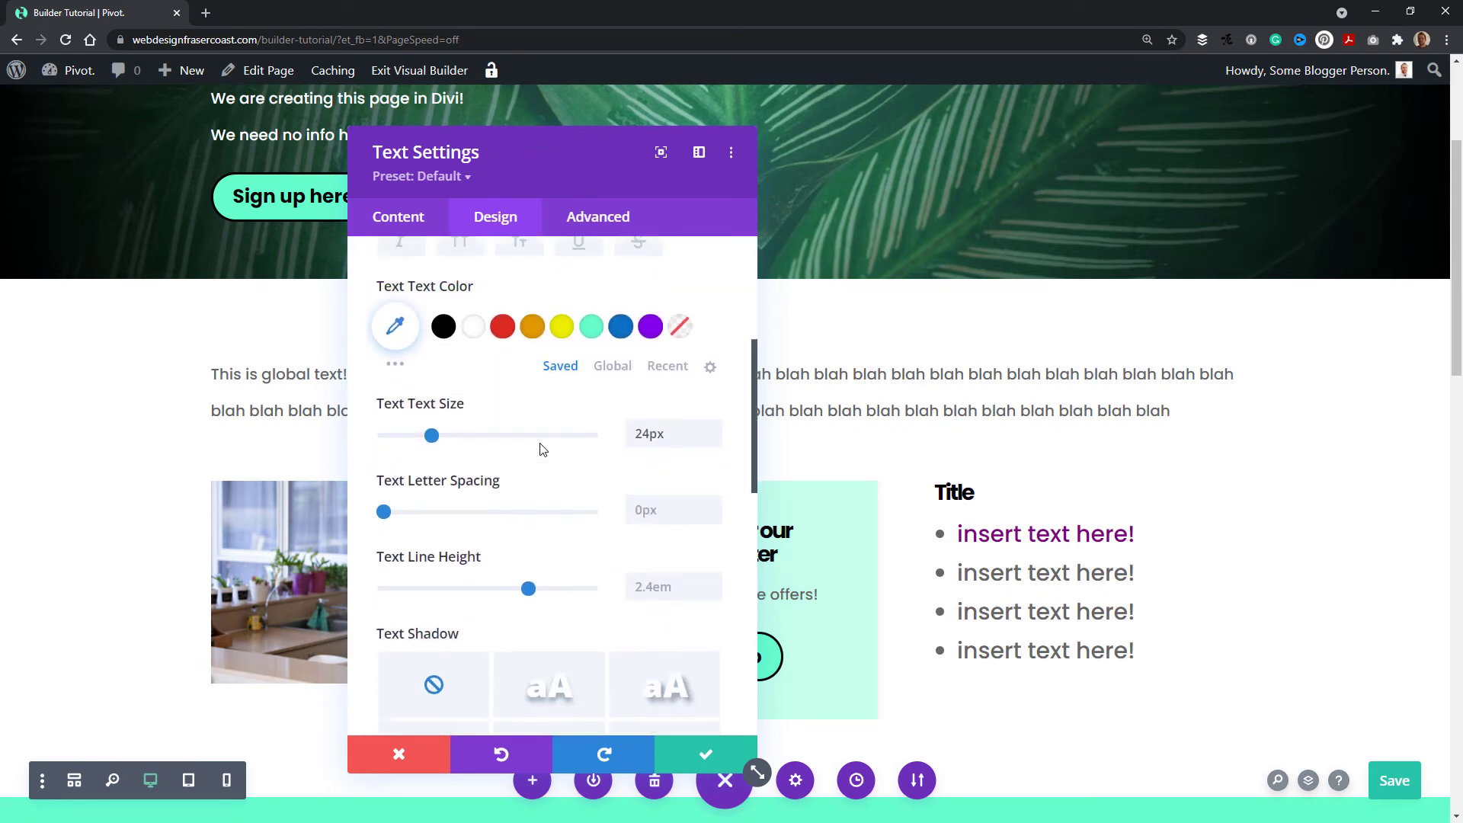
scroll(523, 457, "up", 5)
scroll(435, 421, "down", 10)
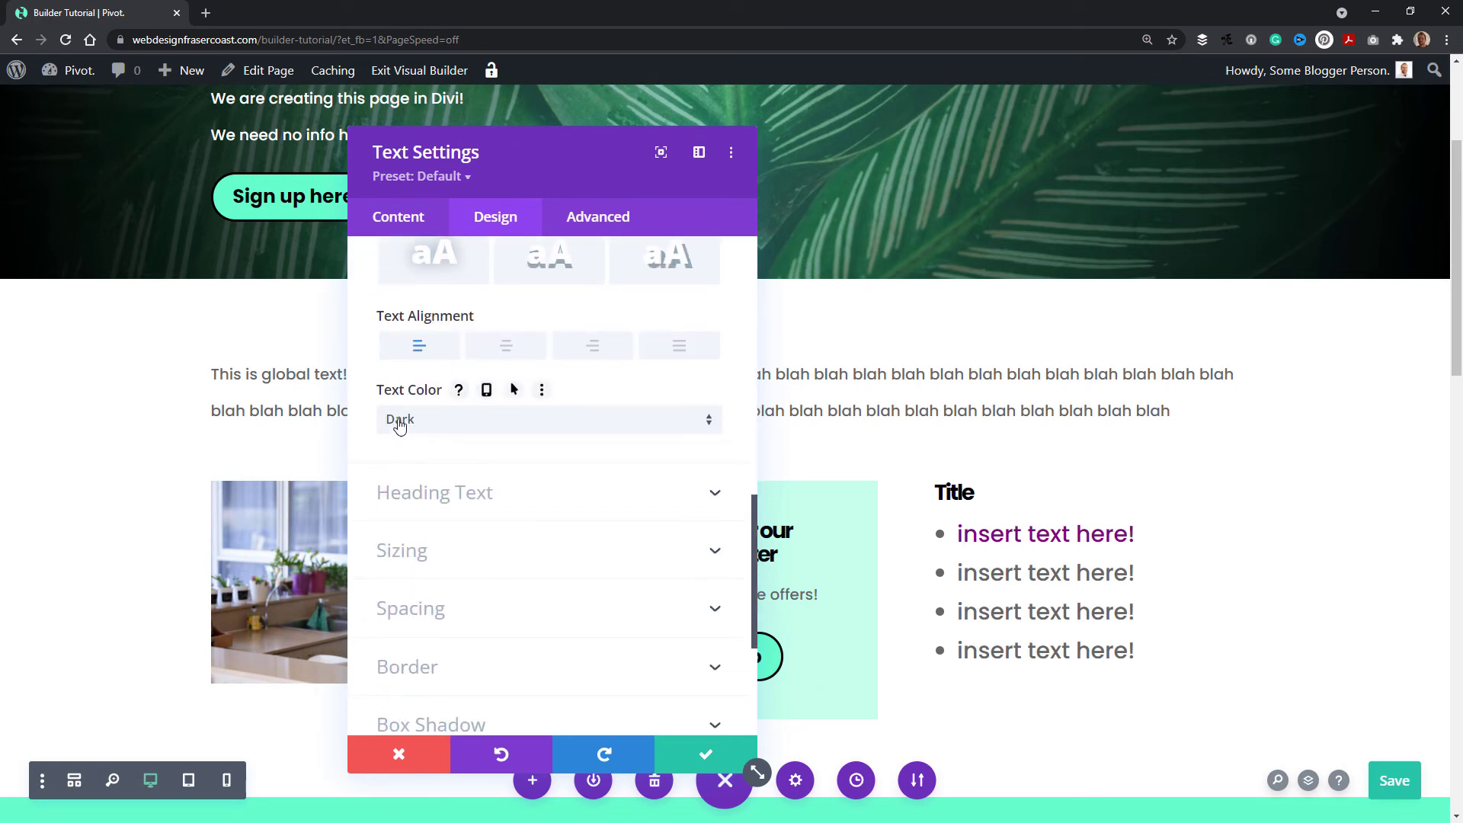
scroll(446, 425, "up", 4)
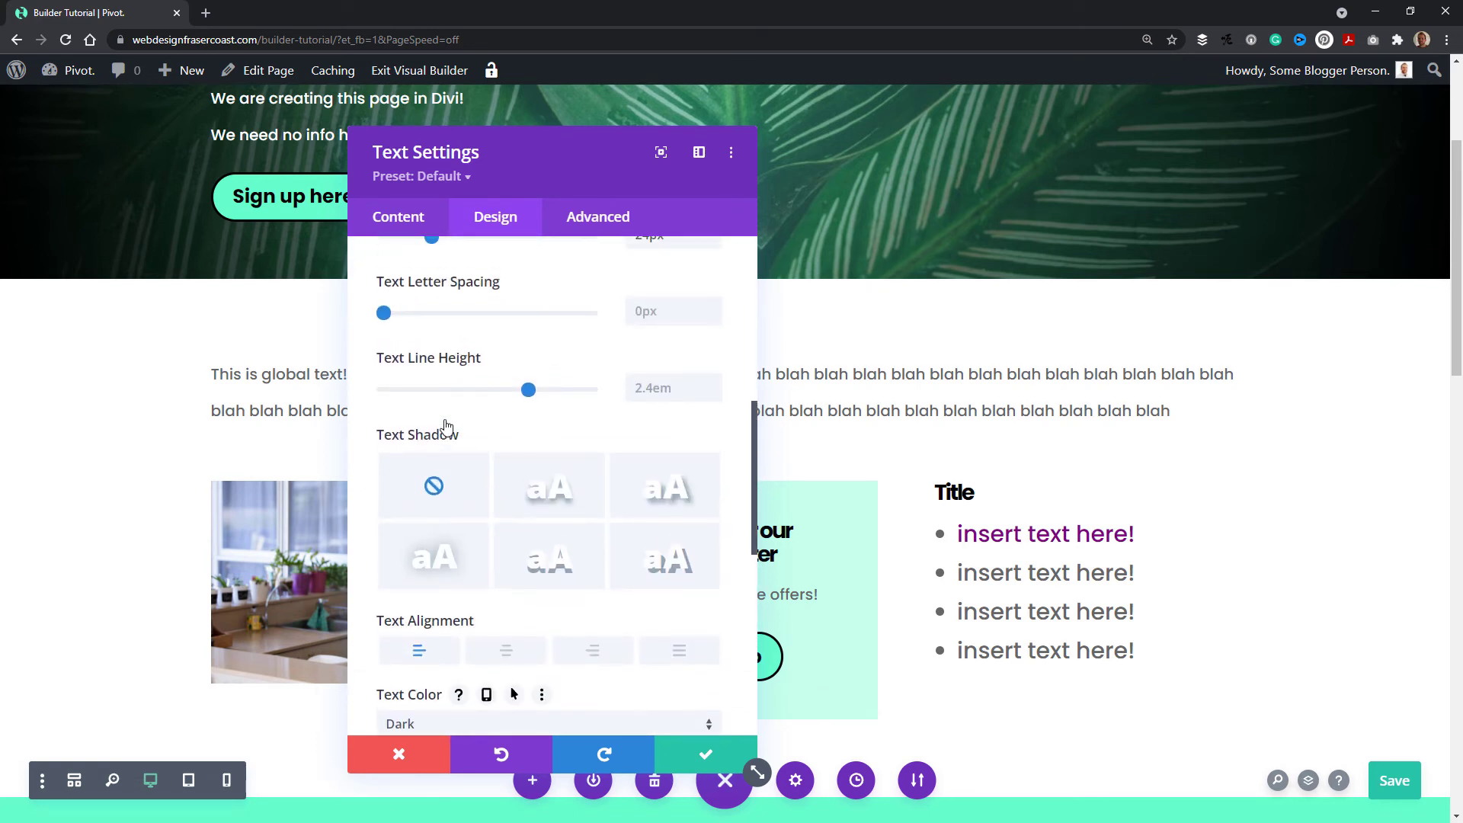
left_click(668, 491)
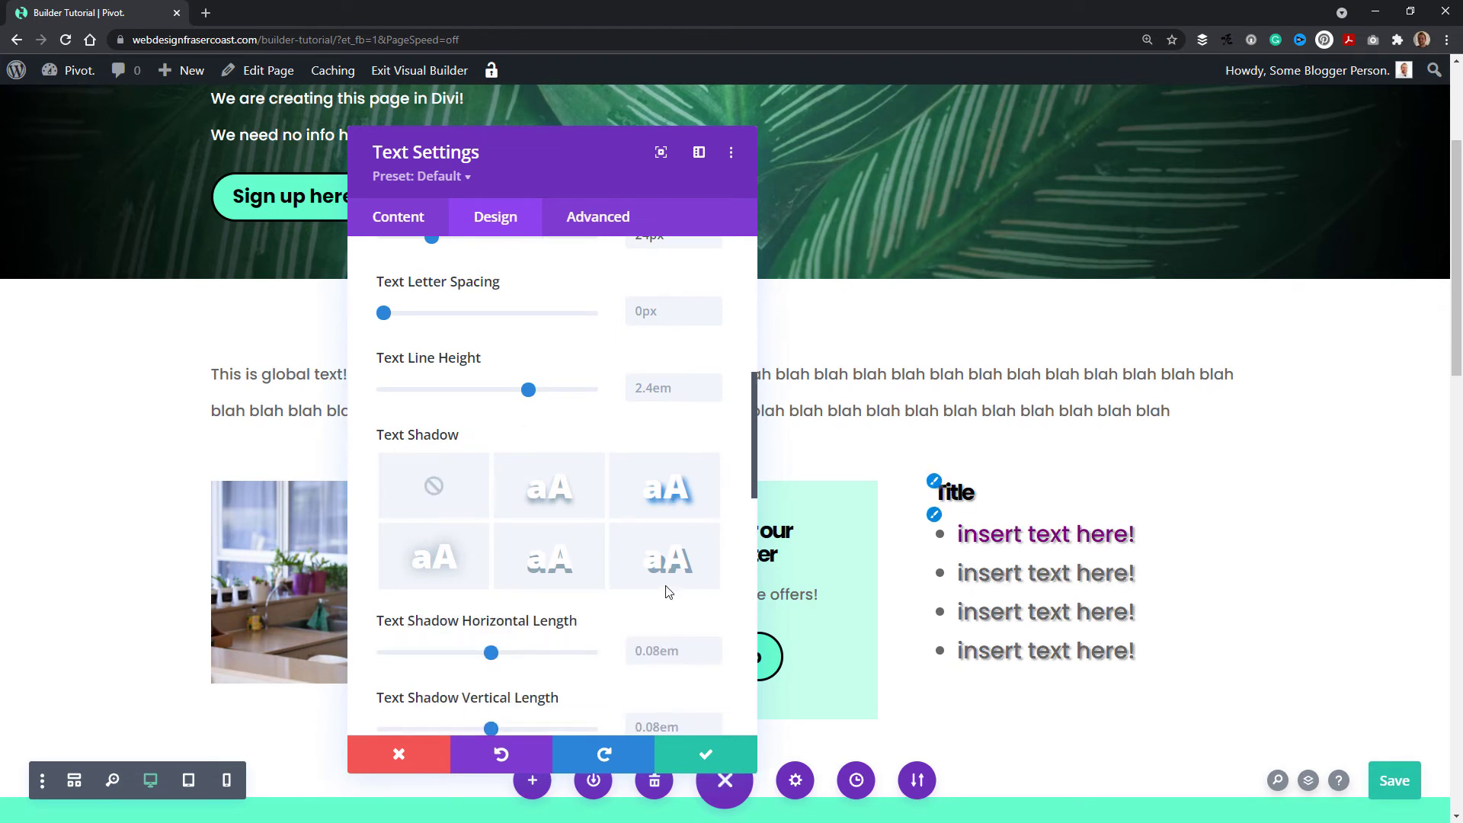
Color the module's regular text green with a custom shade and save the text settings
scroll(552, 556, "up", 4)
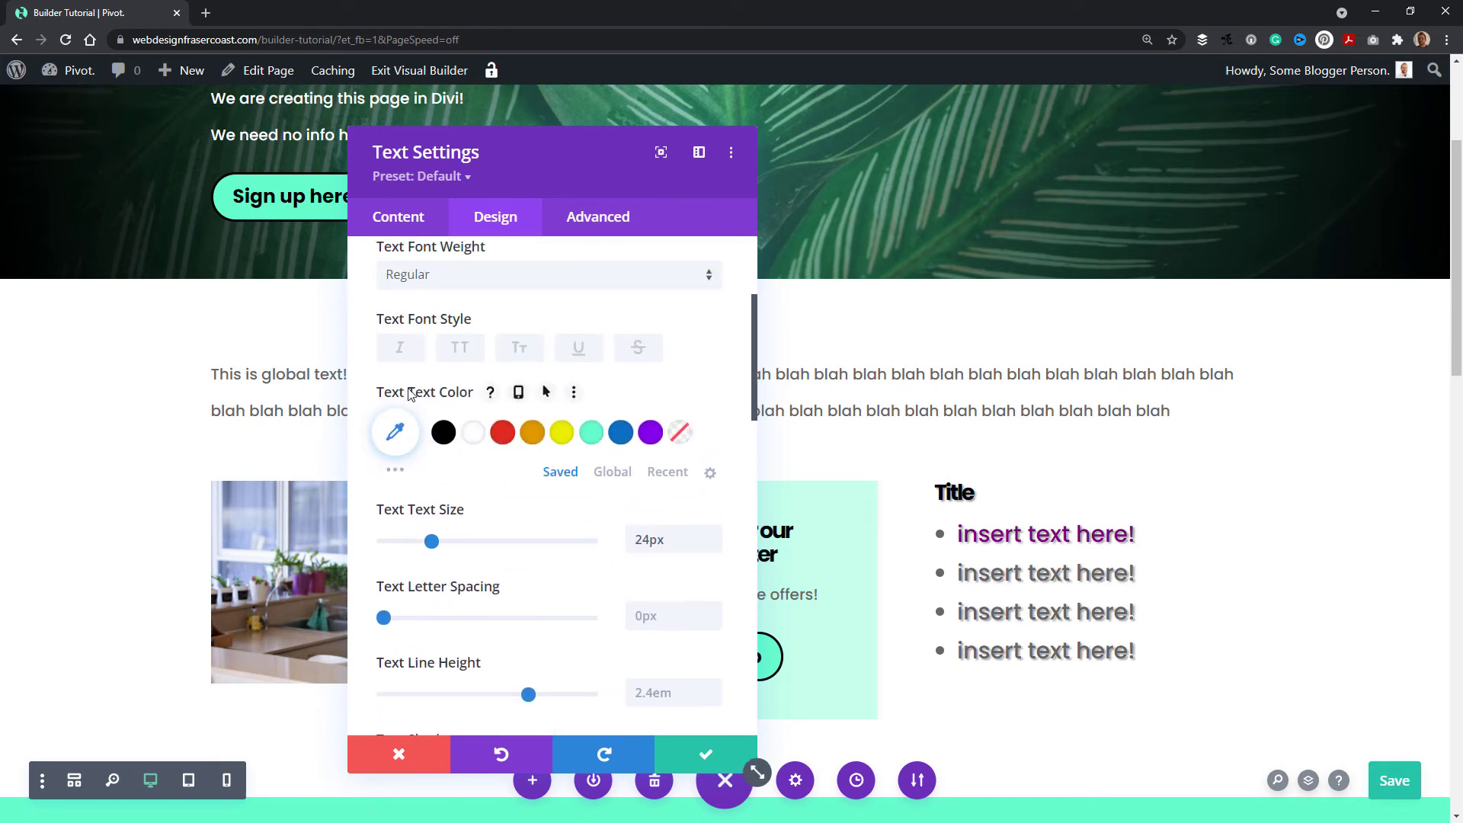
left_click(404, 437)
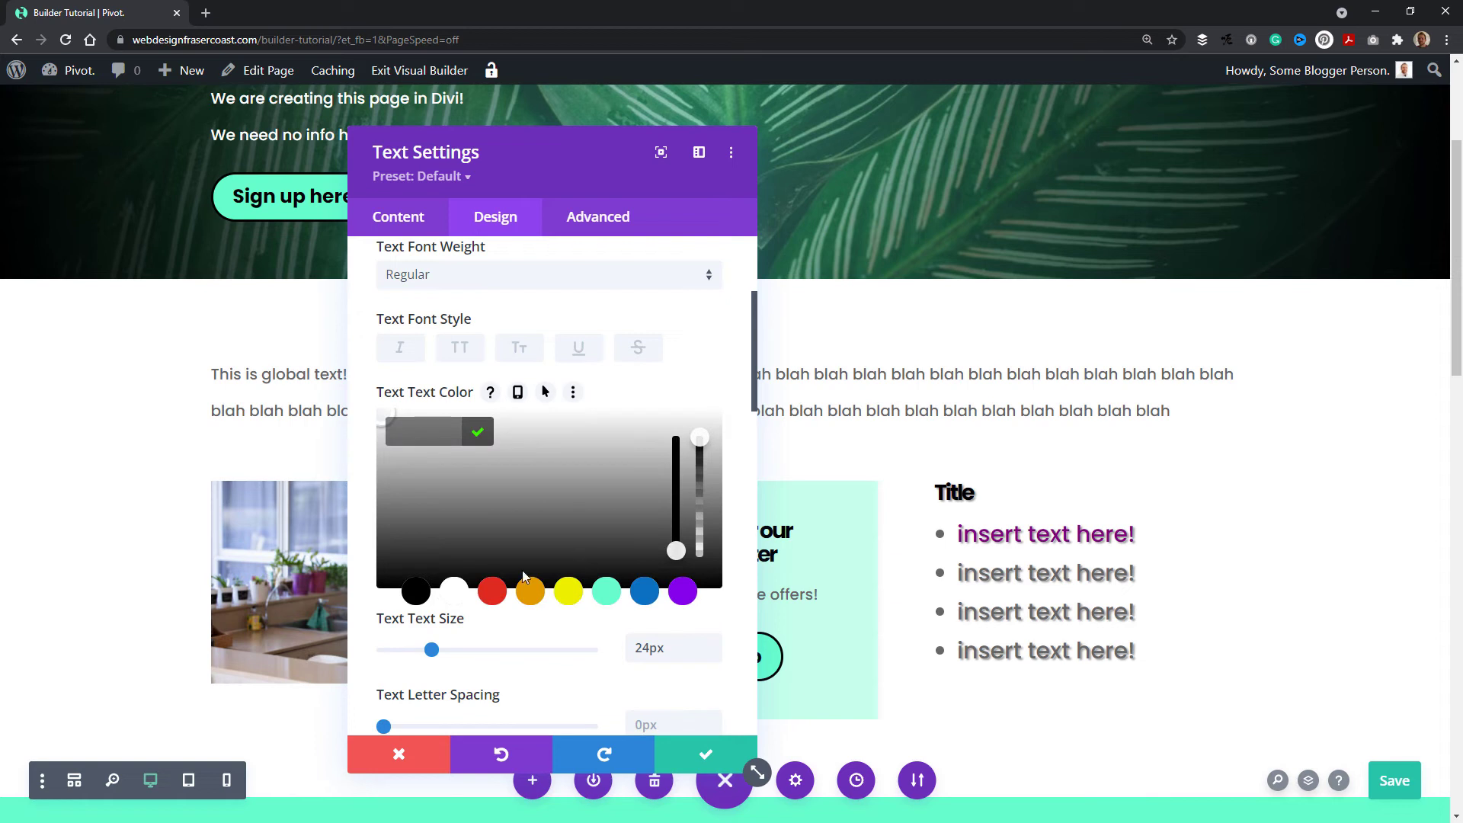
left_click(492, 592)
mouse_move(494, 520)
left_mouse_down()
mouse_move(523, 451)
mouse_move(511, 437)
left_mouse_up()
left_click(707, 755)
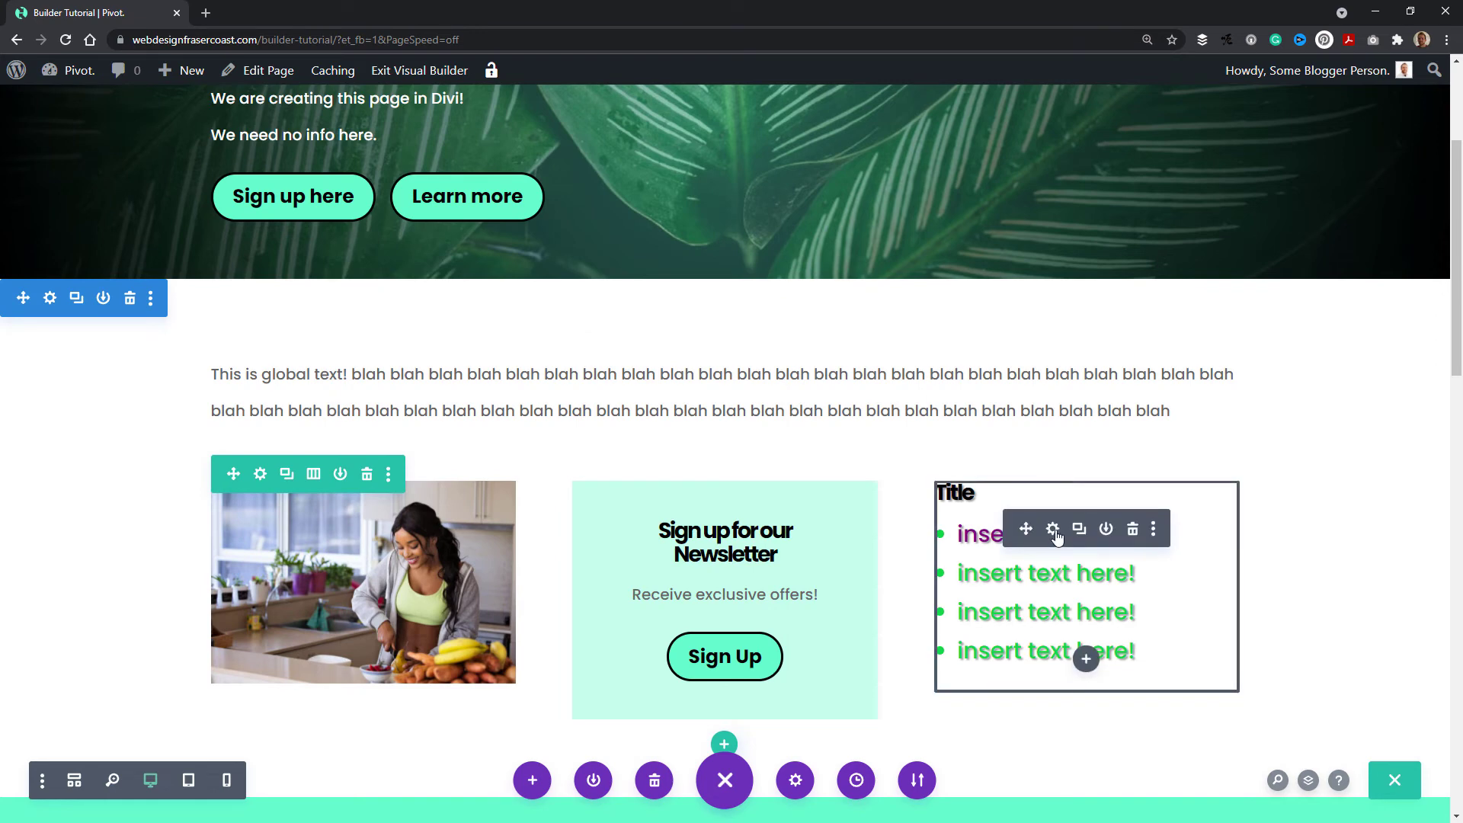
Reopen the text module's design settings and set the Heading 2 text size to 56px
left_click(1055, 532)
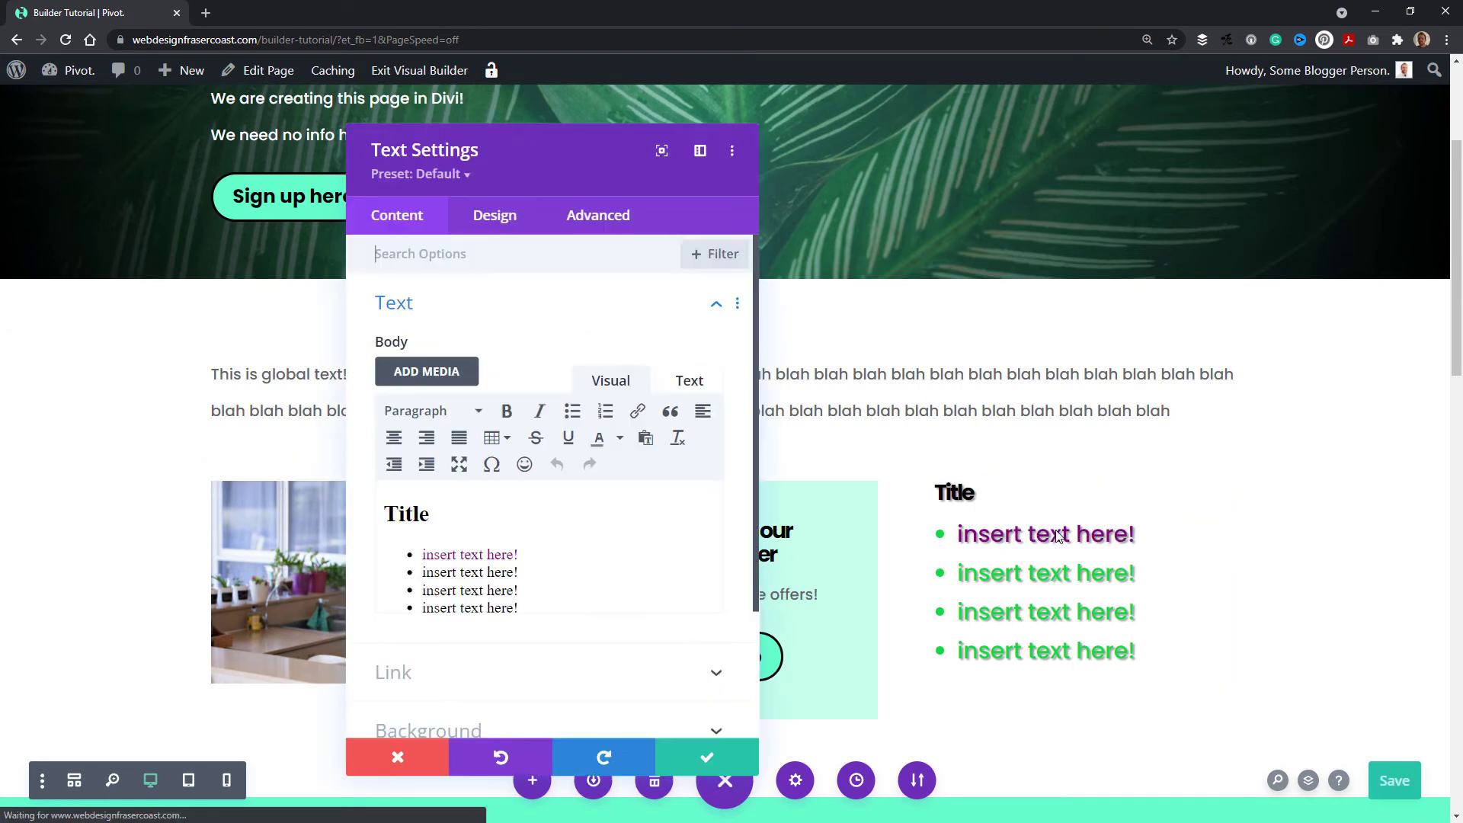
left_click(510, 228)
left_click(498, 364)
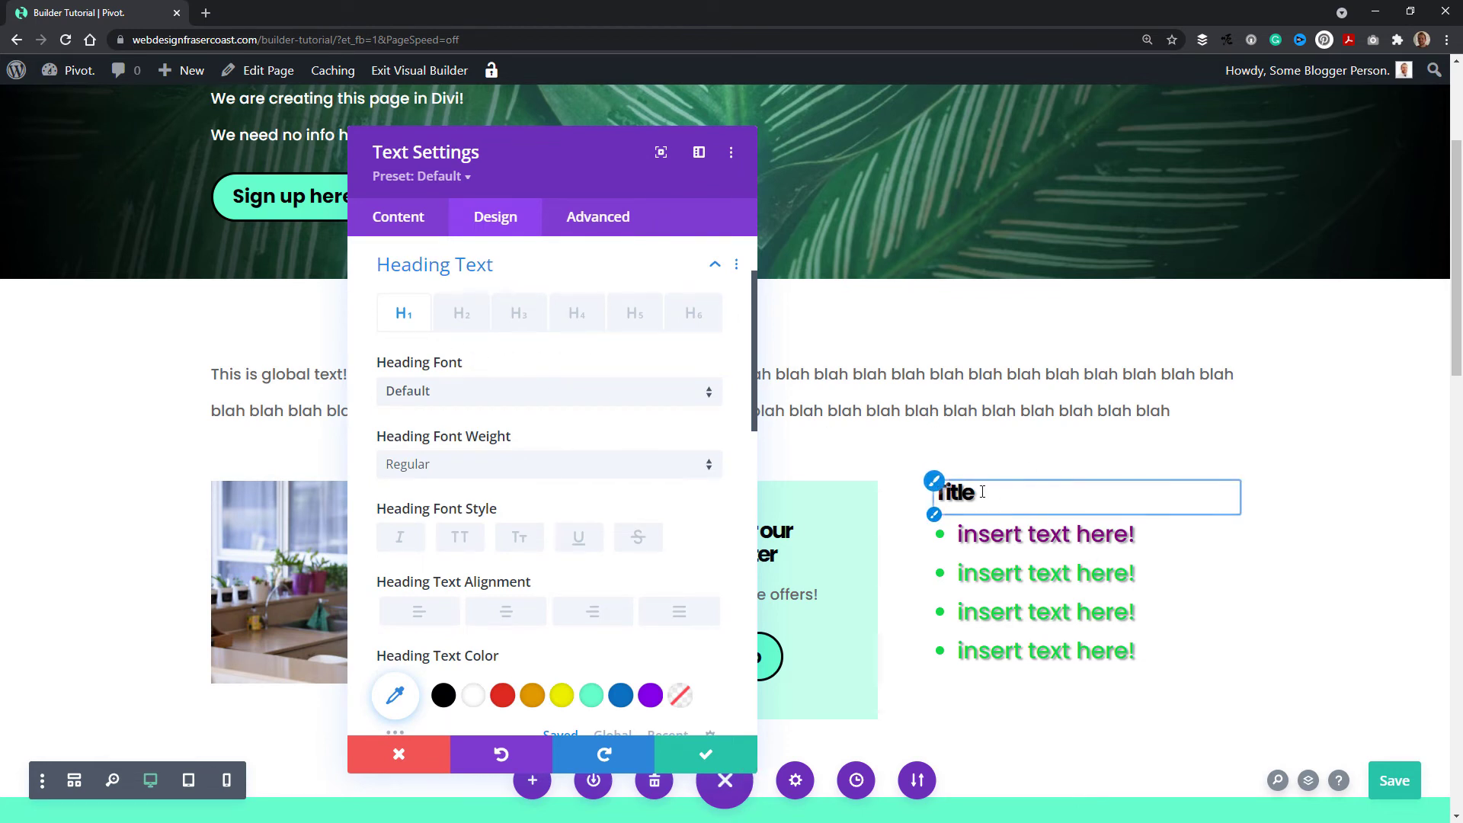
left_click(465, 315)
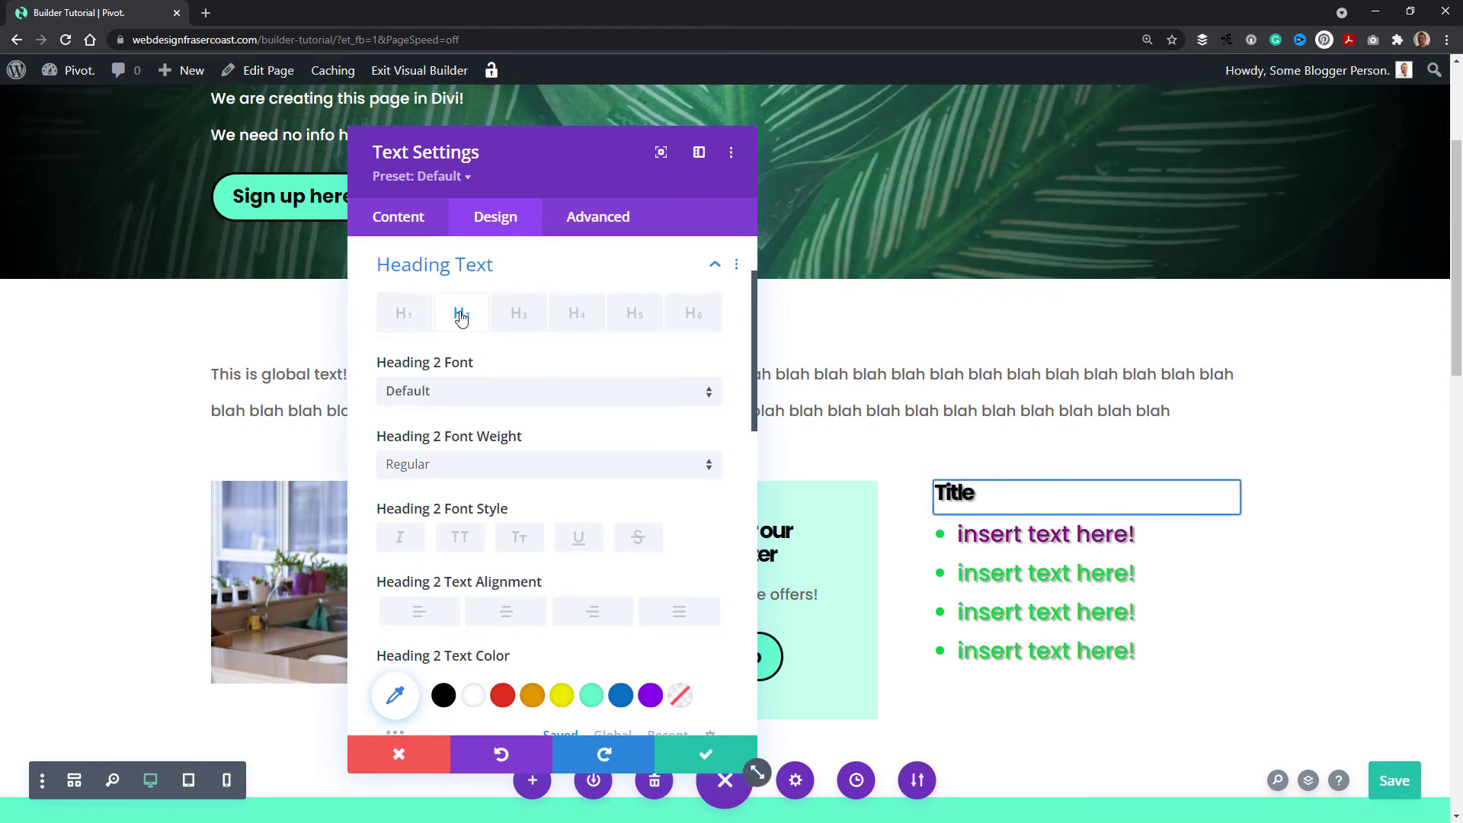
scroll(465, 457, "down", 3)
left_click_drag(436, 577, 499, 579)
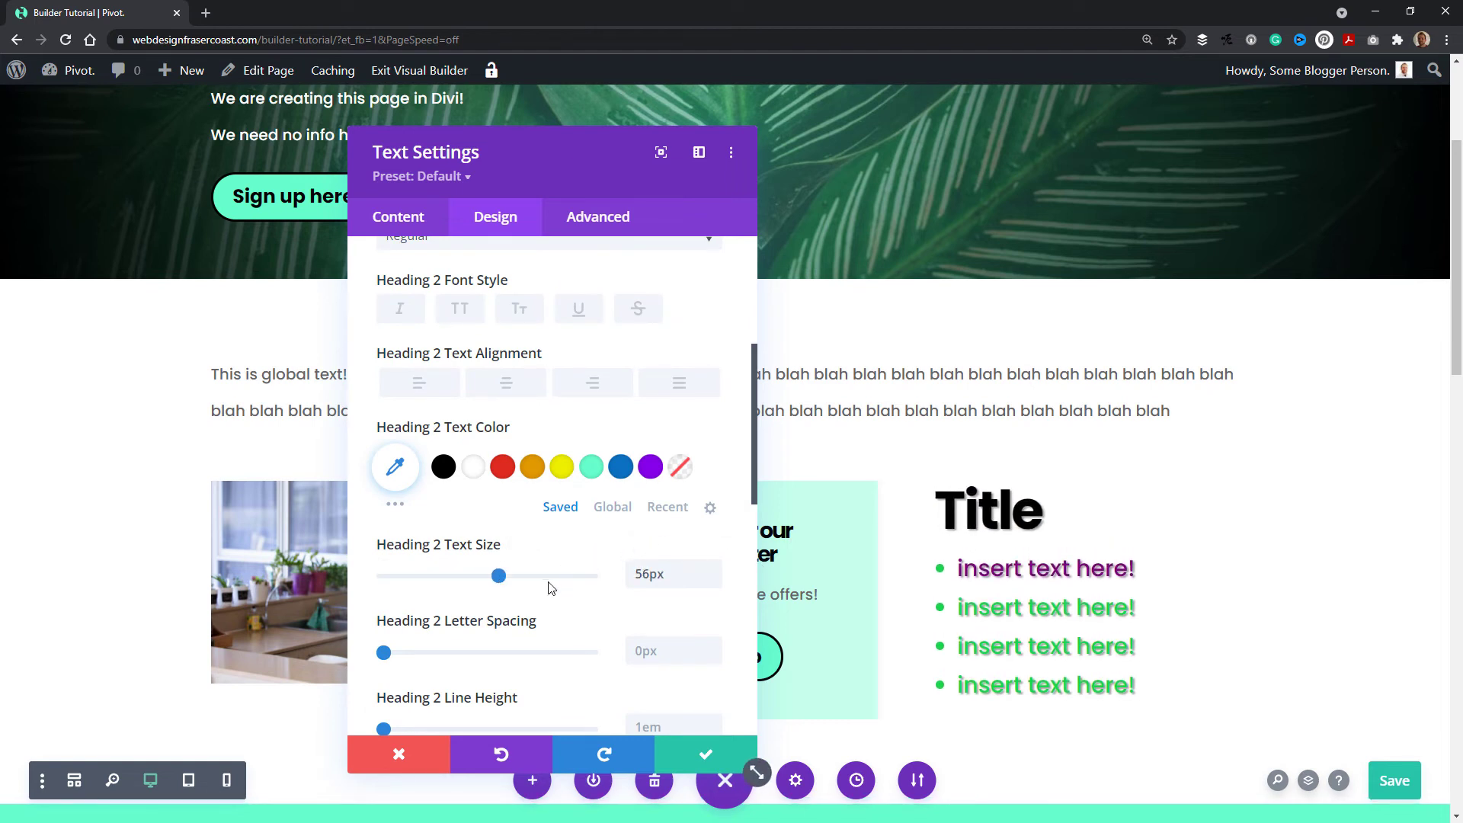
Give Heading 2 an unblurred offset text shadow in mint green with a vertical length of 0.09em
scroll(541, 465, "down", 5)
left_click(660, 602)
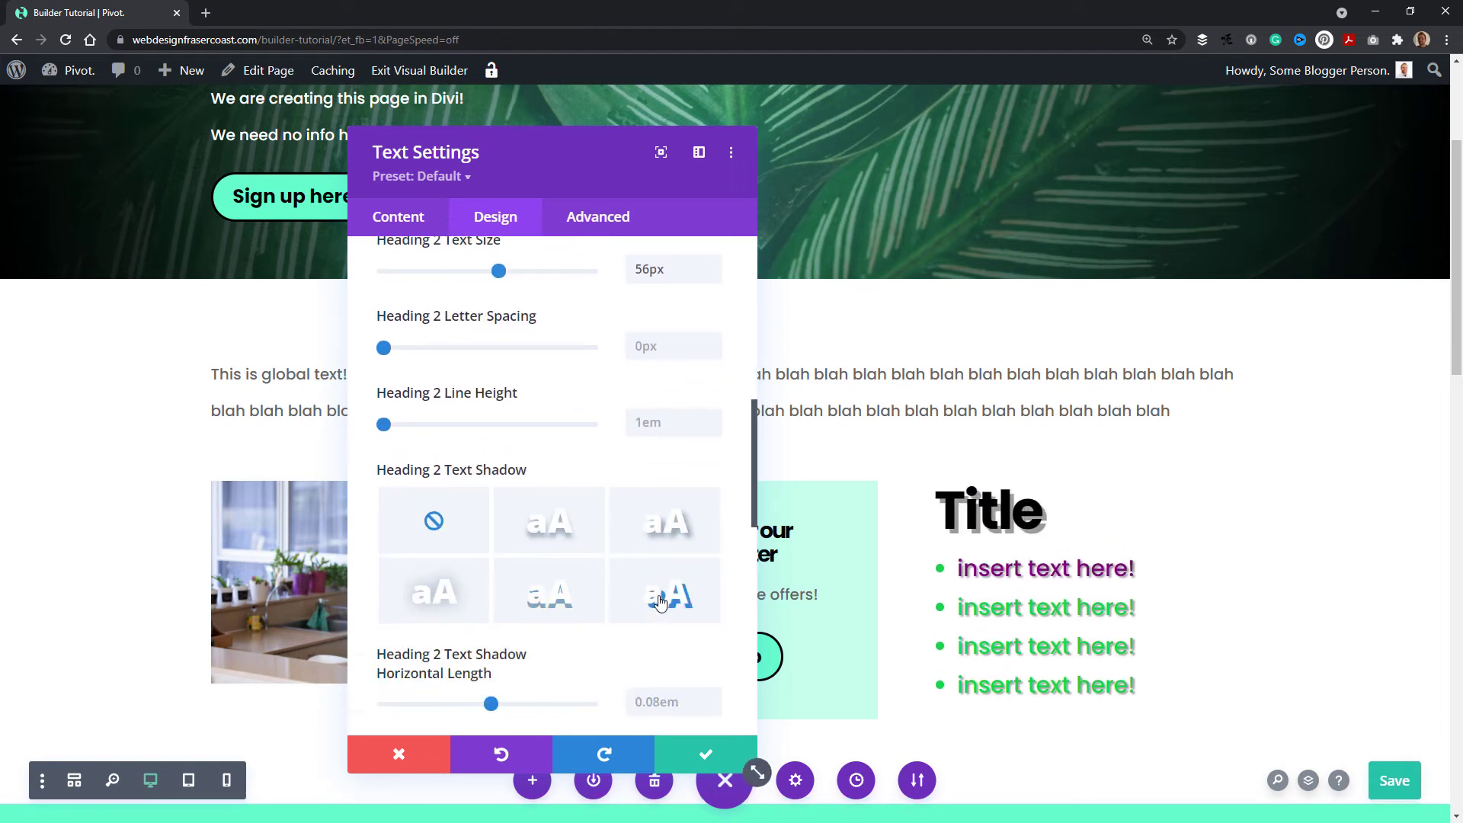
scroll(640, 587, "down", 4)
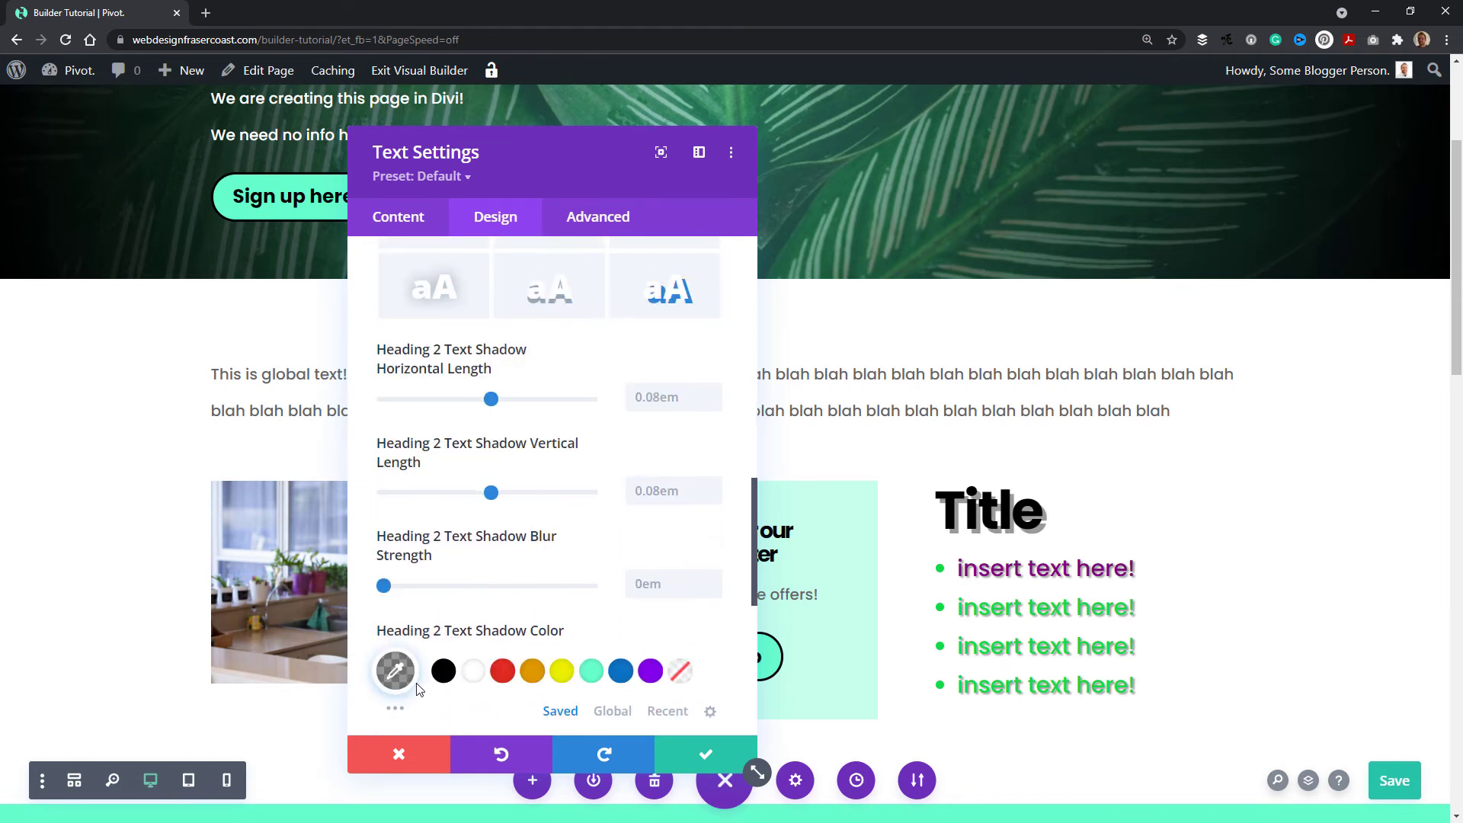
left_click(592, 671)
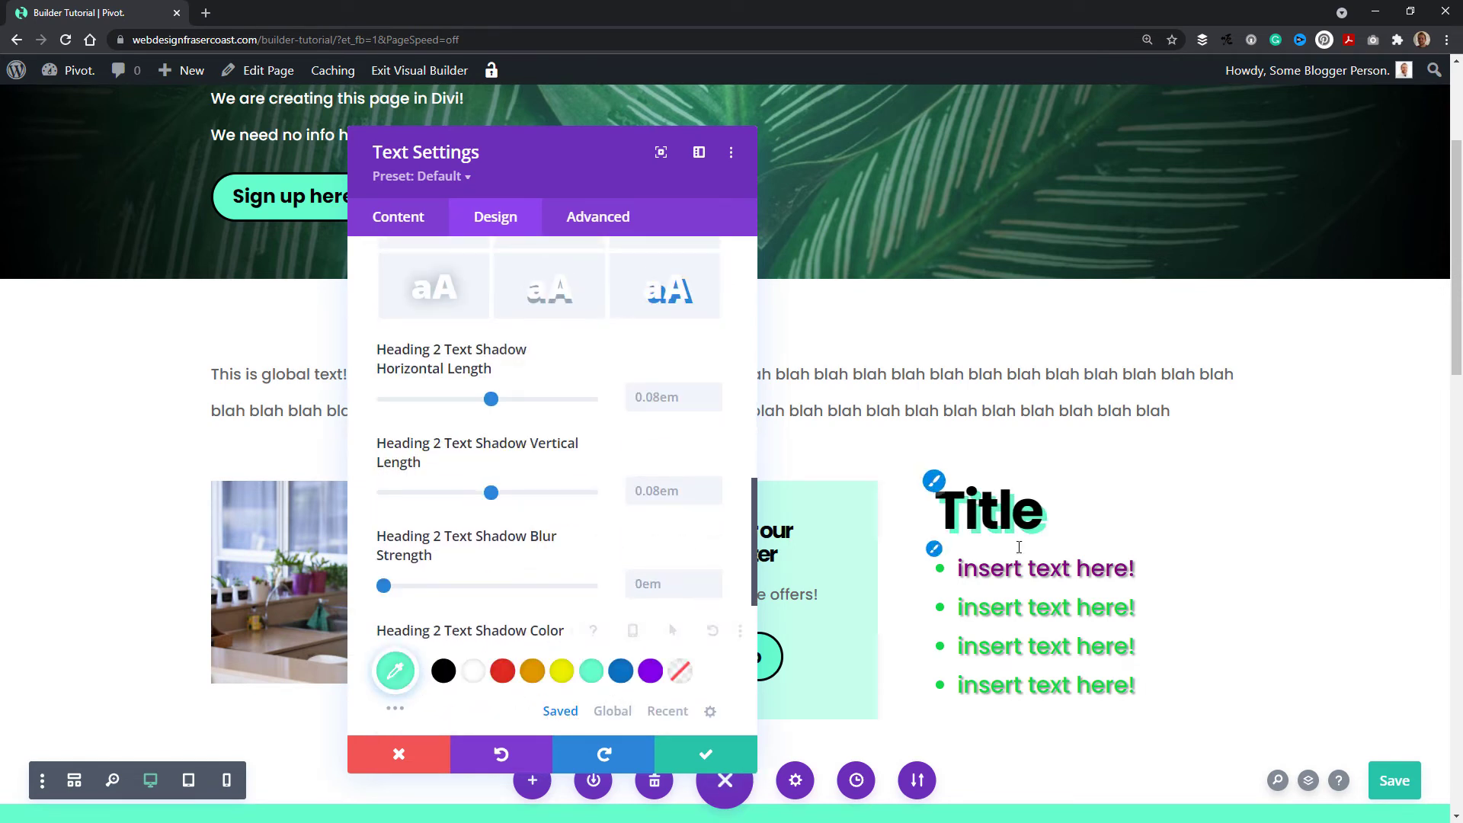
mouse_move(493, 495)
left_mouse_down()
mouse_move(565, 499)
mouse_move(481, 510)
mouse_move(496, 510)
left_mouse_up()
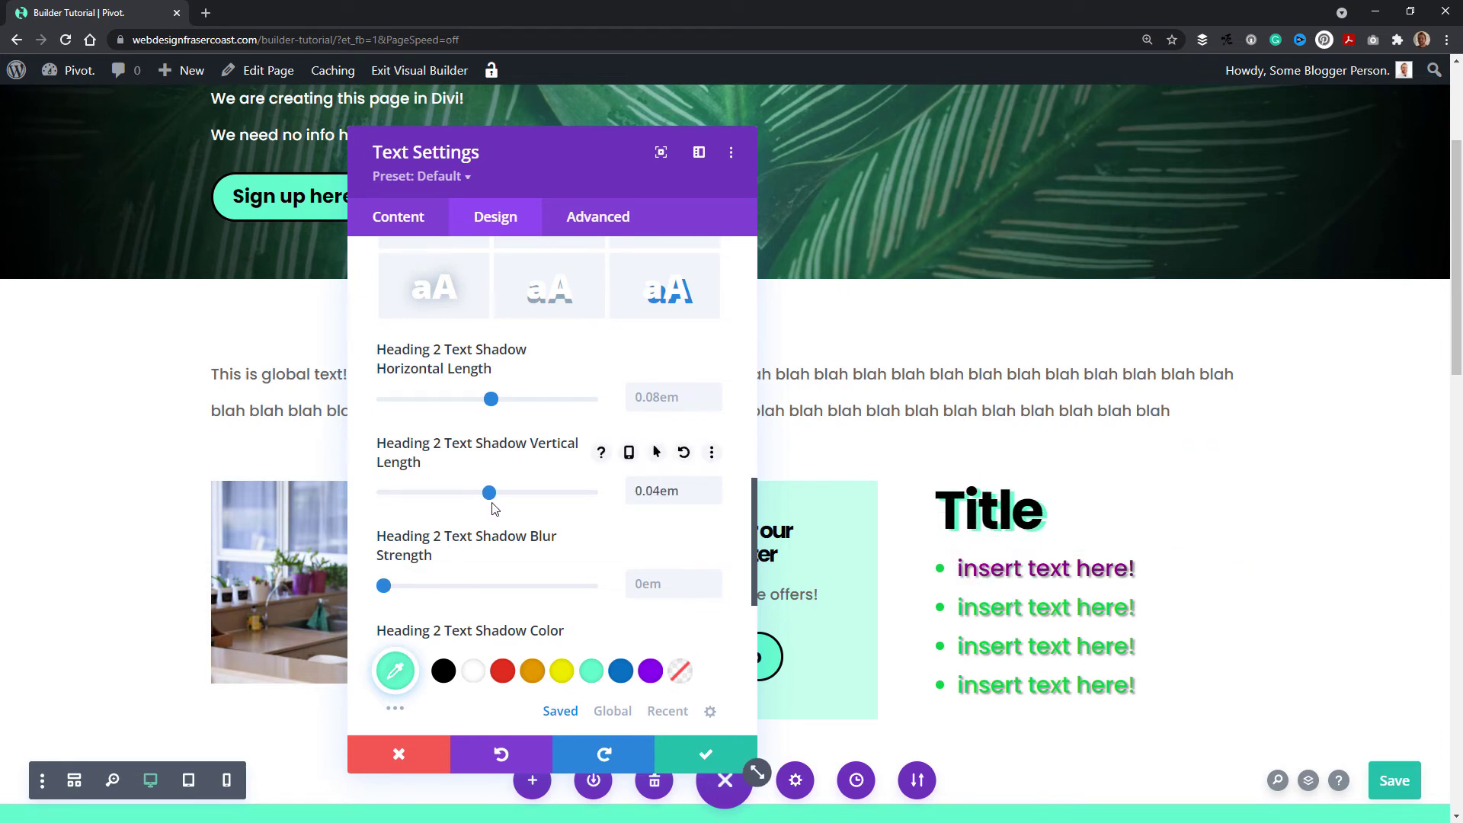
Open the text module's sizing options, try a width of 58% and set the width to 100%
scroll(490, 427, "up", 4)
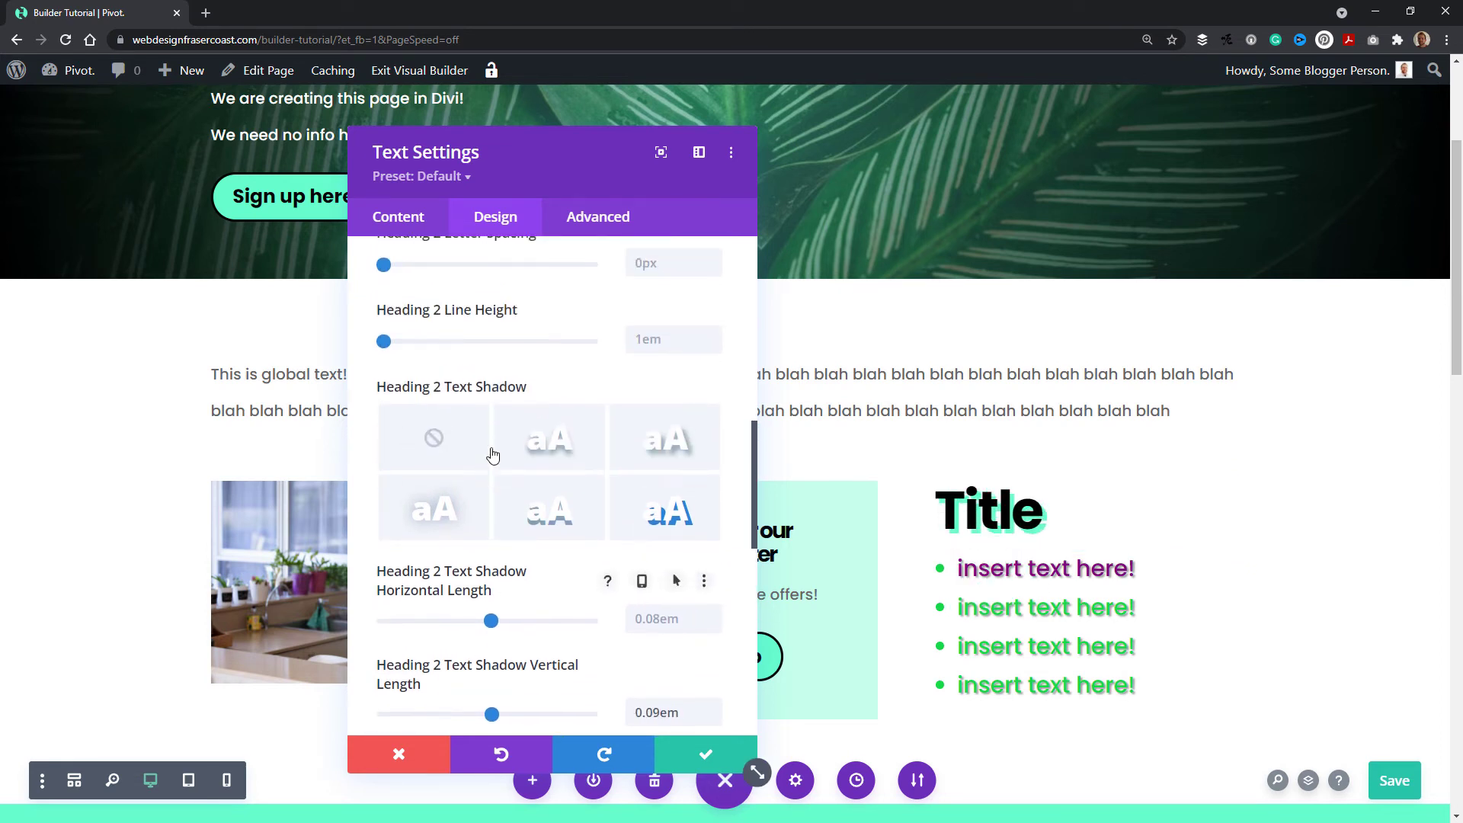
scroll(496, 488, "up", 3)
scroll(492, 473, "up", 2)
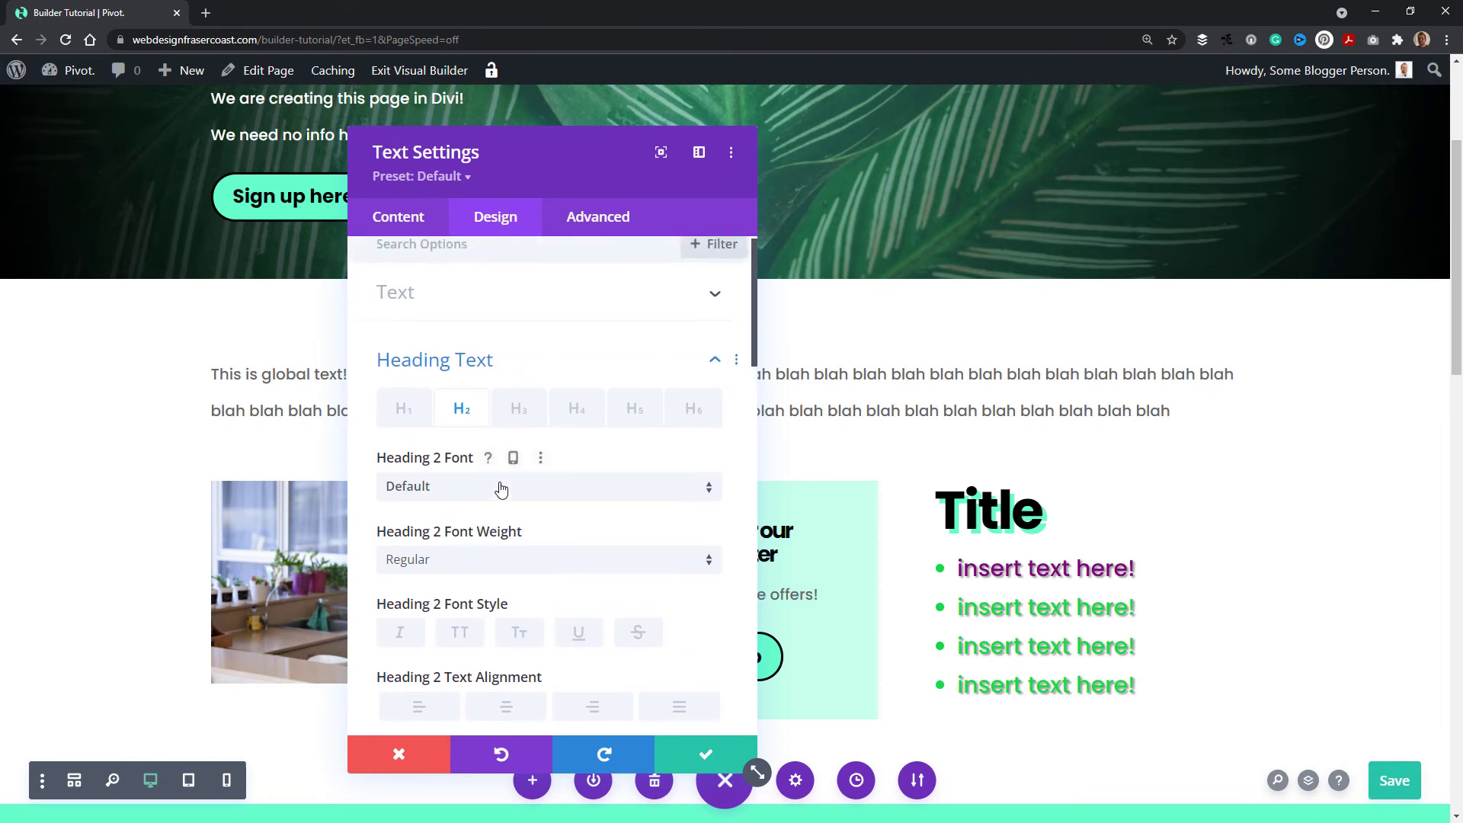
left_click(484, 362)
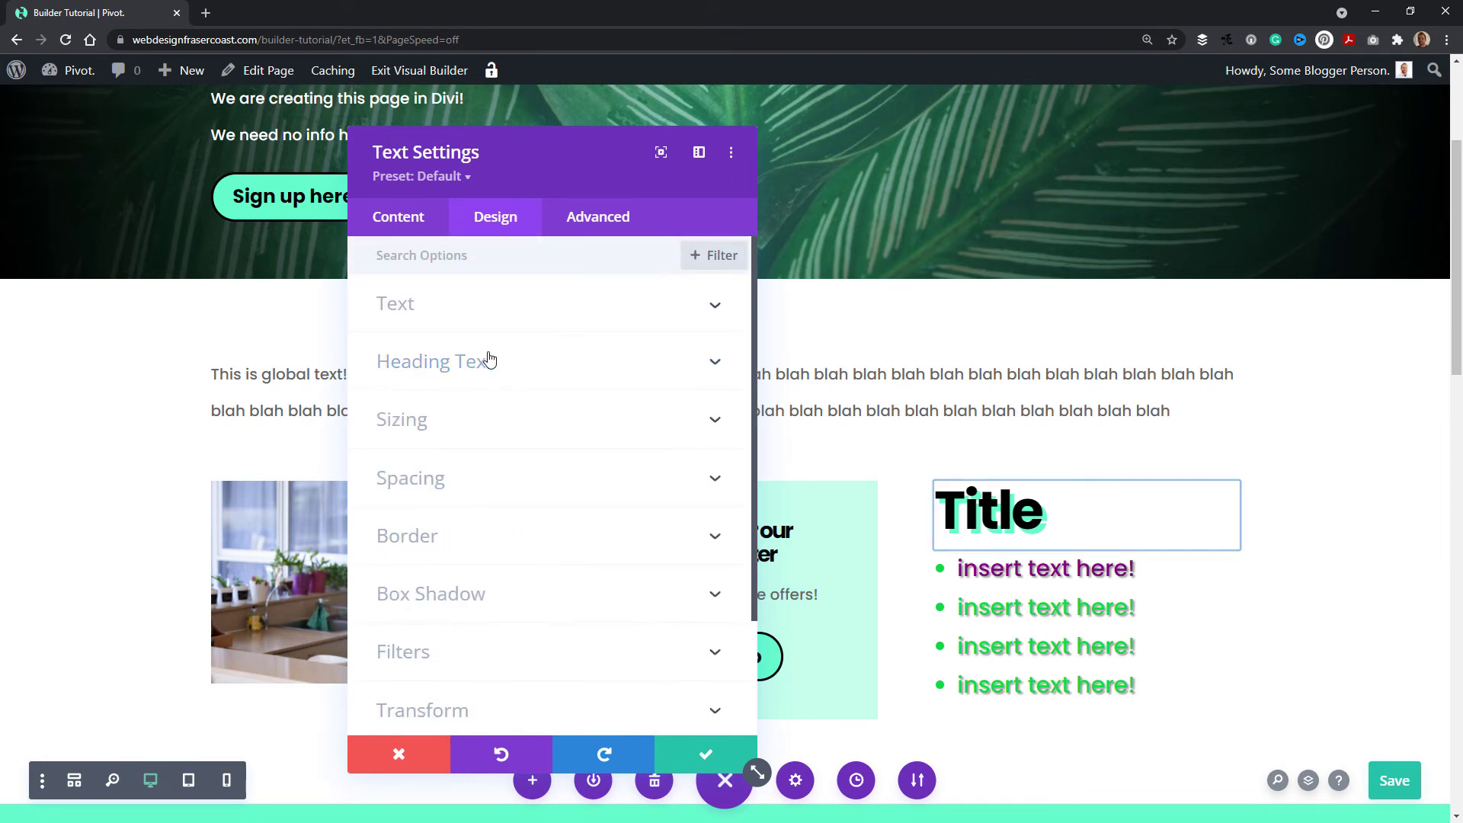
left_click(420, 432)
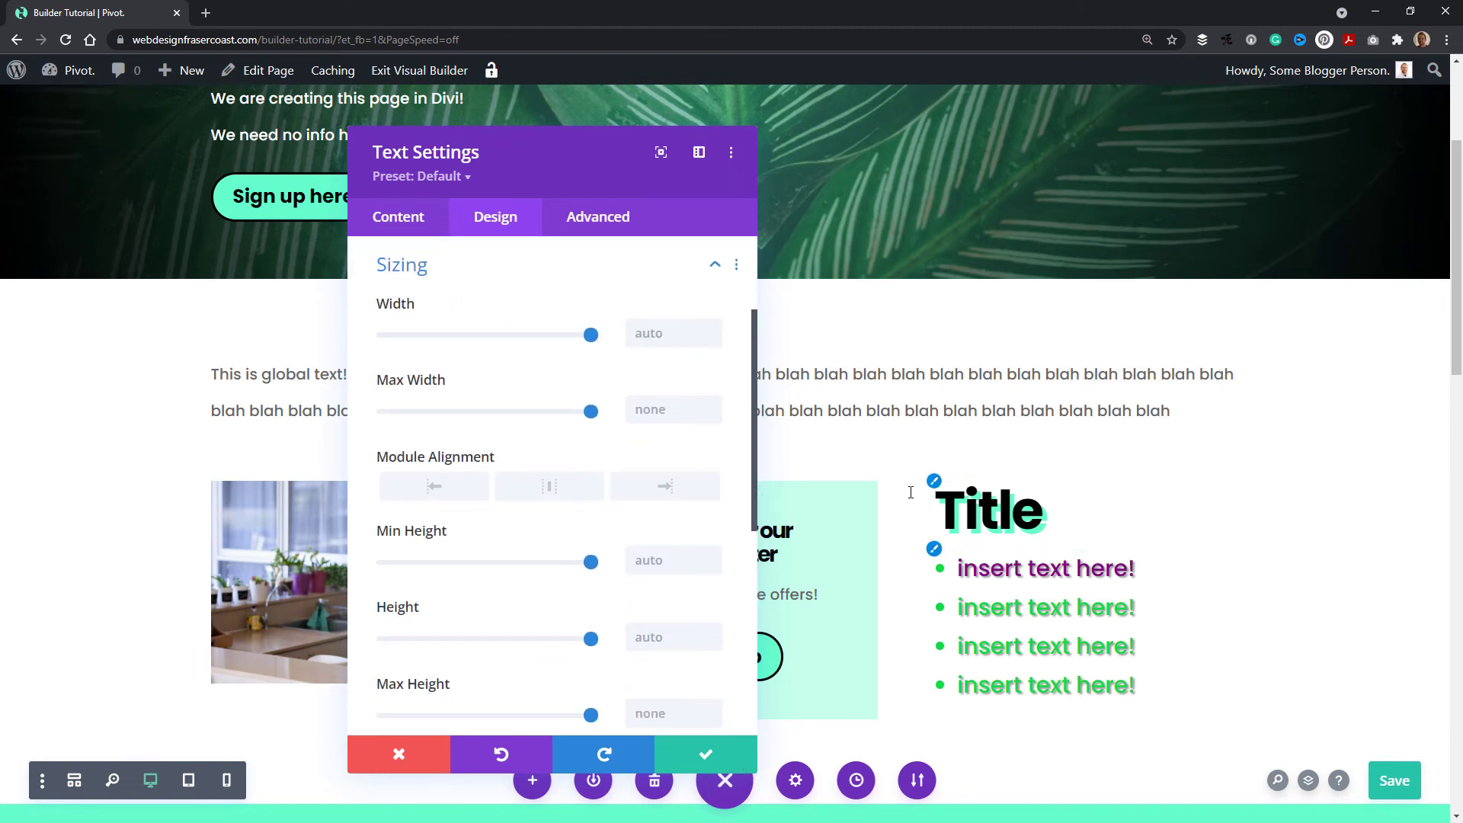
mouse_move(591, 336)
left_mouse_down()
mouse_move(480, 349)
mouse_move(590, 336)
left_mouse_up()
left_click_drag(591, 413, 504, 342)
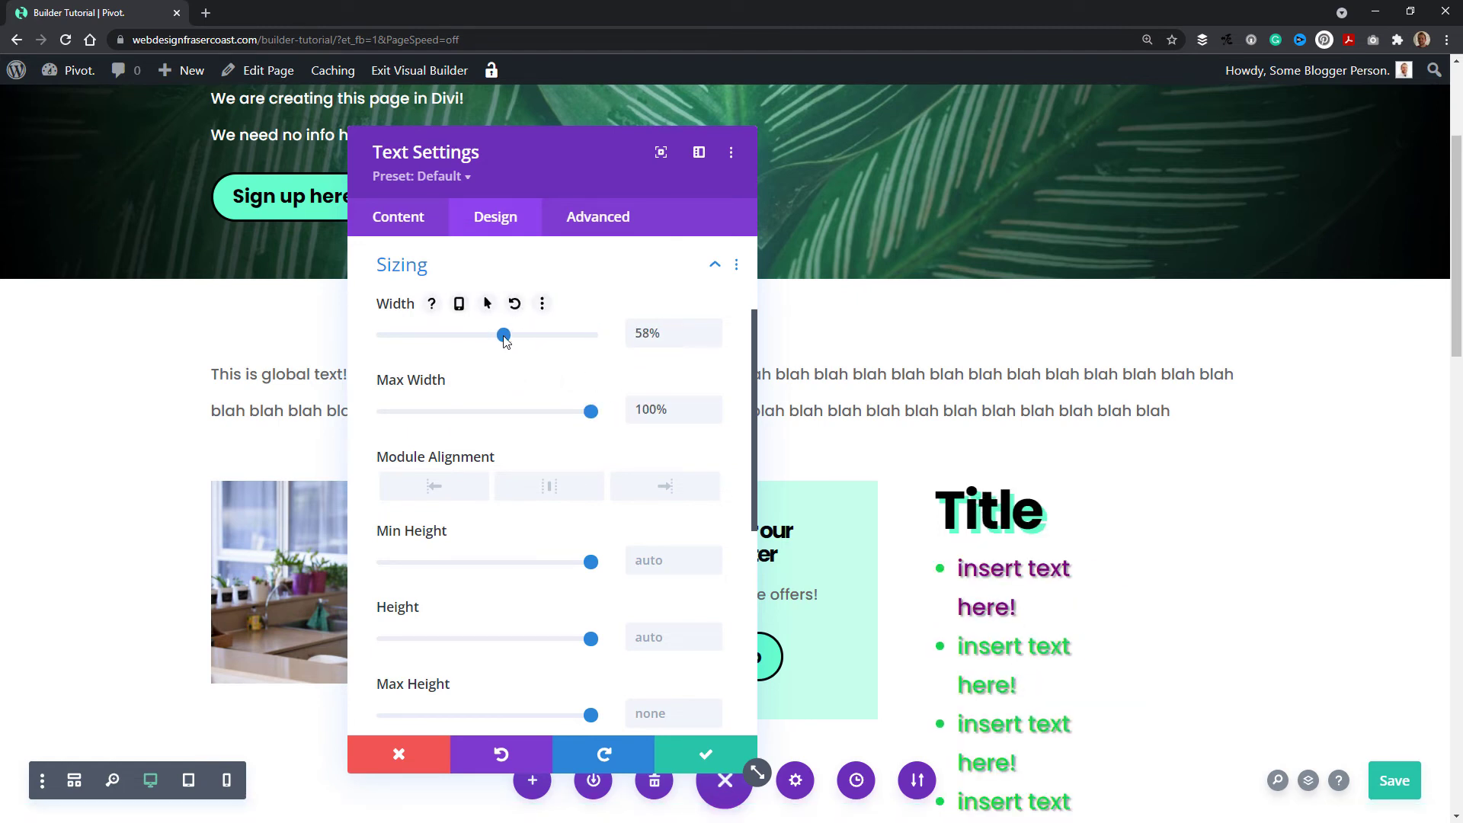
left_click_drag(507, 339, 631, 337)
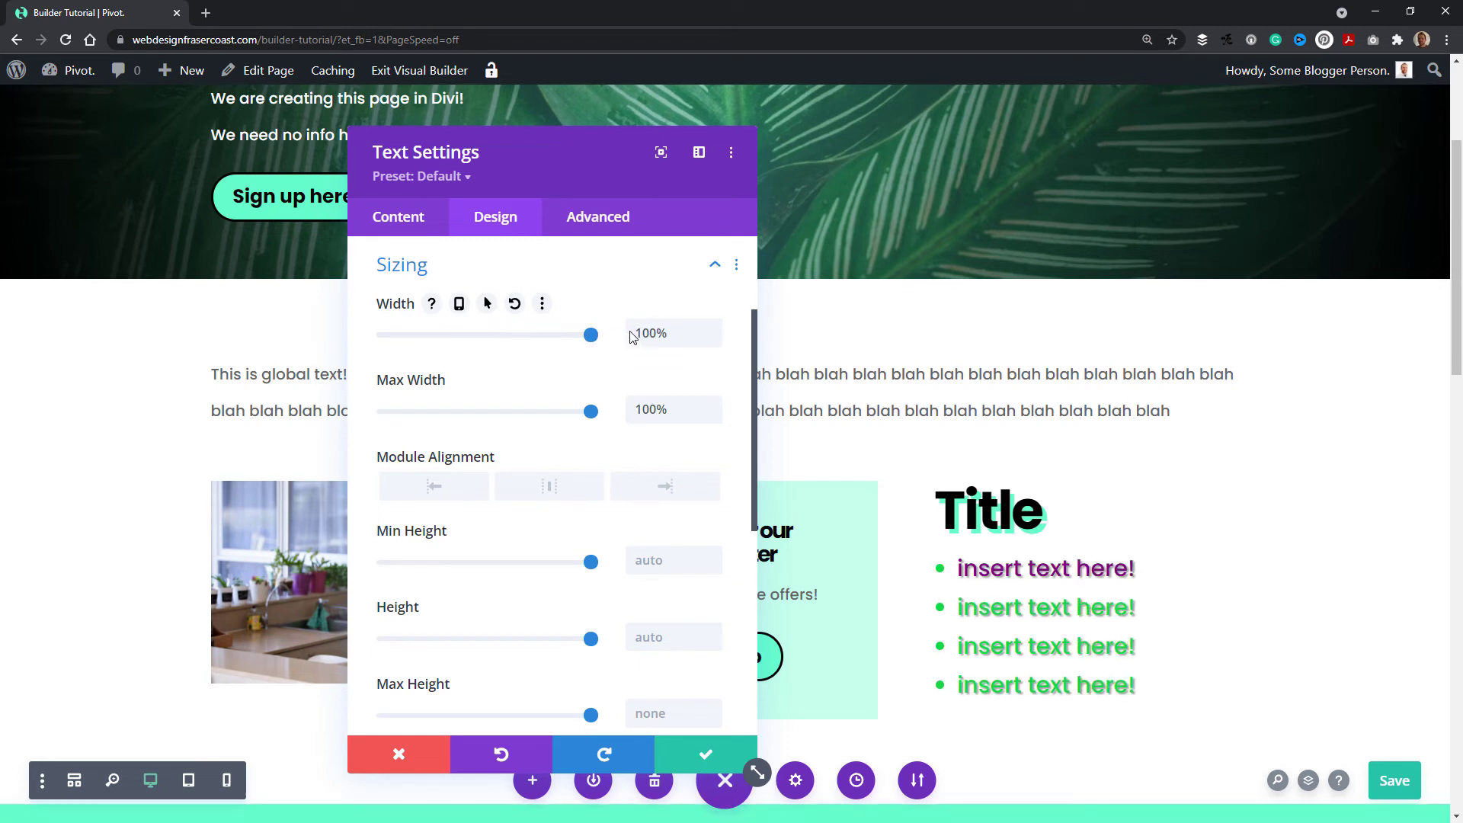
Try a 61% maximum width on the text module, set it to 500px and close the settings
left_click_drag(591, 412, 513, 425)
left_click_drag(665, 408, 577, 410)
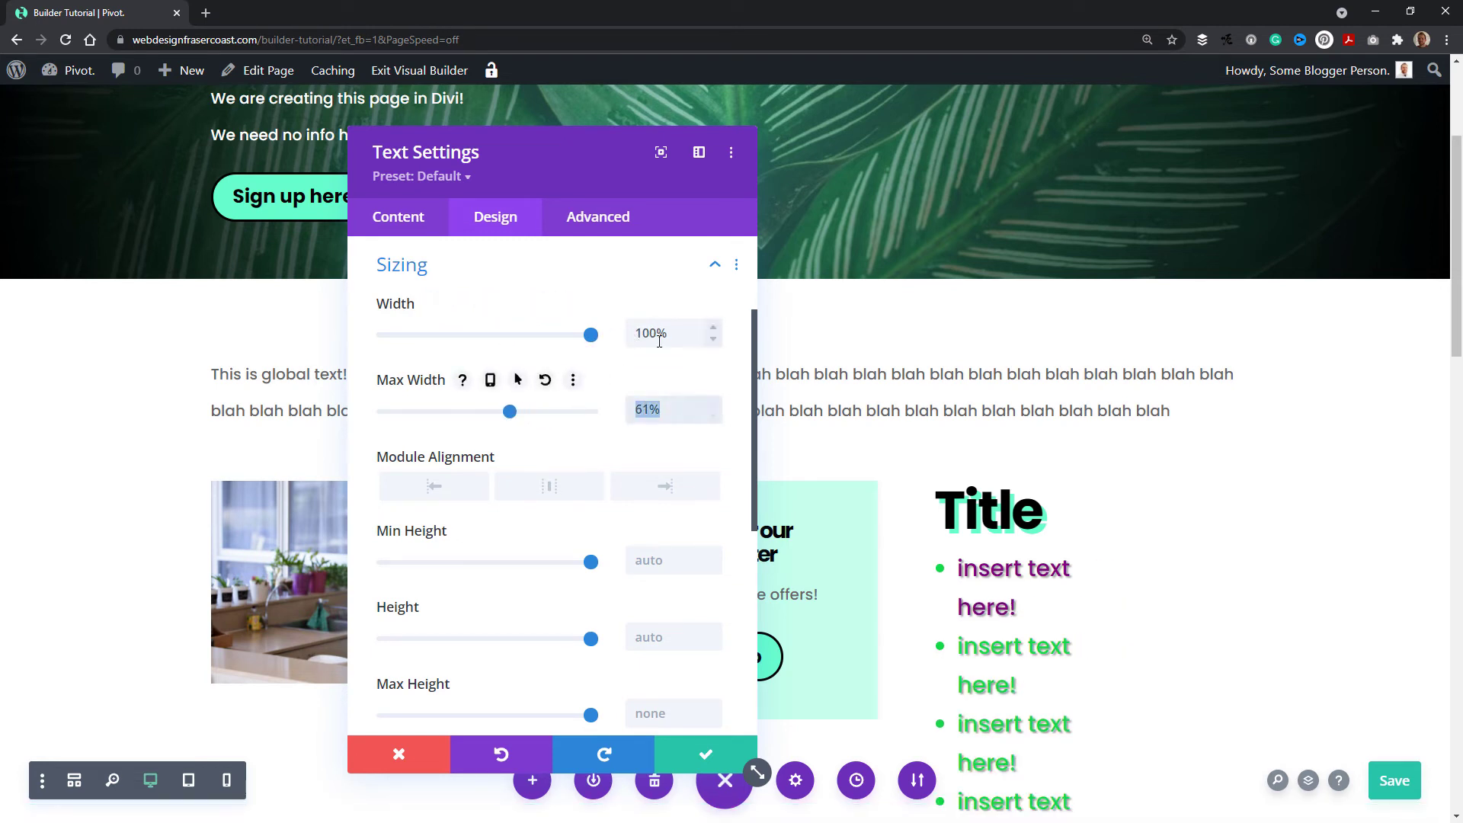
type("500px")
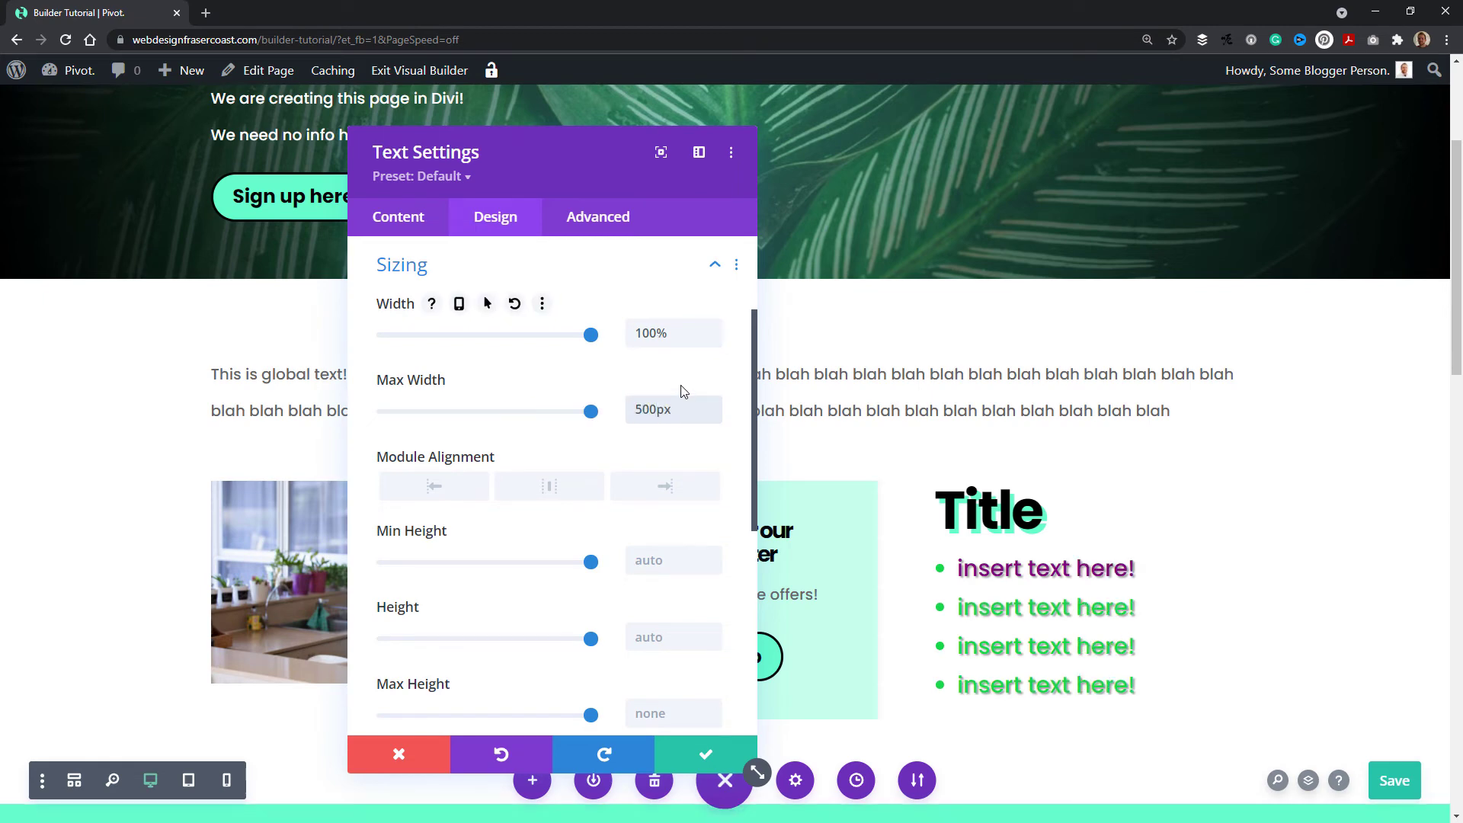
key("Escape")
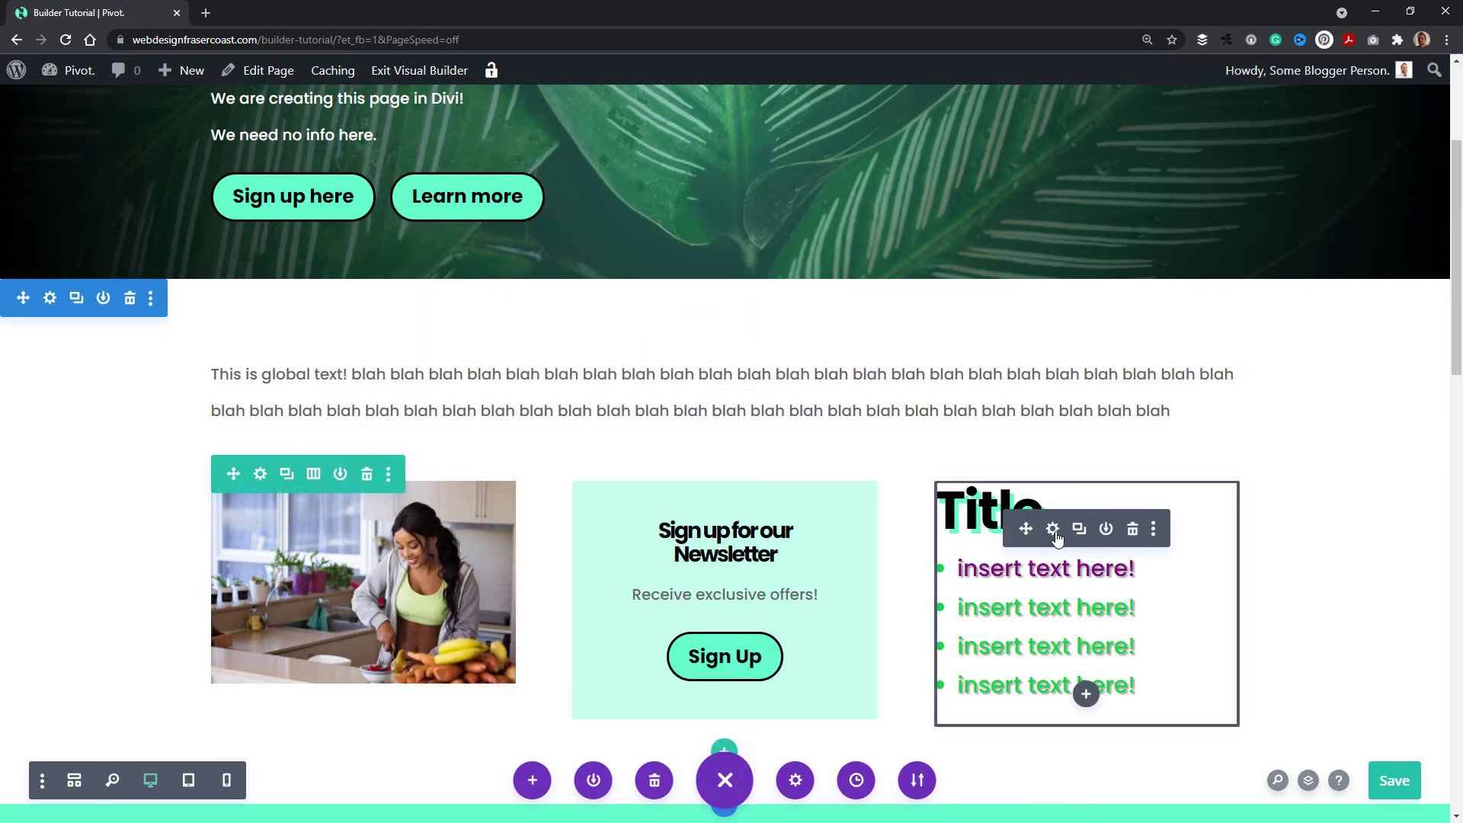
Reopen the text module's sizing options and set the module alignment to left
left_click(1052, 529)
left_click(495, 217)
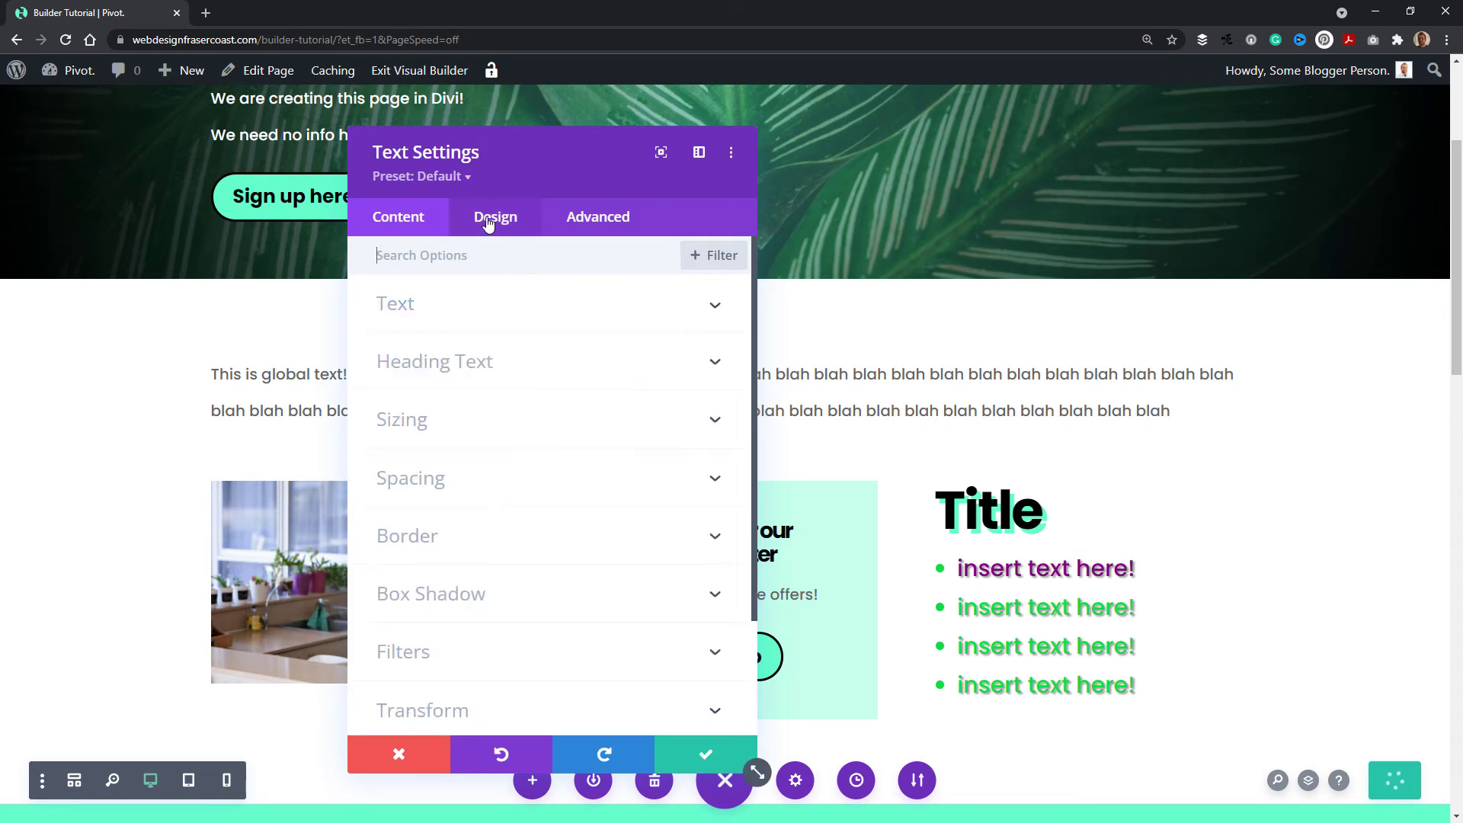
left_click(478, 425)
scroll(533, 411, "down", 1)
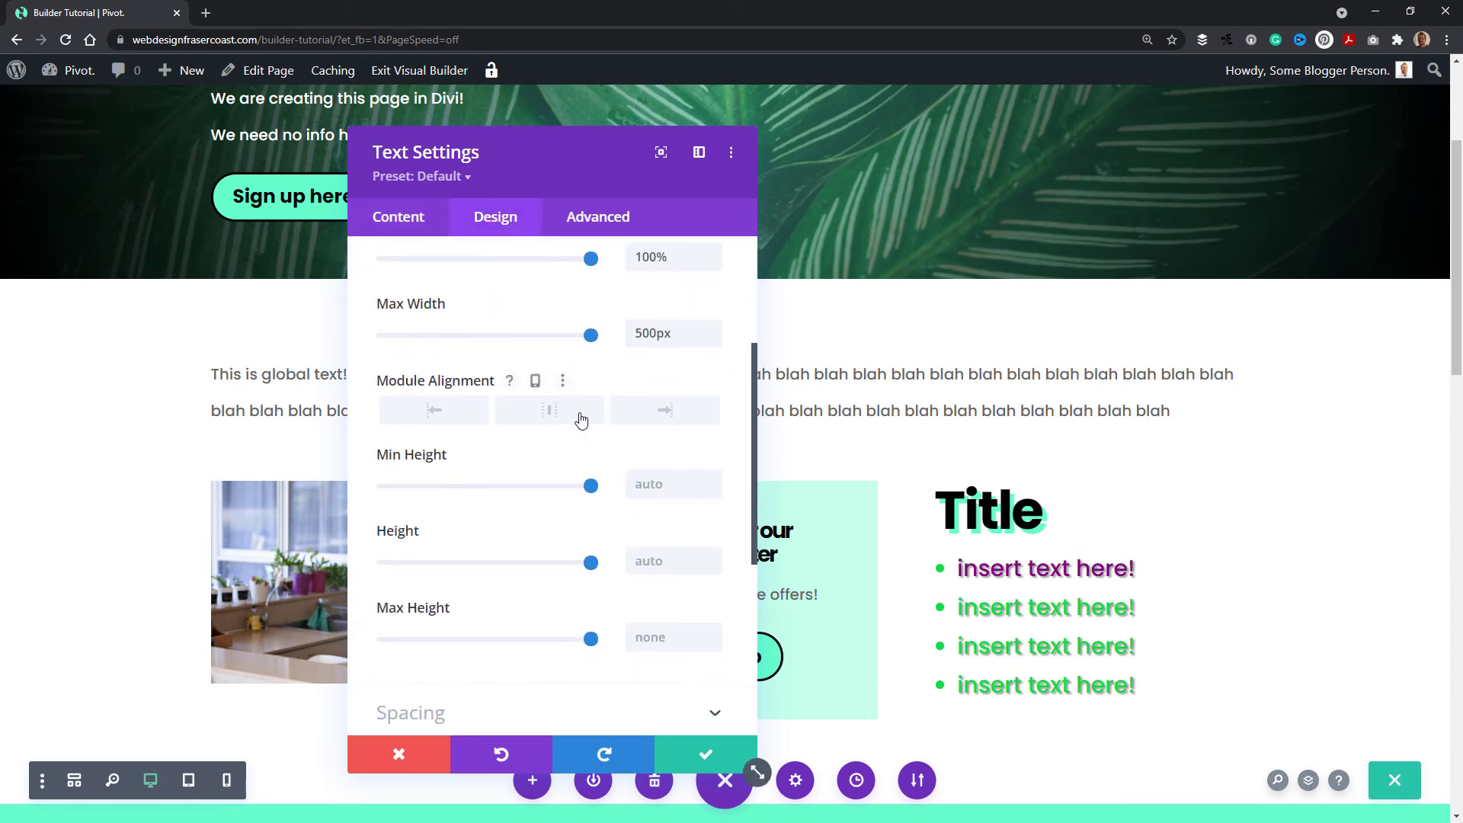
left_click(443, 420)
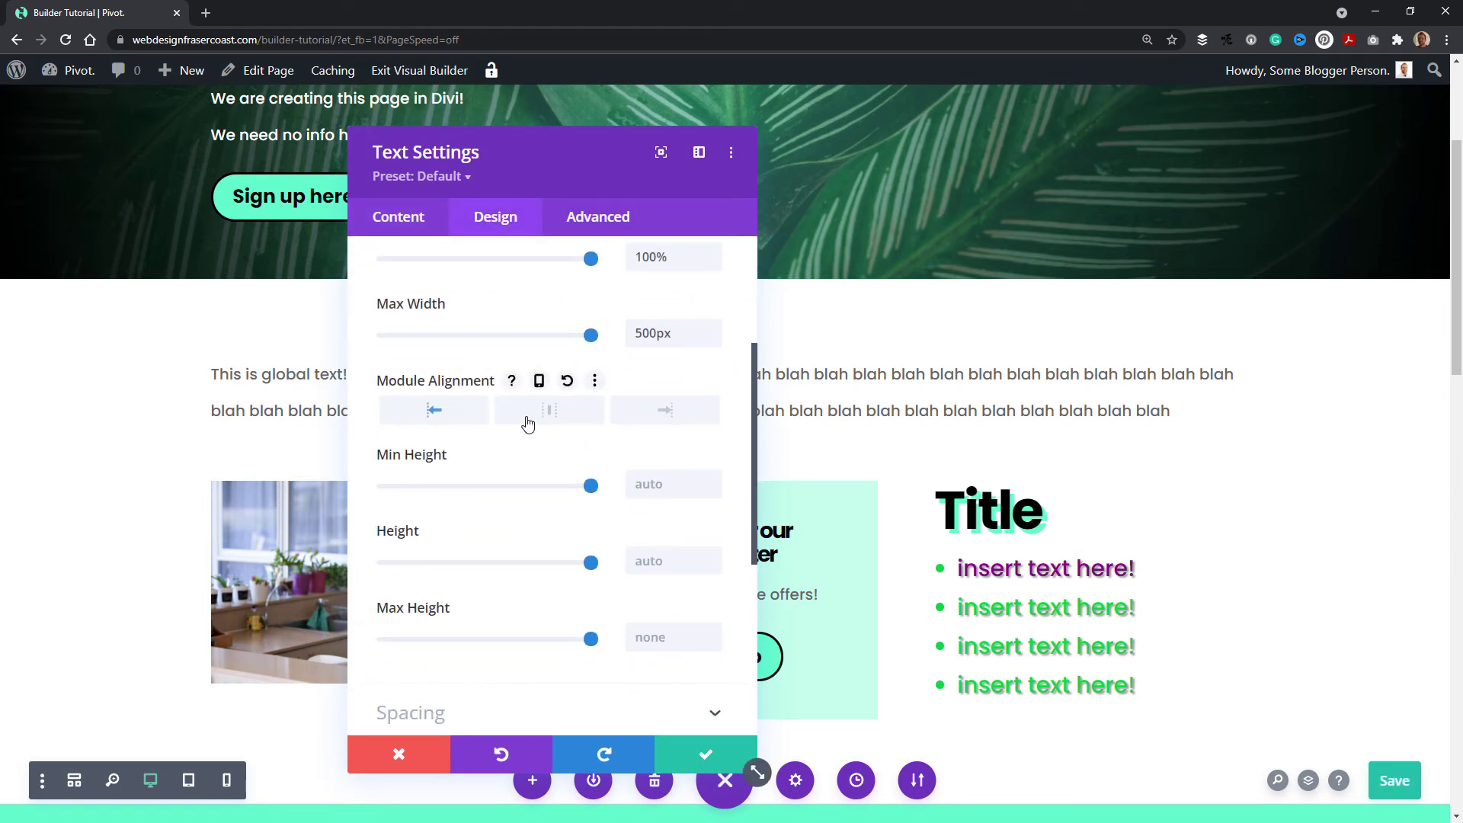
left_click(434, 411)
scroll(593, 436, "up", 2)
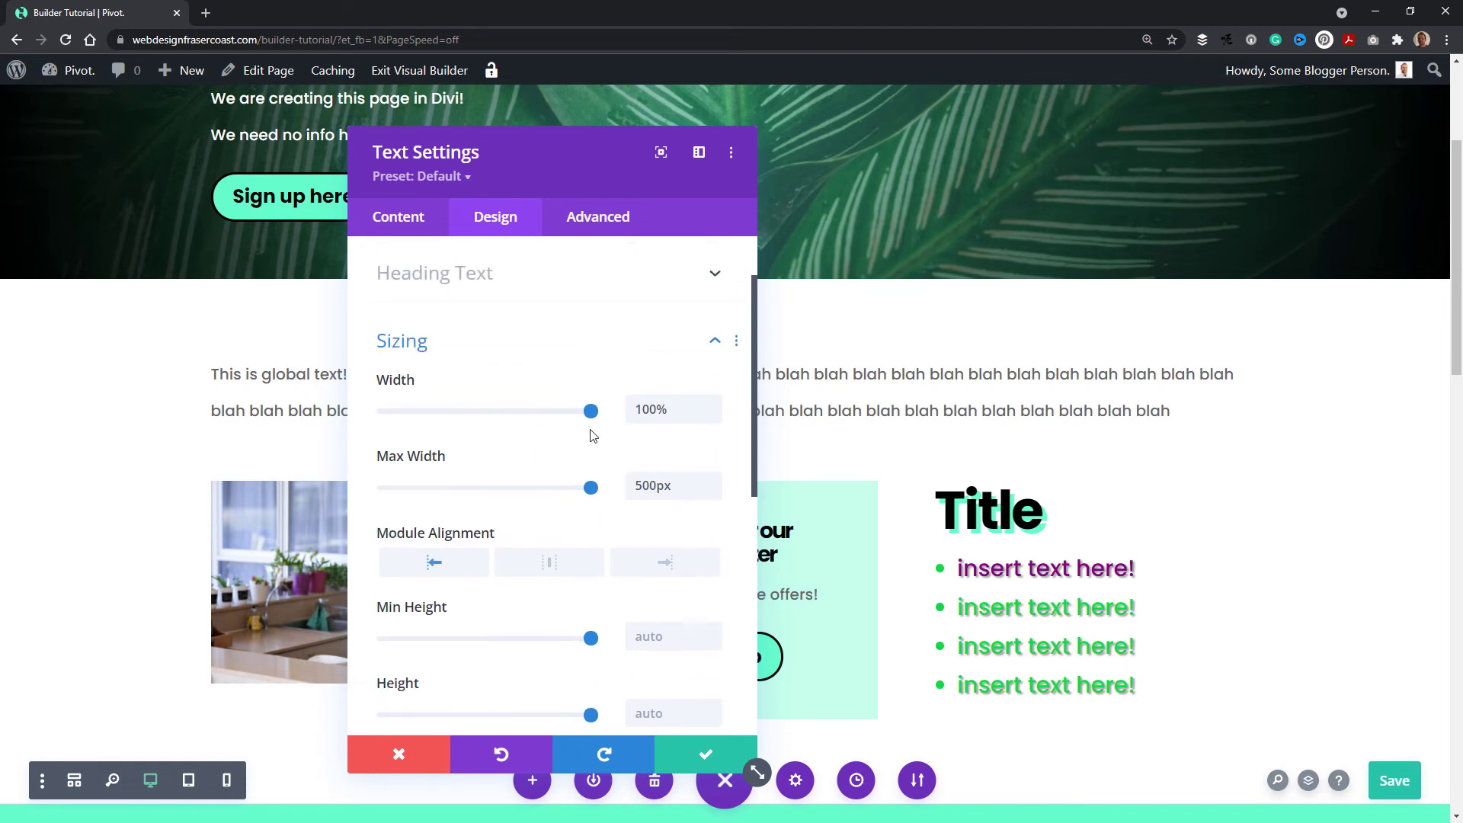
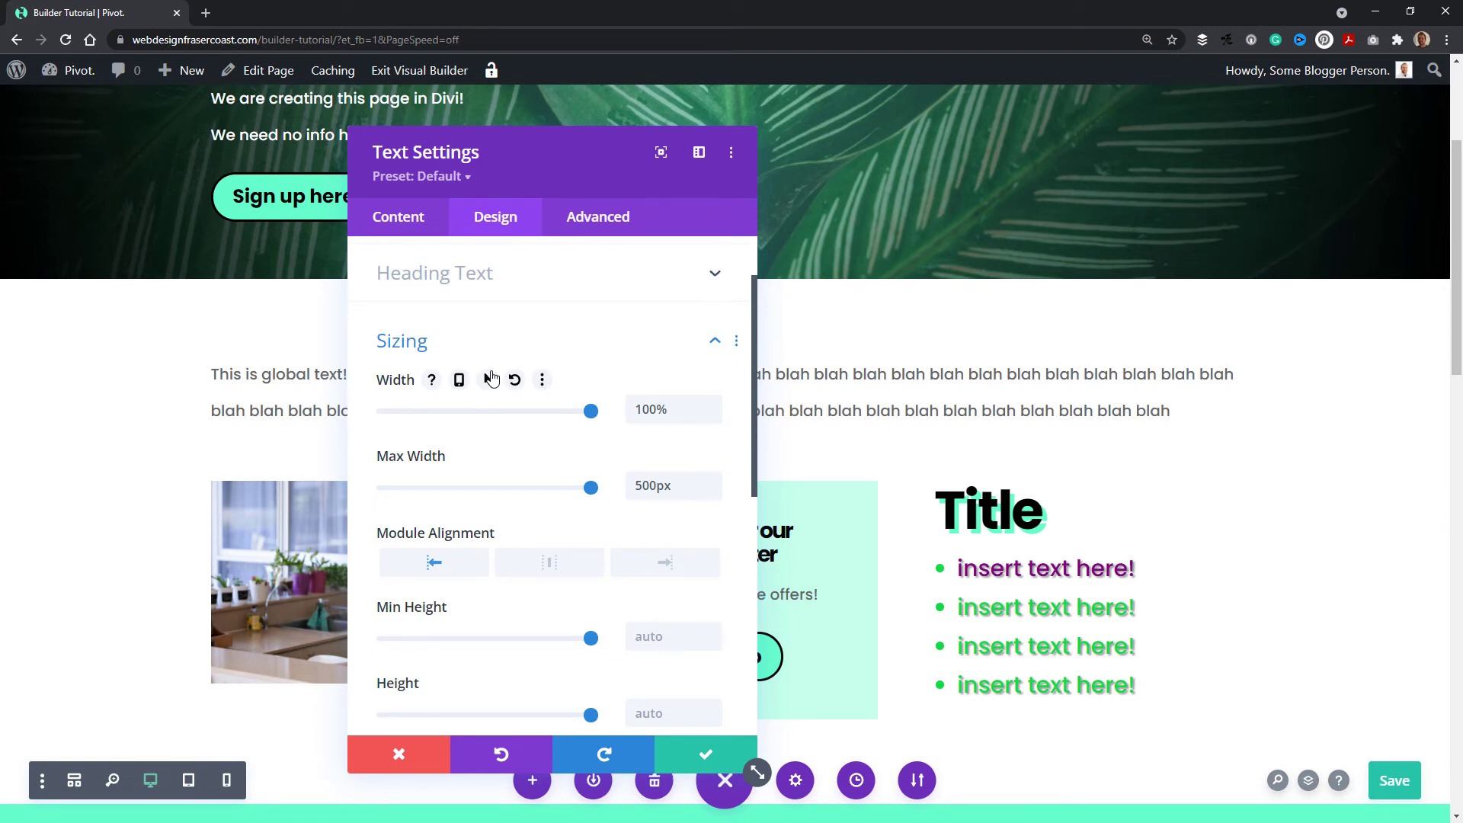
Try a 100px top margin on the text module and discard the settings changes
left_click(424, 338)
left_click(452, 388)
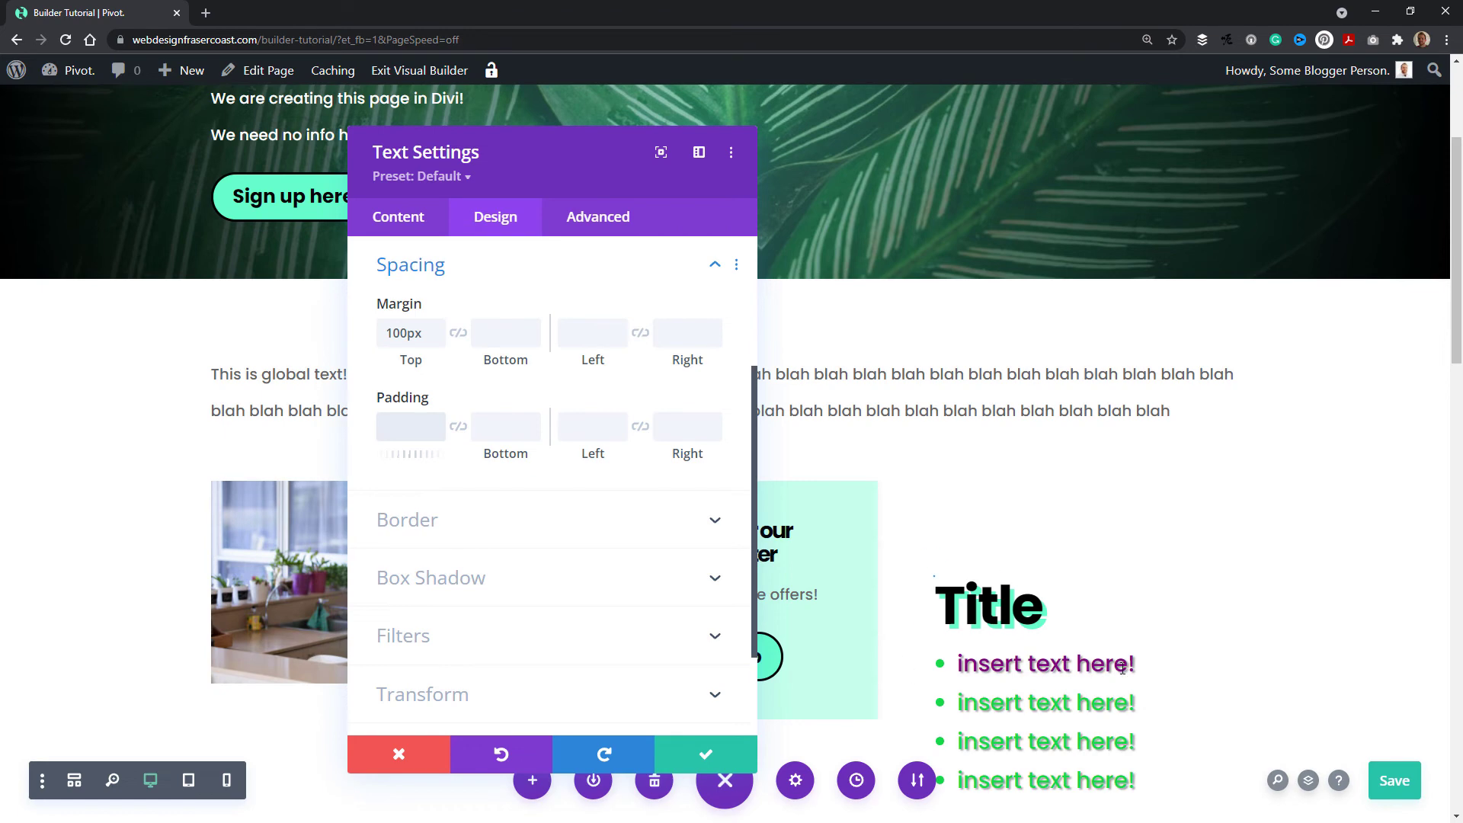
left_click(422, 760)
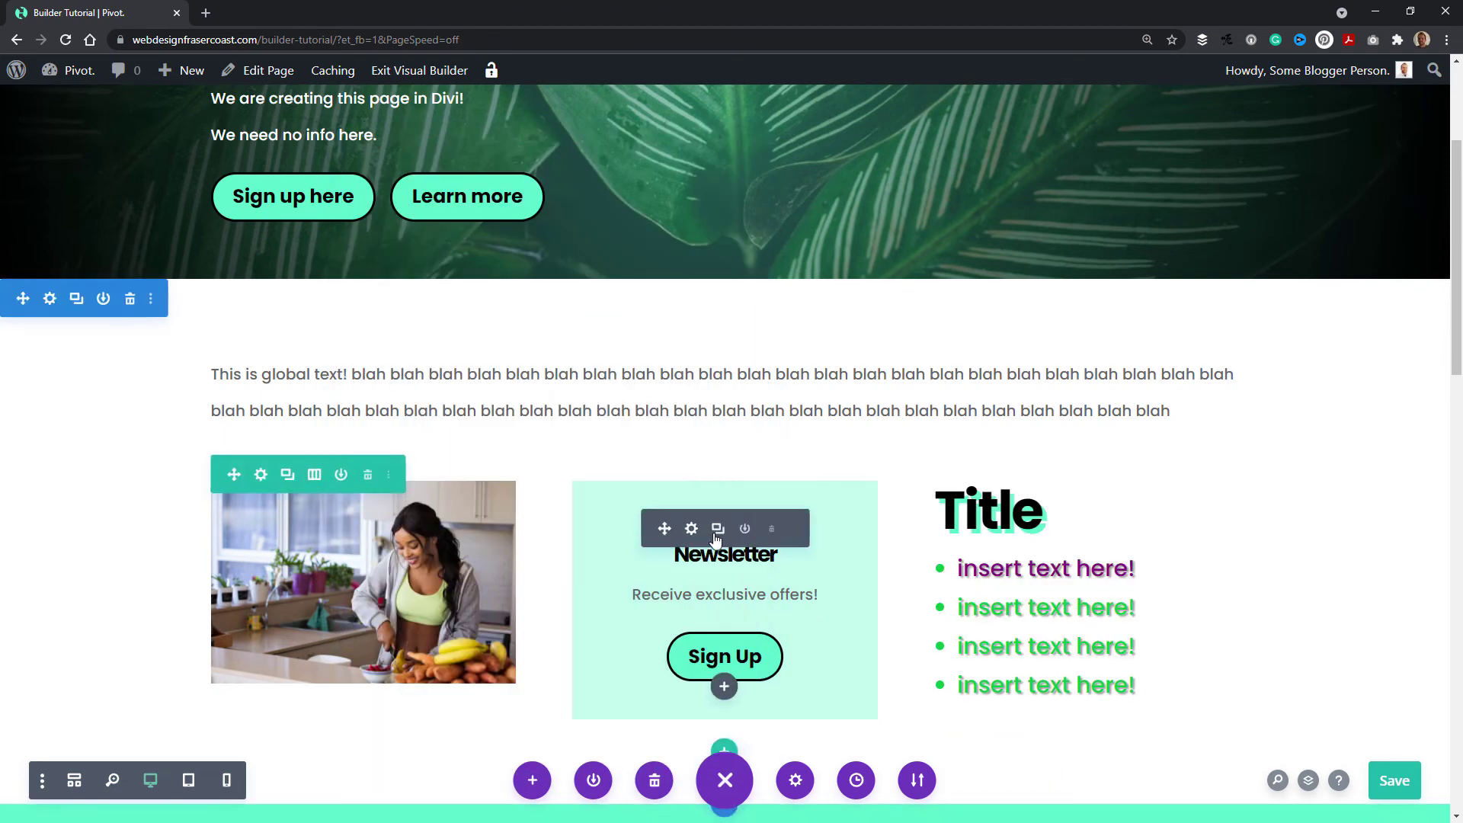
Open the newsletter call-to-action module's spacing options and set its top margin to 100px
left_click(693, 542)
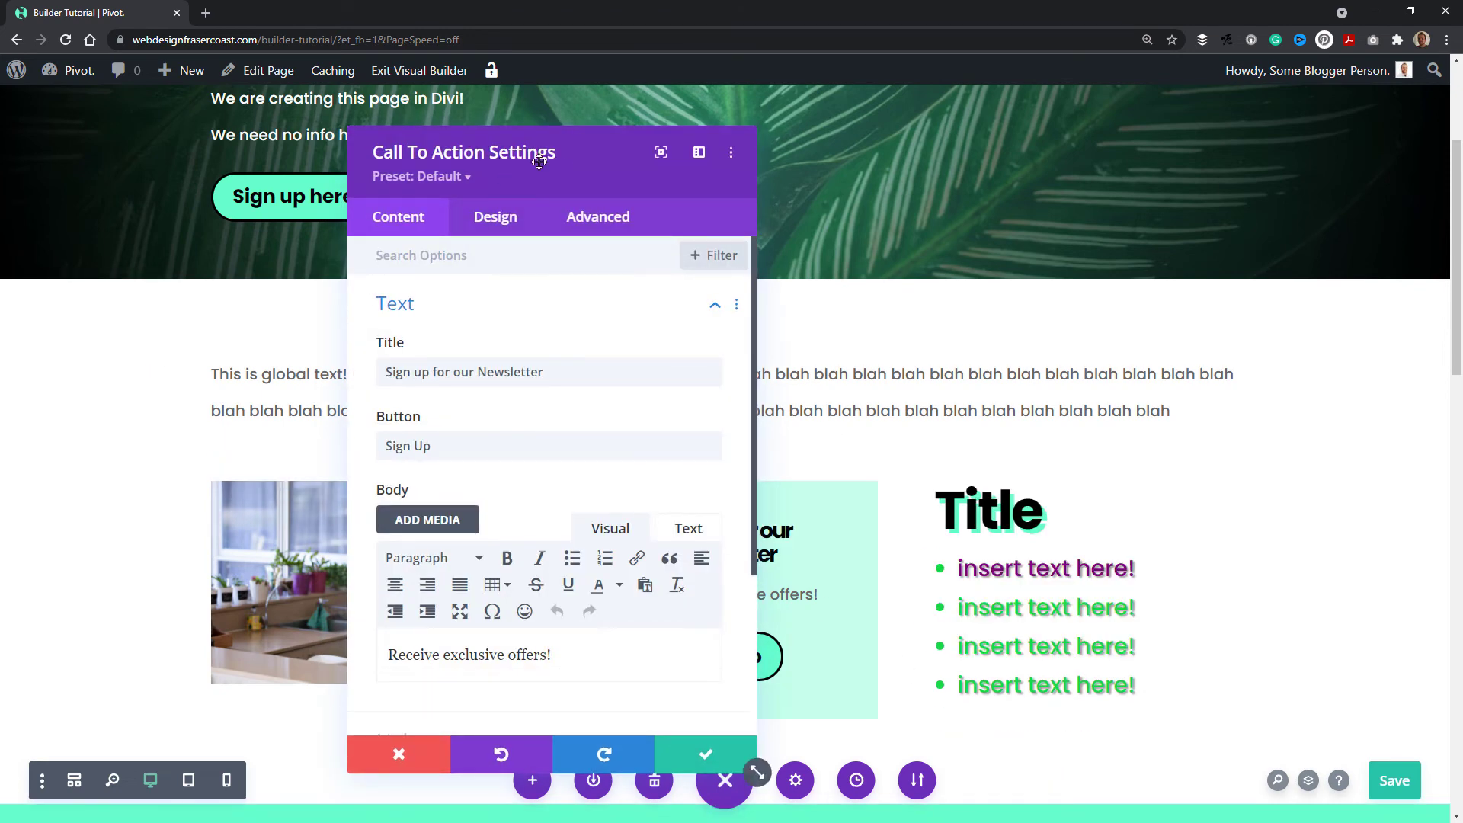
left_click_drag(455, 189, 1062, 186)
left_click(1098, 221)
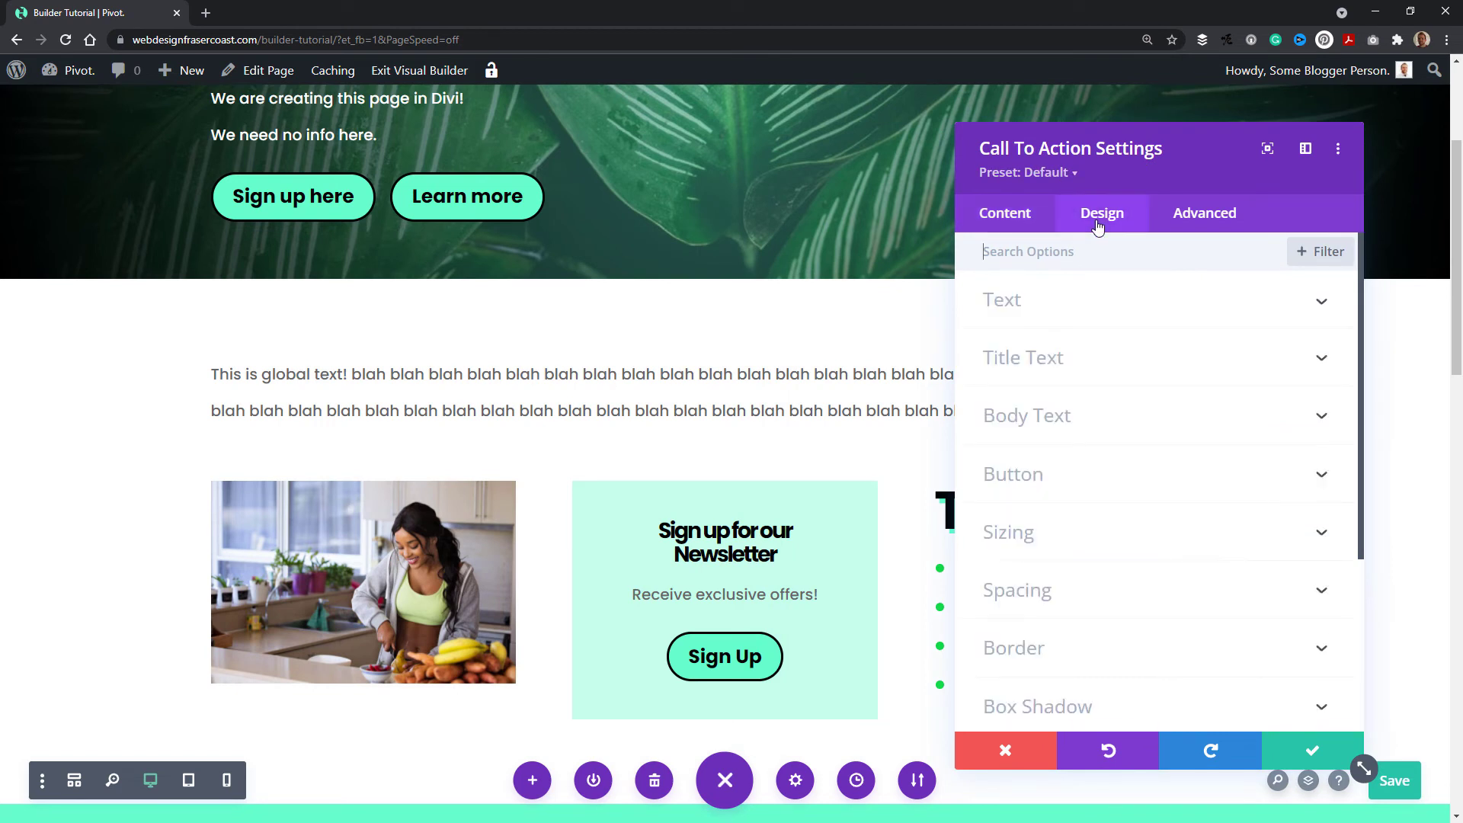
left_click(1050, 591)
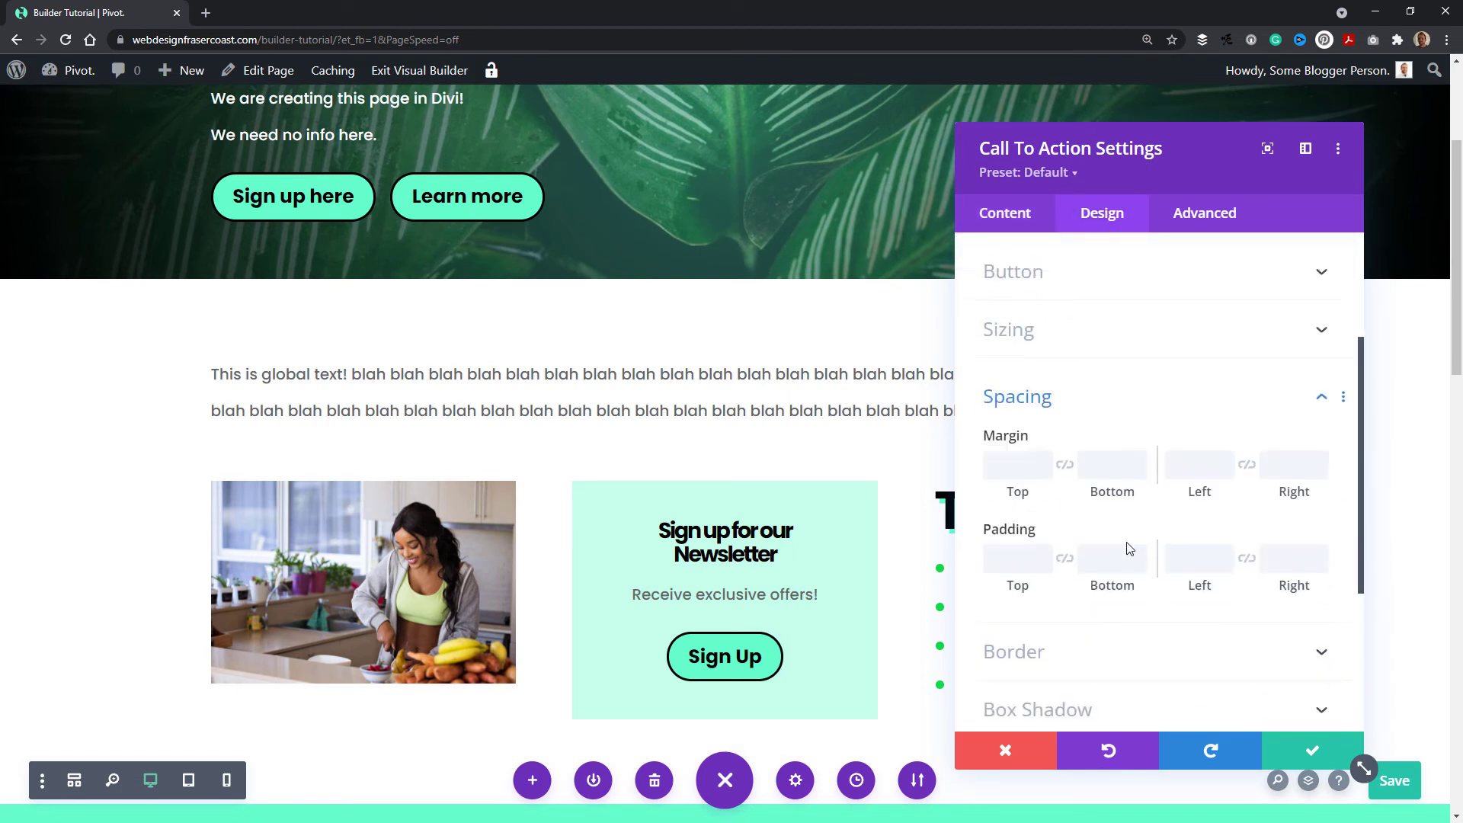
left_click(1019, 328)
type("1")
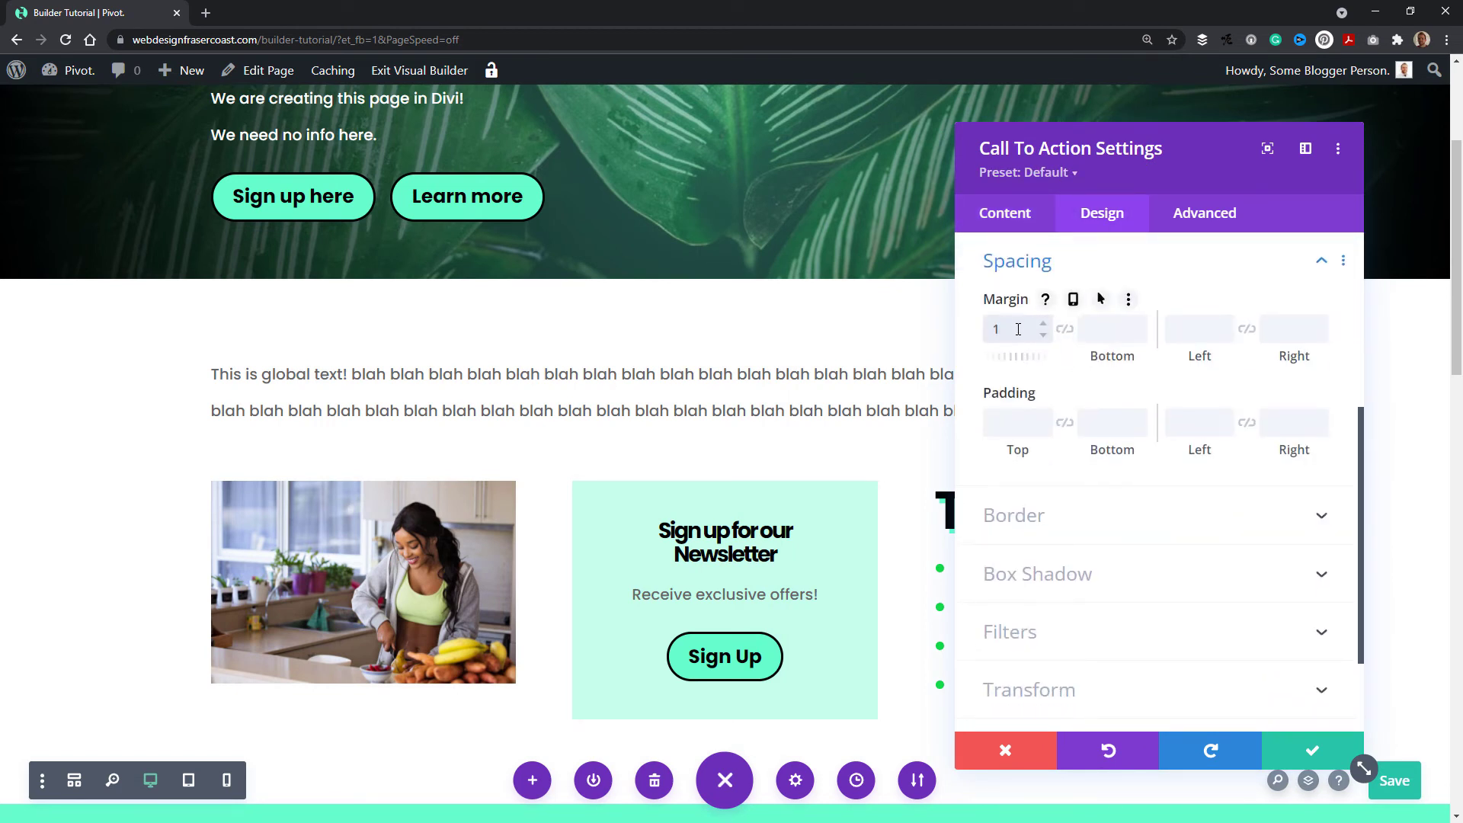
type("00")
left_click(1019, 422)
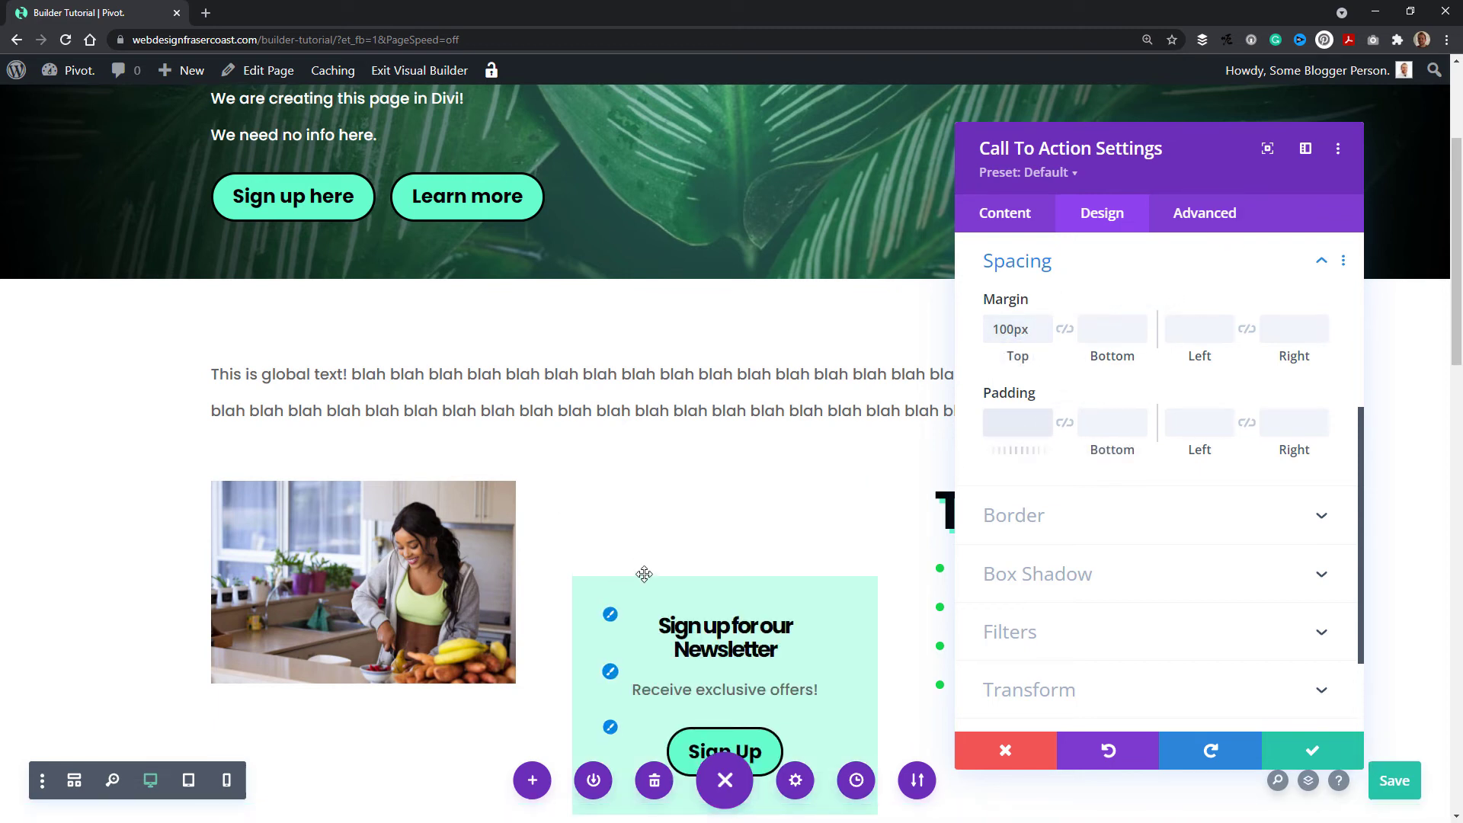
Clear the call-to-action module's top margin and set its top padding to 100px
left_click_drag(1038, 330, 944, 328)
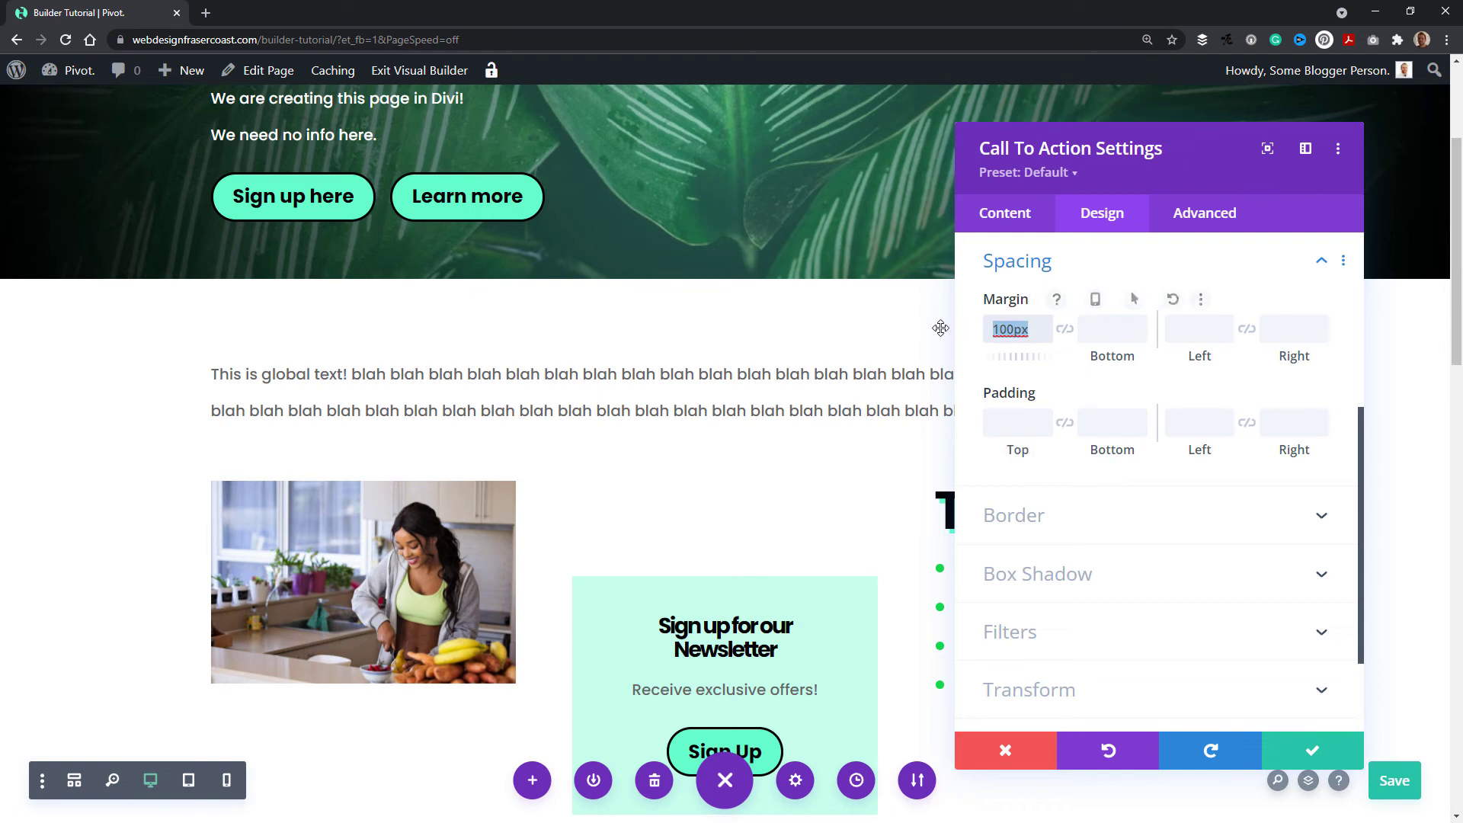
key("BackSpace")
left_click(1022, 421)
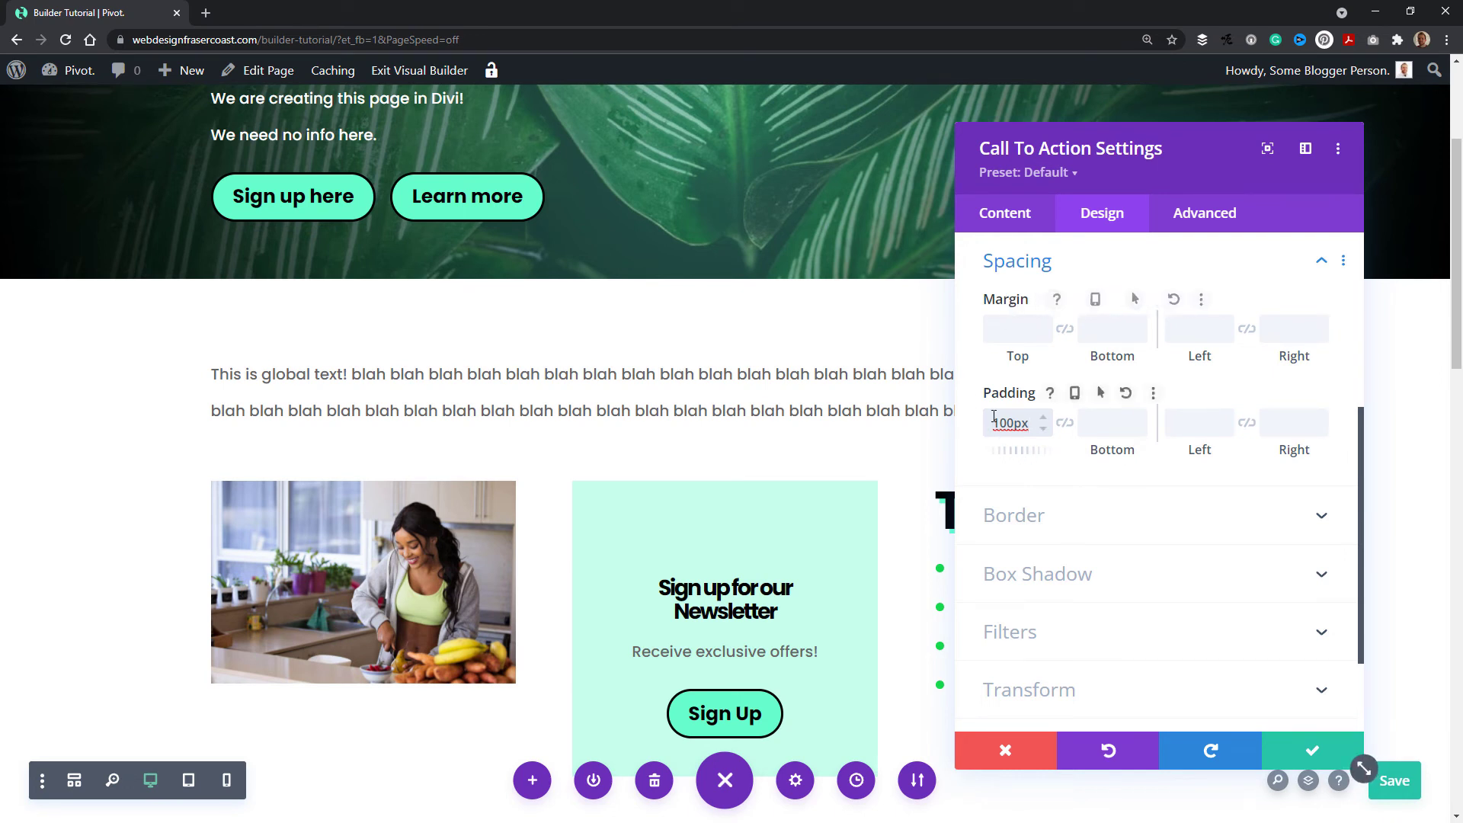
Give the call-to-action module a 6px red border on all sides
left_click(1051, 528)
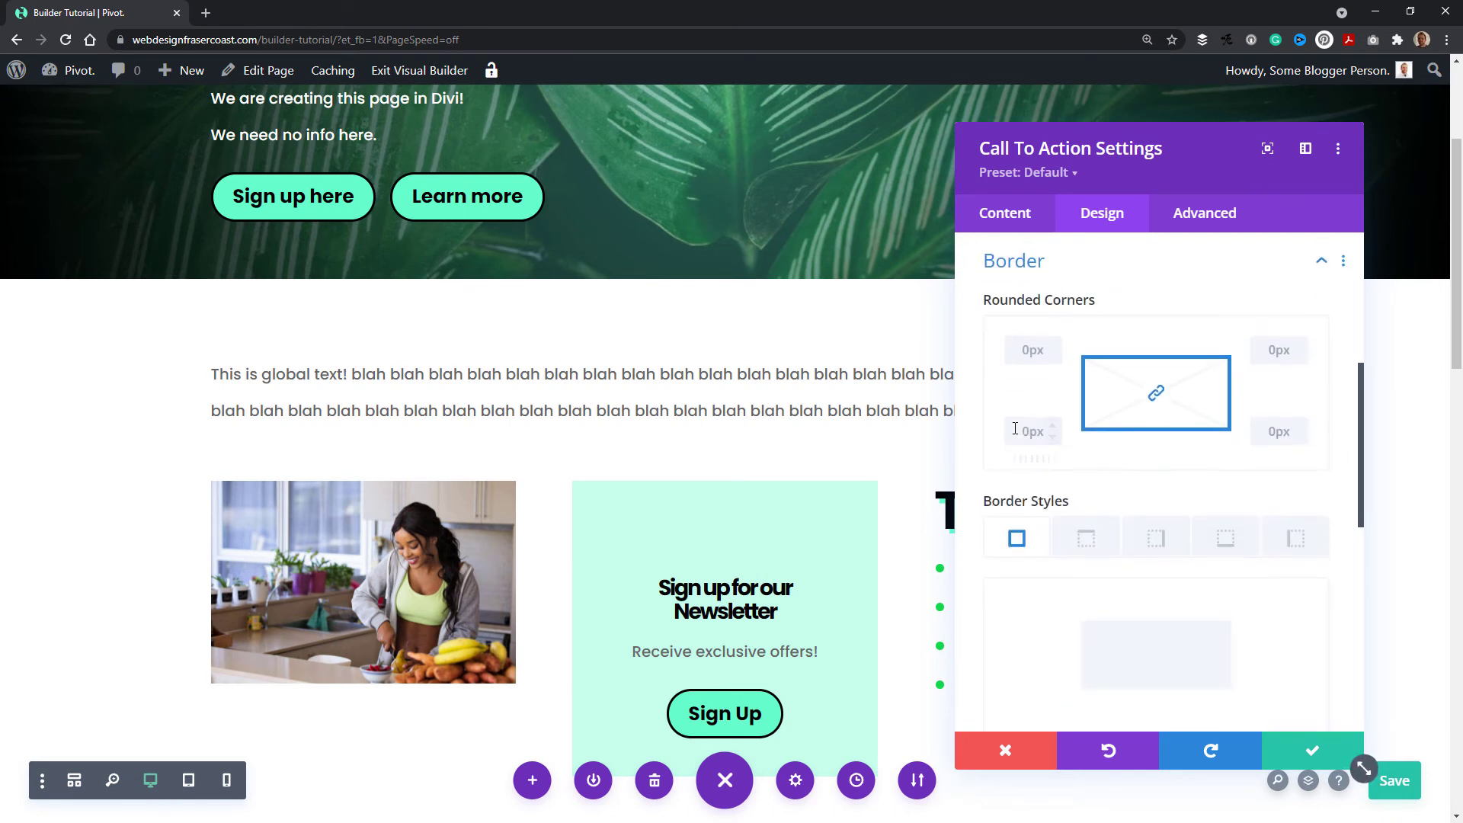
scroll(1013, 630, "down", 2)
left_click_drag(991, 643, 1014, 644)
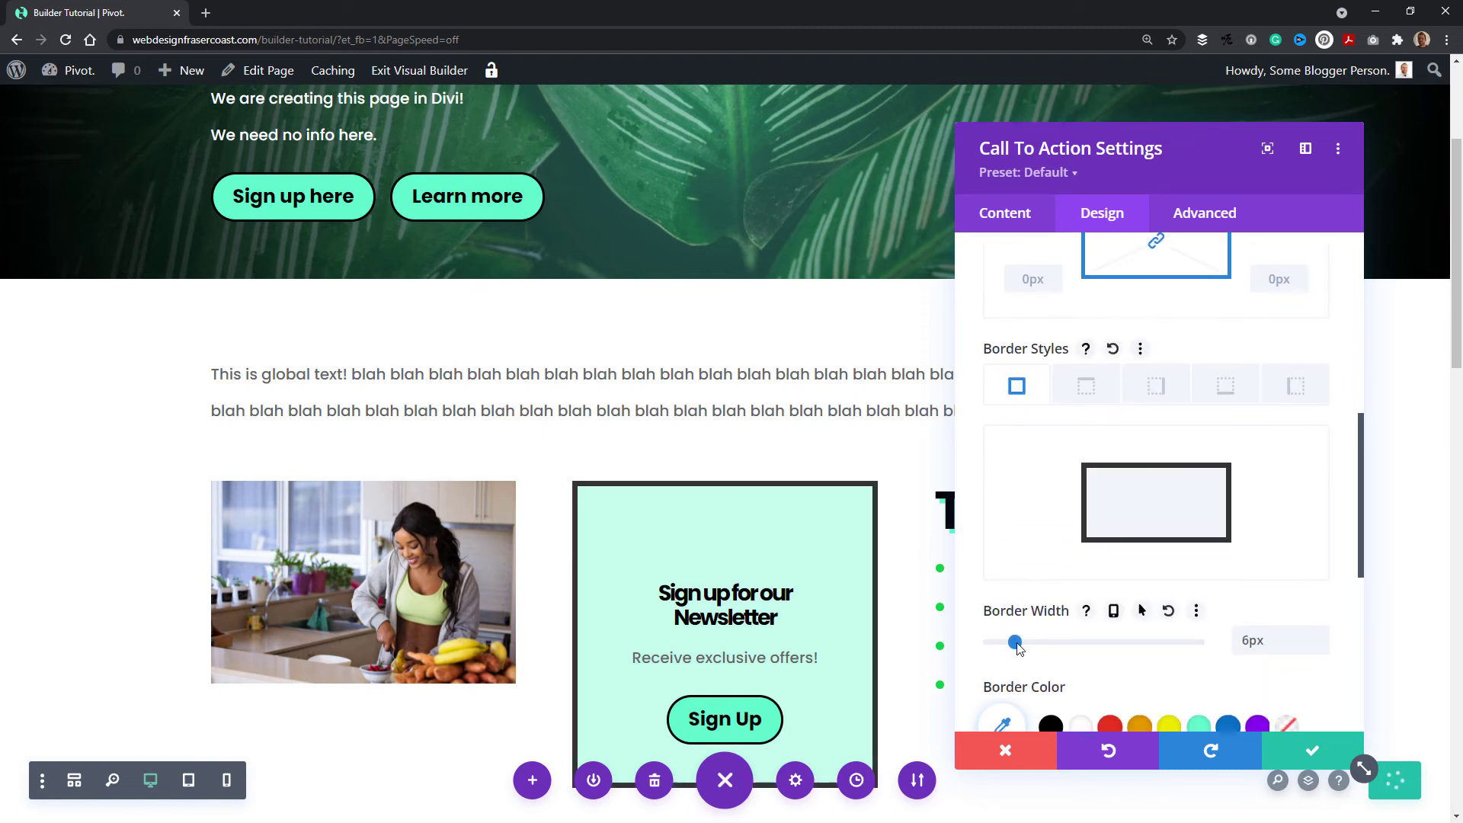
scroll(1036, 580, "down", 2)
left_click(1110, 579)
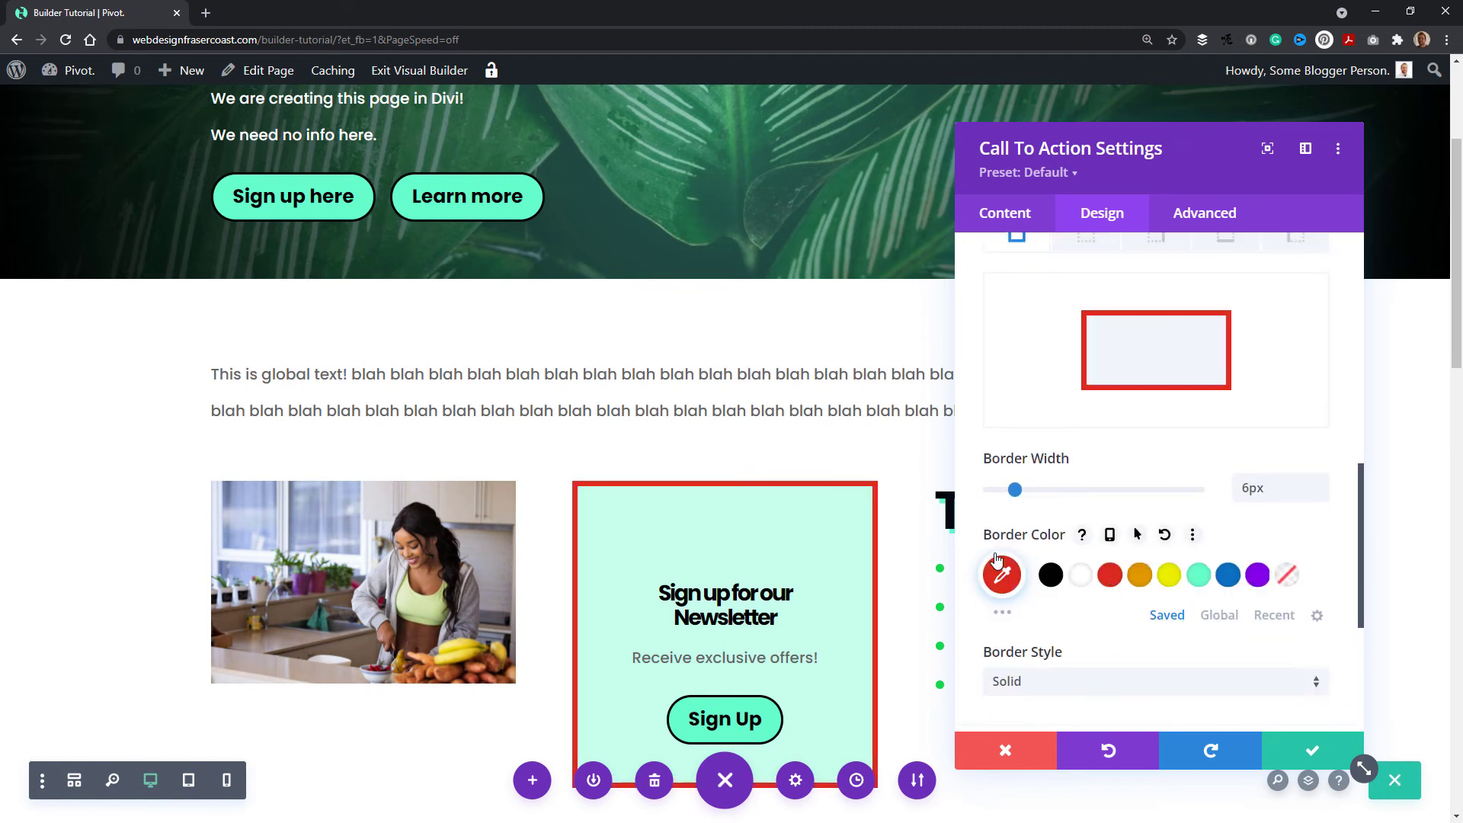
Apply the blurred box shadow preset offset to the lower right of the call-to-action module
scroll(1147, 539, "down", 3)
left_click(1143, 537)
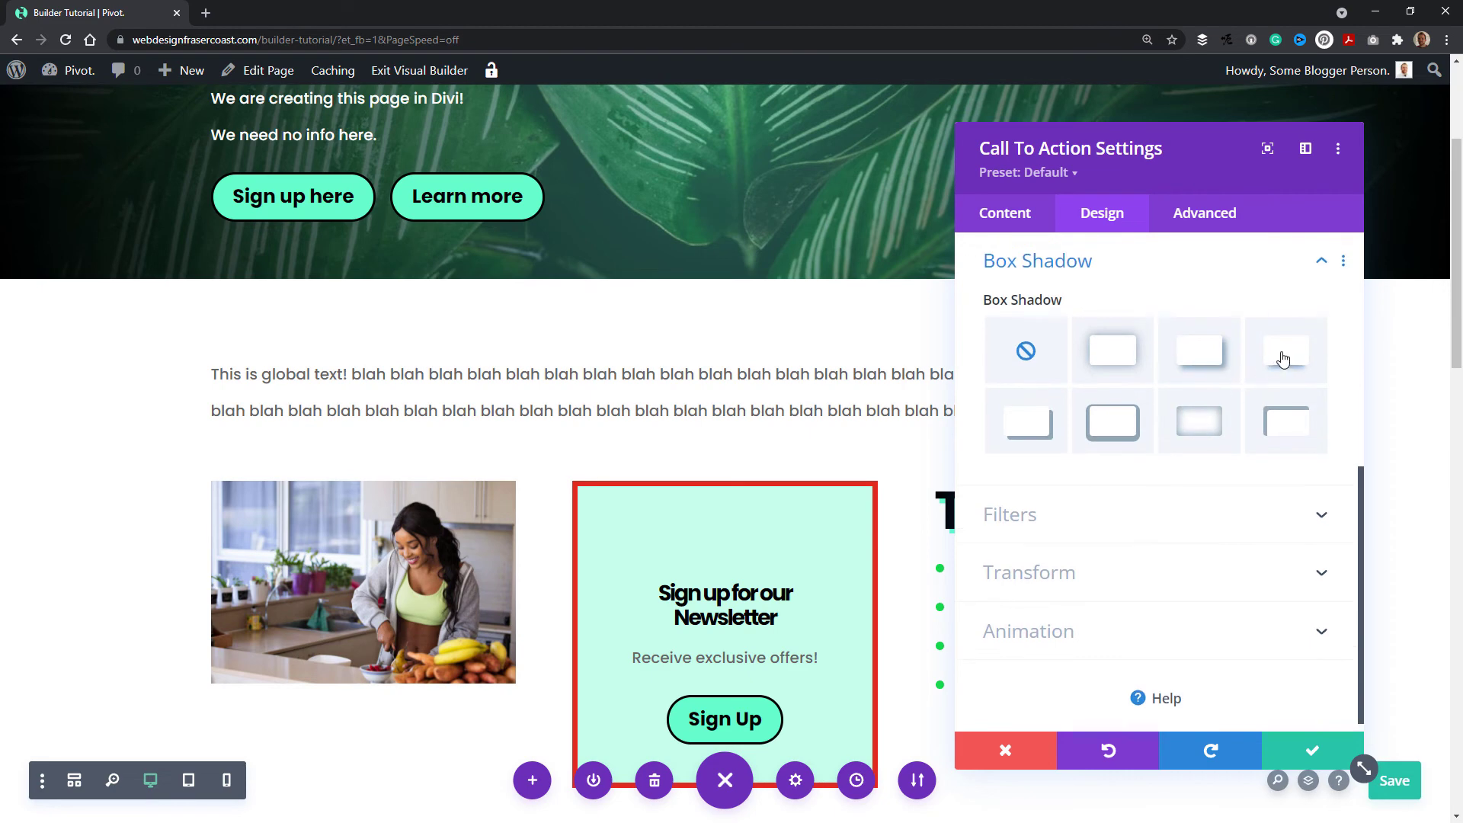
left_click(1209, 368)
scroll(859, 714, "down", 2)
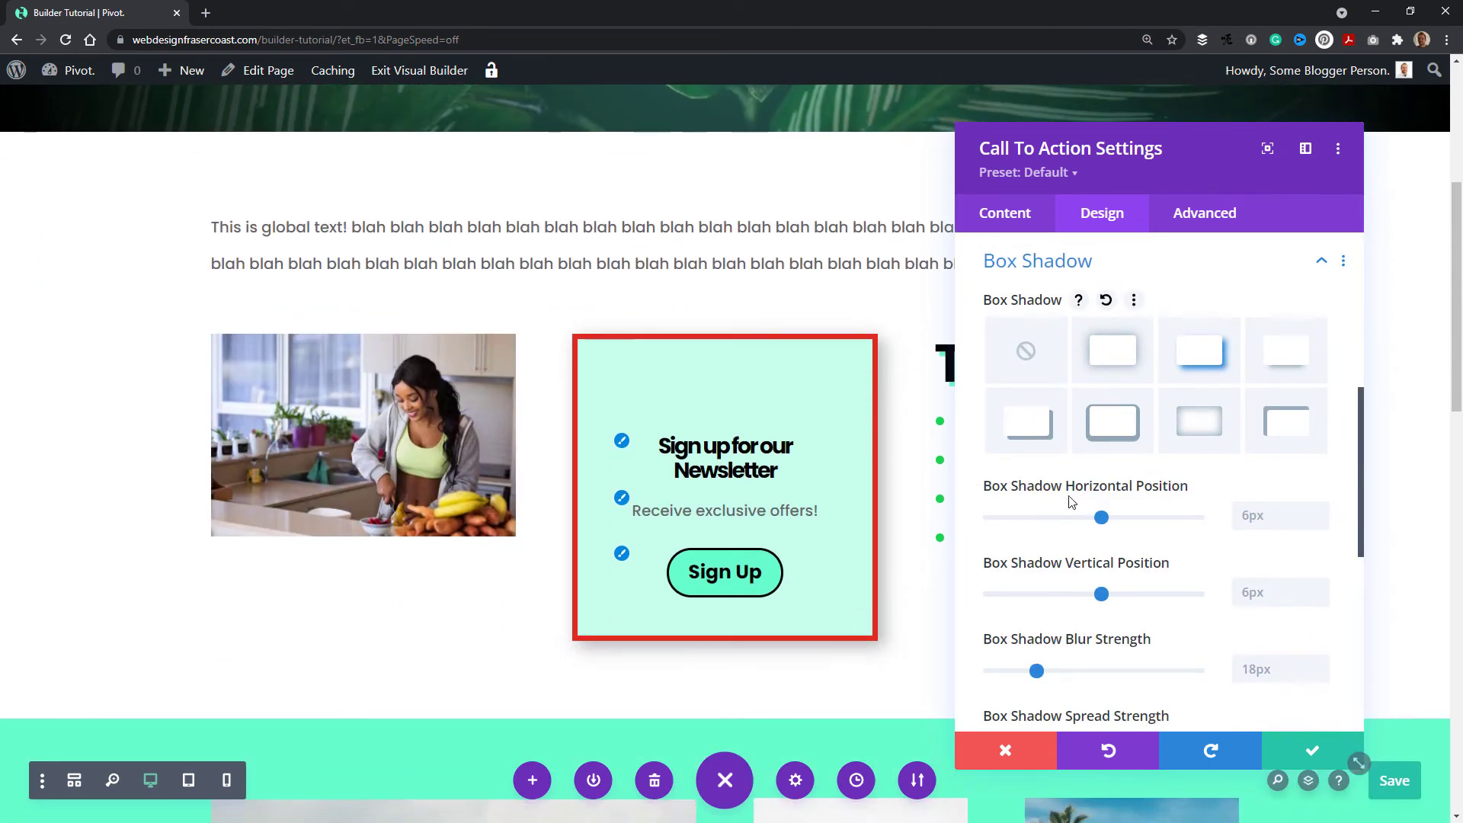
scroll(1049, 507, "down", 3)
scroll(1050, 508, "down", 3)
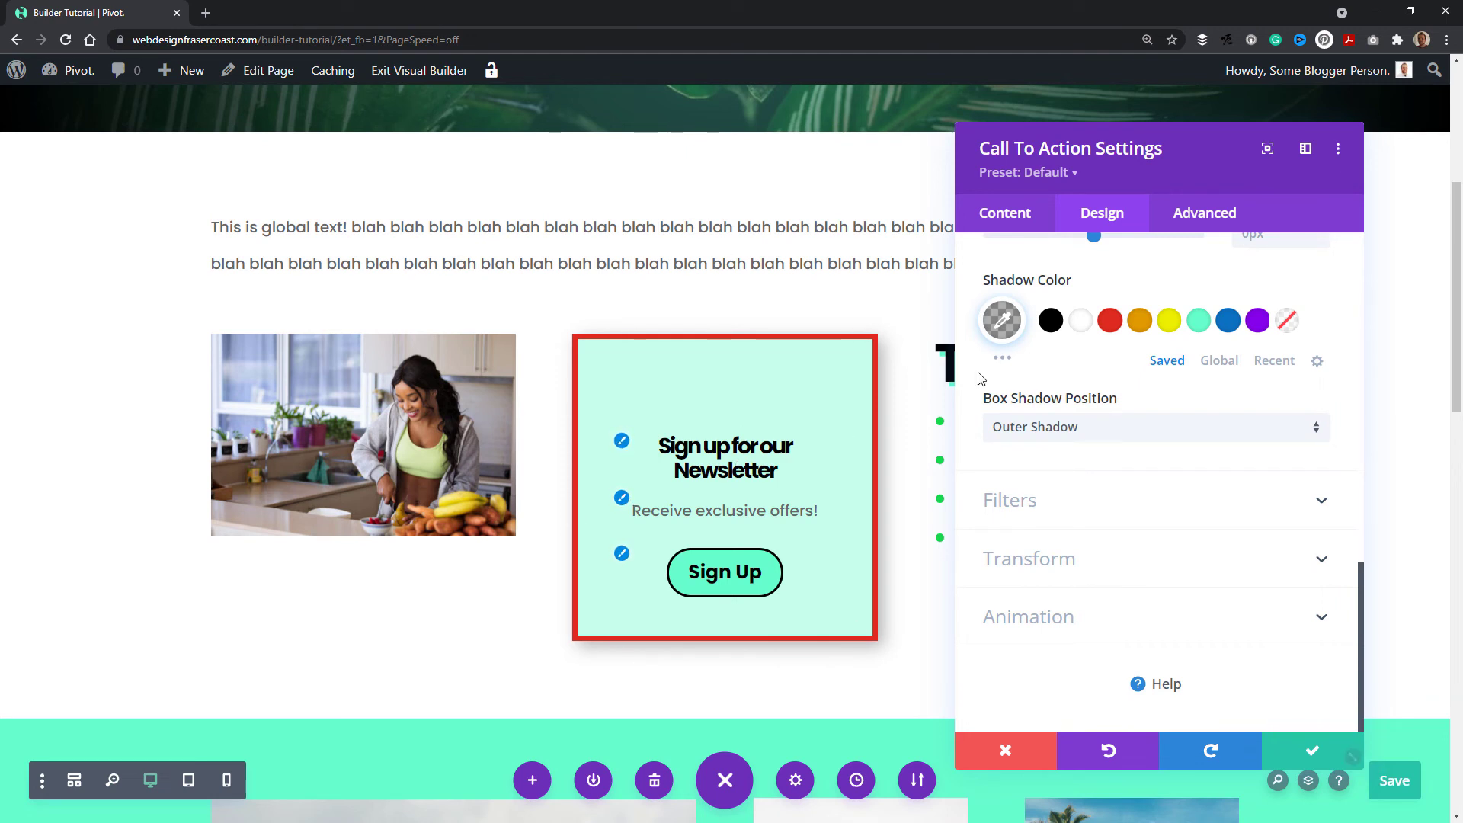
Try the Fold animation on the call-to-action module, switch it to Slide and review the animation options
left_click(1068, 626)
left_click(1224, 591)
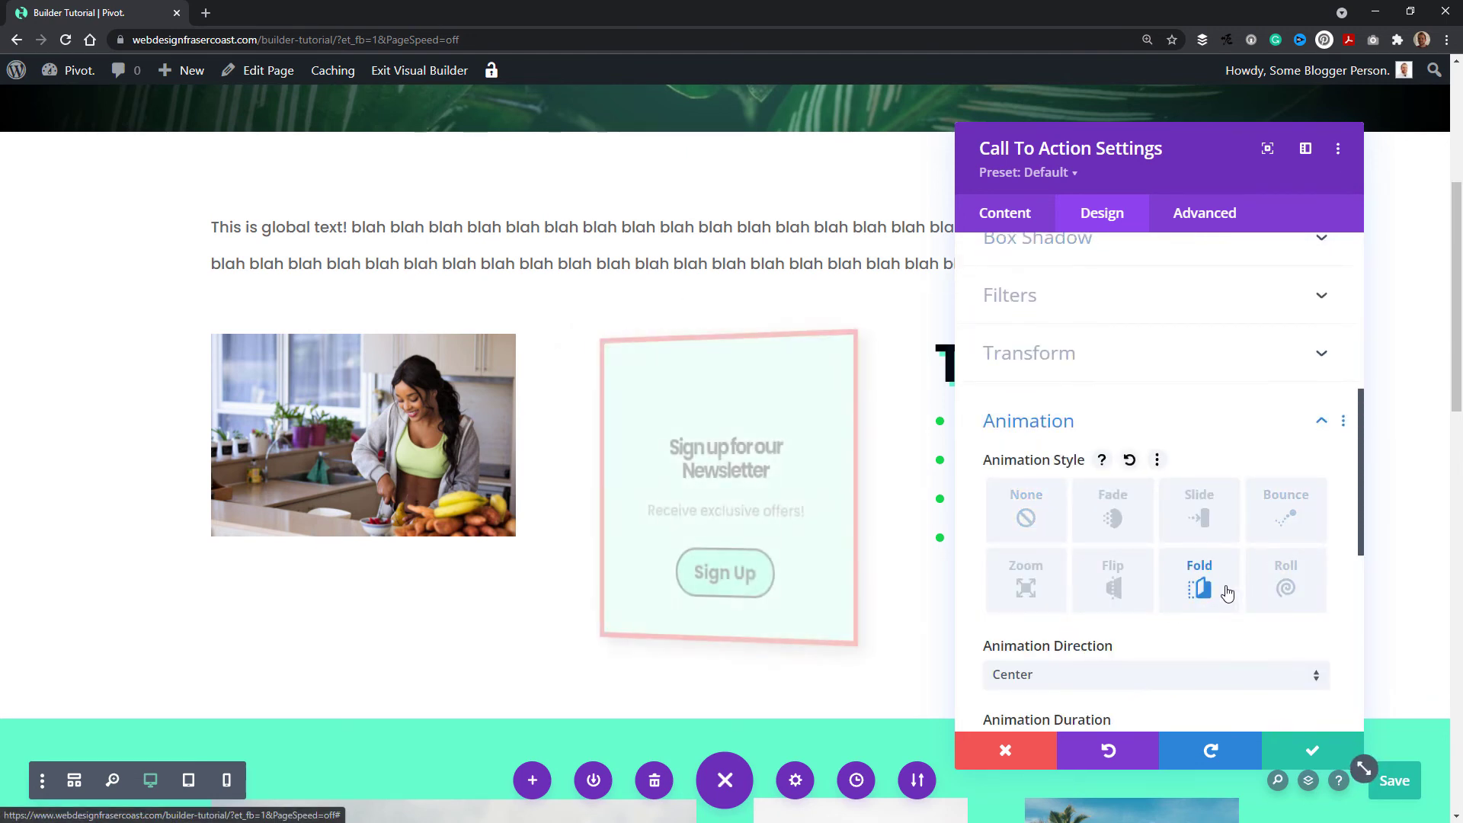
left_click(1223, 516)
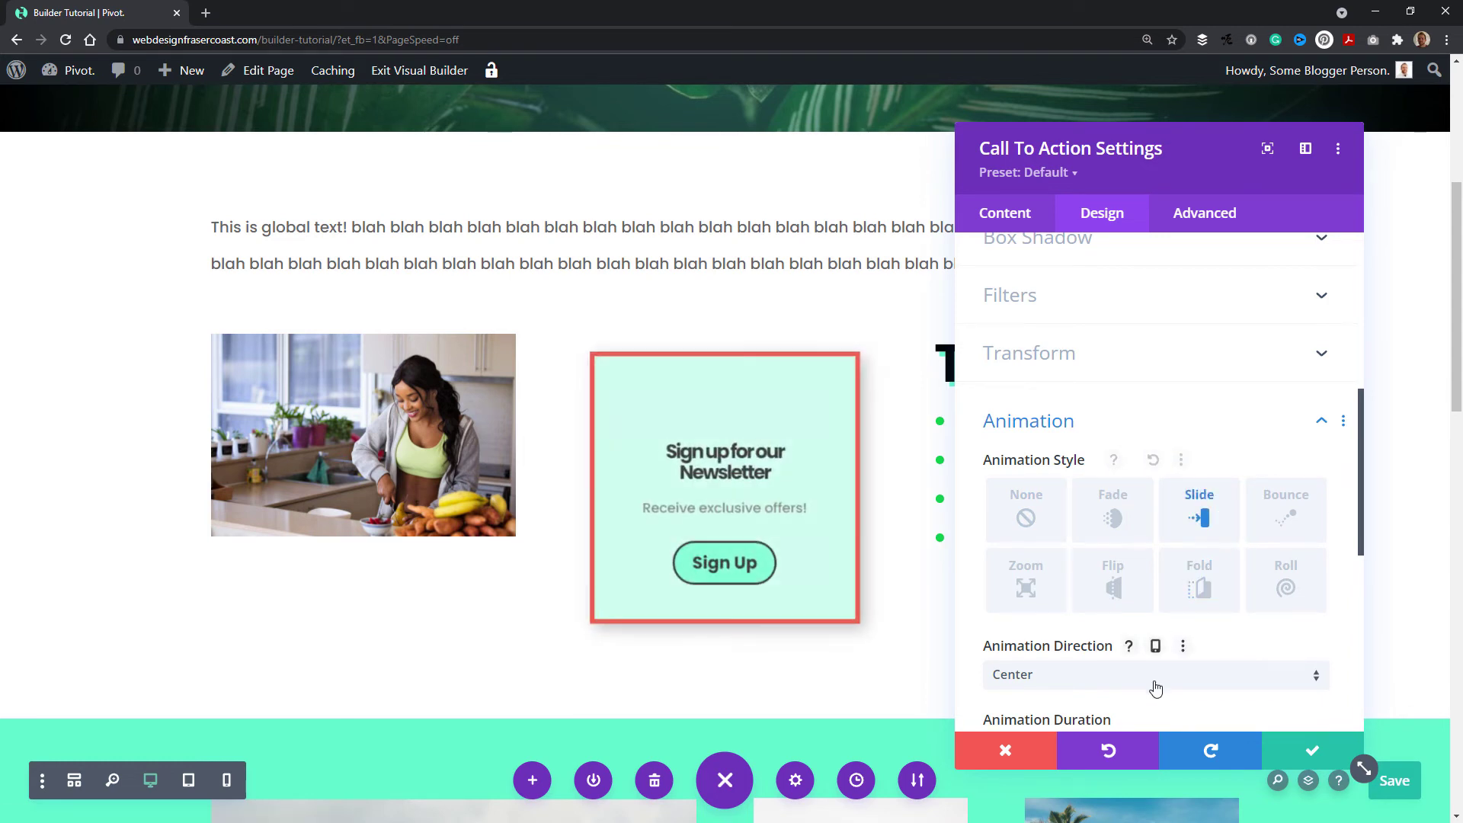
scroll(1204, 494, "down", 4)
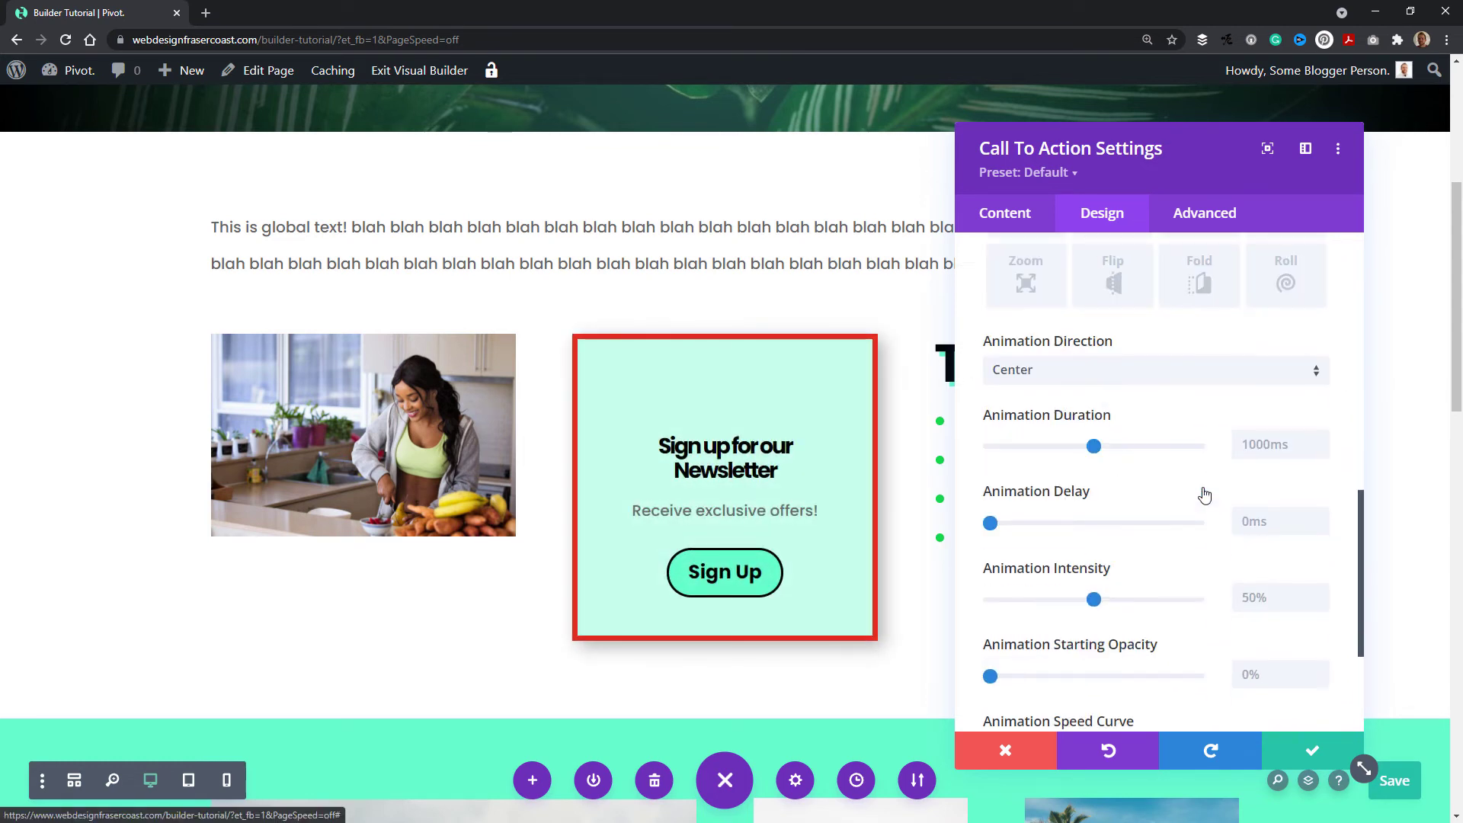
scroll(1219, 505, "down", 3)
scroll(1211, 518, "up", 14)
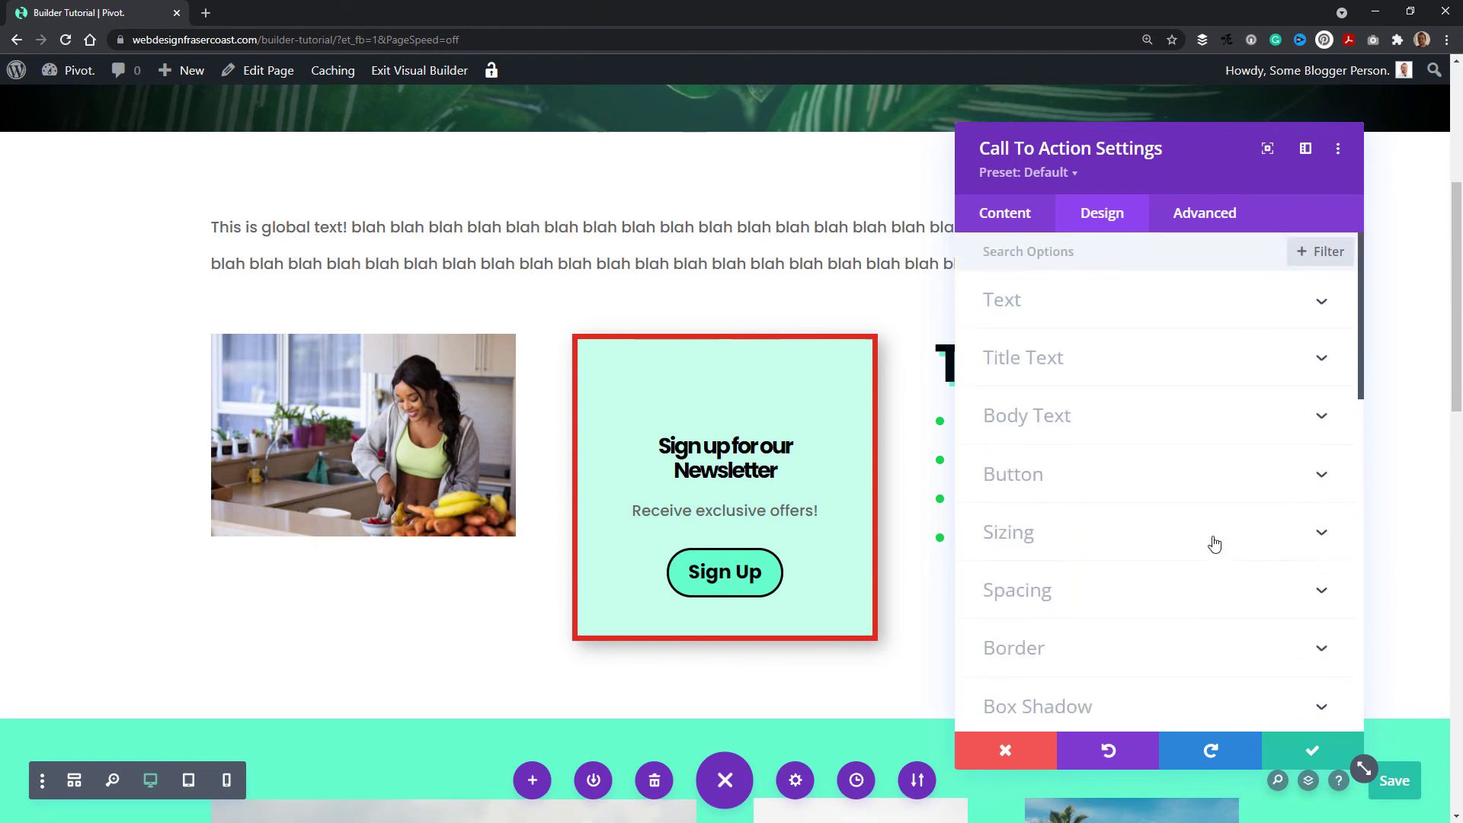
Examine the call-to-action module's advanced options for CSS ID, CSS class and custom CSS
left_click(1215, 226)
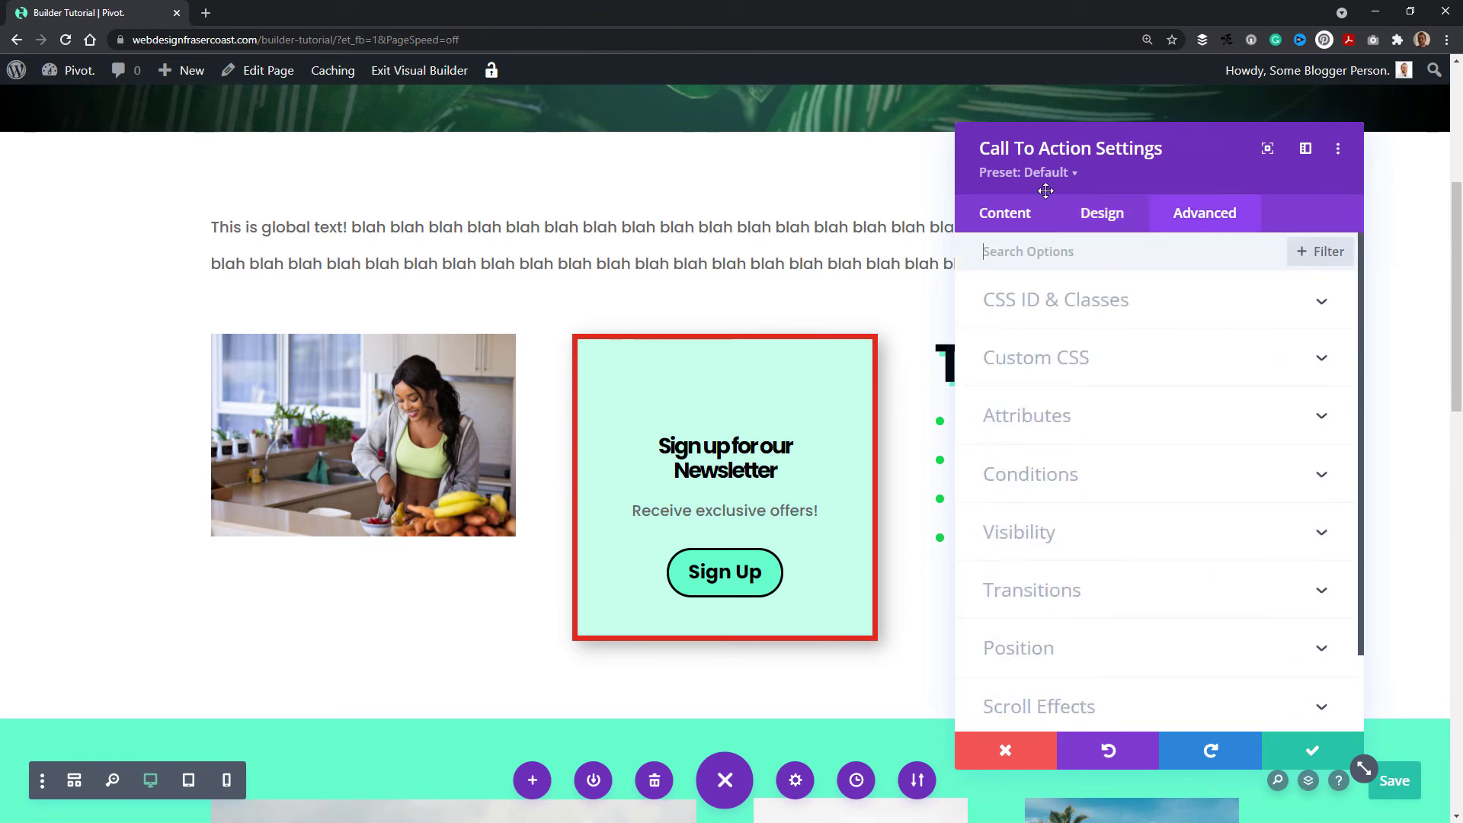
left_click(1105, 327)
left_click(1069, 436)
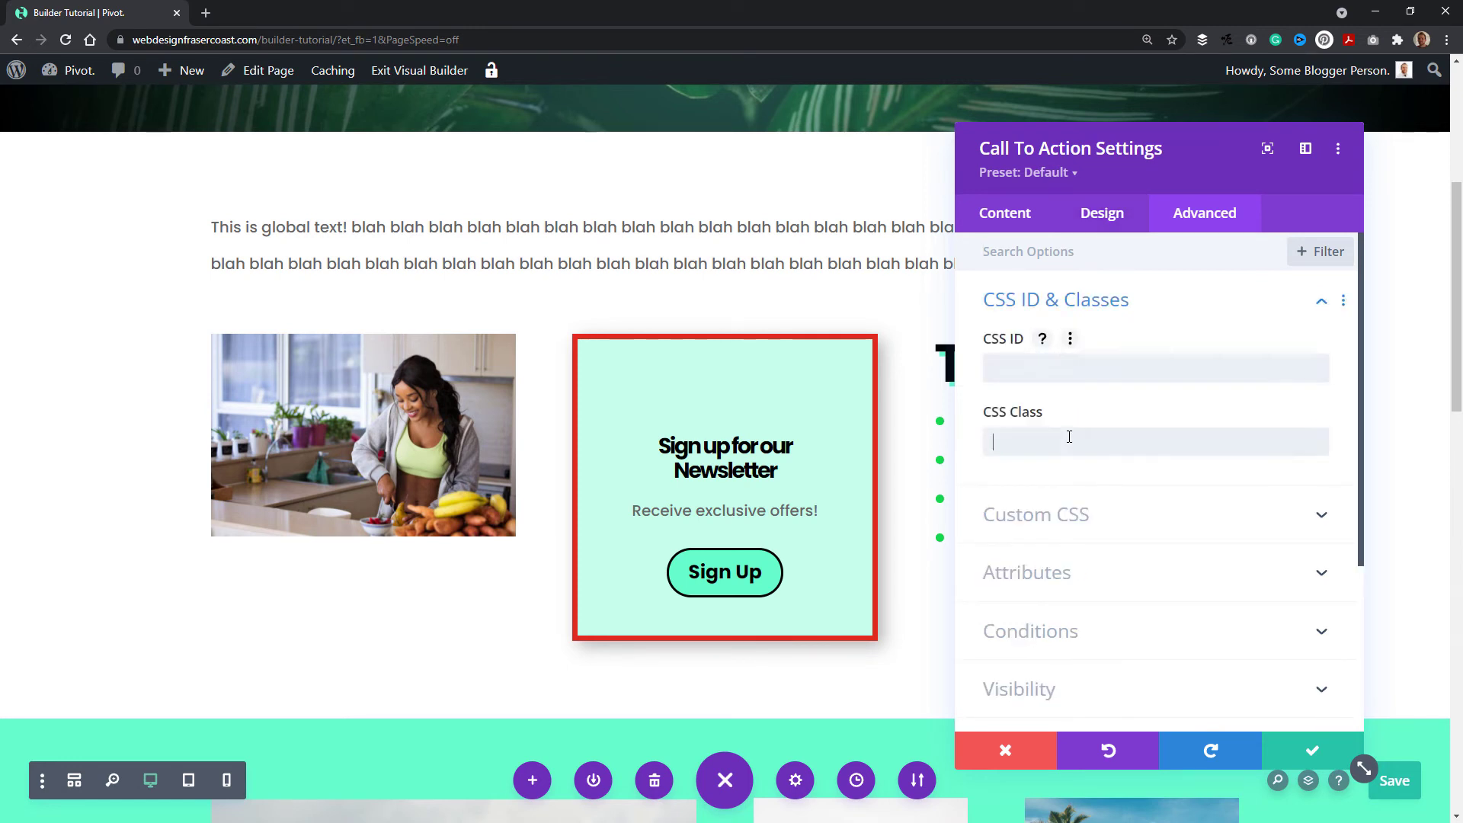
left_click(1102, 522)
scroll(1127, 477, "down", 2)
left_click(1120, 427)
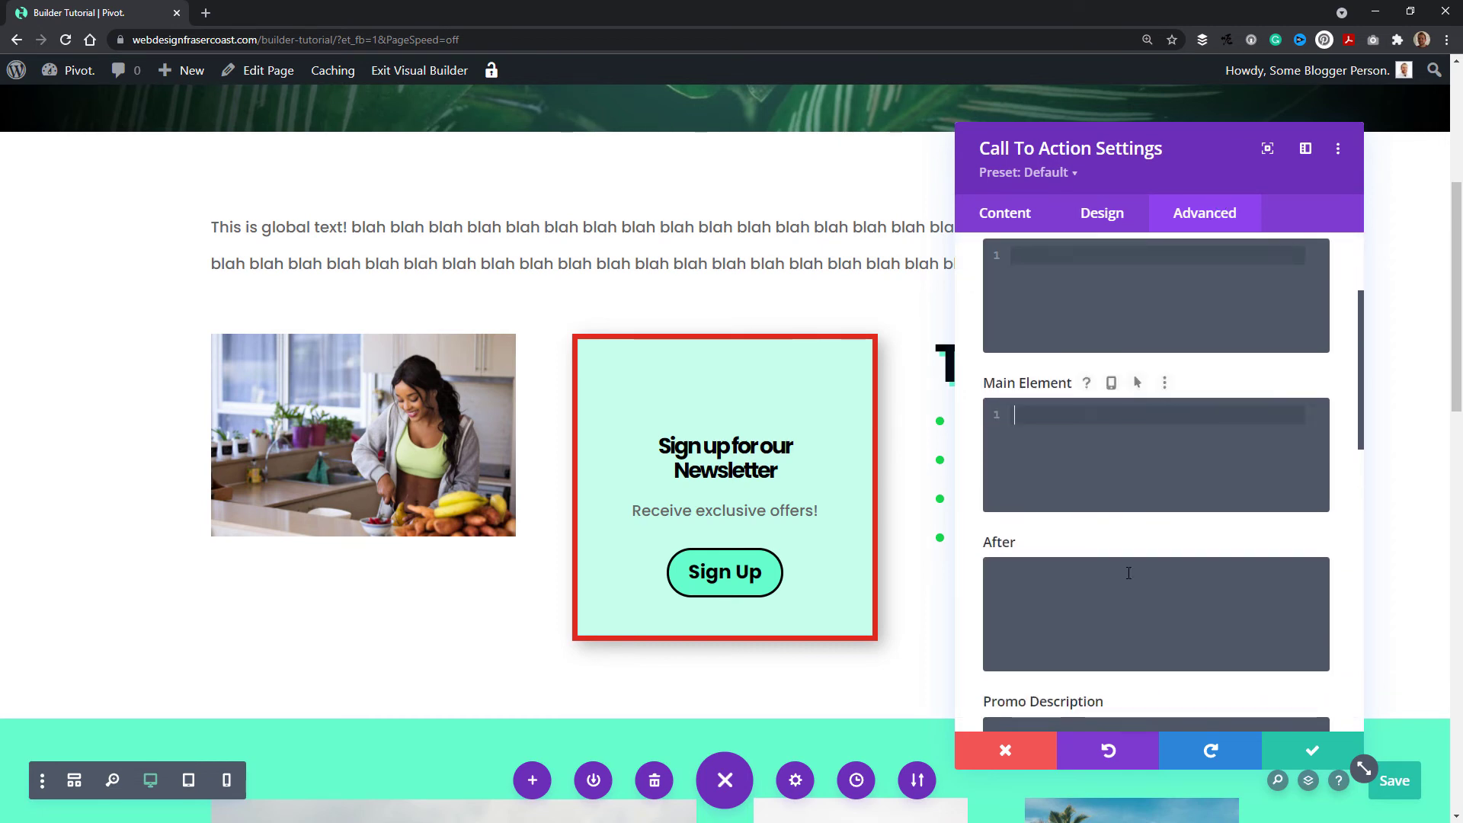
scroll(1128, 611, "down", 2)
scroll(1131, 610, "up", 4)
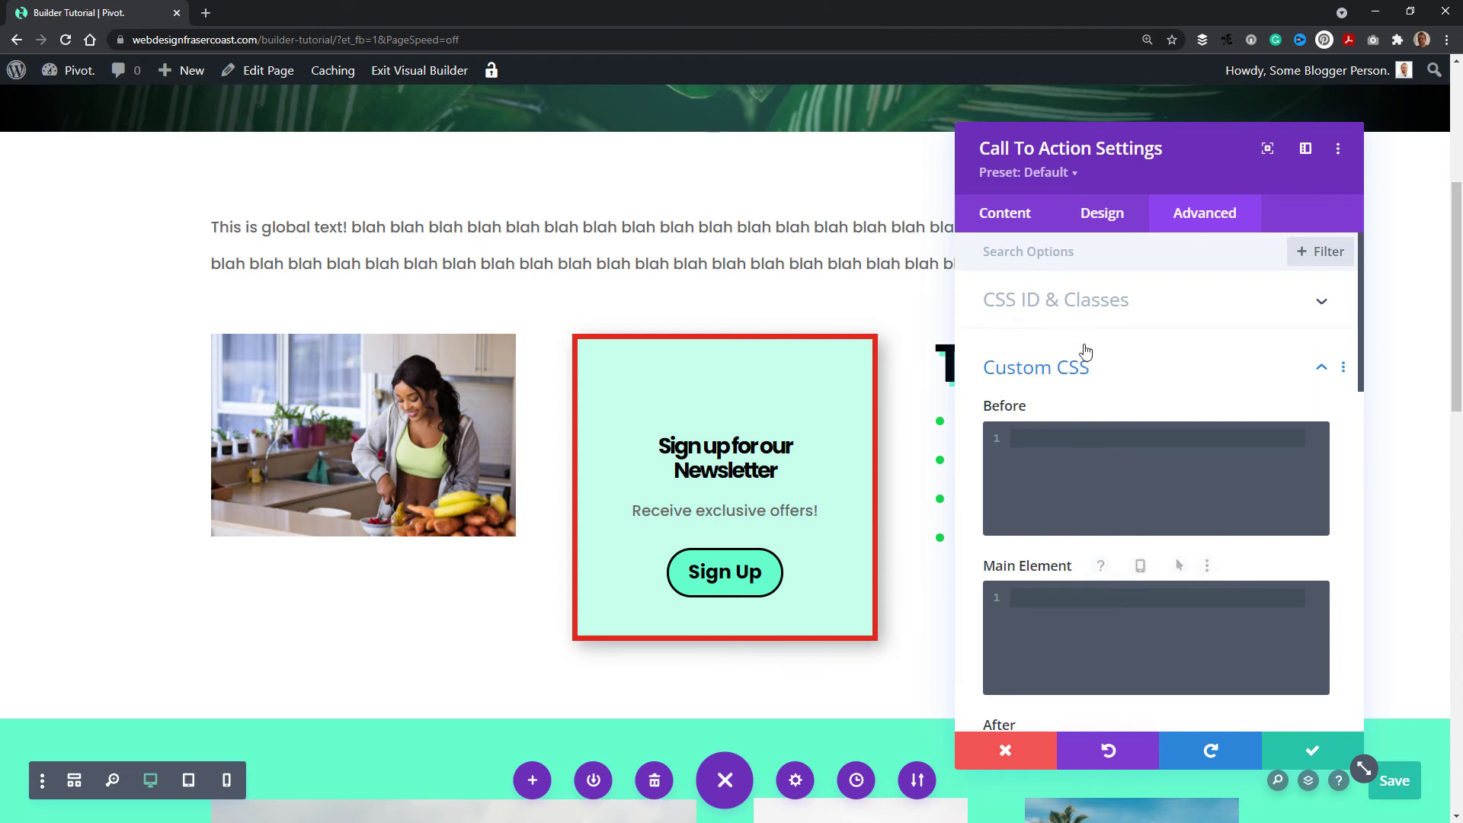
left_click(1080, 303)
left_click(1059, 445)
scroll(1088, 386, "down", 3)
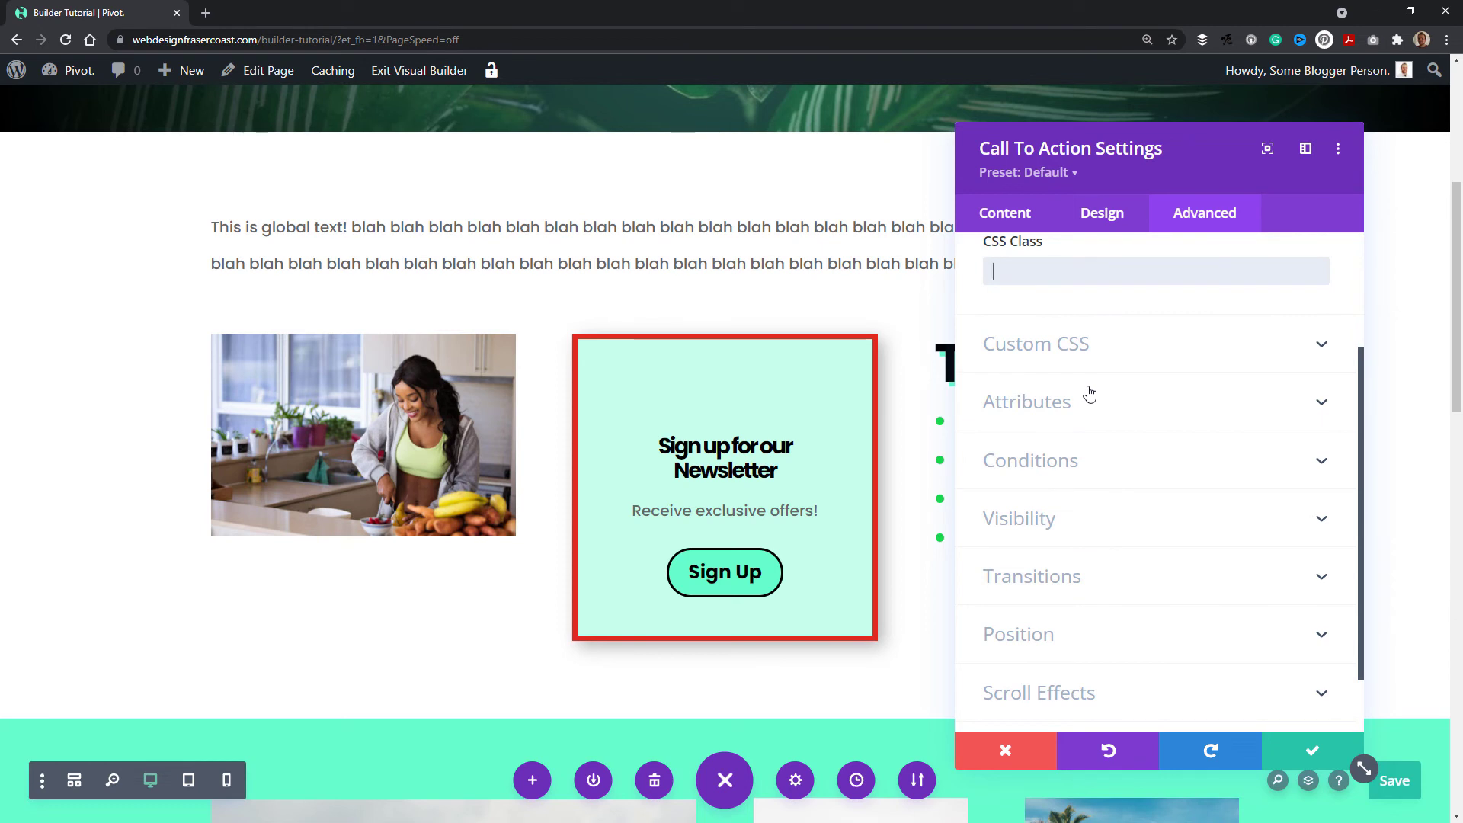
Review the call-to-action module's button relationship attributes and the available types of display conditions
left_click(1123, 408)
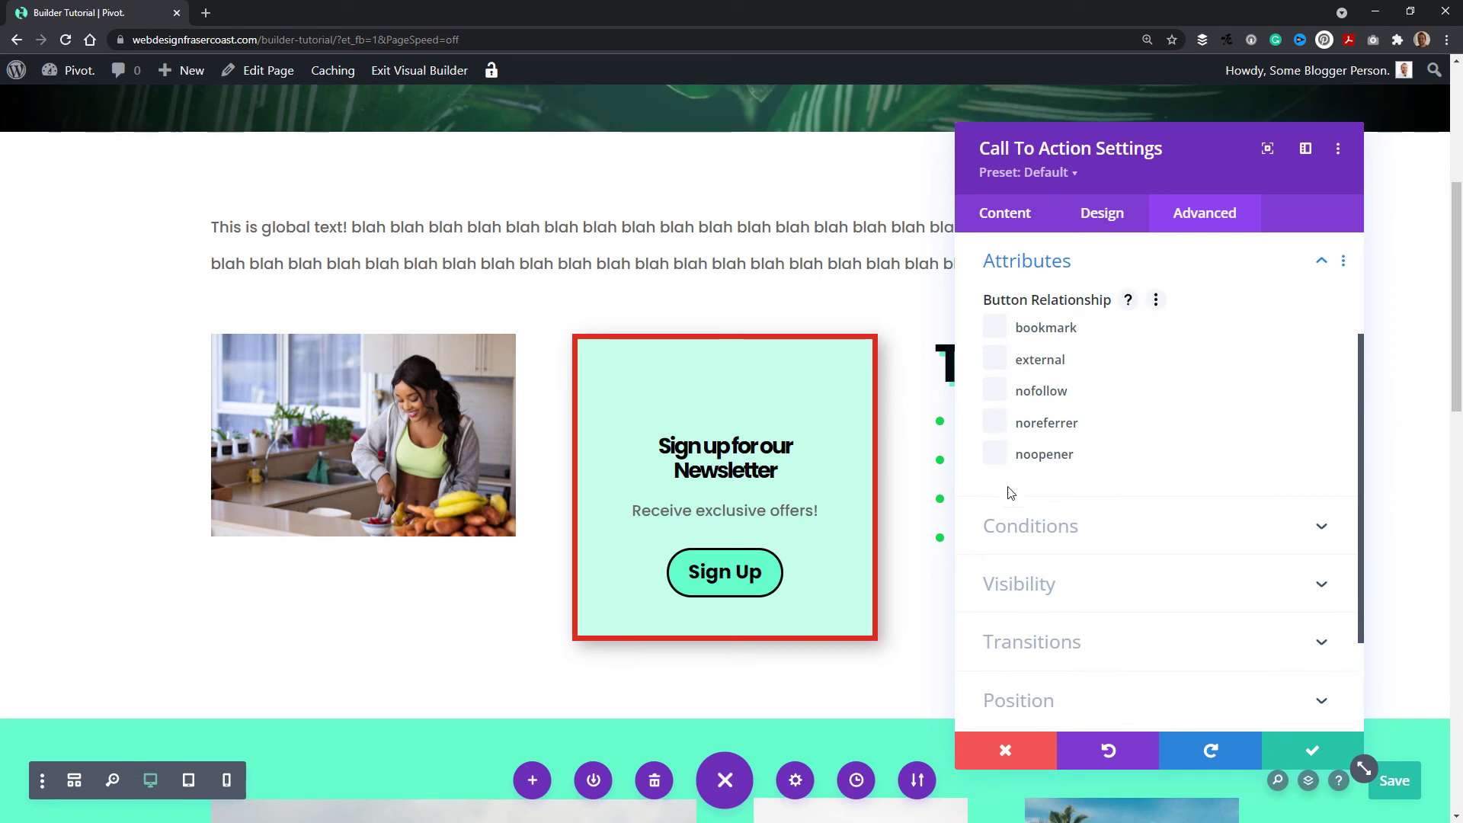
left_click(1063, 524)
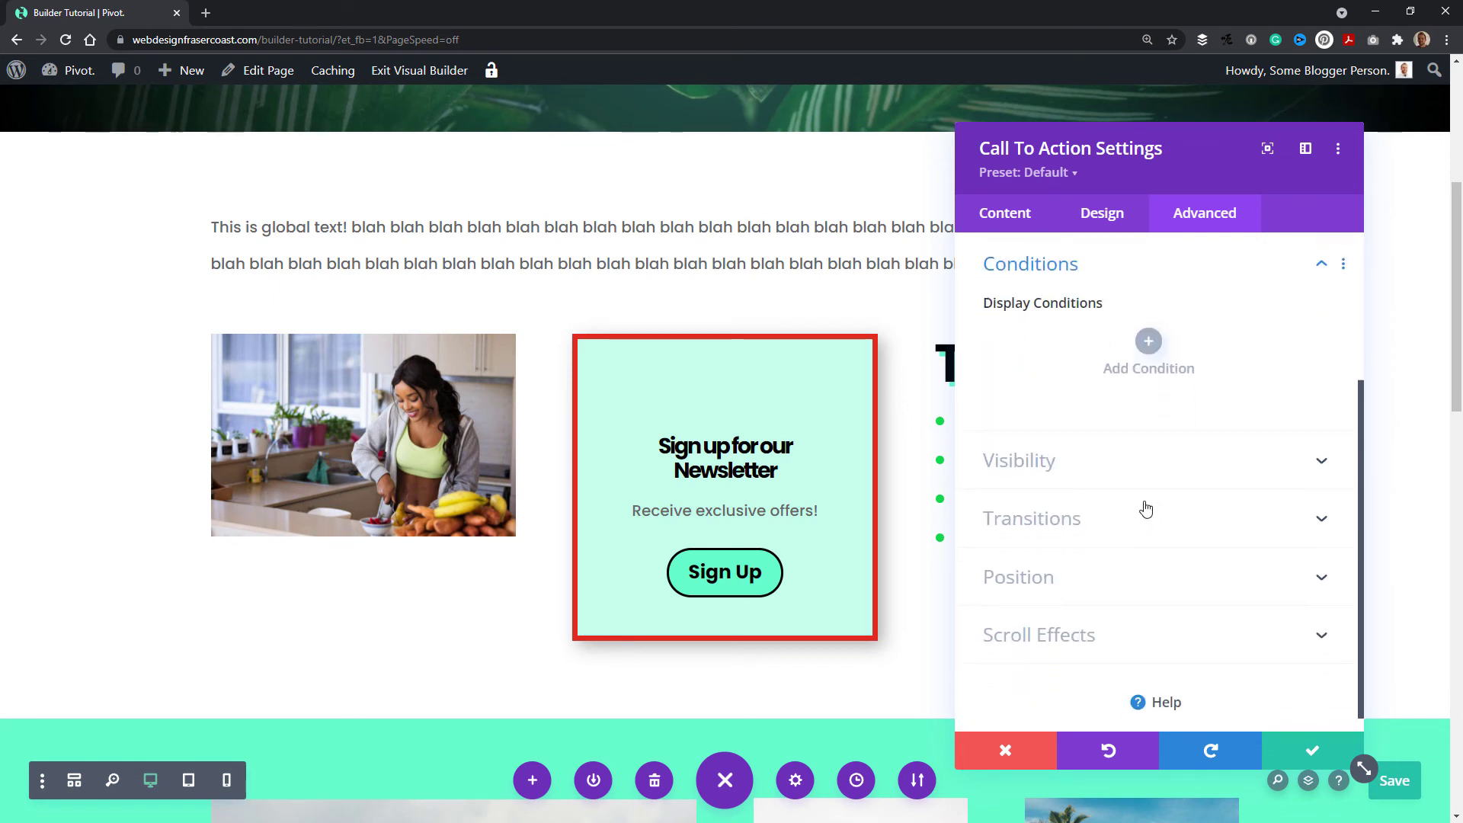
left_click(1154, 340)
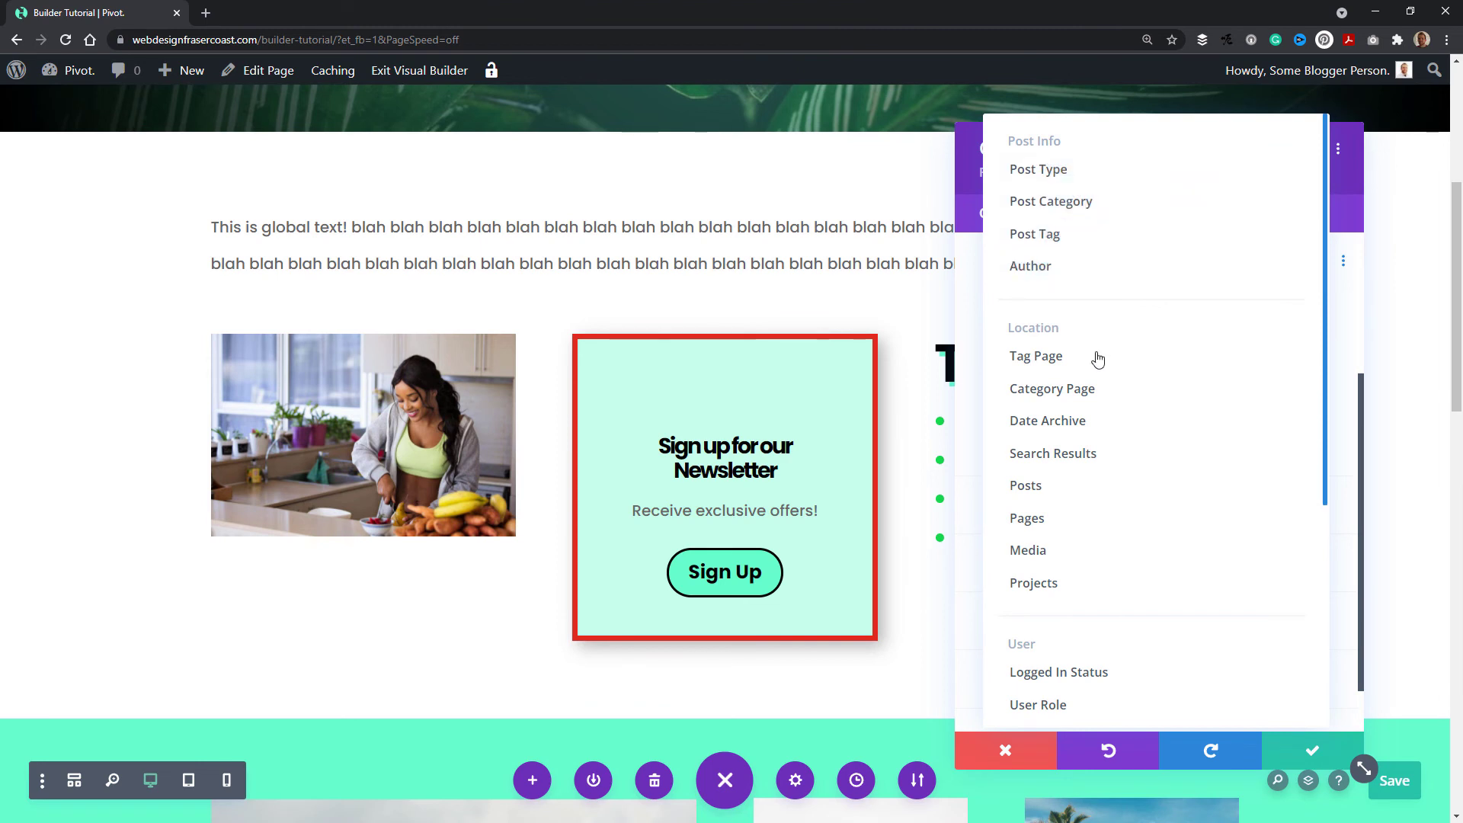
scroll(1097, 488, "down", 5)
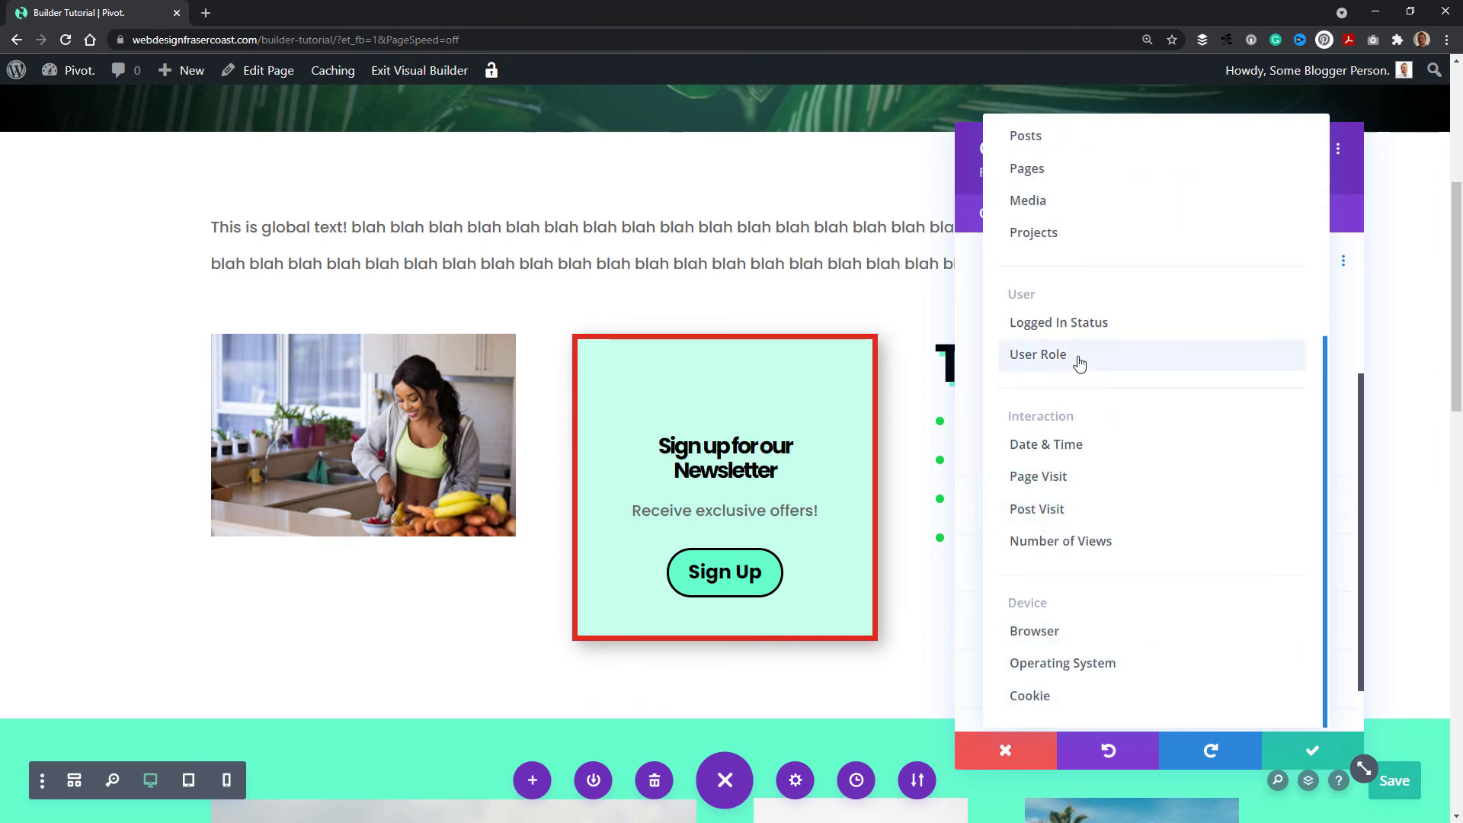
left_click(1079, 362)
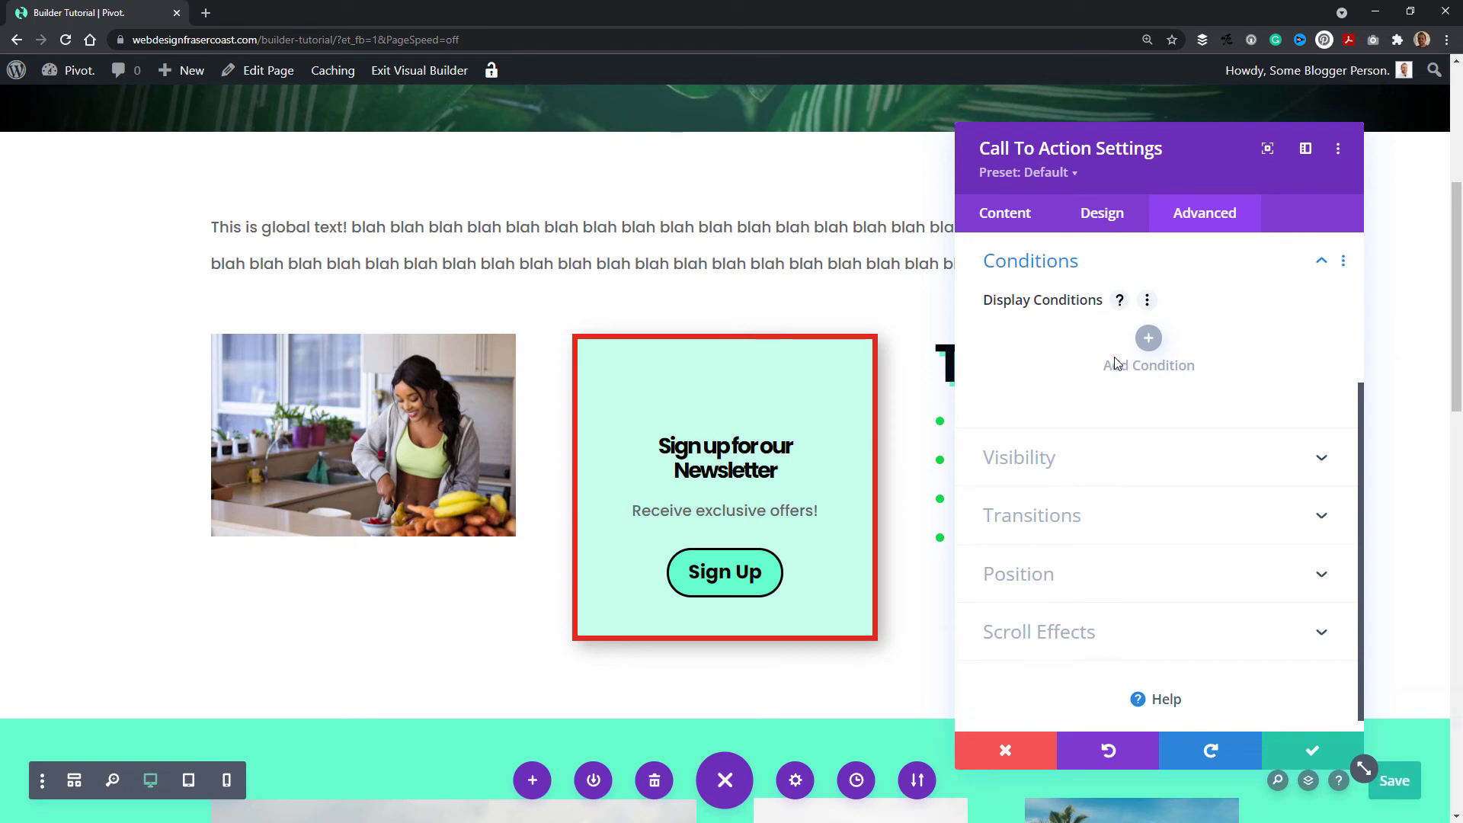
Try disabling the call-to-action module on phone and tablet, and clear both visibility restrictions again
left_click(1047, 473)
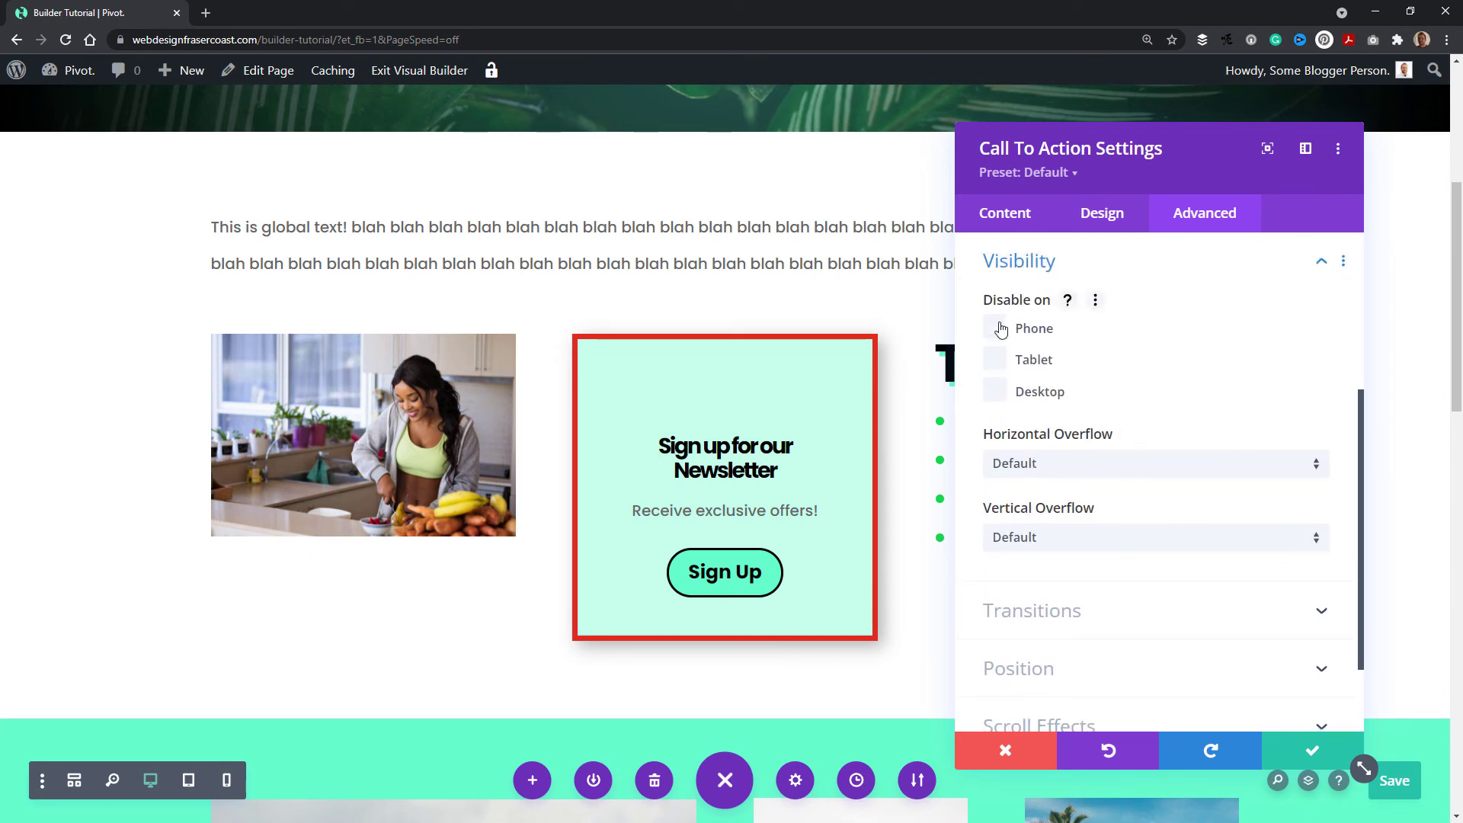
left_click(998, 362)
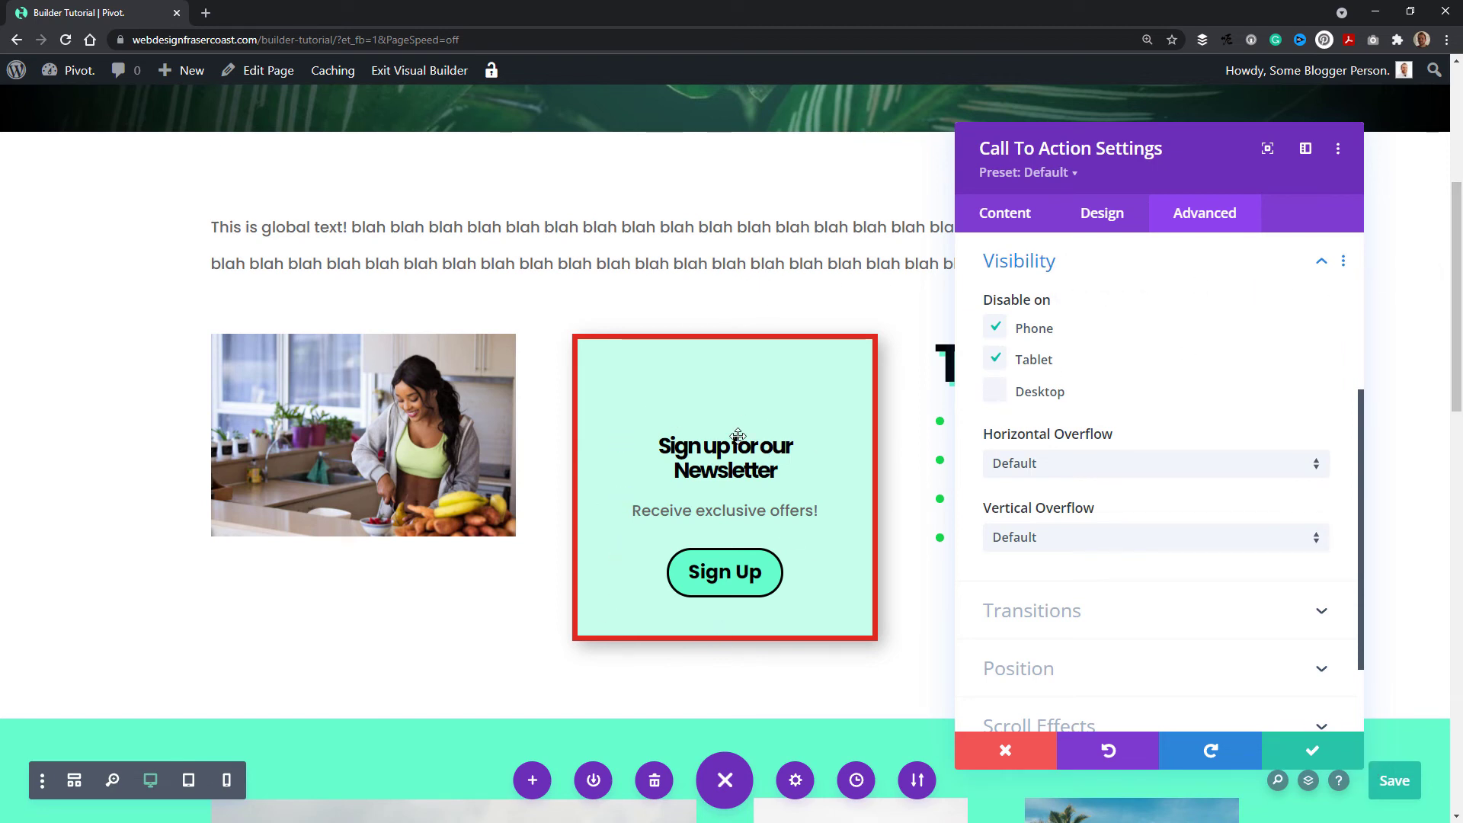
left_click(996, 360)
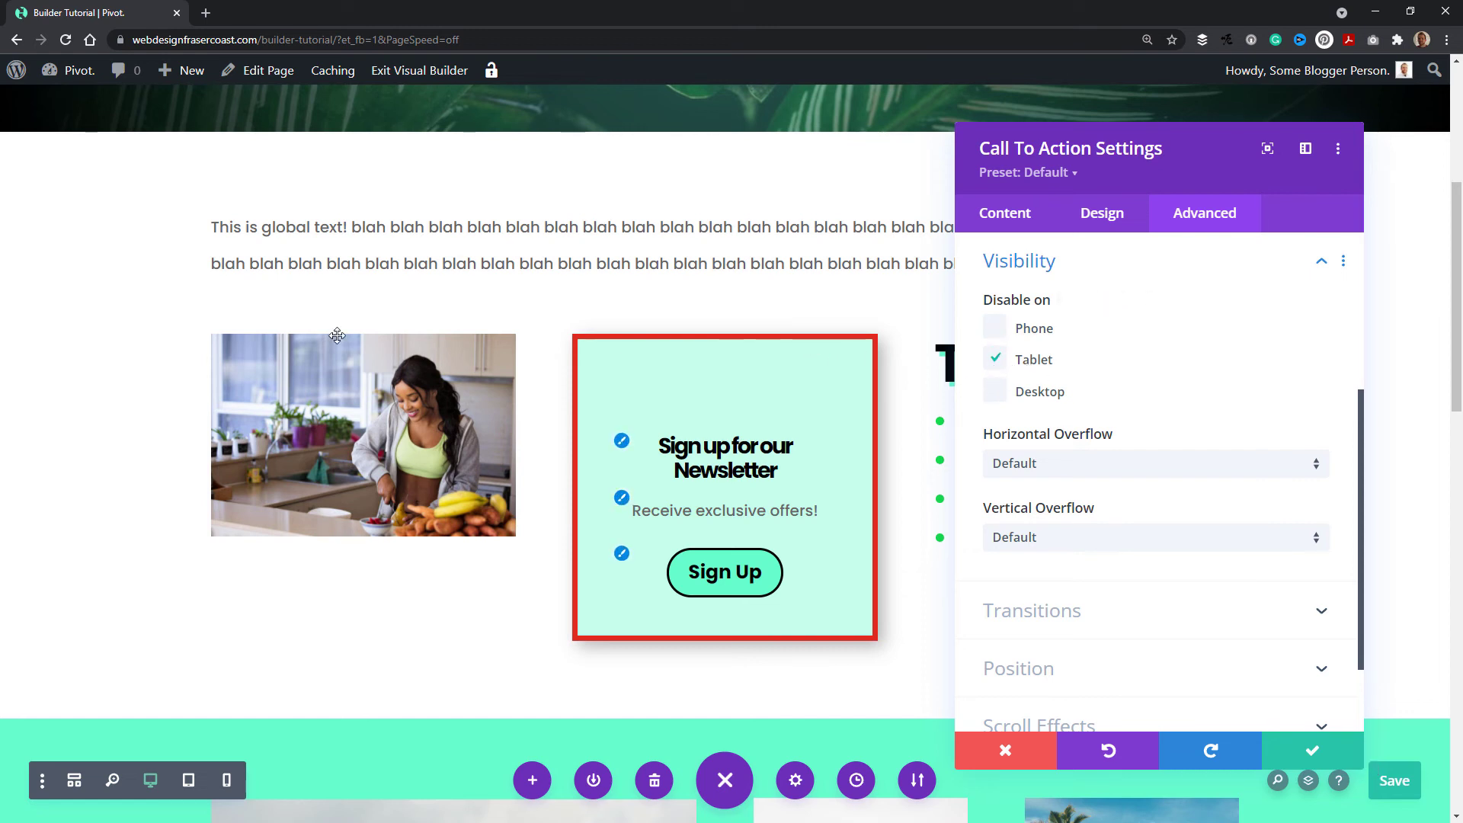
left_click(998, 360)
Review the call-to-action module's horizontal overflow choices and its transition duration, delay and speed curve settings
scroll(1082, 397, "down", 2)
left_click(1015, 351)
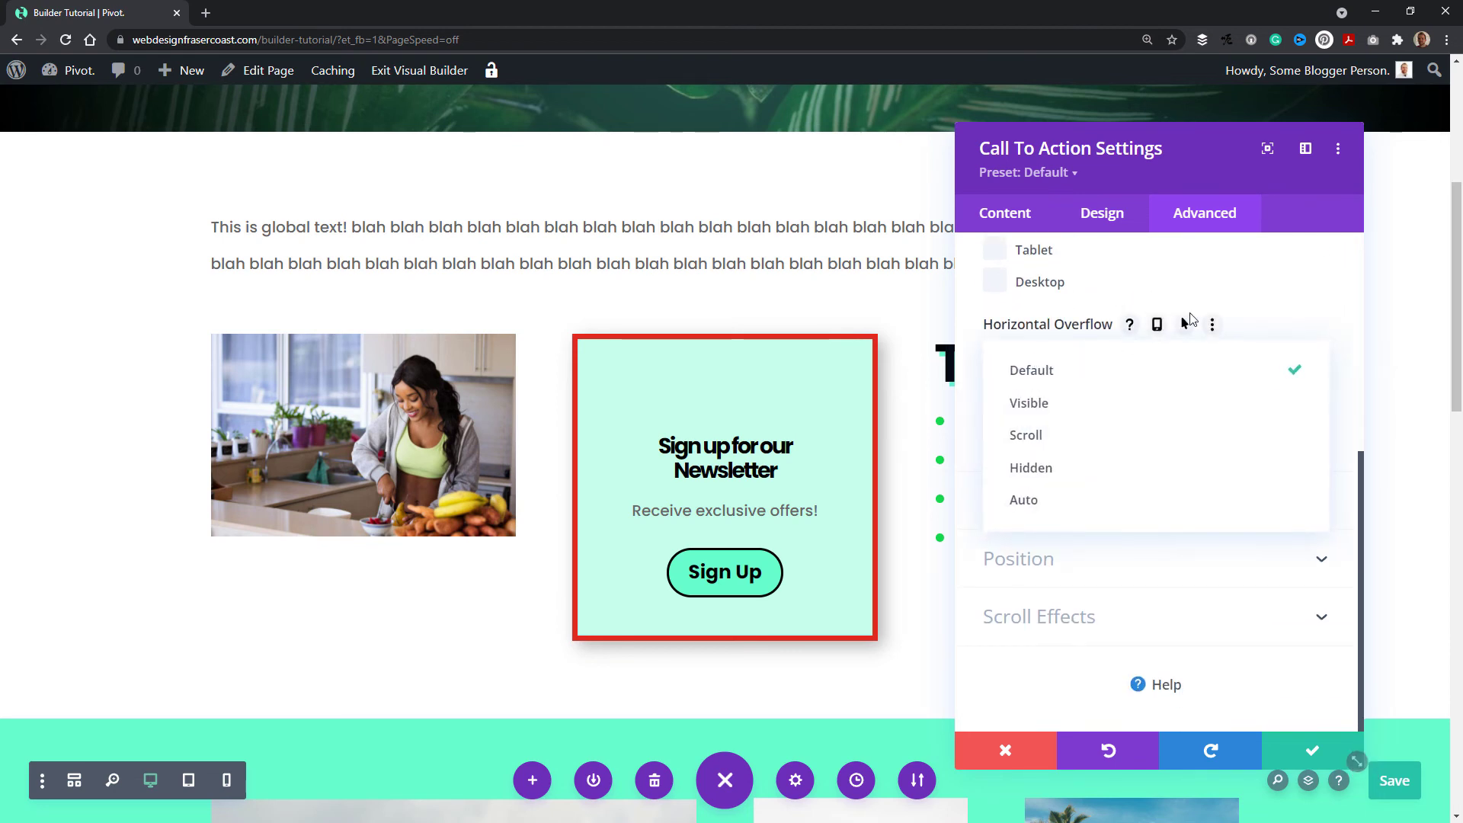
left_click(1222, 296)
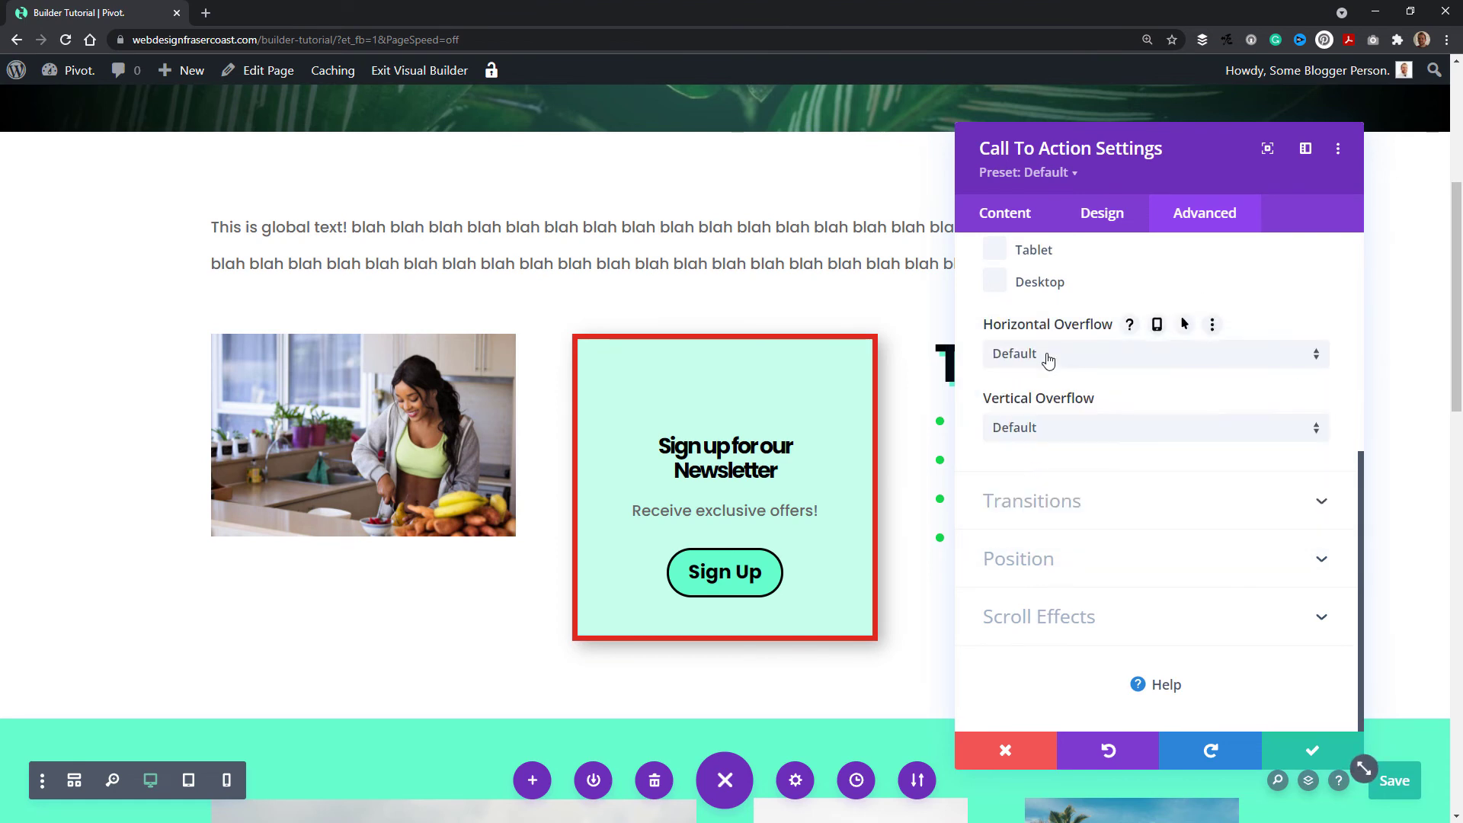
double_click(1004, 355)
left_click(1006, 570)
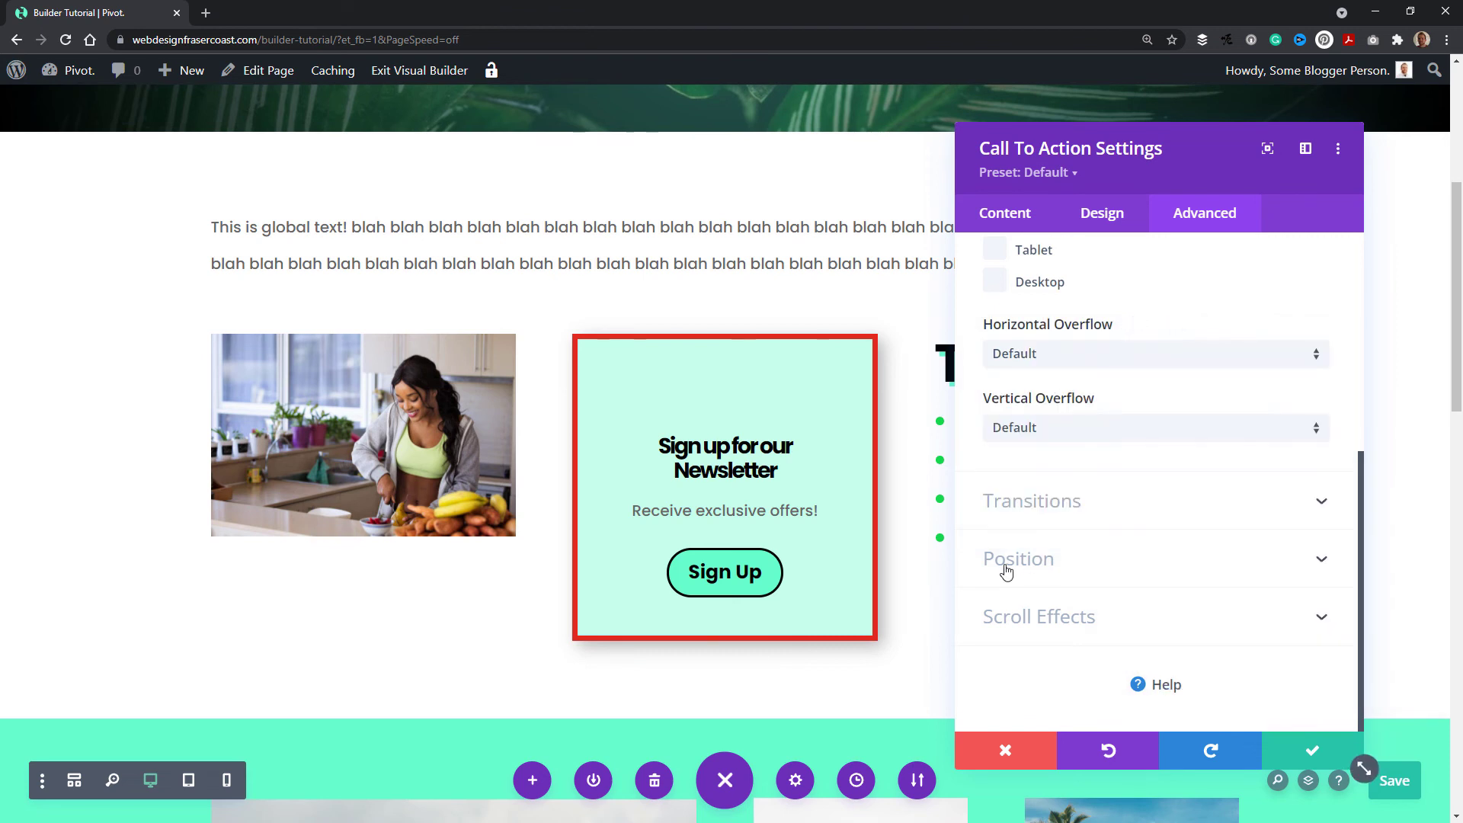
left_click(1055, 505)
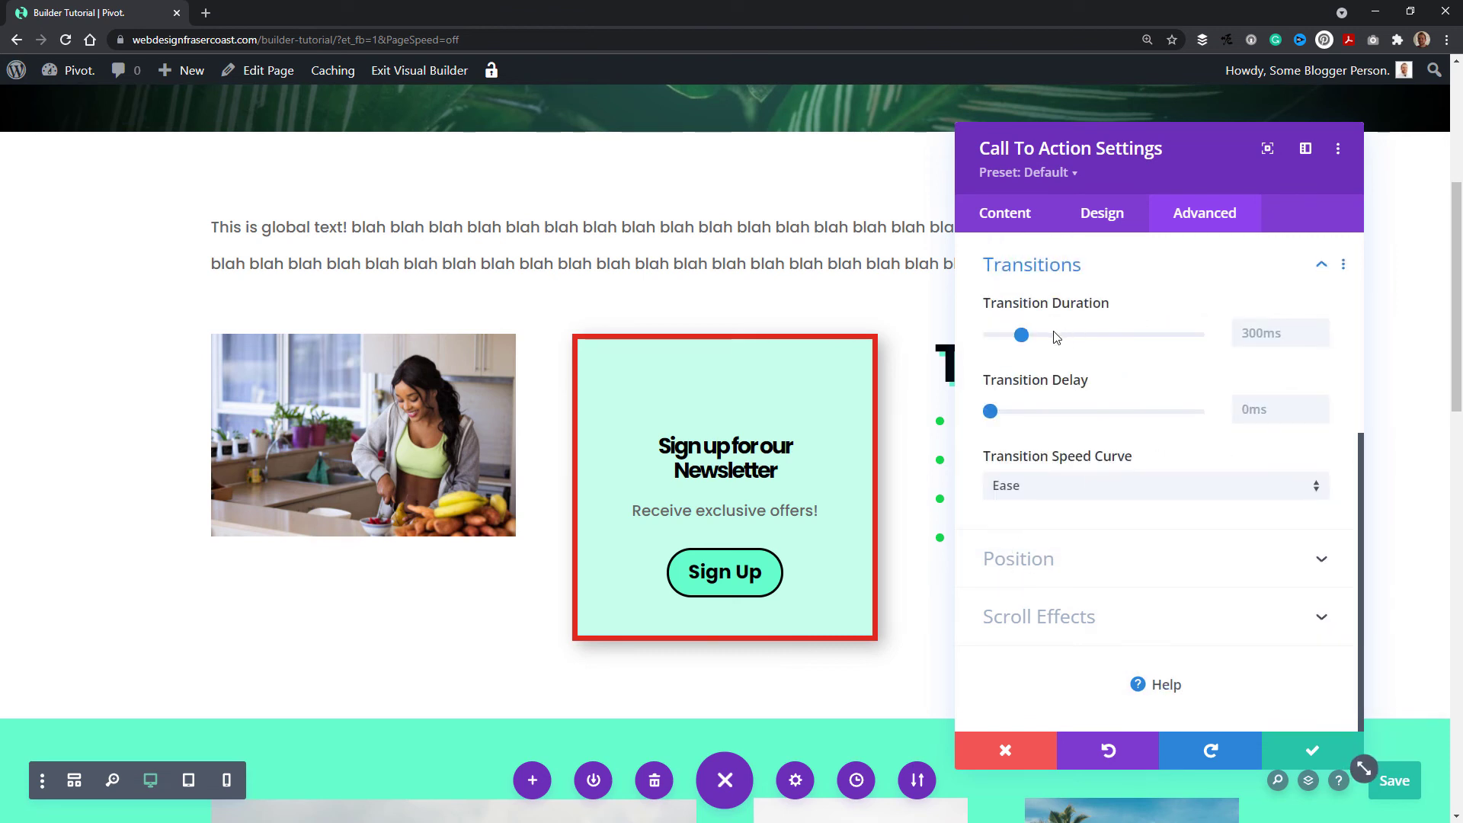
mouse_move(1021, 336)
left_mouse_down()
mouse_move(1062, 335)
mouse_move(1026, 336)
left_mouse_up()
Try a Z index of -500 on the call-to-action module and bring it back up near the middle of its range
left_click(1058, 558)
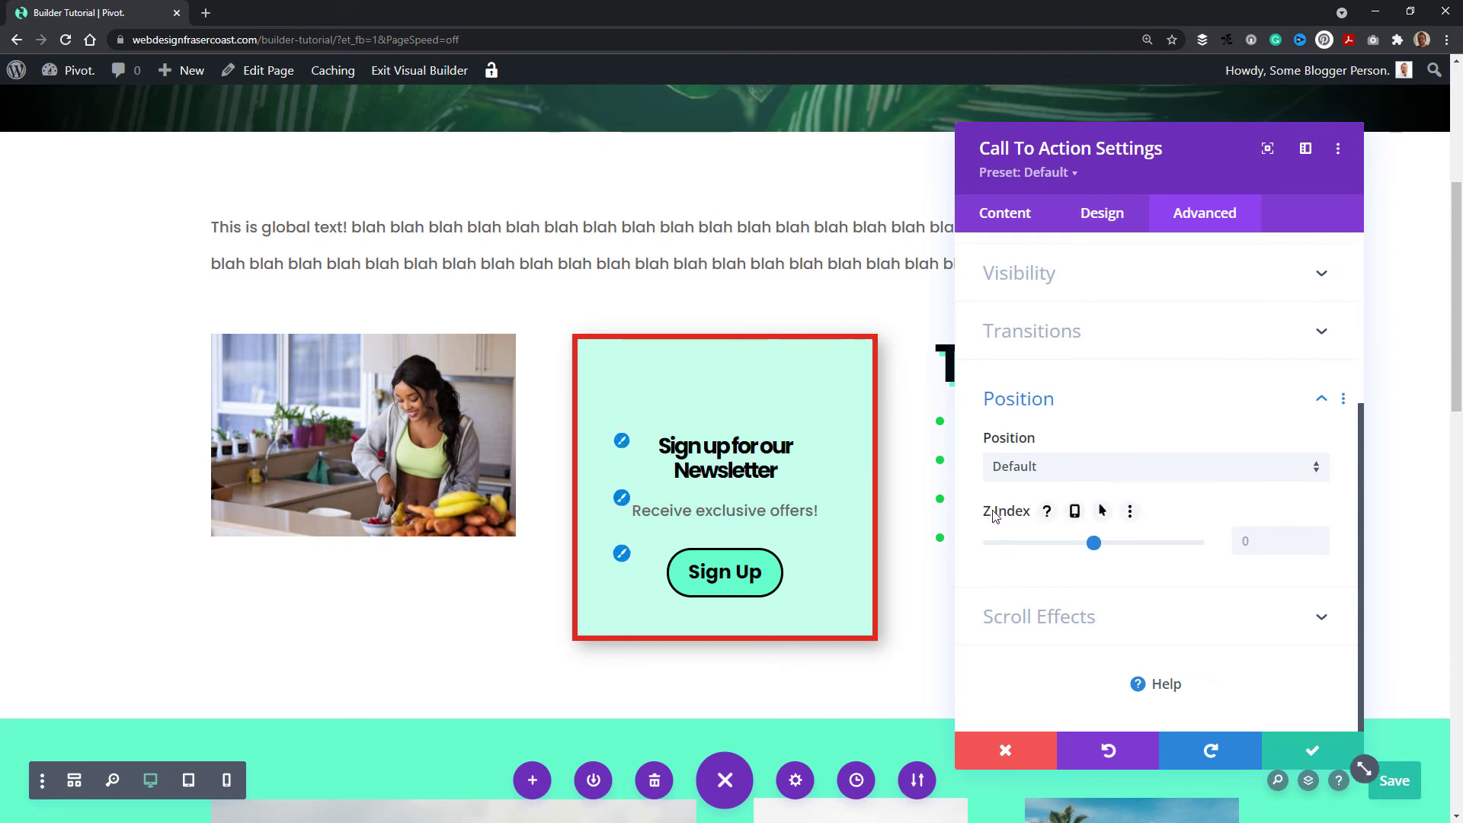
left_click_drag(1094, 543, 812, 557)
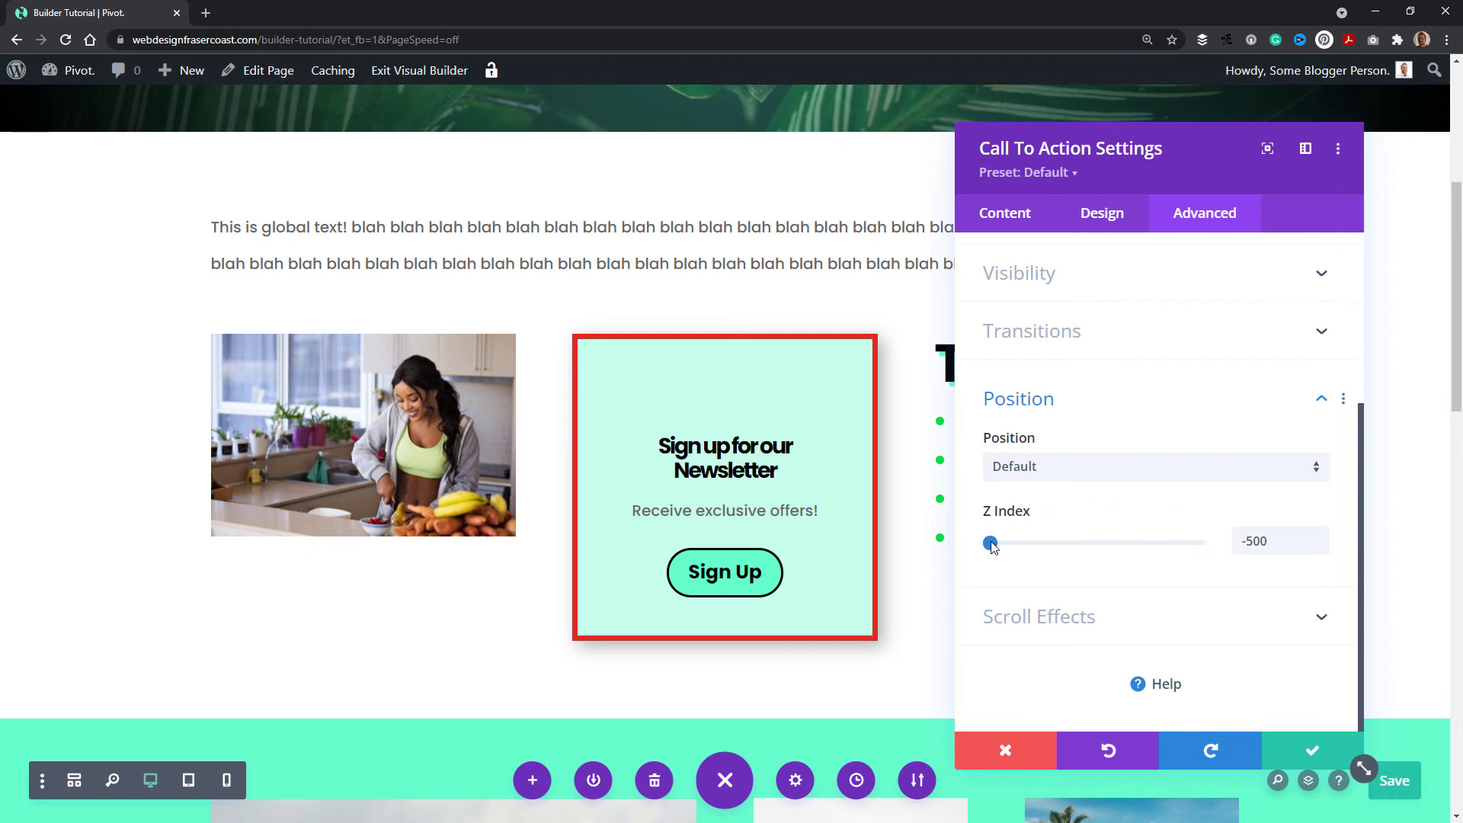
left_click_drag(993, 547, 1109, 545)
Look over the scroll effects and discard all unsaved changes to the call-to-action module
left_click(1078, 615)
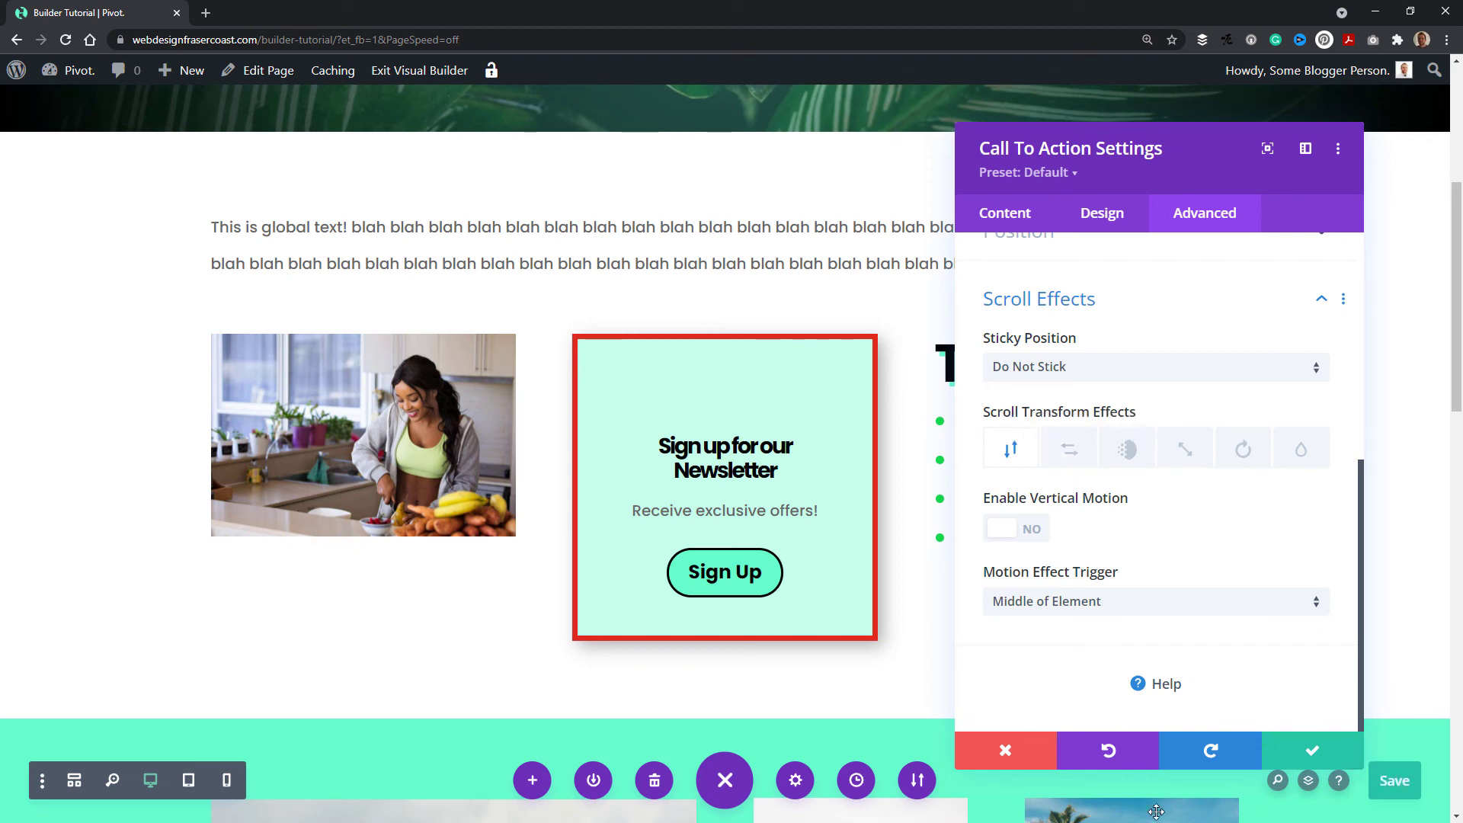
left_click(1017, 751)
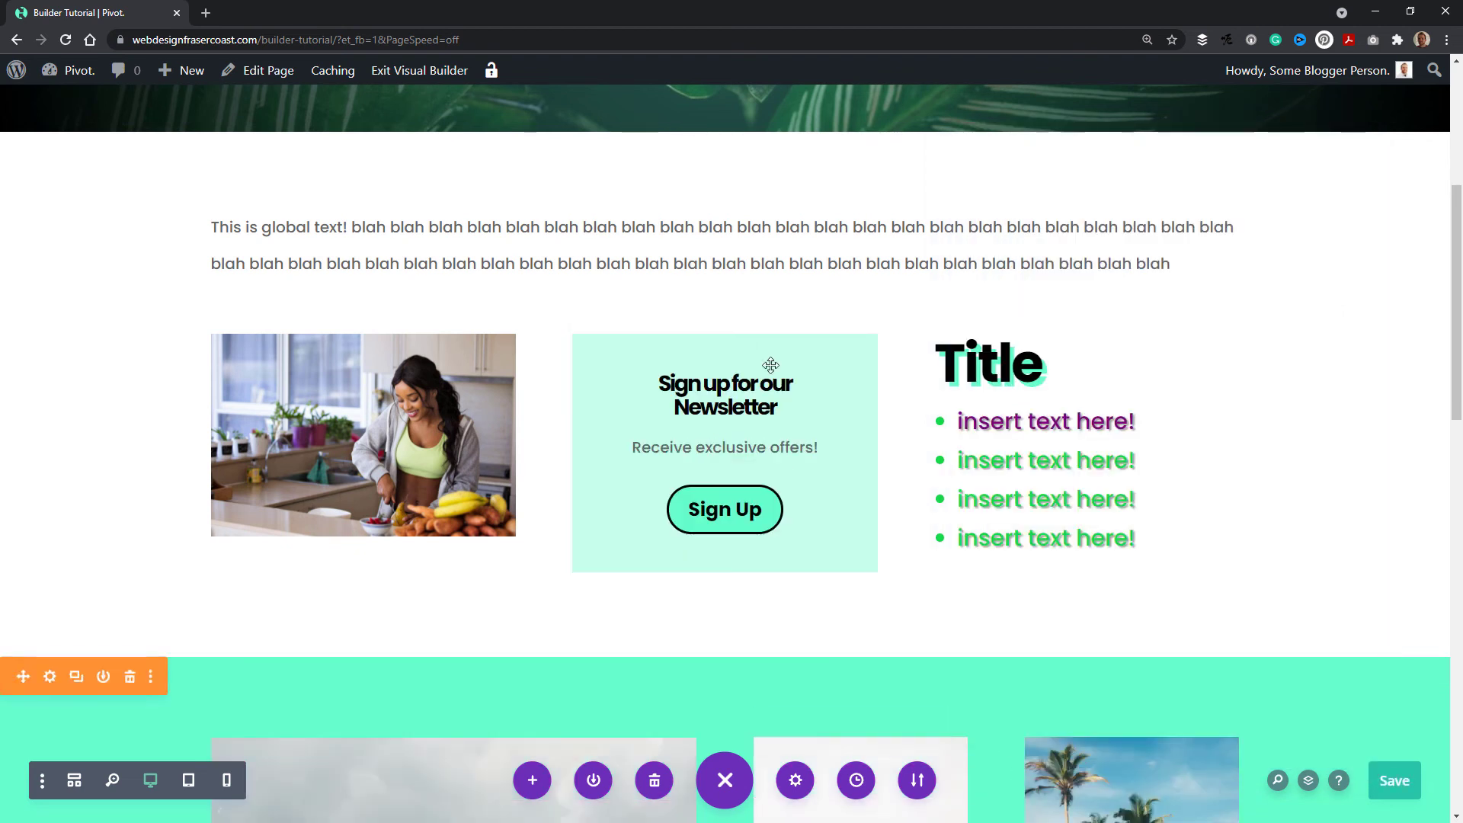
Replace the kitchen photo in the image module with the laptop and camera flat-lay picture from the media library
scroll(738, 408, "down", 12)
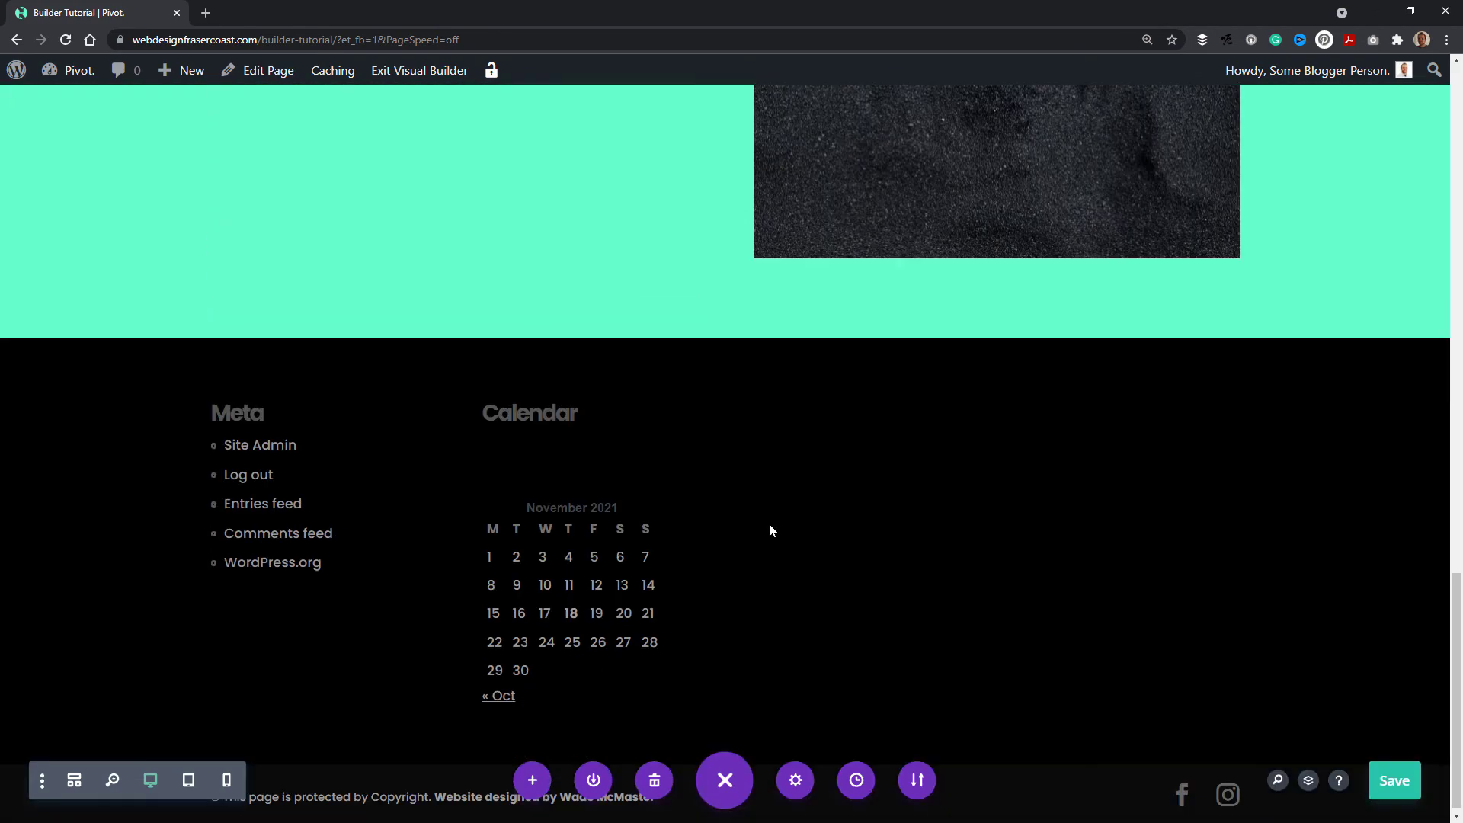
scroll(769, 526, "up", 7)
scroll(728, 526, "up", 5)
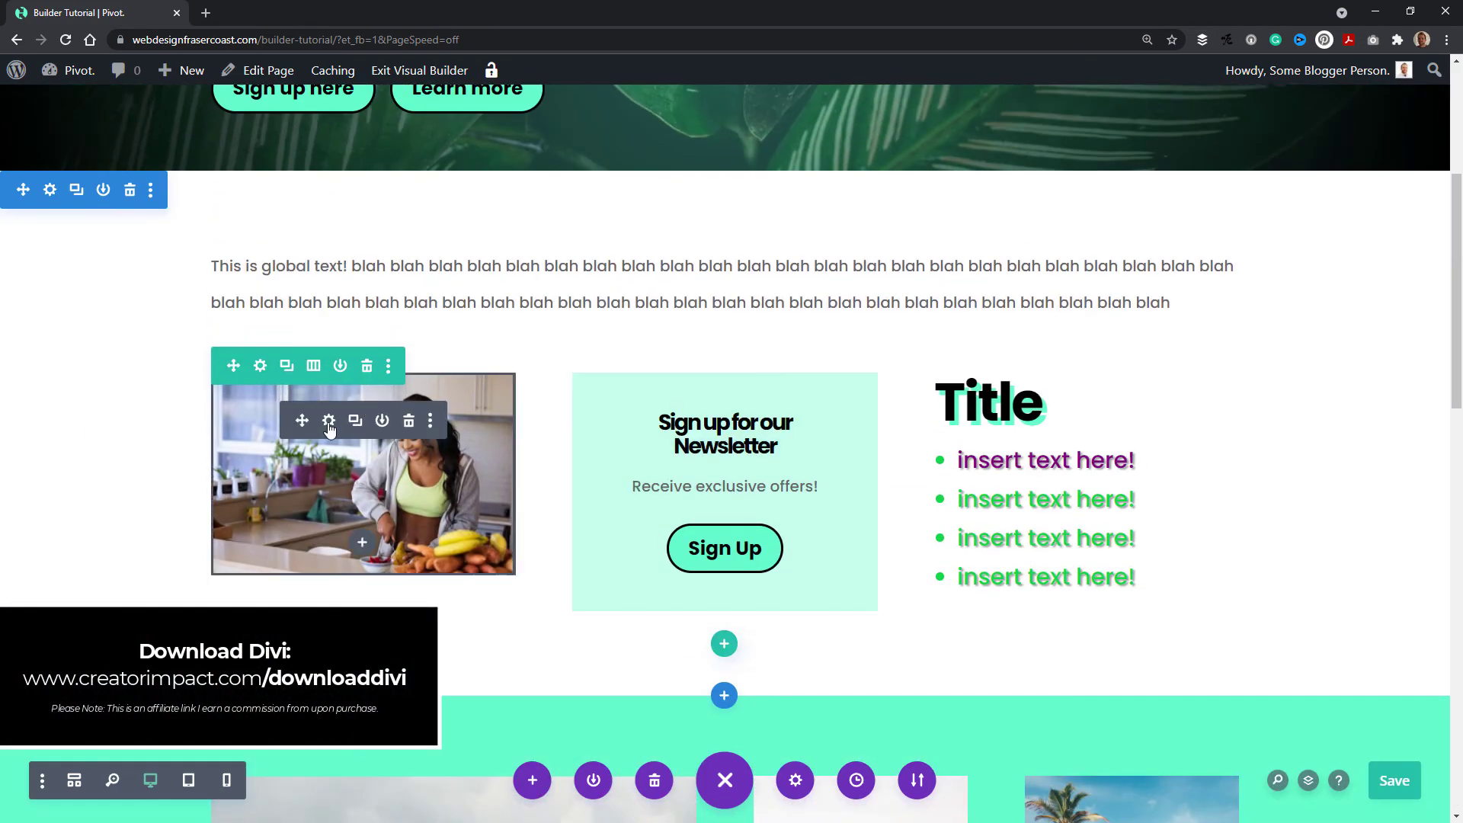
left_click(329, 424)
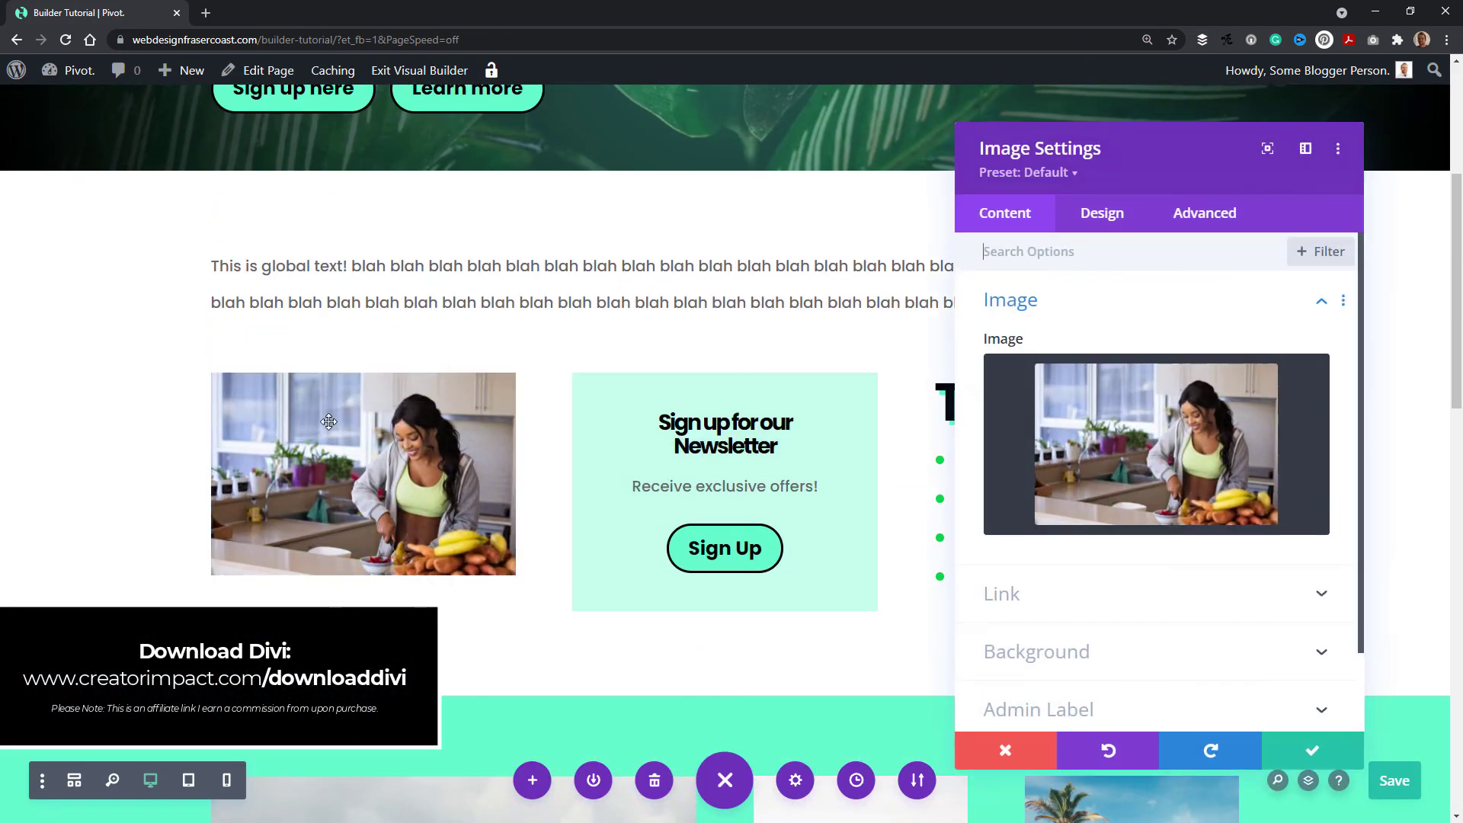
left_click(1098, 412)
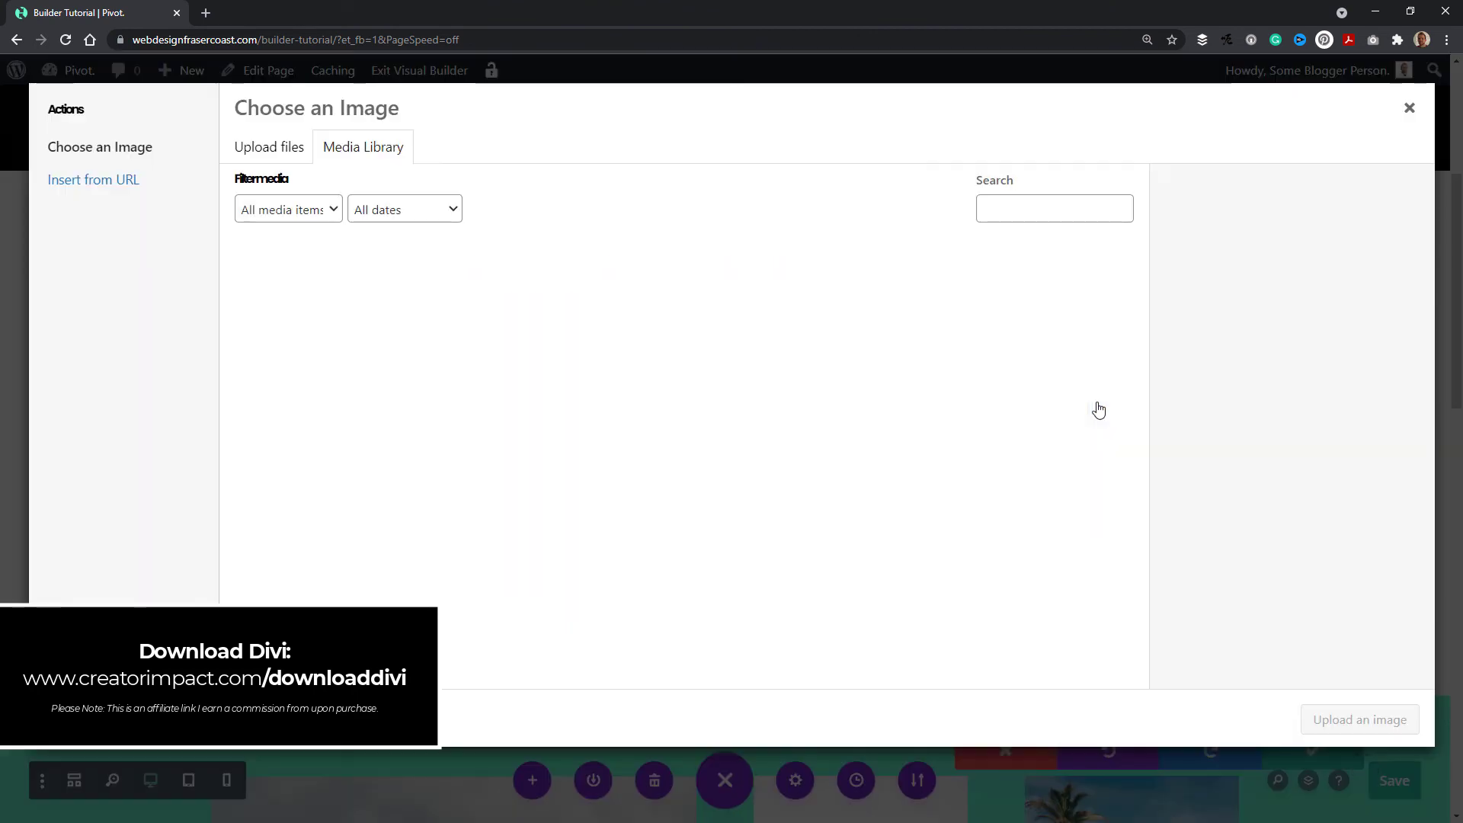
left_click(288, 145)
left_click(352, 148)
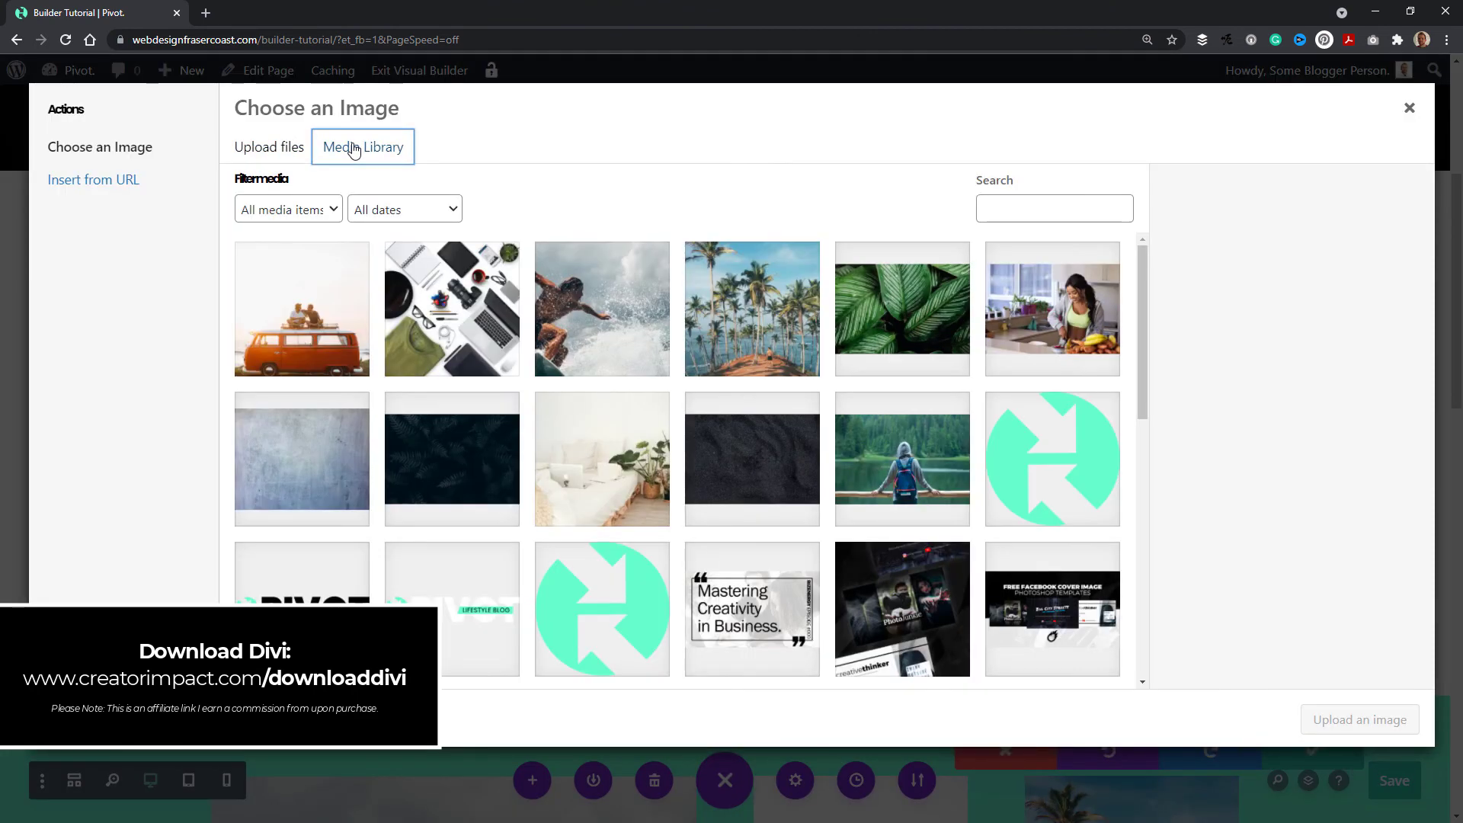
left_click(431, 304)
left_click(1342, 714)
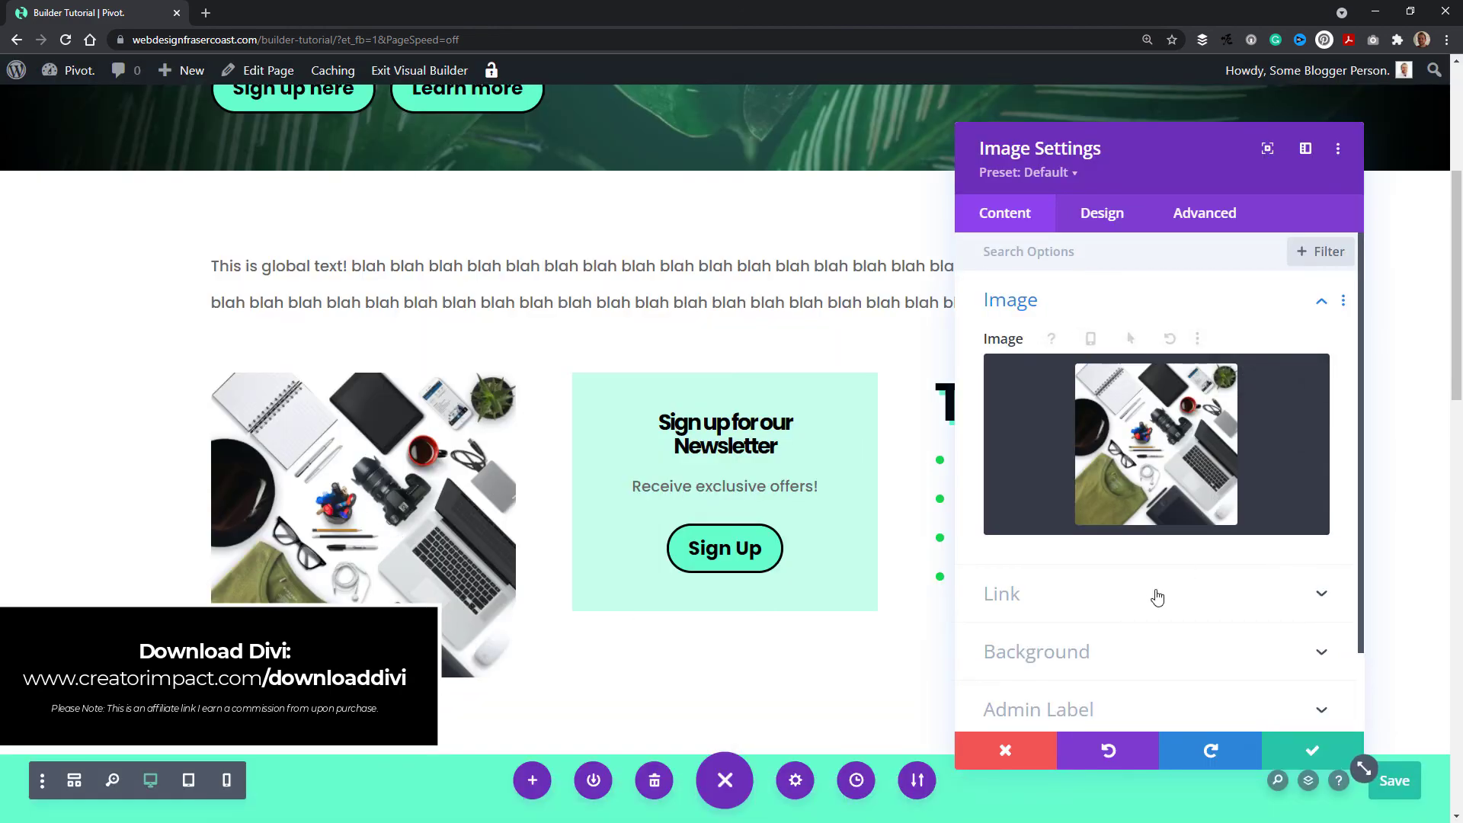
Swap the image module's picture for the round green arrow logo from the media library
scroll(1143, 580, "down", 2)
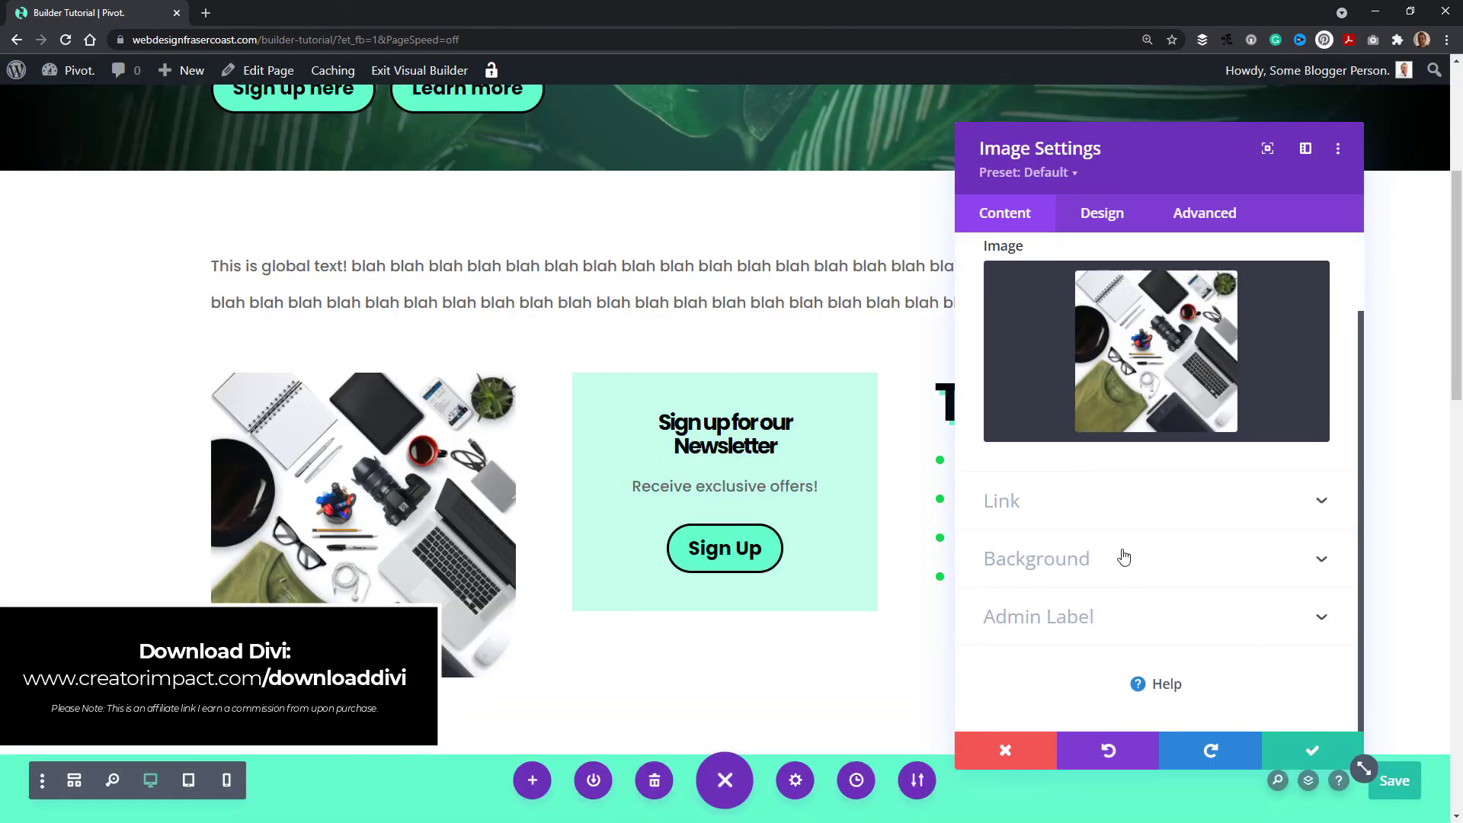
left_click(1134, 382)
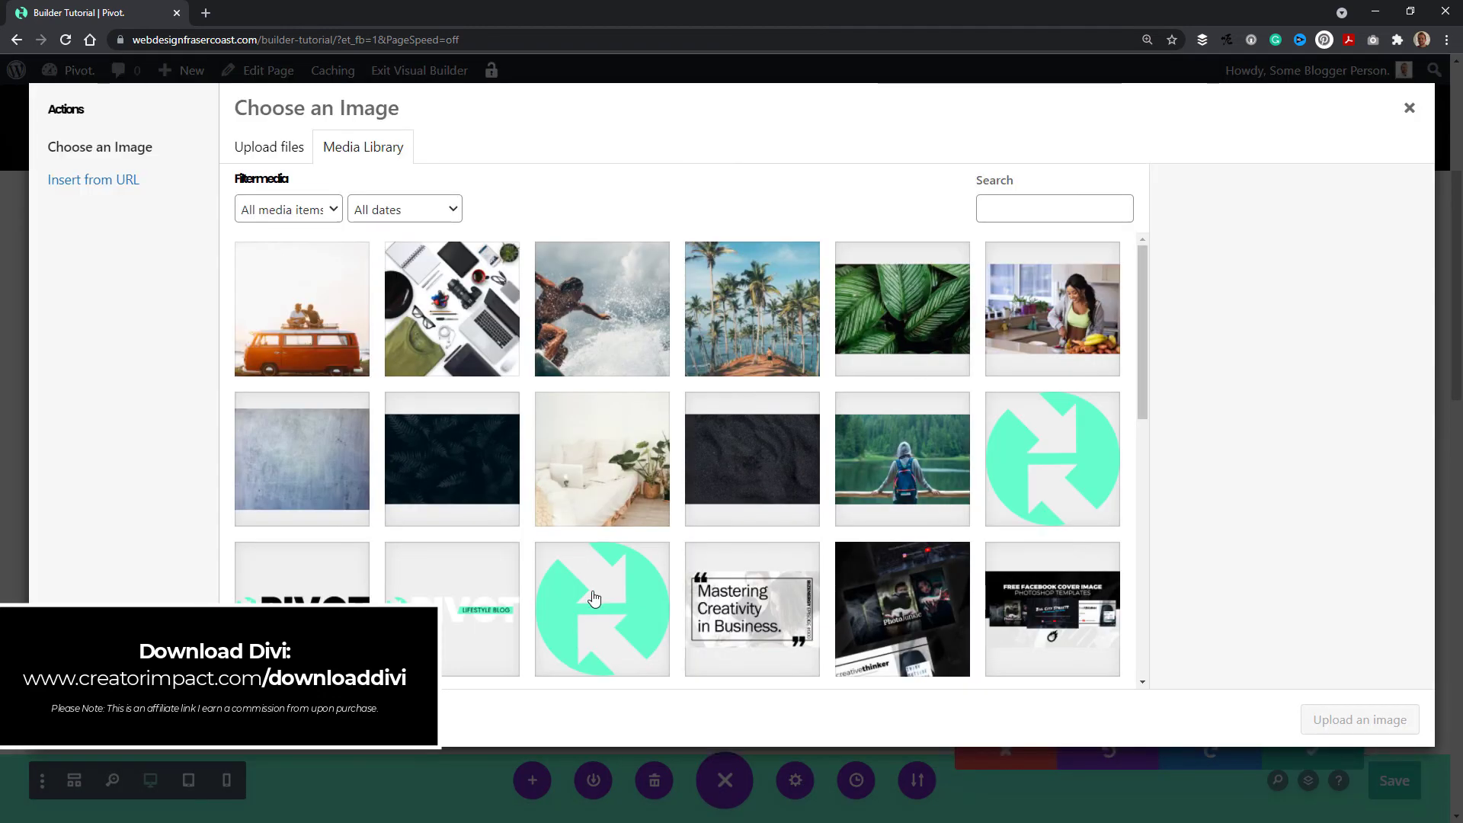
left_click(594, 599)
left_click(1361, 719)
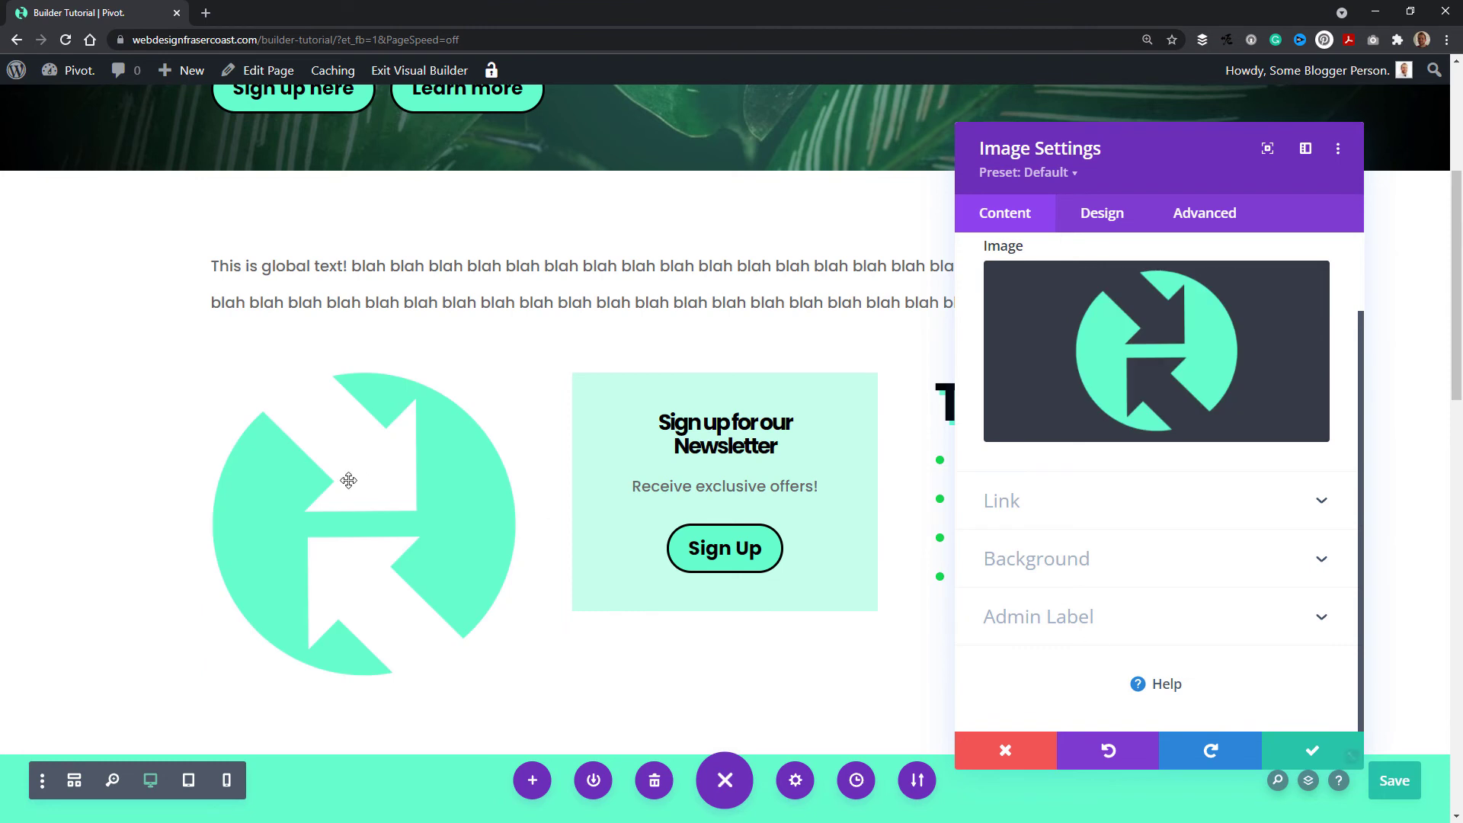
Give the image module a blue #0c71c3 background colour
left_click(1150, 560)
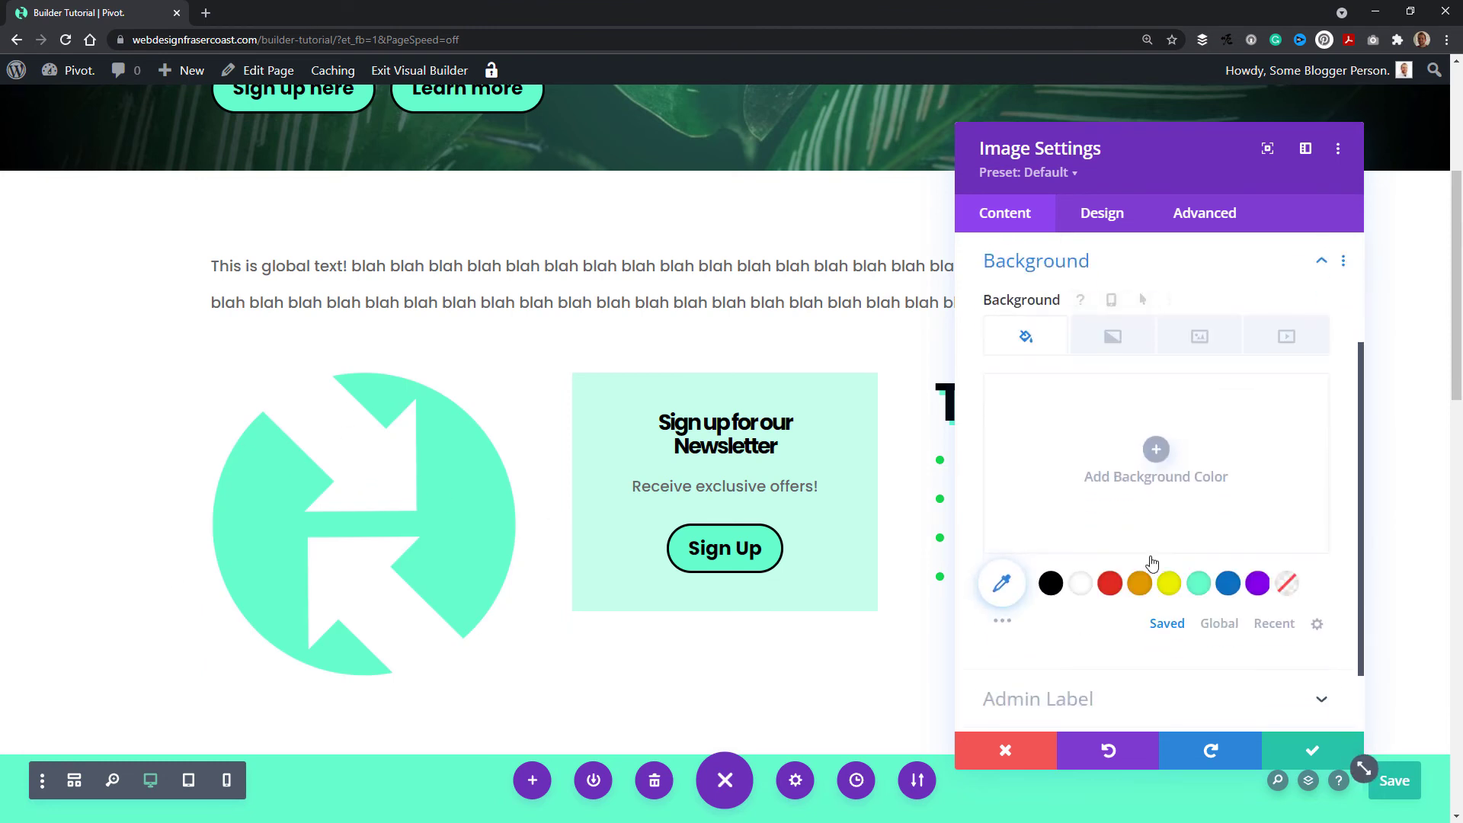
left_click(1227, 585)
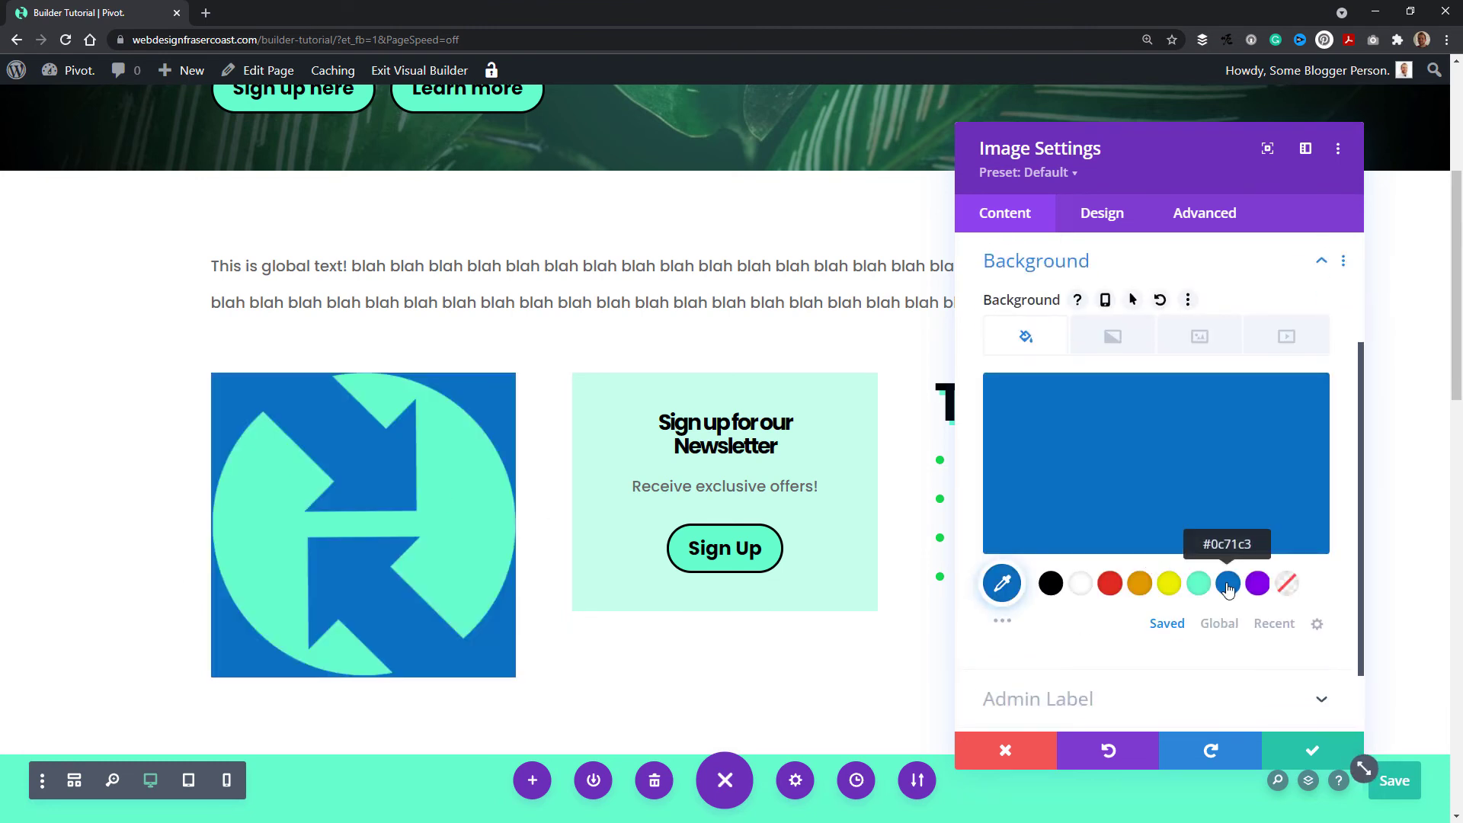
mouse_move(1166, 552)
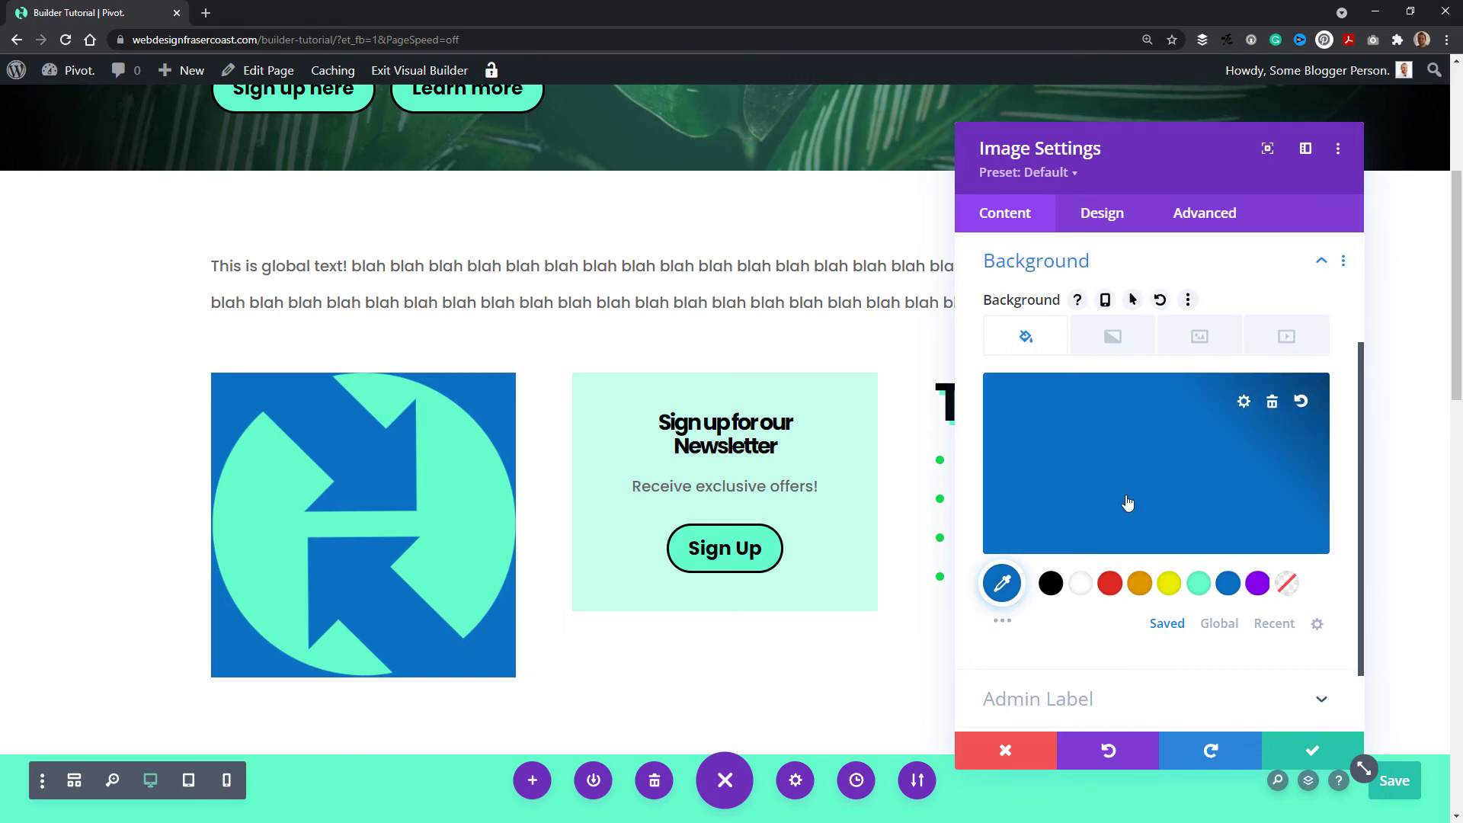
Add the surfer photo from the media library as the image module's background image and review its background options
scroll(1149, 489, "down", 1)
scroll(1128, 424, "up", 2)
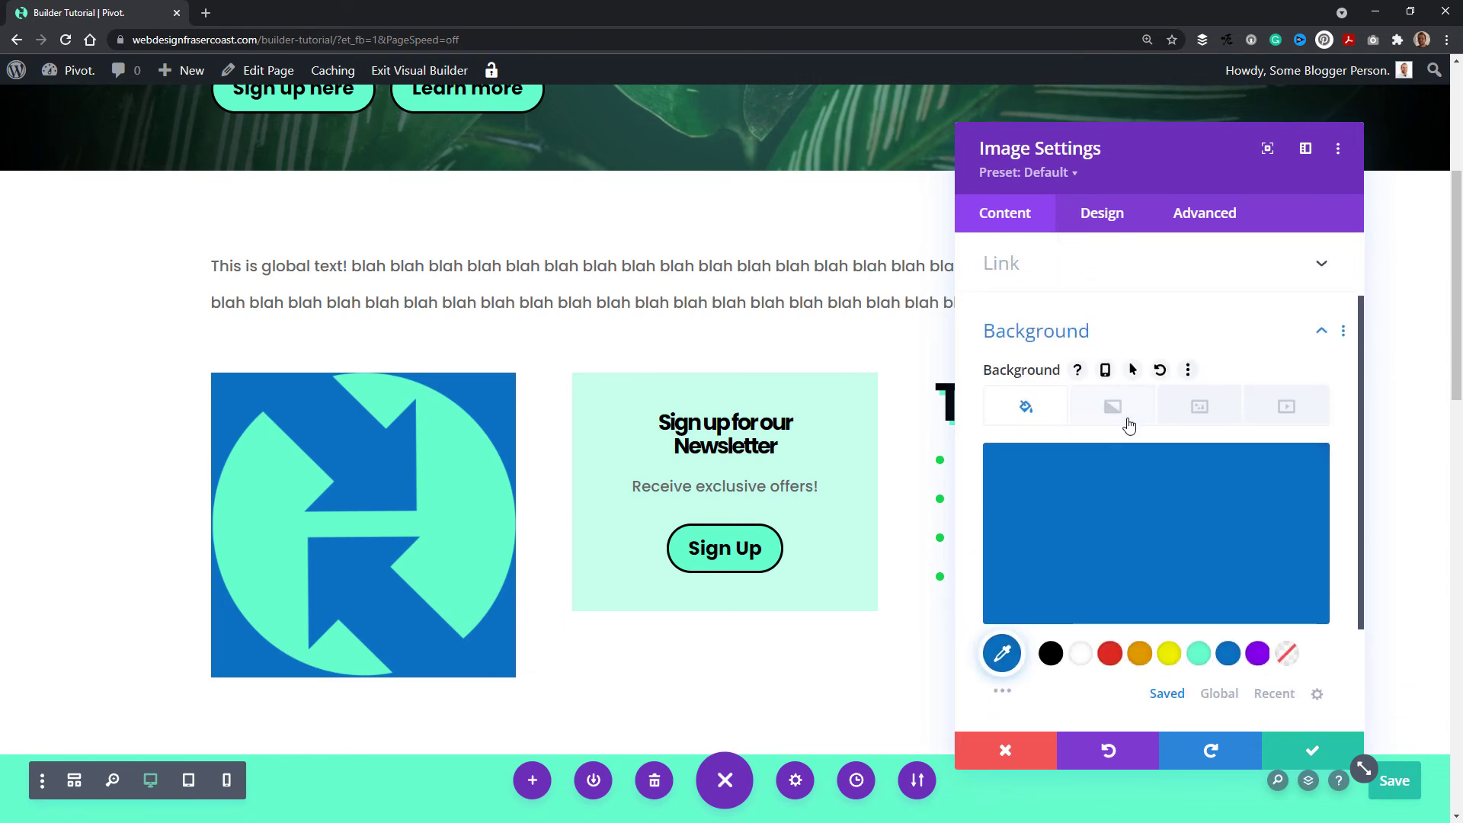
left_click(1192, 410)
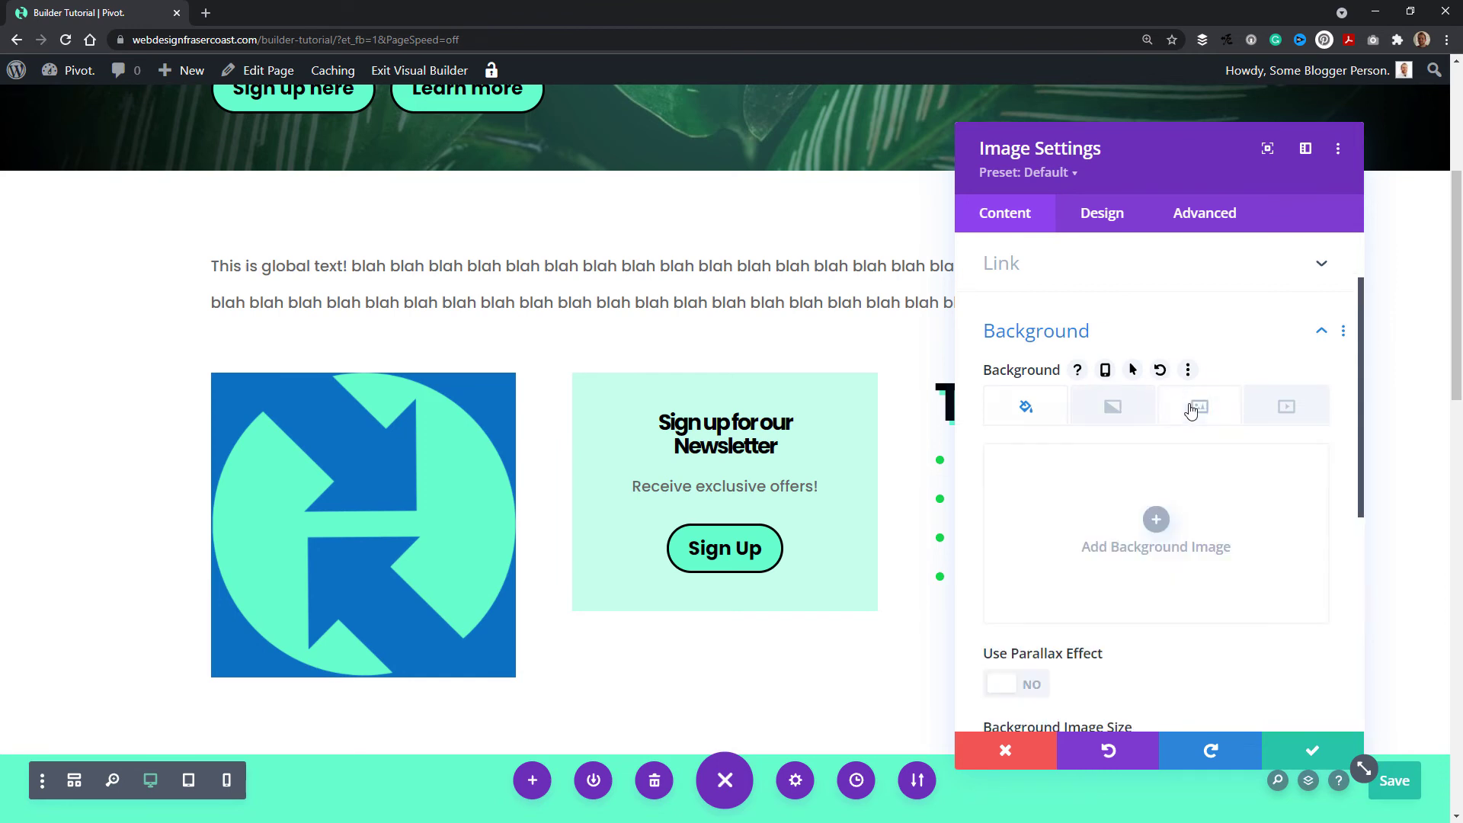
left_click(1164, 506)
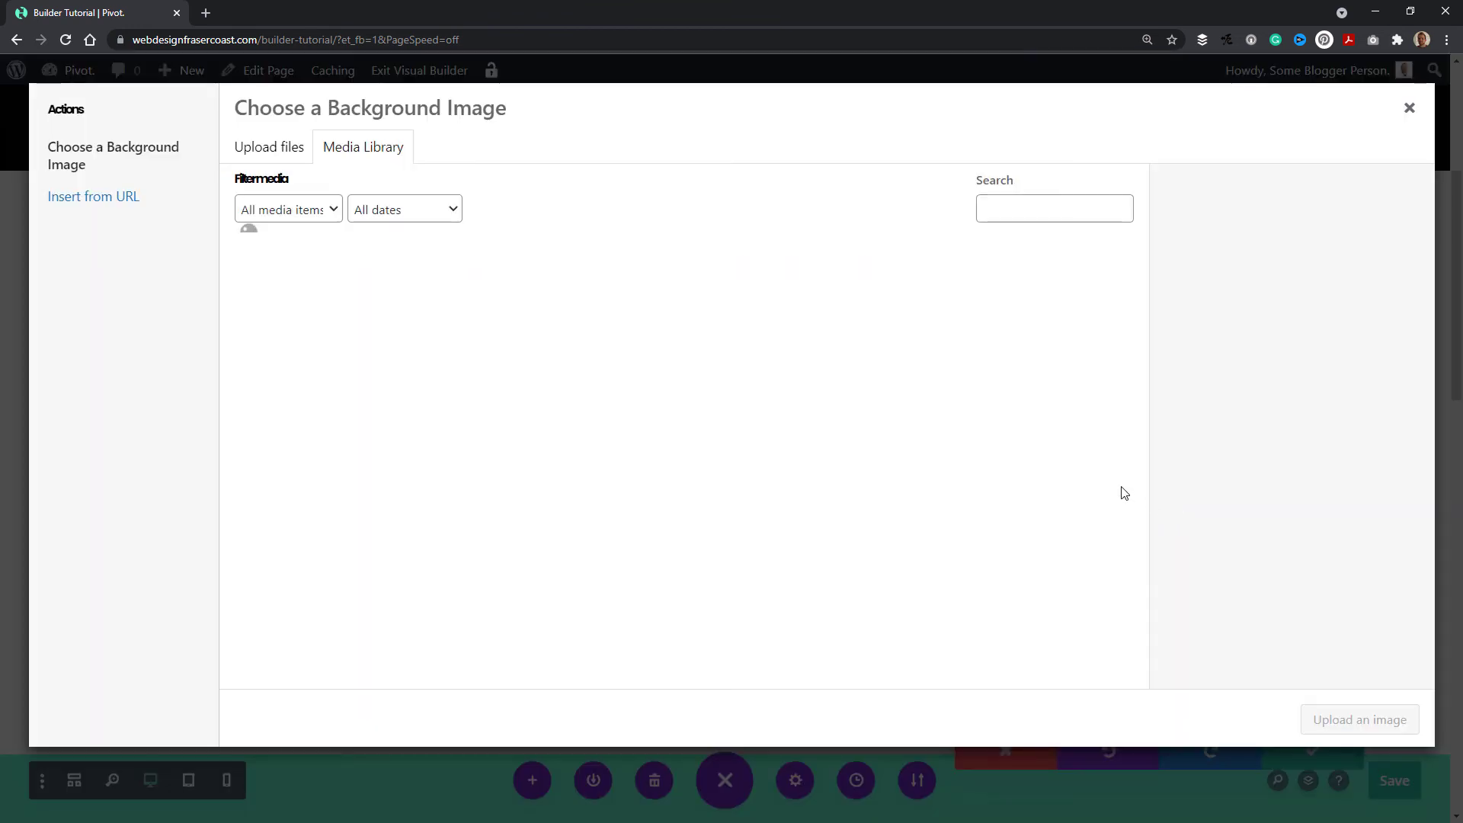
left_click(602, 309)
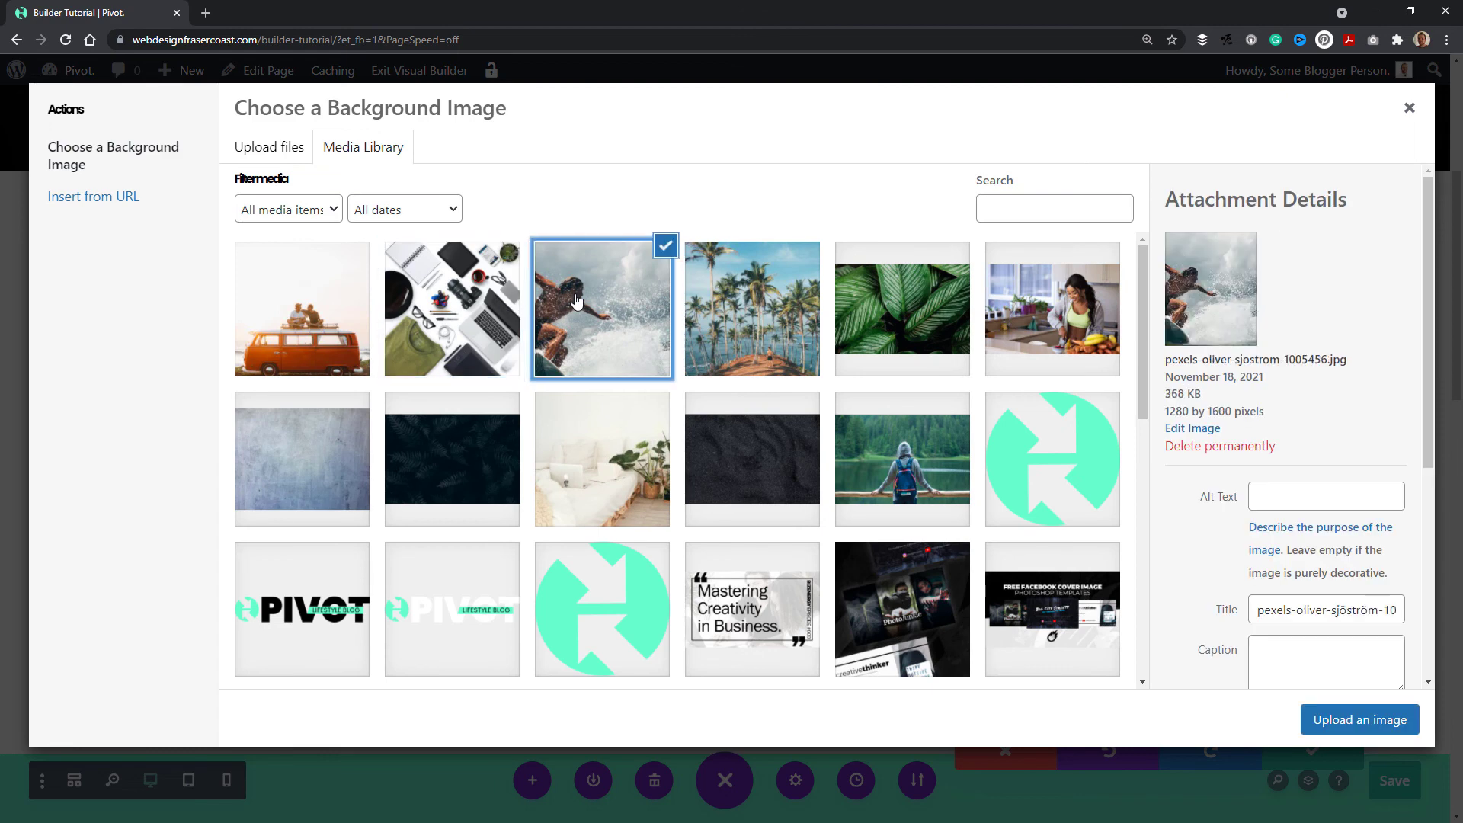
left_click(1333, 721)
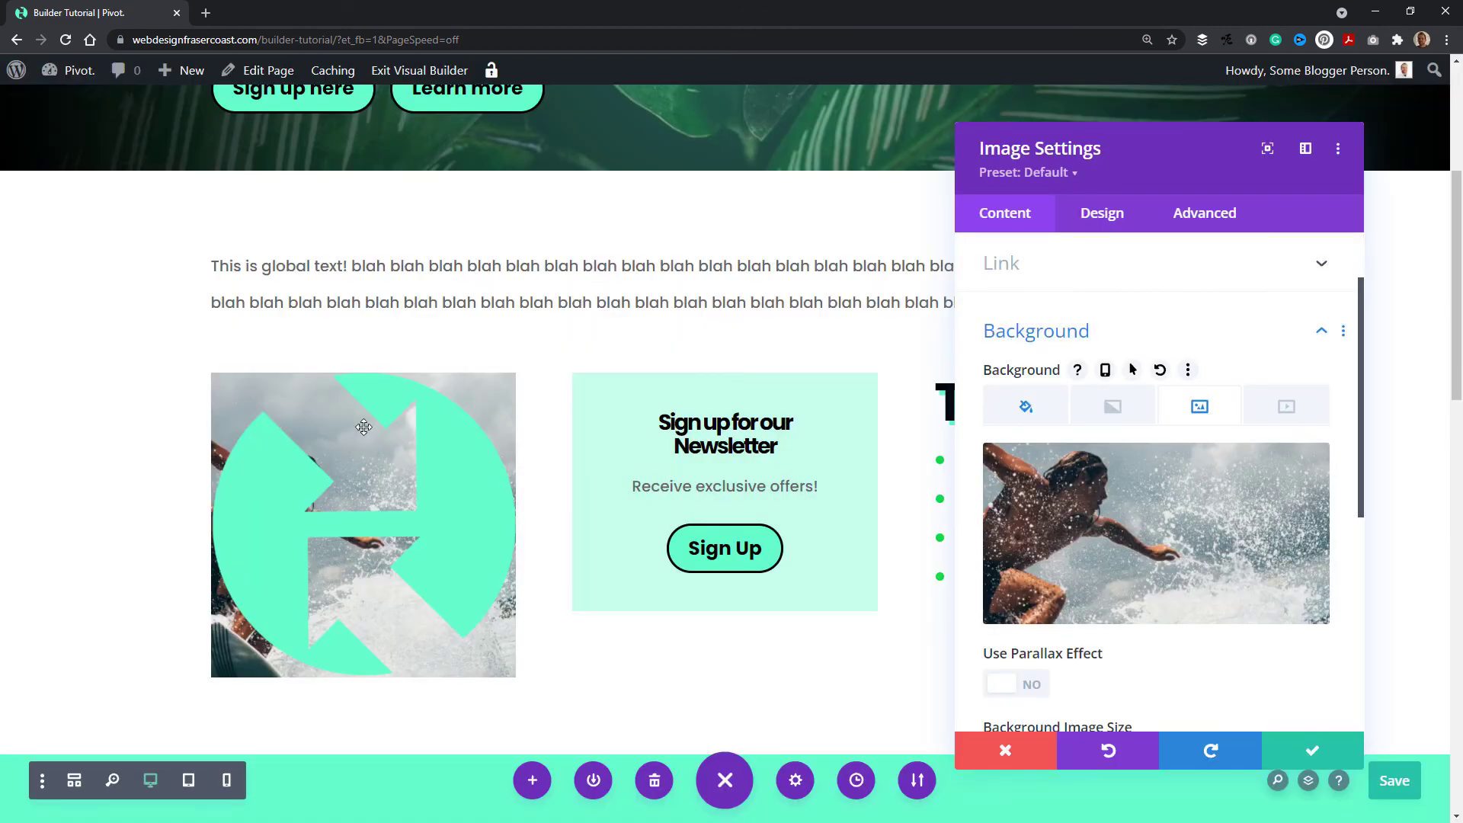
scroll(1174, 460, "down", 4)
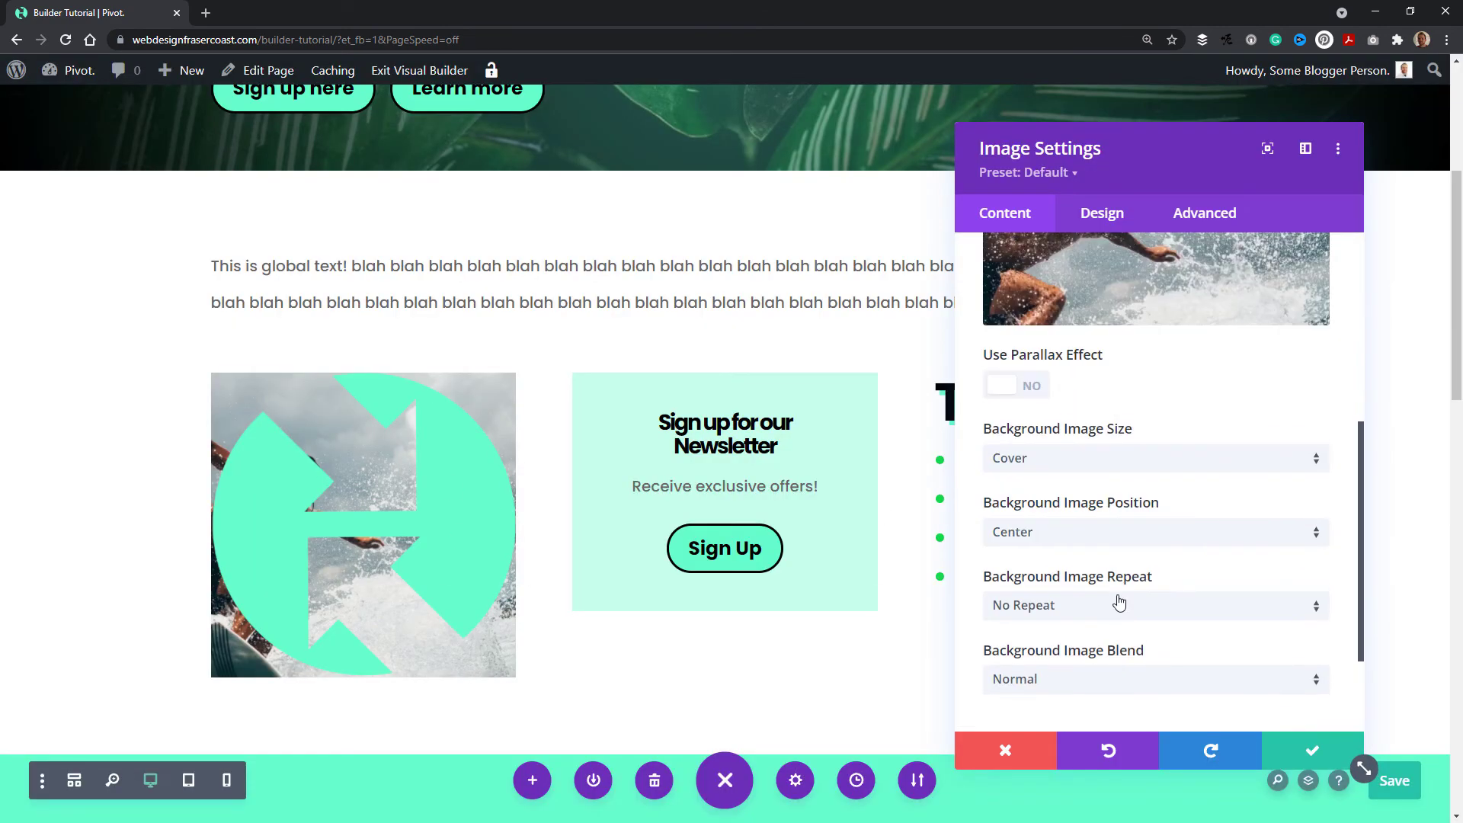
scroll(1121, 610, "down", 2)
scroll(1113, 648, "up", 10)
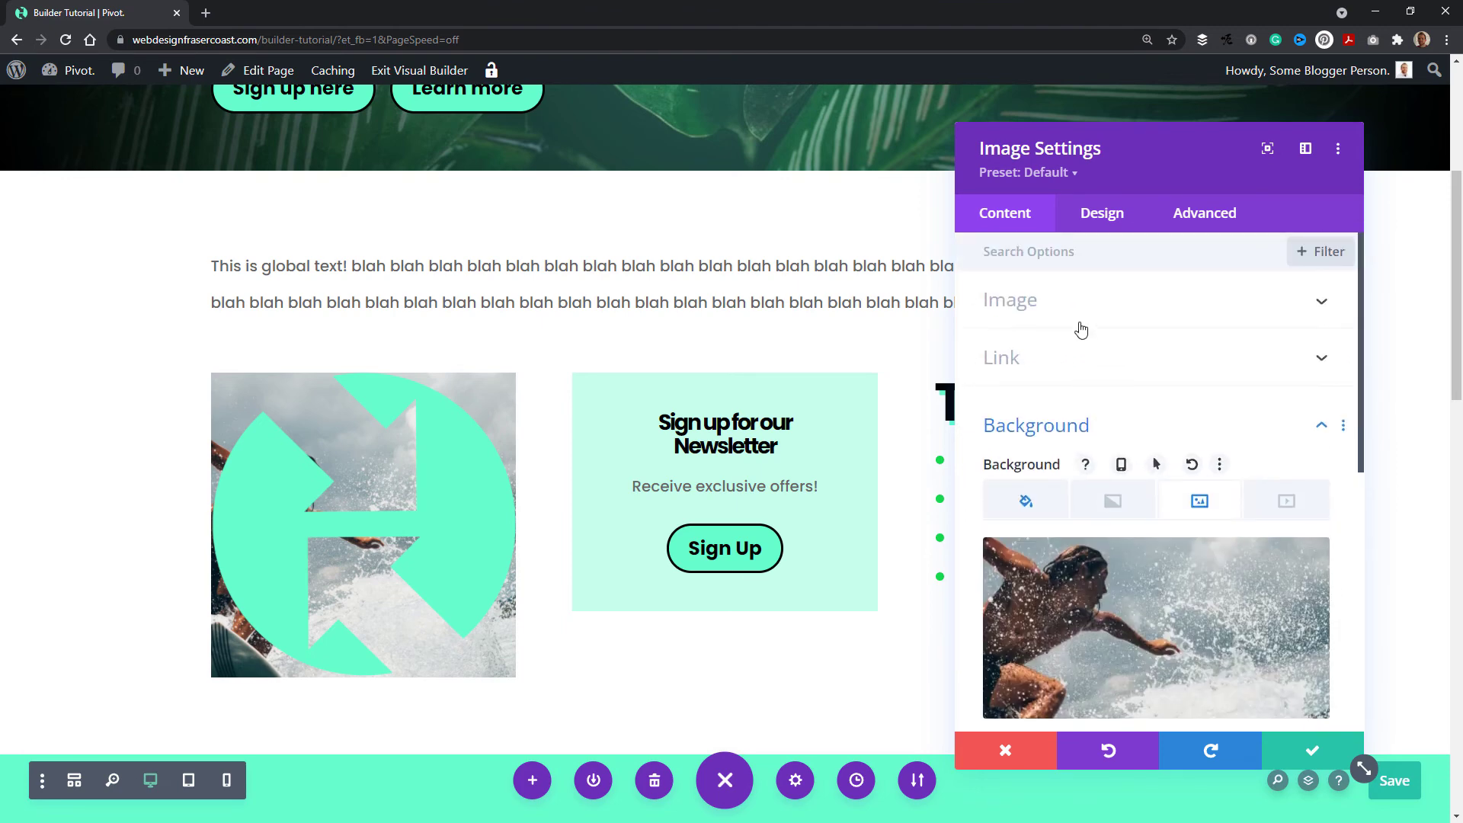
Try the Force Fullwidth sizing option on the image module and turn it back off
left_click(1085, 221)
left_click(1098, 322)
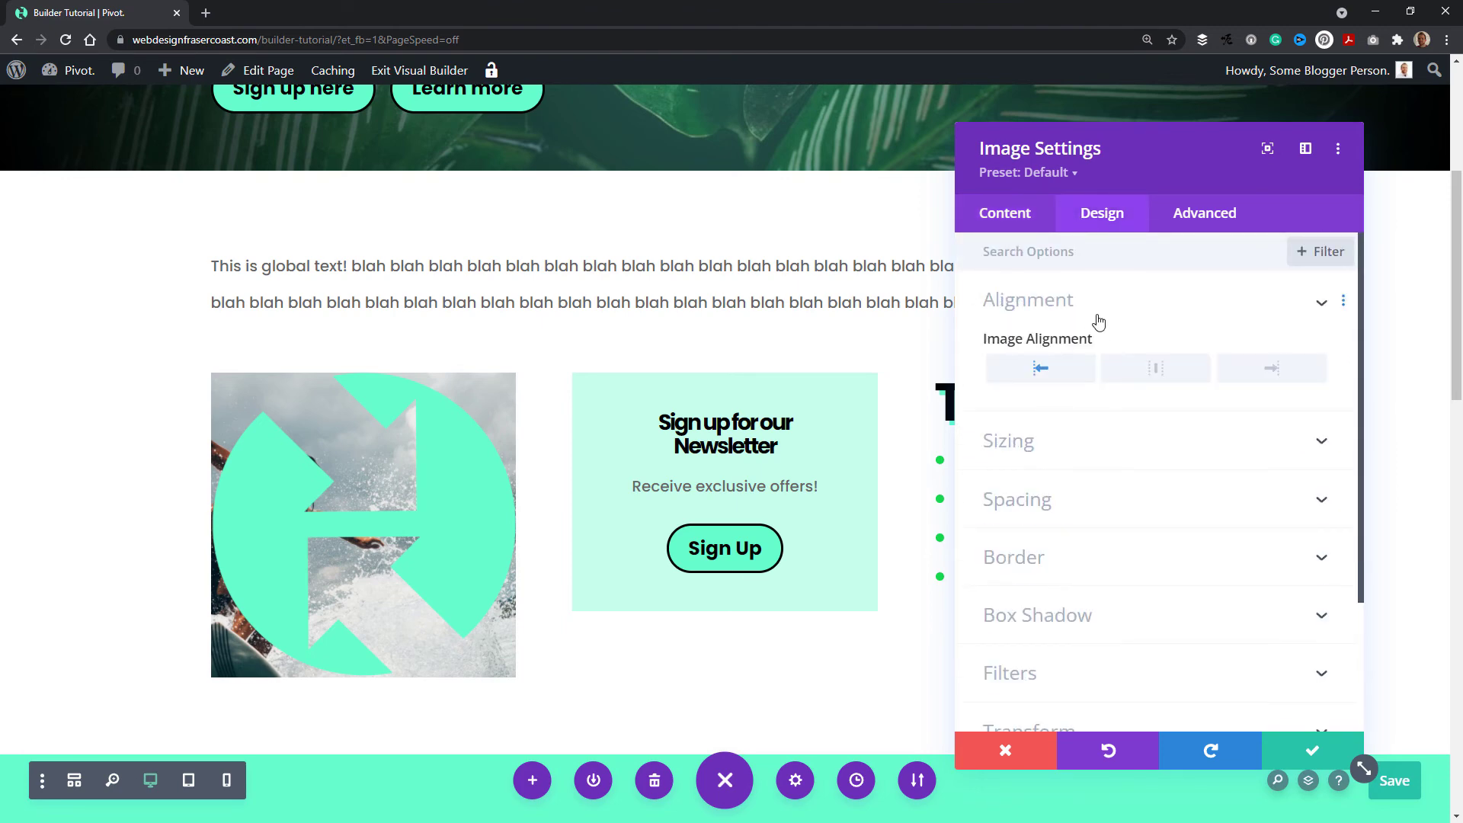
left_click(1062, 448)
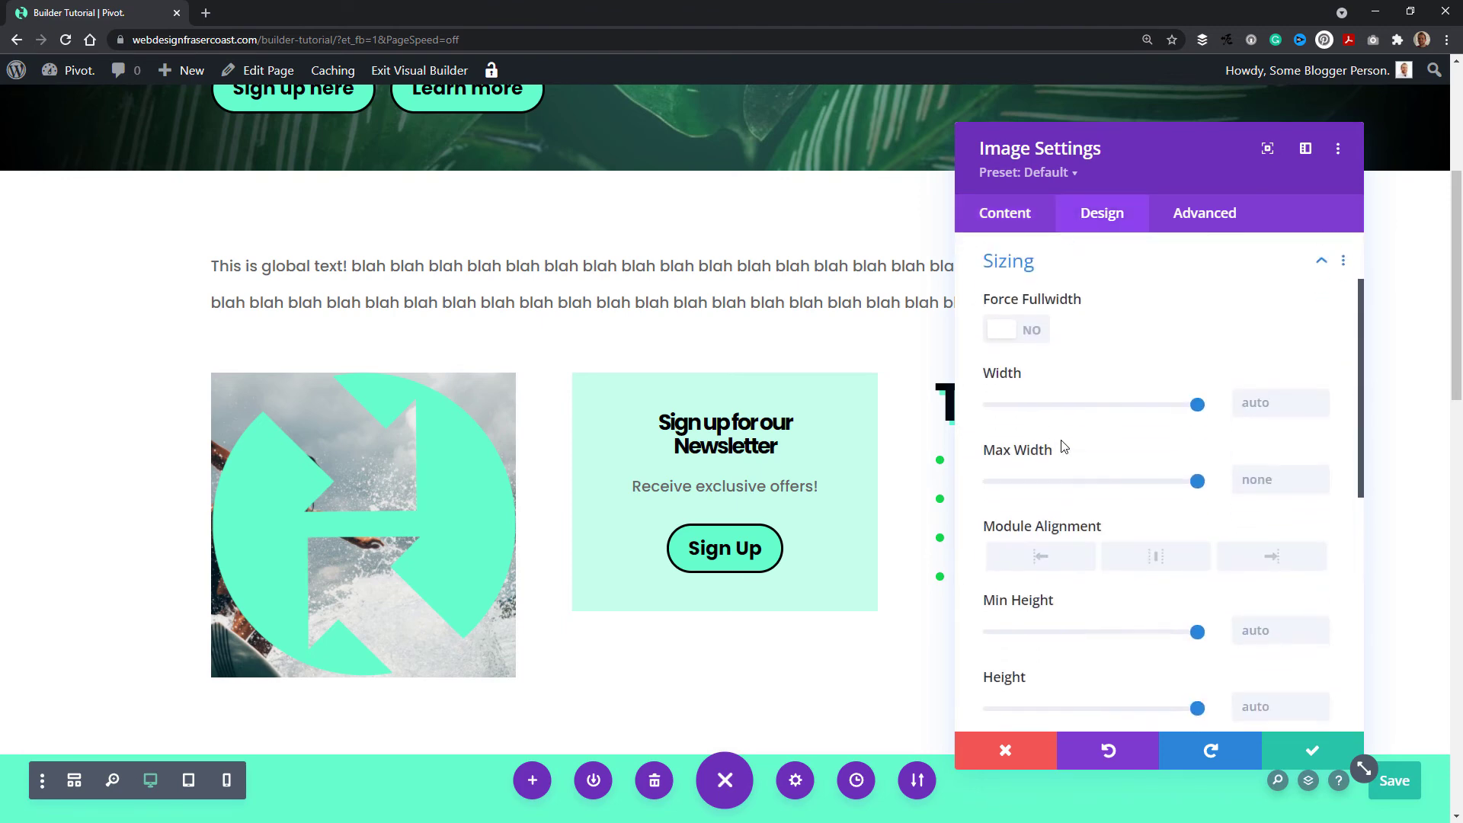
left_click(1026, 335)
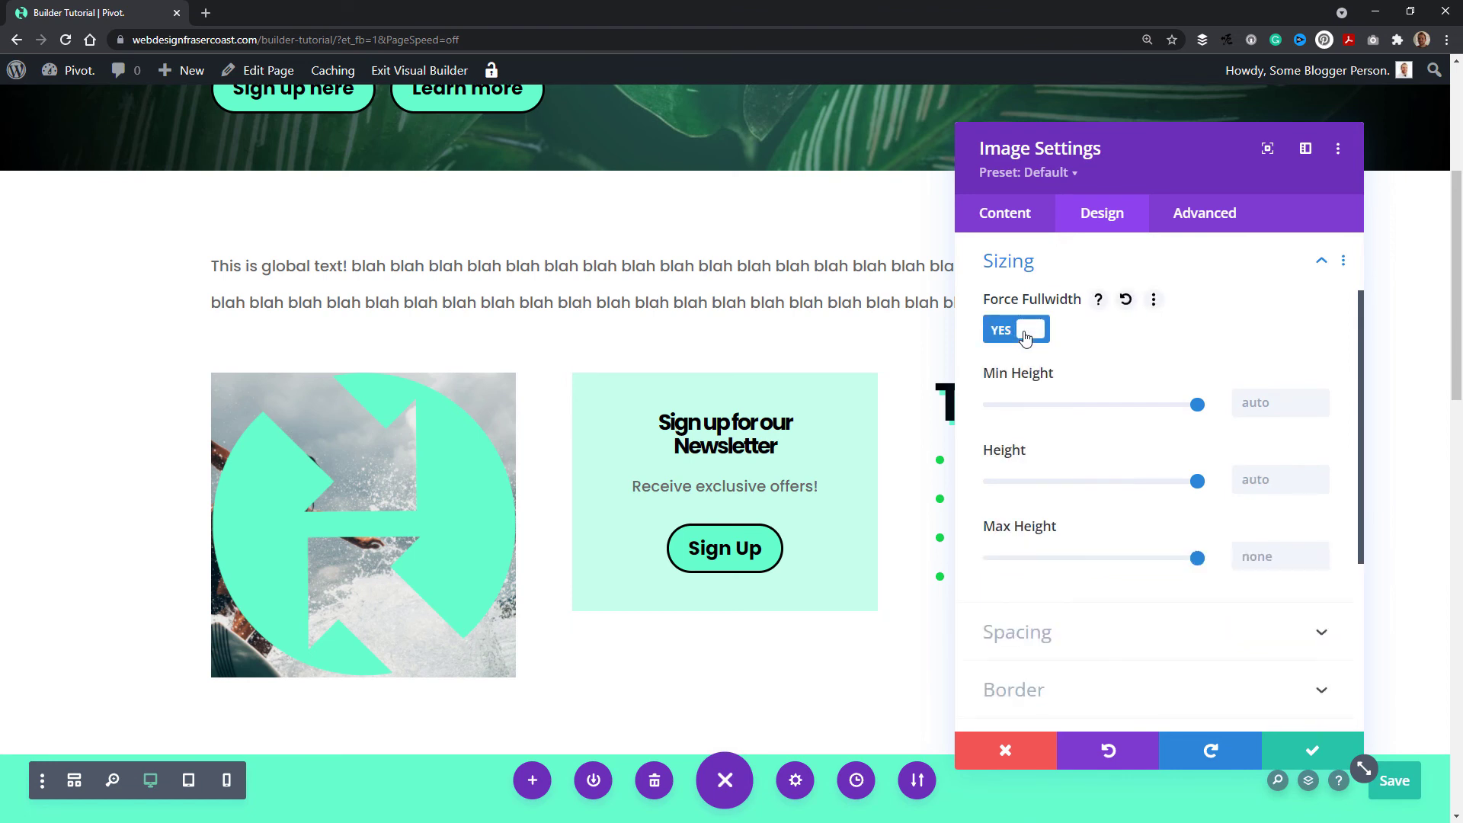
left_click(1026, 335)
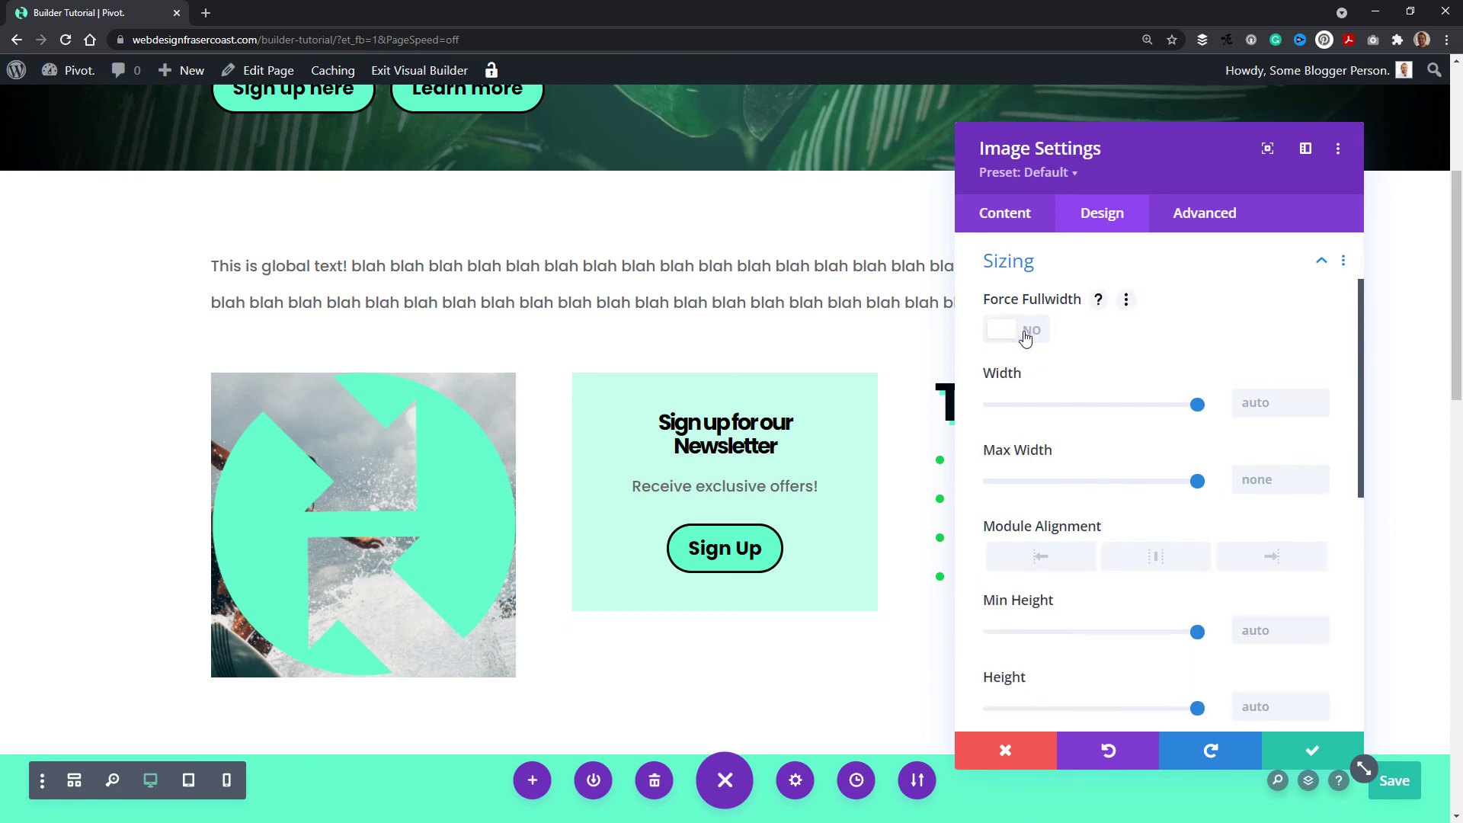
Try a 74% max width with right and center module alignment, settling on left alignment and a 100% max width
scroll(1026, 339, "down", 3)
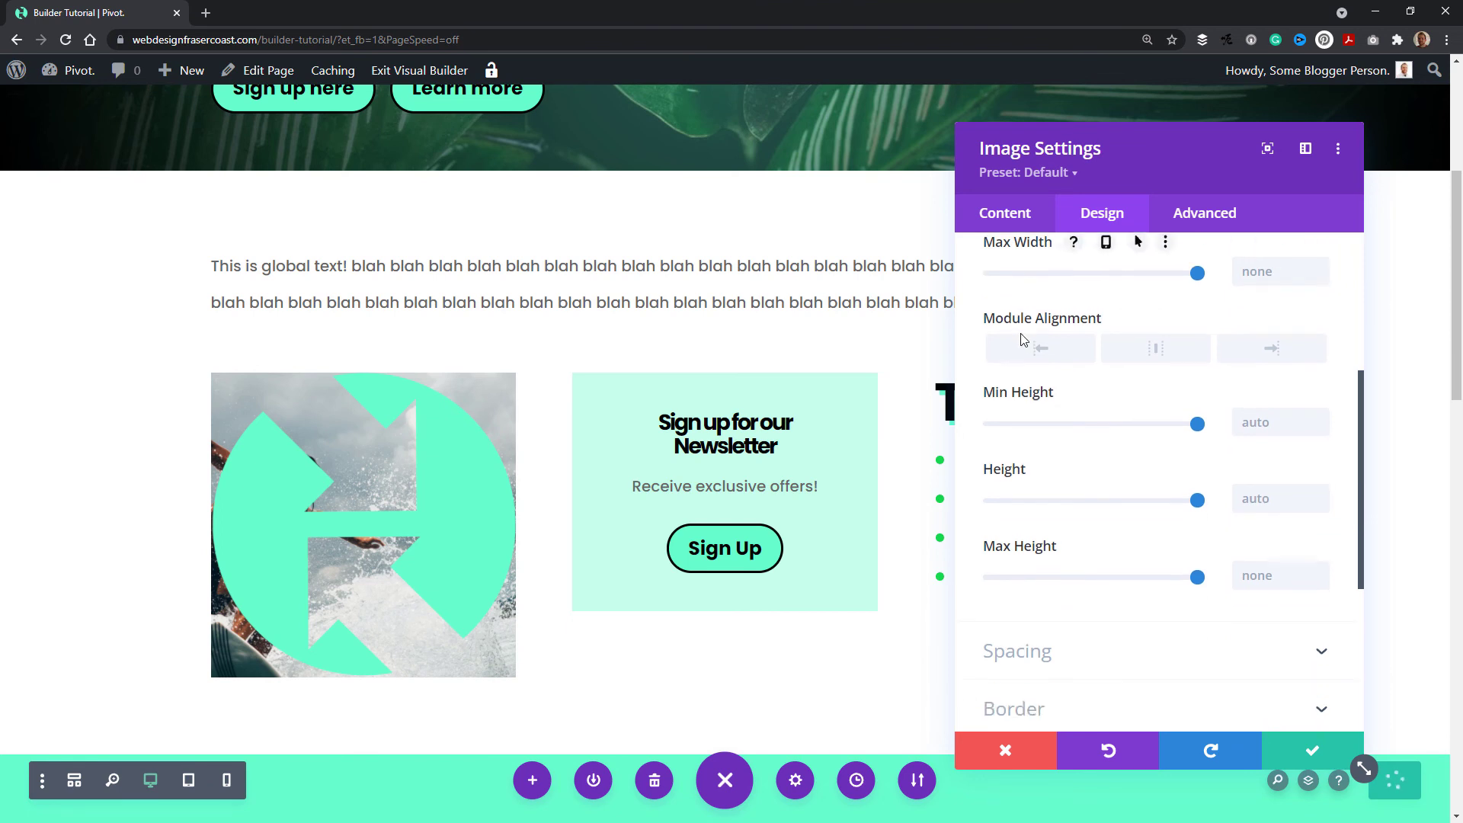
scroll(1097, 355, "up", 1)
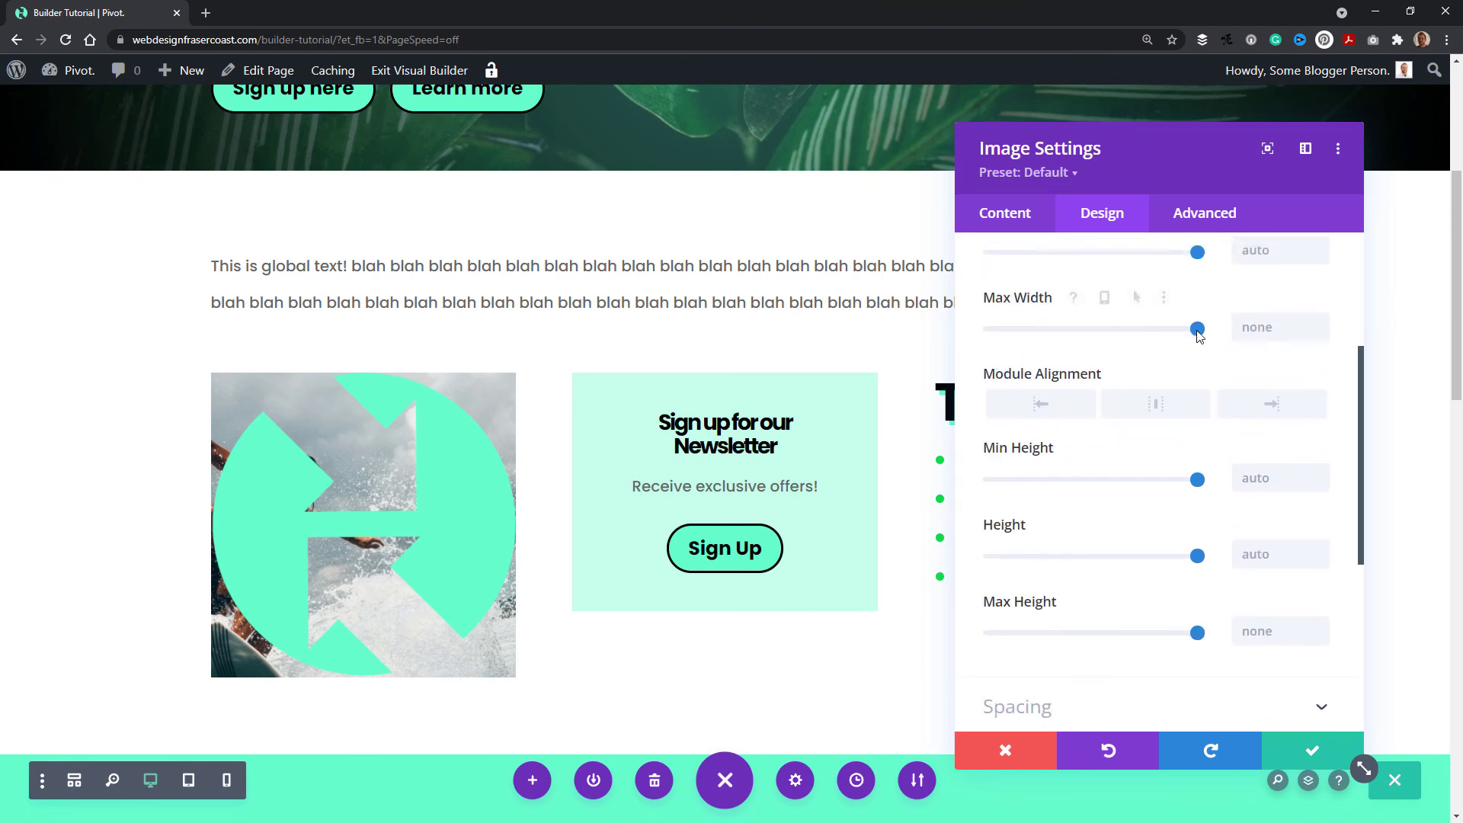
left_click_drag(1197, 329, 1146, 334)
left_click(1243, 407)
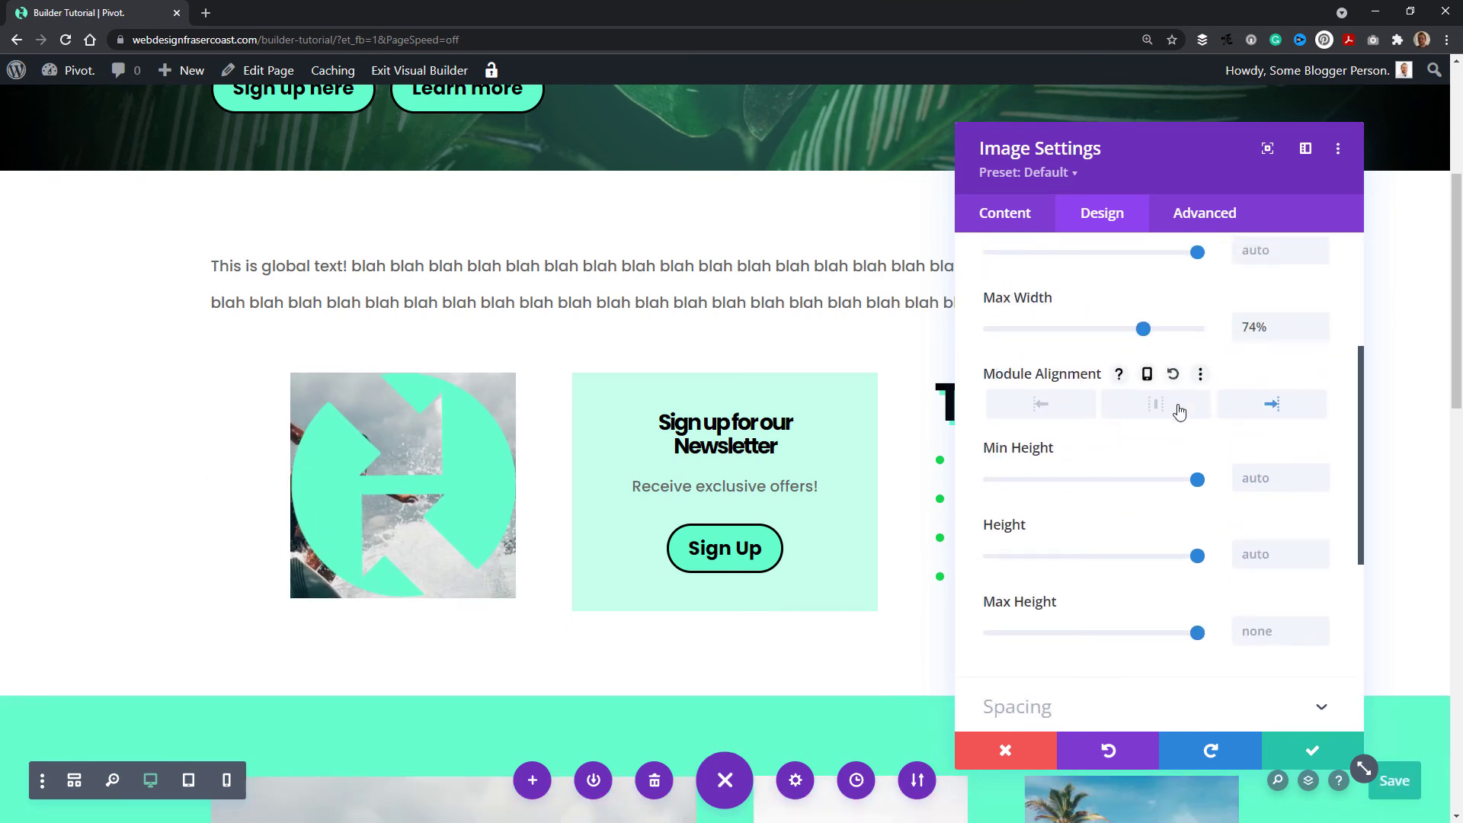
left_click(1163, 408)
left_click(1082, 410)
left_click_drag(1143, 333, 1215, 343)
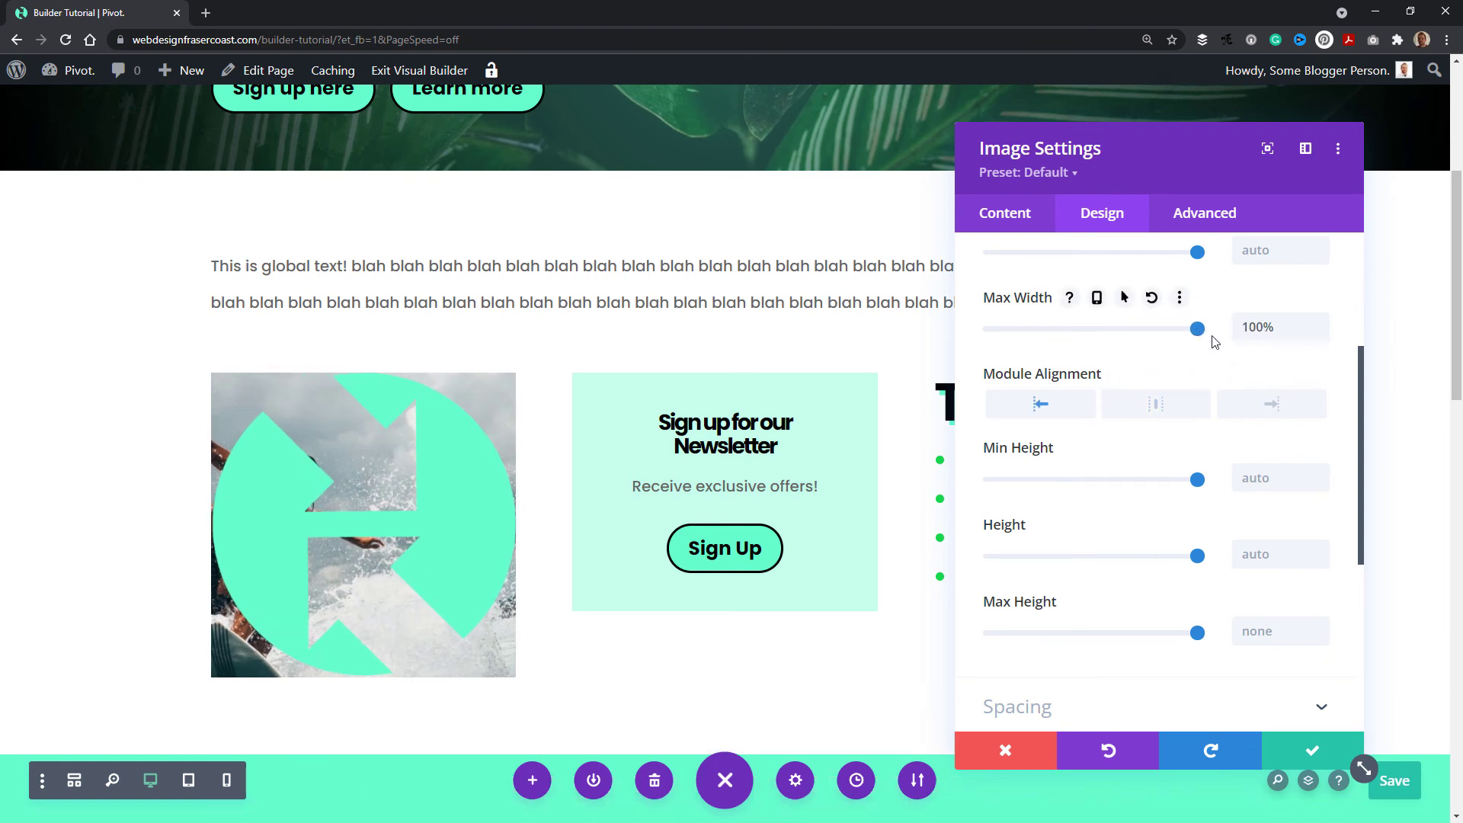
scroll(1075, 427, "down", 2)
scroll(1075, 441, "up", 4)
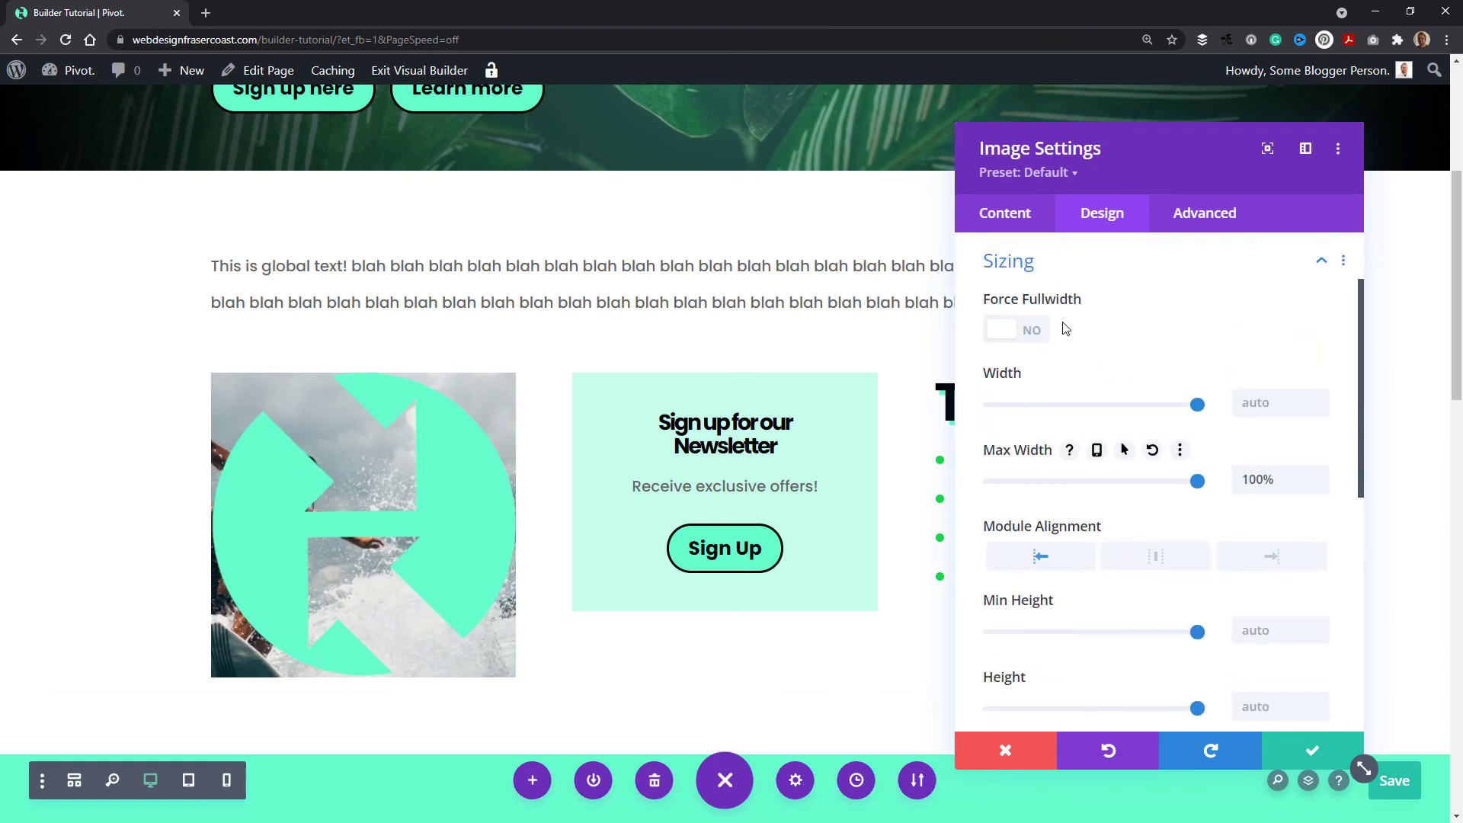
Round all four corners of the image module's border to 20px
scroll(1219, 641, "down", 4)
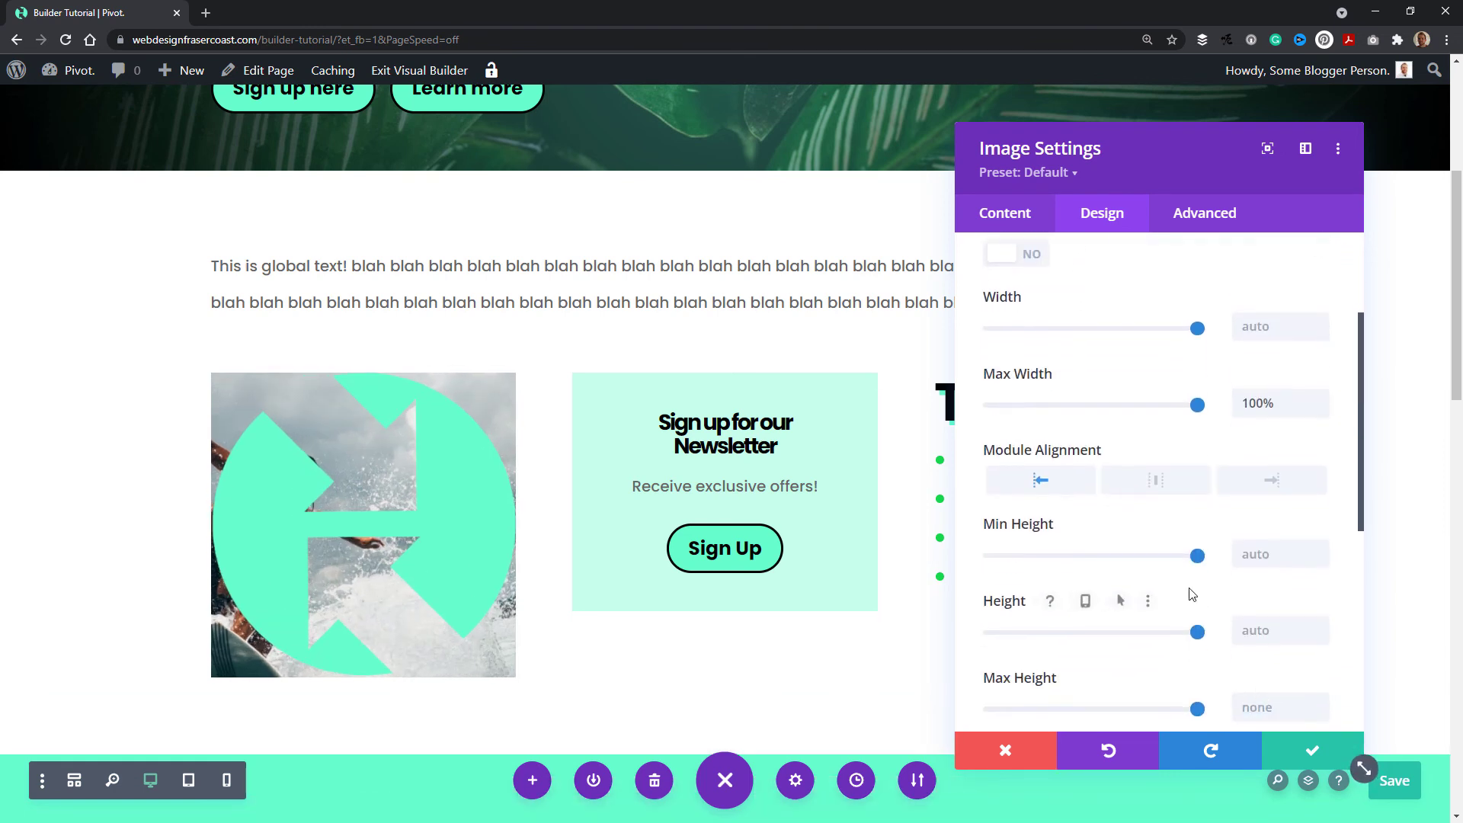
scroll(1113, 402, "down", 3)
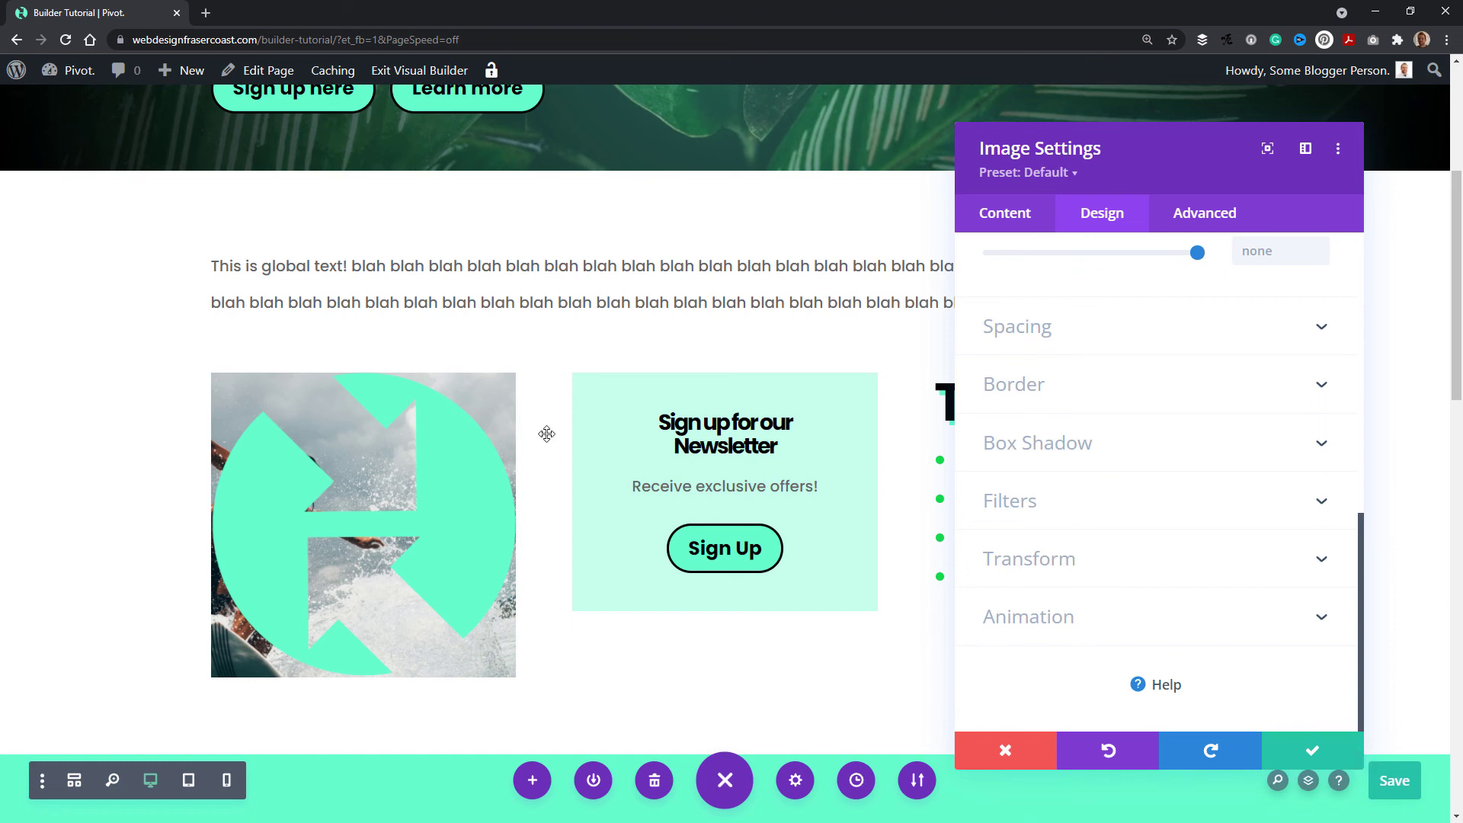
left_click(1035, 391)
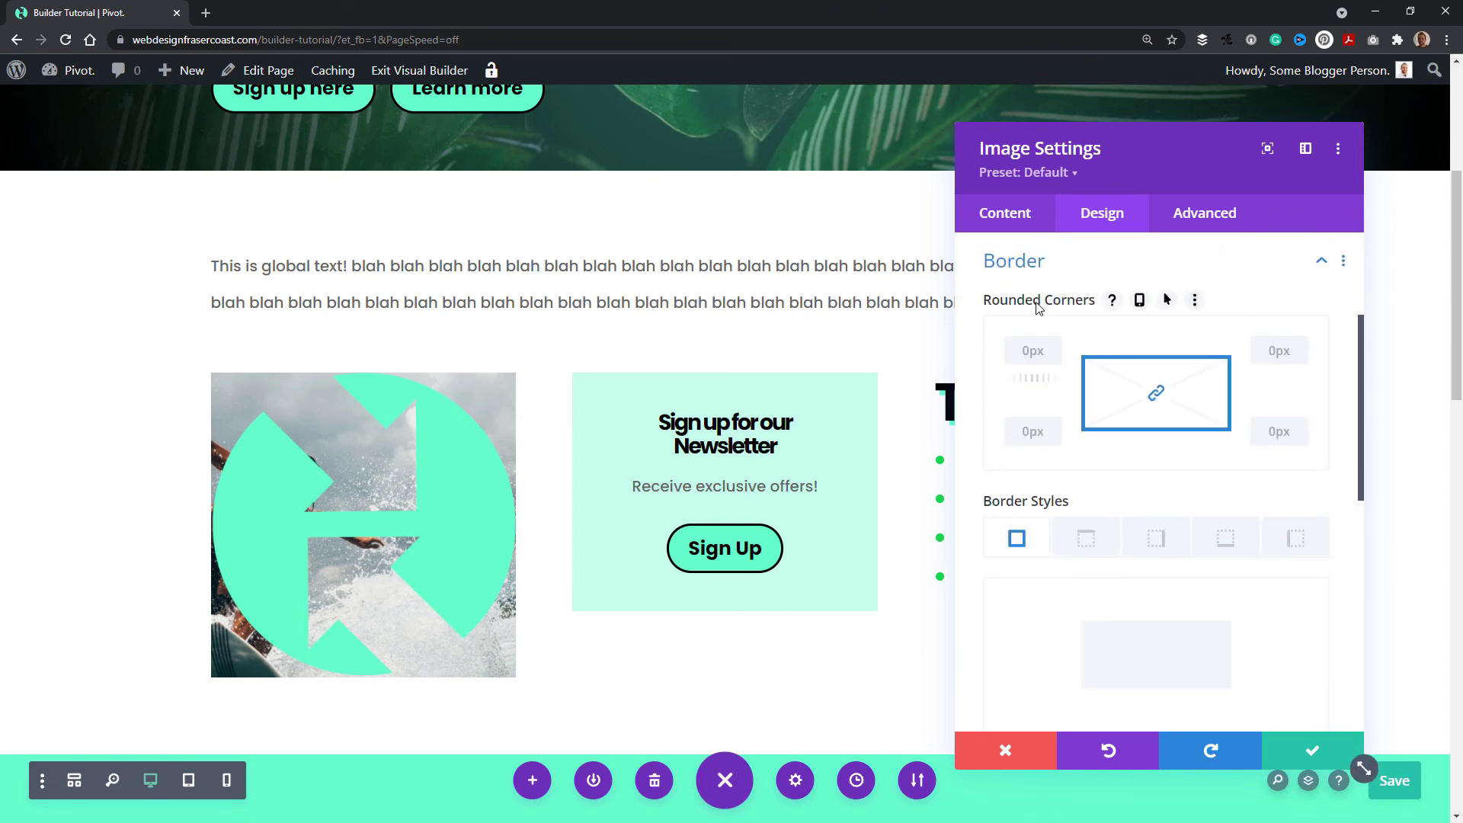
left_click(1054, 348)
type("20")
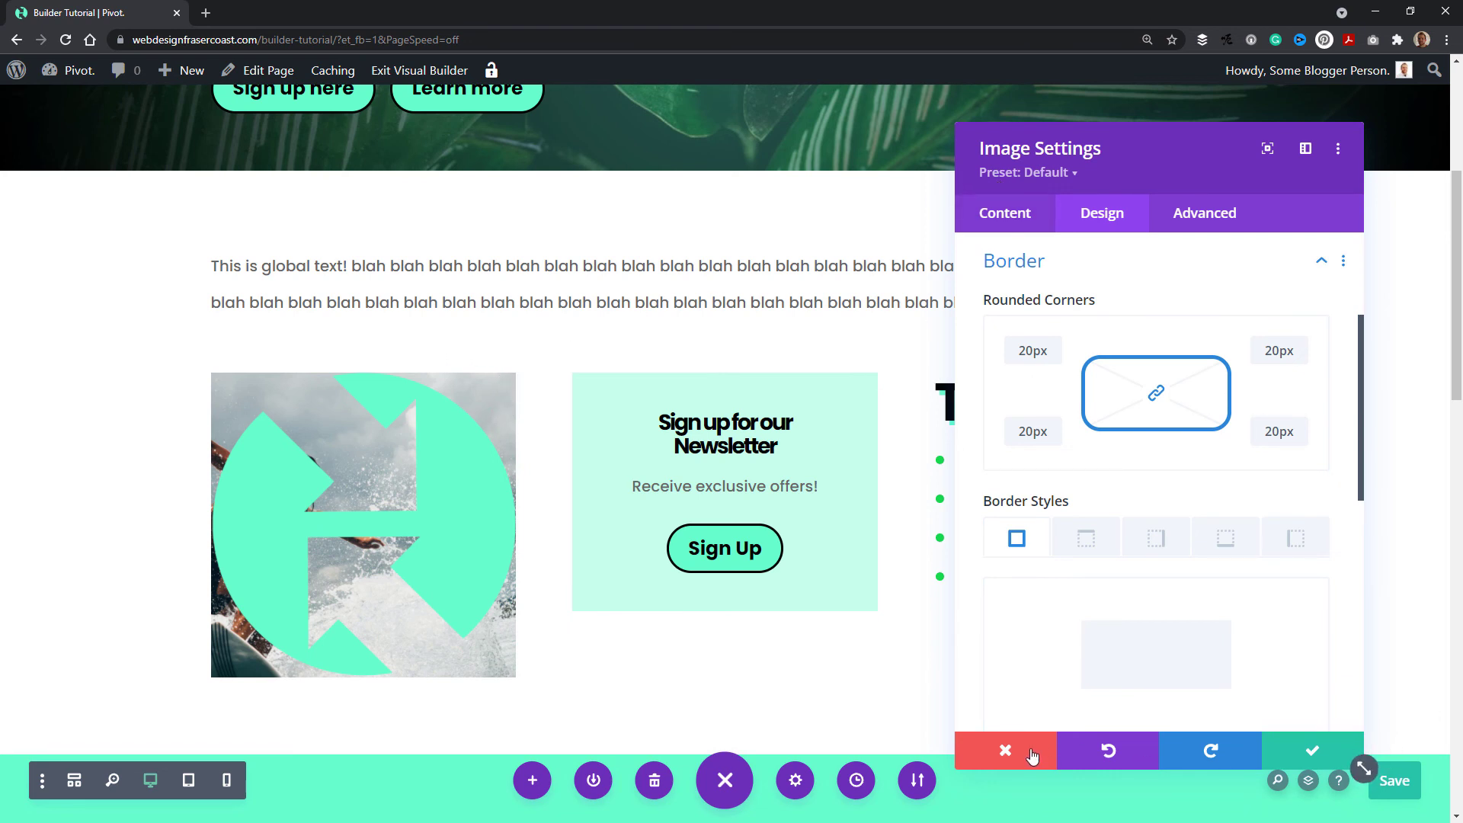
Replace the arrow logo in the image module with the laptop and camera flat-lay picture from the media library
left_click(1005, 226)
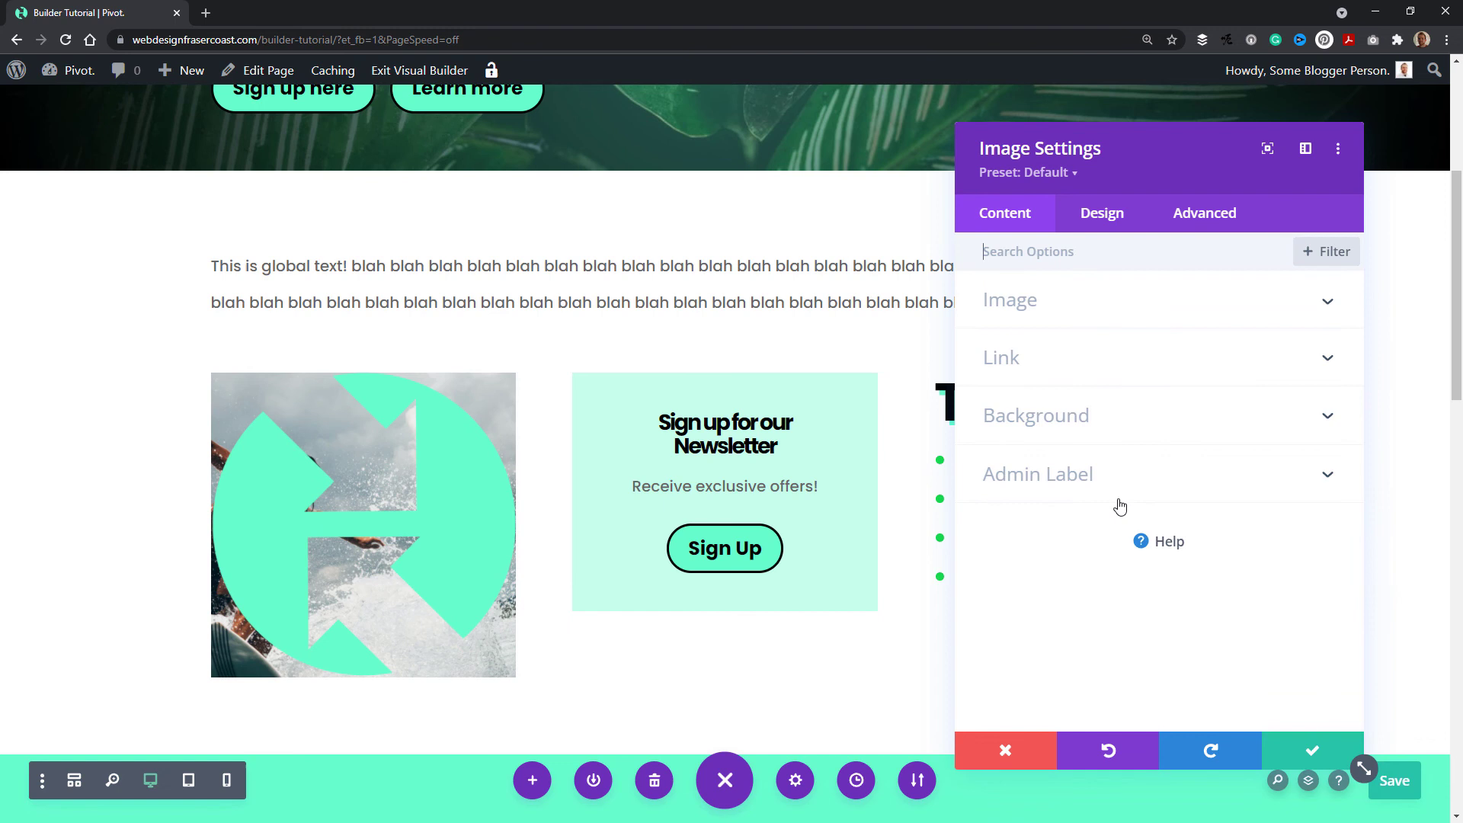
left_click(1113, 418)
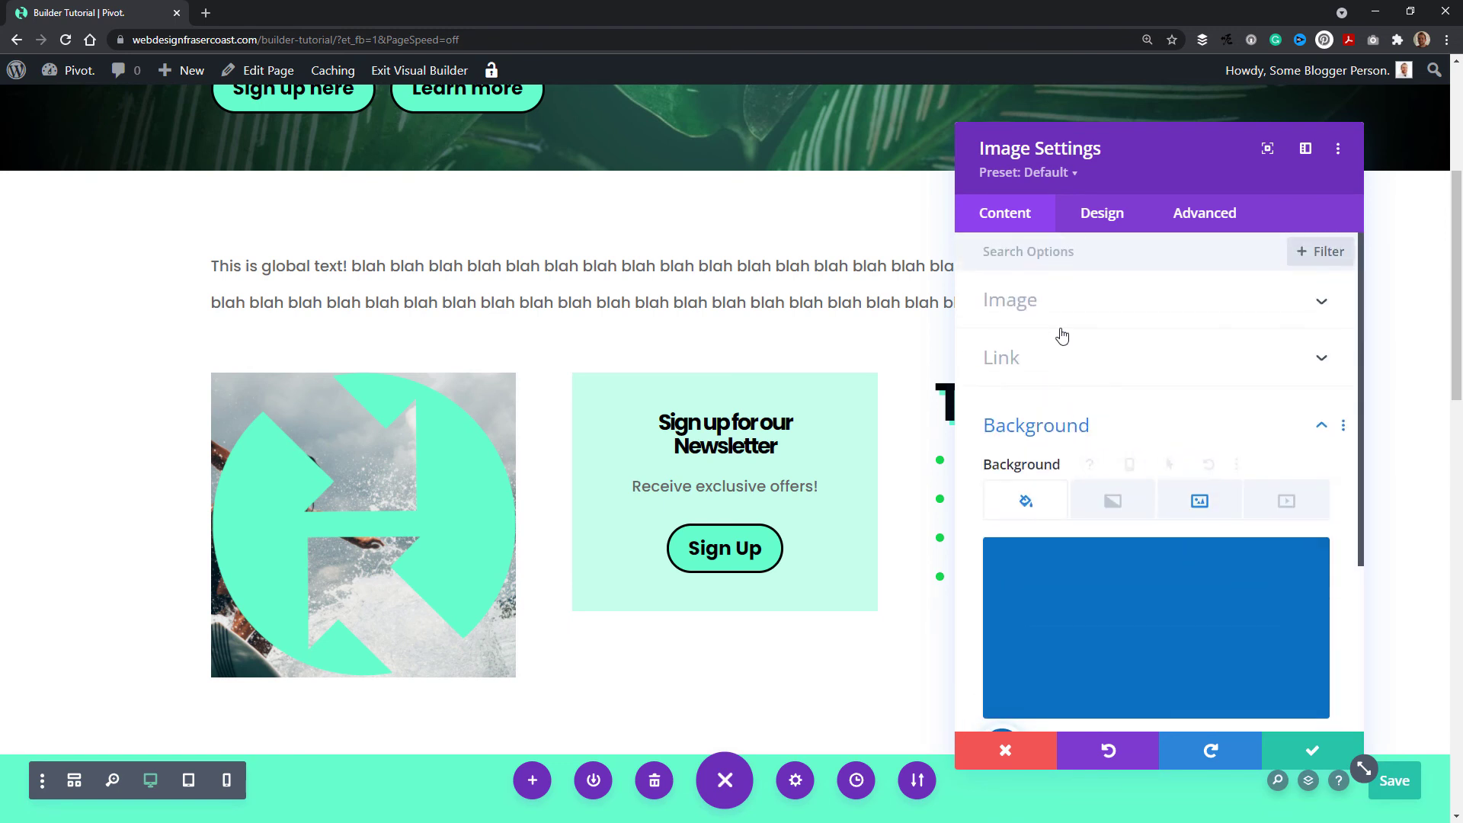
left_click(1061, 307)
left_click(1241, 385)
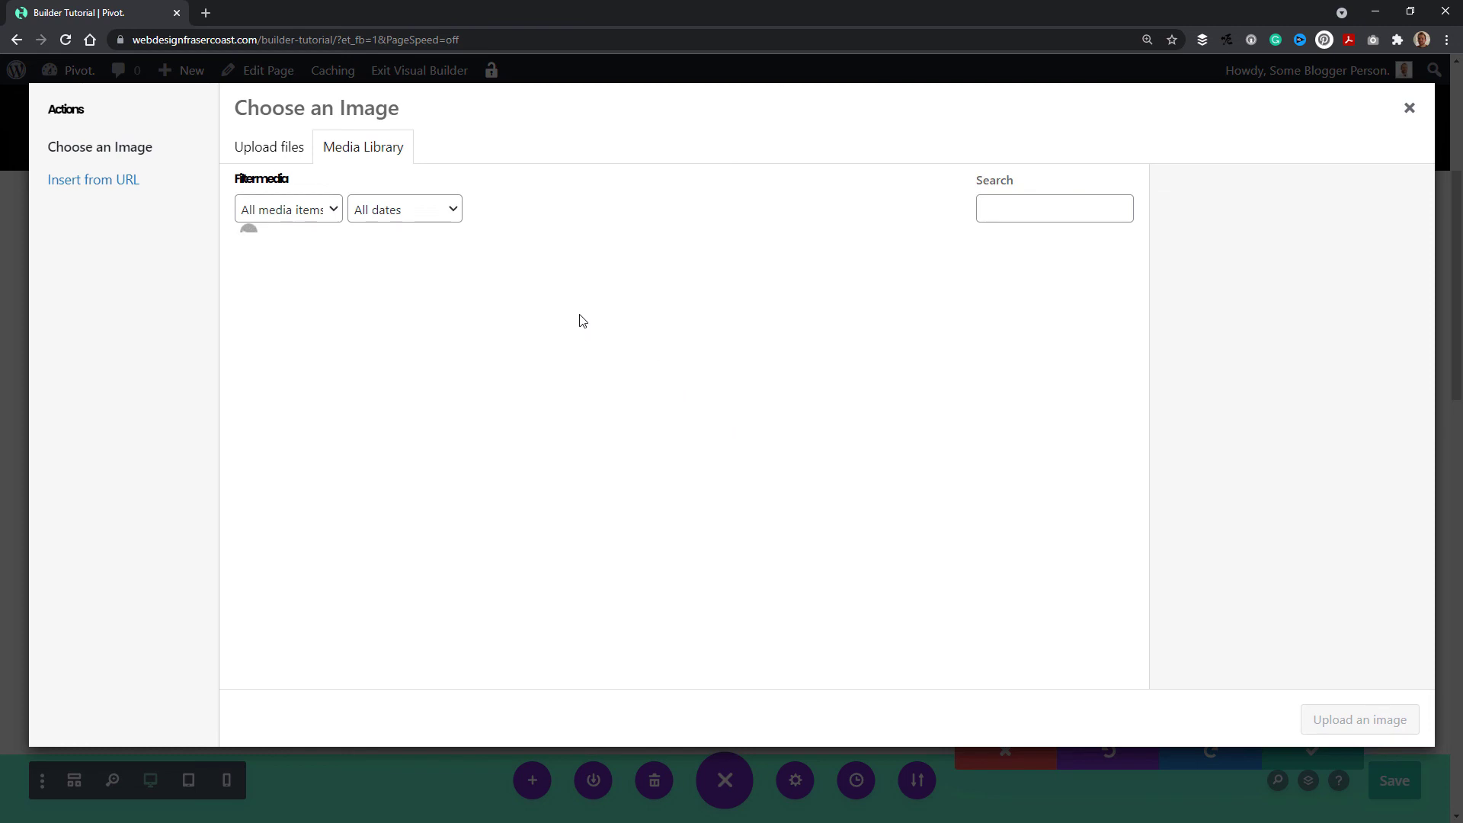
left_click(476, 314)
left_click(1316, 717)
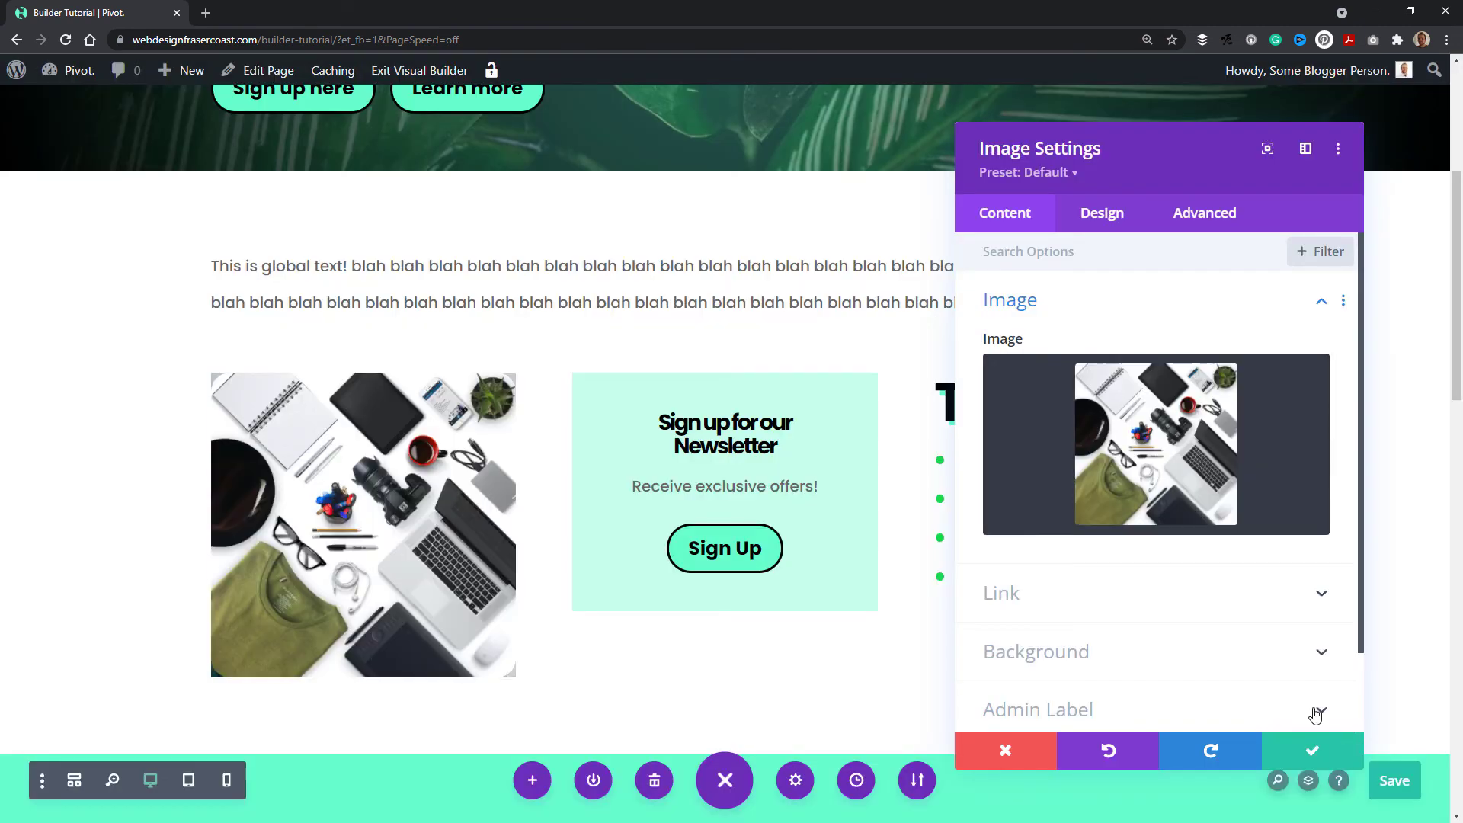
Set the rounded corners of the image module's border to 100px on all four corners
left_click(1091, 214)
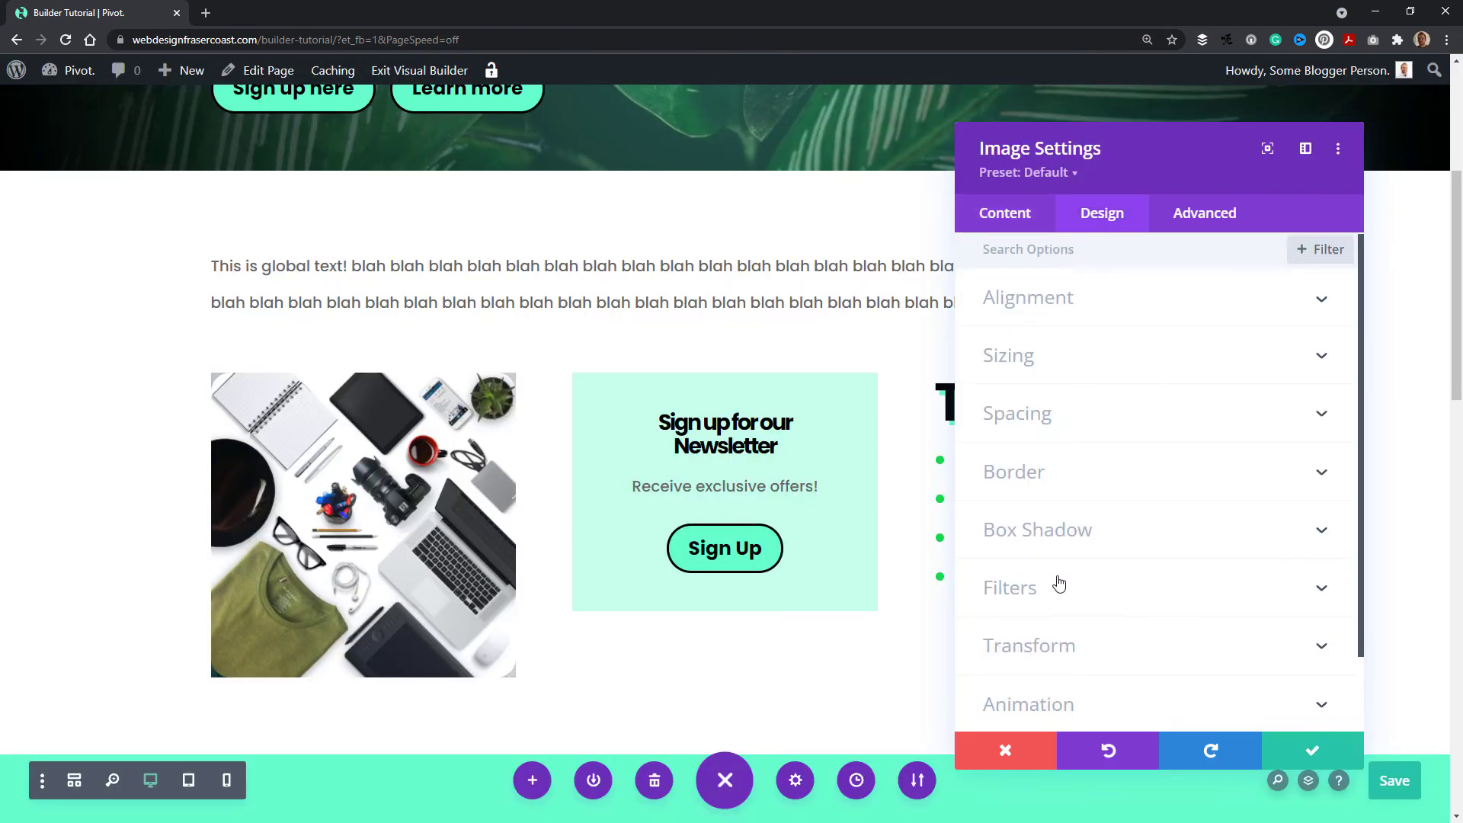
scroll(1060, 584, "down", 2)
left_click(1065, 390)
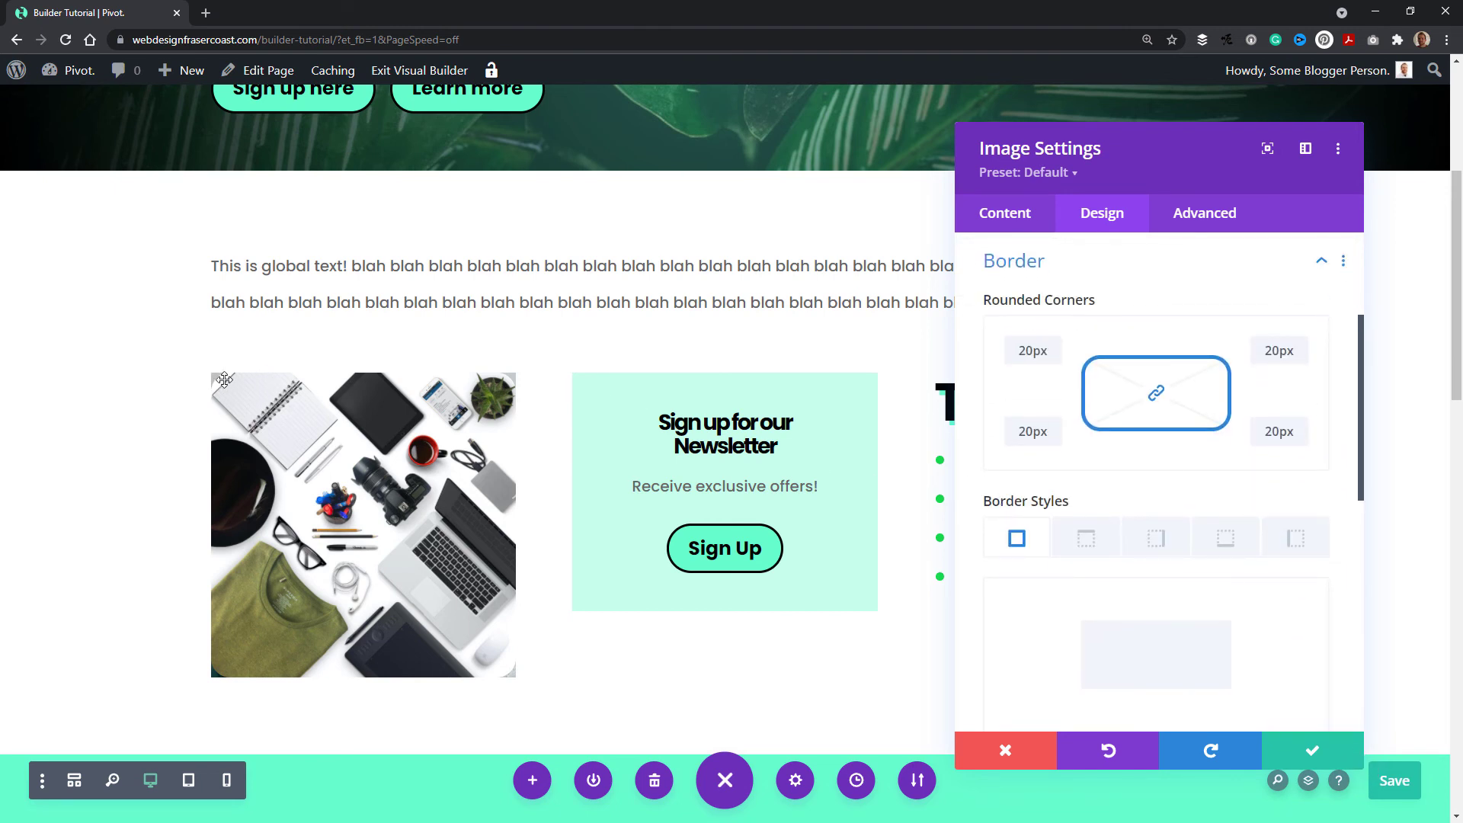
double_click(1022, 354)
type("100")
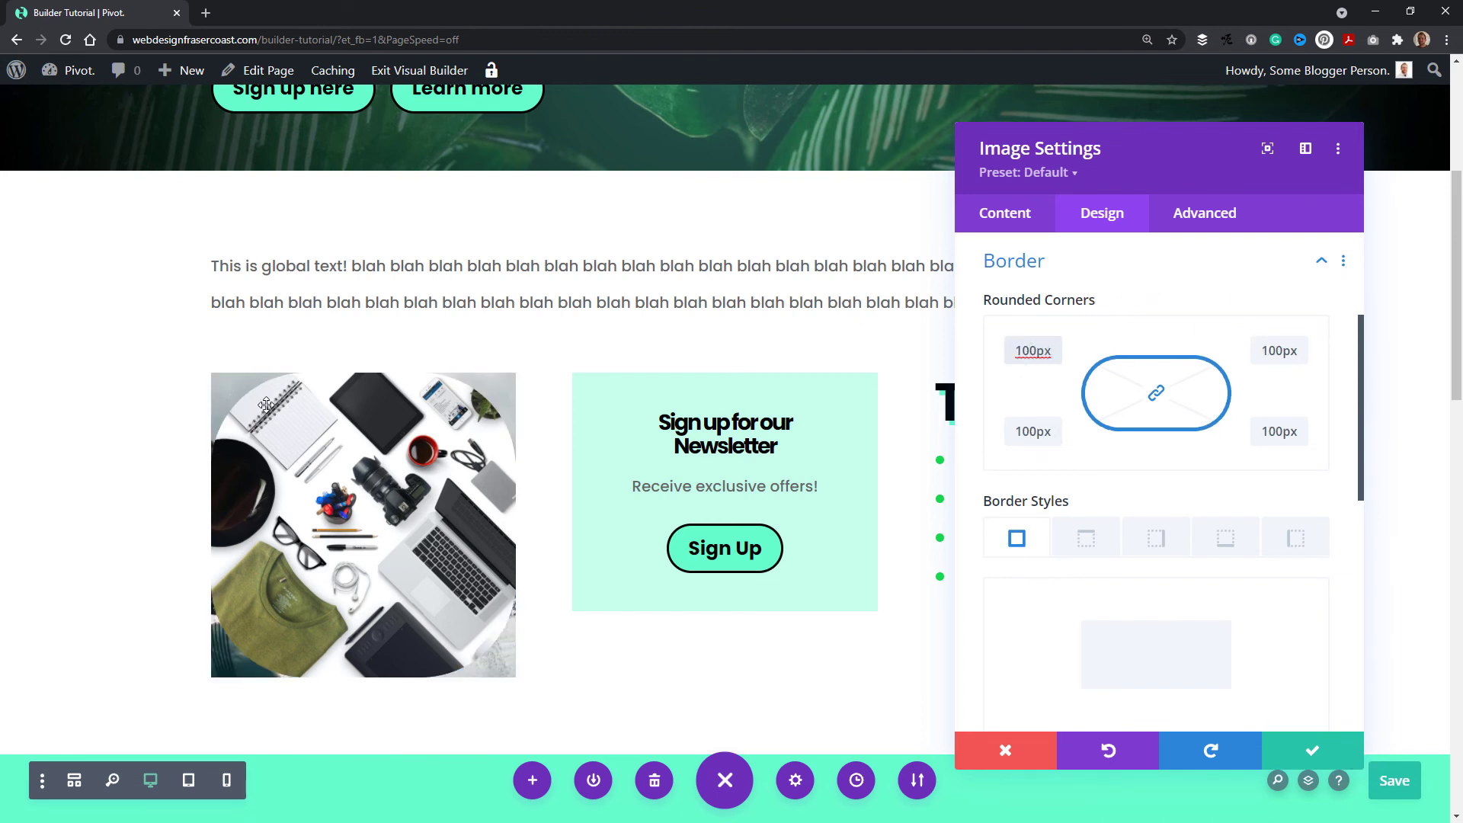
Unlink the rounded corners and set the bottom-right corner to 0px and the top-left corner to 1000px
double_click(1262, 432)
type("0")
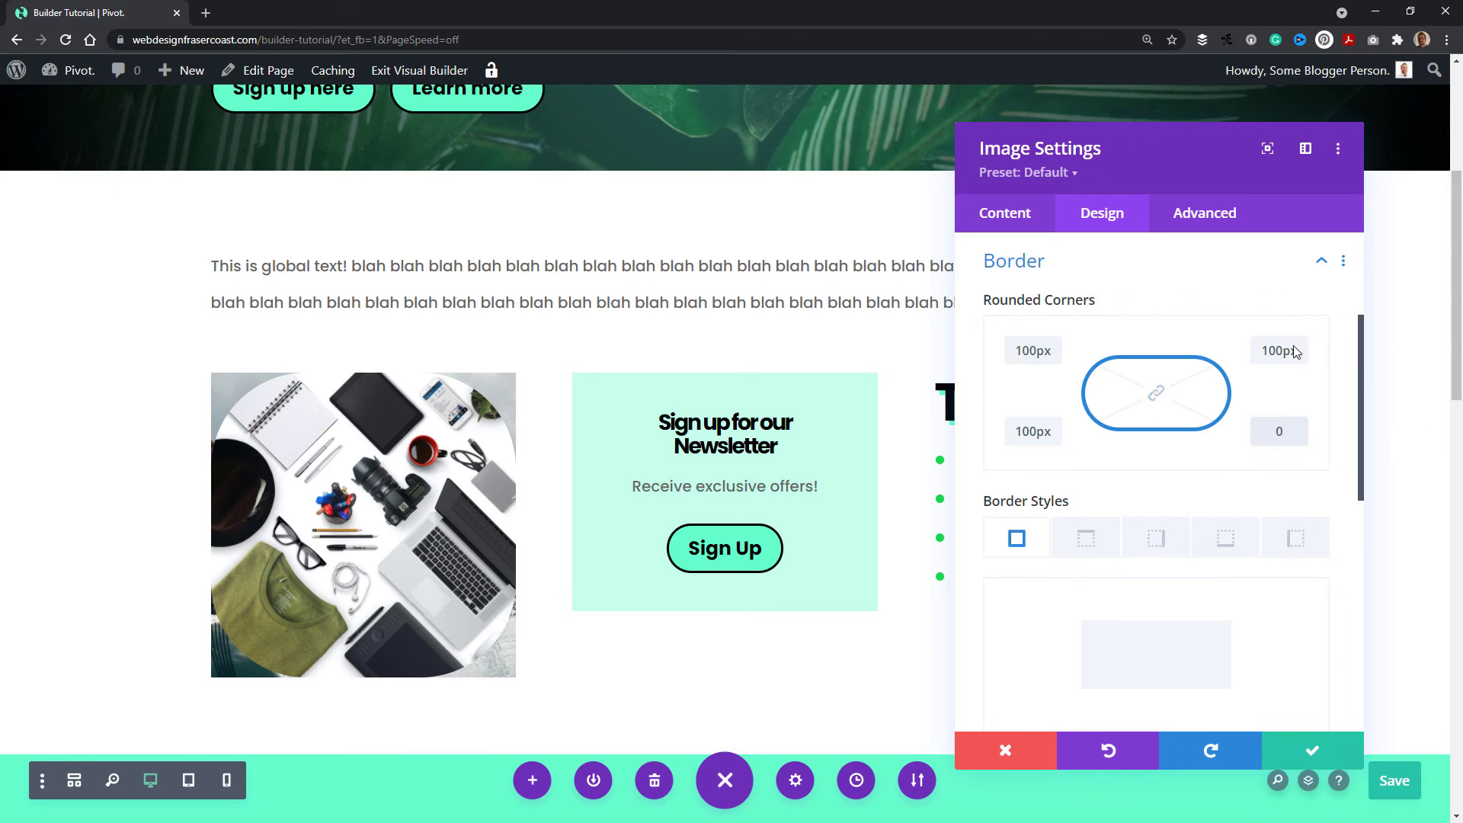
double_click(1046, 351)
type("100")
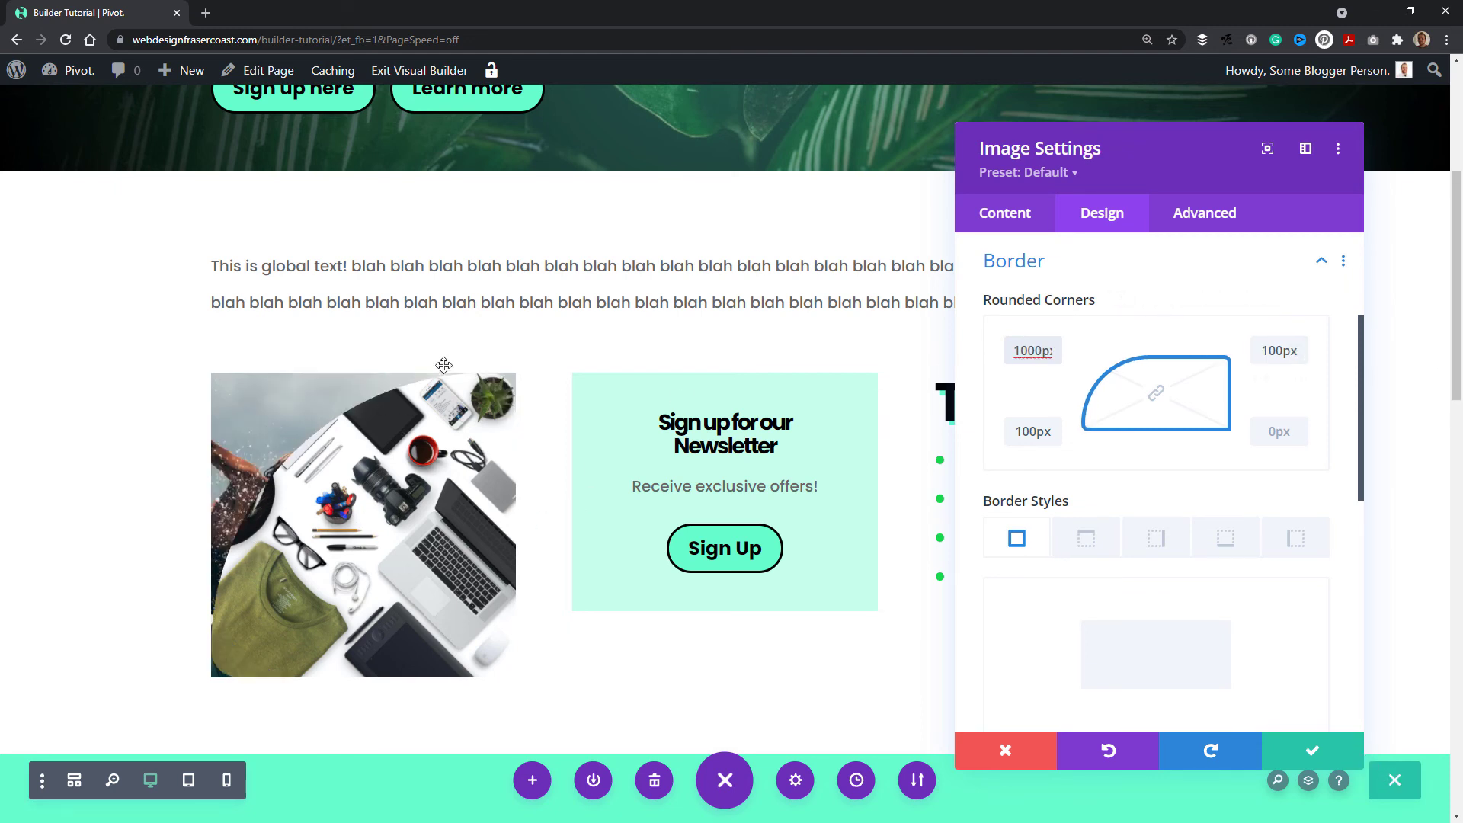
Choose black as the image module's border color and save the module settings
scroll(1202, 562, "down", 3)
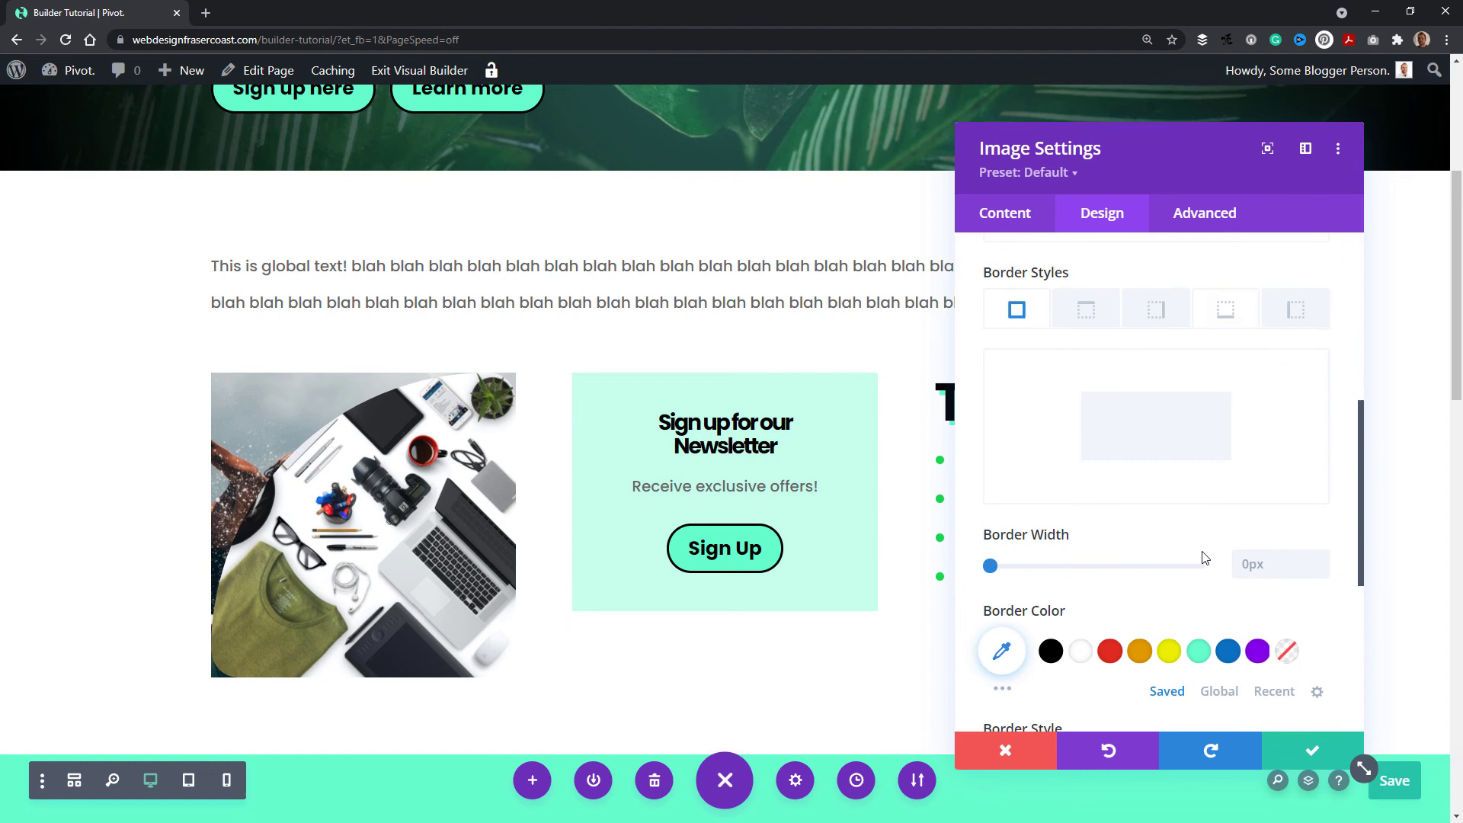
left_click(1051, 651)
left_click_drag(990, 565, 912, 591)
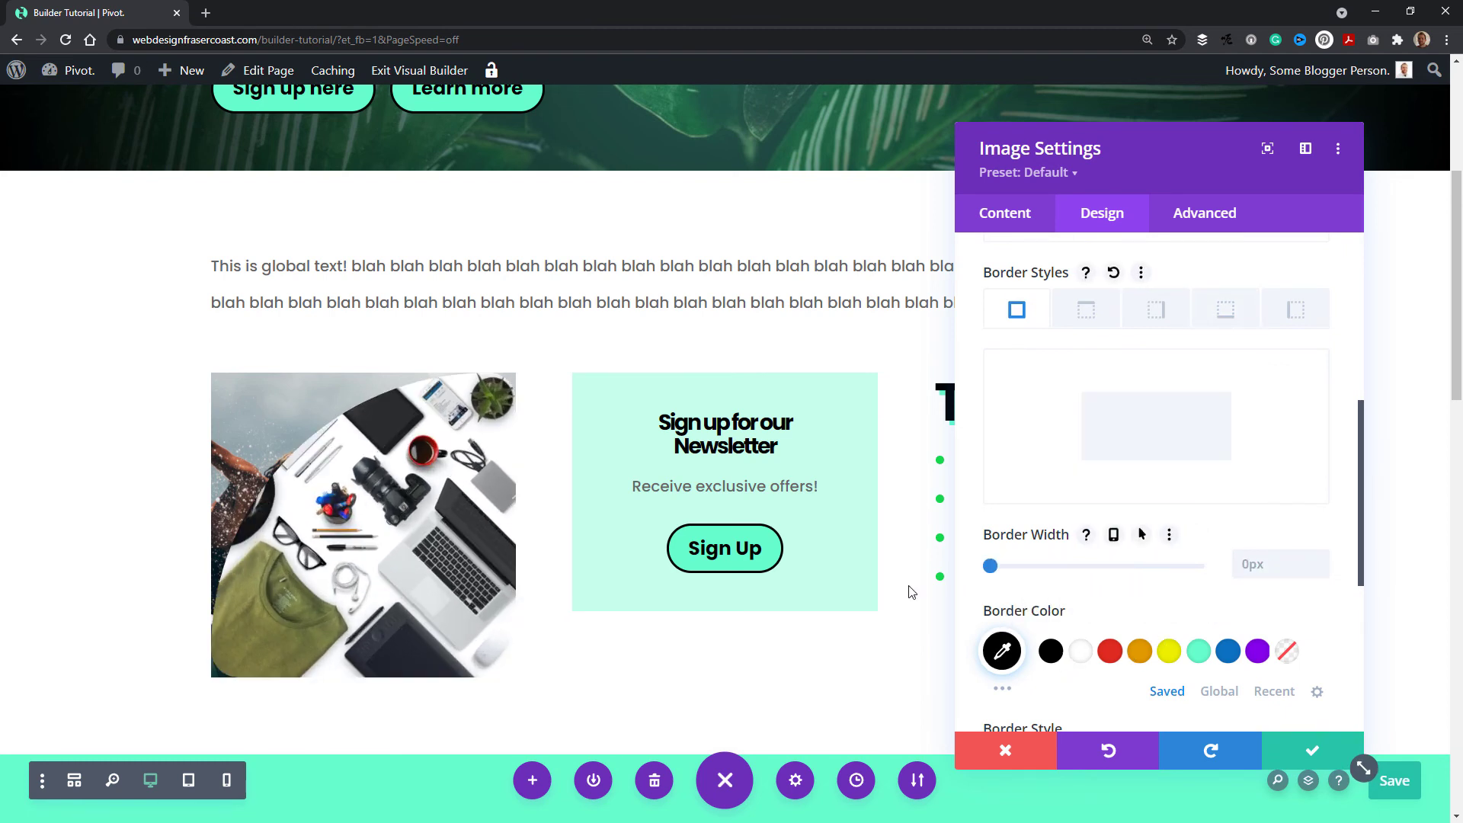
scroll(1265, 518, "down", 1)
scroll(1264, 519, "down", 4)
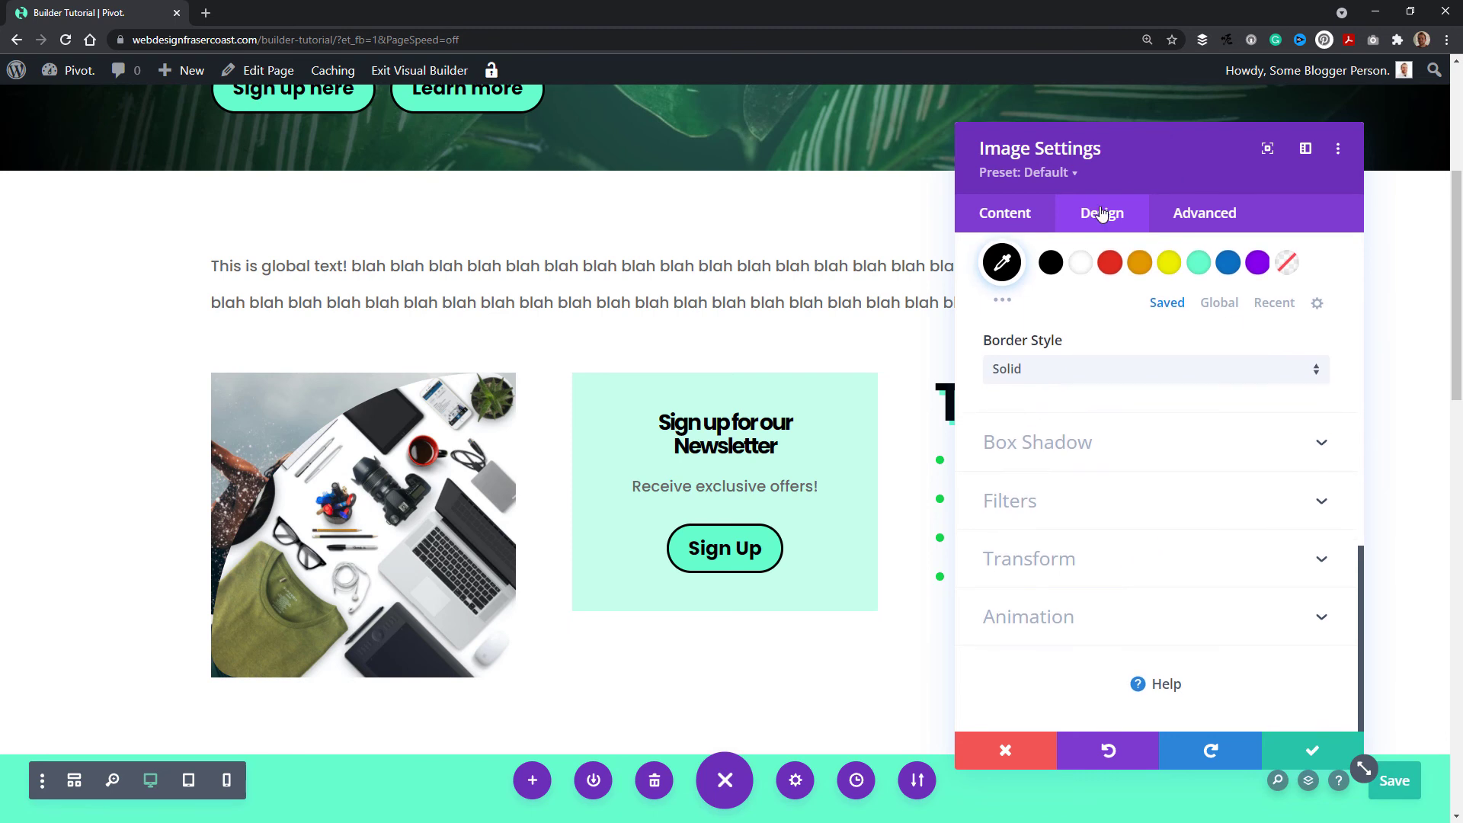
left_click(1314, 744)
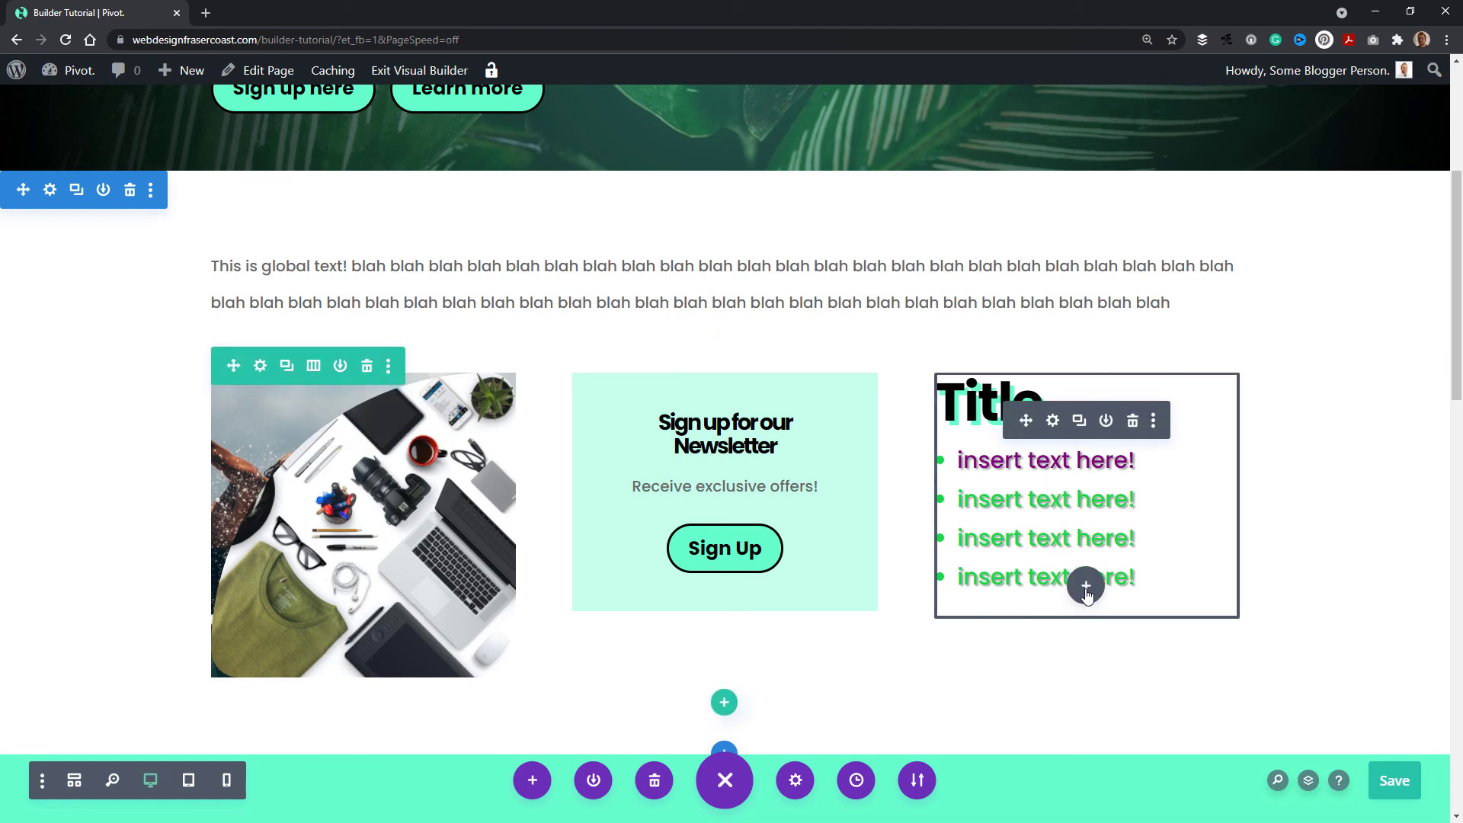
Insert a Tabs module below the bulleted list text in the third column and accept its default settings
left_click(1086, 586)
scroll(1073, 480, "down", 5)
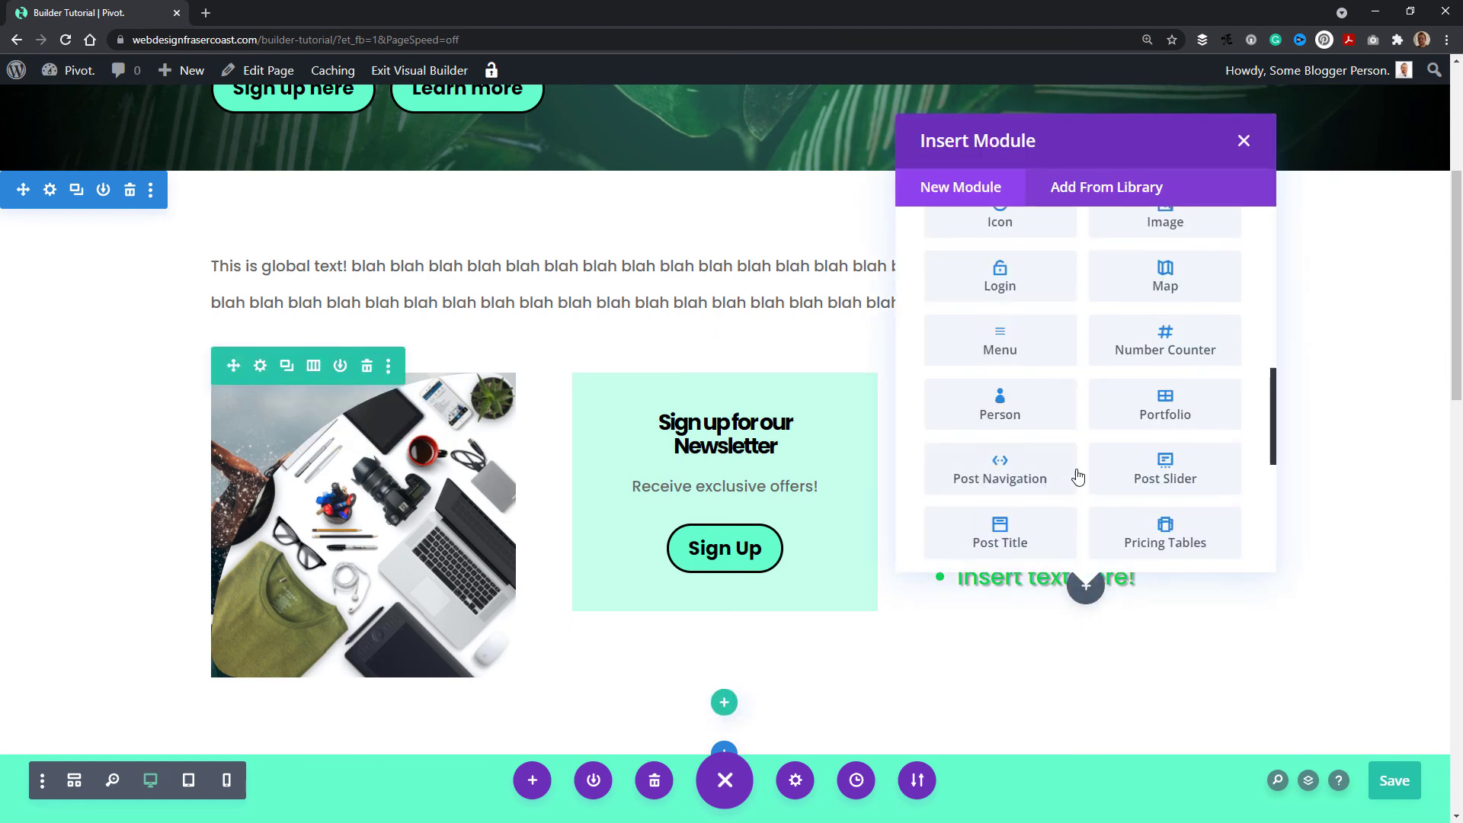
scroll(1077, 474, "down", 5)
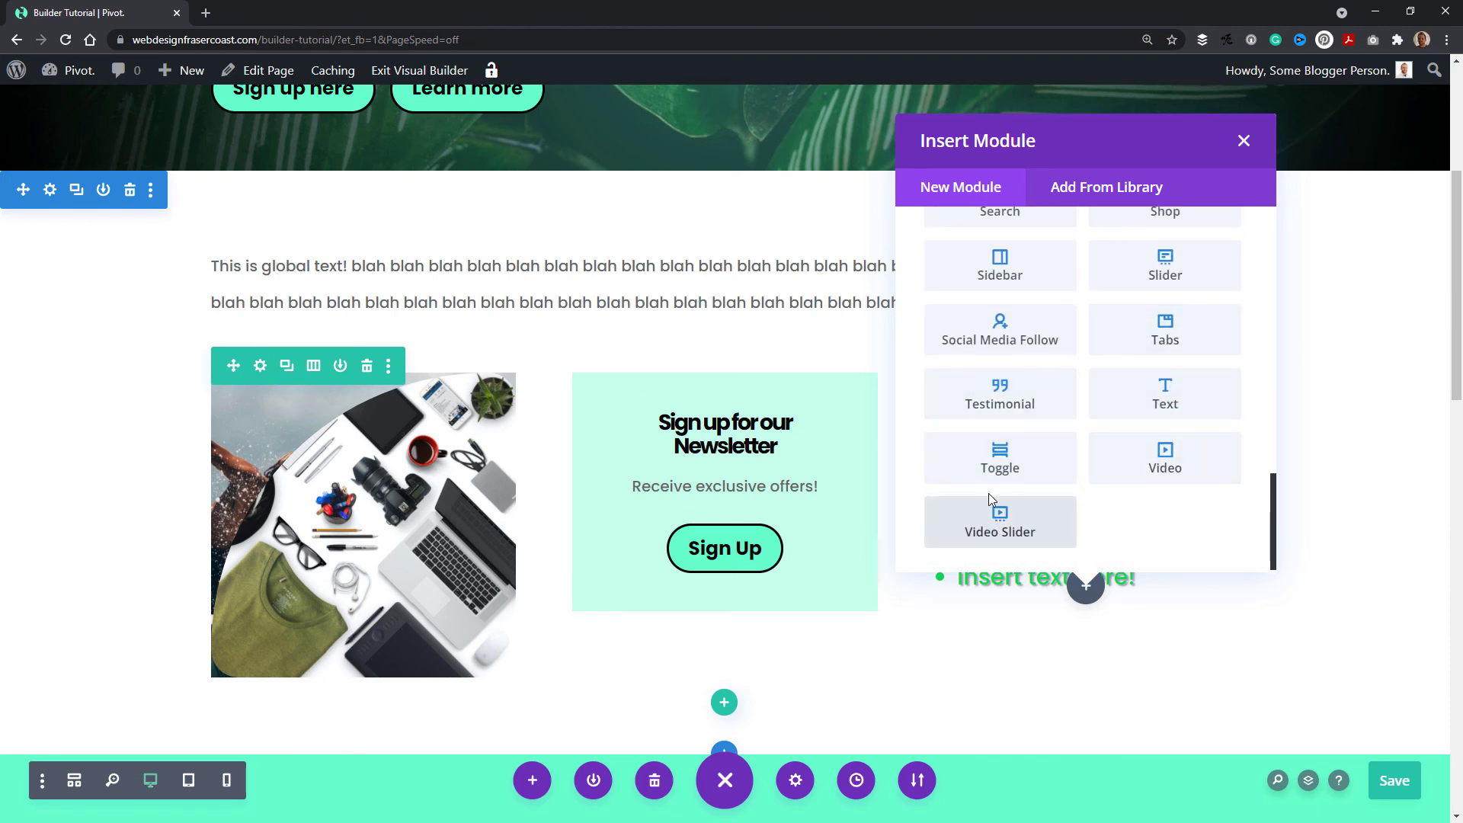
scroll(1000, 396, "up", 3)
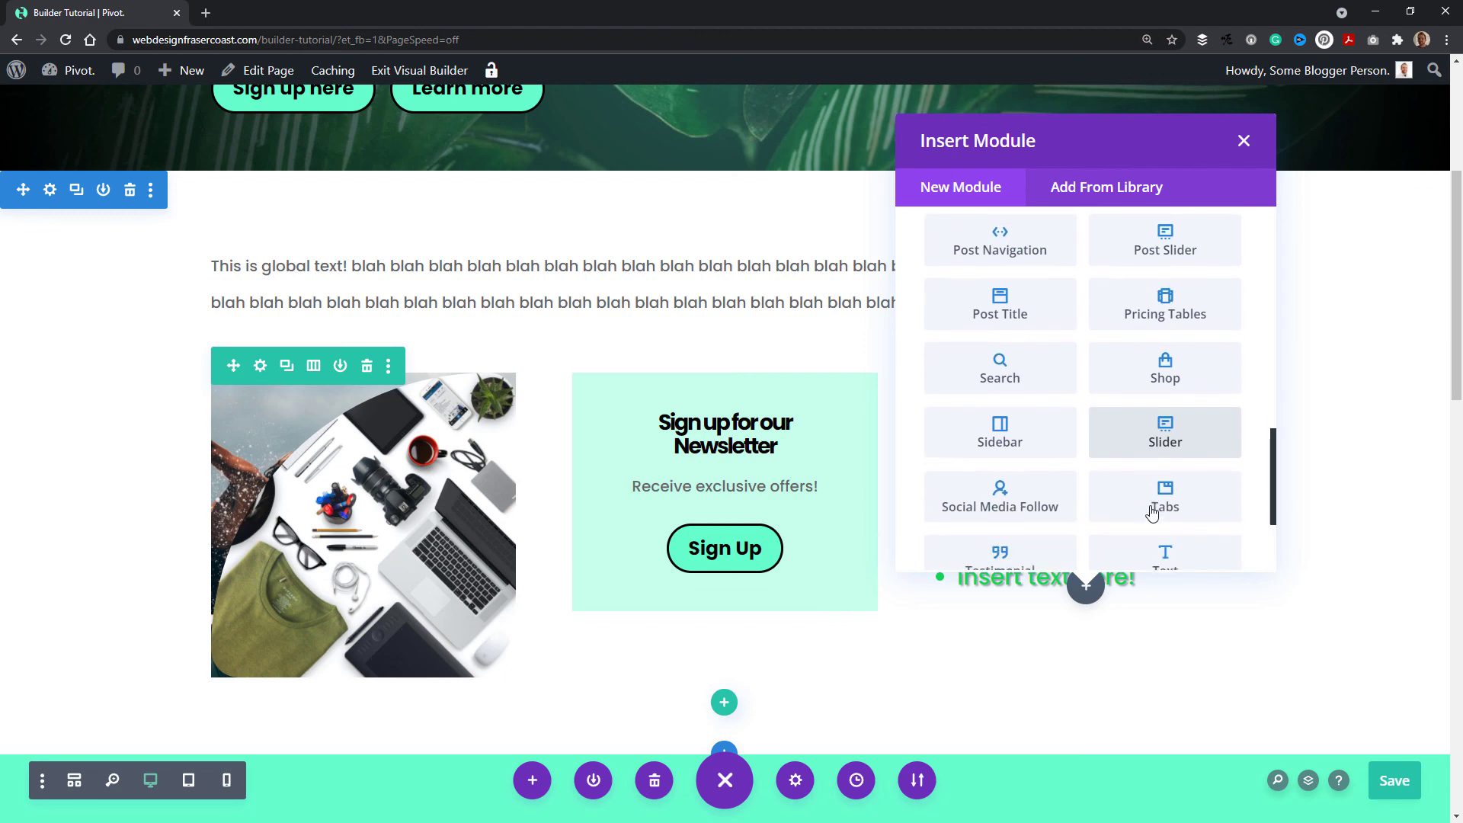
scroll(1151, 513, "down", 1)
left_click(1155, 419)
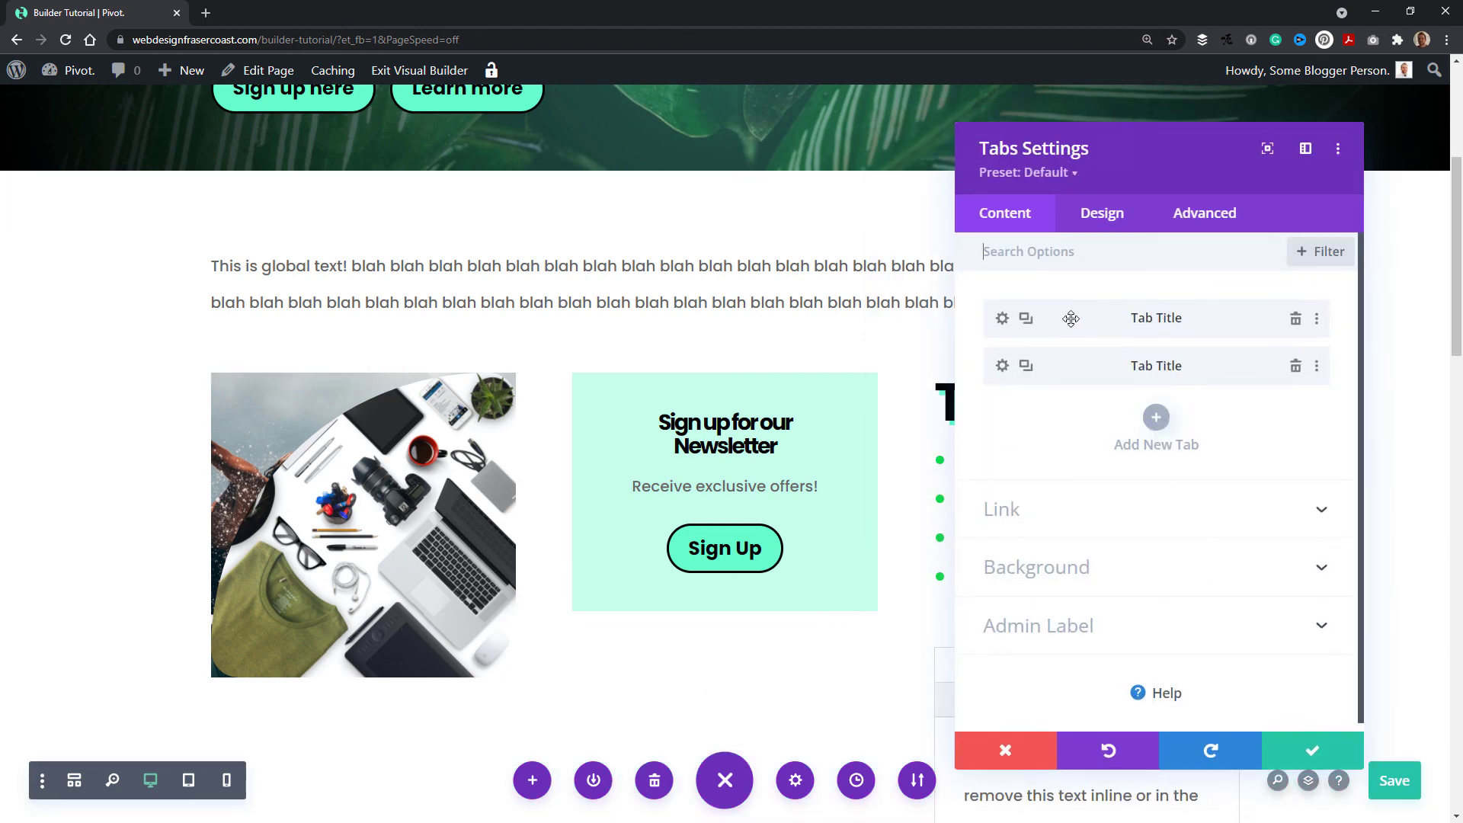
left_click(1300, 744)
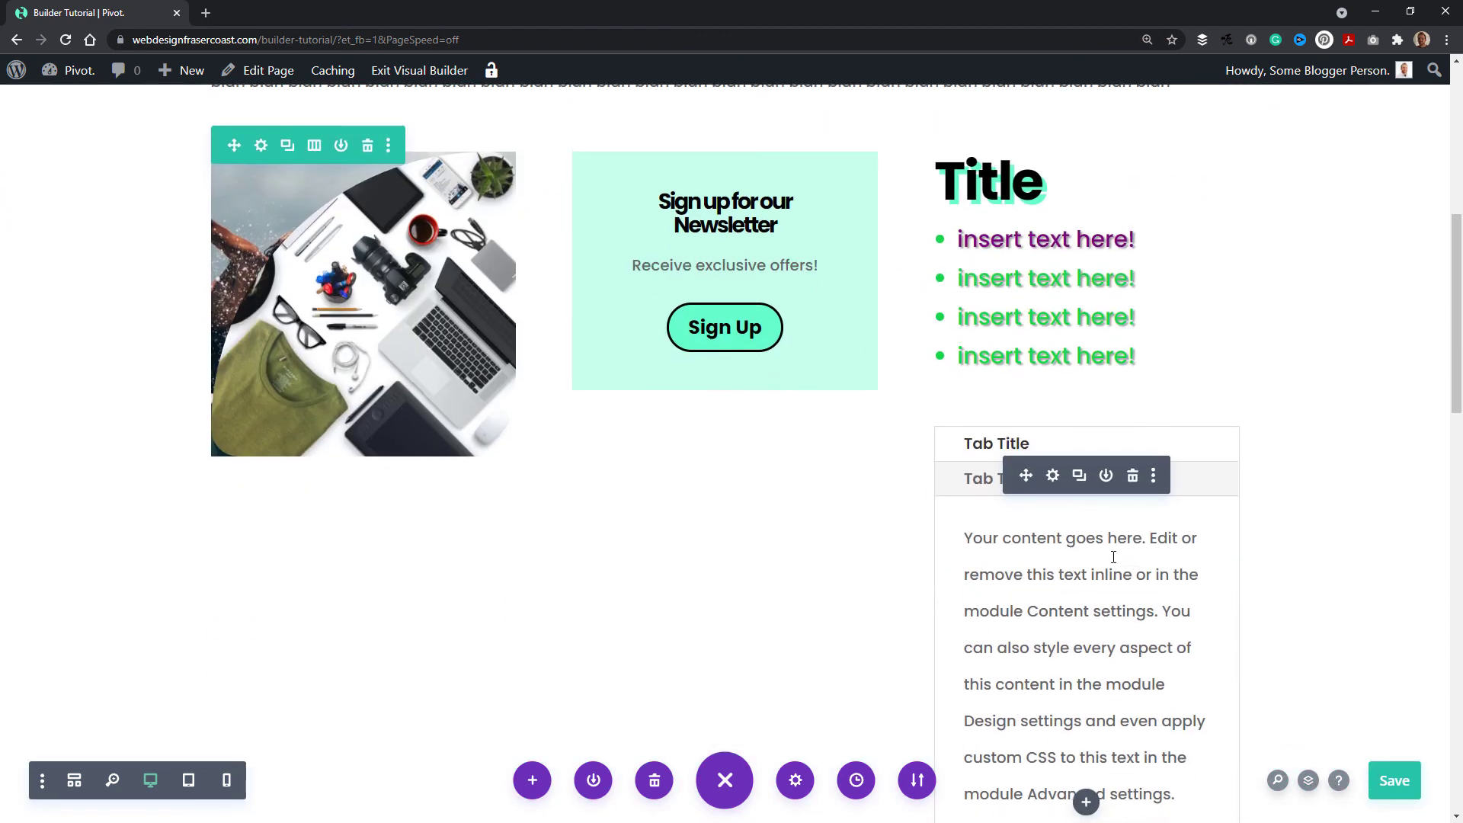
Preview the page in tablet and phone view and look through the phone layout from the header to the column content
scroll(1100, 644, "up", 4)
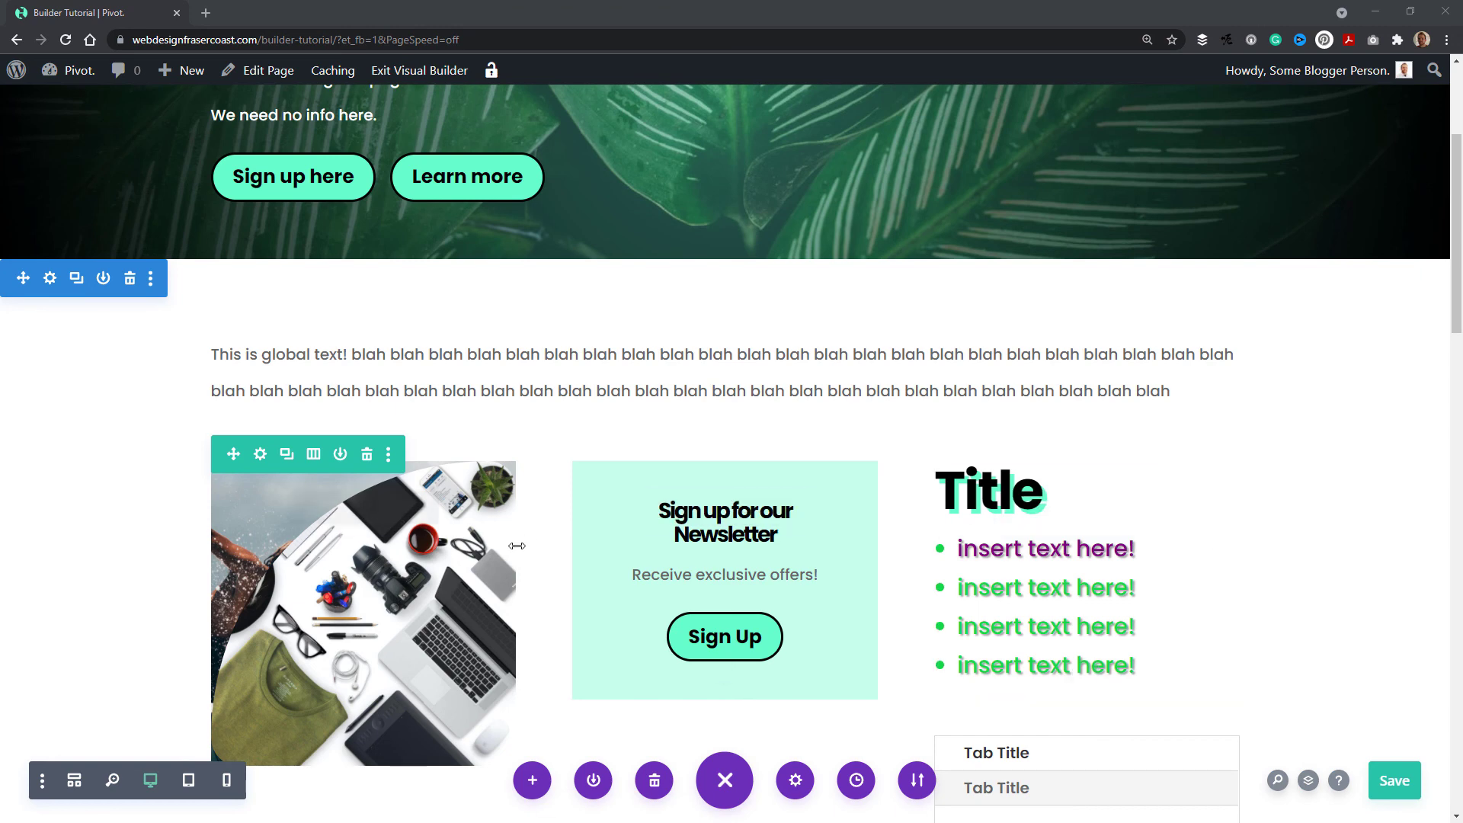
left_click(188, 781)
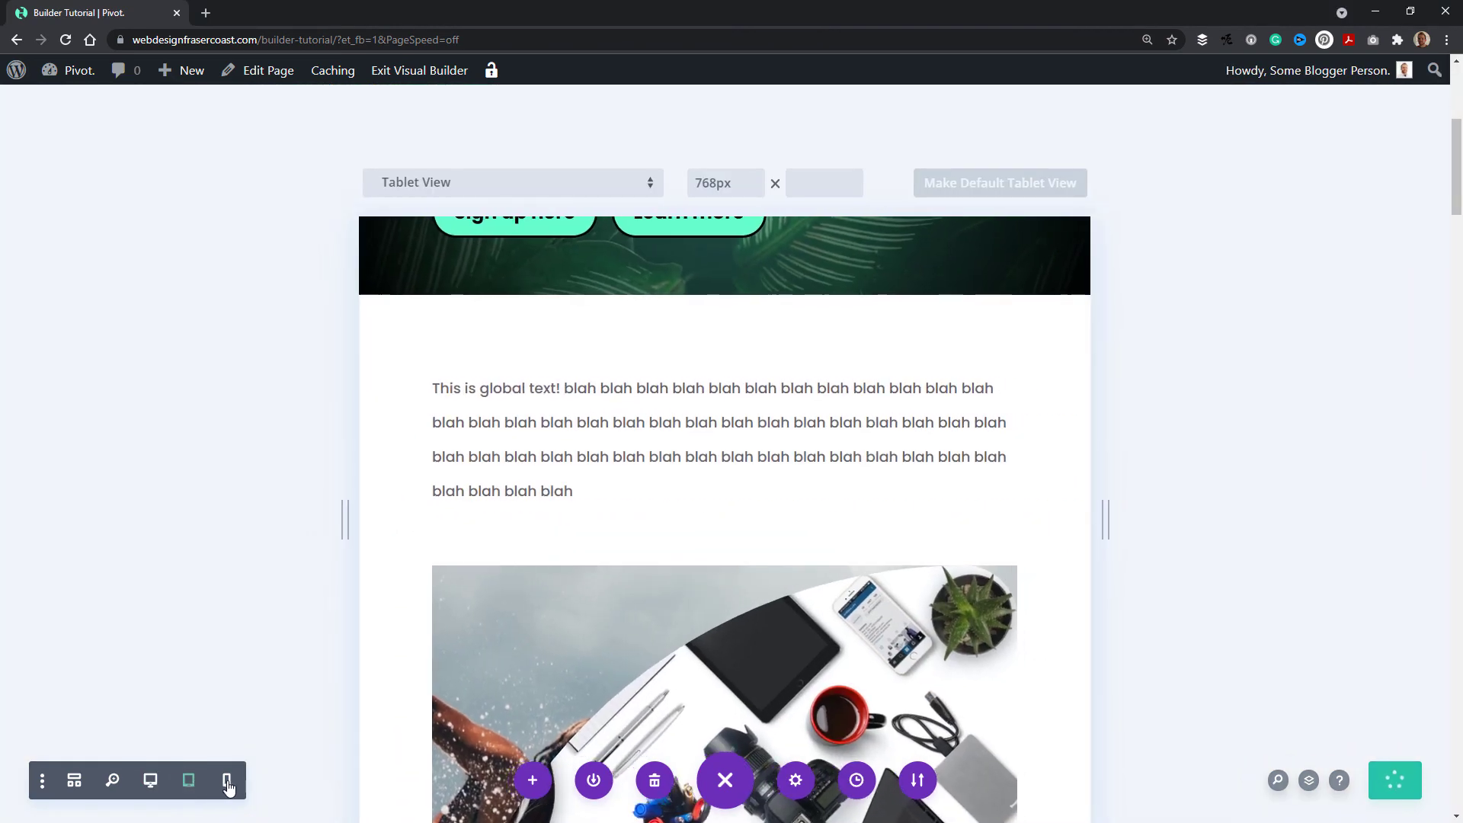
left_click(227, 781)
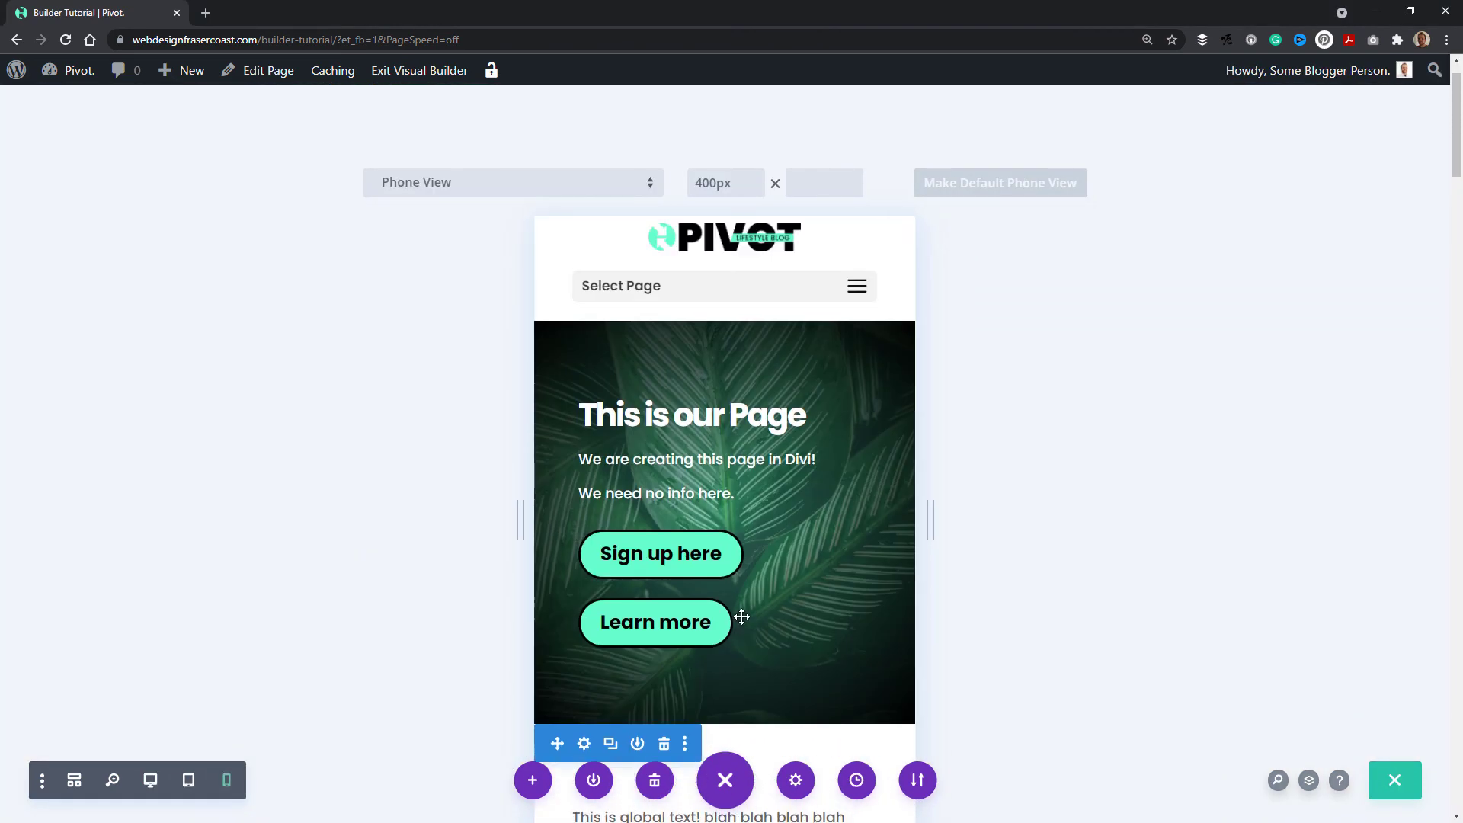
scroll(1010, 536, "down", 3)
scroll(1012, 561, "up", 3)
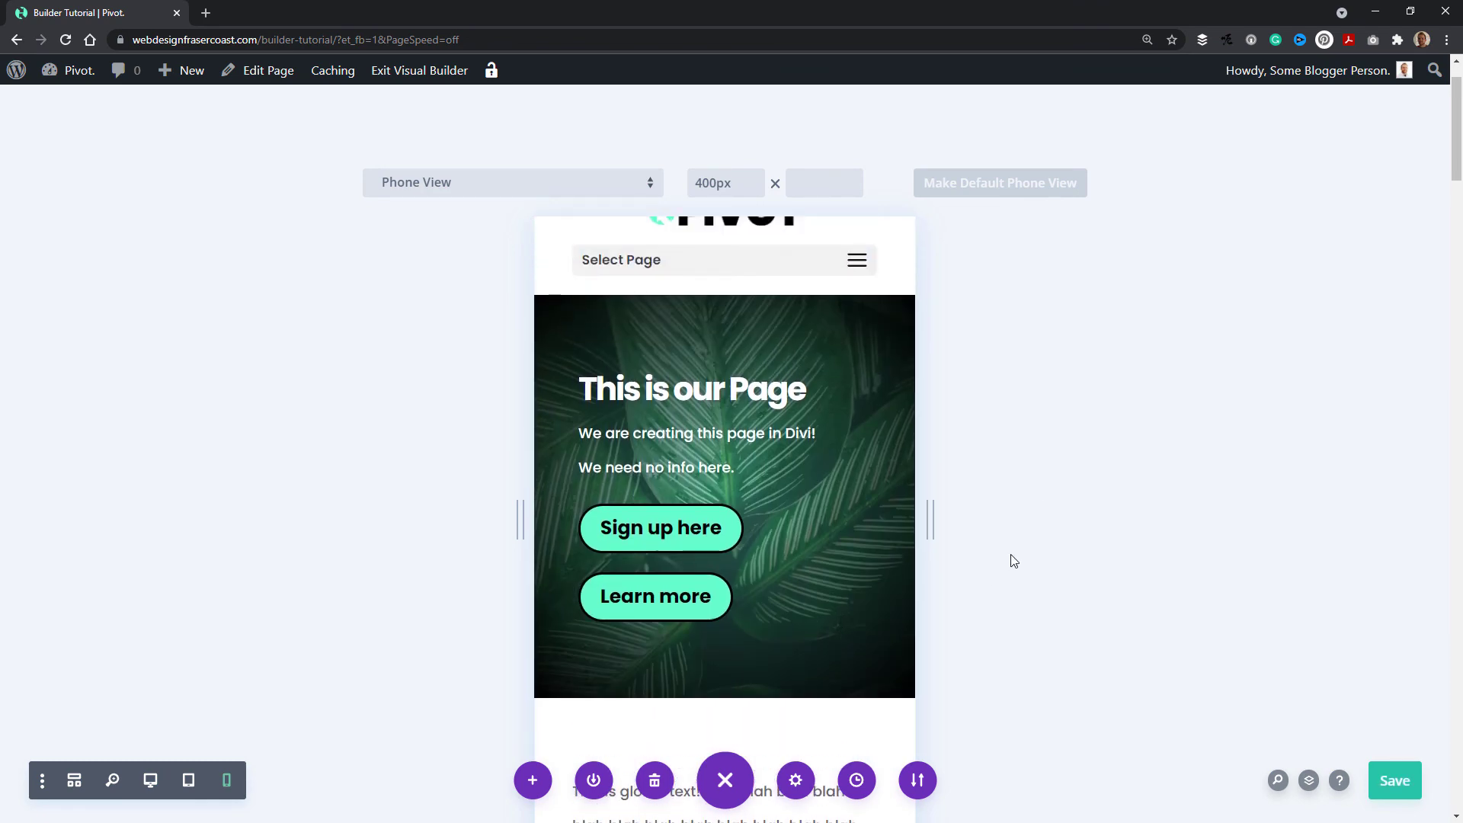
scroll(762, 574, "down", 10)
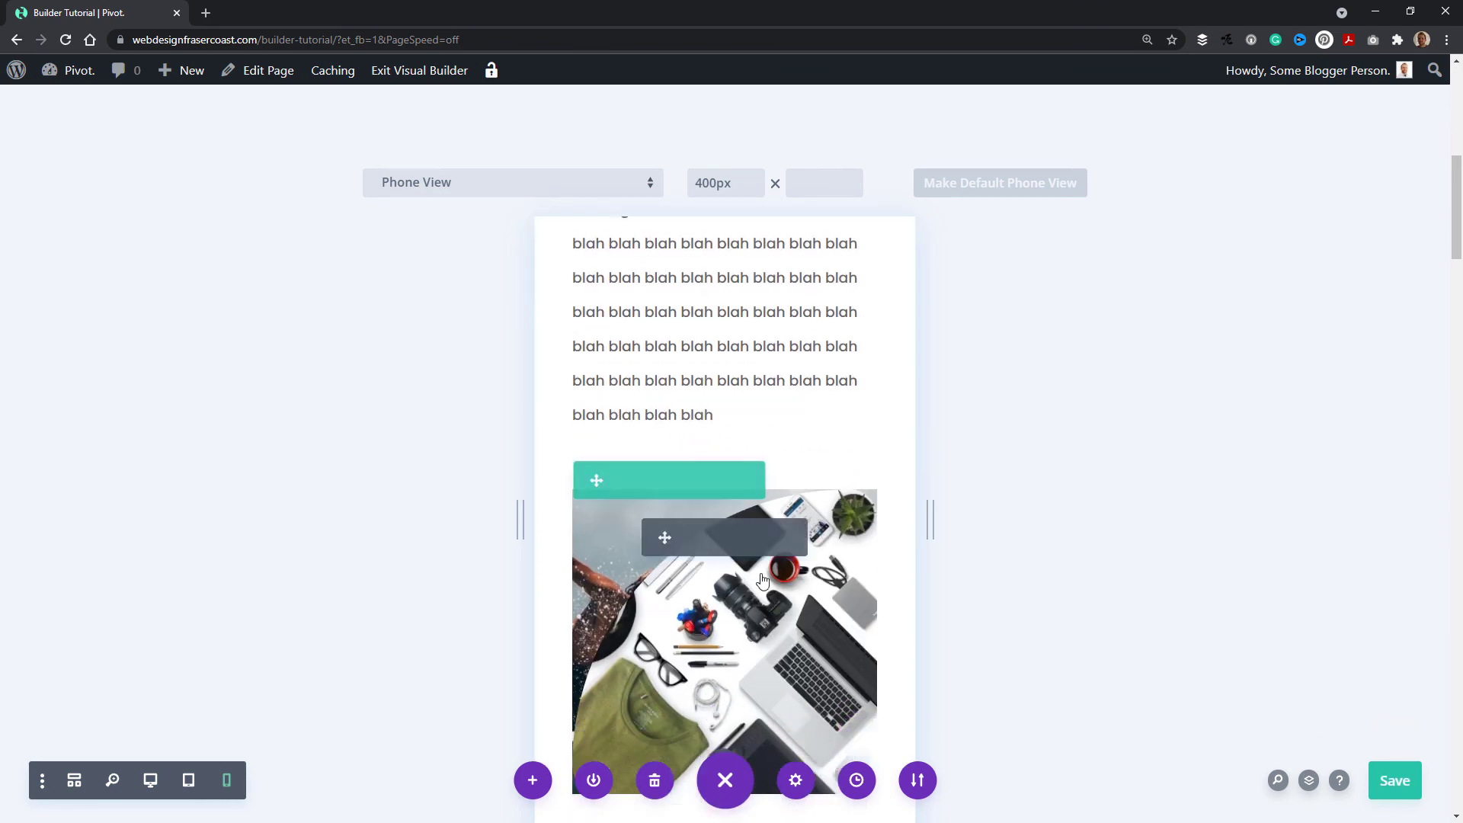
scroll(762, 575, "down", 4)
scroll(751, 565, "up", 15)
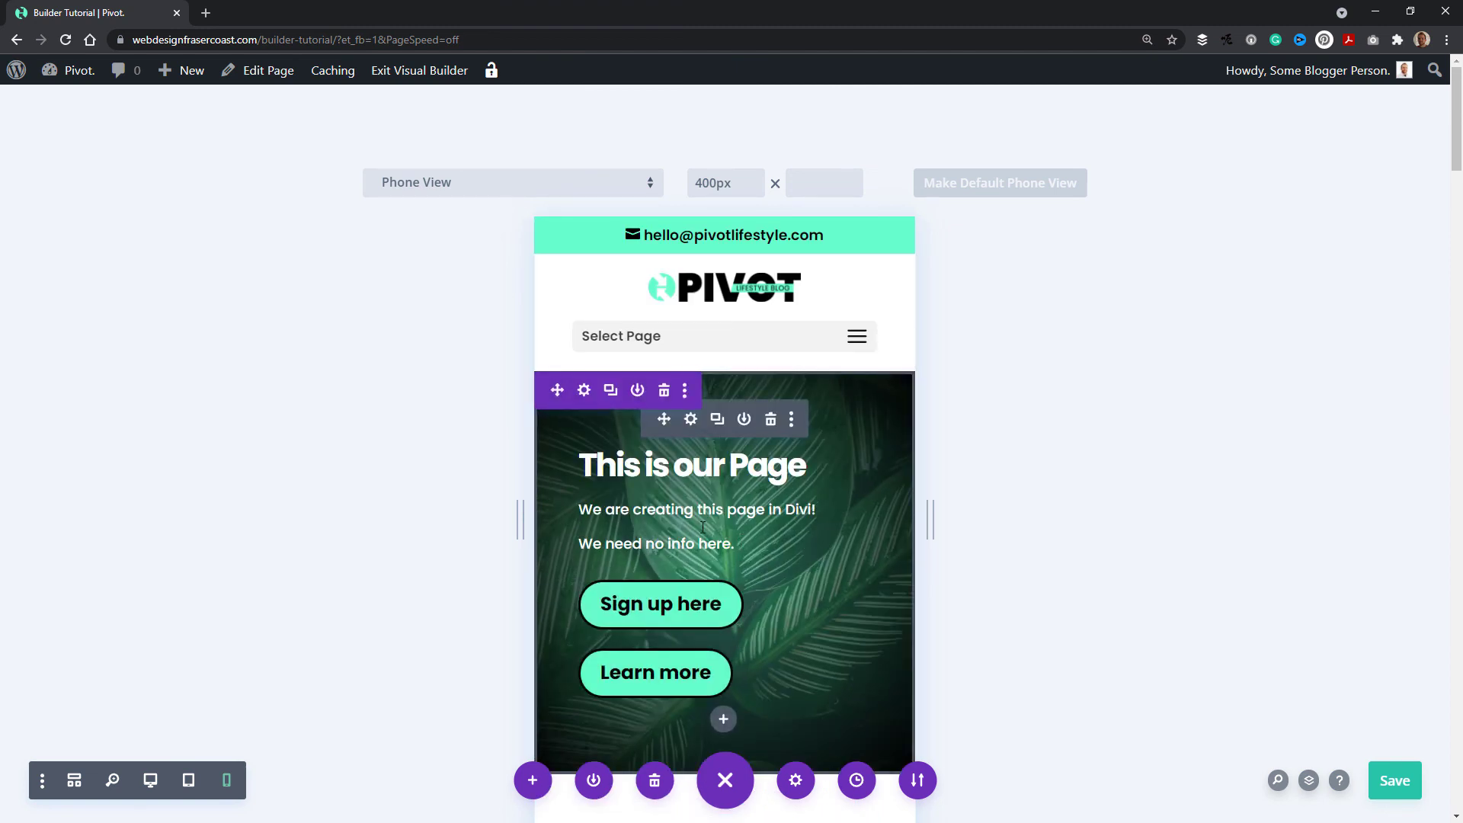
Enable custom styles for the fullwidth header's first button, set its phone text size to 13px, and save the module settings
left_click(691, 420)
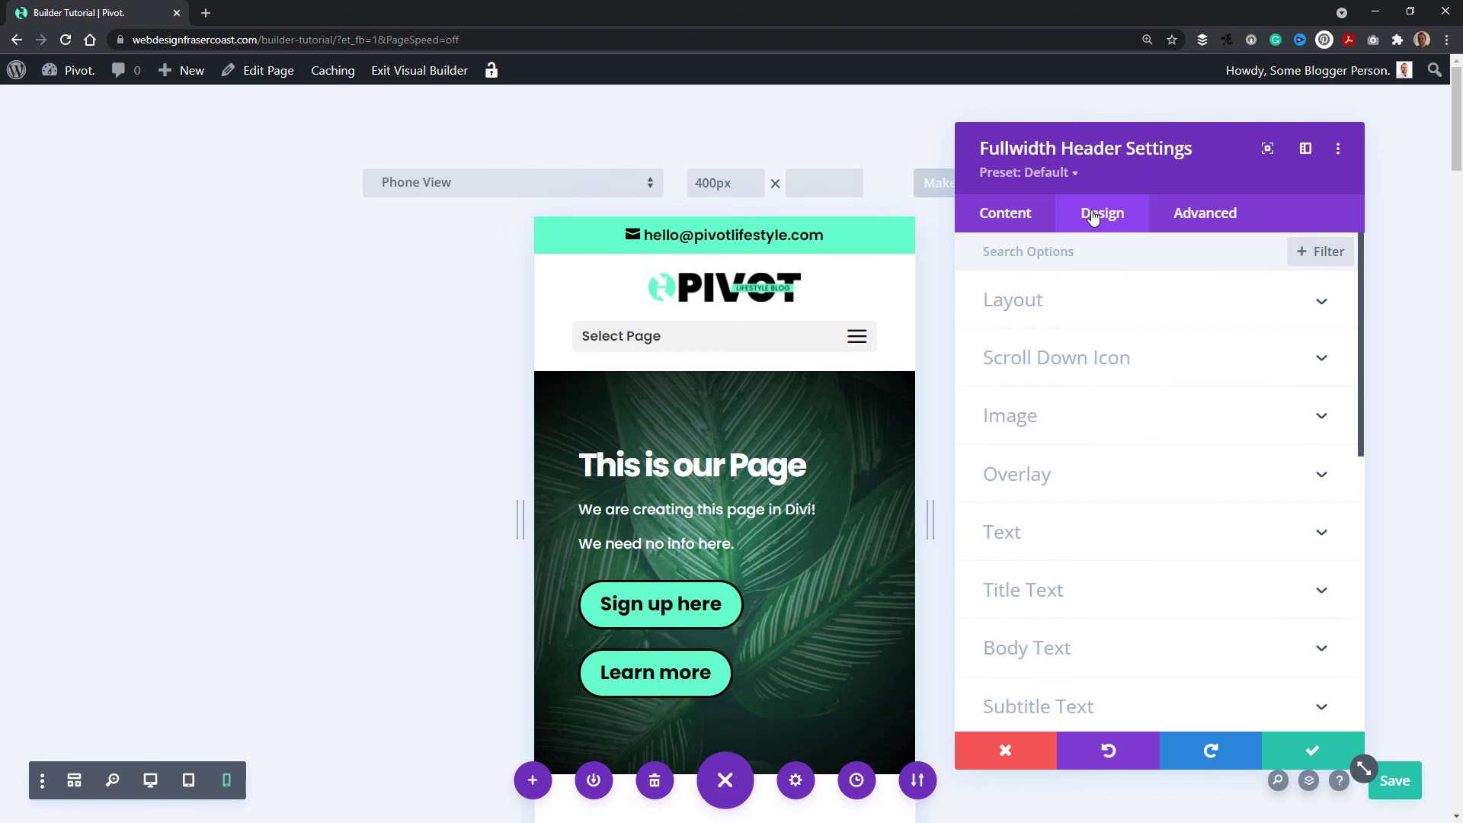
scroll(1105, 416, "down", 3)
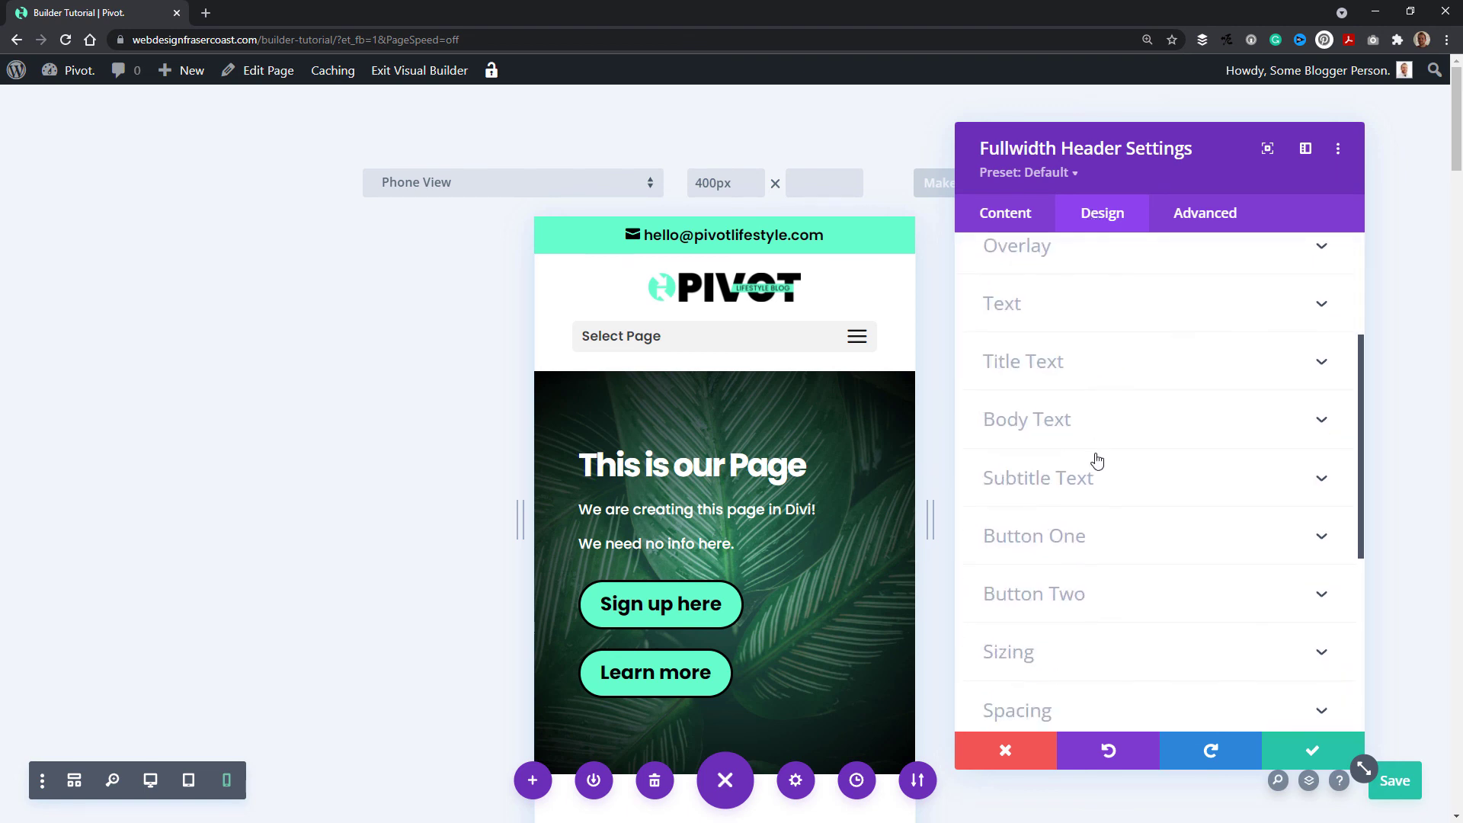
left_click(1070, 533)
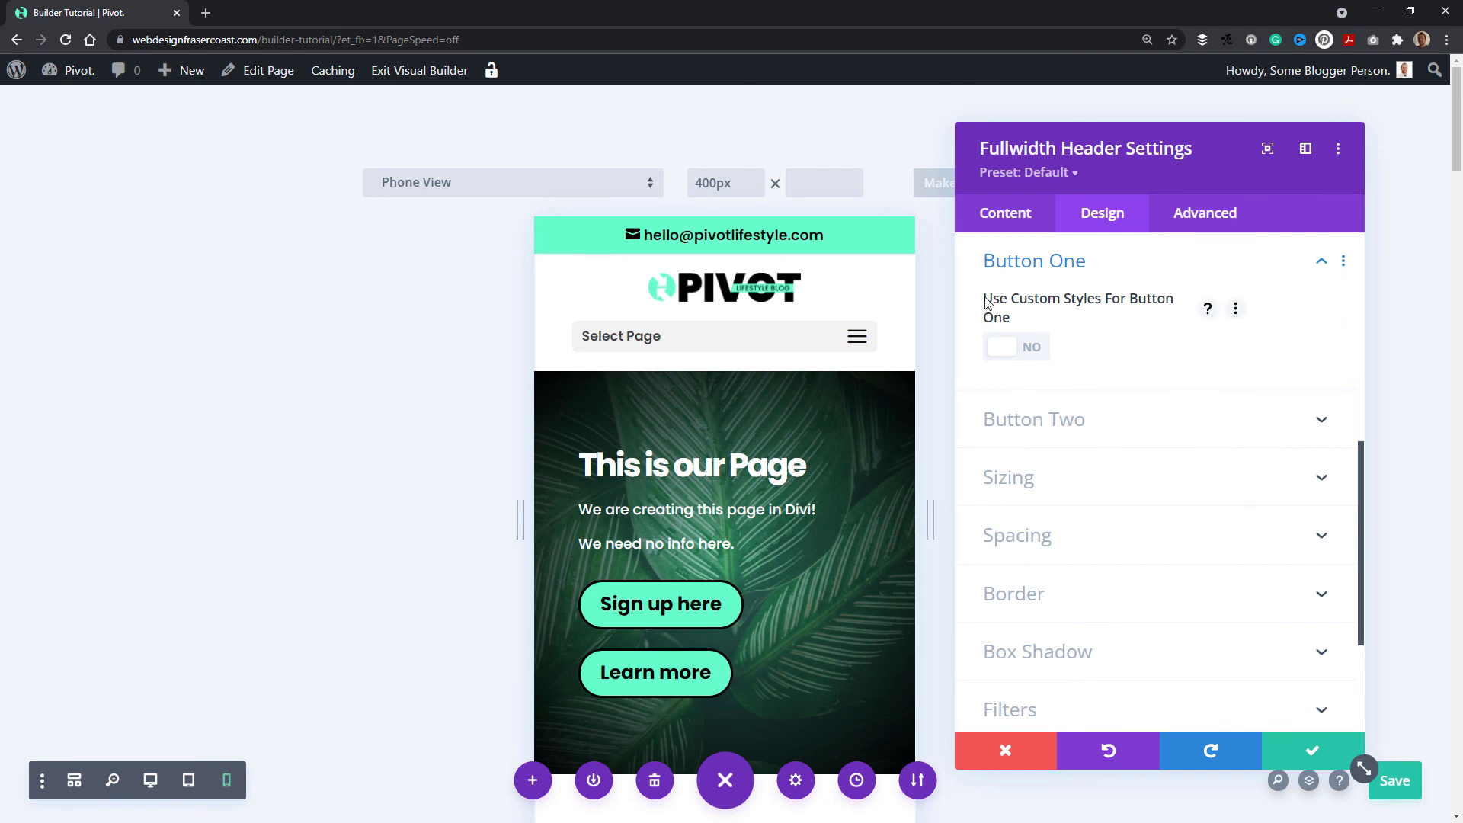
left_click(1025, 353)
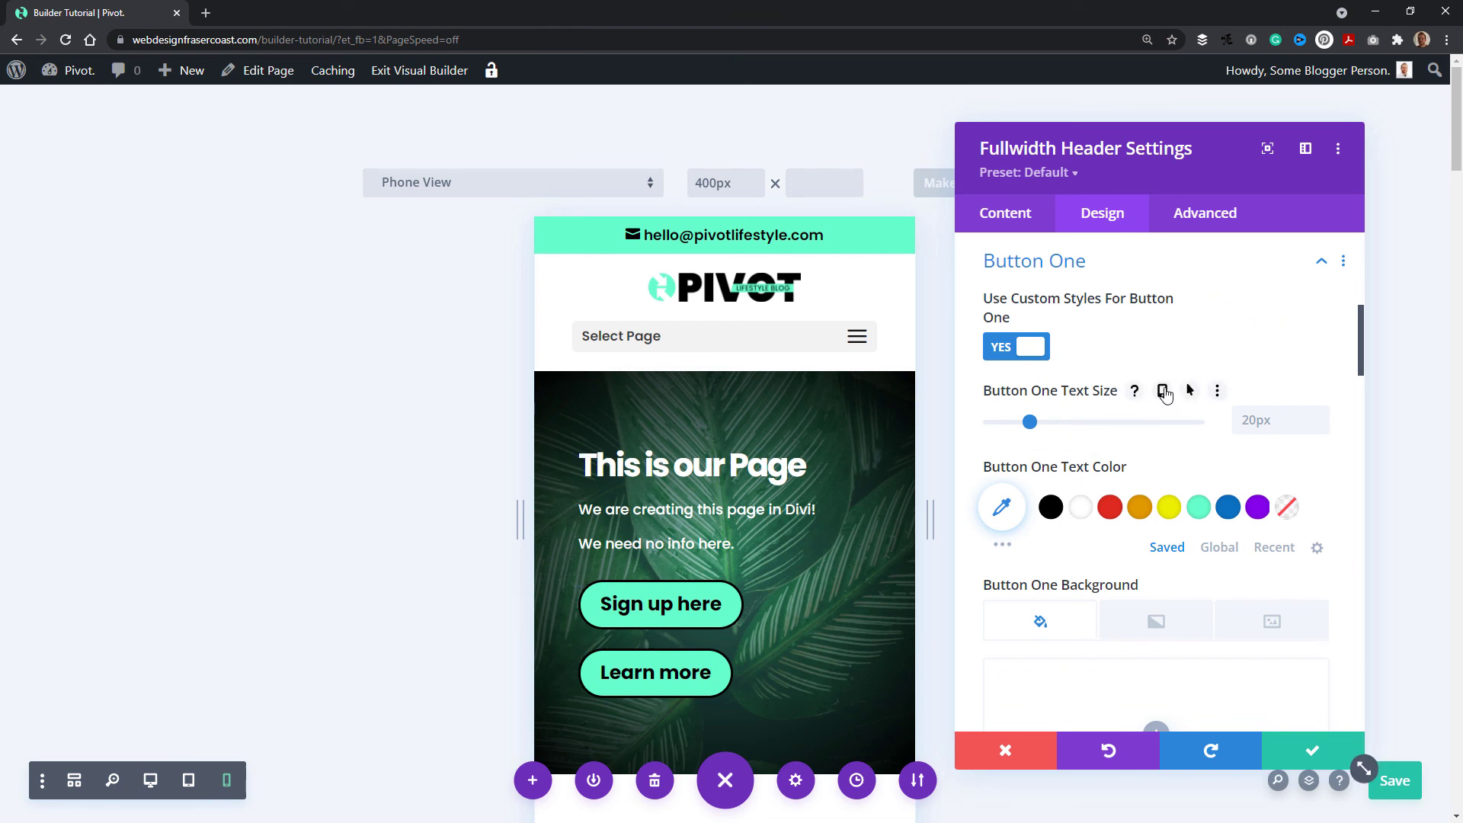
left_click(1162, 391)
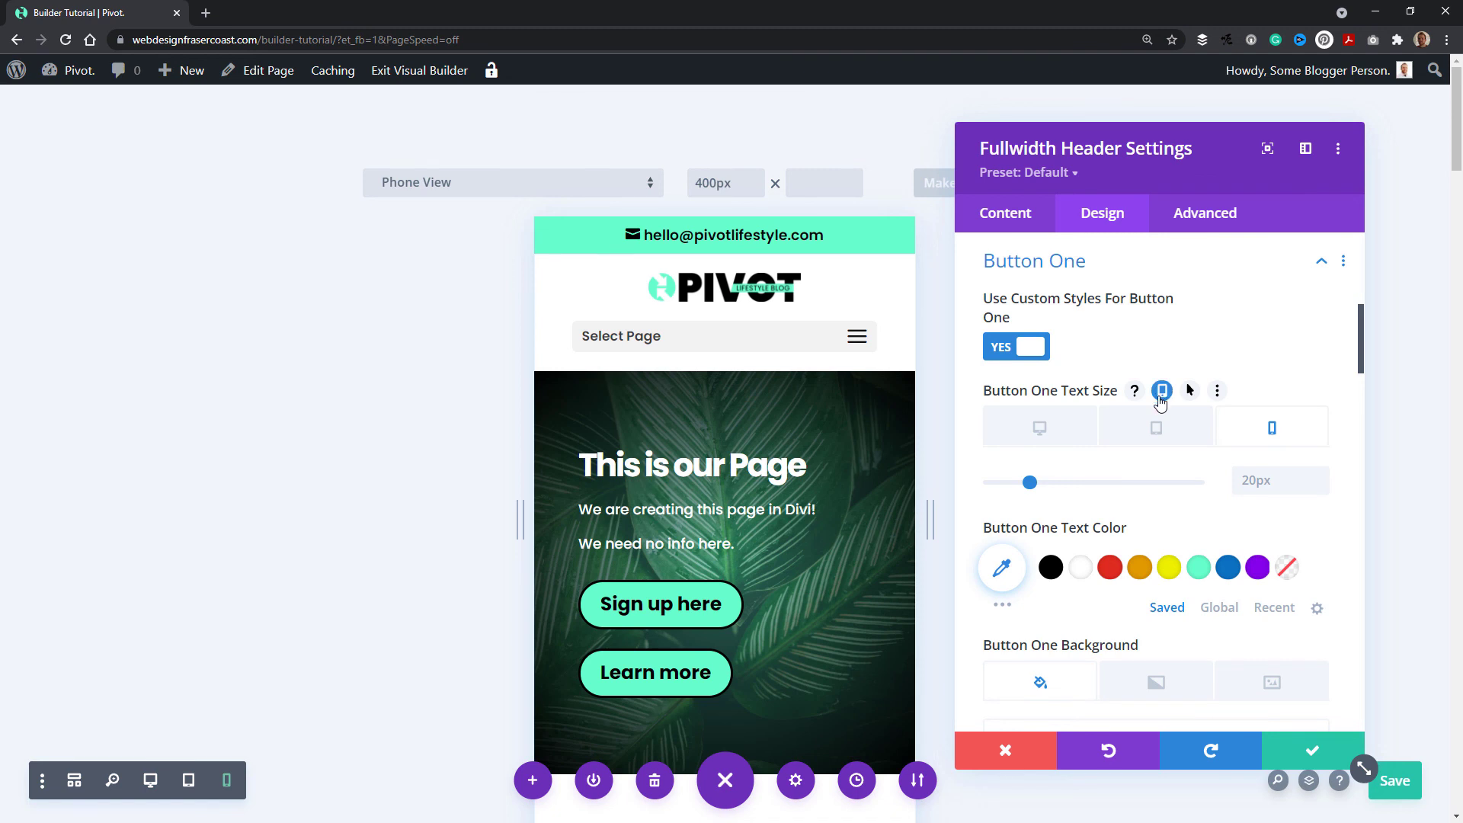
left_click(1033, 483)
left_click_drag(1032, 483, 1018, 486)
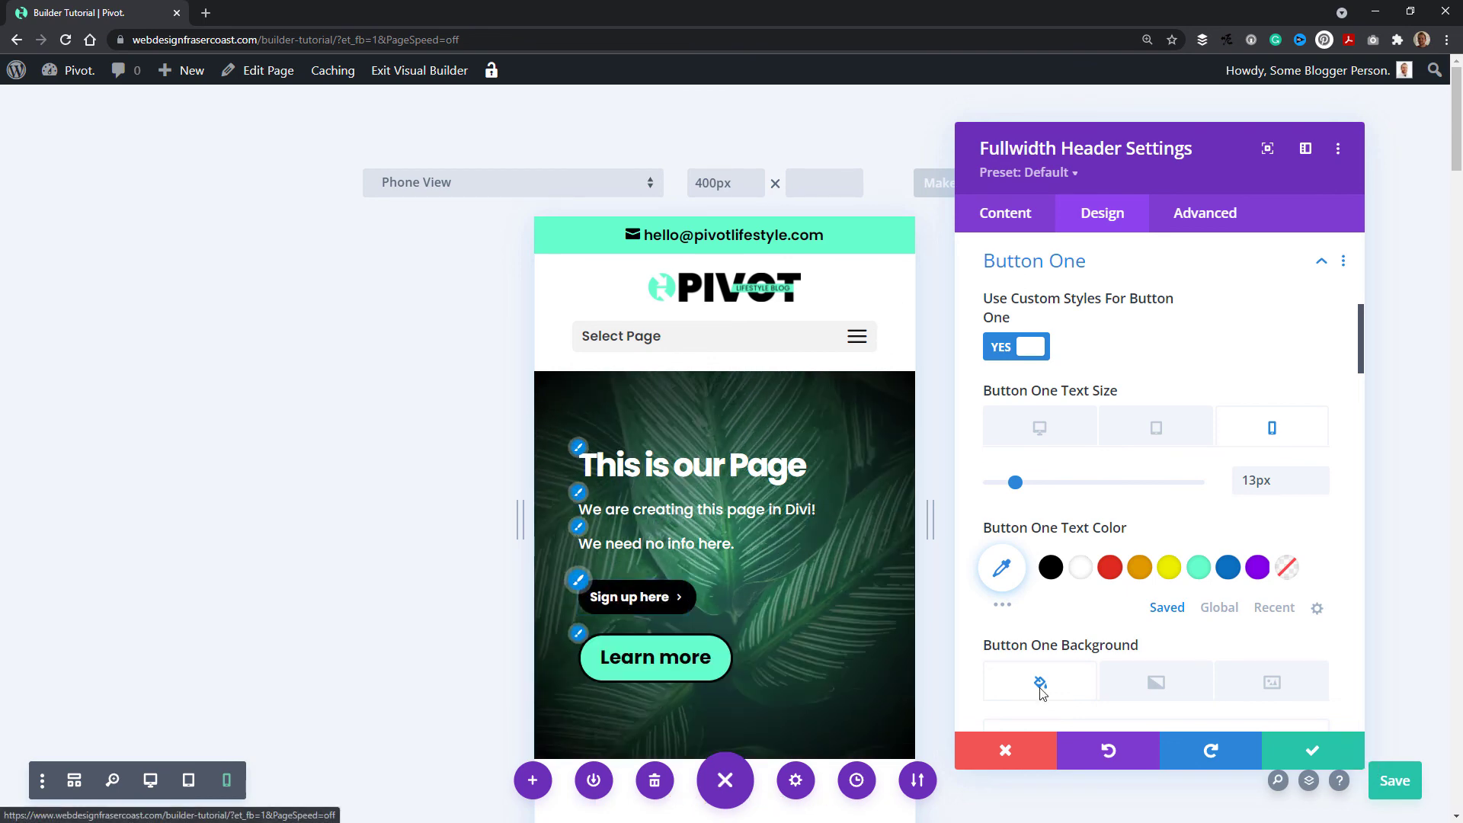
left_click(1314, 751)
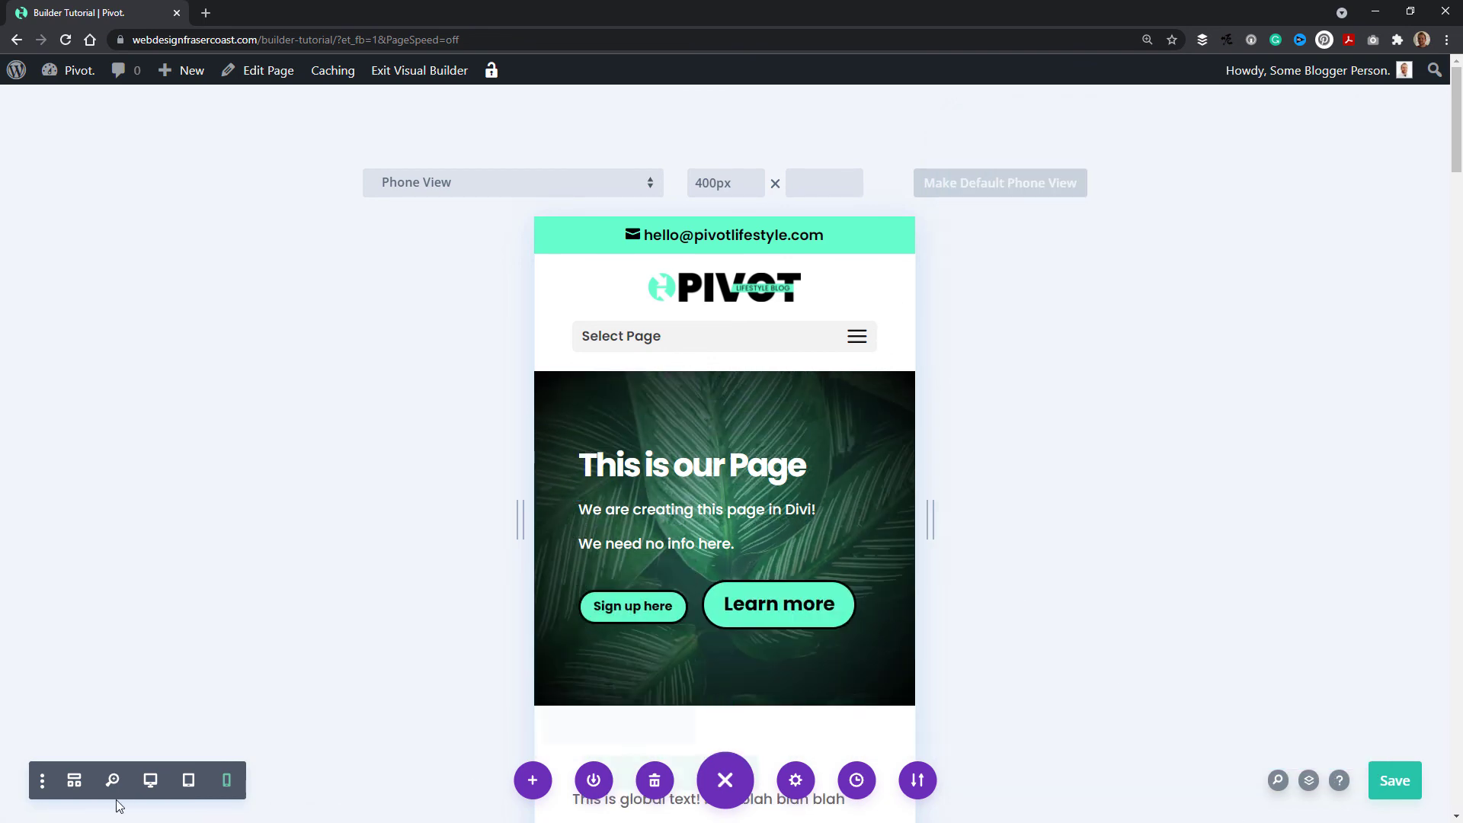
Compare the header's buttons in tablet, desktop and phone view
left_click(187, 781)
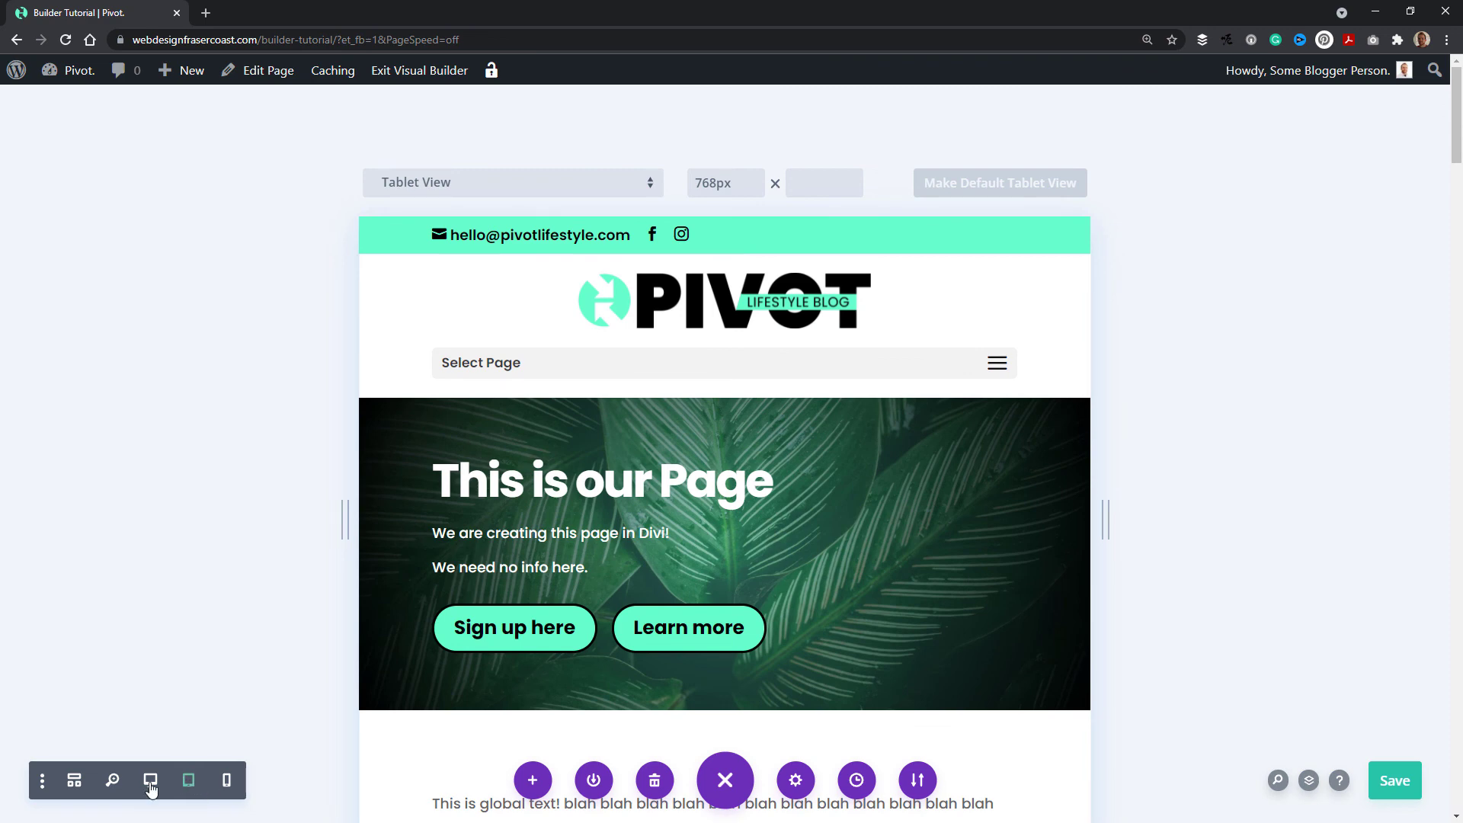
left_click(150, 783)
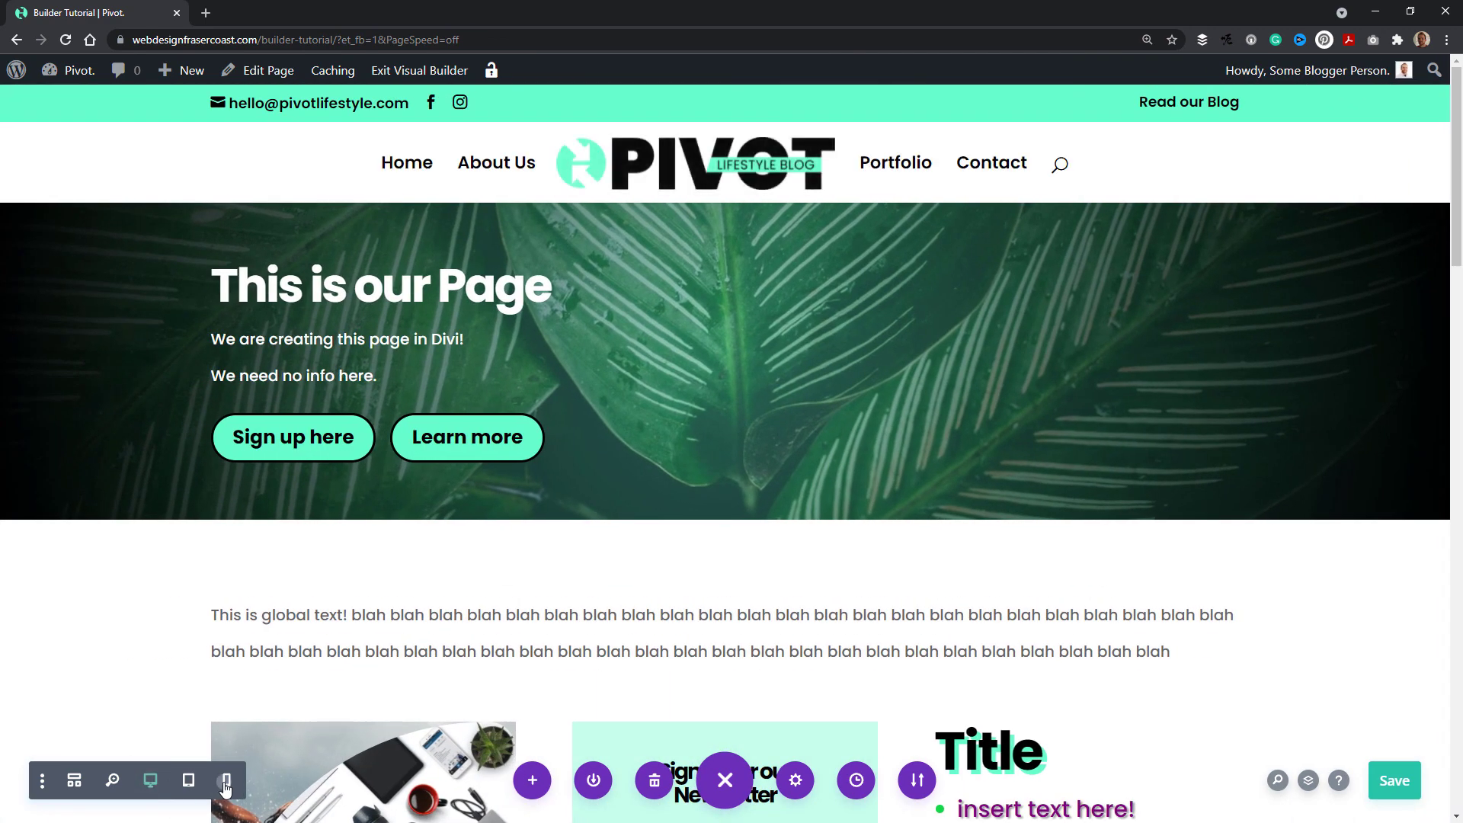
left_click(226, 782)
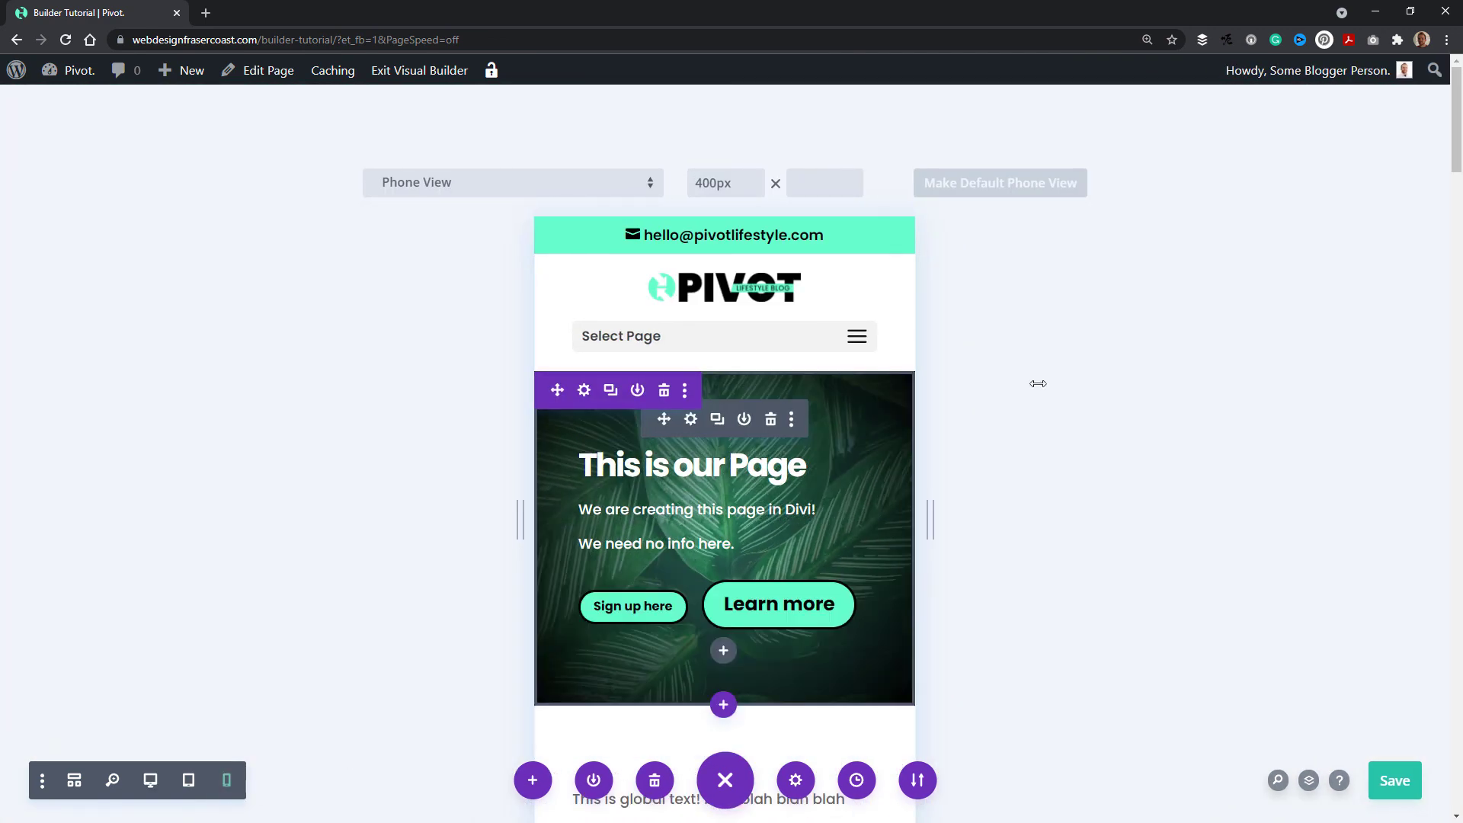
Examine the background options in the global text module's settings and close them without making changes
scroll(1049, 444, "down", 3)
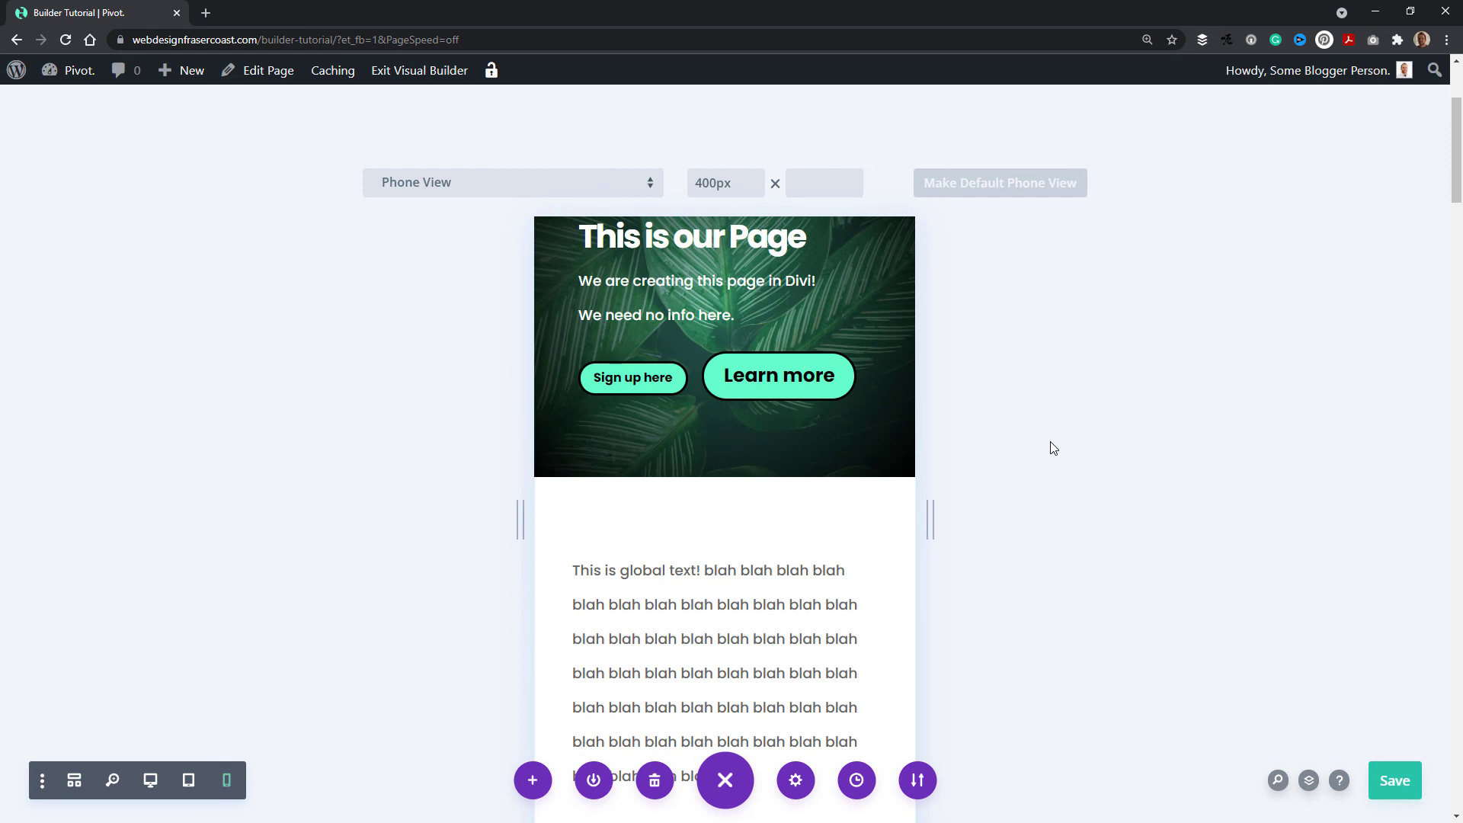
scroll(803, 556, "down", 4)
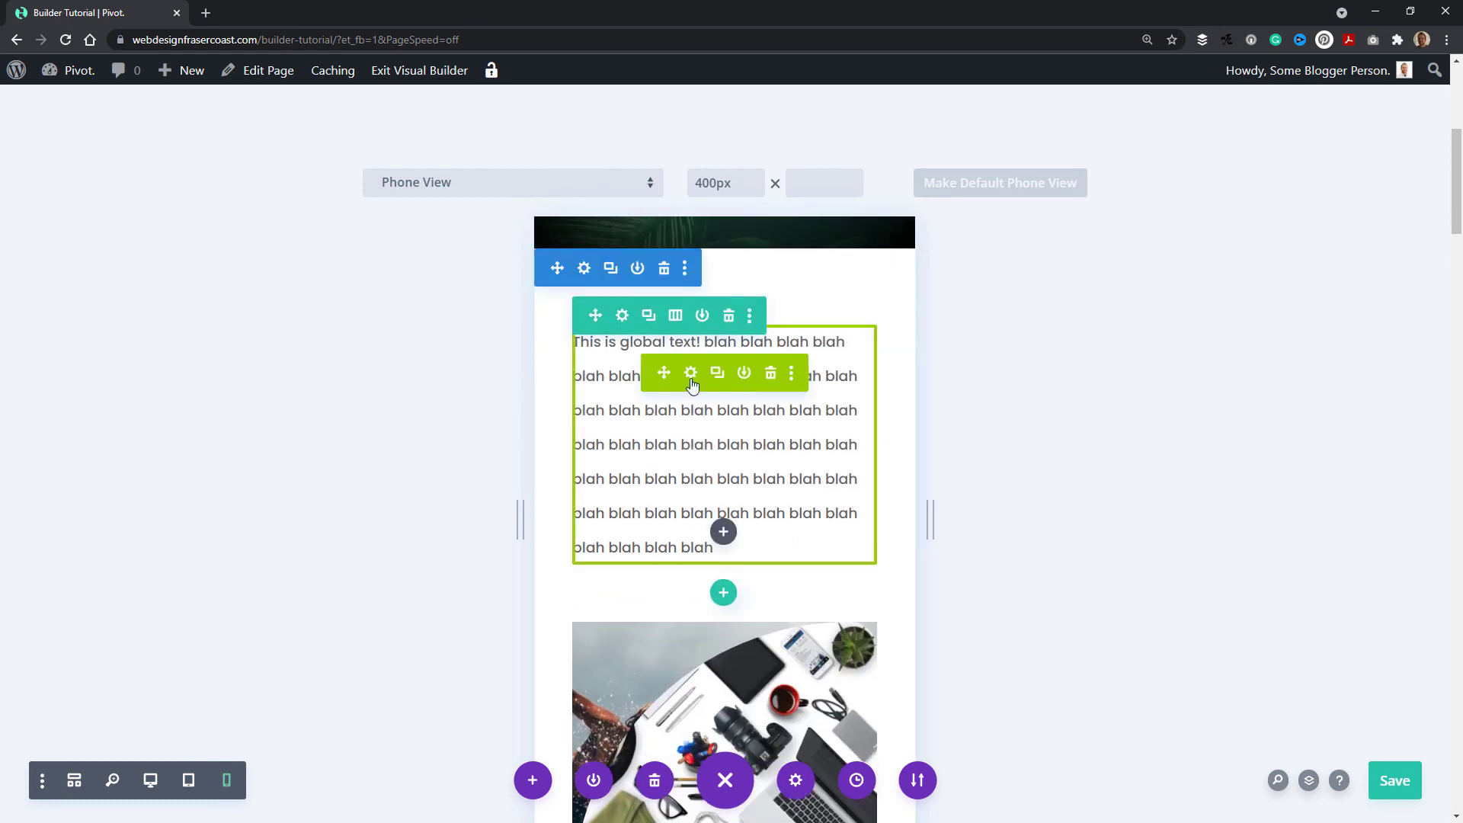
left_click(690, 373)
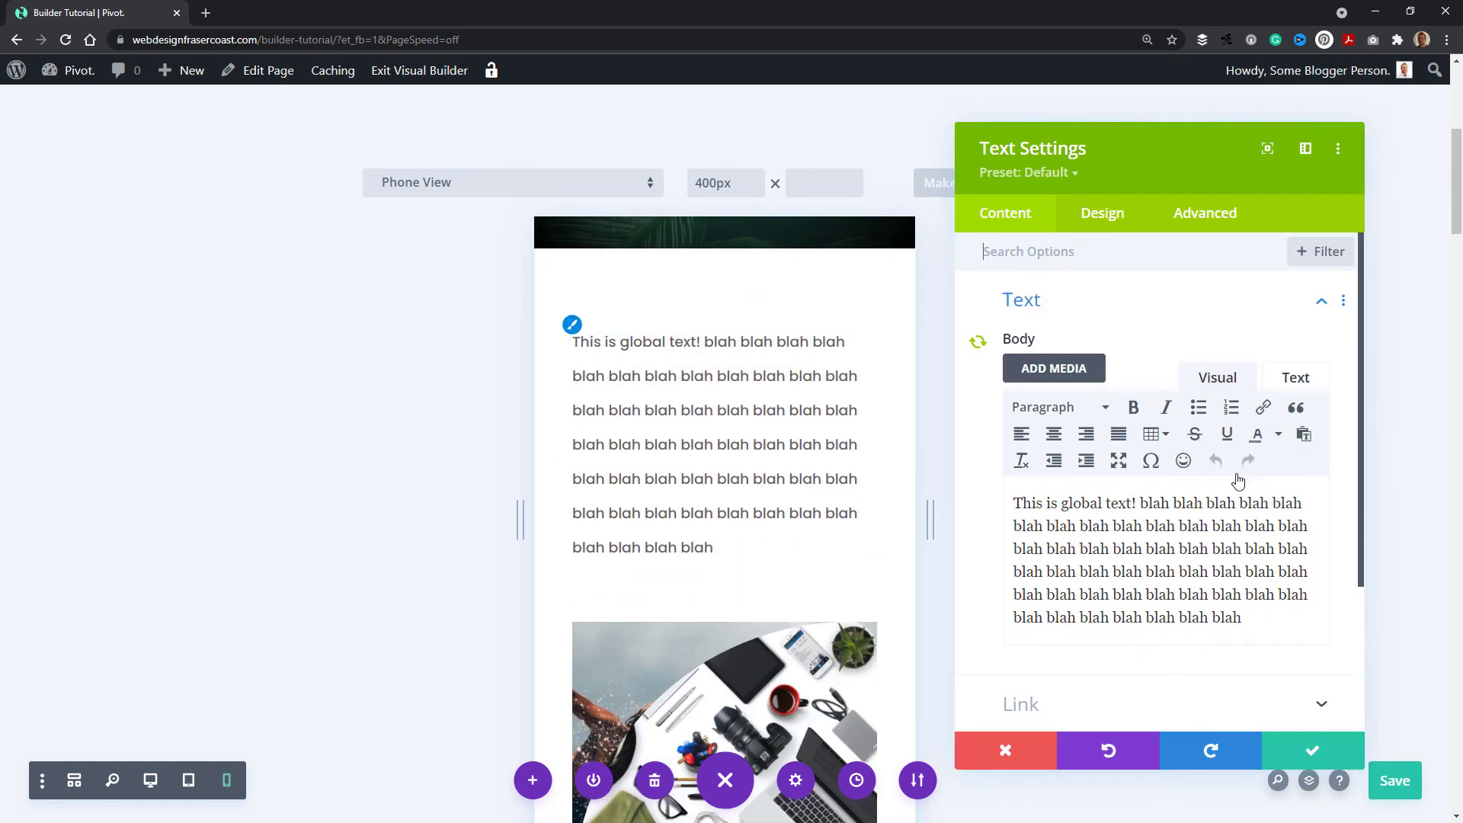
scroll(1120, 349, "down", 5)
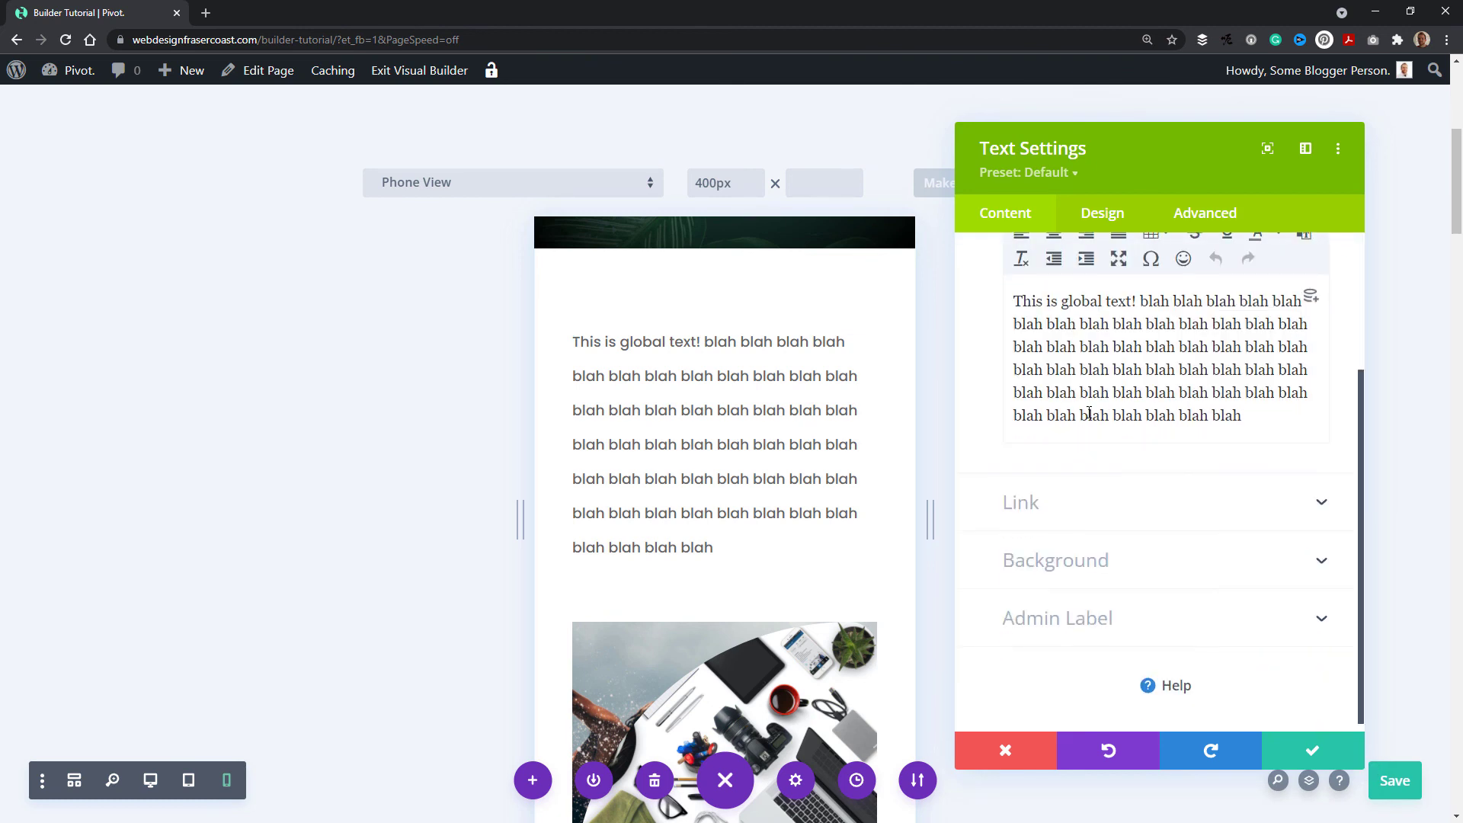
left_click(1111, 559)
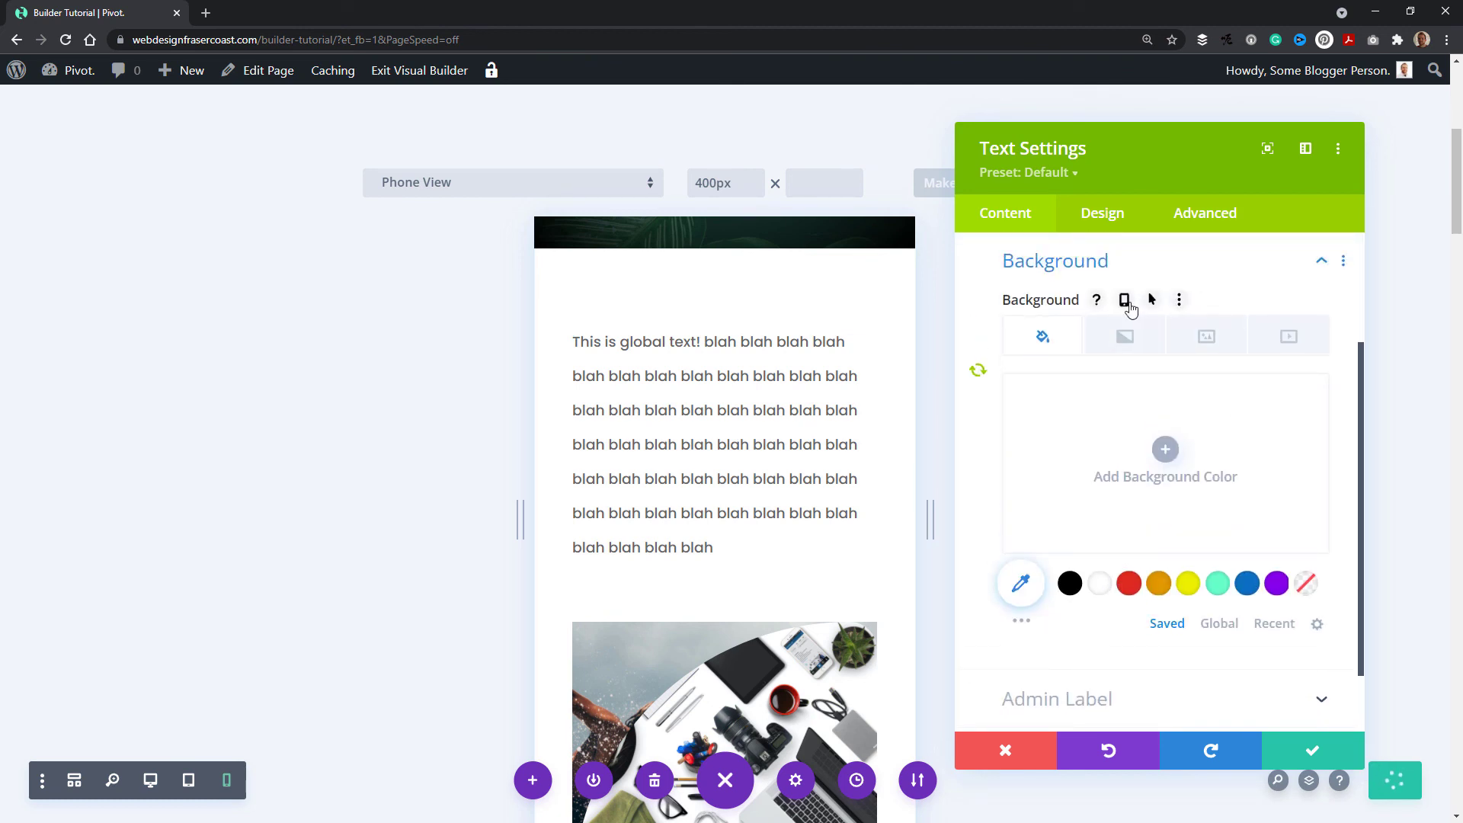
left_click(1307, 743)
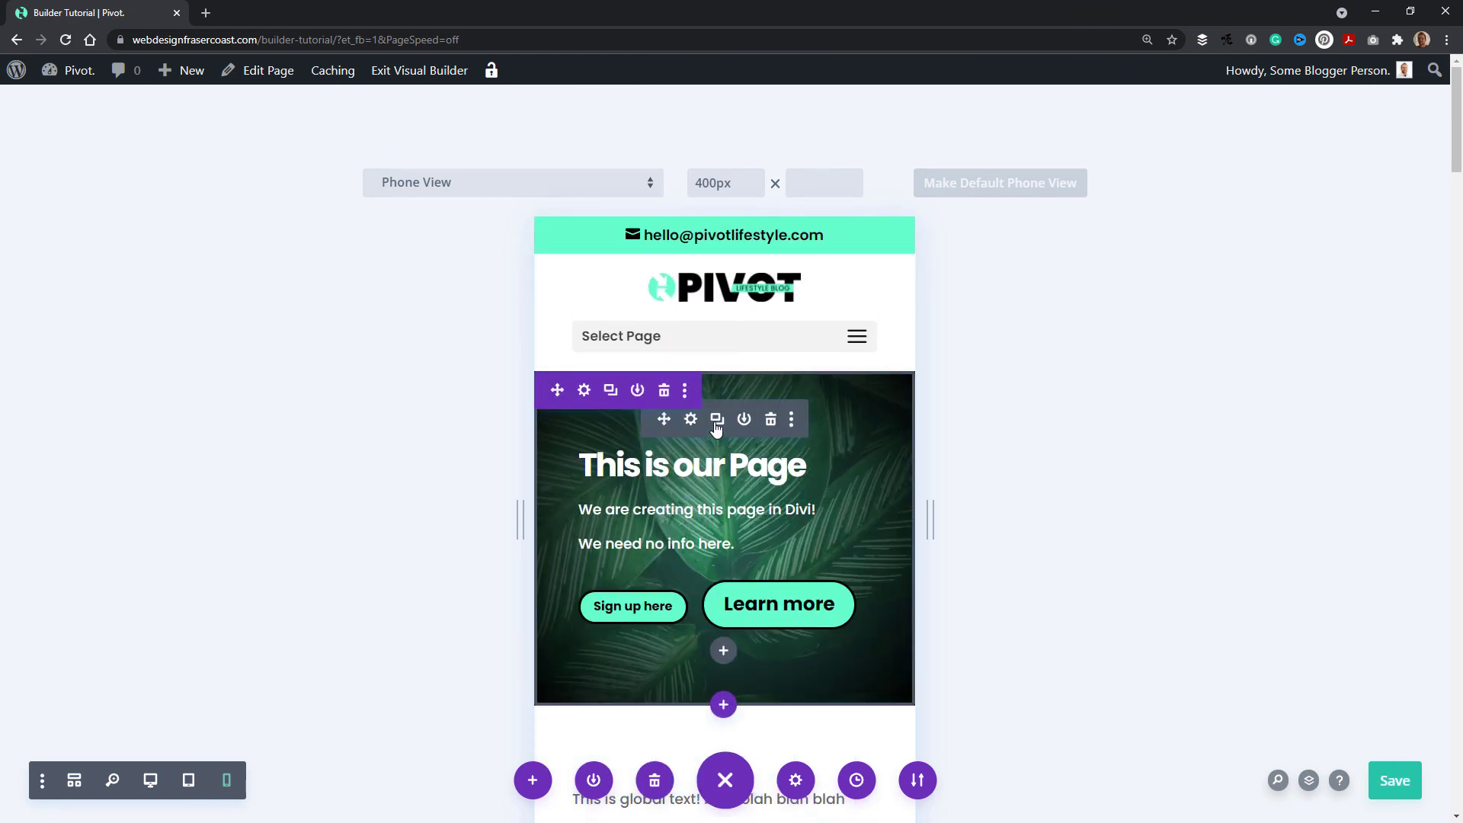
Turn on responsive background settings for the fullwidth header and switch through the desktop, tablet and phone variants
left_click(692, 421)
scroll(1152, 504, "down", 5)
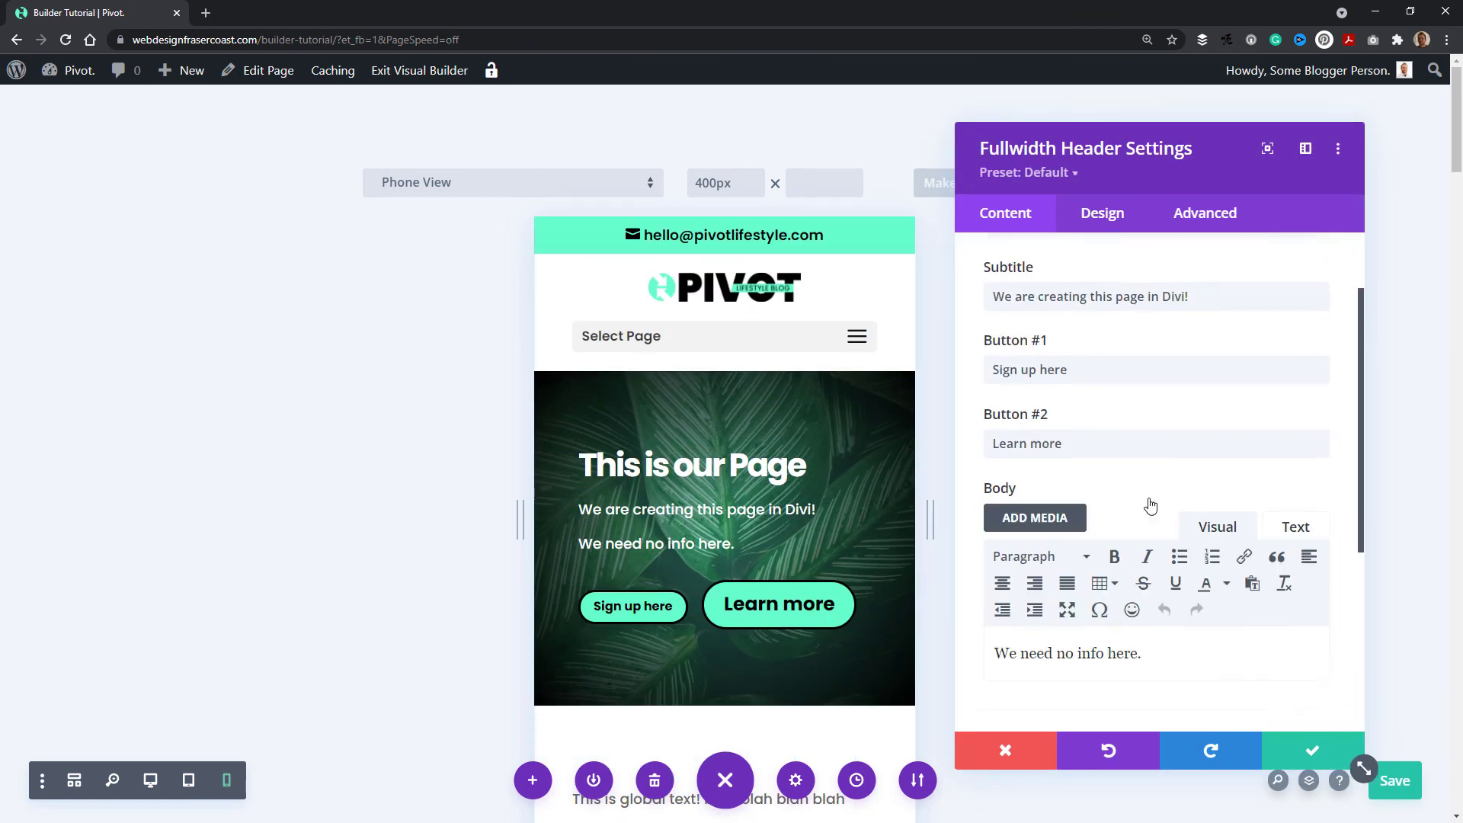
left_click(1039, 619)
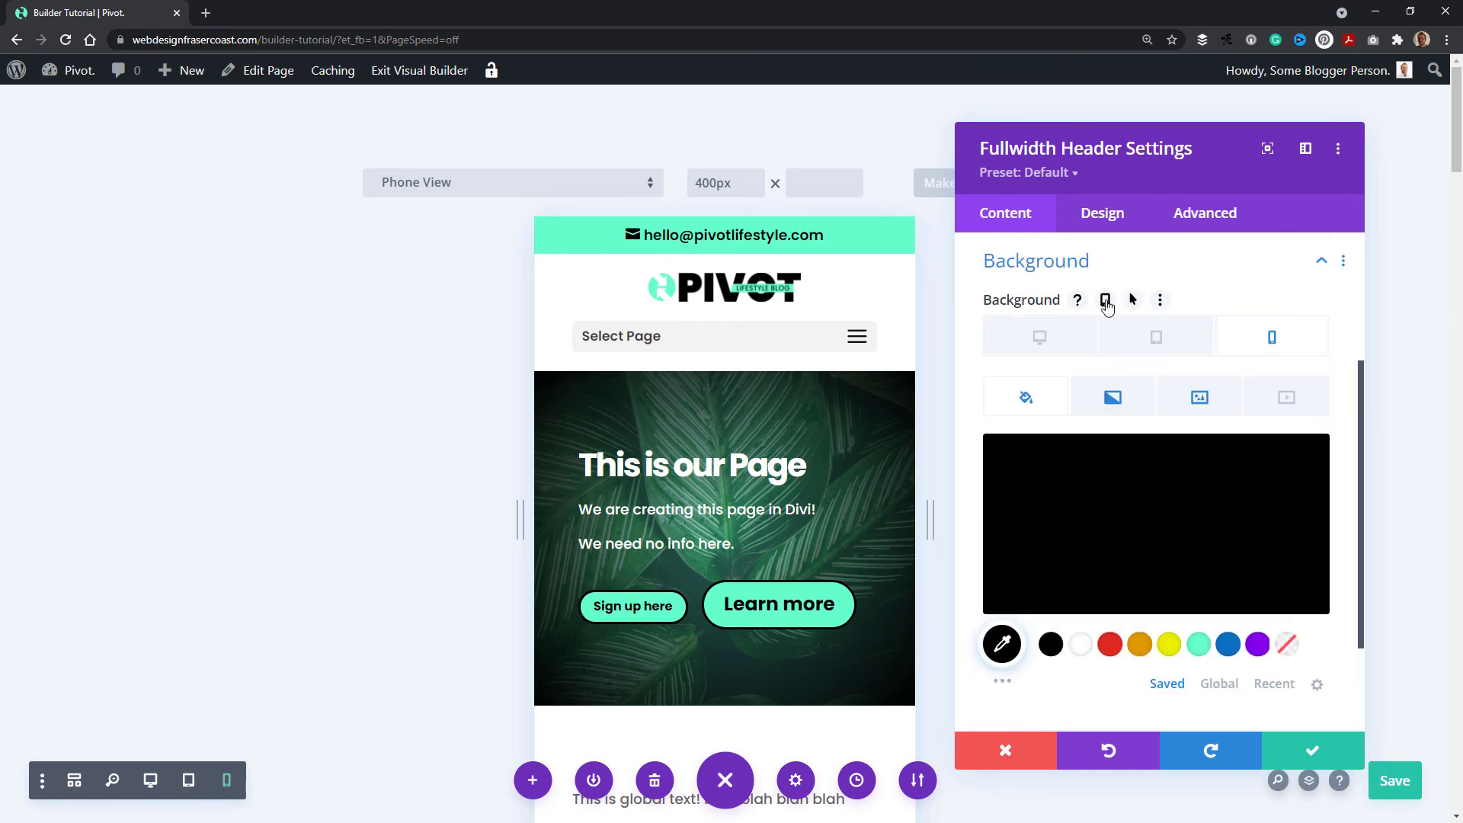
left_click(1104, 301)
left_click(1061, 340)
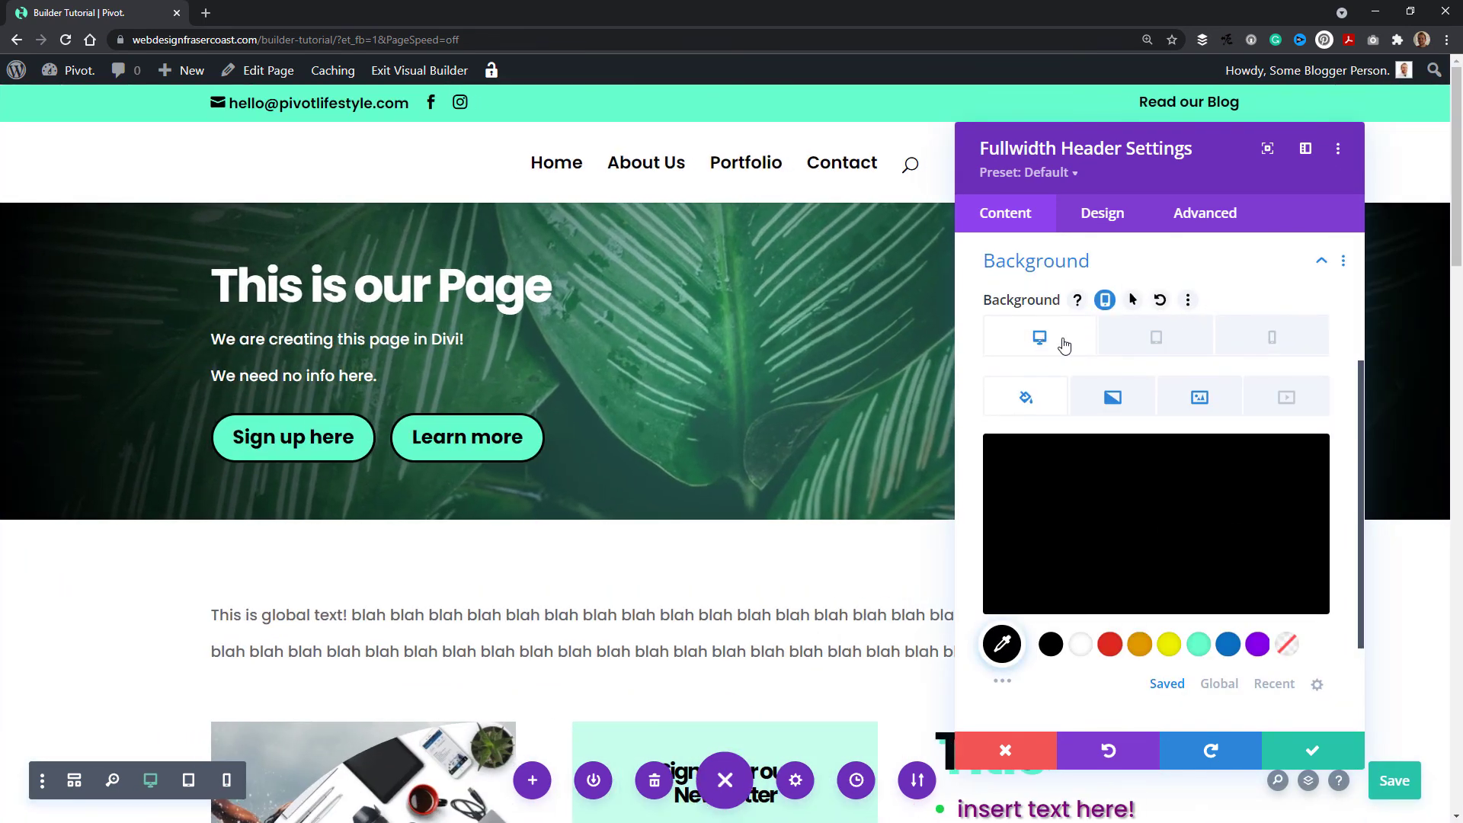
left_click(1151, 345)
left_click(1296, 348)
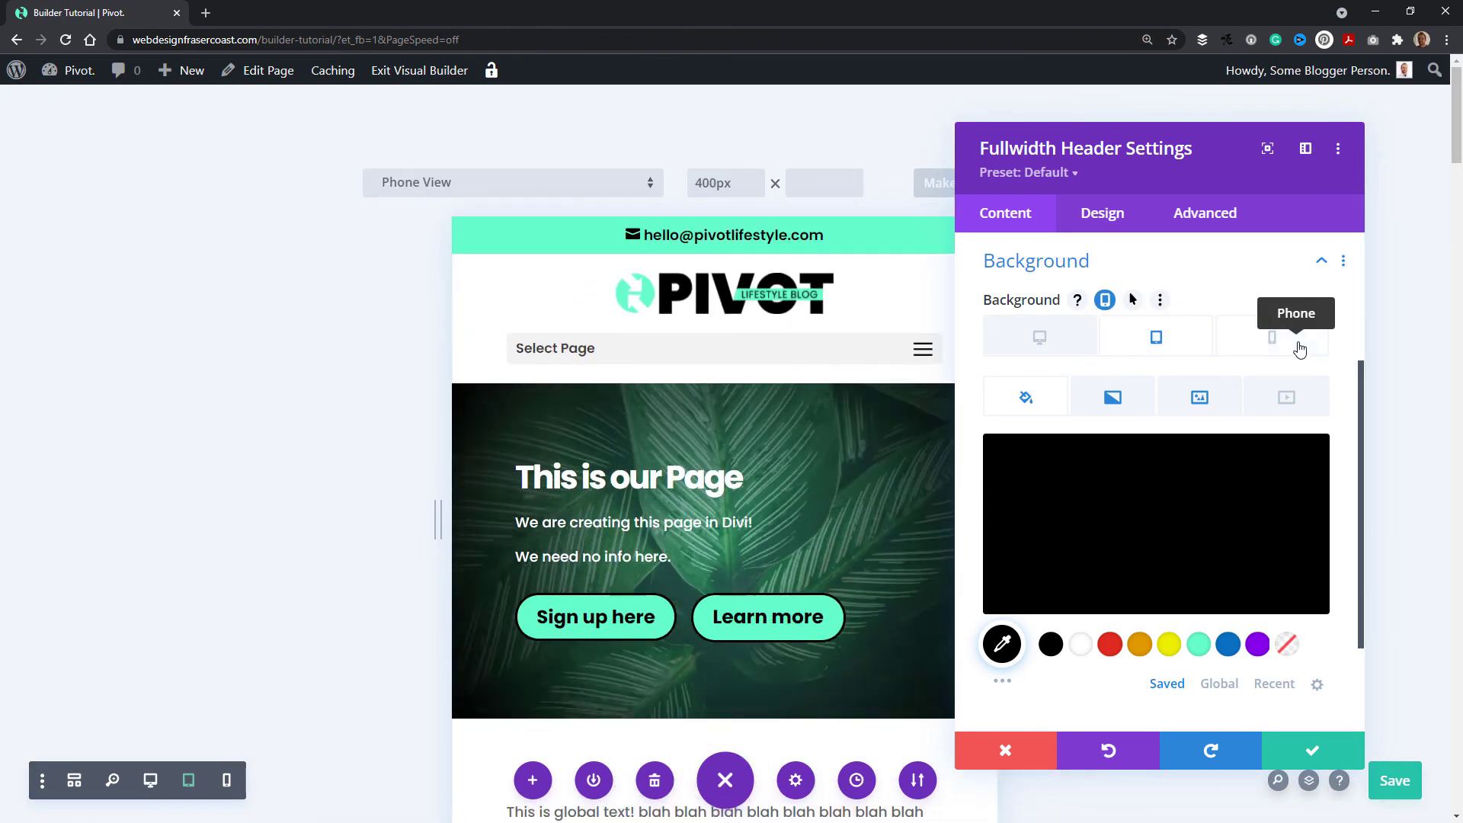
Replace the header's phone background image with the dark texture pexels-daniel-absi-952670.jpg from the media library
left_click(1200, 398)
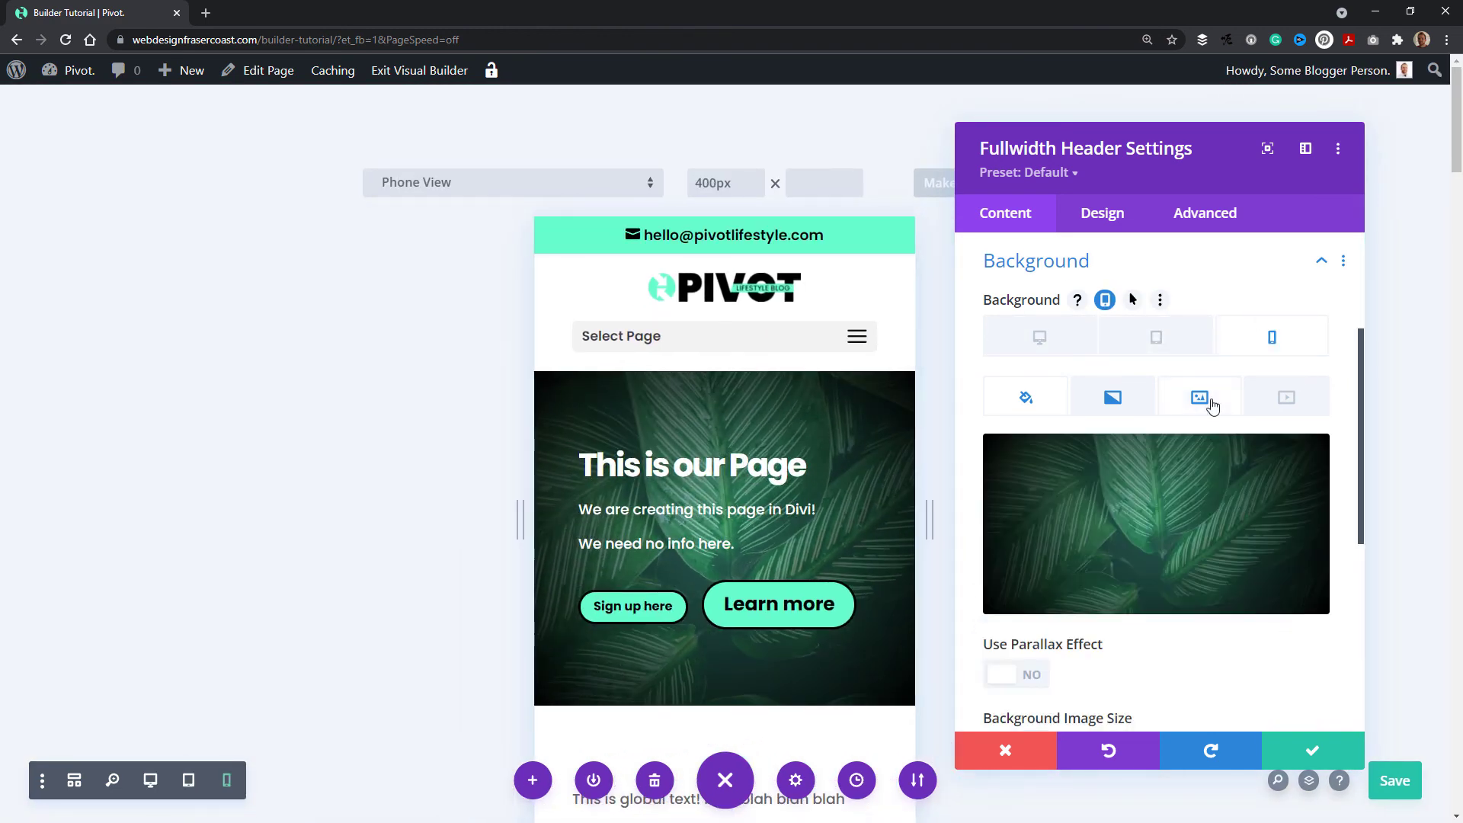
left_click(1202, 511)
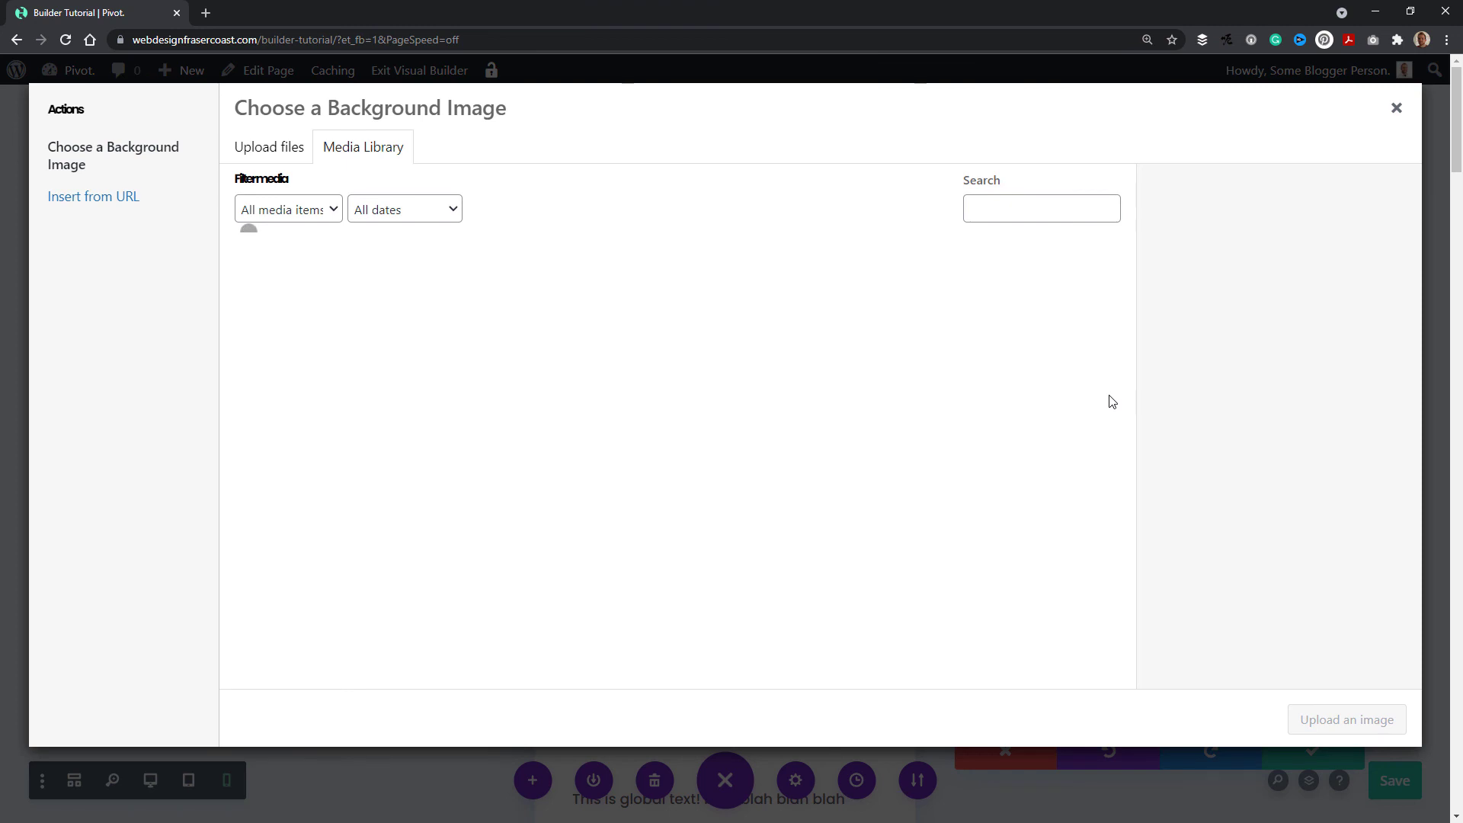
left_click(745, 433)
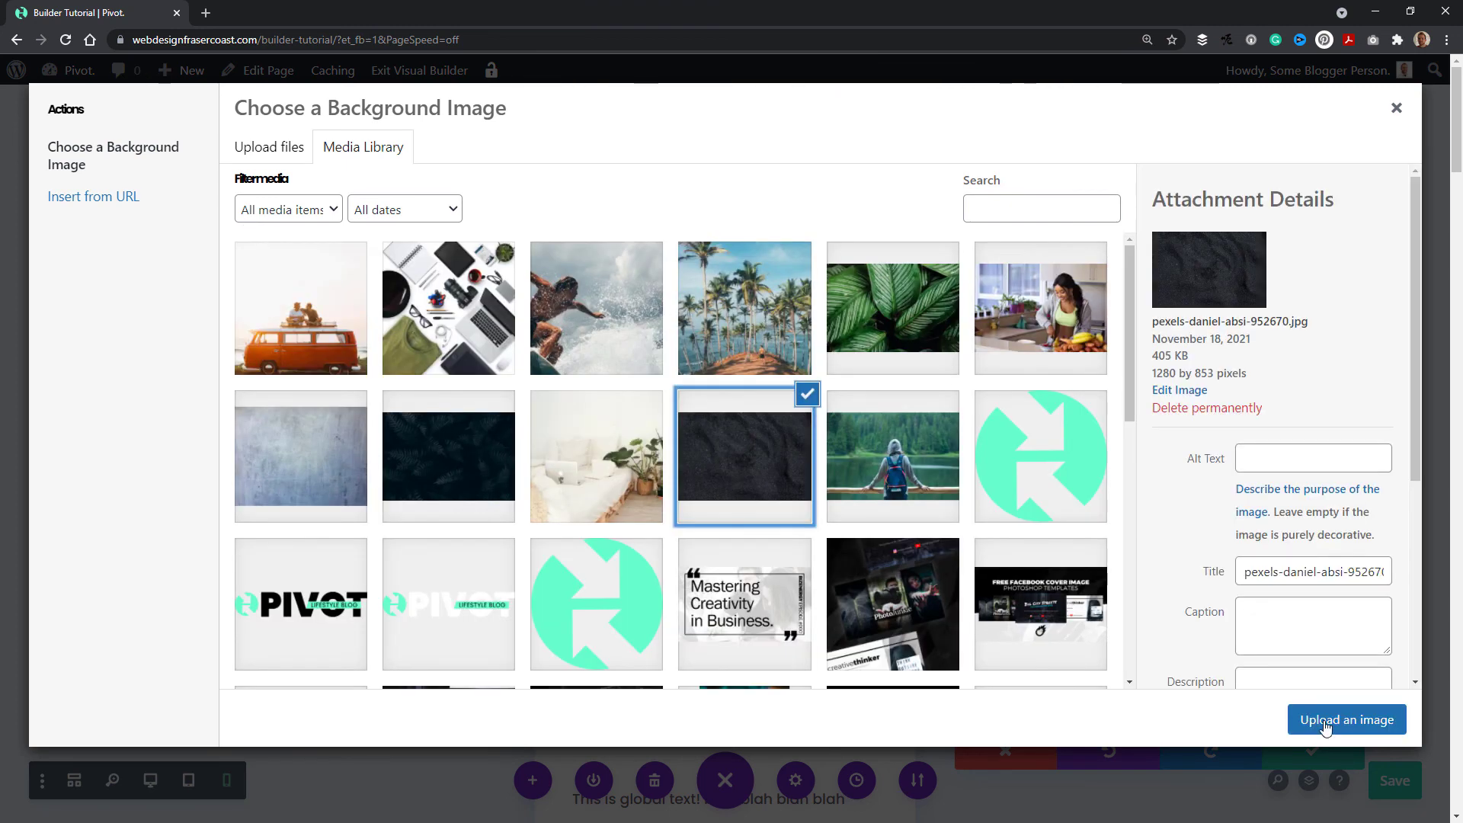
left_click(1326, 727)
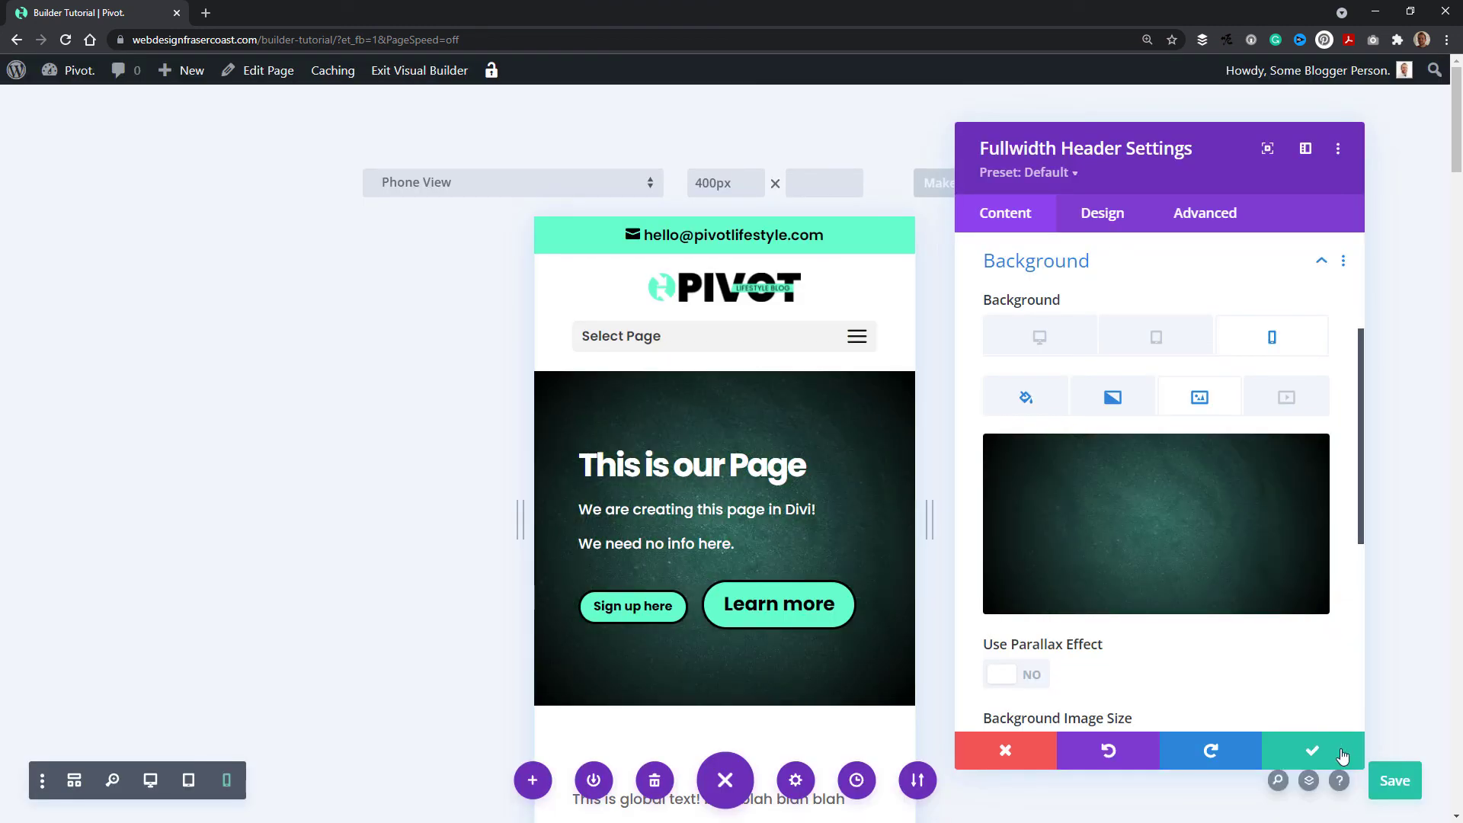
Apply the fullwidth header's settings and compare its background in desktop, tablet and phone view
left_click(1305, 754)
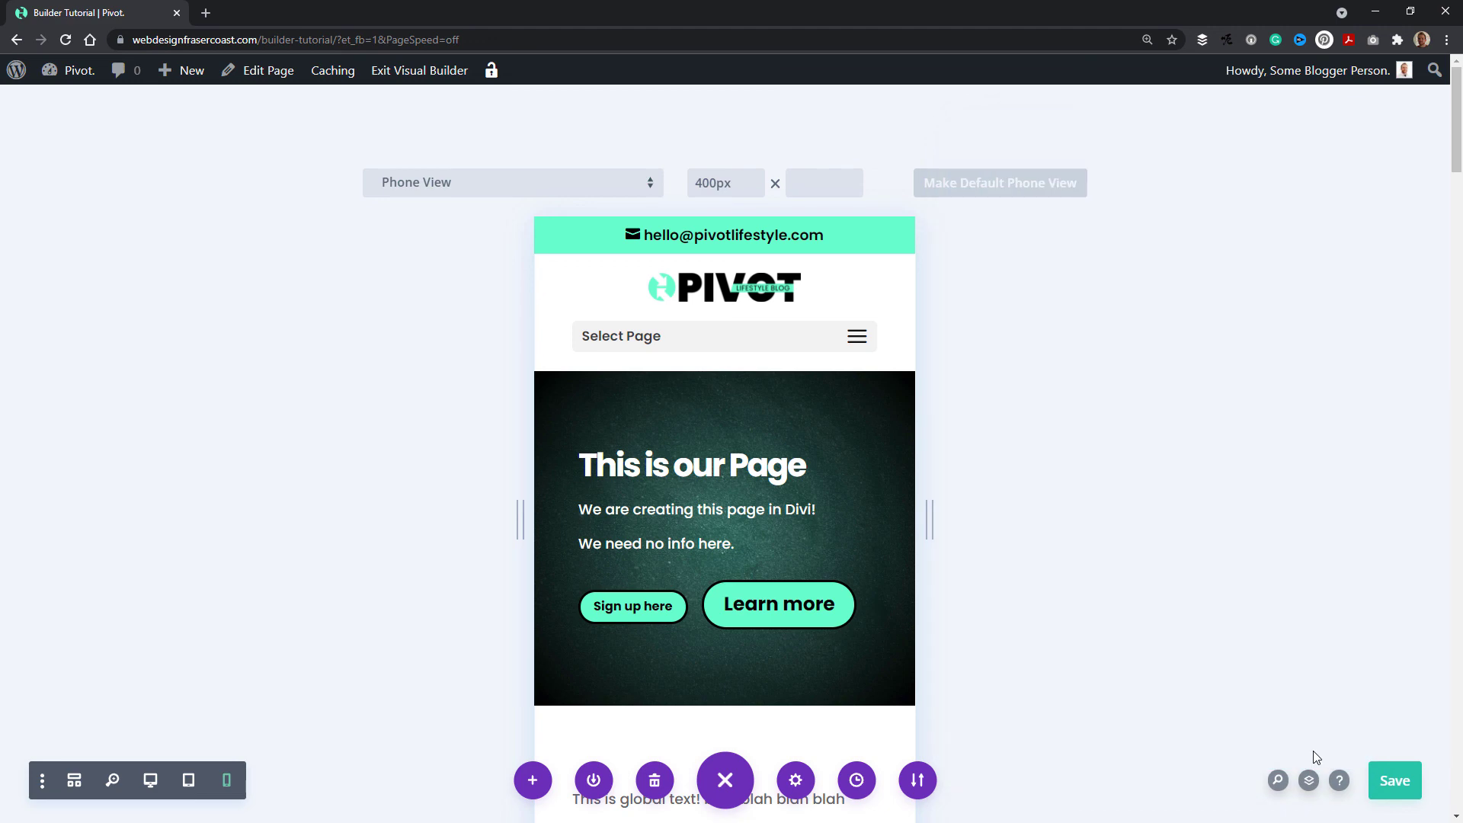
left_click(150, 780)
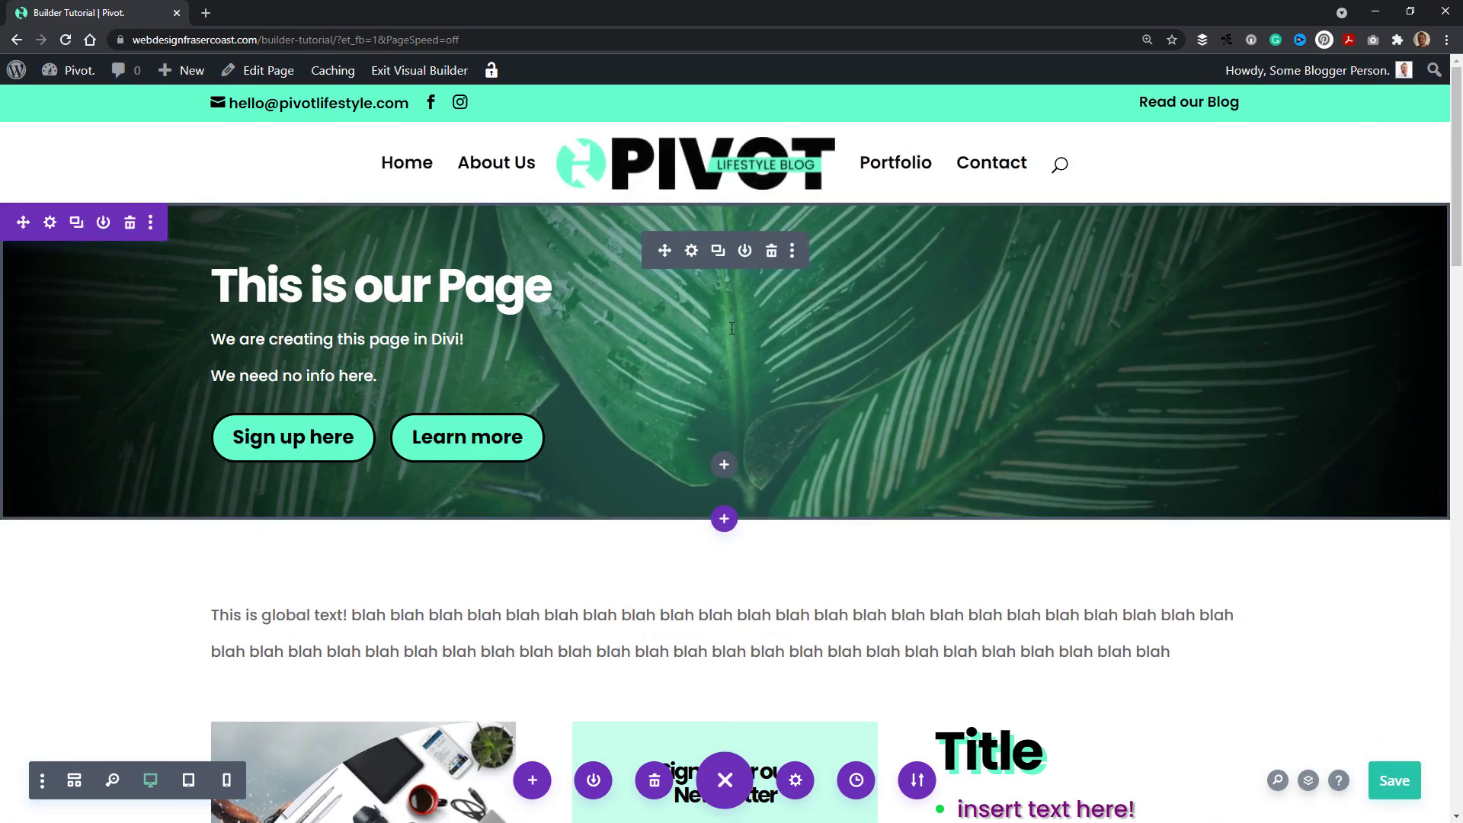
left_click(188, 781)
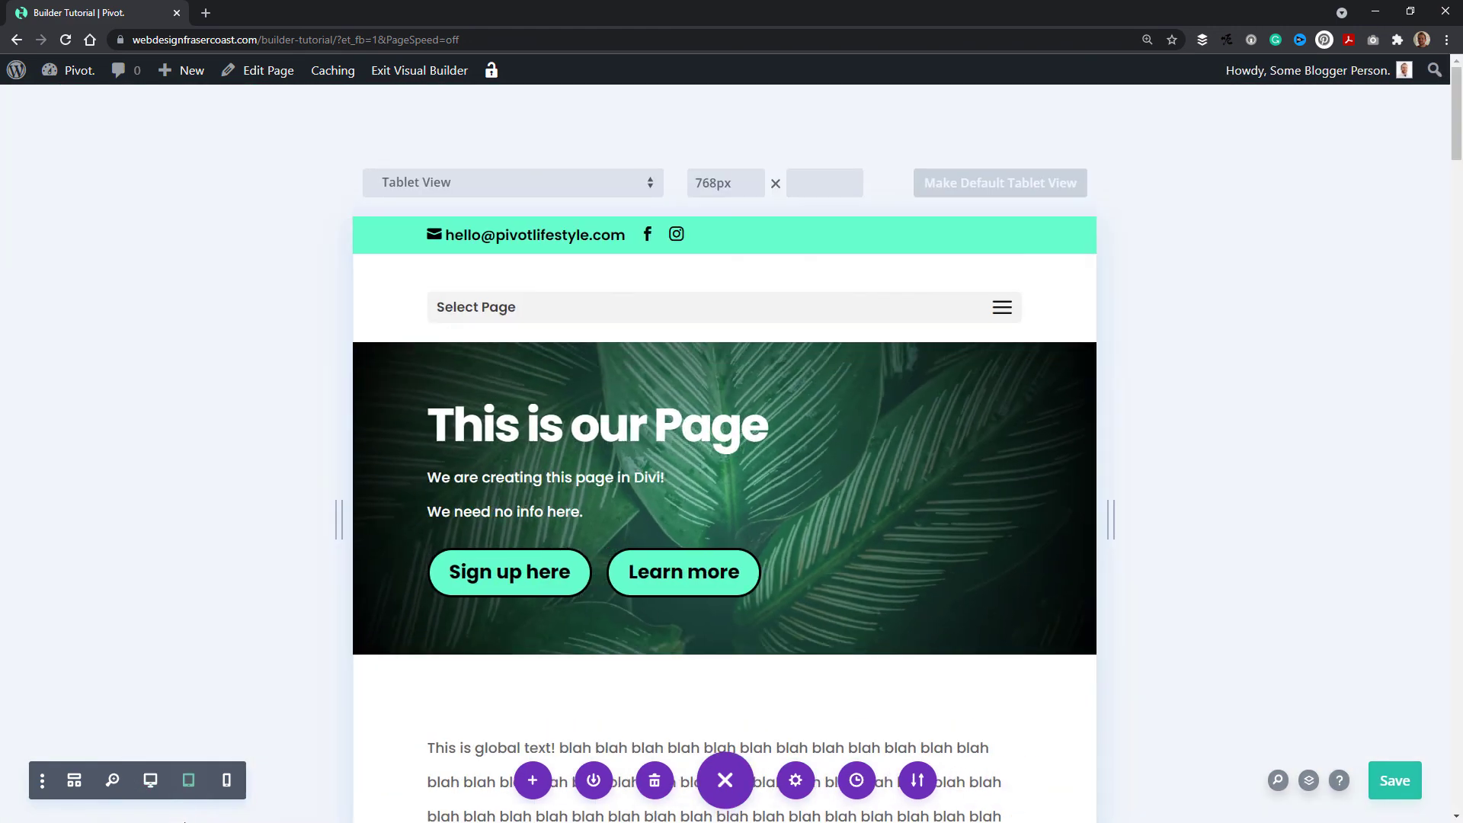
left_click(227, 781)
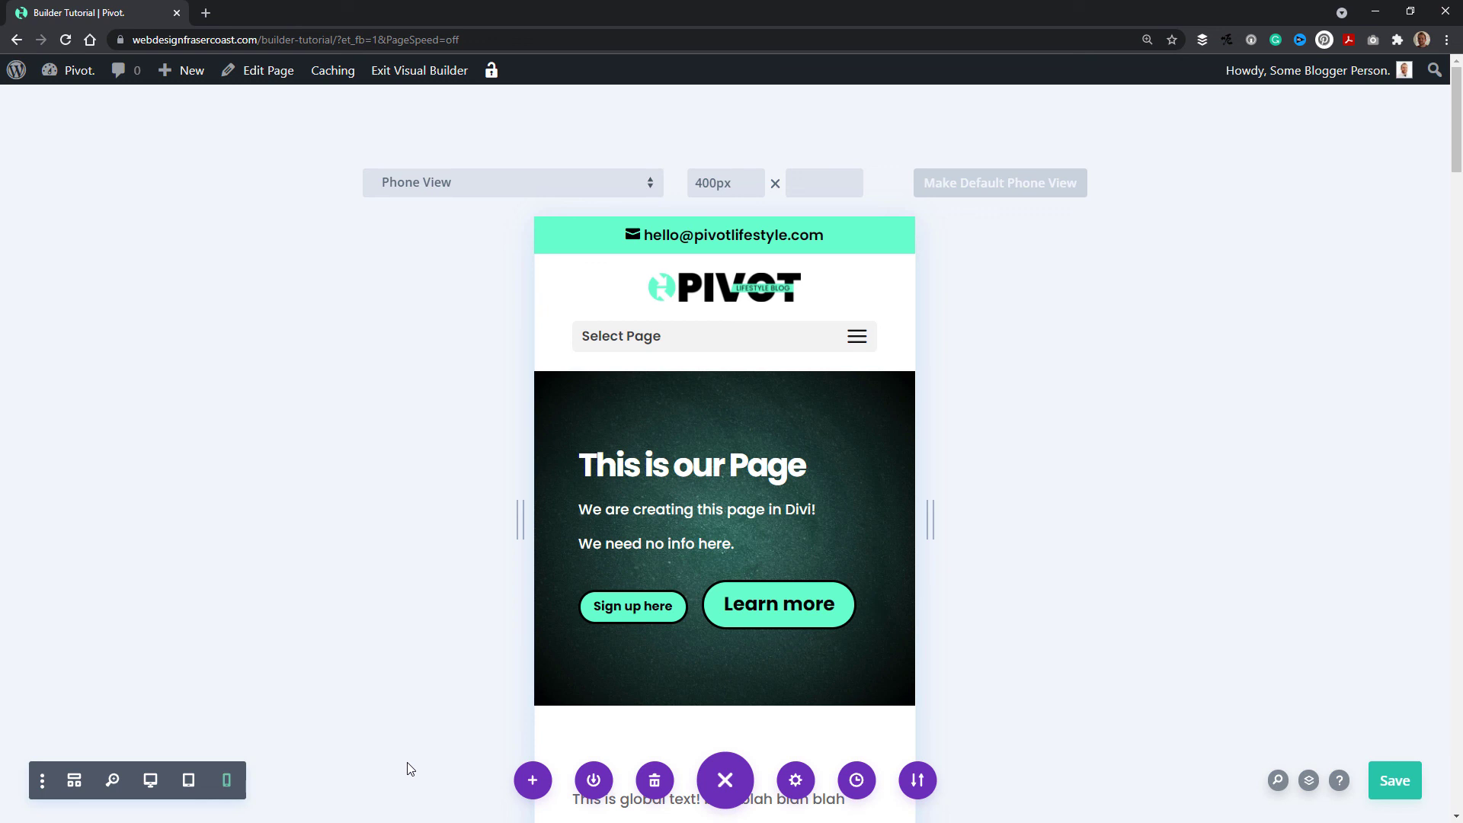
Check the page's upper sections in phone view and save the page
scroll(435, 366, "down", 3)
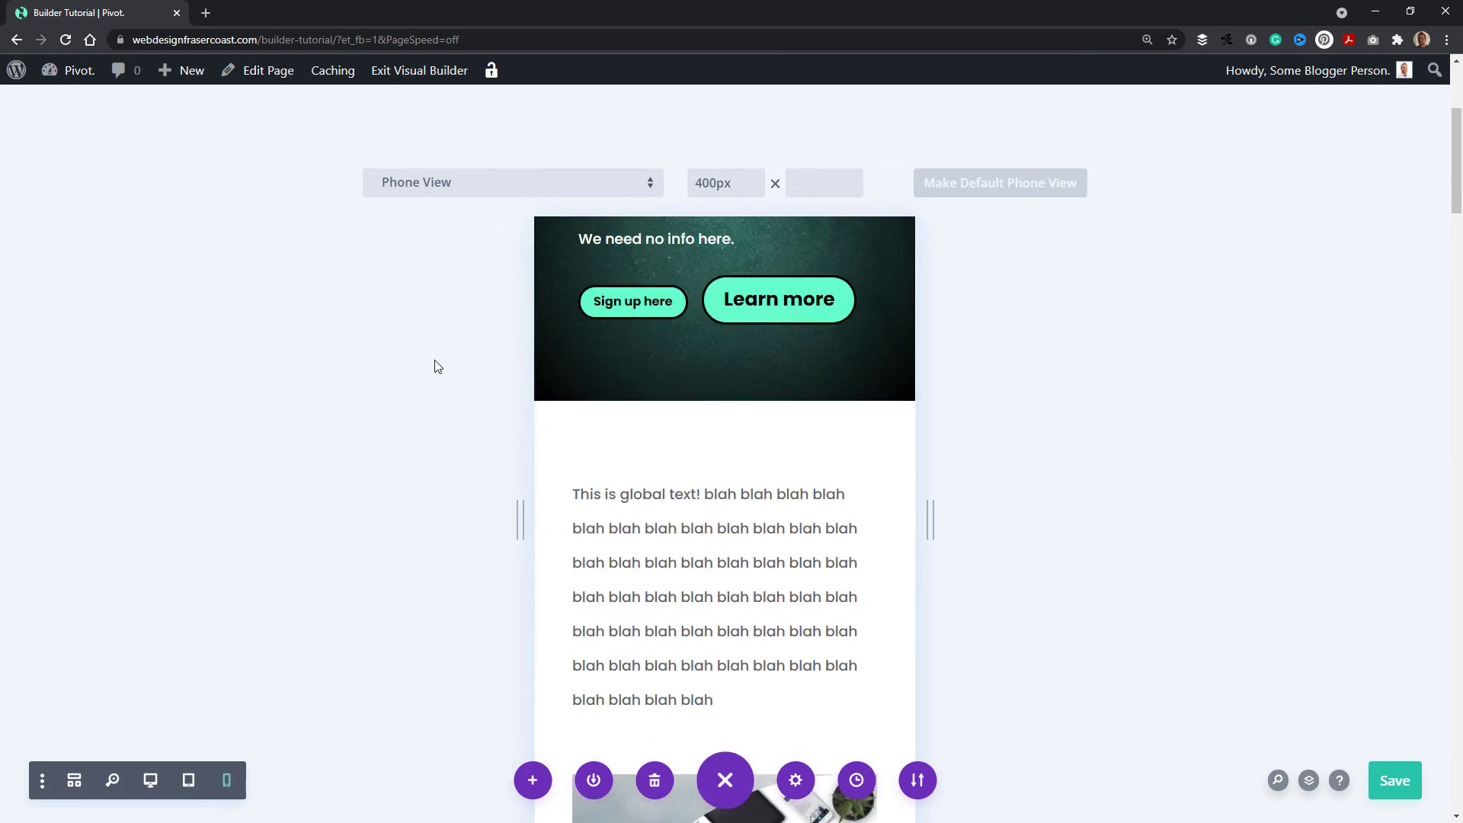
scroll(288, 500, "down", 3)
scroll(288, 501, "up", 6)
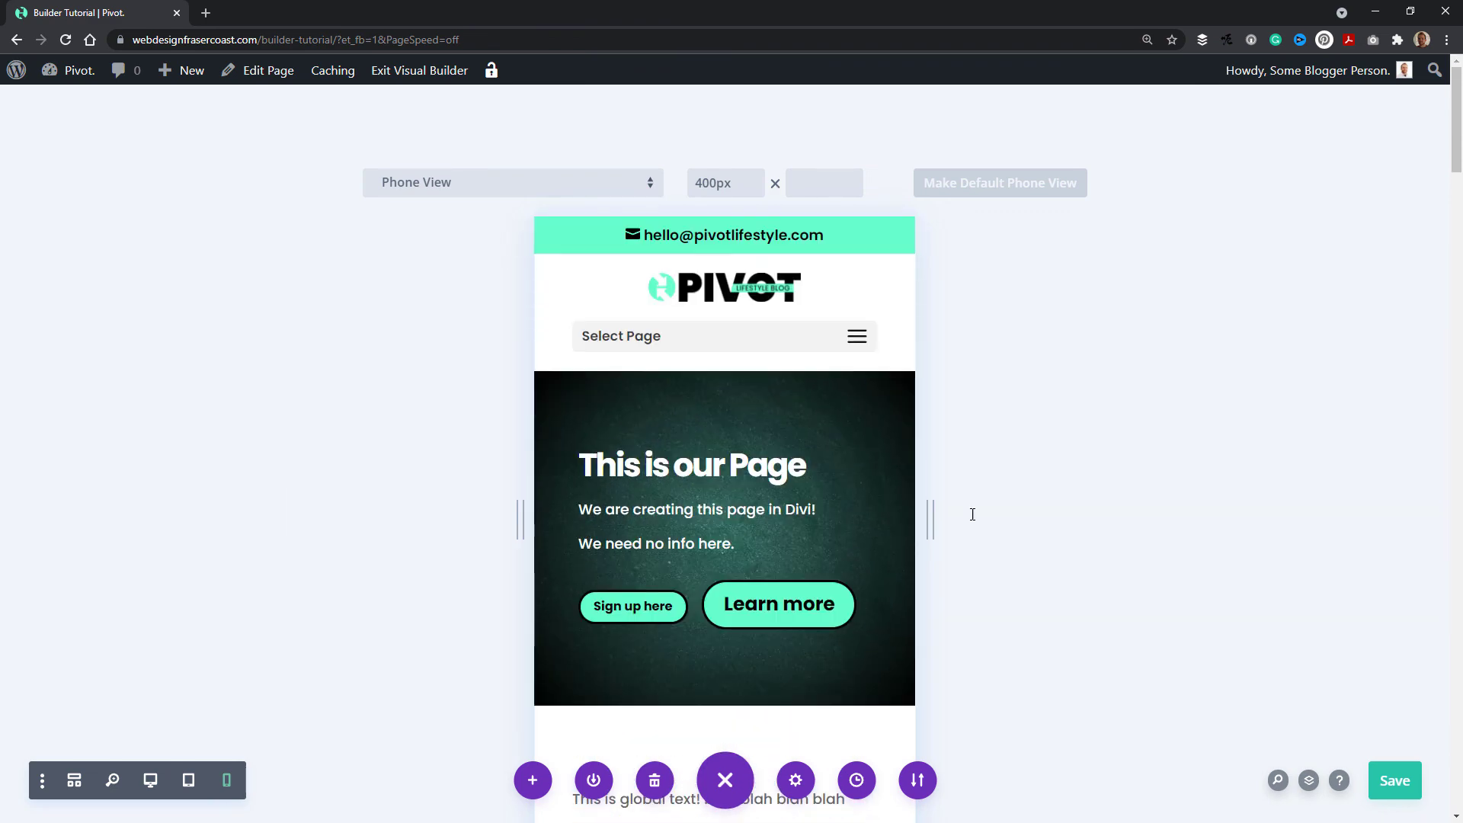
left_click(1397, 790)
key("ctrl+s")
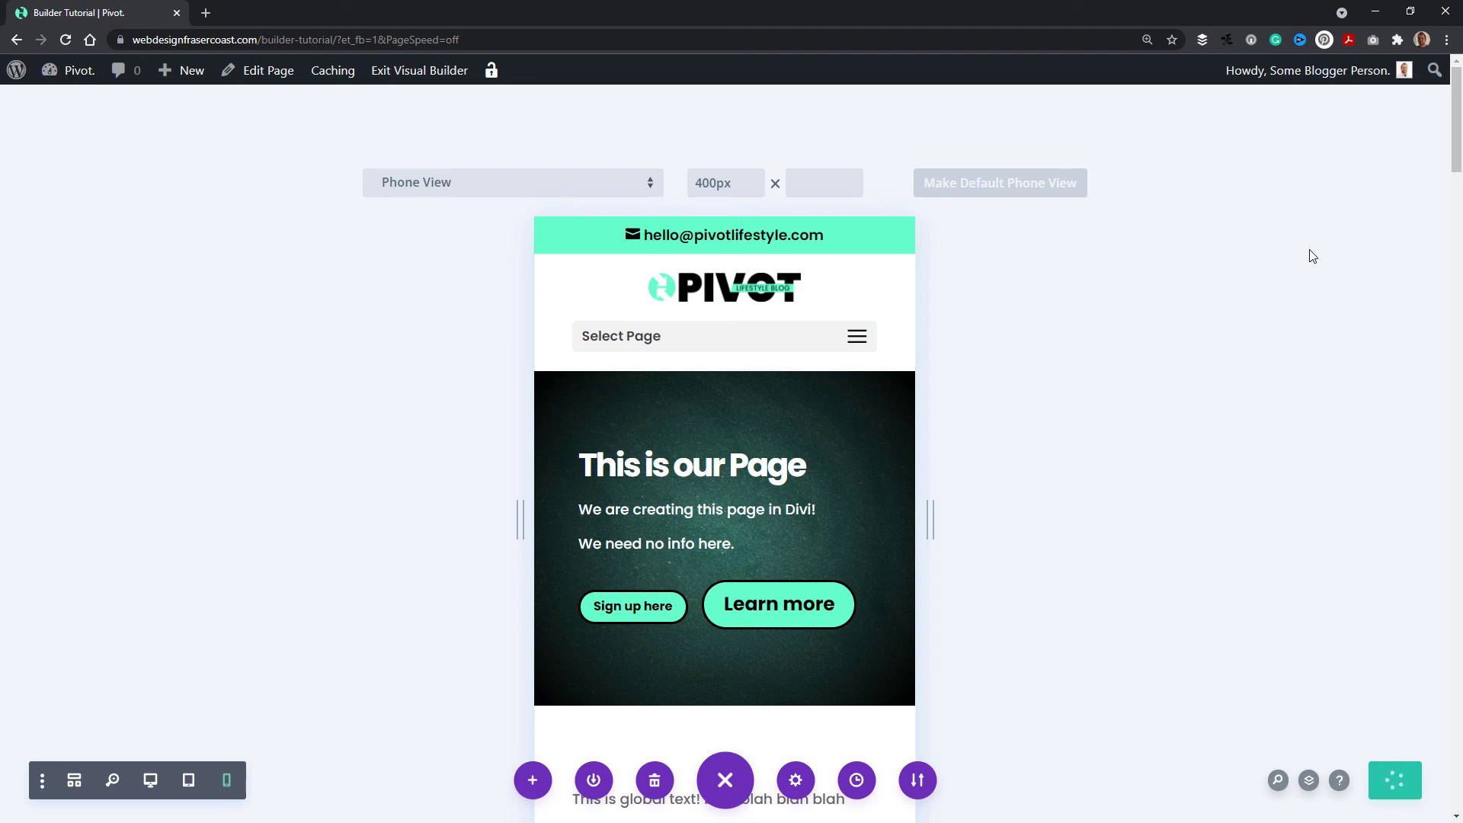